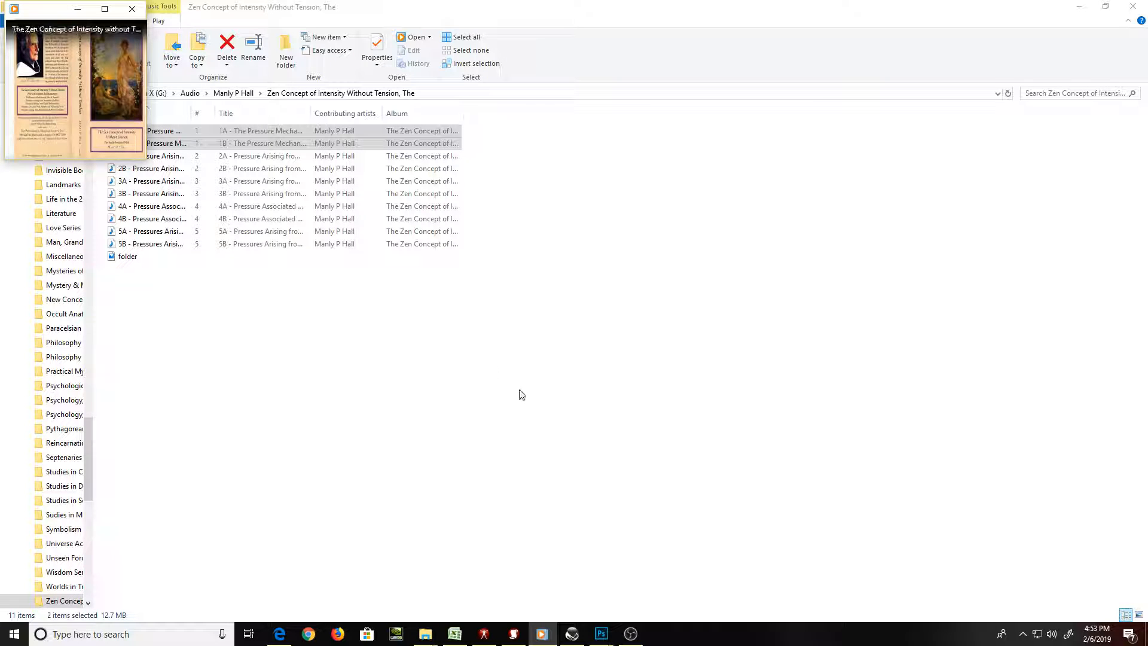
# Switch to Photoshop and bring up the open Untitled-1 document
pyautogui.moveTo(602, 640)
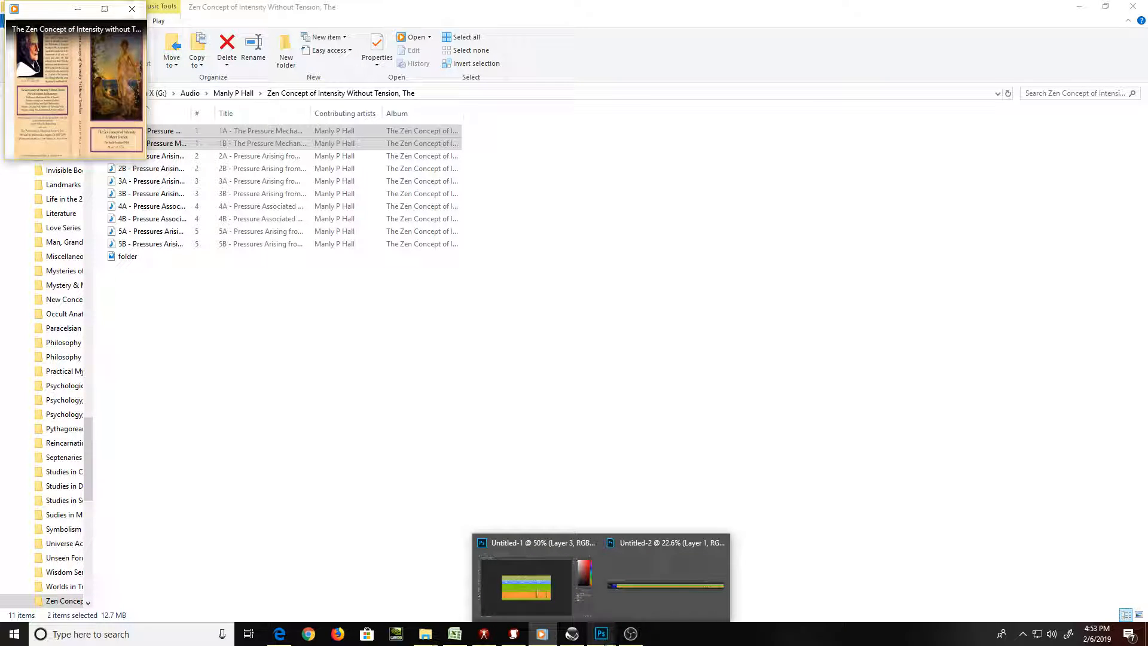
pyautogui.click(581, 601)
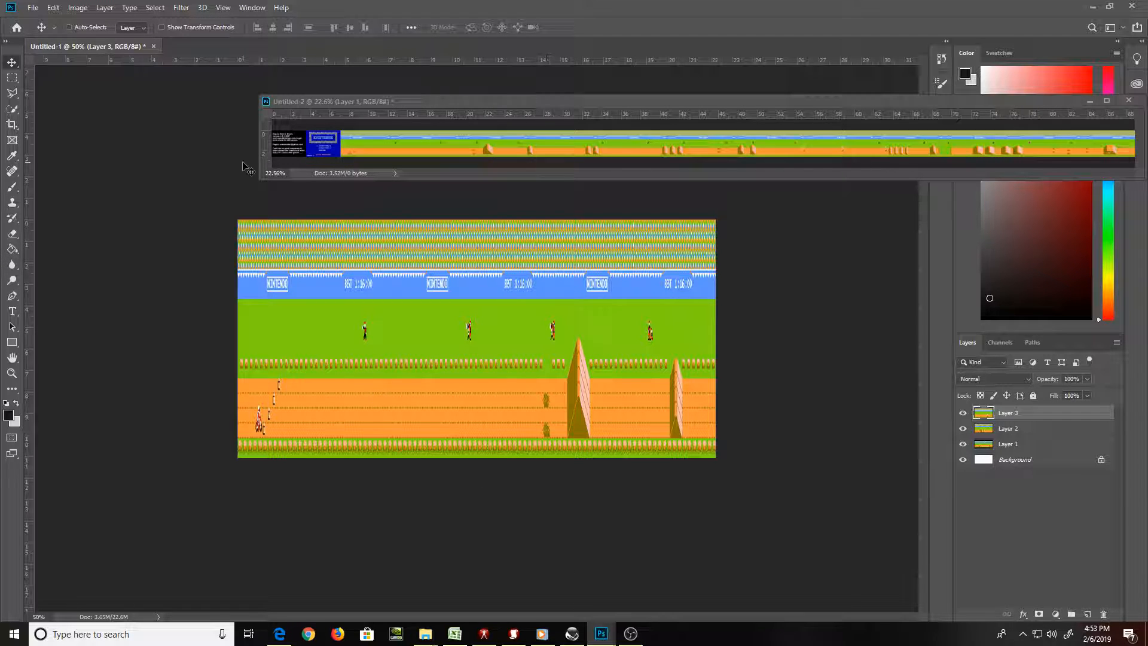
pyautogui.click(78, 8)
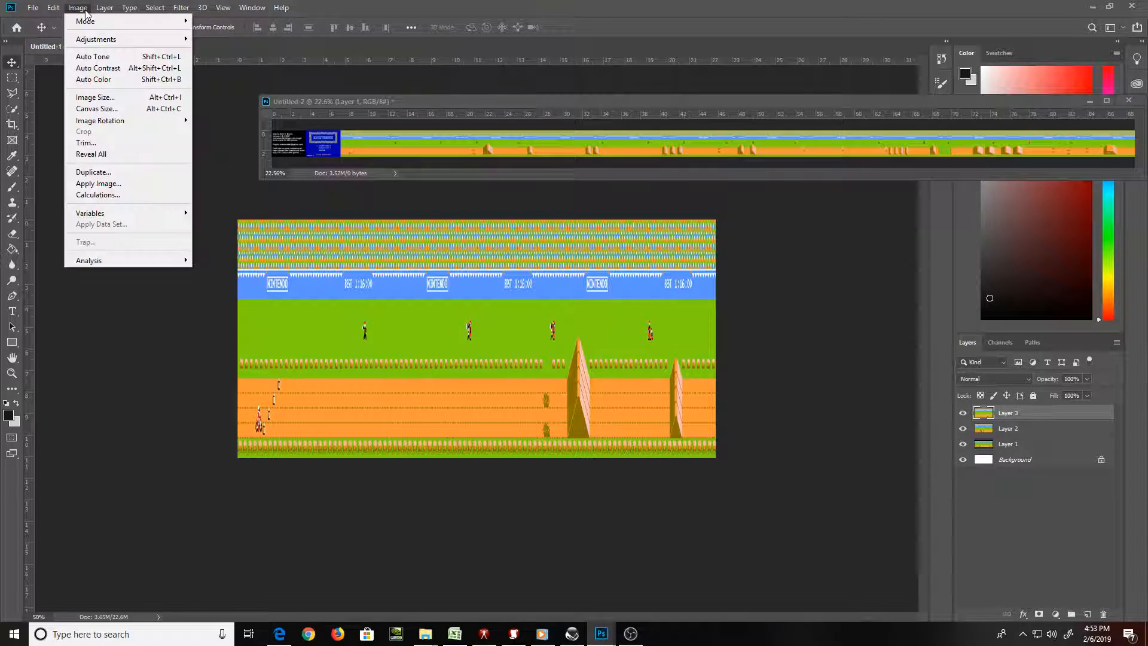
pyautogui.click(95, 97)
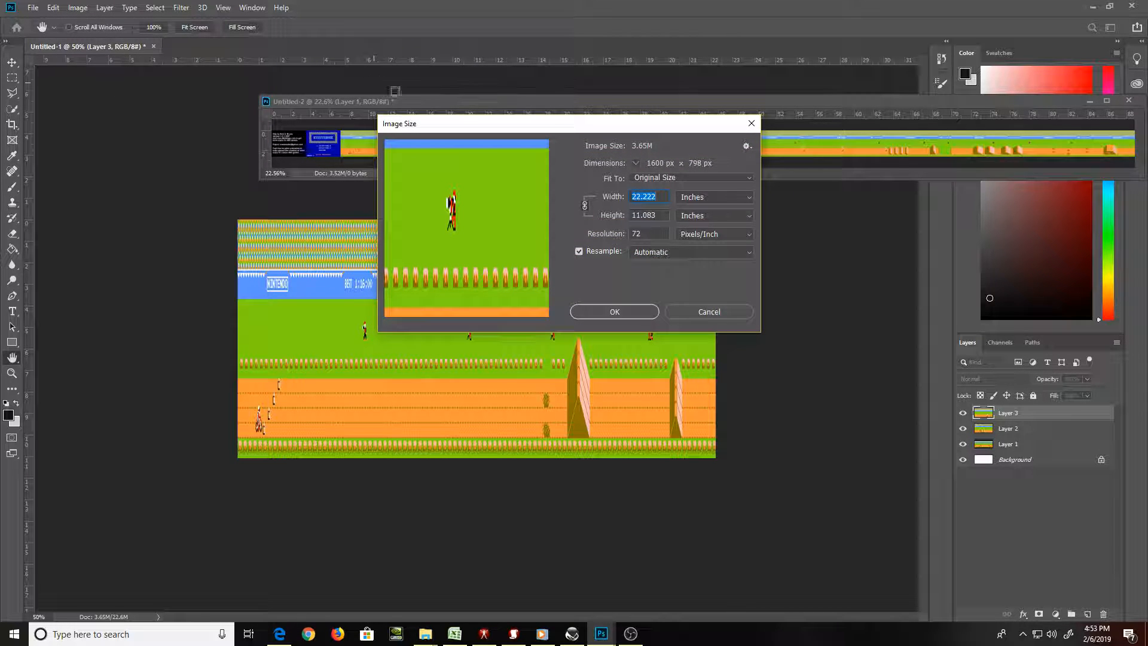
pyautogui.click(719, 200)
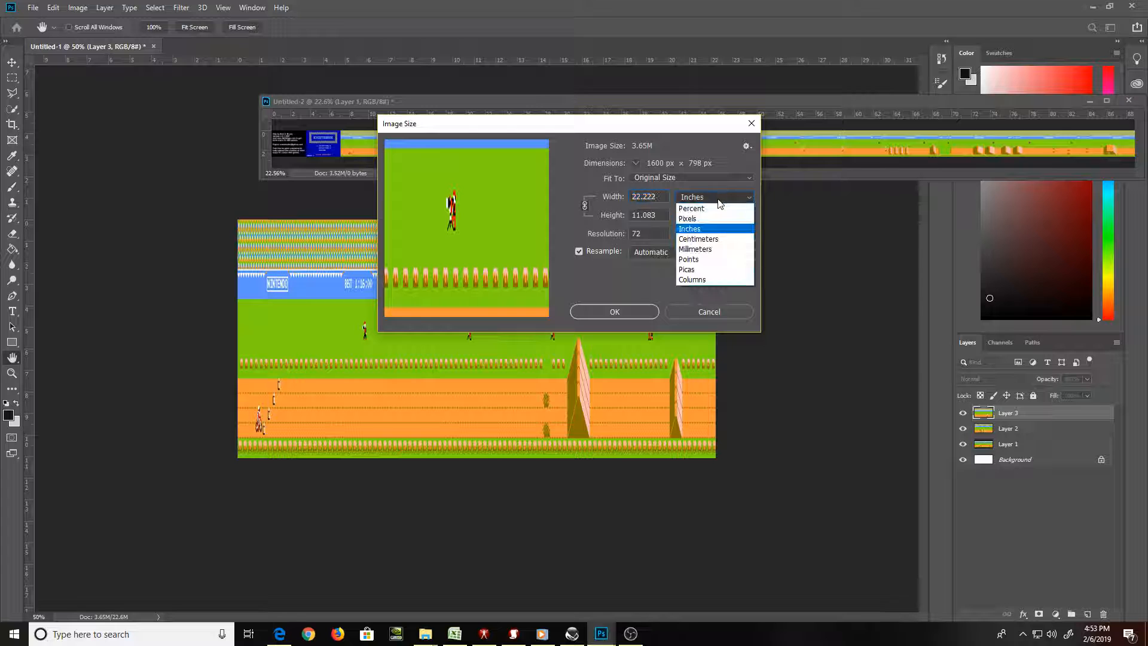
pyautogui.click(718, 219)
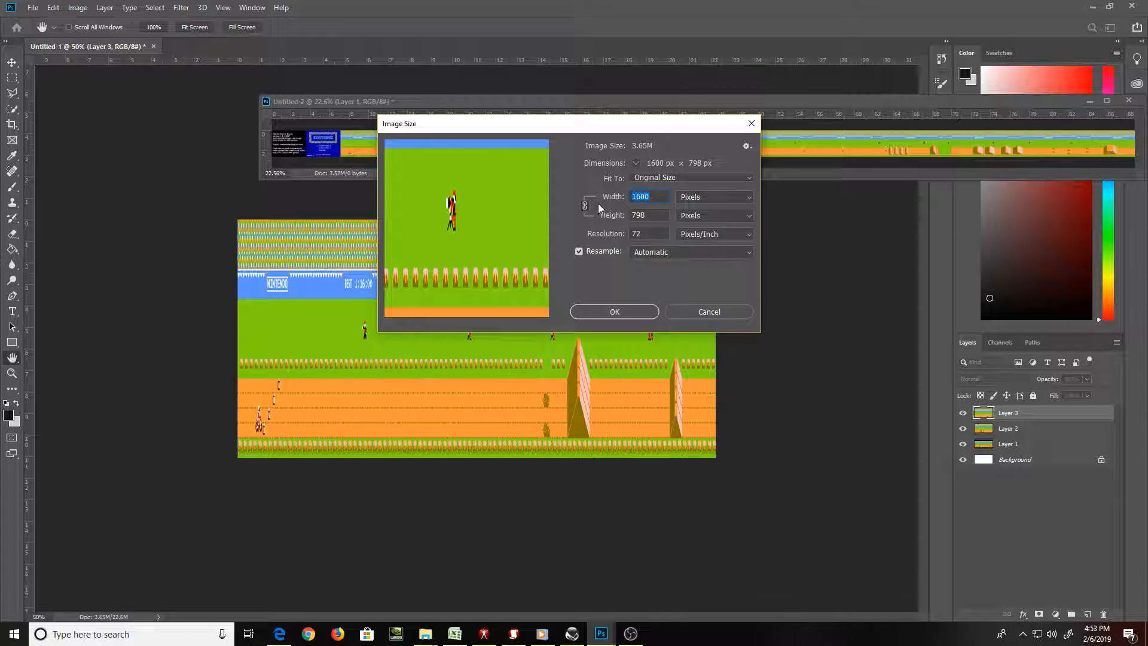
pyautogui.write('800')
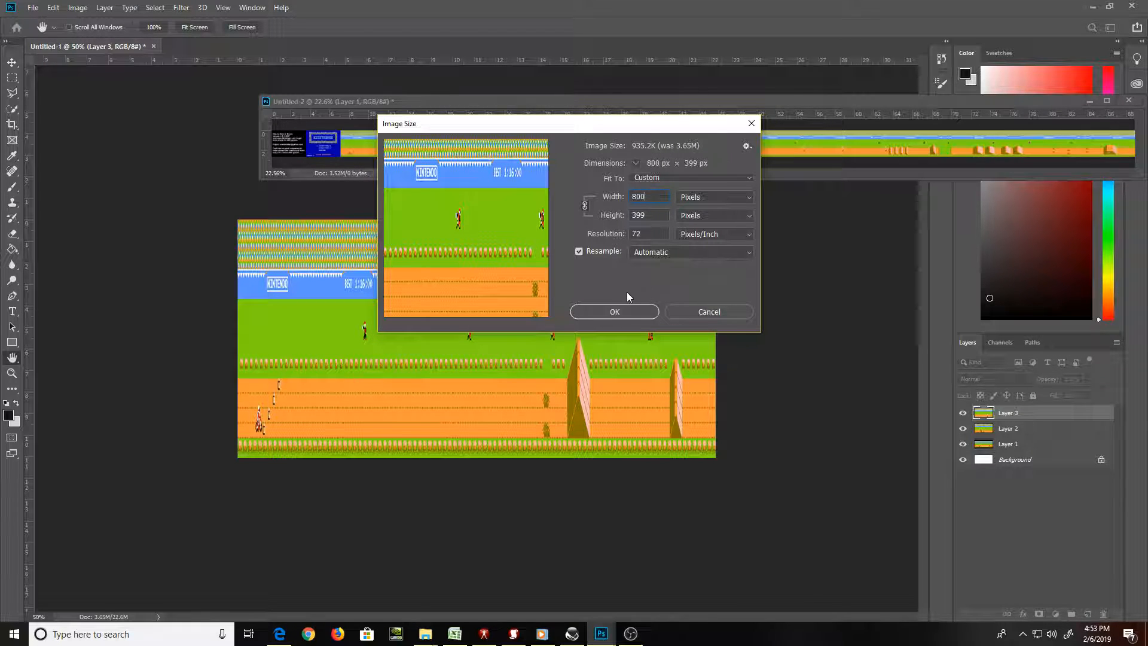
pyautogui.click(691, 318)
# Copy the track map layer from Untitled-2 onto the Untitled-1 canvas with the Move tool
pyautogui.press('v')
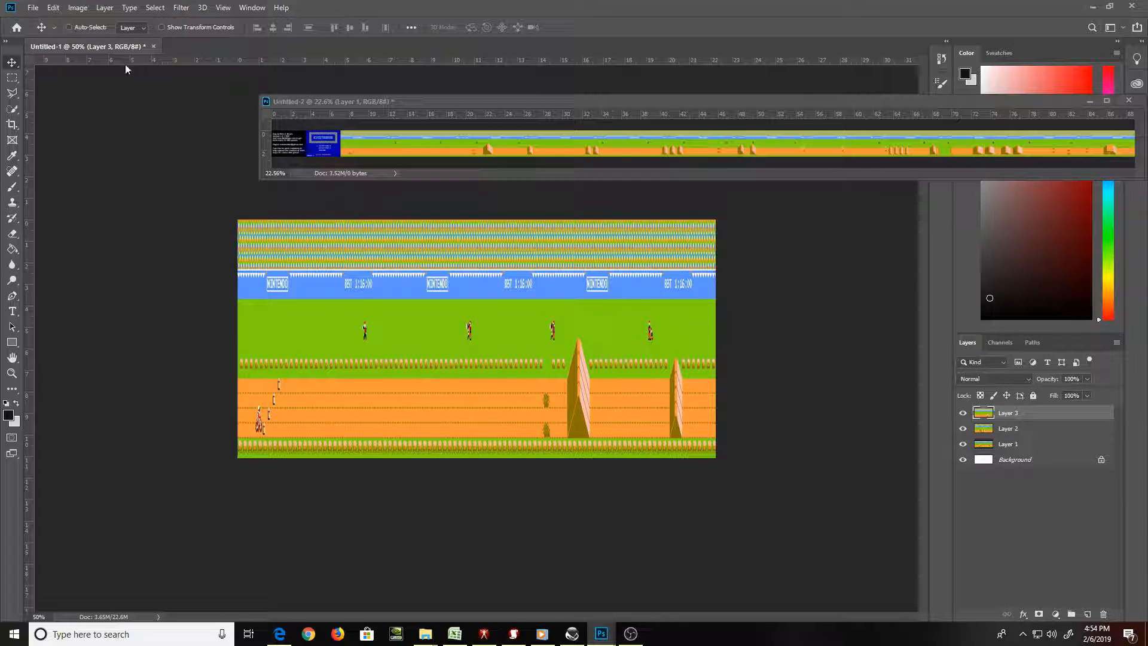
pyautogui.click(470, 139)
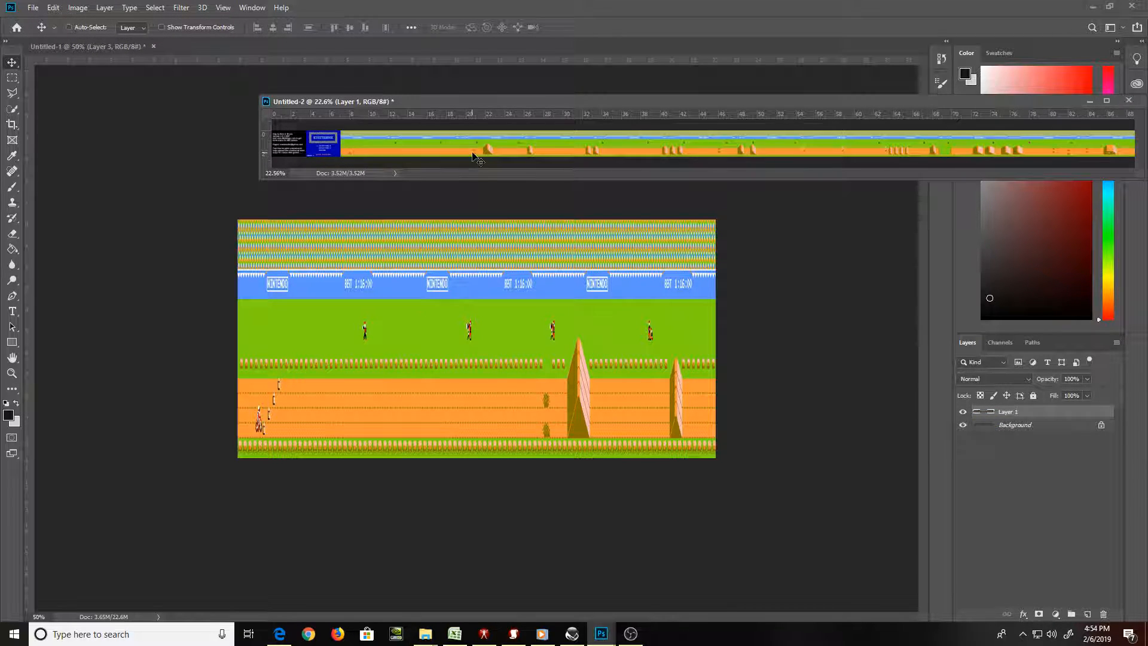
pyautogui.moveTo(477, 159); pyautogui.dragTo(536, 321)
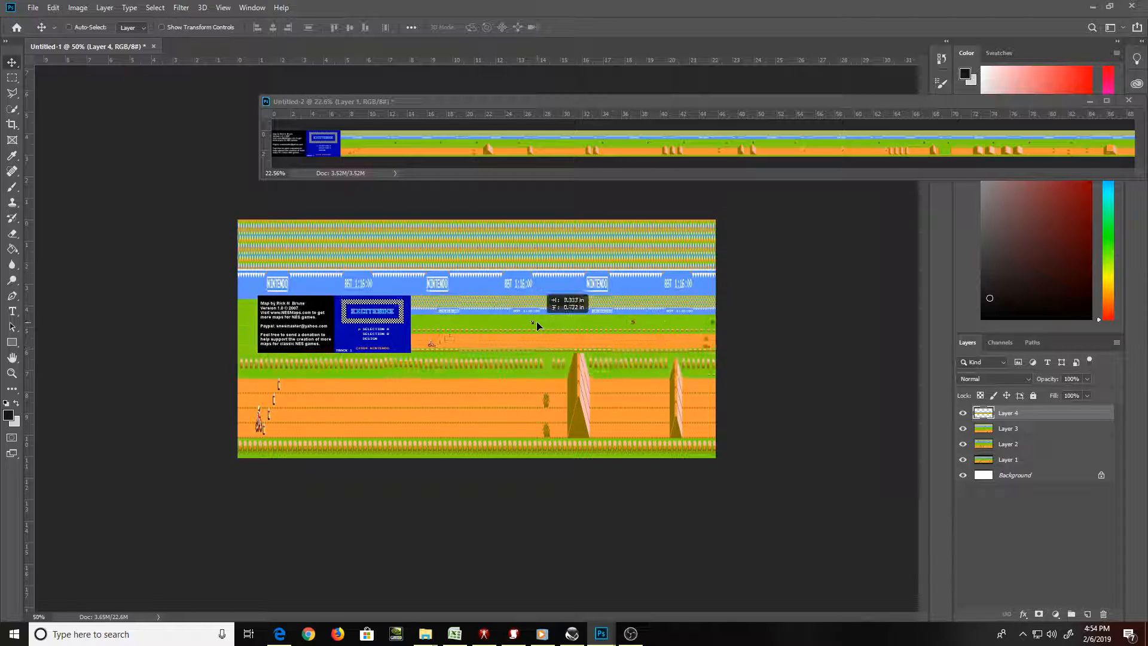
# Erase the credits and title-screen block from the start of the copied track strip using a rectangular marquee selection, and deselect
pyautogui.press('m')
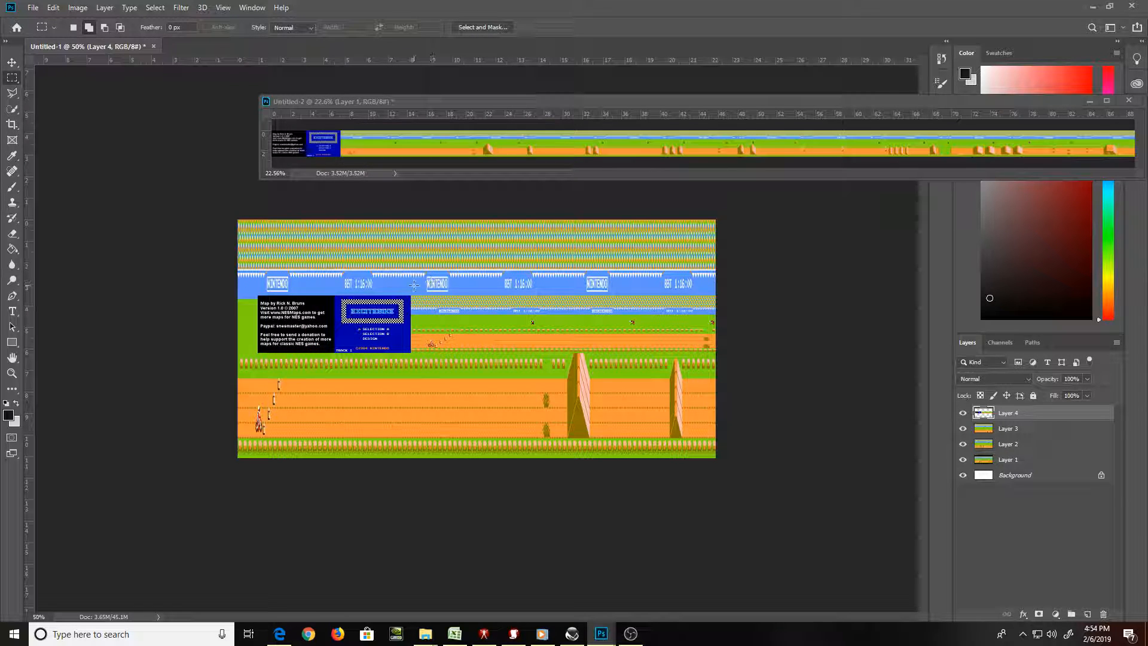
pyautogui.moveTo(410, 257); pyautogui.dragTo(190, 457)
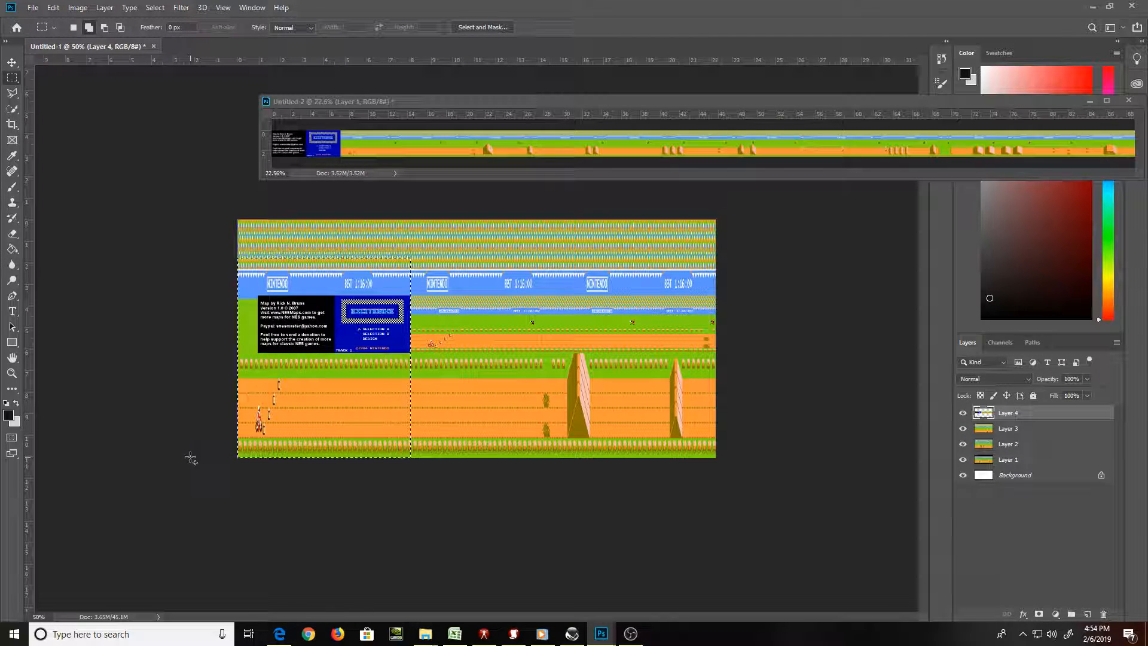
pyautogui.press('Delete')
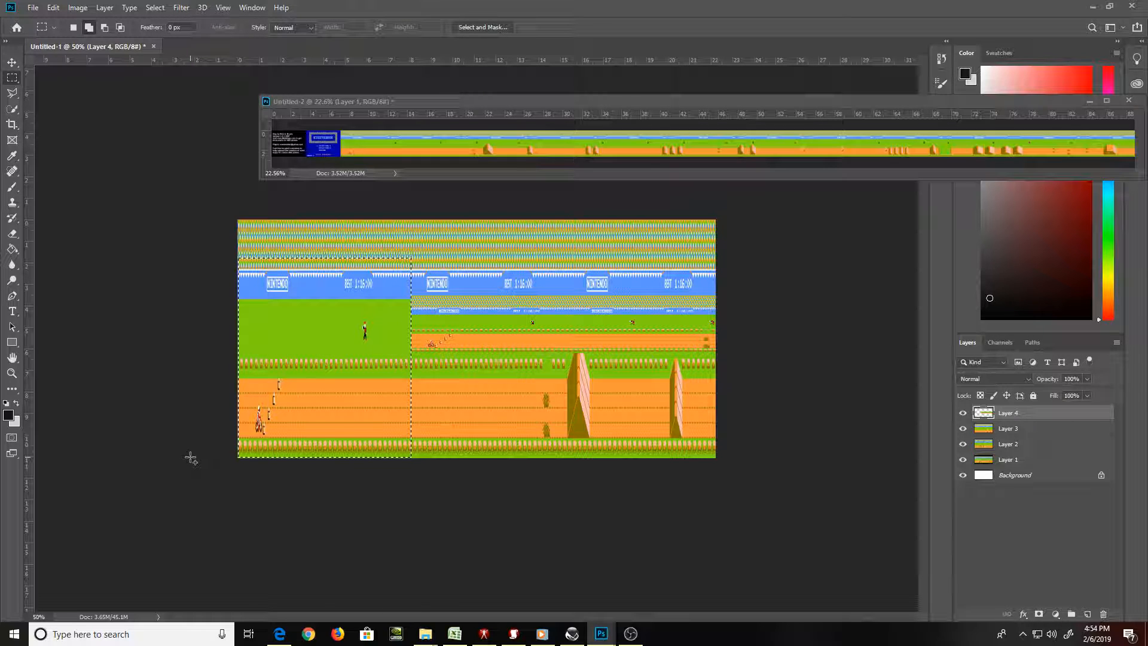
pyautogui.hotkey('ctrl', 'd')
# Hide Layer 3, Layer 2 and Layer 1 so that only the copied track strip shows over the white background
pyautogui.click(963, 428)
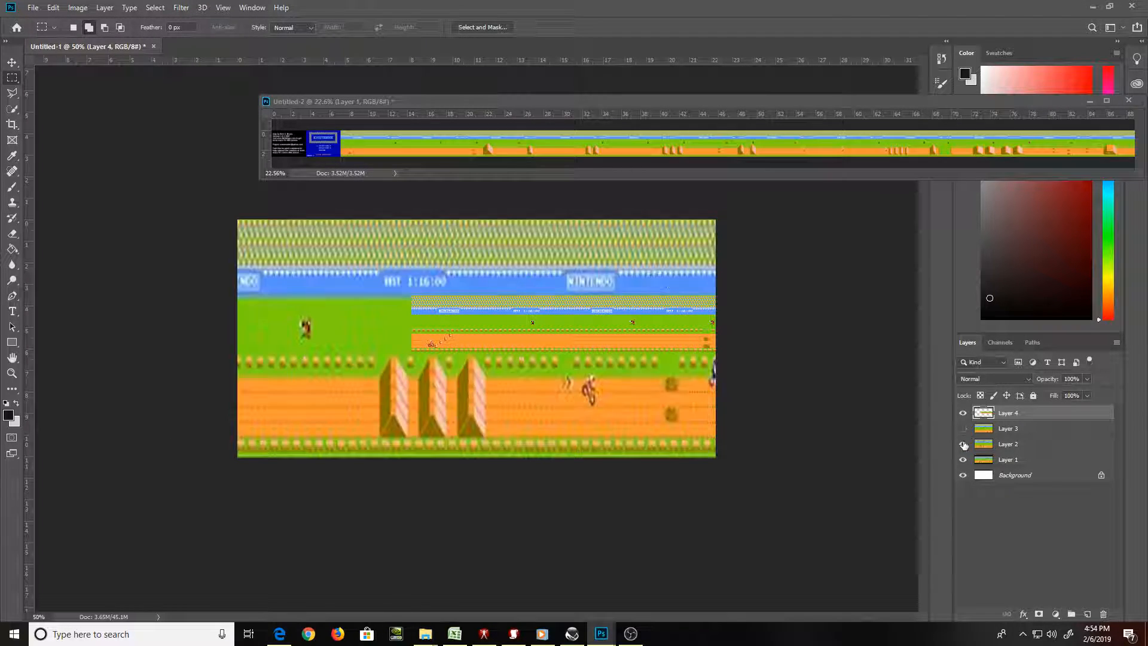
pyautogui.click(962, 443)
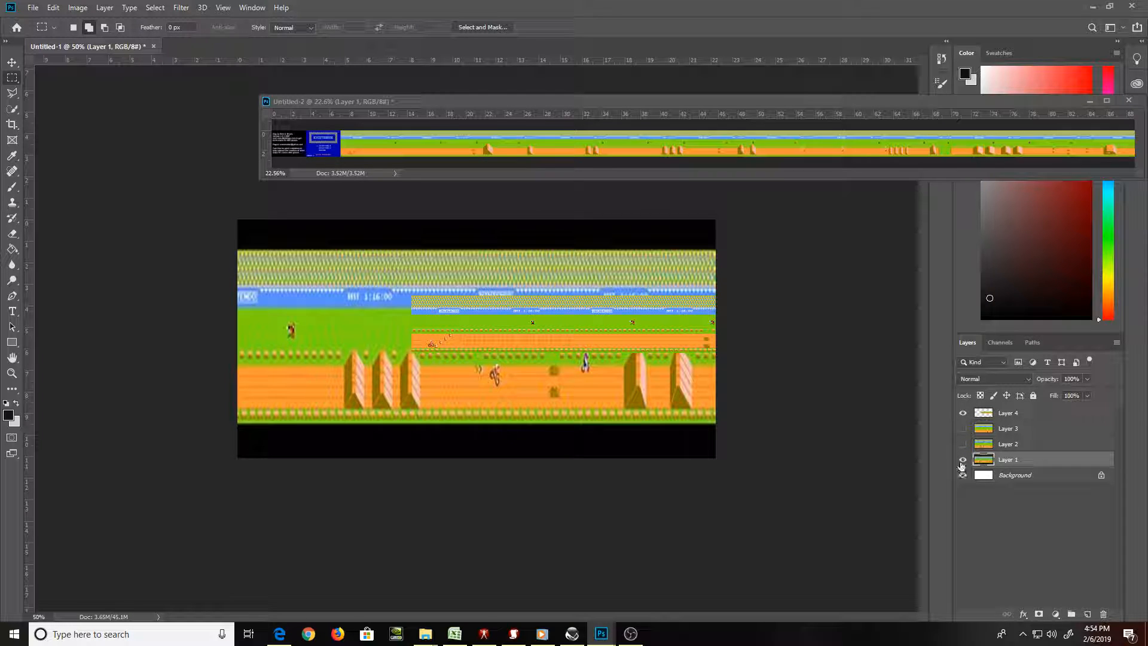
pyautogui.click(963, 474)
pyautogui.click(963, 459)
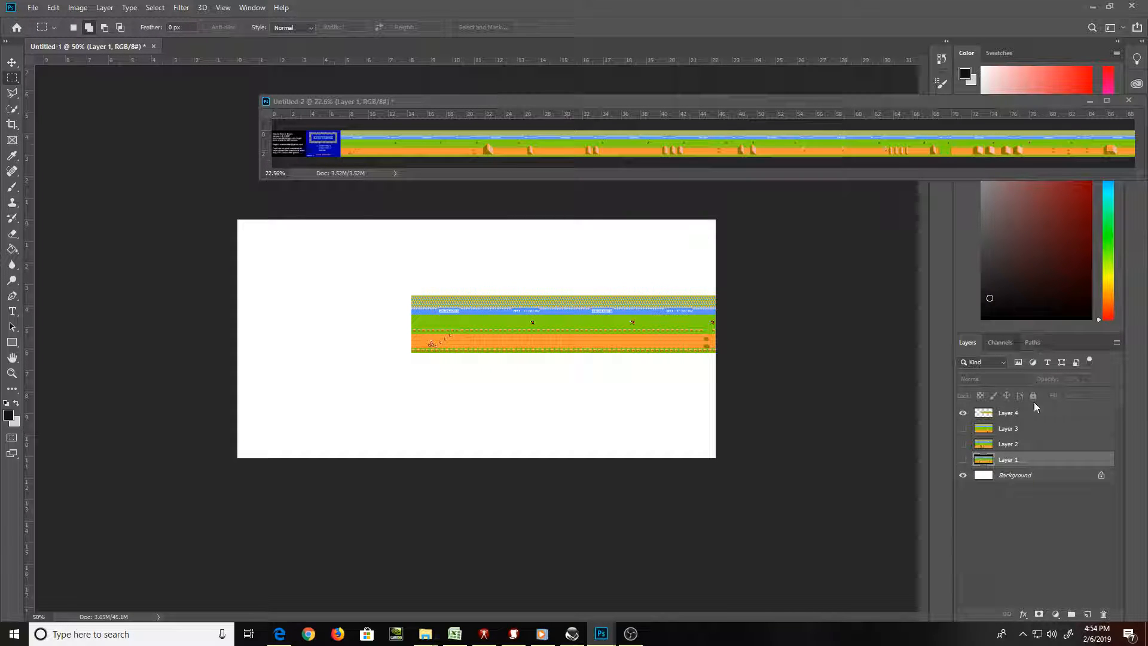
# Align the track strip in Layer 4 with the canvas's left edge and stretch it to the full canvas height, 415.63%
pyautogui.click(1033, 418)
pyautogui.press('v')
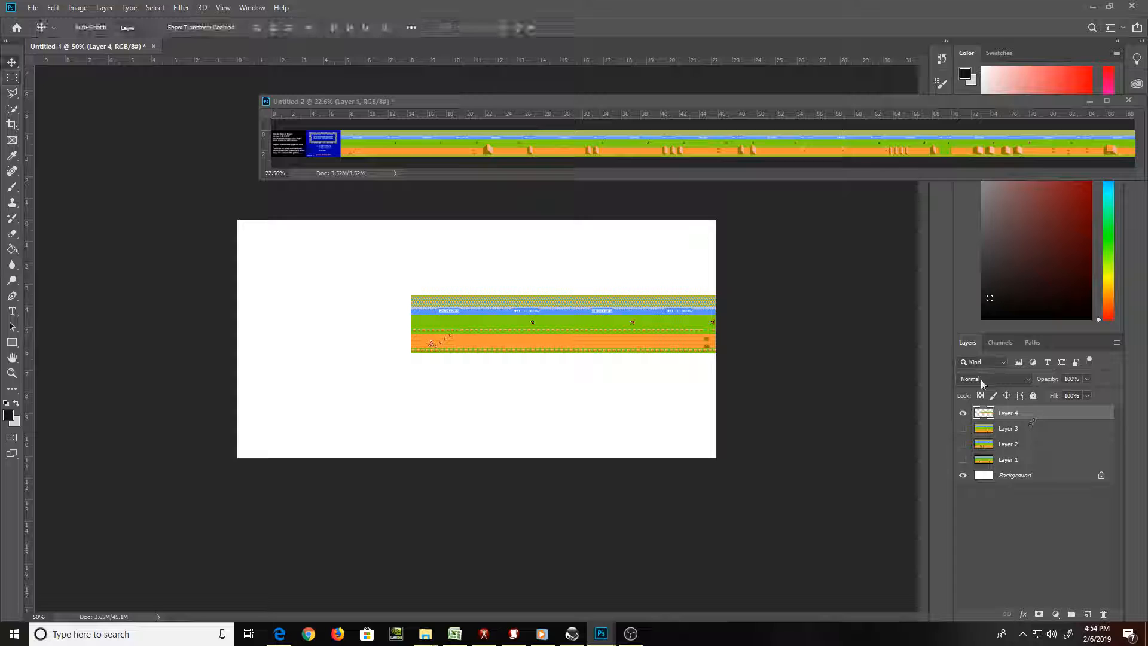
pyautogui.moveTo(677, 328); pyautogui.dragTo(480, 464)
pyautogui.hotkey('ctrl', 't')
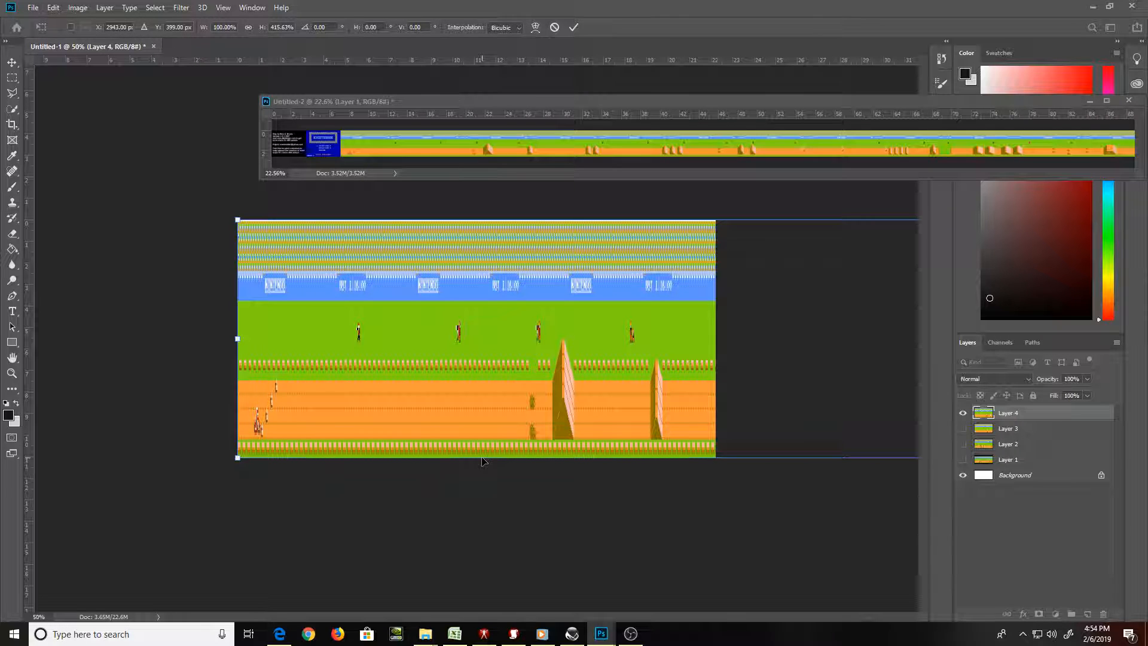
pyautogui.press('Return')
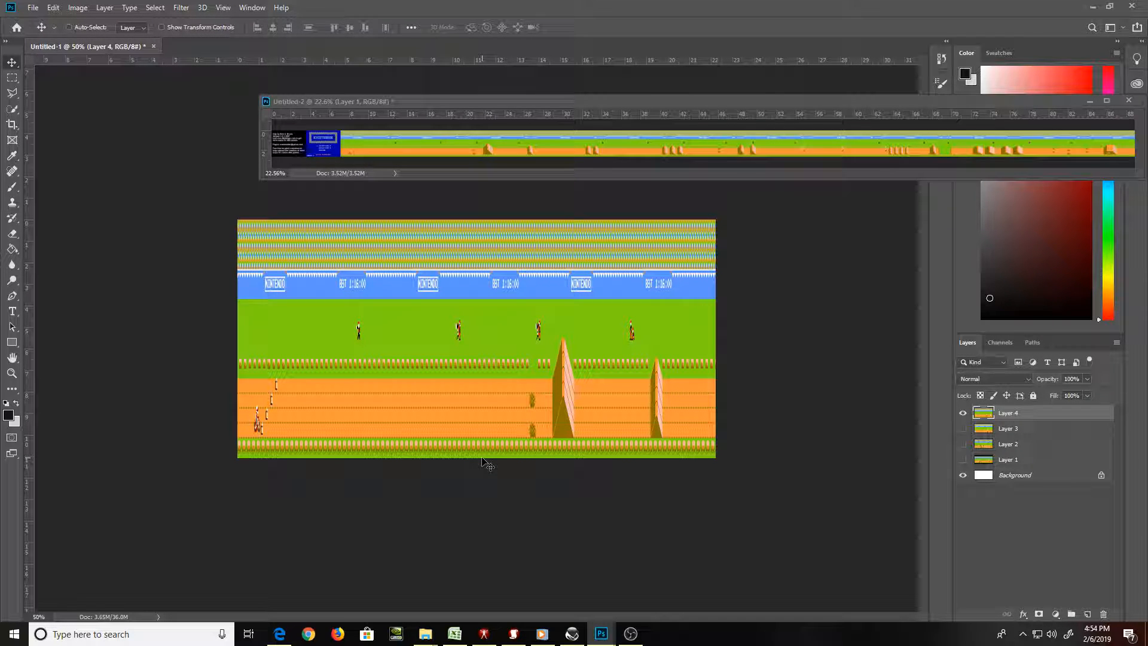
# Move the floating Untitled-2 window aside and duplicate the stretched track layer in Untitled-1
pyautogui.hotkey('ctrl', '-')
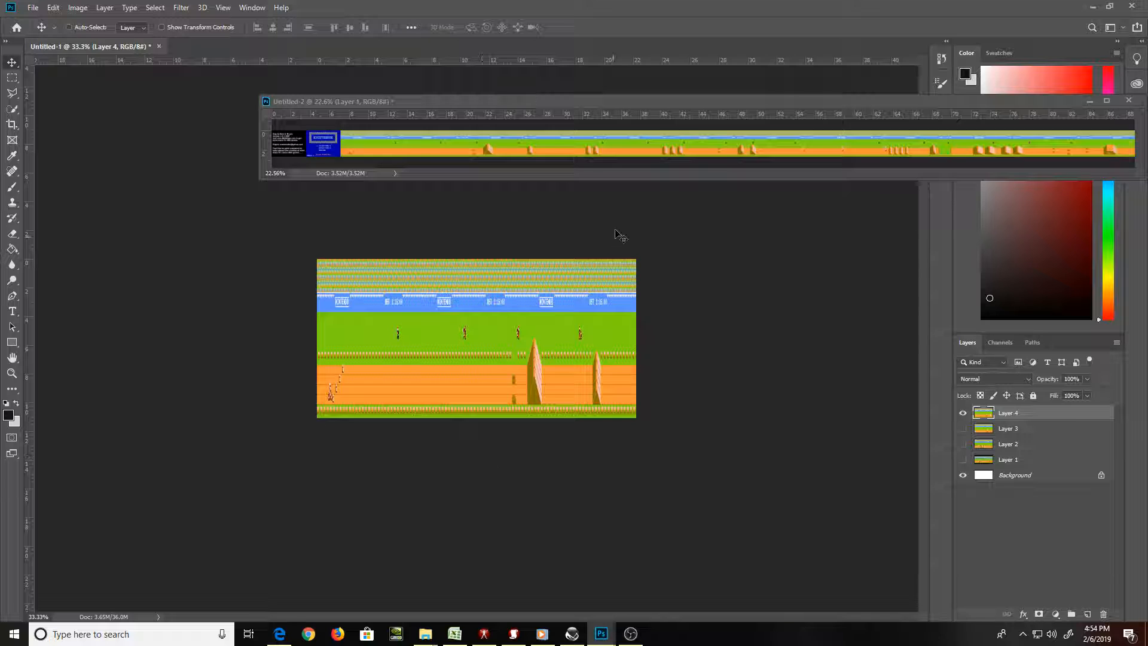
pyautogui.moveTo(647, 103); pyautogui.dragTo(536, 126)
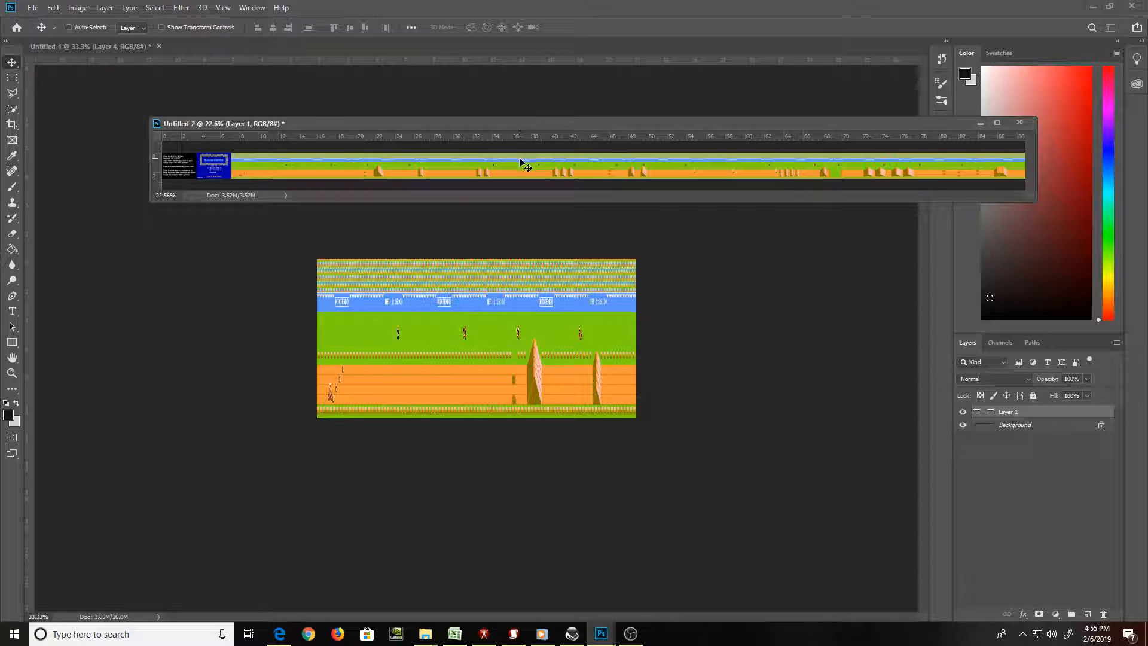
pyautogui.click(576, 311)
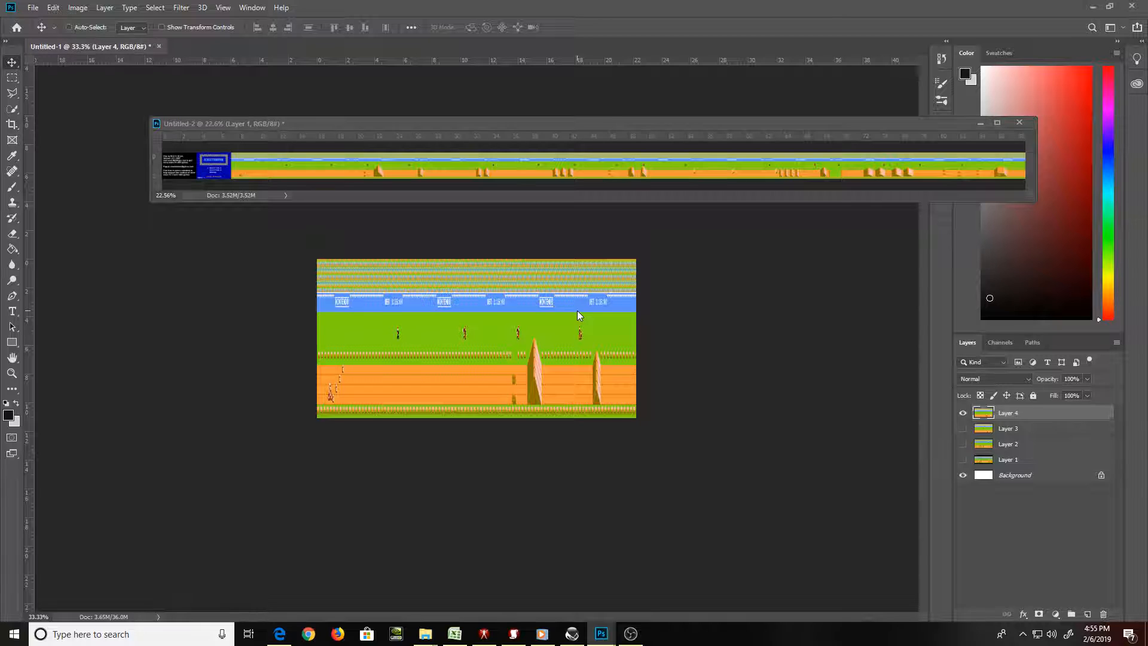
pyautogui.hotkey('ctrl', 'j')
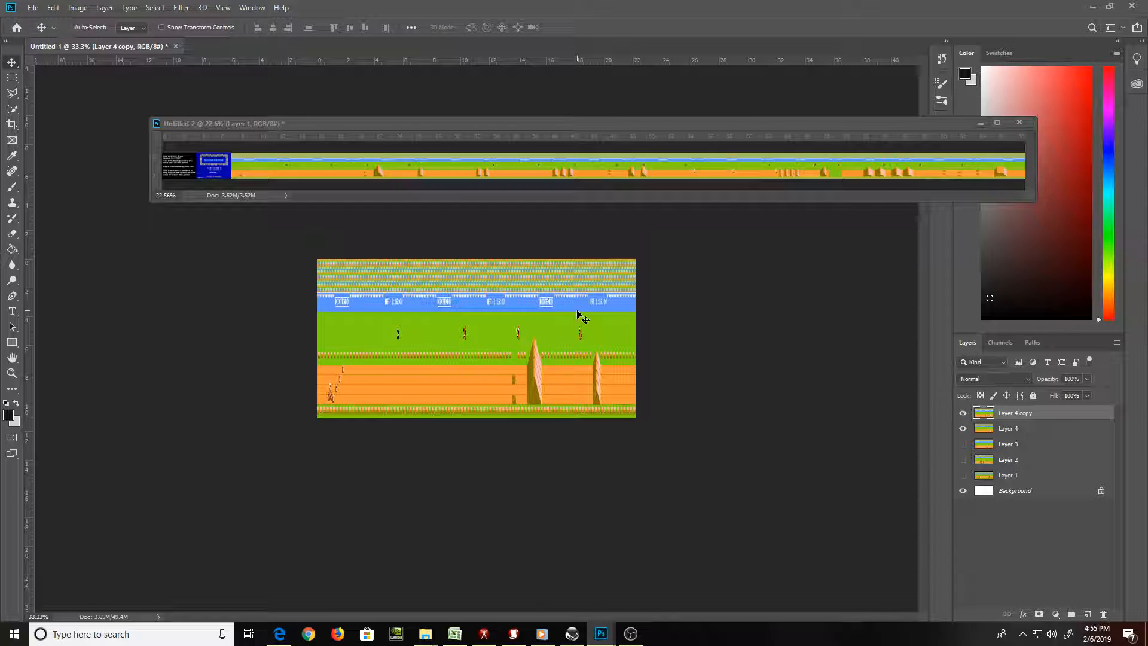
# Try to narrow the duplicated track layer to 62.62% of its width with Free Transform, keeping its height
pyautogui.hotkey('ctrl', 't')
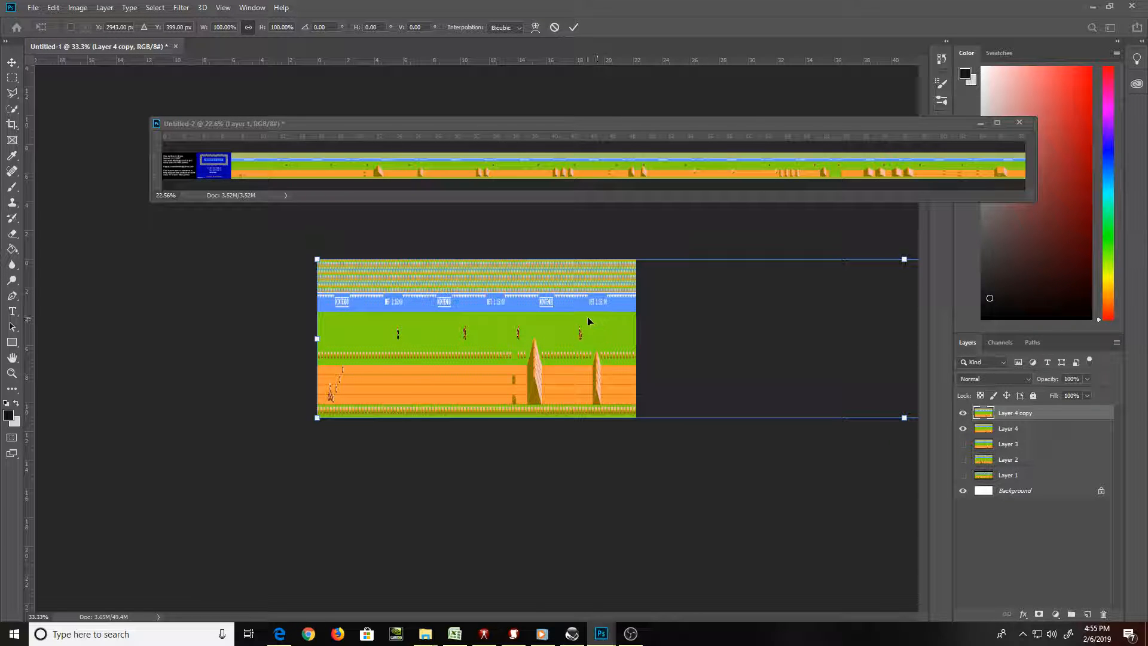
pyautogui.hotkey('ctrl', '-')
pyautogui.hotkey('ctrl', '-')
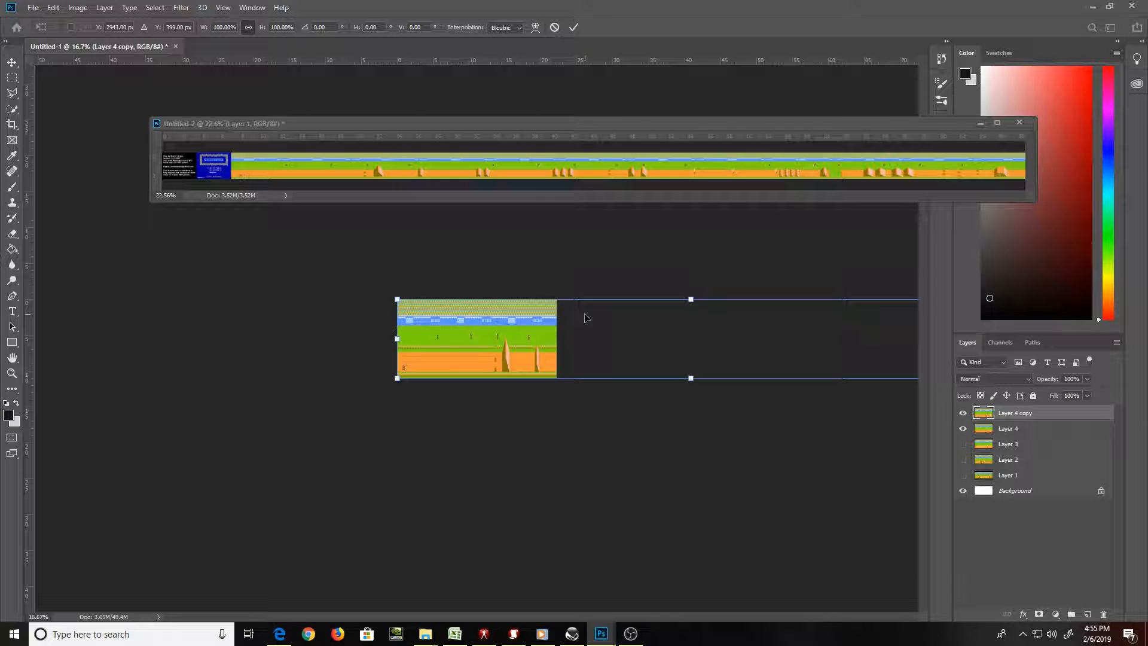
pyautogui.hotkey('ctrl', '-')
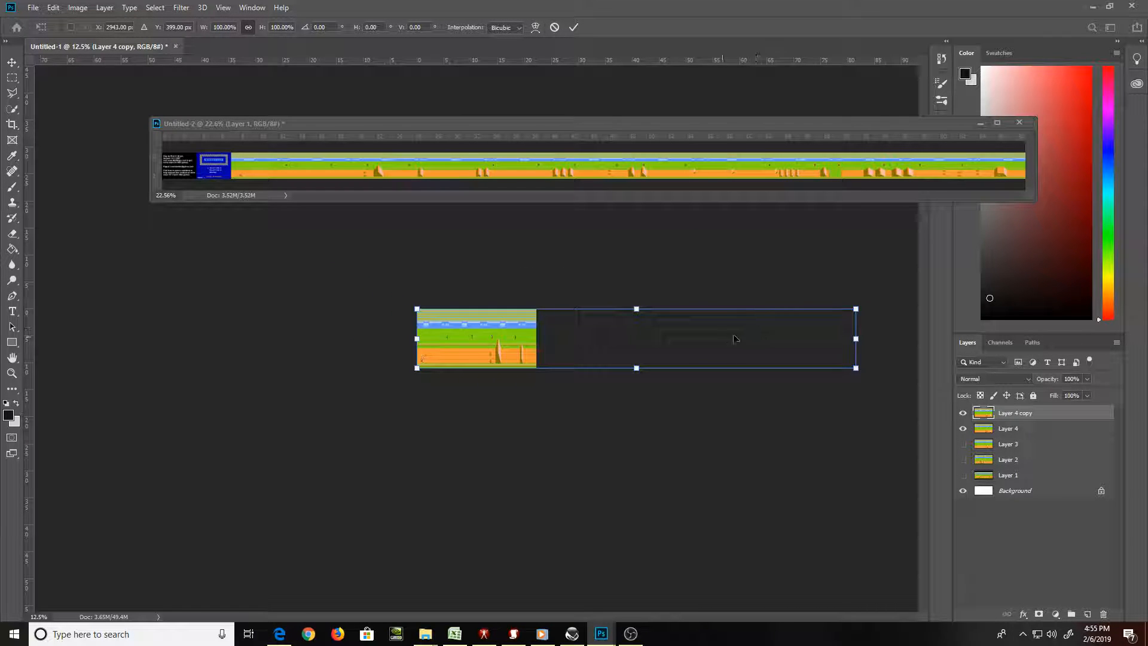
pyautogui.moveTo(855, 338); pyautogui.dragTo(689, 369)
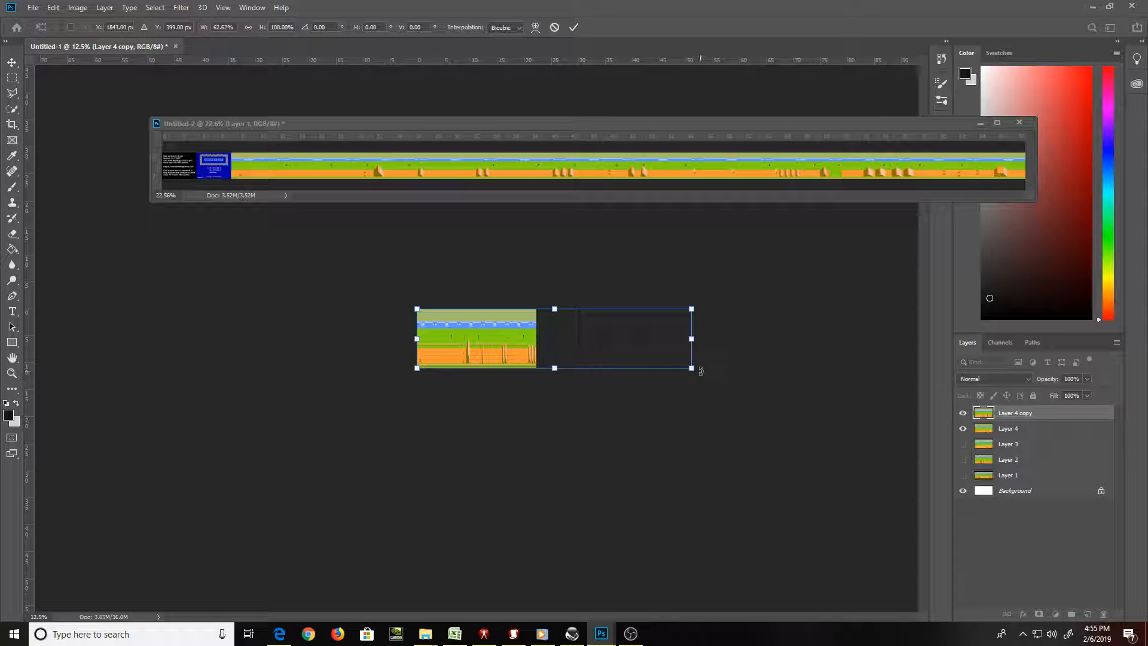
pyautogui.press('Return')
pyautogui.hotkey('ctrl', '0')
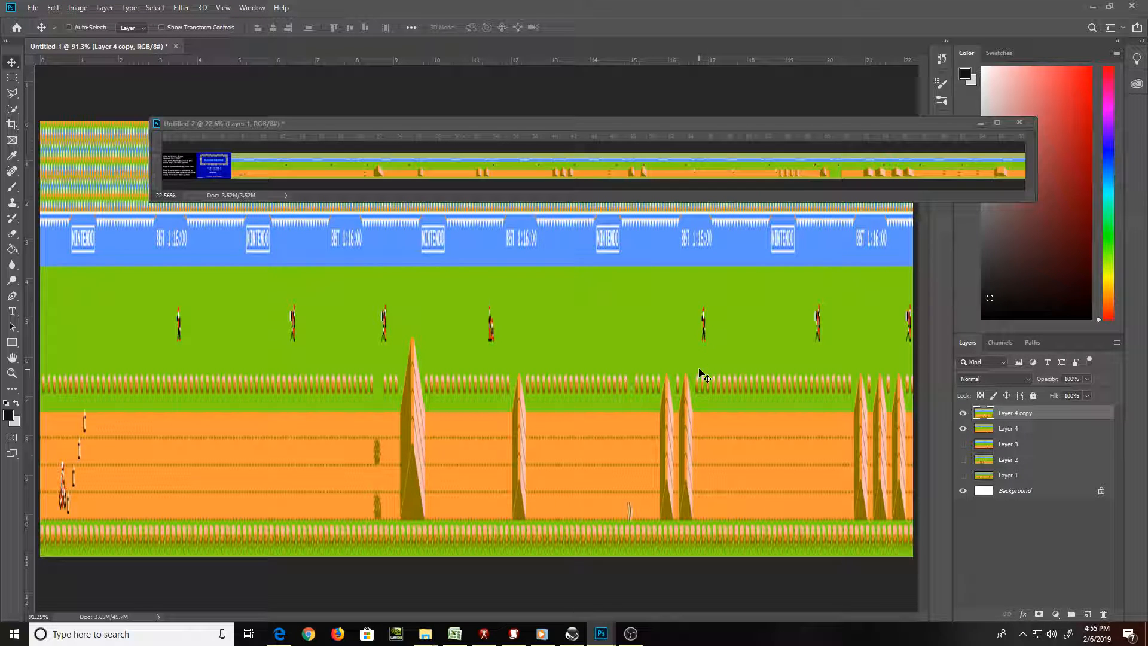
pyautogui.hotkey('ctrl', 'z')
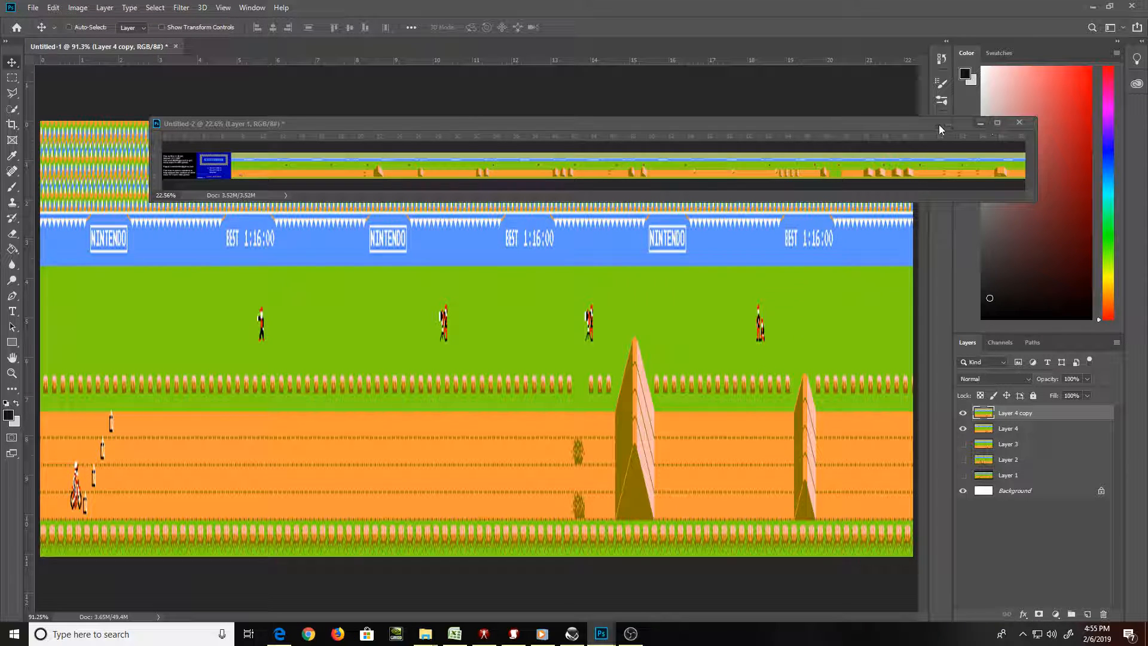
# Dock the floating Untitled-2 document as a tab beside Untitled-1, and check the Excitebike Track 1 map in the browser
pyautogui.moveTo(938, 125); pyautogui.dragTo(878, 49)
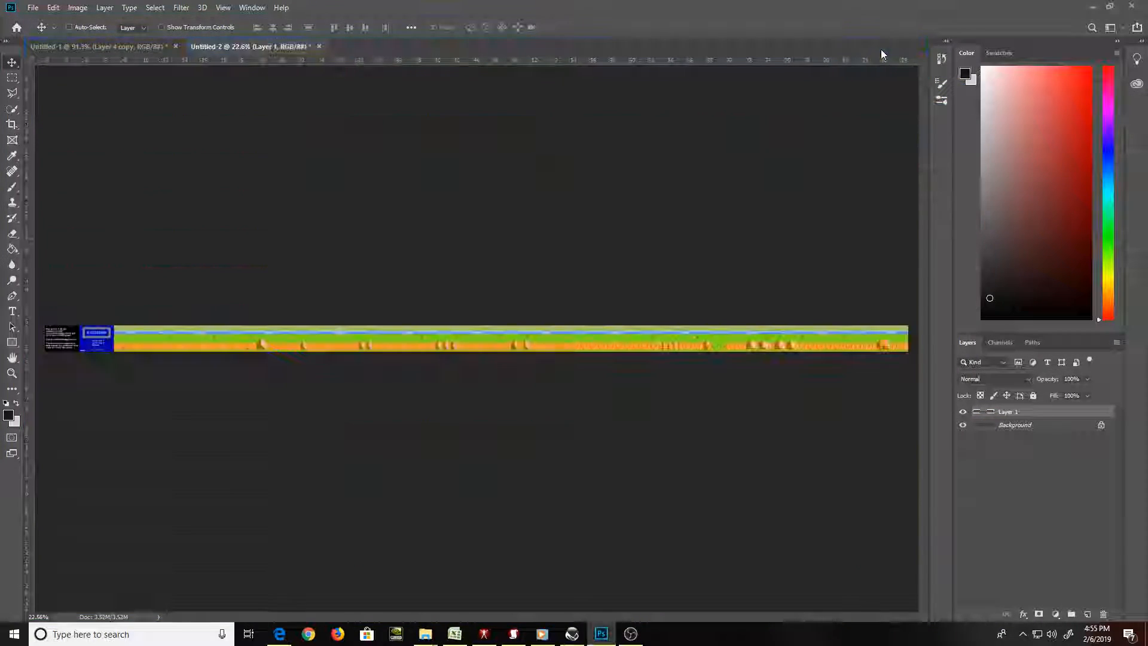
pyautogui.click(145, 48)
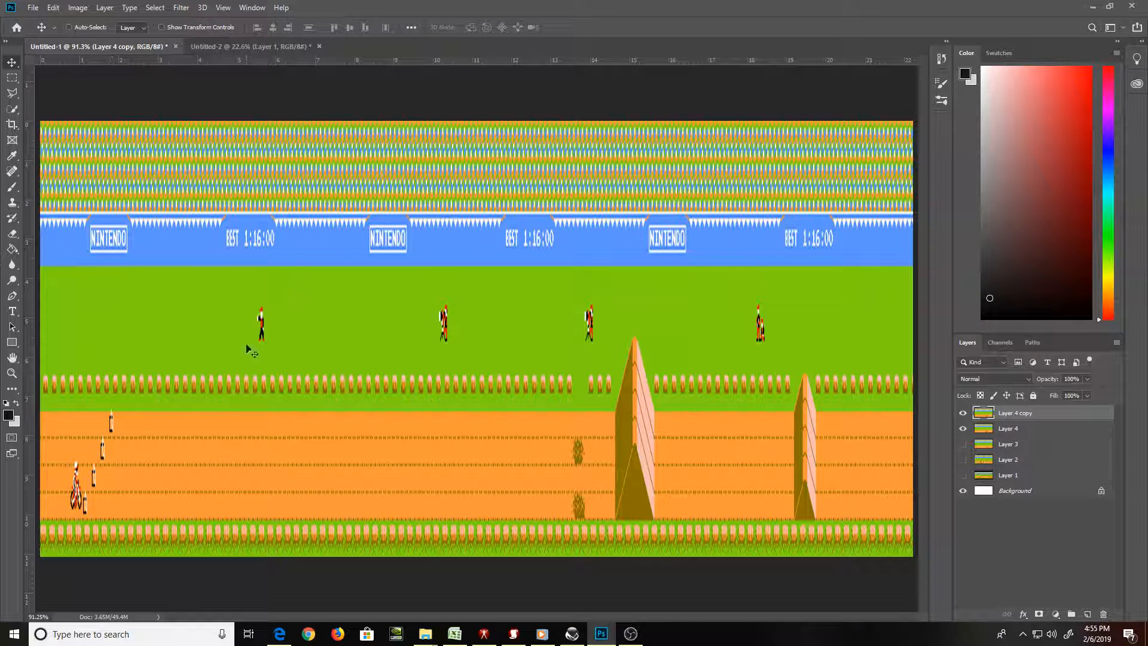
pyautogui.click(280, 635)
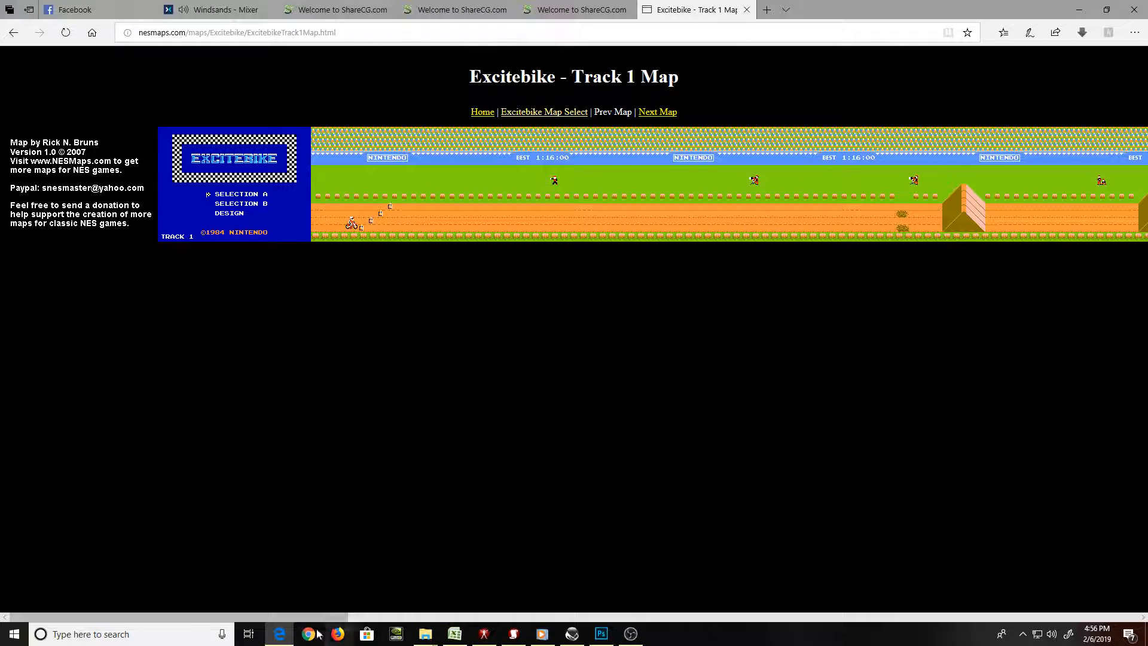
pyautogui.click(602, 637)
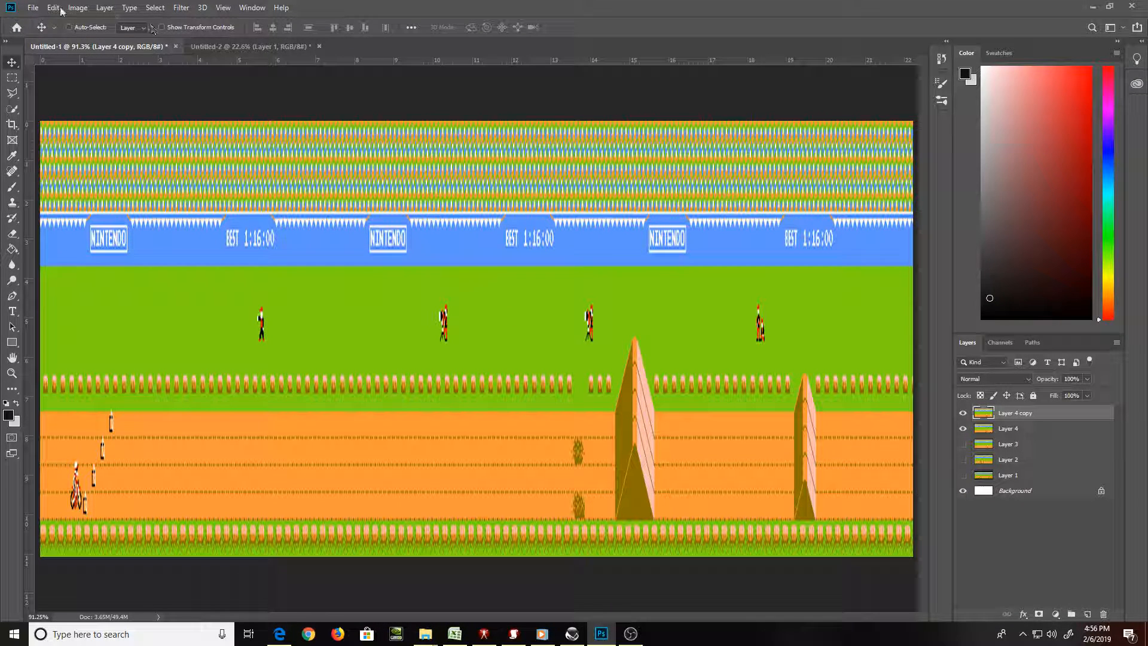
# Check the image dimensions of Untitled-2 in pixels without changing its size
pyautogui.click(201, 48)
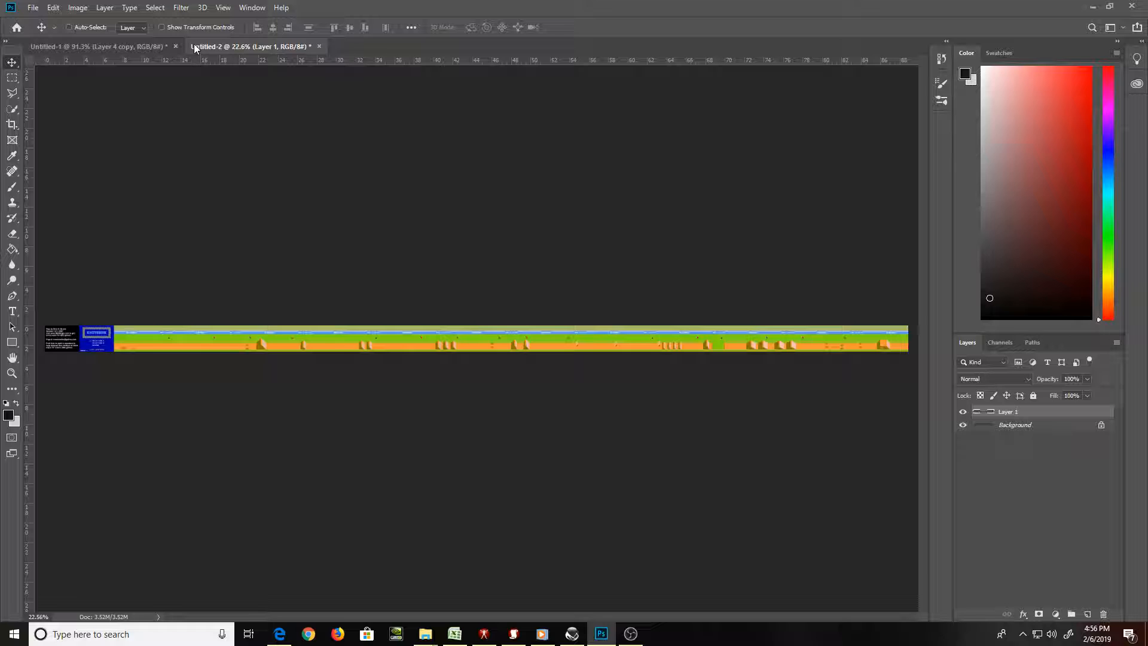
pyautogui.click(78, 7)
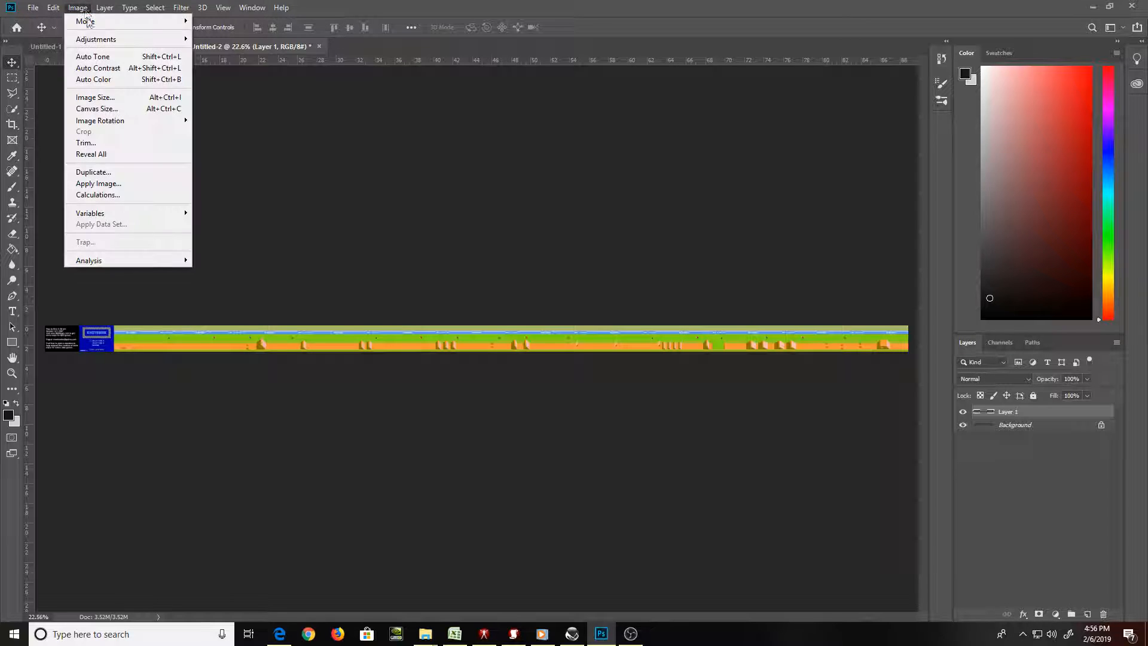
pyautogui.click(122, 100)
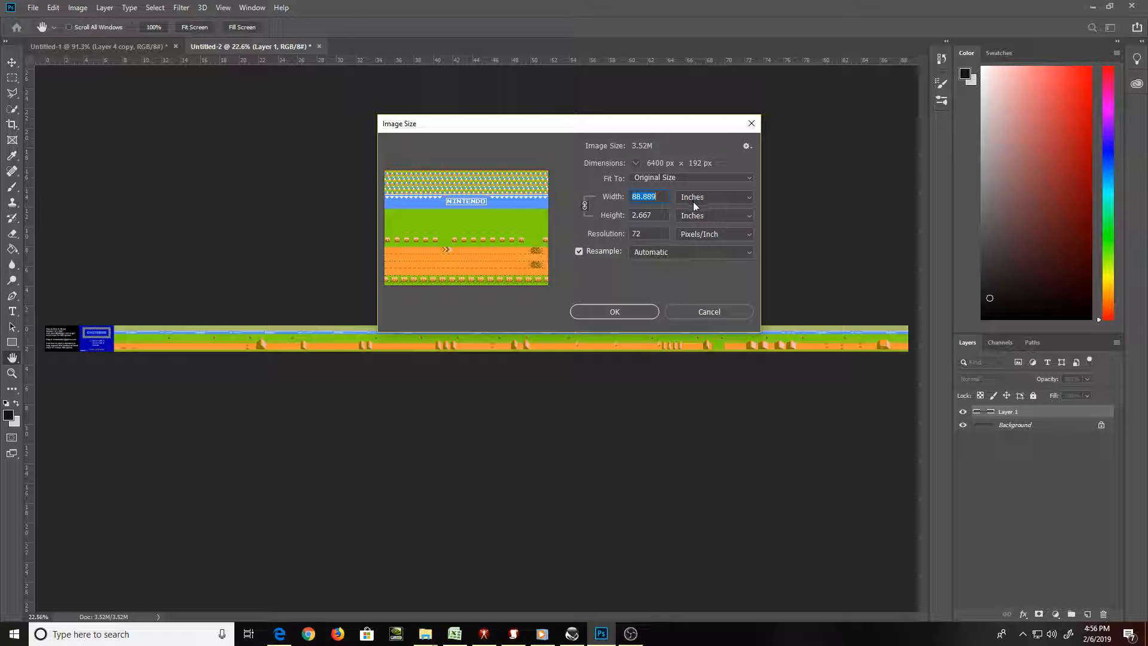
pyautogui.doubleClick(651, 214)
pyautogui.click(704, 198)
pyautogui.click(707, 219)
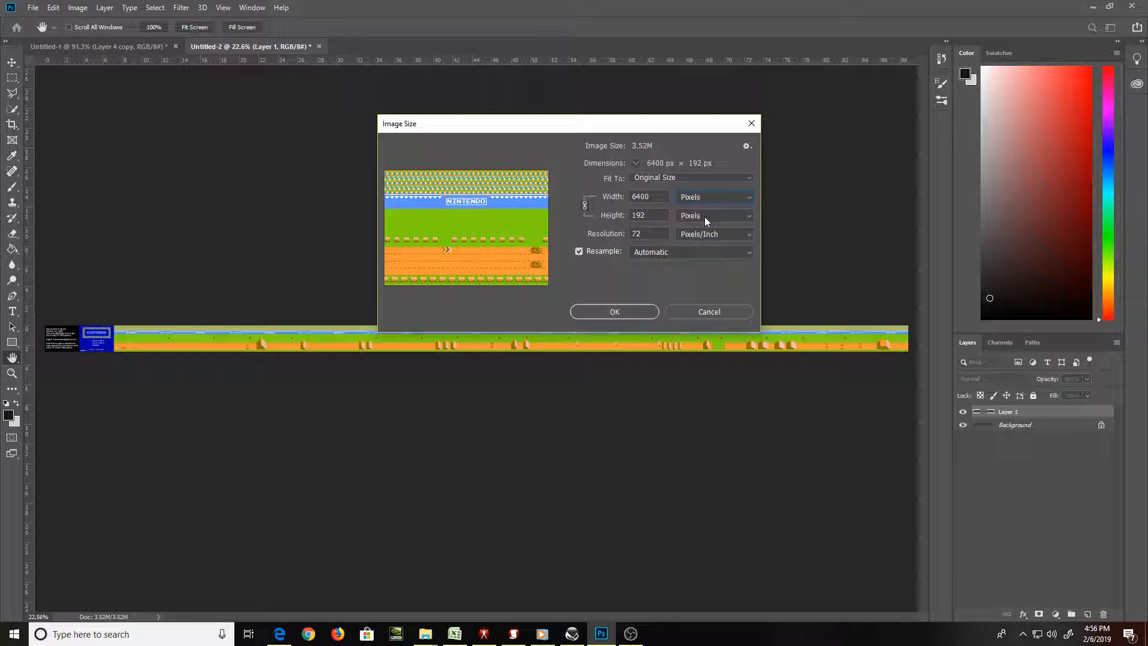
pyautogui.click(706, 313)
# Resize the Untitled-1 image to 6400 × 798 pixels and fit it on screen
pyautogui.click(141, 47)
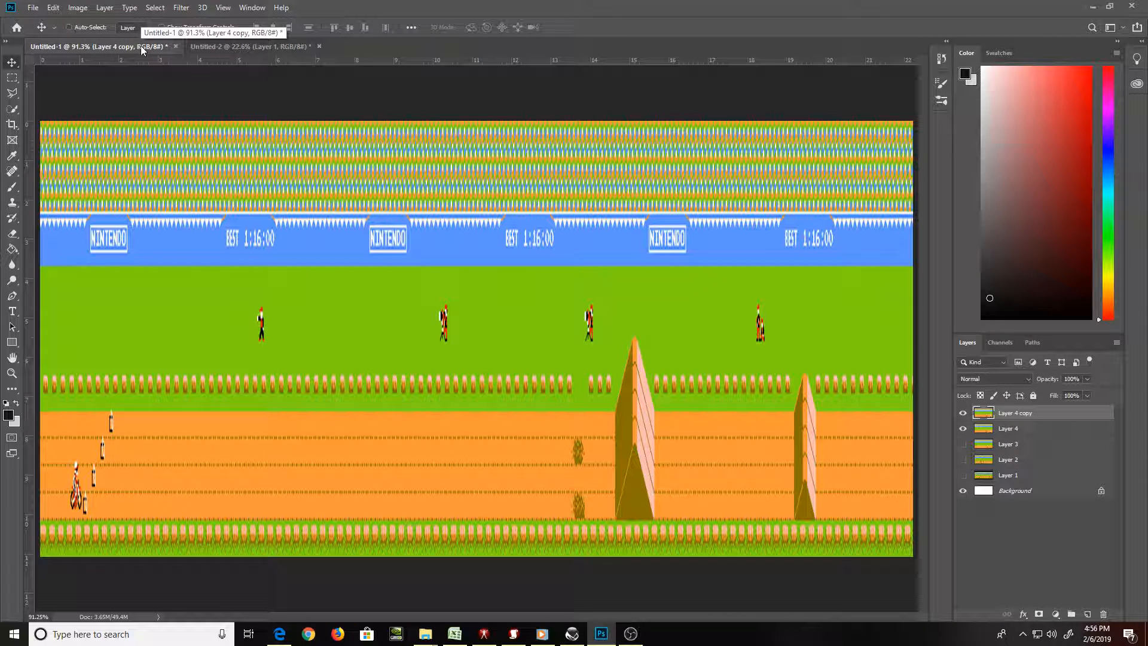
pyautogui.click(77, 8)
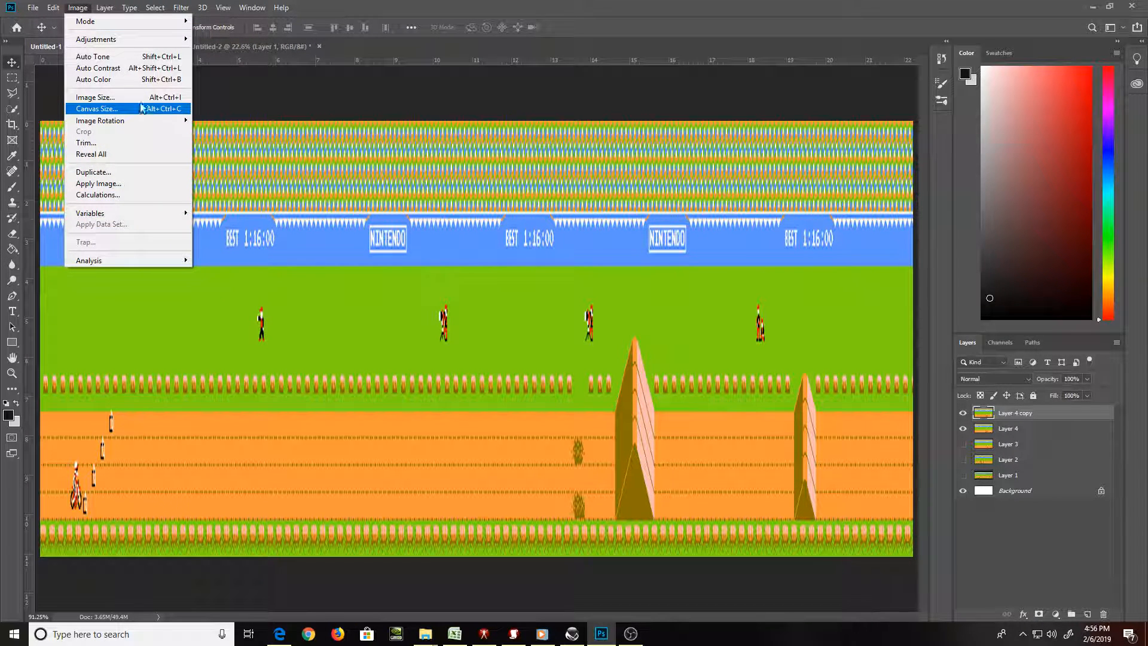
pyautogui.click(120, 97)
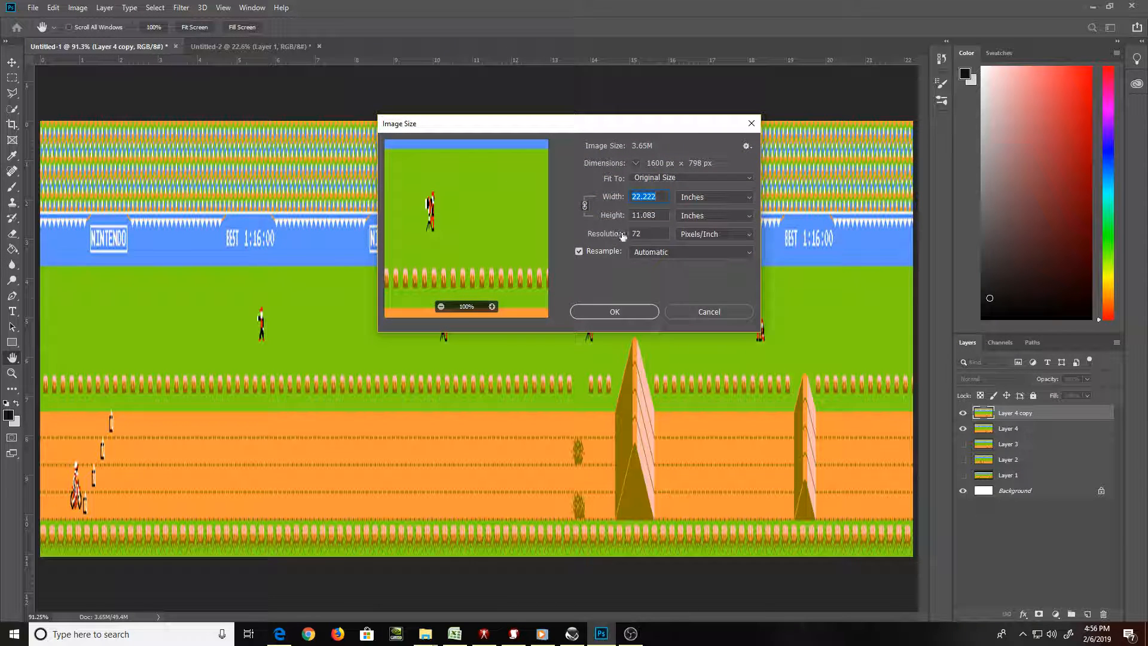
pyautogui.click(744, 200)
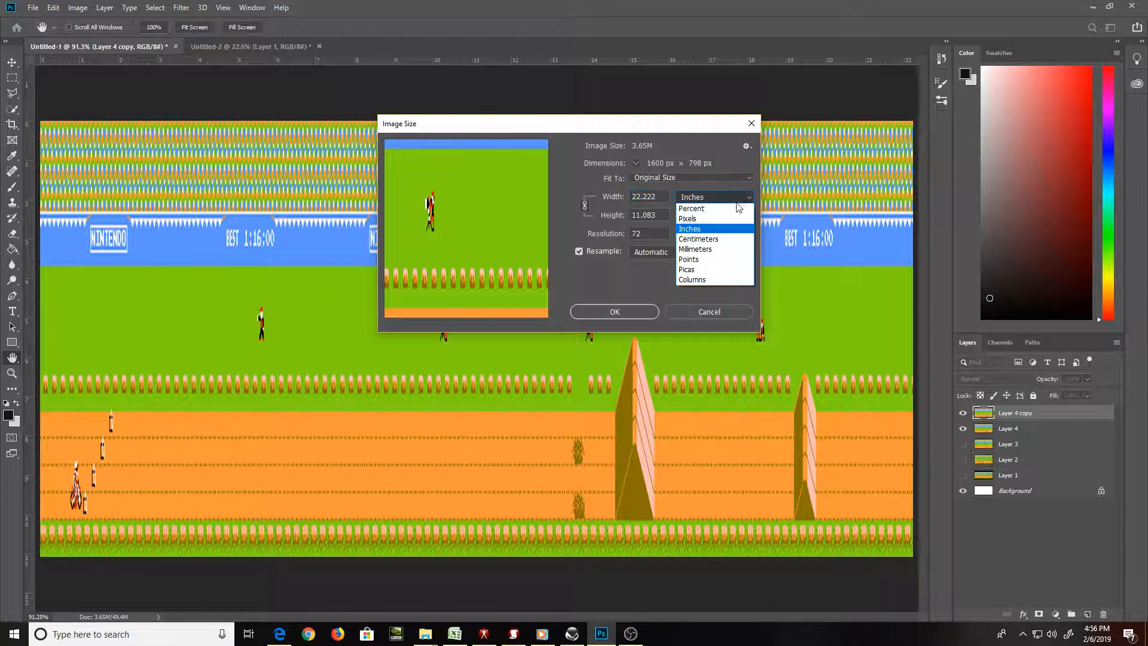
pyautogui.click(732, 218)
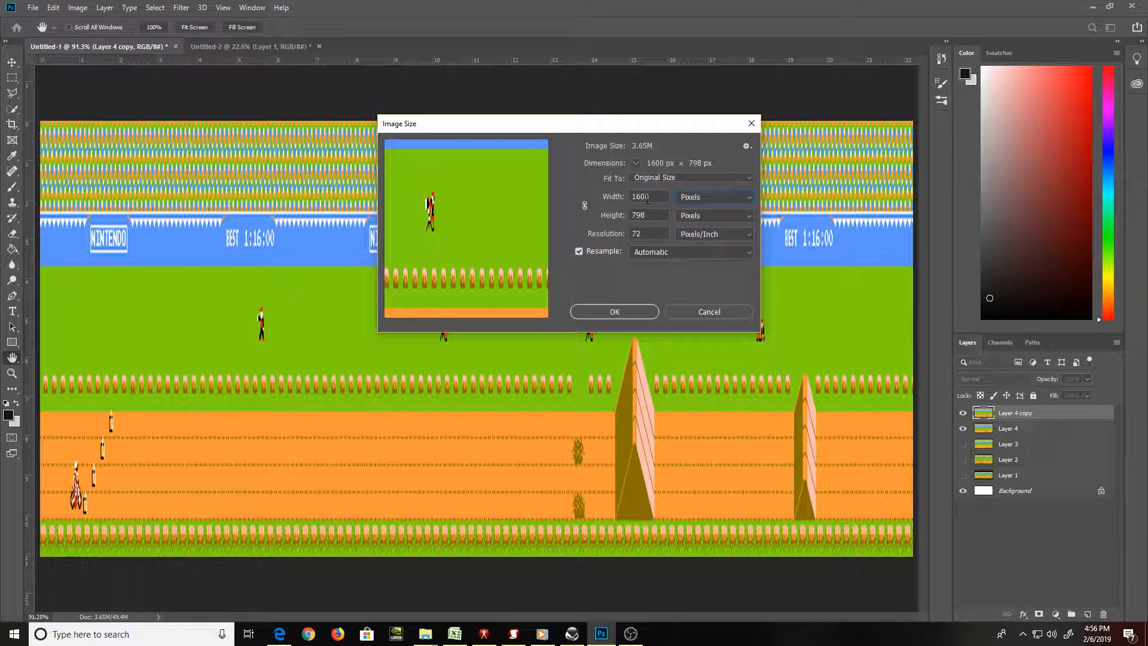
pyautogui.write('6400')
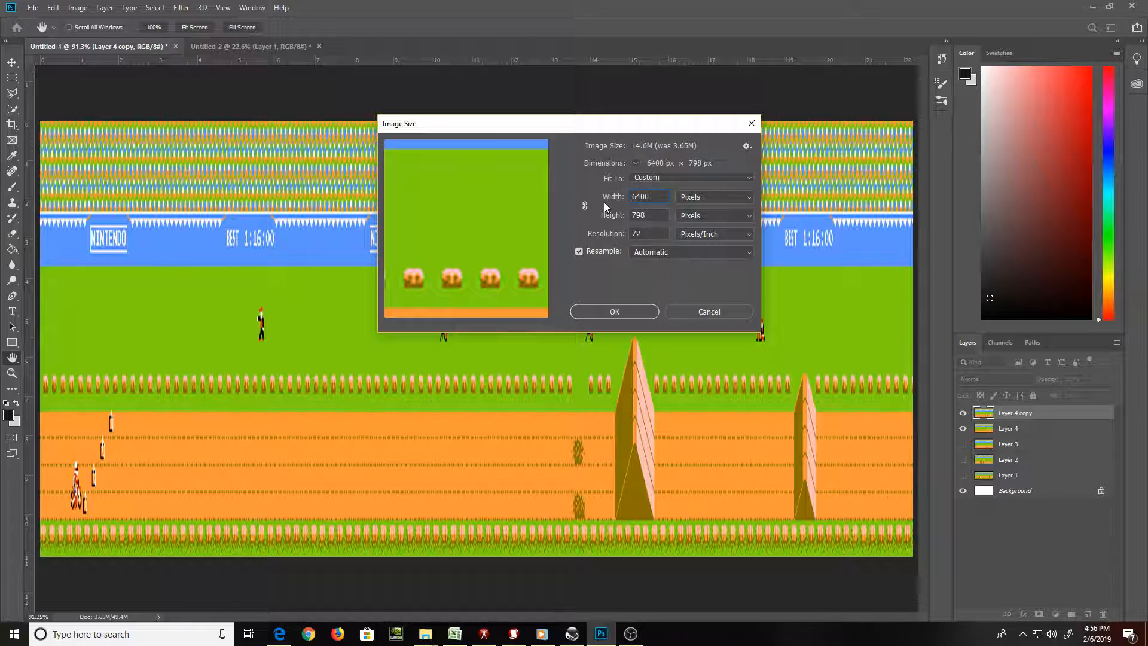
pyautogui.press('Return')
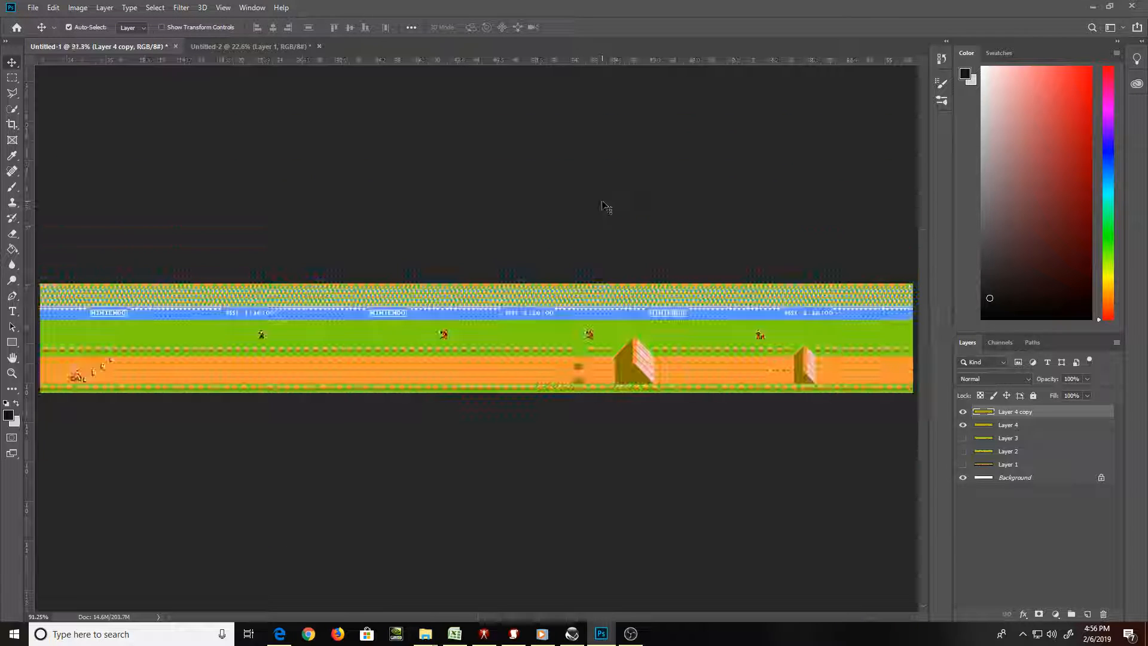
pyautogui.hotkey('ctrl', '0')
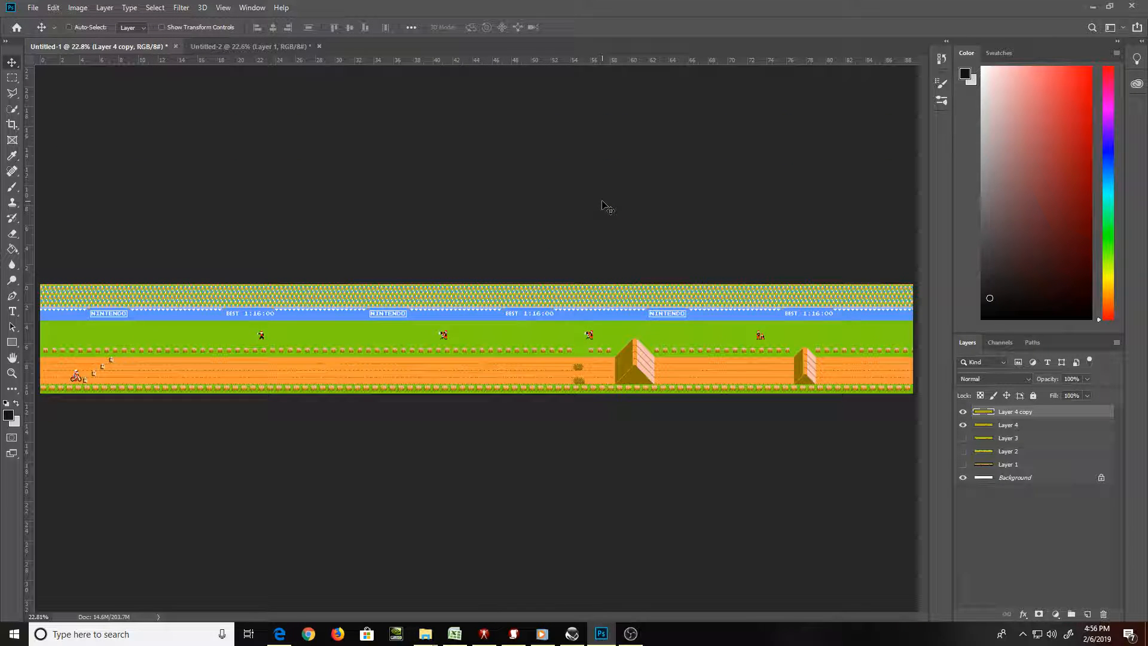
# Float Untitled-2 over Untitled-1 to compare the two track strips, and dock it back as a tab
pyautogui.click(275, 45)
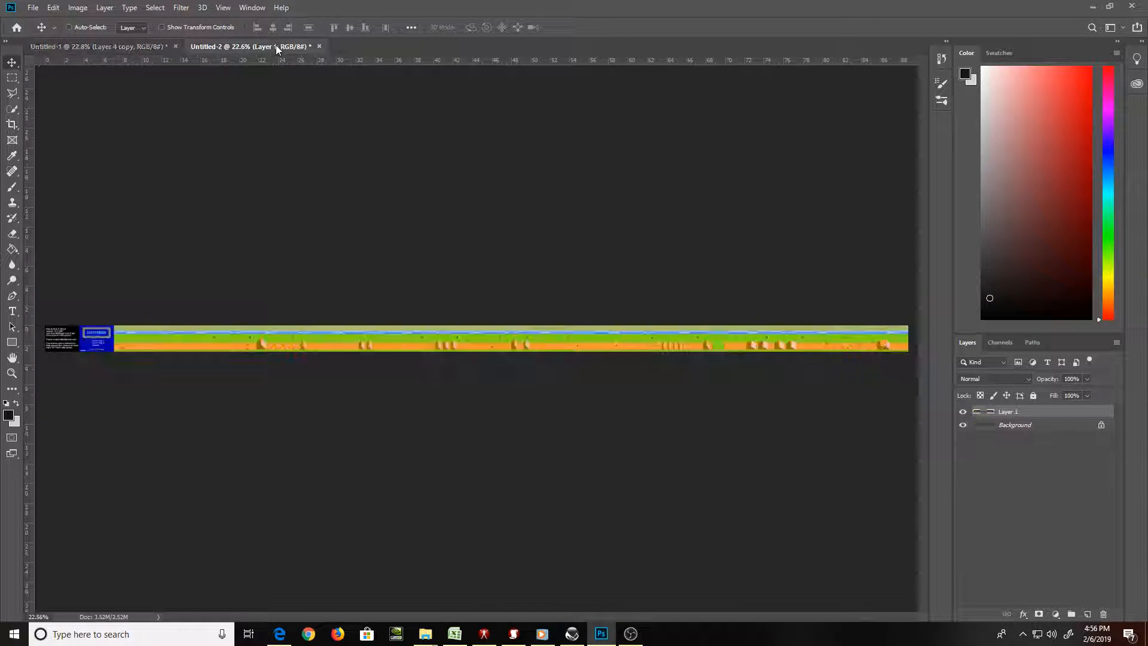
pyautogui.moveTo(218, 48); pyautogui.dragTo(265, 123)
pyautogui.moveTo(337, 163)
pyautogui.mouseDown()
pyautogui.moveTo(342, 176)
pyautogui.moveTo(346, 160)
pyautogui.mouseUp()
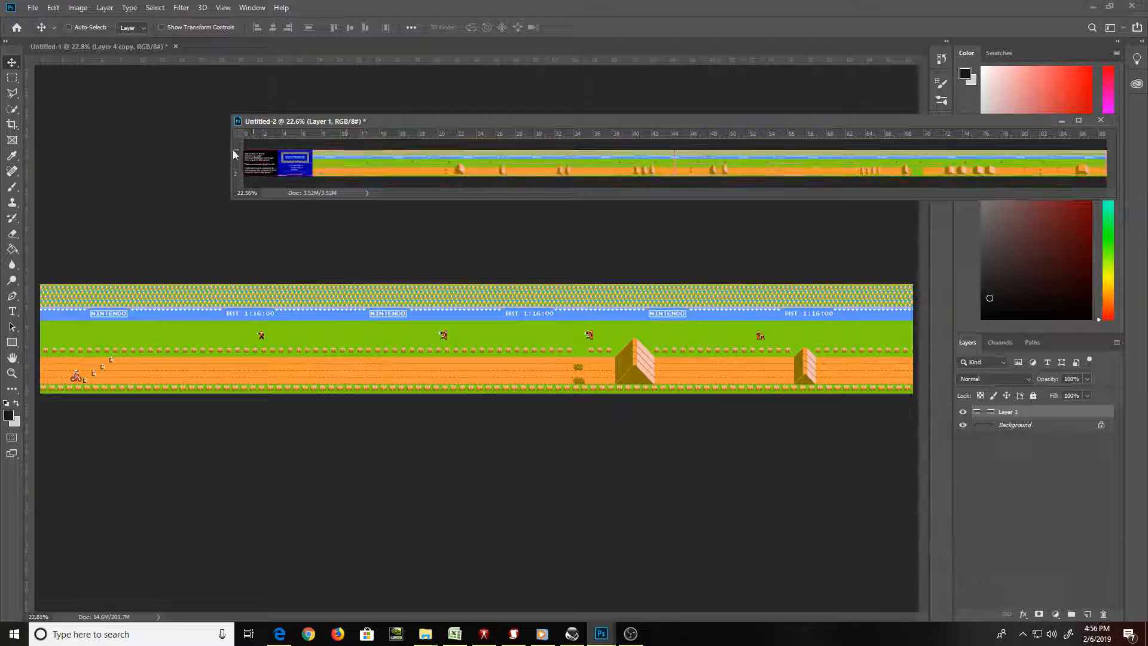
pyautogui.click(191, 145)
pyautogui.moveTo(295, 120); pyautogui.dragTo(269, 47)
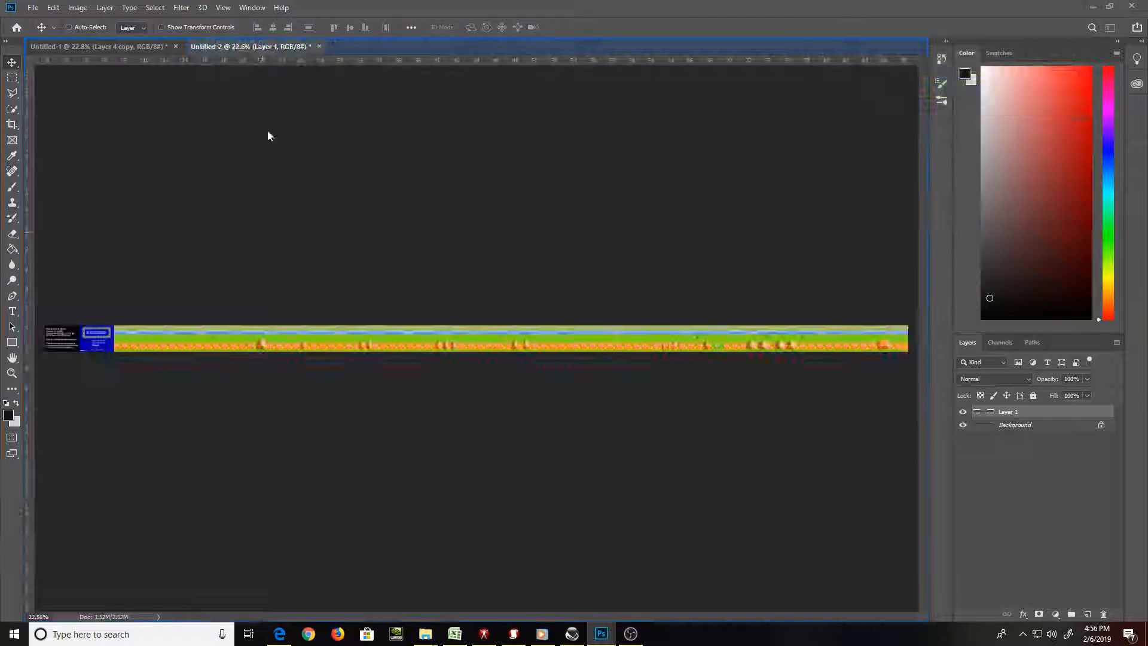
pyautogui.click(120, 47)
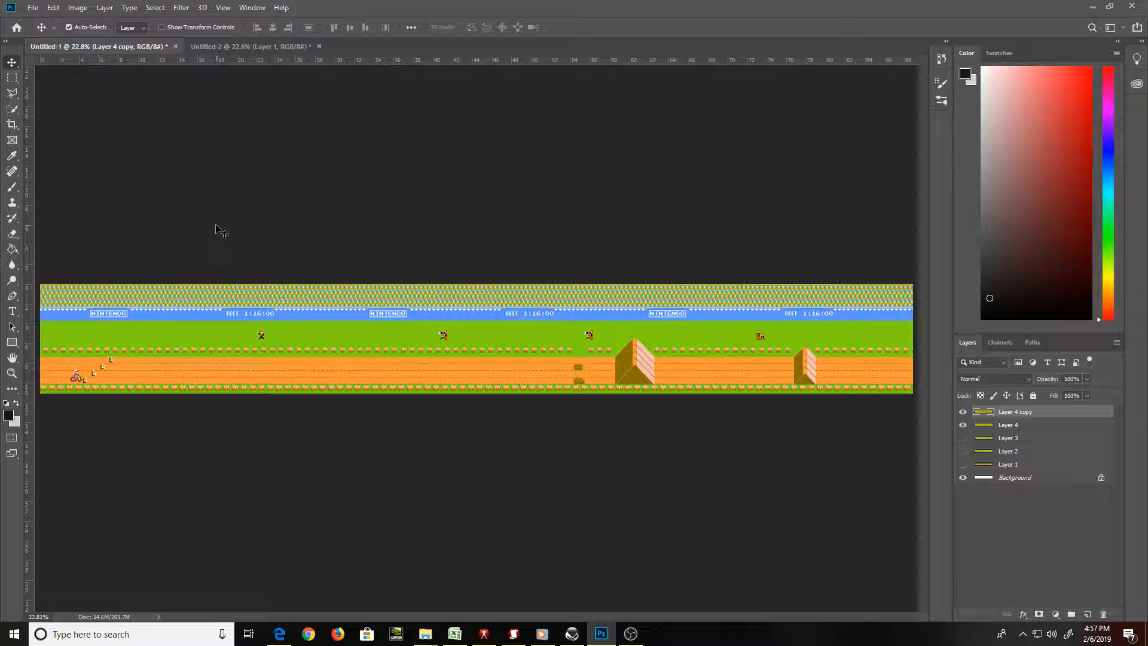
# Narrow Layer 4 copy with Free Transform so the whole track fits the canvas width while keeping its full height
pyautogui.hotkey('ctrl', 't')
pyautogui.hotkey('ctrl', '-')
pyautogui.hotkey('ctrl', '-')
pyautogui.hotkey('ctrl', '-')
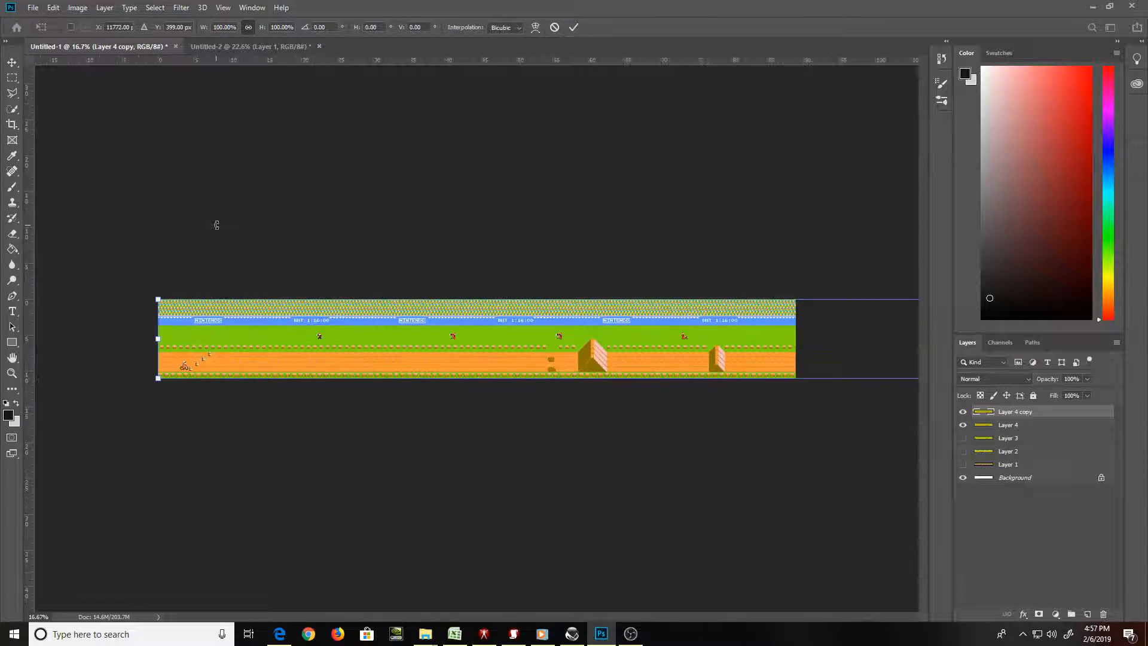
pyautogui.hotkey('ctrl', '-')
pyautogui.hotkey('ctrl', '-')
pyautogui.hotkey('ctrl', '-')
pyautogui.hotkey('ctrl', '-')
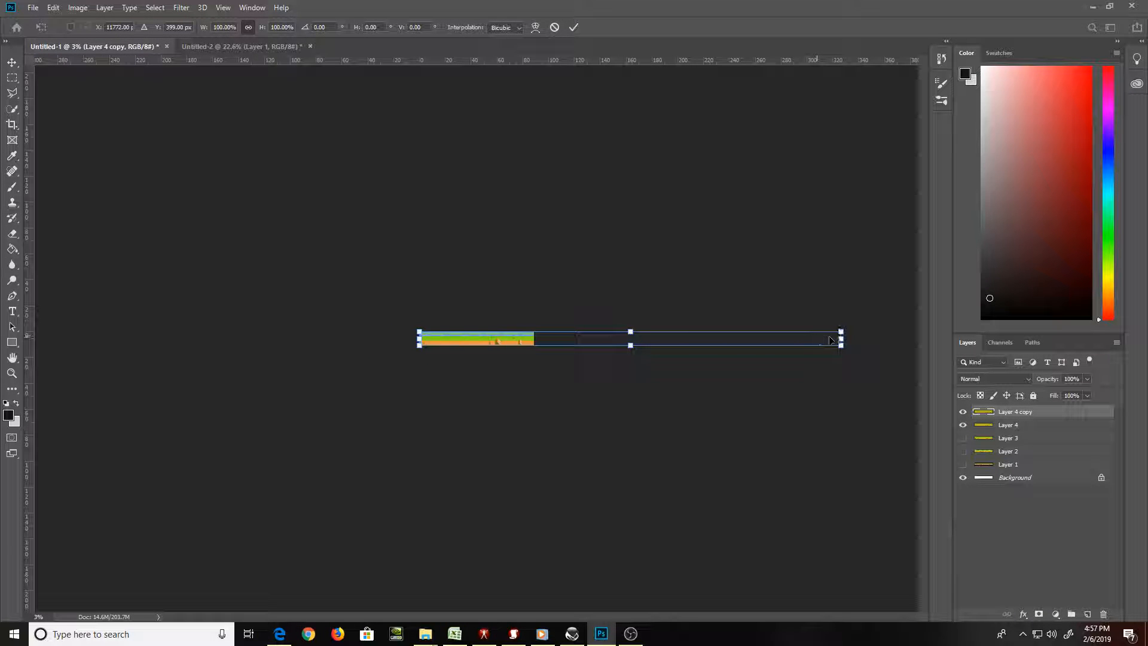
pyautogui.moveTo(840, 338); pyautogui.dragTo(536, 369)
pyautogui.press('Return')
pyautogui.hotkey('ctrl', '0')
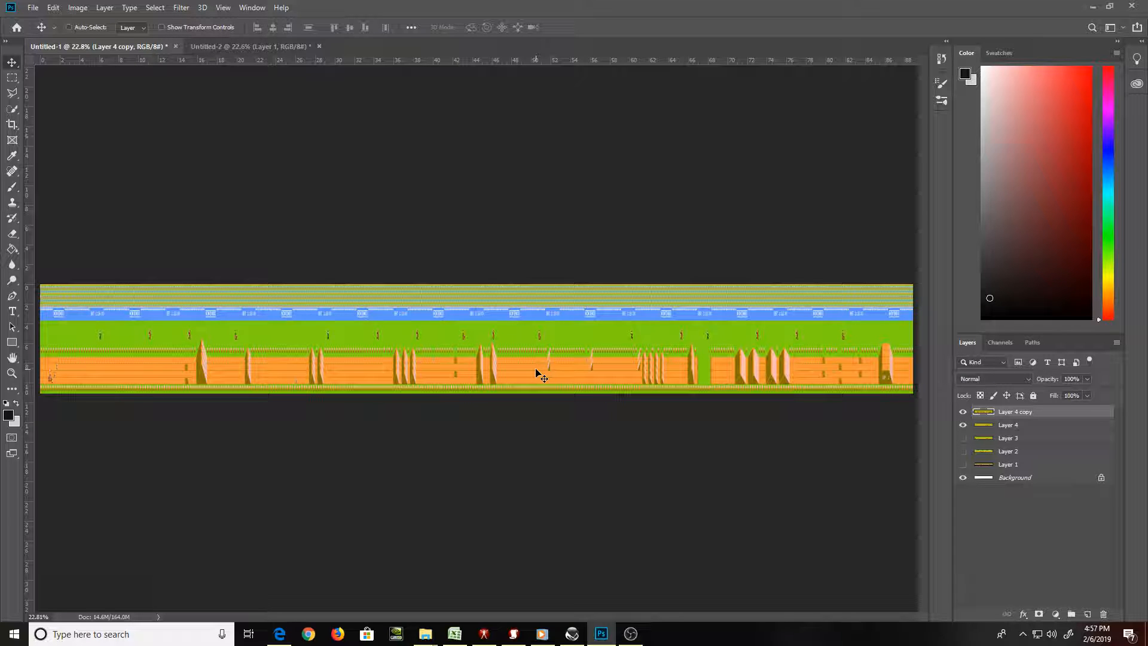
# Check the image dimensions of Untitled-1 in pixels without changing its size
pyautogui.press('ctrl')
pyautogui.click(78, 8)
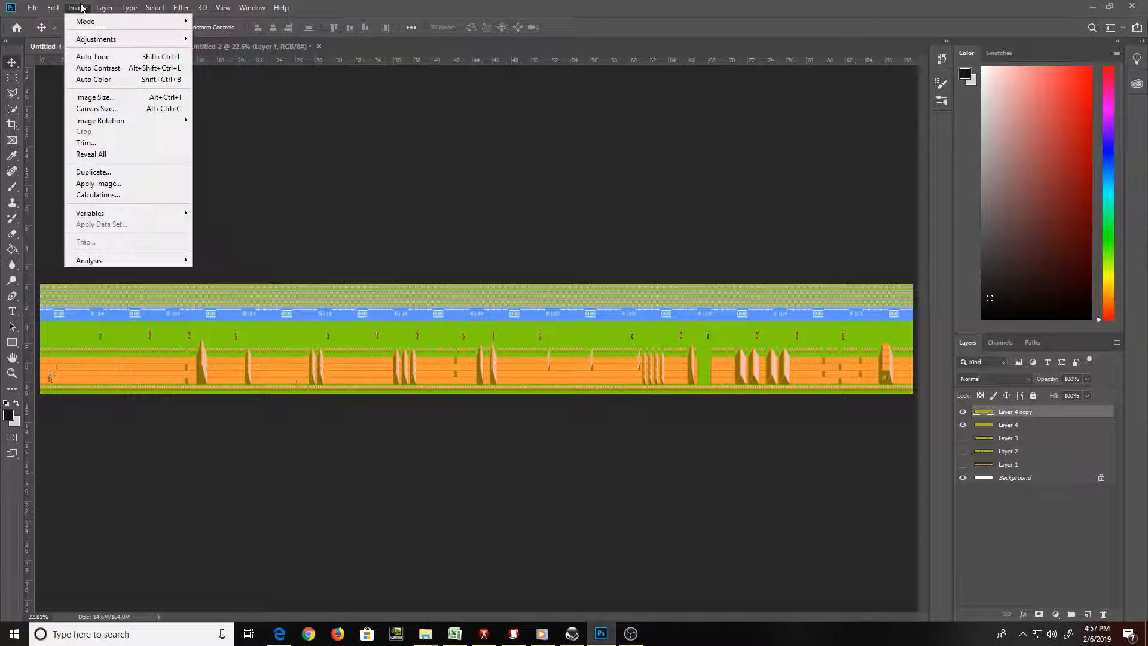
pyautogui.click(90, 95)
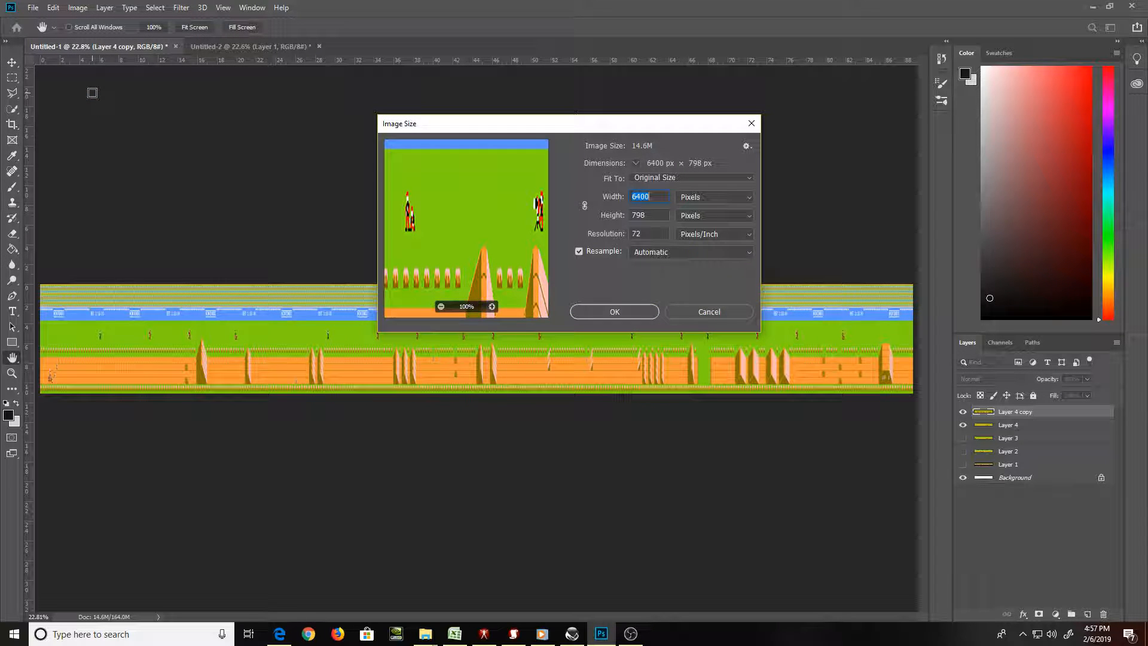
pyautogui.click(709, 312)
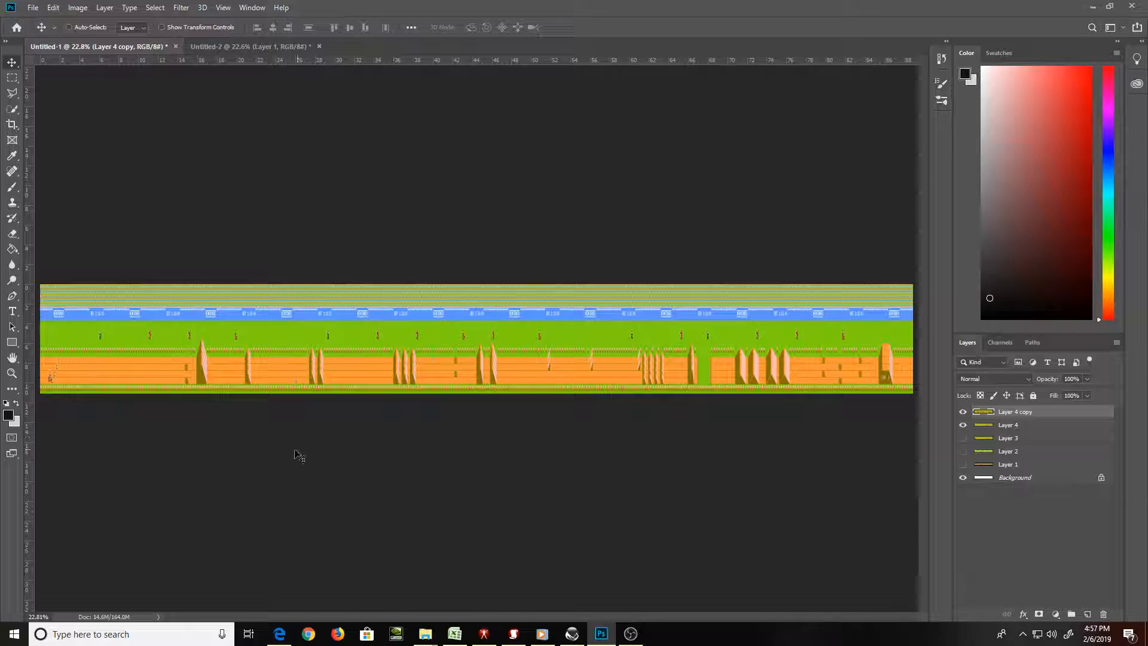
# Paint out the figures standing on the grass with a larger Clone Stamp brush, sampling the plain green beside them
pyautogui.press('z')
pyautogui.moveTo(87, 332); pyautogui.dragTo(234, 441)
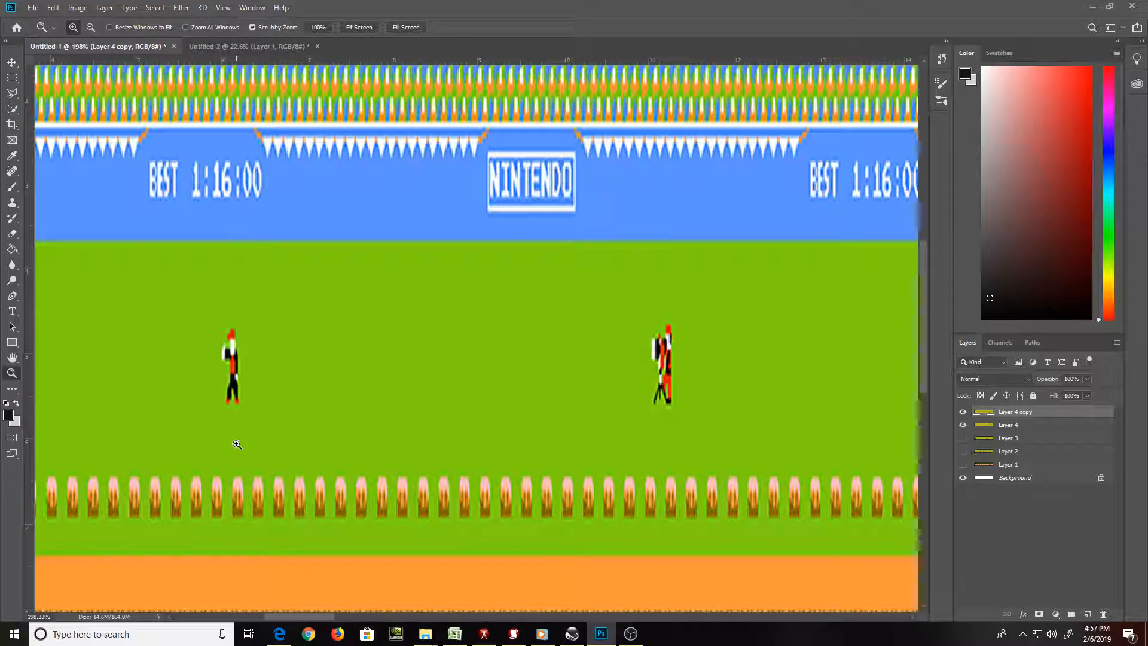
pyautogui.press('s')
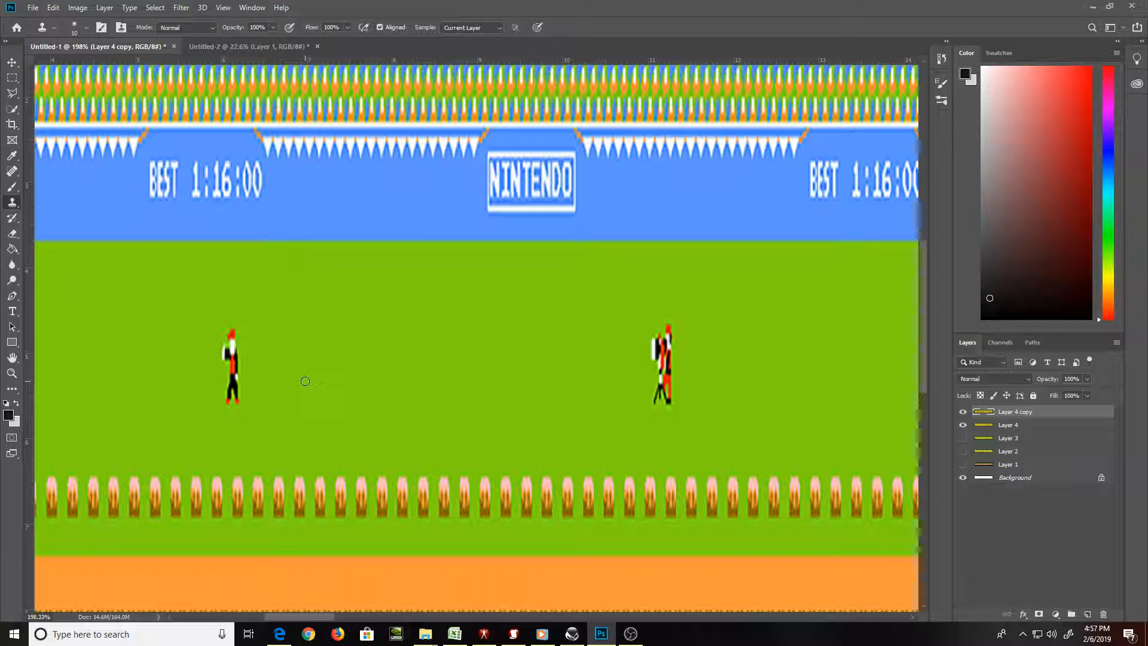
pyautogui.press(']')
pyautogui.press(']')
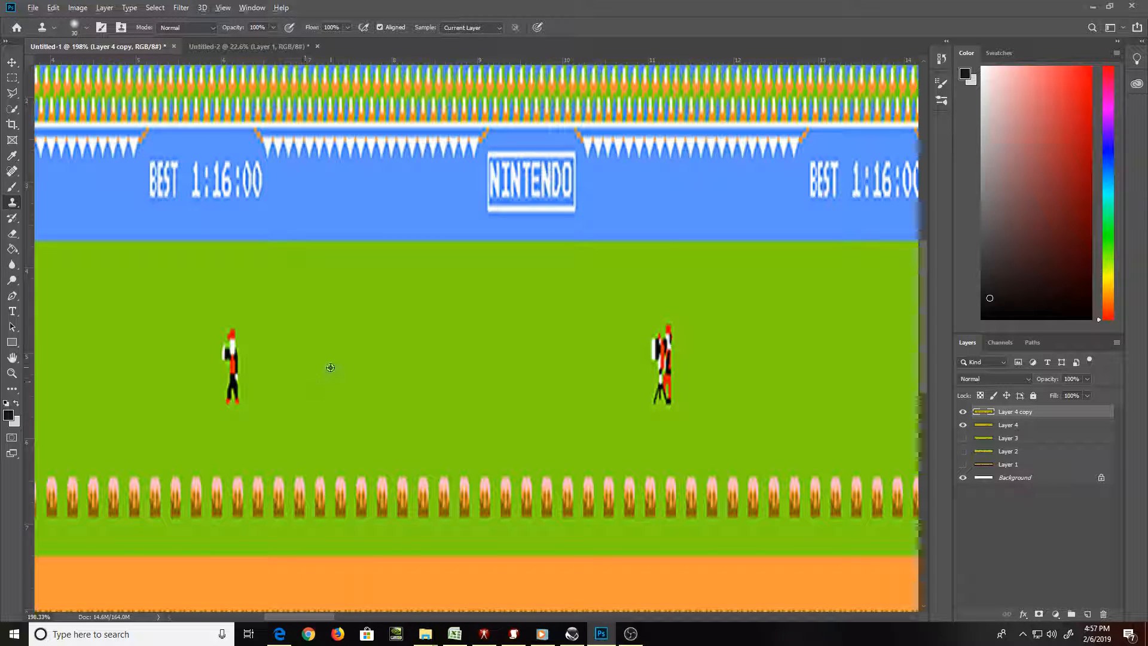
pyautogui.keyDown('alt'); pyautogui.click(346, 357); pyautogui.keyUp('alt')
pyautogui.moveTo(233, 329); pyautogui.dragTo(236, 400)
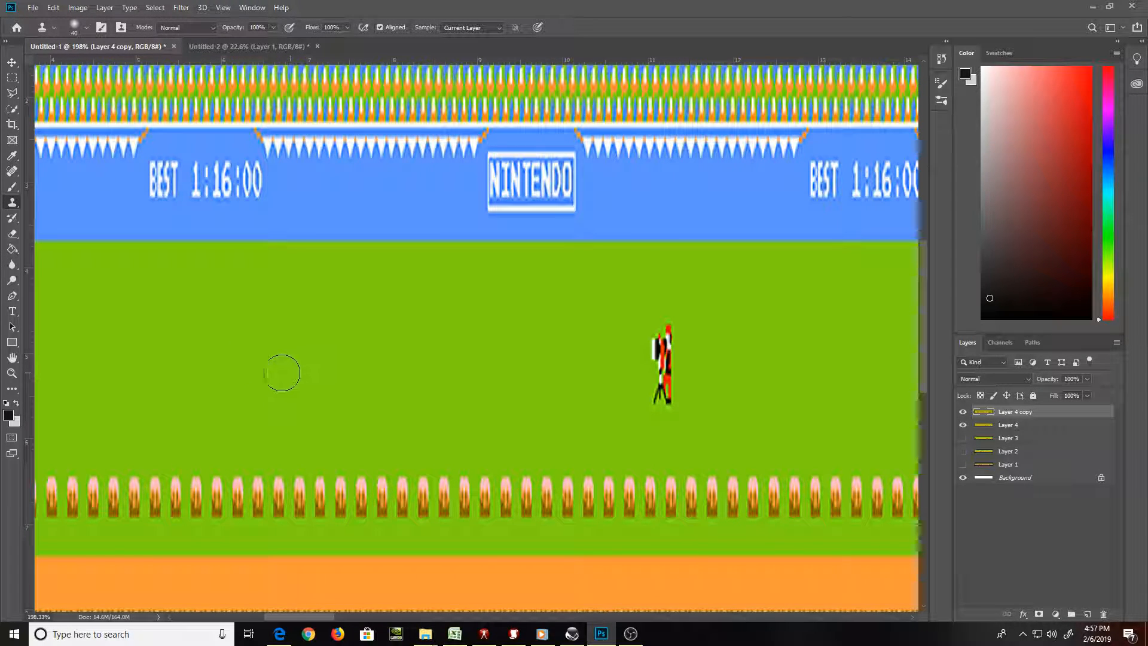
pyautogui.press(']')
pyautogui.keyDown('alt'); pyautogui.click(484, 352); pyautogui.keyUp('alt')
pyautogui.moveTo(653, 329)
pyautogui.mouseDown()
pyautogui.moveTo(658, 403)
pyautogui.moveTo(668, 323)
pyautogui.moveTo(664, 401)
pyautogui.moveTo(675, 398)
pyautogui.moveTo(520, 344)
pyautogui.moveTo(526, 351)
pyautogui.moveTo(476, 363)
pyautogui.mouseUp()
# Undo the grass cloning, the narrowing of Layer 4 copy and the image resize in Untitled-1
pyautogui.hotkey('ctrl', 'z')
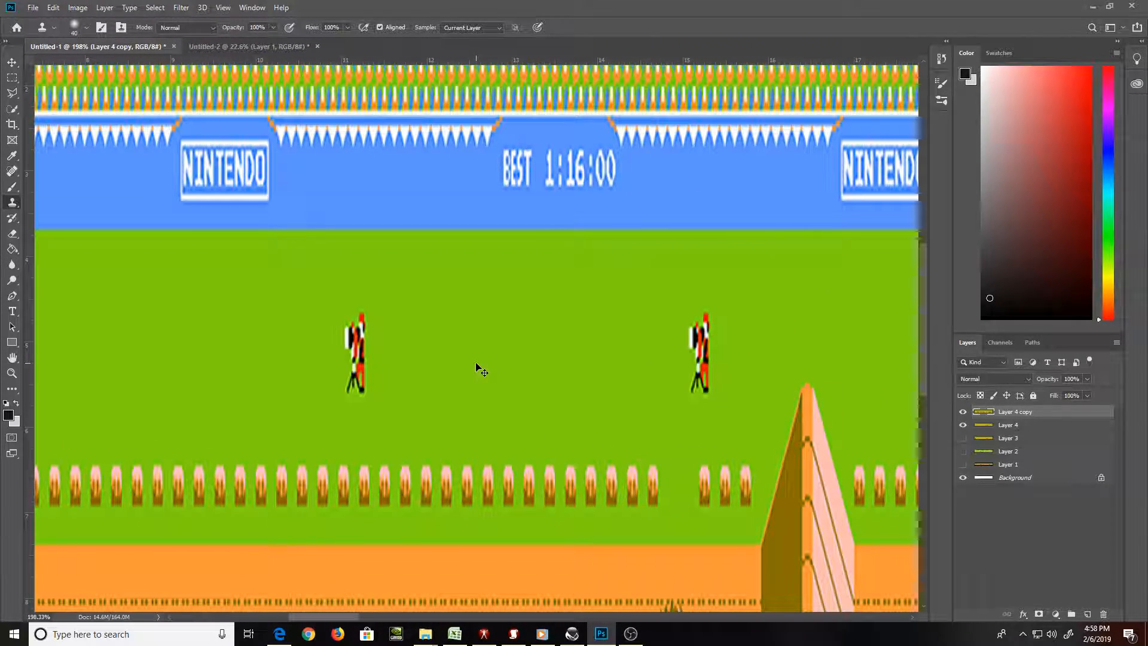
pyautogui.hotkey('ctrl', 'z')
pyautogui.hotkey('ctrl', 'z')
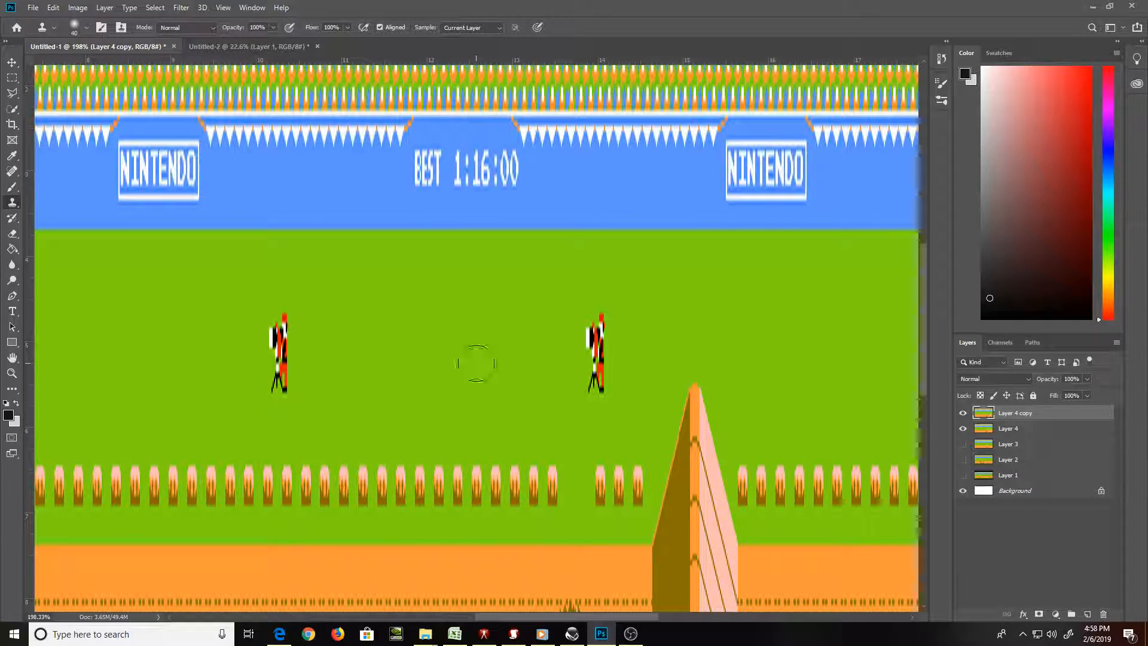
pyautogui.hotkey('ctrl', '0')
pyautogui.hotkey('ctrl', '1')
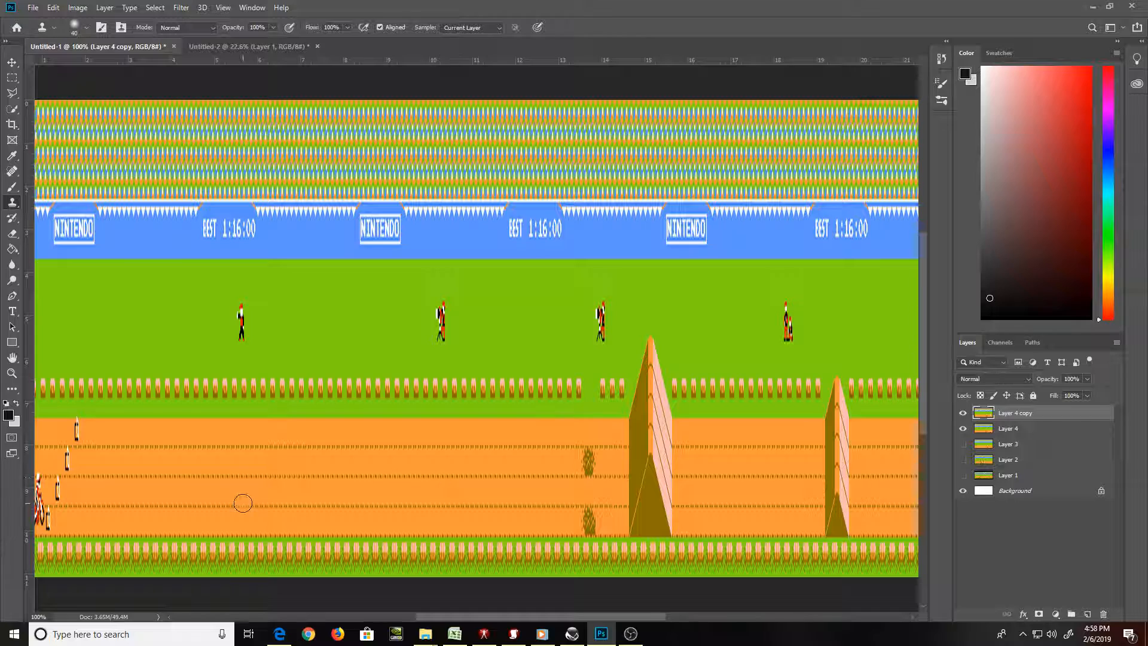
# Paint out the motorcycle rider at the start of the track with the Clone Stamp, sampling the clean orange track beside it
pyautogui.press('z')
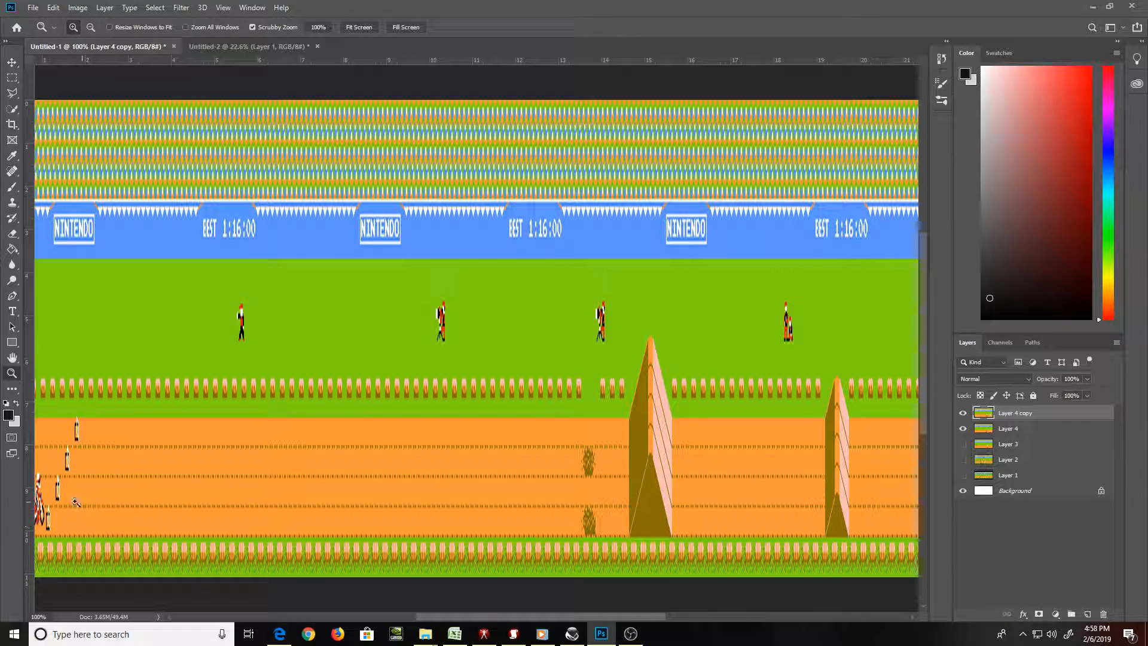
pyautogui.moveTo(80, 505); pyautogui.dragTo(123, 494)
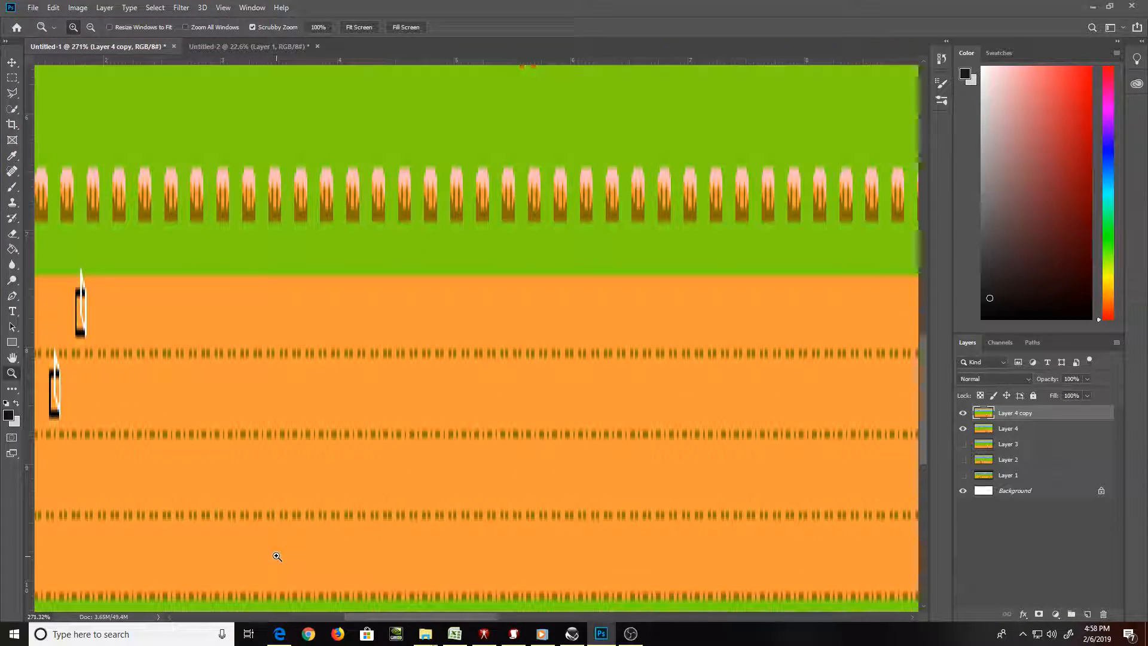
pyautogui.moveTo(274, 556); pyautogui.dragTo(291, 632)
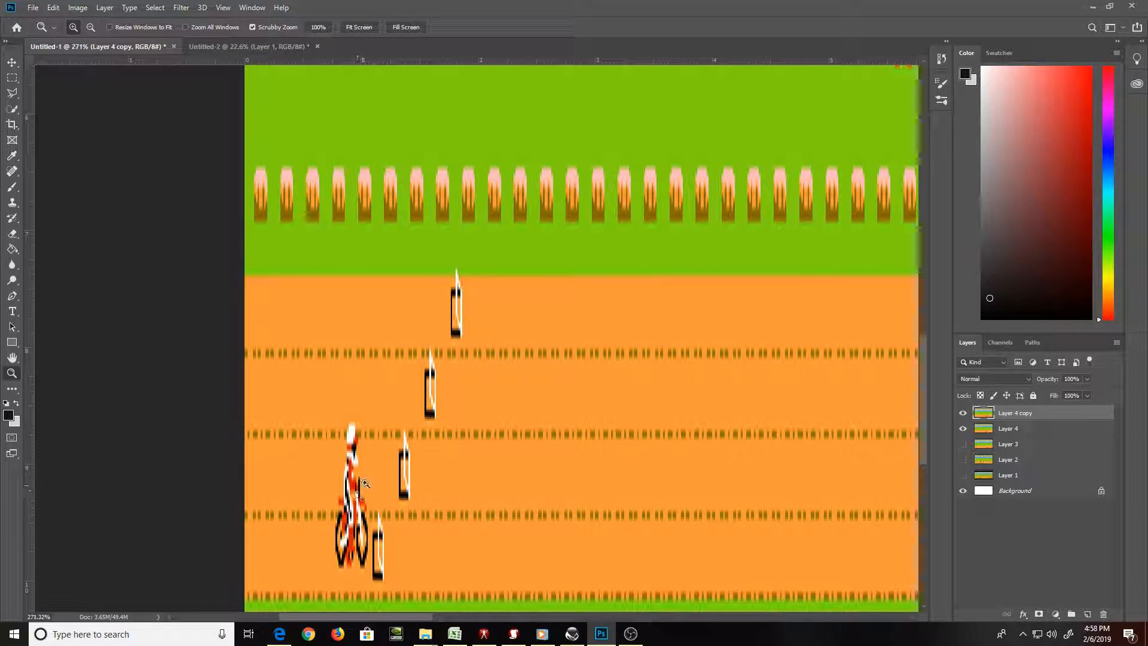
pyautogui.press('s')
pyautogui.moveTo(476, 446); pyautogui.dragTo(476, 456)
pyautogui.hotkey('ctrl', 'z')
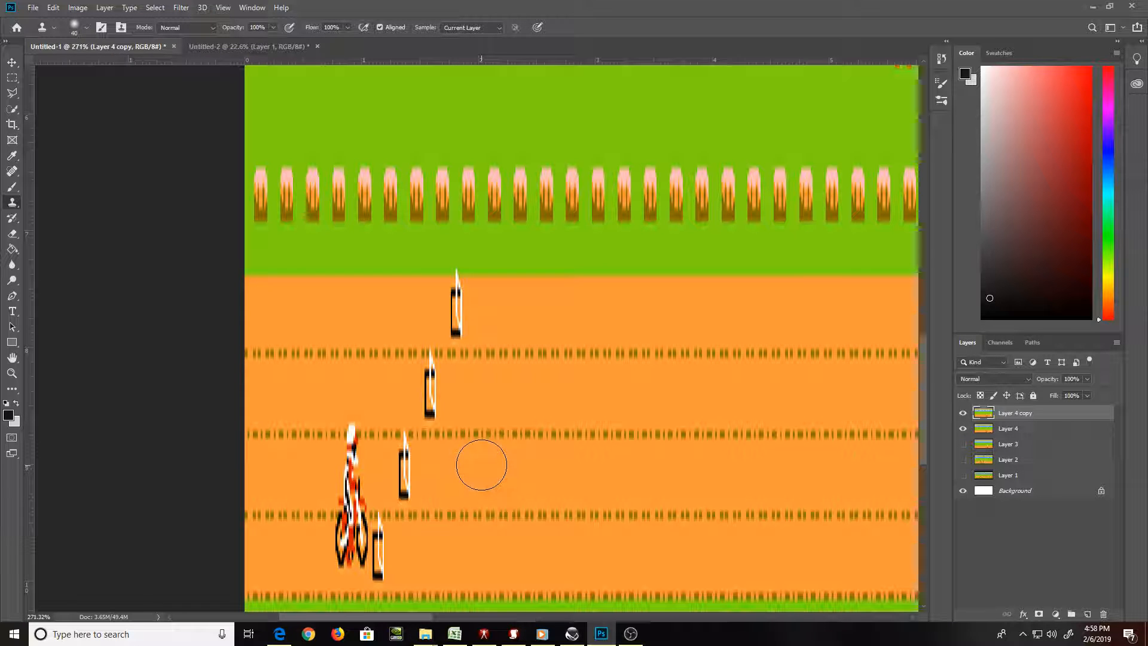
pyautogui.press('[')
pyautogui.keyDown('alt'); pyautogui.click(480, 444); pyautogui.keyUp('alt')
pyautogui.moveTo(380, 453)
pyautogui.mouseDown()
pyautogui.moveTo(353, 444)
pyautogui.moveTo(352, 563)
pyautogui.moveTo(339, 551)
pyautogui.moveTo(340, 522)
pyautogui.moveTo(379, 525)
pyautogui.moveTo(382, 564)
pyautogui.mouseUp()
pyautogui.moveTo(351, 461); pyautogui.dragTo(352, 431)
# Clean up the track around the lowest start marker and rebuild that marker by cloning the one above it
pyautogui.moveTo(384, 568); pyautogui.dragTo(378, 576)
pyautogui.moveTo(510, 505); pyautogui.dragTo(508, 505)
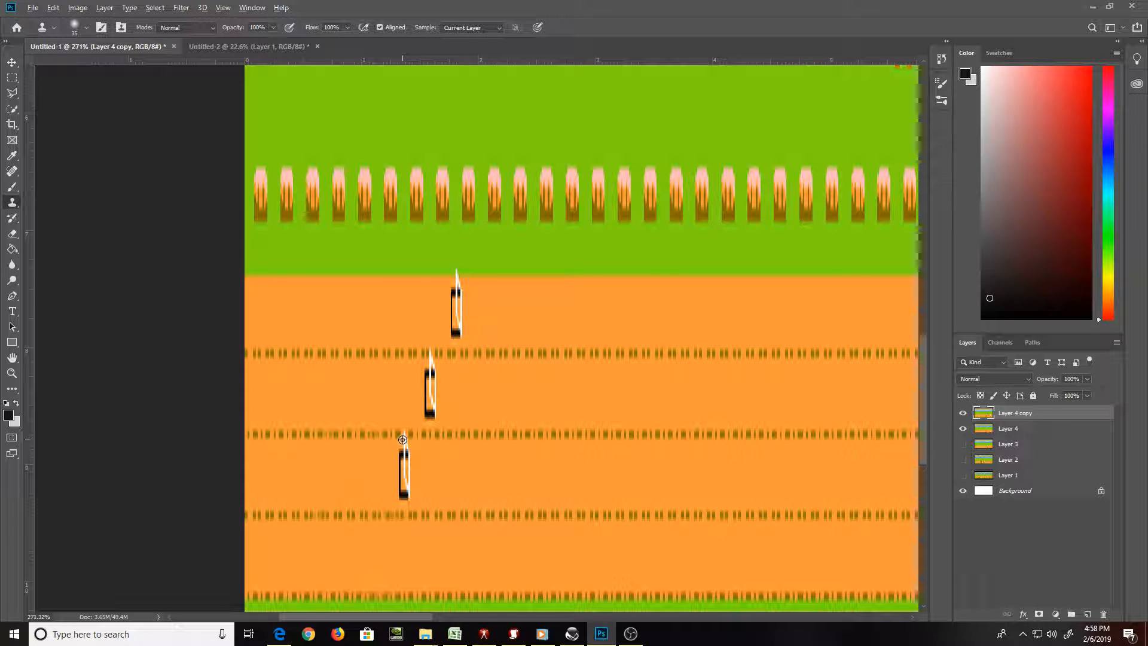
pyautogui.moveTo(383, 505); pyautogui.dragTo(378, 585)
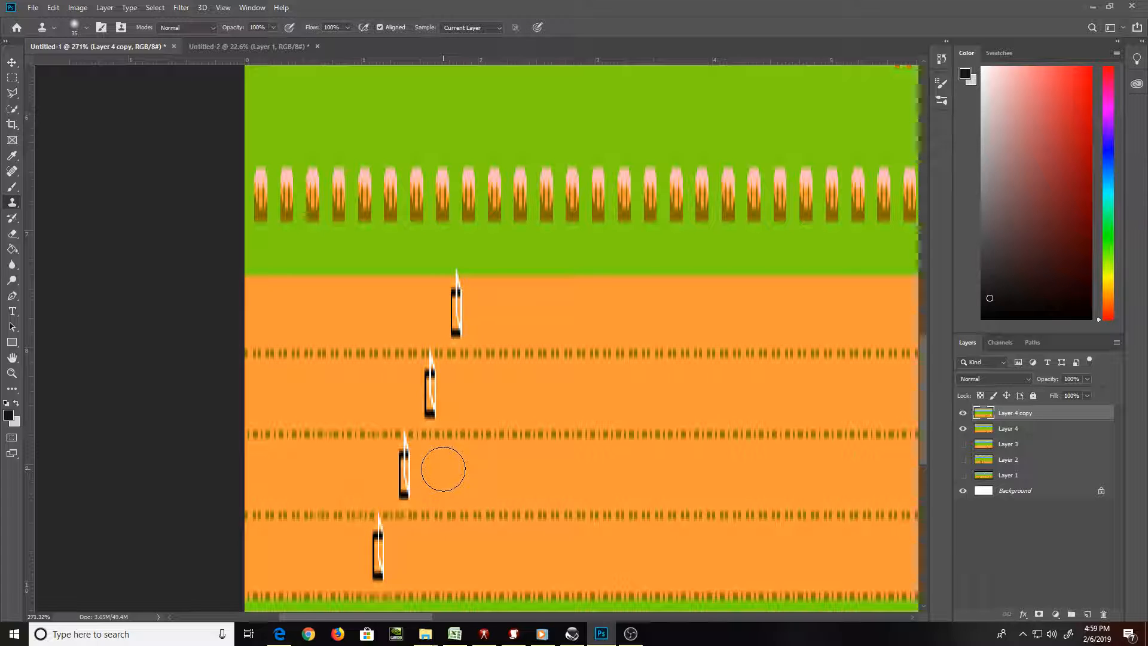
# Compare the cloned-out Layer 4 copy with the original Layer 4 beneath it, and view the full strip in Untitled-2
pyautogui.scroll(-1, 443, 468)
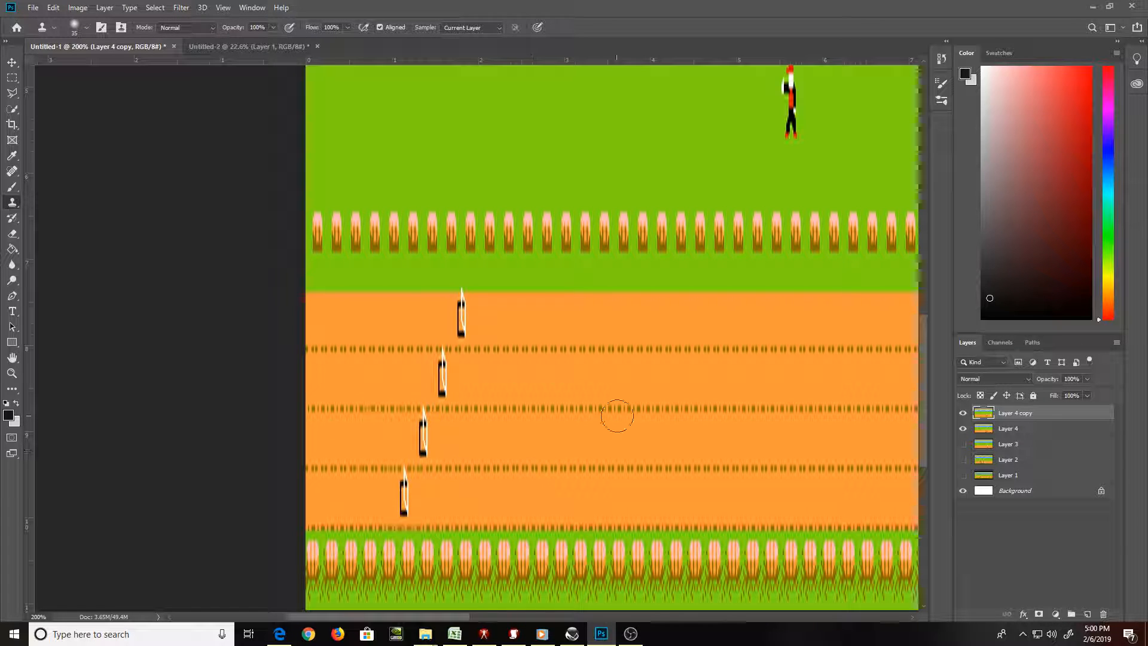
pyautogui.hotkey('ctrl', '-')
pyautogui.hotkey('ctrl', '-')
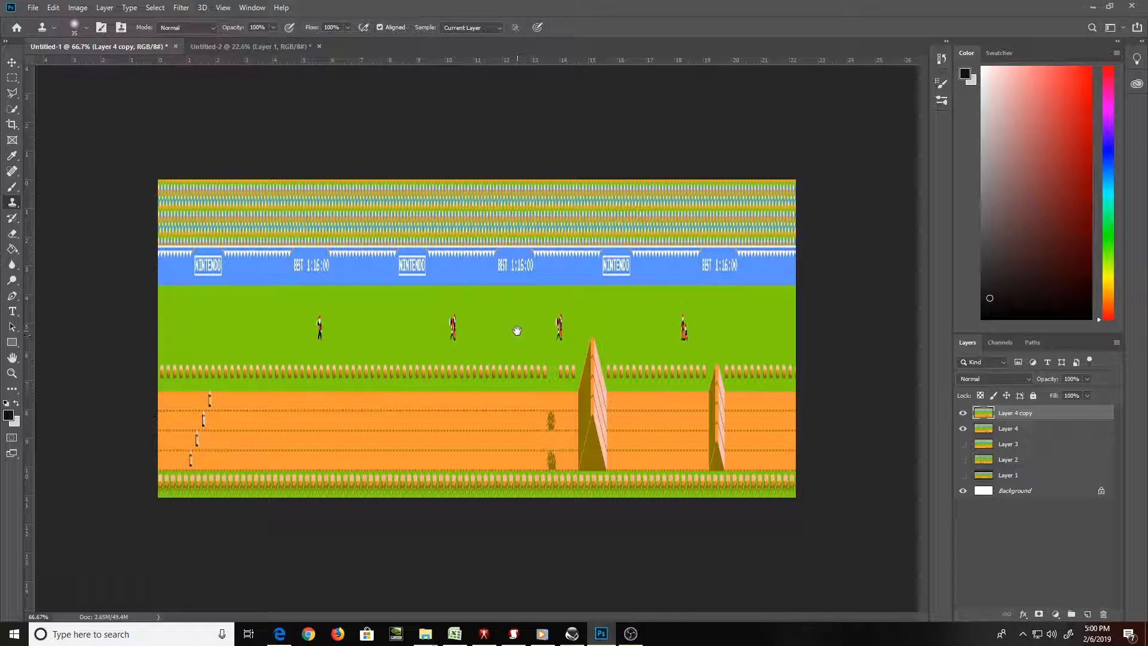
pyautogui.click(273, 47)
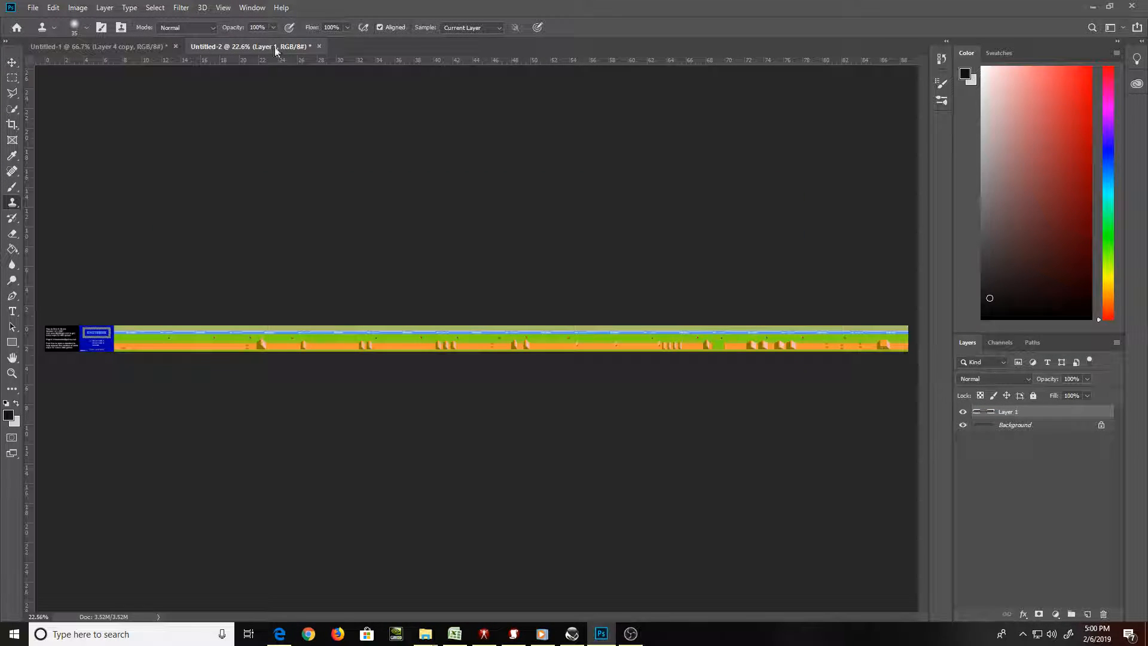
pyautogui.click(160, 47)
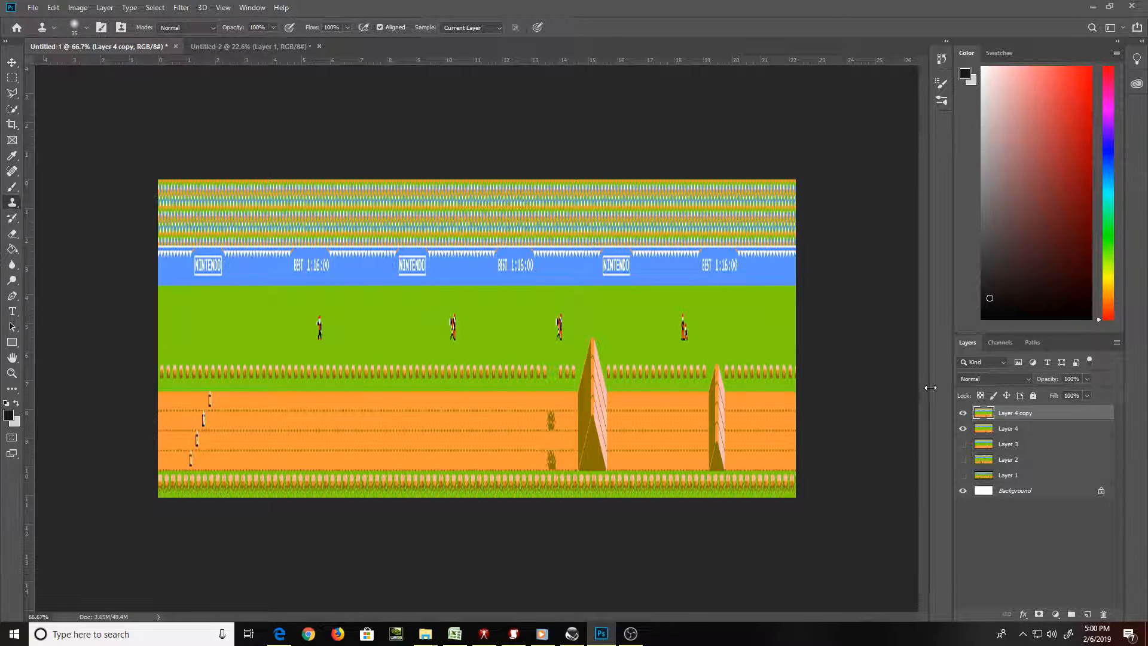
pyautogui.click(962, 413)
pyautogui.click(963, 413)
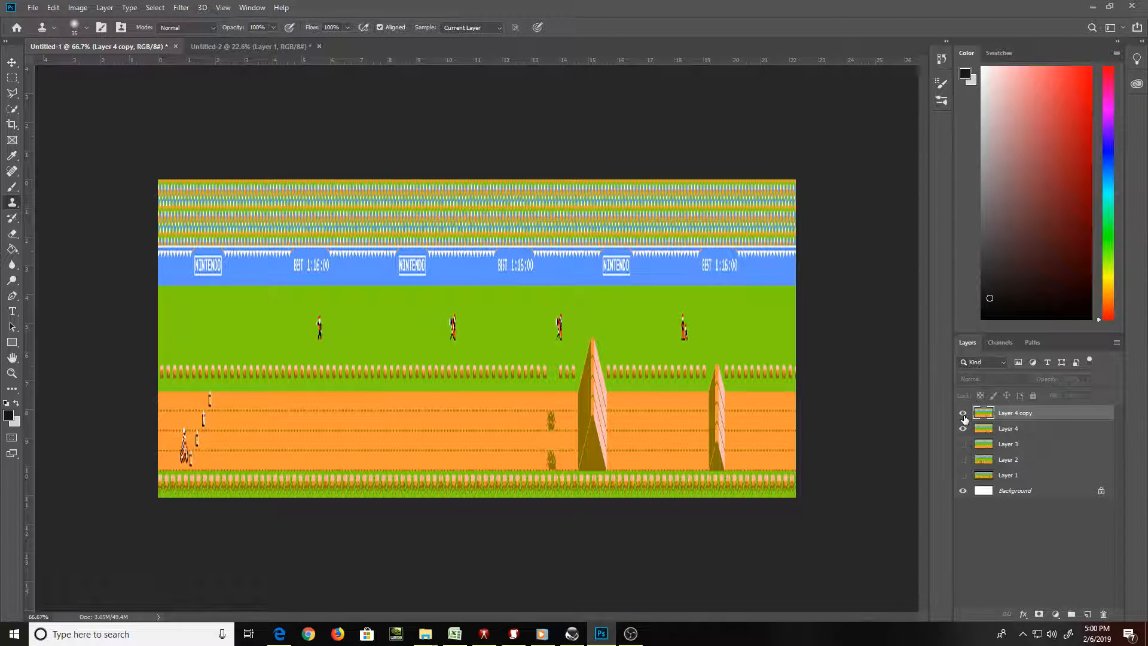
# Check the pixel dimensions of Untitled-1 without changing them, and look at the Untitled-2 strip again
pyautogui.click(78, 8)
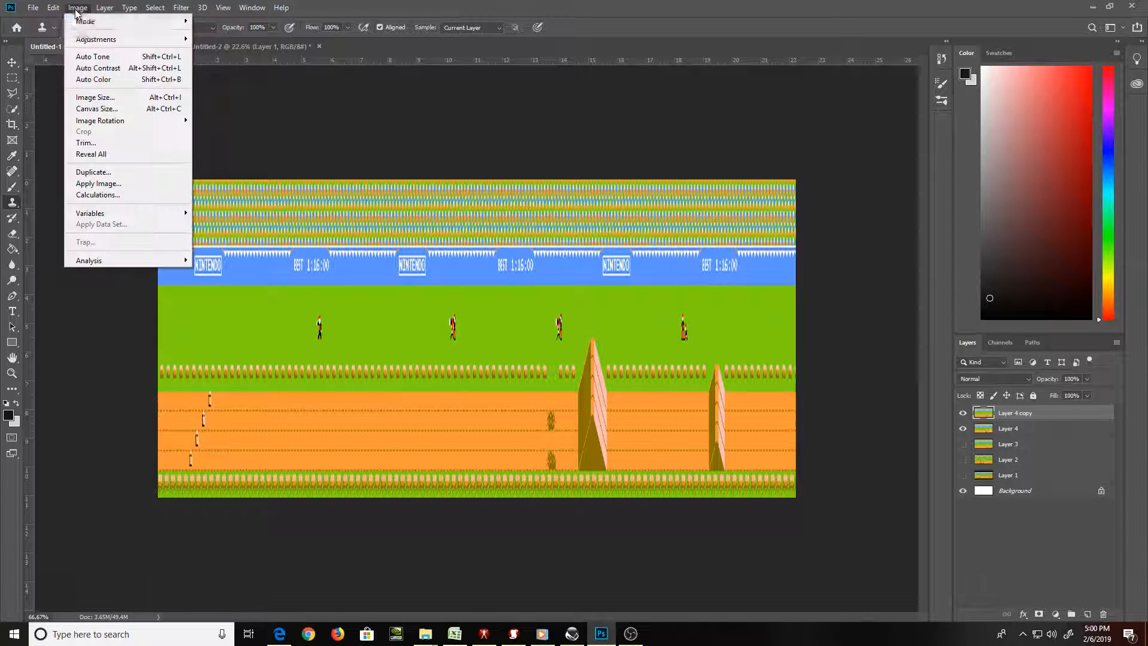
pyautogui.click(112, 97)
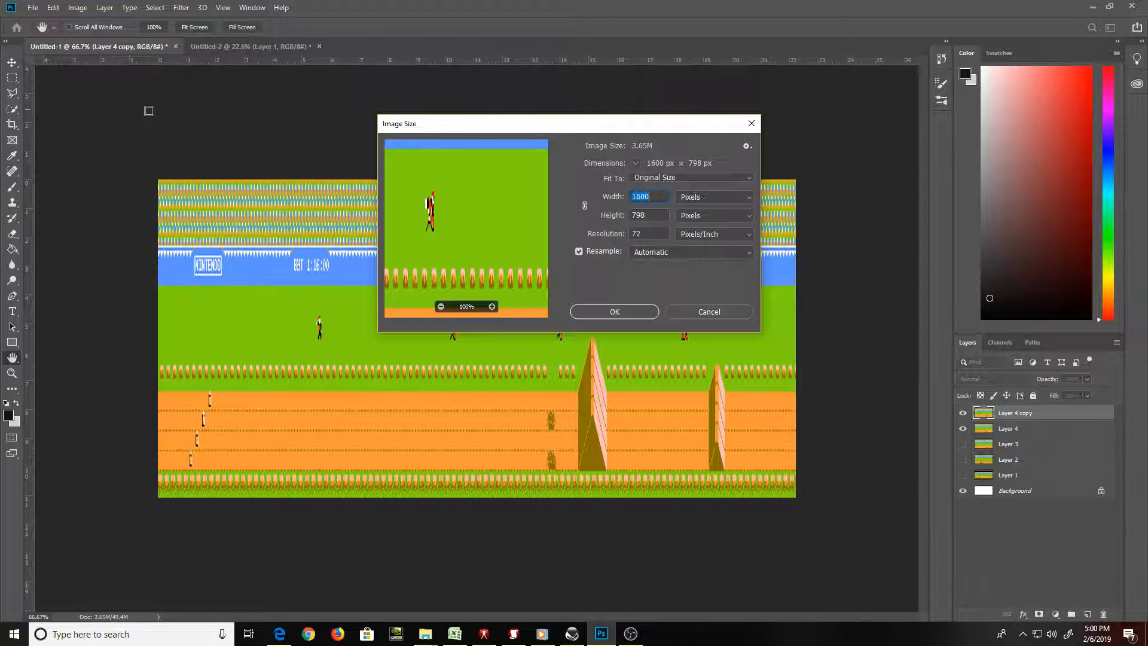
pyautogui.click(650, 310)
pyautogui.click(250, 48)
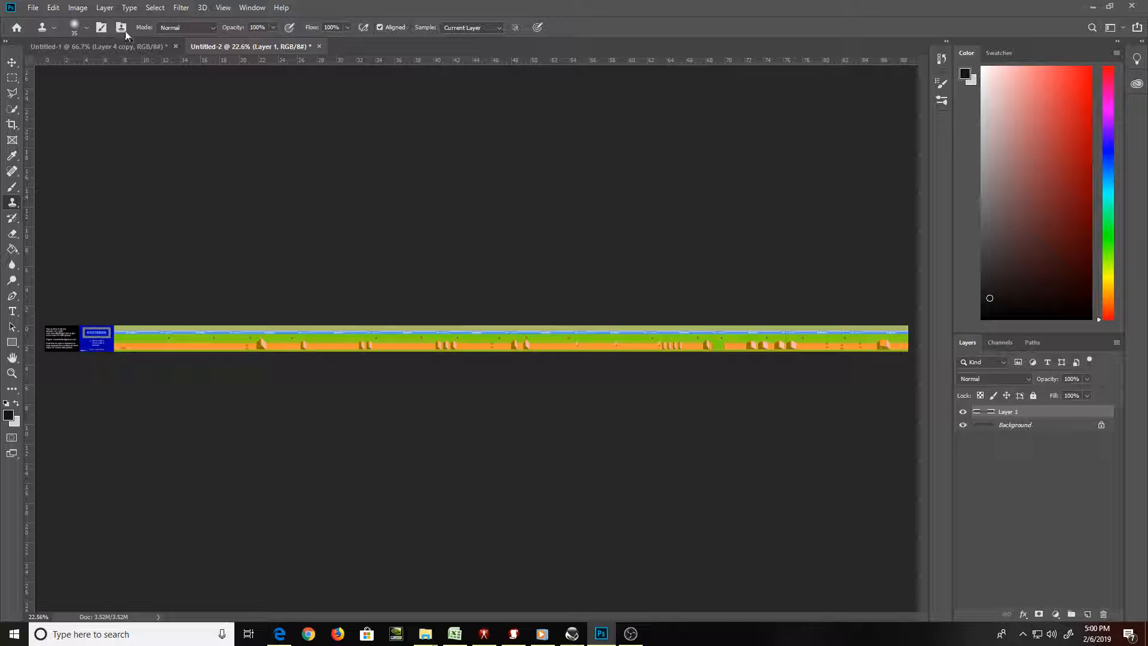
pyautogui.click(97, 51)
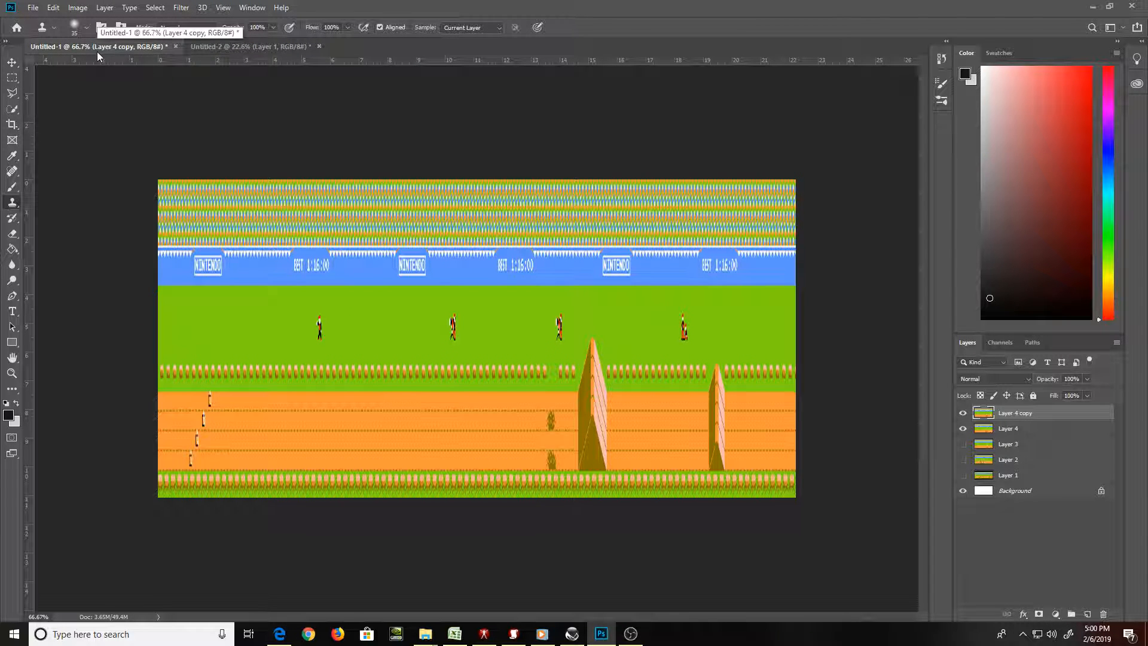
pyautogui.click(77, 8)
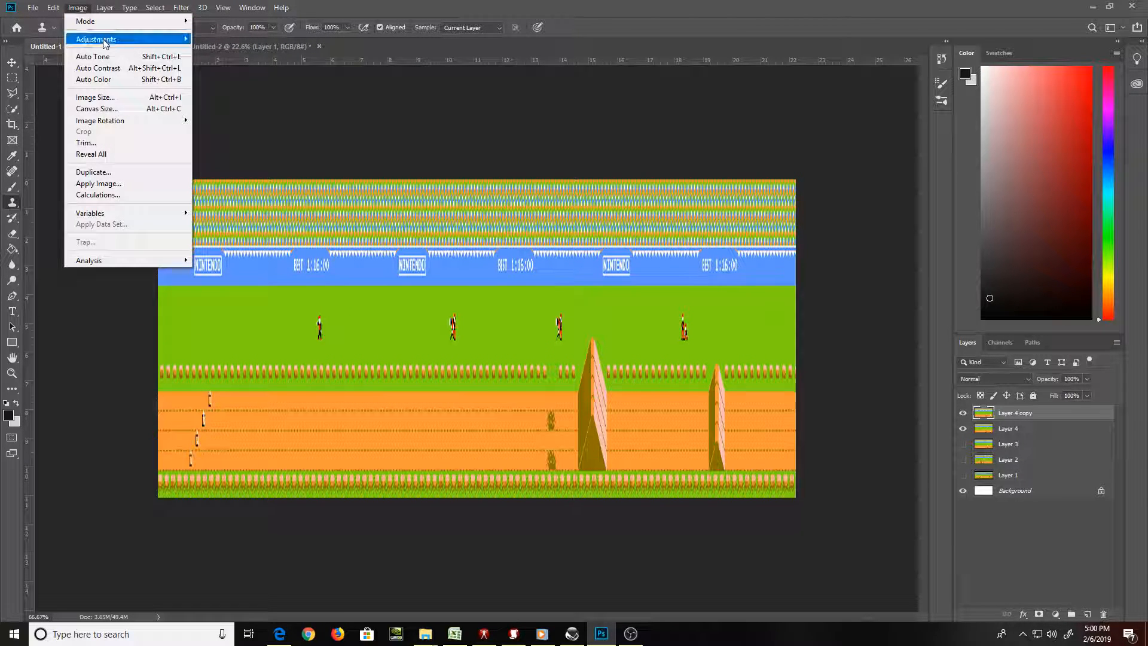
pyautogui.click(132, 102)
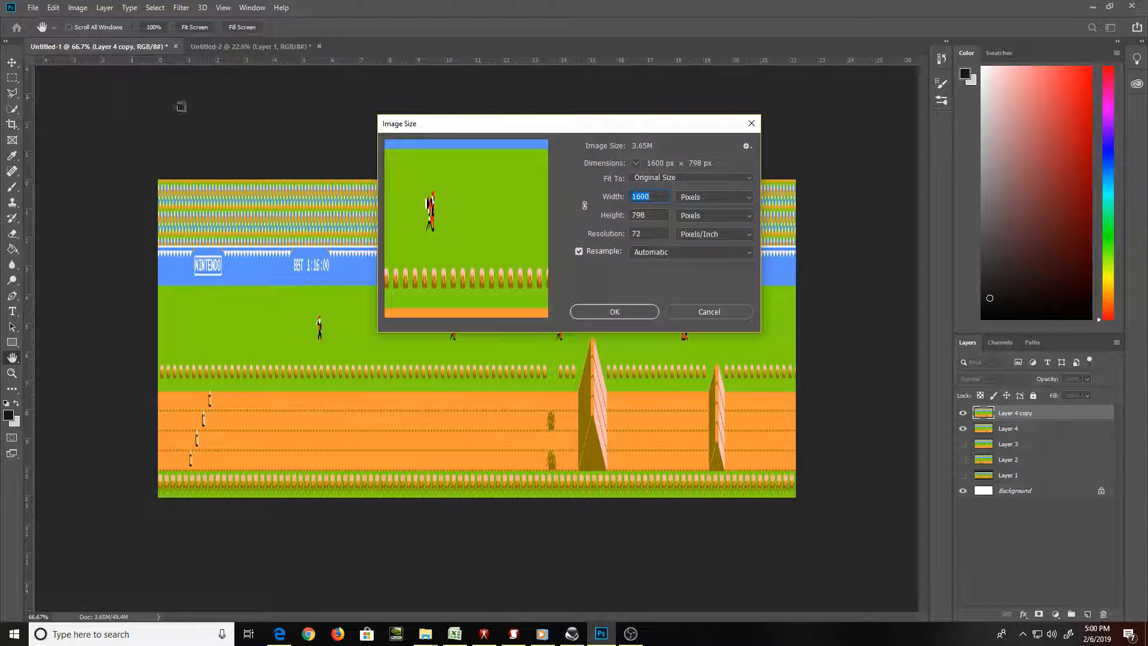
pyautogui.click(715, 315)
pyautogui.press('s')
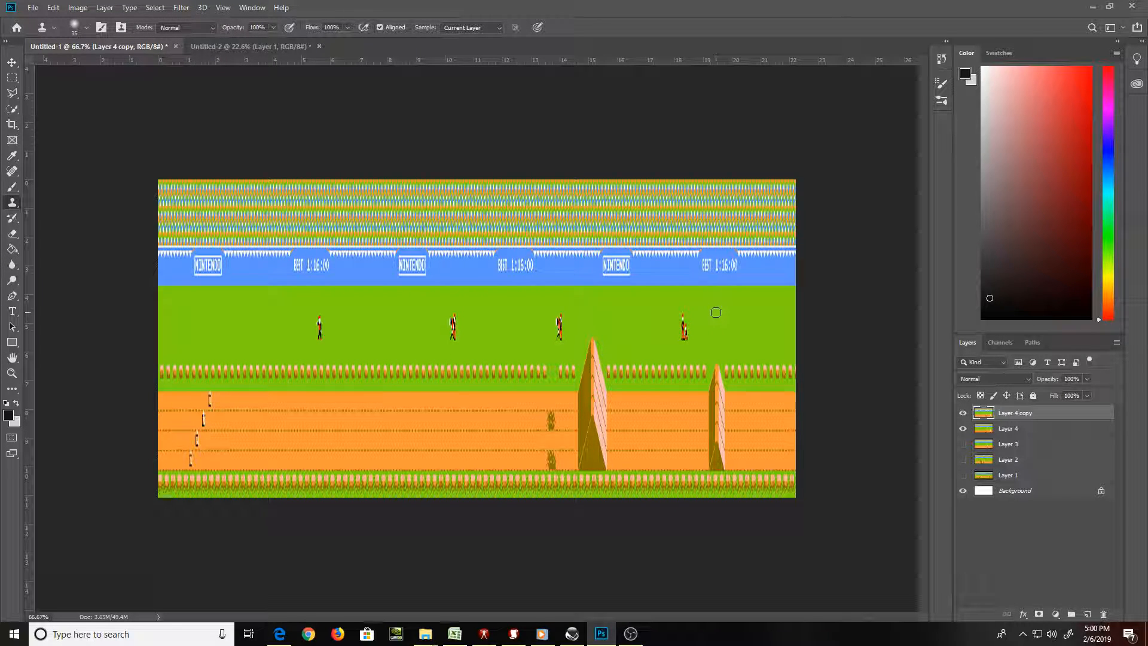
# Hide Layer 4 while keeping Layer 4 copy shown above the Background
pyautogui.click(962, 412)
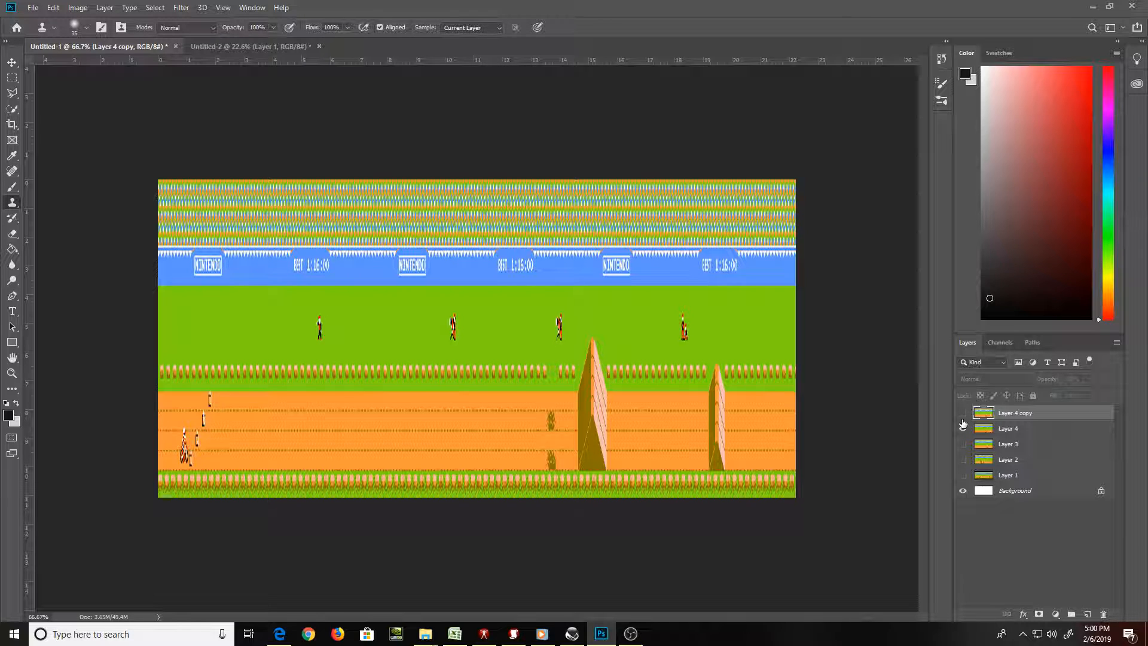
pyautogui.click(962, 416)
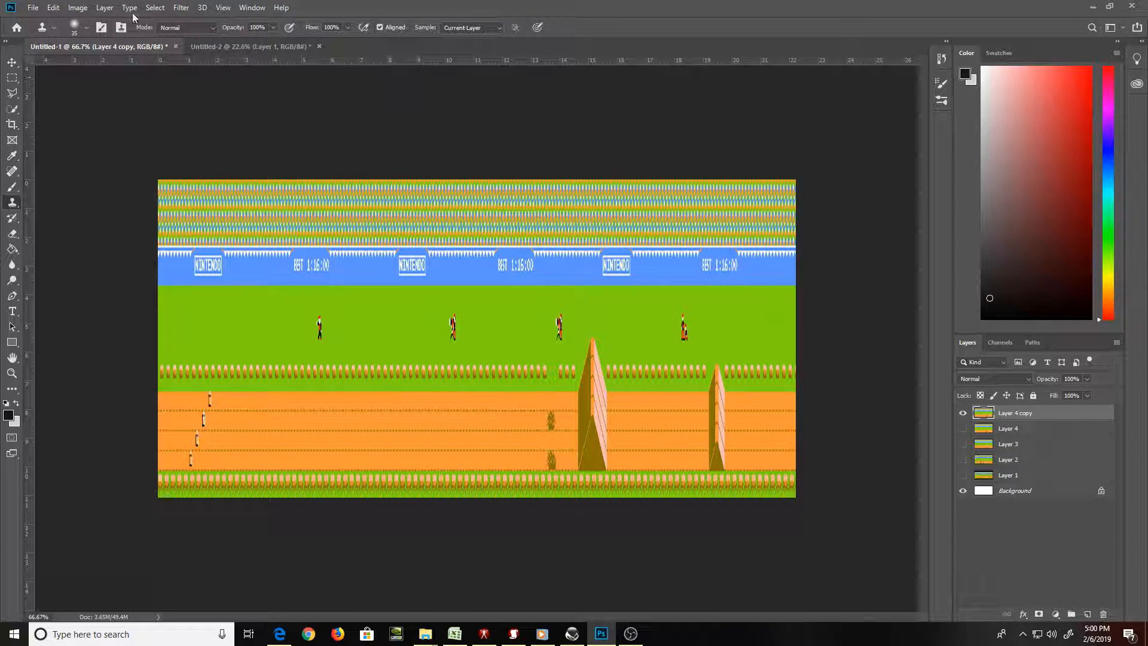
pyautogui.click(53, 9)
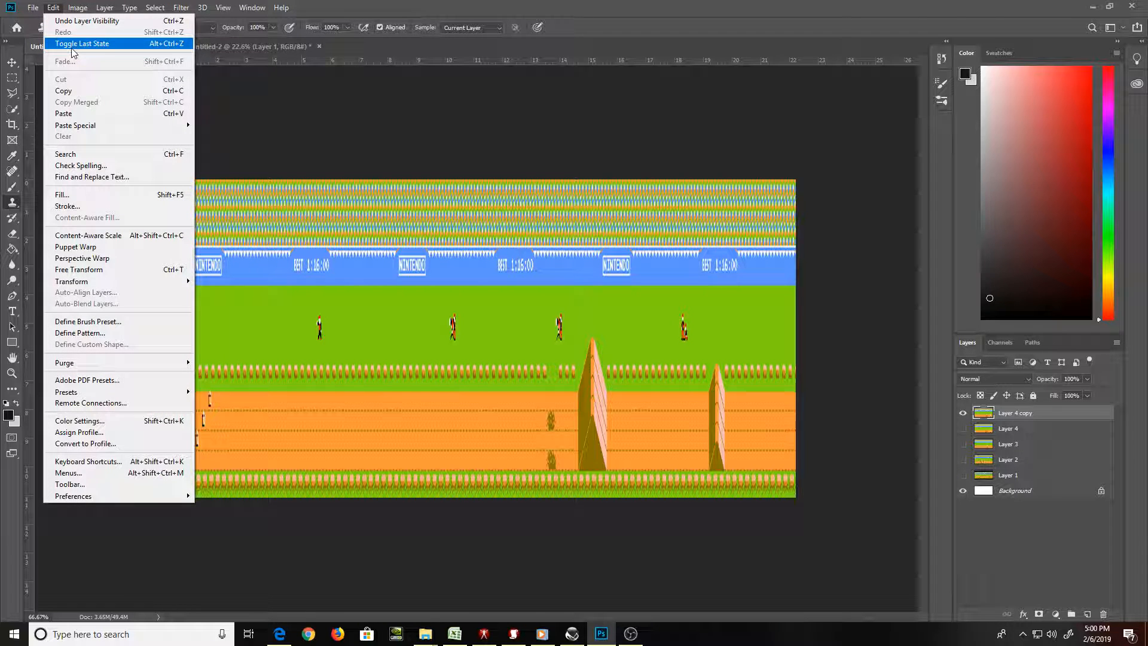
pyautogui.click(275, 79)
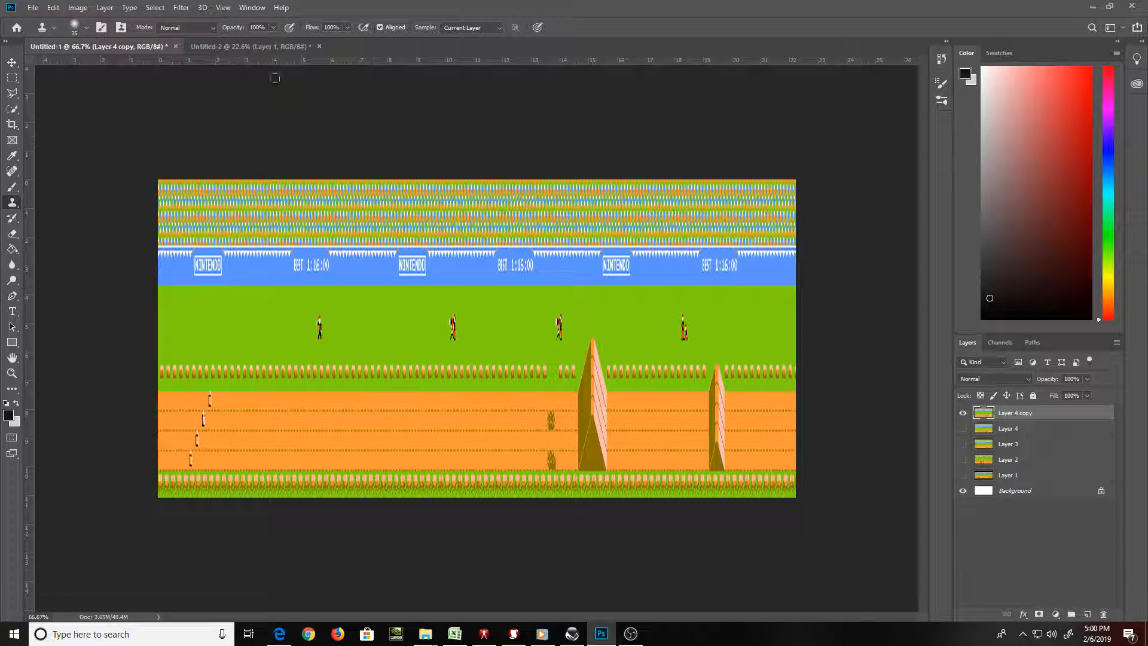
# Resize the Untitled-1 image to a width of 6400 pixels, keeping its height at 798 pixels
pyautogui.click(78, 8)
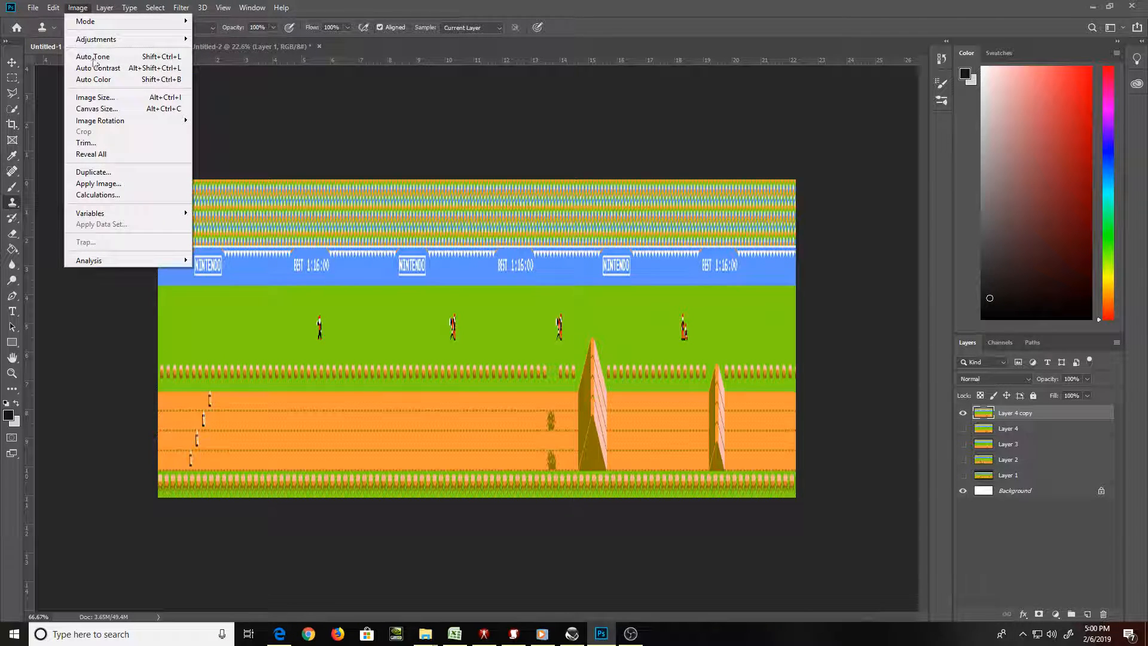
pyautogui.click(126, 99)
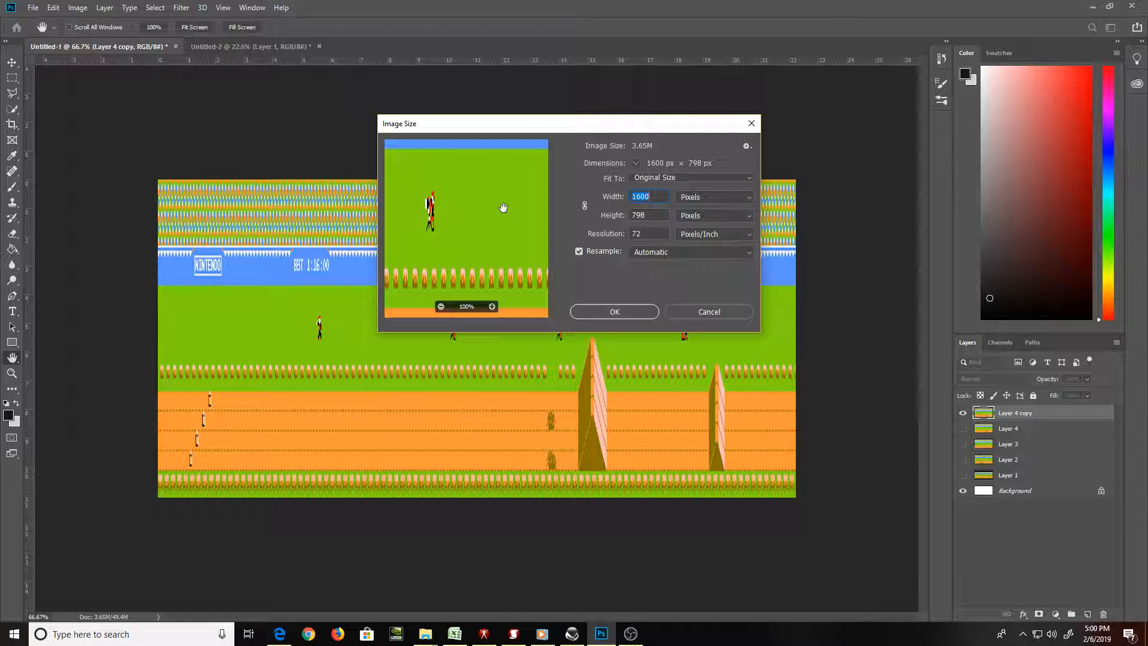
pyautogui.write('6400')
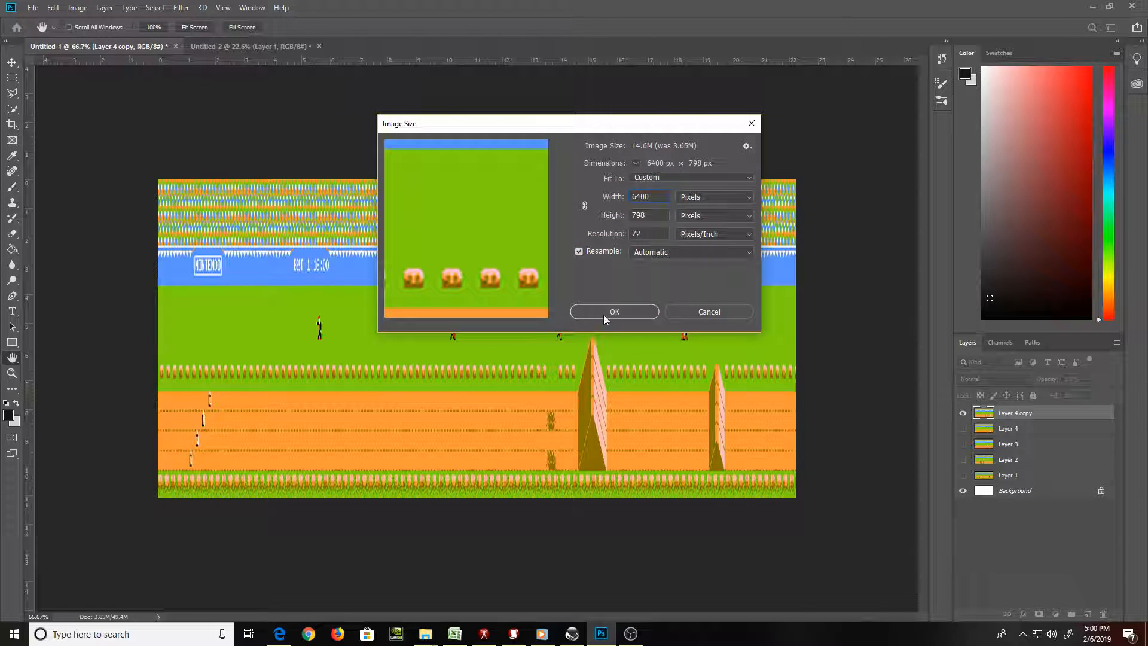
pyautogui.click(613, 311)
pyautogui.press('s')
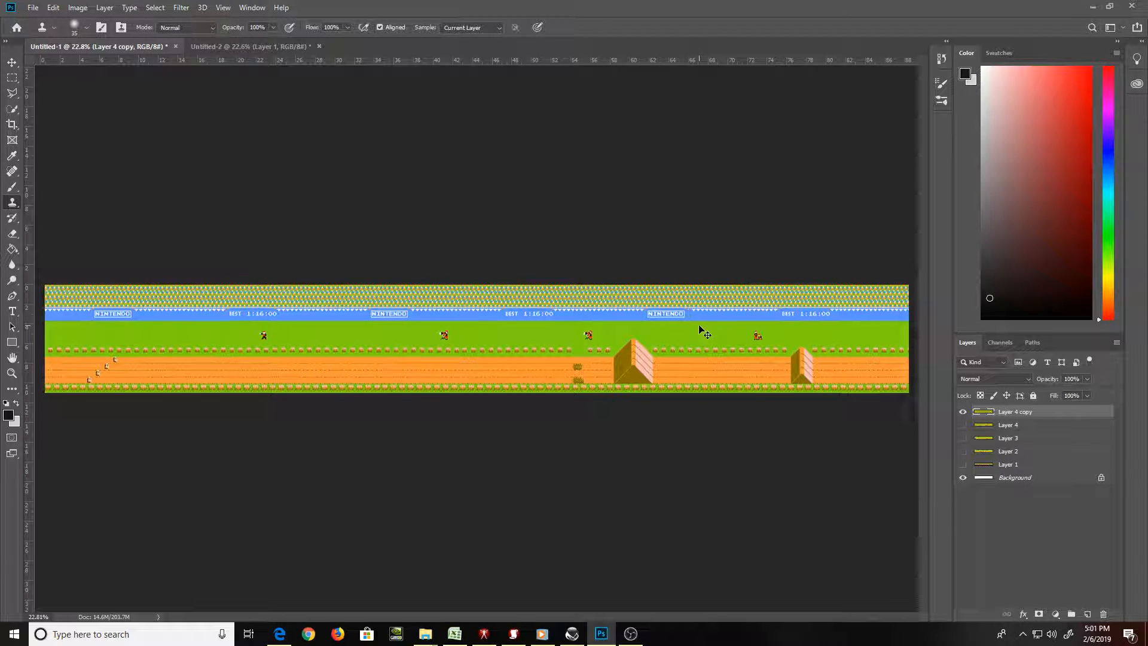
# Free-transform Layer 4 copy, narrowing it to about 27.18% width so the whole track strip fits the canvas
pyautogui.scroll(-2, 701, 326)
pyautogui.hotkey('ctrl', 't')
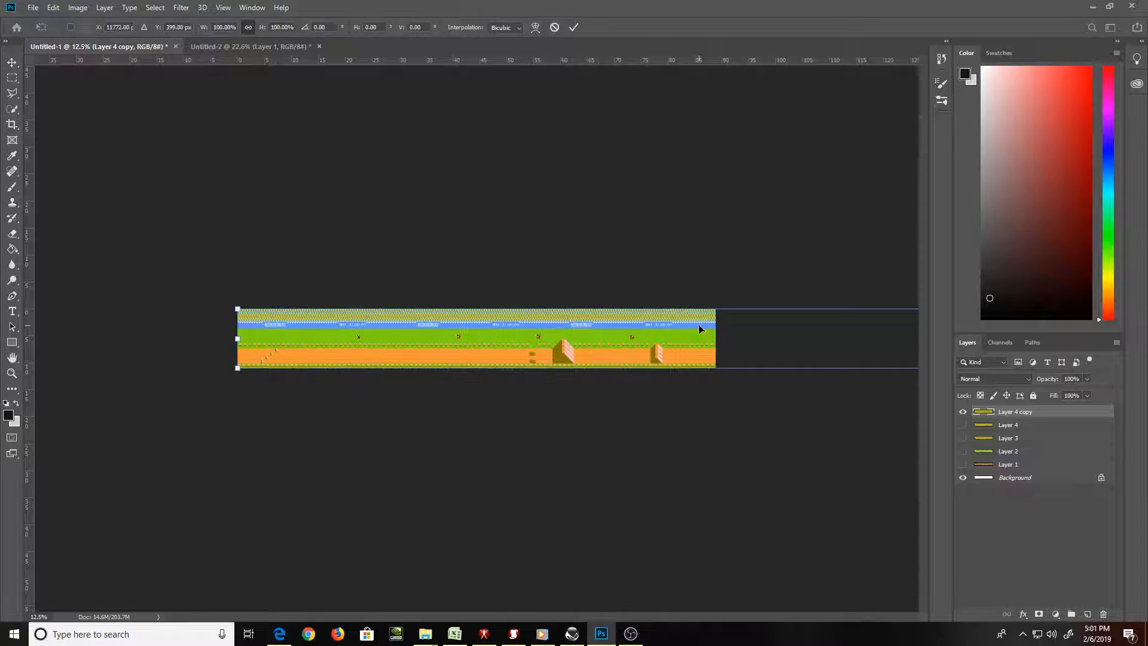
pyautogui.scroll(-3, 698, 324)
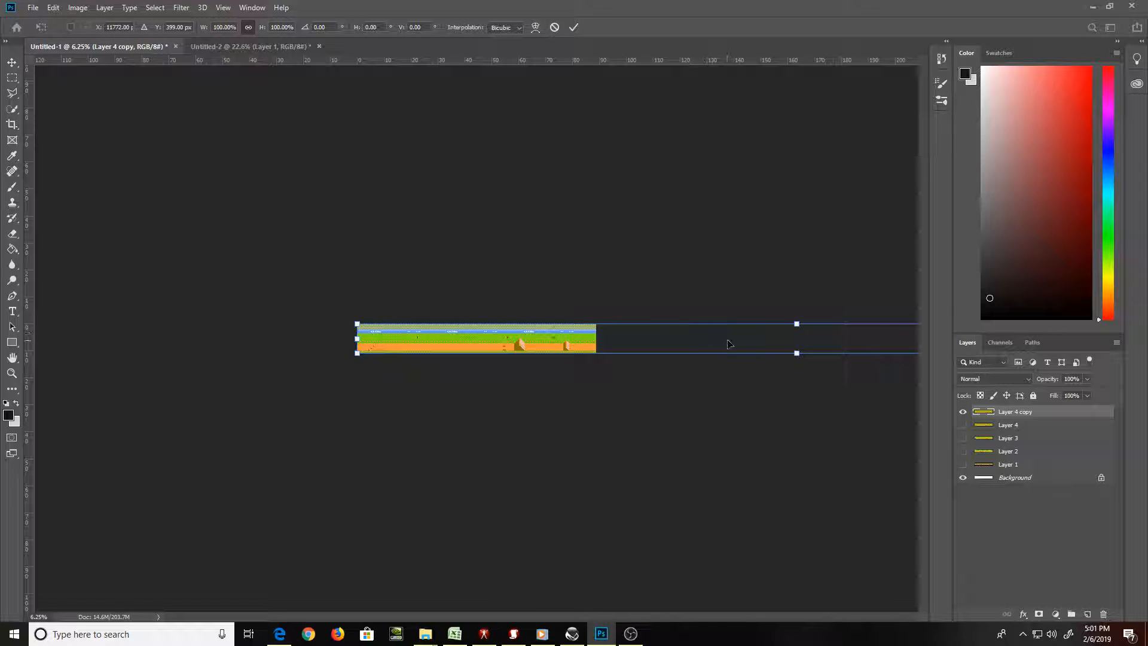
pyautogui.scroll(-1, 739, 340)
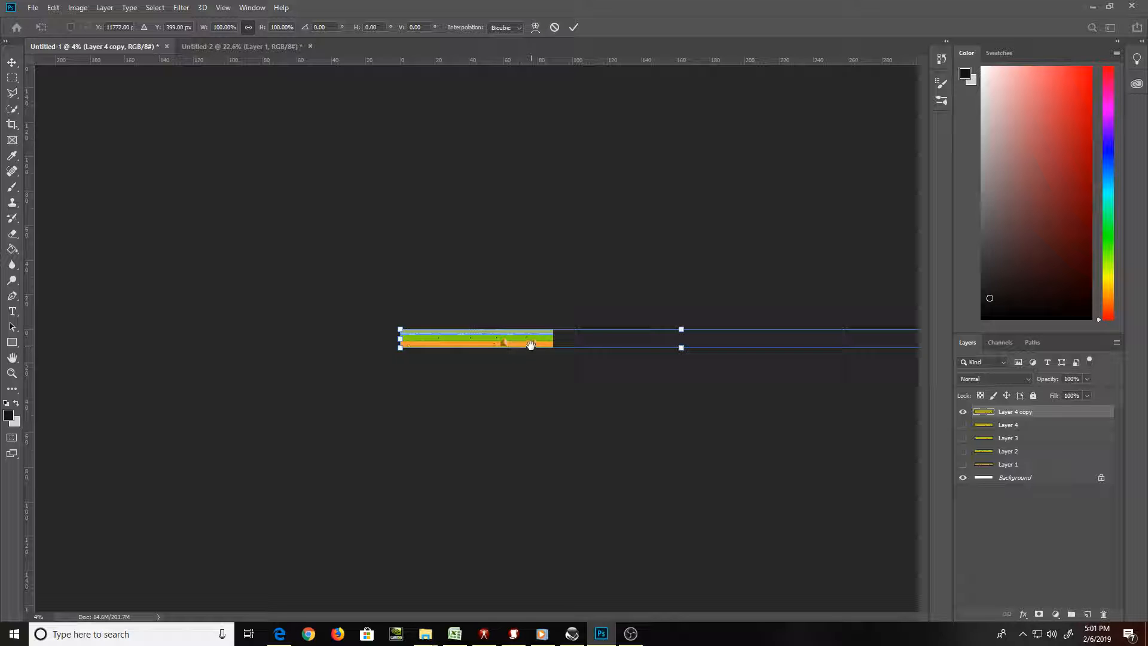
pyautogui.hotkey('ctrl', '-')
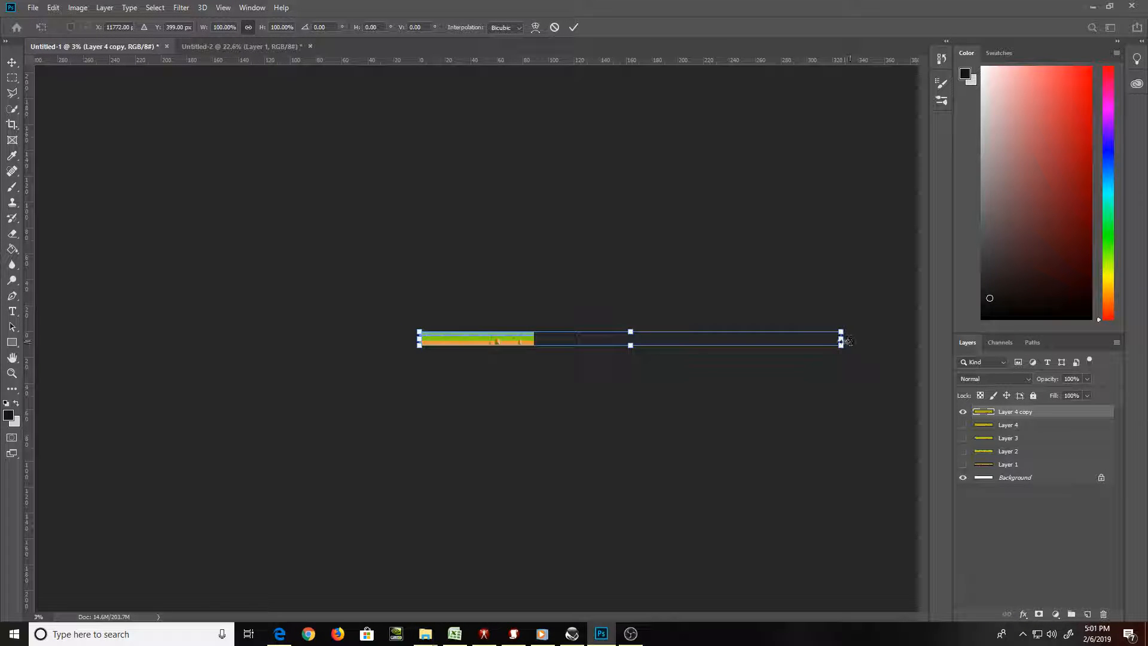
pyautogui.moveTo(841, 340); pyautogui.dragTo(539, 377)
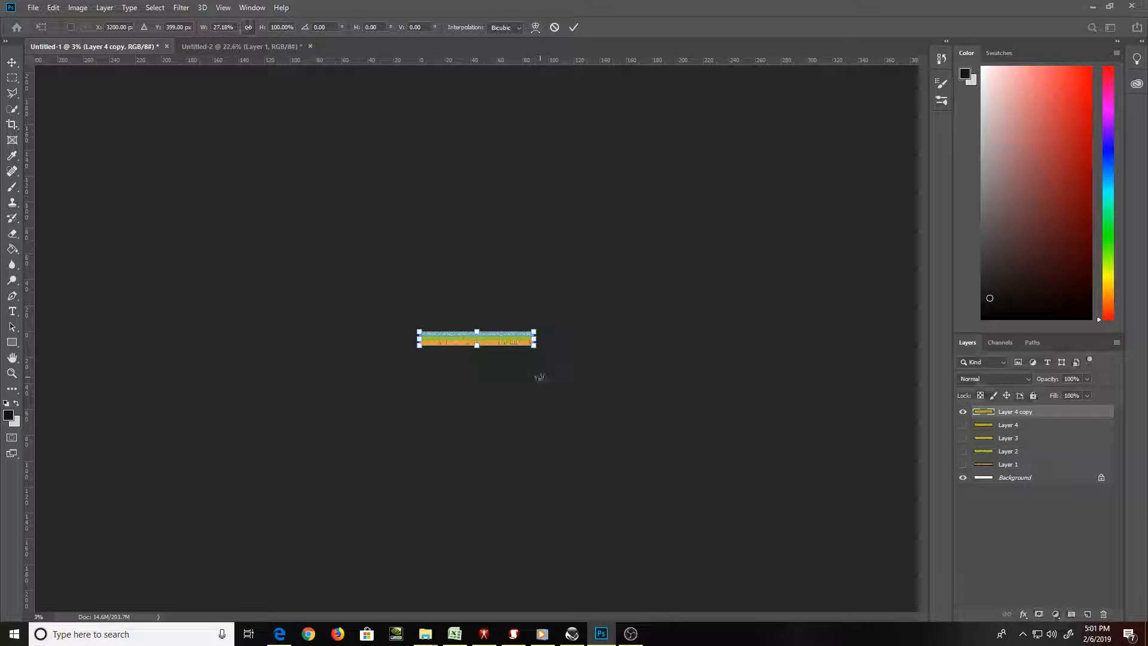
pyautogui.press('Return')
pyautogui.press('s')
pyautogui.hotkey('ctrl', '0')
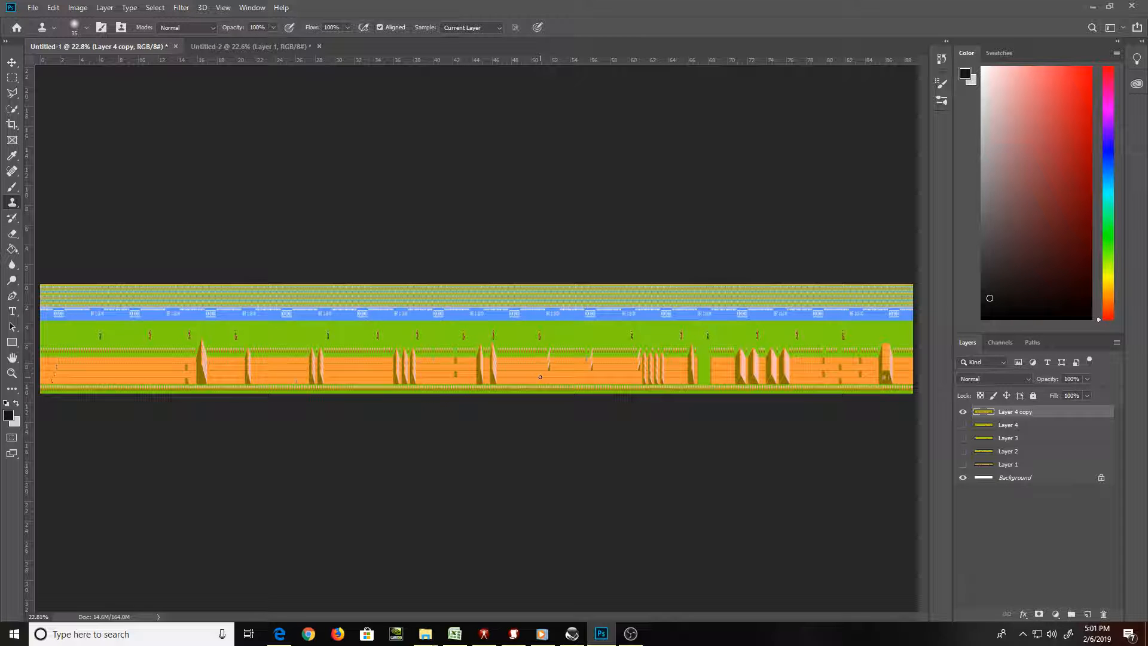
# Examine the compressed track along its length, from the start markers through the ramps to the far end
pyautogui.press('z')
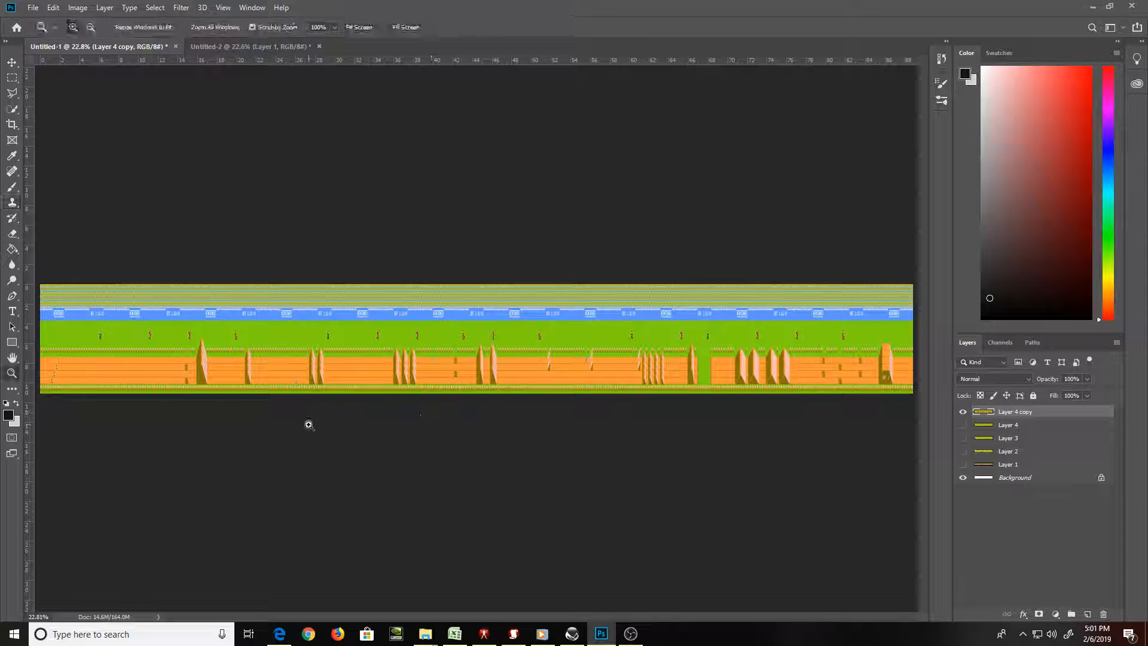
pyautogui.moveTo(43, 358); pyautogui.dragTo(333, 402)
pyautogui.moveTo(340, 404); pyautogui.dragTo(435, 397)
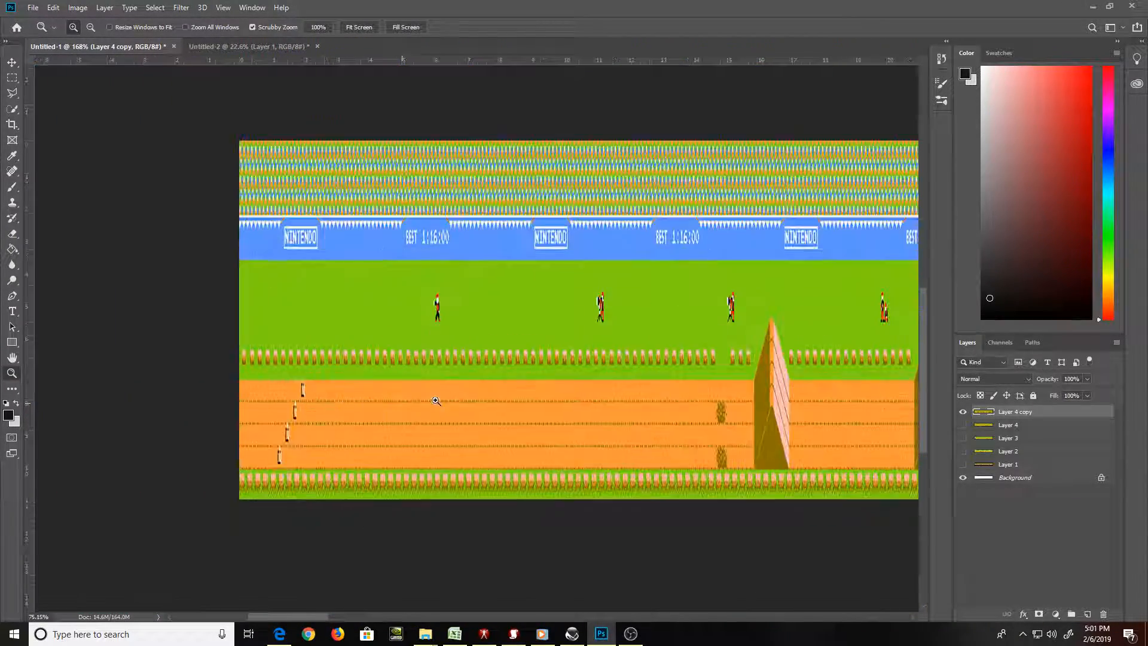
pyautogui.moveTo(827, 361); pyautogui.dragTo(385, 313)
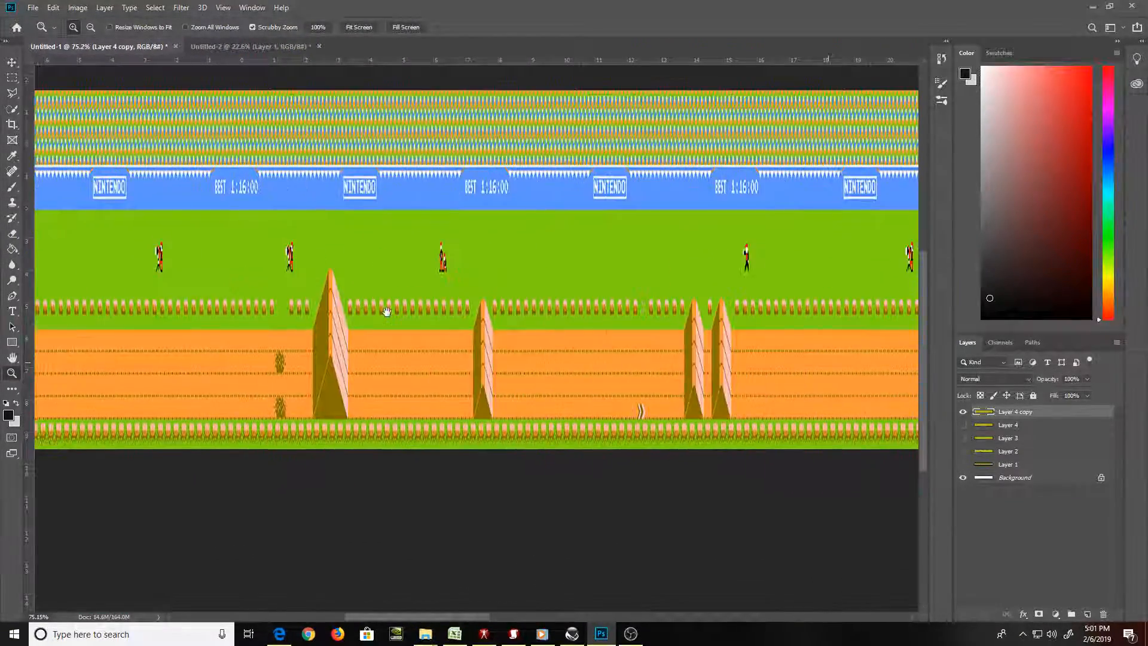
pyautogui.moveTo(645, 385); pyautogui.dragTo(2, 267)
pyautogui.moveTo(682, 243); pyautogui.dragTo(215, 320)
pyautogui.moveTo(771, 323); pyautogui.dragTo(445, 354)
pyautogui.moveTo(724, 383); pyautogui.dragTo(210, 272)
pyautogui.moveTo(681, 317); pyautogui.dragTo(1001, 391)
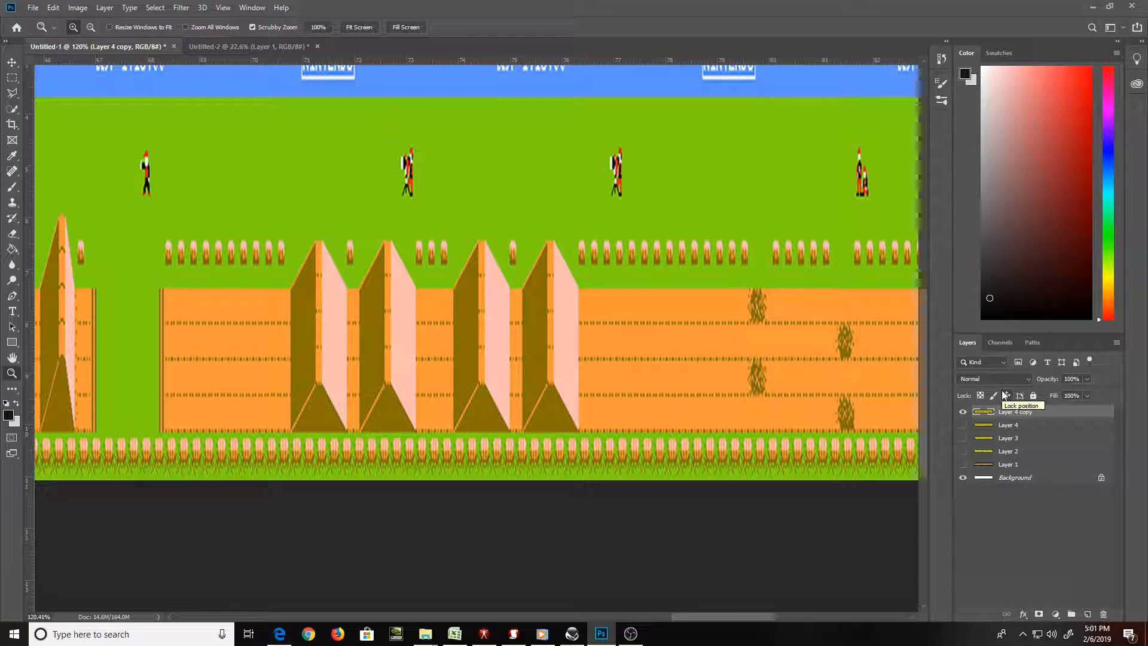
pyautogui.hotkey('ctrl', '0')
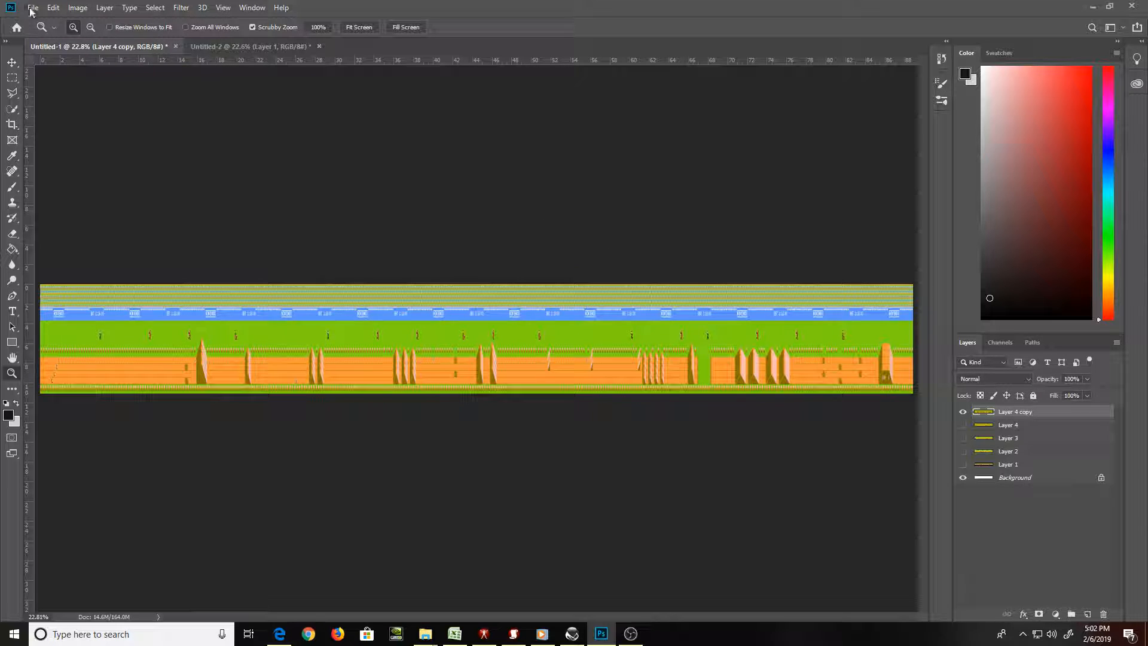
# Begin saving Untitled-1 under a new name and browse to the AOS Desktop App folder in Documents
pyautogui.click(52, 9)
pyautogui.moveTo(33, 7)
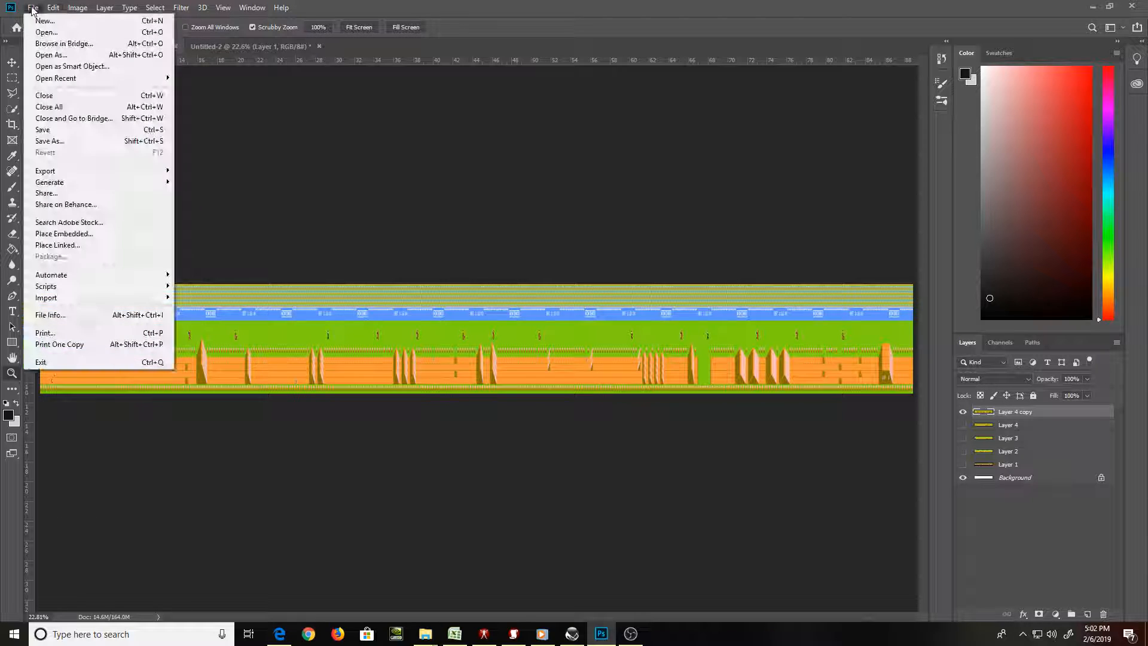
pyautogui.click(71, 145)
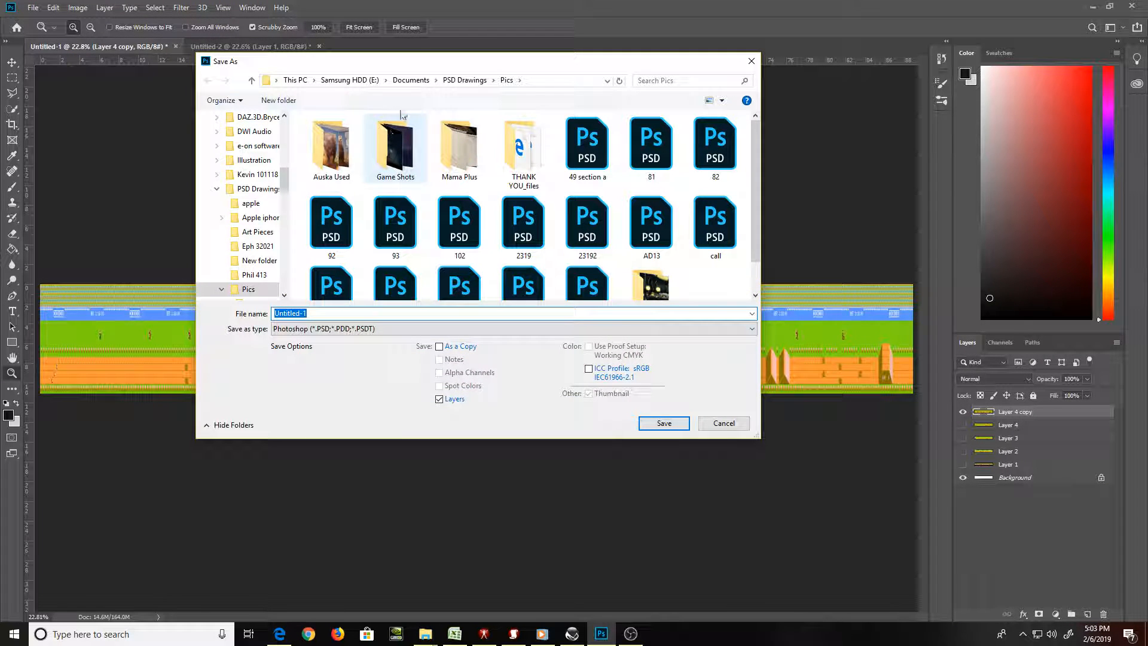
pyautogui.hotkey('alt', 'Up')
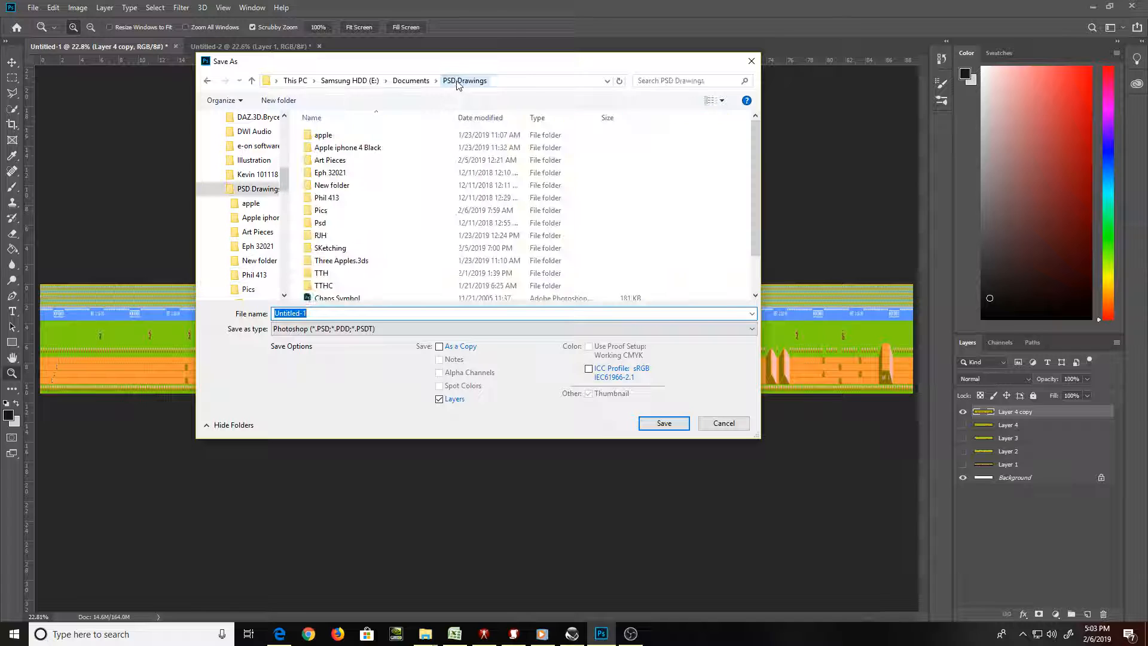
pyautogui.click(426, 84)
pyautogui.doubleClick(371, 135)
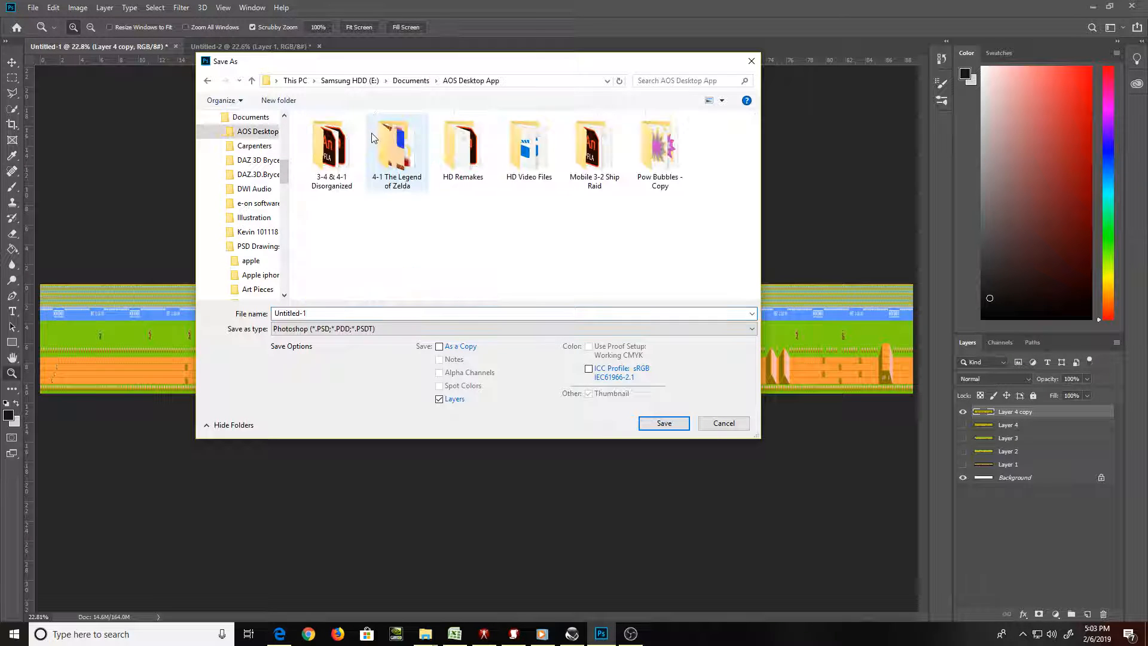
# Create a folder named 4-2 Excitebike inside AOS Desktop App and open it as the save location
pyautogui.rightClick(380, 242)
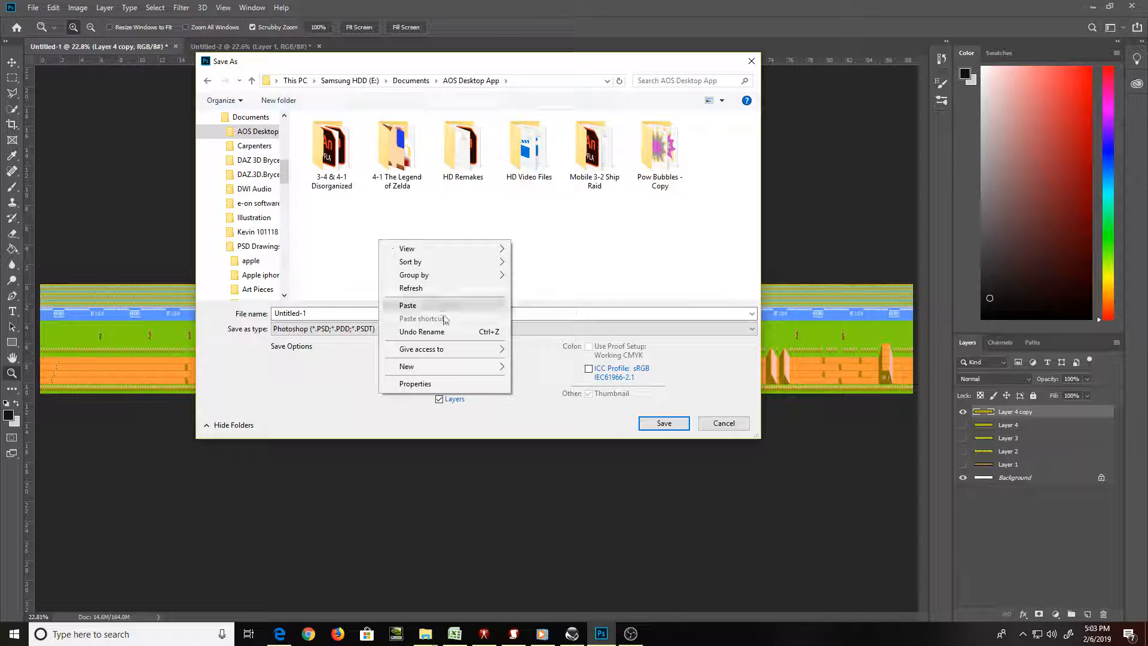
pyautogui.moveTo(456, 367)
pyautogui.click(540, 367)
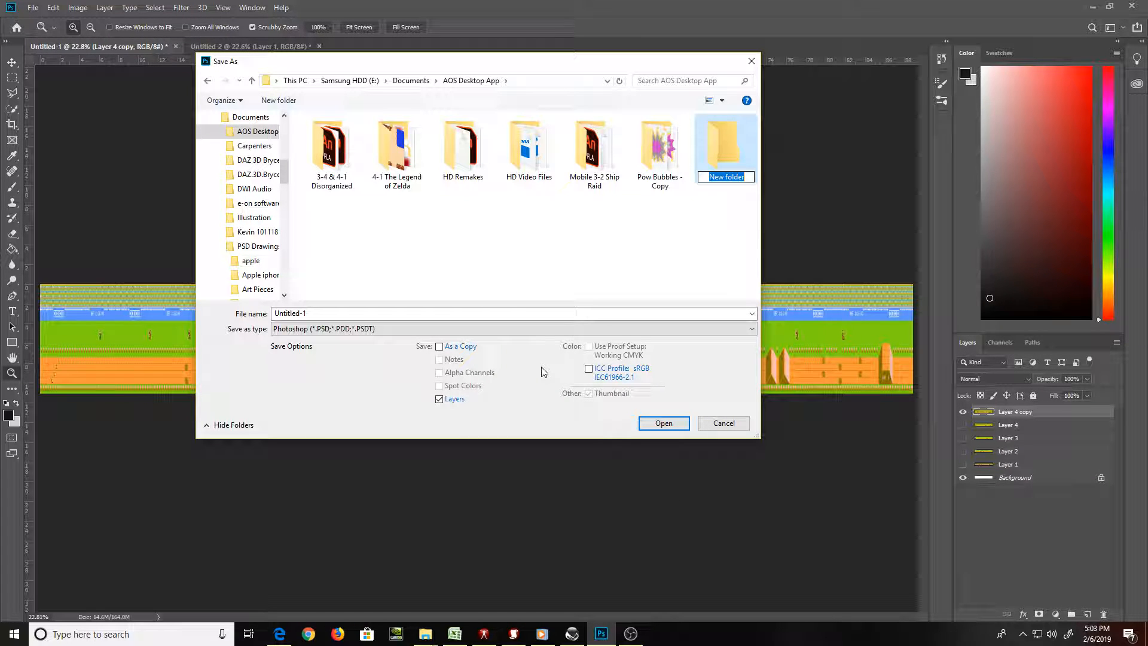
pyautogui.write('4-2')
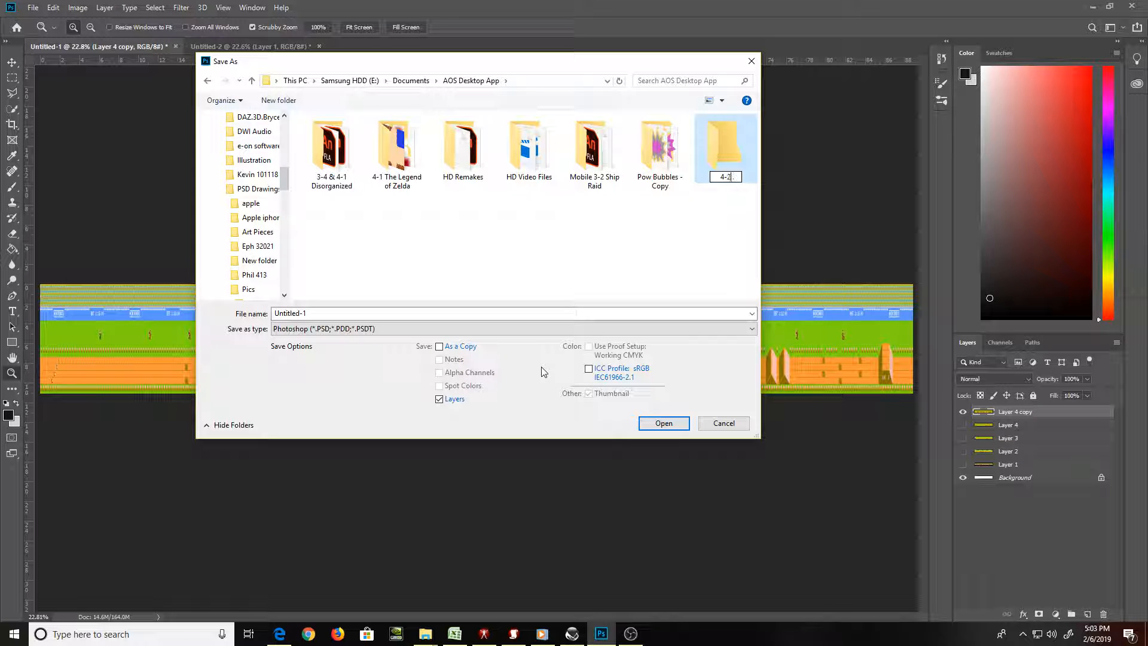
pyautogui.write(' Excitebike')
pyautogui.press('Return')
pyautogui.press('Return')
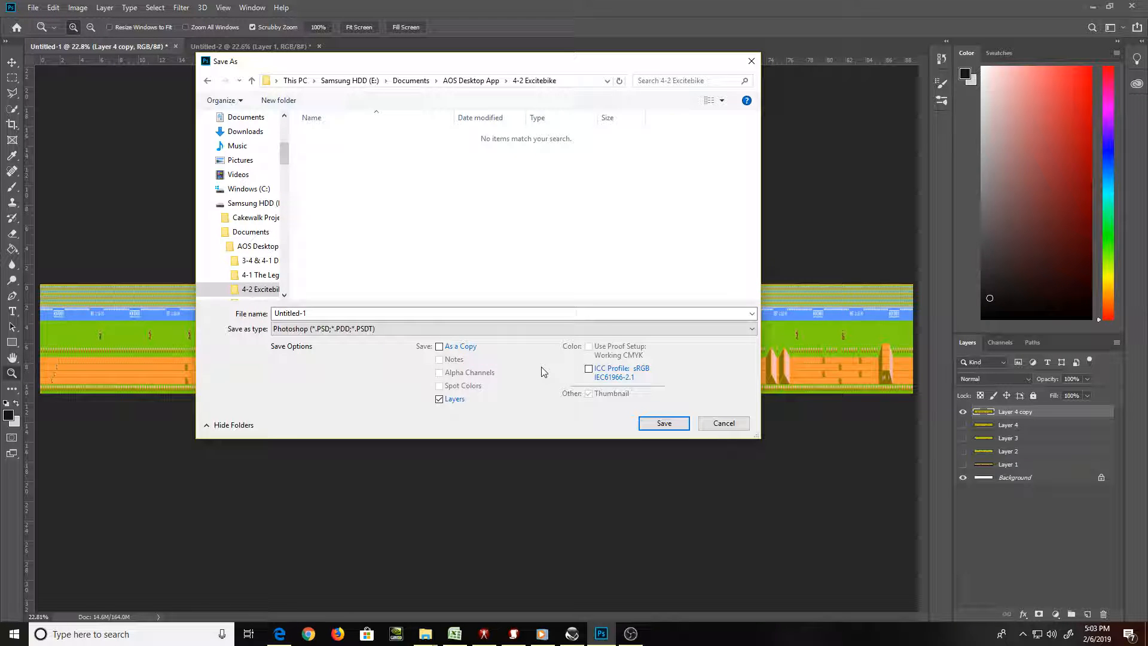
# Save the document as Map in Photoshop format with Maximize Compatibility on
pyautogui.click(448, 316)
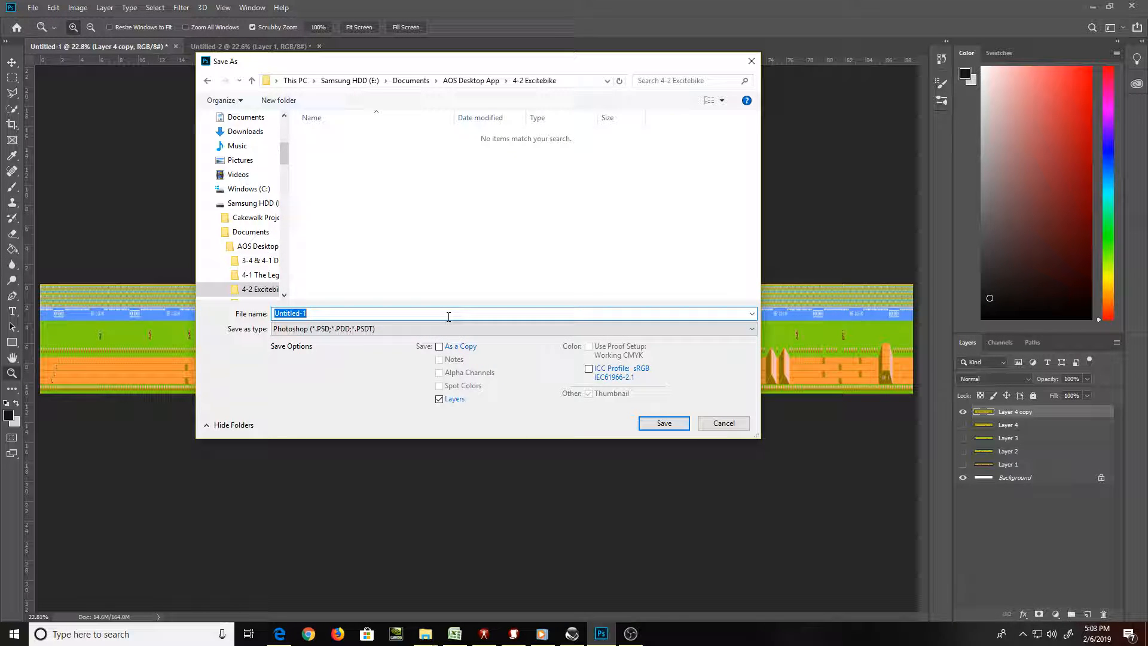
pyautogui.write('Map')
pyautogui.press('Return')
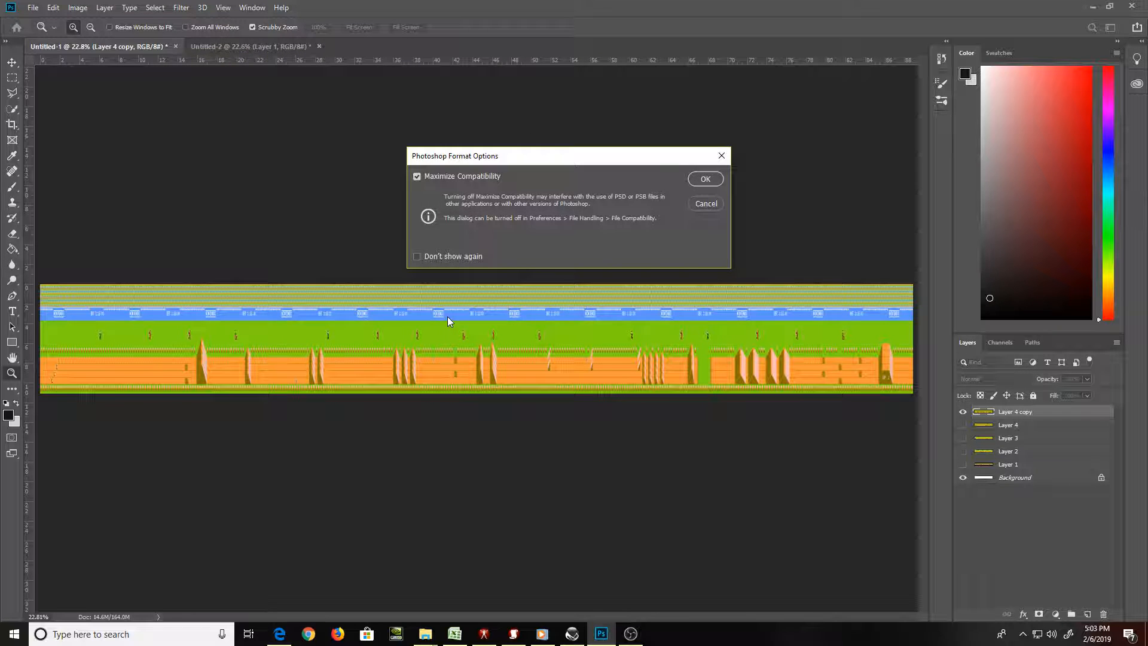
pyautogui.press('Return')
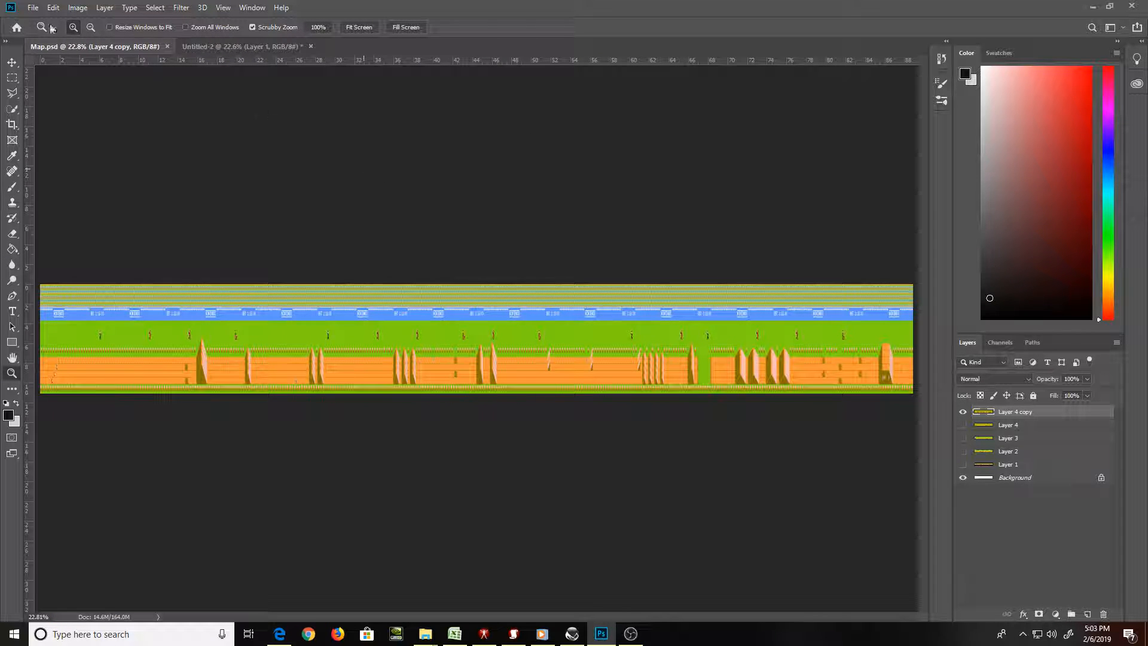
# Save a JPEG copy of the track named Map in the 4-2 Excitebike folder
pyautogui.click(54, 7)
pyautogui.moveTo(32, 7)
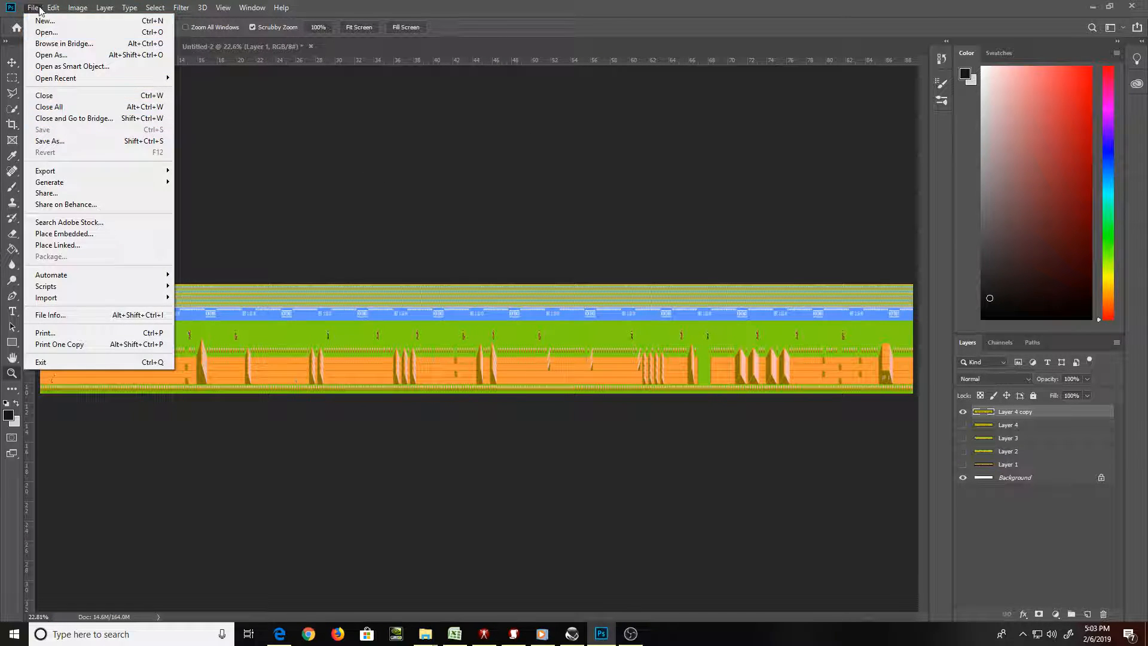
pyautogui.click(54, 141)
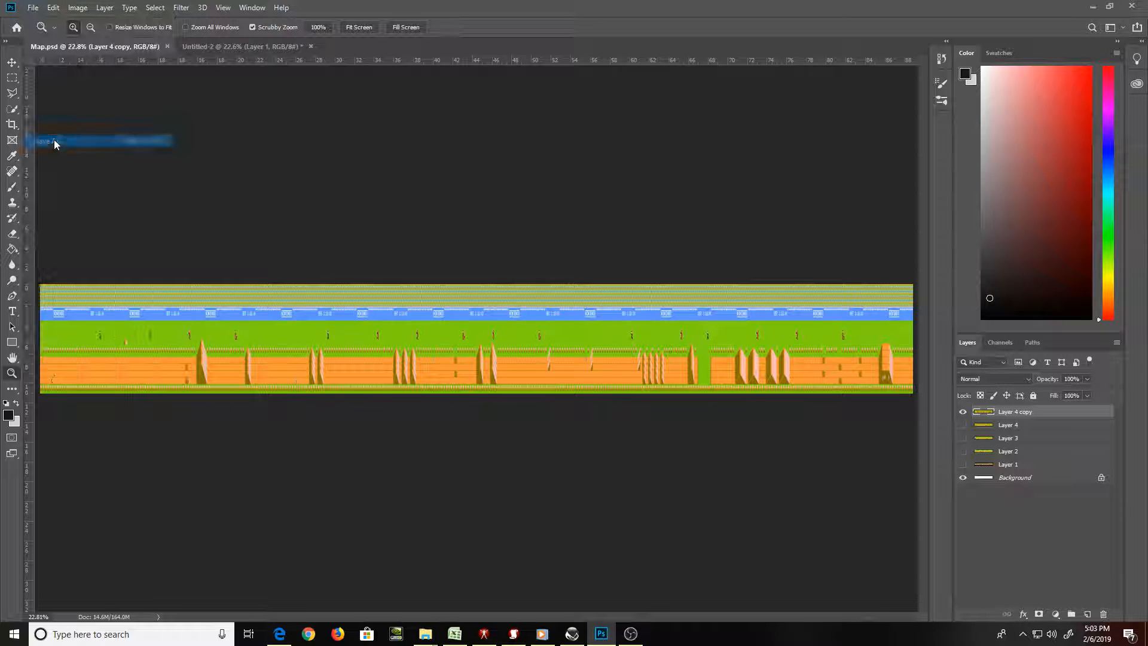
pyautogui.click(365, 329)
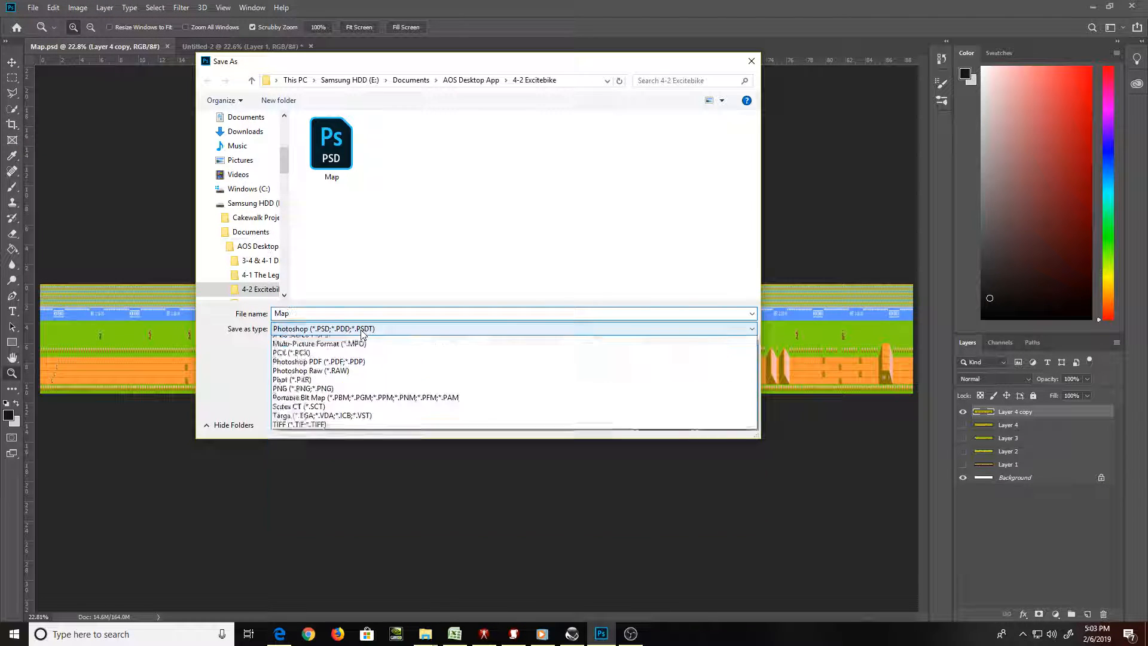
pyautogui.click(377, 421)
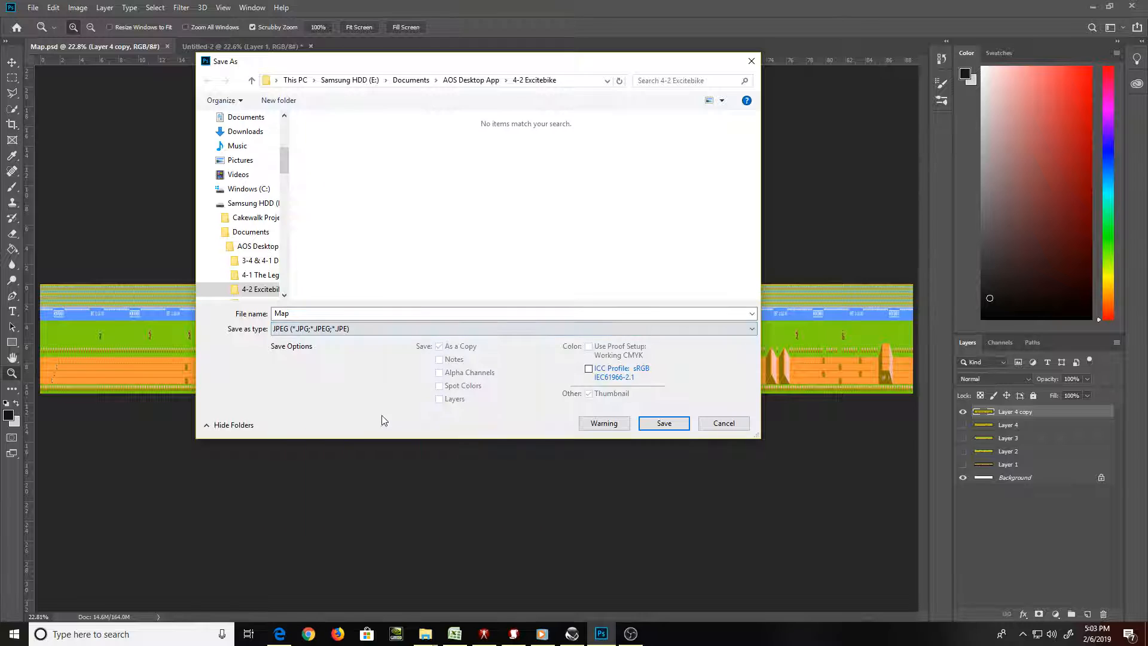
pyautogui.click(651, 424)
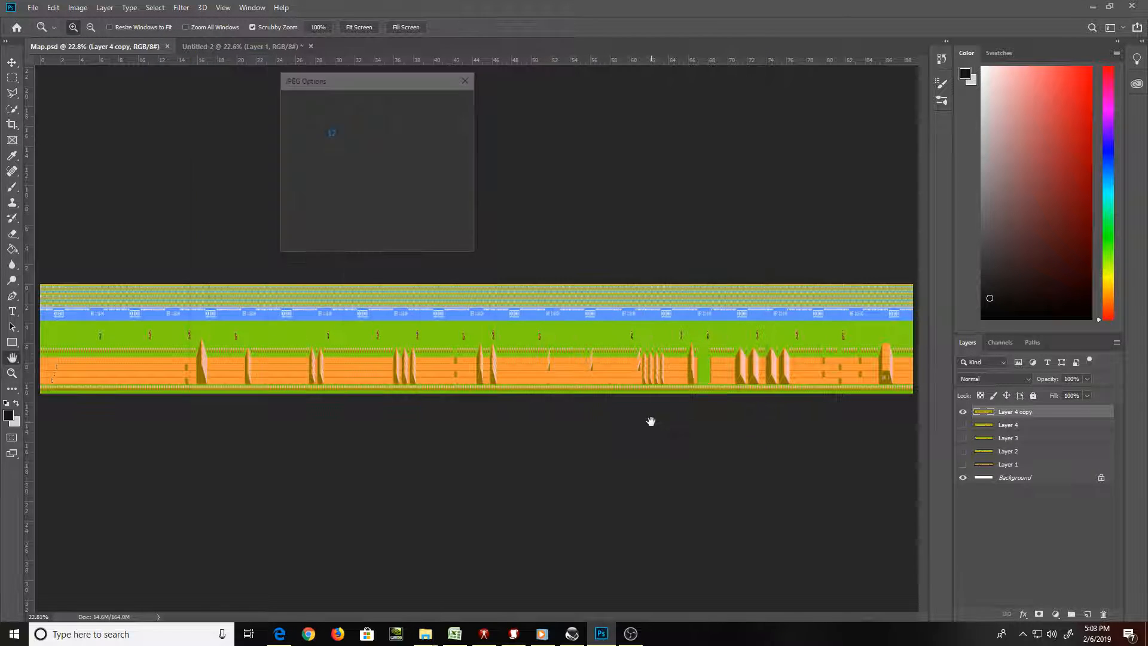
pyautogui.click(443, 100)
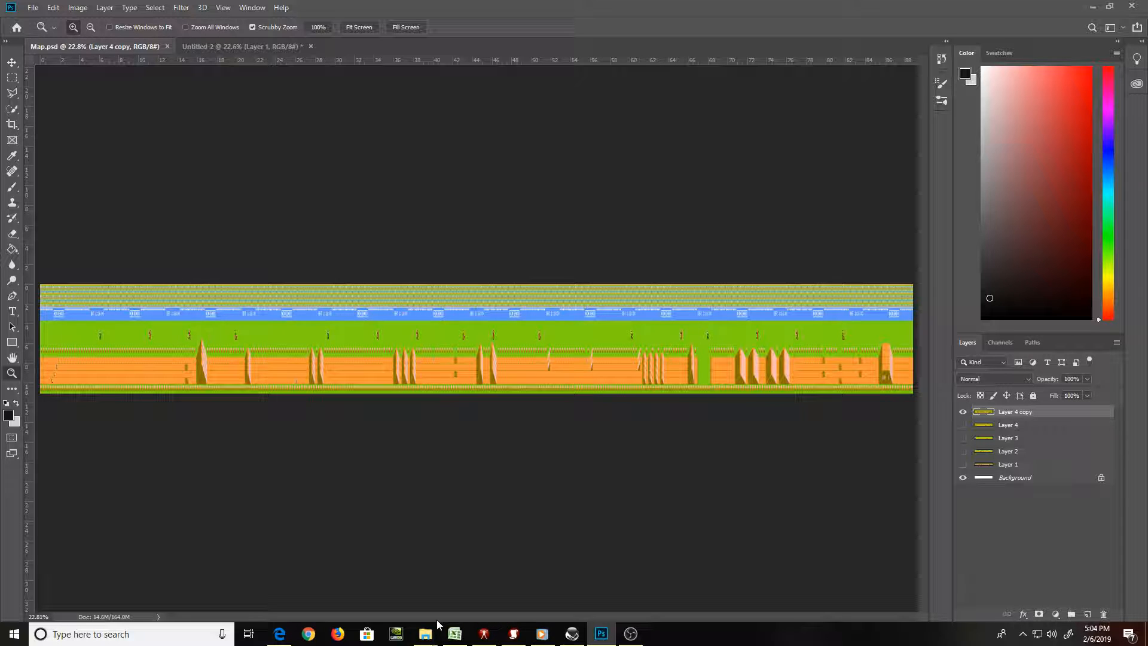
# Switch to the Edge browser and go back to the NES game list to open the Excitebike sprites page
pyautogui.click(278, 638)
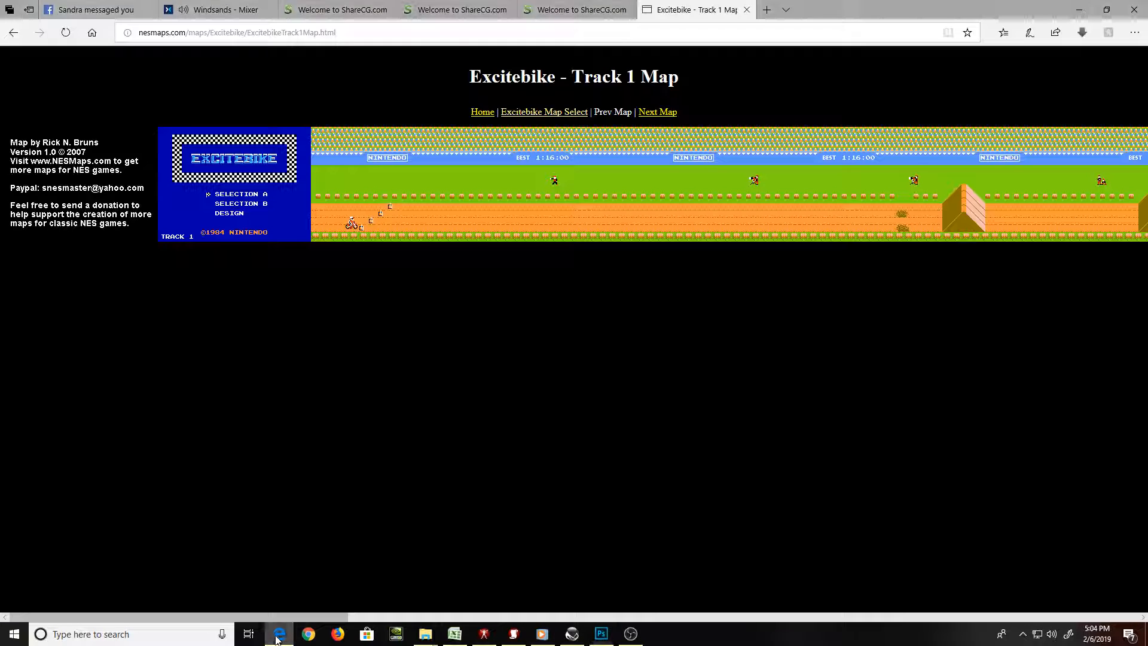
pyautogui.hotkey('alt', 'Left')
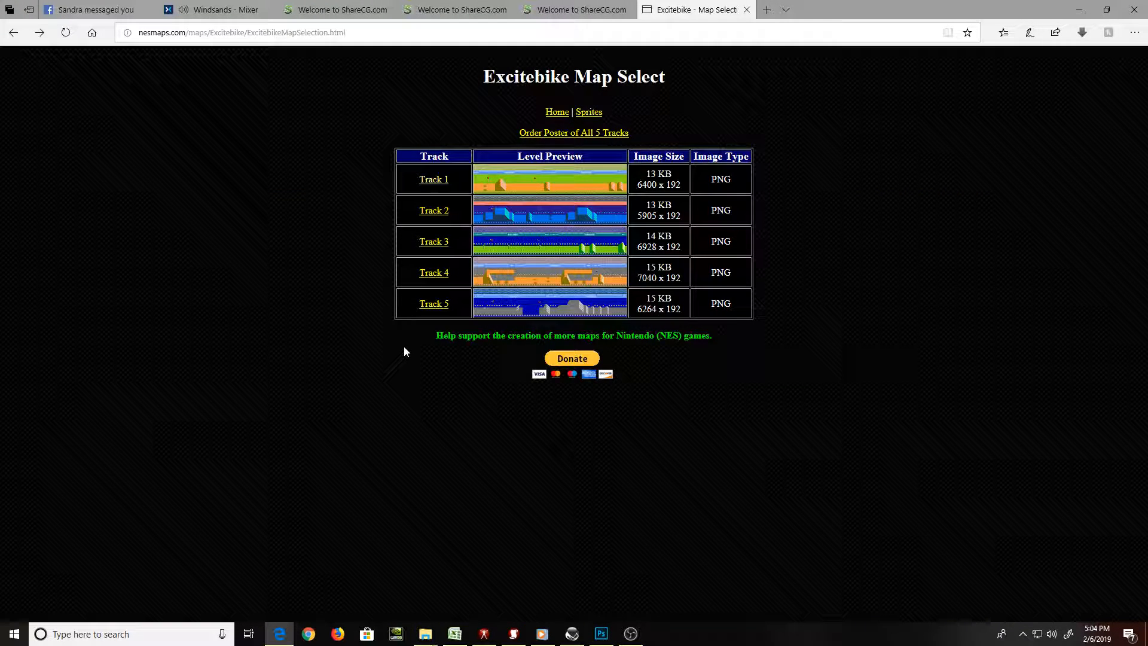
pyautogui.hotkey('alt', 'Left')
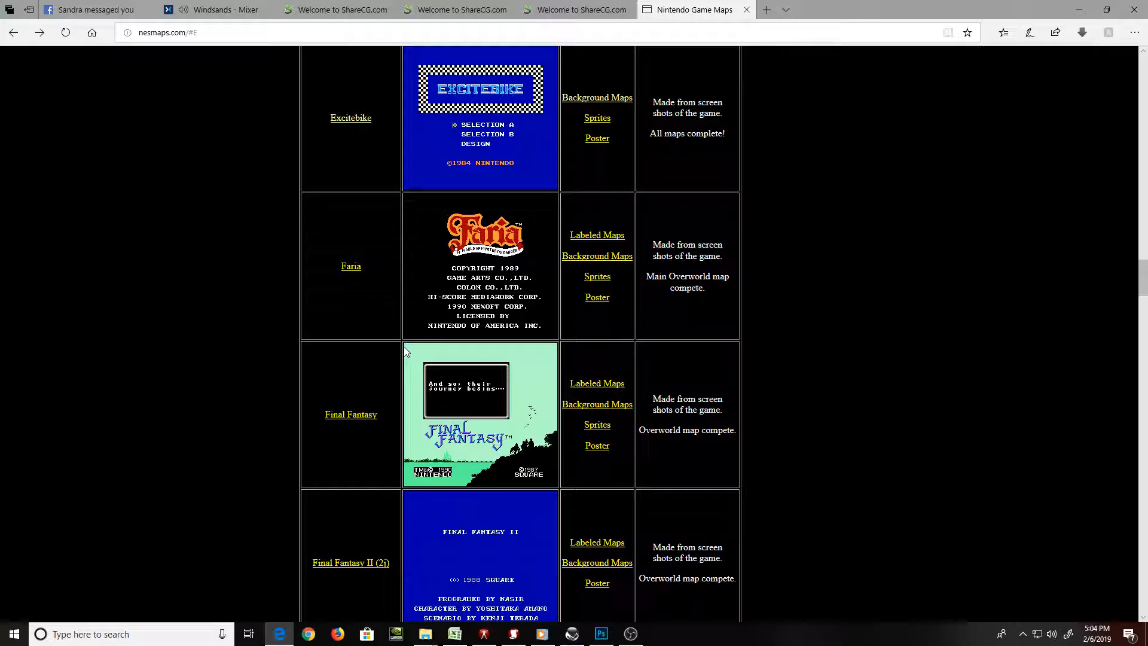
pyautogui.scroll(1, 403, 345)
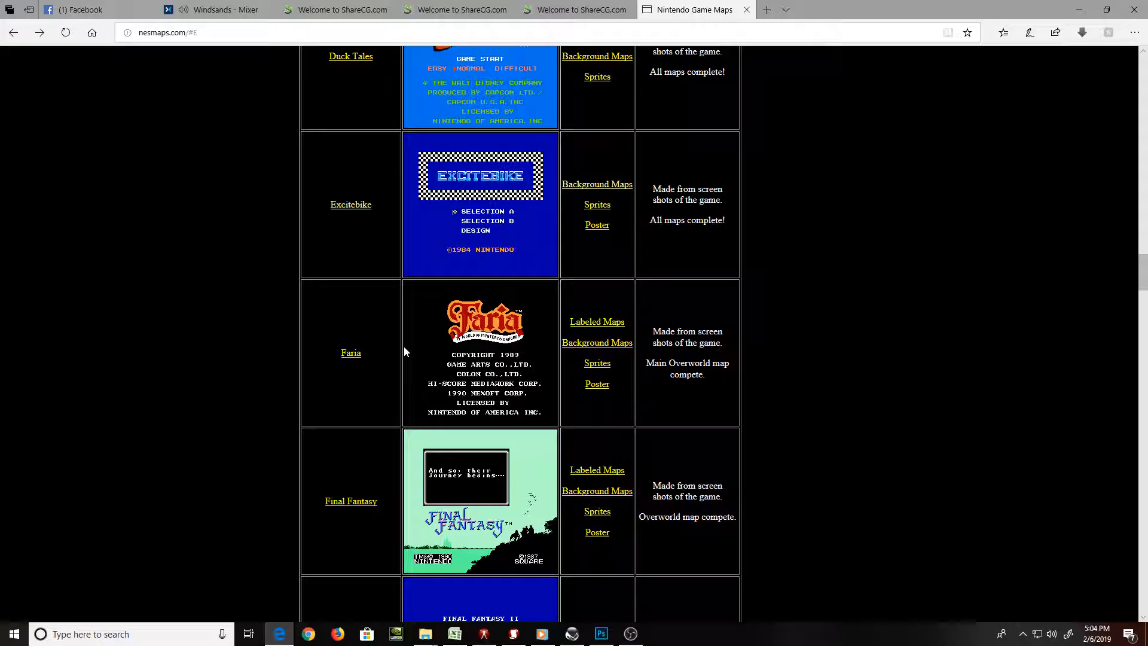
pyautogui.click(598, 205)
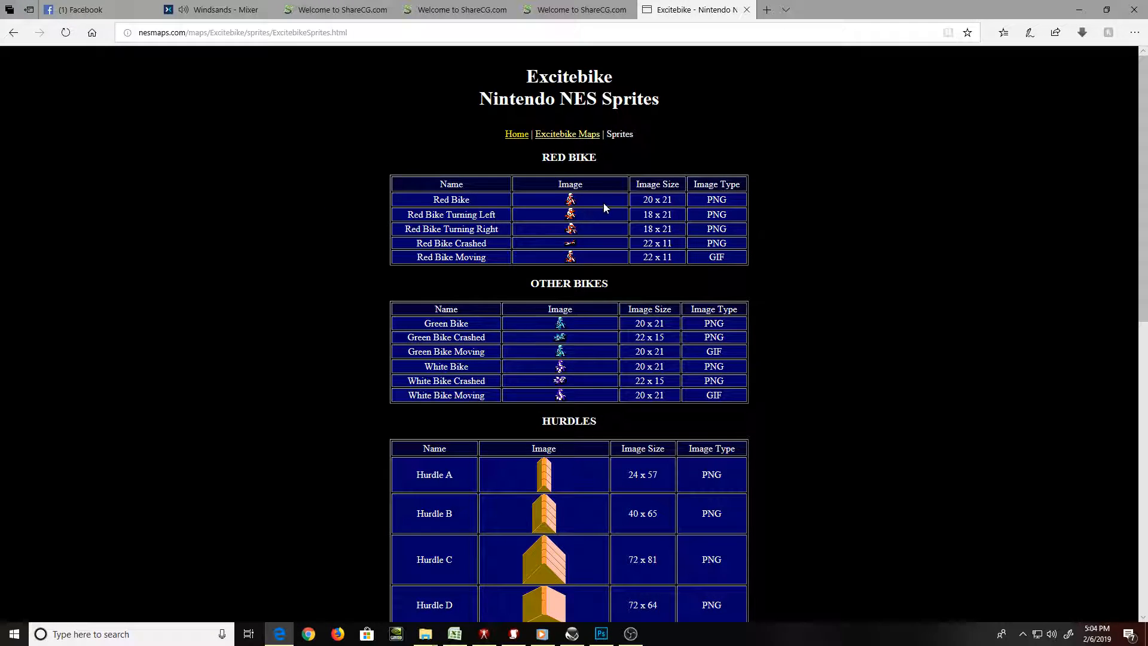
# Look through the Excitebike sprite tables and copy the first Red Bike image
pyautogui.scroll(-4, 604, 207)
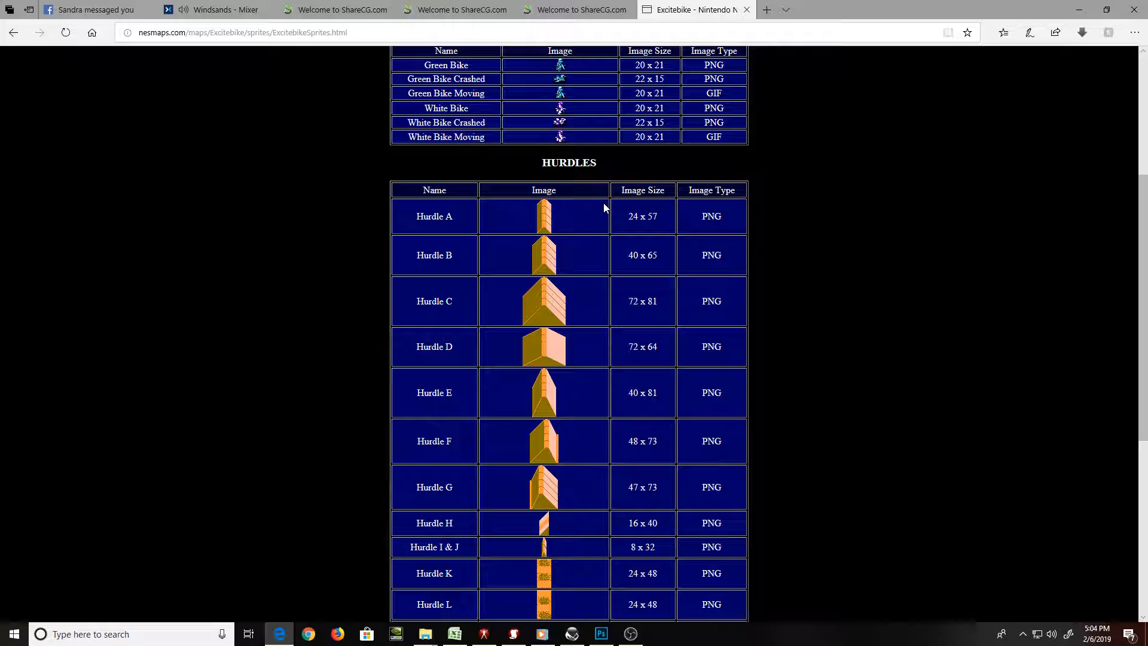
pyautogui.scroll(-4, 604, 207)
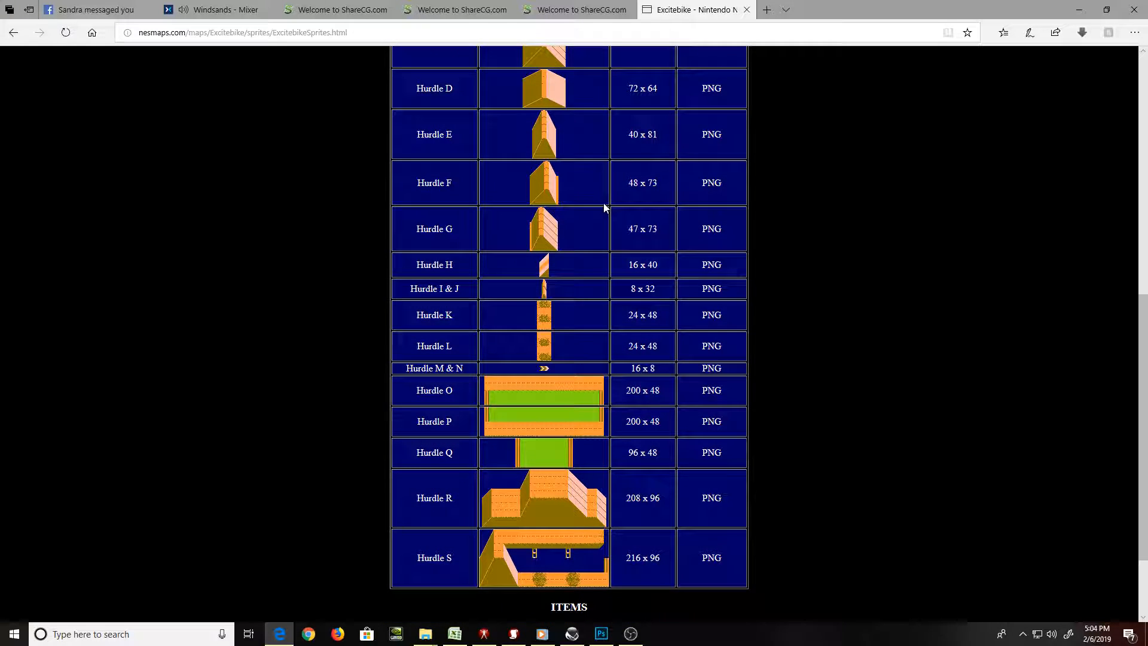
pyautogui.scroll(-2, 604, 207)
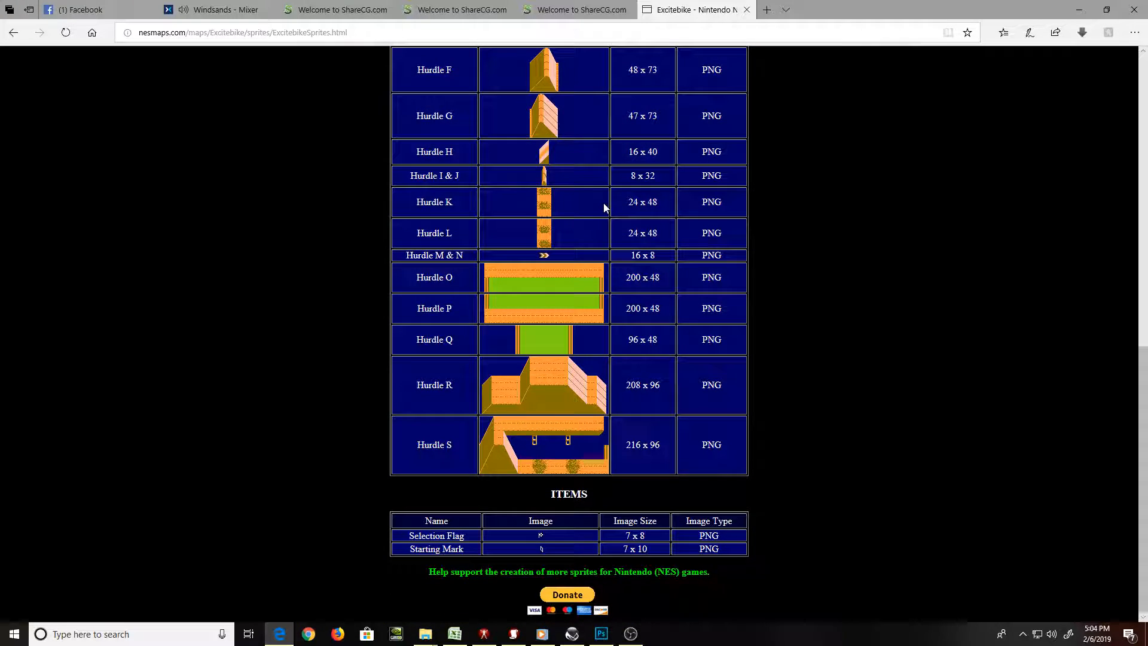
pyautogui.scroll(8, 604, 207)
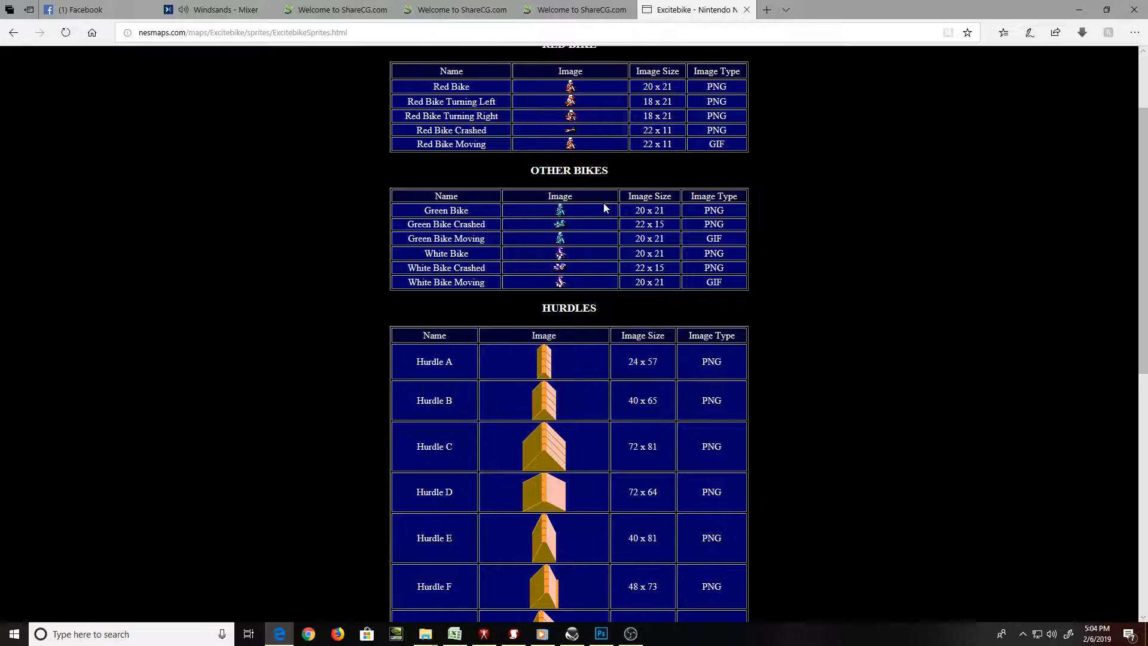
pyautogui.scroll(2, 603, 207)
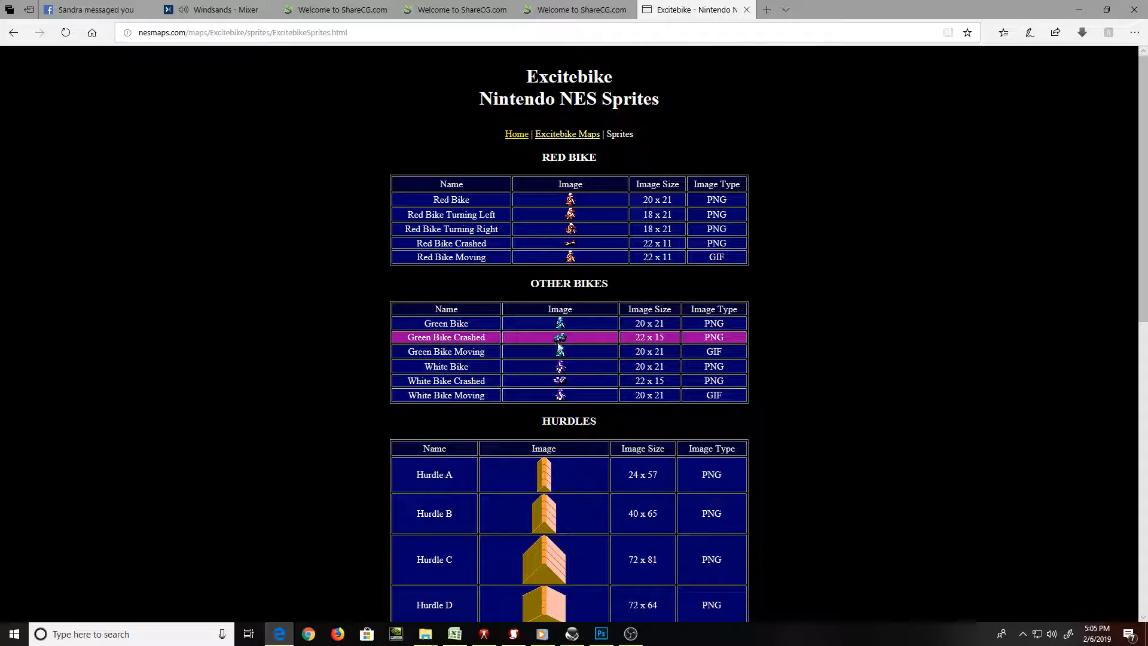
pyautogui.rightClick(572, 198)
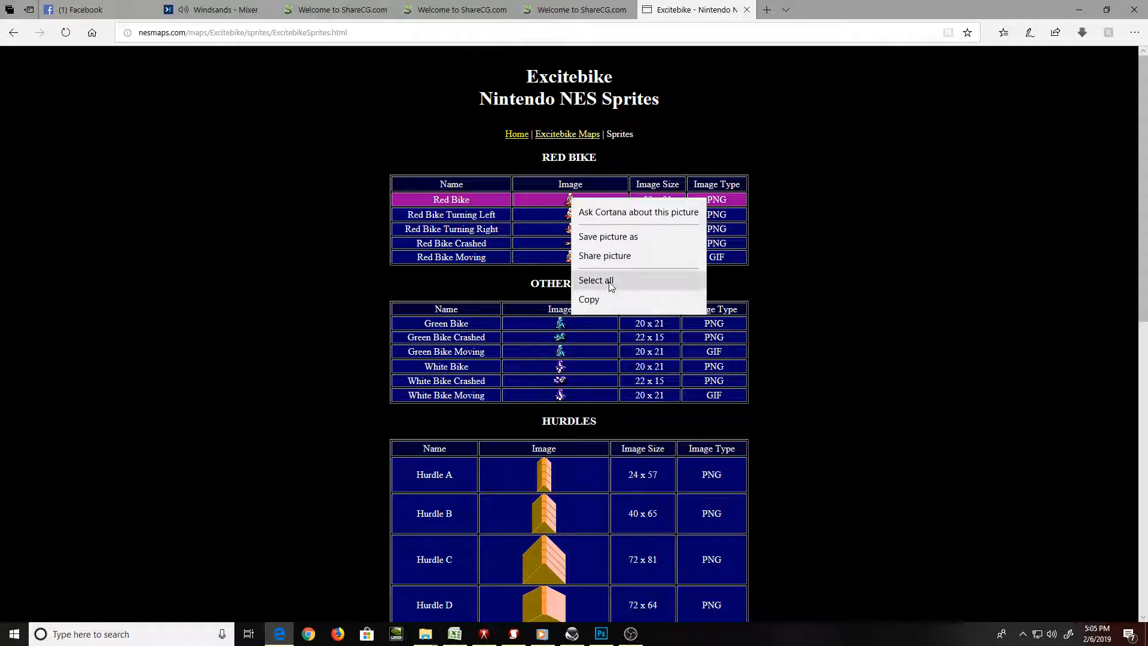
pyautogui.click(616, 303)
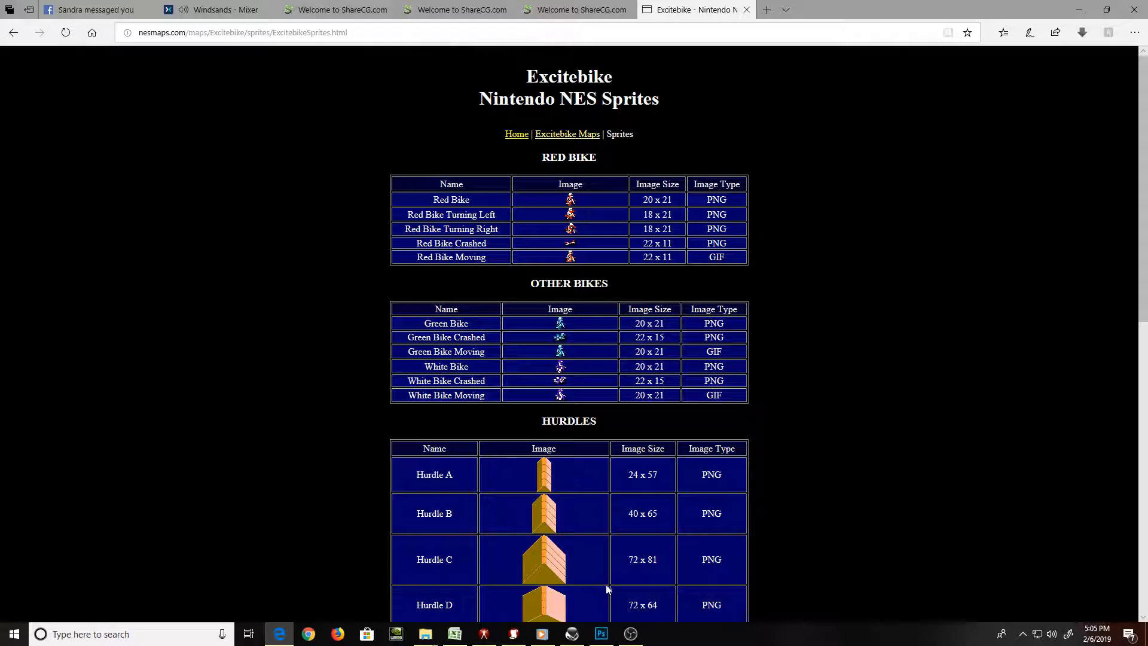
# Switch back to Photoshop and close Map.psd and Untitled-2, leaving Untitled-2 unsaved
pyautogui.click(601, 633)
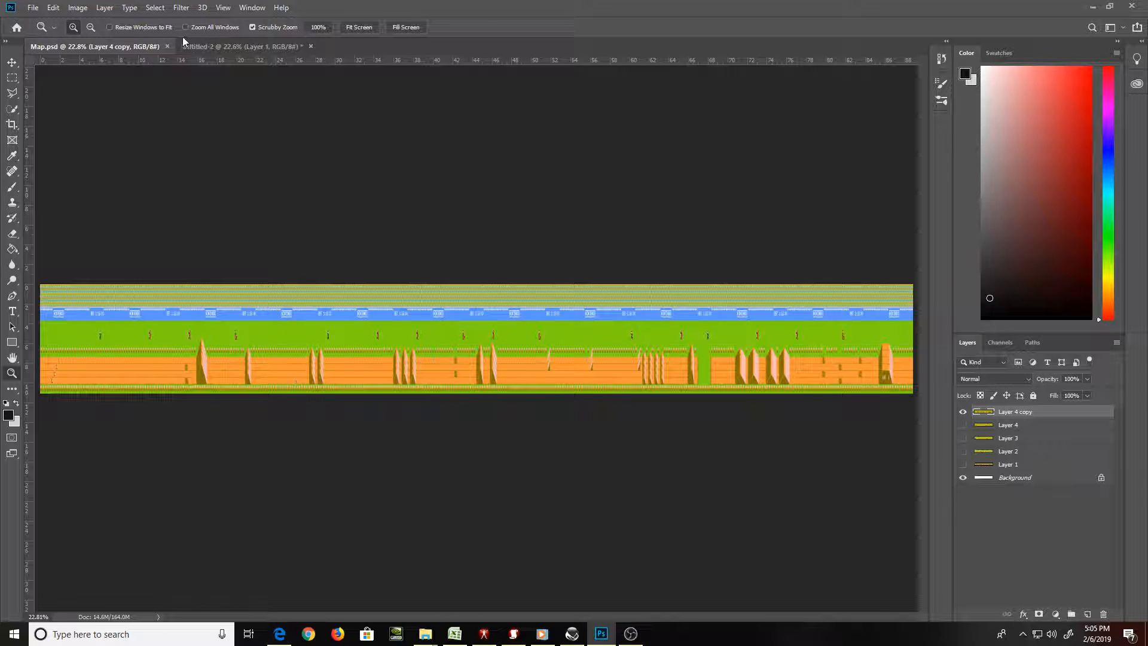
pyautogui.click(165, 46)
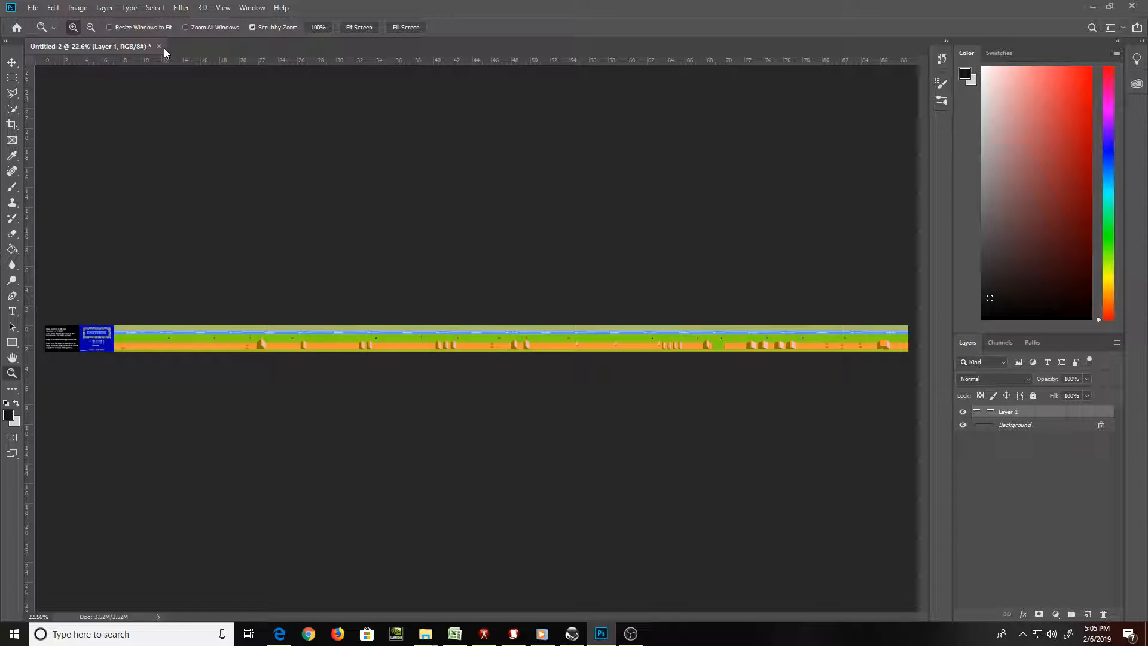
pyautogui.click(159, 47)
pyautogui.click(574, 239)
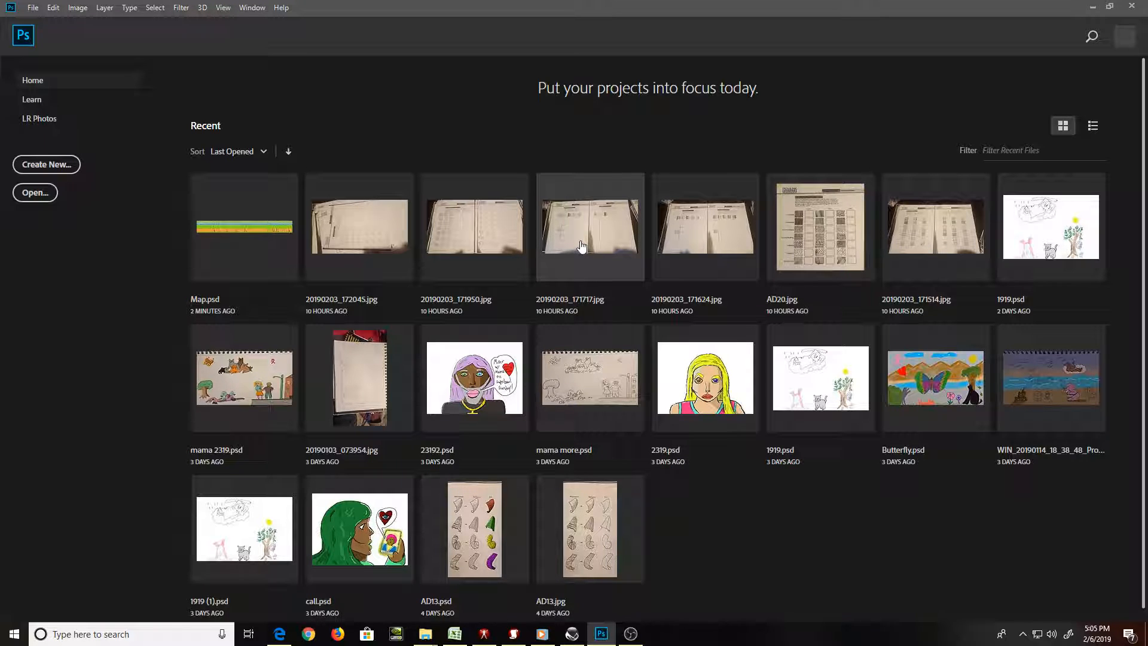
# Create a new 20 x 21 pixel document from the clipboard preset and paste the Red Bike sprite into it
pyautogui.hotkey('ctrl', 'n')
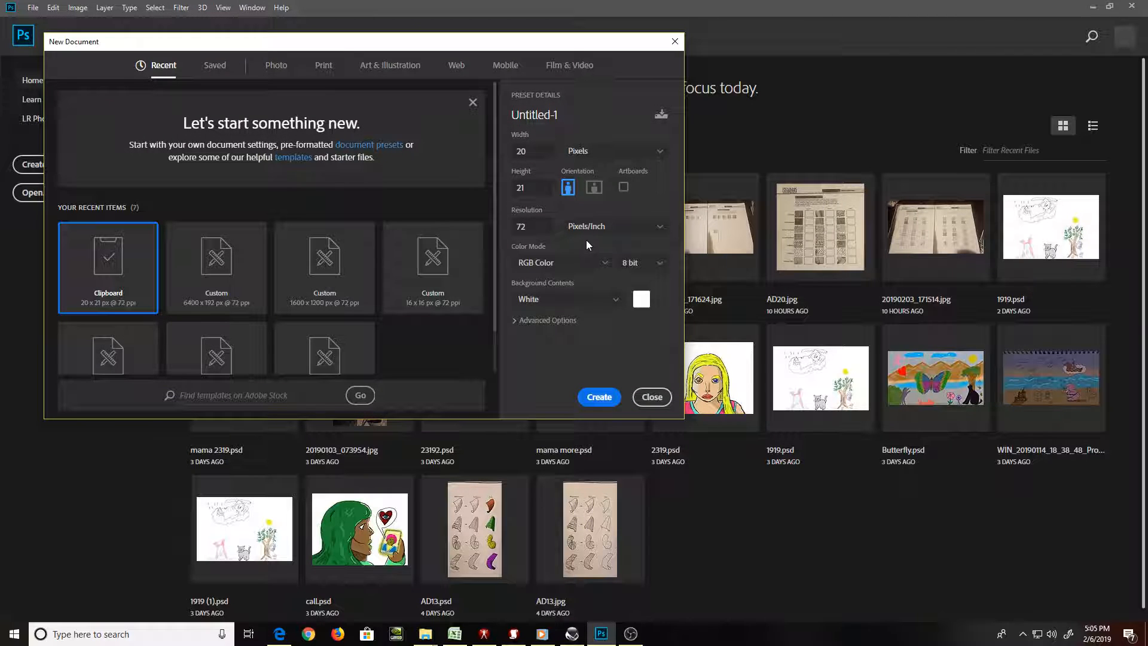
pyautogui.click(608, 398)
pyautogui.hotkey('ctrl', 'v')
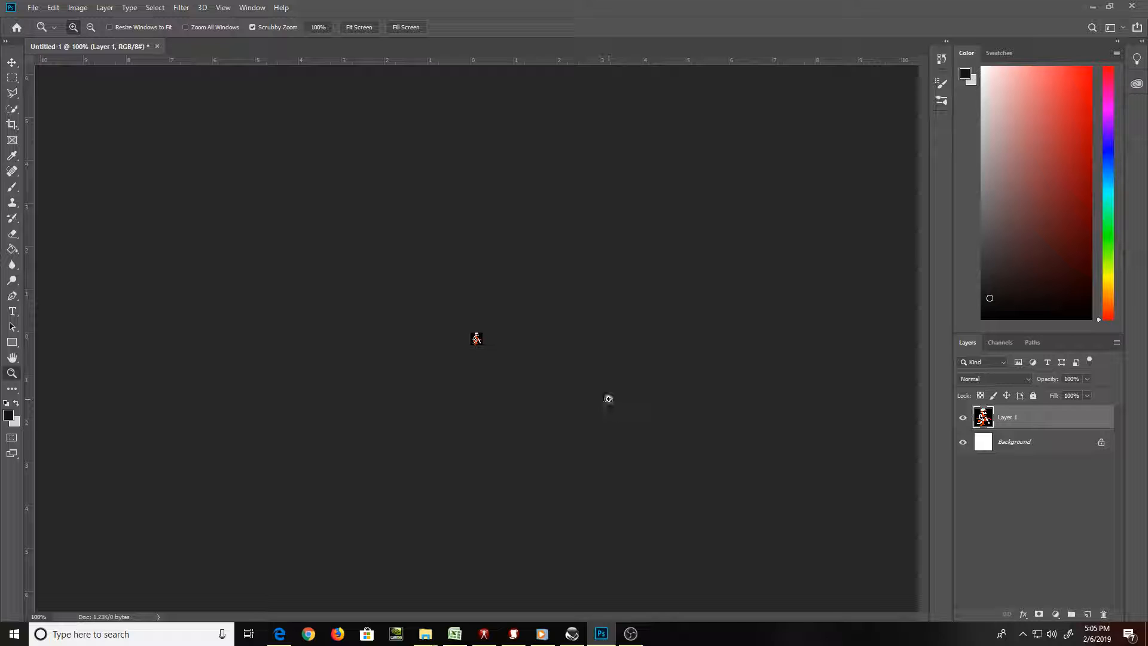
# Try to resize the Red Bike image to 800 pixels wide without changing its height, and undo the resize
pyautogui.click(81, 8)
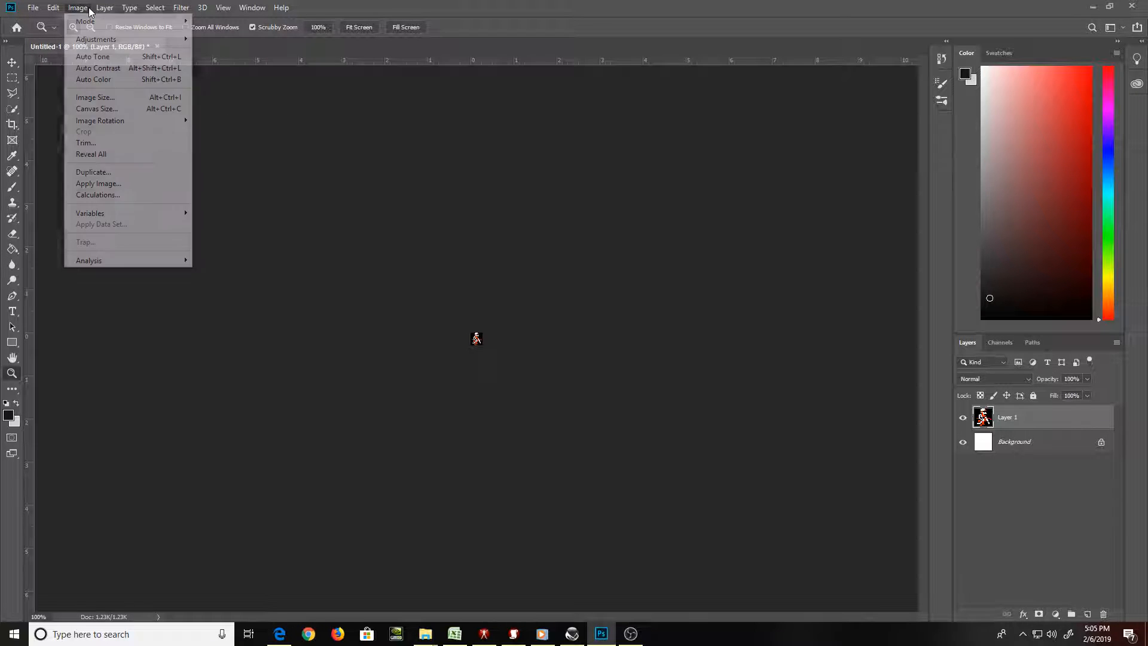
pyautogui.click(127, 96)
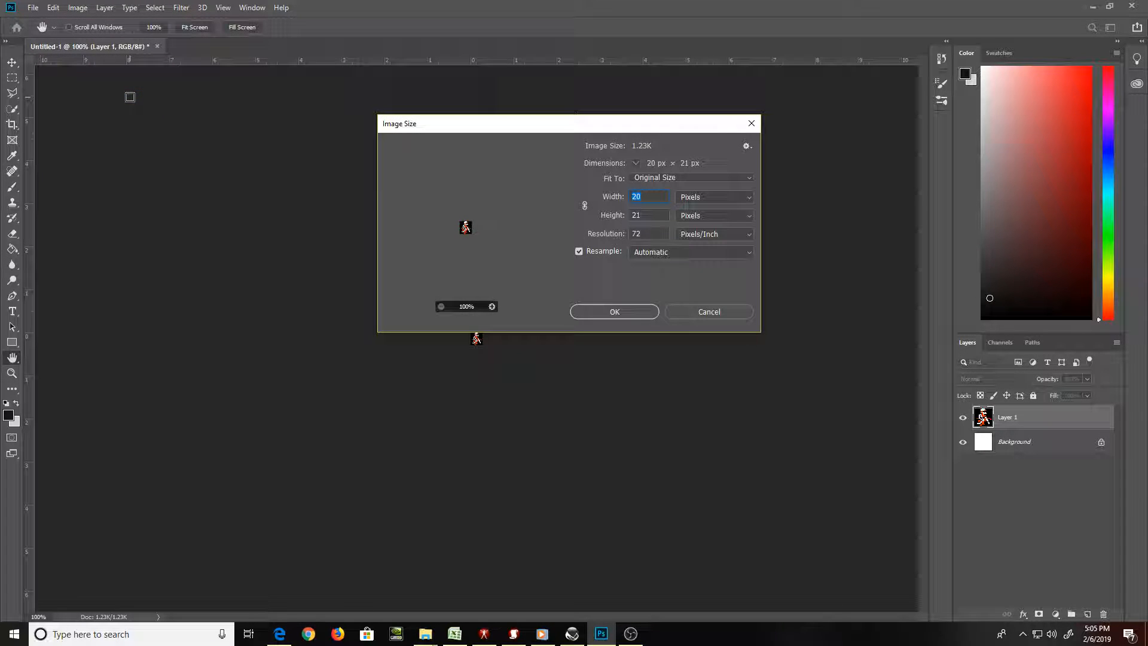
pyautogui.write('800')
pyautogui.press('Return')
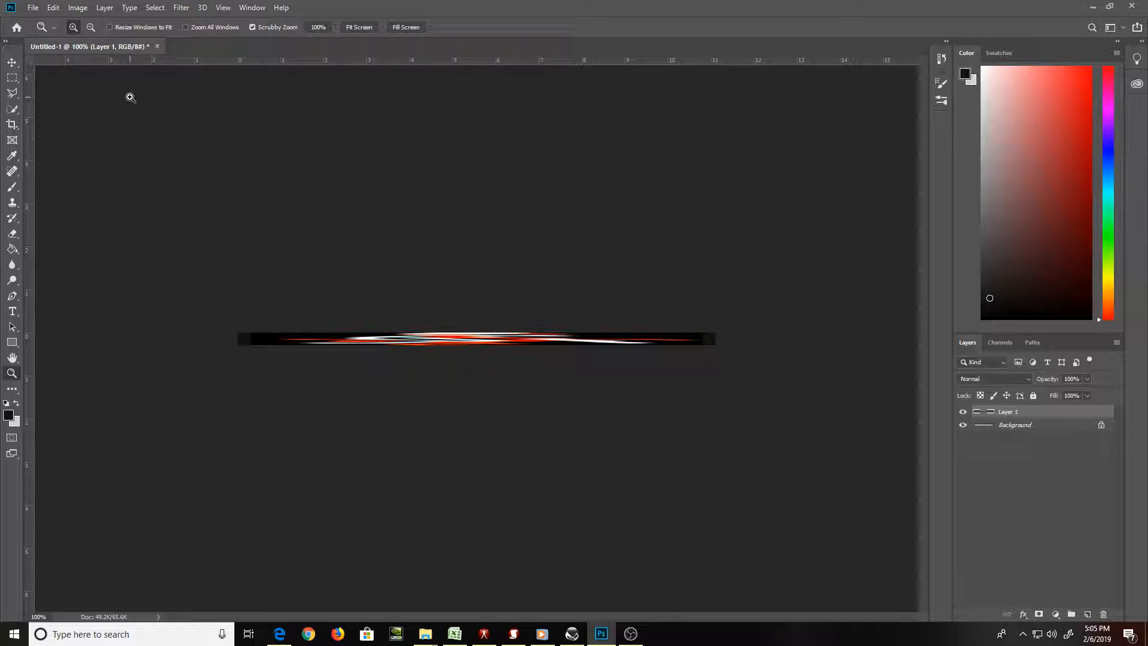
pyautogui.press('z')
# Resize the Red Bike image to 800 x 600 pixels and inspect the enlarged sprite
pyautogui.click(77, 7)
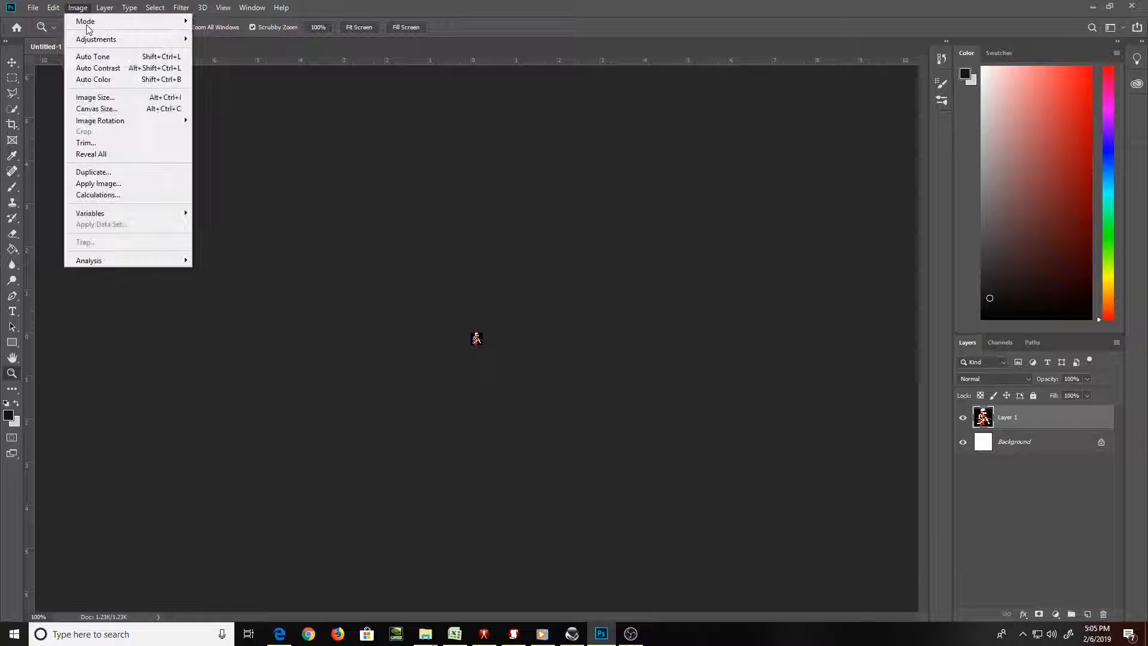
pyautogui.click(134, 98)
pyautogui.write('800')
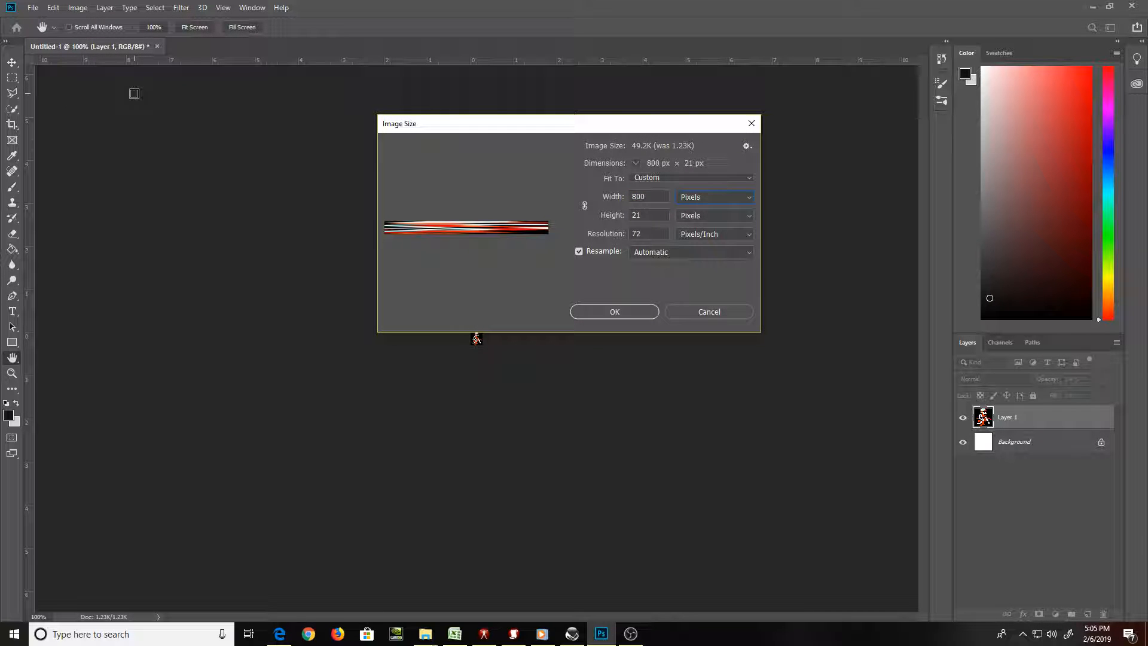
pyautogui.press('Tab')
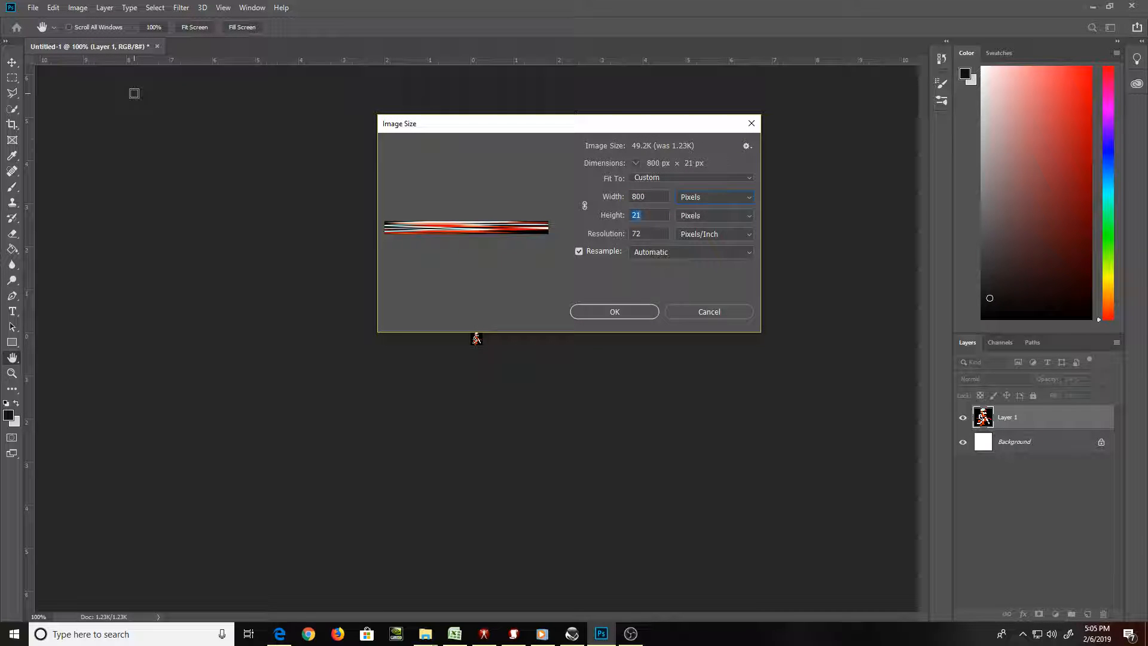
pyautogui.write('600')
pyautogui.press('Return')
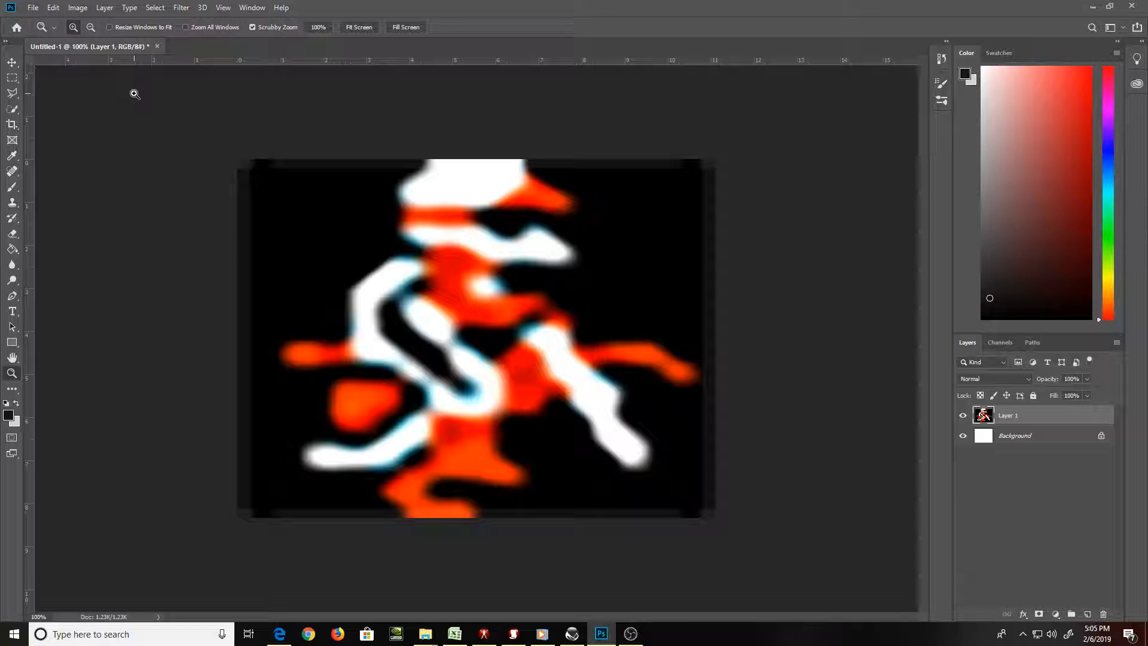
pyautogui.hotkey('ctrl', '+')
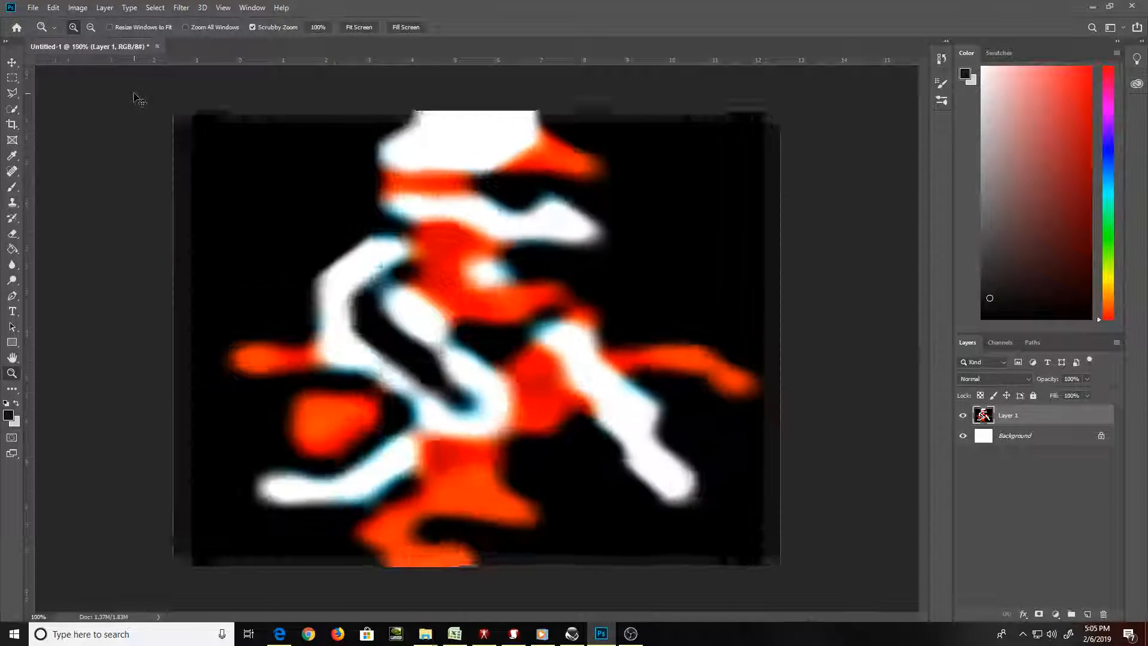
pyautogui.hotkey('ctrl', '-')
pyautogui.hotkey('ctrl', '-')
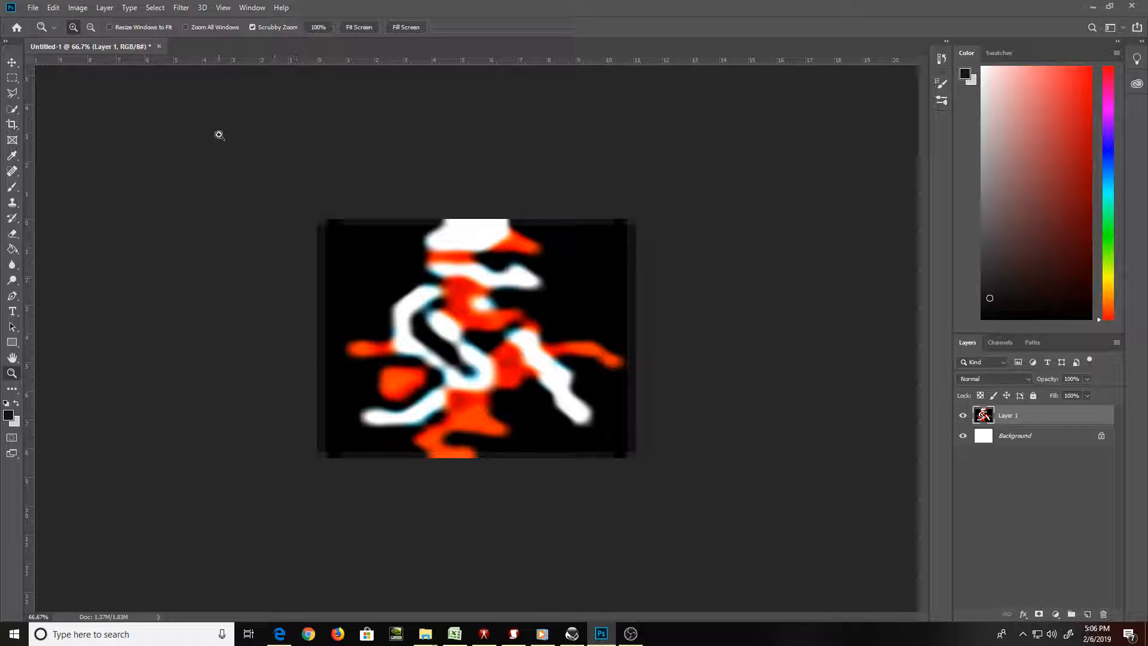
# Close Untitled-1 without saving and switch to the Edge browser
pyautogui.click(158, 47)
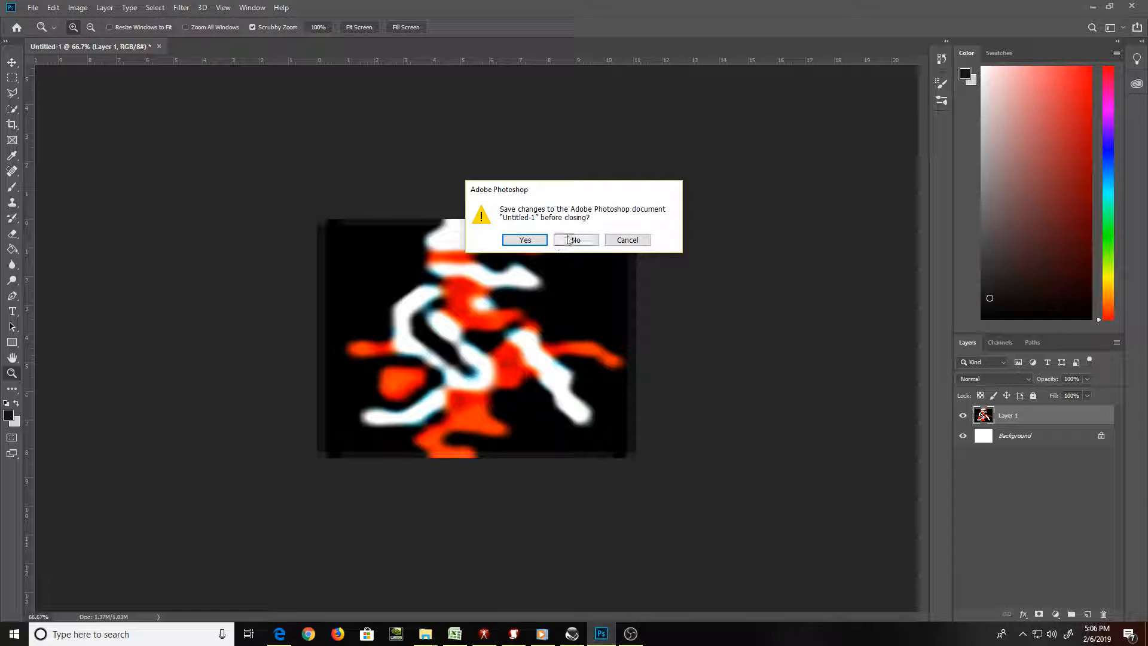
pyautogui.click(571, 239)
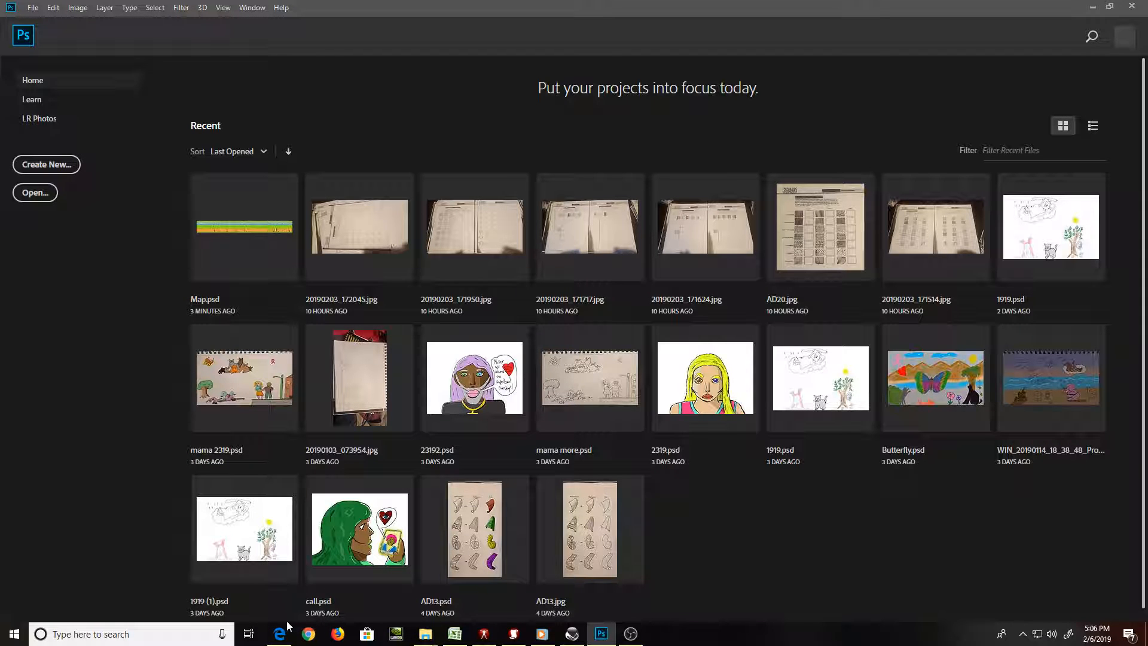
pyautogui.click(281, 634)
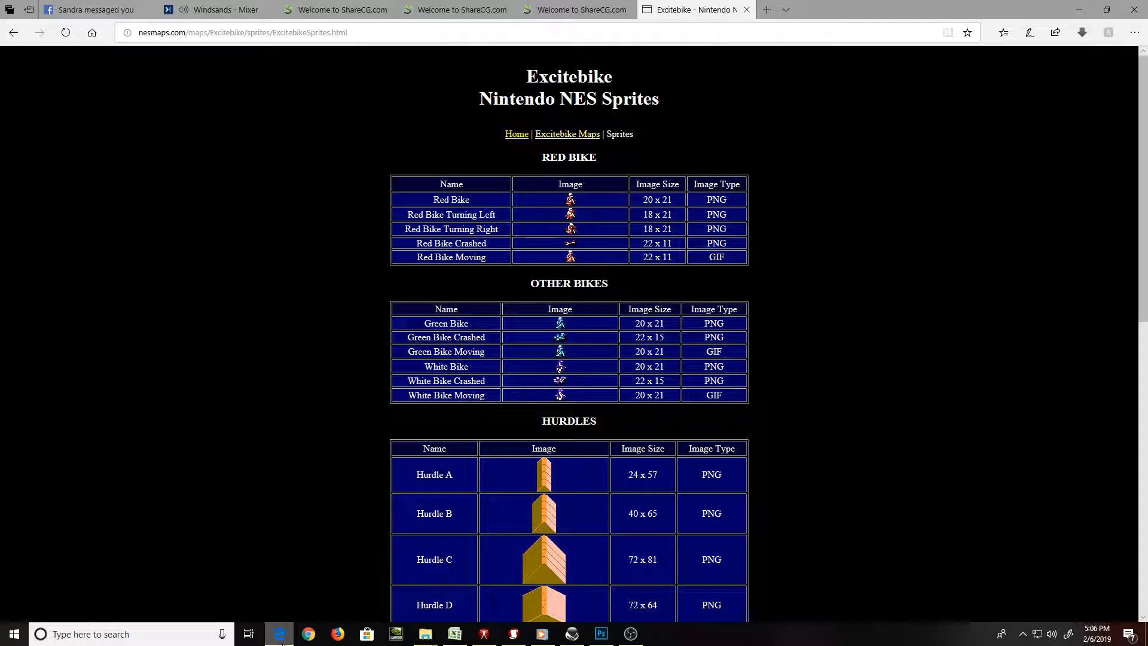
# Look through the bike, hurdle and item tables on the Excitebike sprites page
pyautogui.scroll(-10, 298, 375)
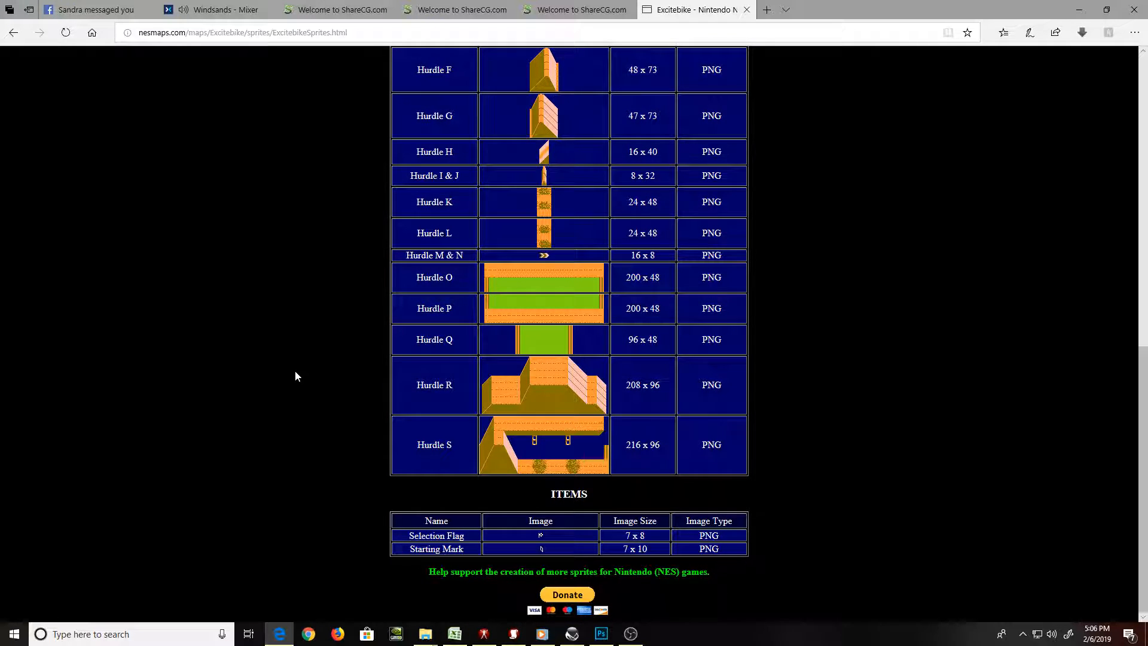
pyautogui.scroll(9, 296, 375)
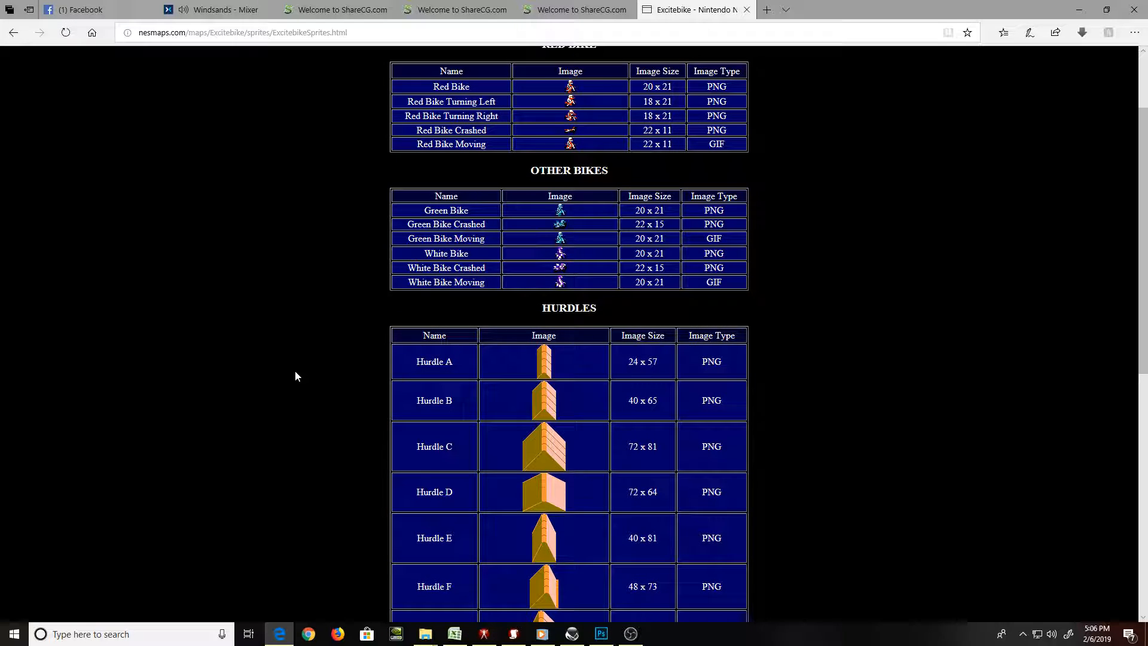
pyautogui.scroll(2, 296, 376)
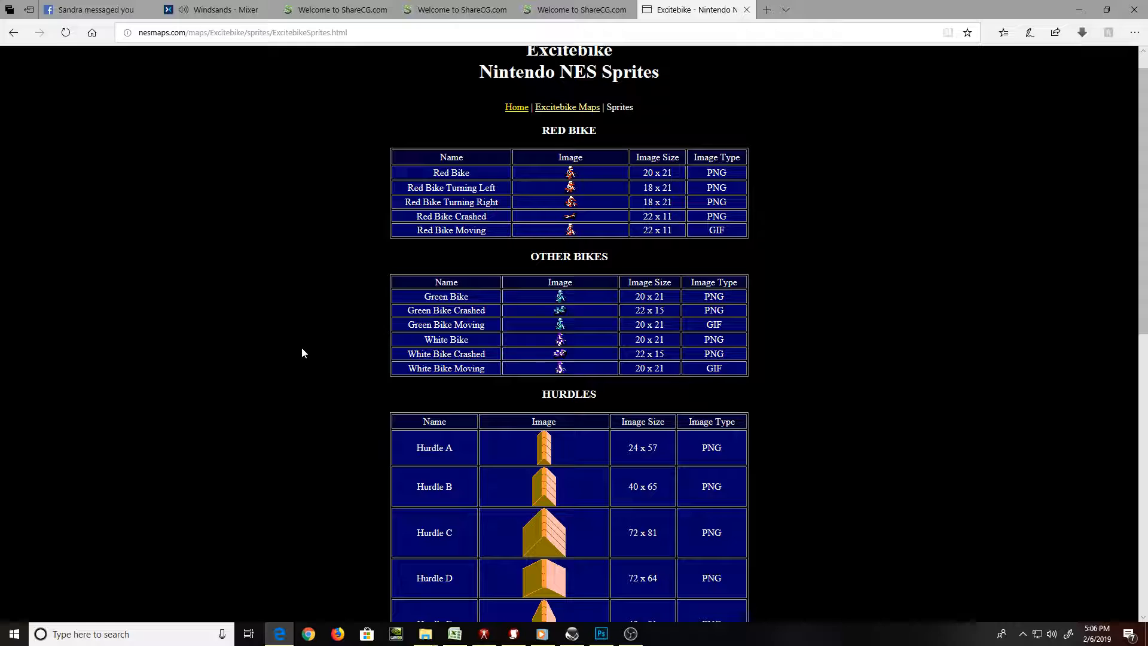
pyautogui.hotkey('alt', 'Left')
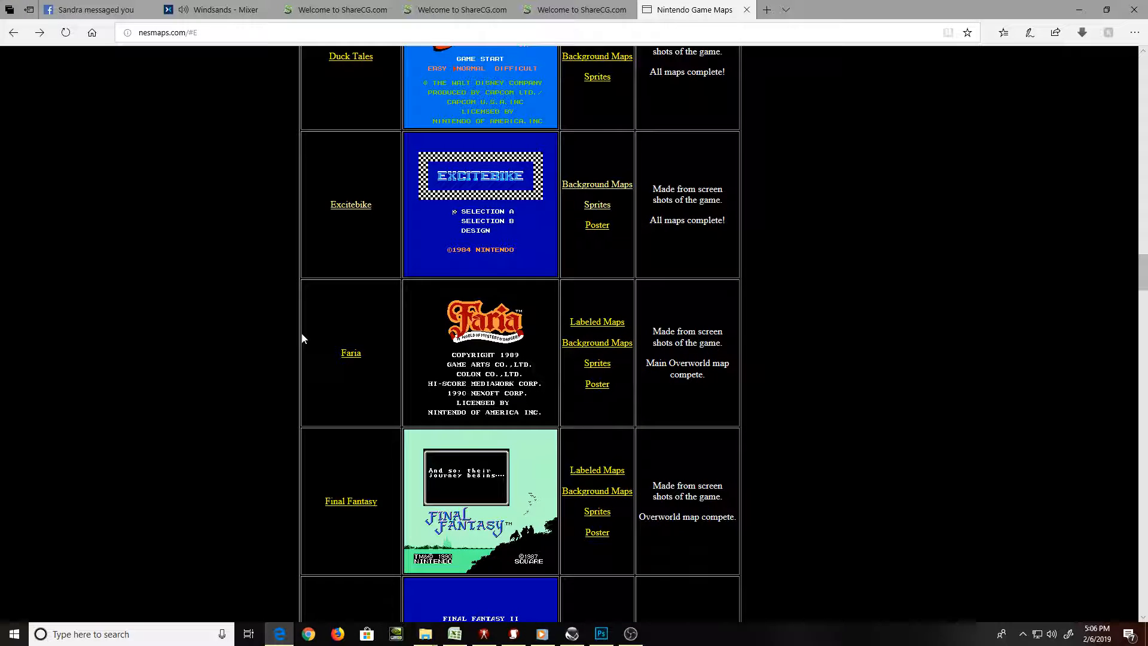
pyautogui.hotkey('alt', 'Right')
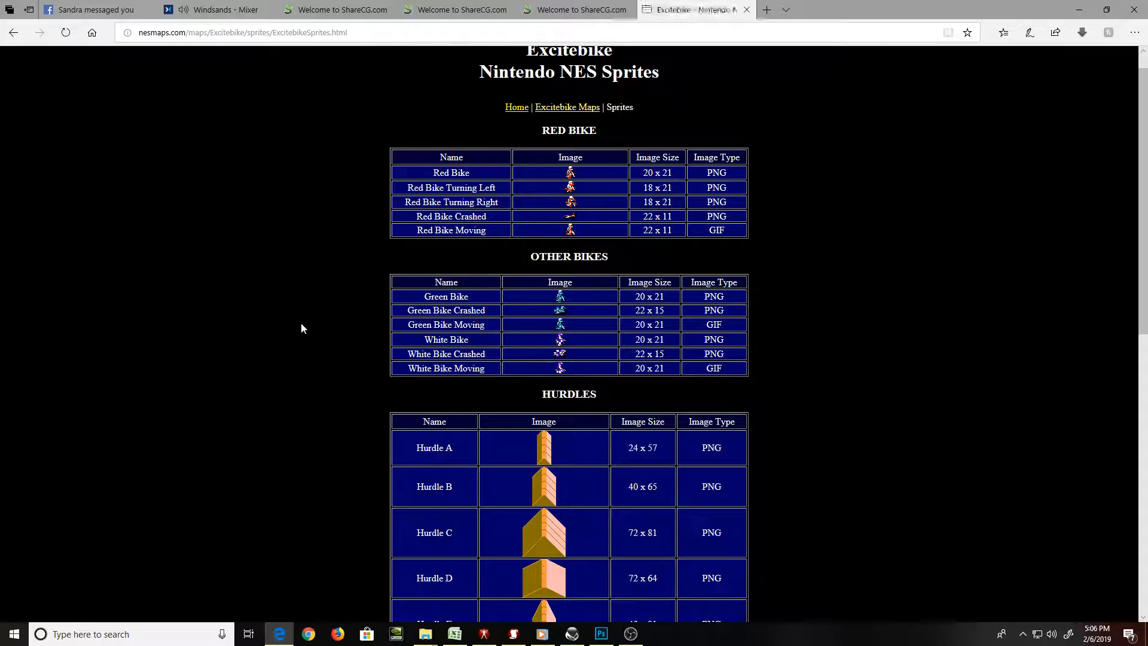
pyautogui.scroll(-10, 310, 302)
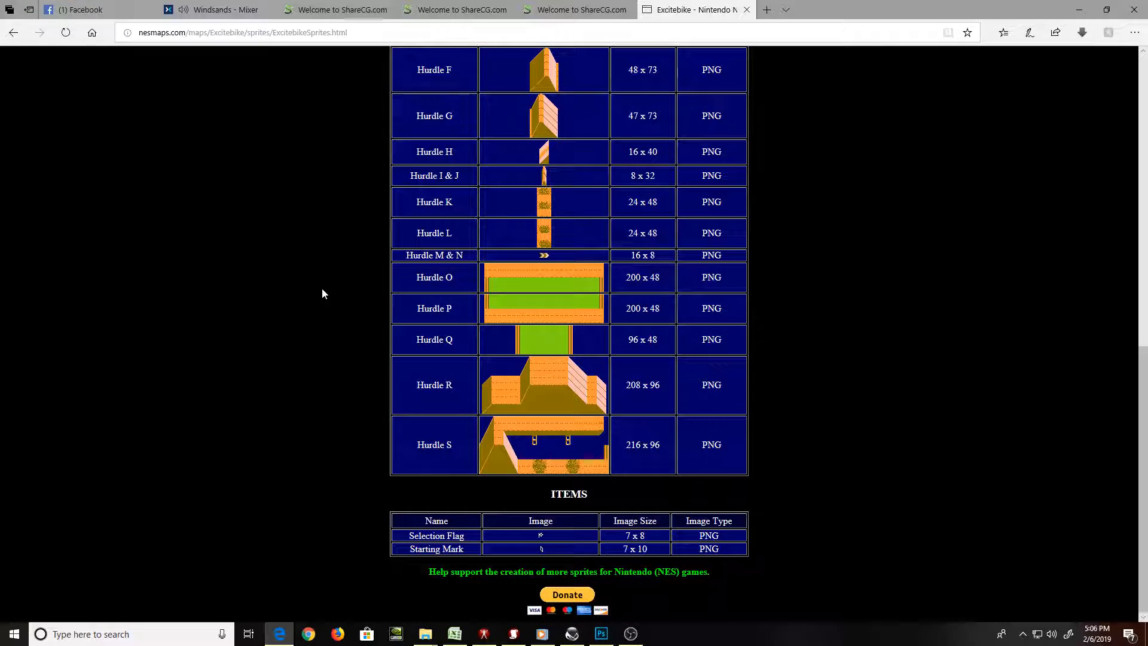
pyautogui.scroll(4, 321, 278)
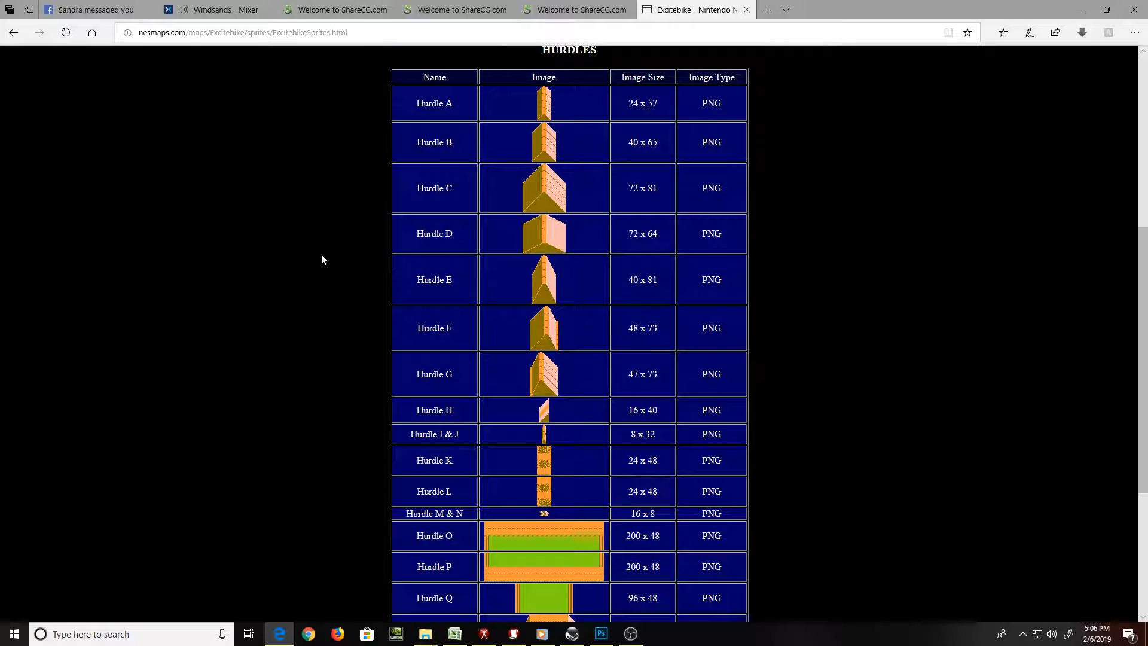
pyautogui.click(591, 633)
pyautogui.click(590, 633)
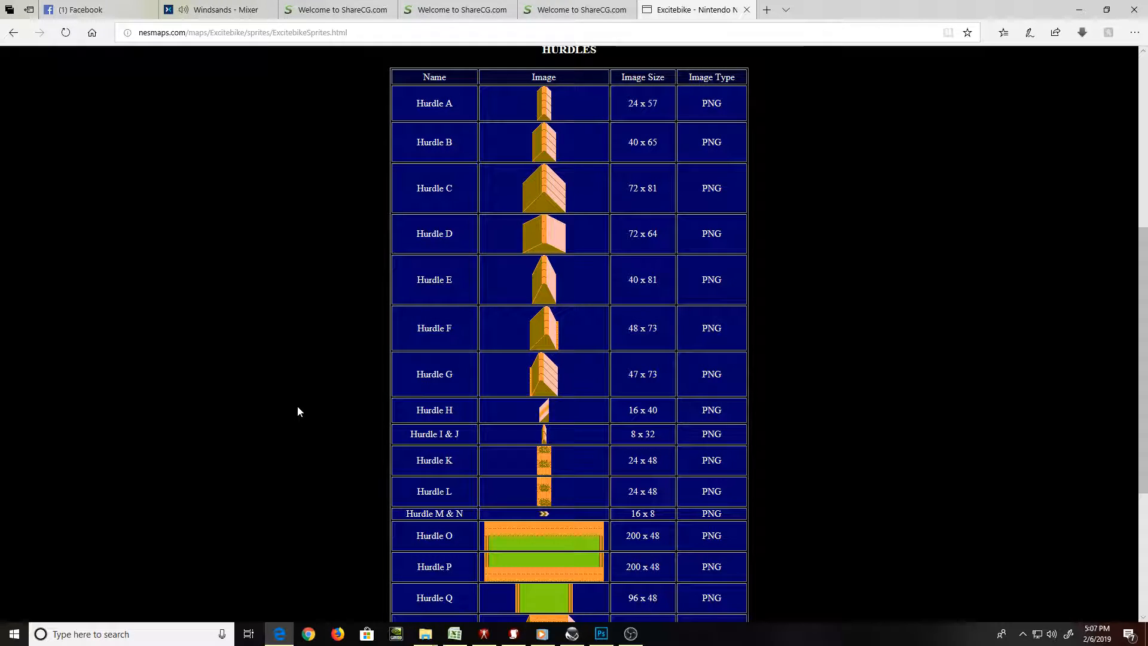
# Open a maximized File Explorer window and check the 7 TB Drive (F:) and Candra X (G:) drives
pyautogui.moveTo(428, 634)
pyautogui.press('super+e')
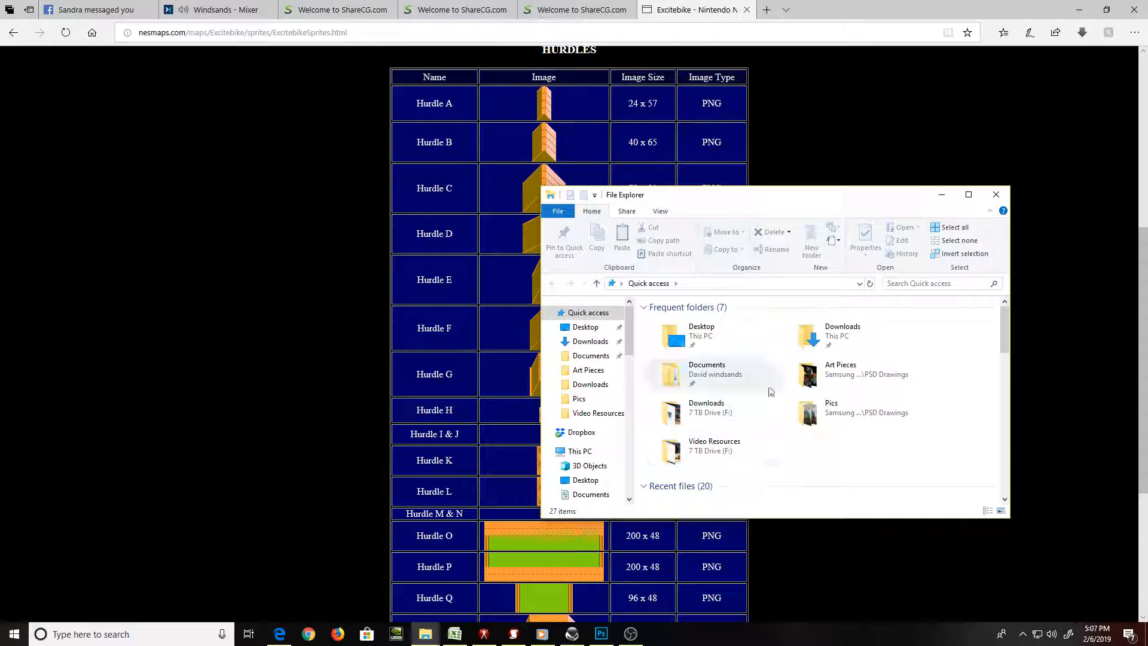
pyautogui.doubleClick(820, 199)
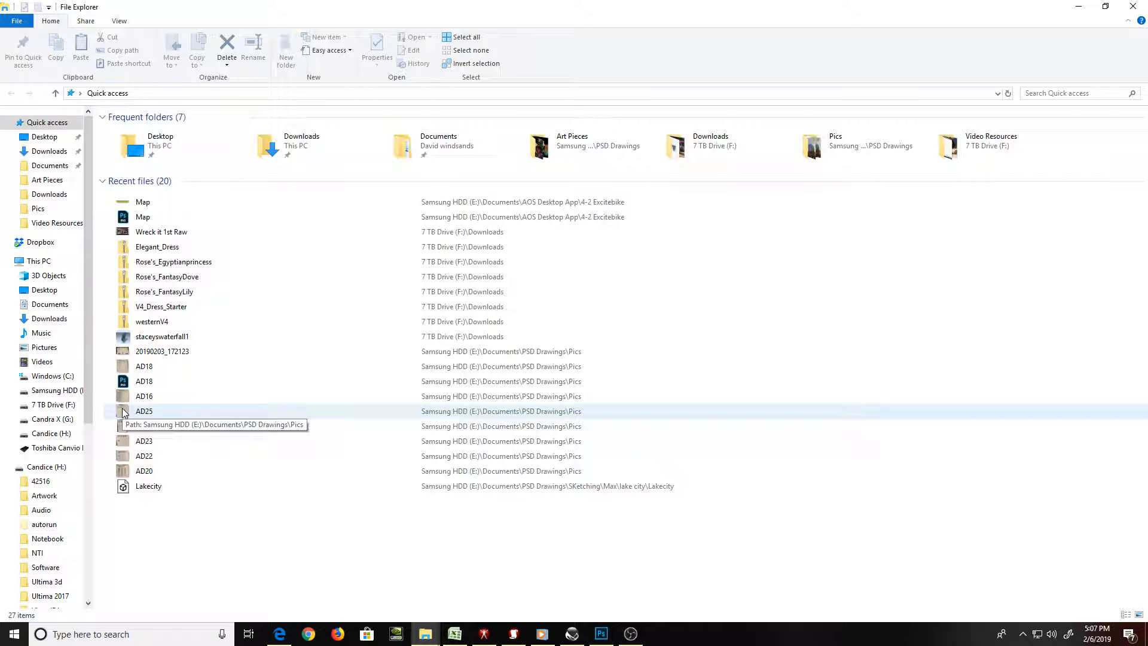
pyautogui.click(55, 405)
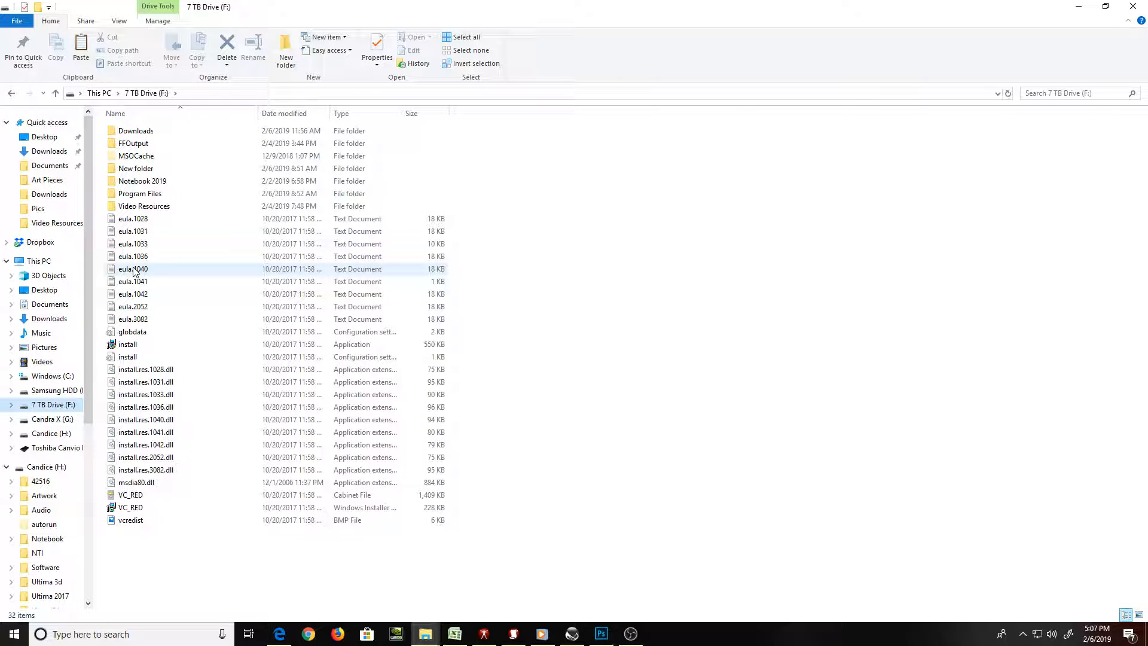
pyautogui.click(65, 419)
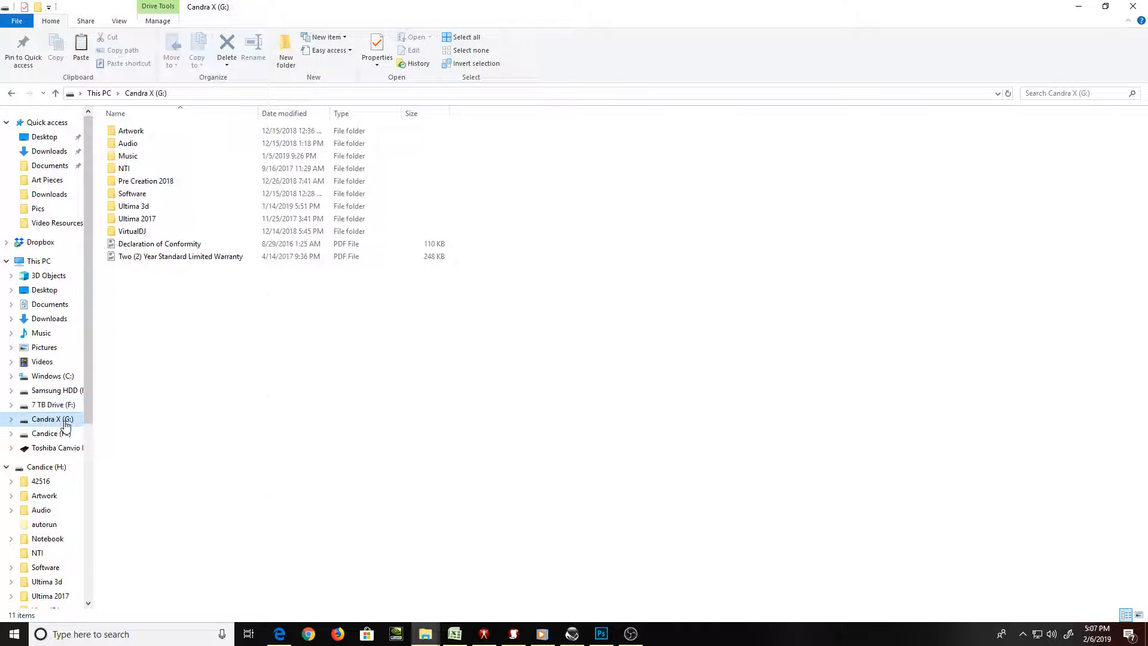
# Look in Ultima 2017, then browse Ultima 3d and 3d Ultima to the Vechicles folder on Candra X (G:)
pyautogui.doubleClick(168, 219)
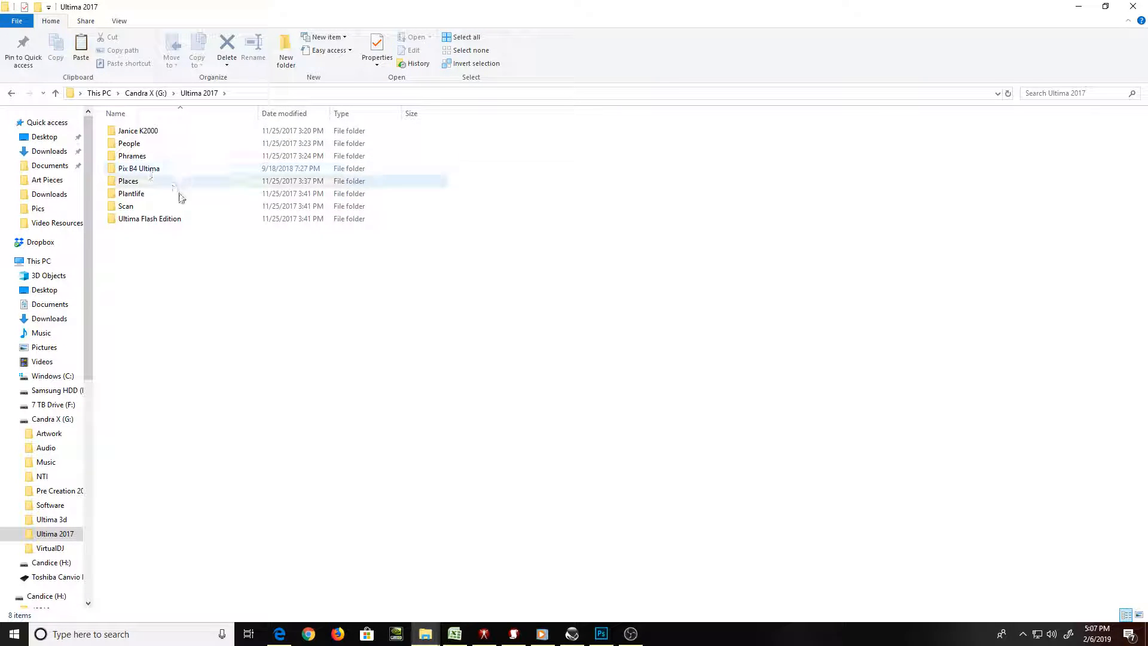
pyautogui.press('BackSpace')
pyautogui.doubleClick(162, 207)
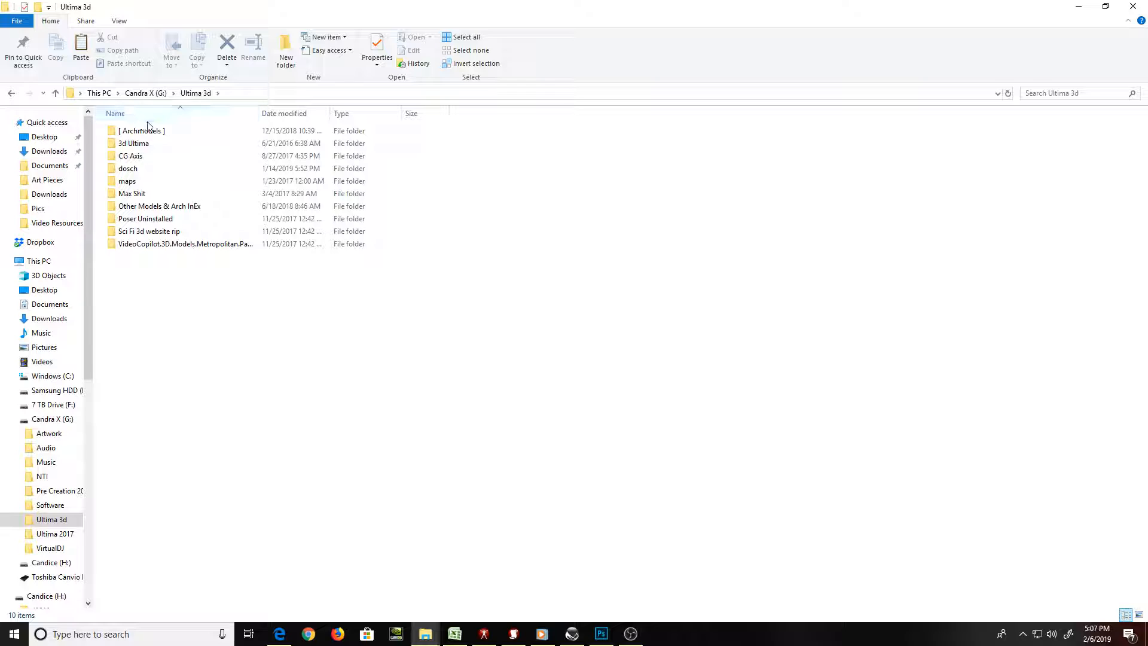
pyautogui.doubleClick(161, 142)
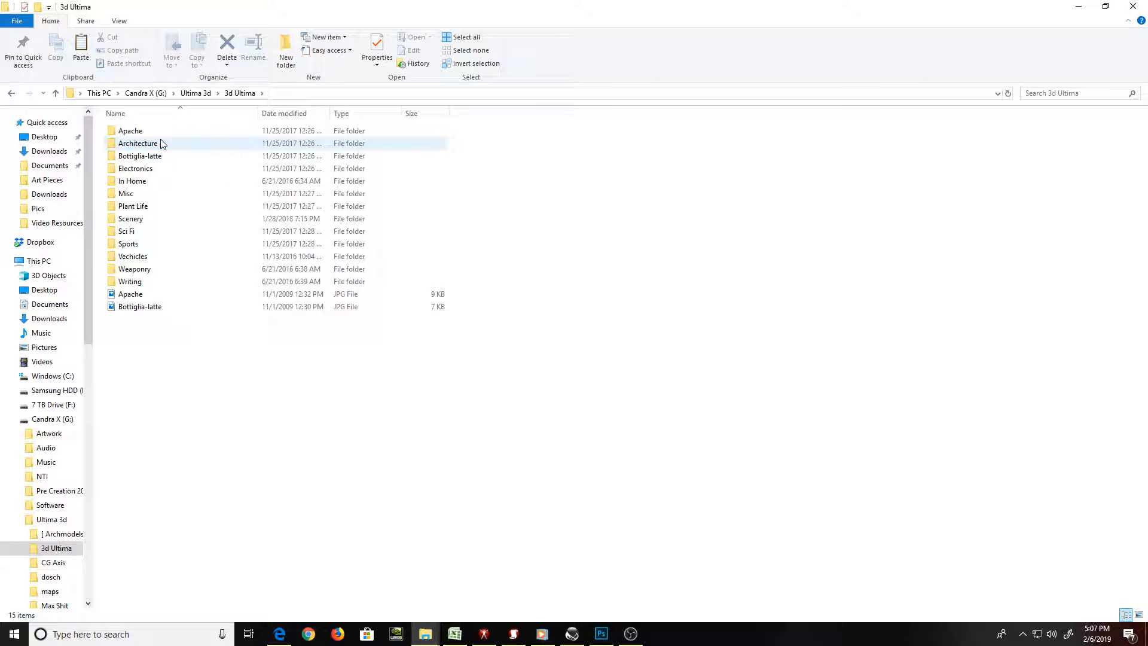
pyautogui.doubleClick(192, 256)
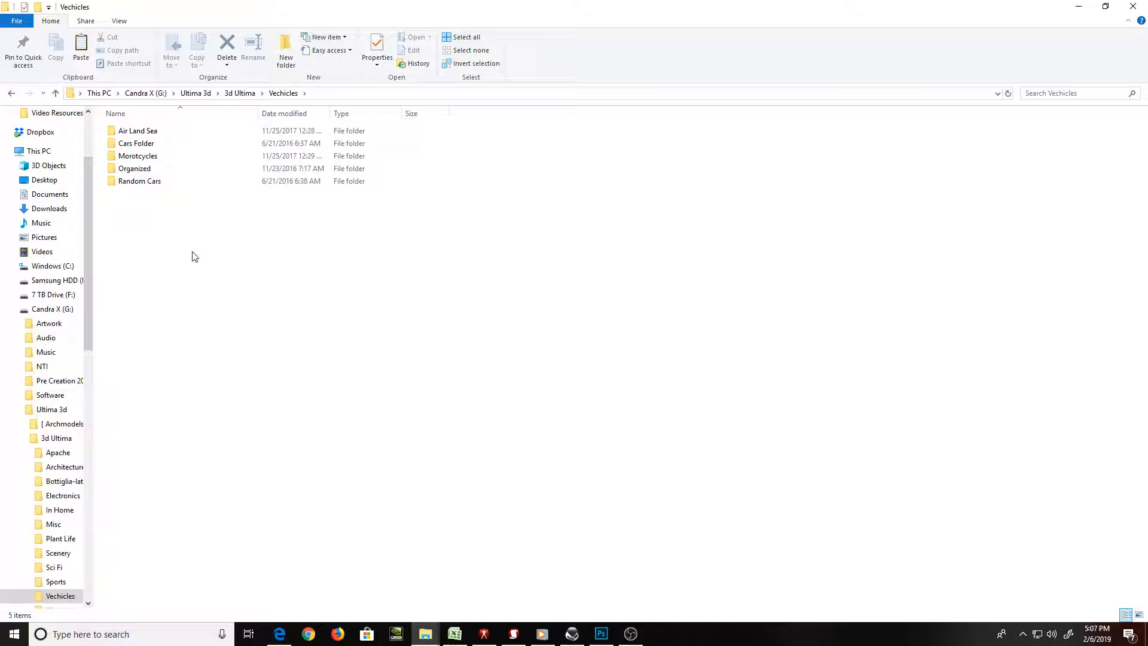
# Switch to Poser Pro and search the figures in the Poser Library for "motor"
pyautogui.click(491, 639)
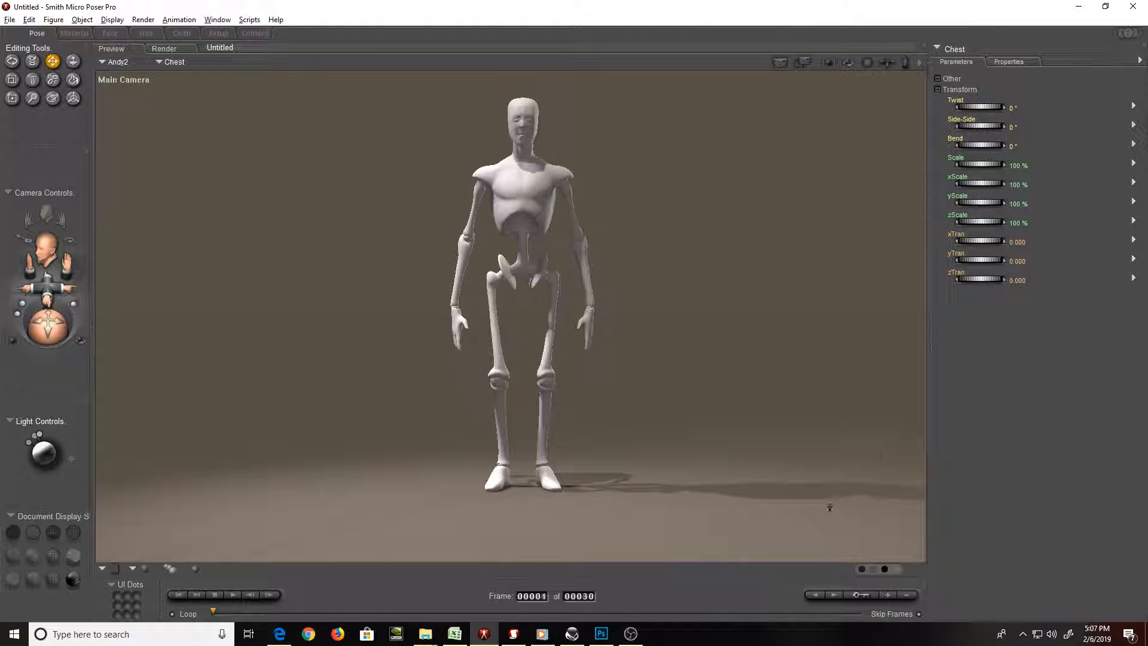
pyautogui.click(512, 634)
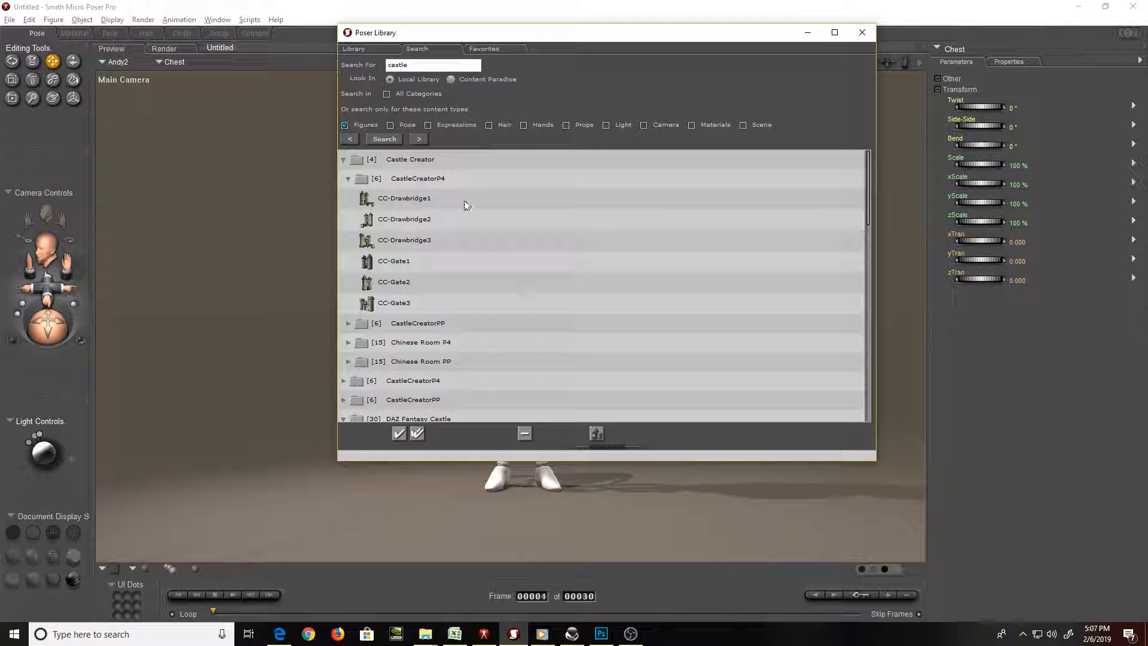
pyautogui.doubleClick(428, 65)
pyautogui.write('motor')
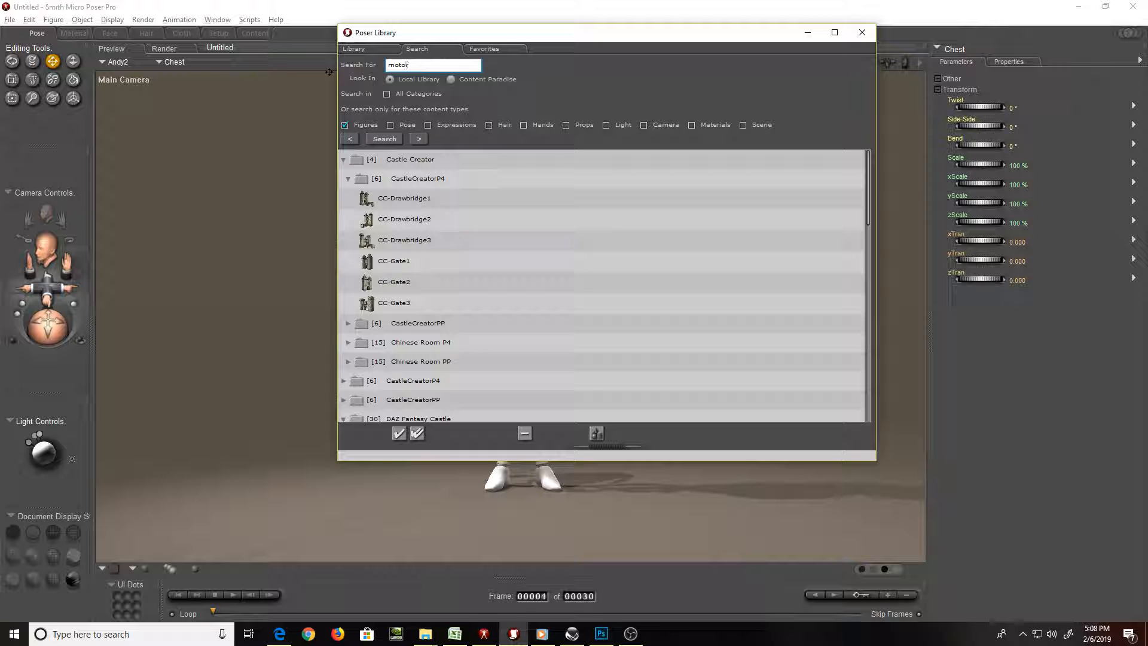
pyautogui.press('Return')
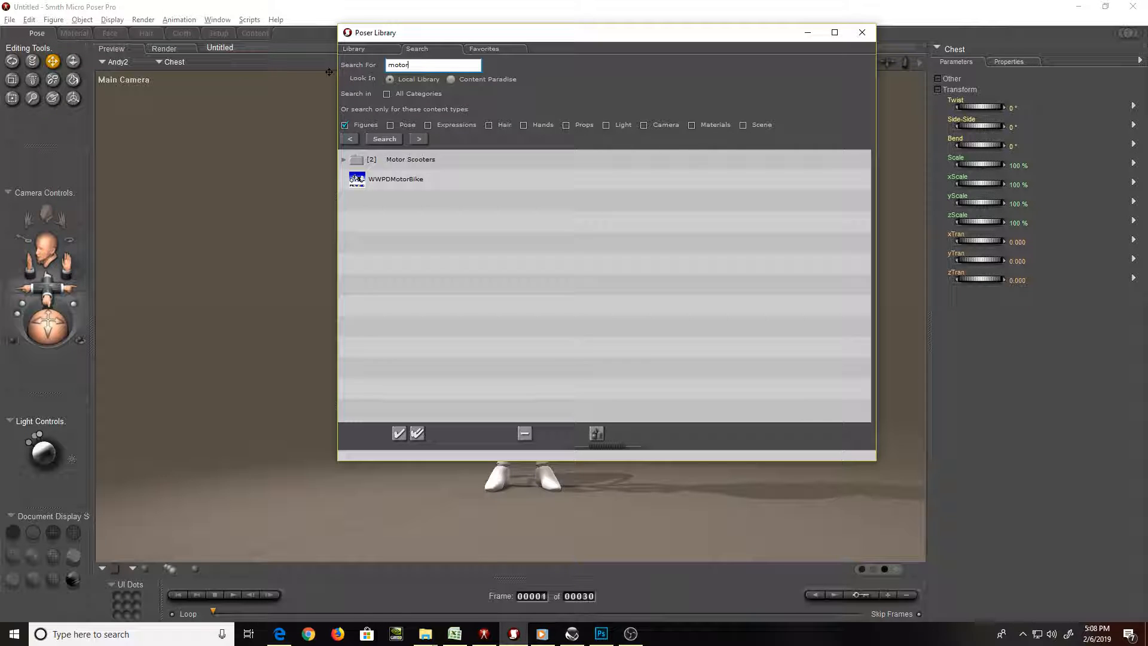
# Check the Motor Scooters folder in the search results and select the WWPDMotorBike figure
pyautogui.click(393, 179)
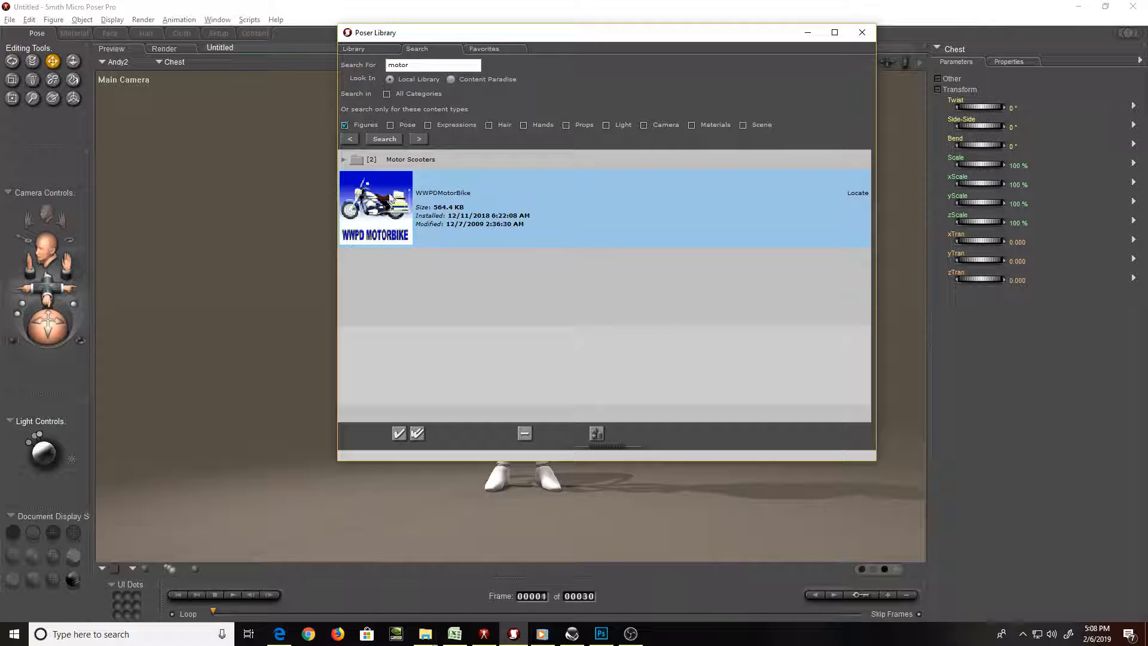
pyautogui.click(344, 162)
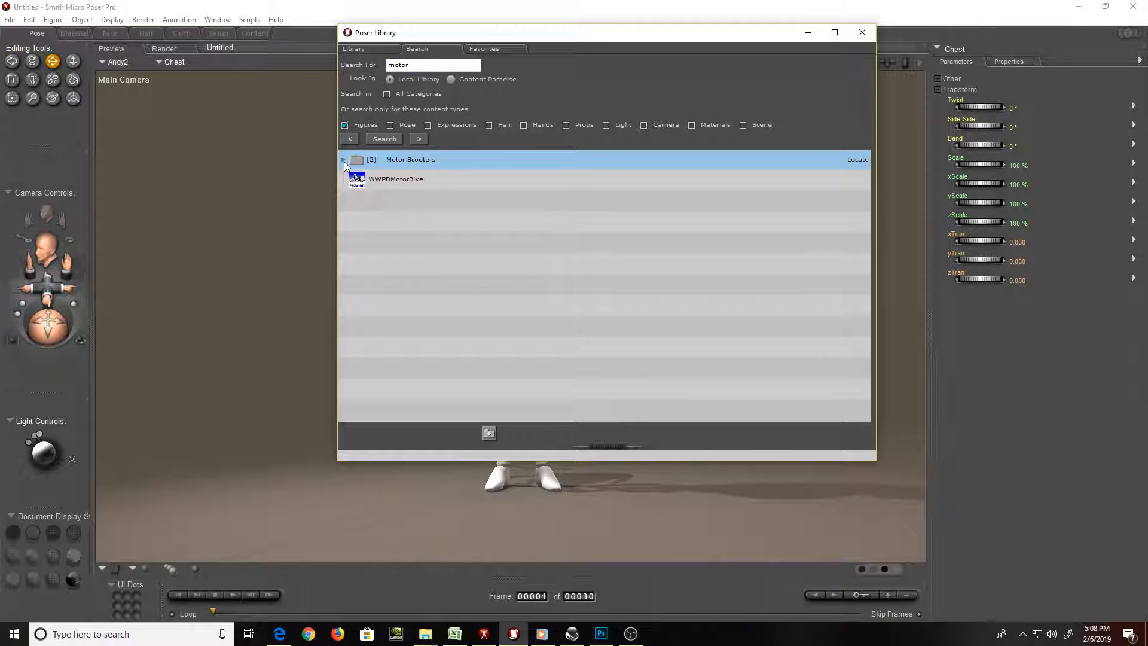
pyautogui.click(374, 178)
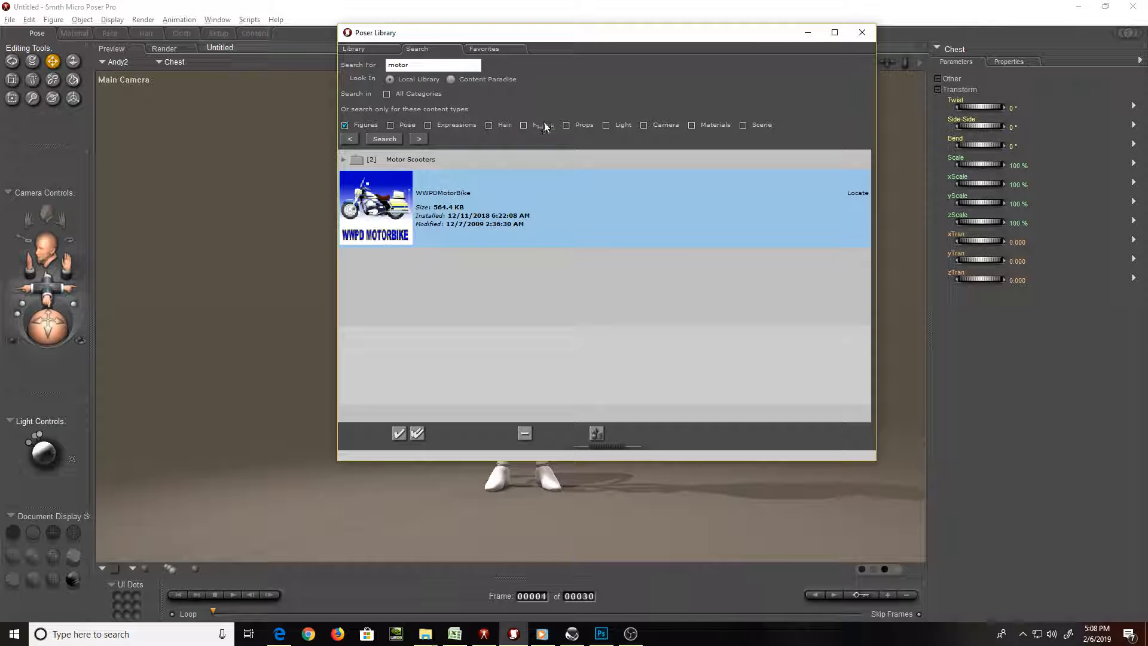
# Include props in the Poser Library search and search the figures and props for "bike"
pyautogui.click(583, 125)
pyautogui.doubleClick(471, 68)
pyautogui.write('bike')
pyautogui.press('Return')
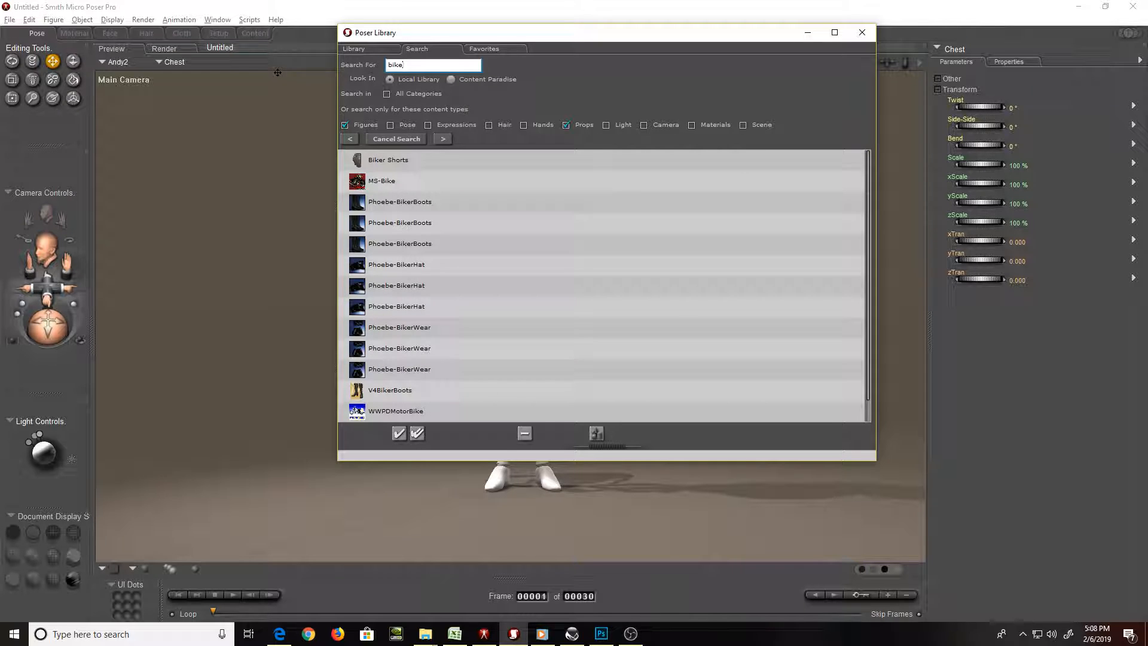
# Browse the bike search results, checking the MS-Bike, Phoebe-BikerWear and Biker Shorts entries
pyautogui.scroll(-1, 381, 164)
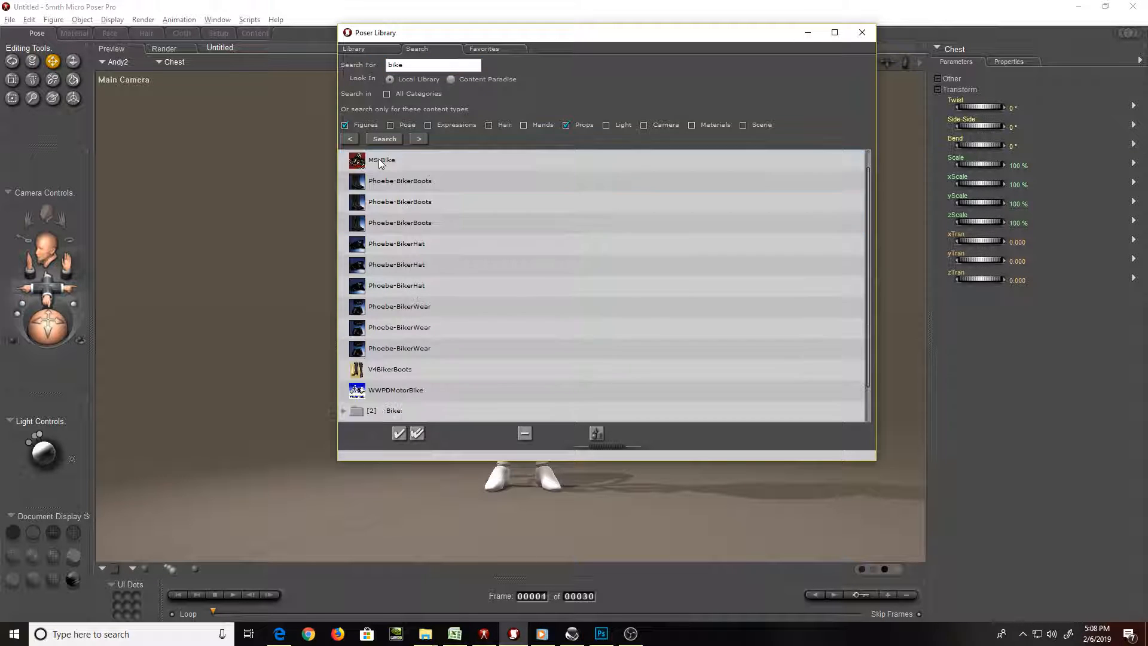
pyautogui.click(380, 163)
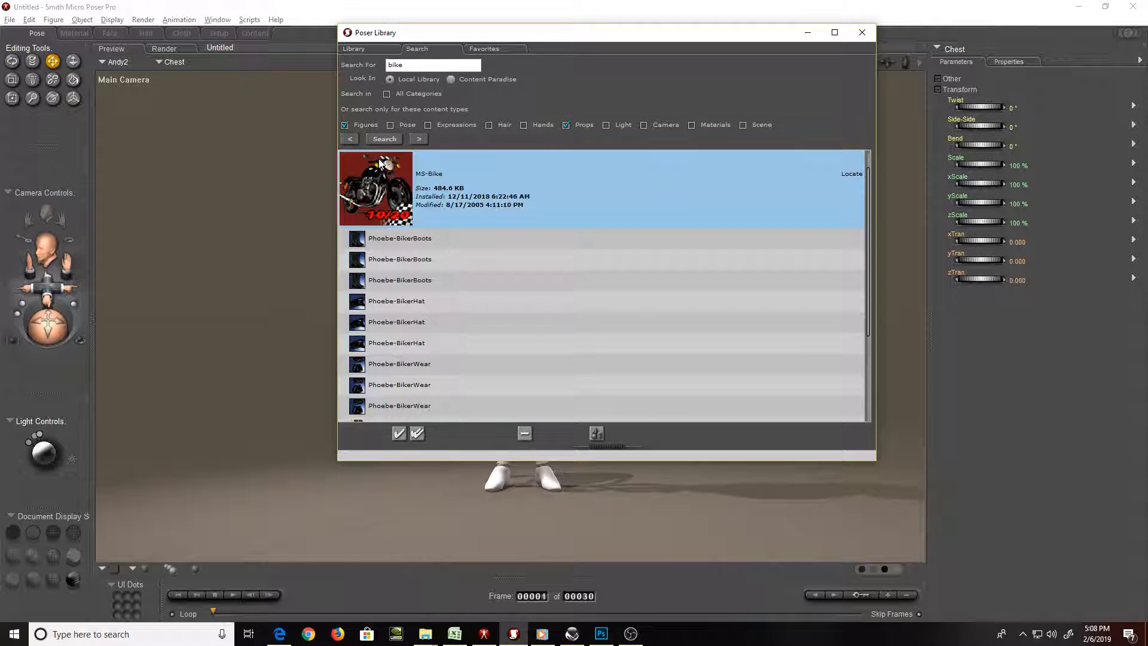
pyautogui.scroll(-1, 479, 256)
pyautogui.click(478, 256)
pyautogui.scroll(-2, 389, 335)
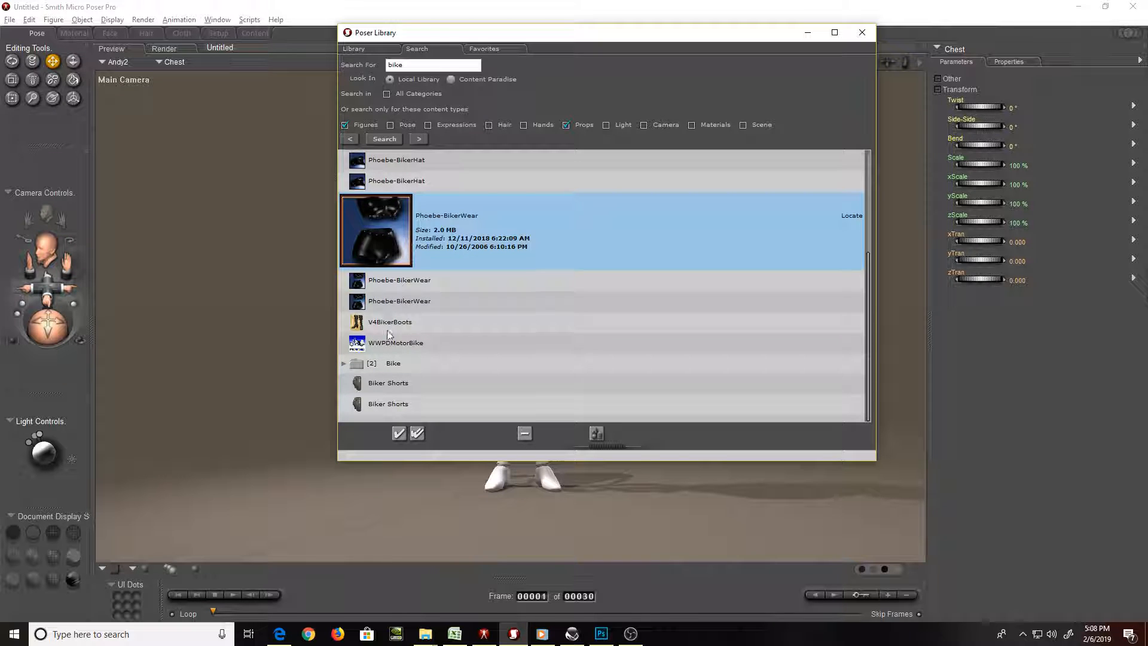
pyautogui.click(388, 333)
pyautogui.click(415, 386)
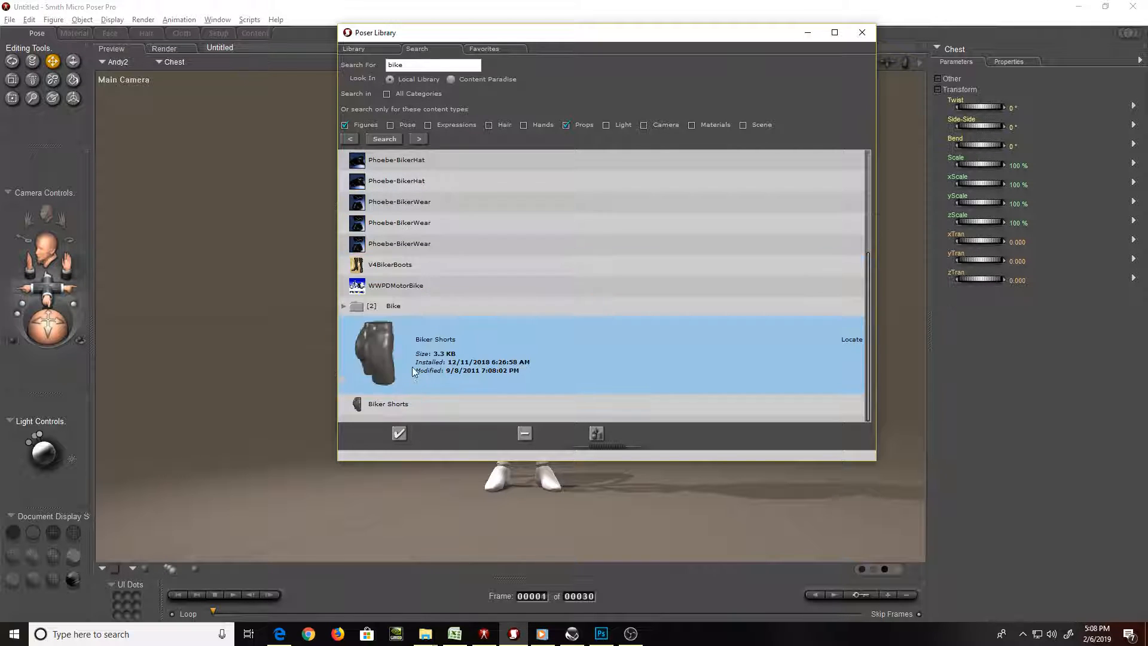
# Replace the current figure with MS-Bike from the search results, keeping attached figures
pyautogui.scroll(3, 415, 370)
pyautogui.click(406, 182)
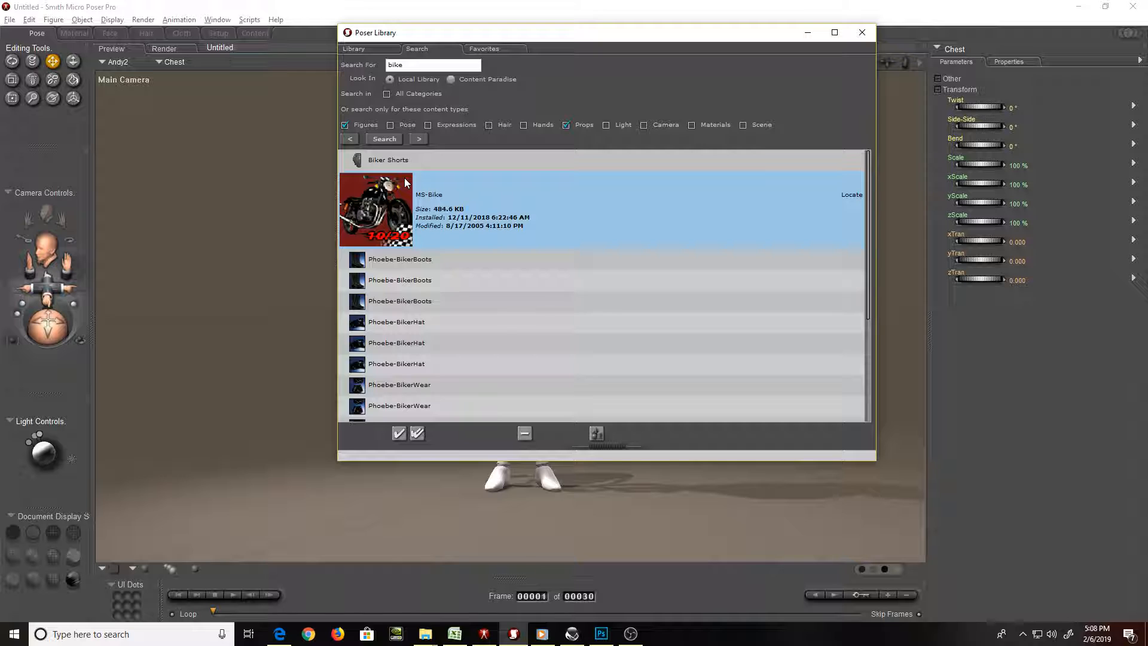
pyautogui.doubleClick(405, 181)
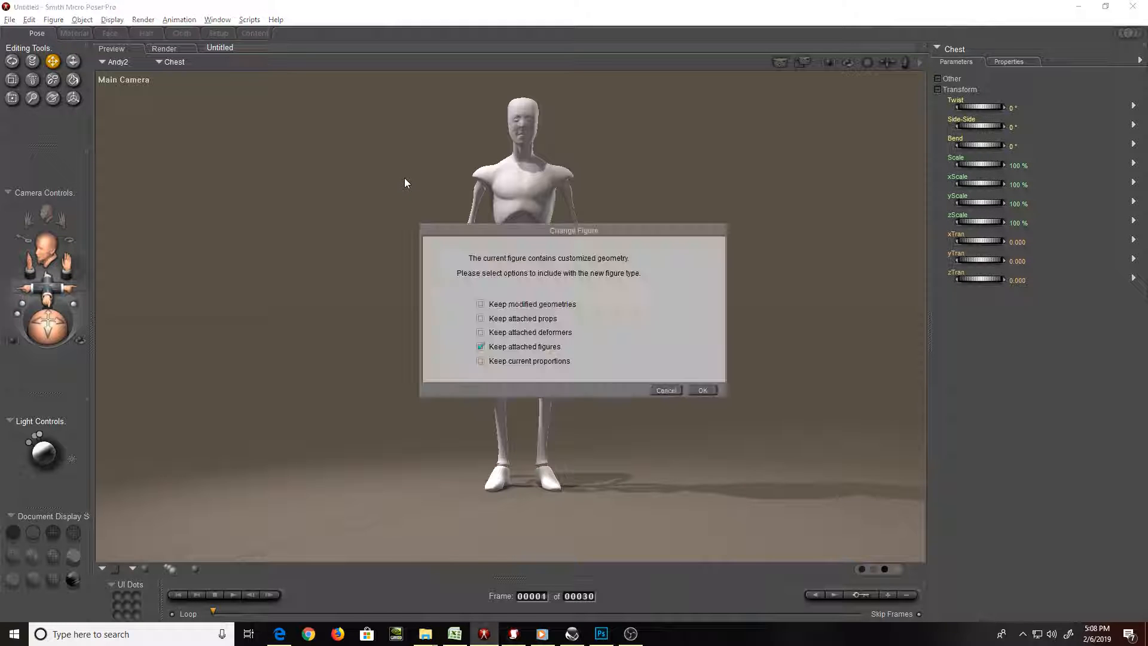
pyautogui.click(697, 386)
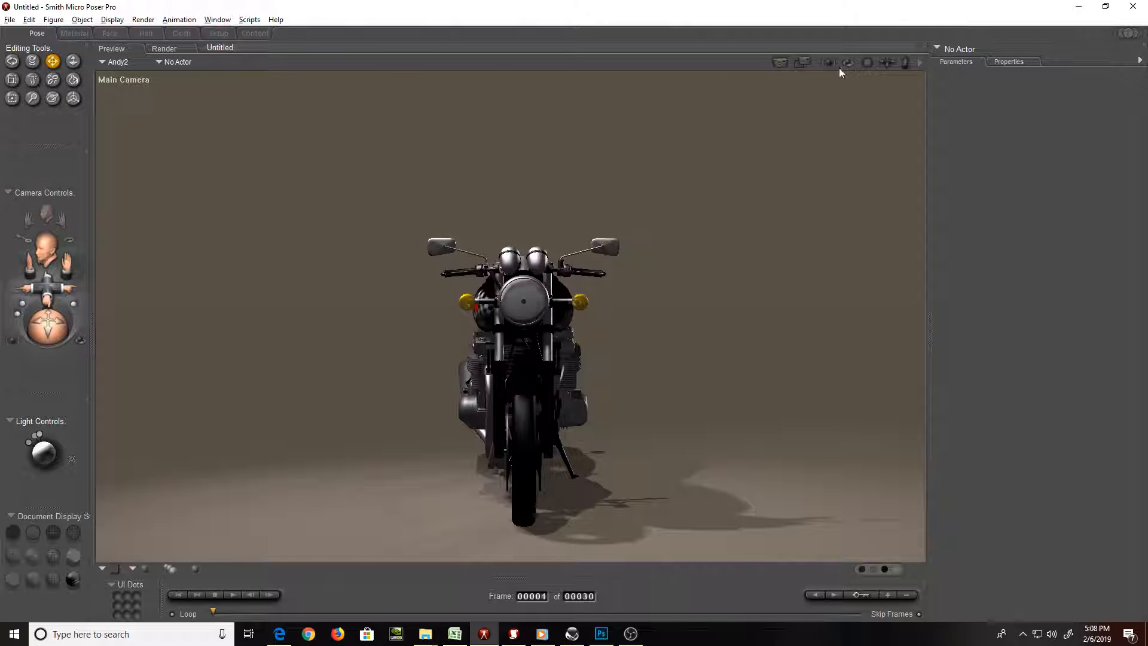
# Orbit the camera to a side view of the motorbike and adjust the scene lights to brighten it
pyautogui.moveTo(858, 62); pyautogui.dragTo(913, 63)
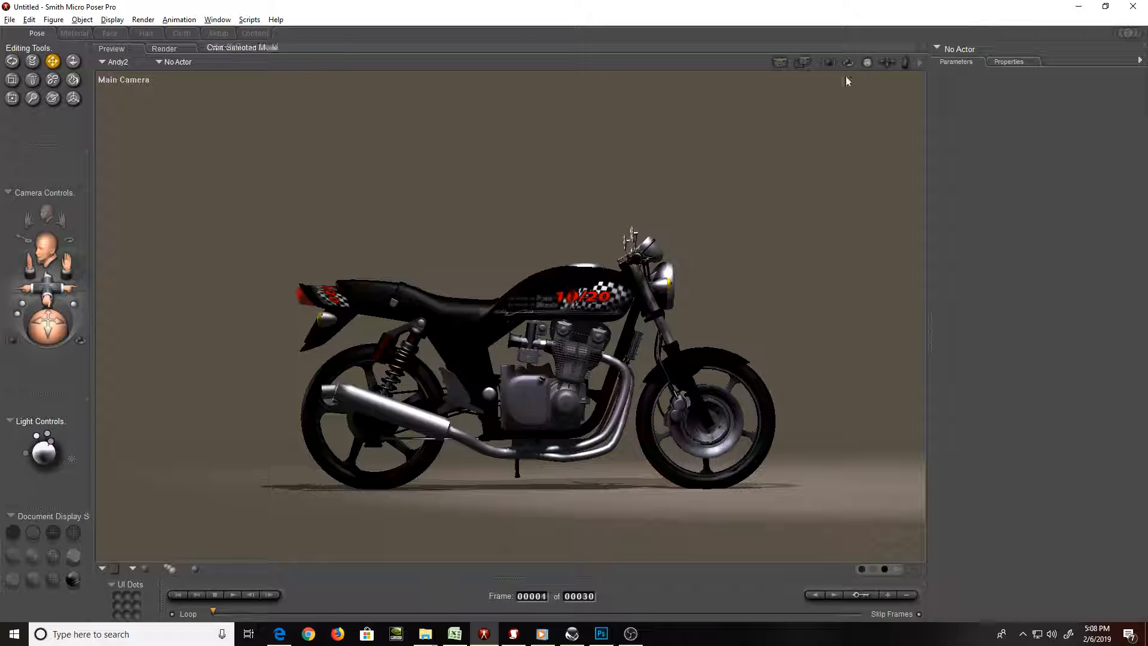
pyautogui.moveTo(39, 450); pyautogui.dragTo(44, 453)
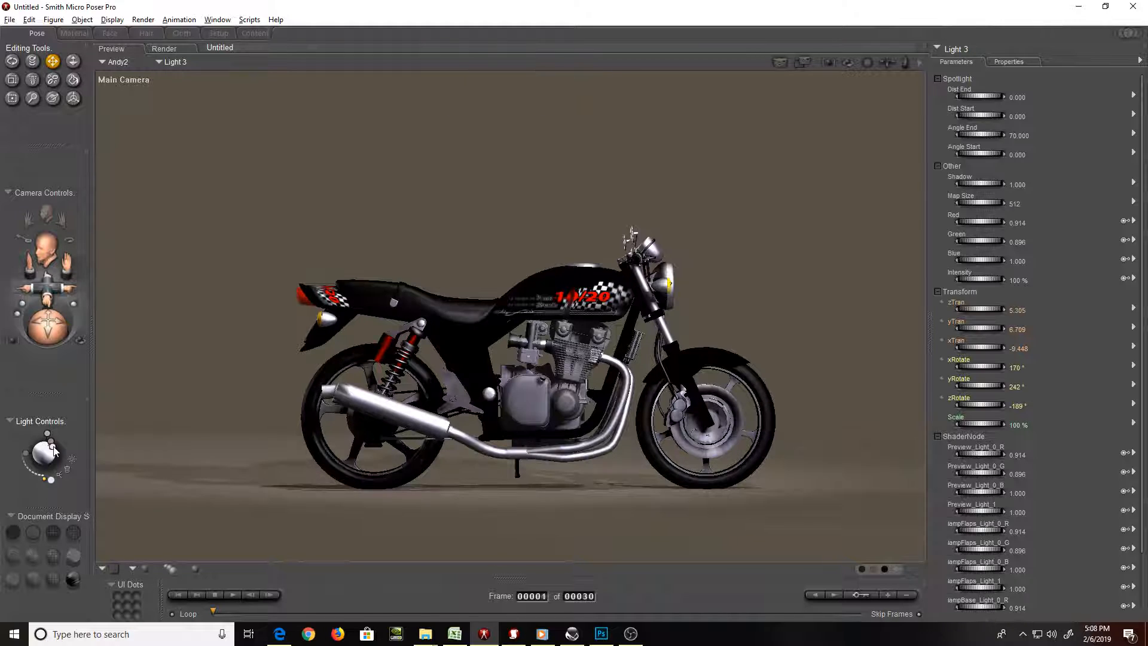
pyautogui.click(48, 437)
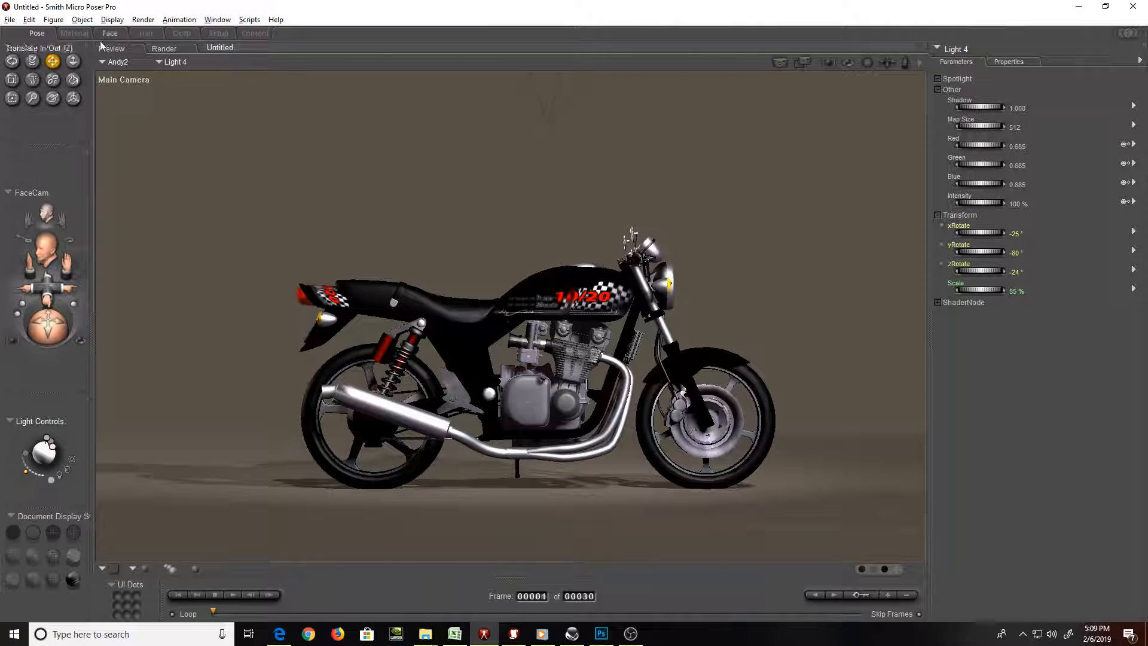
# Turn off the Ground Plane guide and render the motorbike
pyautogui.click(105, 21)
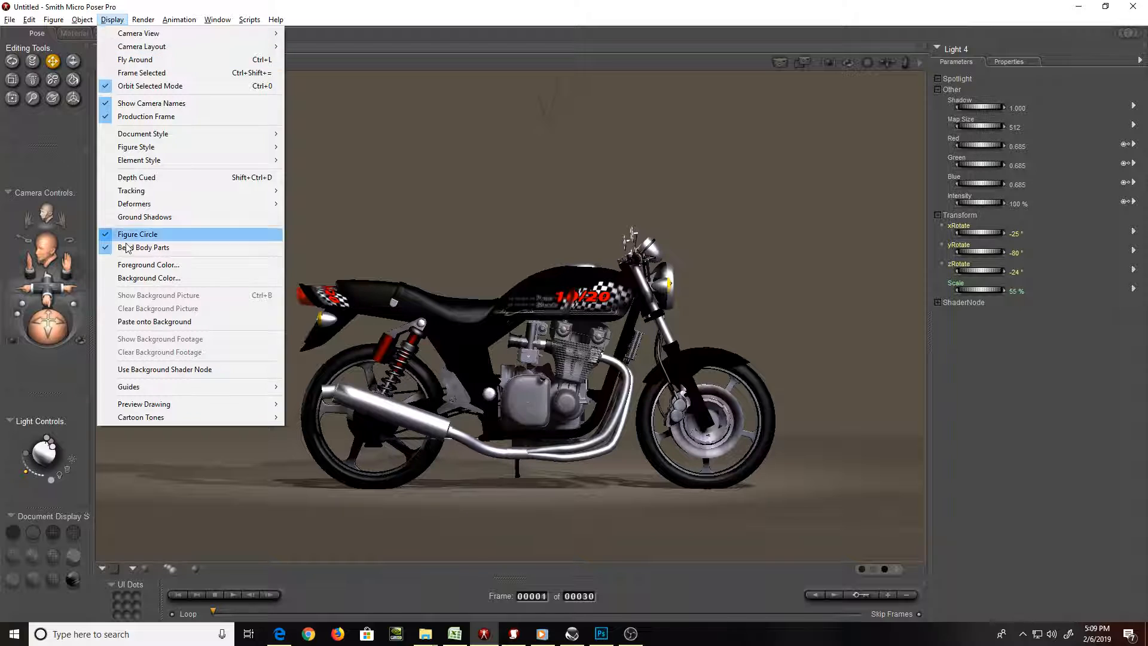
pyautogui.moveTo(266, 386)
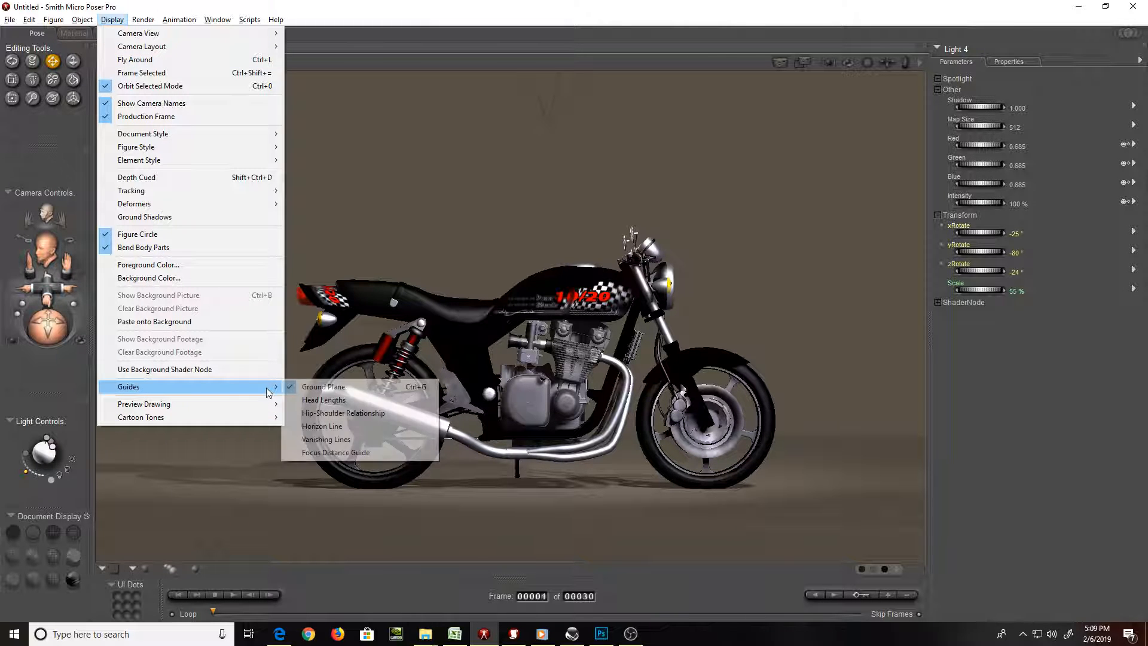
pyautogui.click(306, 385)
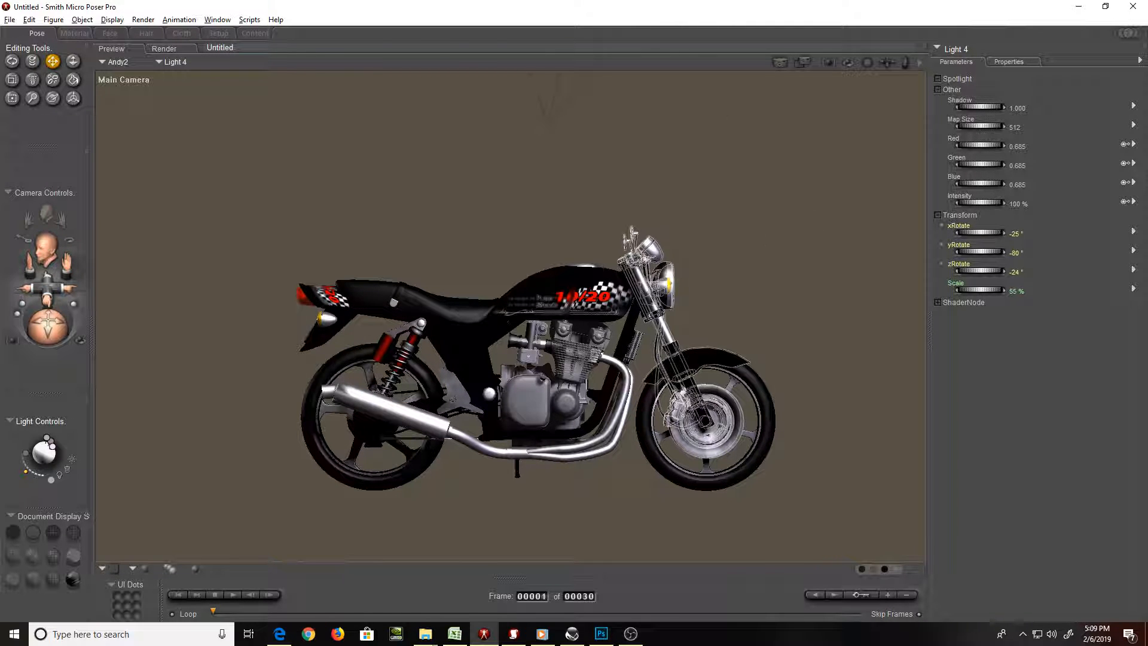
pyautogui.click(781, 64)
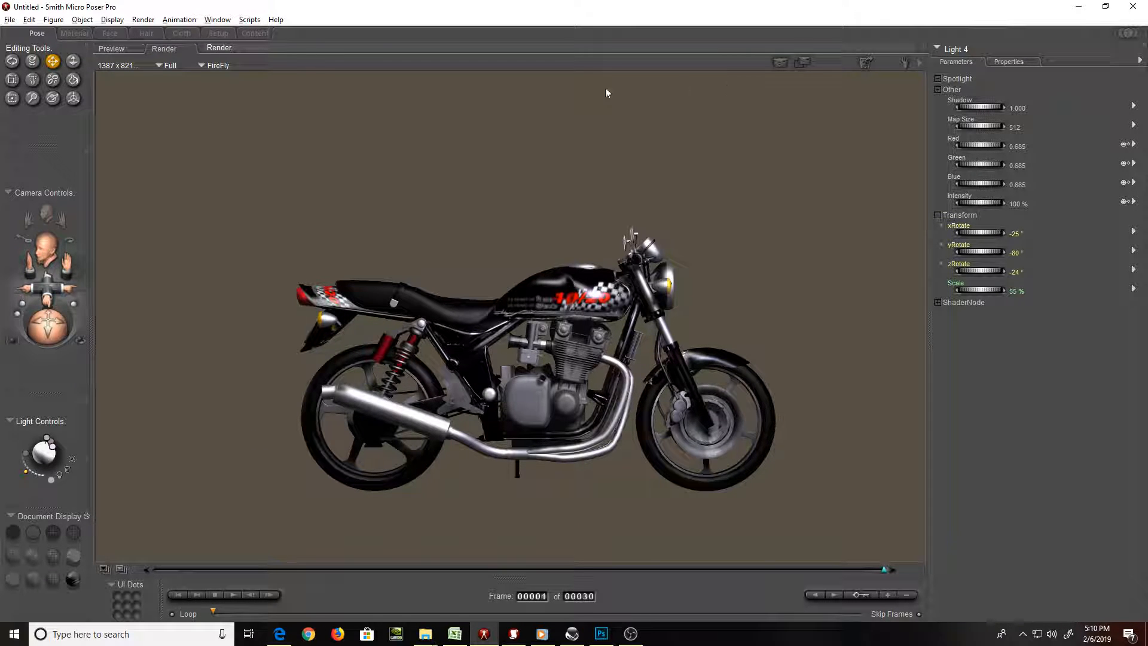
# Export the render as a PNG image named "Bike Raw" to Documents > AOS Desktop App > 4-2 Excitebike on Samsung HDD (E:)
pyautogui.click(9, 19)
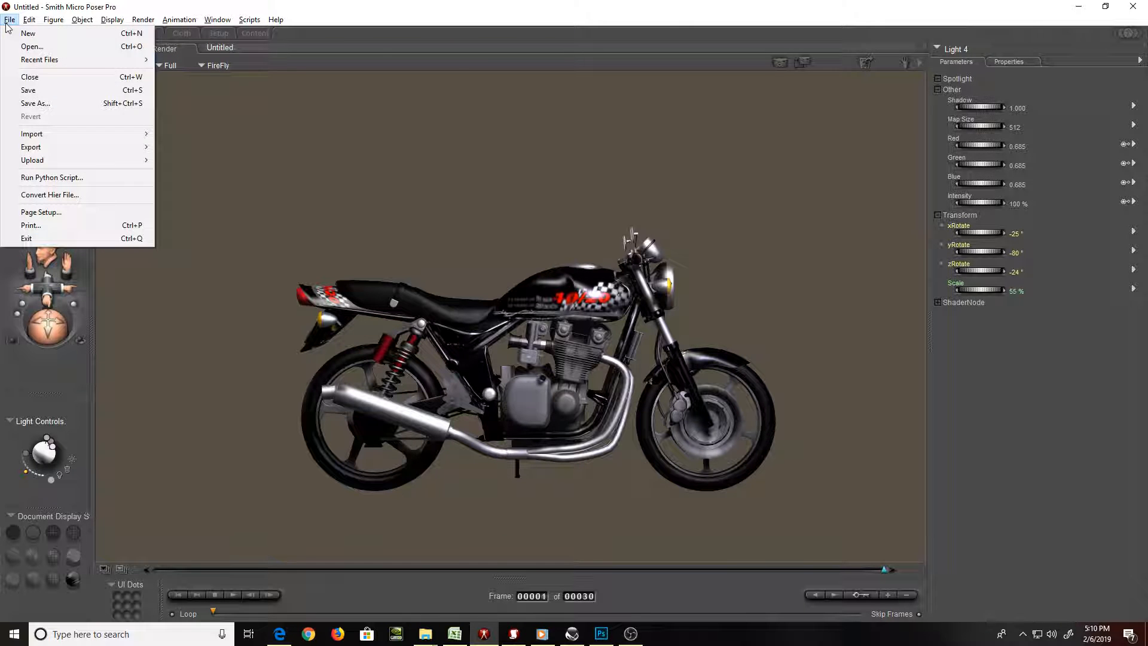
pyautogui.moveTo(78, 148)
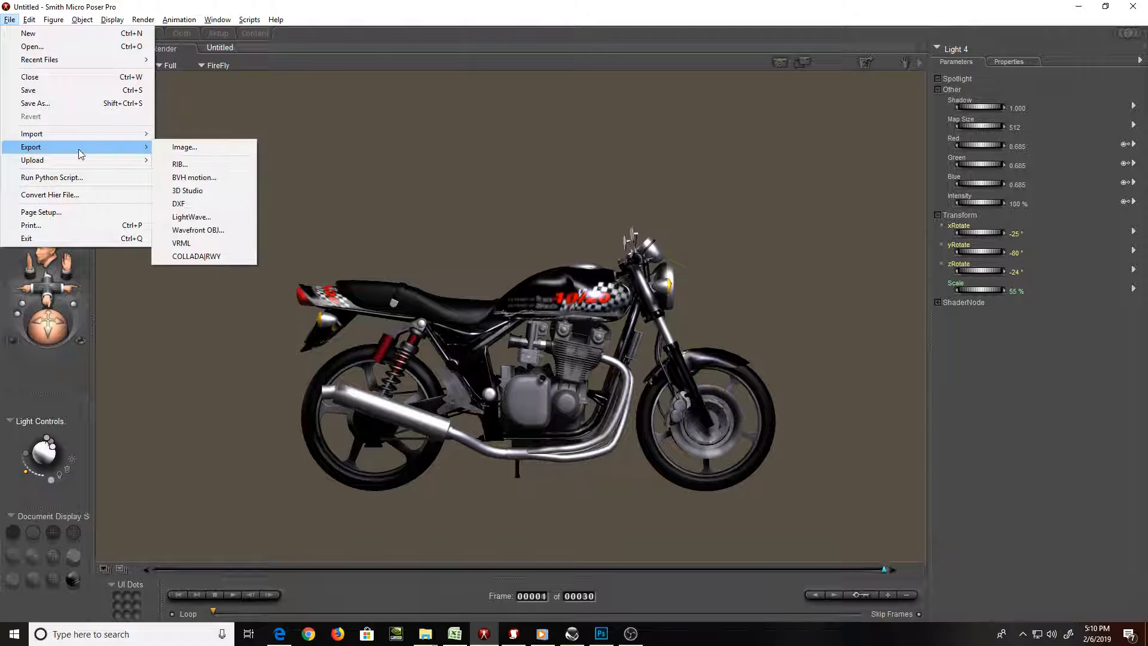
pyautogui.click(173, 148)
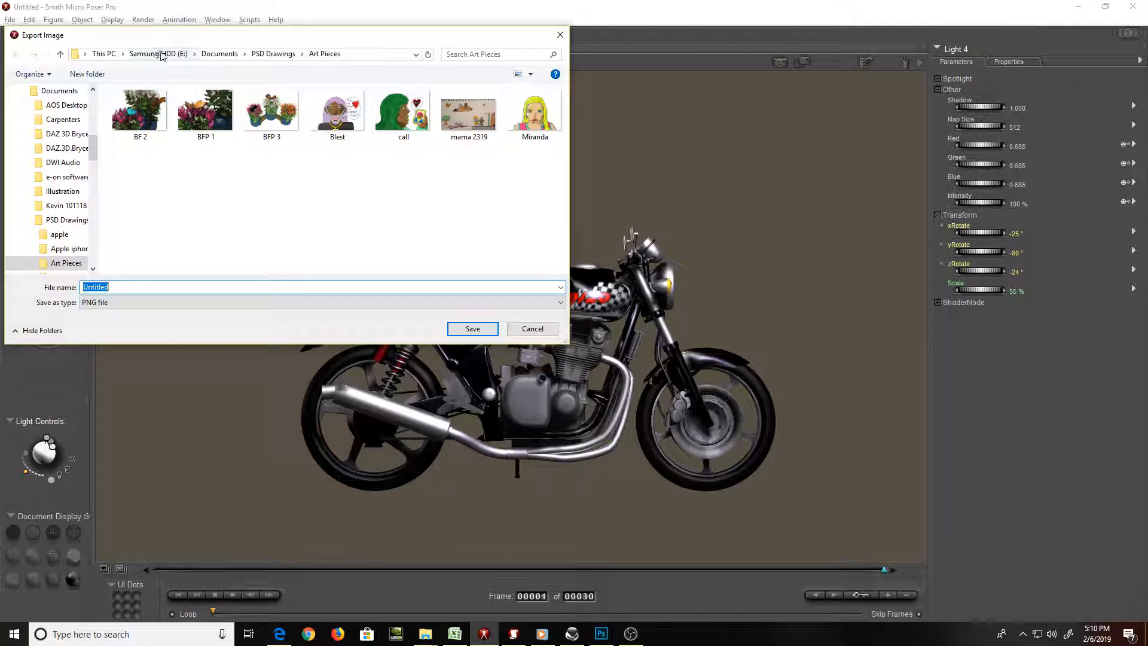
pyautogui.click(220, 54)
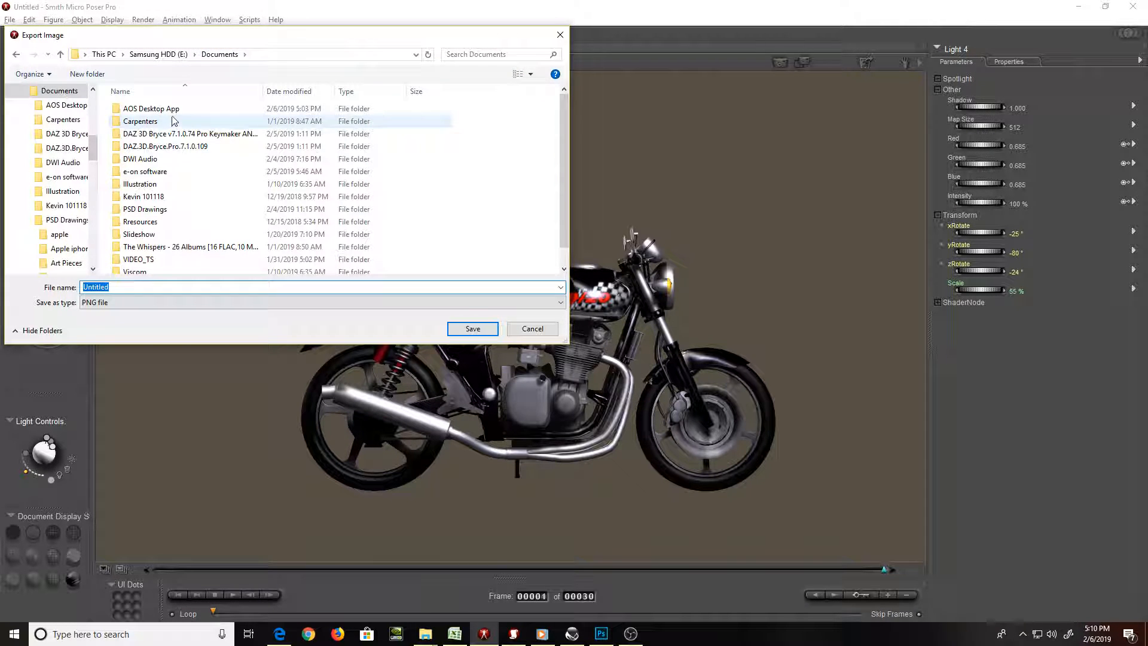
pyautogui.doubleClick(168, 108)
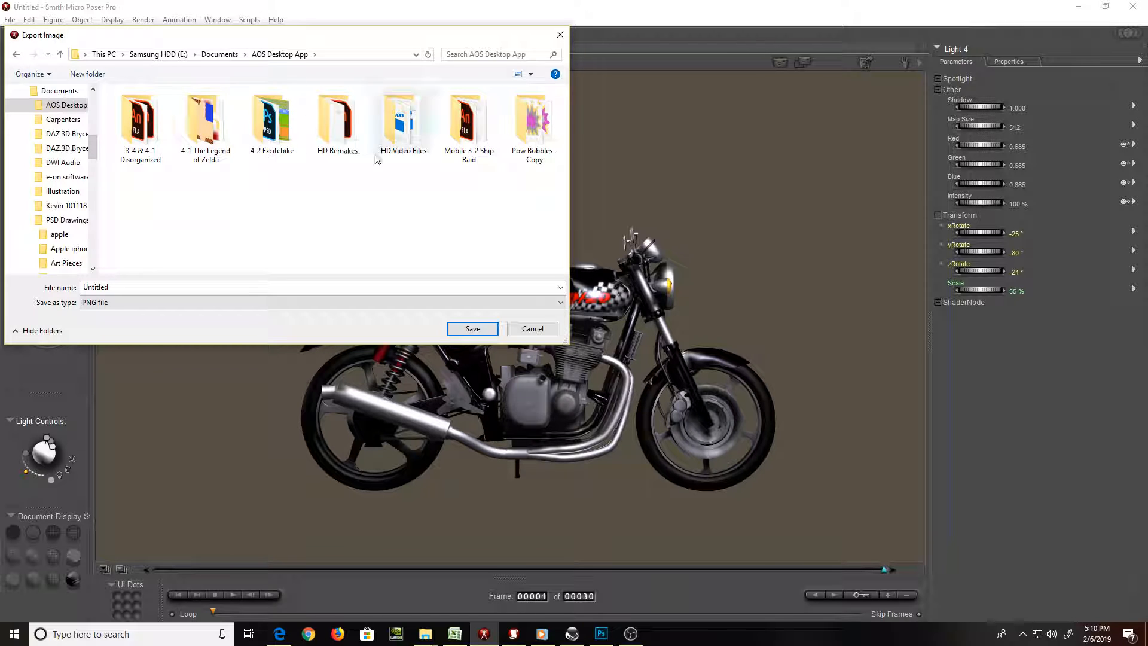
pyautogui.click(291, 149)
pyautogui.doubleClick(291, 148)
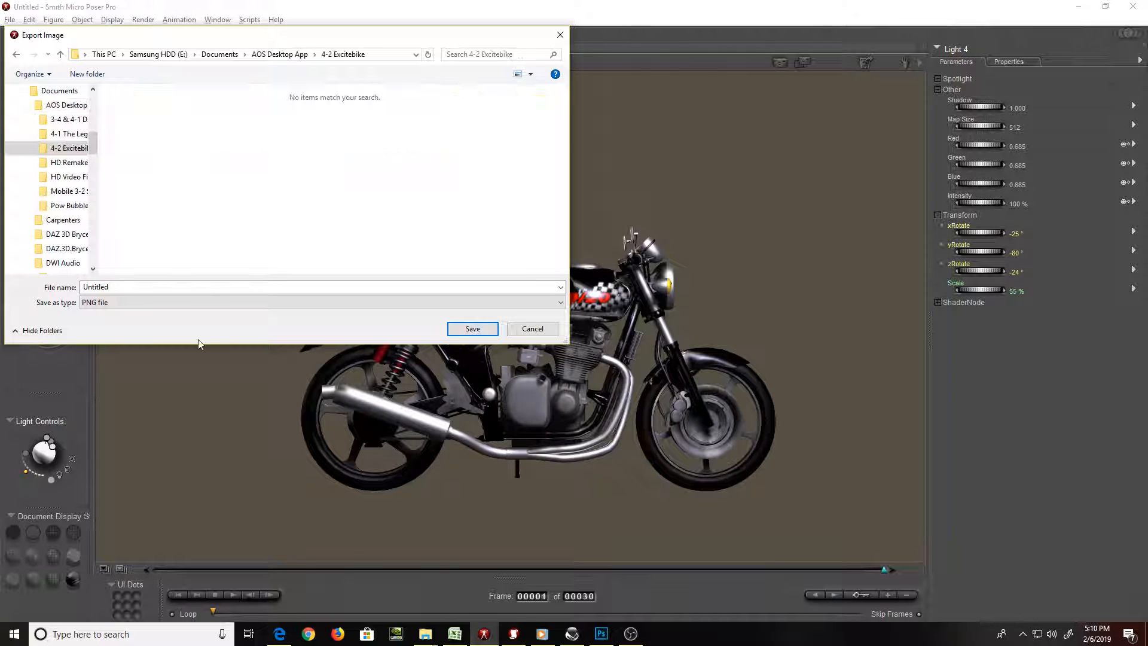
pyautogui.click(154, 292)
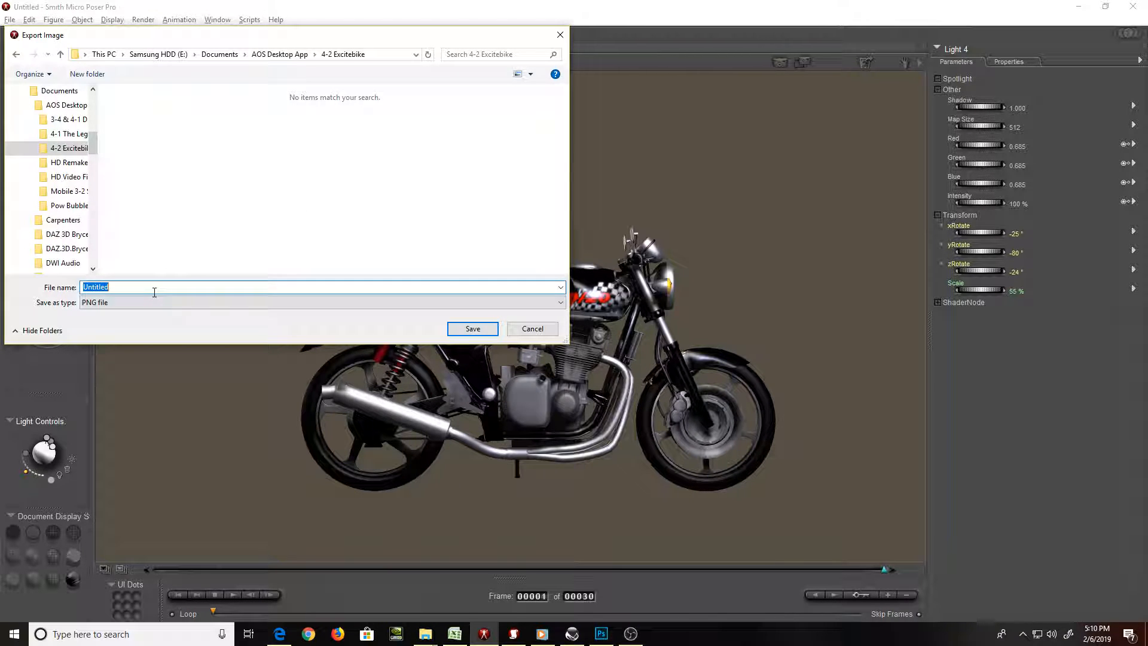
pyautogui.write('Bike Raw')
pyautogui.press('Return')
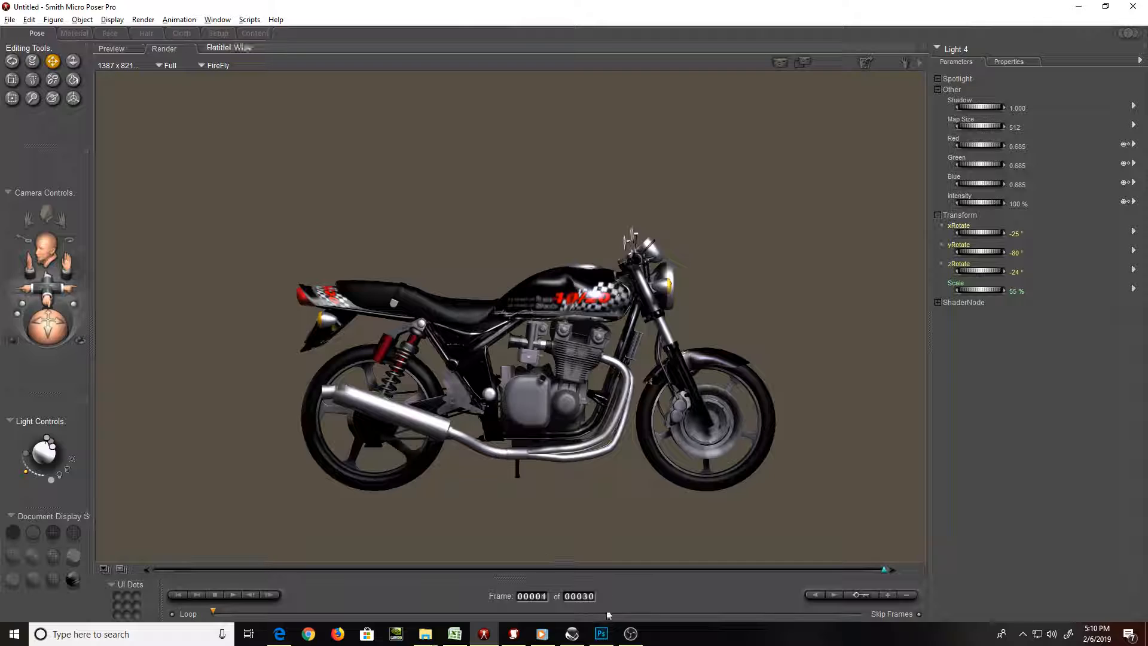
# Switch to Photoshop, and from there to the File Explorer window showing the Vechicles folder
pyautogui.click(601, 634)
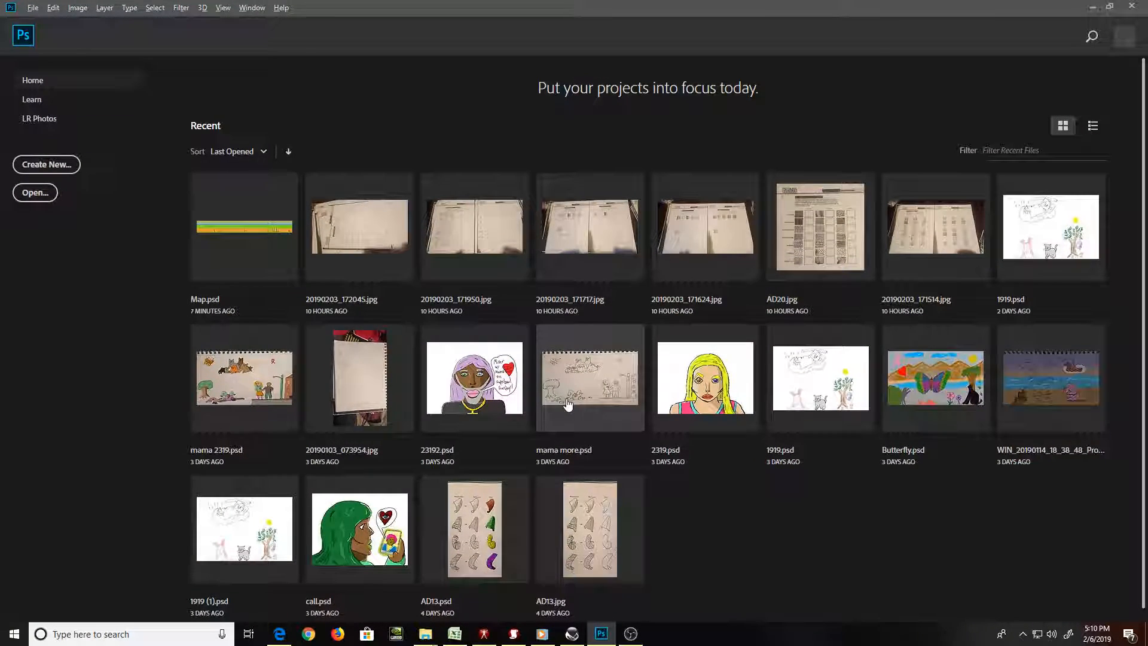
pyautogui.hotkey('alt', 'Tab')
pyautogui.hotkey('alt', 'Tab')
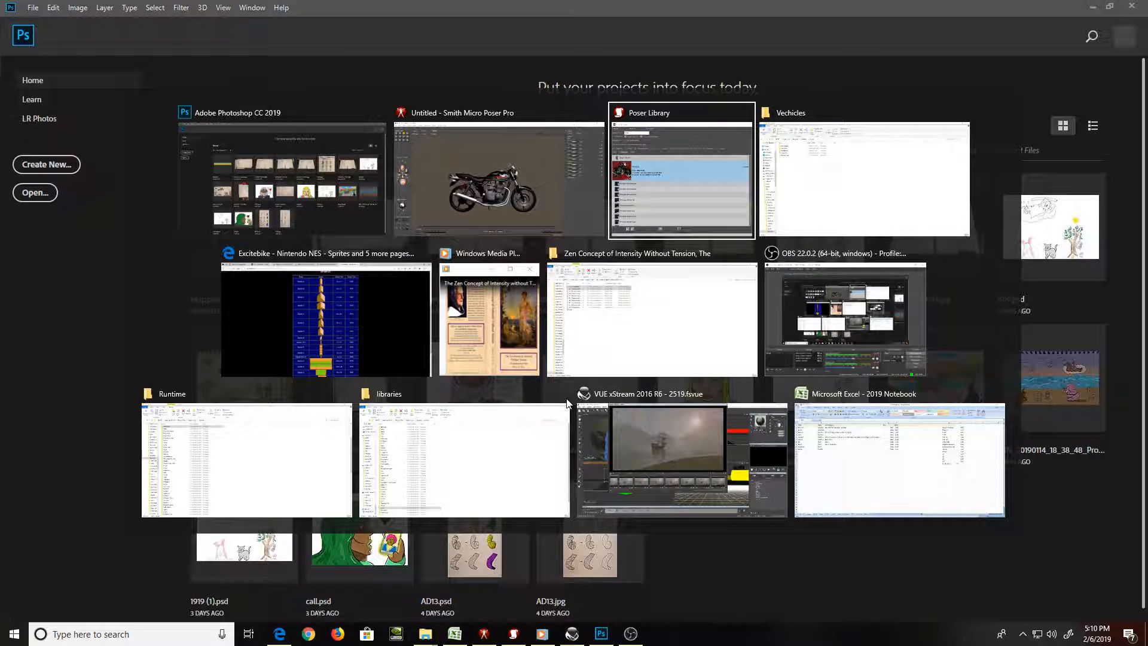
pyautogui.hotkey('alt', 'Tab')
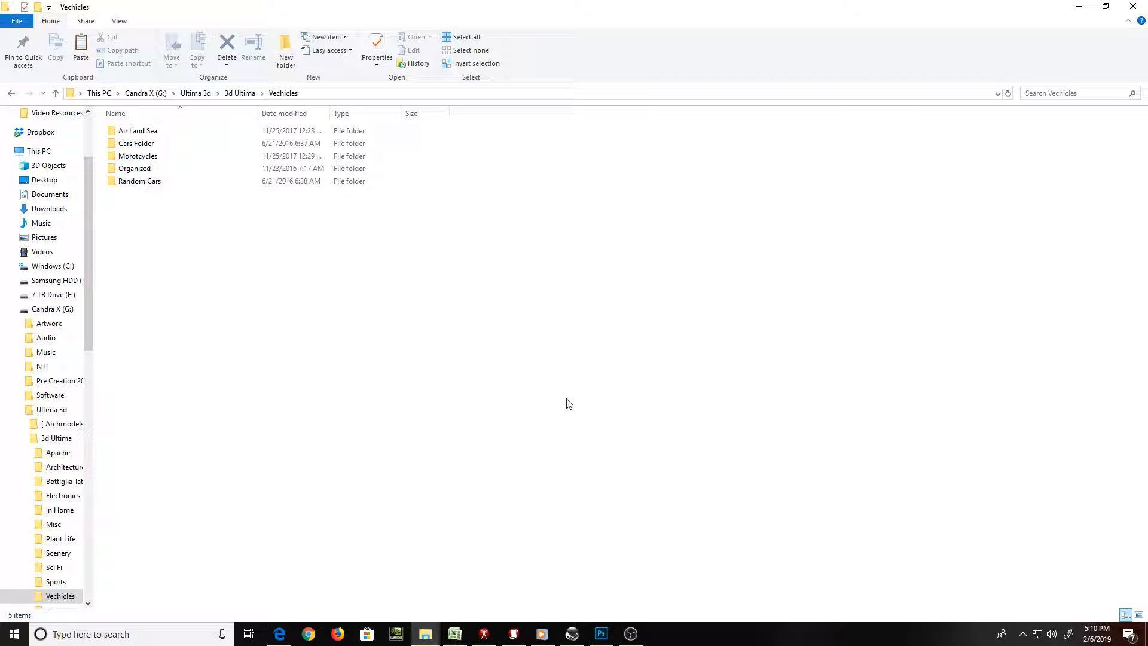
# Open a new File Explorer window and browse Samsung HDD (E:) to Documents > AOS Desktop App > 4-2 Excitebike
pyautogui.press('super+e')
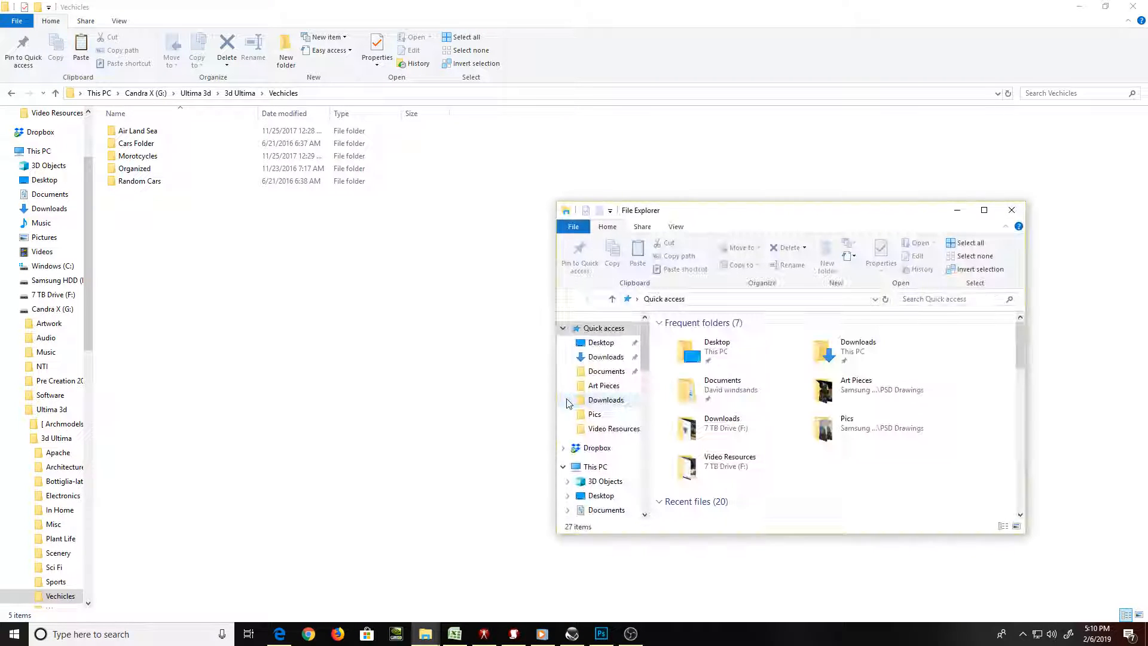
pyautogui.moveTo(640, 364); pyautogui.dragTo(645, 429)
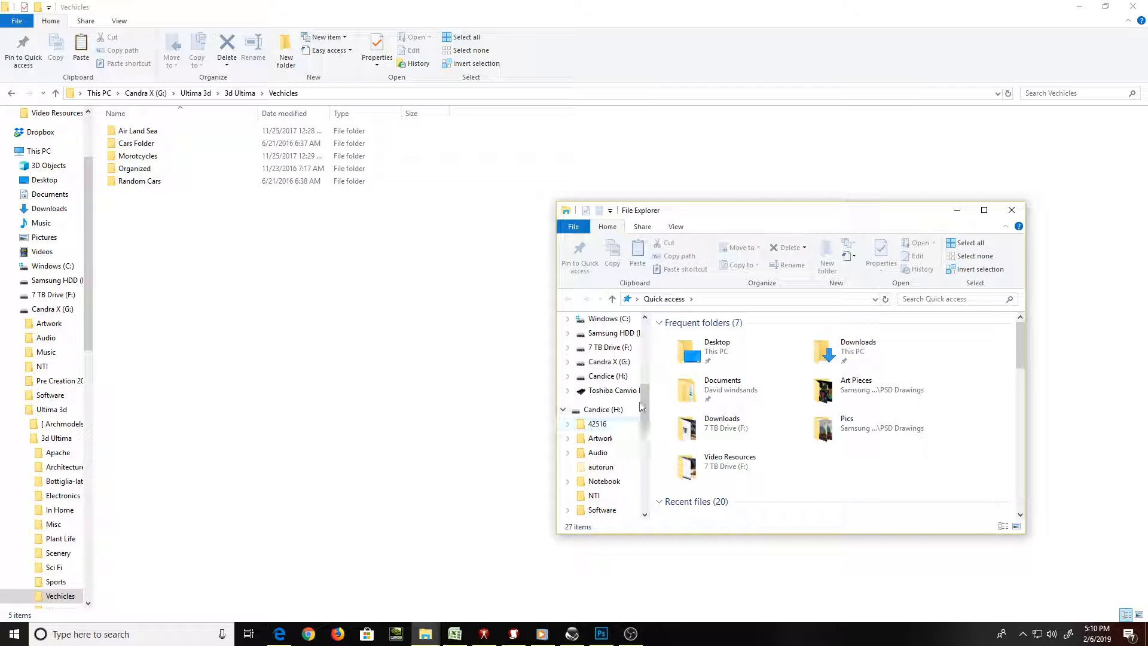
pyautogui.click(610, 332)
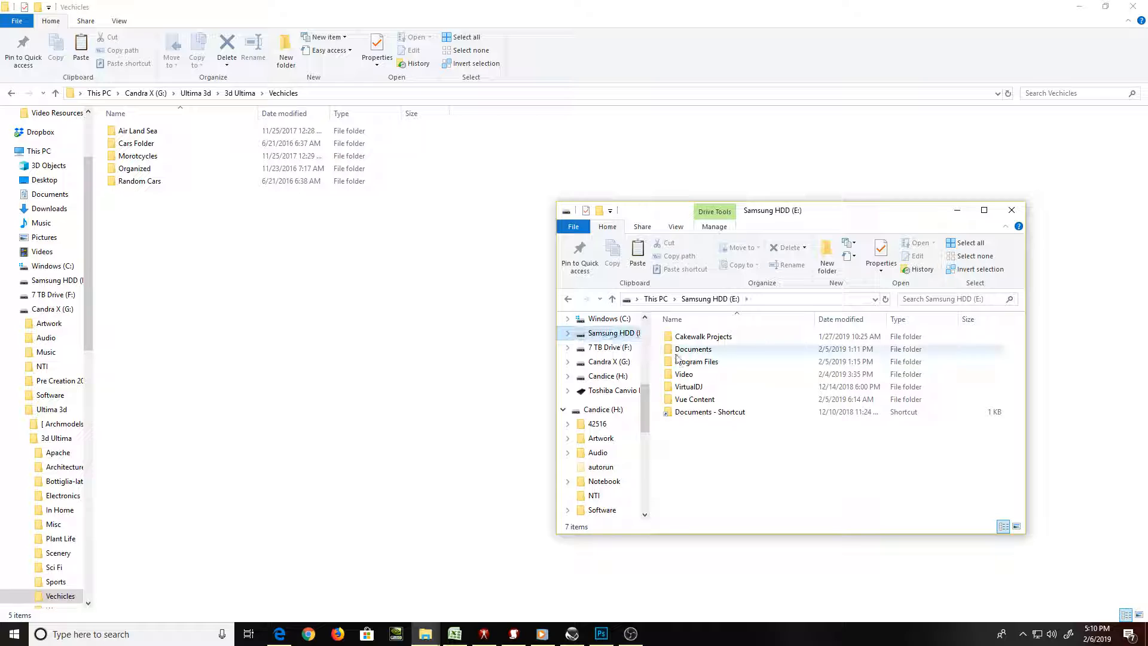
pyautogui.doubleClick(731, 350)
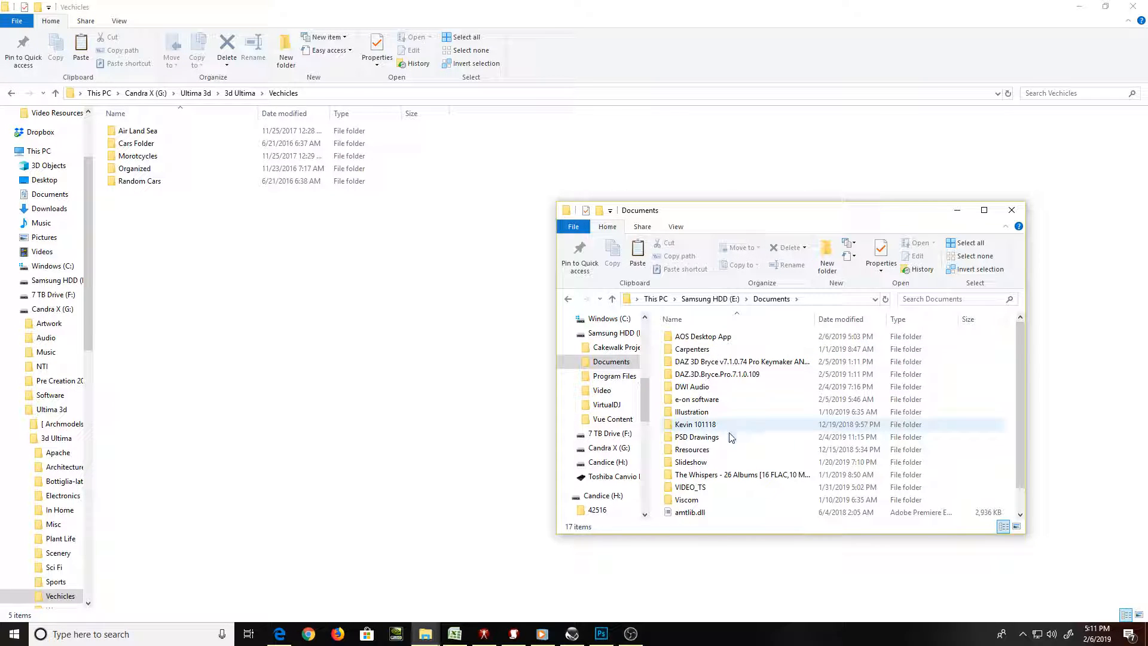
pyautogui.doubleClick(735, 339)
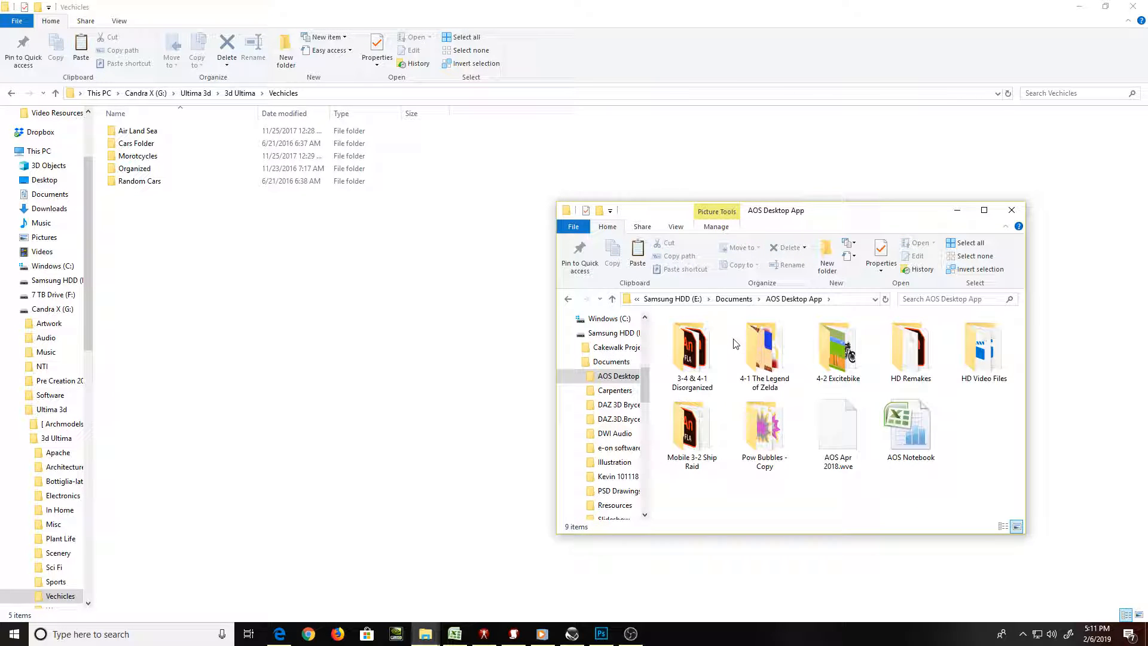
pyautogui.doubleClick(825, 351)
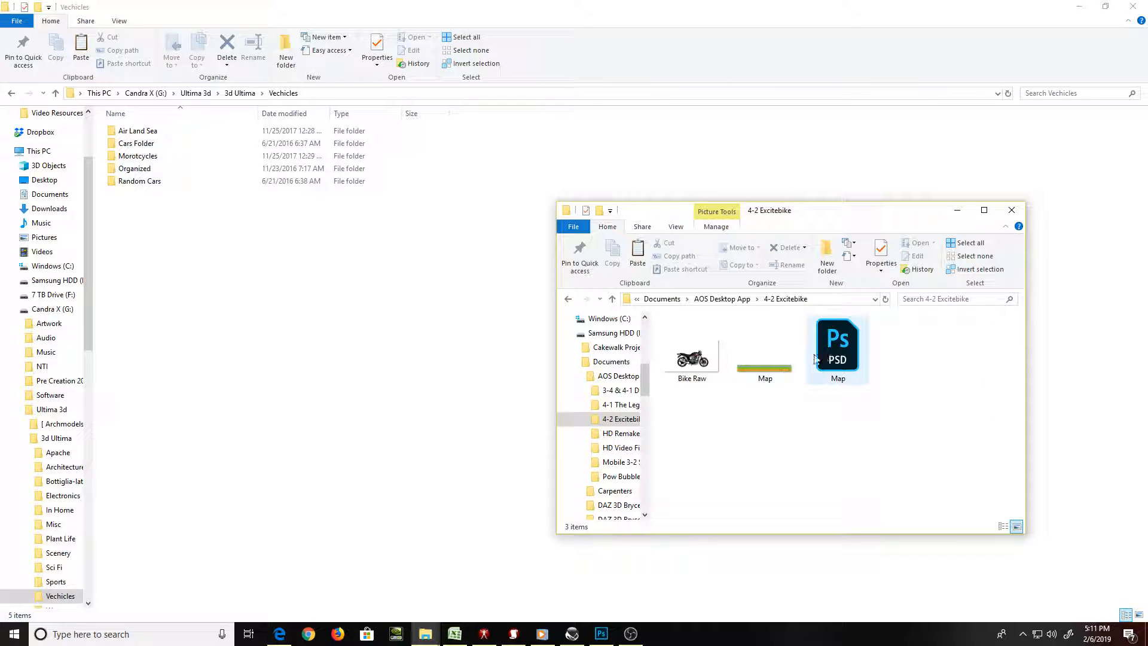
# Open the Bike Raw image from the 4-2 Excitebike folder in Photoshop
pyautogui.doubleClick(814, 358)
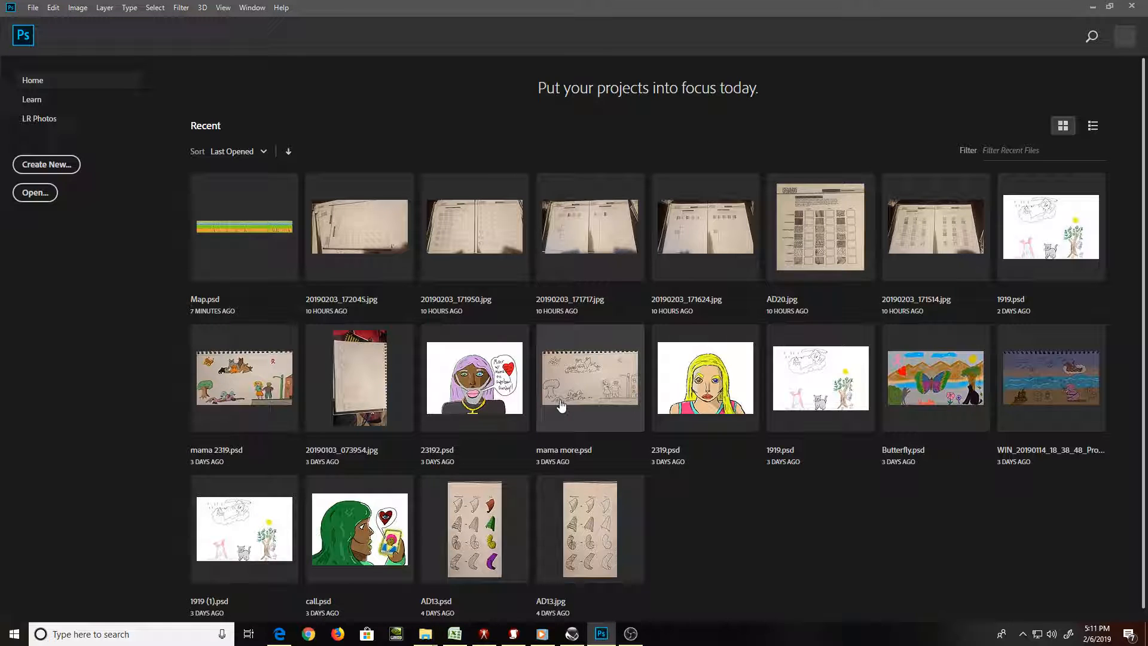
pyautogui.hotkey('alt', 'Tab')
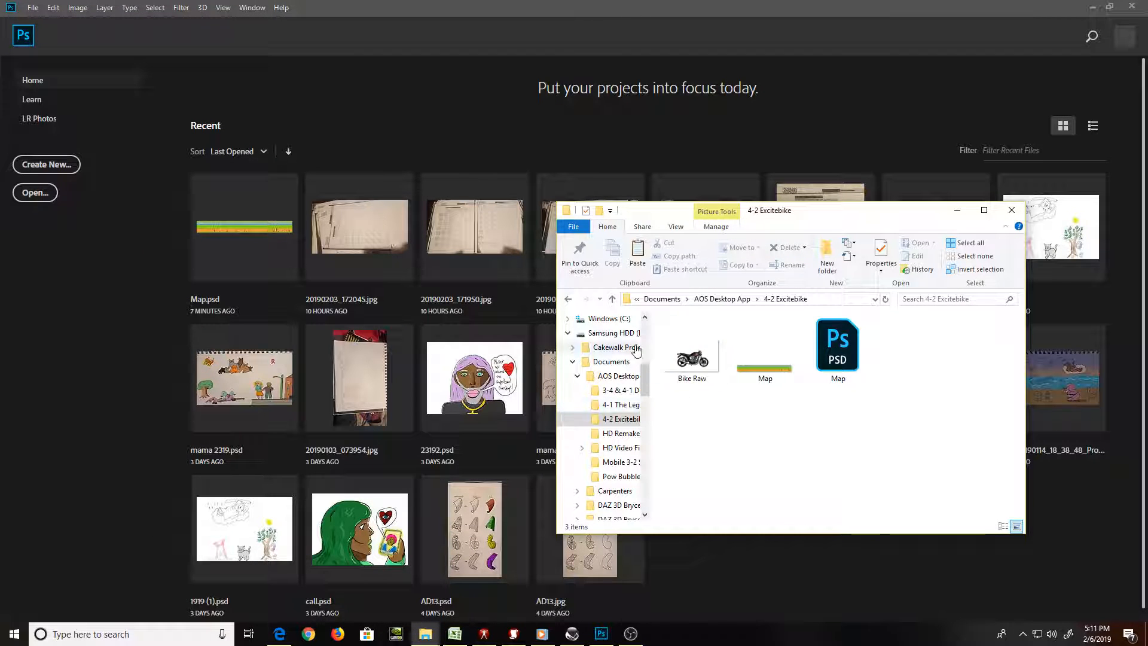
pyautogui.moveTo(692, 358); pyautogui.dragTo(809, 113)
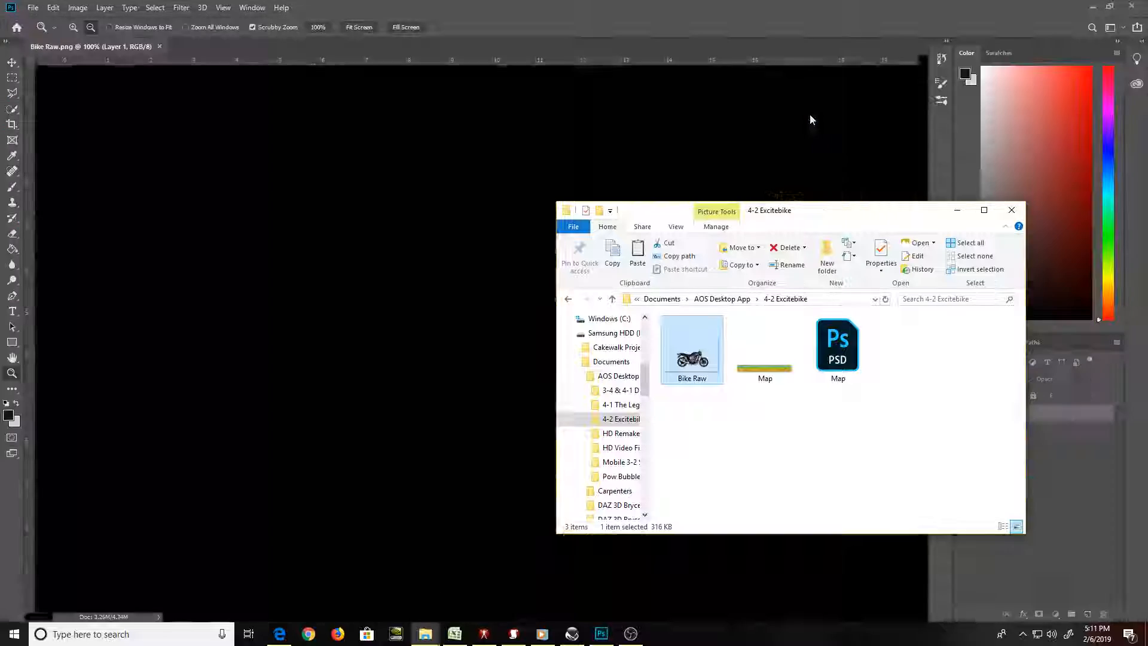
# Return to the Bike Raw image and set the Paint Bucket's foreground colour to blue 2798cc
pyautogui.click(804, 100)
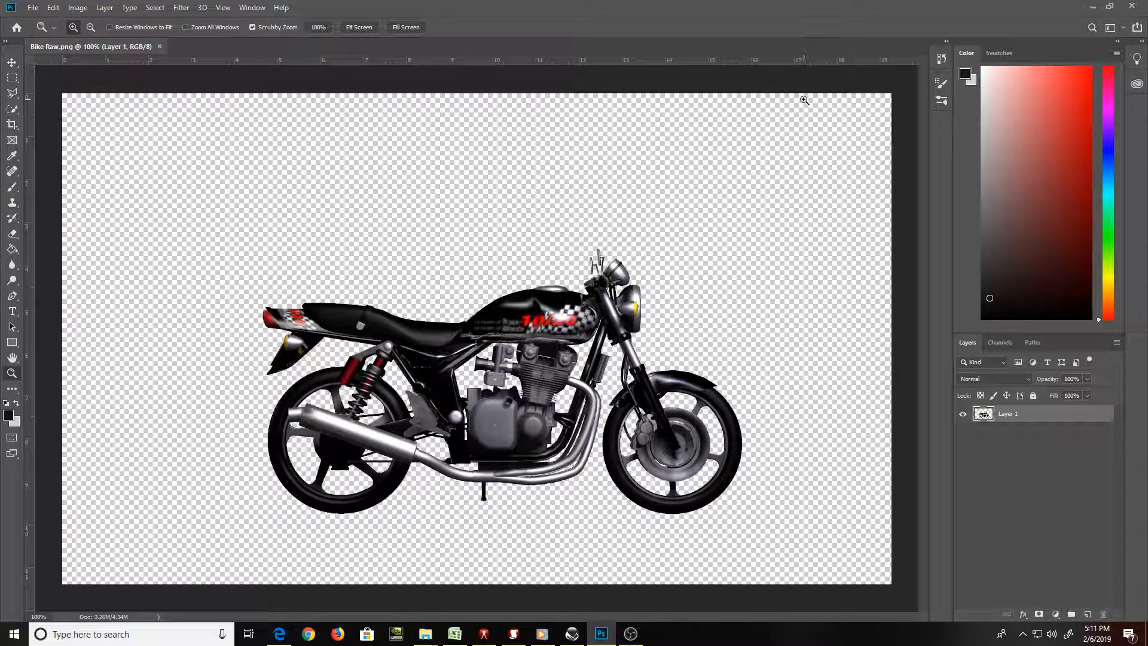
pyautogui.press('g')
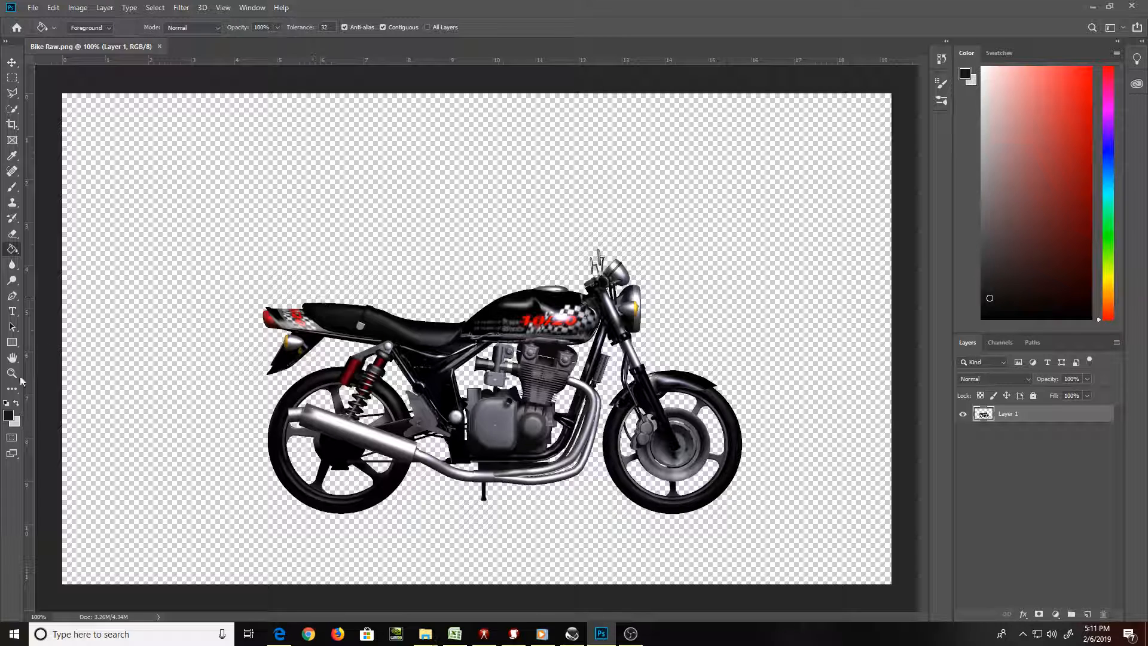
pyautogui.click(9, 415)
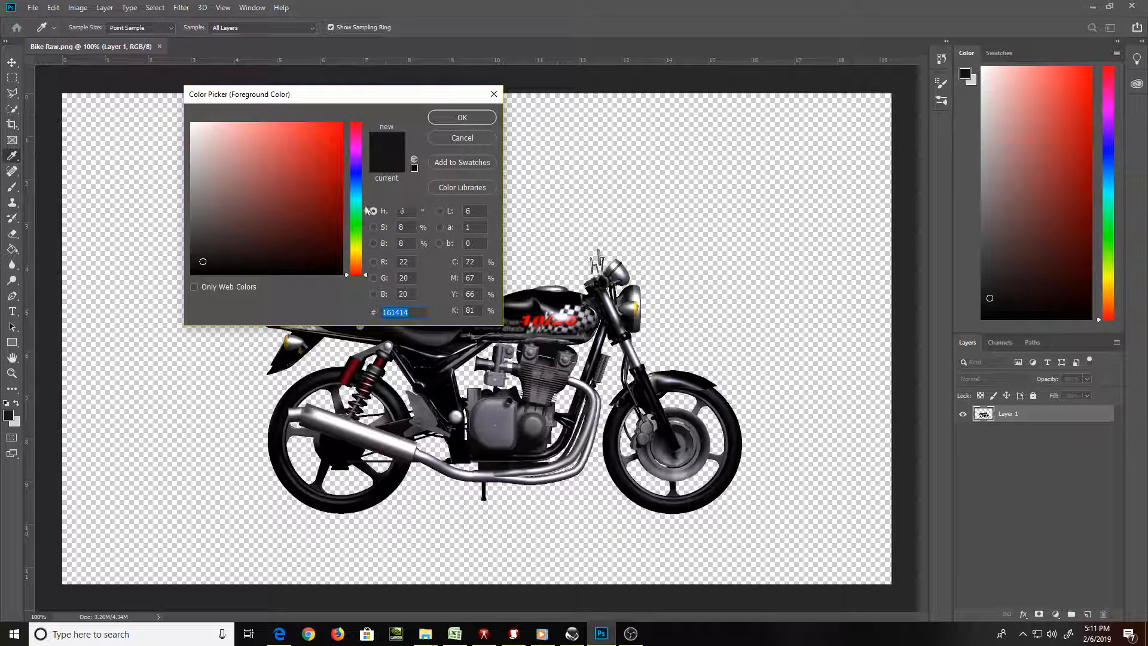
pyautogui.click(355, 190)
pyautogui.click(313, 152)
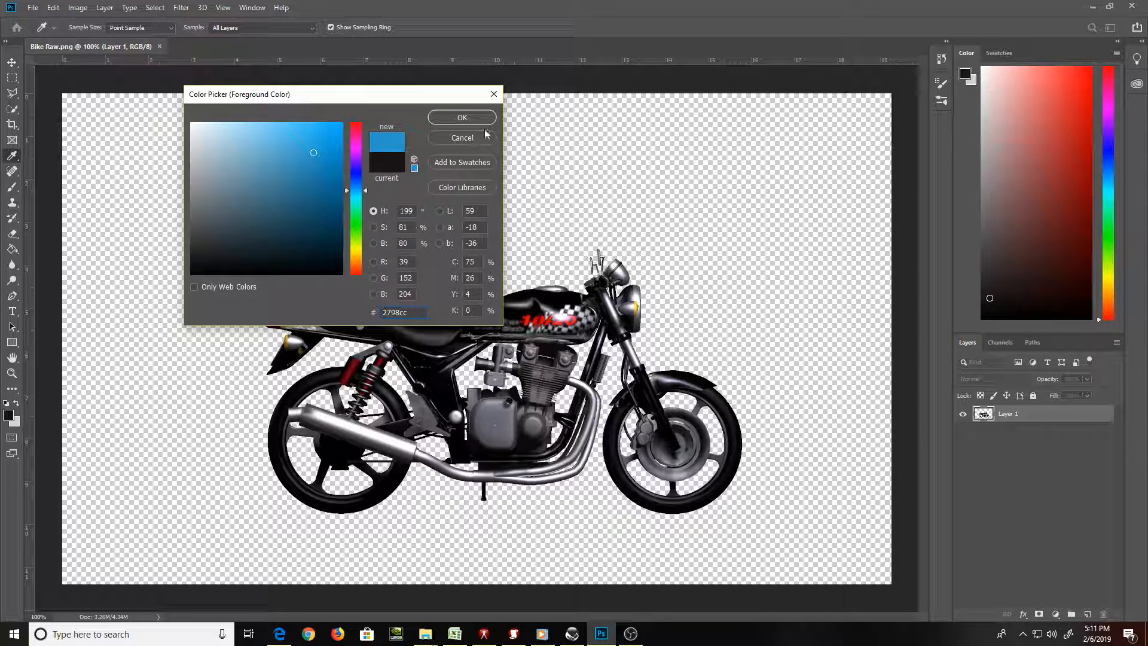
pyautogui.click(462, 118)
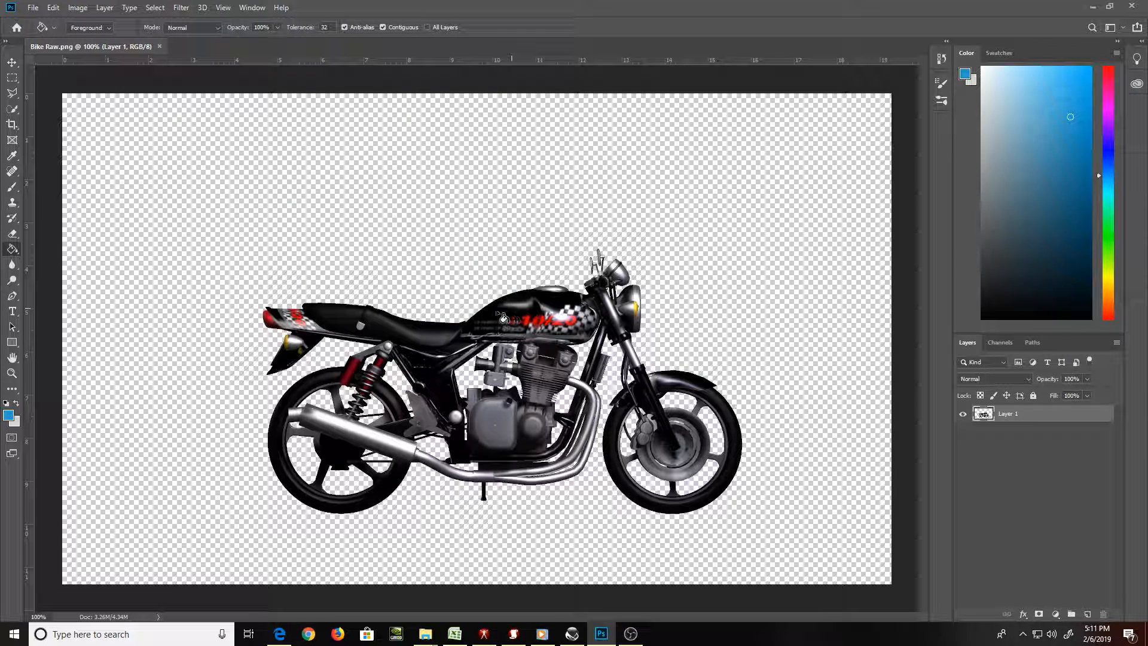
# Try filling the black area of the fuel tank directly with blue, and undo the fill
pyautogui.click(489, 310)
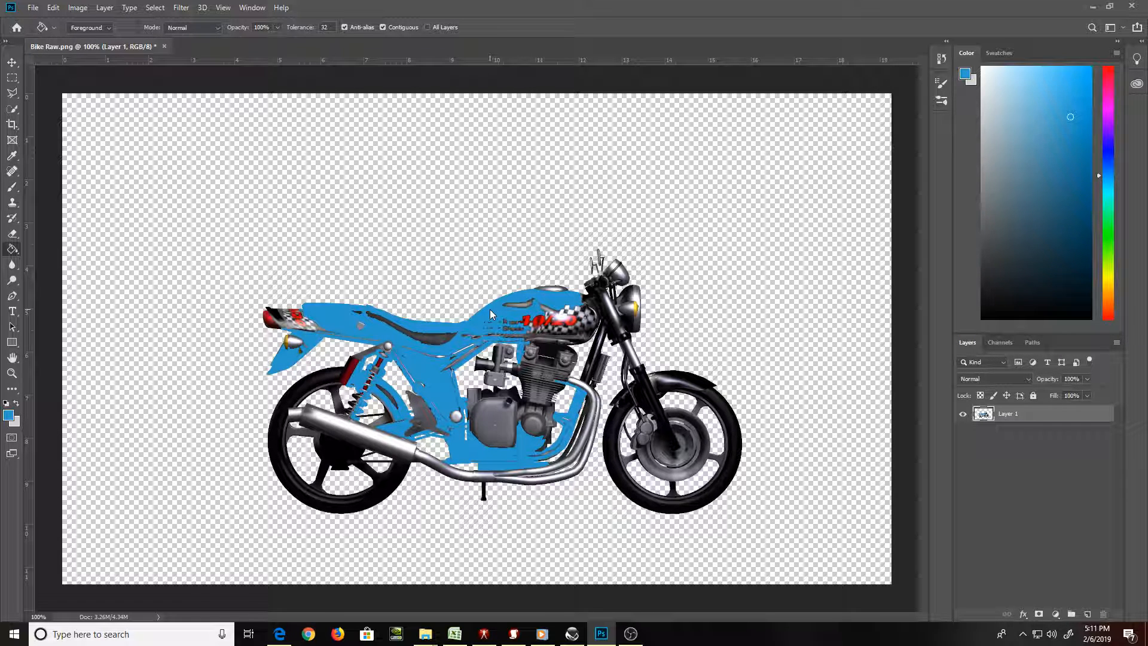
pyautogui.hotkey('ctrl', 'z')
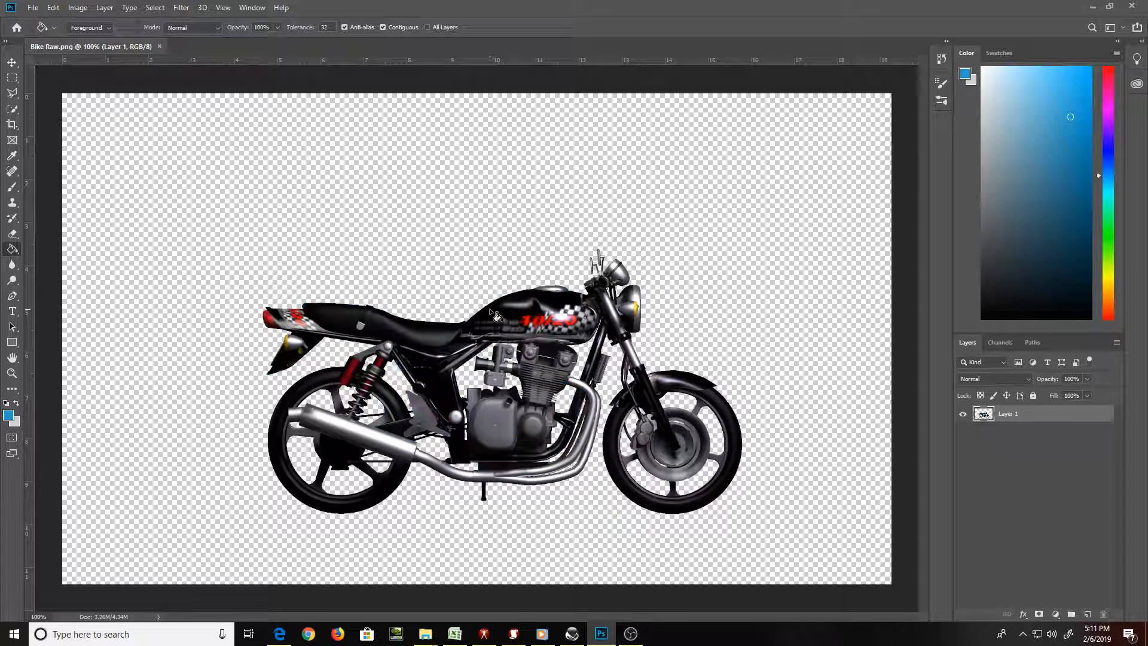
# Add a new layer above Layer 1 and fill it with blue inside a selection of the bike's outline
pyautogui.click(1087, 614)
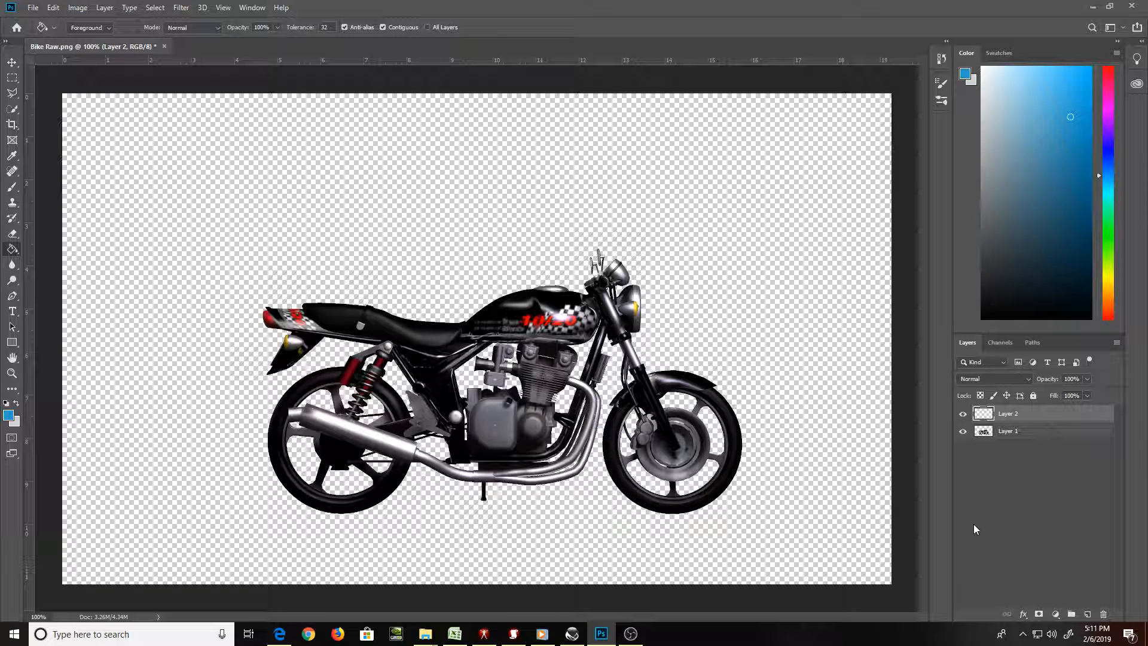
pyautogui.keyDown('ctrl'); pyautogui.click(985, 413); pyautogui.keyUp('ctrl')
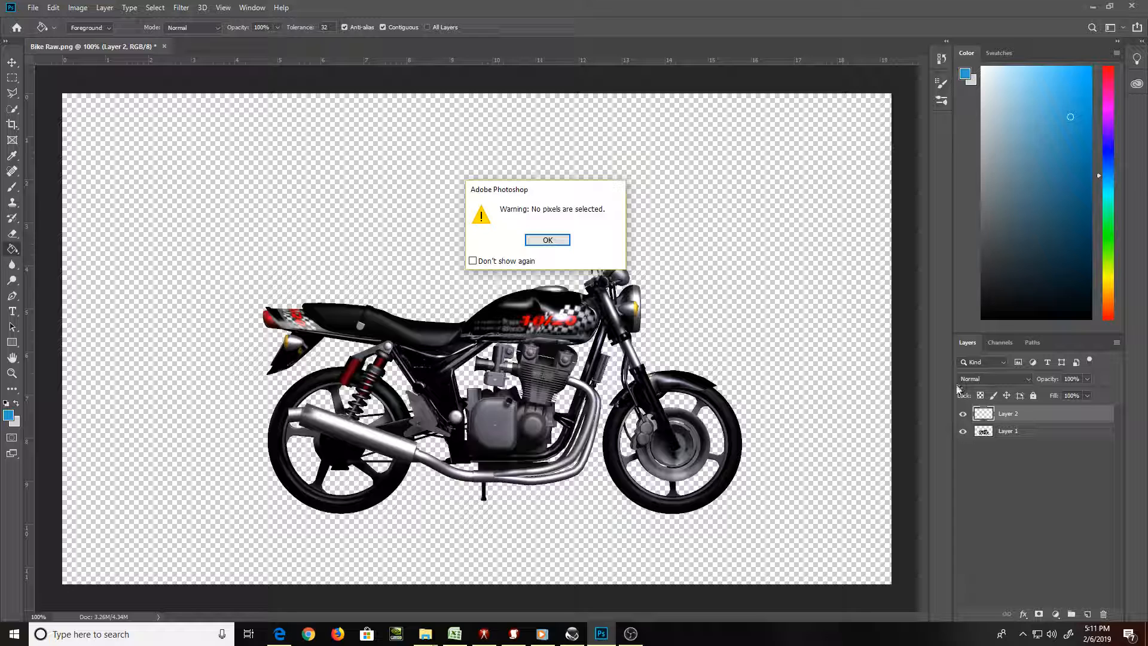
pyautogui.press('Return')
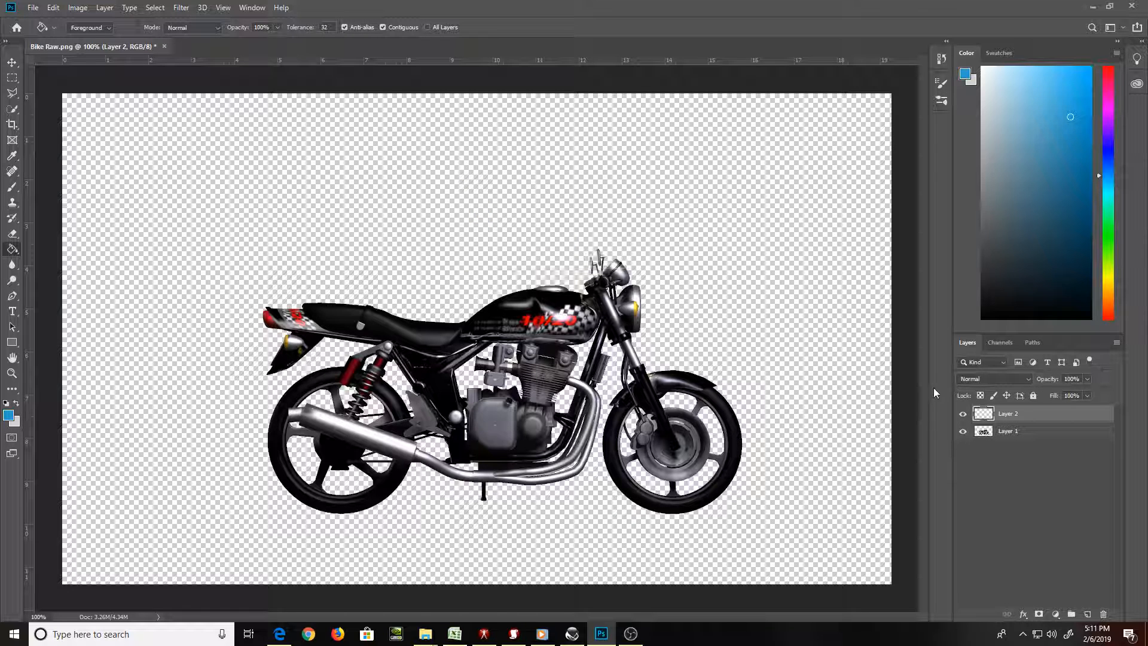
pyautogui.keyDown('shift'); pyautogui.click(985, 430); pyautogui.keyUp('shift')
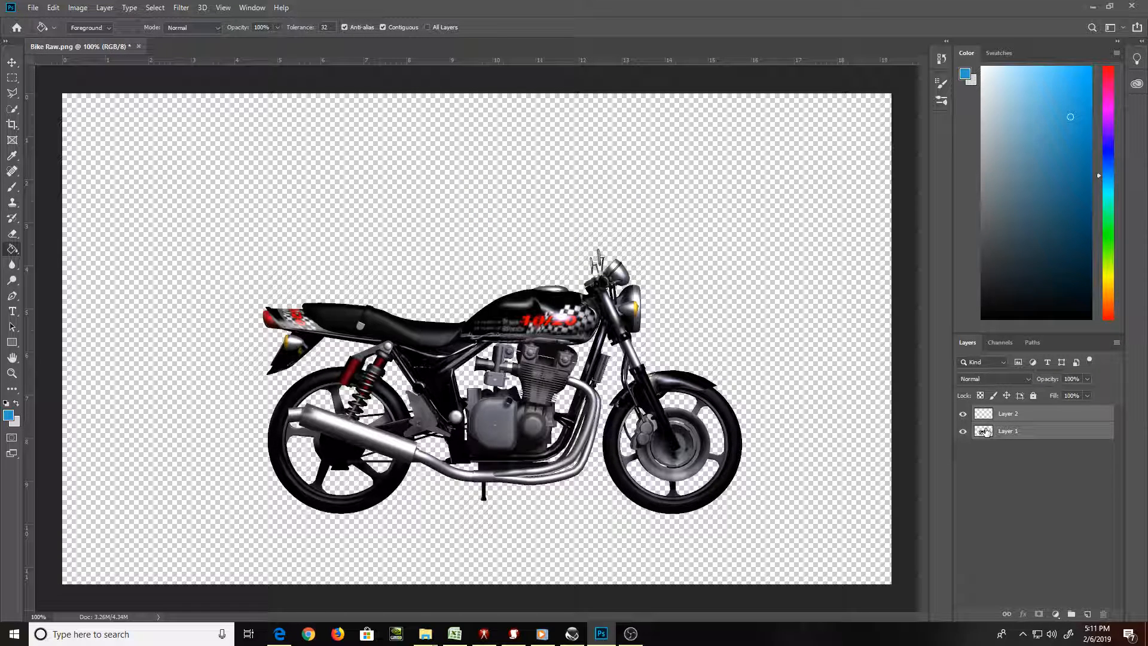
pyautogui.click(1008, 430)
pyautogui.keyDown('ctrl'); pyautogui.click(983, 431); pyautogui.keyUp('ctrl')
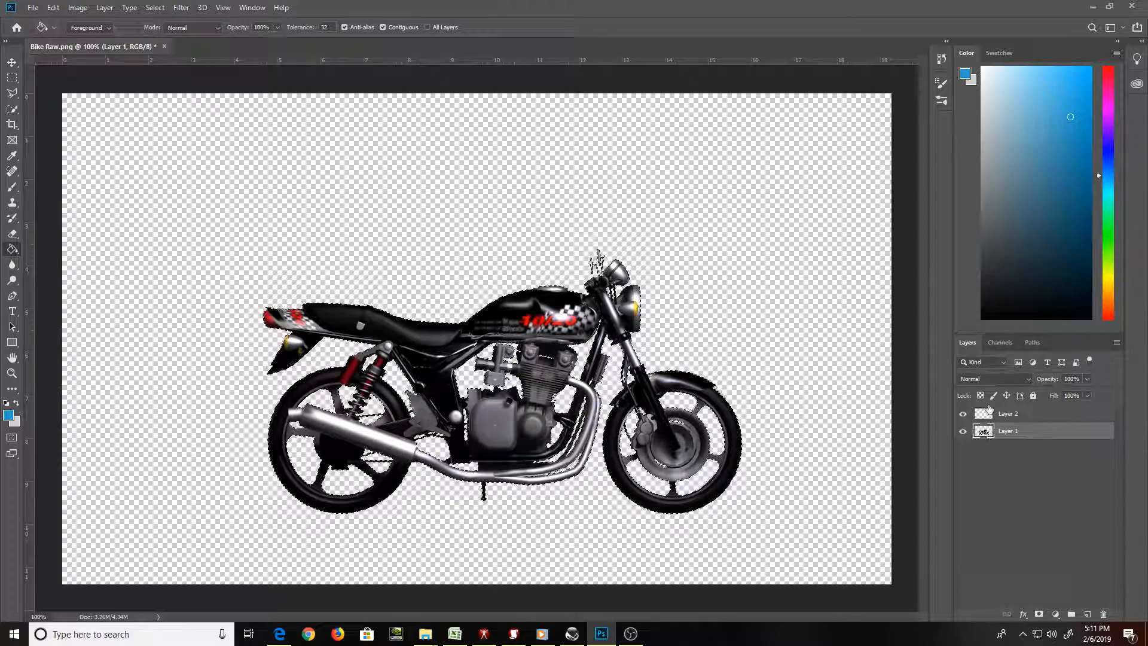
pyautogui.click(989, 412)
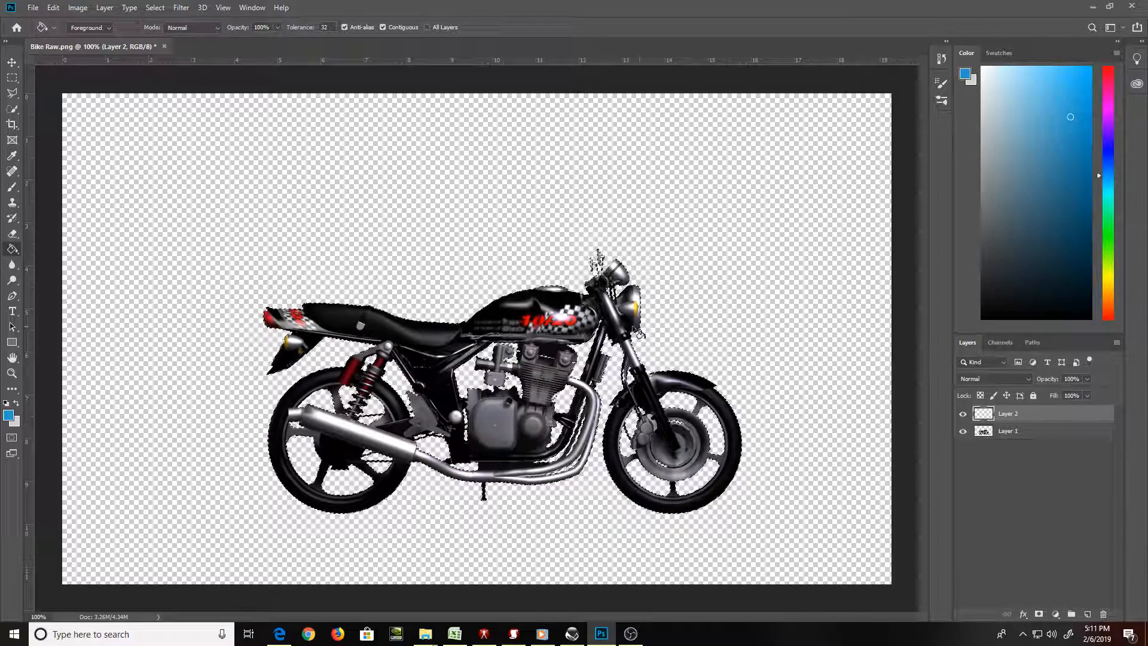
pyautogui.click(560, 335)
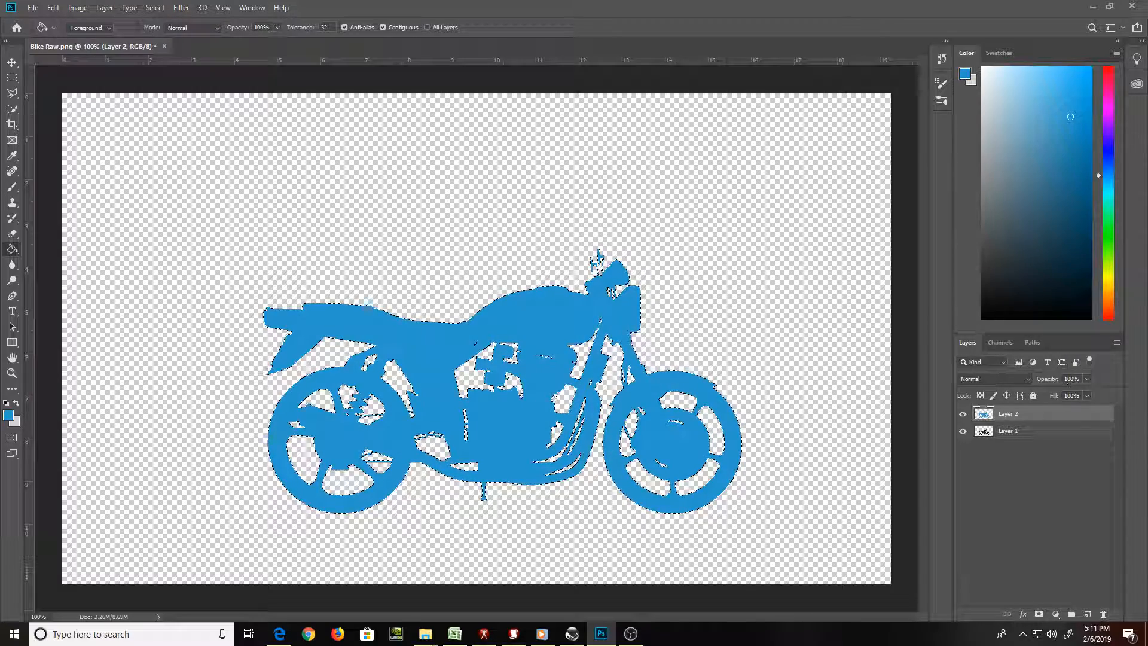
# Set the blend mode of the blue-filled Layer 2 to Saturation
pyautogui.click(1087, 395)
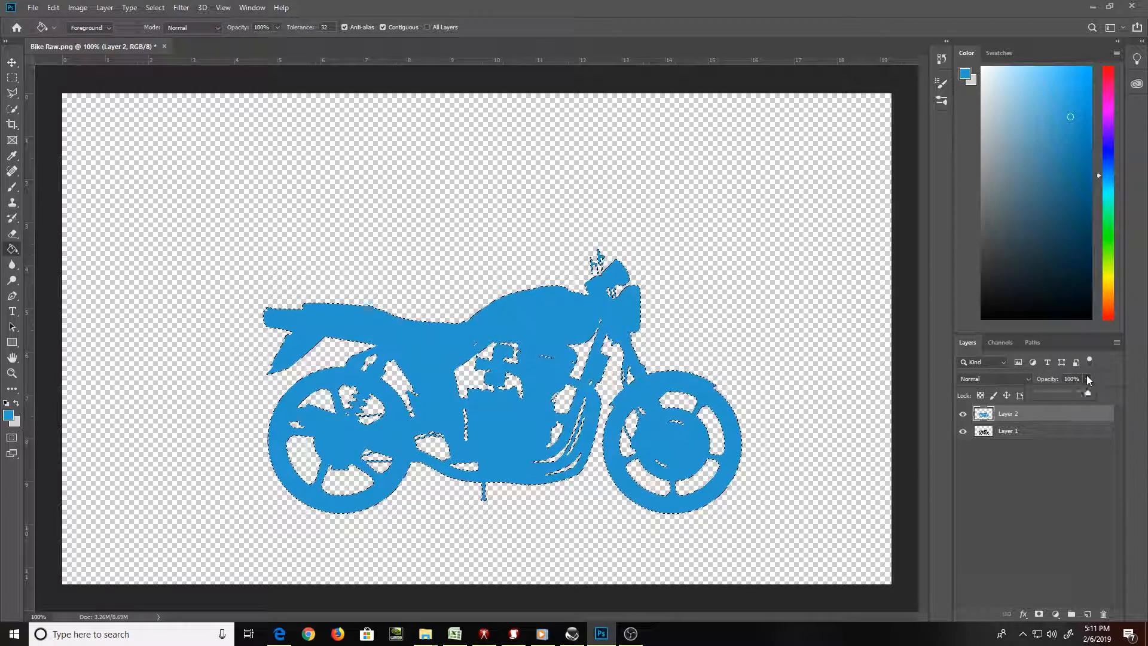
pyautogui.click(1016, 379)
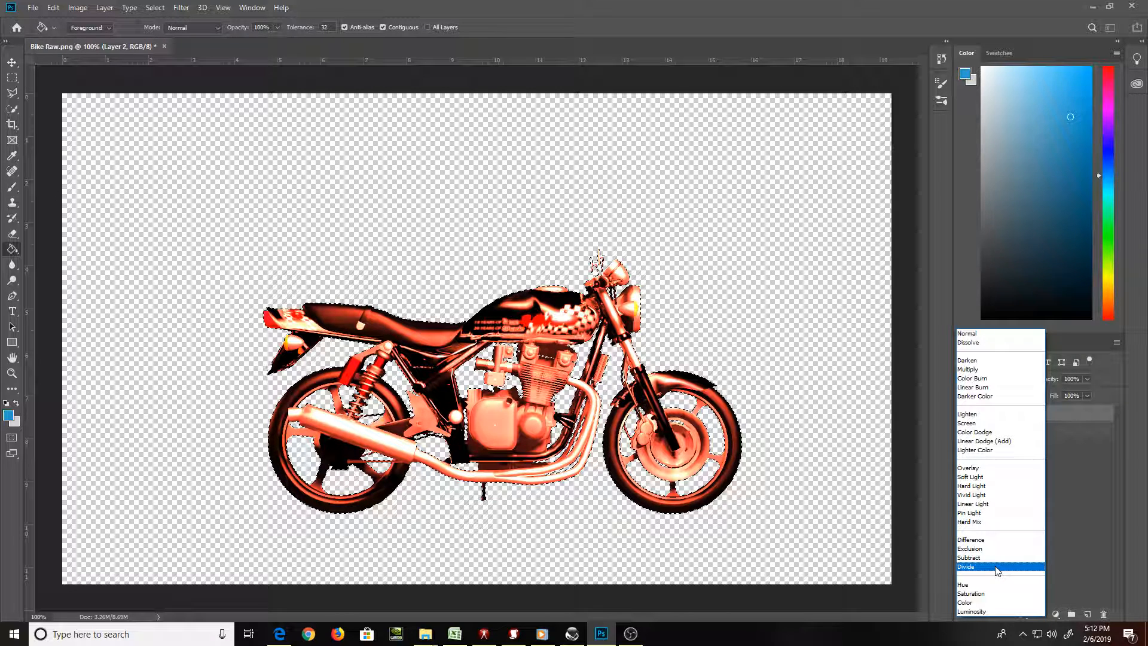
pyautogui.click(995, 598)
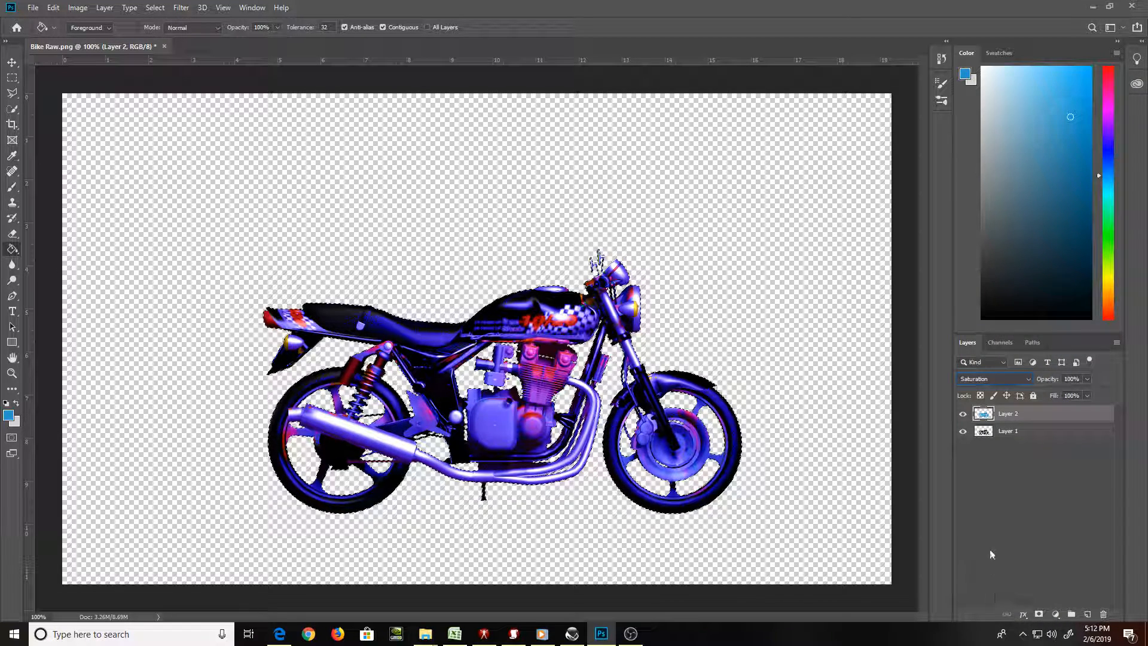
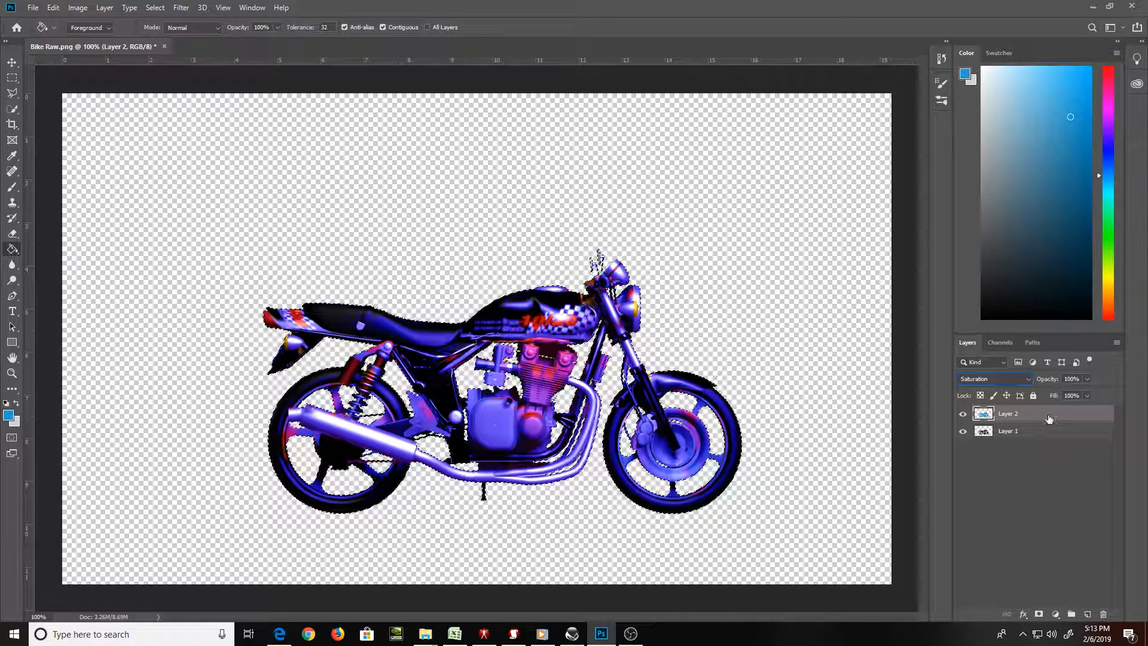
# Delete the blue-filled Layer 2 and clear the selection around the bike
pyautogui.moveTo(1048, 418); pyautogui.dragTo(1108, 611)
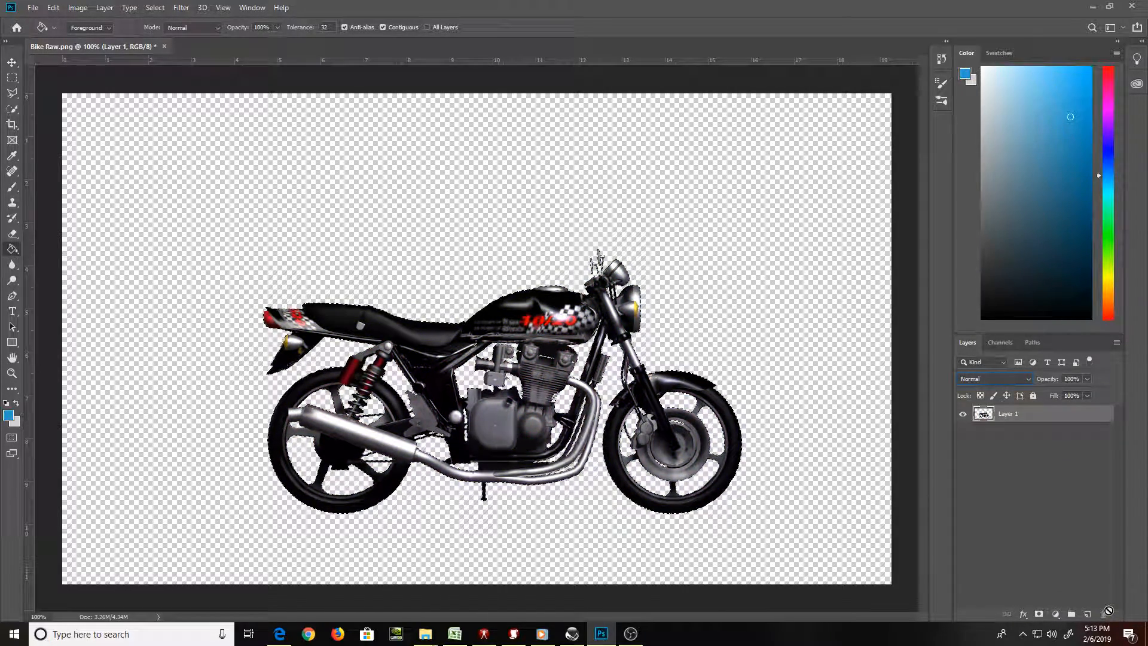
pyautogui.hotkey('ctrl', 'd')
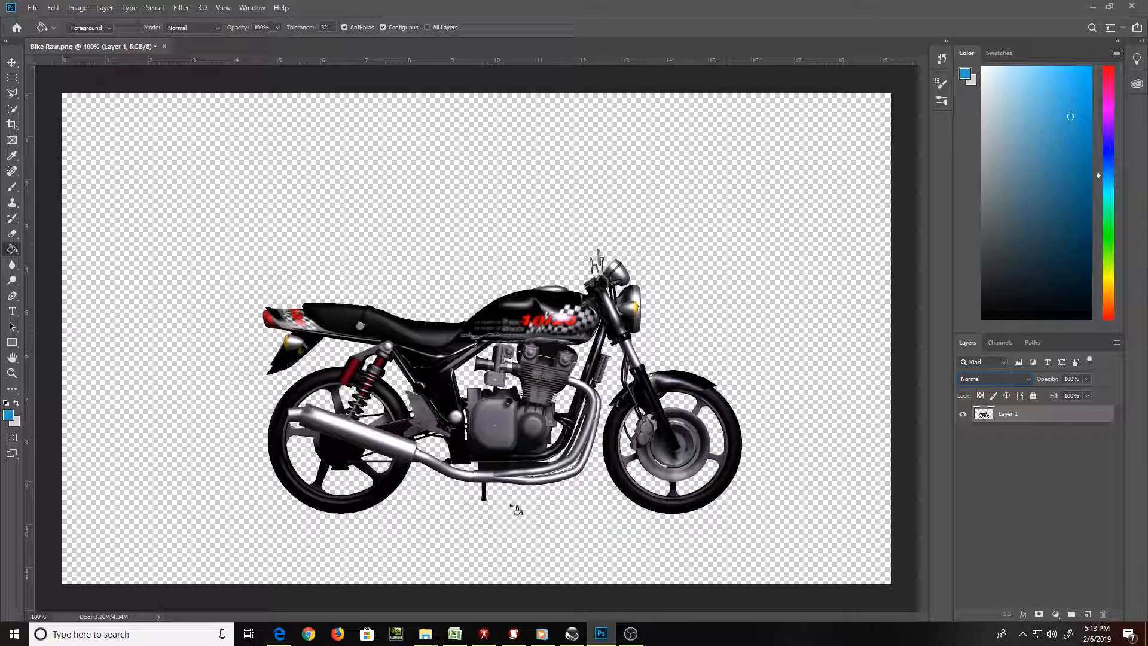
# Erase the kickstand beneath the exhaust pipe with a 20 px Eraser brush
pyautogui.click(12, 373)
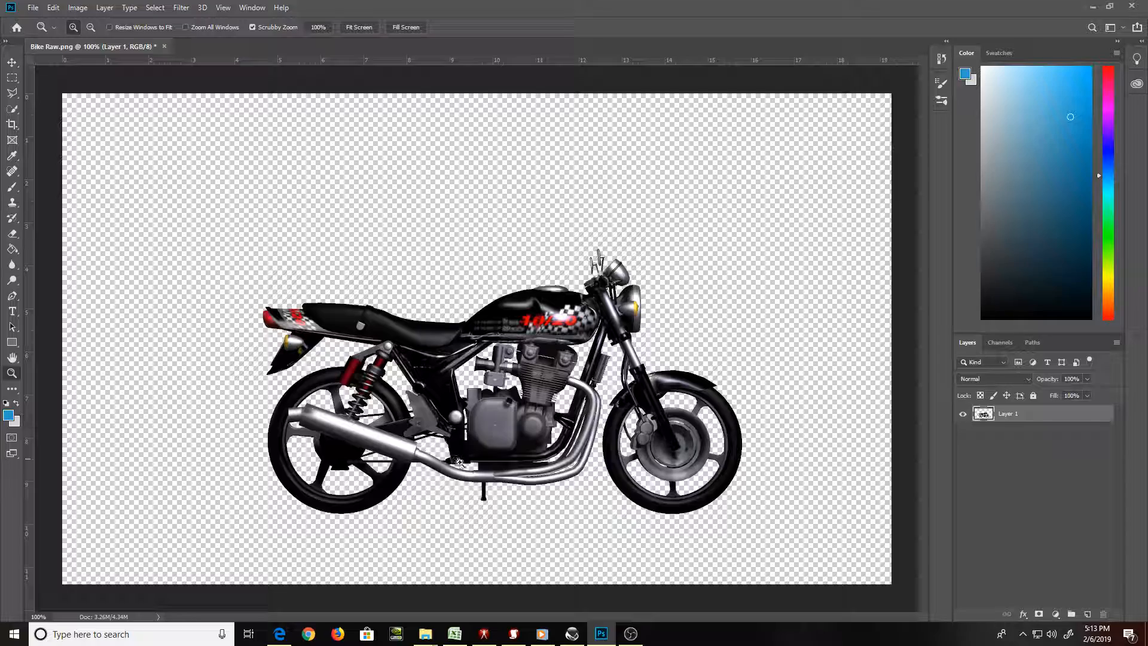
pyautogui.moveTo(458, 462); pyautogui.dragTo(563, 519)
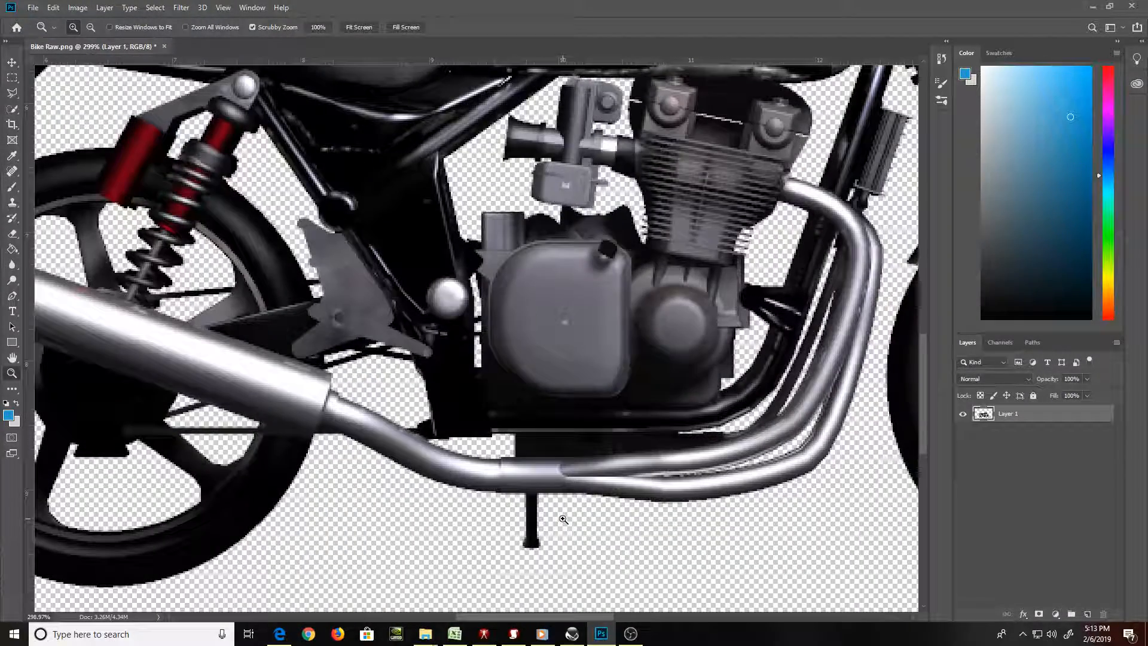
pyautogui.press('e')
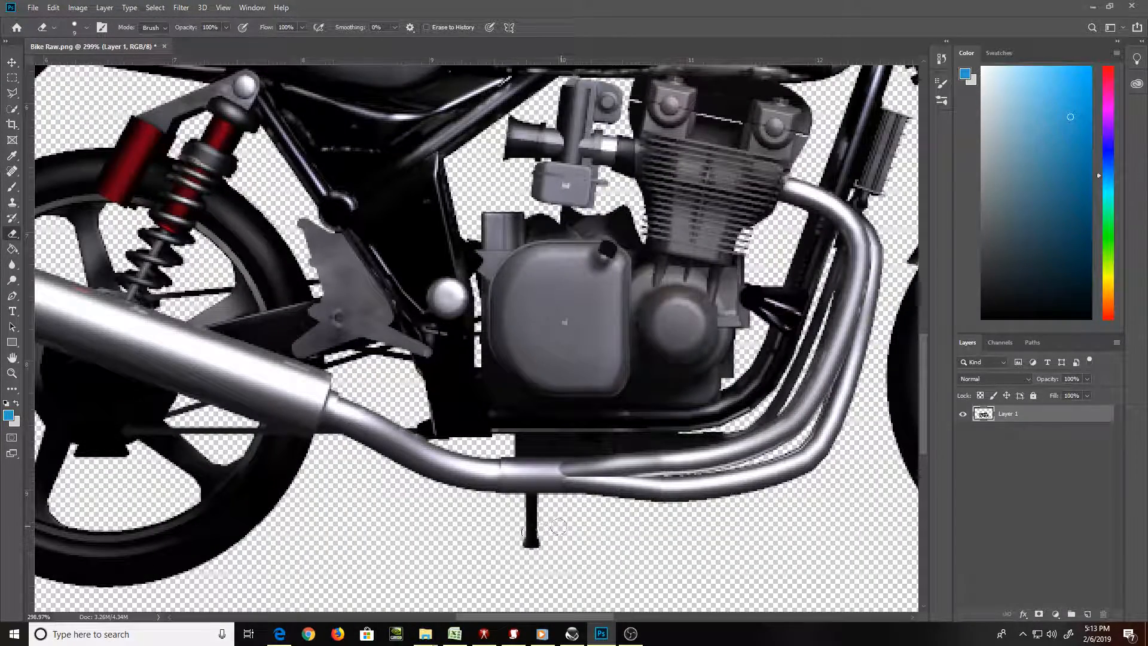
pyautogui.press(']')
pyautogui.press(']')
pyautogui.click(527, 541)
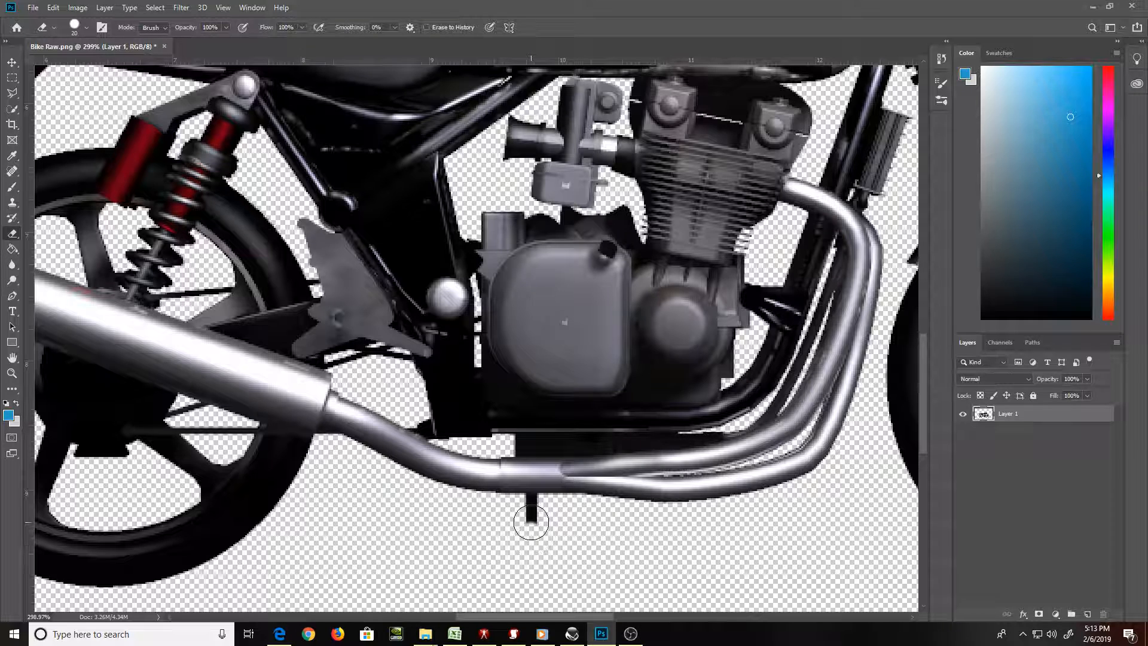
pyautogui.moveTo(531, 517); pyautogui.dragTo(530, 505)
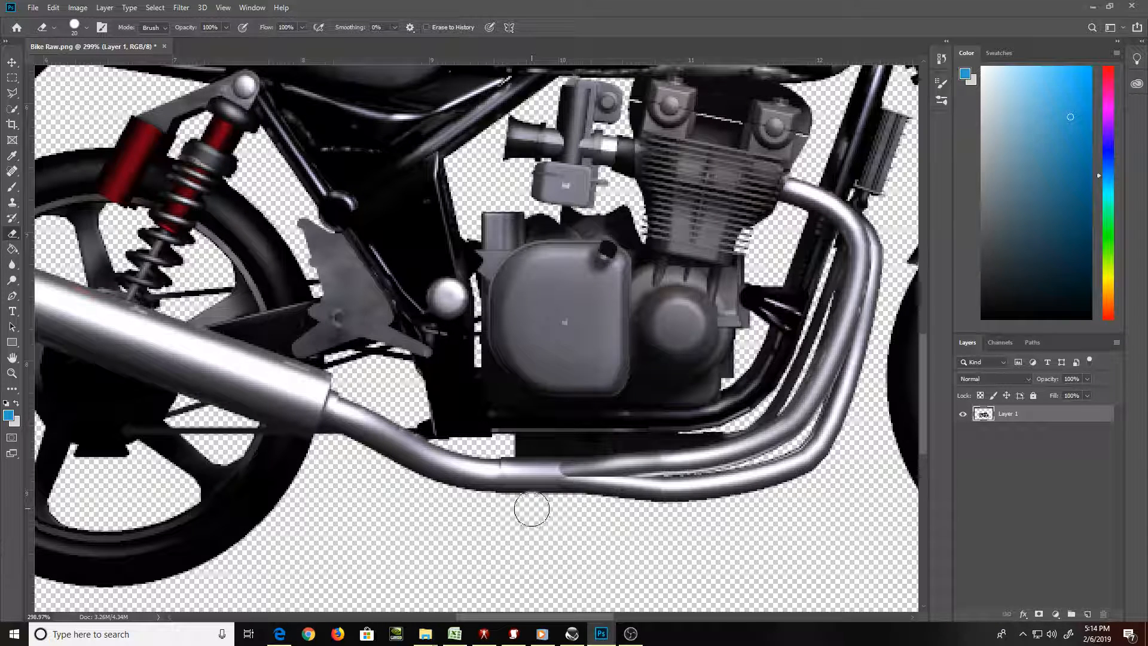
pyautogui.press('[')
pyautogui.press('[')
# Duplicate Layer 1 and hide the original layer
pyautogui.hotkey('ctrl', '0')
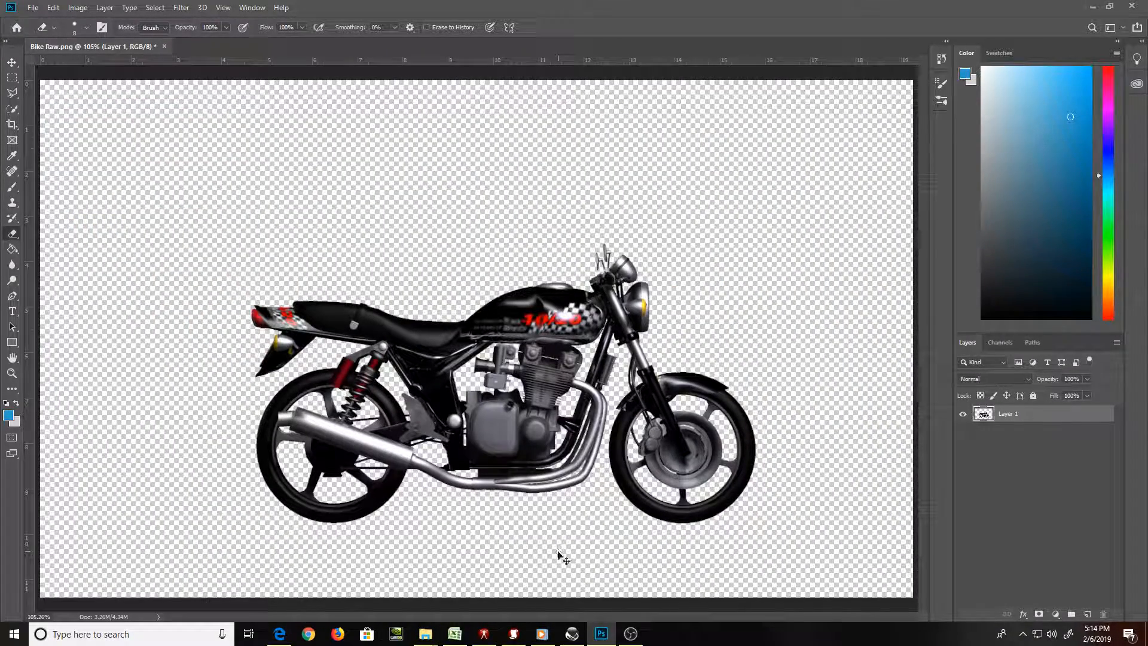
pyautogui.hotkey('ctrl', 'j')
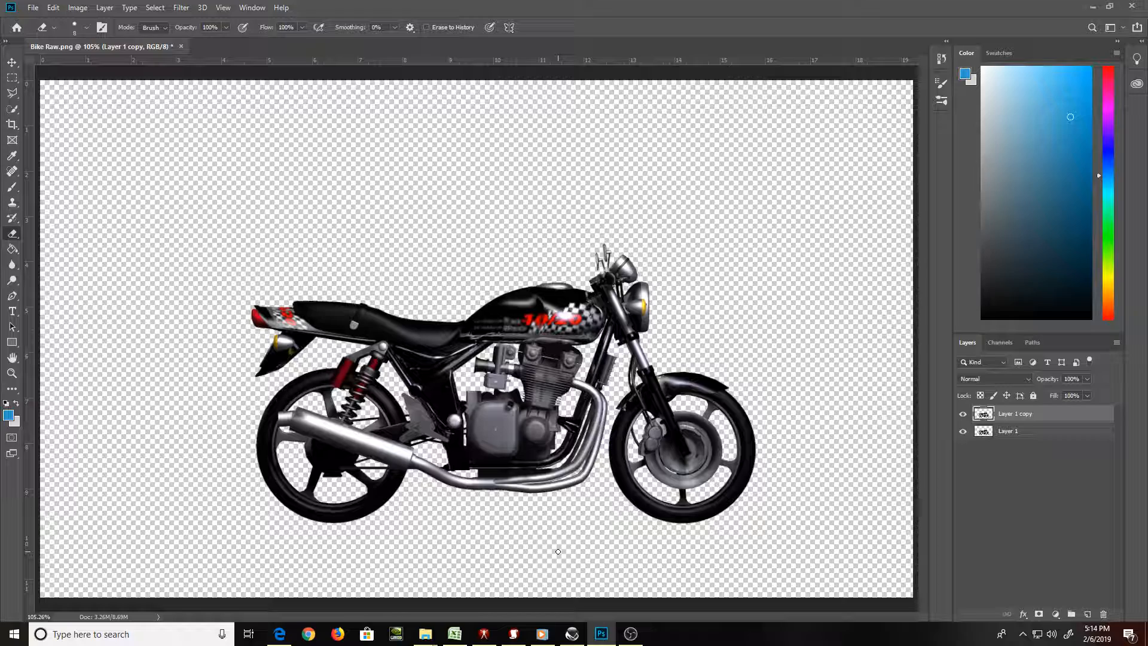
pyautogui.press('z')
pyautogui.click(963, 431)
# Outline the front wheel's upper-right and lower-right spokes with the Polygonal Lasso, delete them and deselect
pyautogui.moveTo(666, 415); pyautogui.dragTo(709, 475)
pyautogui.scroll(-5, 709, 475)
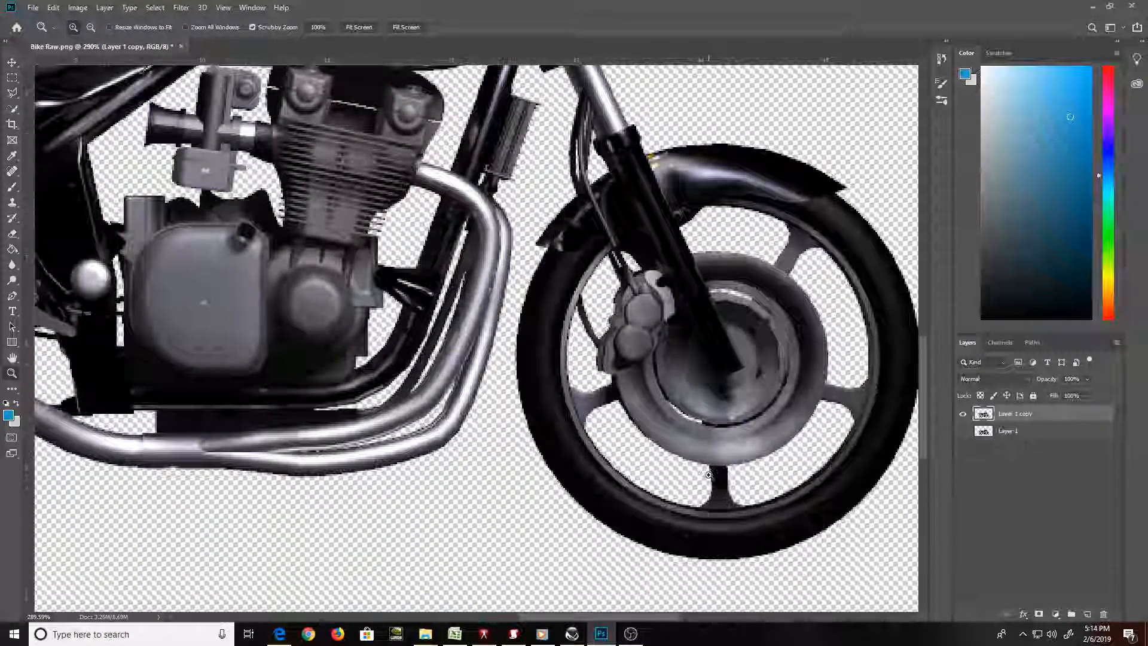
pyautogui.press('l')
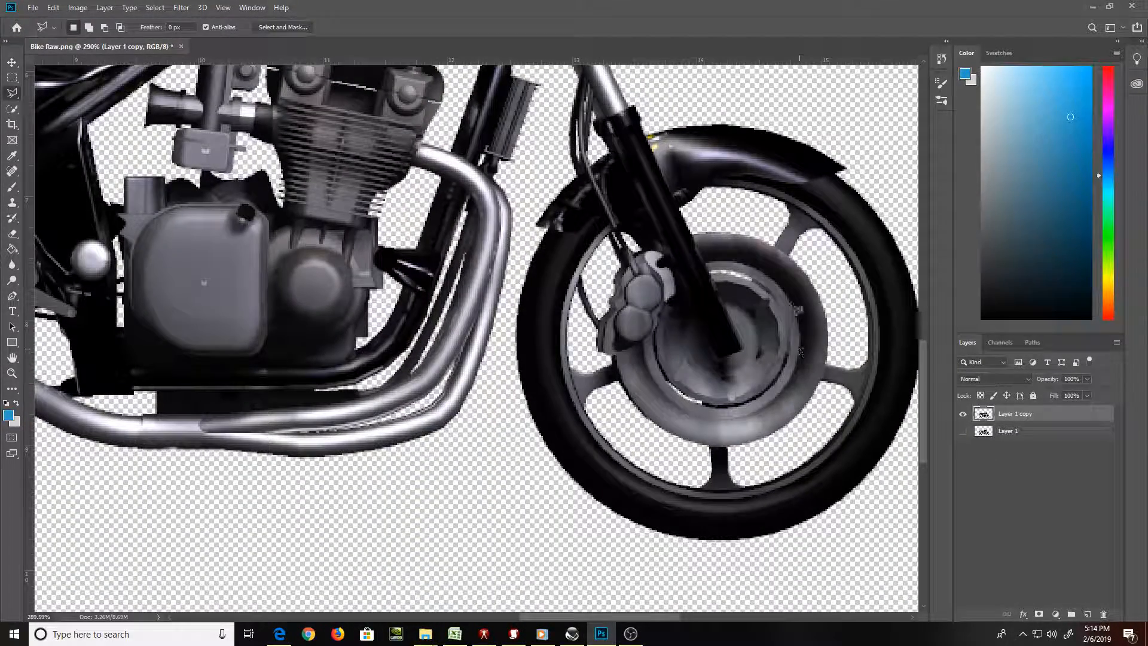
pyautogui.click(783, 206)
pyautogui.click(805, 217)
pyautogui.click(848, 264)
pyautogui.click(870, 381)
pyautogui.click(818, 431)
pyautogui.click(822, 383)
pyautogui.click(836, 314)
pyautogui.click(801, 254)
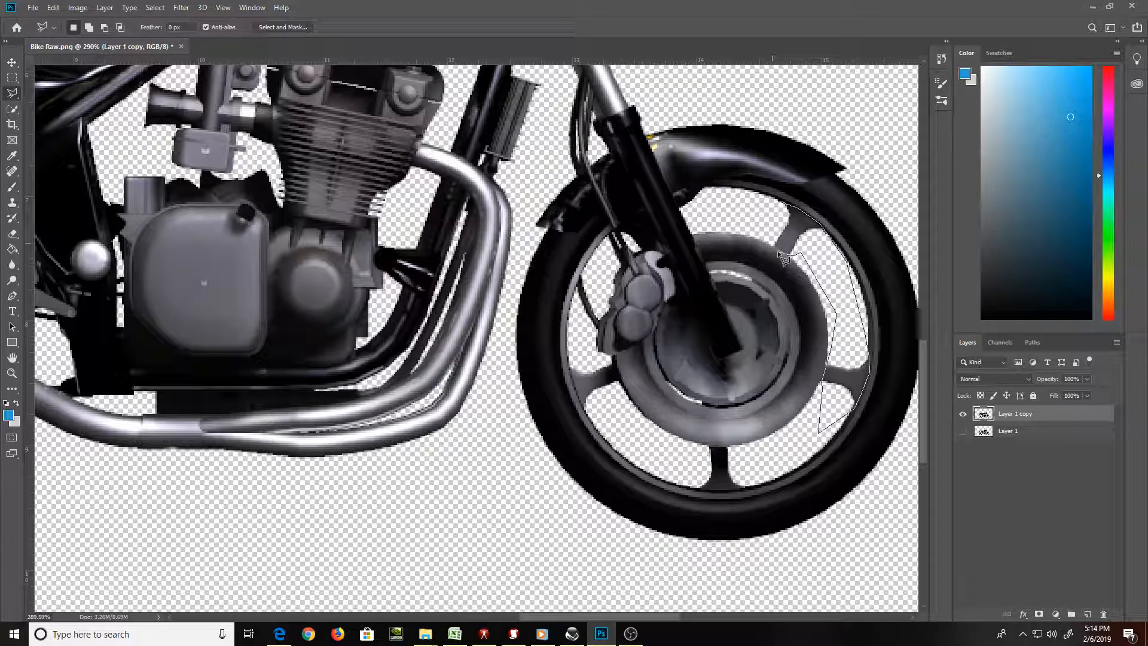
pyautogui.click(773, 245)
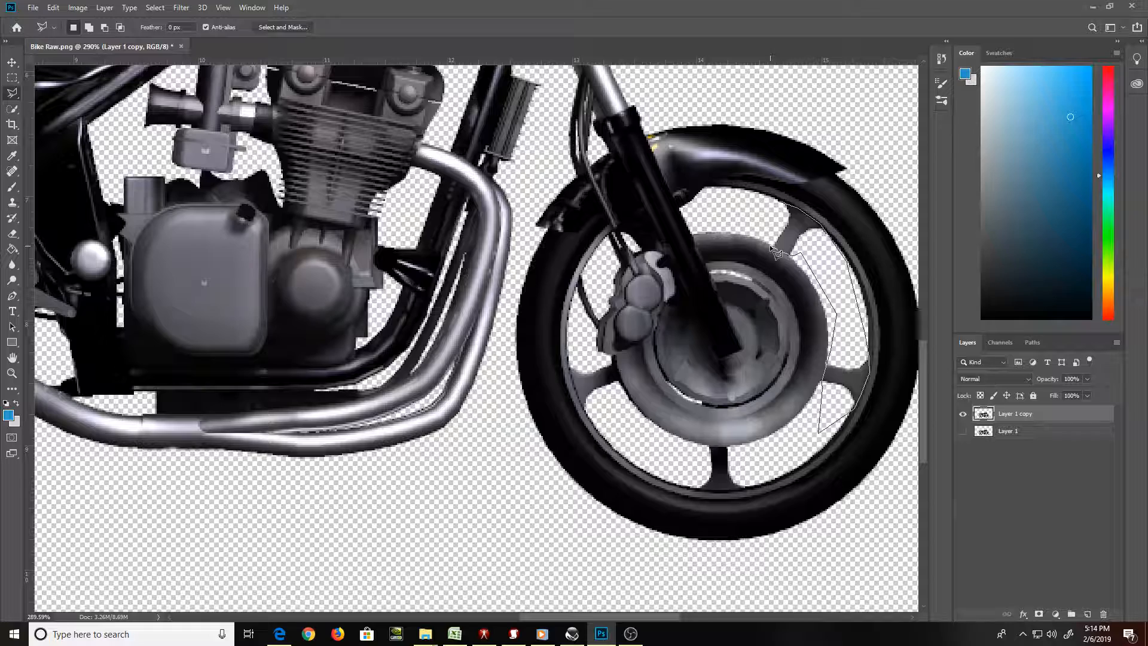
pyautogui.click(784, 208)
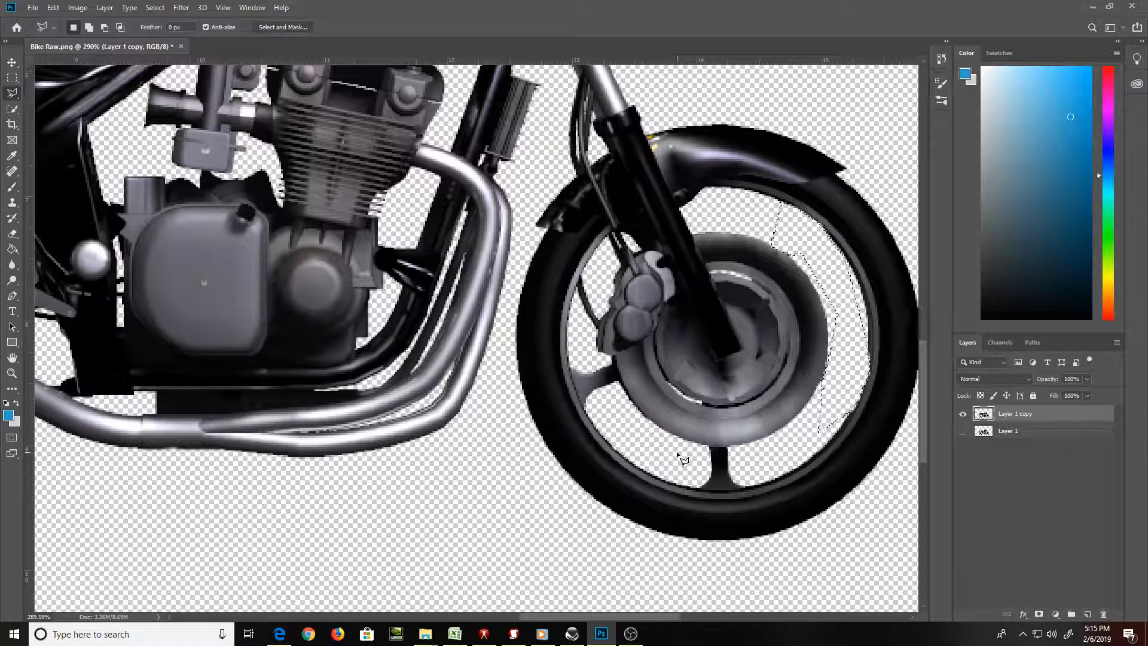
pyautogui.hotkey('ctrl', 'd')
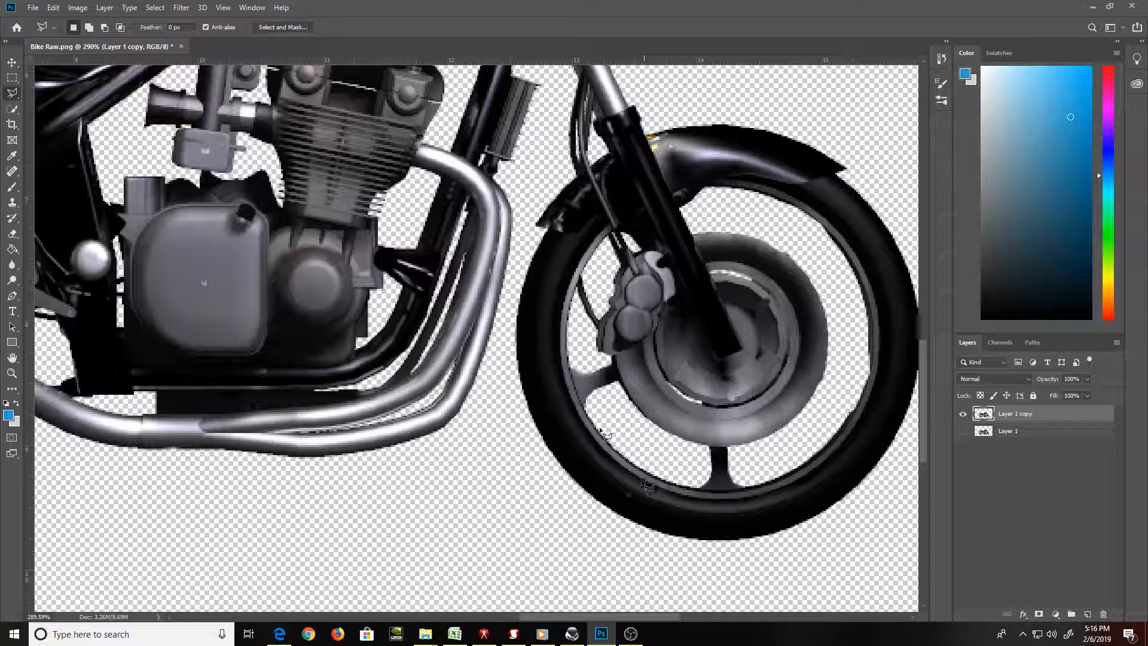
# Outline the front wheel's lower-left and bottom spokes with the Polygonal Lasso and delete them
pyautogui.click(598, 358)
pyautogui.click(612, 357)
pyautogui.click(633, 404)
pyautogui.click(659, 430)
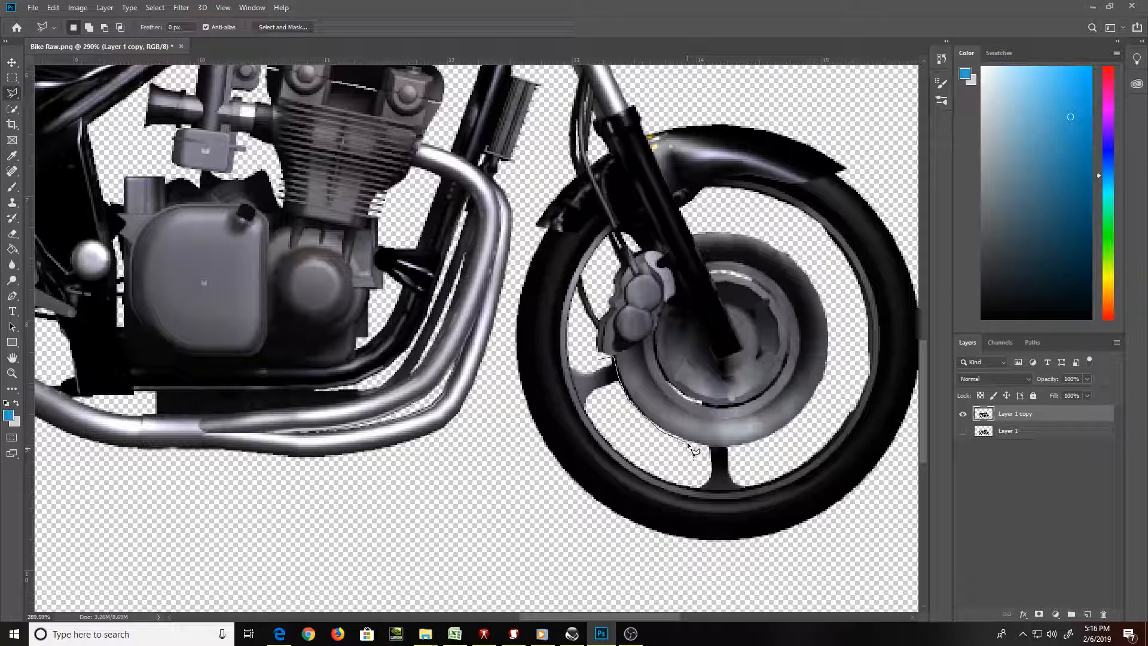
pyautogui.click(708, 448)
pyautogui.click(743, 445)
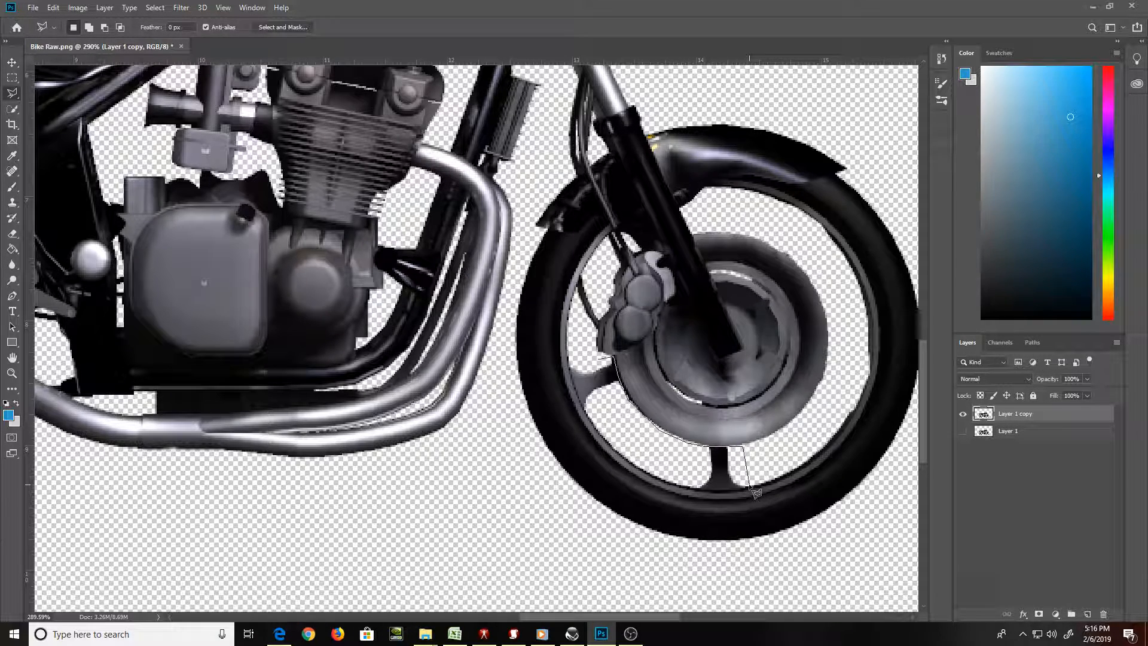
pyautogui.click(740, 489)
pyautogui.click(690, 490)
pyautogui.click(581, 404)
pyautogui.doubleClick(586, 356)
pyautogui.hotkey('ctrl', 'BackSpace')
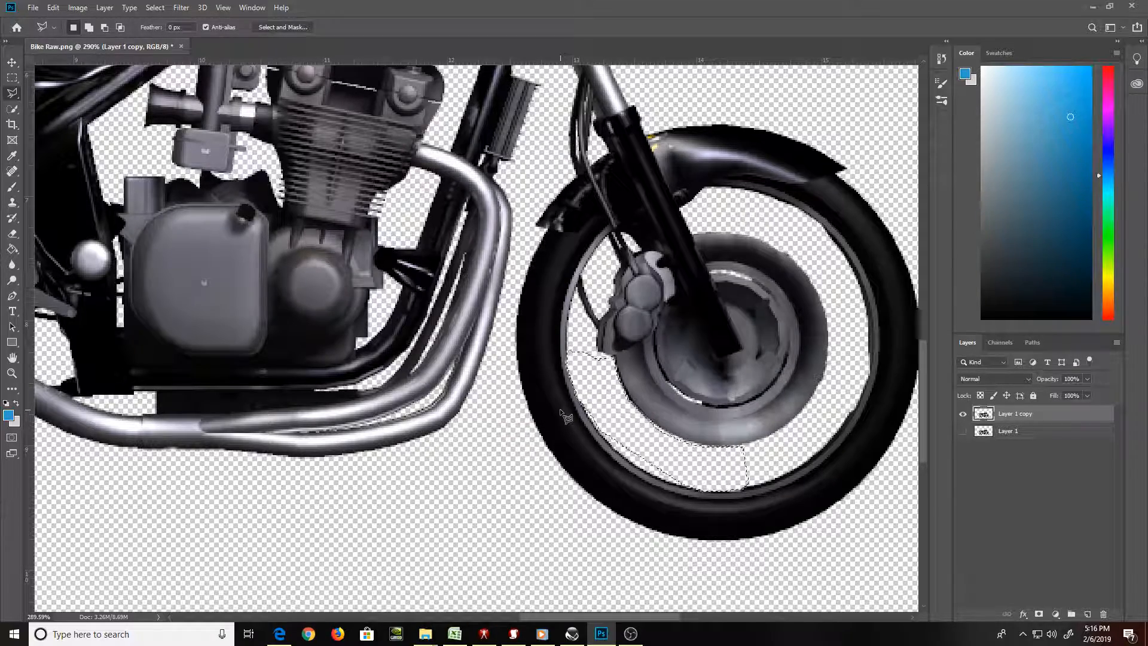
# Outline the rear wheel's left spoke below the exhaust tip with the Polygonal Lasso, delete it and deselect
pyautogui.hscroll(-10, 565, 416)
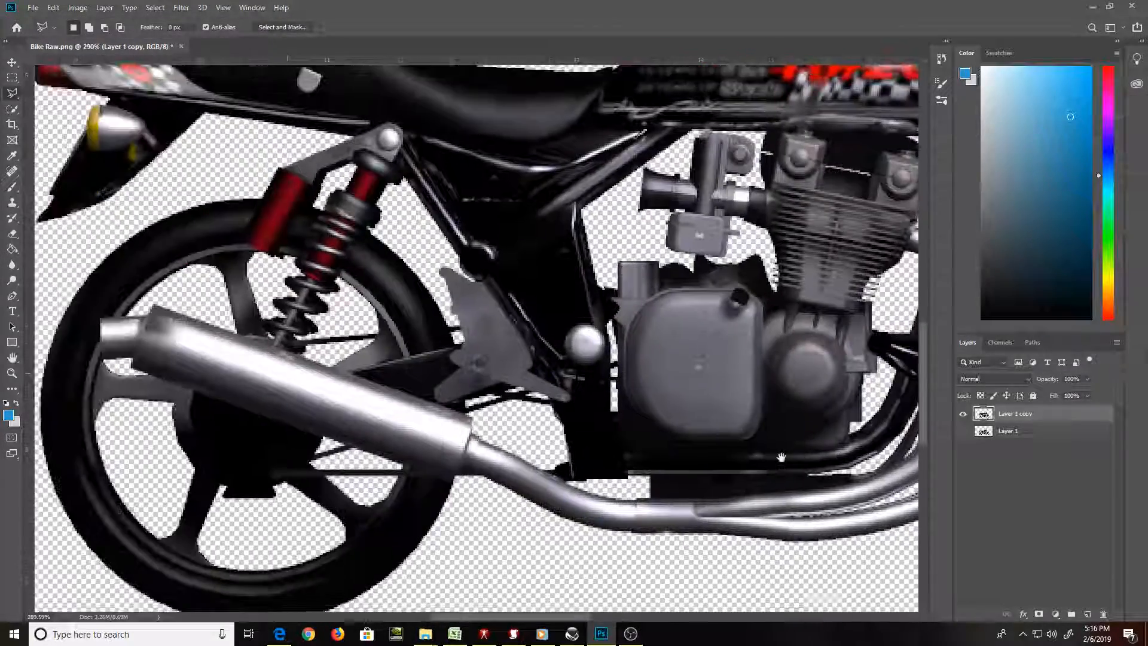
pyautogui.hscroll(-3, 579, 422)
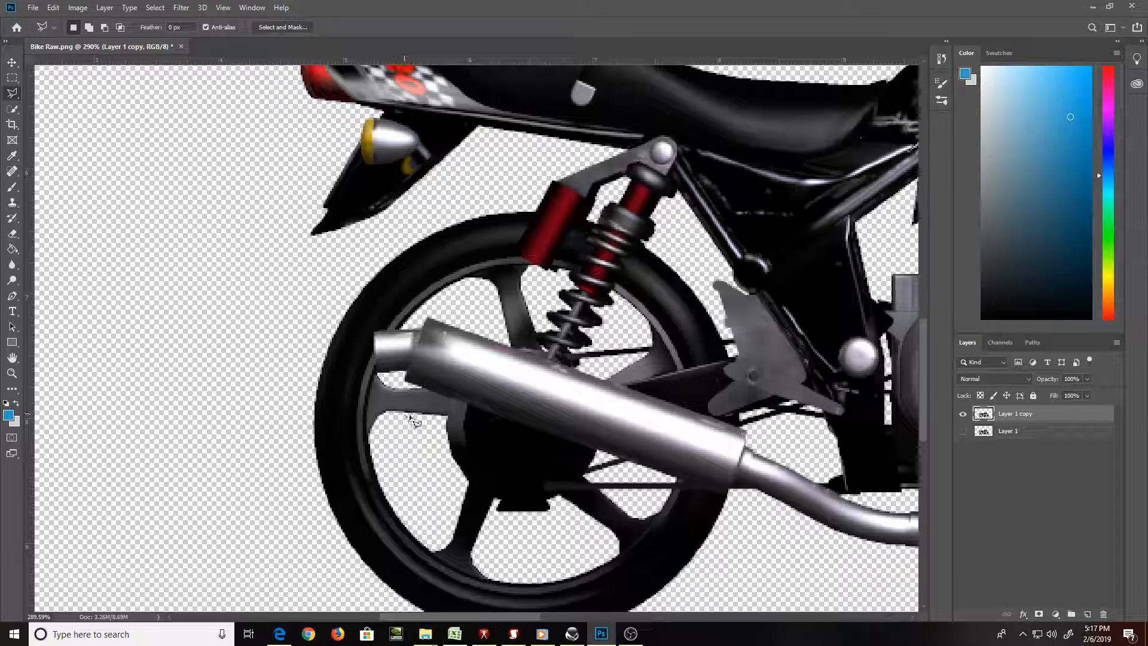
pyautogui.click(458, 402)
pyautogui.click(444, 427)
pyautogui.click(371, 445)
pyautogui.click(378, 371)
pyautogui.press('Escape')
pyautogui.press('Delete')
pyautogui.press('Return')
pyautogui.hotkey('ctrl', 'z')
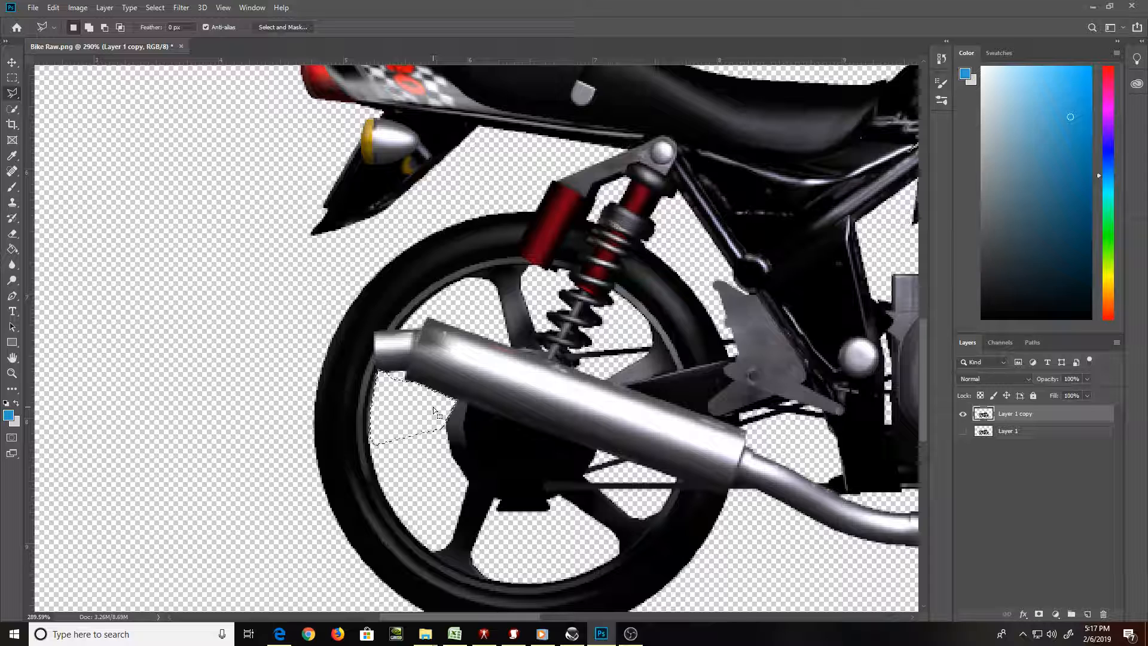
pyautogui.hotkey('ctrl', 'd')
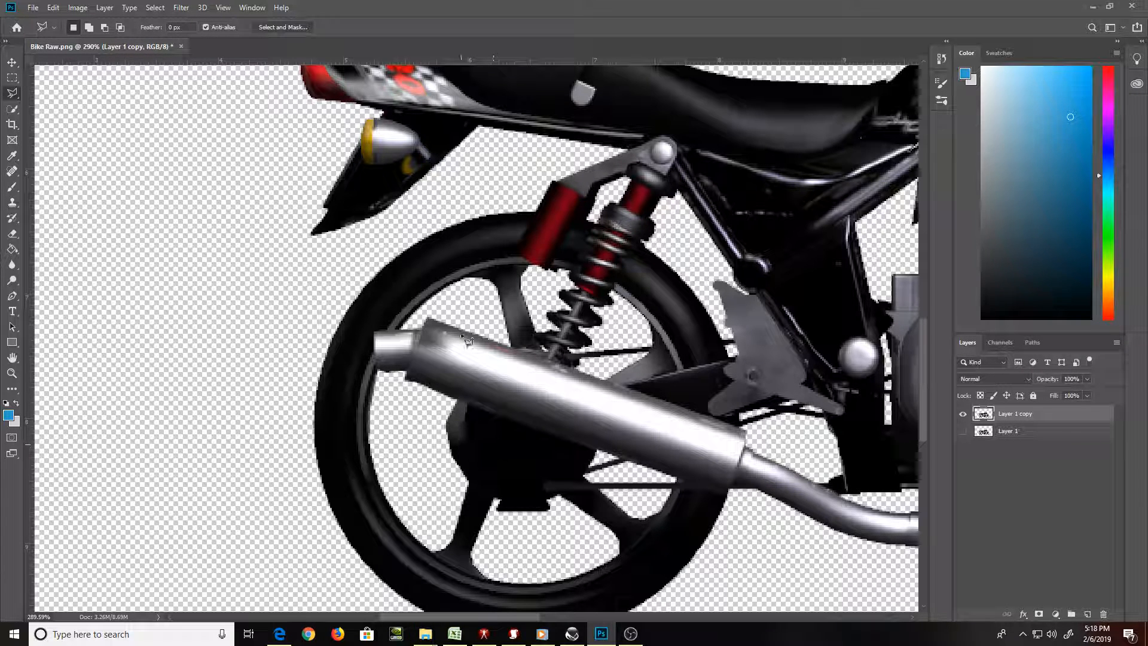
# Erase the rear wheel's upper spoke and the thin rod beside the shock absorber above the exhaust
pyautogui.press('e')
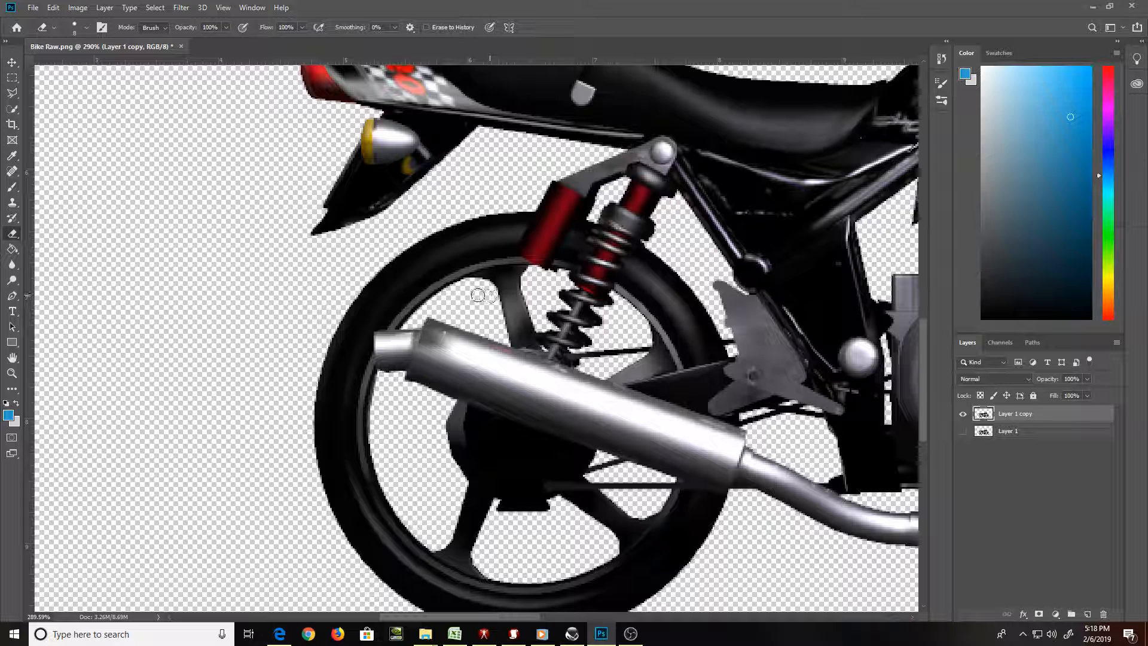
pyautogui.moveTo(484, 283)
pyautogui.mouseDown()
pyautogui.moveTo(525, 276)
pyautogui.moveTo(480, 283)
pyautogui.moveTo(494, 282)
pyautogui.mouseUp()
pyautogui.moveTo(512, 279)
pyautogui.mouseDown()
pyautogui.moveTo(517, 322)
pyautogui.moveTo(529, 310)
pyautogui.moveTo(529, 334)
pyautogui.moveTo(518, 336)
pyautogui.moveTo(510, 313)
pyautogui.moveTo(509, 327)
pyautogui.moveTo(505, 302)
pyautogui.moveTo(513, 338)
pyautogui.mouseUp()
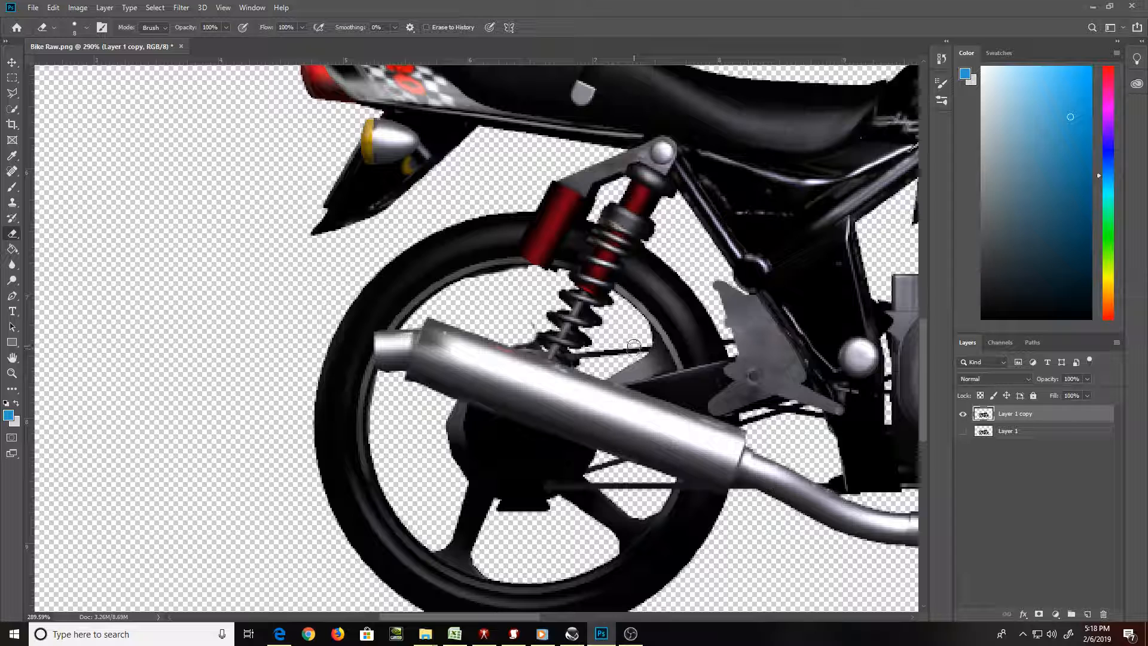
pyautogui.moveTo(641, 345)
pyautogui.mouseDown()
pyautogui.moveTo(645, 347)
pyautogui.moveTo(578, 358)
pyautogui.mouseUp()
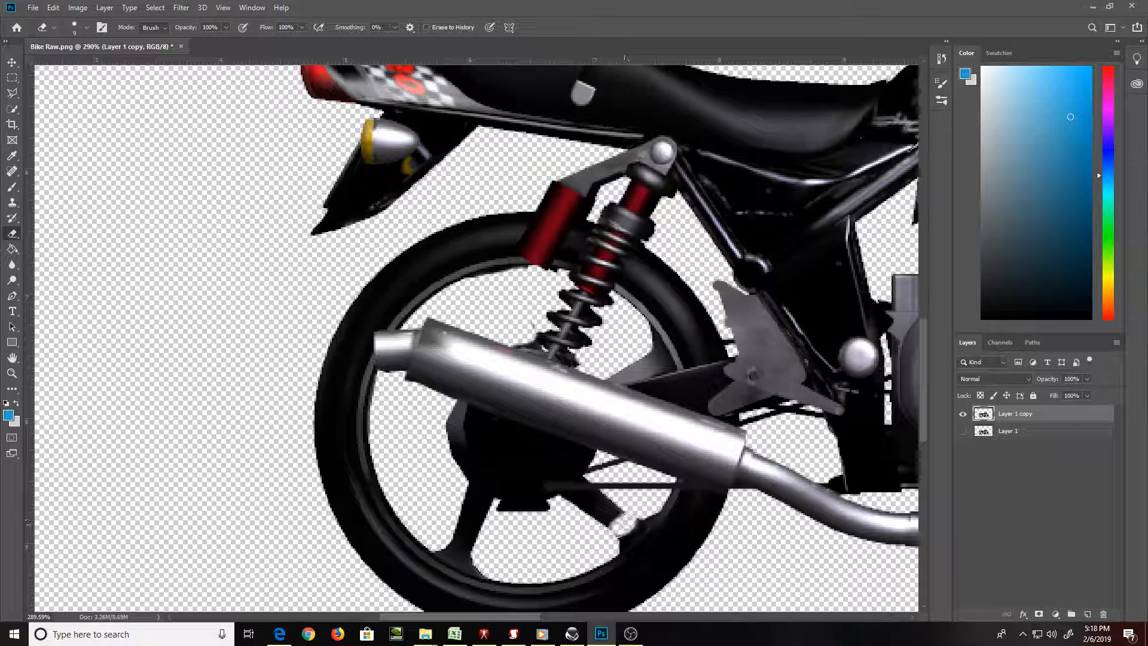
# Erase the outer end of the rear wheel's lower-right spoke with a 15 px Eraser brush
pyautogui.press(']')
pyautogui.press(']')
pyautogui.press(']')
pyautogui.click(622, 529)
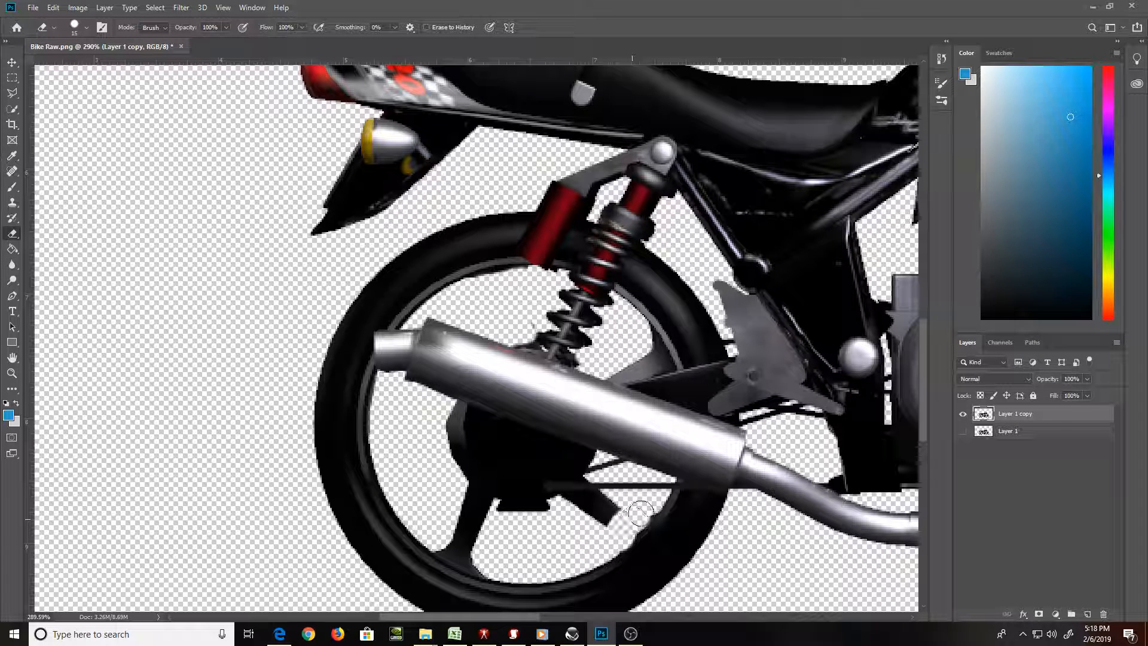
# Erase the thin bars beneath the exhaust and the rest of the lower-right spoke with a smaller Eraser brush
pyautogui.press(']')
pyautogui.press('[')
pyautogui.press('[')
pyautogui.press('[')
pyautogui.moveTo(674, 483); pyautogui.dragTo(609, 486)
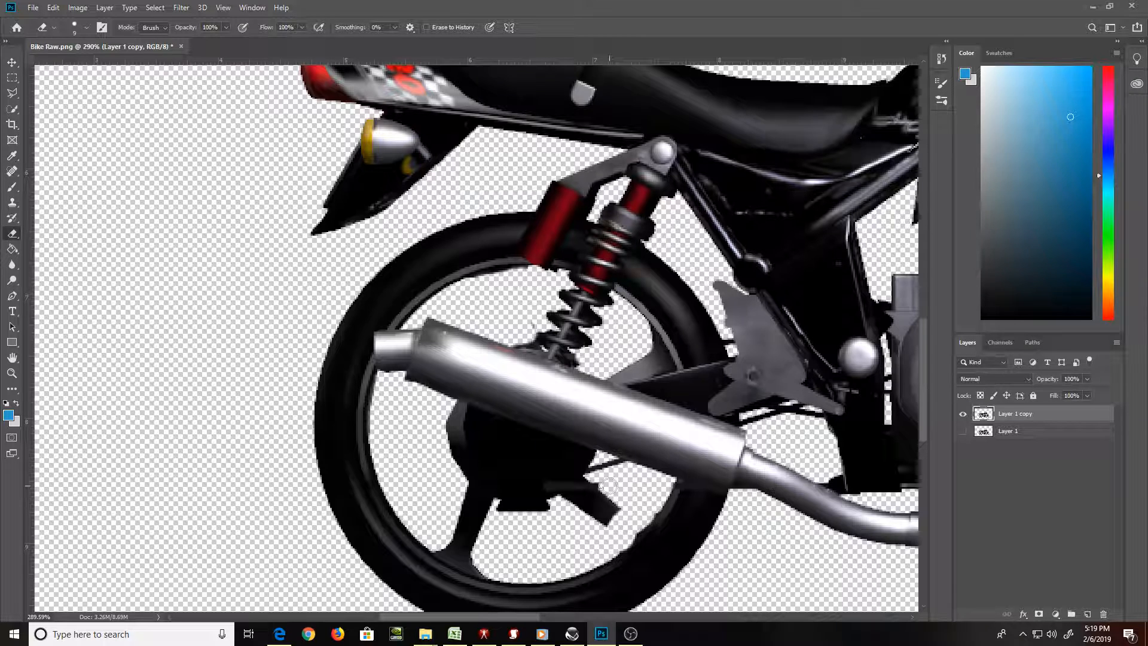
pyautogui.moveTo(605, 485)
pyautogui.mouseDown()
pyautogui.moveTo(610, 468)
pyautogui.moveTo(592, 471)
pyautogui.moveTo(617, 464)
pyautogui.mouseUp()
pyautogui.press(']')
pyautogui.moveTo(615, 509)
pyautogui.mouseDown()
pyautogui.moveTo(591, 507)
pyautogui.moveTo(608, 515)
pyautogui.moveTo(598, 512)
pyautogui.moveTo(583, 496)
pyautogui.moveTo(585, 505)
pyautogui.moveTo(586, 487)
pyautogui.moveTo(566, 510)
pyautogui.mouseUp()
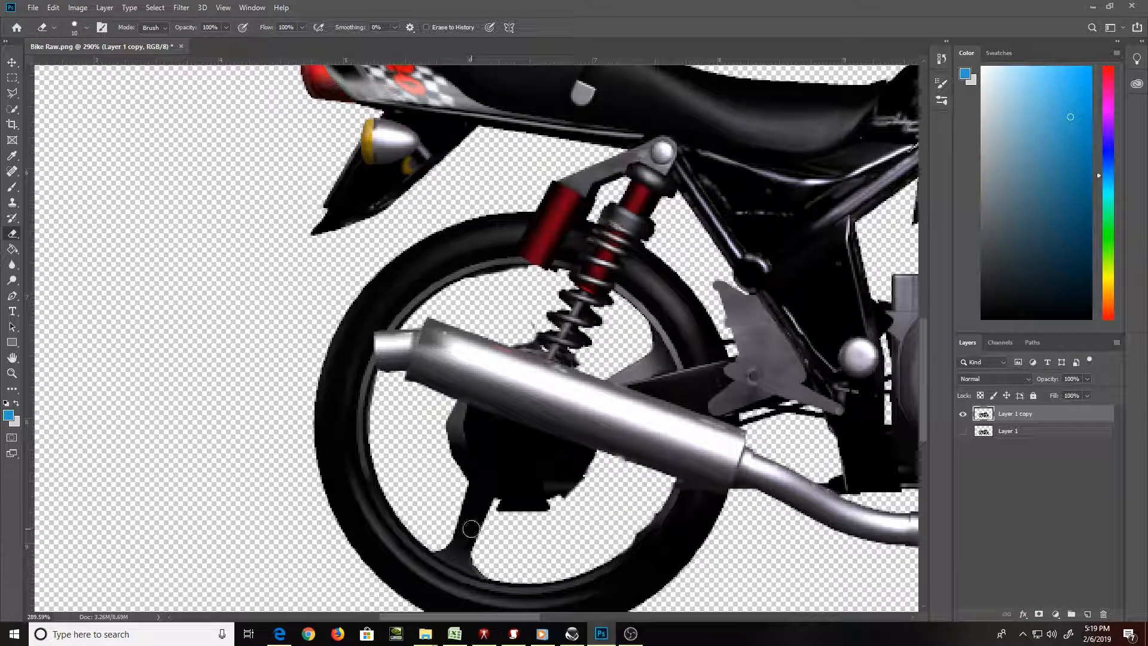
# Outline the rear wheel's lower-left spoke between hub and rim with the Polygonal Lasso, delete it and deselect
pyautogui.press('l')
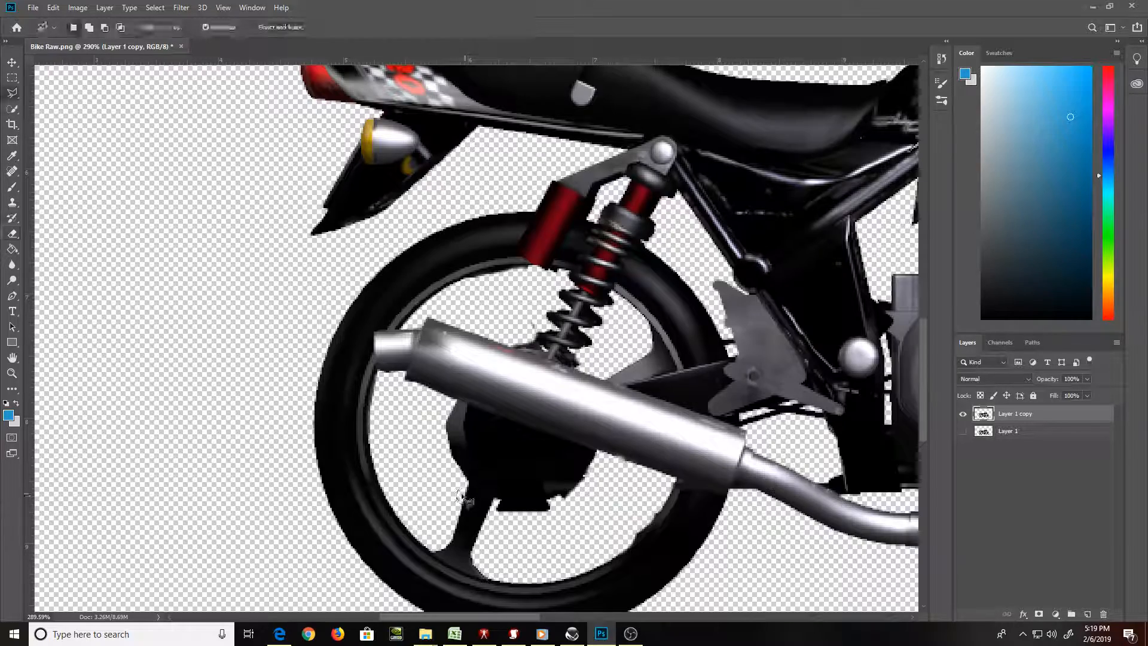
pyautogui.press('z')
pyautogui.moveTo(467, 505); pyautogui.dragTo(461, 517)
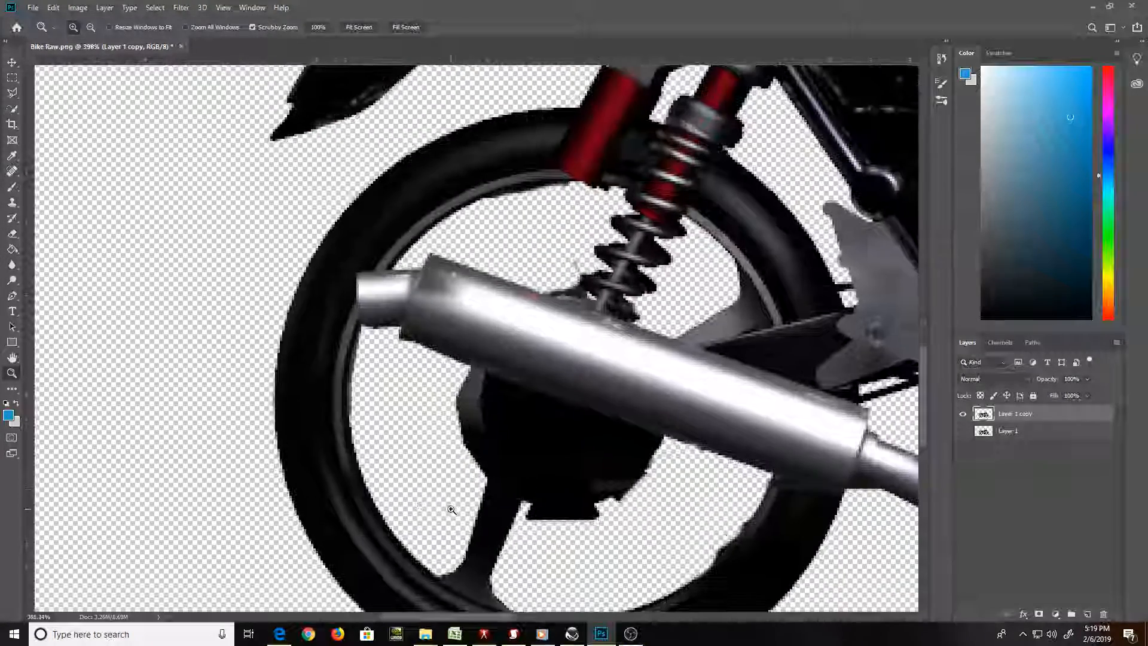
pyautogui.scroll(-3, 462, 516)
pyautogui.press('l')
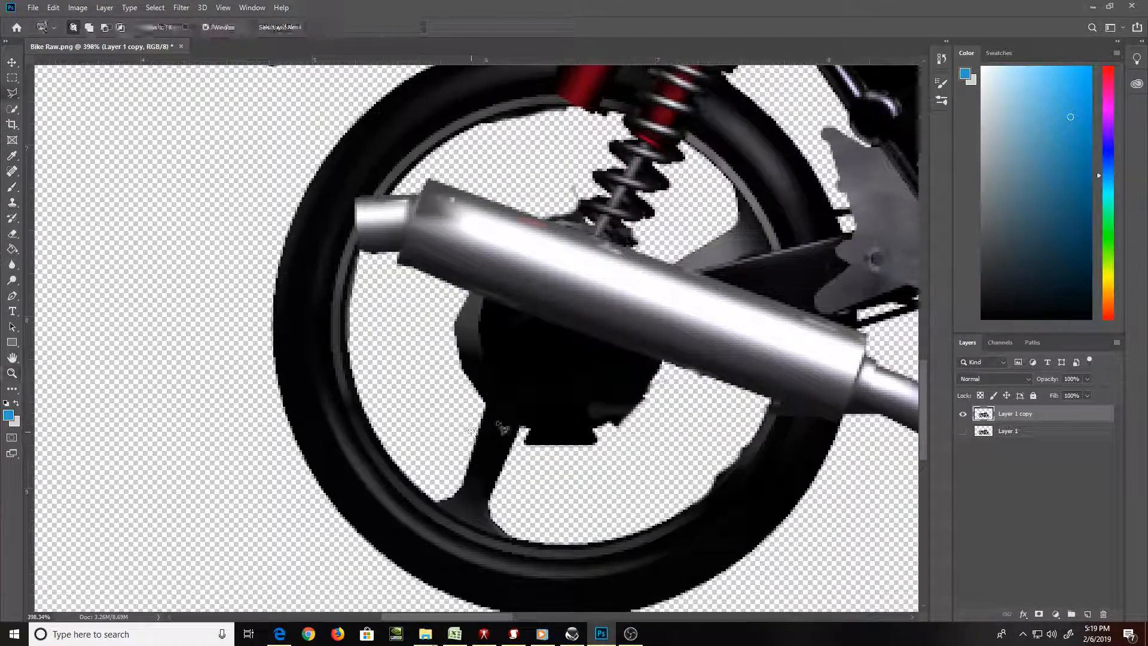
pyautogui.click(472, 394)
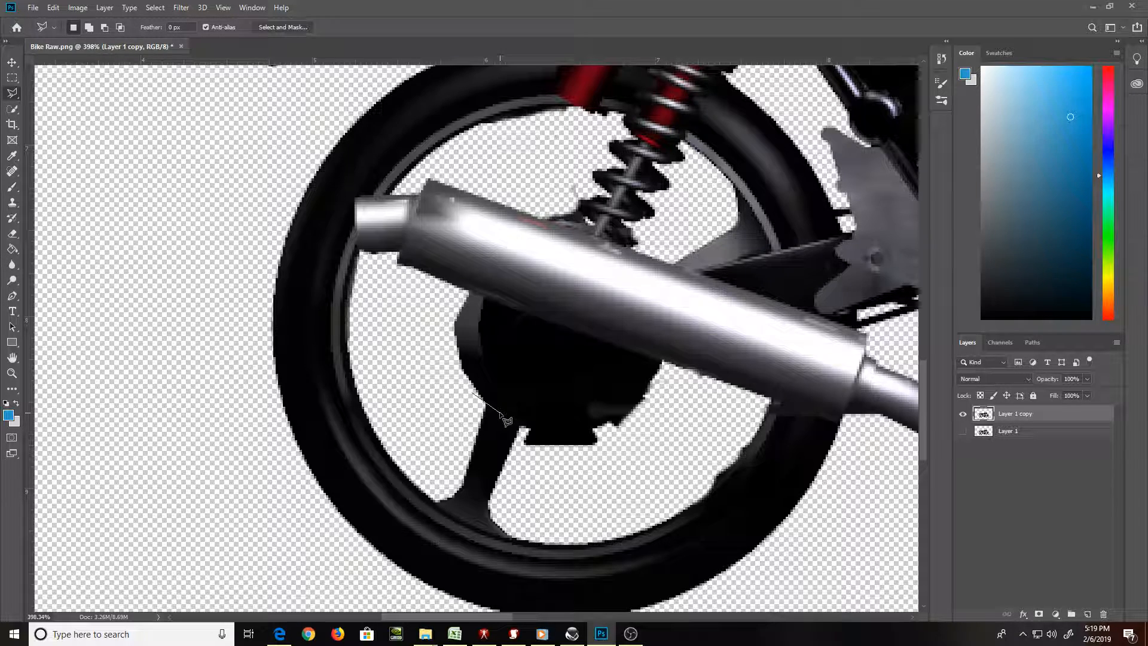
pyautogui.click(523, 429)
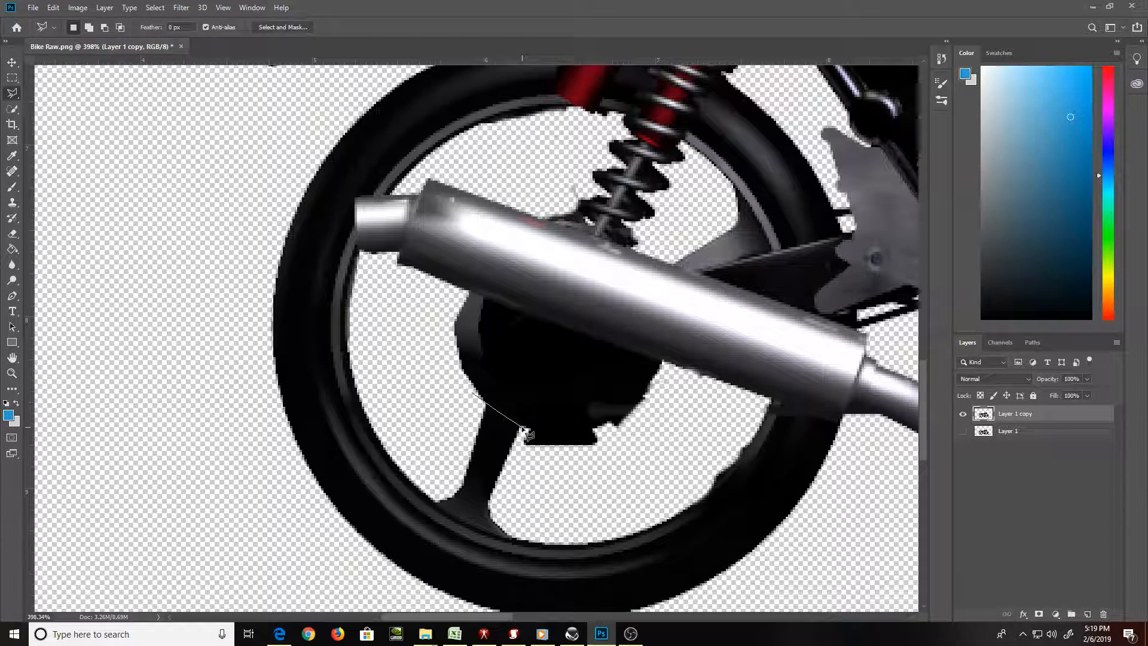
pyautogui.click(520, 539)
pyautogui.click(425, 499)
pyautogui.click(412, 434)
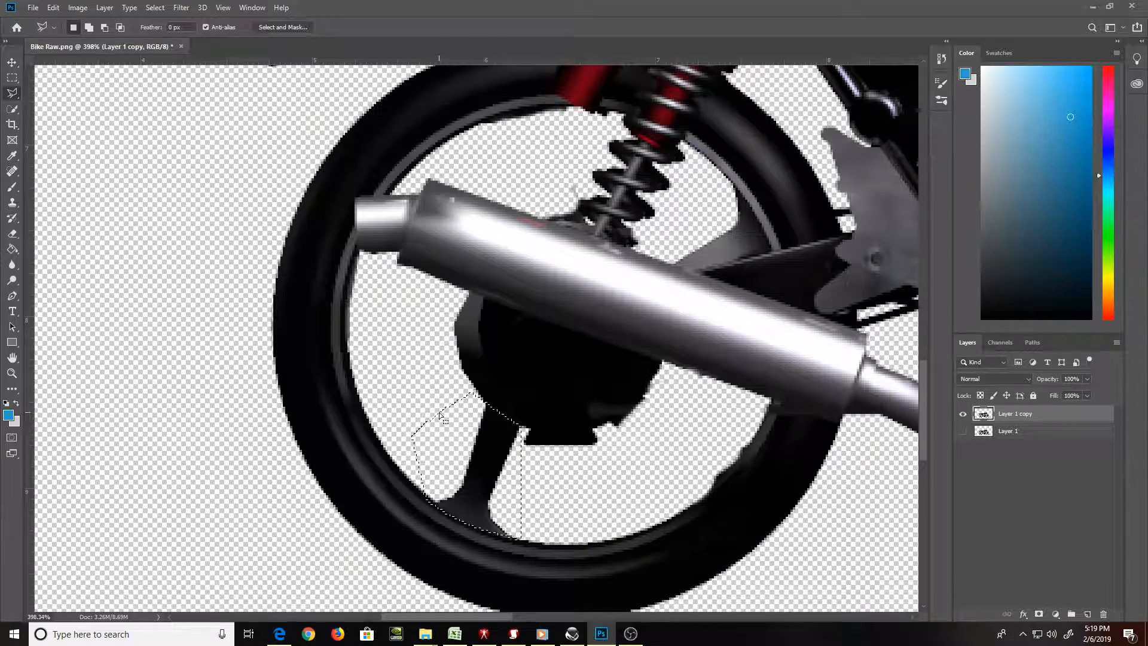
pyautogui.doubleClick(440, 412)
pyautogui.press('Delete')
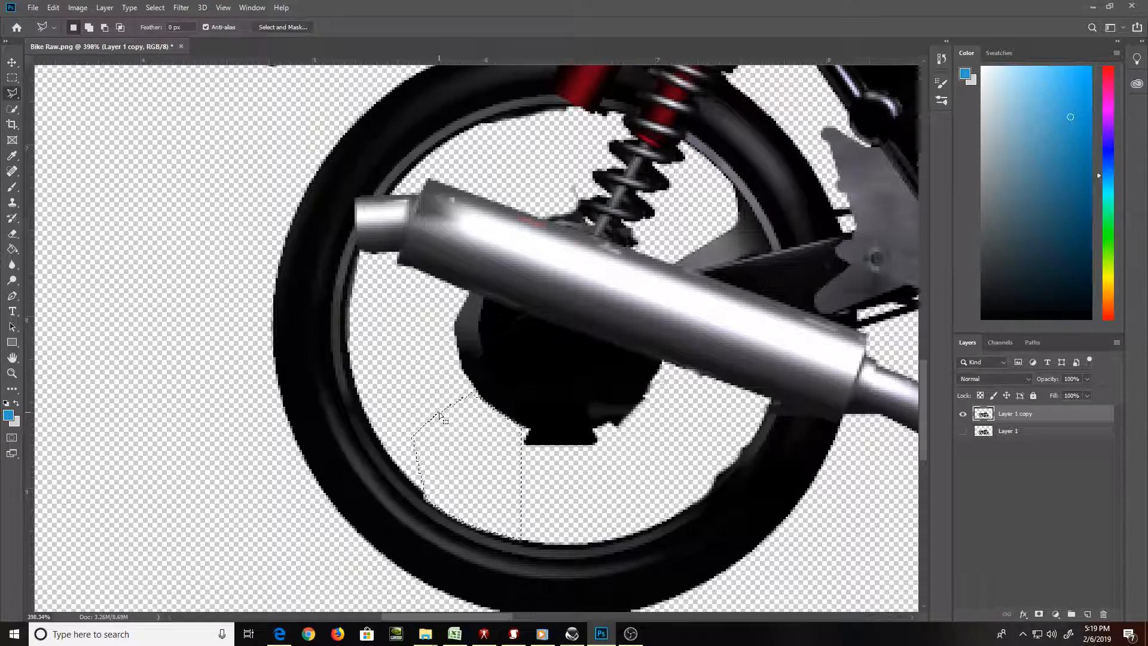
pyautogui.hotkey('ctrl', '0')
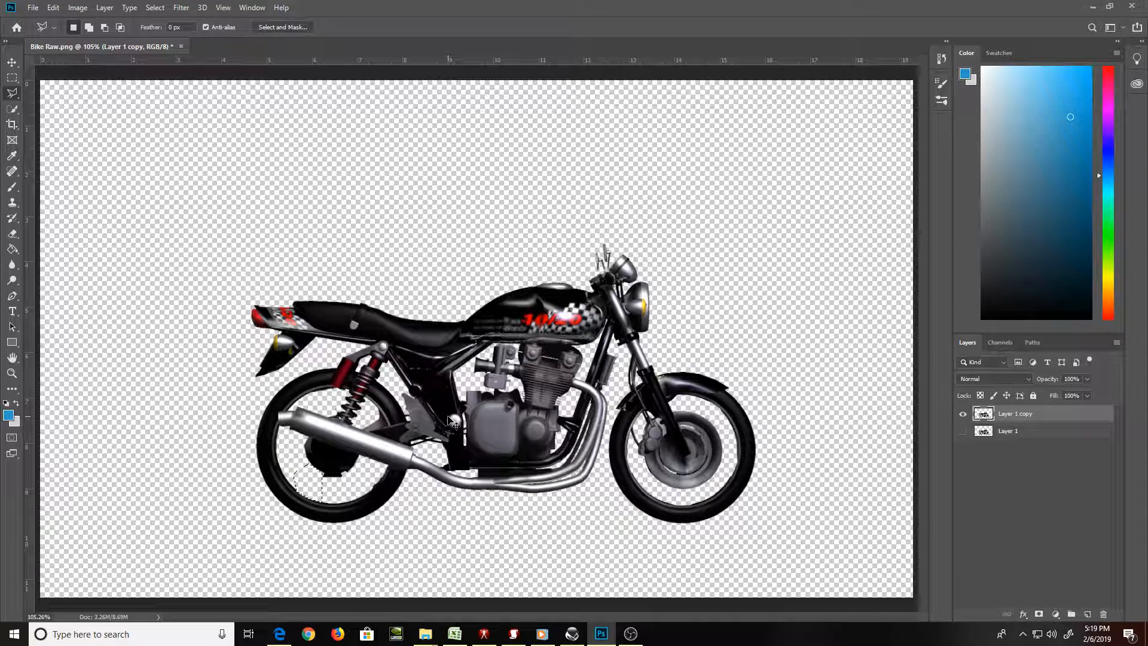
pyautogui.hotkey('ctrl', 'd')
# Erase the bracket protruding under the rear hub and clean up the rough inner rim edge with the Eraser
pyautogui.press('z')
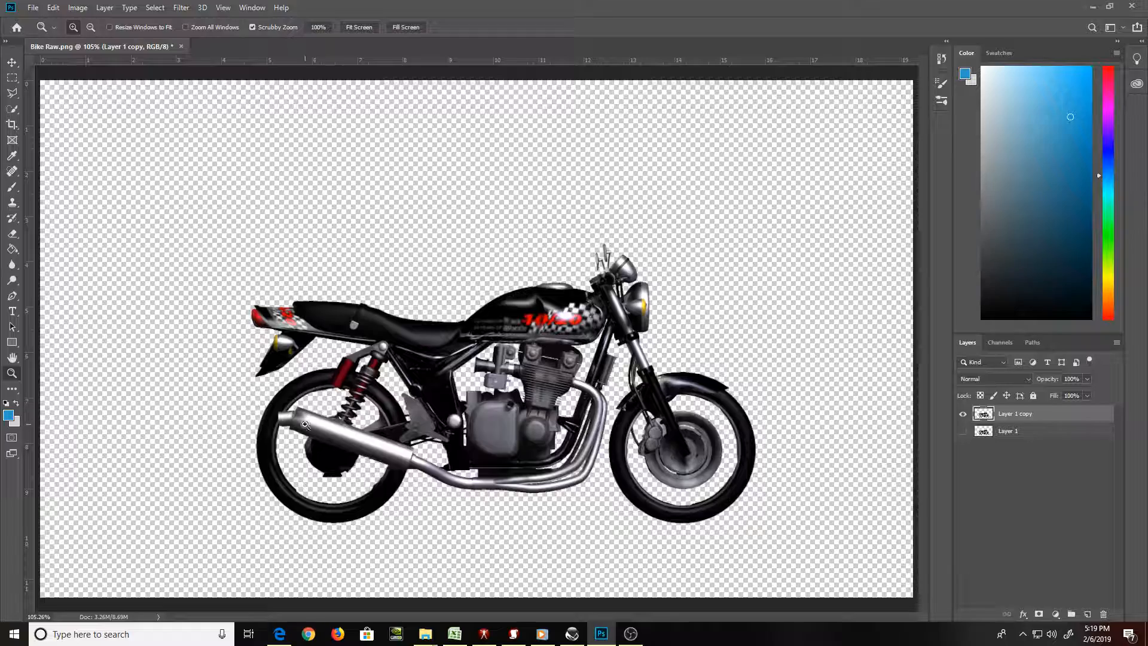
pyautogui.moveTo(307, 425)
pyautogui.mouseDown()
pyautogui.moveTo(378, 493)
pyautogui.moveTo(277, 307)
pyautogui.mouseUp()
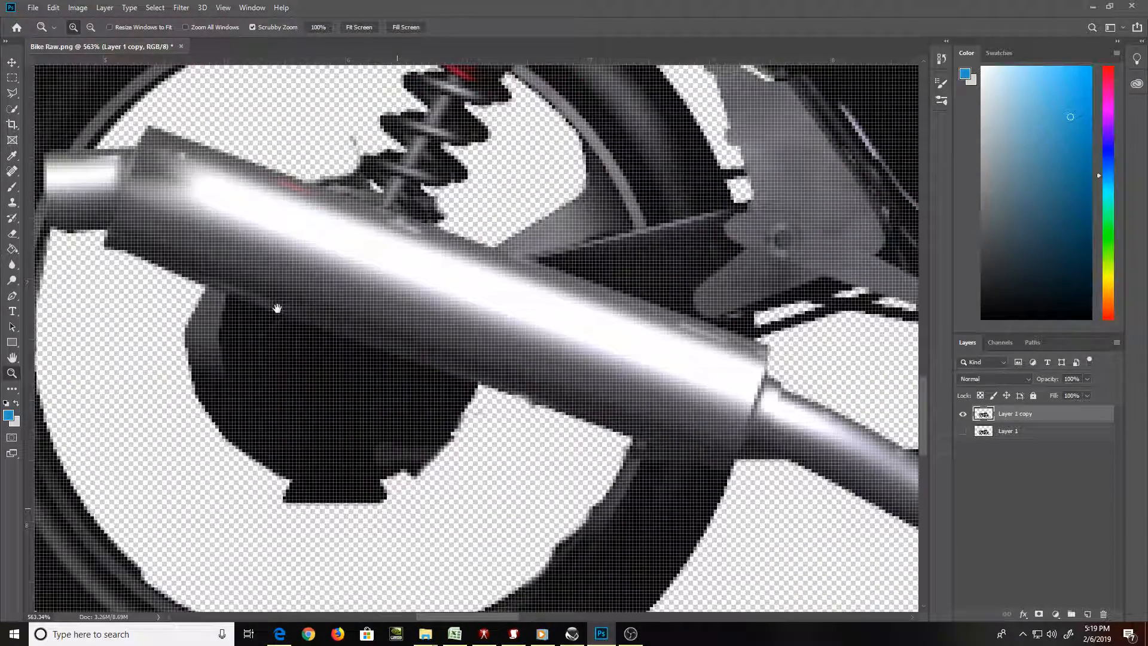
pyautogui.press('e')
pyautogui.moveTo(305, 489)
pyautogui.mouseDown()
pyautogui.moveTo(289, 493)
pyautogui.moveTo(373, 493)
pyautogui.moveTo(430, 459)
pyautogui.moveTo(447, 462)
pyautogui.moveTo(474, 428)
pyautogui.moveTo(523, 415)
pyautogui.moveTo(552, 486)
pyautogui.moveTo(551, 535)
pyautogui.moveTo(574, 510)
pyautogui.moveTo(536, 549)
pyautogui.mouseUp()
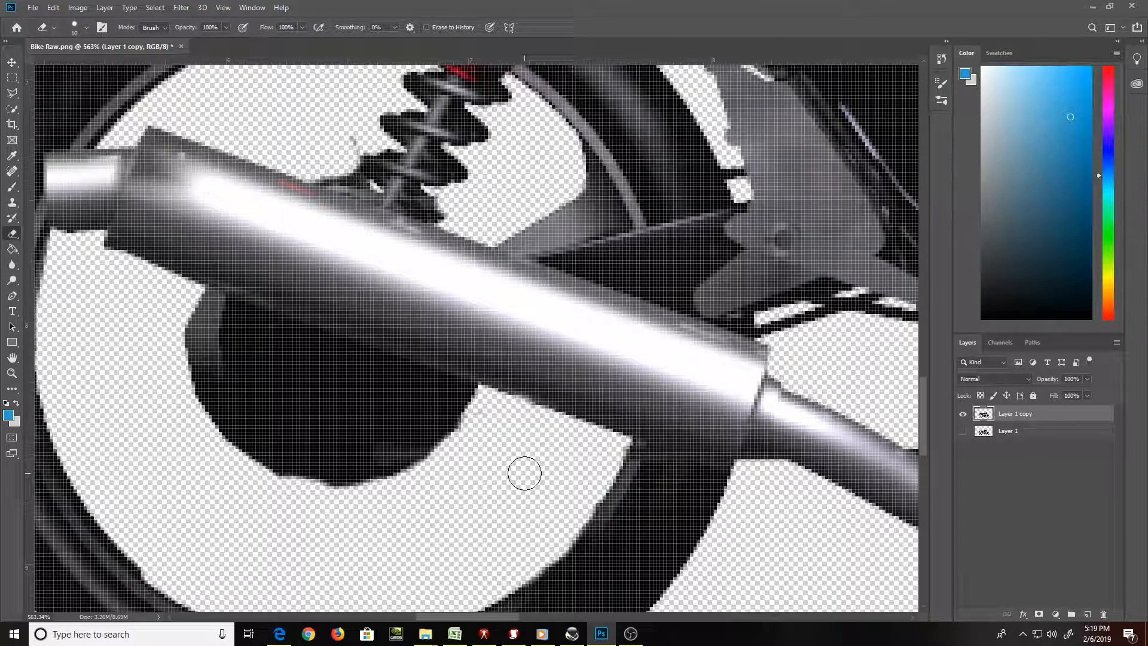
pyautogui.hotkey('ctrl', '0')
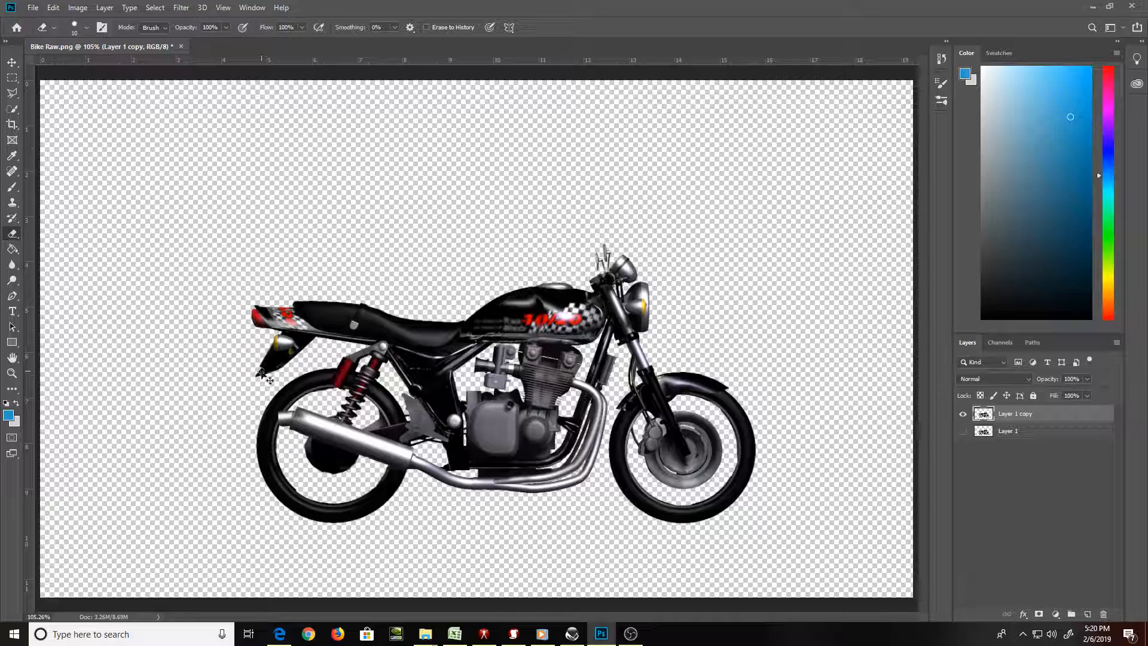
# Save the document as the Photoshop file Bike Raw in the 4-2 Excitebike folder with Maximize Compatibility on
pyautogui.hotkey('ctrl', 'shift', 's')
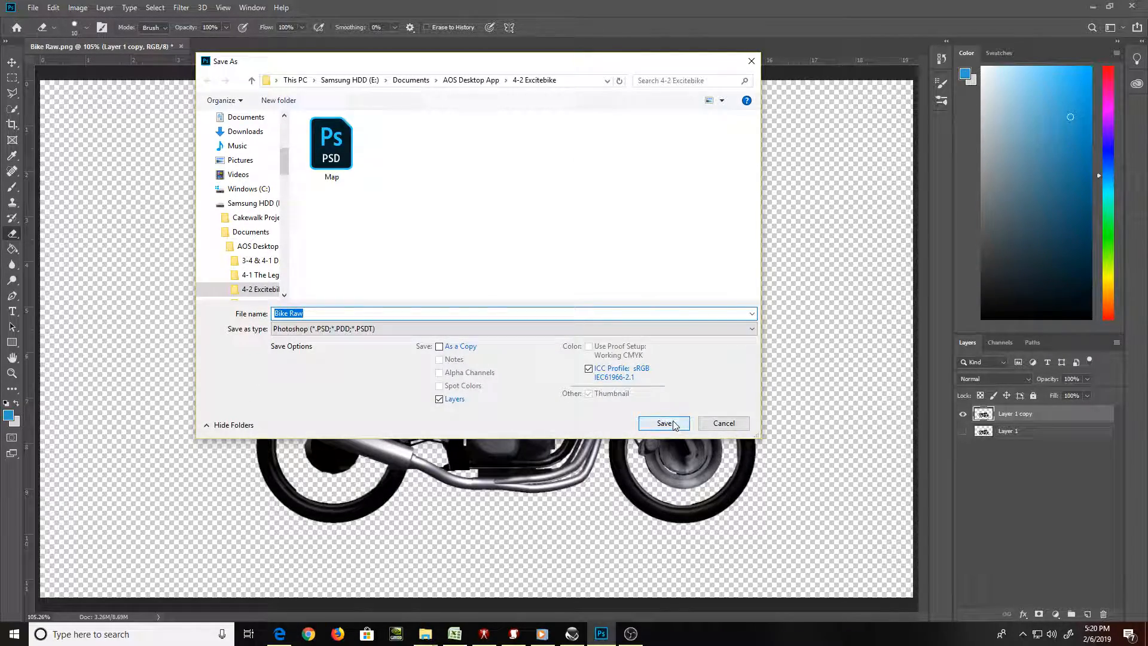
pyautogui.click(666, 424)
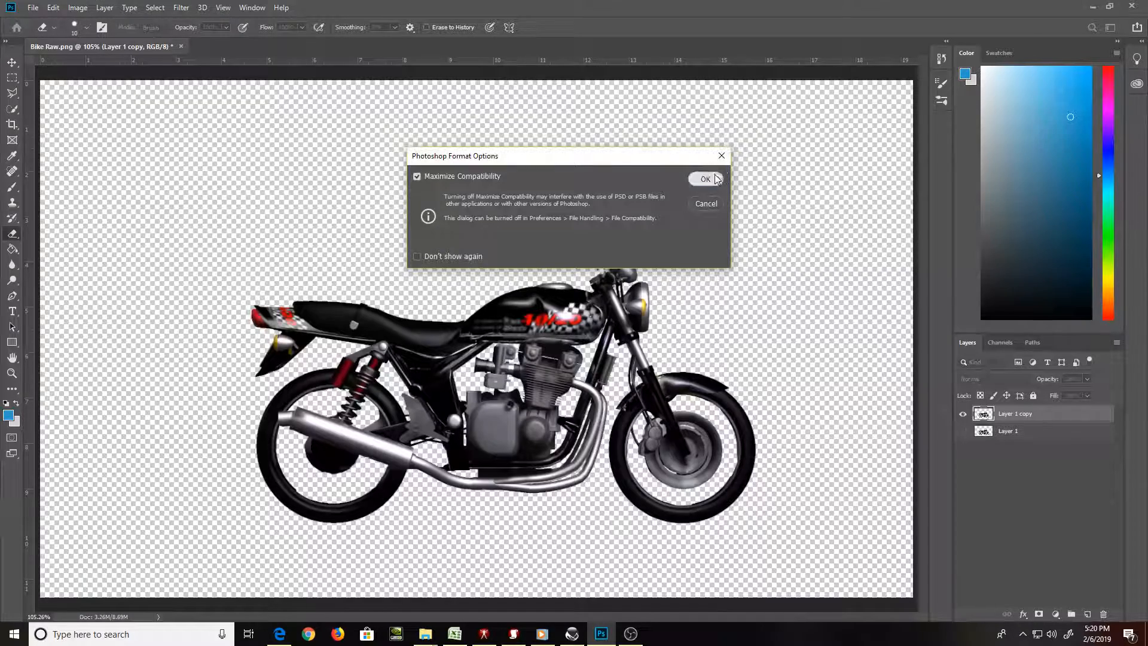
pyautogui.click(705, 177)
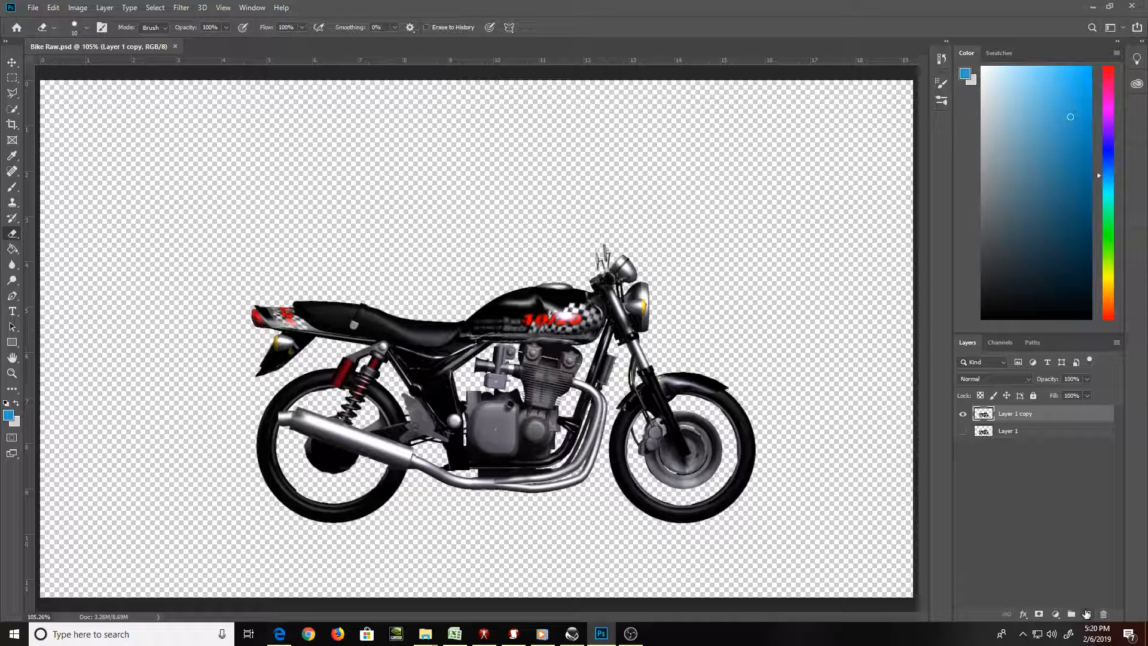
pyautogui.click(974, 495)
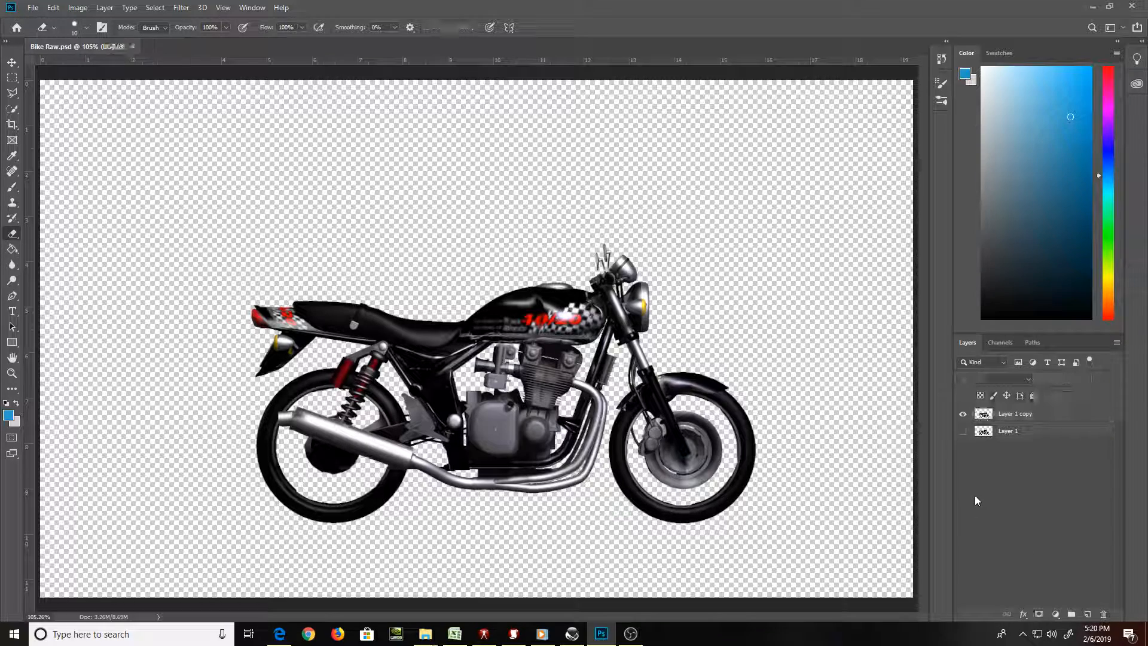
pyautogui.click(1017, 411)
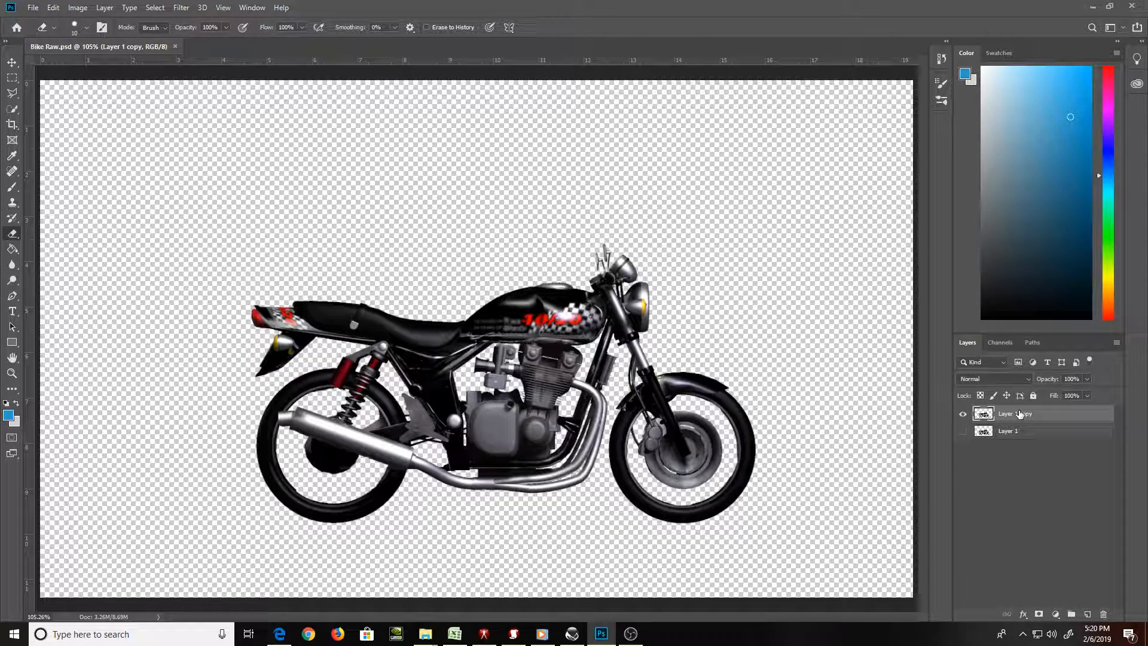
pyautogui.hotkey('ctrl', 'u')
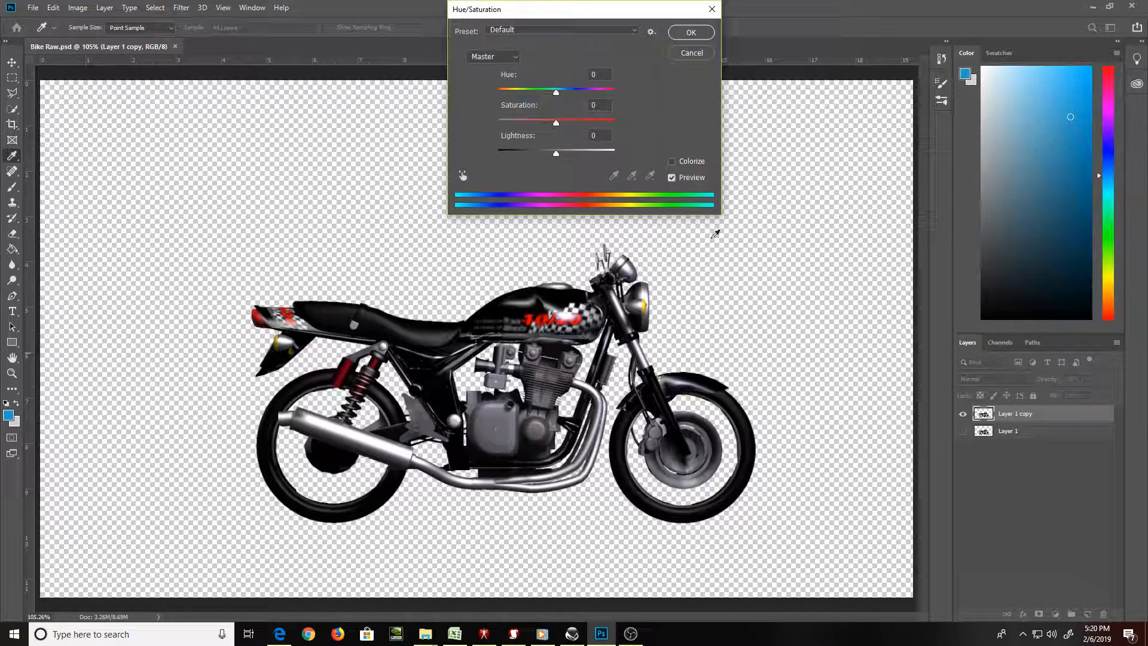
pyautogui.moveTo(564, 94)
pyautogui.mouseDown()
pyautogui.moveTo(529, 93)
pyautogui.moveTo(546, 93)
pyautogui.mouseUp()
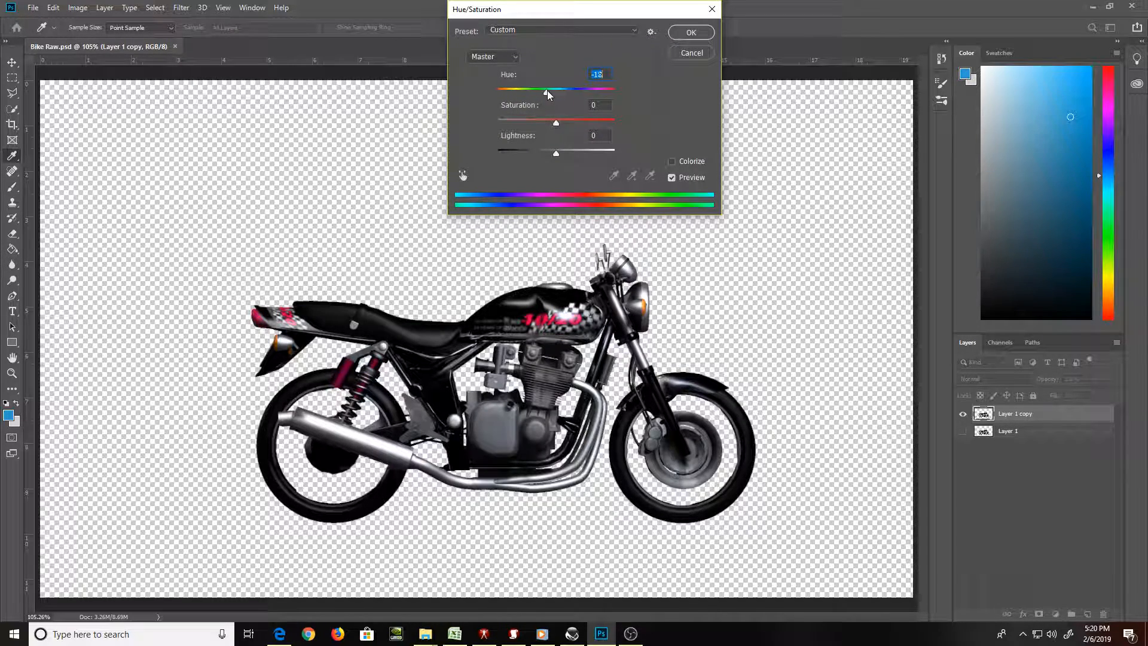
pyautogui.click(682, 165)
pyautogui.moveTo(562, 93)
pyautogui.mouseDown()
pyautogui.moveTo(582, 92)
pyautogui.moveTo(522, 85)
pyautogui.moveTo(546, 91)
pyautogui.mouseUp()
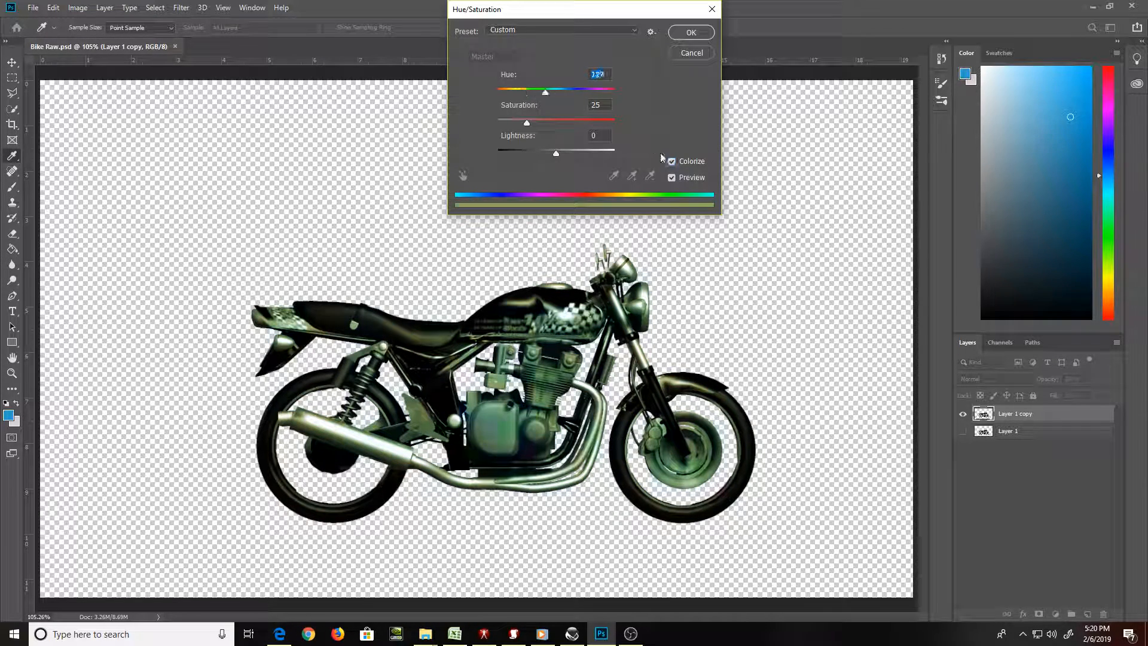
pyautogui.click(693, 52)
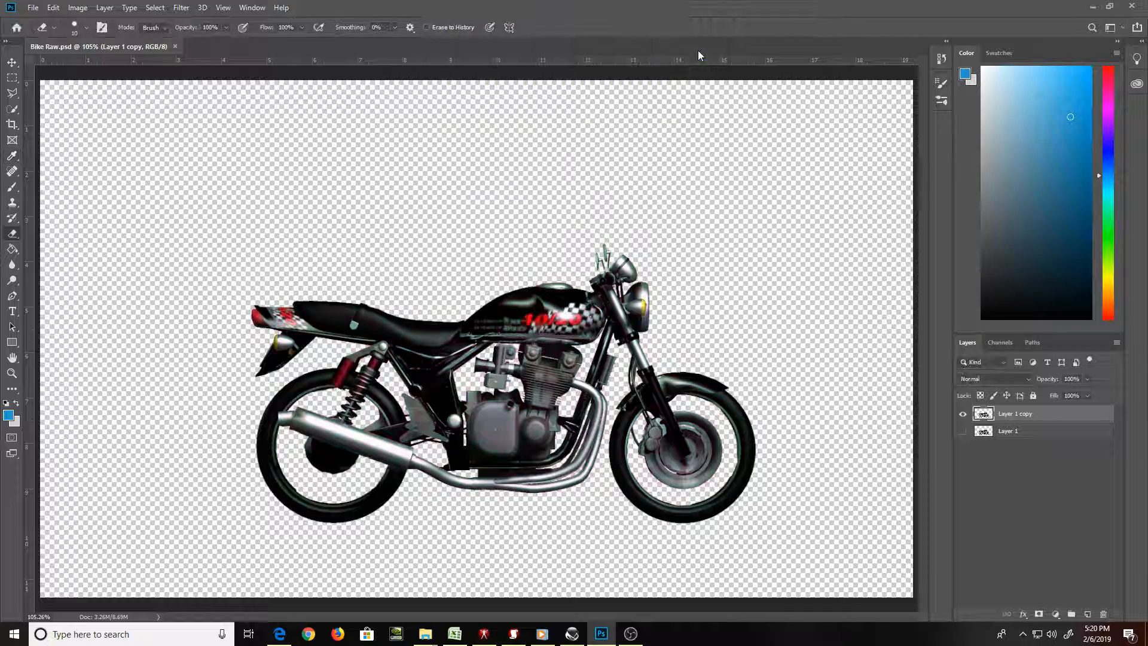
# Add a new empty layer above Layer 1 copy
pyautogui.press('e')
pyautogui.click(1085, 615)
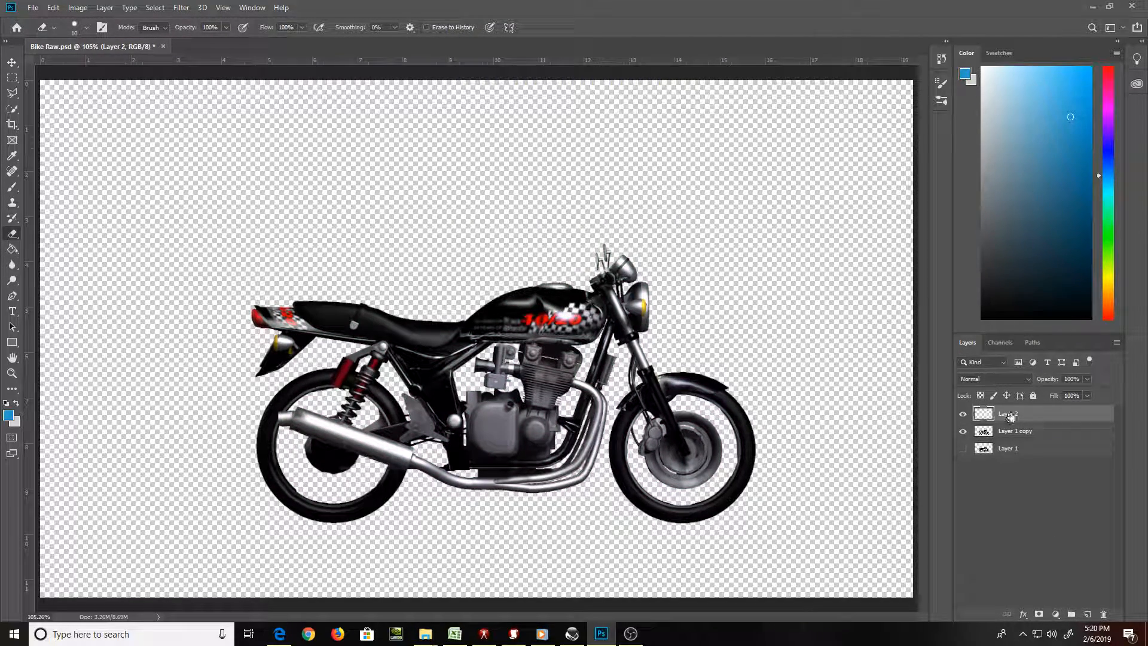
# Delete the empty Layer 2 and load the bike's outline from Layer 1 copy as a selection
pyautogui.press('Delete')
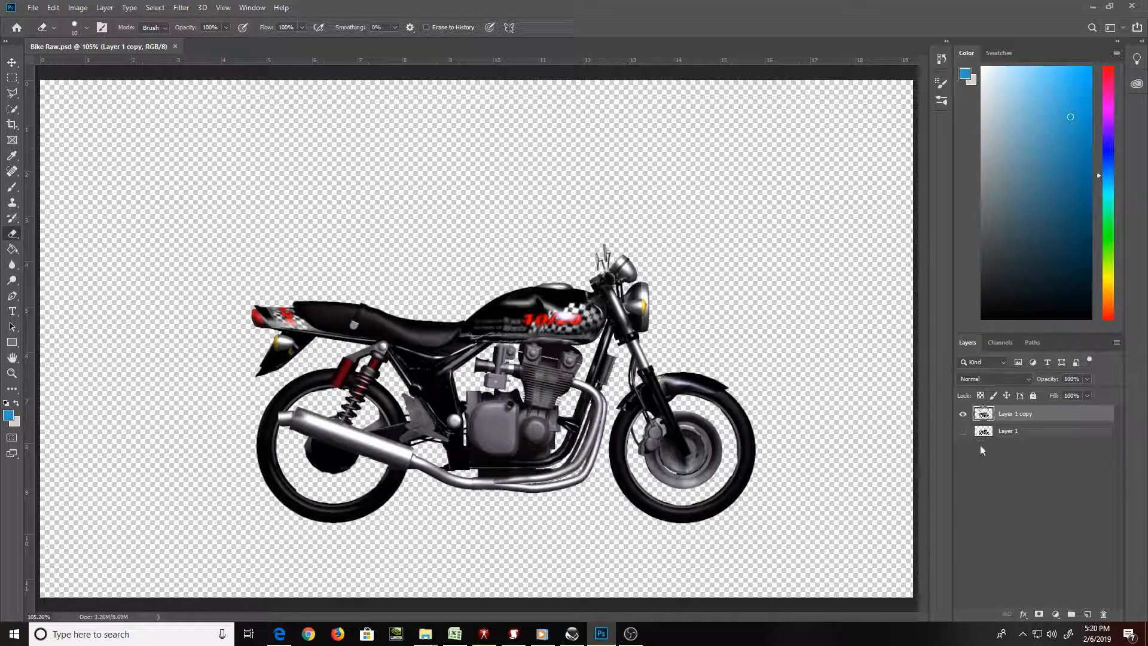
pyautogui.keyDown('ctrl'); pyautogui.click(985, 414); pyautogui.keyUp('ctrl')
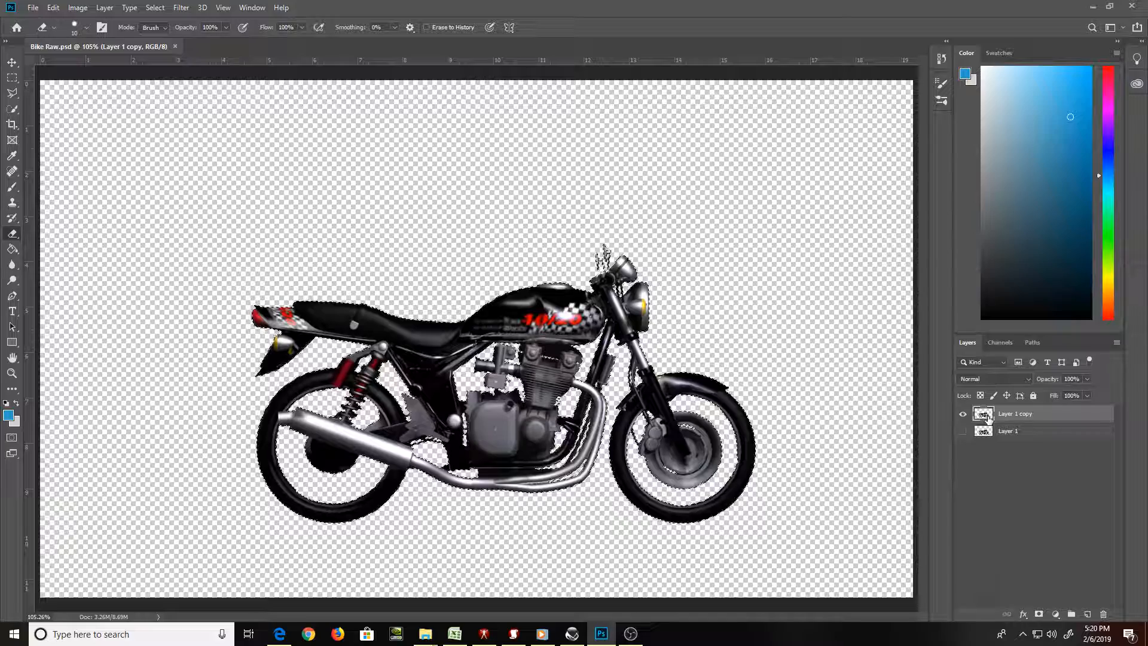
# Try to recolour the fuel tank graphics directly on Layer 1 copy with blue Paint Bucket fills
pyautogui.press('g')
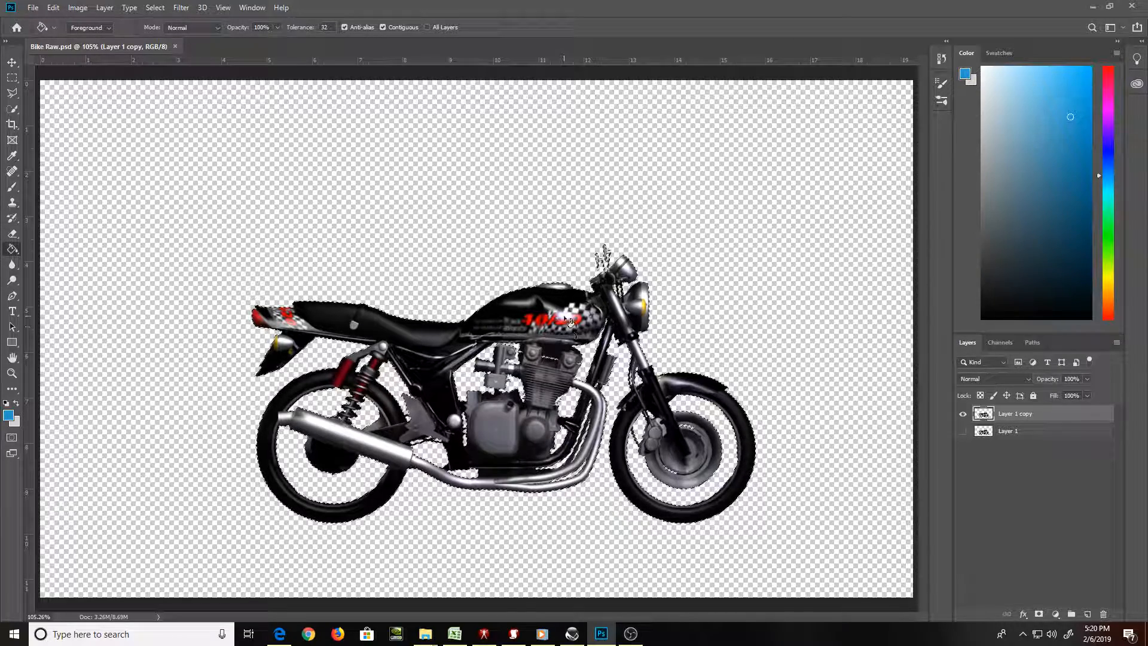
pyautogui.click(565, 320)
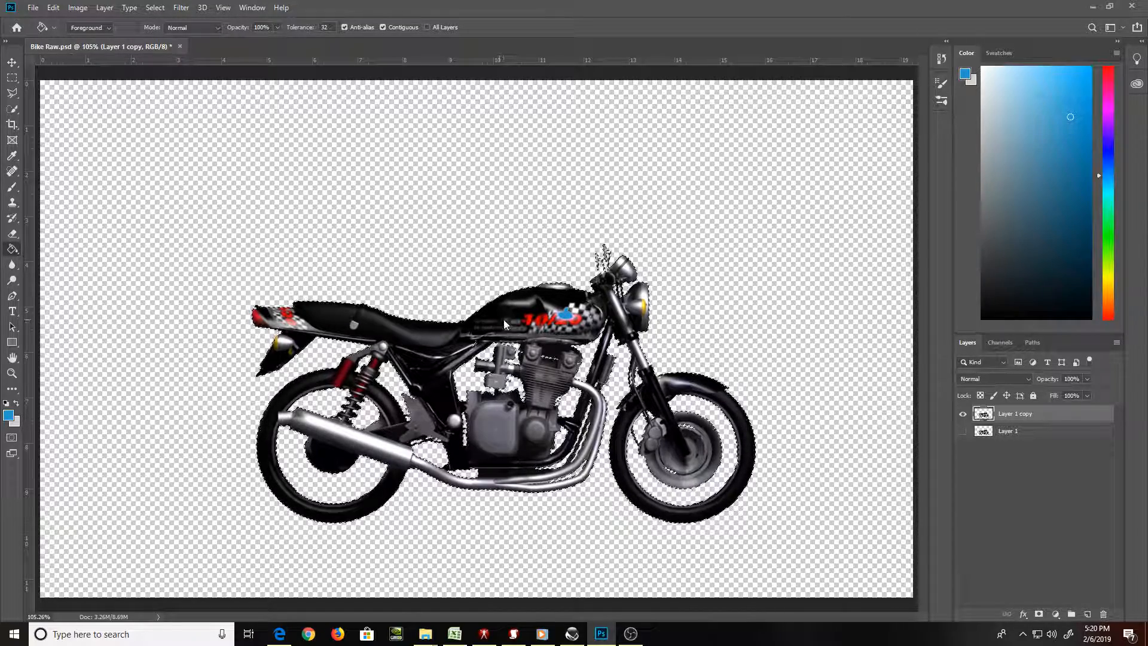
pyautogui.click(505, 324)
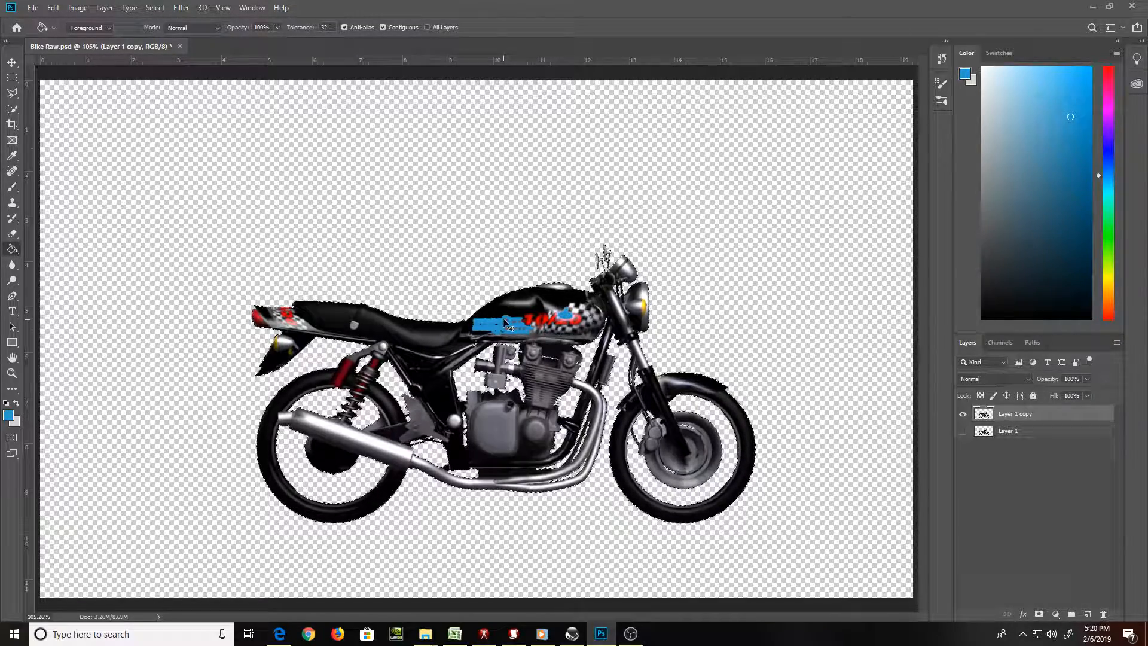
pyautogui.hotkey('ctrl', 'z')
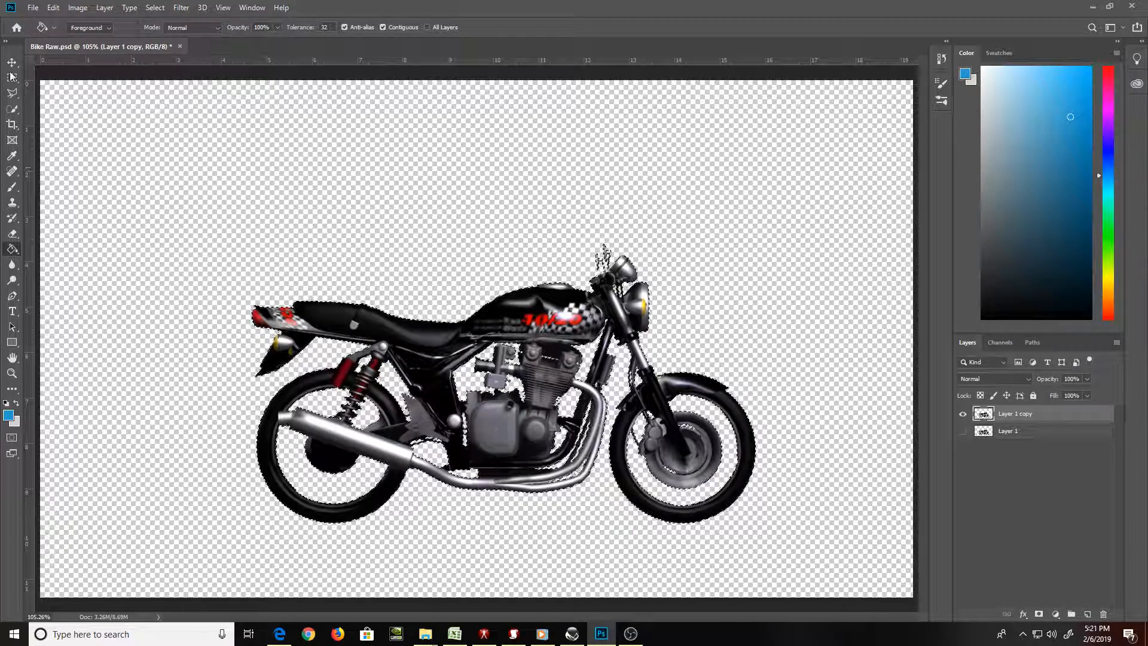
pyautogui.press('m')
pyautogui.rightClick(401, 329)
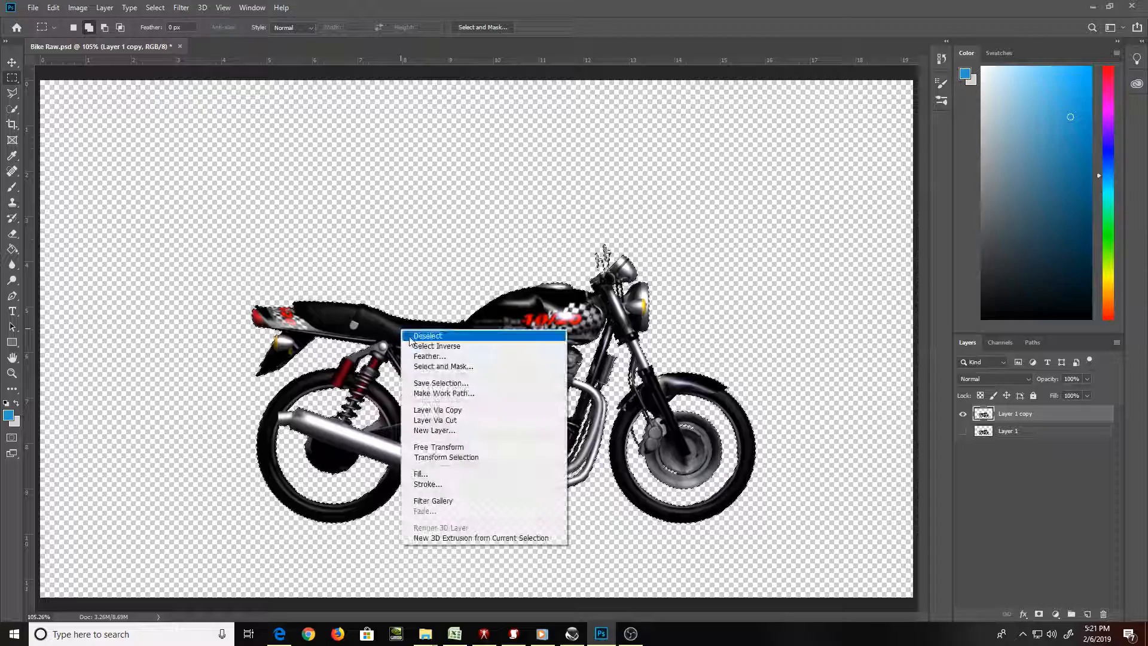
pyautogui.press('Escape')
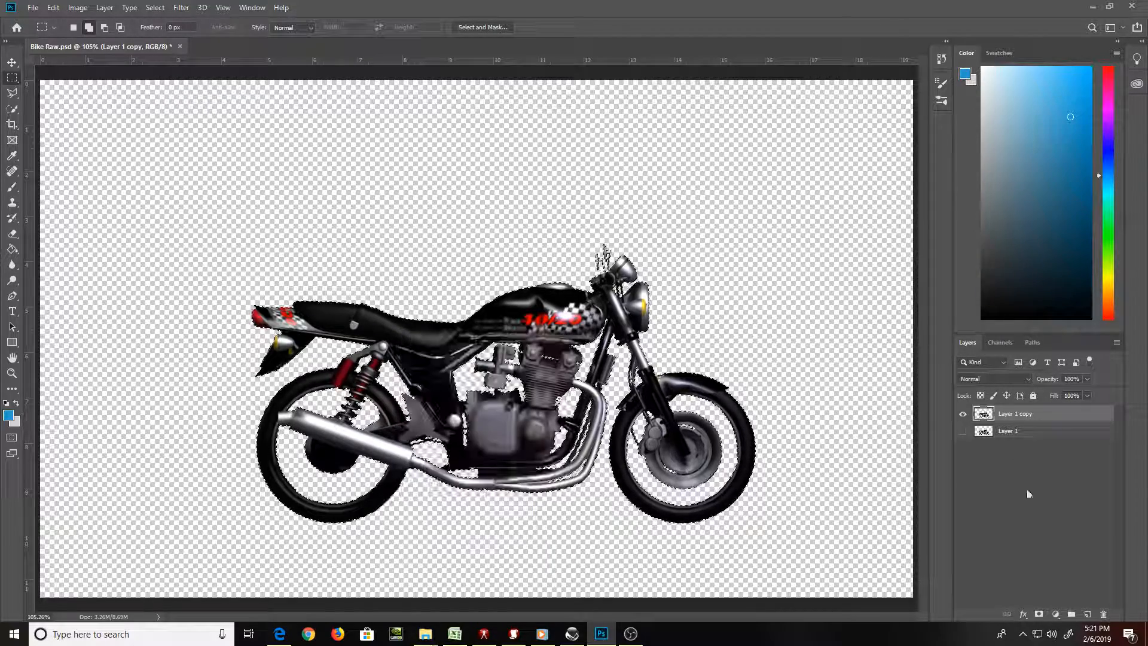
# Add a new layer above Layer 1 copy, fill the bike-shaped selection with the blue foreground colour and deselect
pyautogui.click(1087, 614)
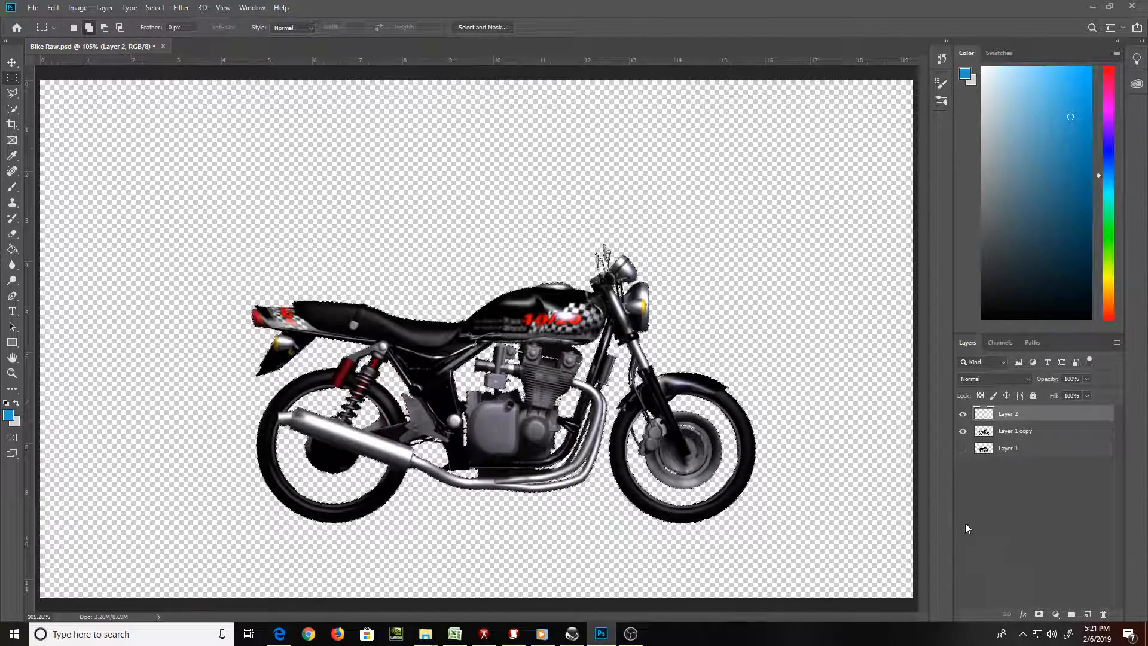
pyautogui.press('g')
pyautogui.click(559, 327)
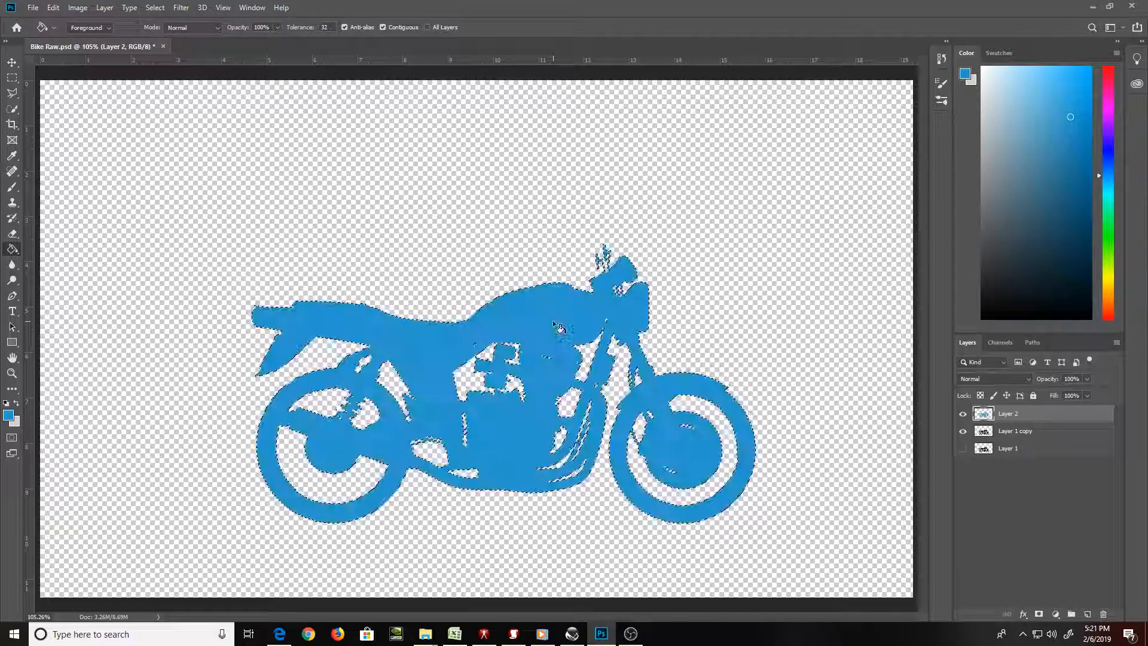
pyautogui.hotkey('ctrl', 'd')
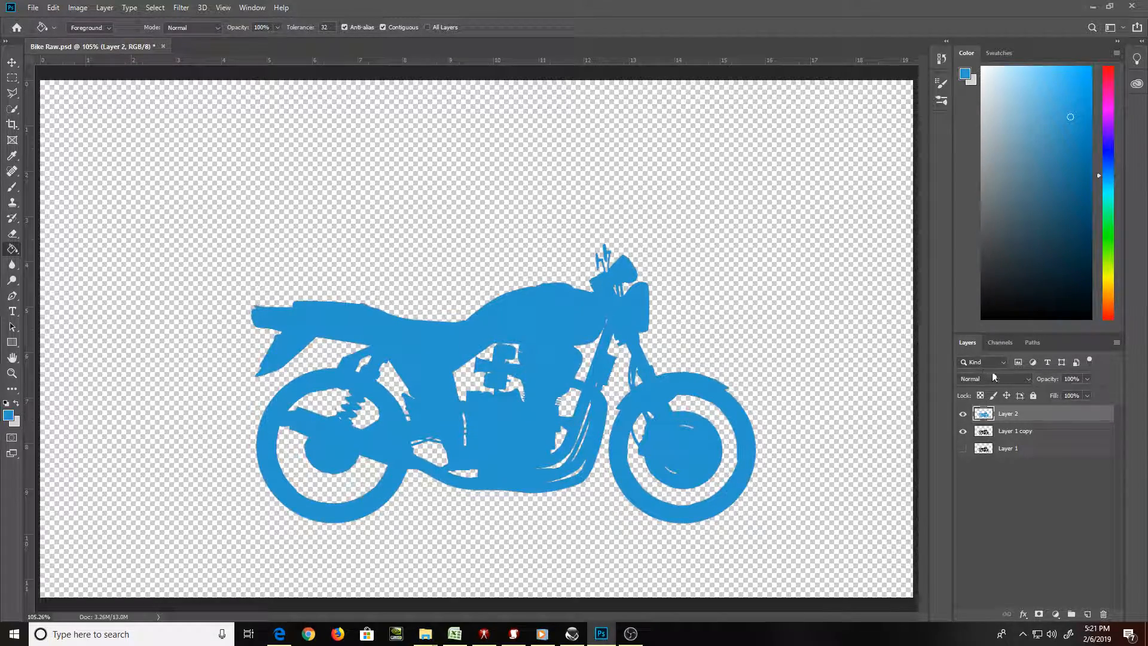
# Set the blend mode of the blue Layer 2 to Saturation, undoing a trial fill of the transparent background
pyautogui.click(1013, 378)
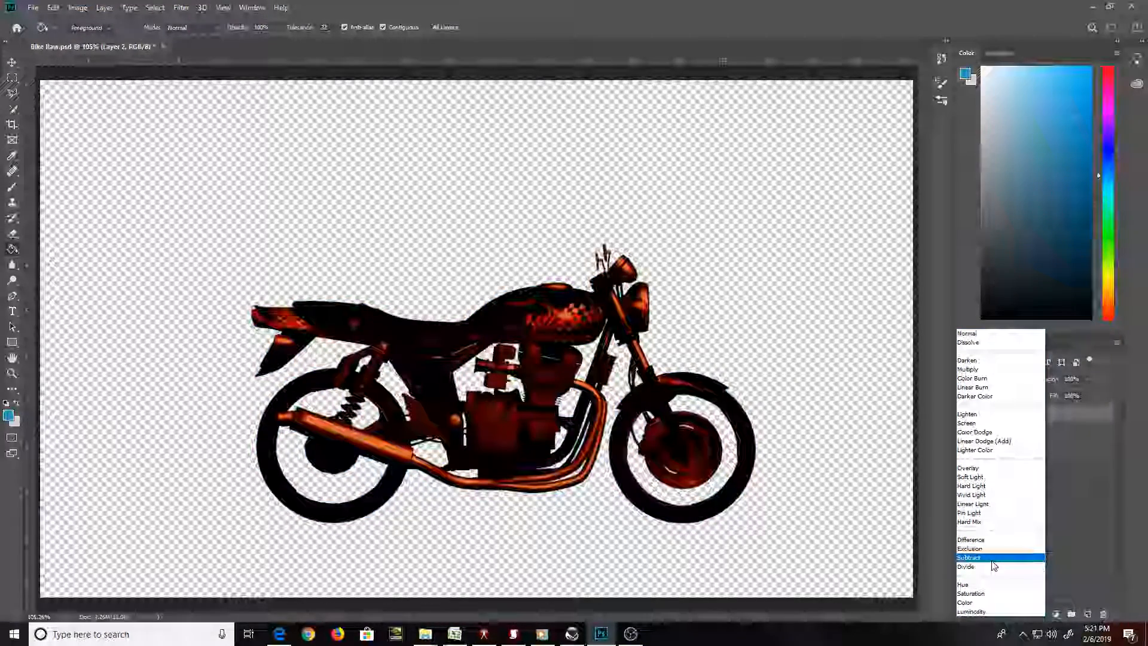
pyautogui.click(987, 593)
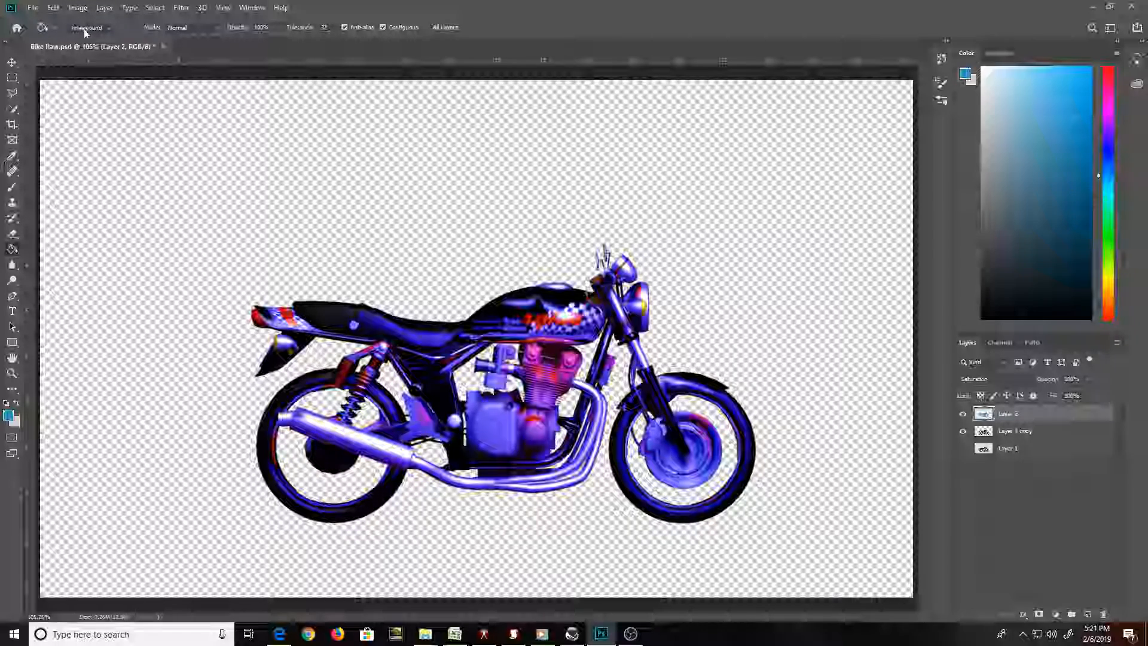
pyautogui.click(257, 219)
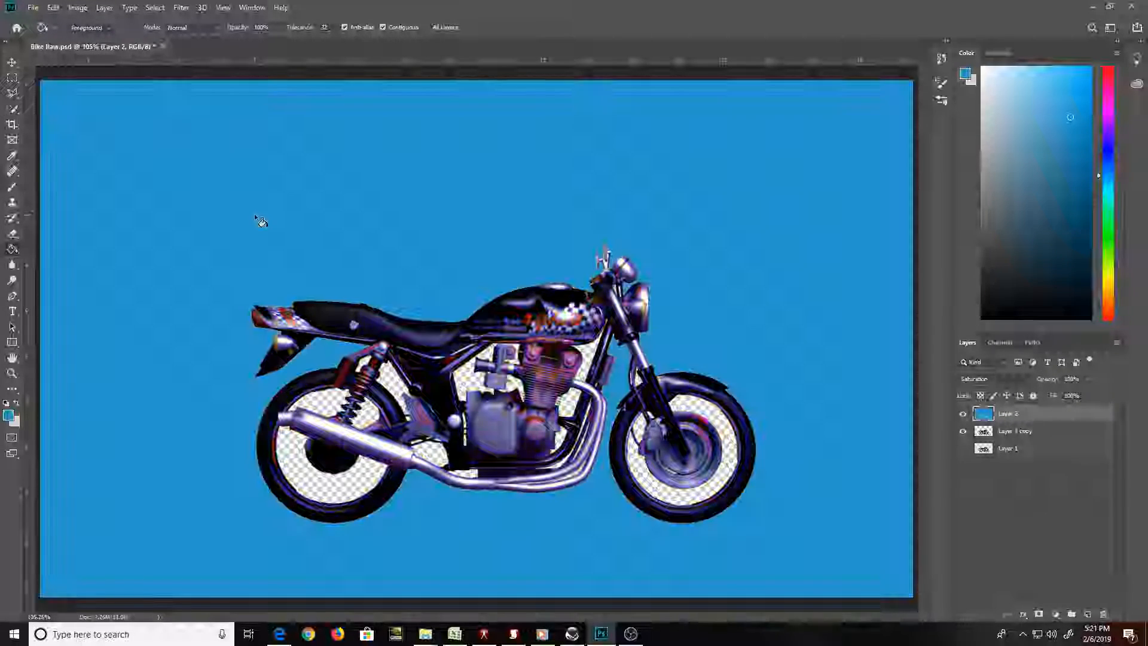
pyautogui.hotkey('ctrl', 'z')
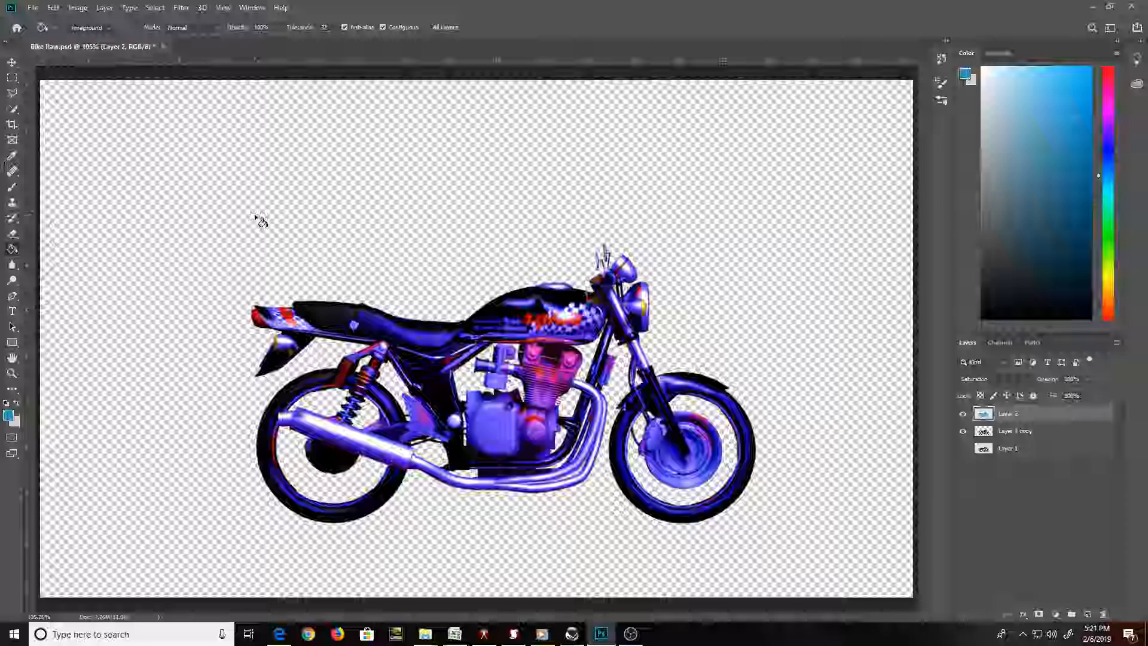
# Crop the canvas closely around the motorbike, leaving a small margin on all sides
pyautogui.press('c')
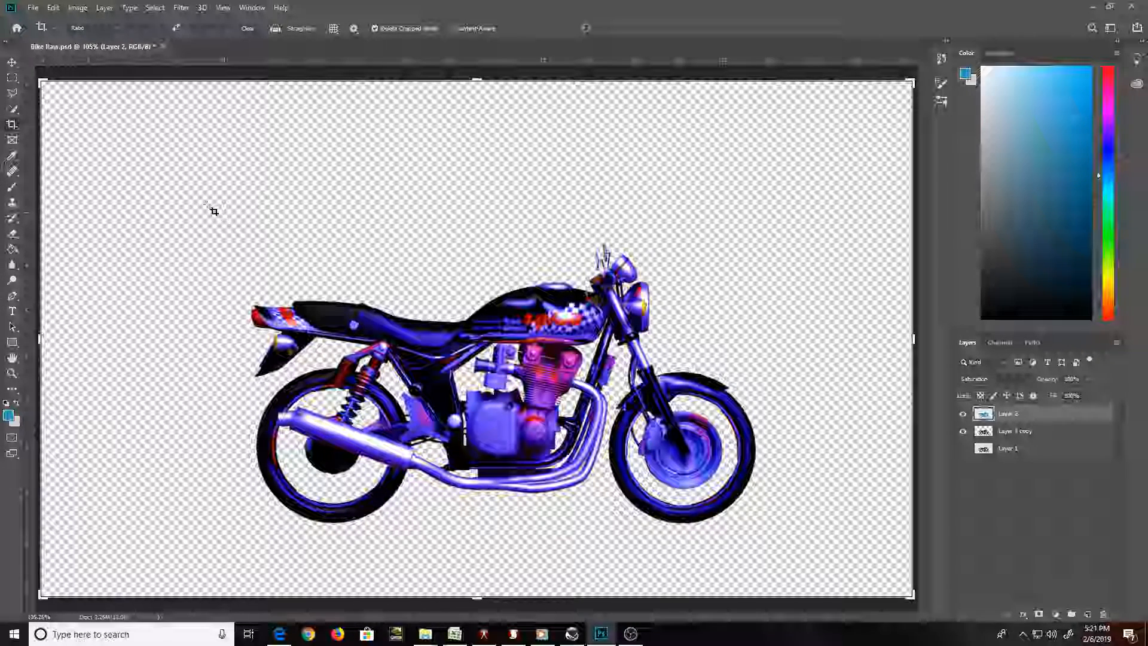
pyautogui.moveTo(175, 186)
pyautogui.mouseDown()
pyautogui.moveTo(554, 474)
pyautogui.moveTo(777, 513)
pyautogui.mouseUp()
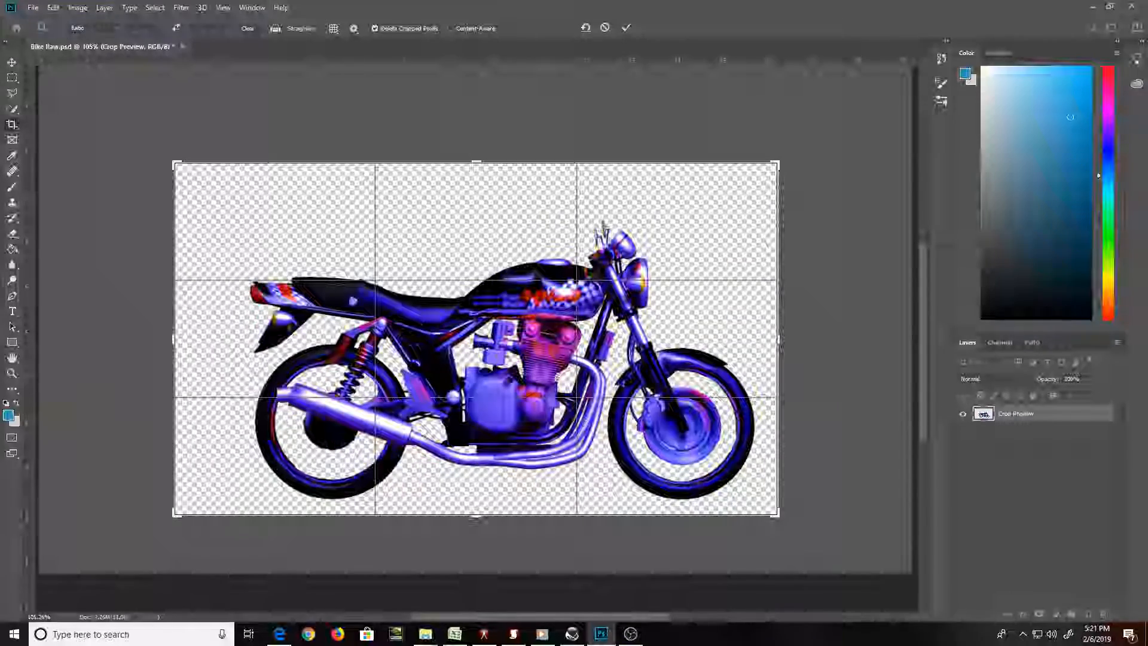
pyautogui.moveTo(174, 162); pyautogui.dragTo(202, 189)
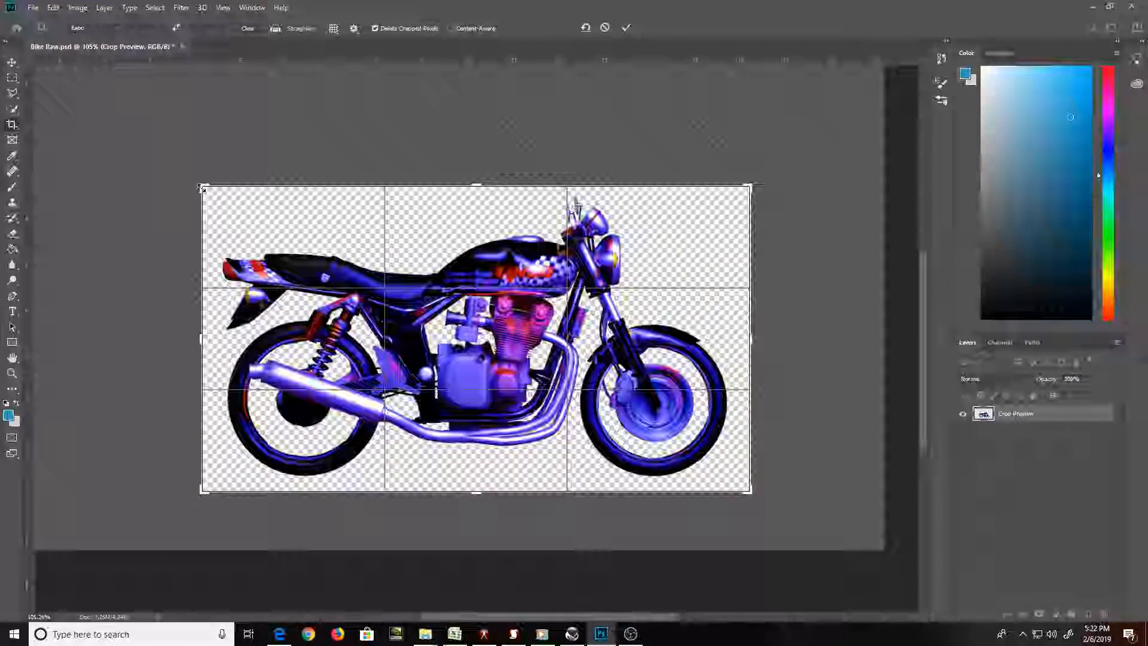
pyautogui.press('Return')
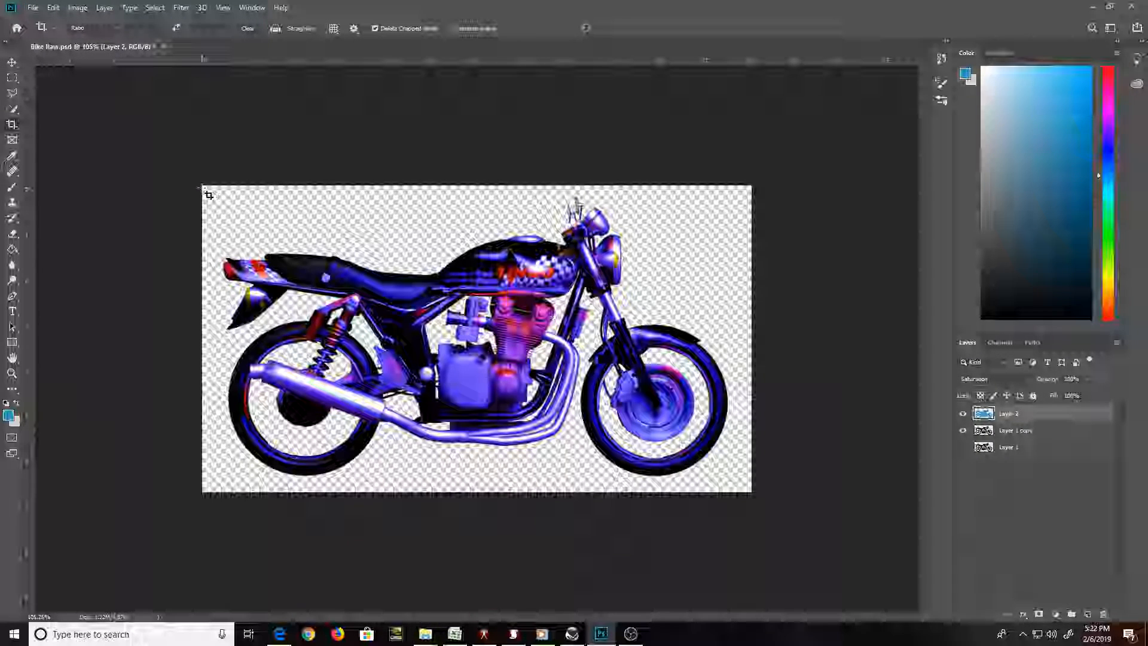
# Save the purple version as a PNG file named Bike Purple in the 4-2 Excitebike folder
pyautogui.click(32, 9)
pyautogui.click(110, 143)
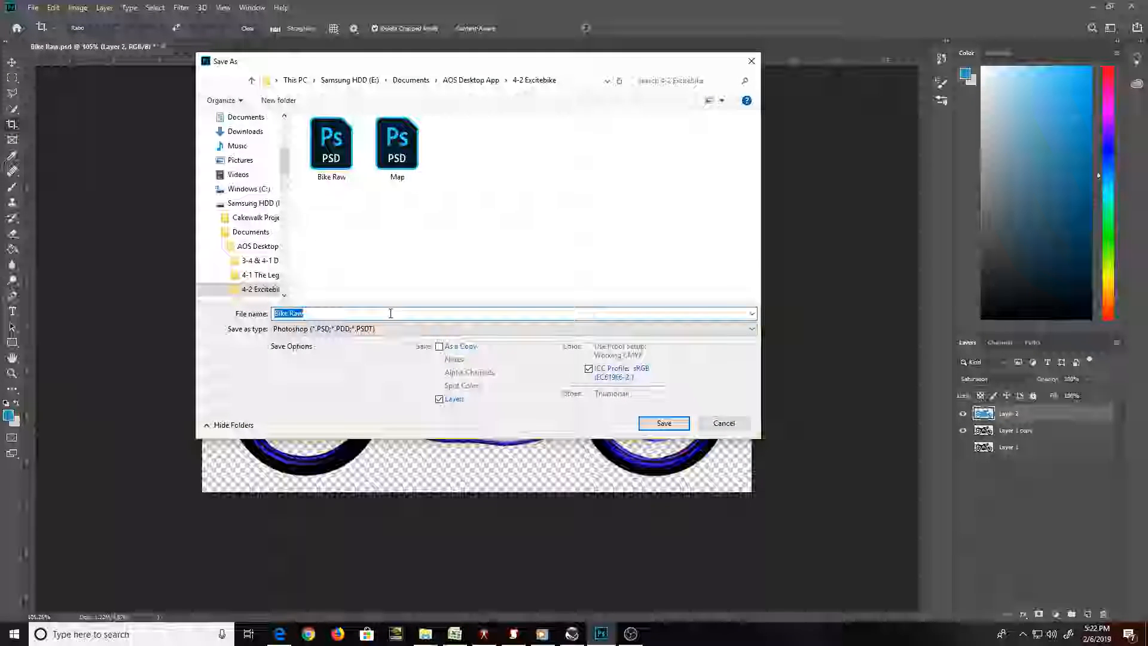
pyautogui.write('Bike Purp')
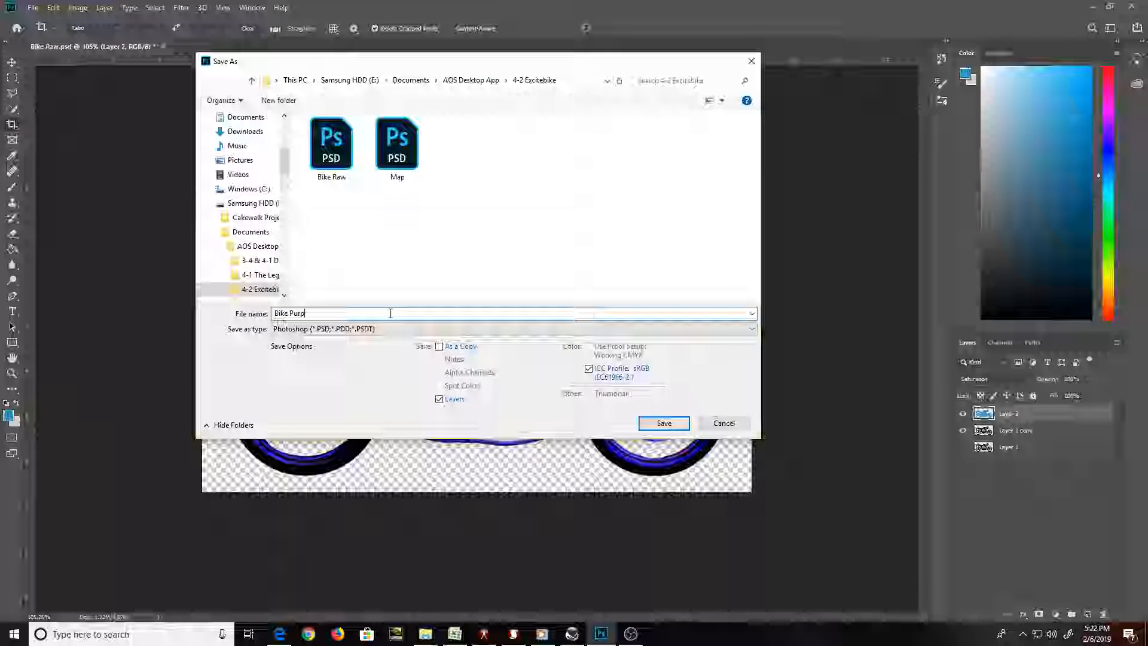
pyautogui.press('p')
pyautogui.press('p')
pyautogui.press('p')
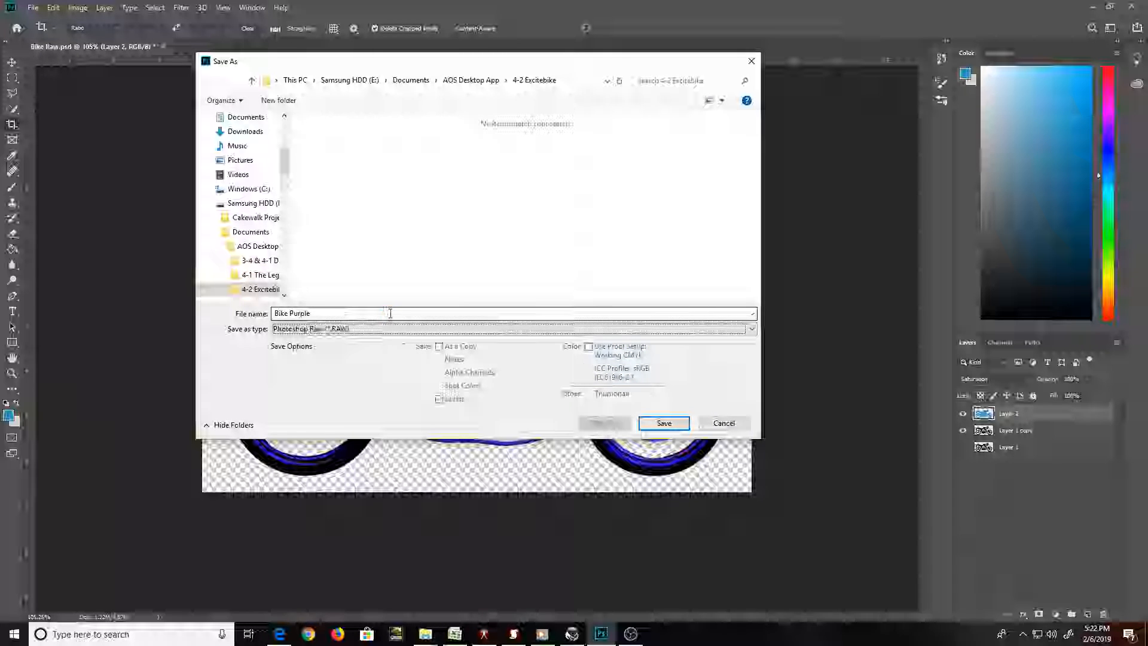
pyautogui.press('p')
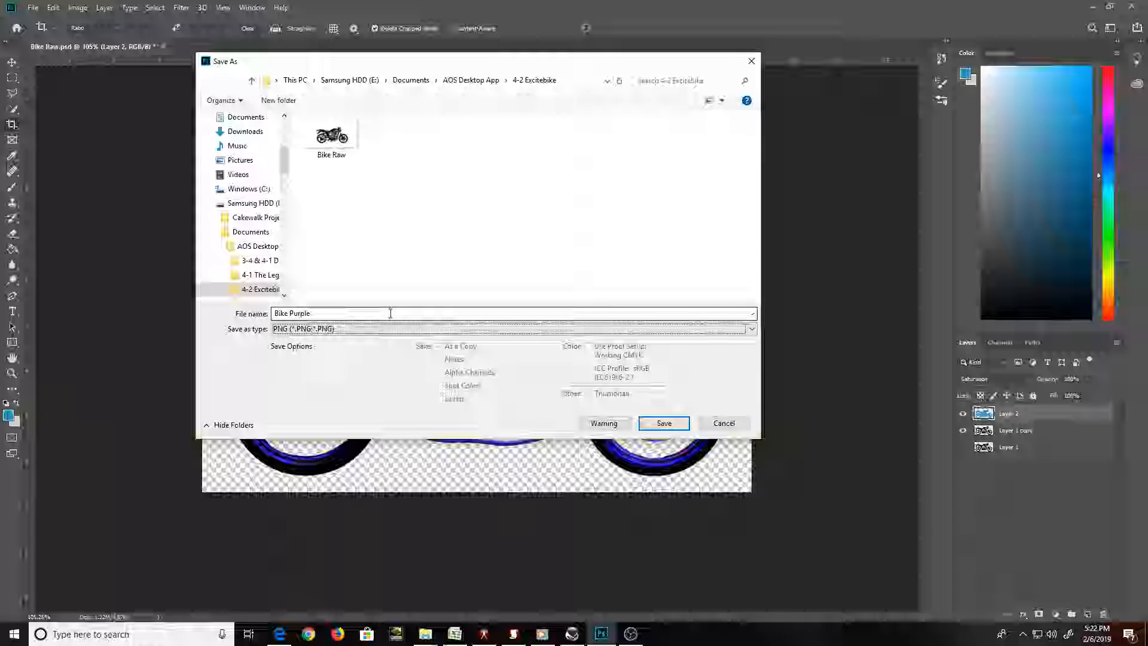
pyautogui.press('Return')
pyautogui.press('Return')
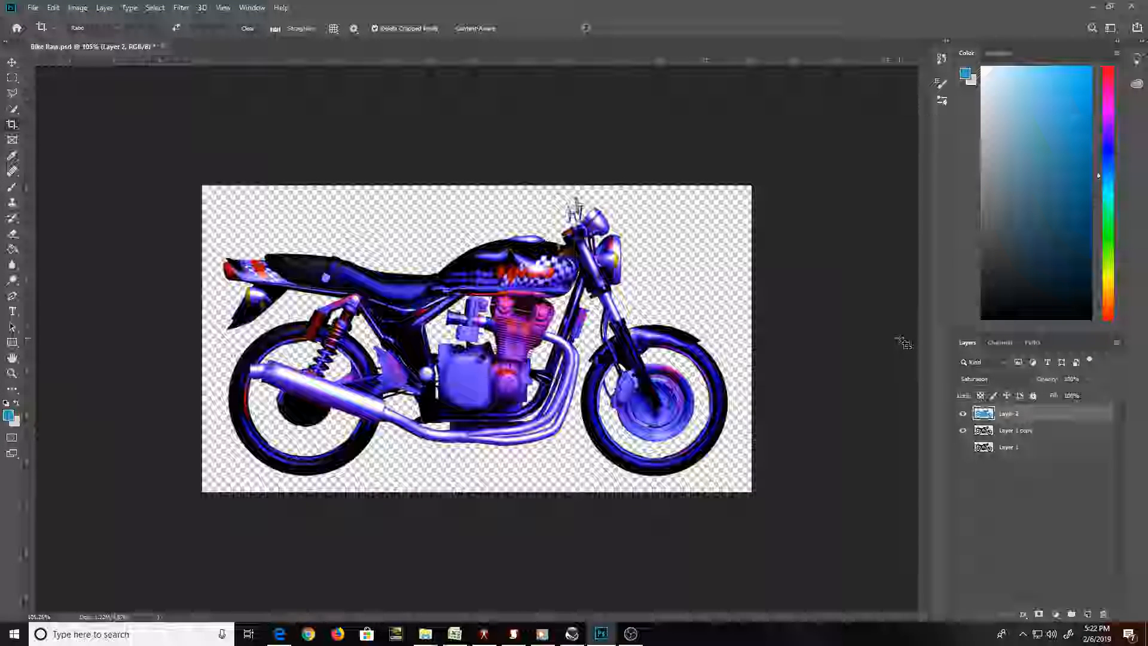
# Try to colorize Layer 2 green with Hue/Saturation at saturation 50
pyautogui.hotkey('ctrl', 'u')
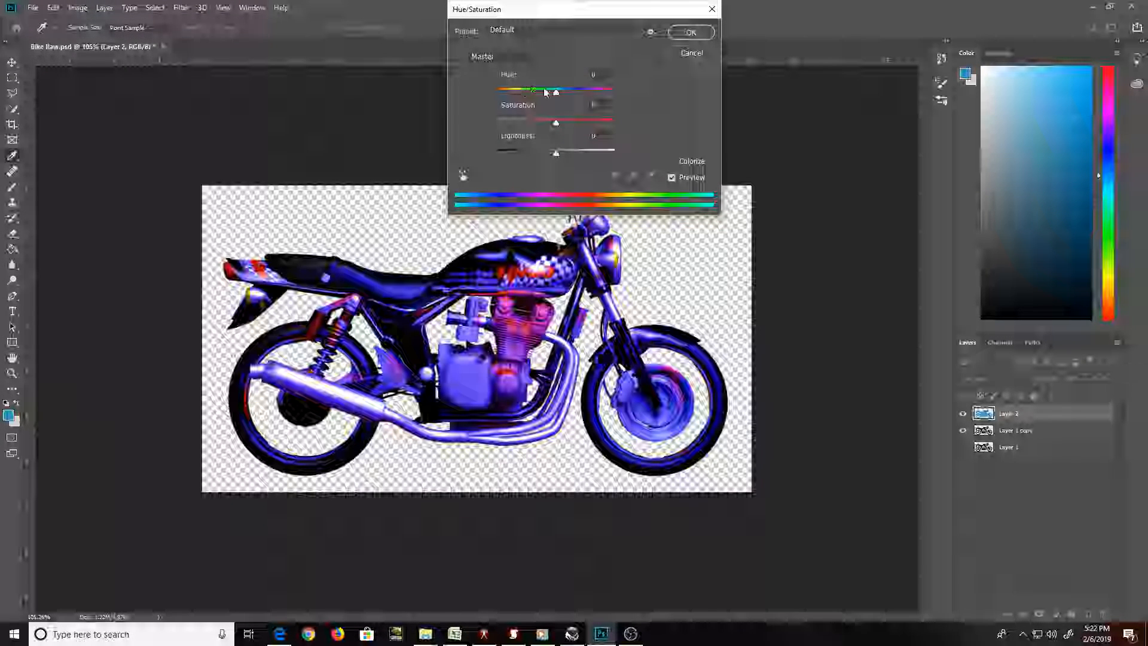
pyautogui.moveTo(546, 92)
pyautogui.mouseDown()
pyautogui.moveTo(613, 90)
pyautogui.moveTo(510, 92)
pyautogui.moveTo(615, 93)
pyautogui.moveTo(501, 99)
pyautogui.moveTo(603, 94)
pyautogui.moveTo(544, 106)
pyautogui.mouseUp()
pyautogui.click(683, 163)
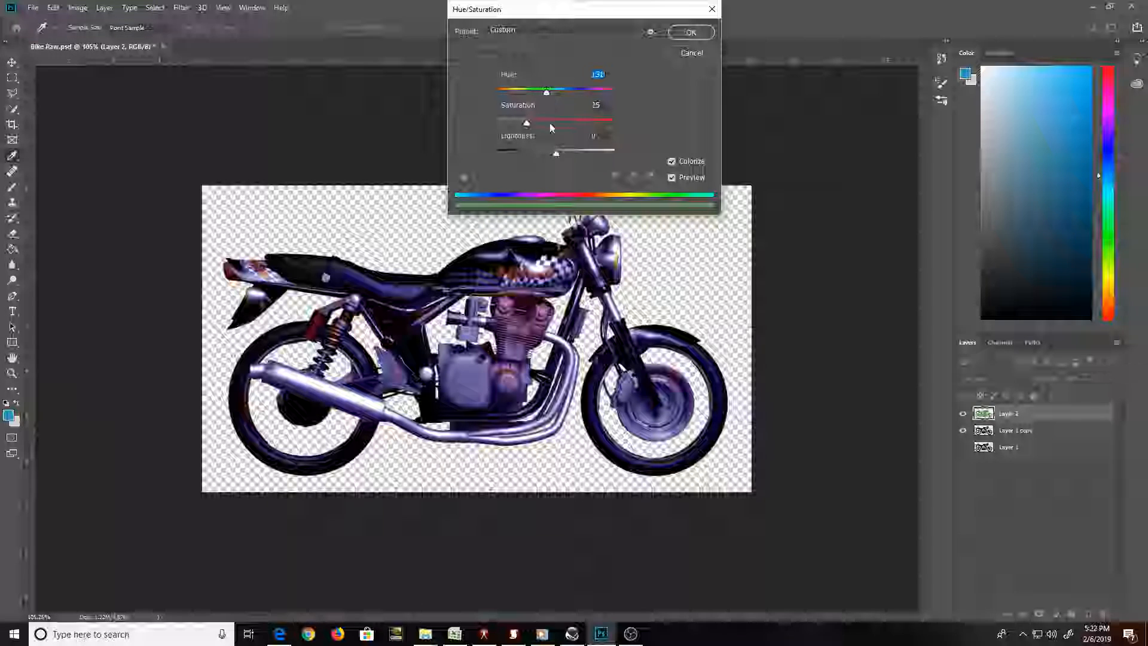
pyautogui.click(556, 122)
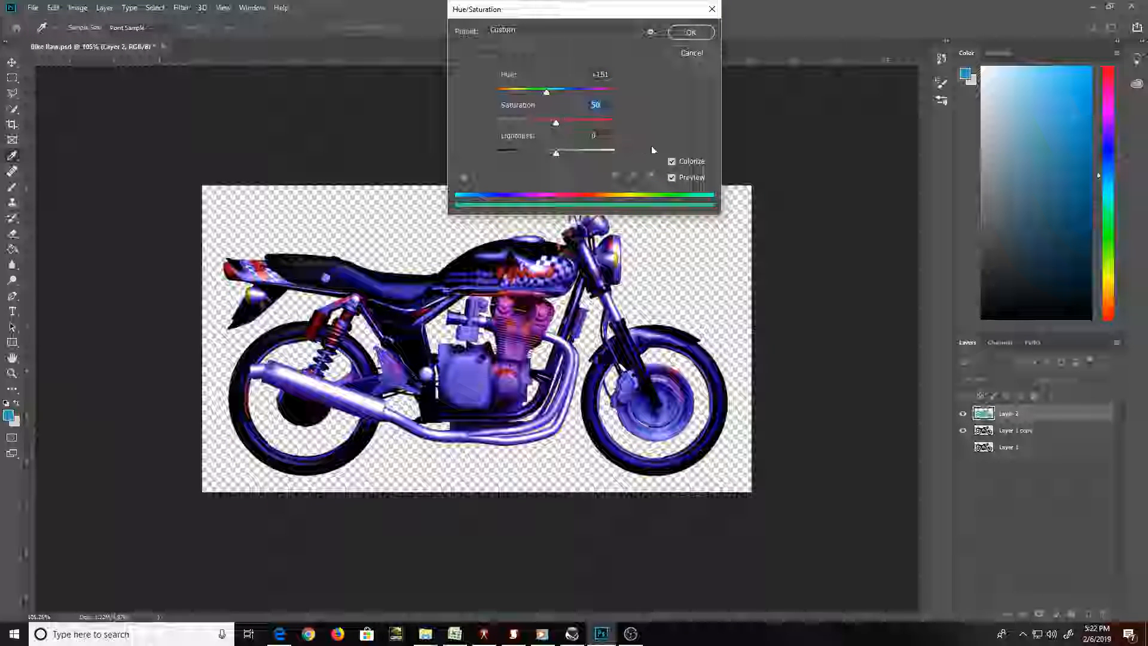
pyautogui.click(689, 34)
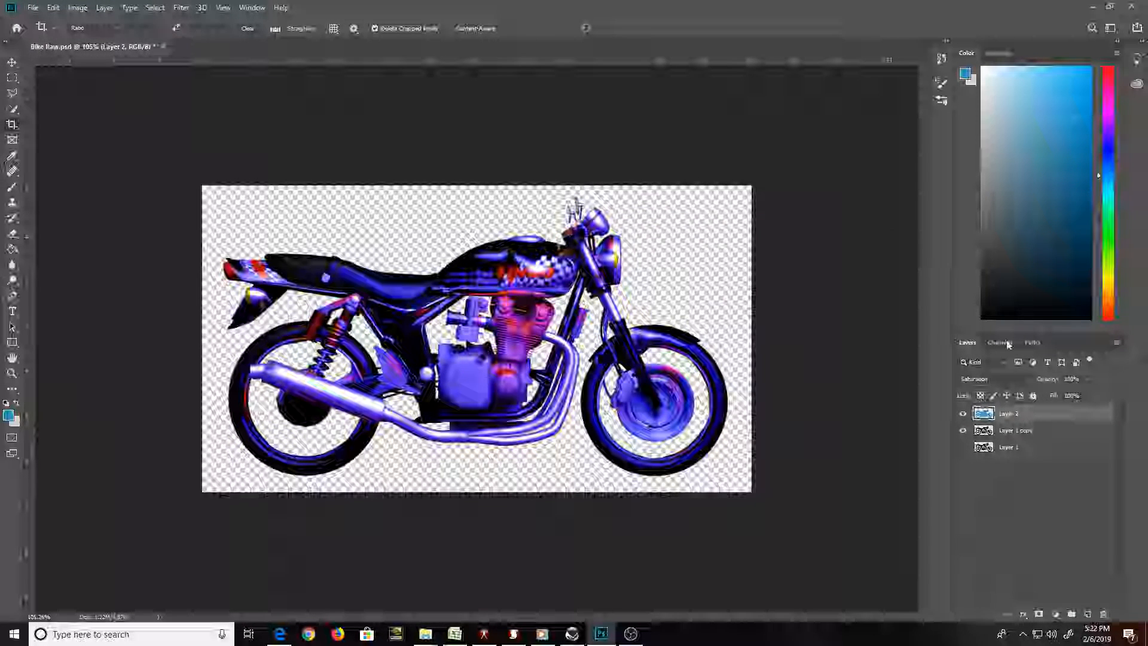
# Change Layer 2's blend mode to Soft Light and save this version as the PNG file Bike Blue in the 4-2 Excitebike folder
pyautogui.click(1014, 377)
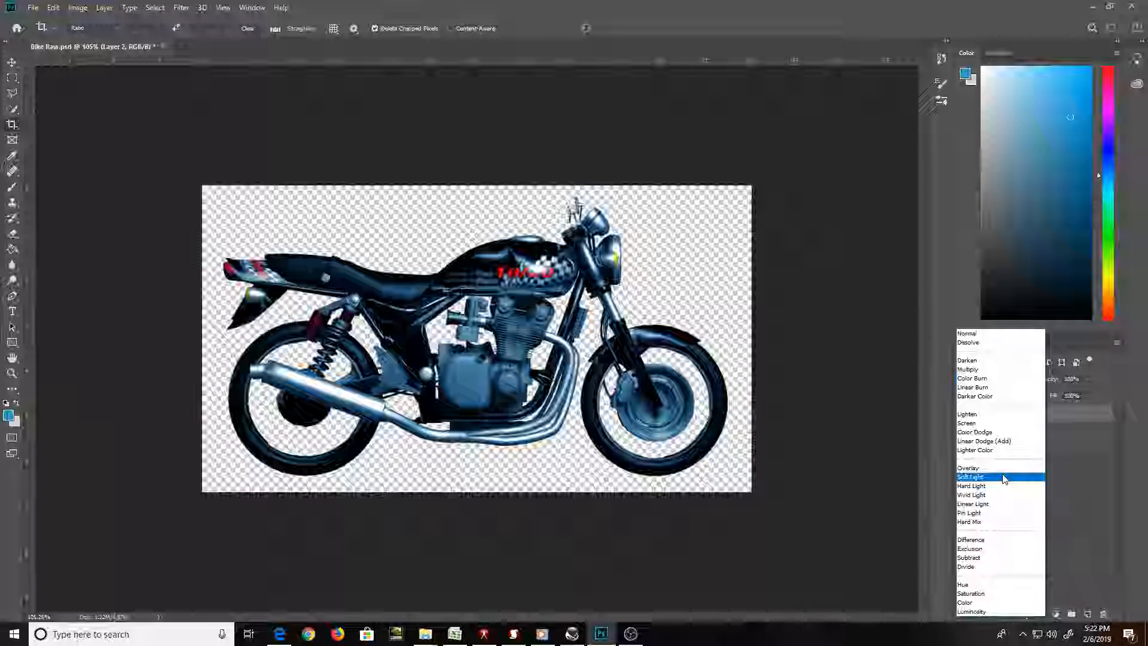
pyautogui.click(1004, 477)
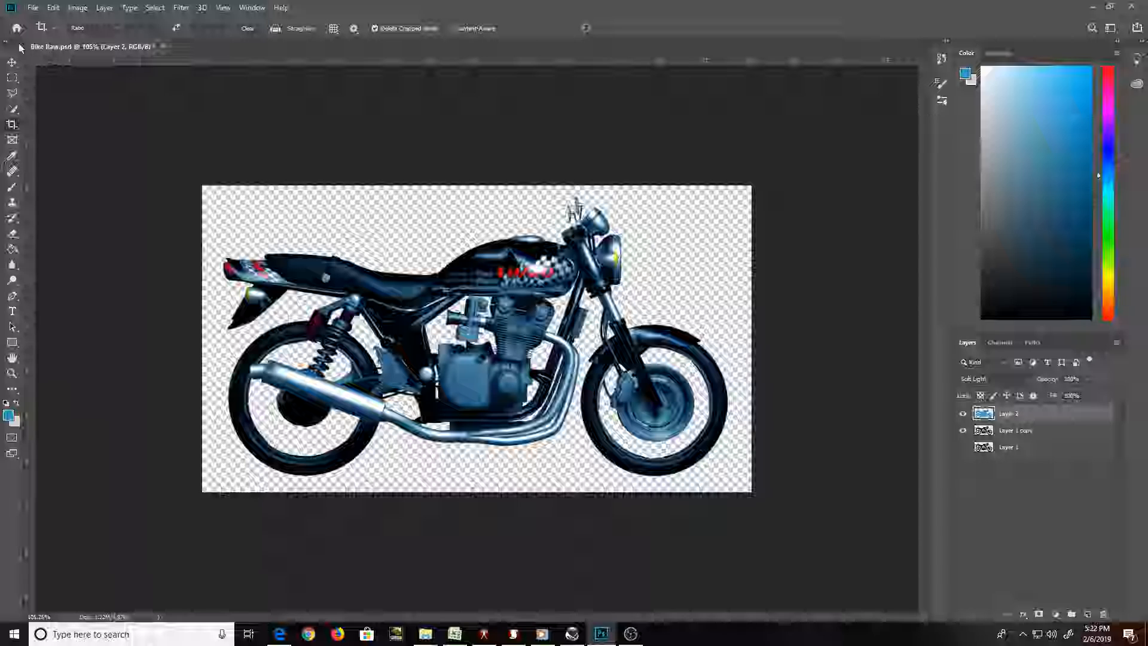
pyautogui.click(33, 8)
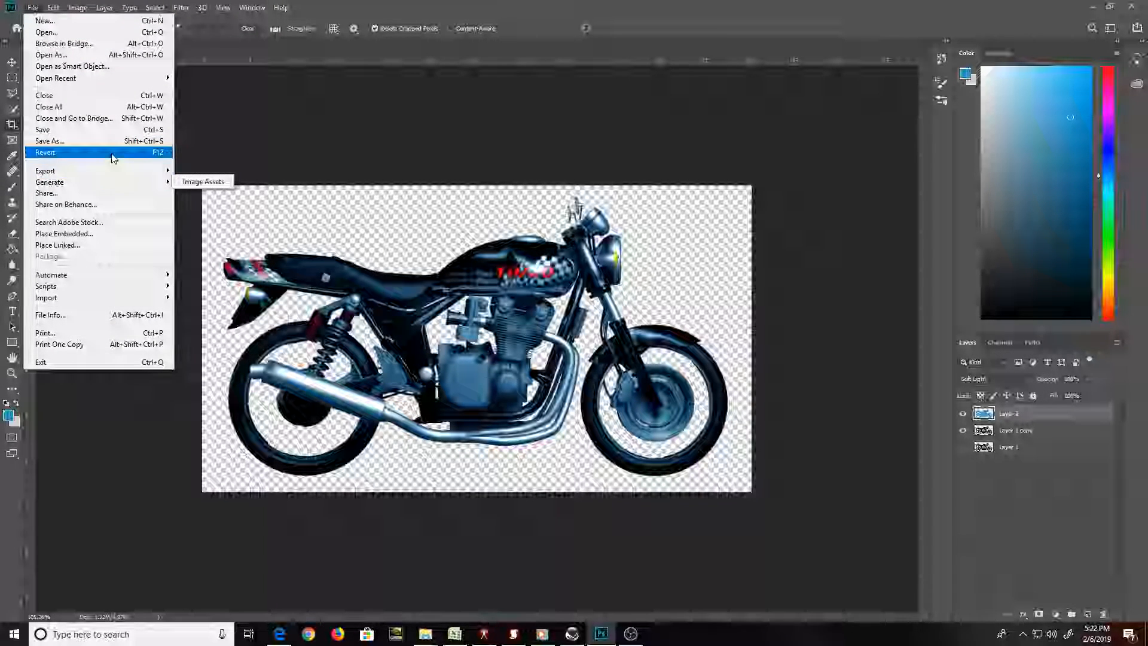
pyautogui.click(113, 143)
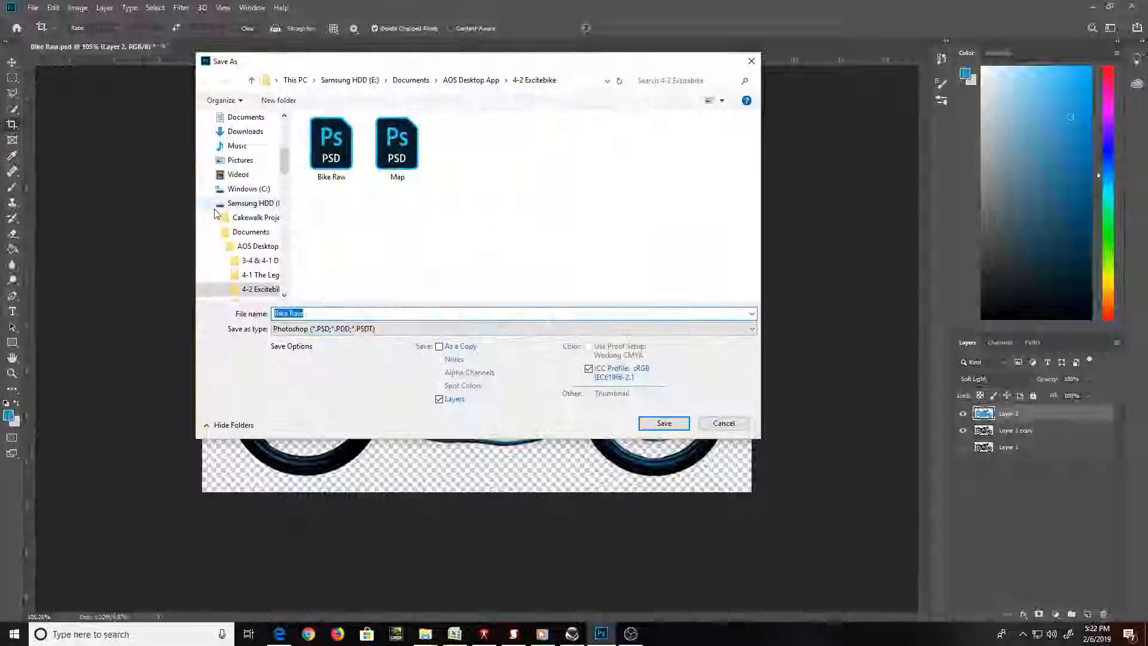
pyautogui.write('Bike Blue')
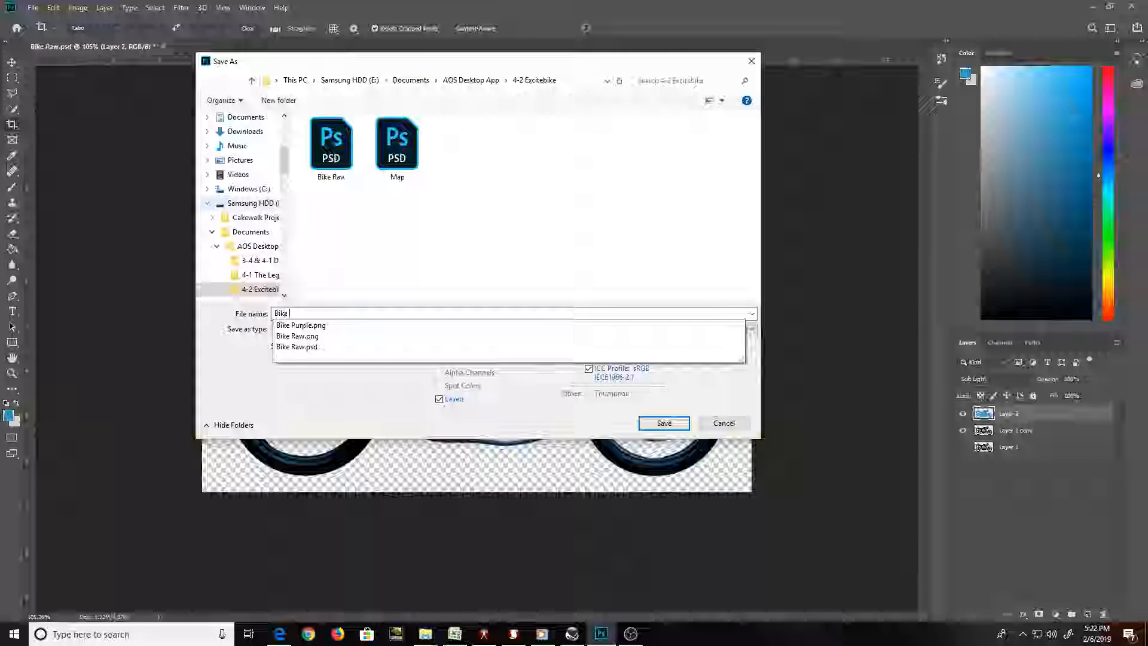
pyautogui.press('Tab')
pyautogui.press('p')
pyautogui.press('p')
pyautogui.press('p')
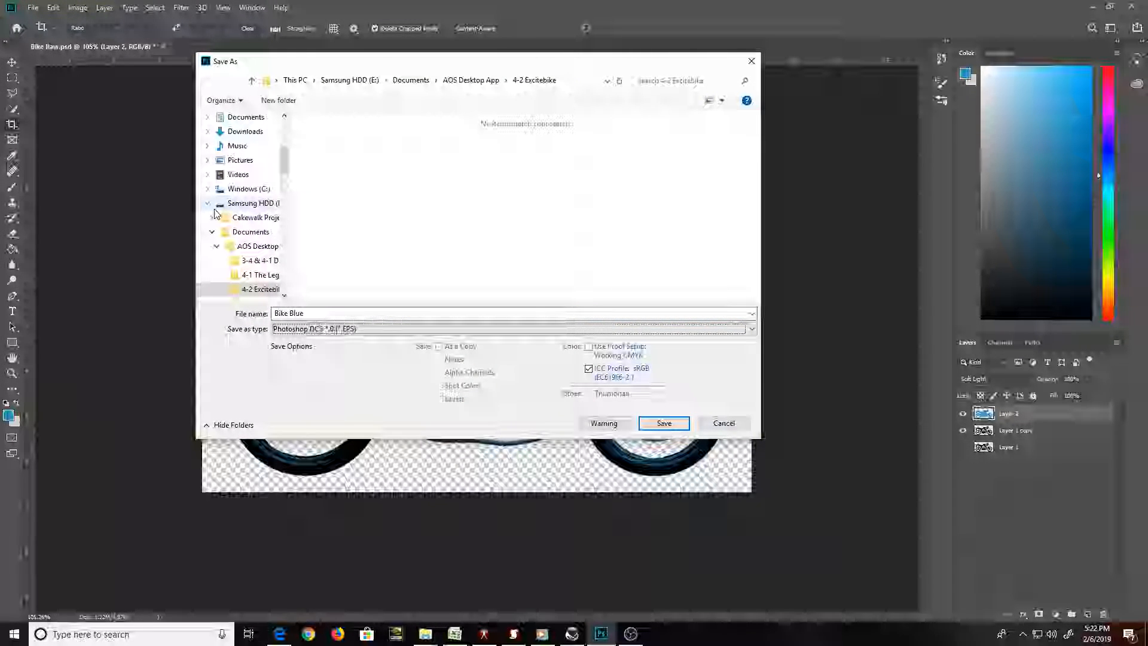
pyautogui.press('p')
pyautogui.press('p')
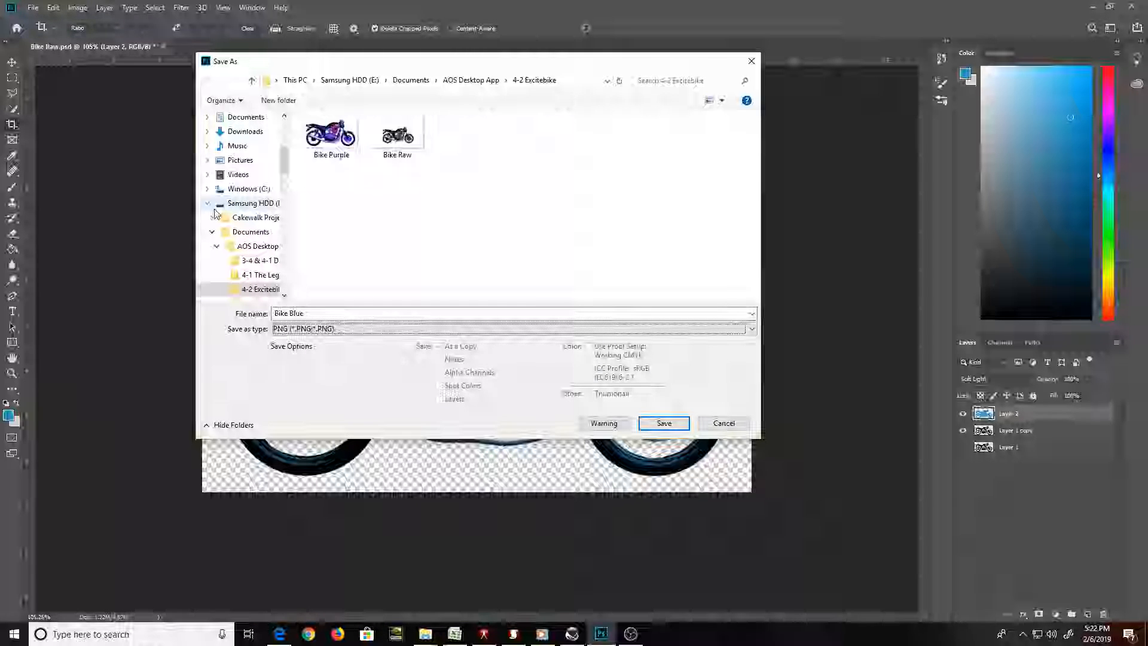
pyautogui.press('Return')
pyautogui.press('Return')
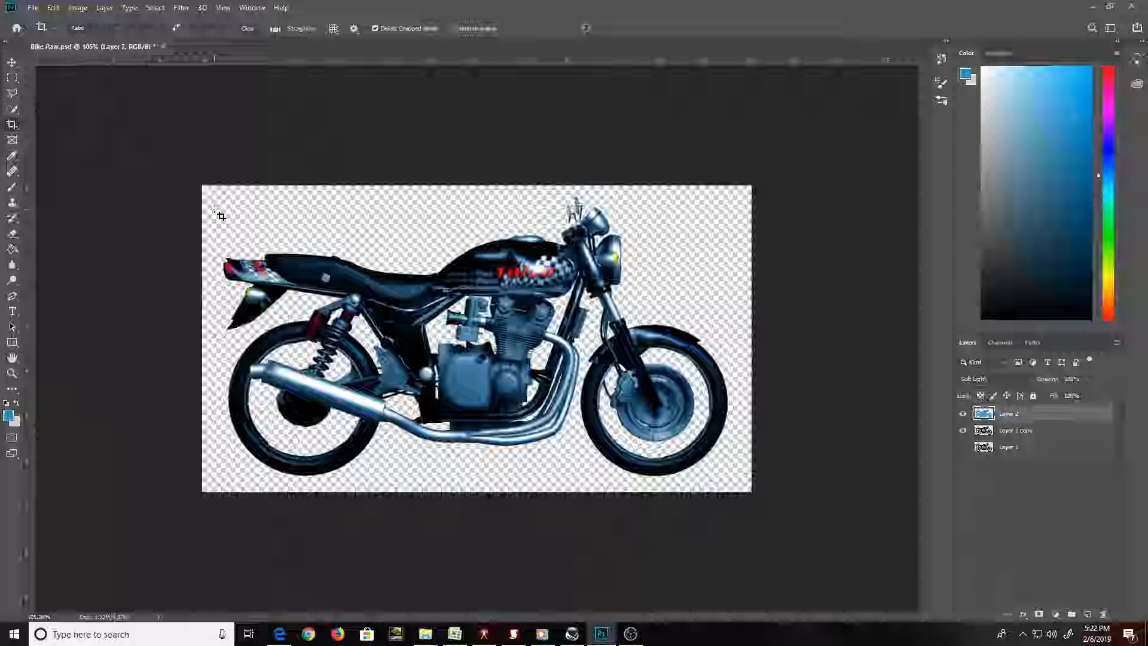
# Launch Adobe Animate
pyautogui.click(13, 634)
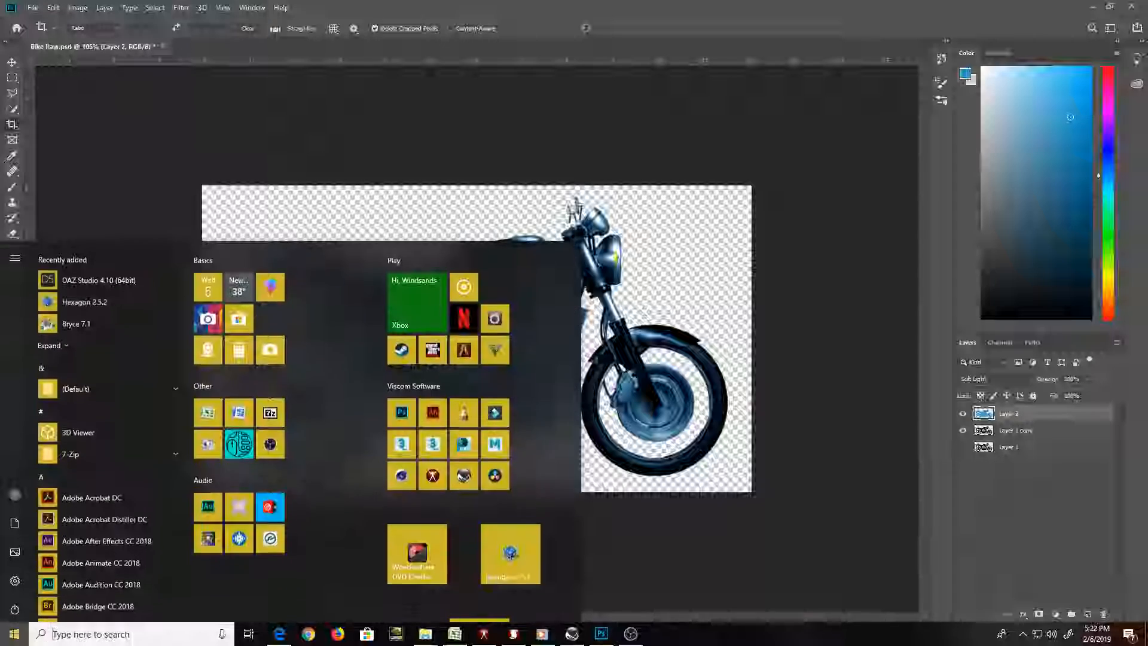
pyautogui.press('Escape')
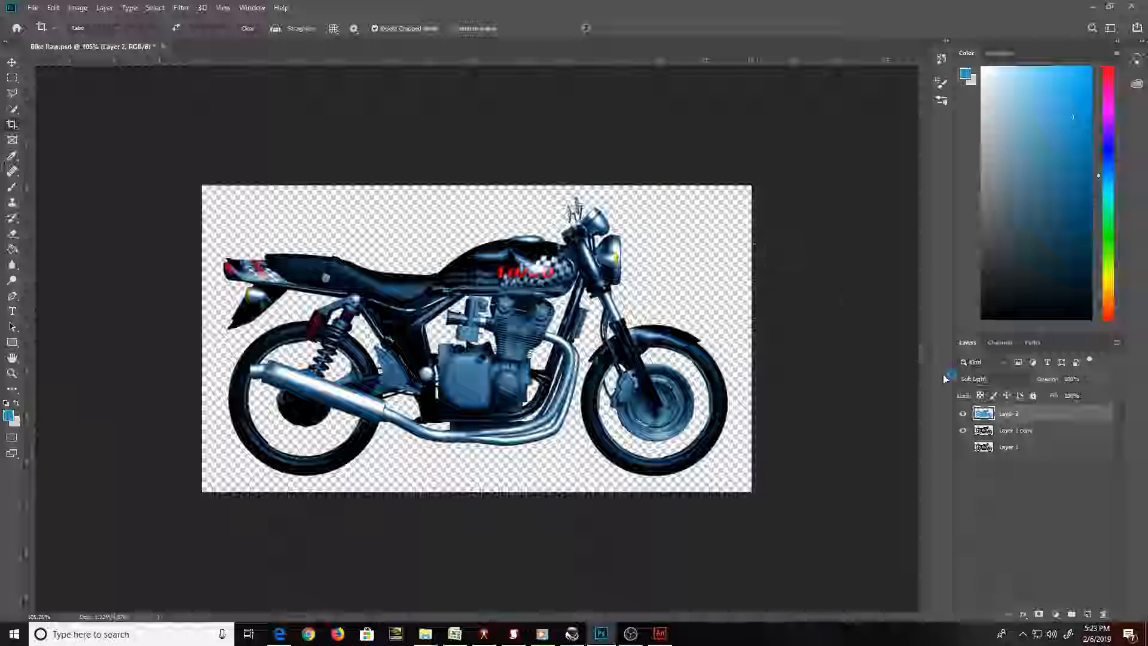
# Set Layer 2's blend mode to Divide and lower its fill to about 36%
pyautogui.click(985, 378)
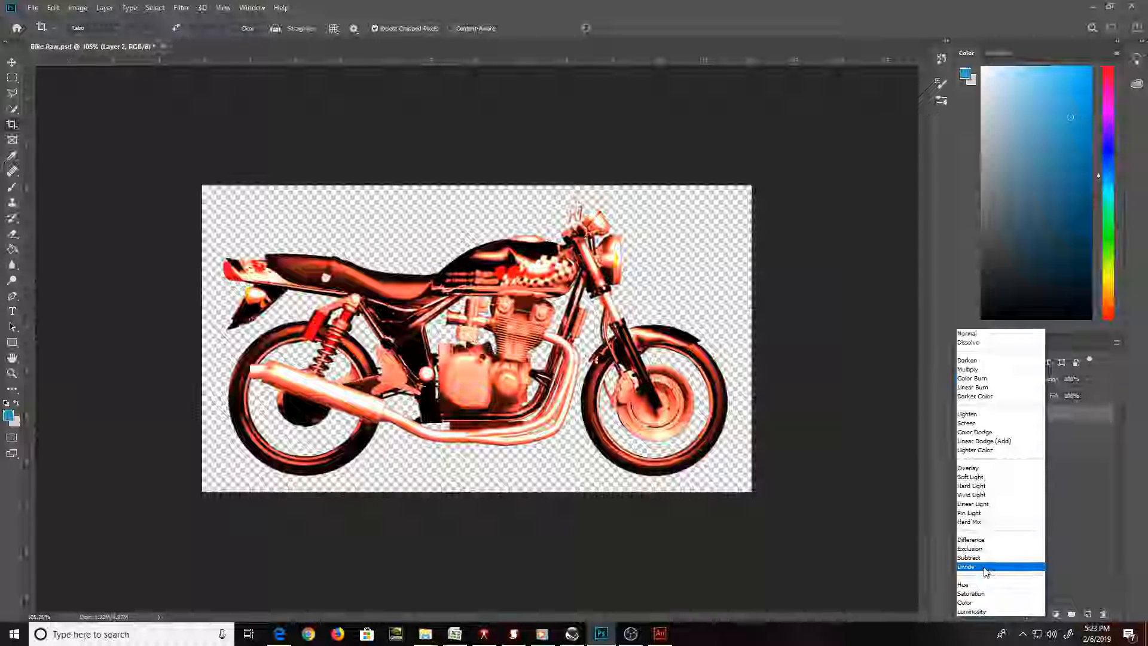
pyautogui.click(985, 571)
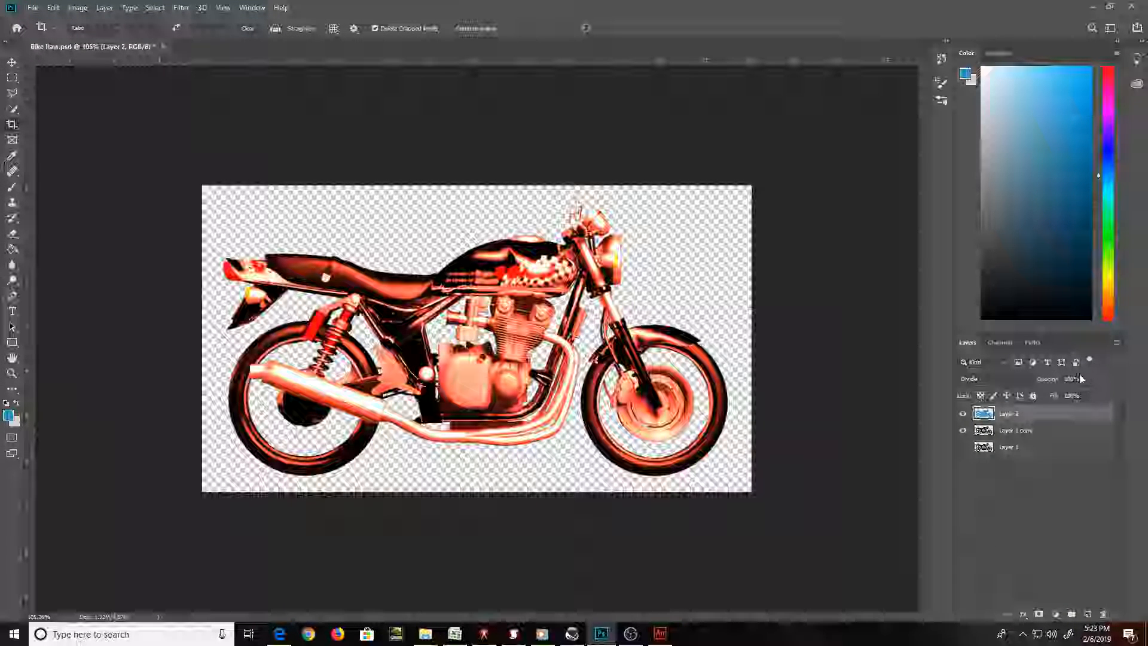
pyautogui.click(1086, 395)
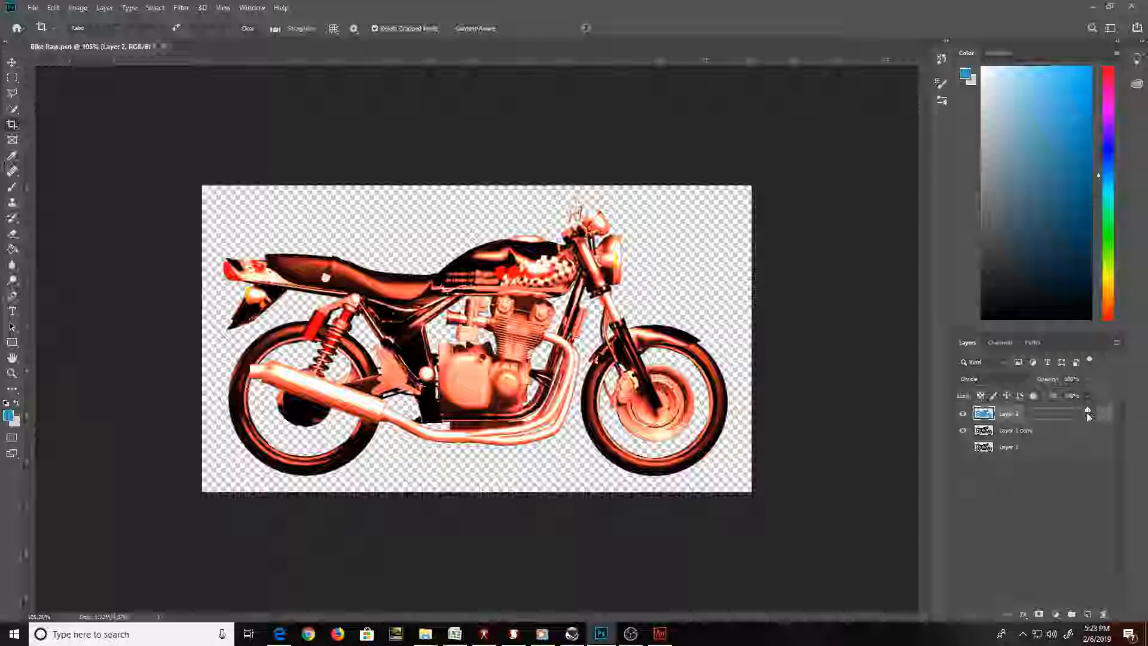
pyautogui.moveTo(1088, 414); pyautogui.dragTo(1052, 421)
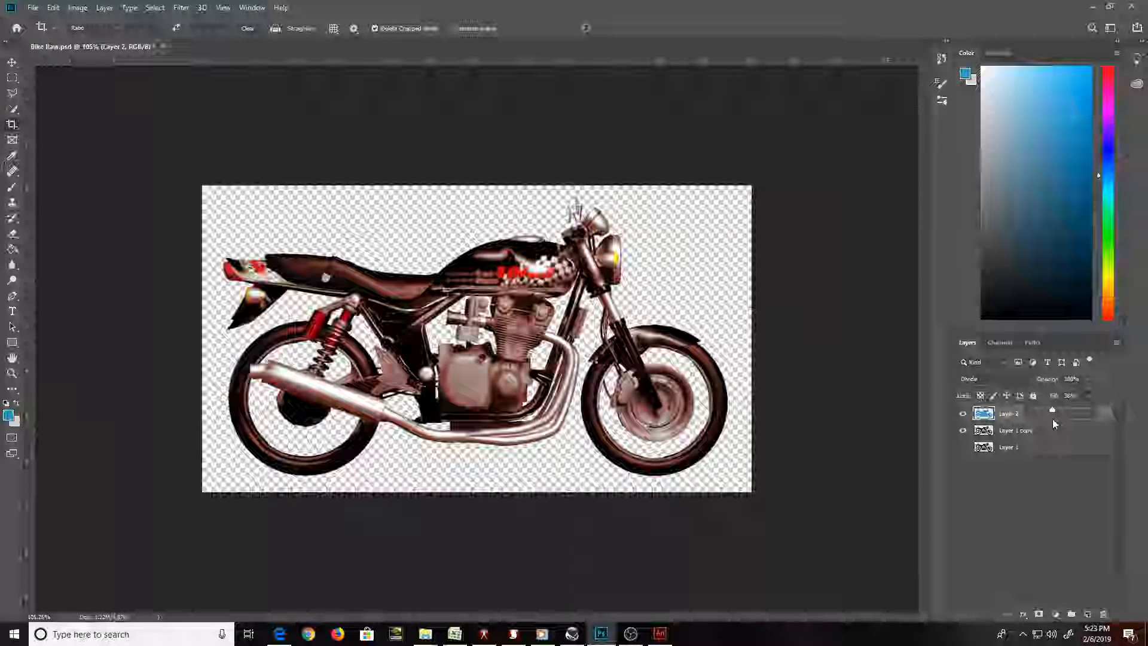
# Switch to the Edge browser, search Bing images for "excitbike nes" and open a gameplay screenshot with two ramps
pyautogui.click(662, 635)
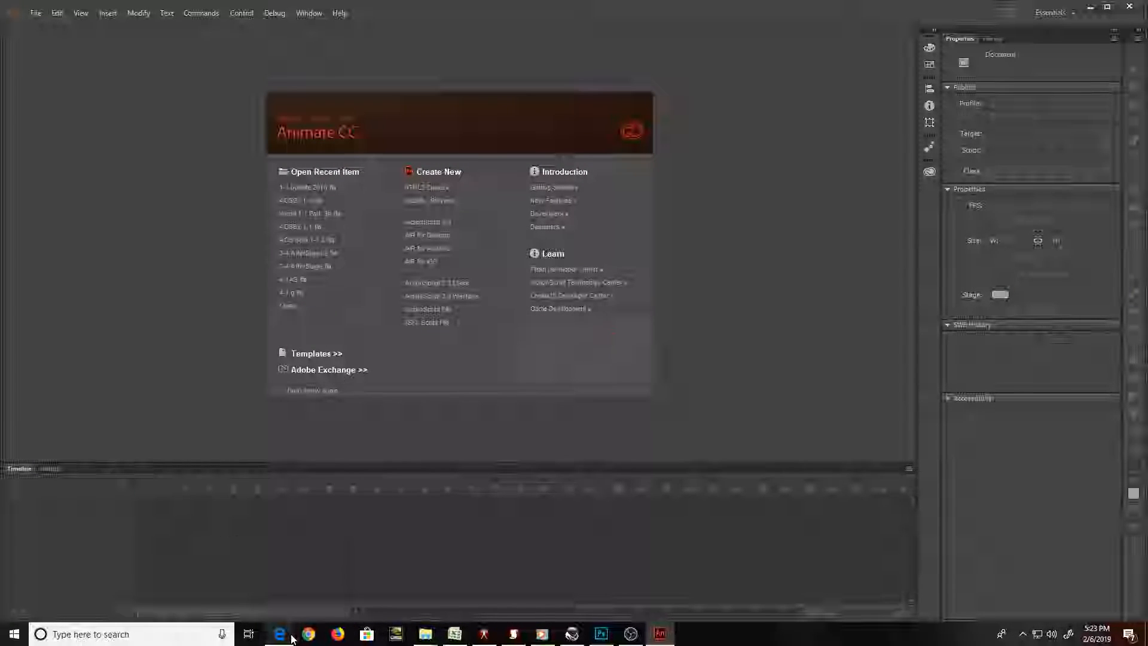
pyautogui.click(291, 638)
pyautogui.scroll(5, 314, 207)
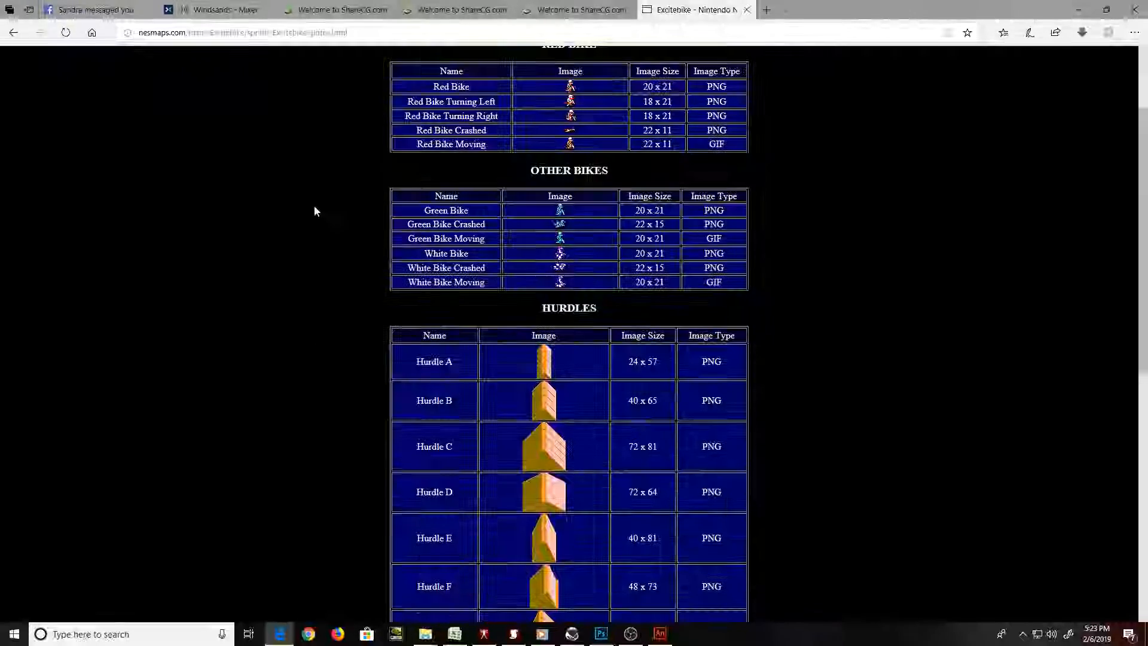
pyautogui.scroll(2, 315, 210)
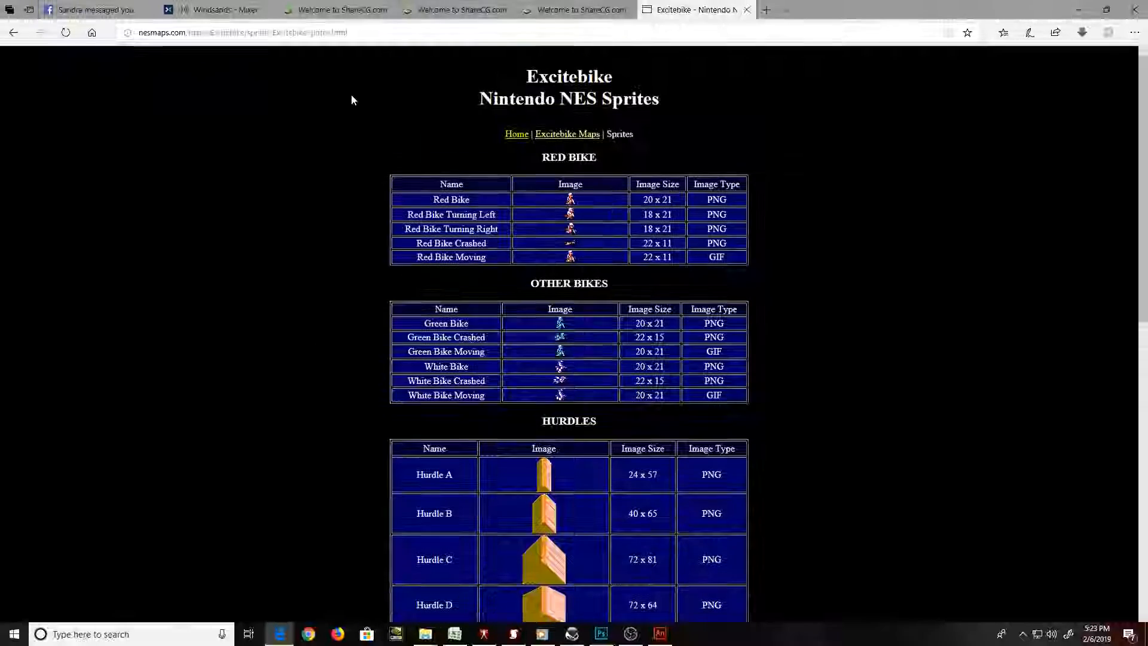
pyautogui.click(689, 26)
pyautogui.write('ex')
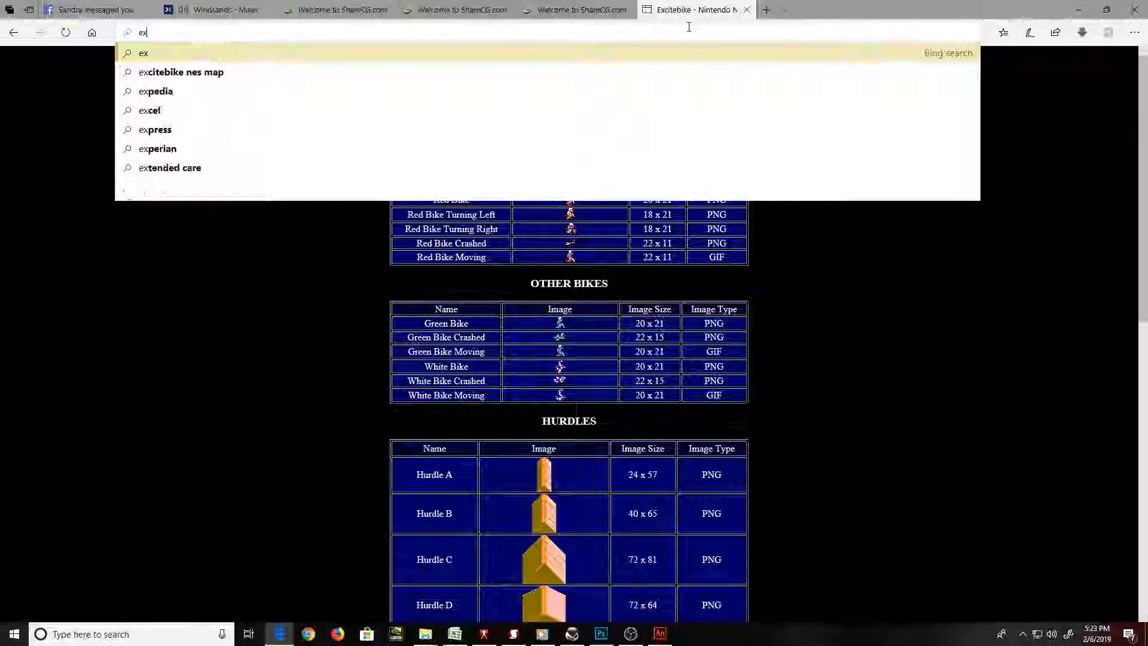
pyautogui.write('citbike ne')
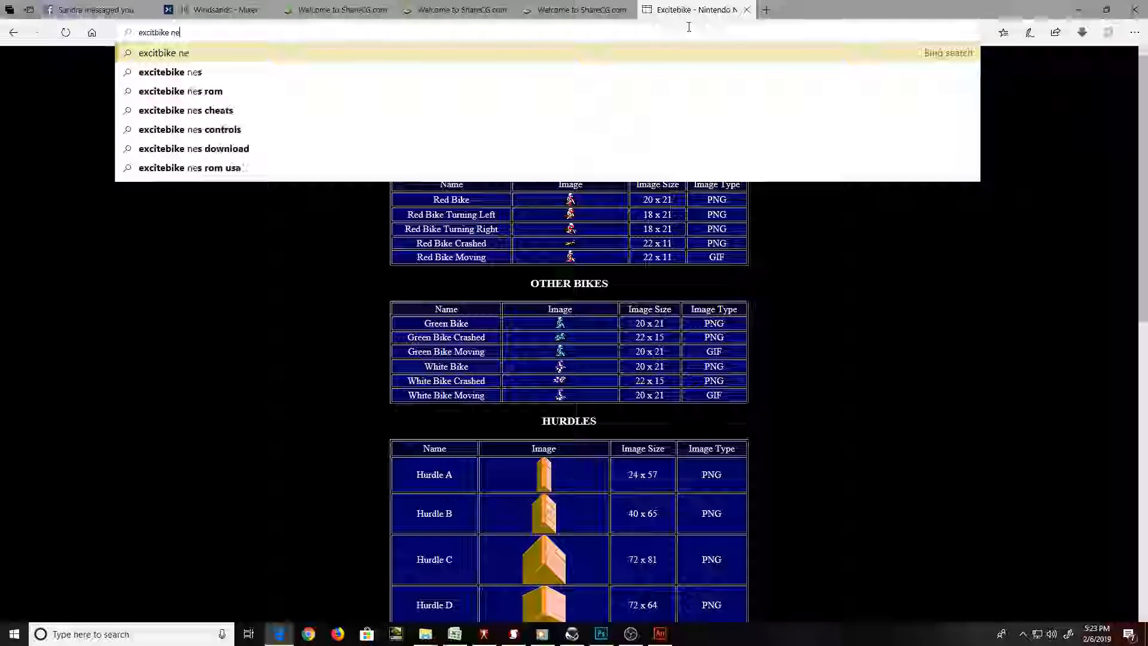
pyautogui.write('s')
pyautogui.press('Return')
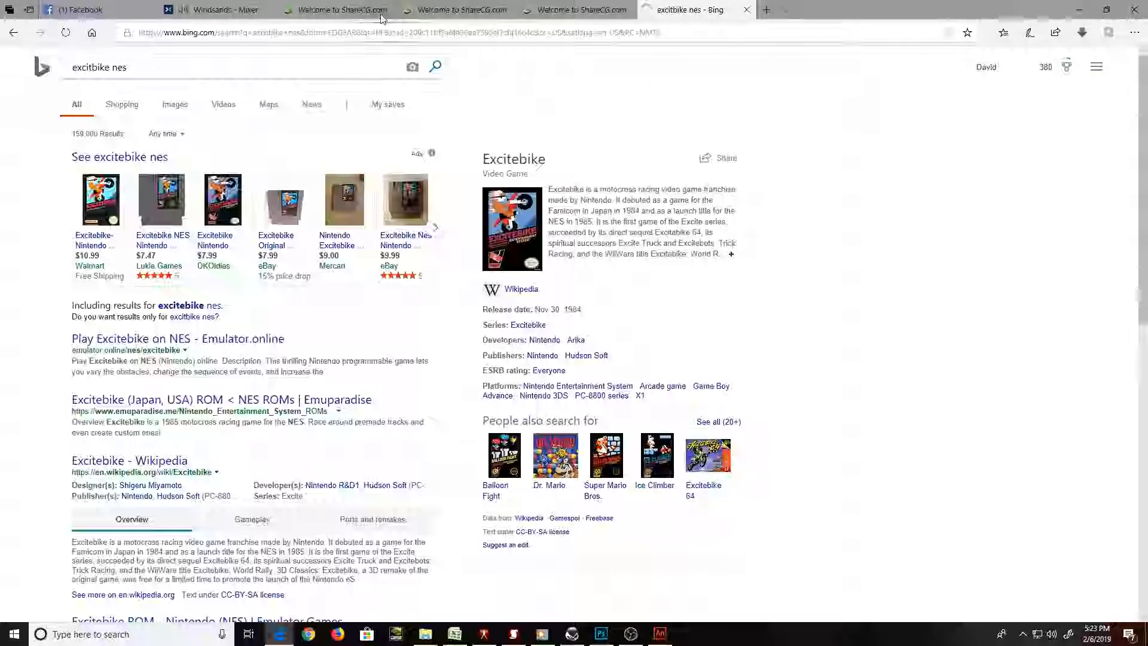
pyautogui.click(174, 106)
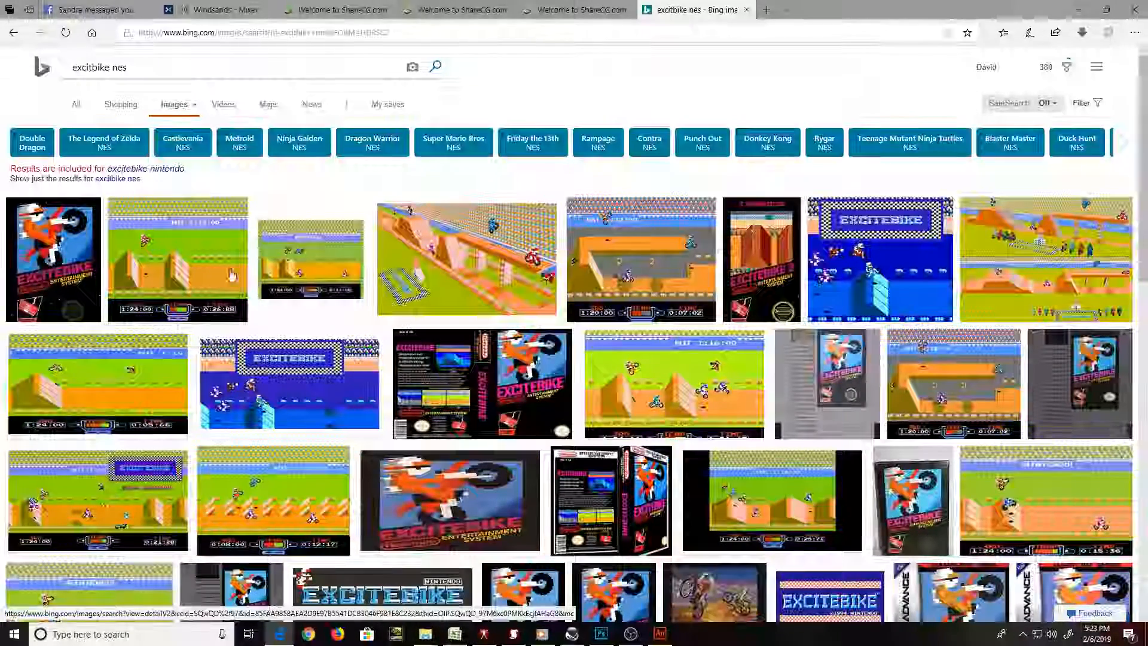
pyautogui.click(189, 264)
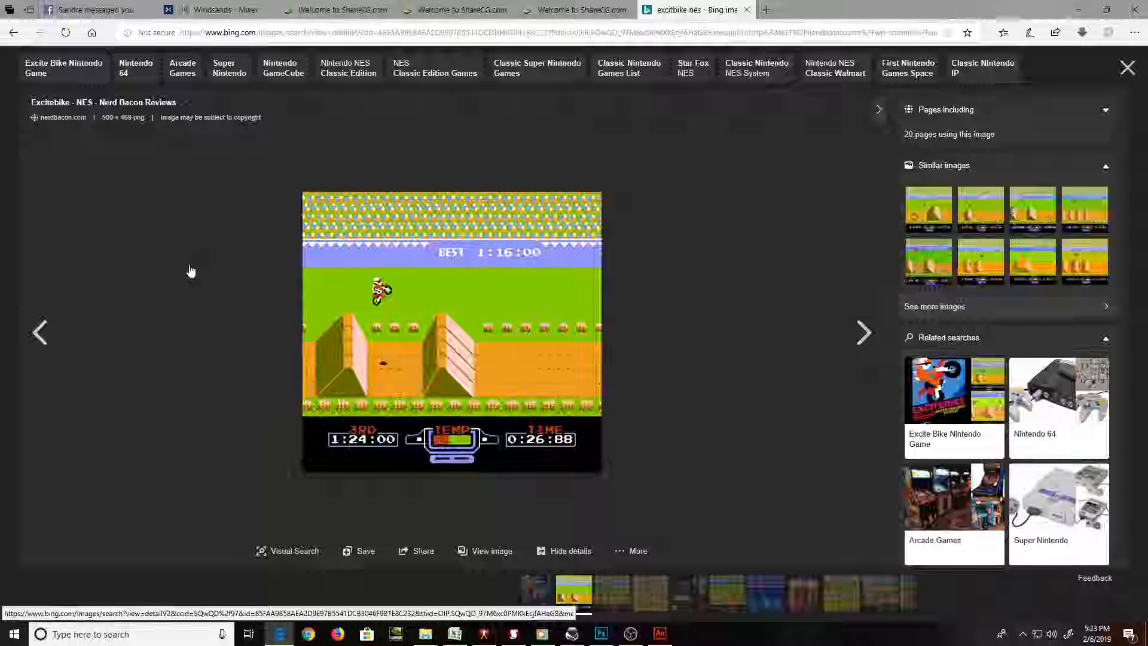
# Switch to Adobe Animate and create a new ActionScript 3.0 document 1600 px wide and 1200 px high
pyautogui.click(661, 635)
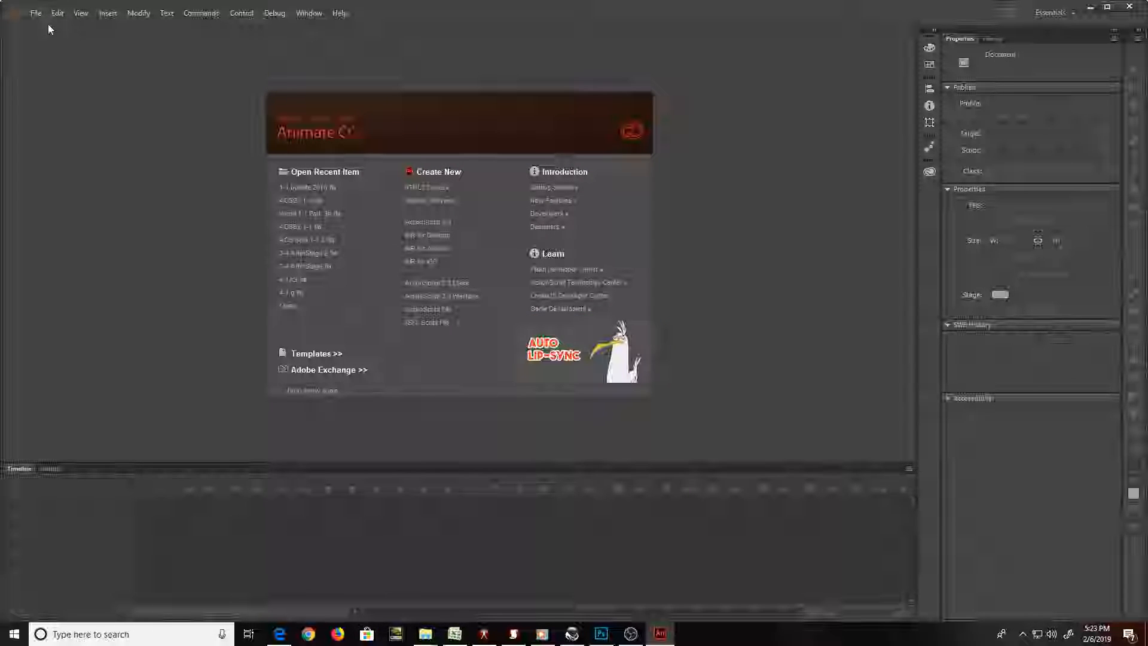
pyautogui.click(36, 14)
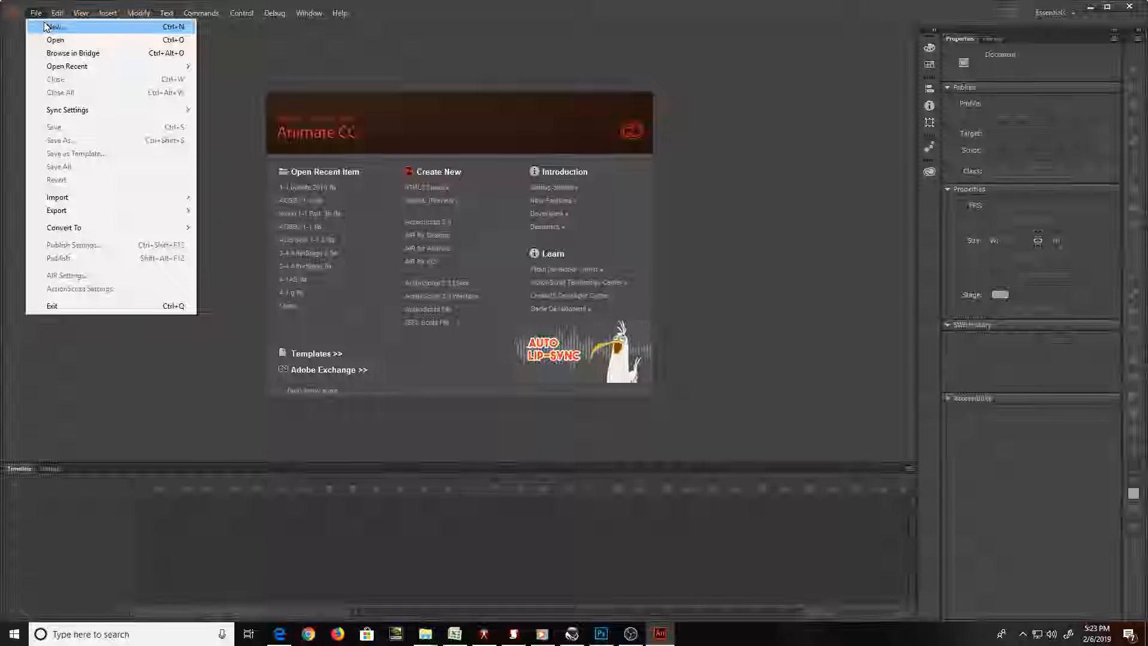
pyautogui.click(46, 27)
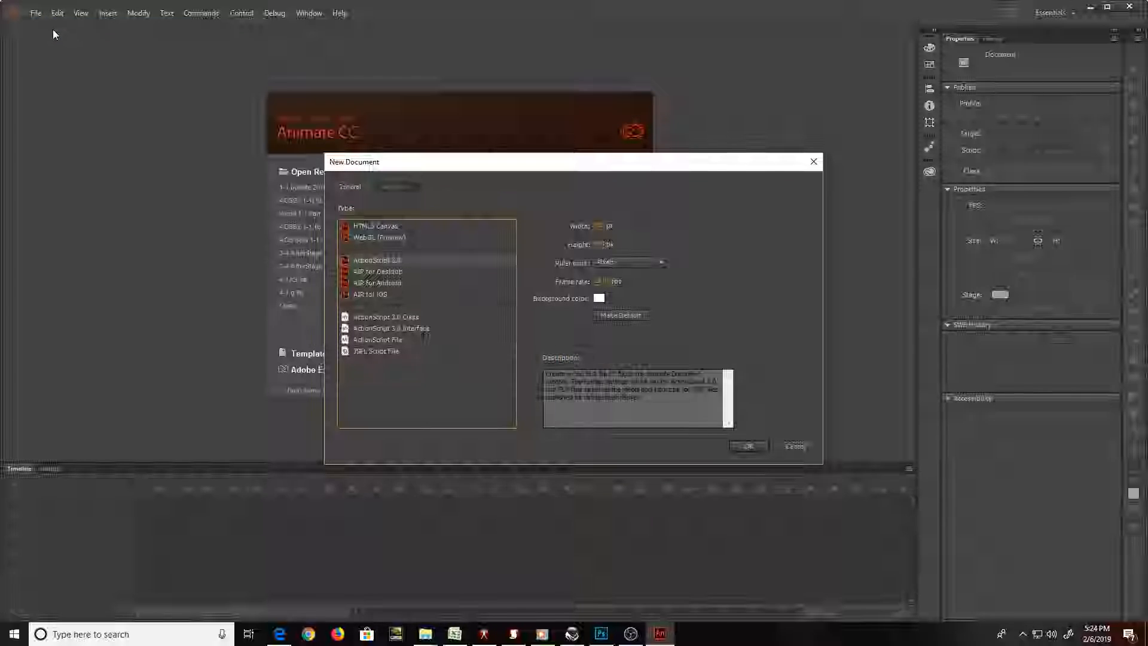
pyautogui.doubleClick(601, 224)
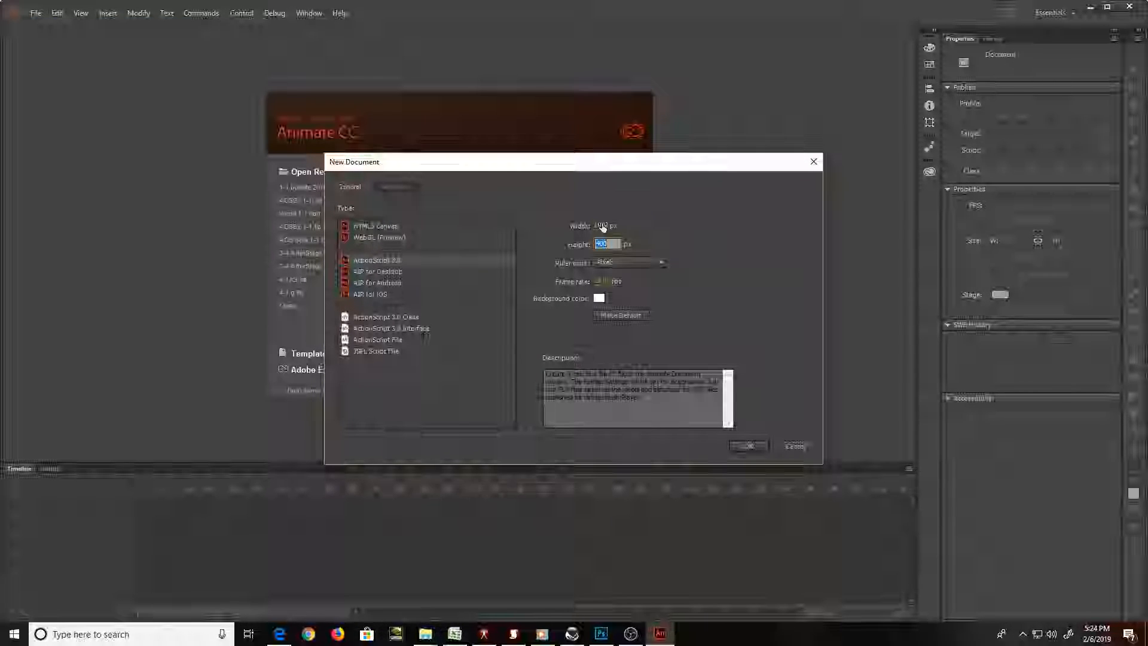
pyautogui.write('1200')
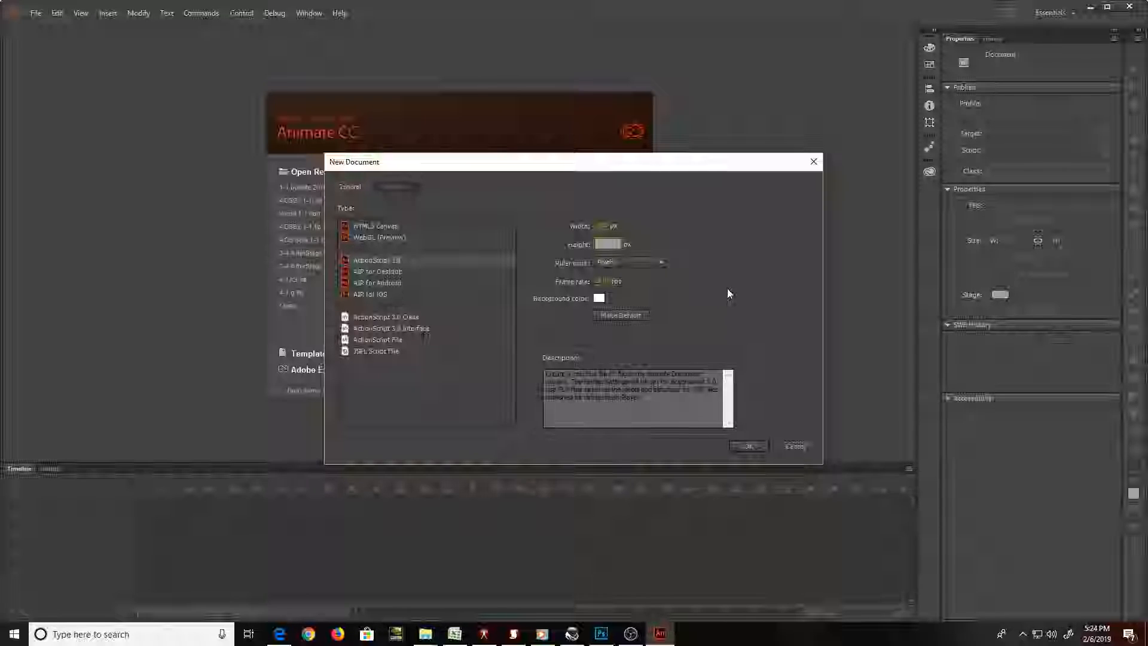
pyautogui.write('600')
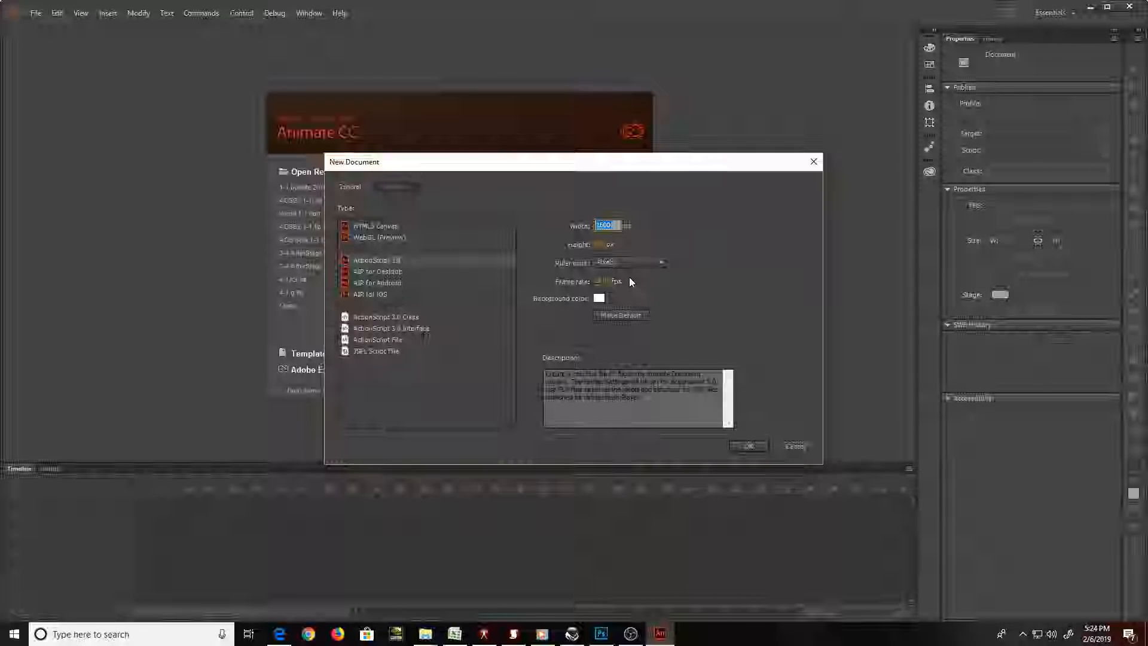
pyautogui.write('800')
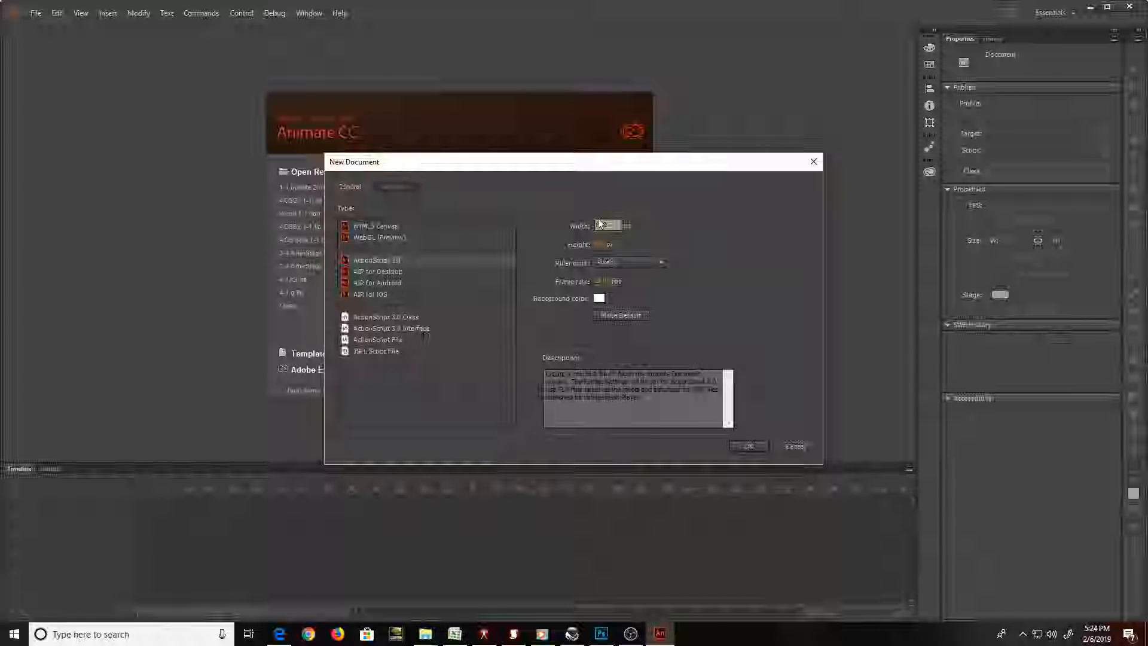
pyautogui.write('1600')
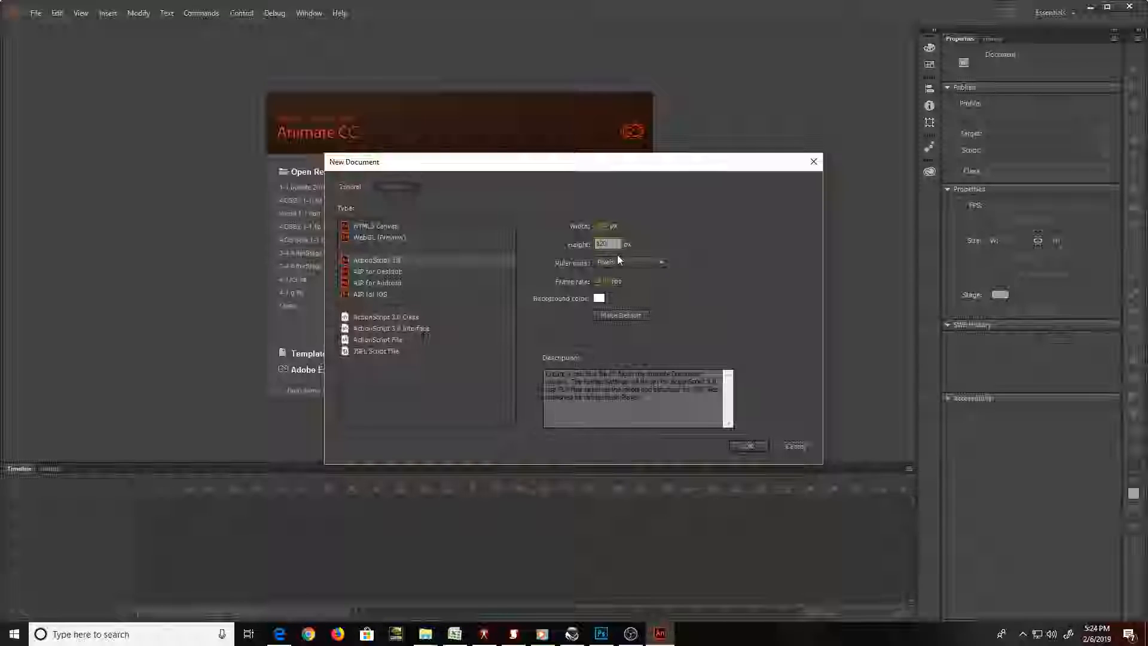
pyautogui.click(747, 446)
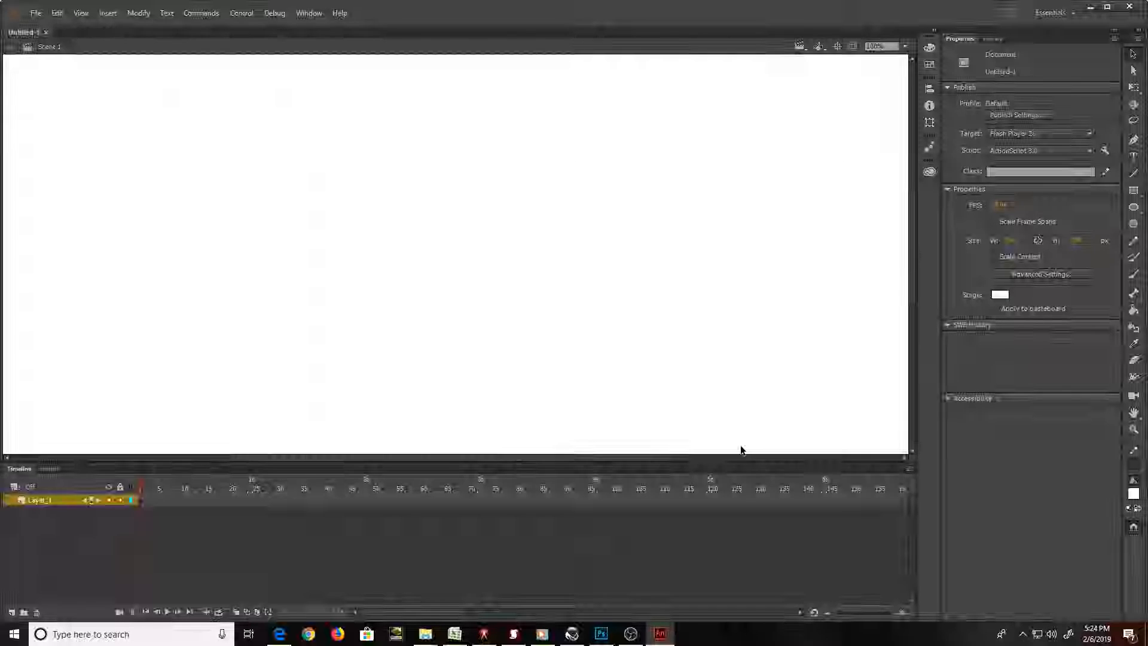
pyautogui.hotkey('ctrl', '-')
pyautogui.hotkey('ctrl', '-')
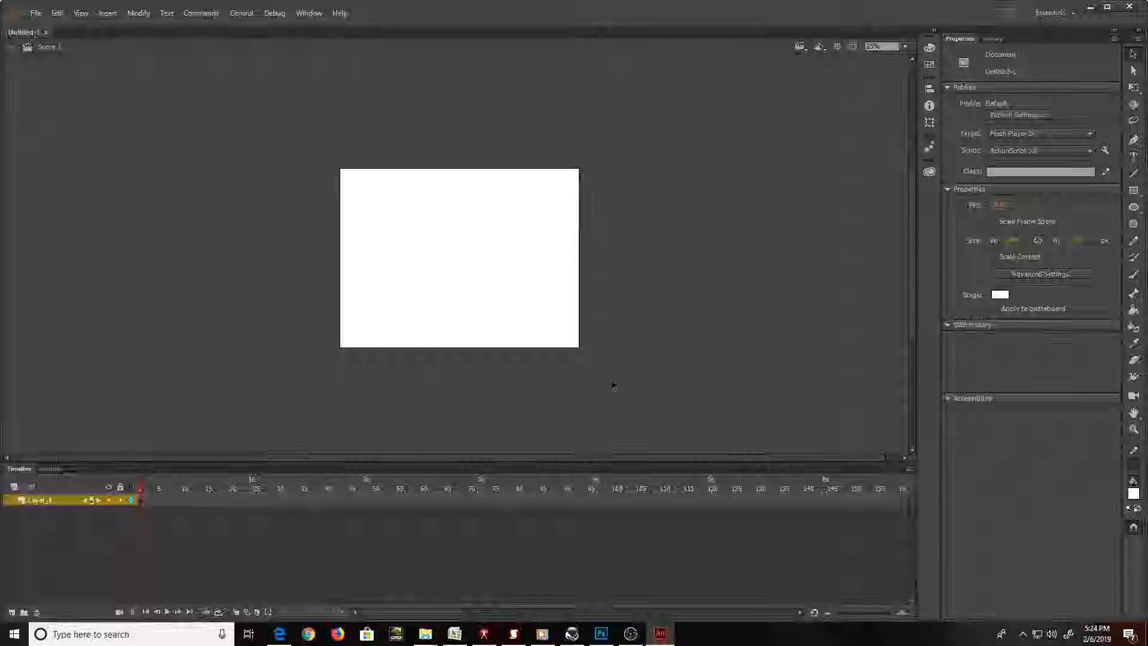
# Import the Map image from the "4-2 Excitebike" folder onto the stage
pyautogui.click(31, 17)
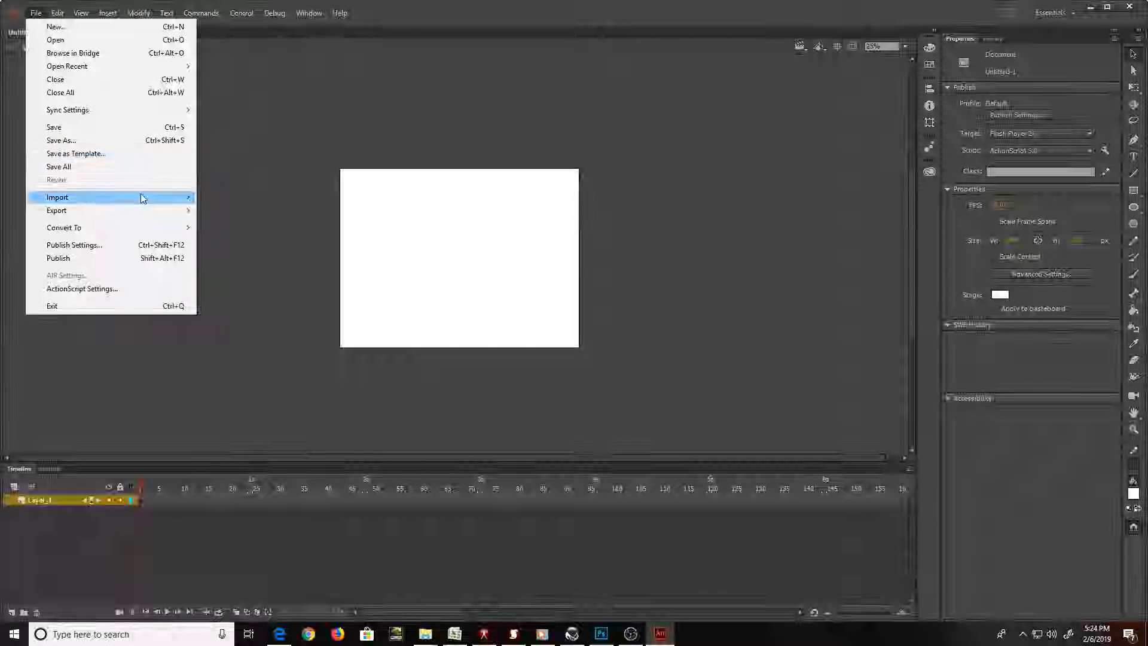
pyautogui.moveTo(184, 193)
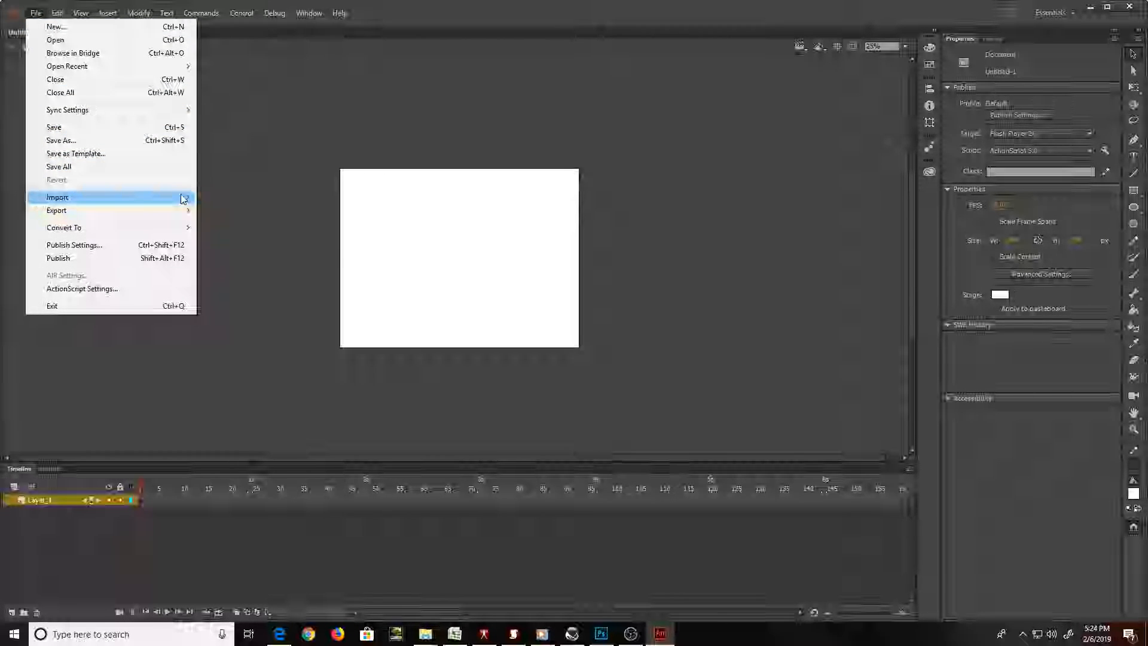
pyautogui.click(218, 199)
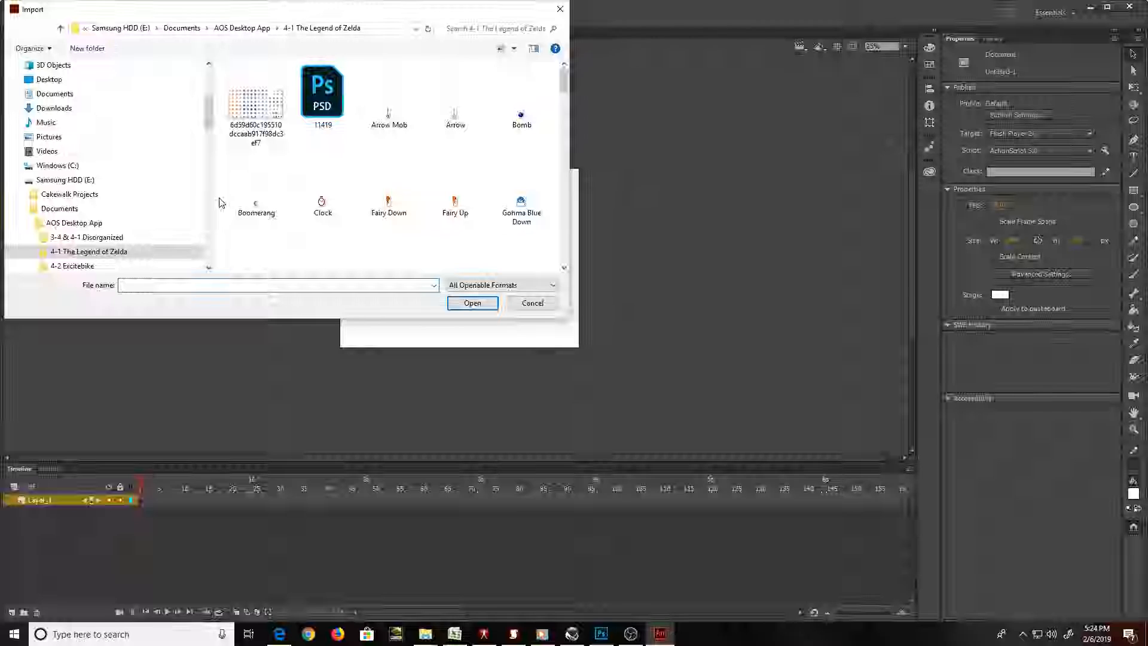
pyautogui.click(257, 29)
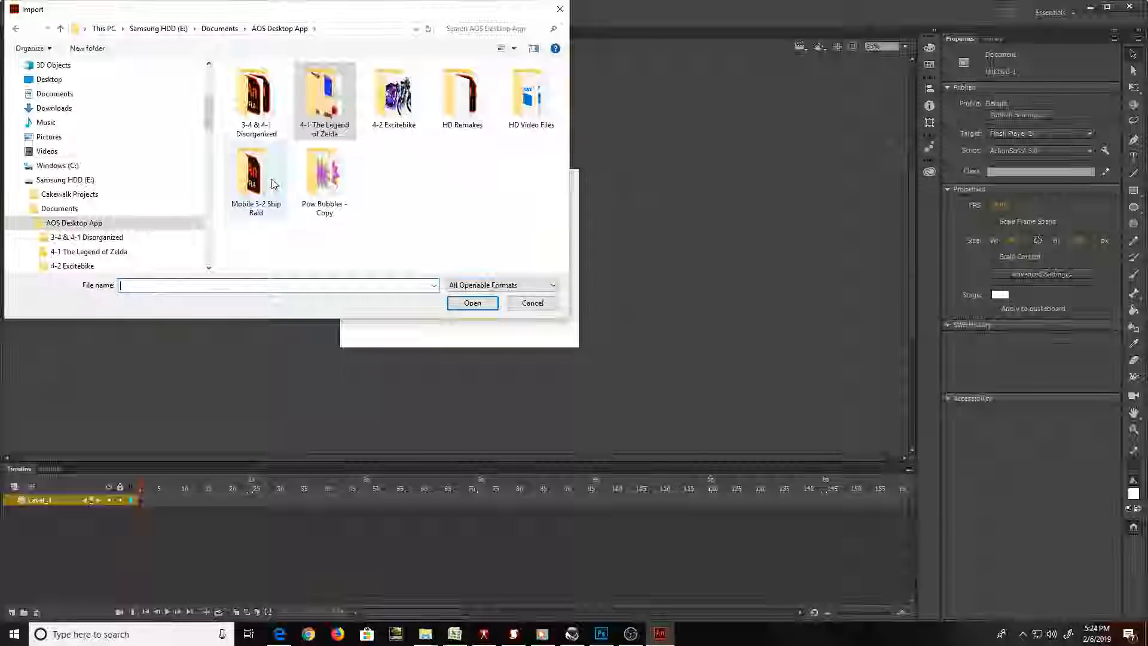
pyautogui.doubleClick(414, 127)
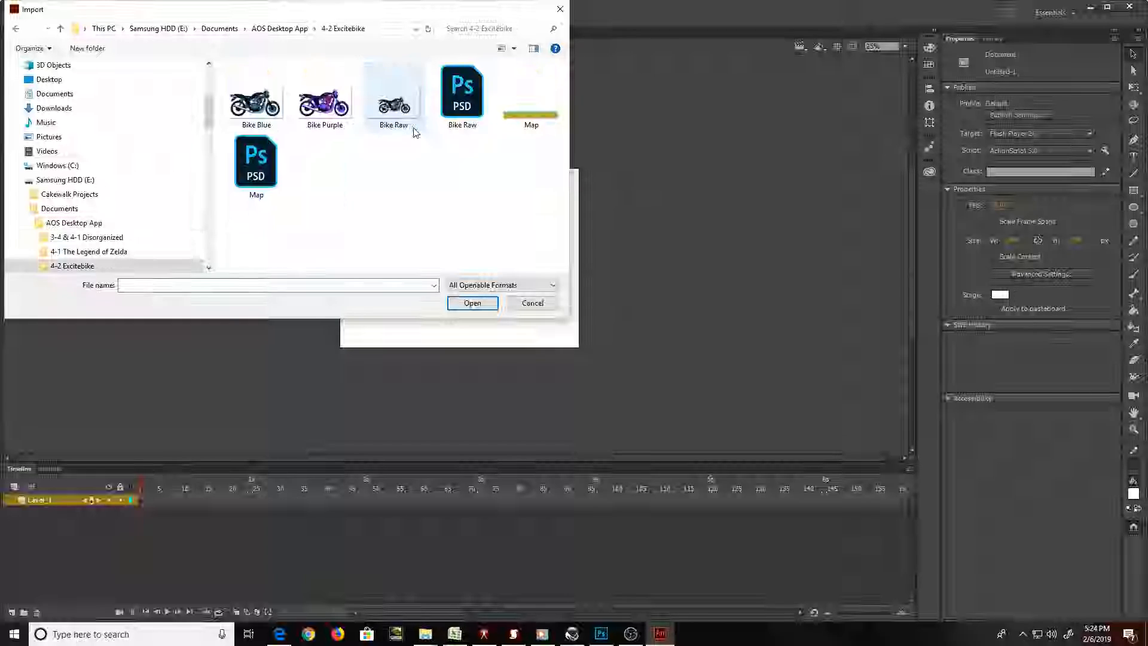
pyautogui.doubleClick(532, 112)
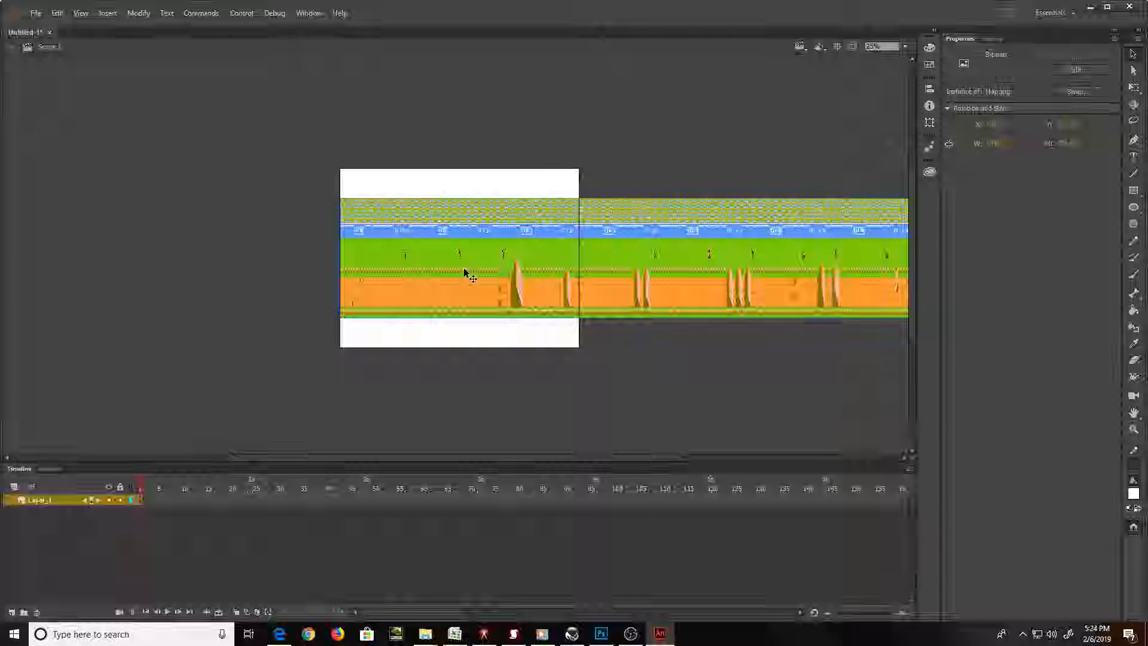
# Move the map image up to the stage's top edge and stretch its height downward with Free Transform
pyautogui.moveTo(464, 271); pyautogui.dragTo(464, 243)
pyautogui.moveTo(467, 240); pyautogui.dragTo(467, 241)
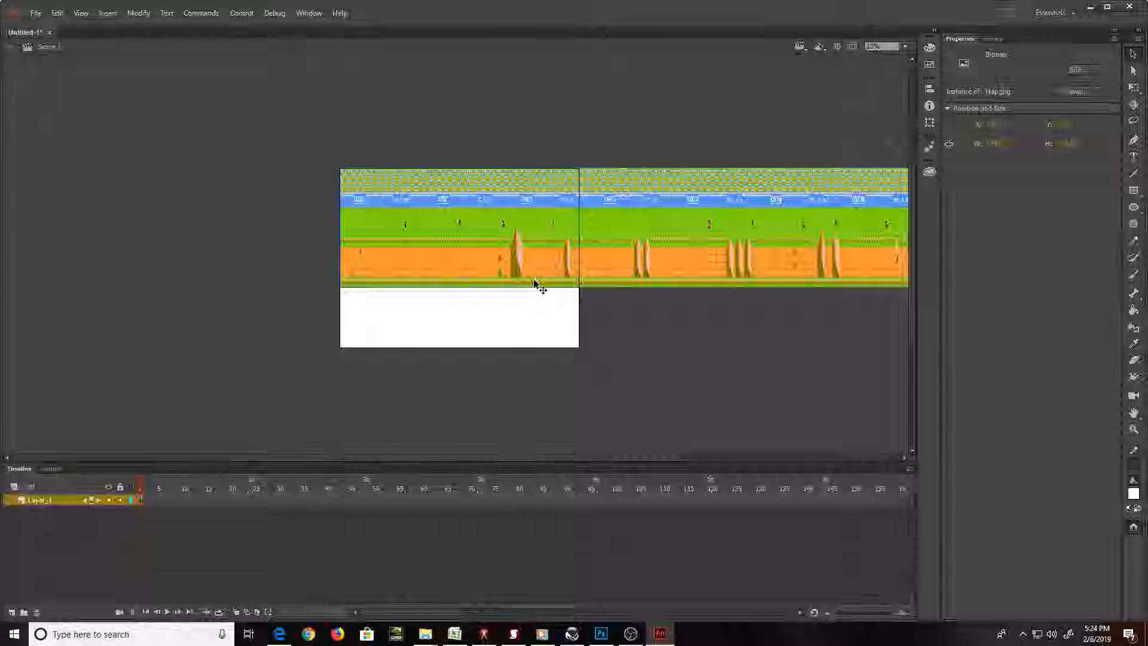
pyautogui.hotkey('ctrl', '-')
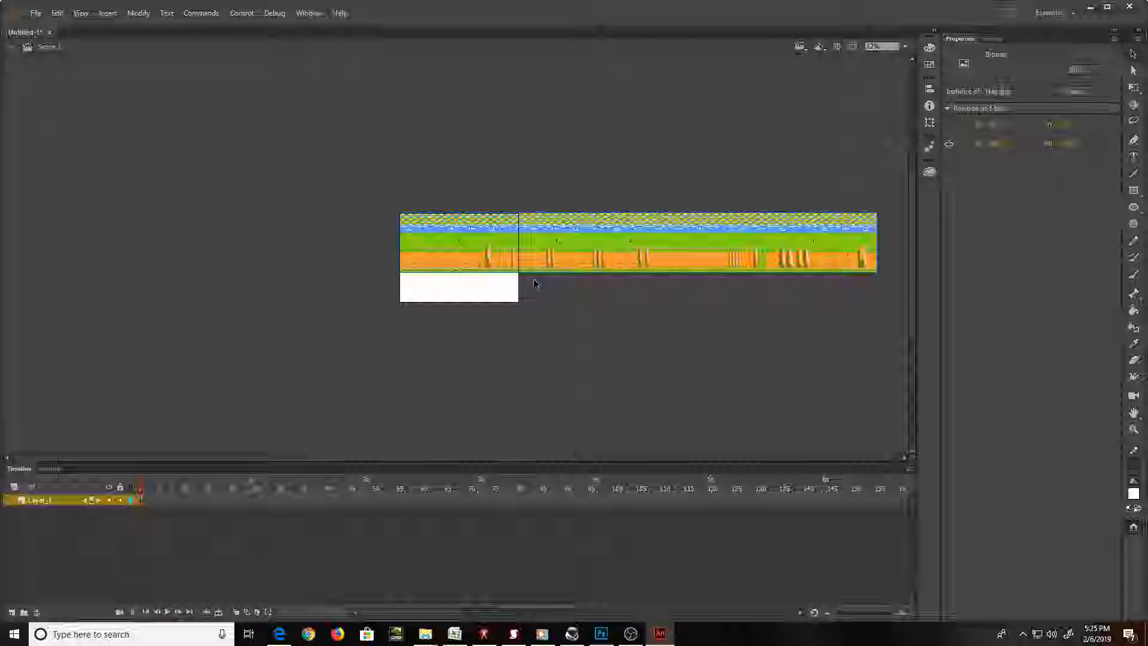
pyautogui.press('q')
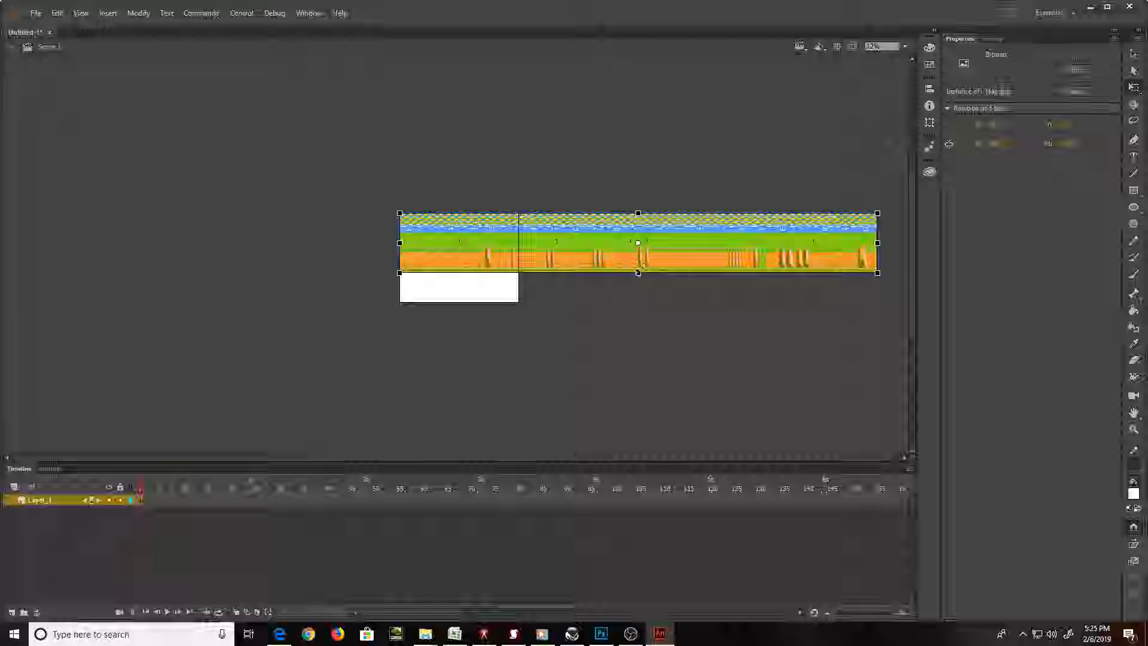
pyautogui.moveTo(638, 275); pyautogui.dragTo(618, 266)
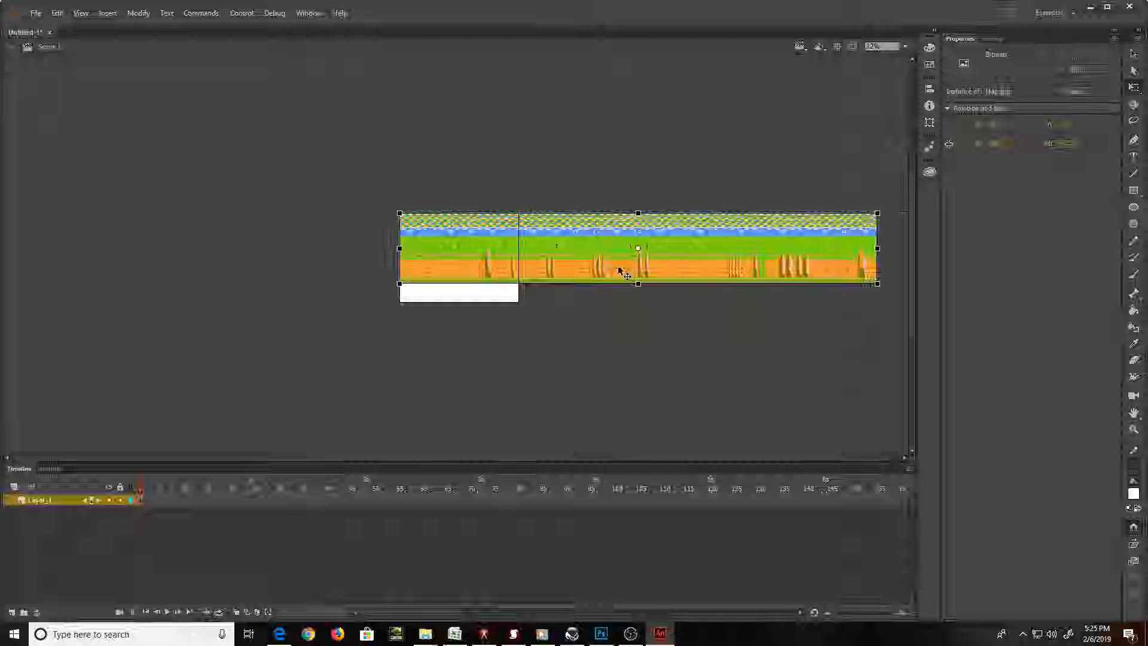
pyautogui.click(481, 300)
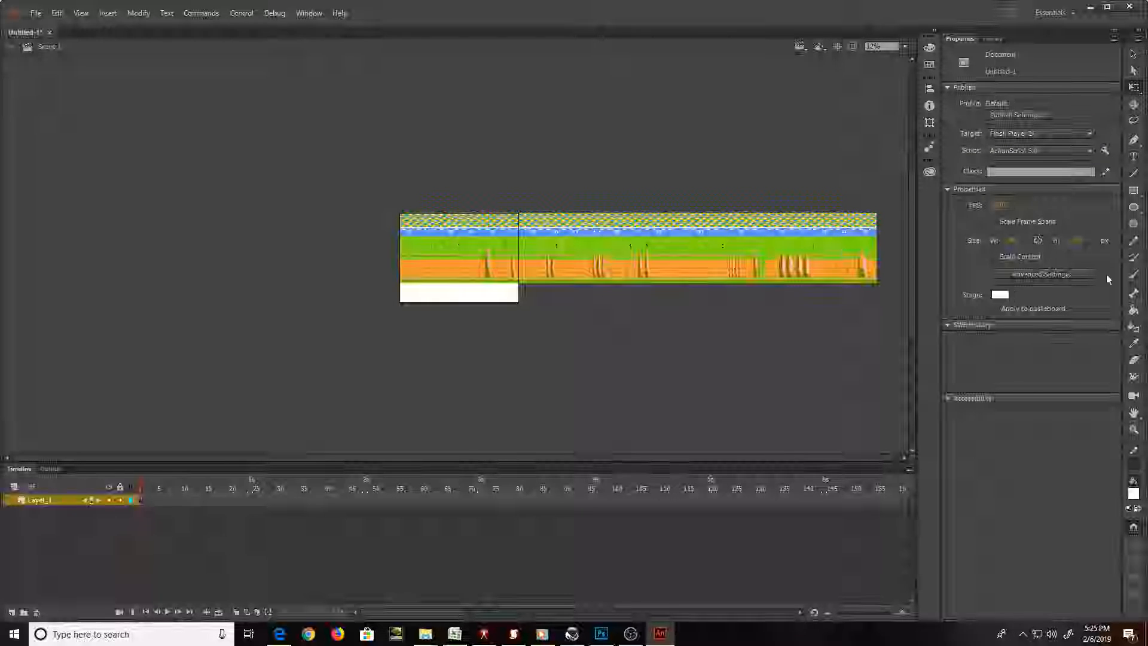
# Set the stage colour to black and save the document as 4-2 in the 4-2 Excitebike folder
pyautogui.click(999, 294)
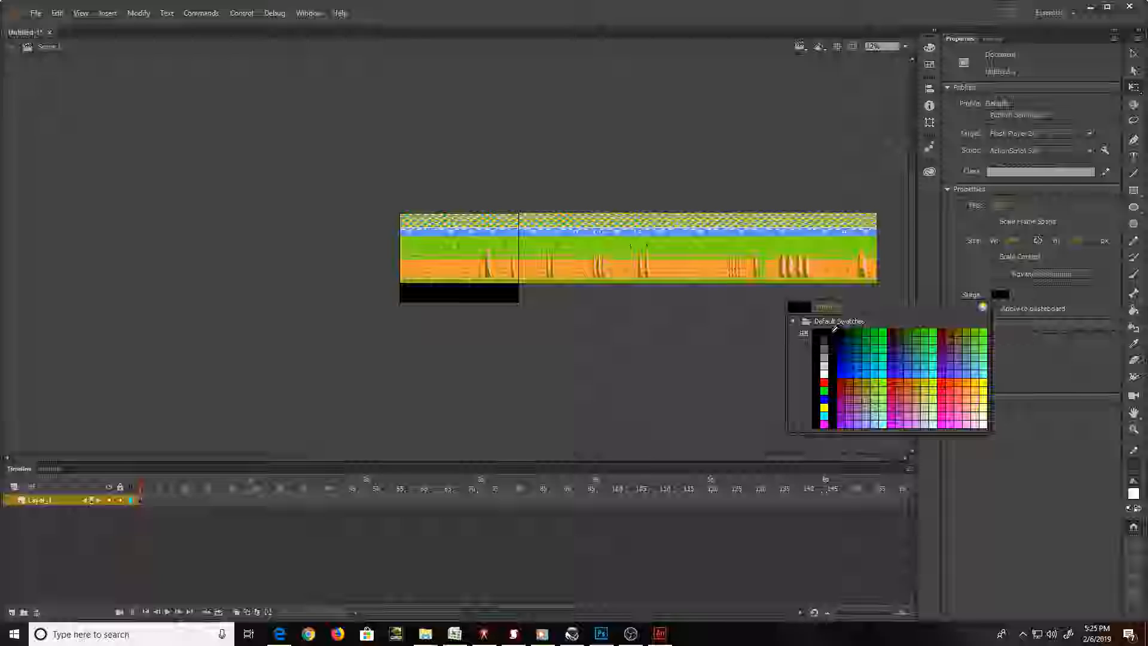
pyautogui.click(824, 330)
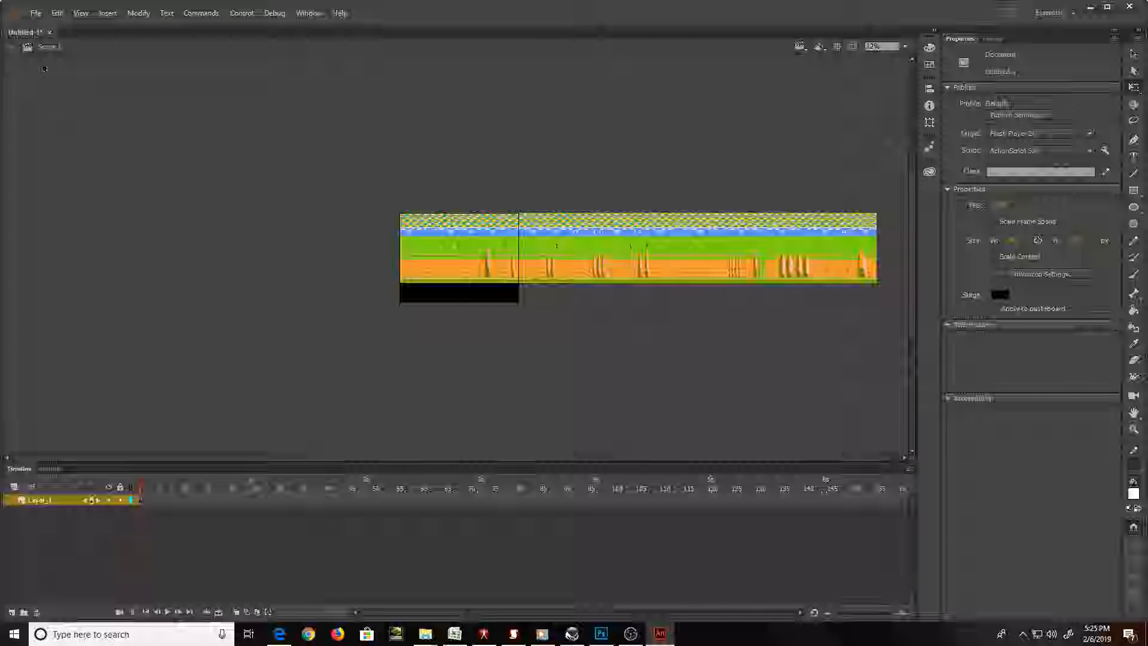
pyautogui.click(37, 13)
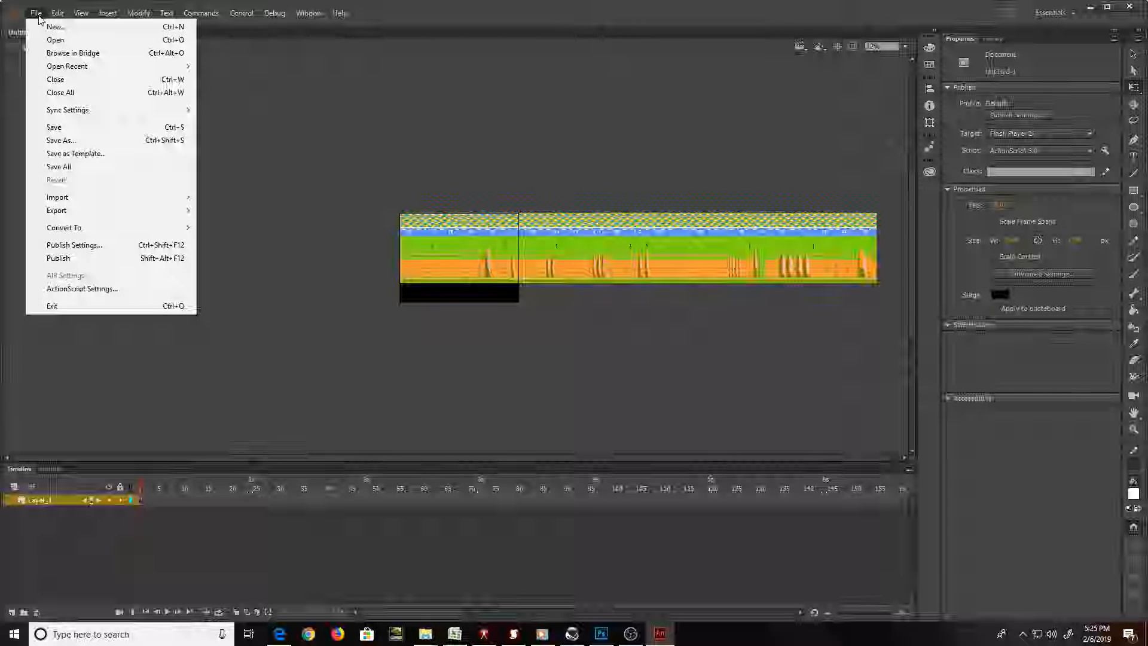
pyautogui.click(79, 144)
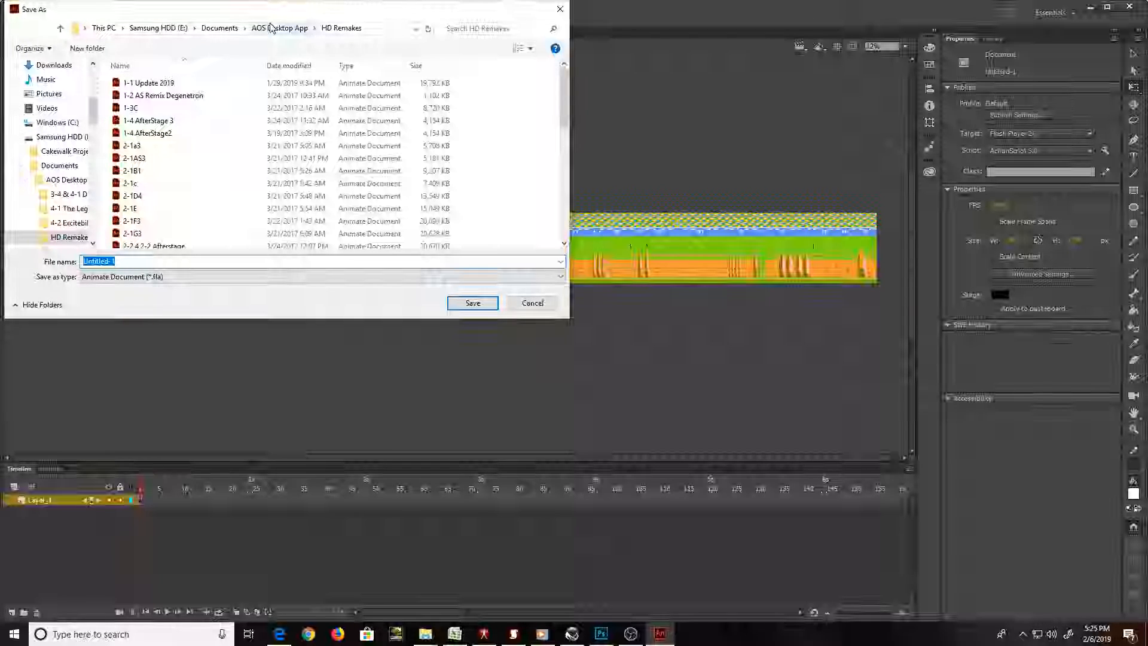
pyautogui.click(275, 29)
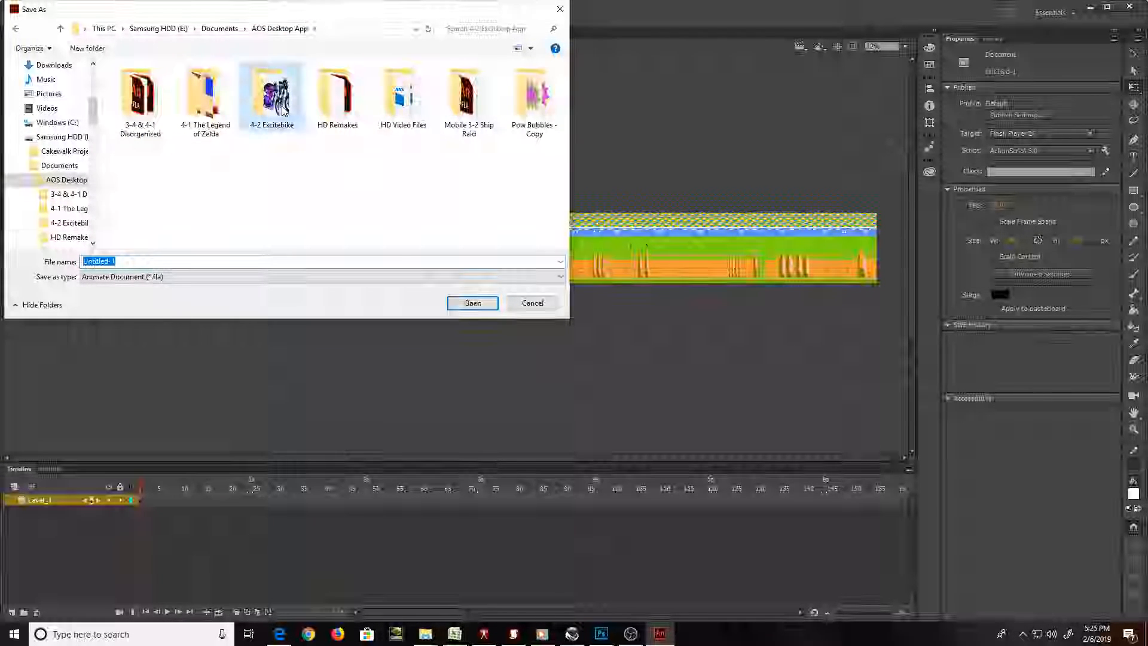
pyautogui.doubleClick(284, 110)
pyautogui.doubleClick(128, 258)
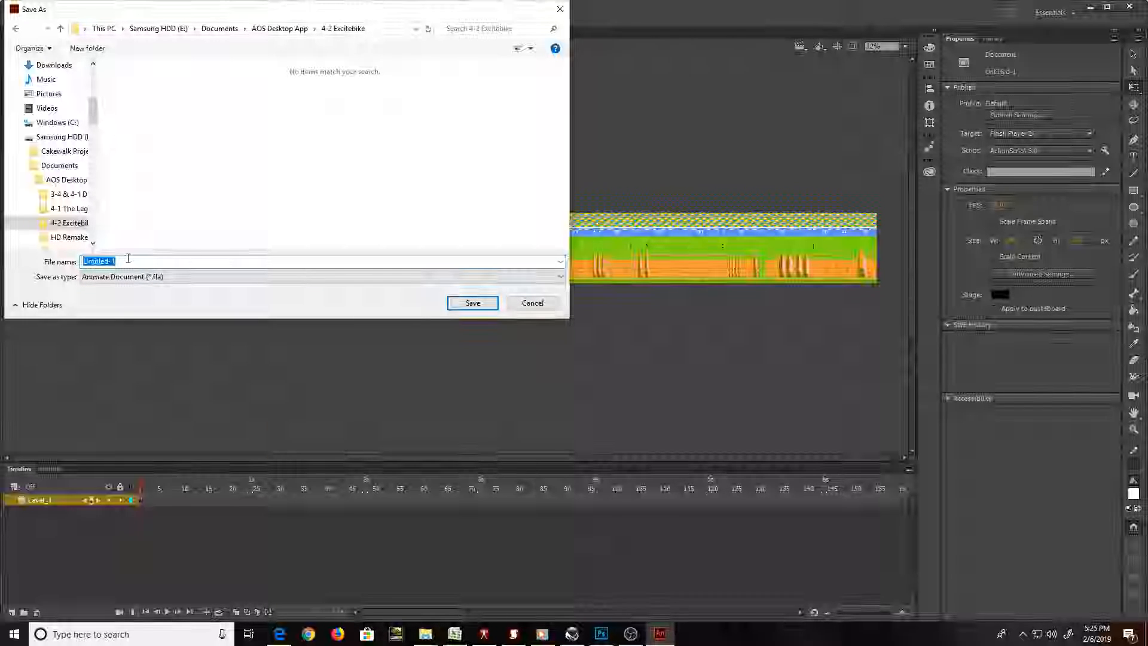
pyautogui.press('Return')
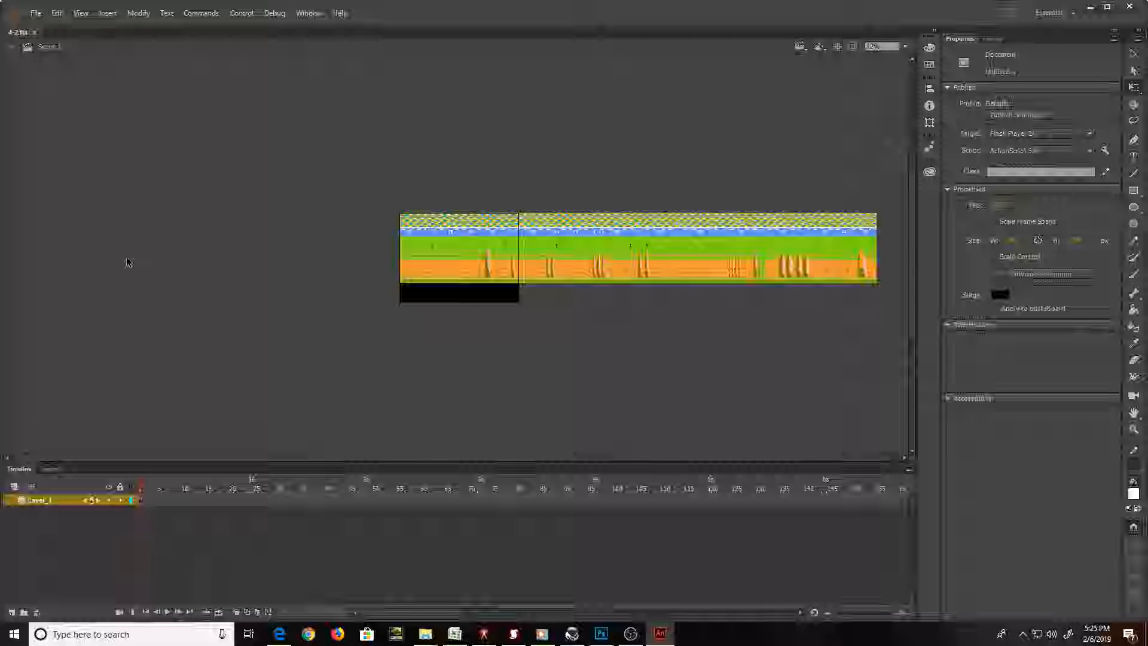
# Switch to File Explorer, open the HD Video Files folder inside AOS Desktop App and maximize the window
pyautogui.hotkey('alt', 'Tab')
pyautogui.hotkey('alt', 'Tab')
pyautogui.hotkey('alt', 'Tab')
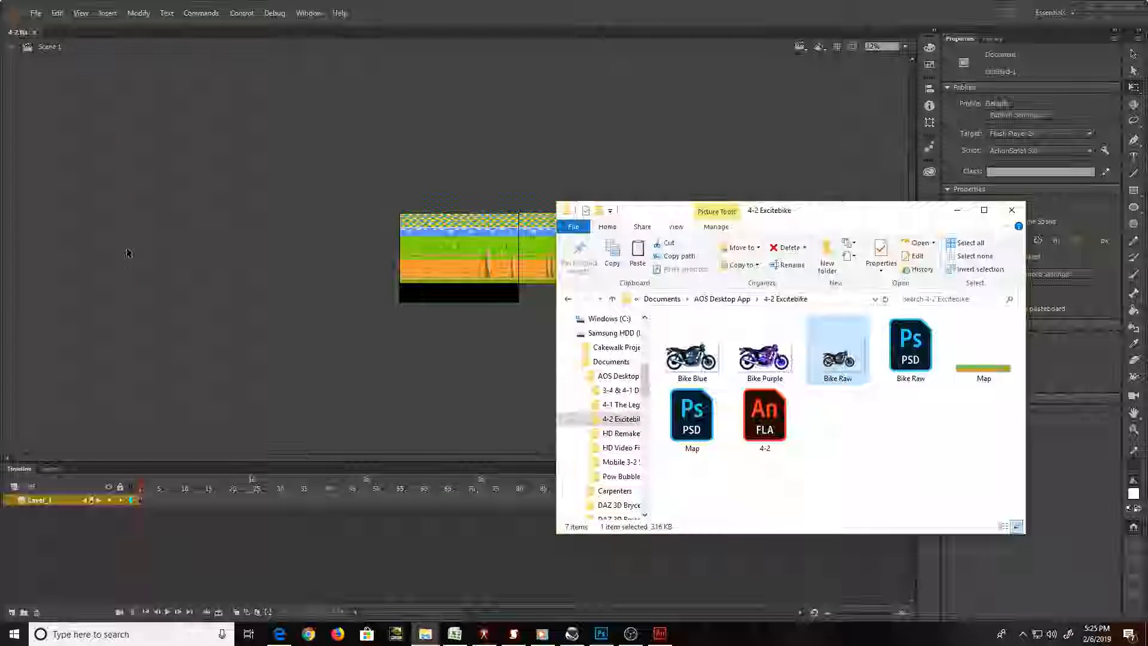
pyautogui.click(710, 298)
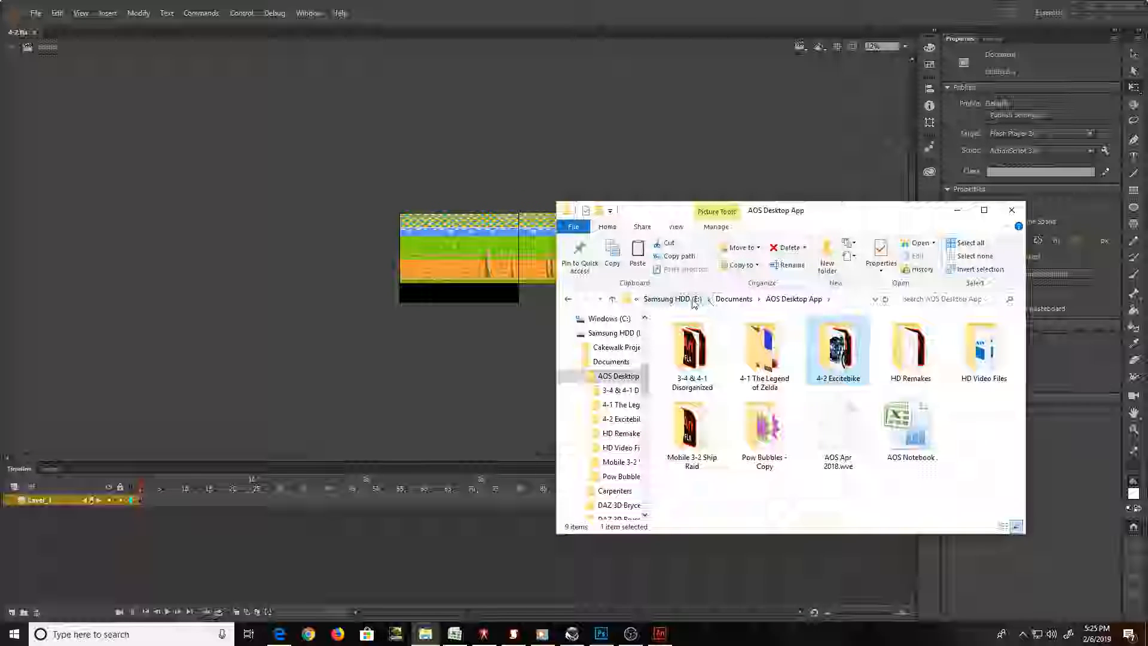
pyautogui.doubleClick(930, 361)
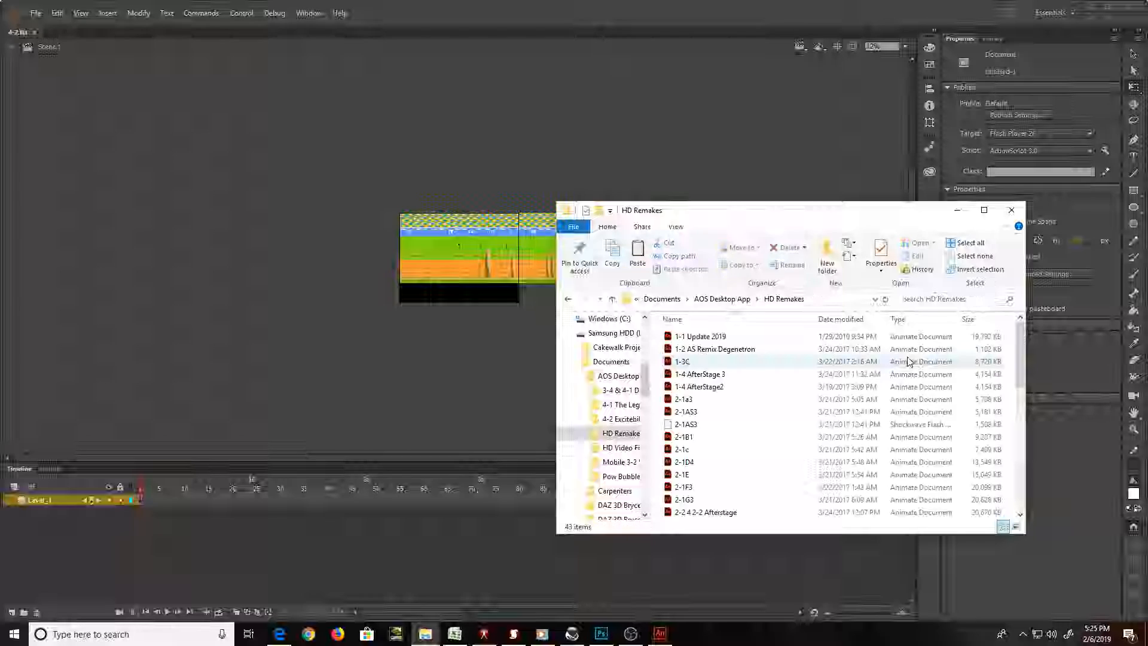
pyautogui.hotkey('alt', 'Left')
pyautogui.click(838, 356)
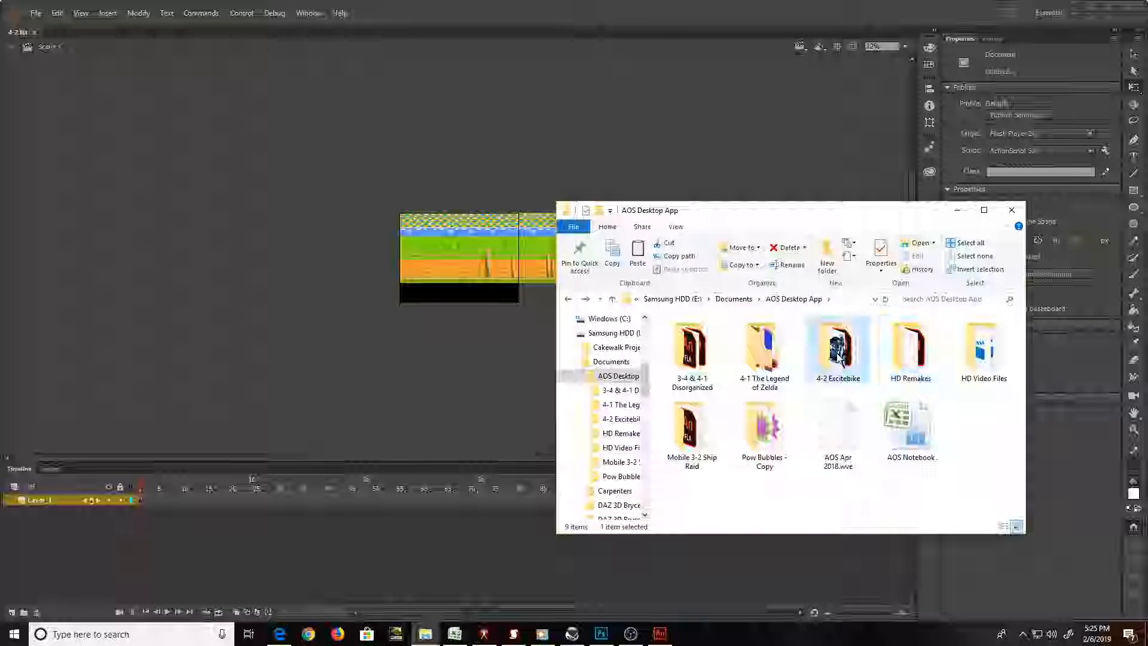
pyautogui.doubleClick(973, 353)
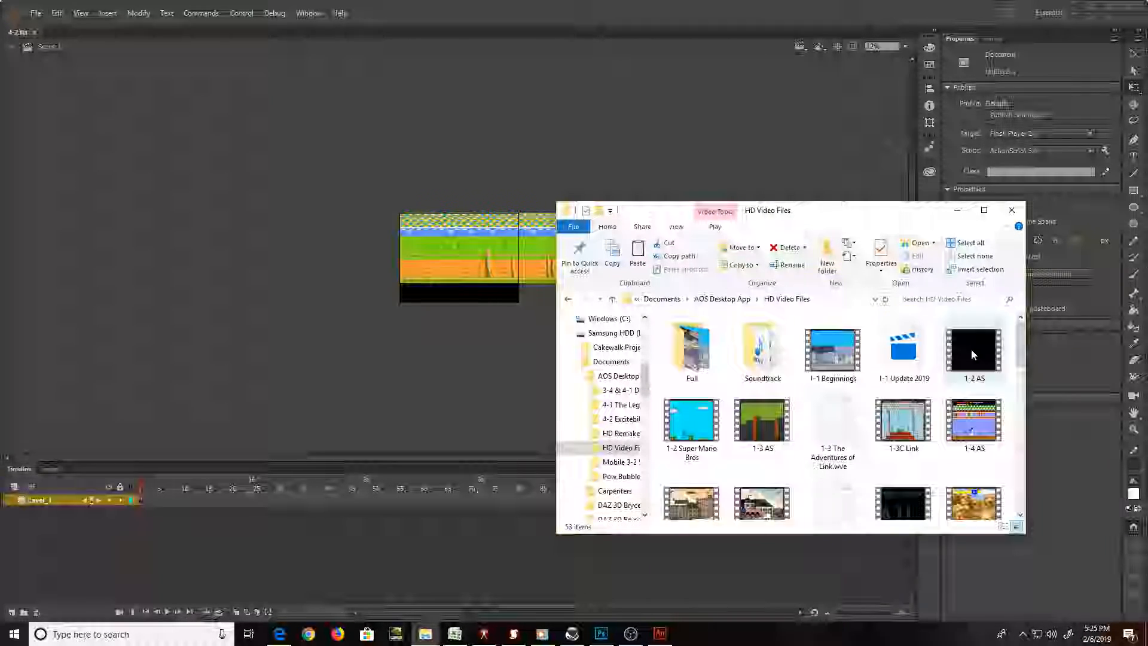
pyautogui.doubleClick(897, 216)
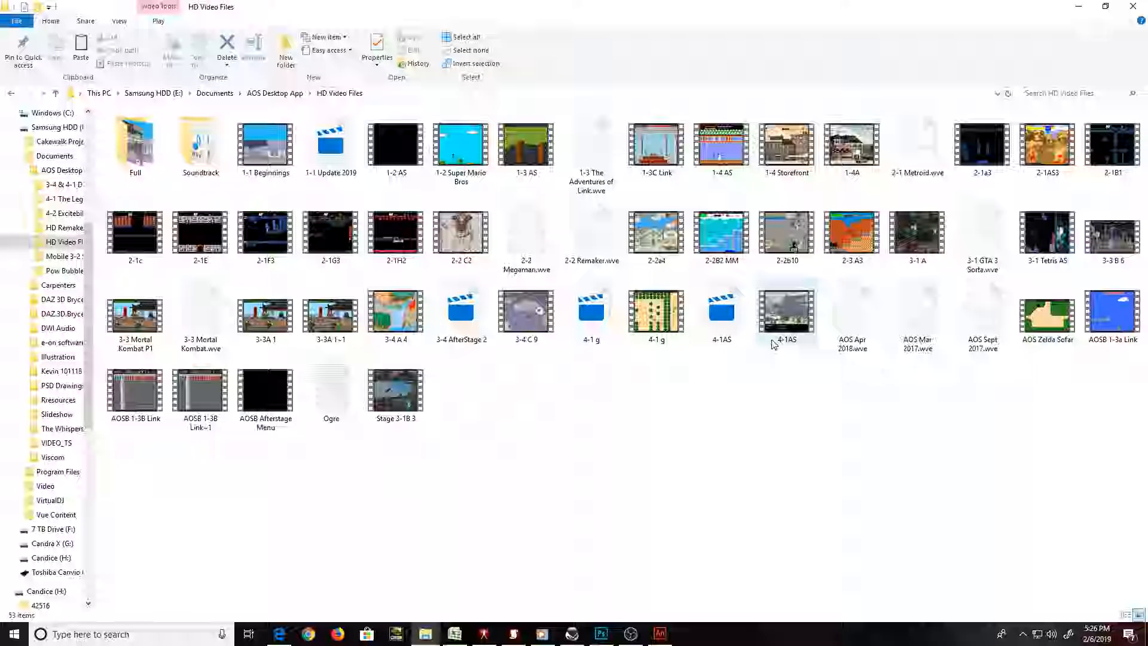
# Play the 2-1 Metroid video from the Full subfolder in full screen, and close the player when it ends
pyautogui.doubleClick(136, 147)
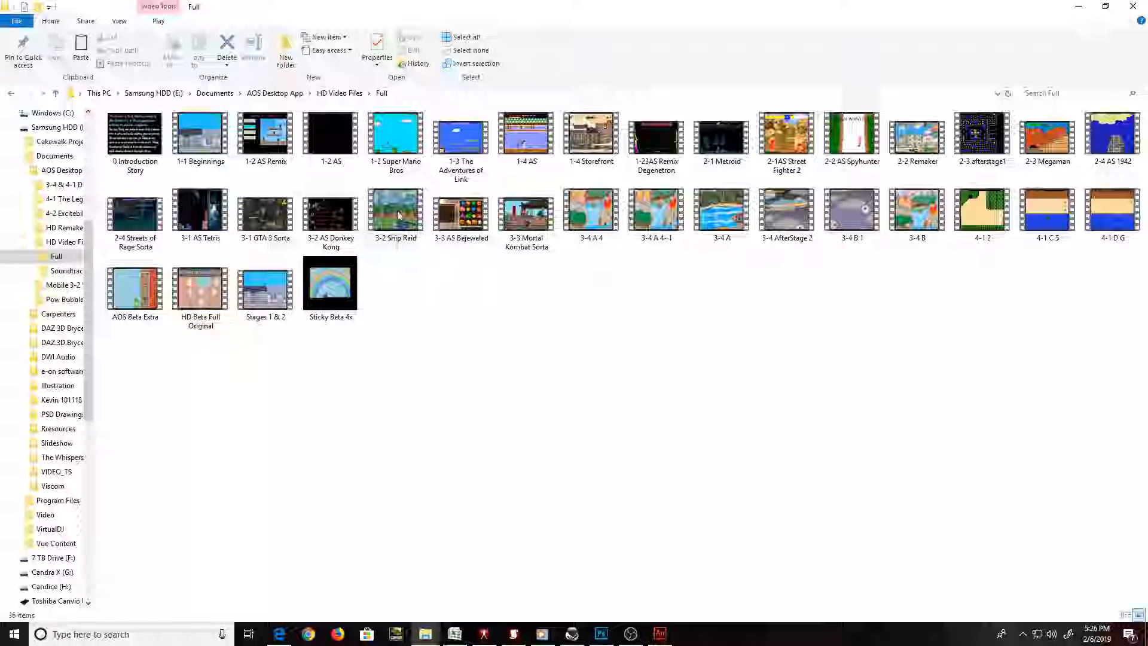
pyautogui.doubleClick(716, 144)
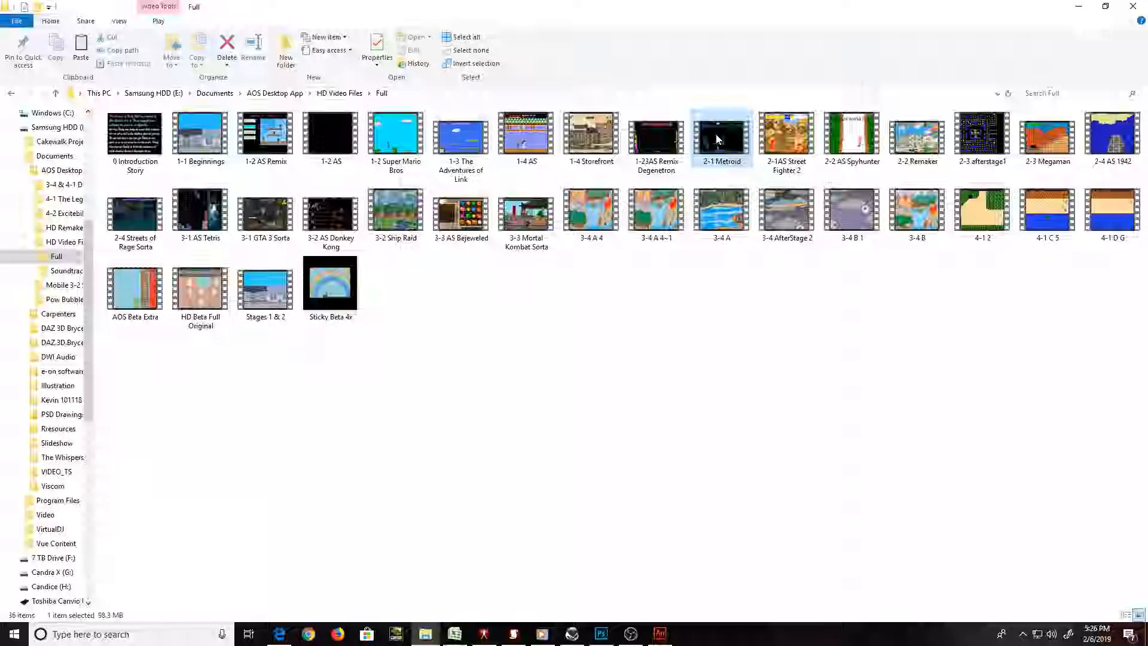
pyautogui.doubleClick(627, 261)
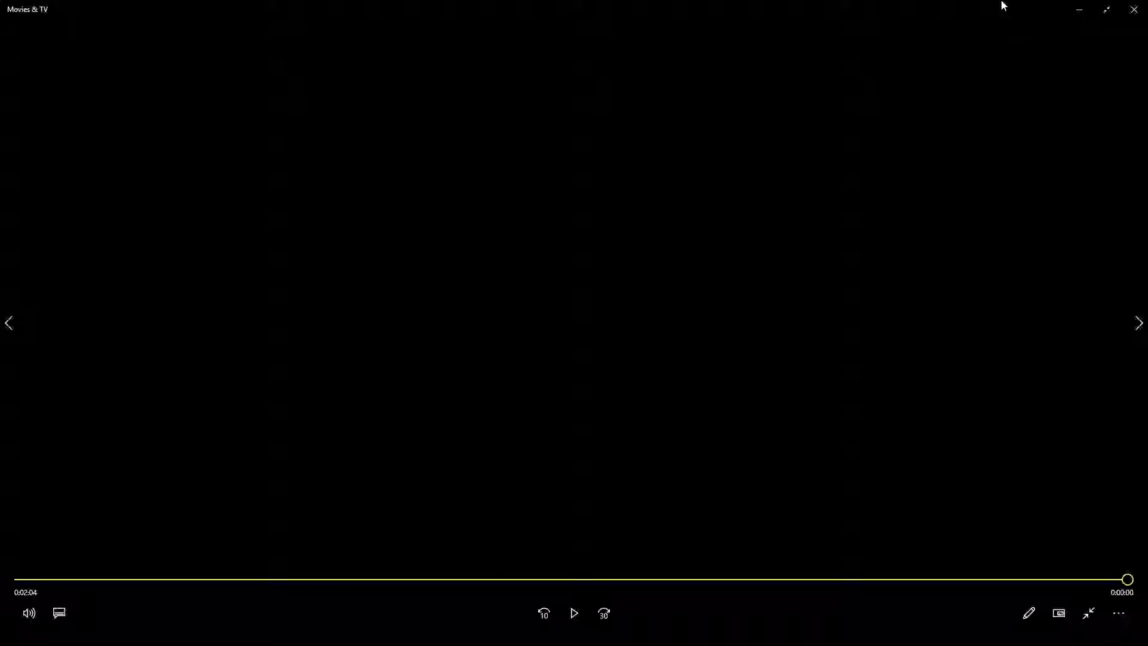
pyautogui.click(1089, 606)
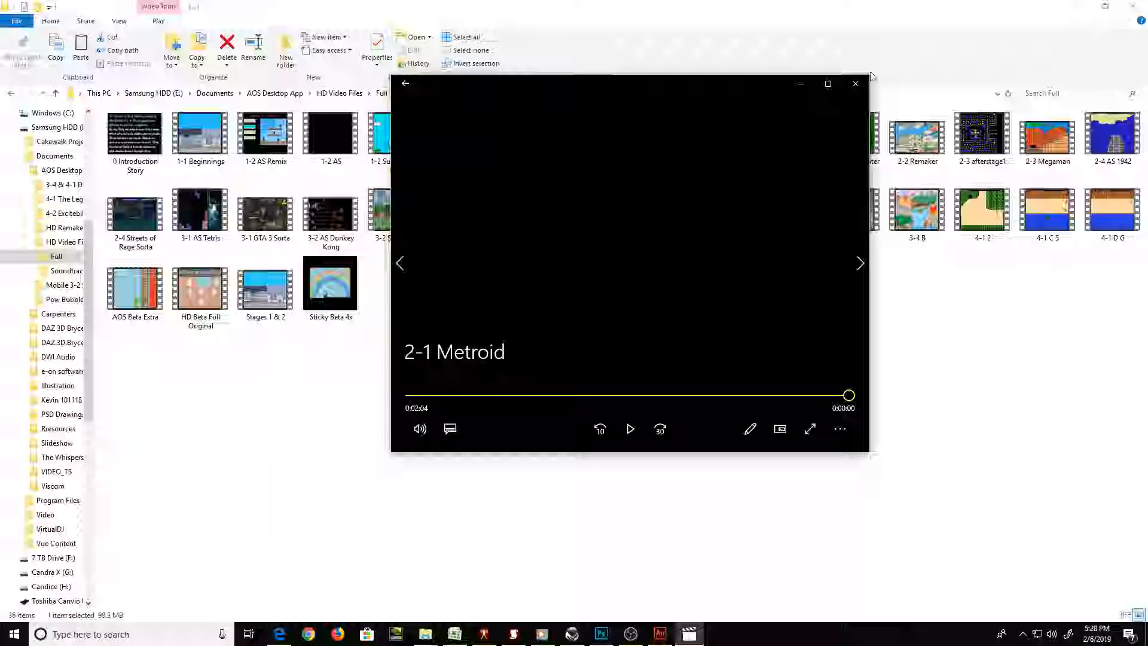
pyautogui.click(855, 83)
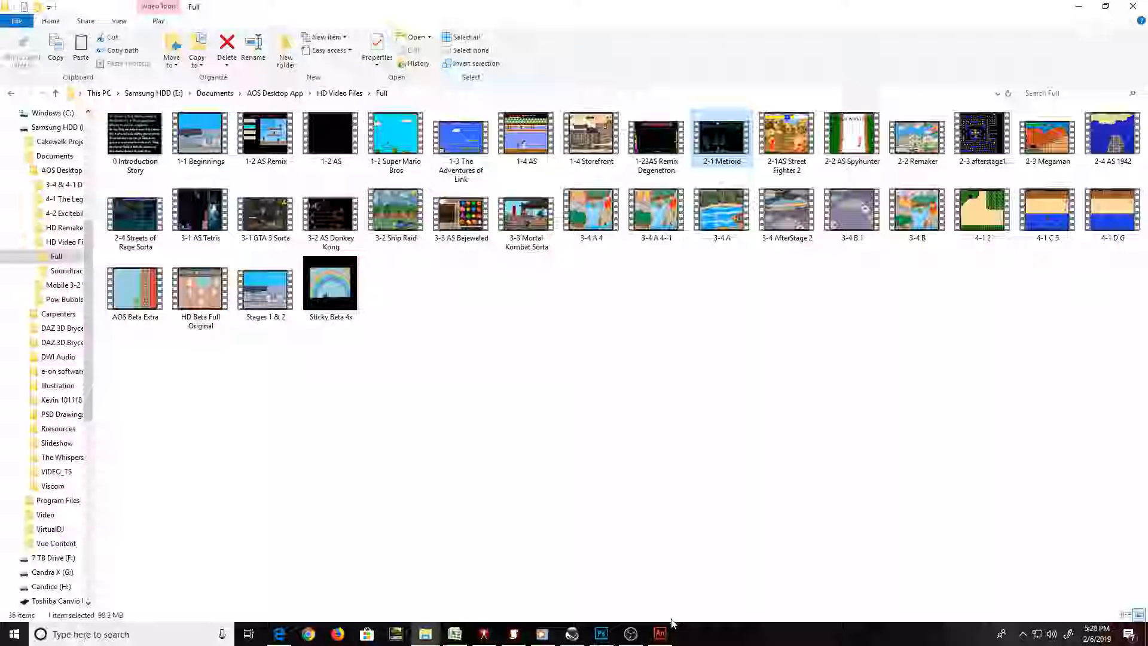
# Examine the Excitebike gameplay screenshot in the Edge browser and return to Adobe Animate
pyautogui.click(660, 633)
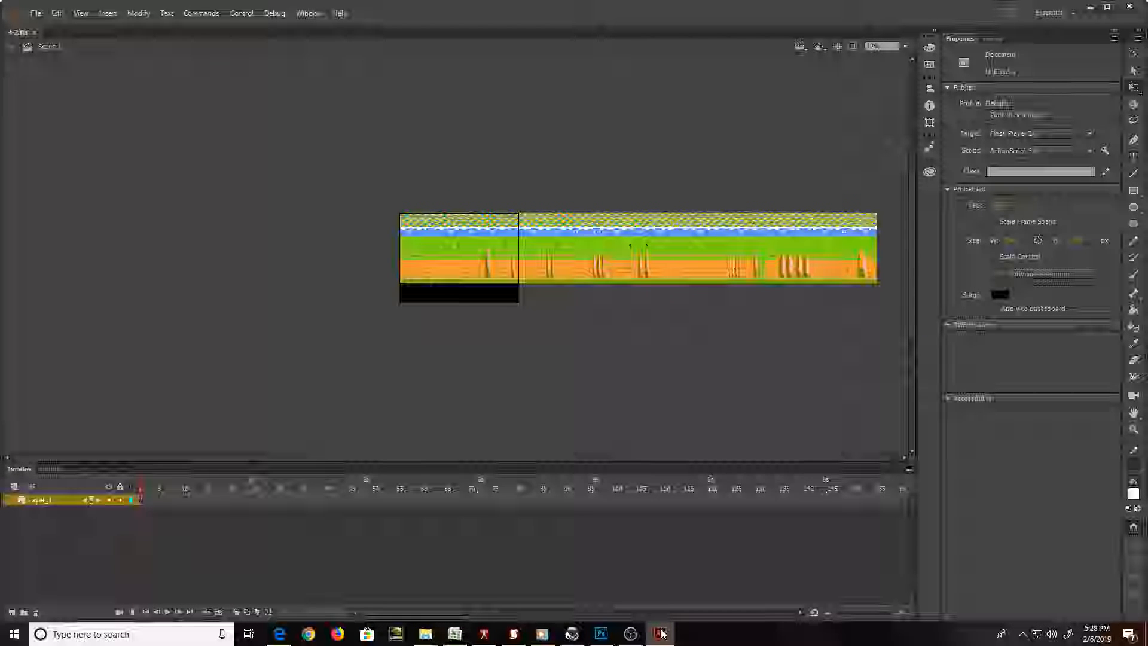
pyautogui.click(291, 634)
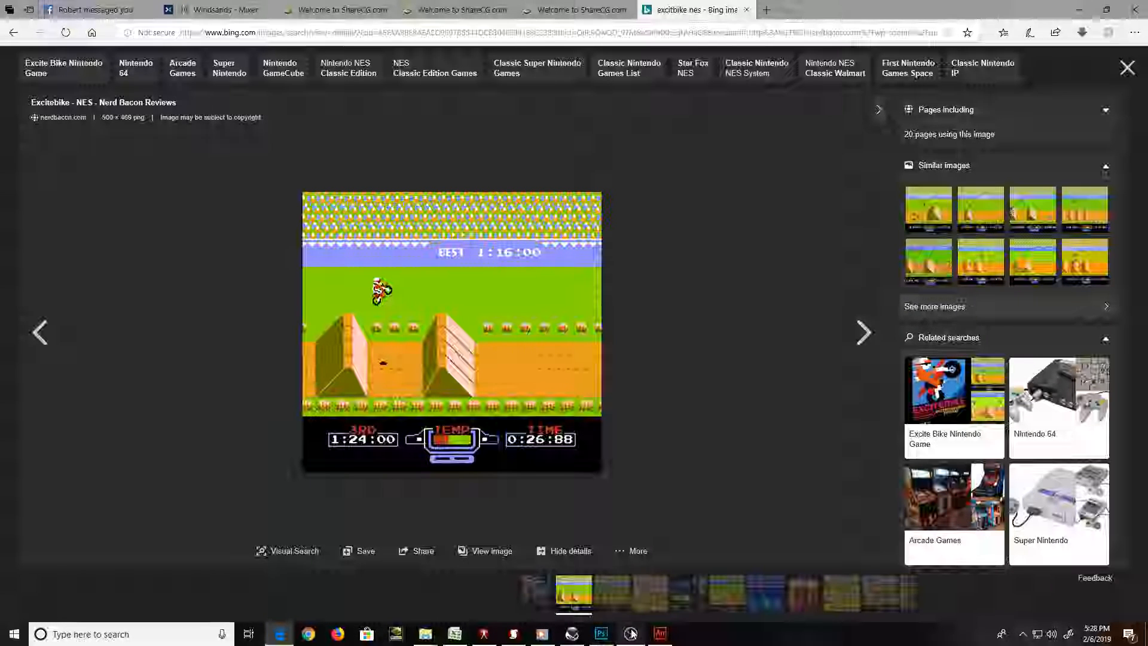
pyautogui.moveTo(649, 634)
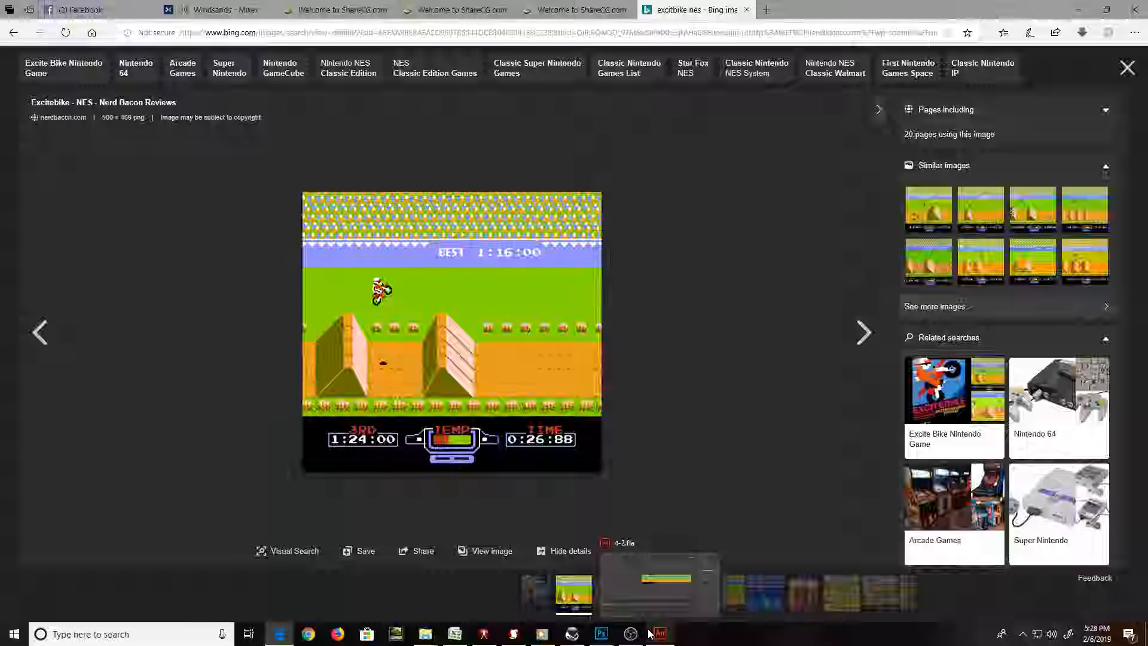
pyautogui.click(650, 634)
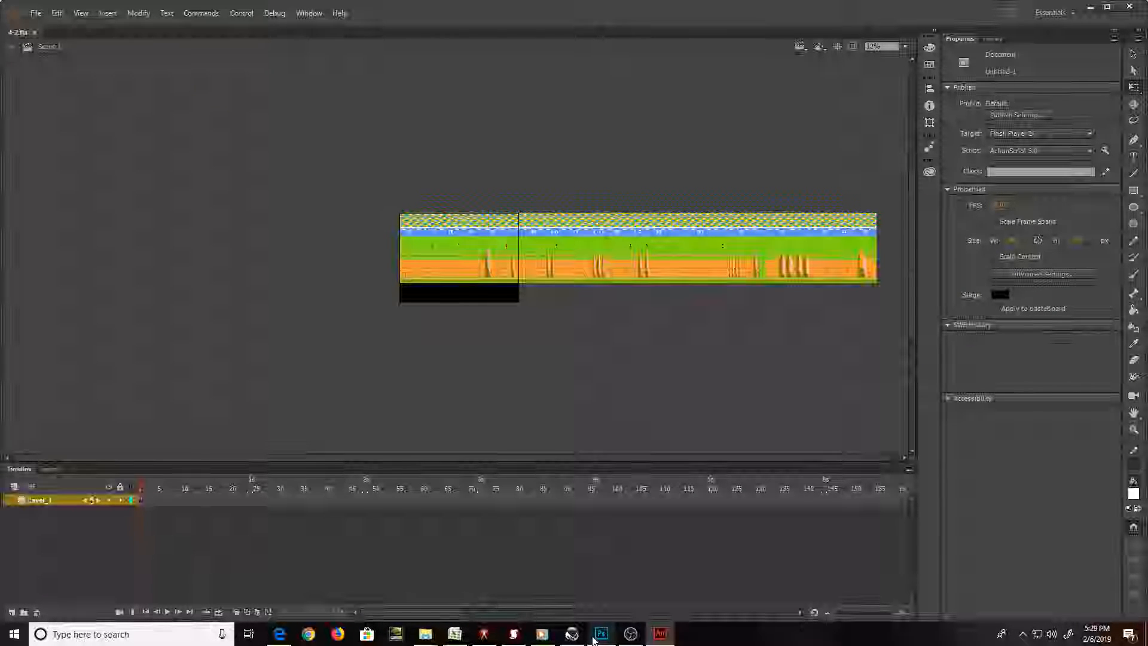
# Check the open motorcycle image in Photoshop, switch to File Explorer and open the 4-2 Excitebike folder to see its bike images
pyautogui.click(595, 638)
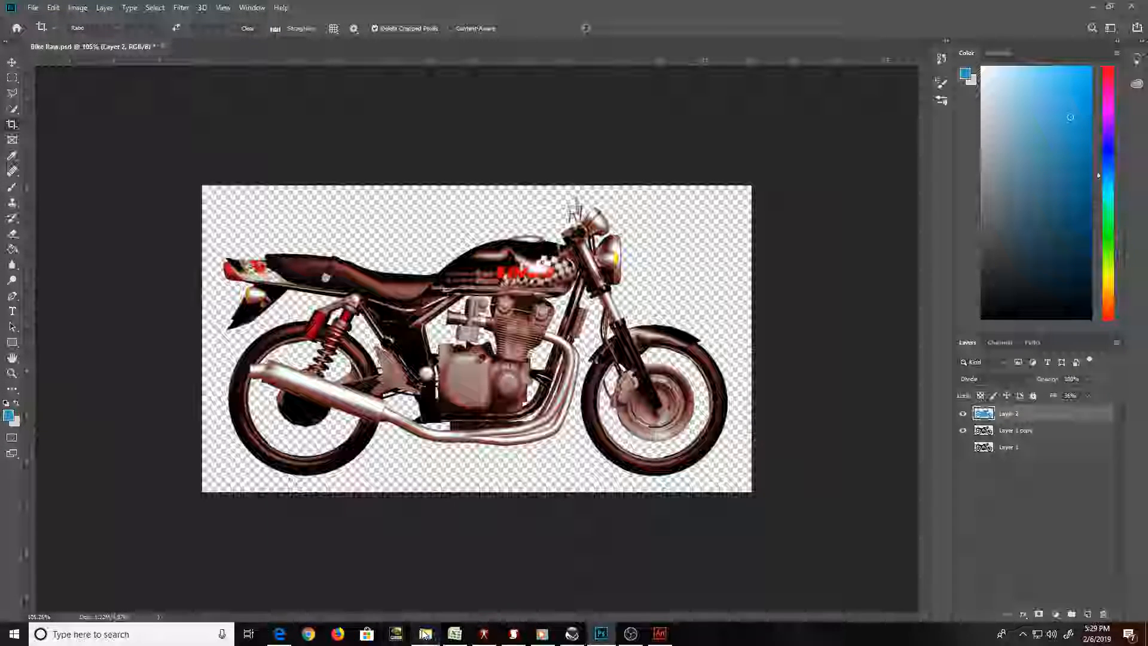
pyautogui.moveTo(425, 635)
pyautogui.moveTo(311, 592)
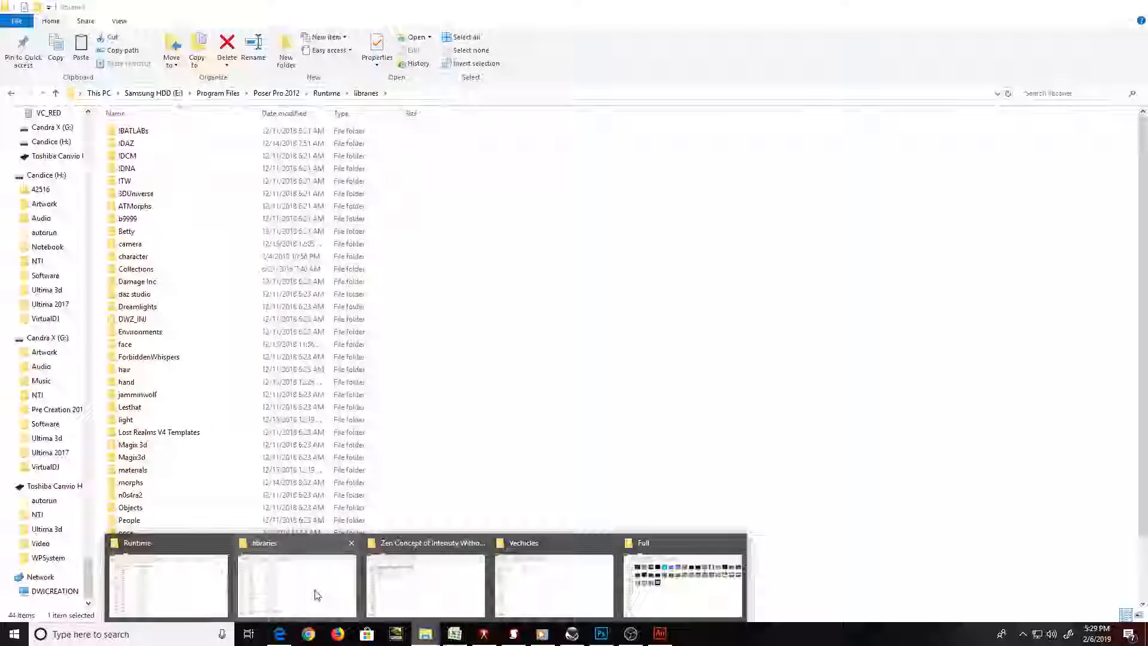
pyautogui.moveTo(476, 574)
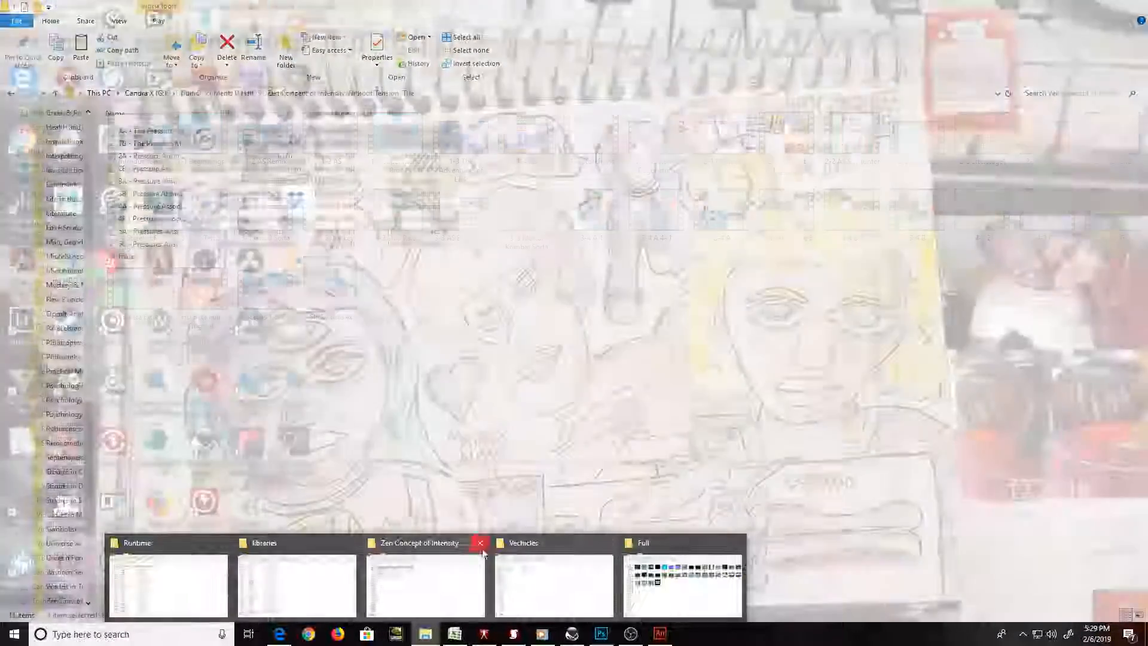
pyautogui.click(680, 584)
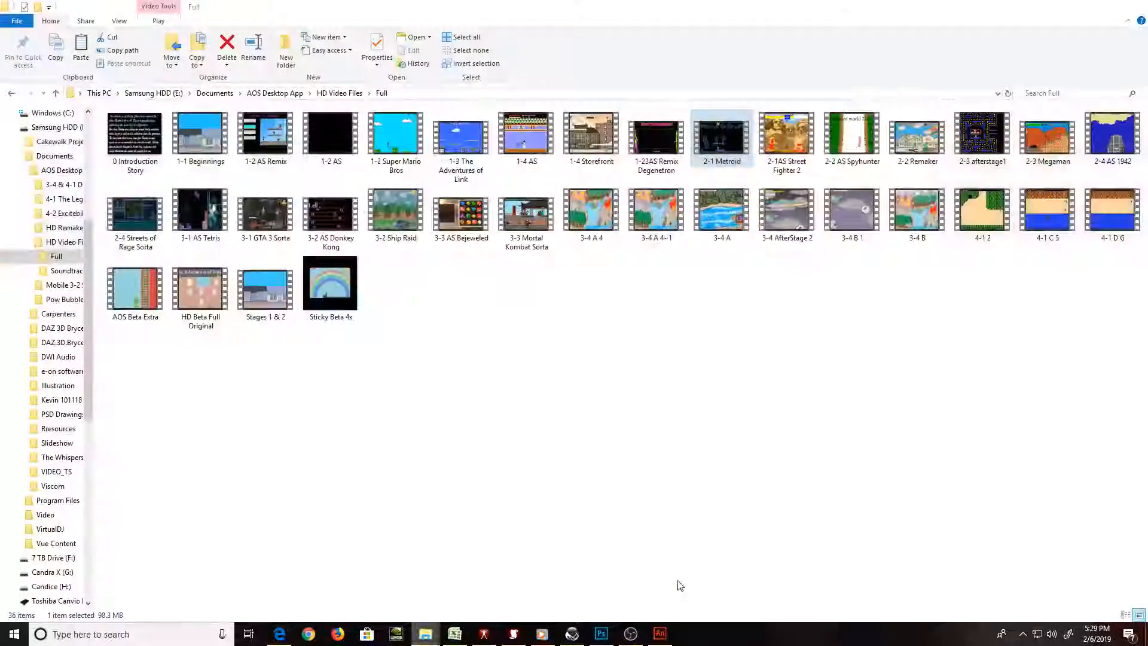
pyautogui.hotkey('alt', 'Left')
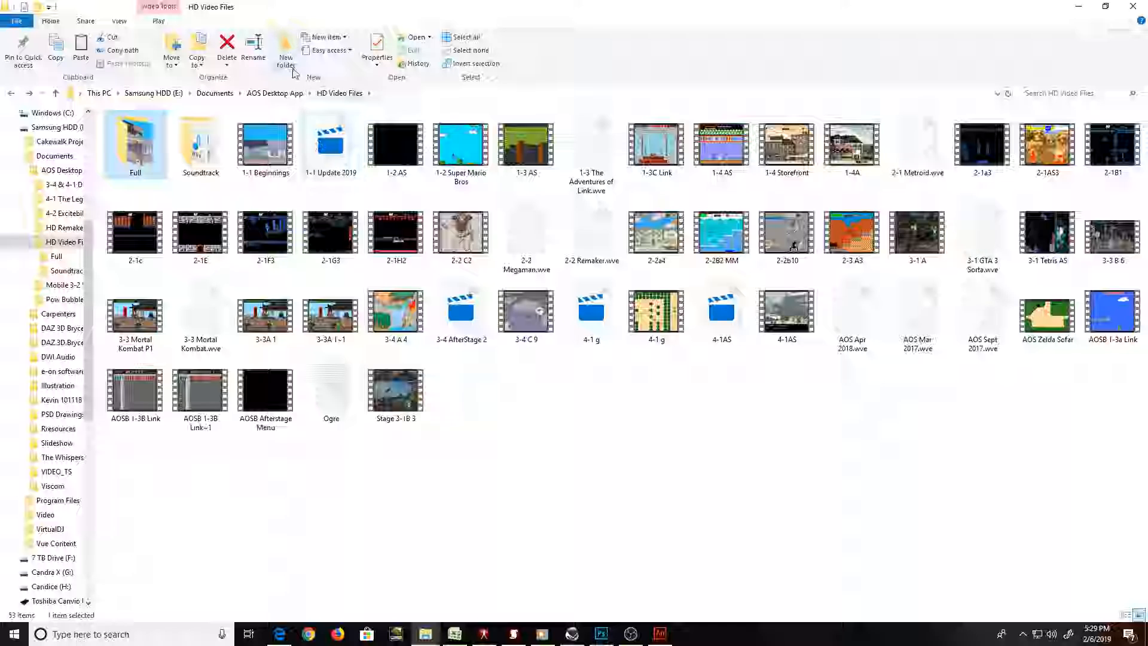
pyautogui.click(278, 94)
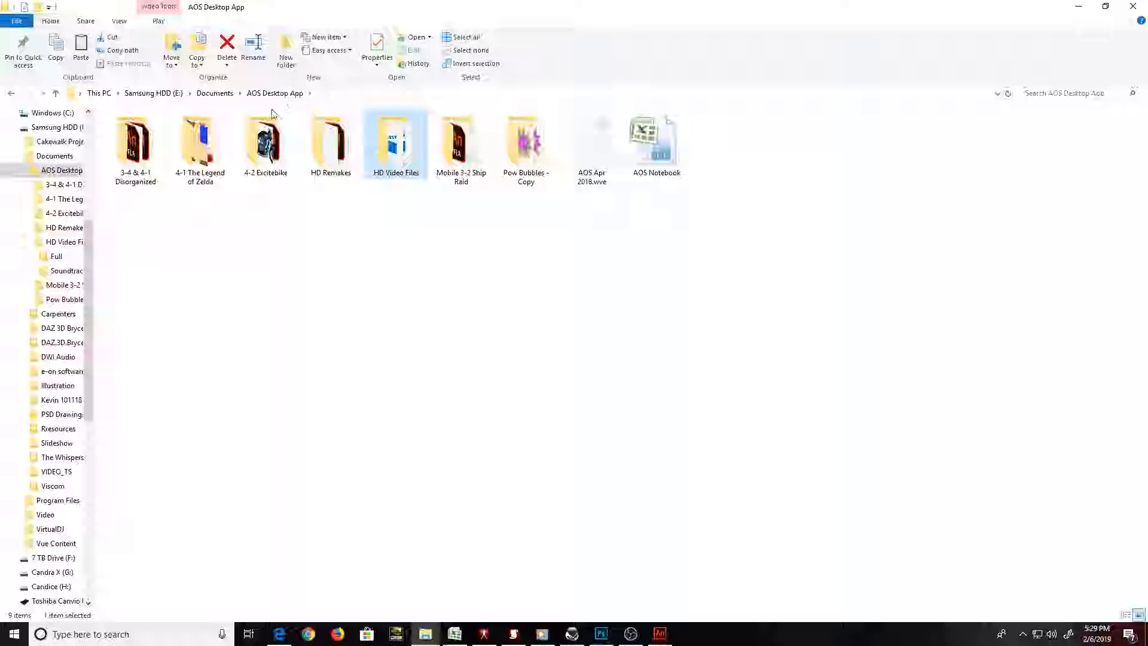
pyautogui.doubleClick(243, 143)
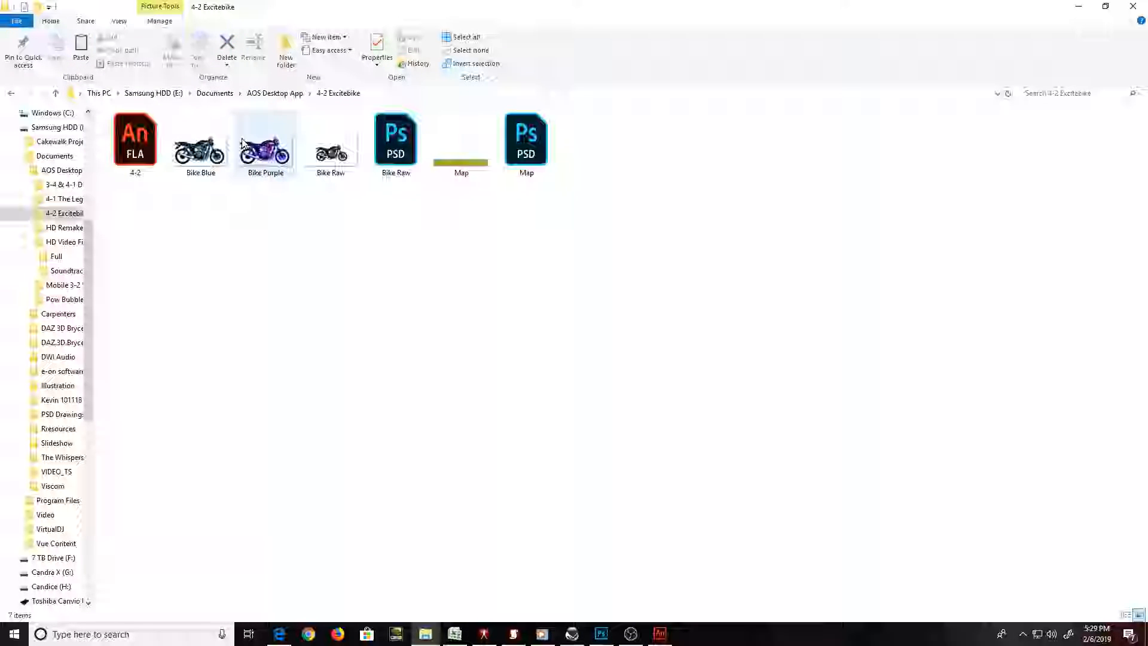
# Switch to Photoshop and save the red-tinted motorcycle as a PNG named Bike Red in the 4-2 Excitebike folder
pyautogui.click(600, 635)
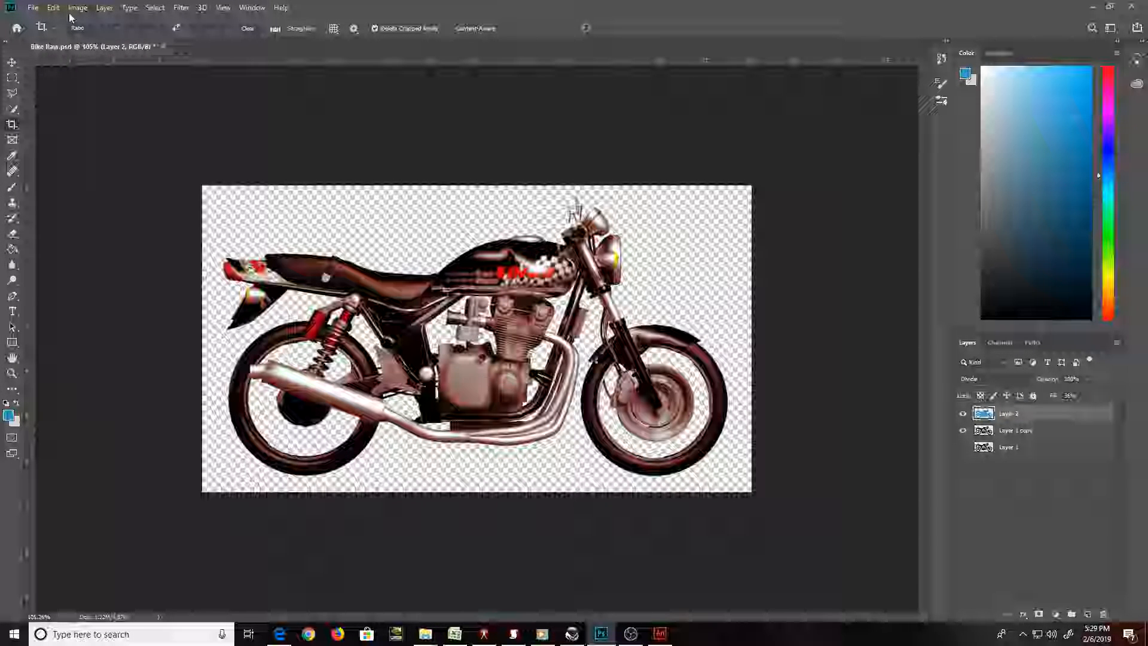
pyautogui.click(33, 7)
pyautogui.click(87, 141)
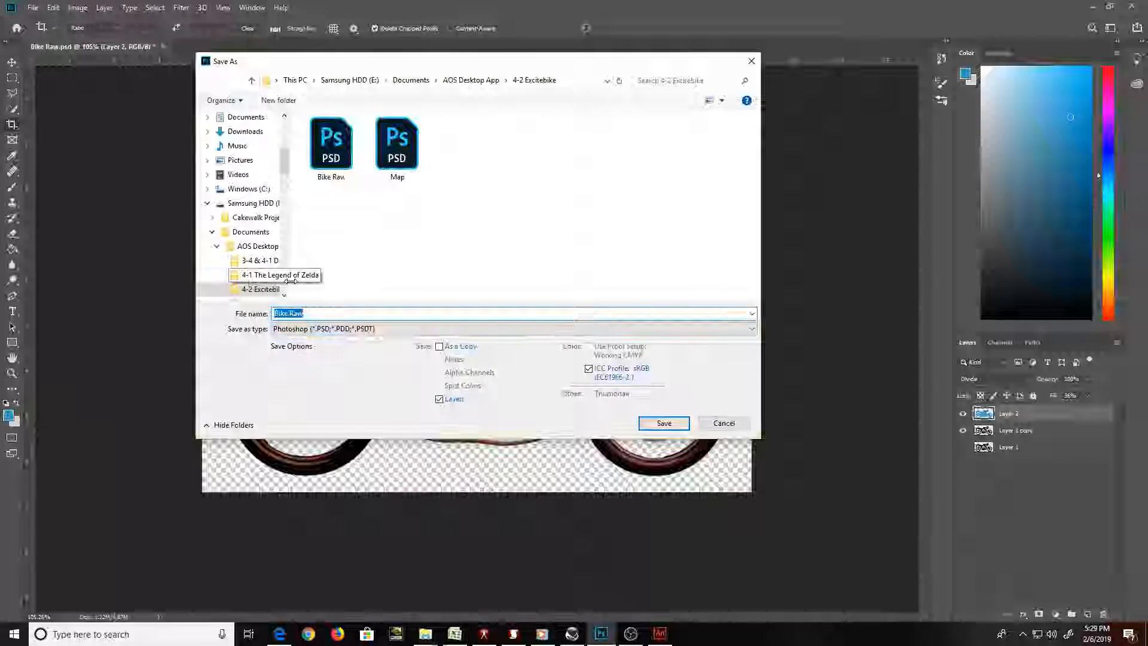
pyautogui.press('End')
pyautogui.press('BackSpace')
pyautogui.press('BackSpace')
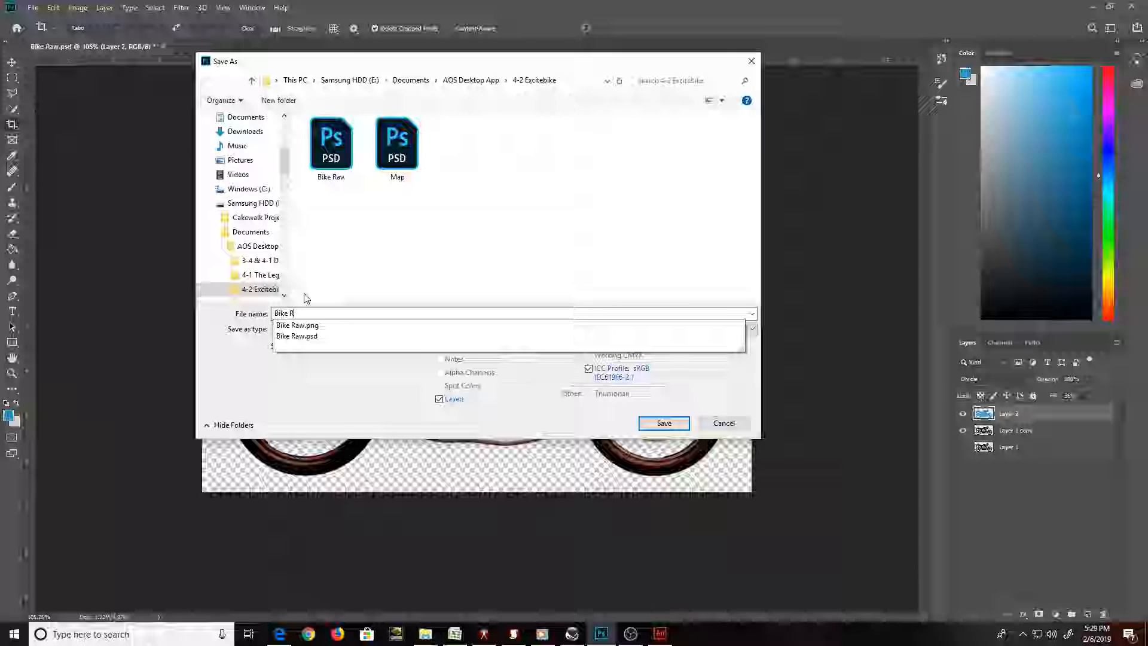
pyautogui.write('ed')
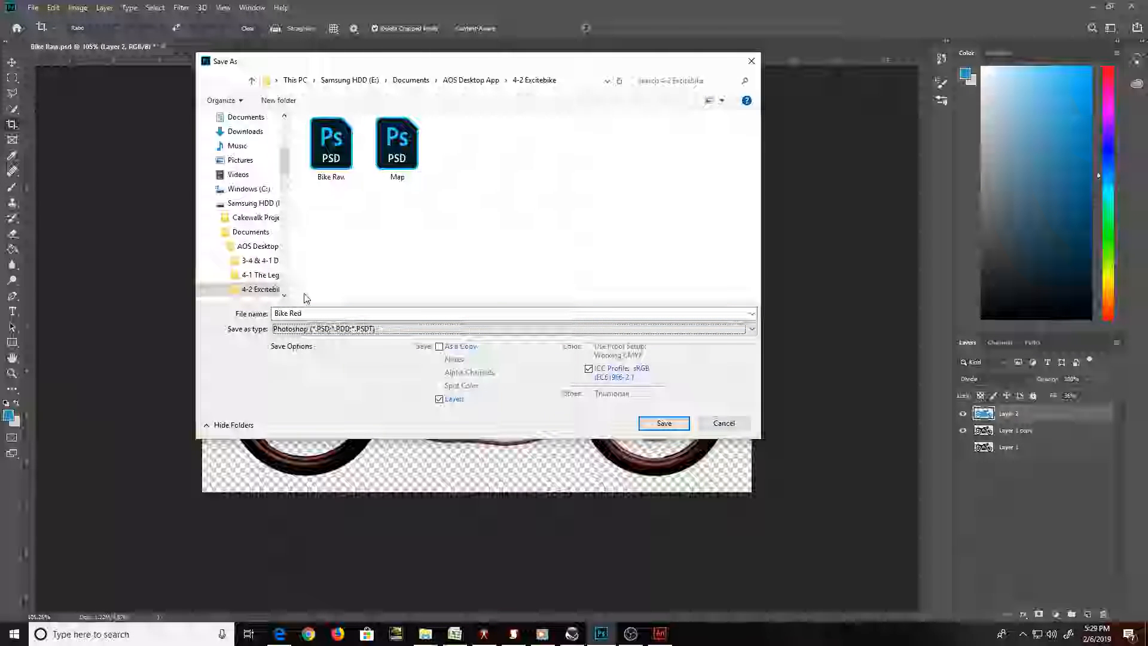
pyautogui.press('p')
pyautogui.press('p')
pyautogui.press('p')
pyautogui.press('p')
pyautogui.press('p')
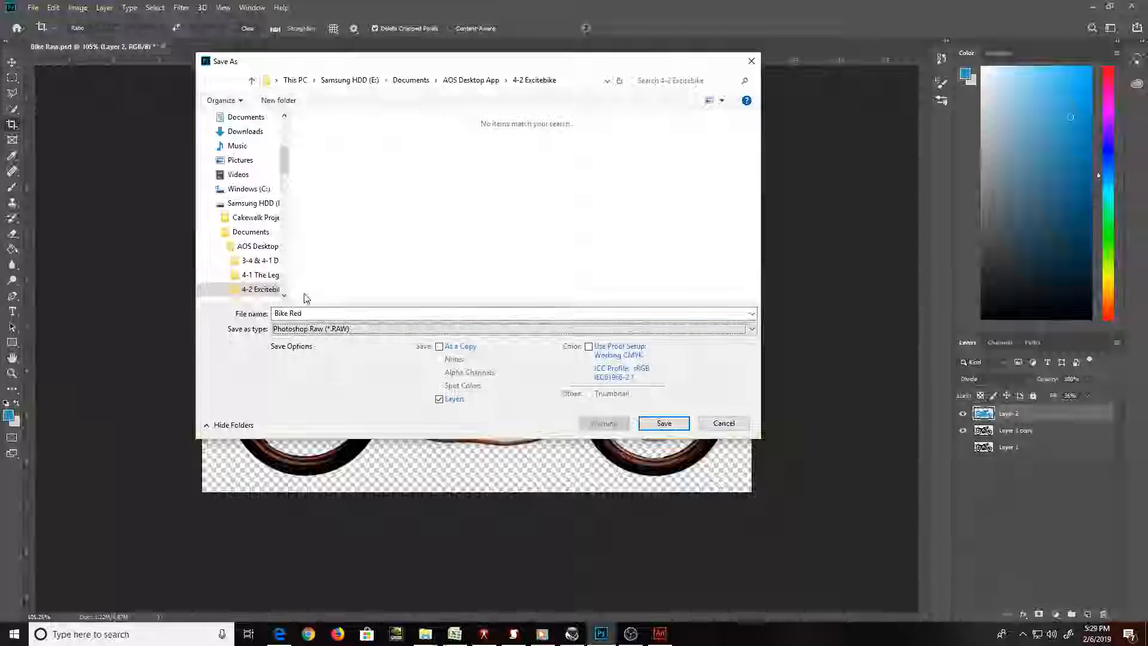
pyautogui.press('p')
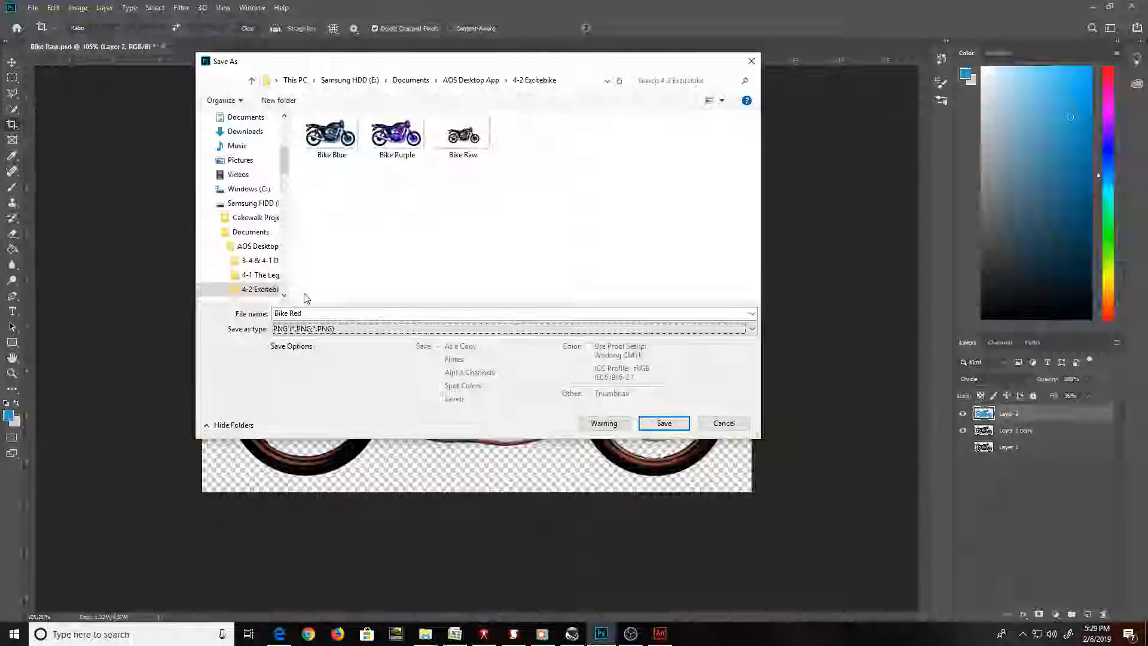
pyautogui.press('Return')
pyautogui.press('Return')
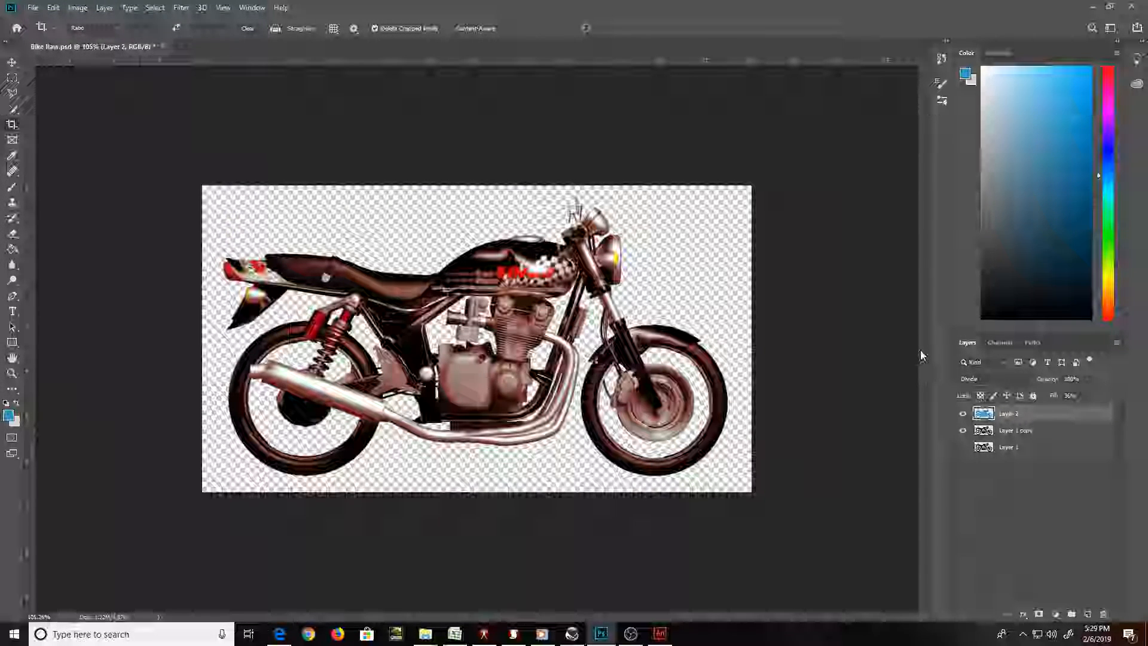
# Set Layer 2's blend mode to Overlay and save the motorcycle as a PNG named Bike Black in the 4-2 Excitebike folder
pyautogui.click(1021, 382)
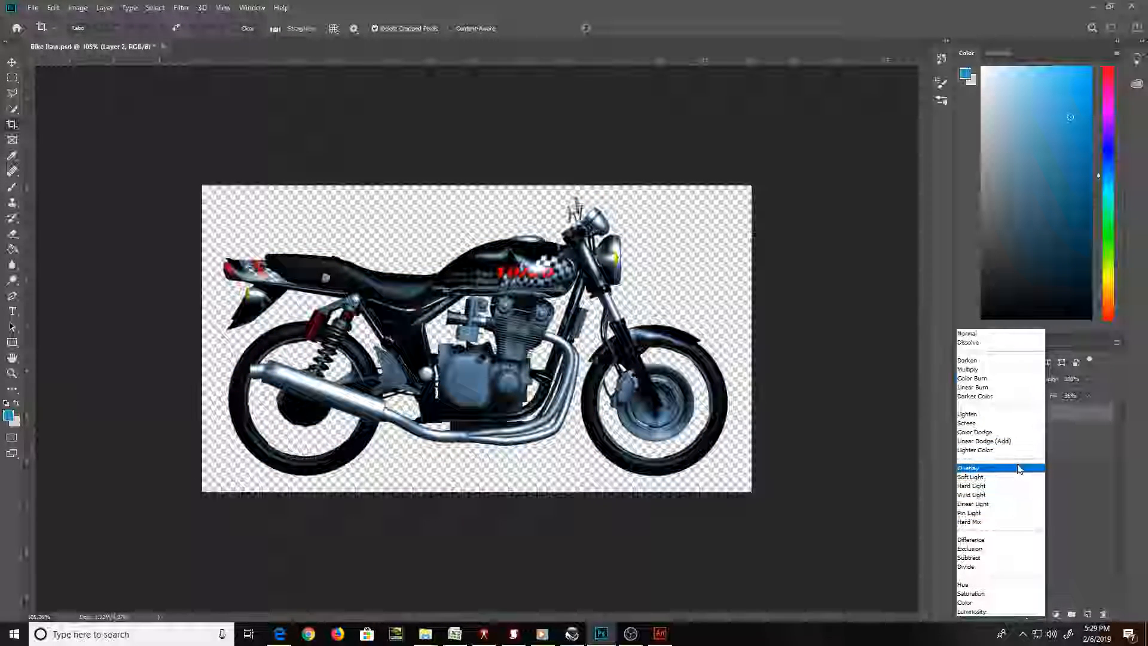
pyautogui.click(1019, 468)
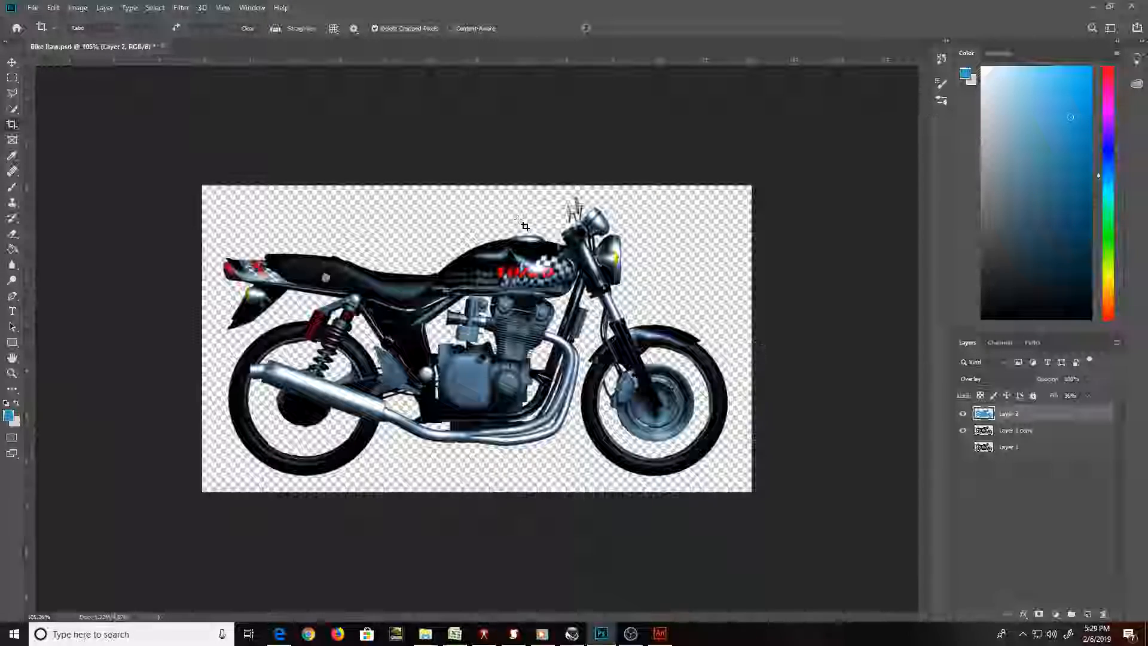
pyautogui.click(30, 8)
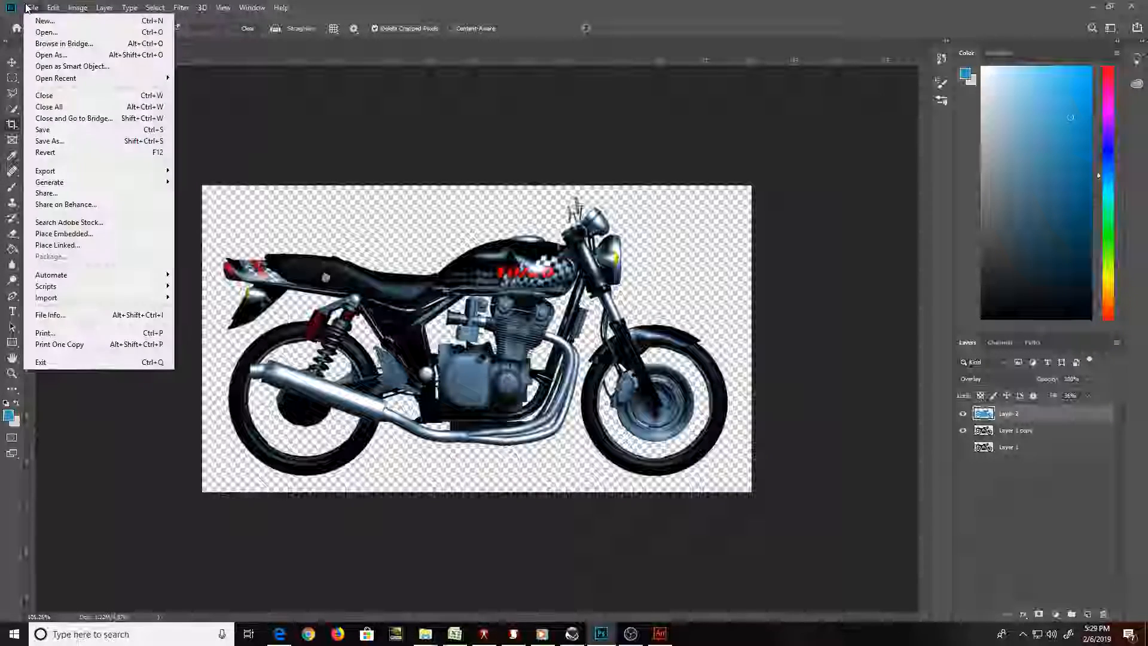
pyautogui.click(77, 141)
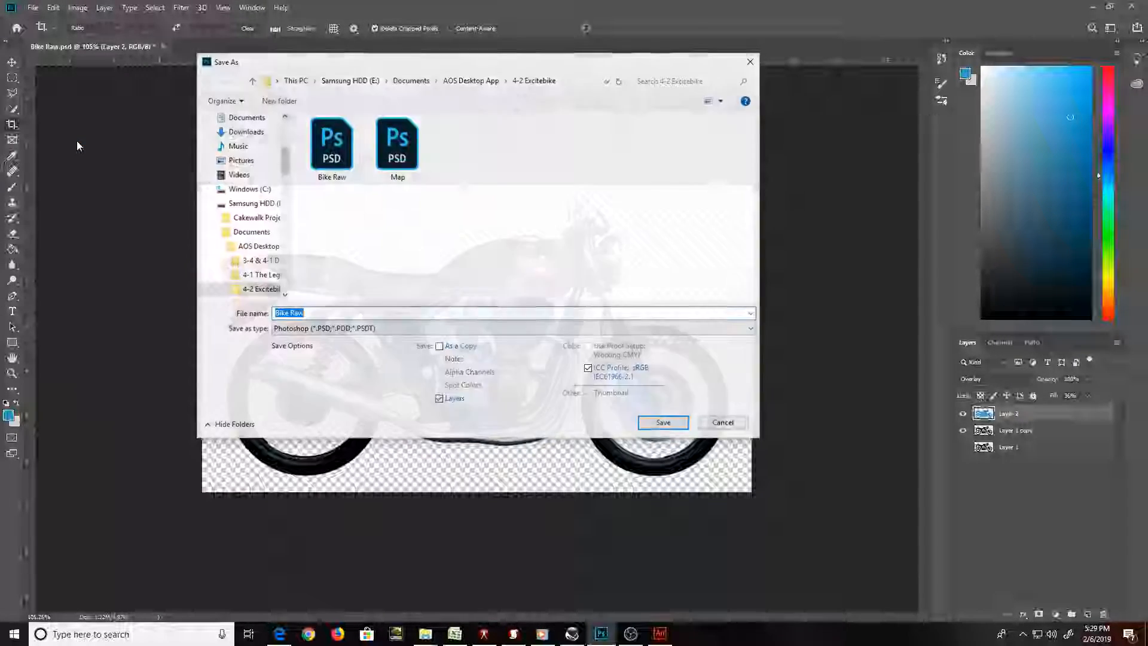
pyautogui.write('Bi')
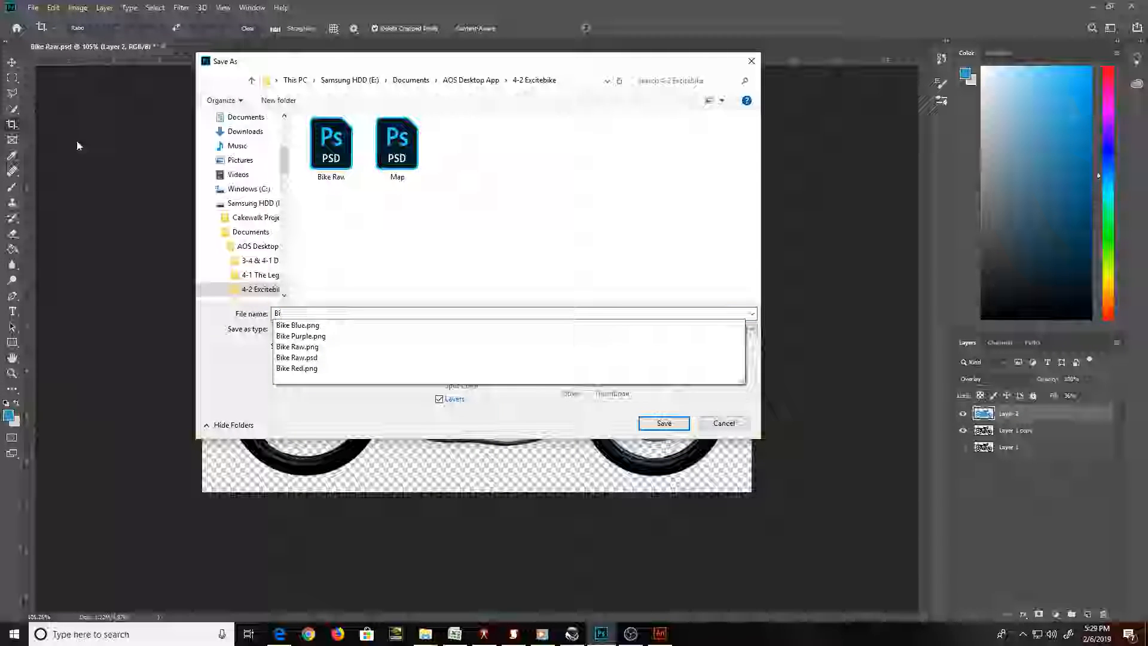
pyautogui.write('ke B')
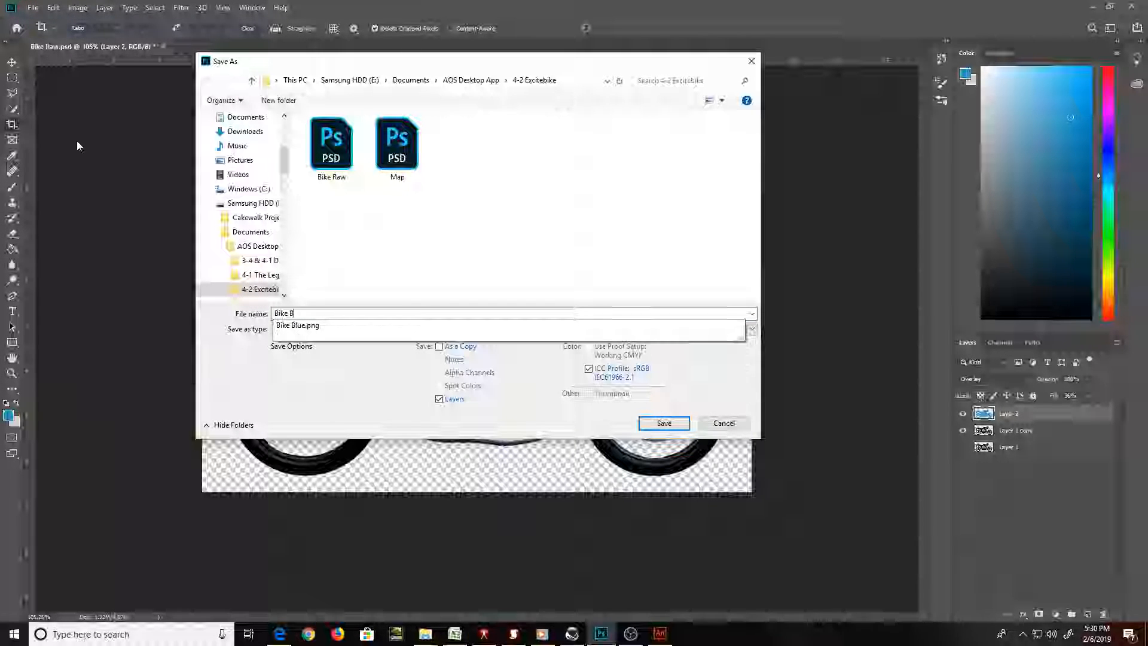
pyautogui.write('lack')
pyautogui.press('Tab')
pyautogui.press('p')
pyautogui.press('p')
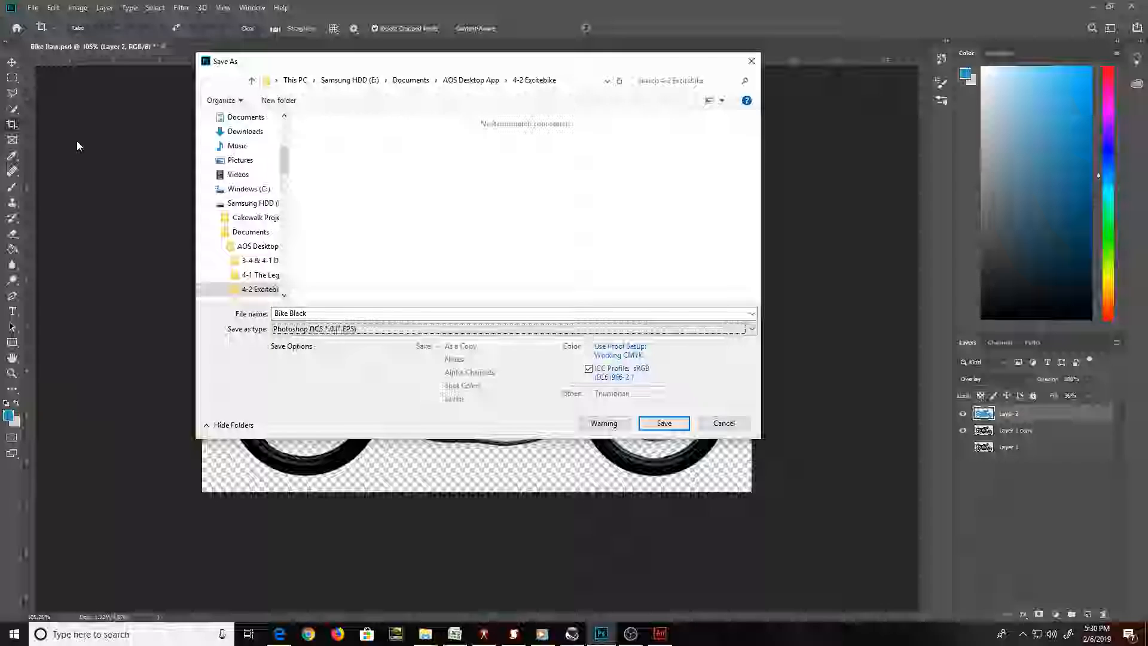
pyautogui.press('p')
pyautogui.press('p')
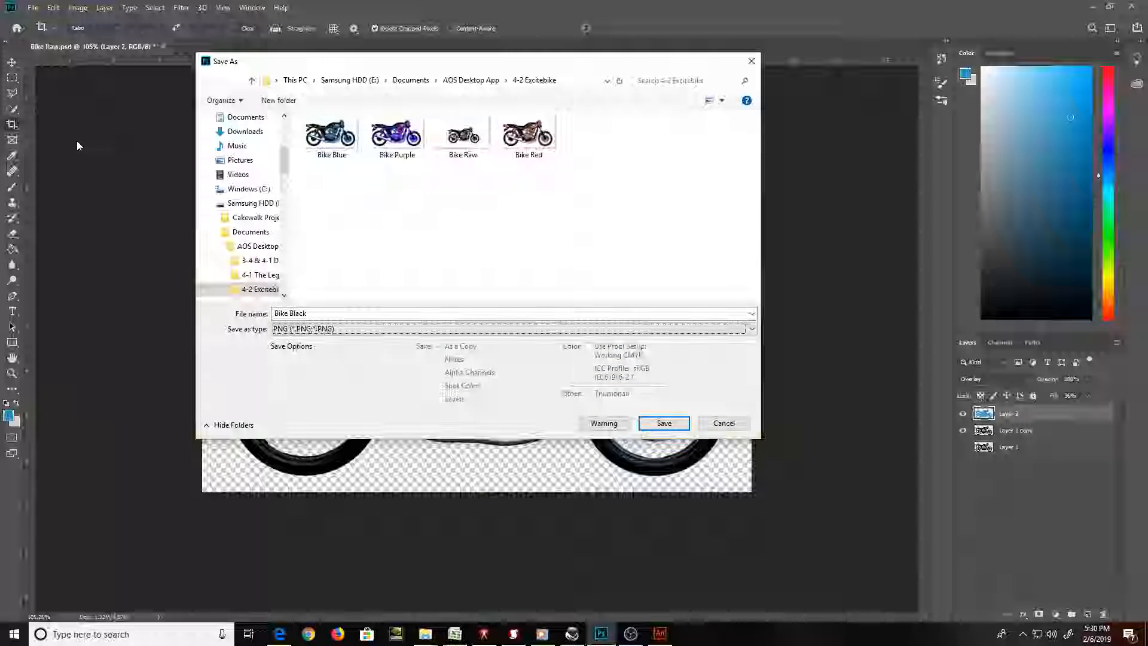
pyautogui.press('Return')
pyautogui.press('Return')
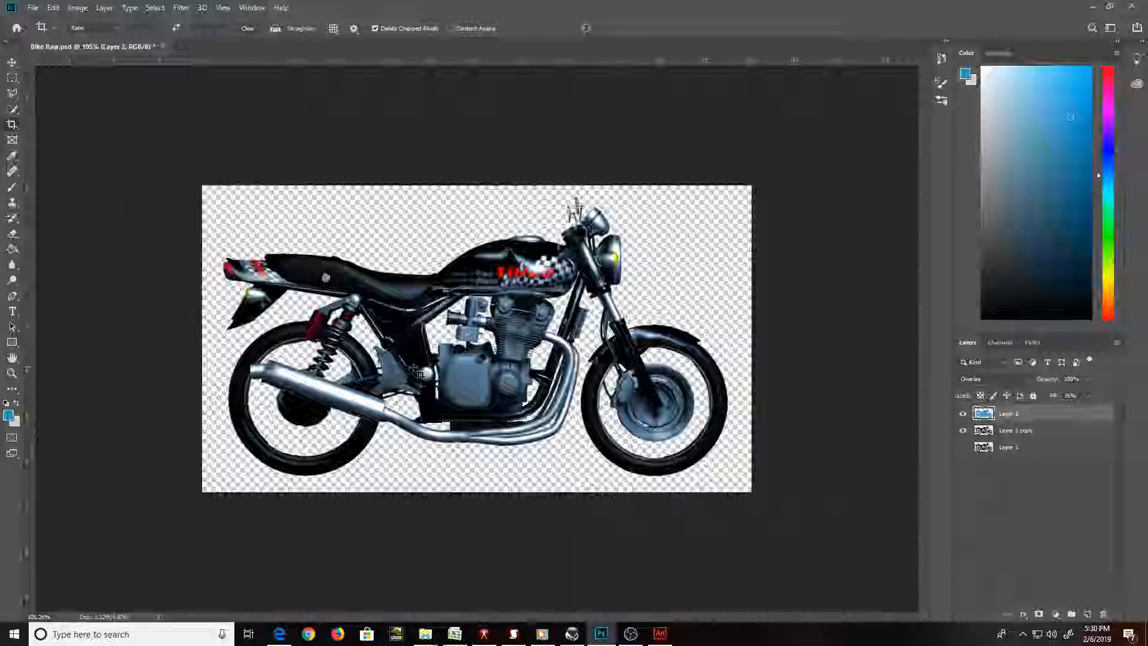
# Switch to Adobe Animate to look over the track map, and view the motorcycle model in Poser Pro
pyautogui.click(660, 634)
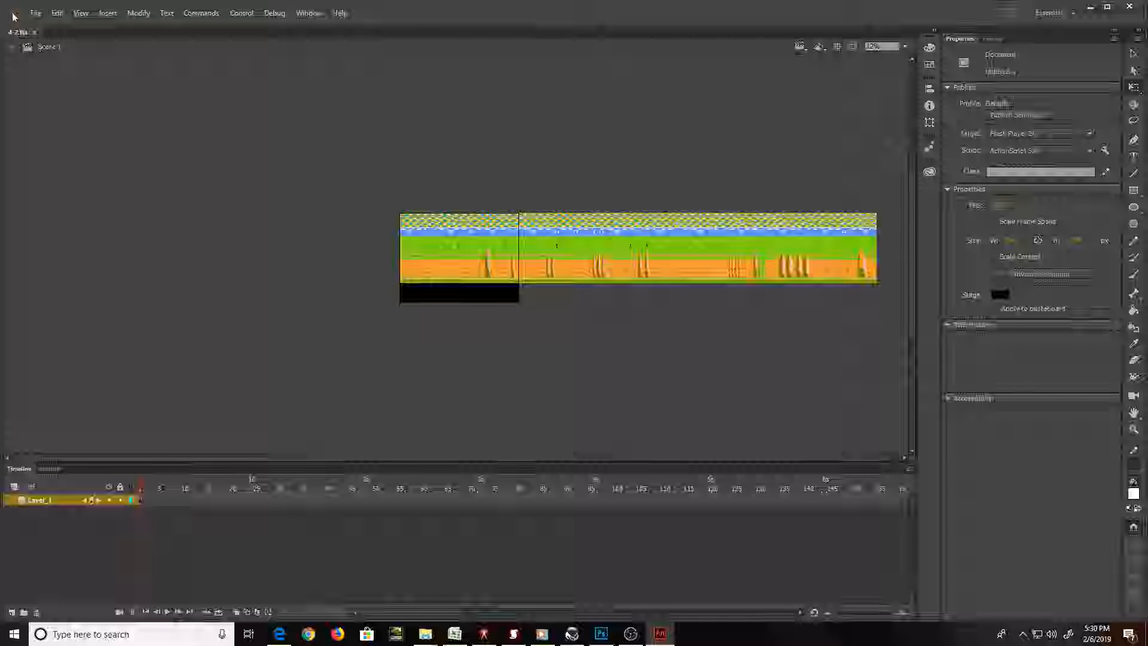
pyautogui.click(35, 13)
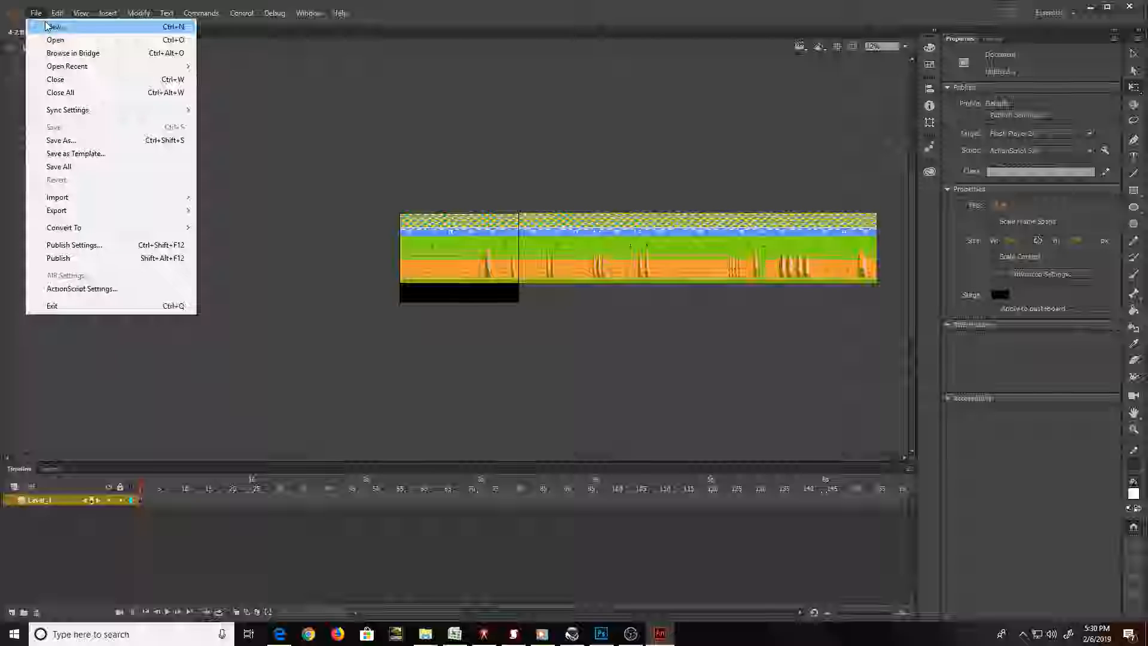
pyautogui.click(318, 98)
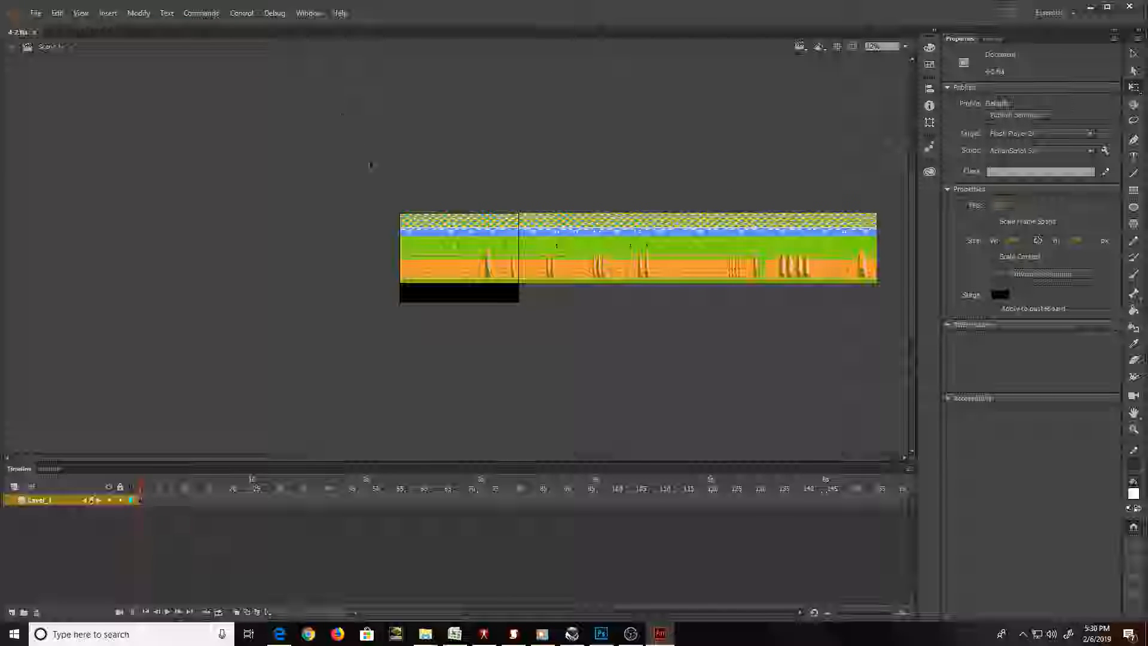
pyautogui.click(496, 639)
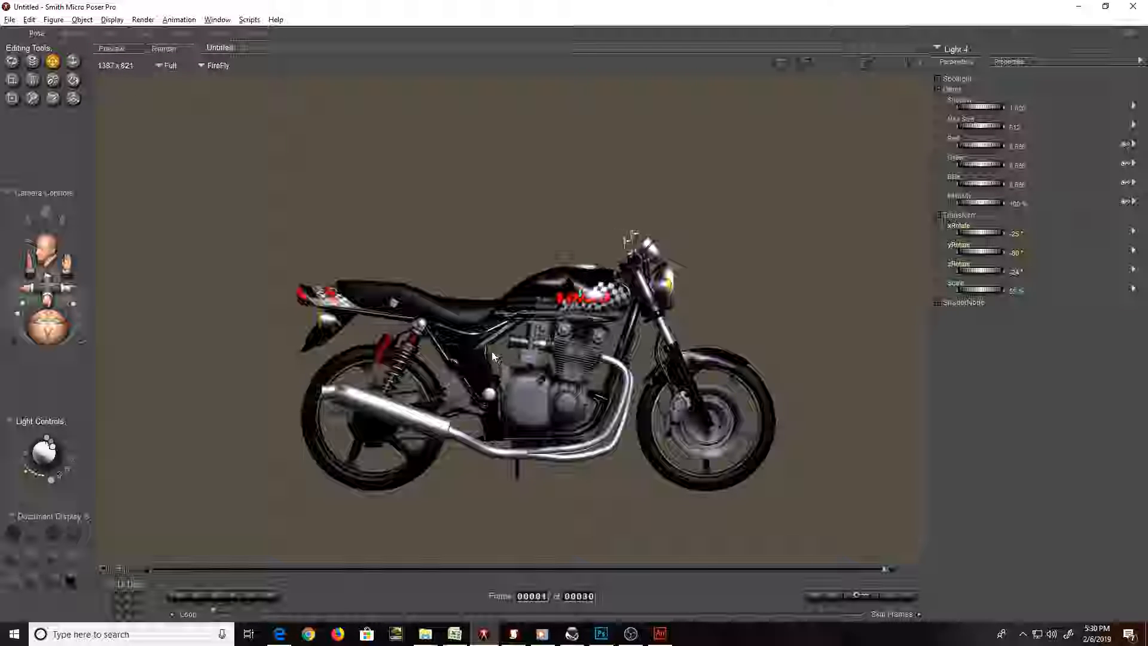
# Switch to the Edge browser, close the Excitebike screenshot and search Bing Images for "handgun"
pyautogui.click(279, 633)
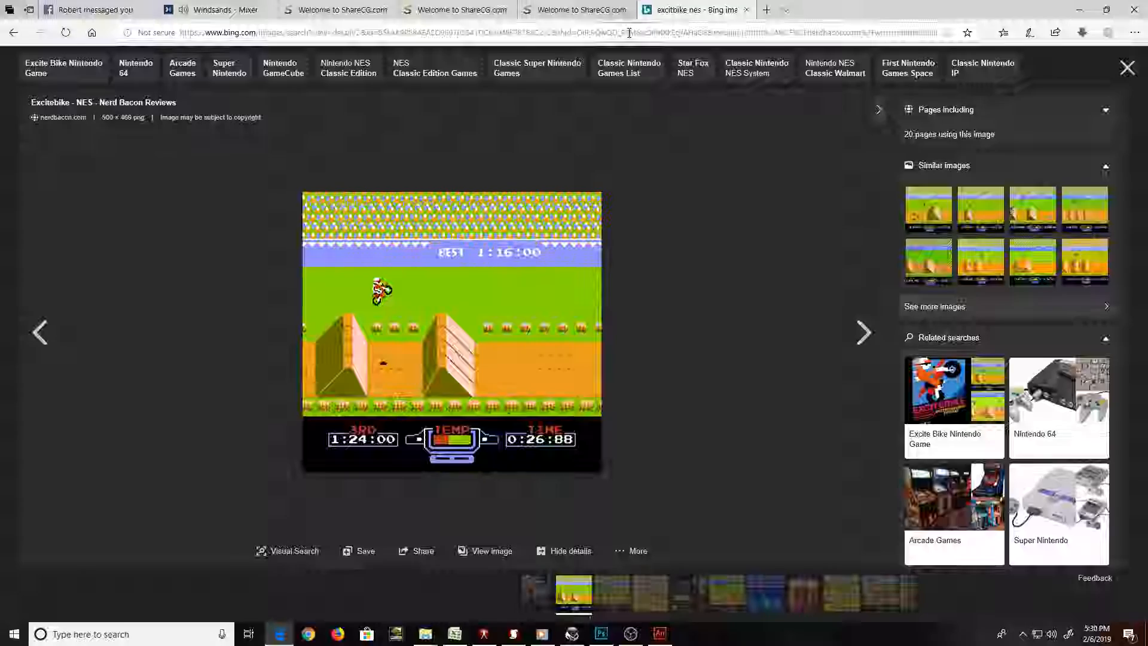
pyautogui.click(604, 208)
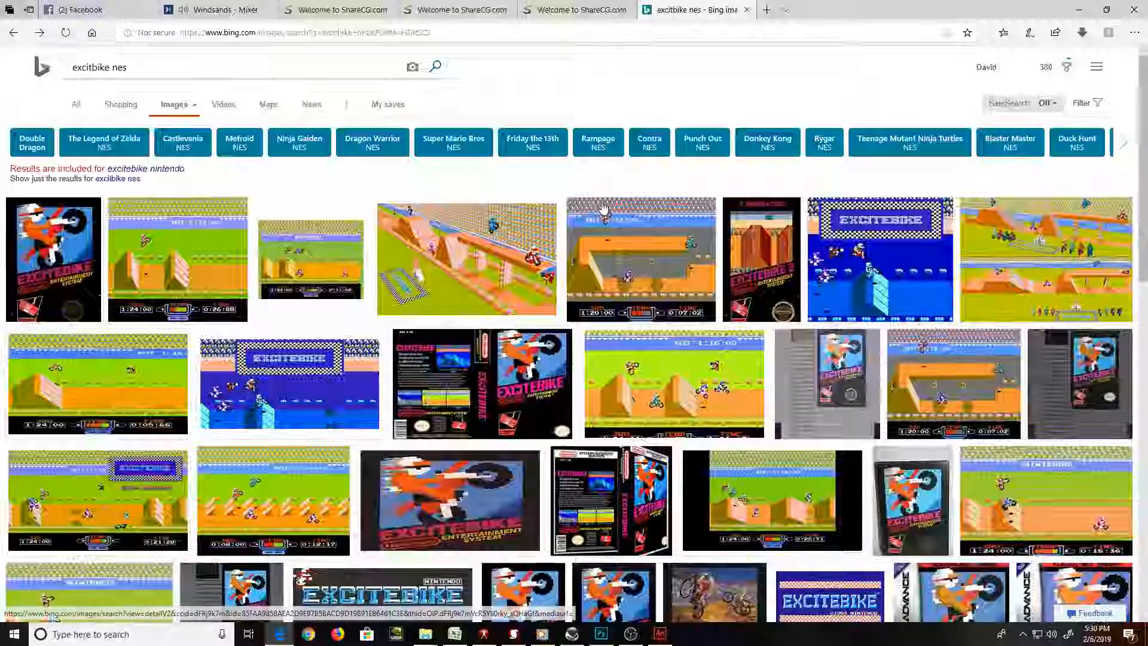
pyautogui.click(117, 73)
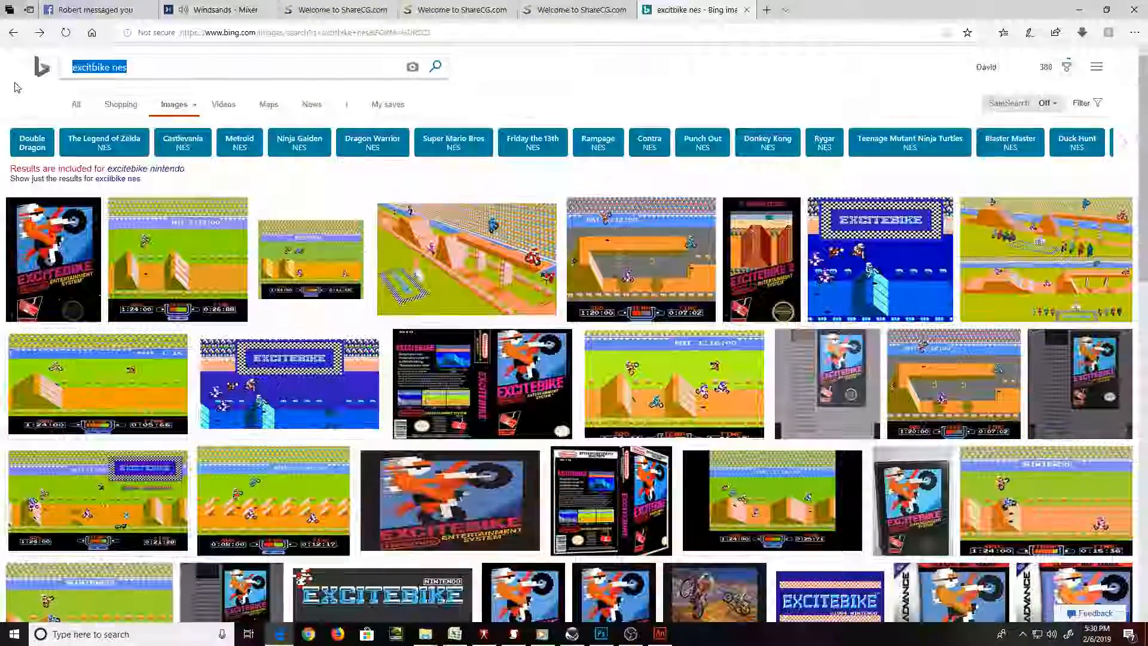
pyautogui.write('handgun')
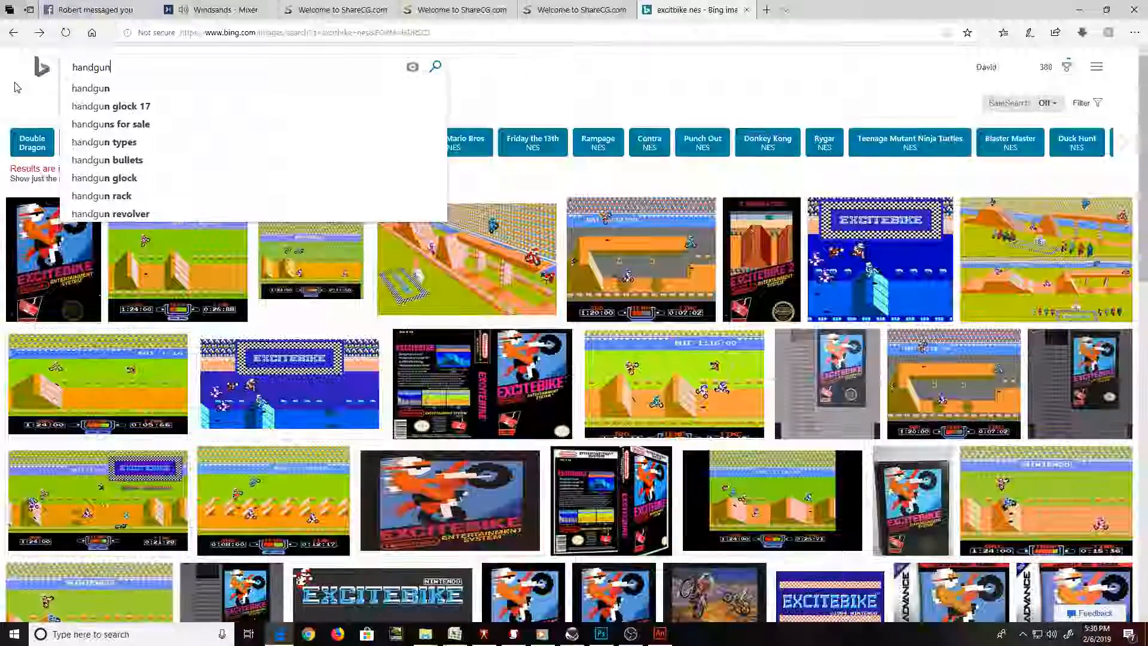
pyautogui.press('Return')
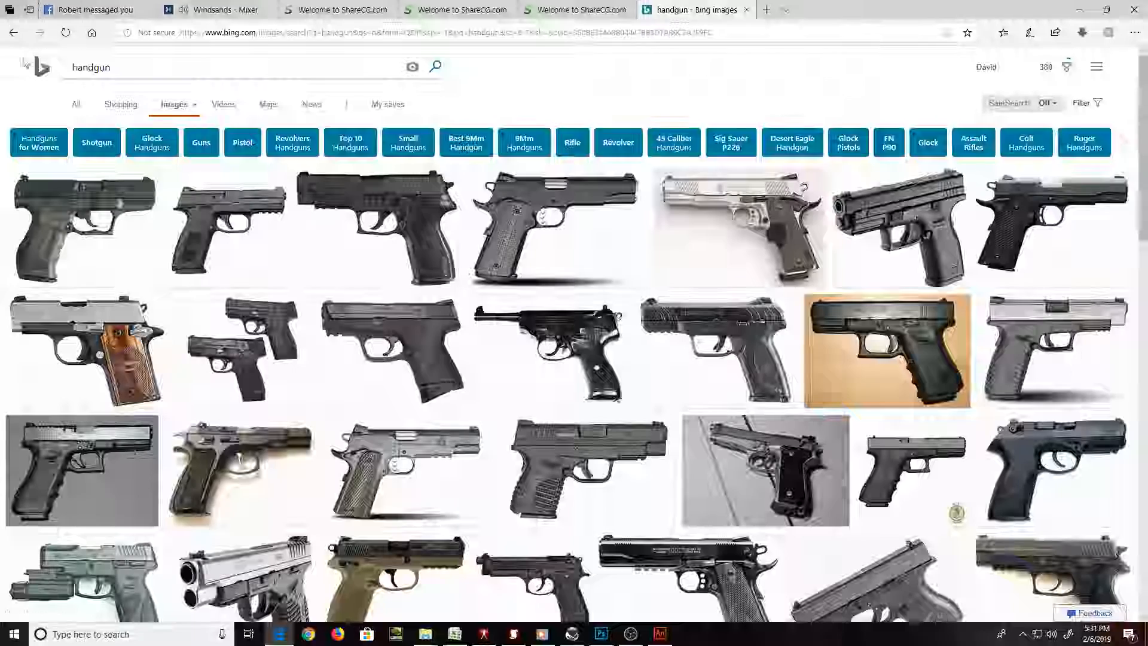
# Open the silver pistol with the carved wooden grip at full size and copy the picture
pyautogui.click(103, 369)
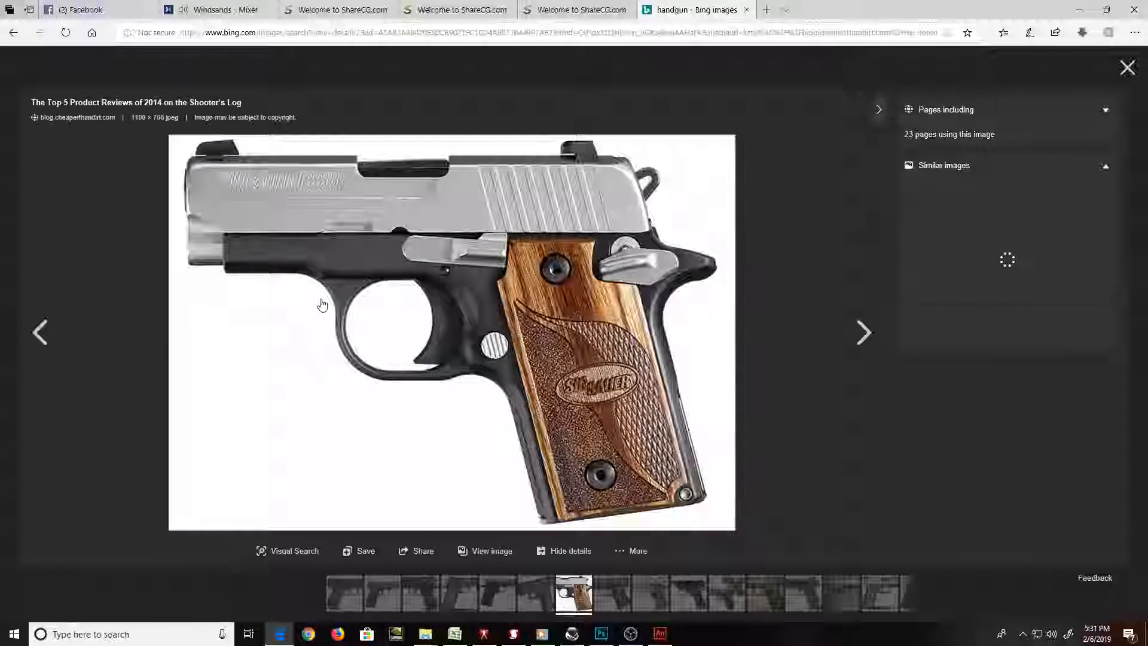
pyautogui.rightClick(378, 238)
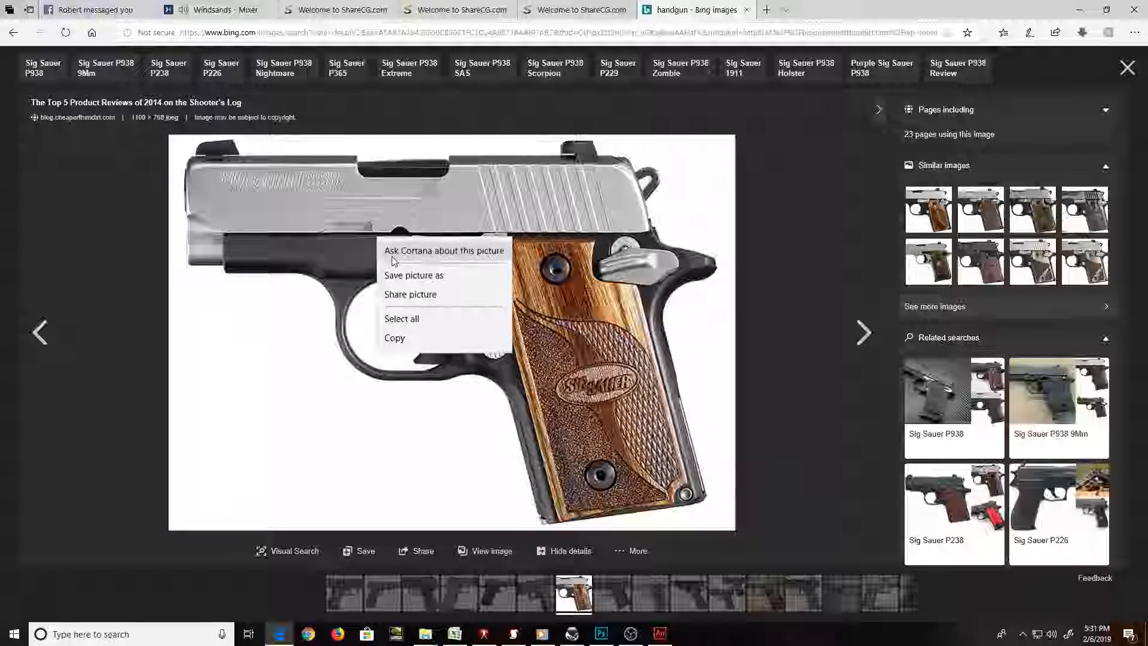
pyautogui.click(450, 336)
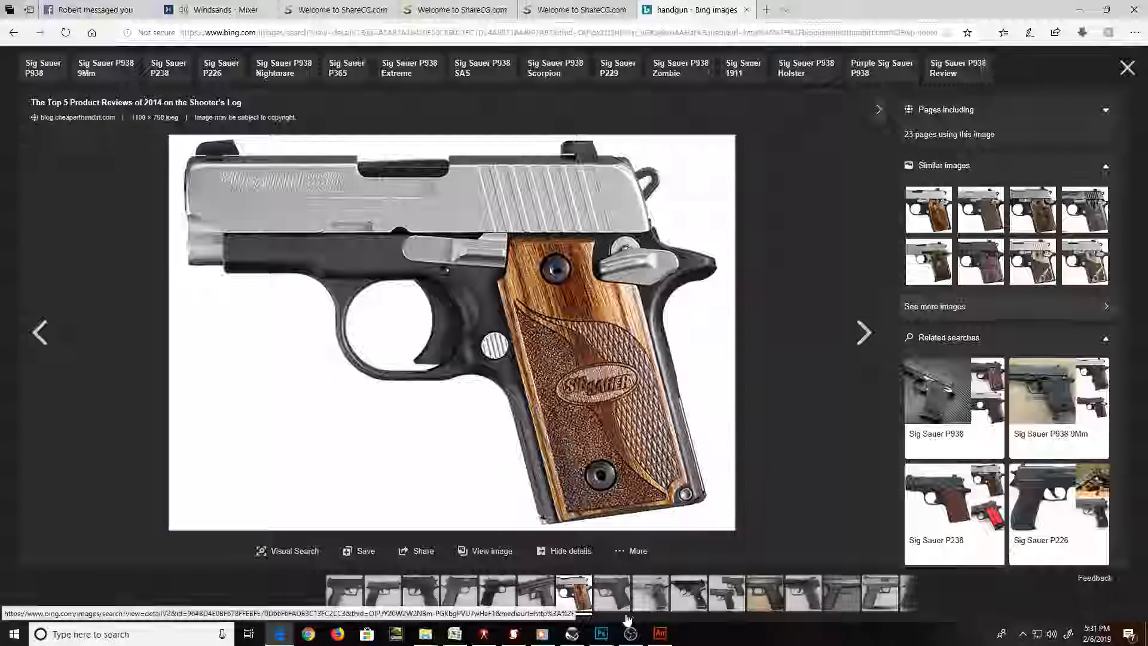
# Switch to Photoshop and close Bike Raw.psd, saving its changes
pyautogui.click(600, 633)
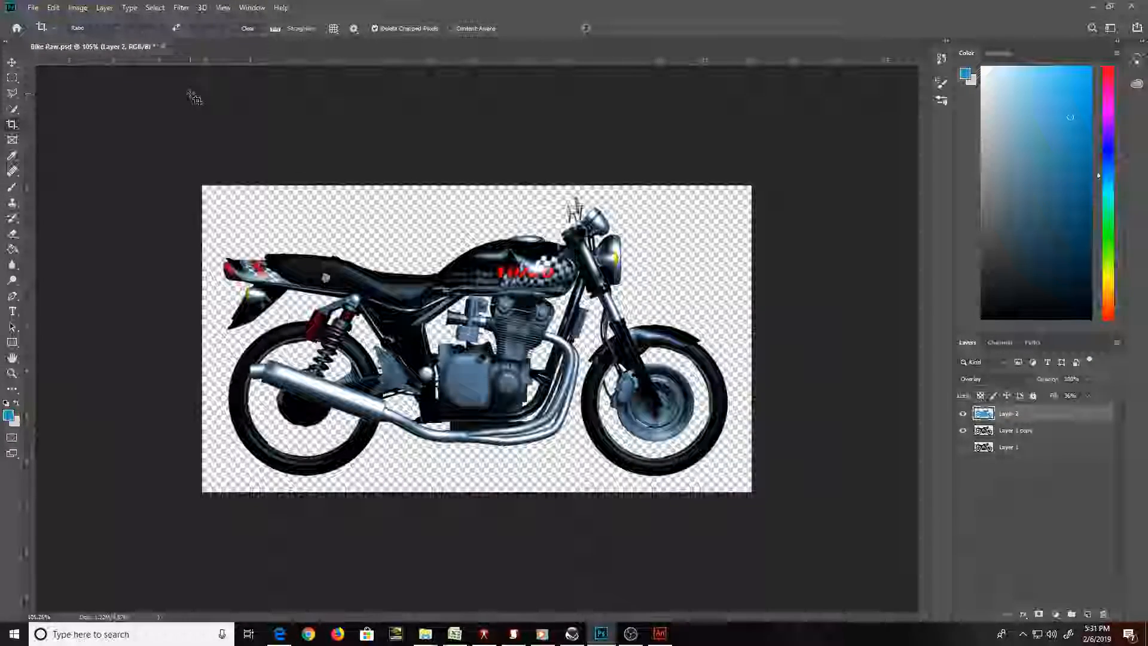
pyautogui.click(163, 46)
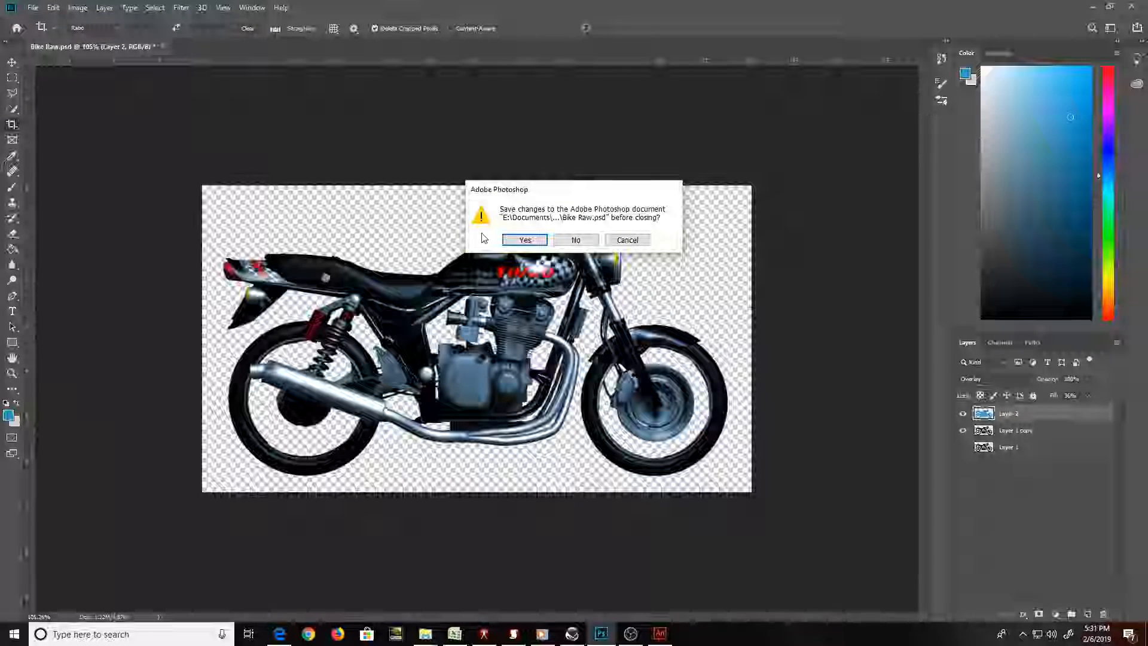
pyautogui.click(524, 239)
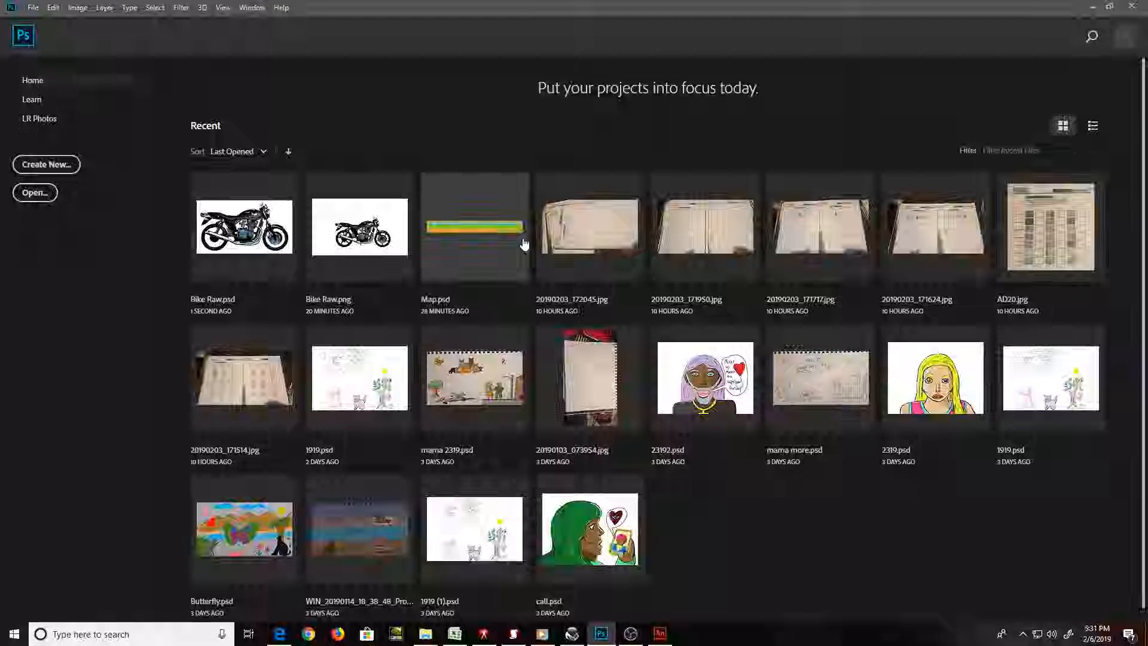
# Create a 1100 x 768 pixel document at 72 pixels/inch with a white background and paste the copied pistol picture into it
pyautogui.hotkey('ctrl', 'n')
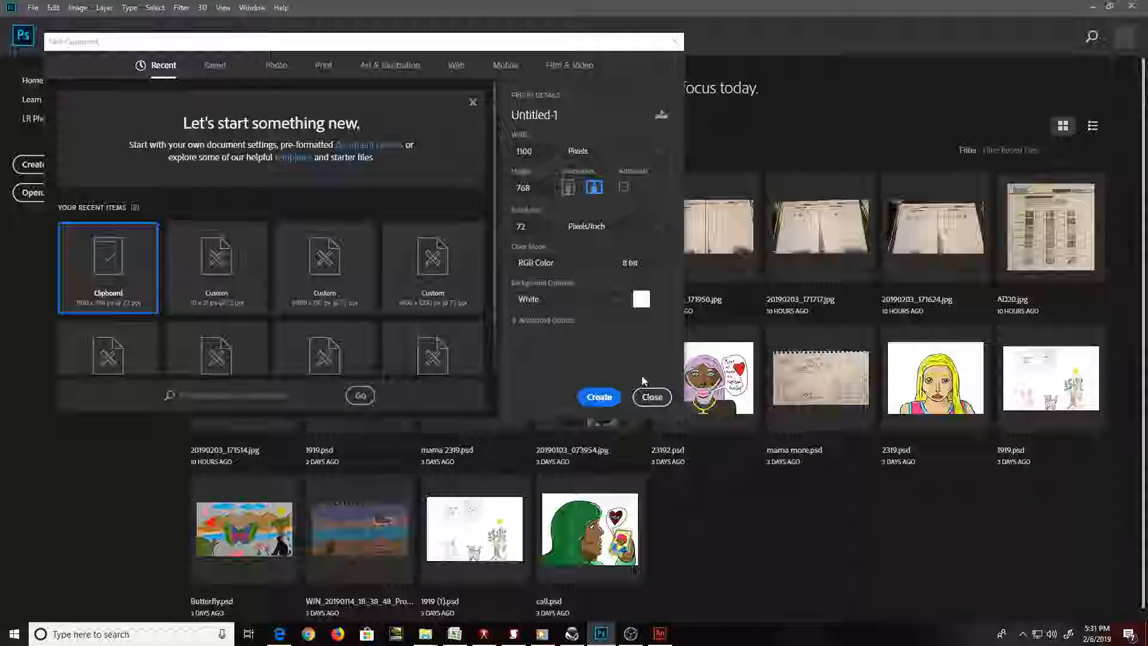
pyautogui.click(613, 400)
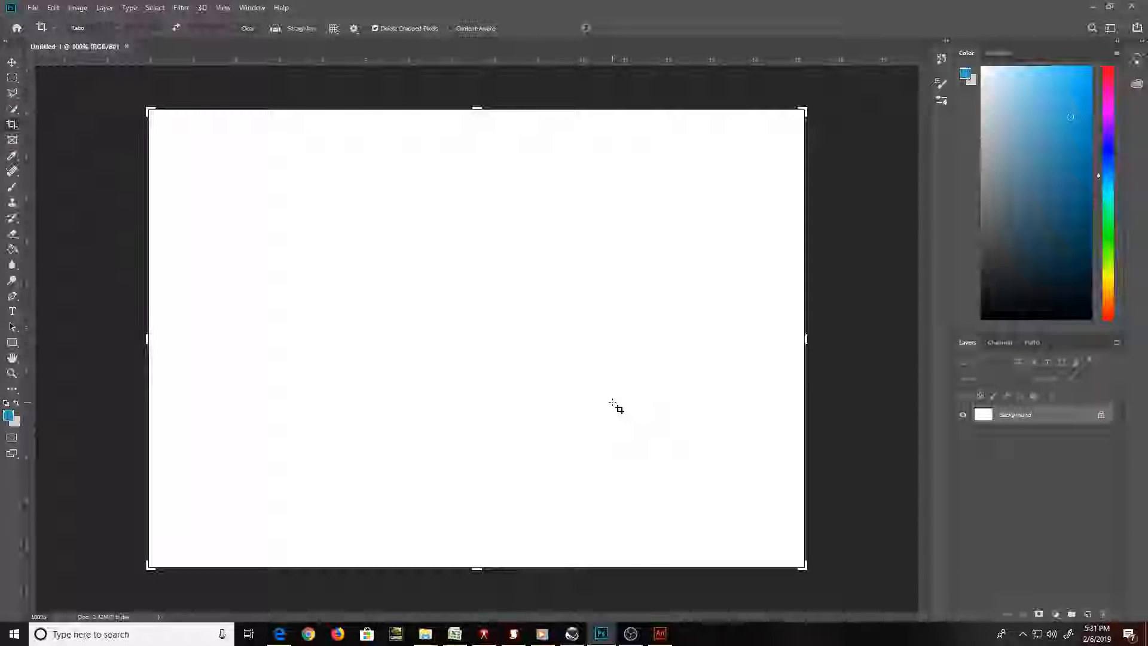
pyautogui.hotkey('ctrl', 'v')
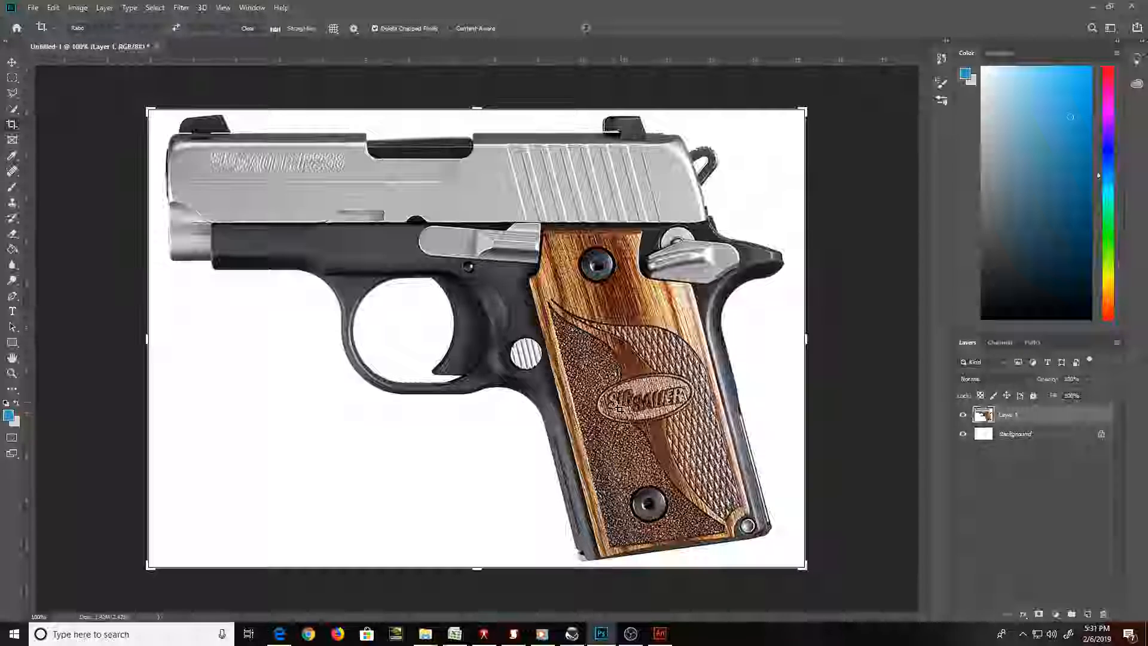
# Erase the white areas around the pistol with the Magic Eraser and hide the Background layer
pyautogui.press('e')
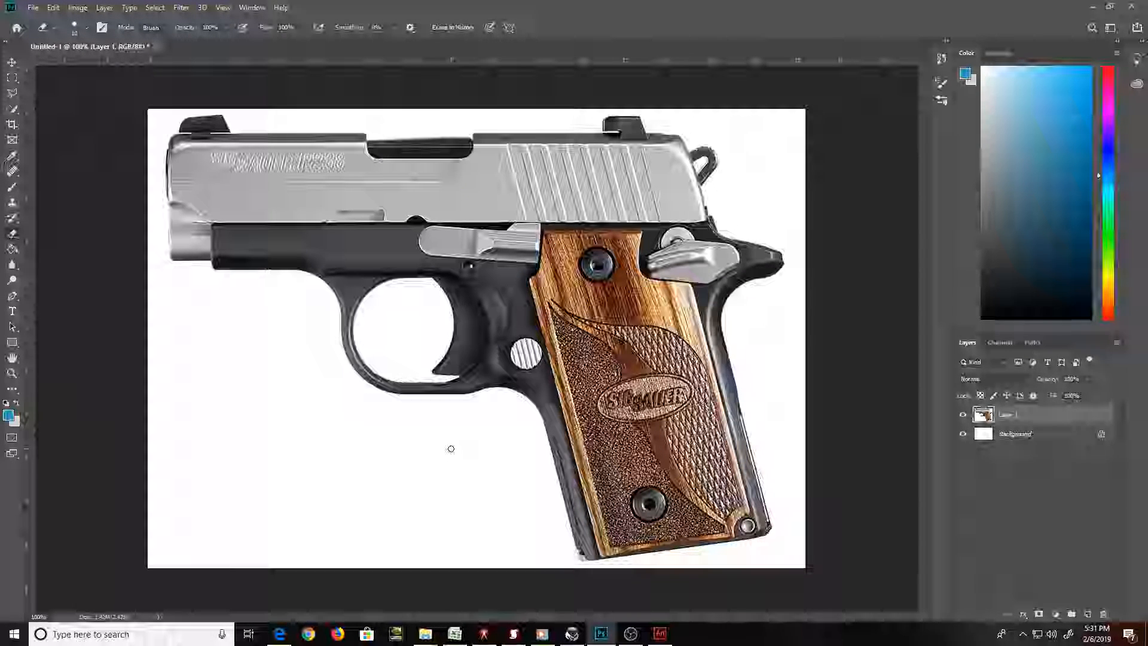
pyautogui.hotkey('shift', 'e')
pyautogui.hotkey('shift', 'e')
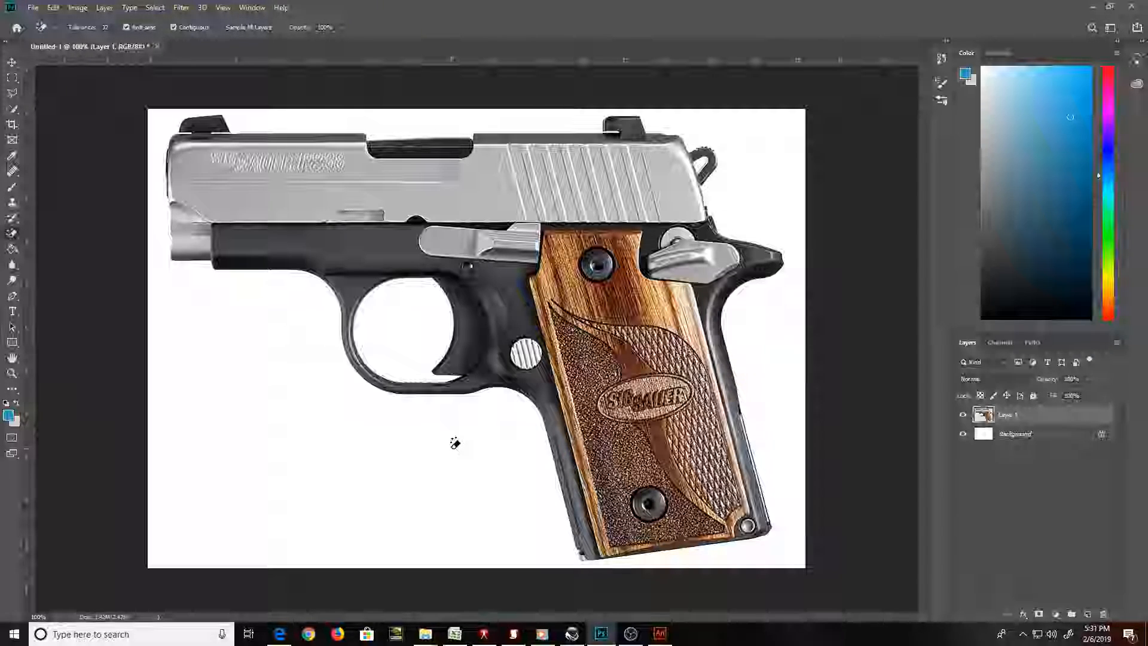
pyautogui.click(961, 434)
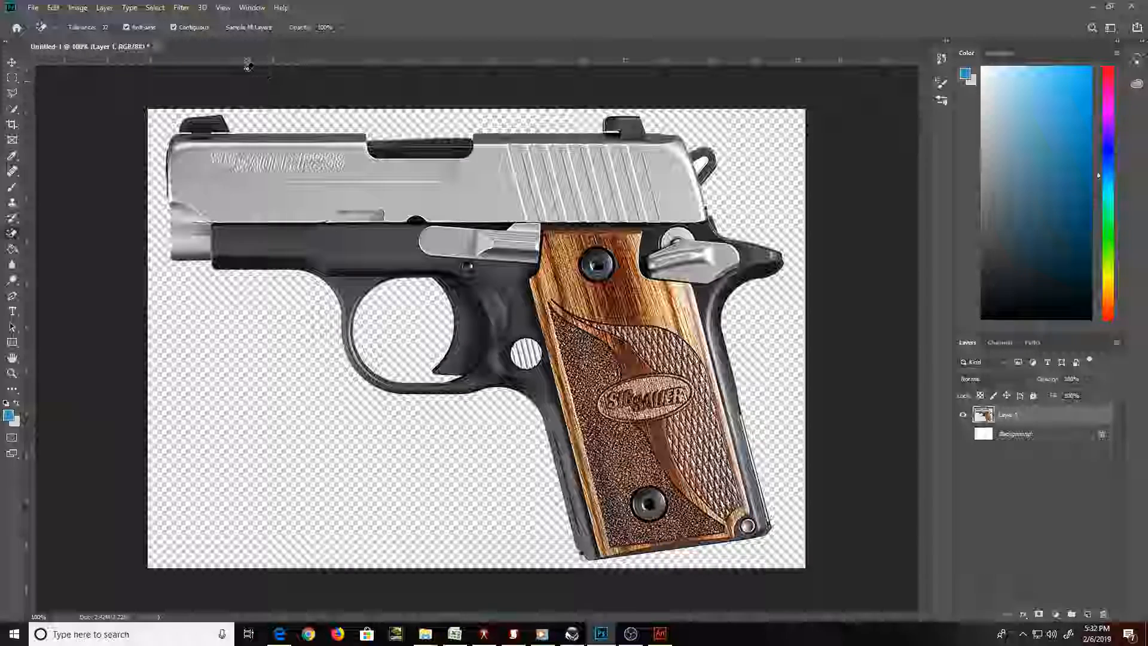
# Try reapplying the last Filter Gallery effect directly to the pistol layer
pyautogui.click(182, 8)
pyautogui.click(217, 18)
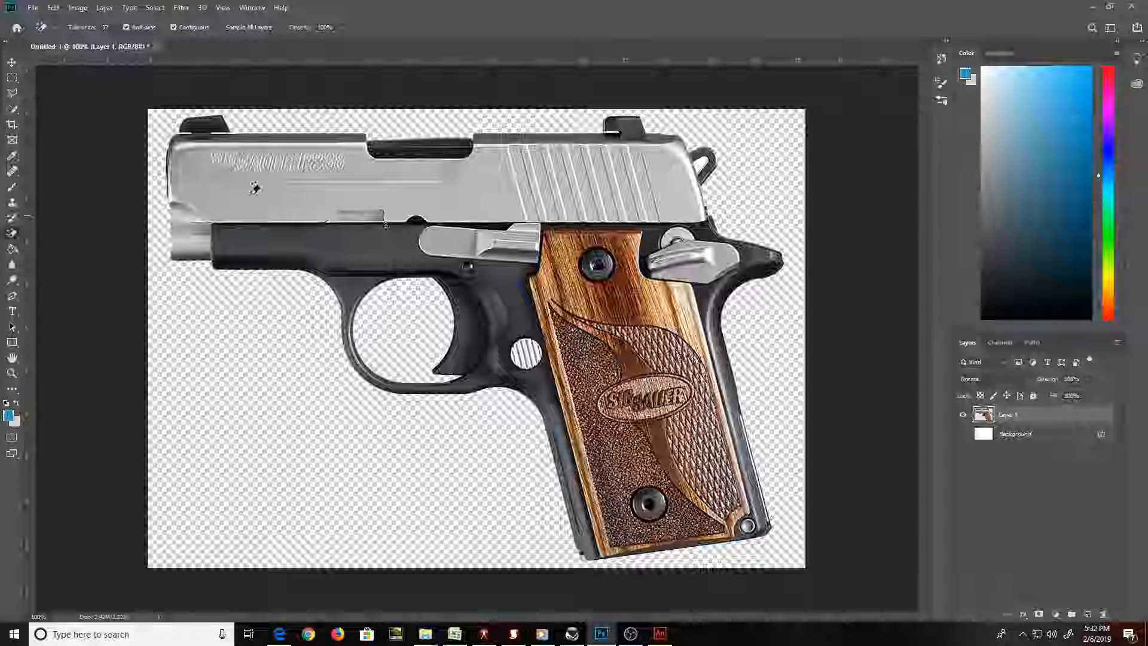
pyautogui.click(177, 12)
pyautogui.click(189, 21)
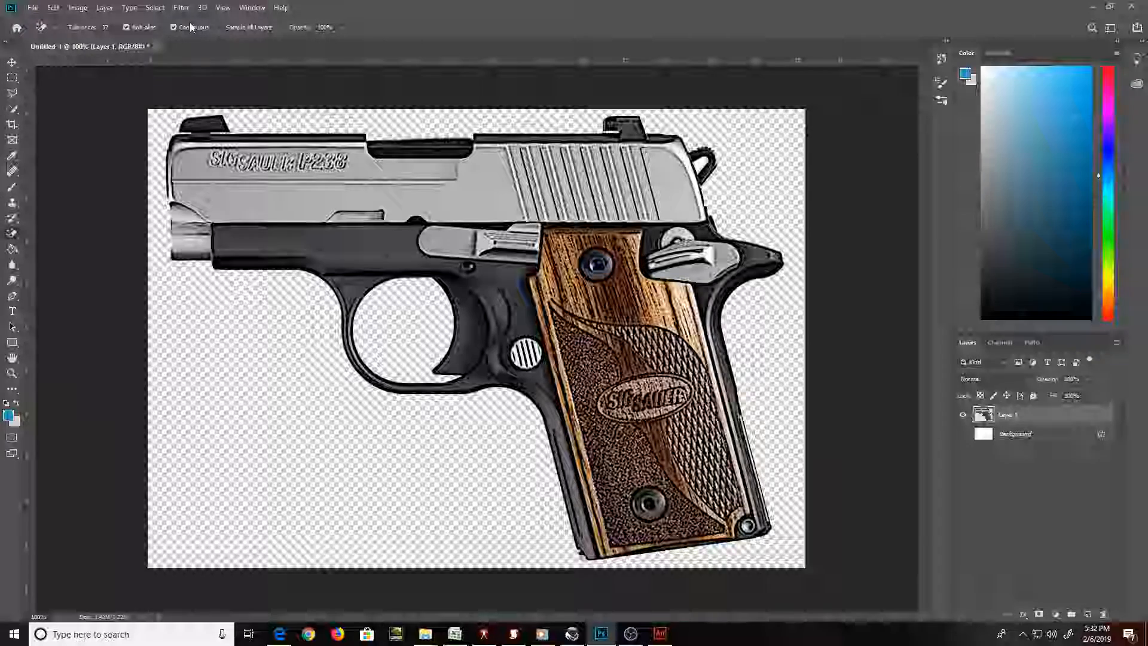
pyautogui.hotkey('ctrl', 'z')
# Apply the Filter Gallery's Cutout and Poster Edges effects to the pistol layer, with Cutout edge simplicity 0 and edge fidelity 3
pyautogui.click(187, 7)
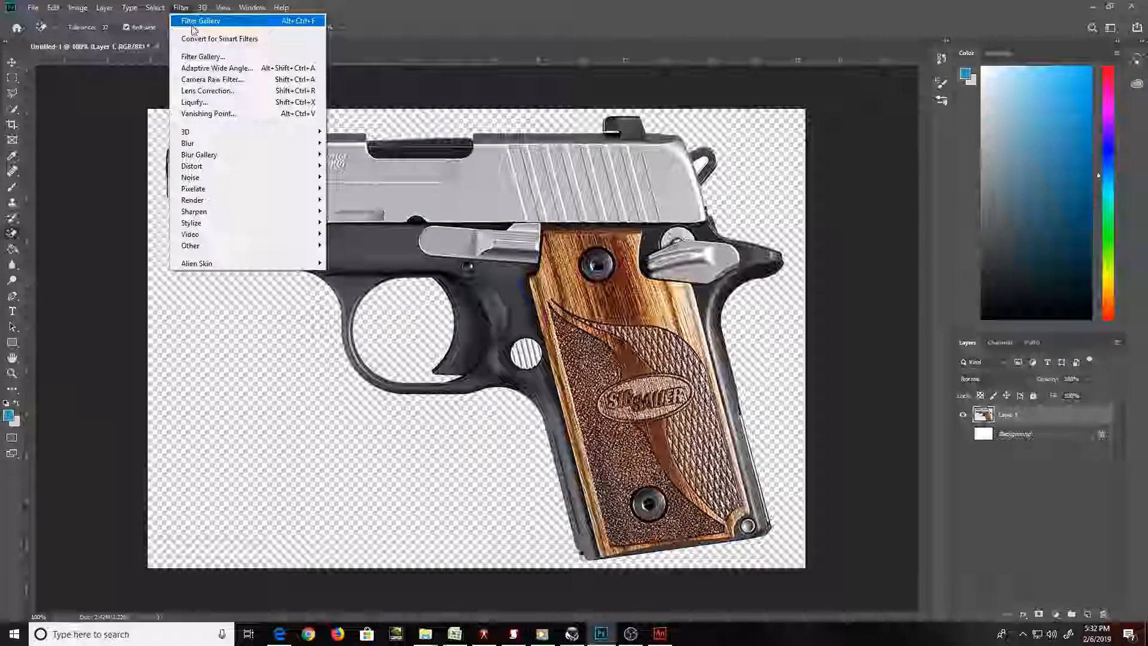
pyautogui.click(209, 59)
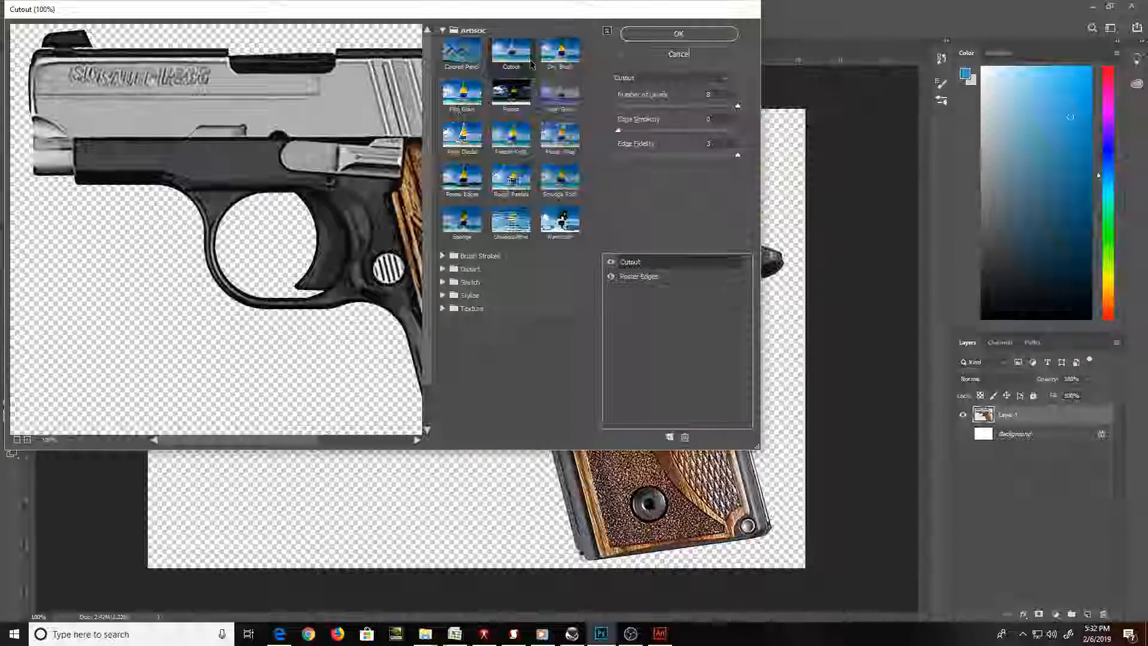
pyautogui.click(659, 36)
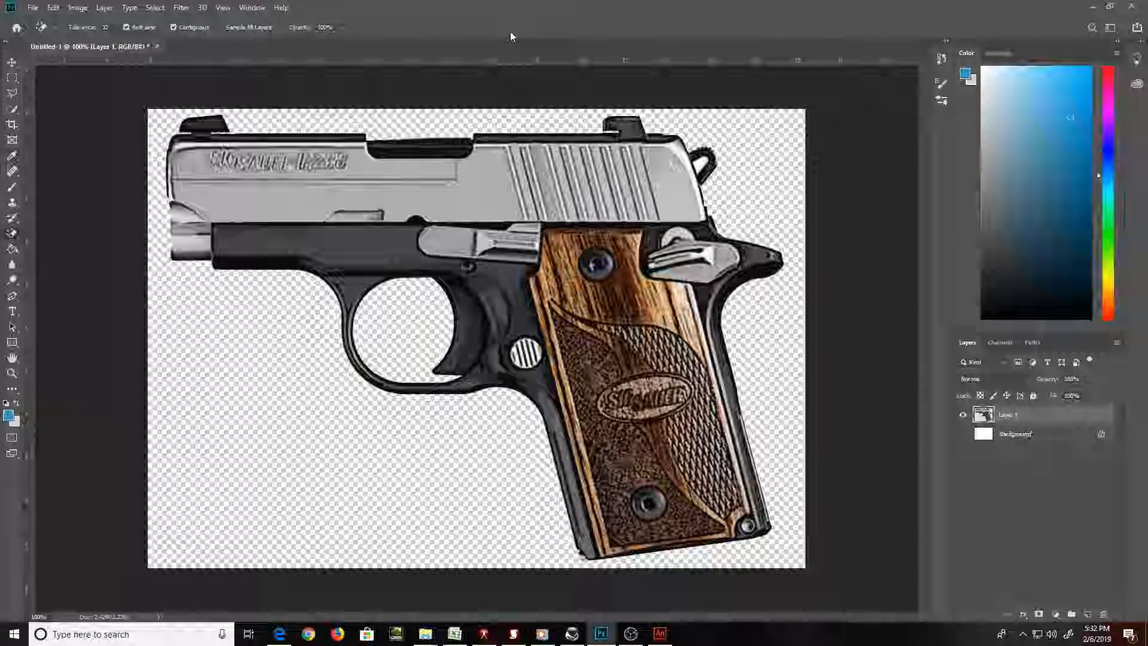
# Lighten the pistol's dark tones with Levels by raising the black output level to 28
pyautogui.hotkey('ctrl', 'l')
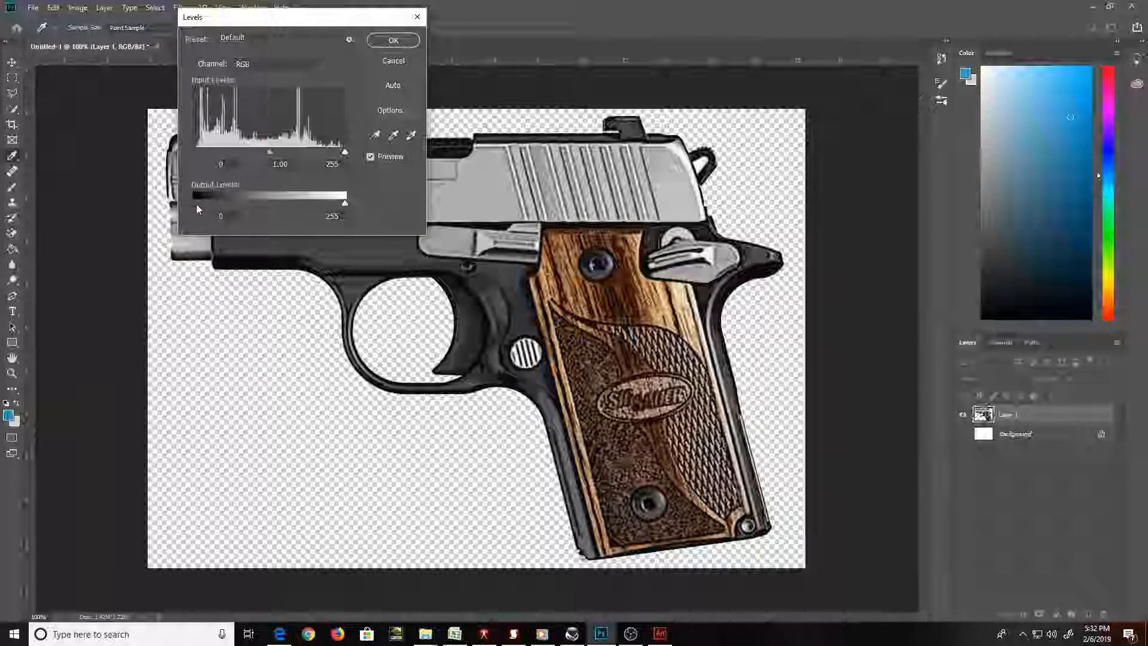
pyautogui.moveTo(196, 204); pyautogui.dragTo(210, 210)
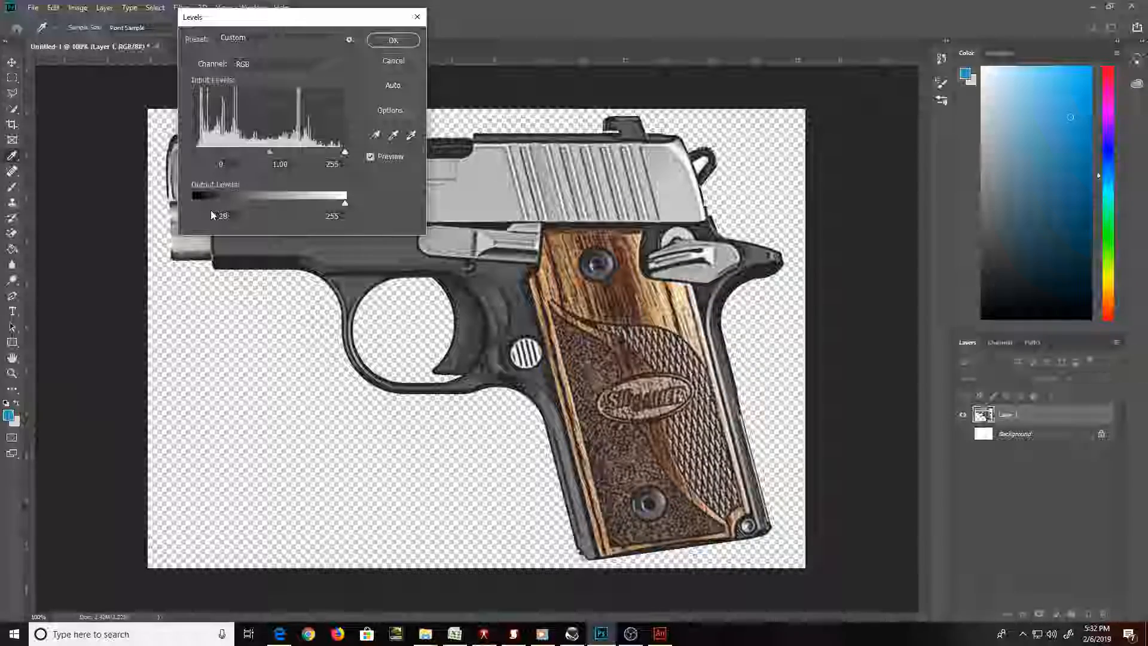
pyautogui.click(393, 41)
pyautogui.press('e')
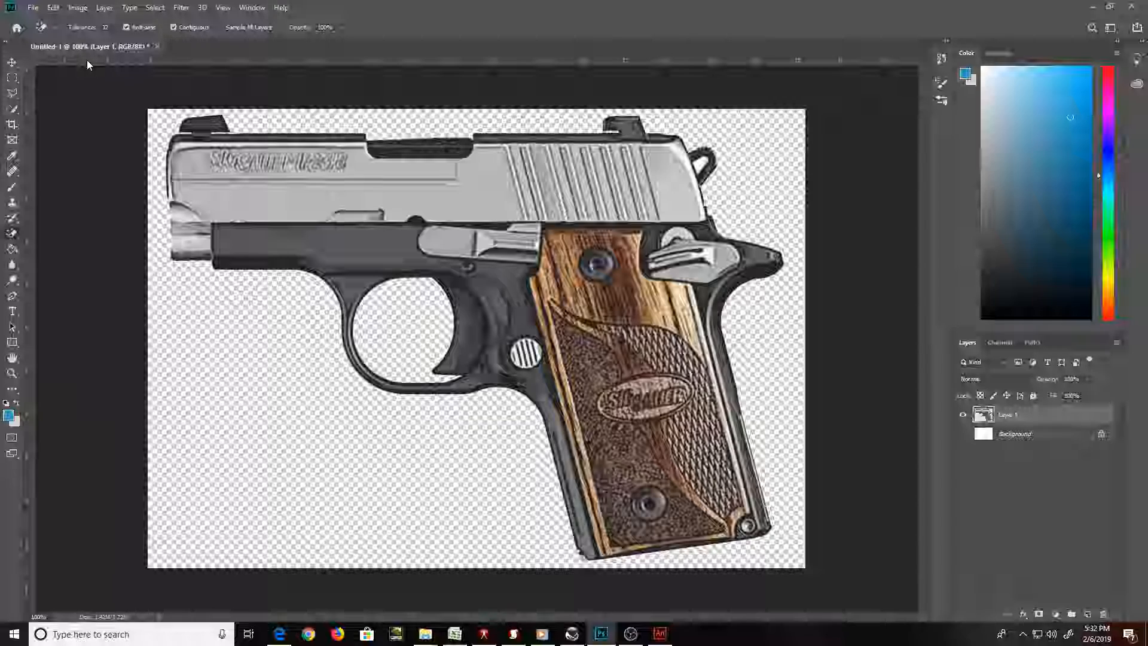
# Try rotating the pistol layer by 180°
pyautogui.click(78, 7)
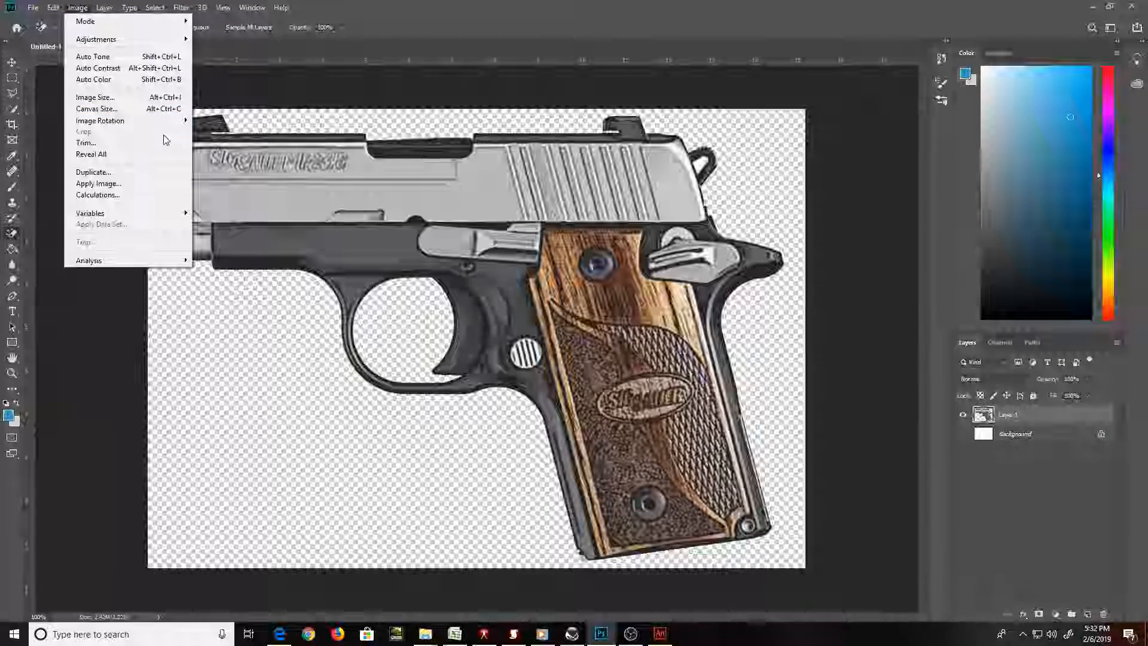
pyautogui.moveTo(163, 124)
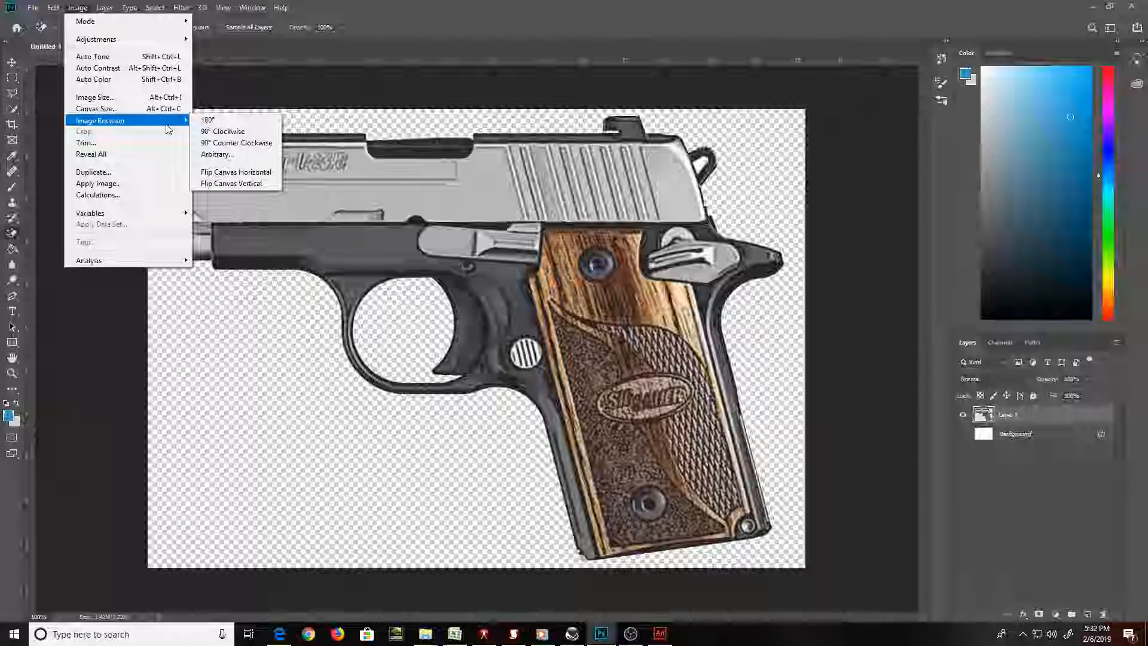
pyautogui.moveTo(53, 7)
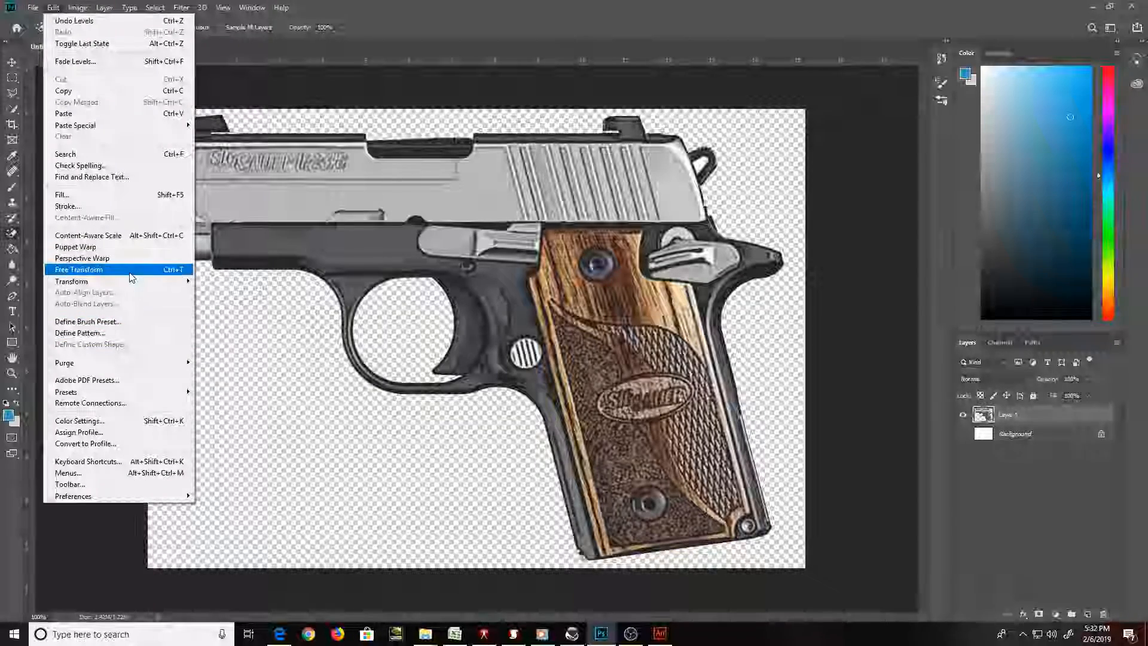
pyautogui.moveTo(136, 282)
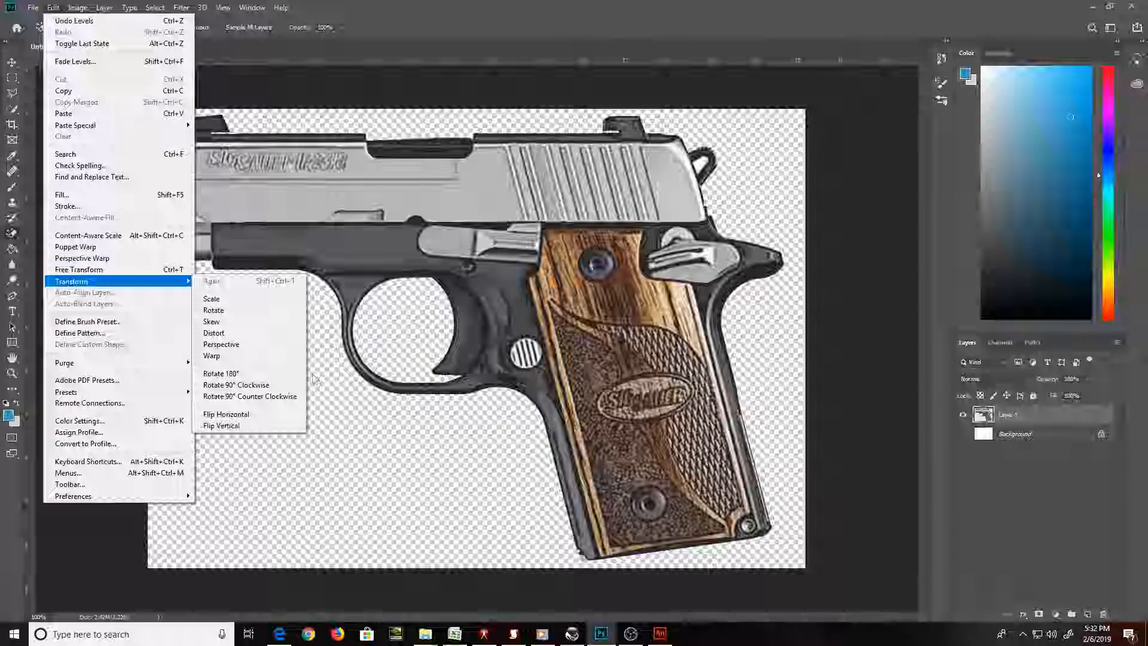
pyautogui.click(269, 375)
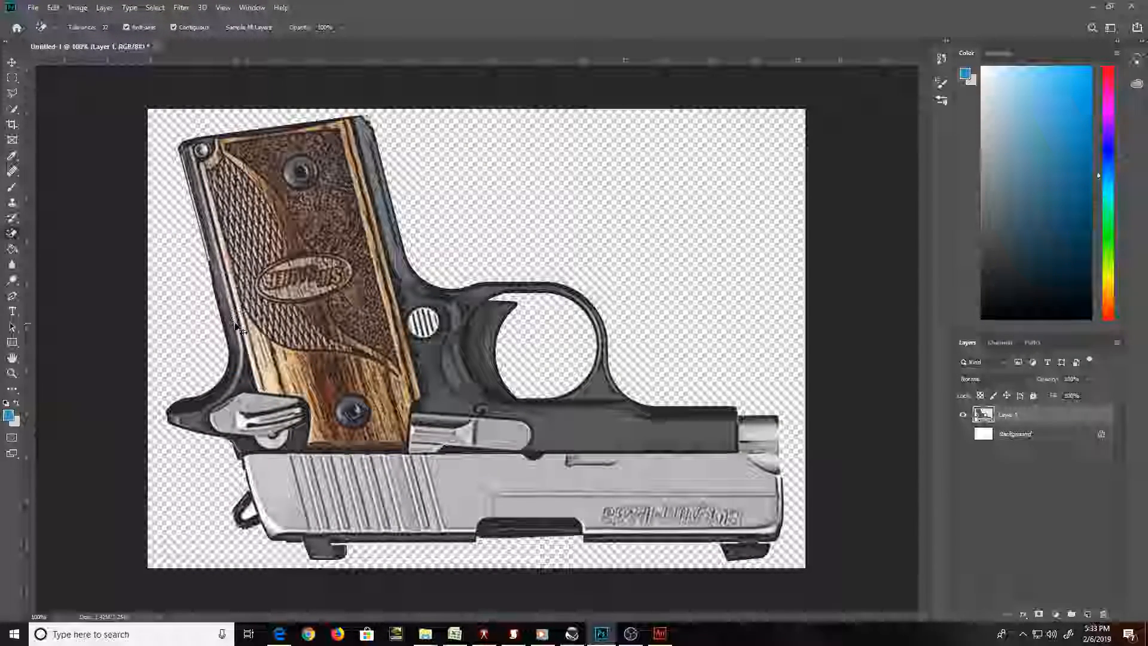
pyautogui.hotkey('ctrl', 'z')
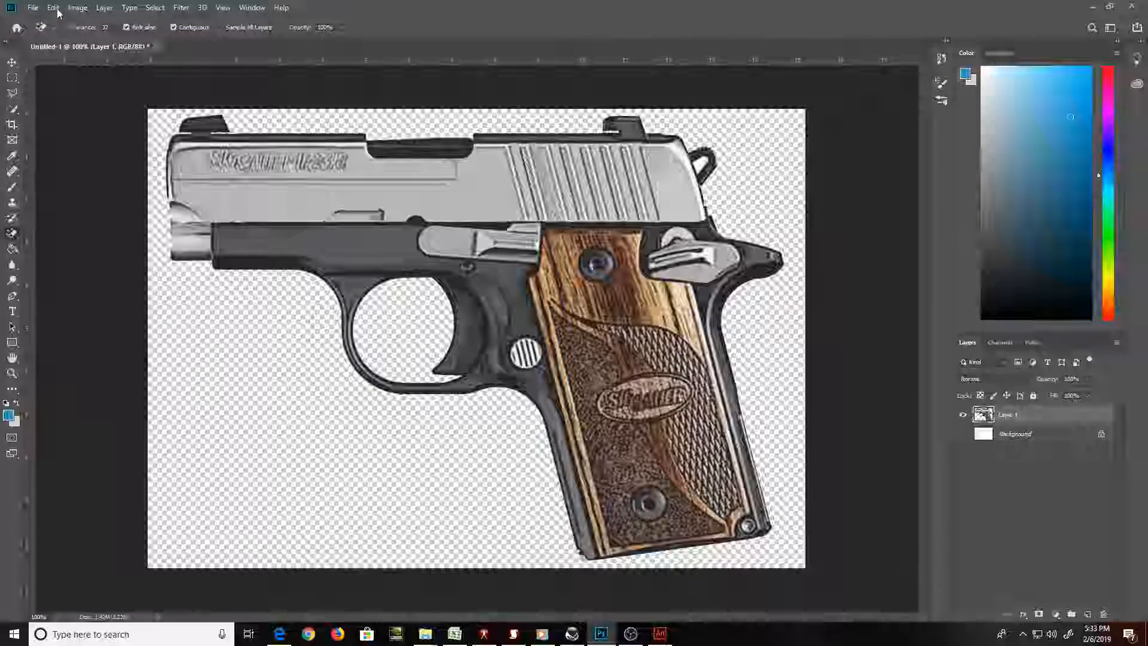
# Try flipping the pistol layer vertically
pyautogui.click(57, 10)
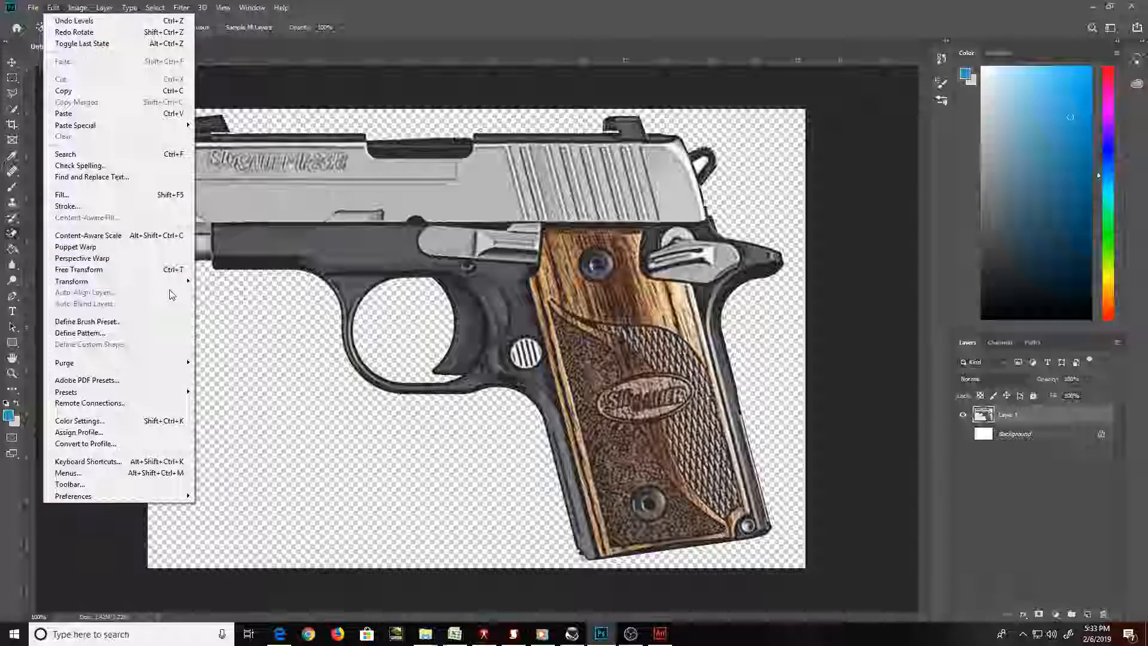
pyautogui.moveTo(179, 281)
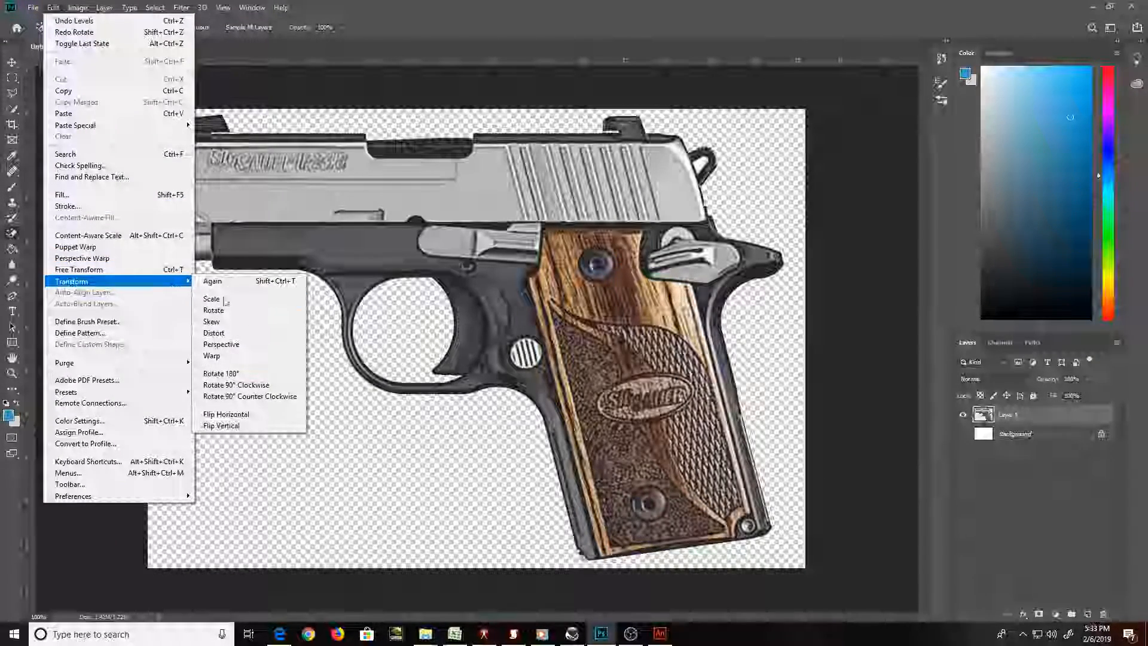
pyautogui.click(294, 424)
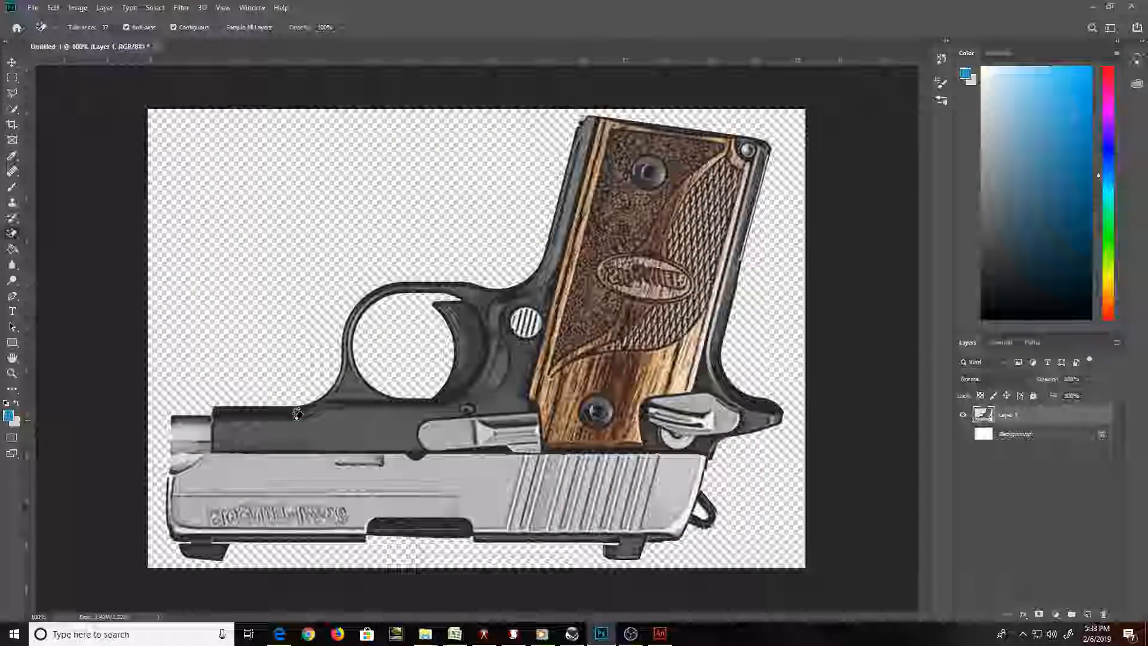
pyautogui.hotkey('ctrl', 'z')
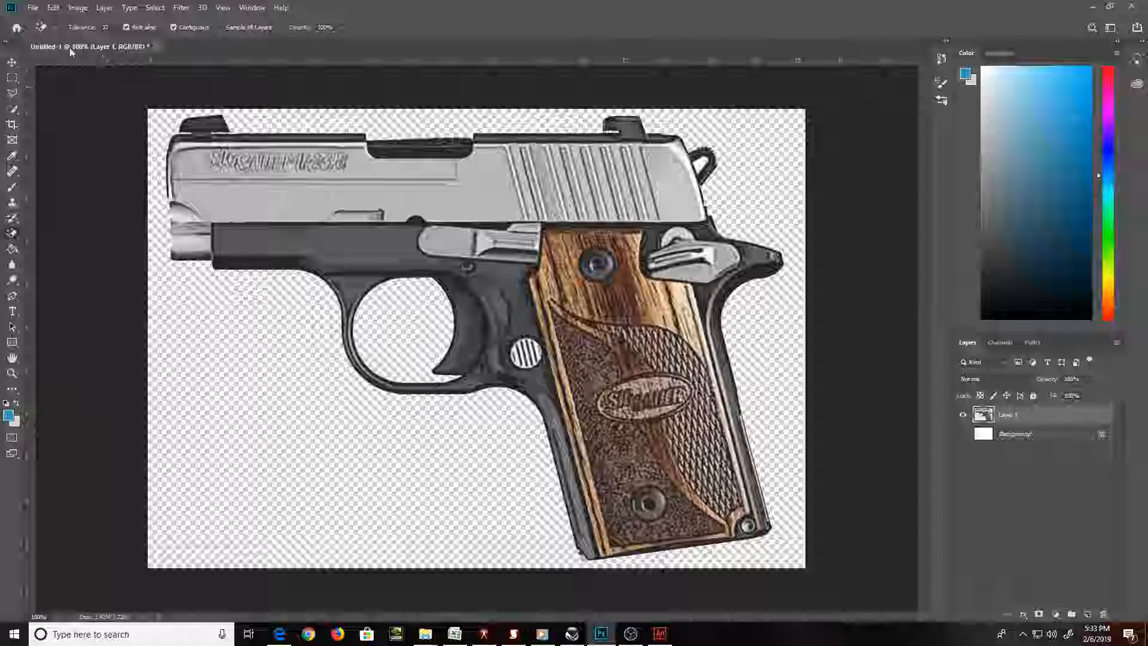
# Flip the pistol layer horizontally so that the barrel faces right
pyautogui.click(53, 7)
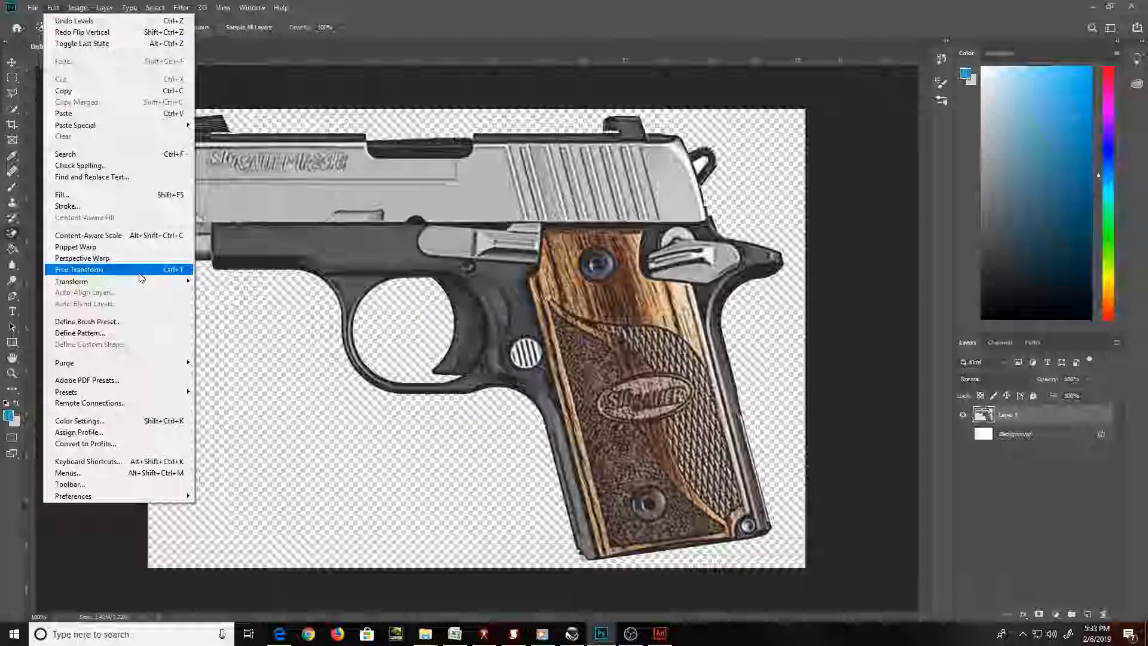
pyautogui.moveTo(142, 281)
pyautogui.click(276, 413)
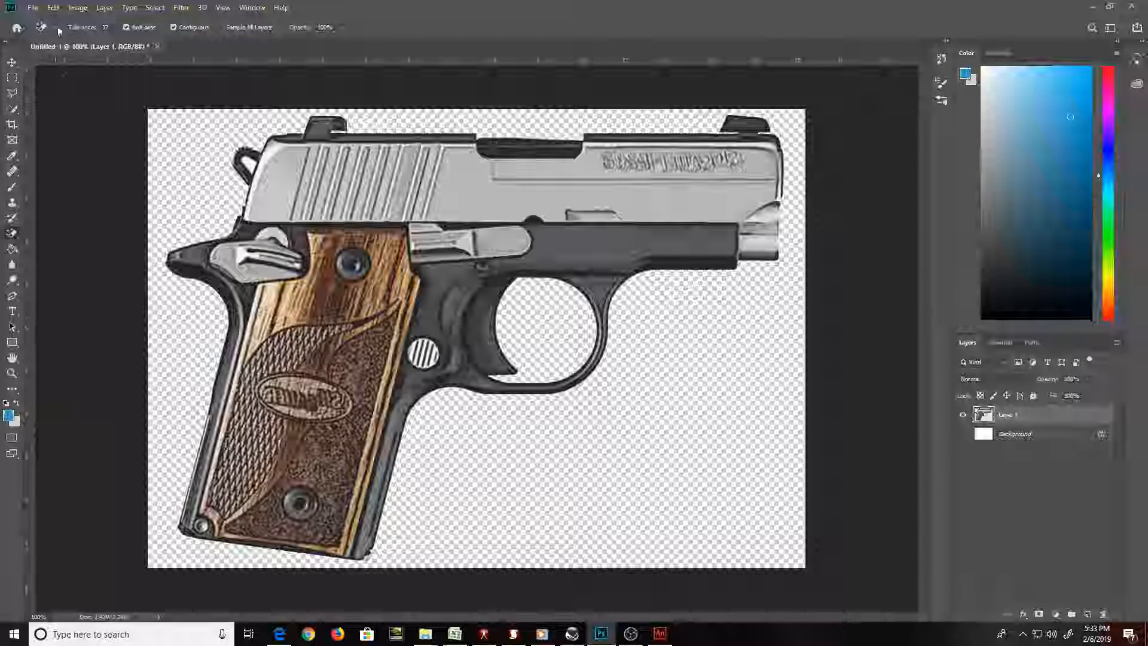
# Save the pistol as a PNG named Handgun in the 4-2 Excitebike folder and close the untitled document without saving it
pyautogui.click(33, 7)
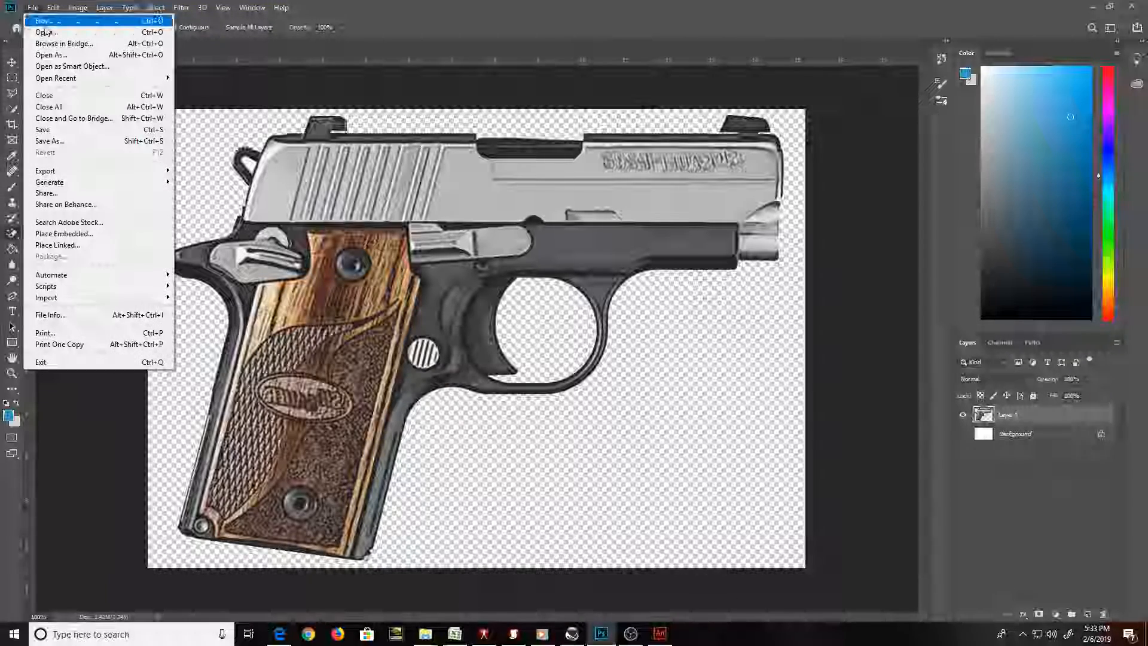
pyautogui.click(73, 146)
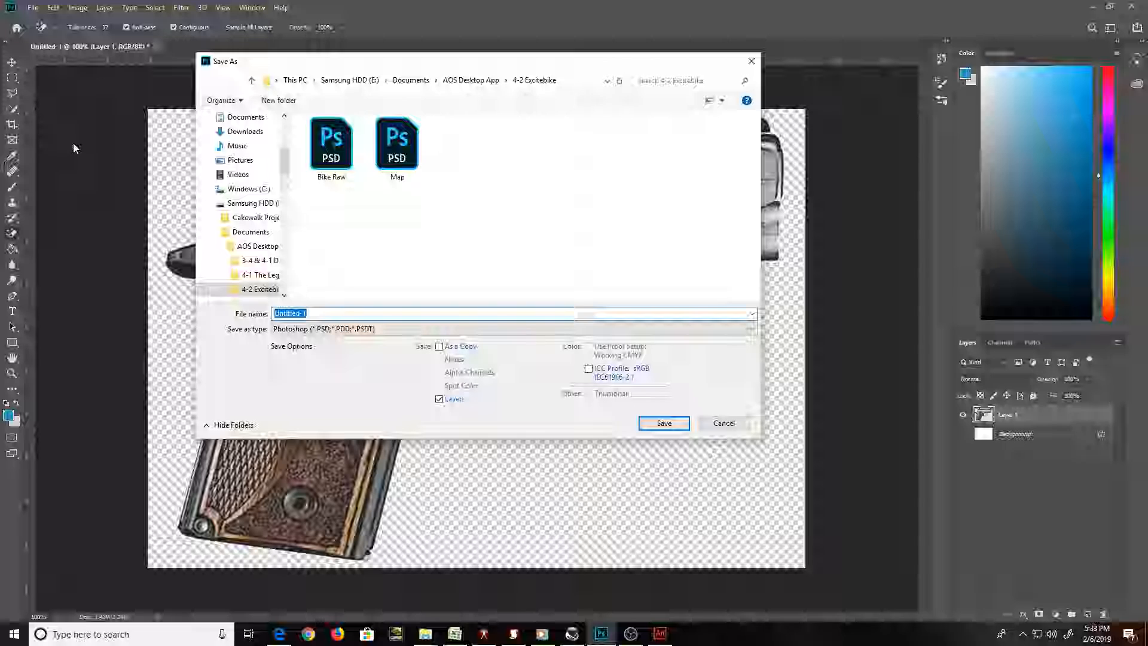
pyautogui.write('Handgun')
pyautogui.press('Tab')
pyautogui.press('j')
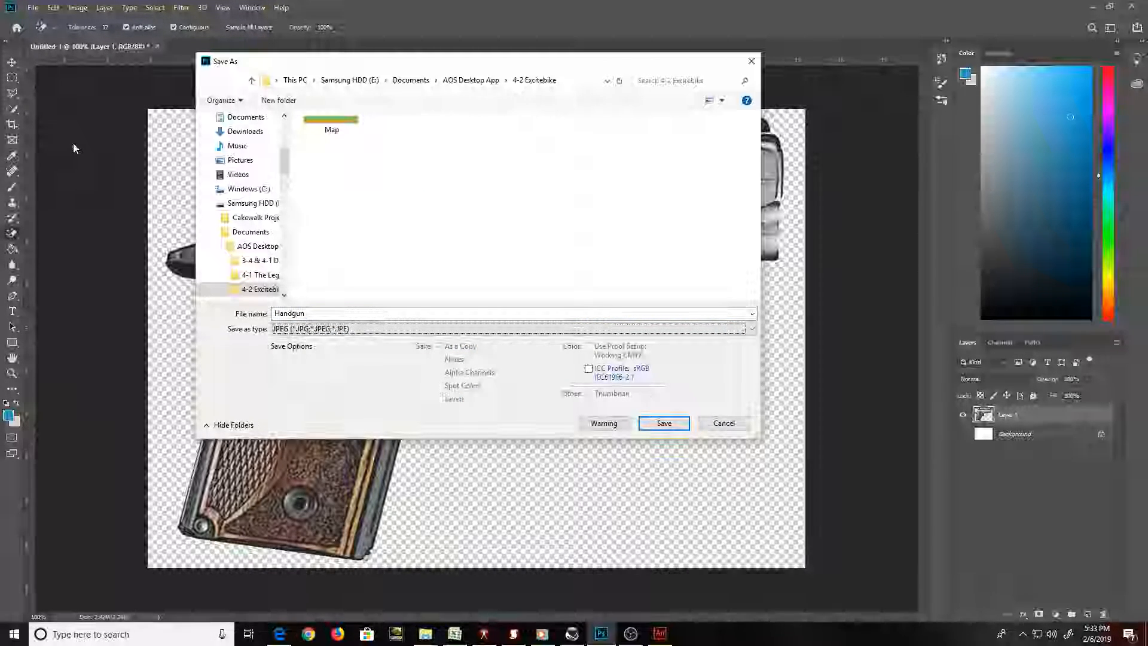
pyautogui.press('p')
pyautogui.press('Return')
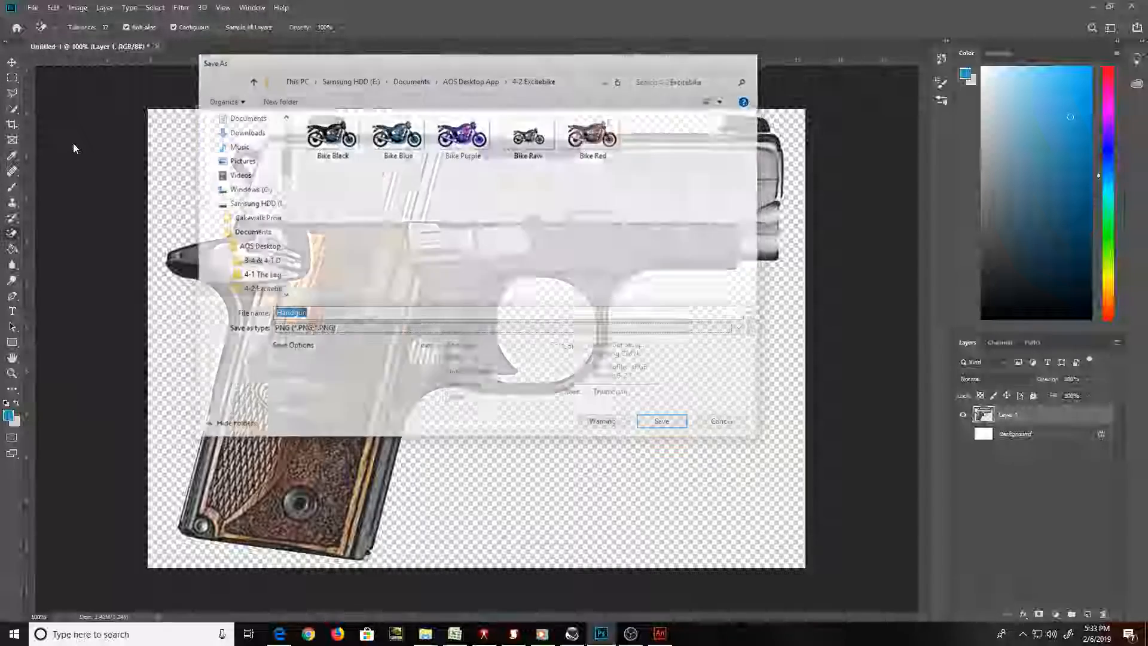
pyautogui.press('Return')
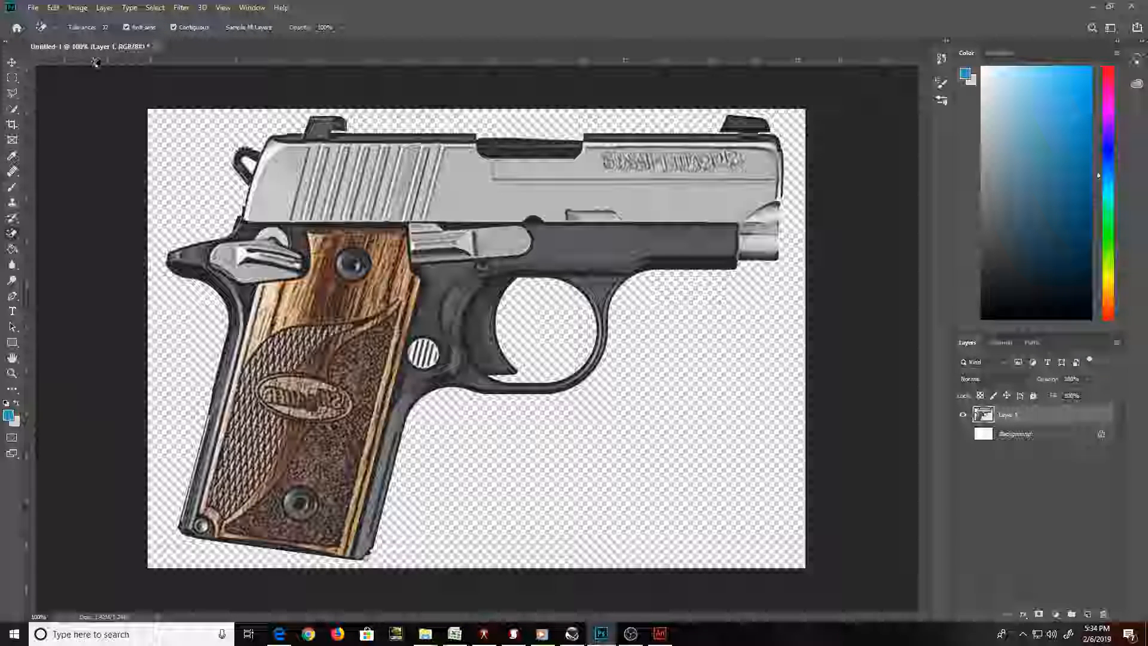
pyautogui.click(157, 48)
pyautogui.click(575, 243)
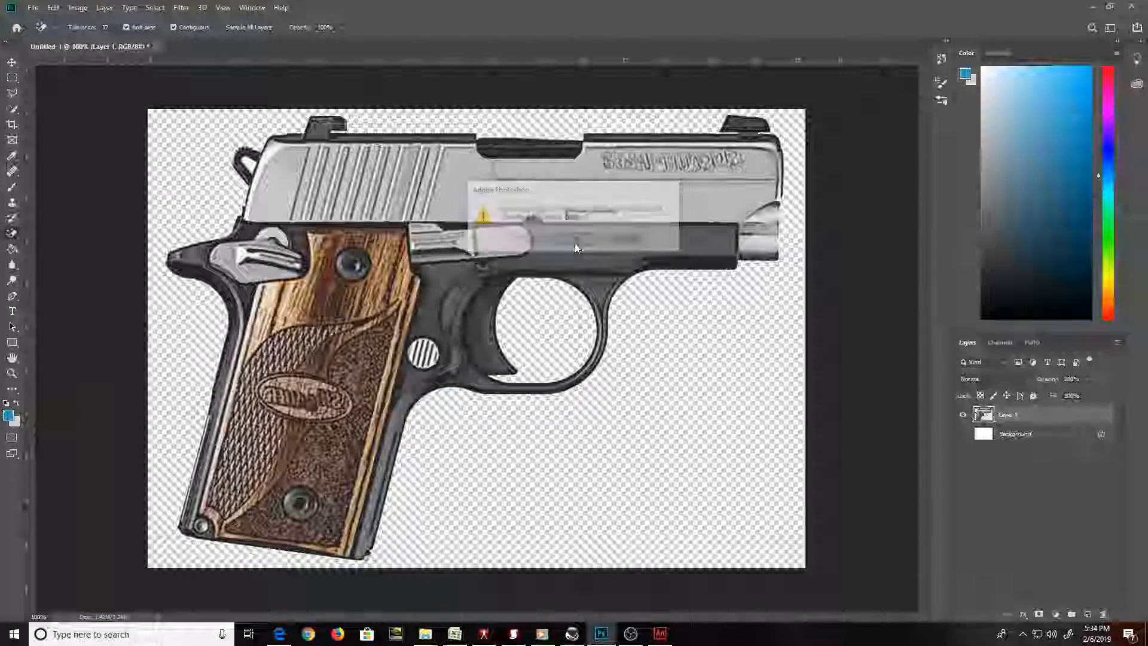
# Switch to the Edge browser, leave the enlarged pistol picture and search Bing Images for "handgun 22"
pyautogui.click(285, 638)
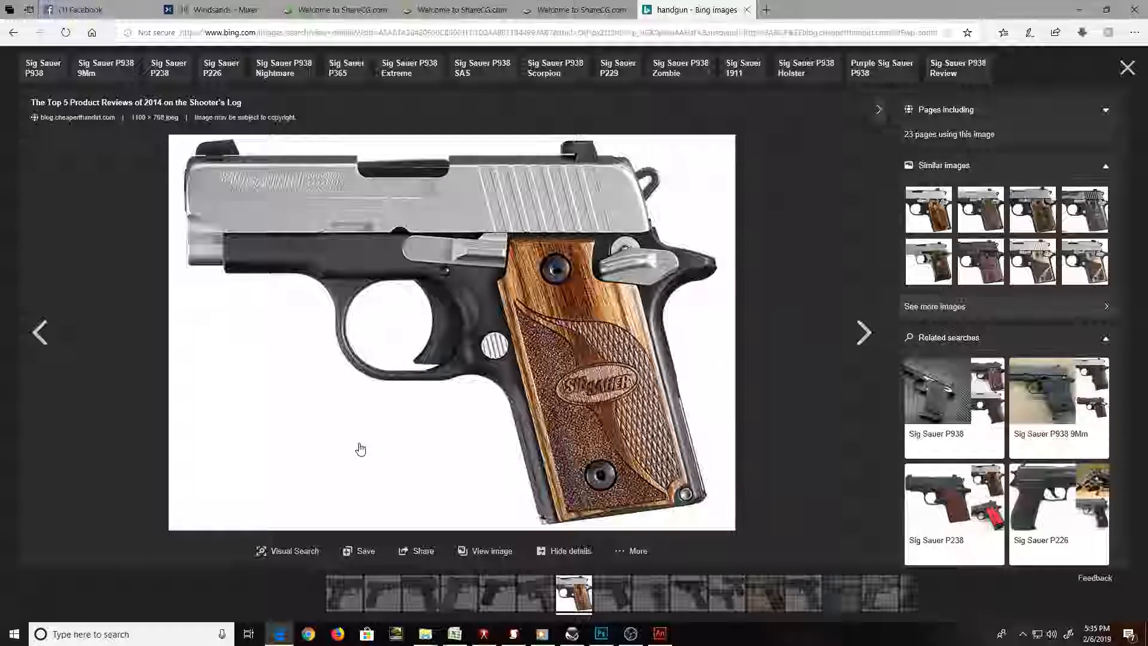
pyautogui.press('Escape')
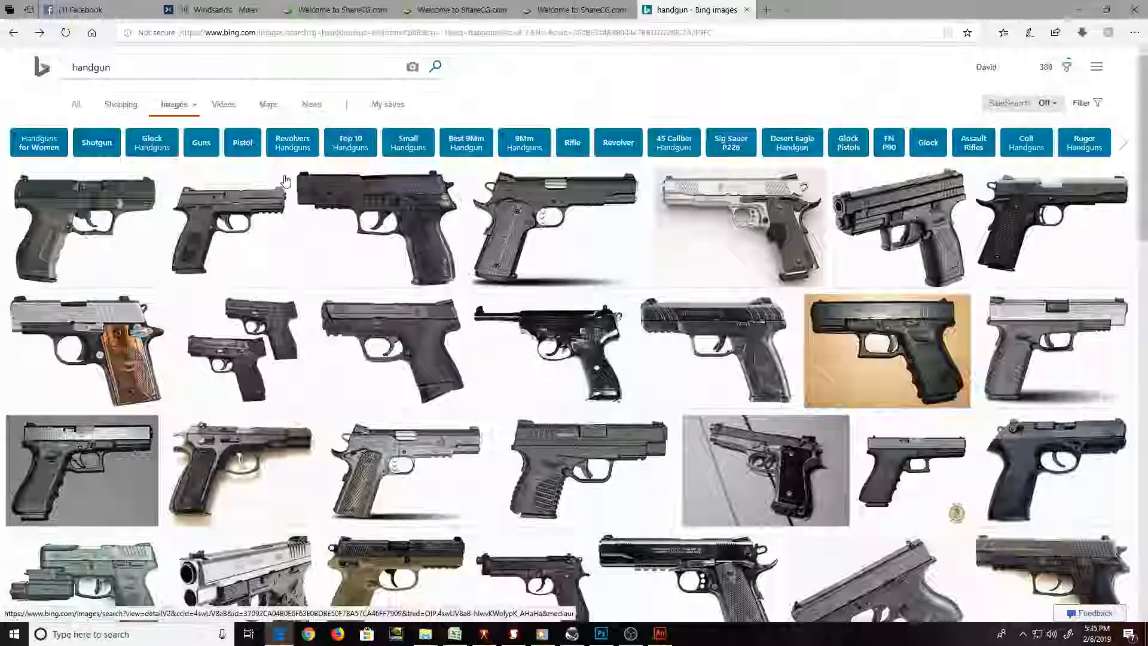
pyautogui.scroll(-2, 285, 181)
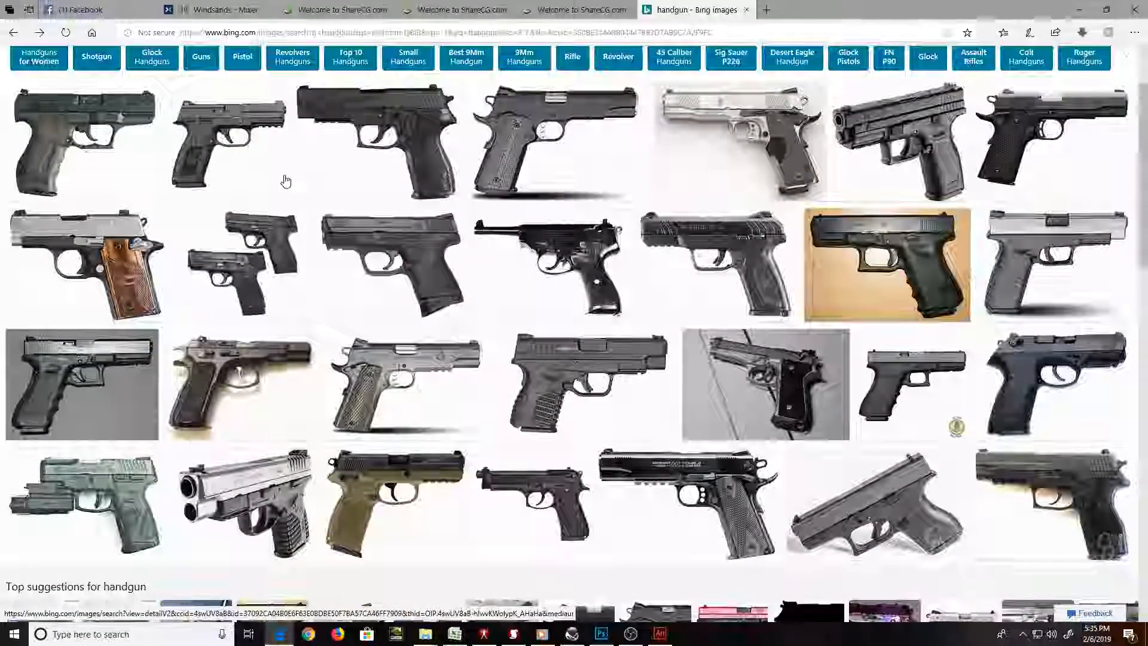
pyautogui.scroll(2, 285, 180)
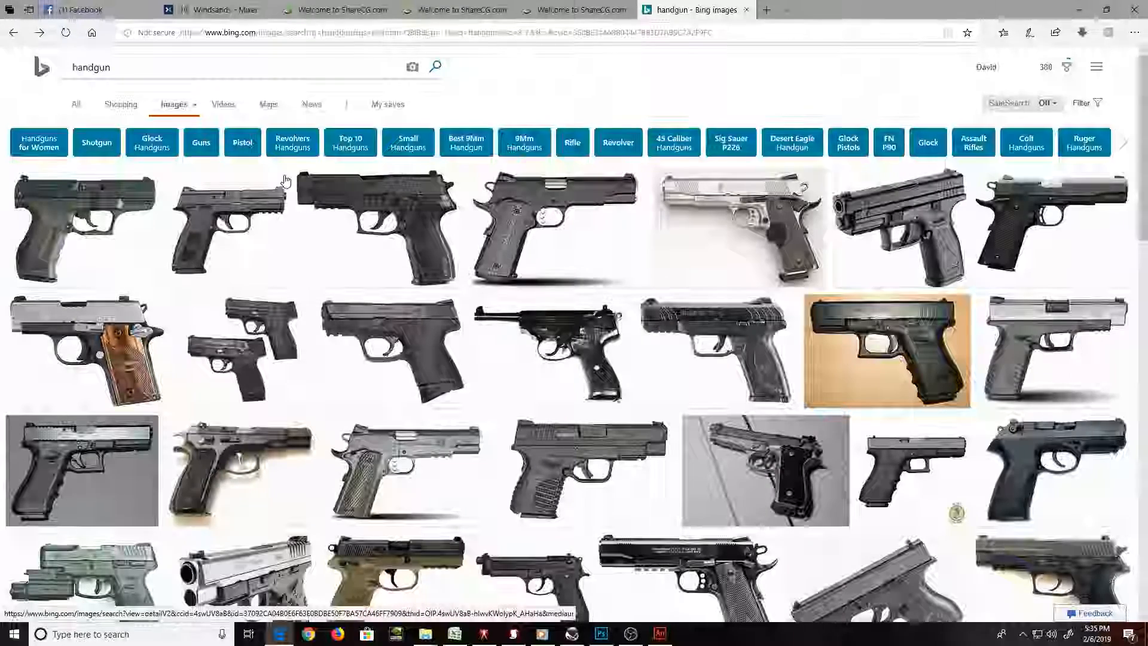
pyautogui.click(141, 69)
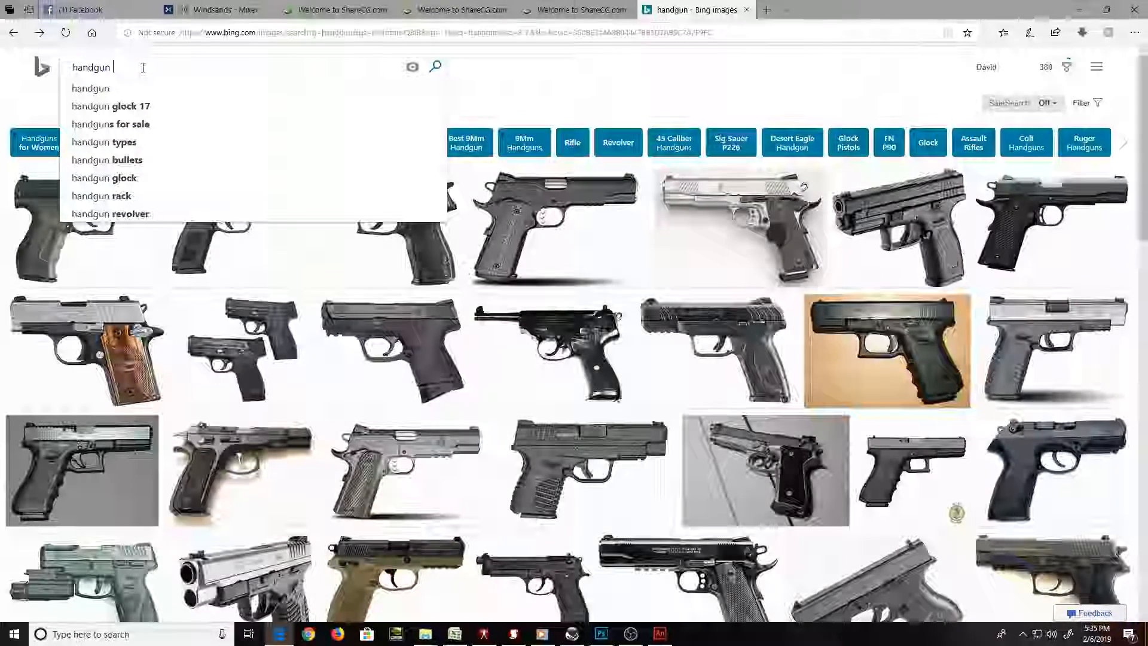
pyautogui.write('22')
pyautogui.press('Return')
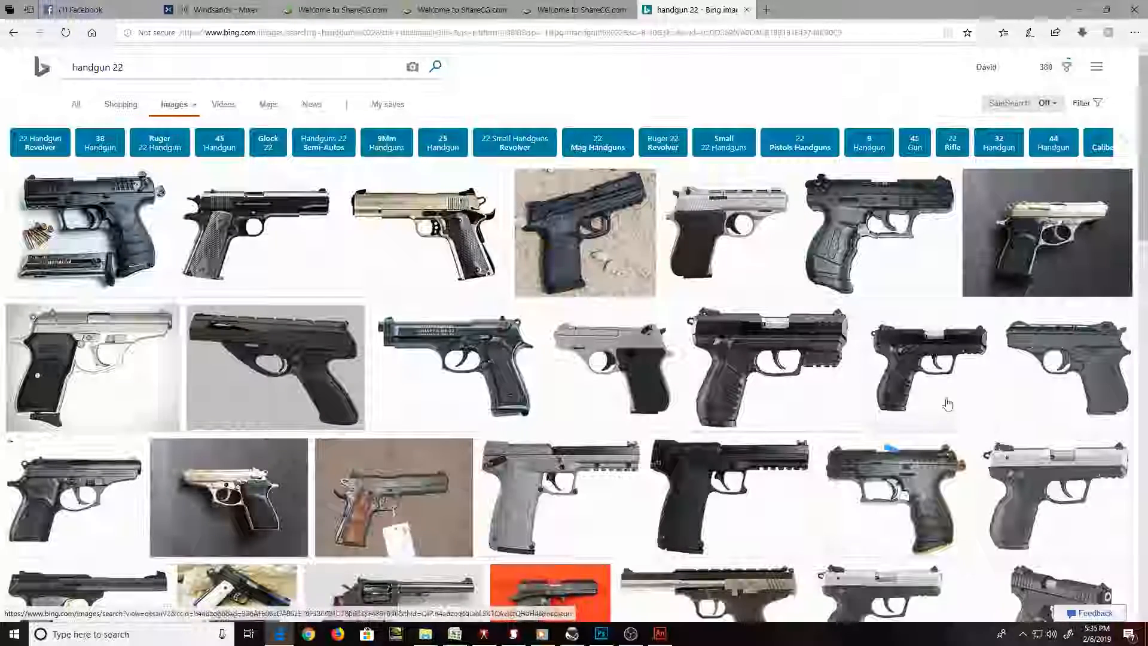
# Open the silver Ruger SR-22 picture from the image results, copy it and switch to Photoshop
pyautogui.click(1037, 478)
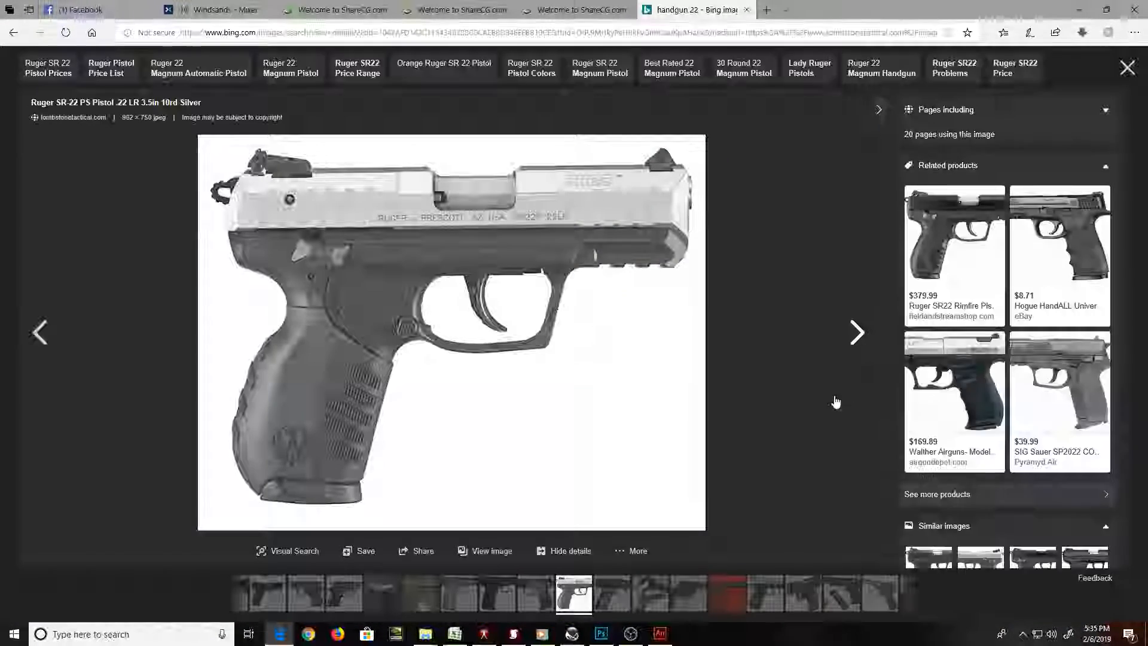
pyautogui.rightClick(528, 340)
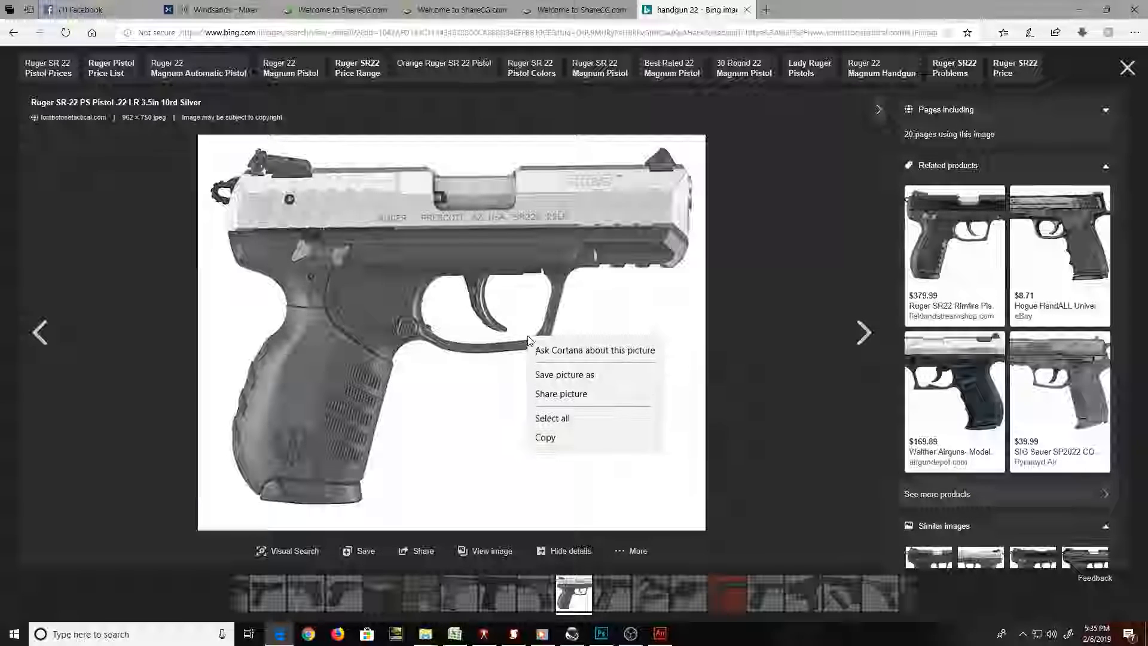
pyautogui.click(583, 436)
pyautogui.hotkey('alt', 'Tab')
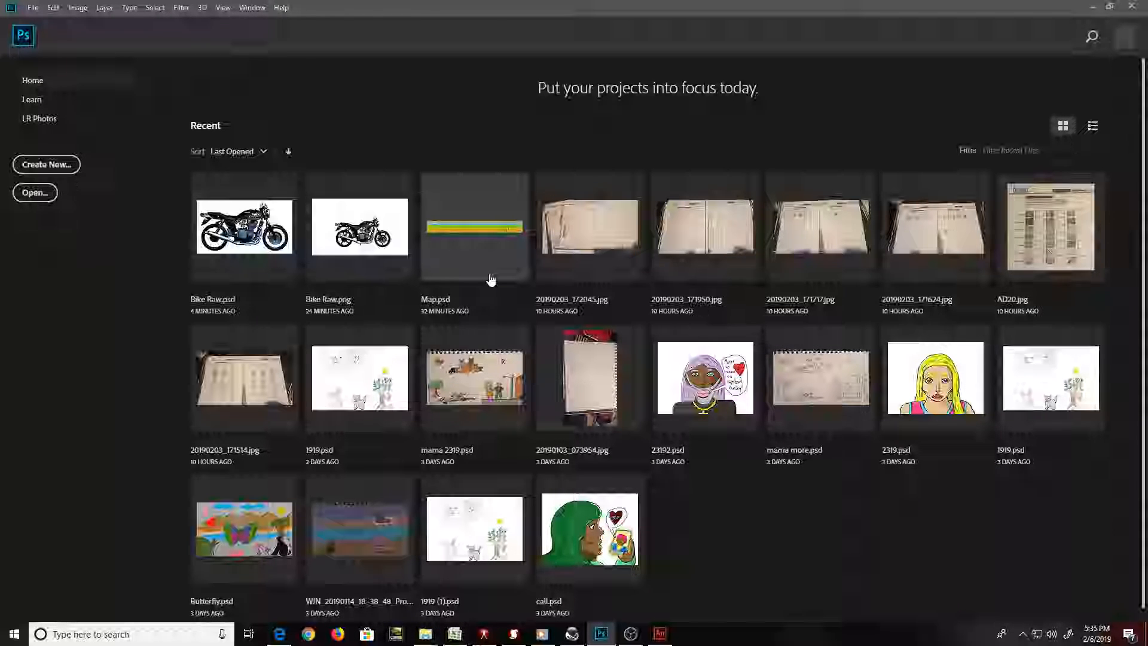
# Create a new document with the default settings and paste the copied pistol picture into it
pyautogui.hotkey('ctrl', 'n')
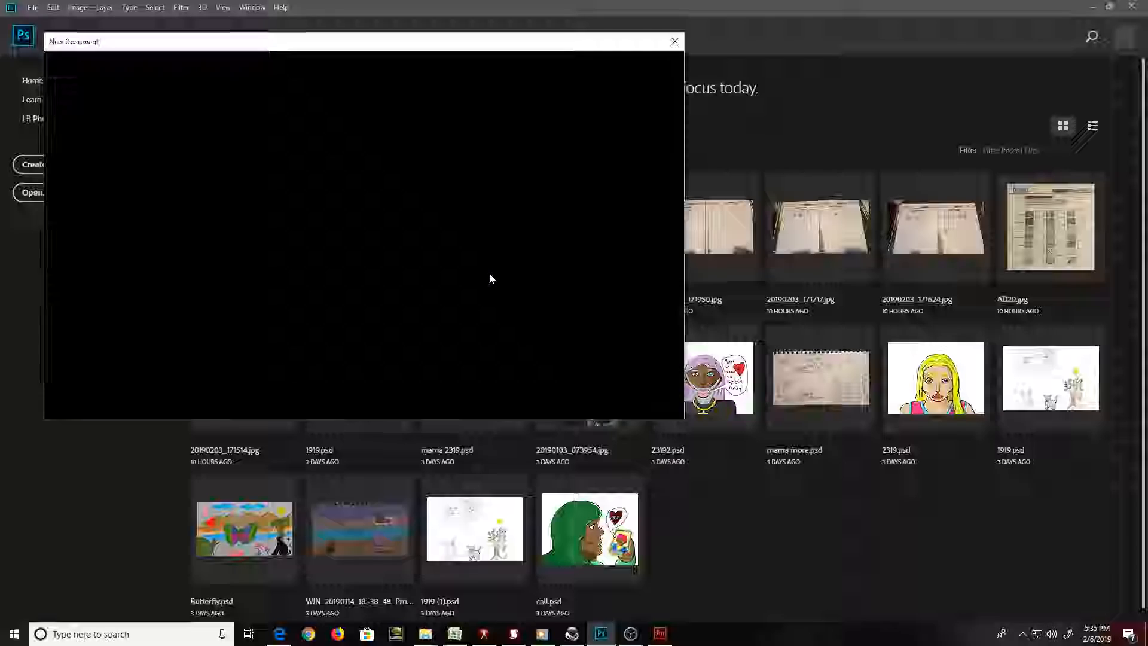
pyautogui.press('Return')
pyautogui.press('w')
pyautogui.hotkey('ctrl', 'v')
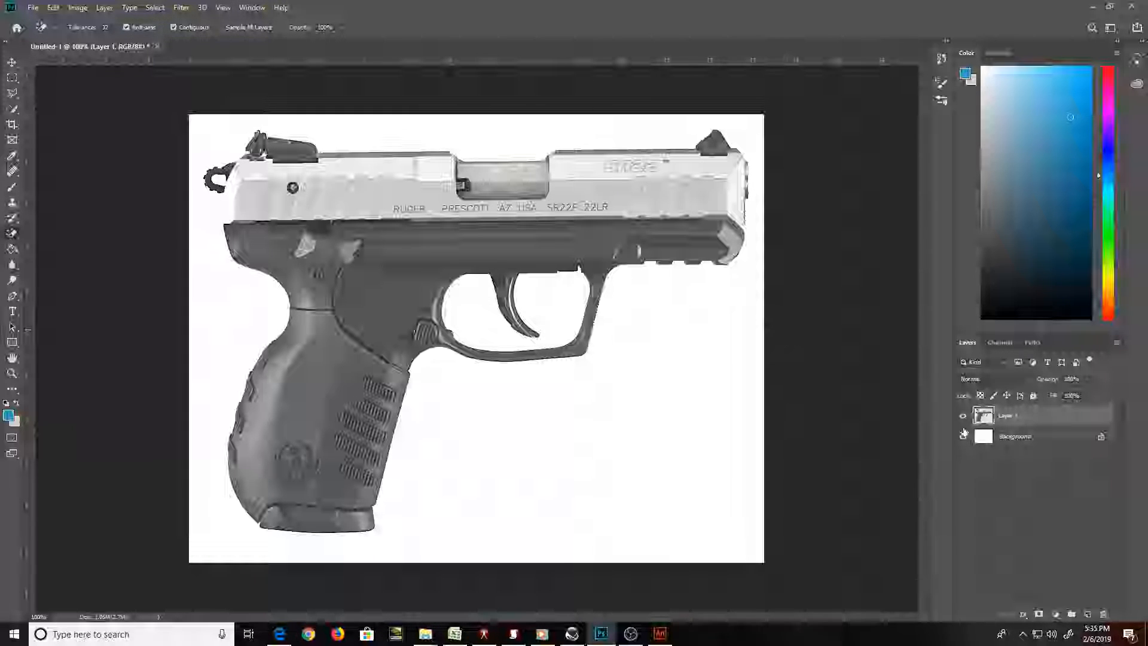
# Make the white area around the pistol transparent with the Background layer hidden, and reapply the last Filter Gallery effect to the pistol layer
pyautogui.click(962, 437)
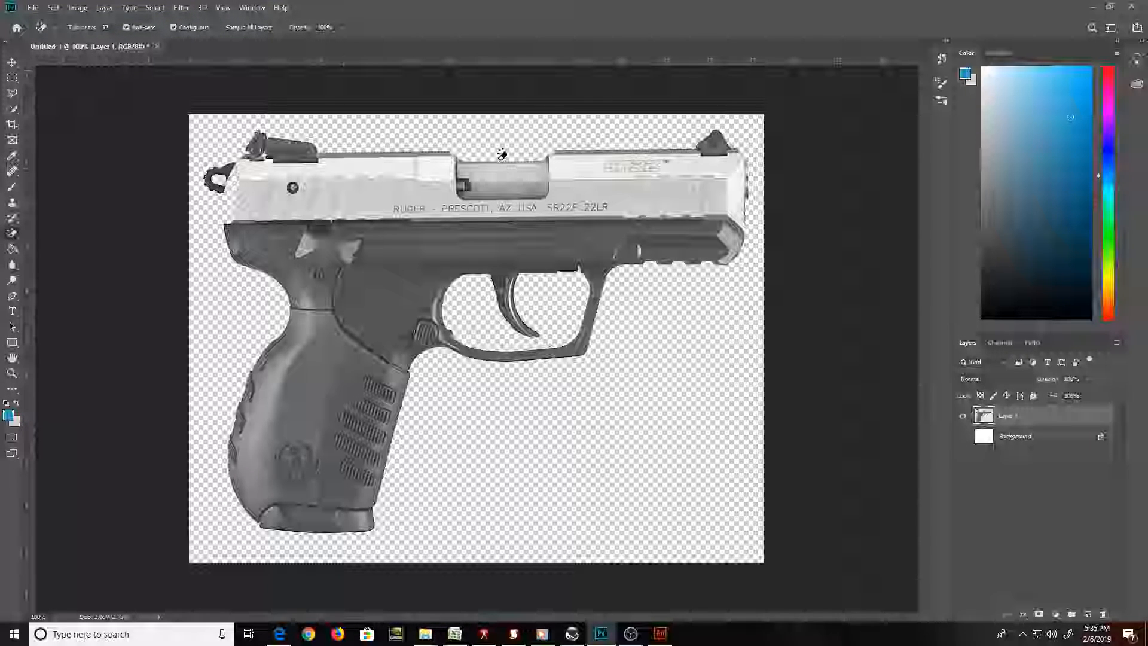
pyautogui.click(181, 8)
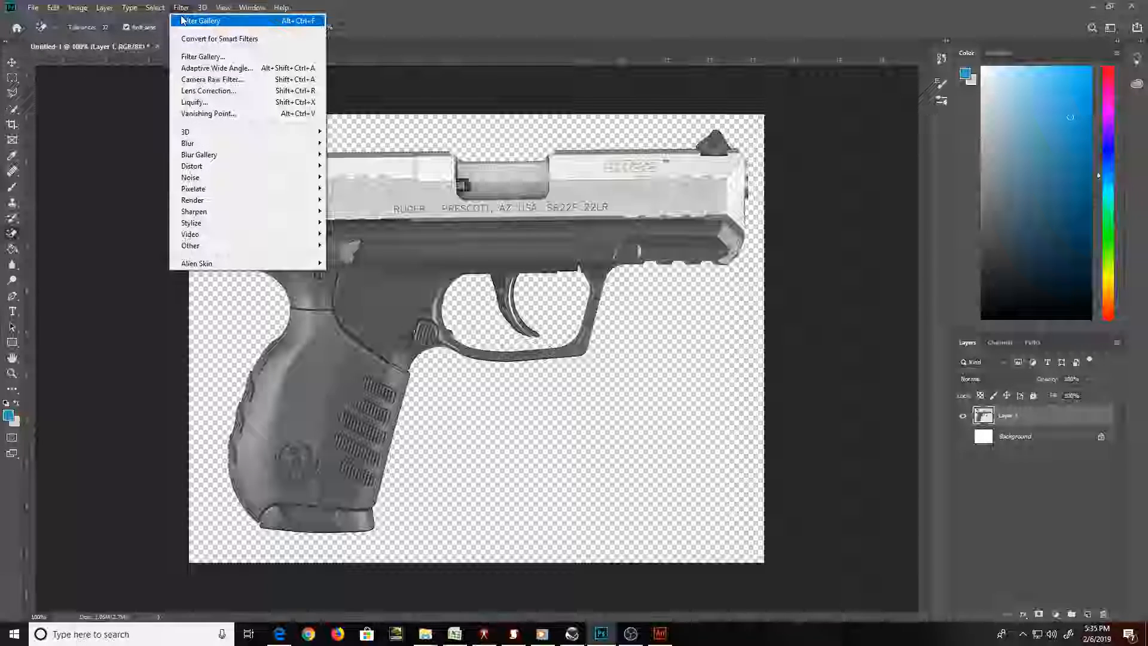
pyautogui.click(183, 21)
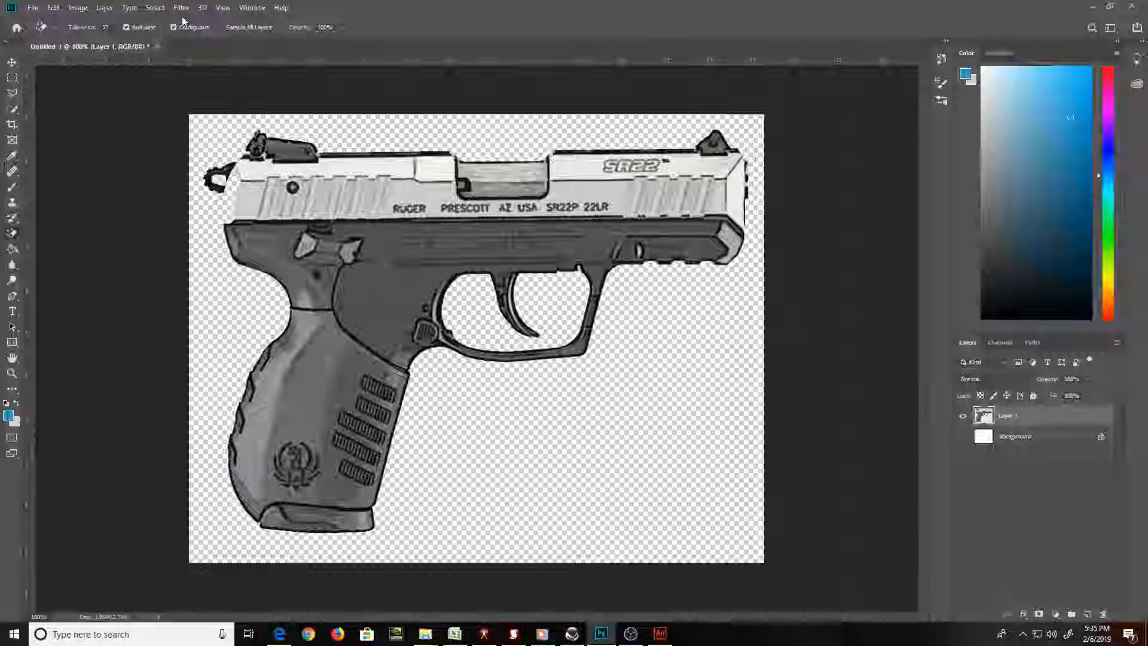
# Save the pistol as a PNG named Handgun 22 in the 4-2 Excitebike folder and close the untitled document without saving it
pyautogui.click(40, 8)
pyautogui.click(78, 141)
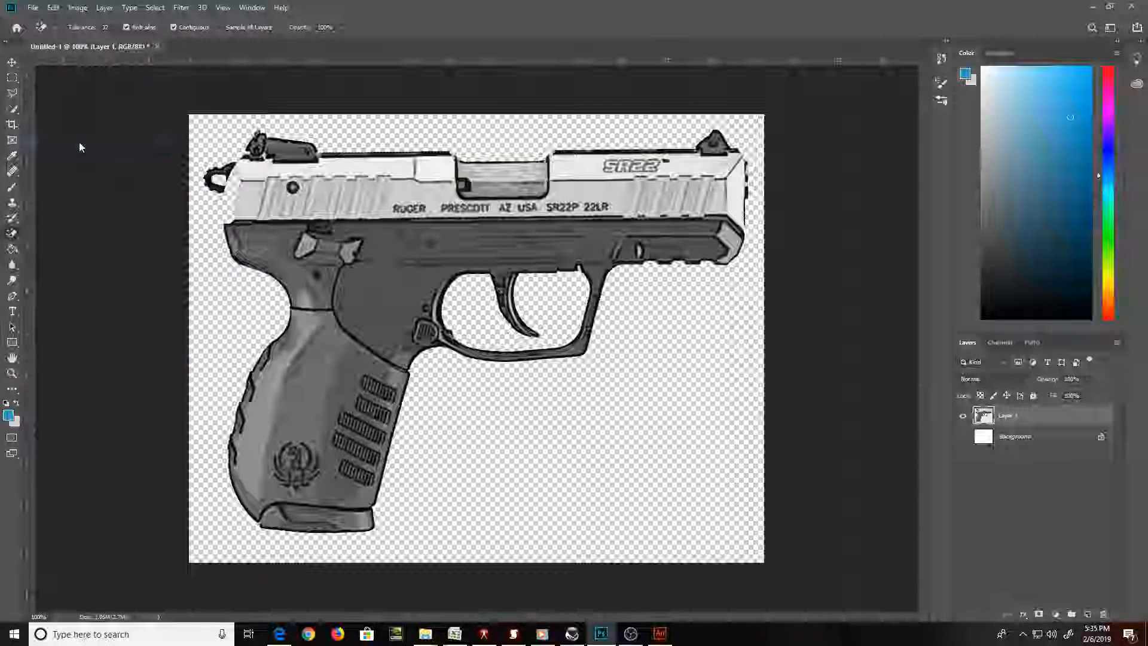
pyautogui.write('Ha')
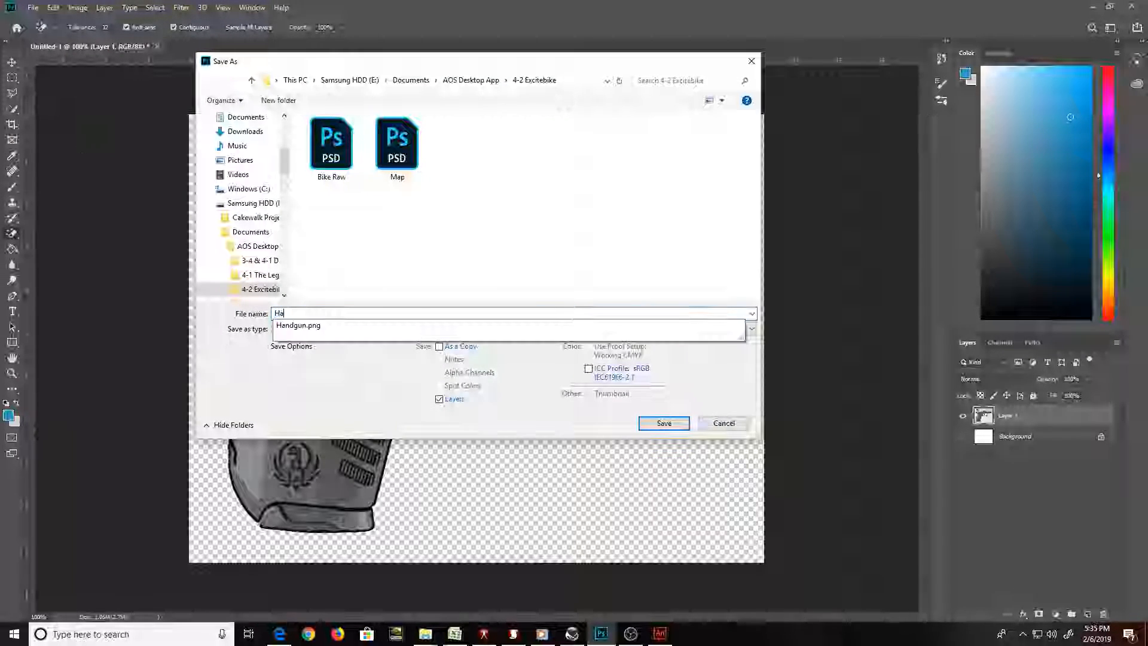
pyautogui.write('nggun')
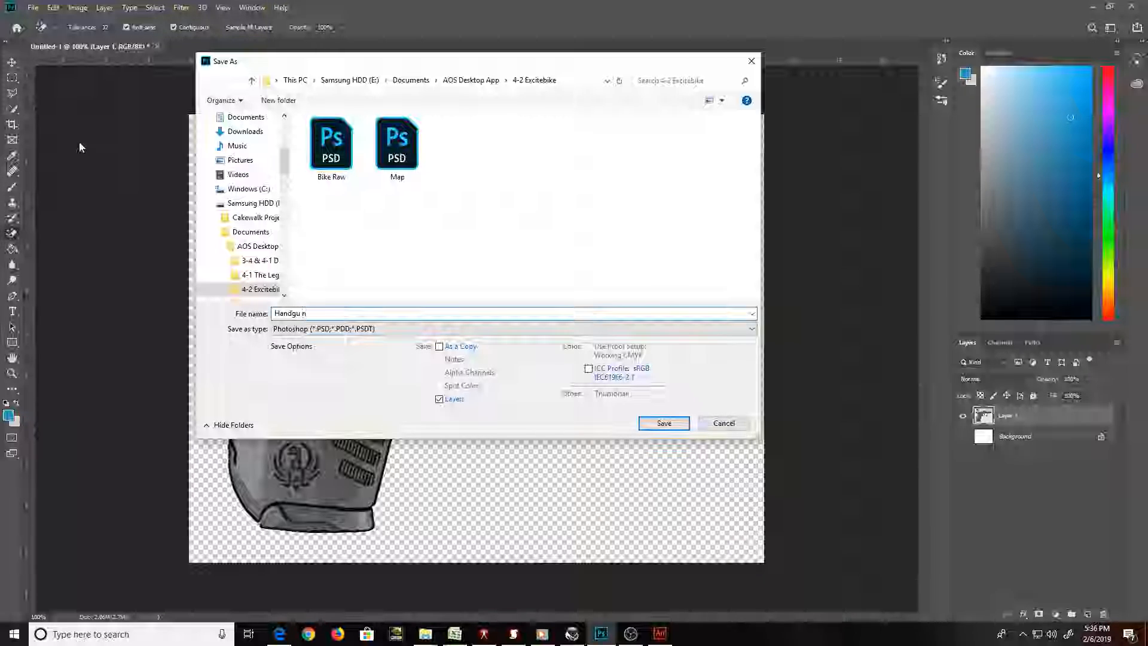
pyautogui.write(' 22')
pyautogui.press('Tab')
pyautogui.press('Down')
pyautogui.press('Down')
pyautogui.press('Down')
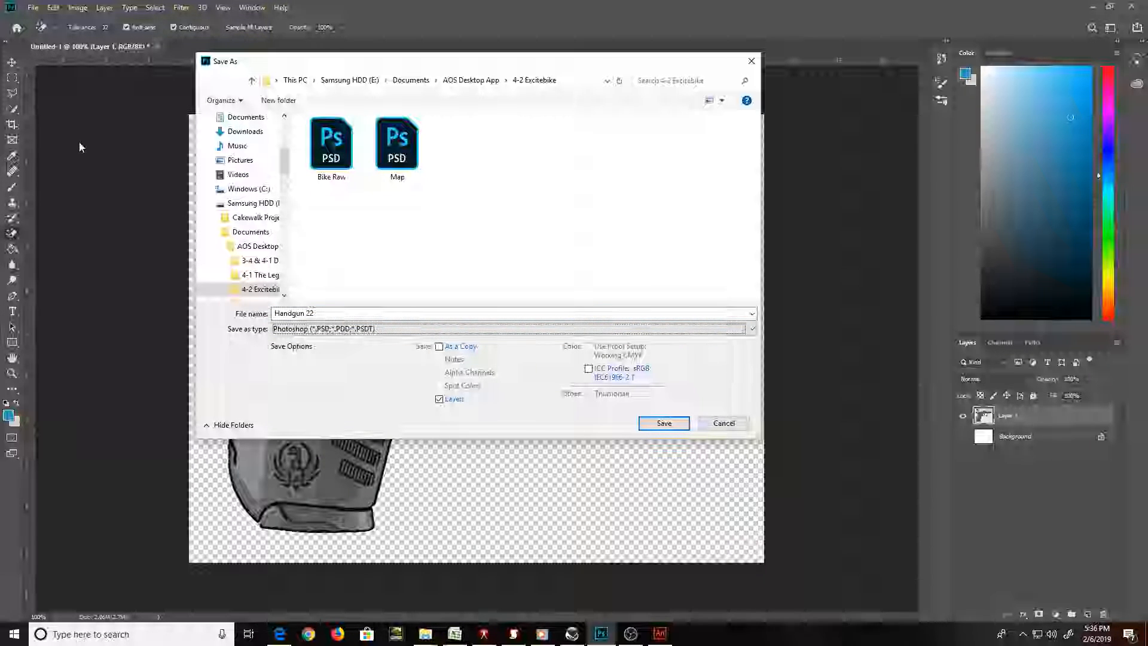
pyautogui.press('Up')
pyautogui.press('Up')
pyautogui.press('Up')
pyautogui.press('Up')
pyautogui.press('Up')
pyautogui.press('Up')
pyautogui.press('Up')
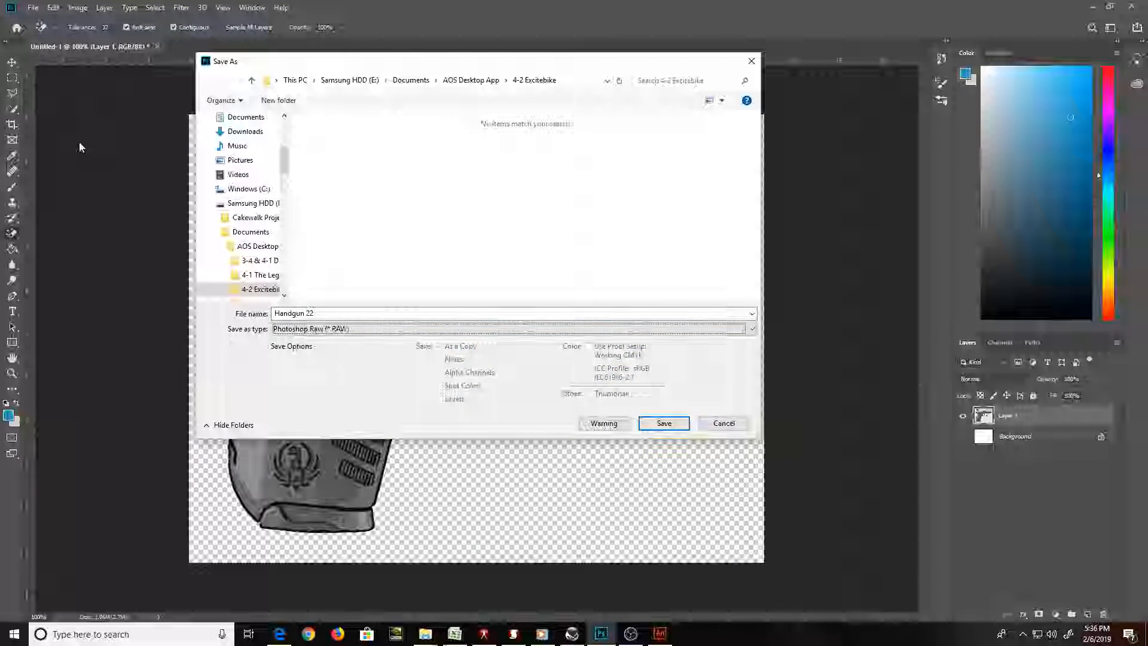
pyautogui.press('Down')
pyautogui.press('Return')
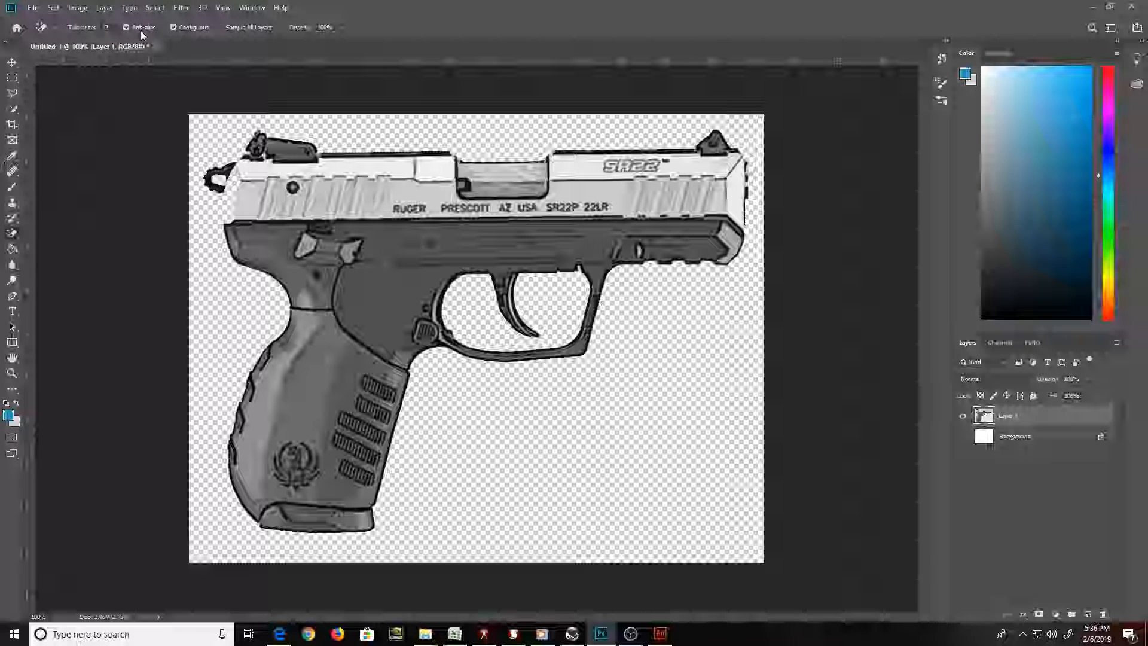
pyautogui.click(157, 47)
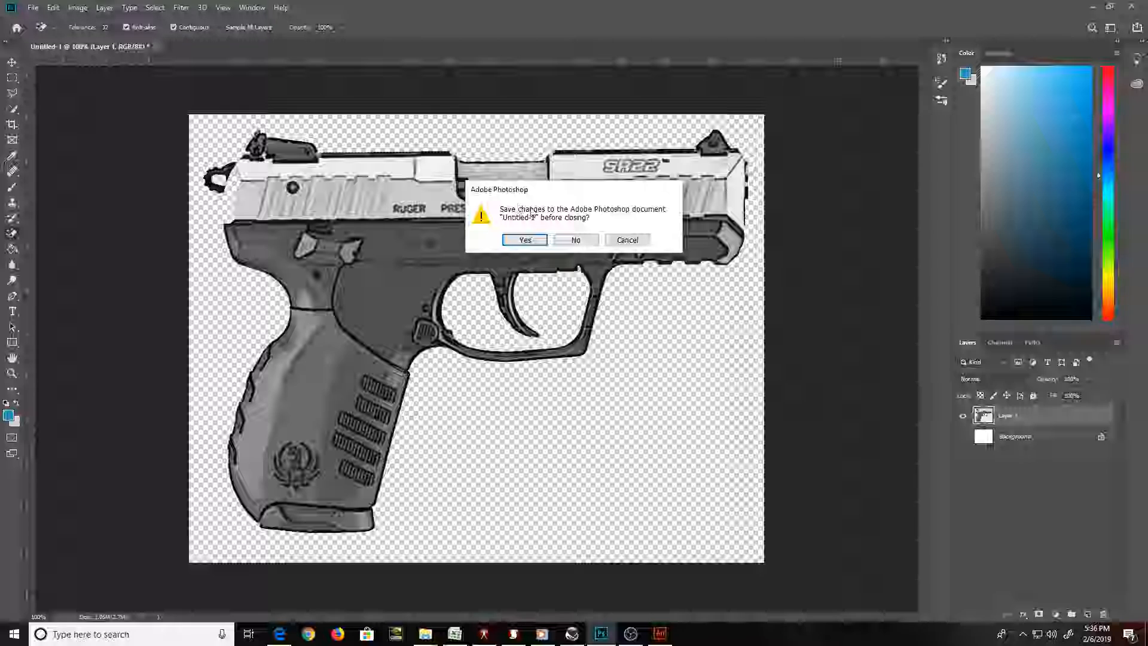
pyautogui.click(575, 240)
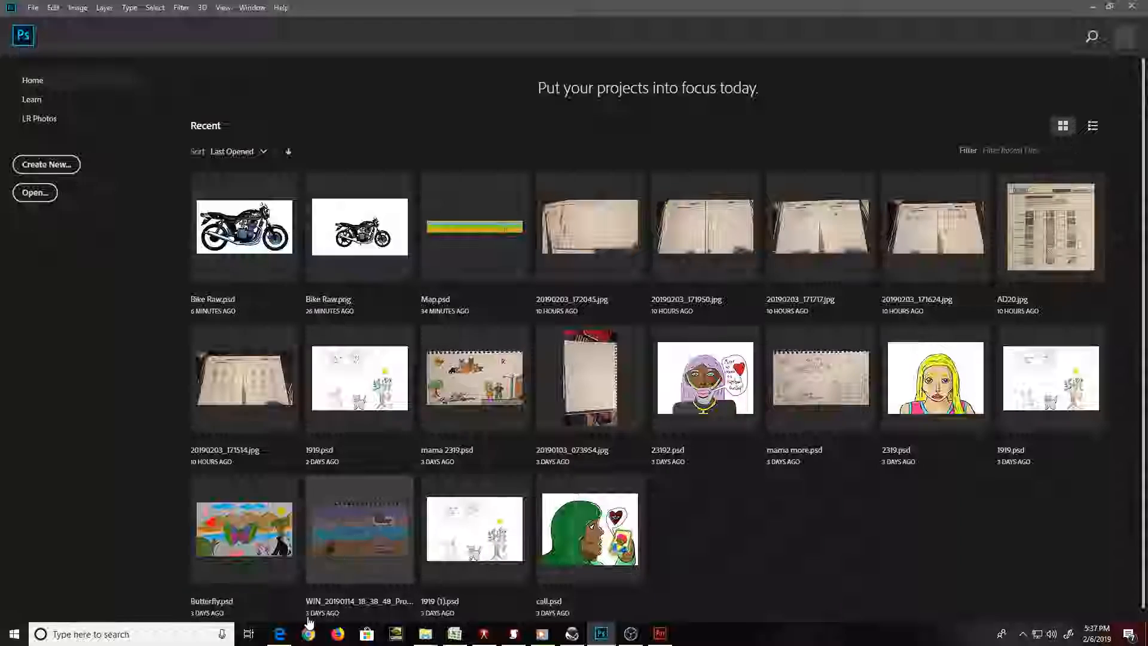
# Switch to the Edge browser, leave the enlarged pistol picture and search Bing Images for "revolver"
pyautogui.click(279, 634)
pyautogui.press('Escape')
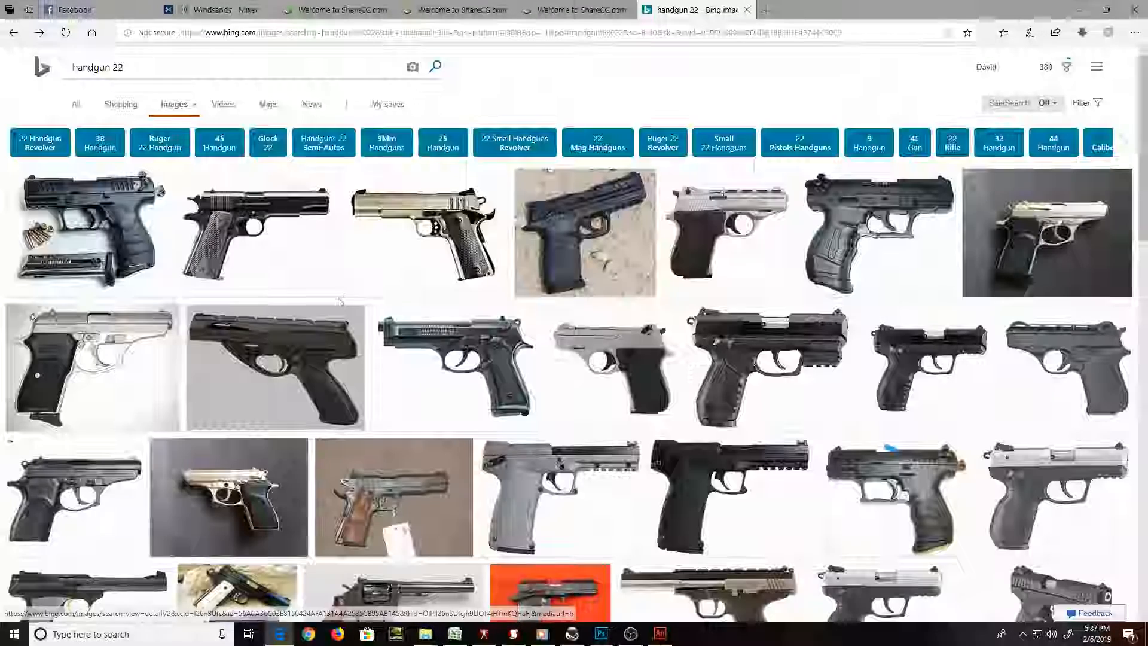
pyautogui.moveTo(213, 62); pyautogui.dragTo(10, 74)
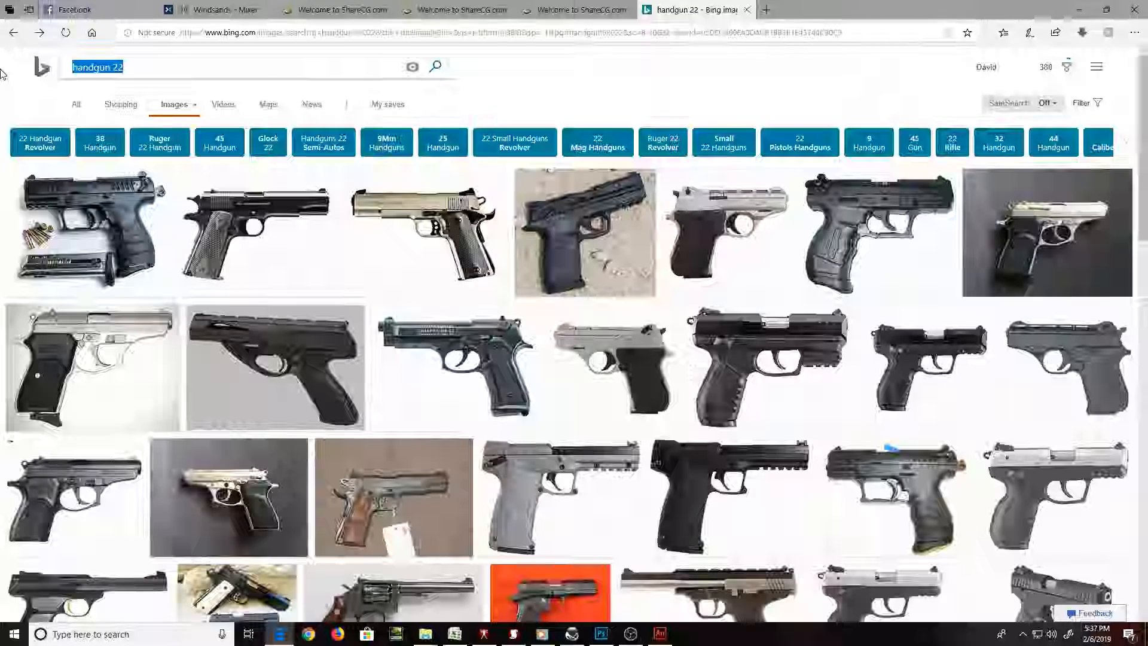
pyautogui.write('revp;ver')
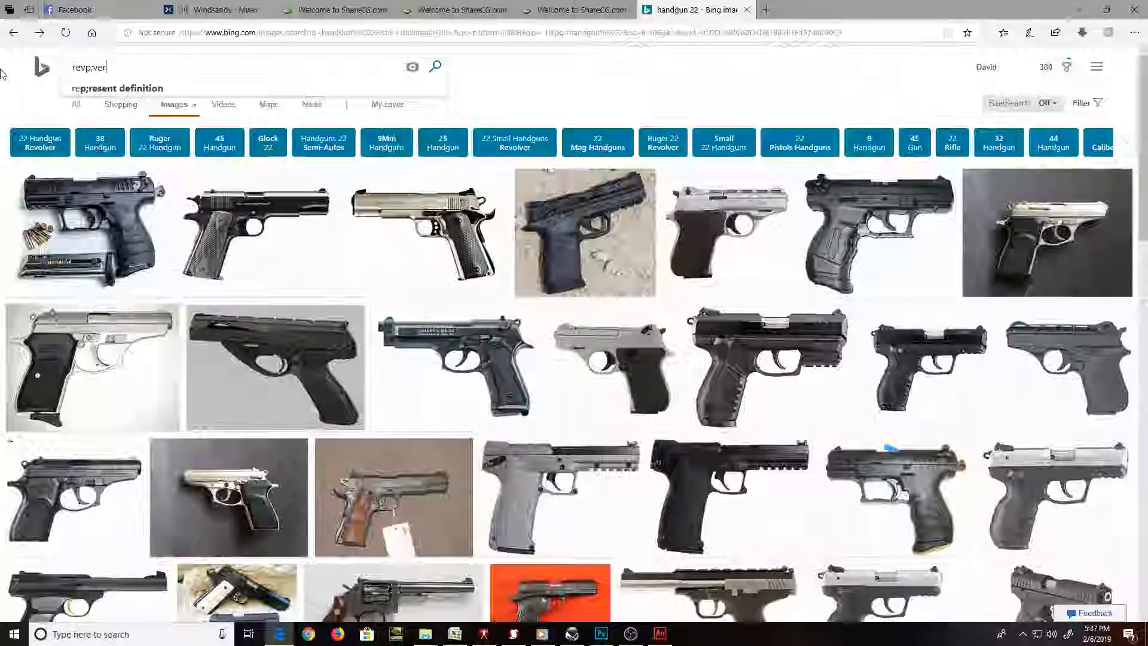
pyautogui.press('Return')
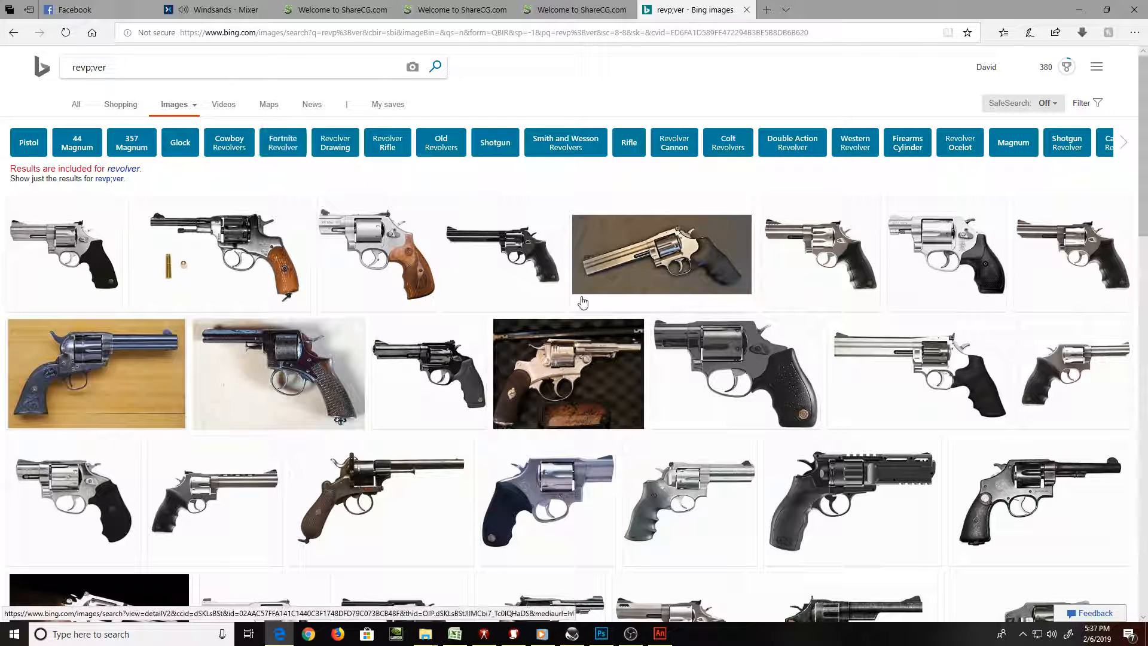
# View the black Umarex Brodax revolver enlarged, return to the results and look through the other revolver pictures
pyautogui.click(834, 472)
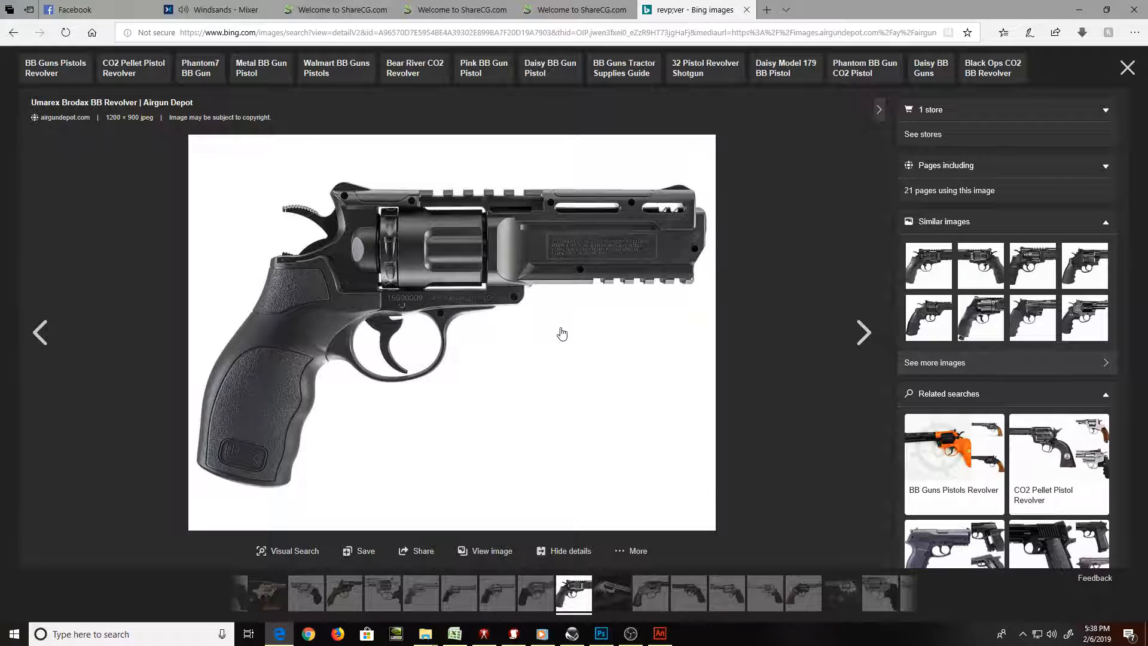
pyautogui.press('Escape')
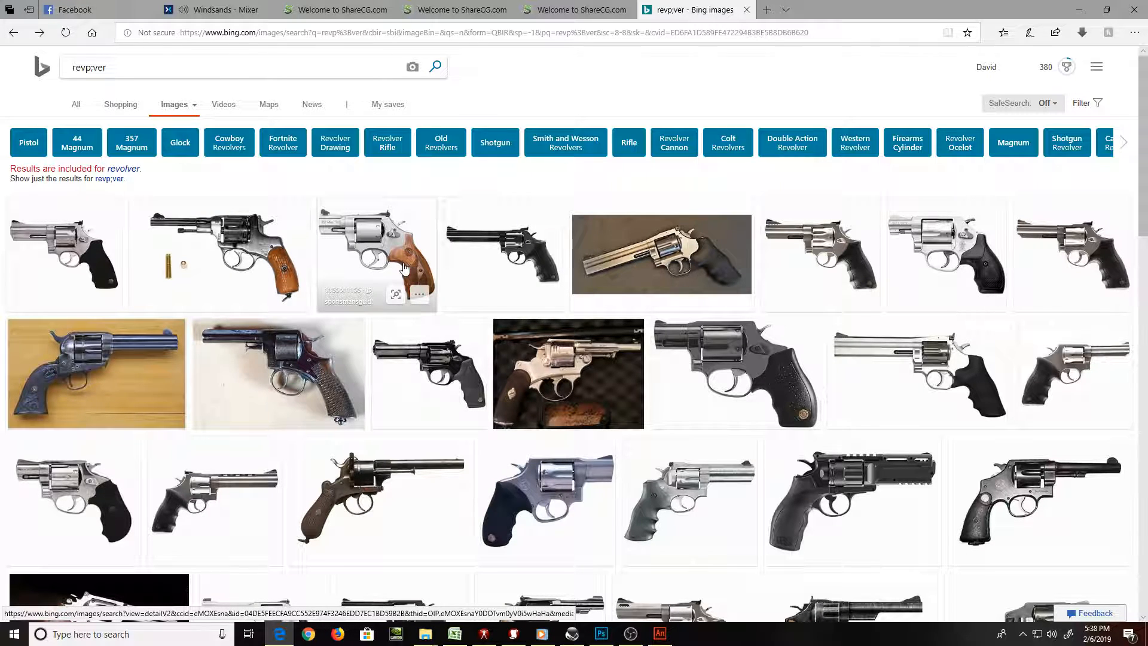
pyautogui.scroll(-4, 404, 269)
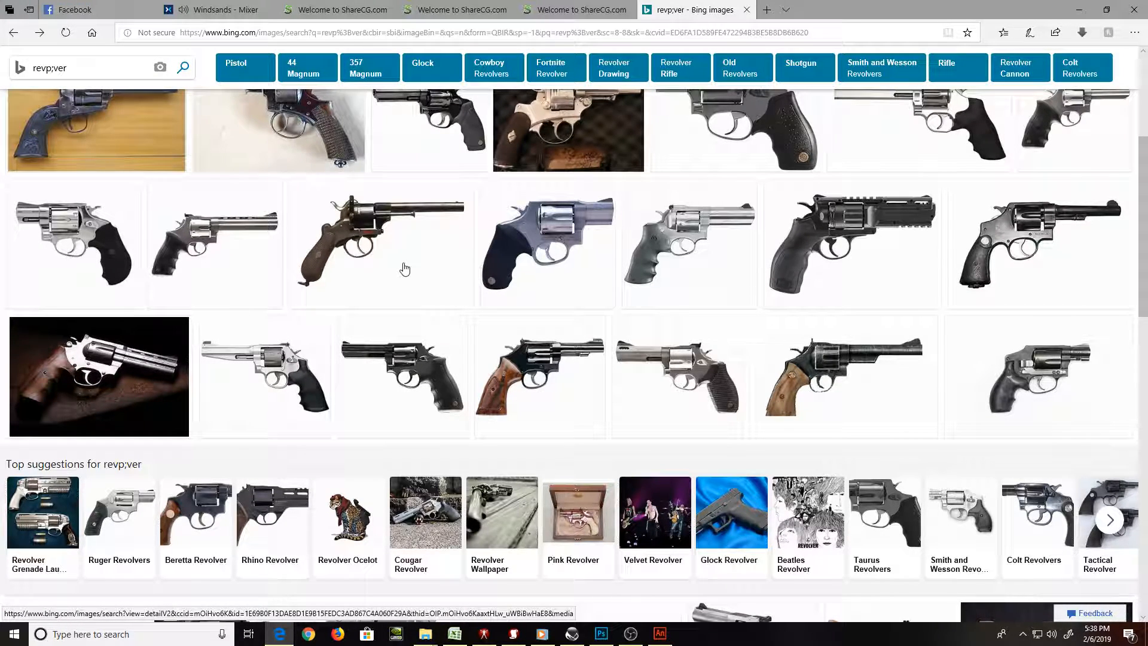
pyautogui.scroll(2, 404, 269)
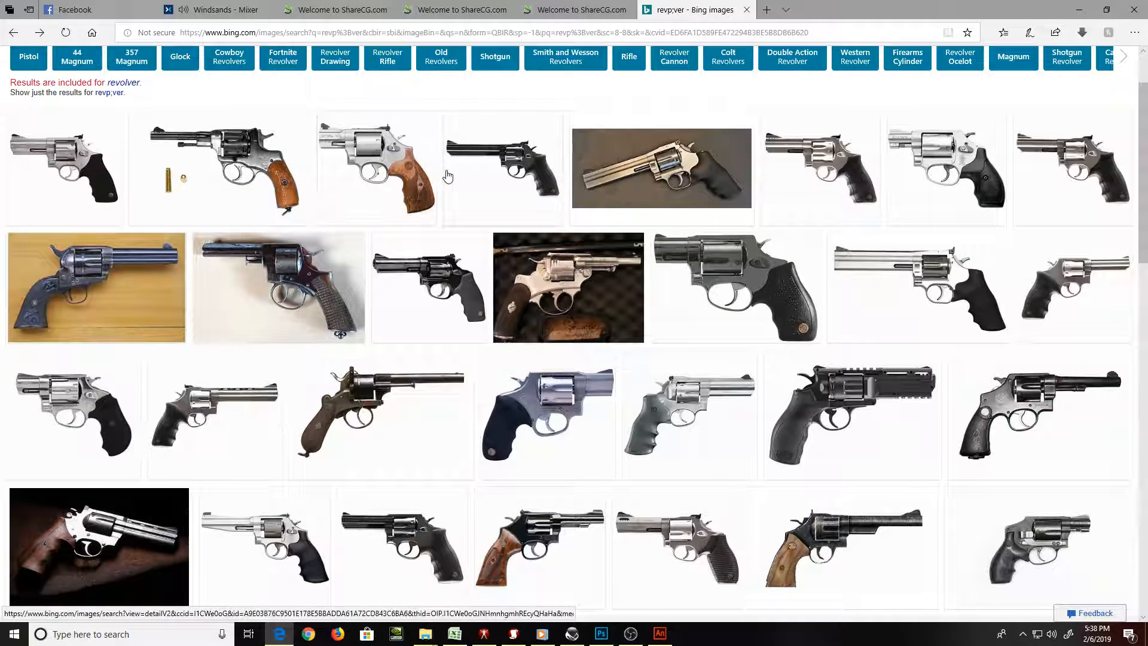
pyautogui.moveTo(403, 175)
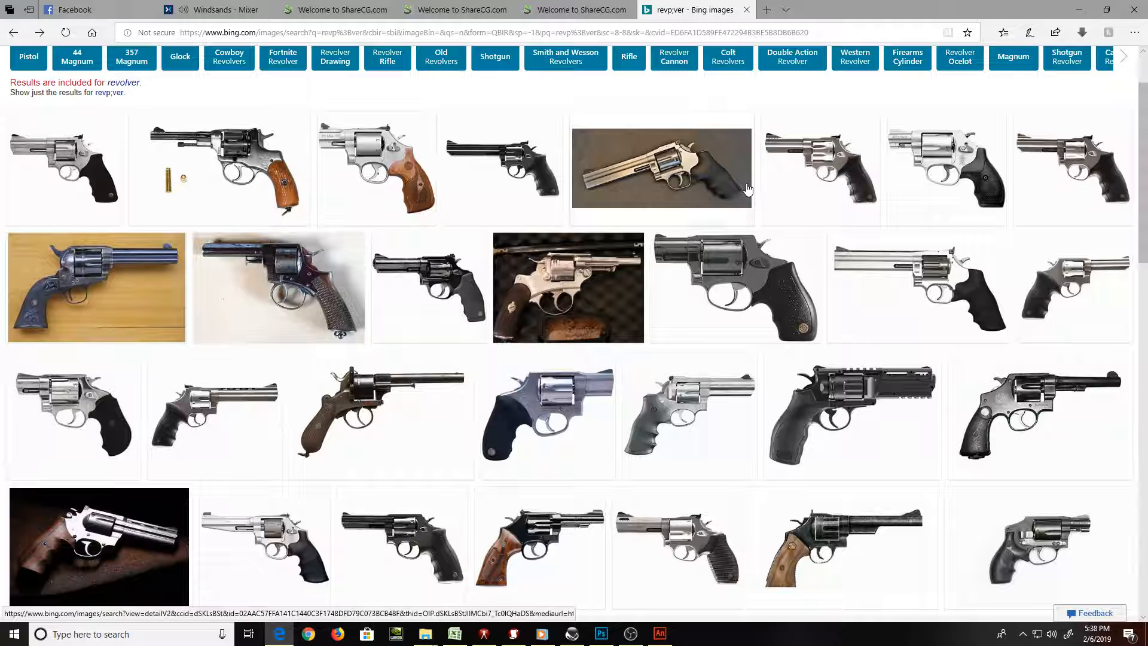
# Open the silver Smith & Wesson Airweight 637 revolver picture and copy it
pyautogui.click(929, 176)
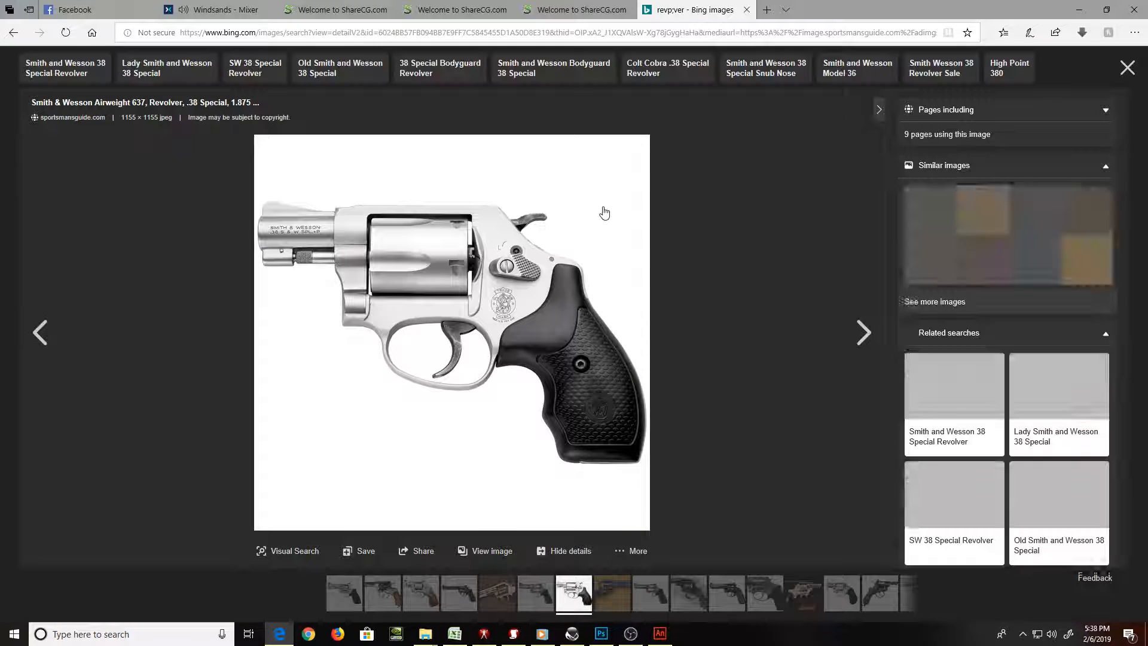
pyautogui.rightClick(548, 185)
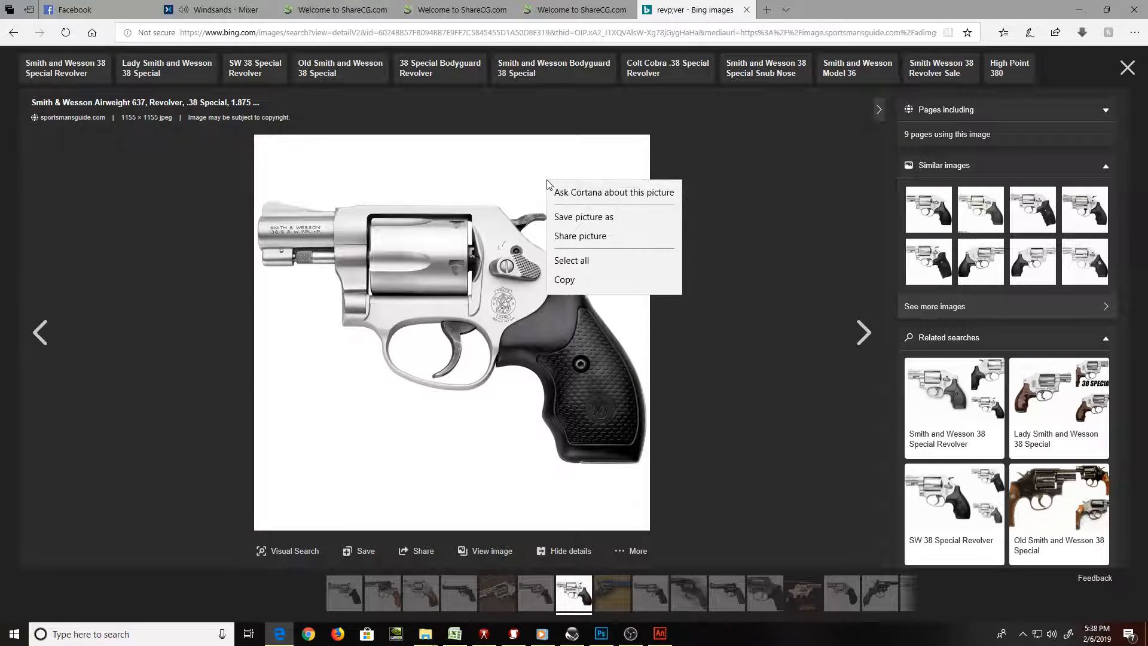
pyautogui.click(618, 277)
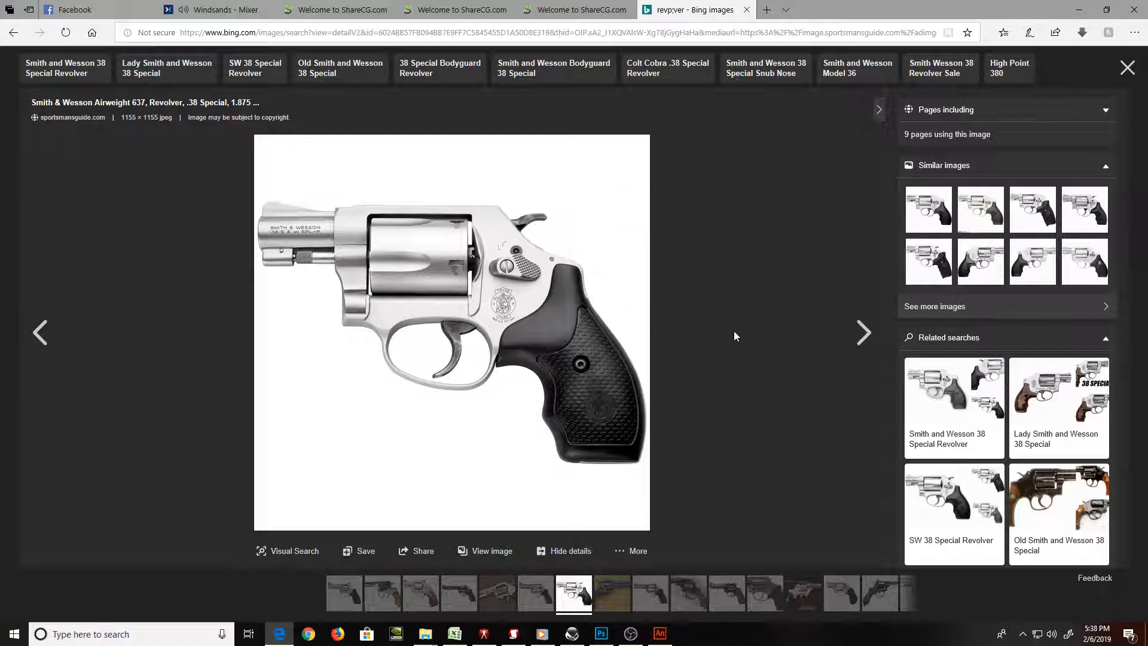
# Open the similar image of the silver Pro Series revolver facing right, copy it and switch to Photoshop
pyautogui.click(989, 258)
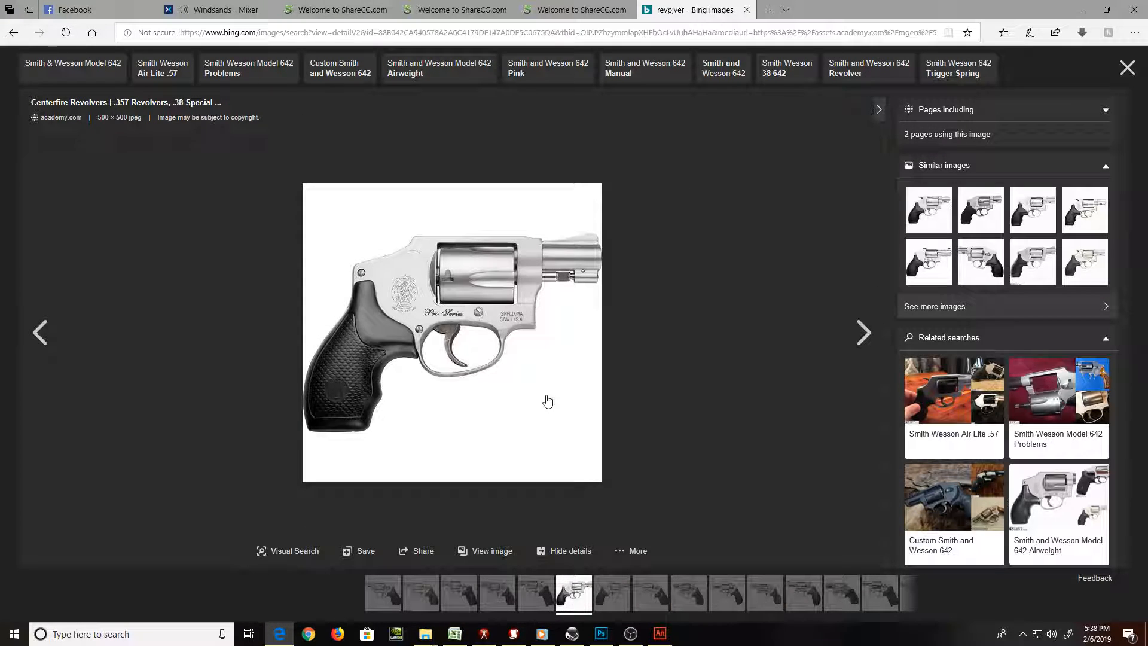
pyautogui.rightClick(548, 401)
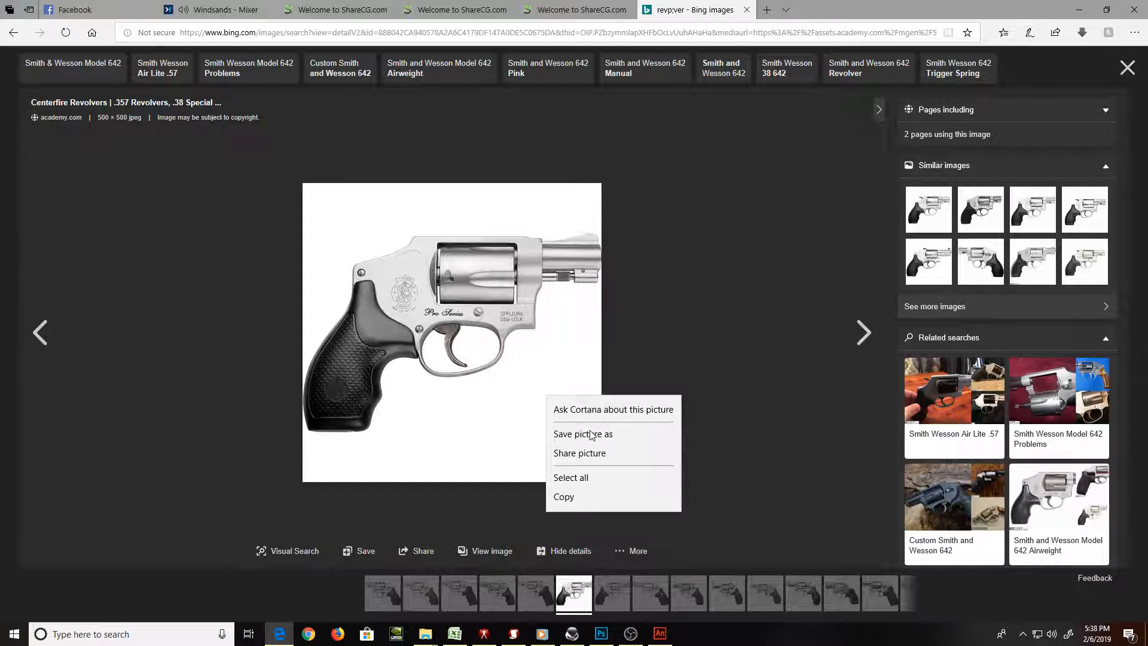
pyautogui.click(623, 491)
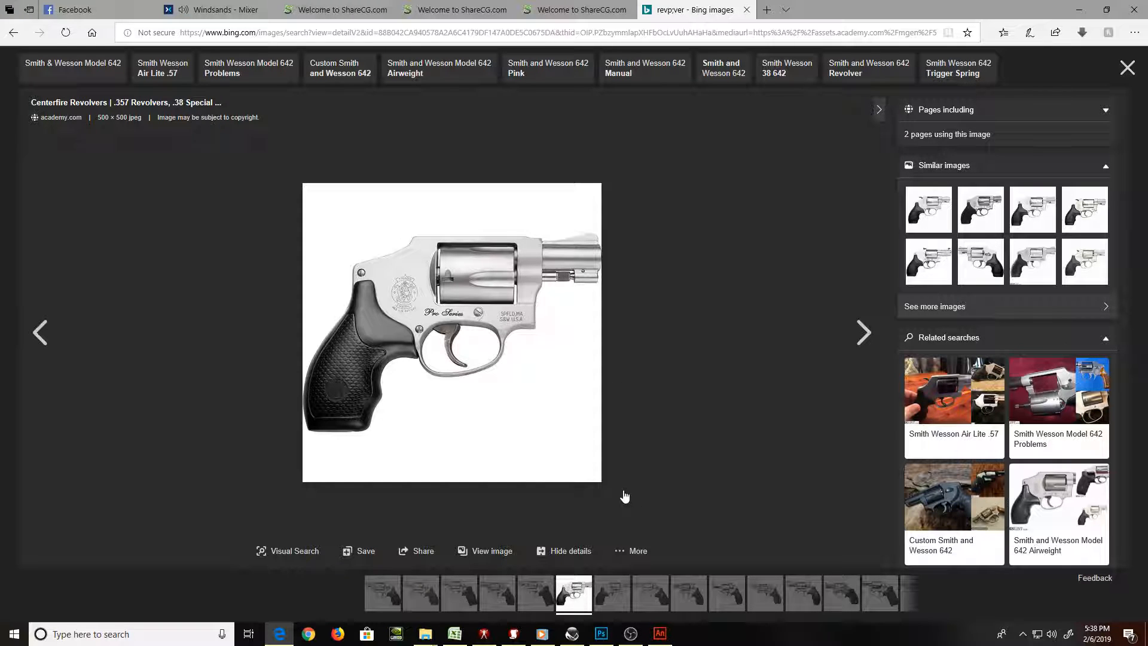
pyautogui.hotkey('alt', 'Tab')
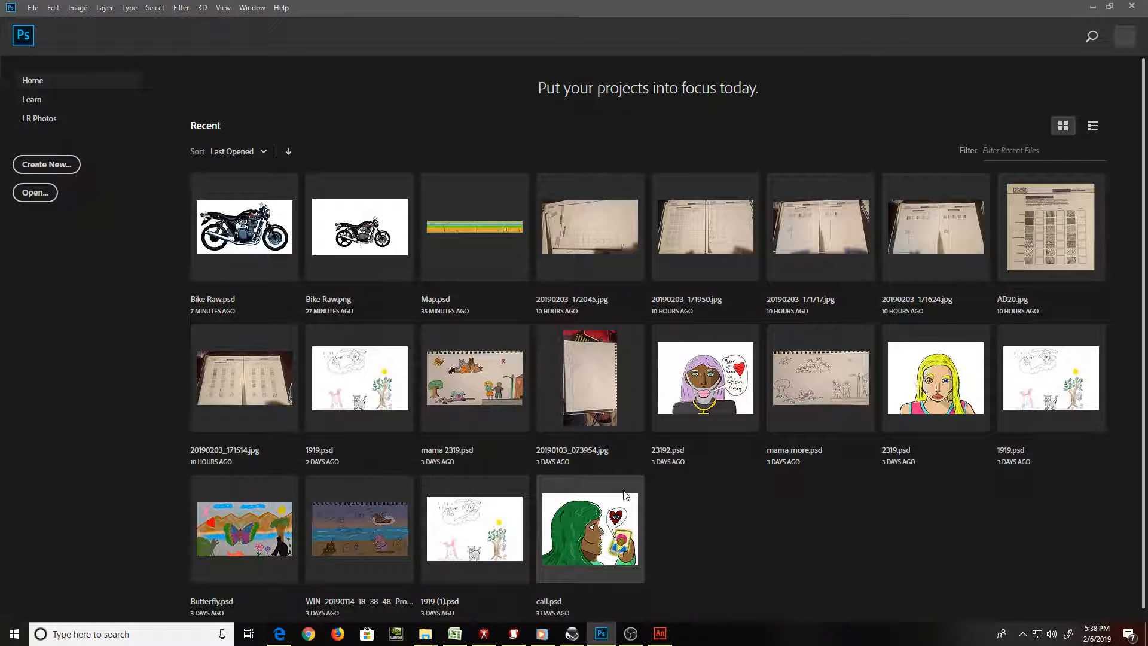
# Create a new document and paste the copied revolver picture into it
pyautogui.hotkey('ctrl', 'n')
pyautogui.press('Return')
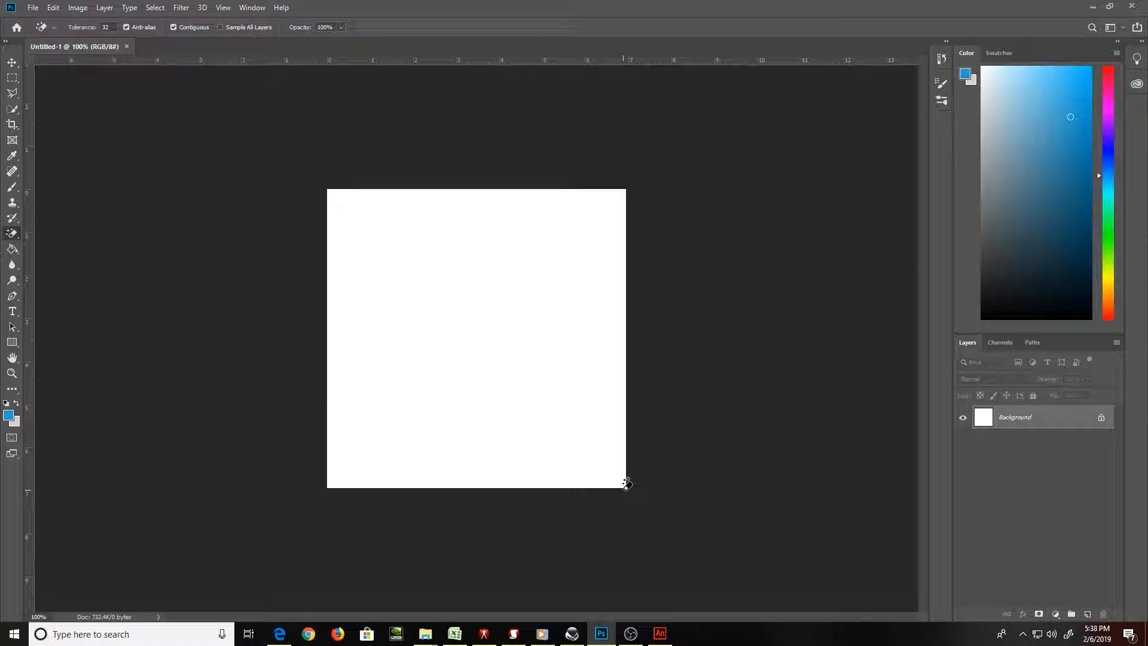
pyautogui.hotkey('ctrl', 'v')
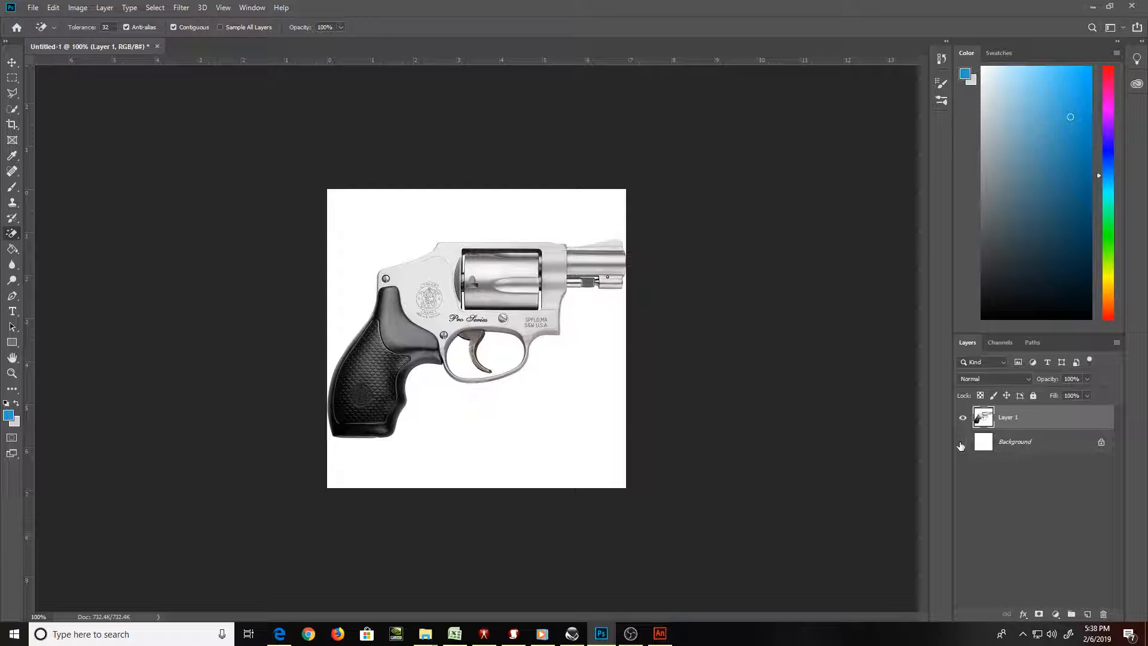
# With the Background layer hidden, erase the white around the revolver and inside its trigger guard, and reapply the last-used filter
pyautogui.click(576, 366)
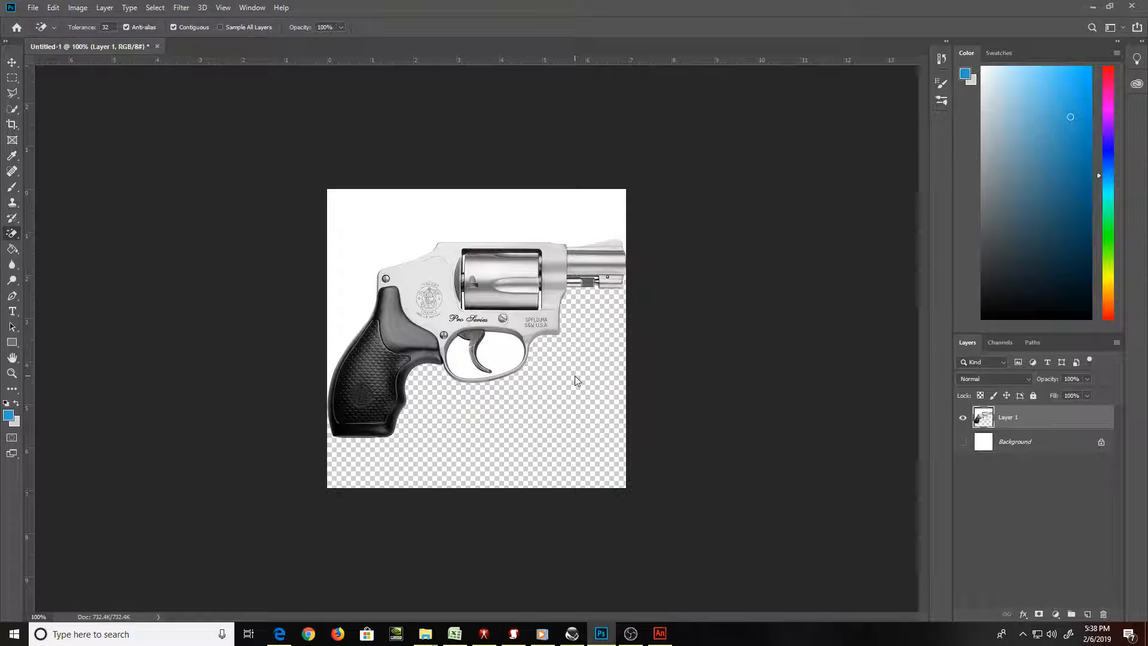
pyautogui.click(504, 347)
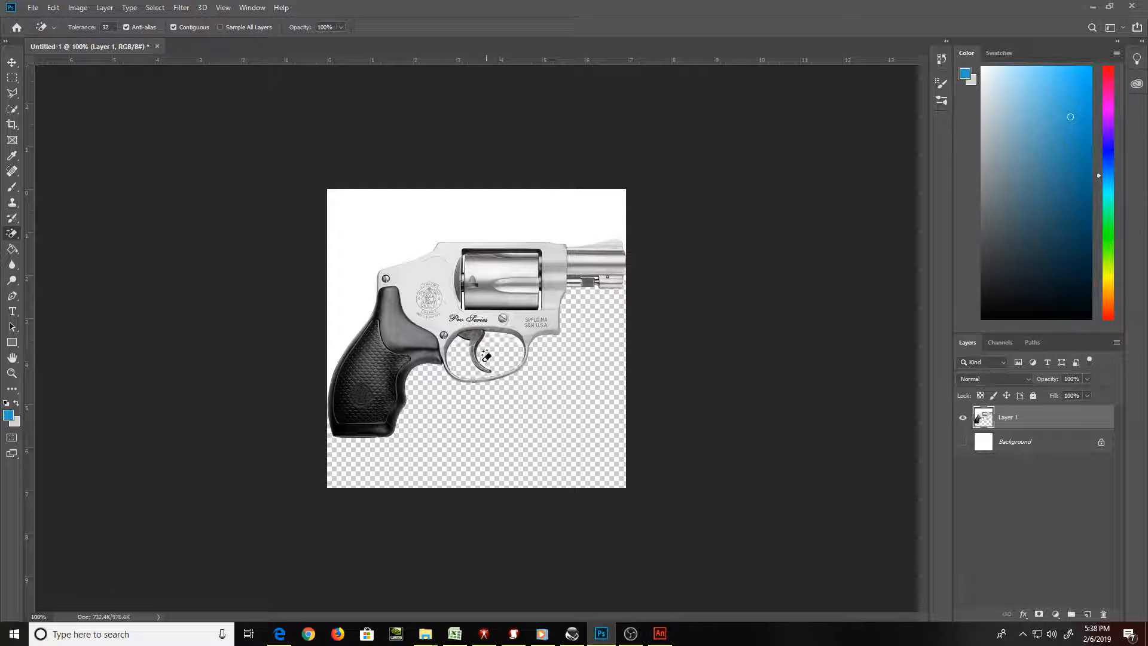
pyautogui.click(394, 246)
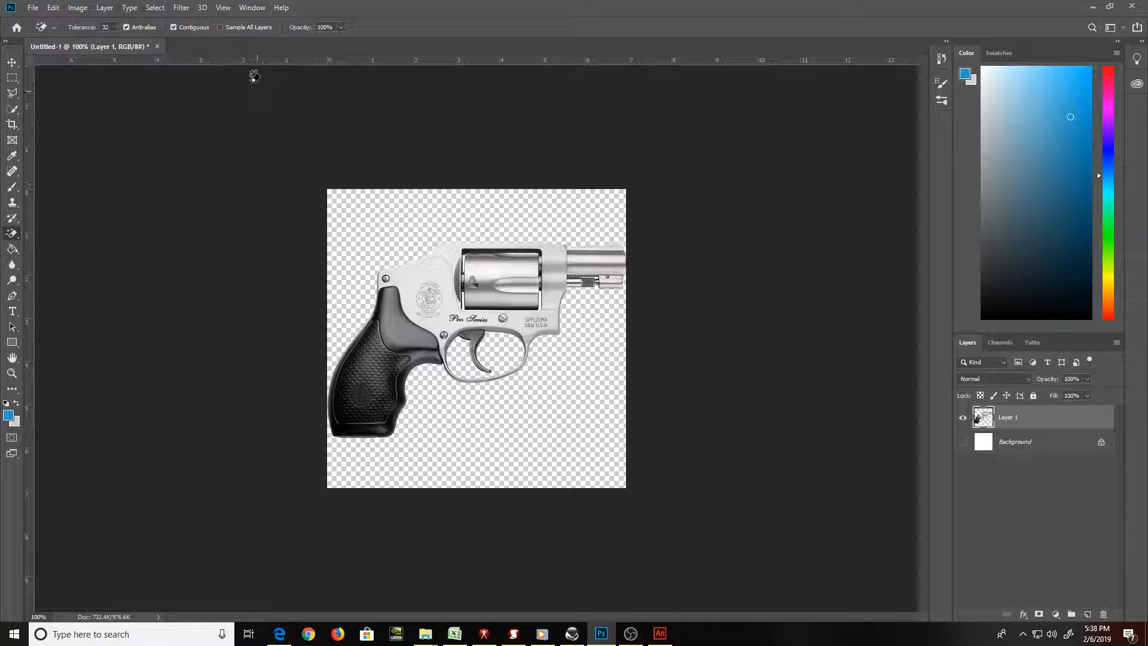
pyautogui.click(183, 8)
pyautogui.click(187, 22)
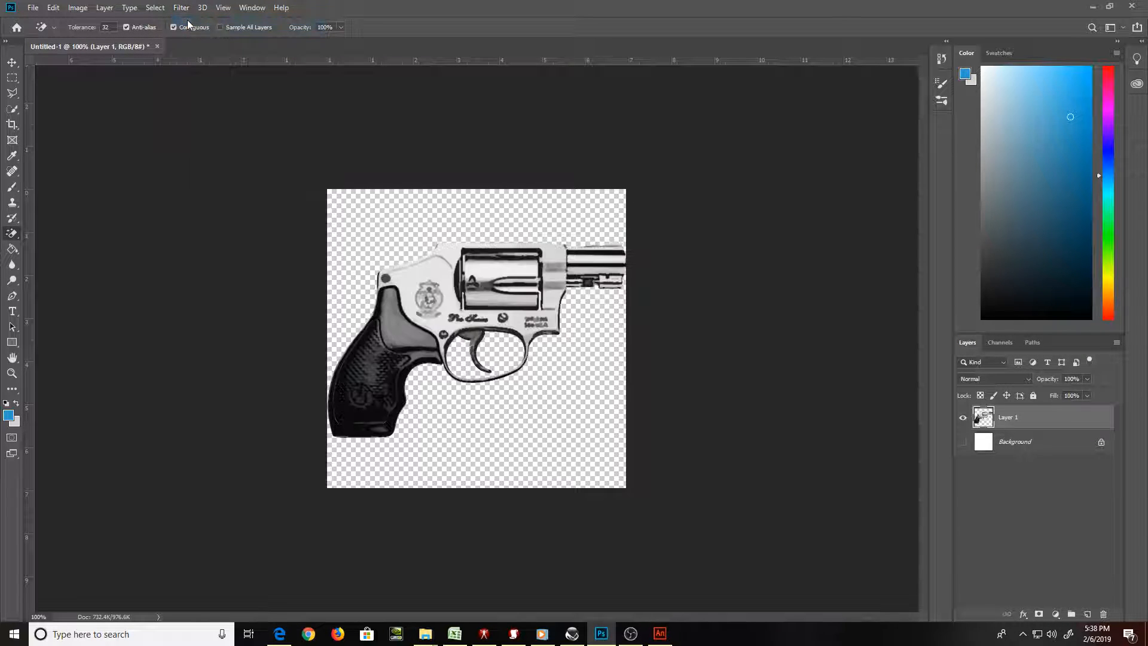
# Crop away most of the empty canvas above and below the revolver
pyautogui.press('c')
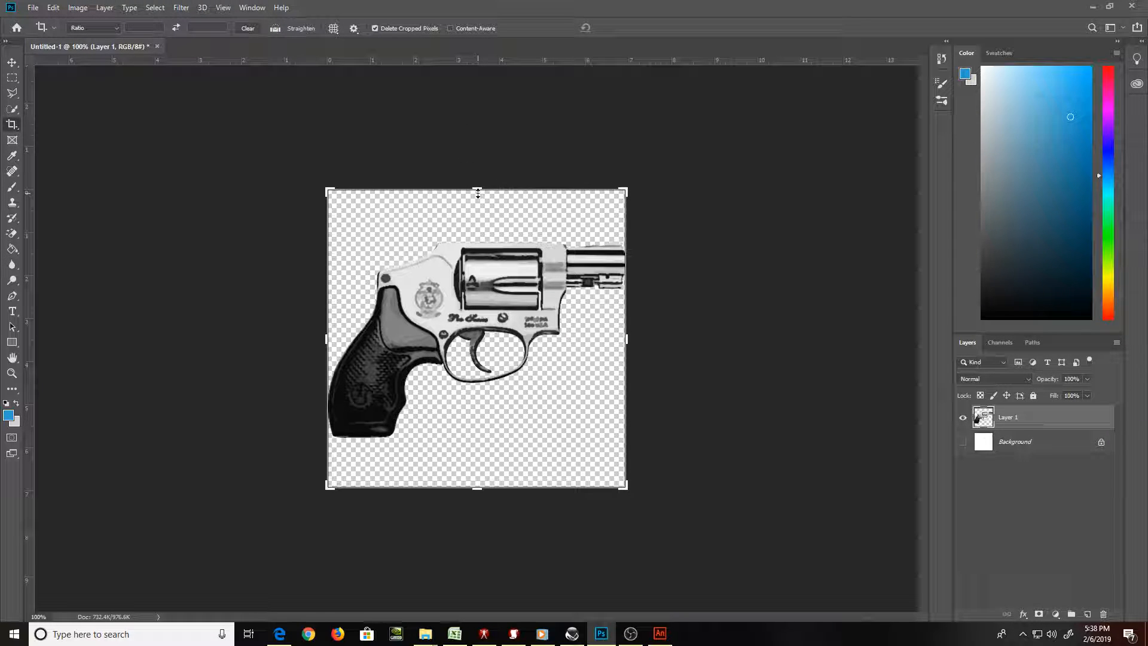
pyautogui.moveTo(476, 190); pyautogui.dragTo(478, 215)
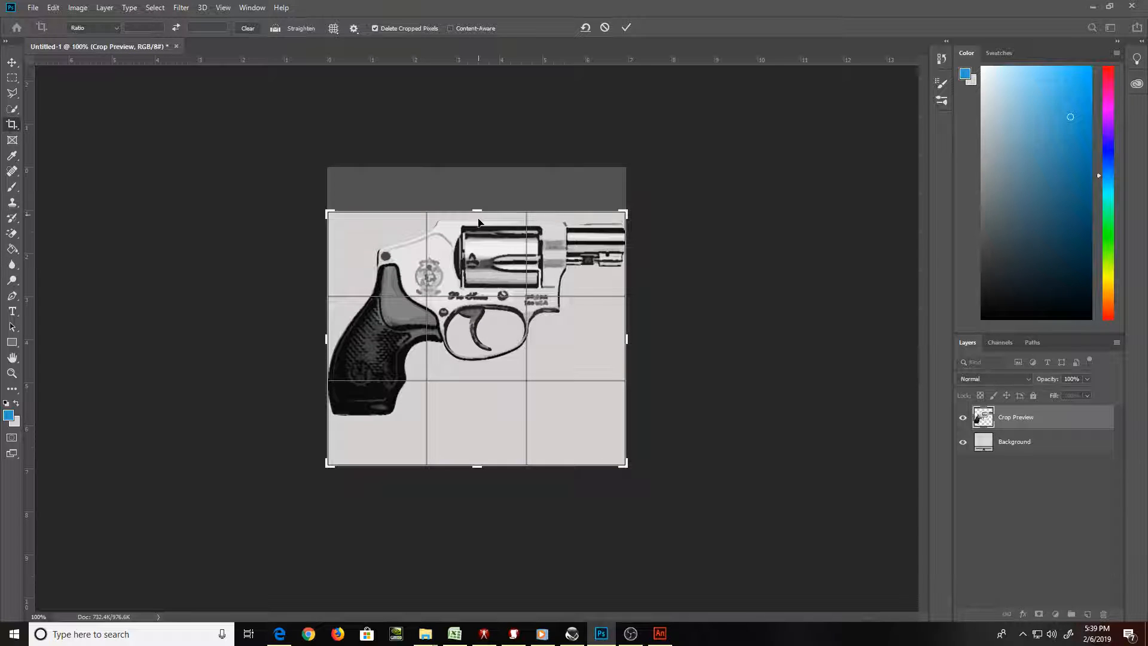
pyautogui.moveTo(478, 465); pyautogui.dragTo(479, 441)
pyautogui.hotkey('ctrl', 'r')
pyautogui.press('Return')
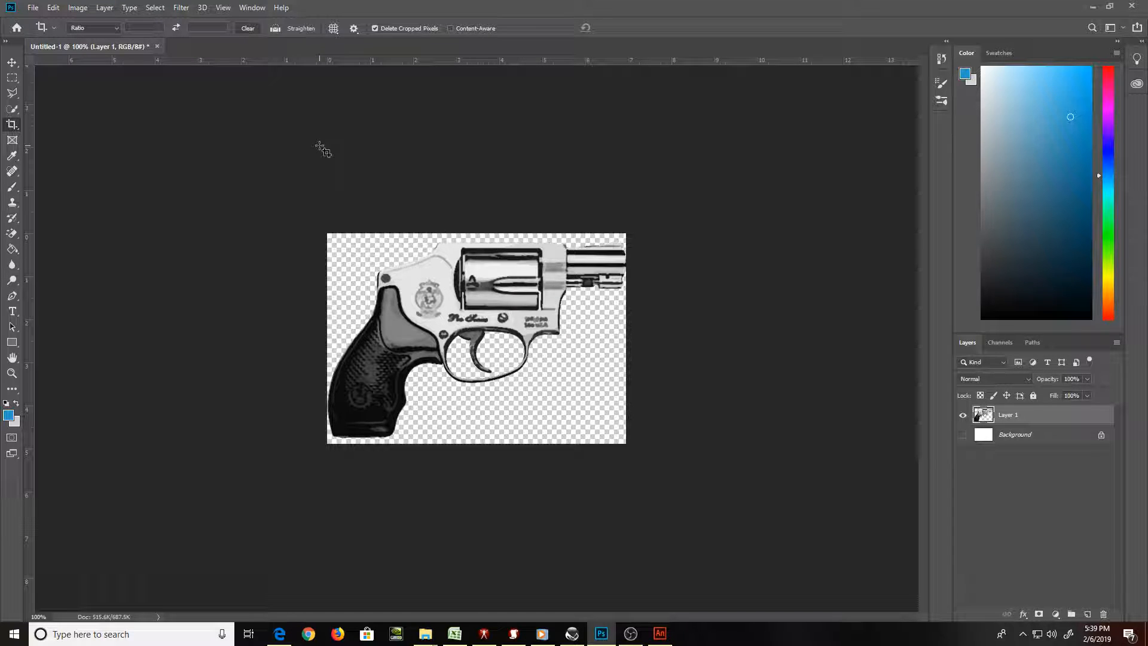
# Save the picture as a PNG named Revolver in the 4-2 Excitebike folder
pyautogui.click(30, 8)
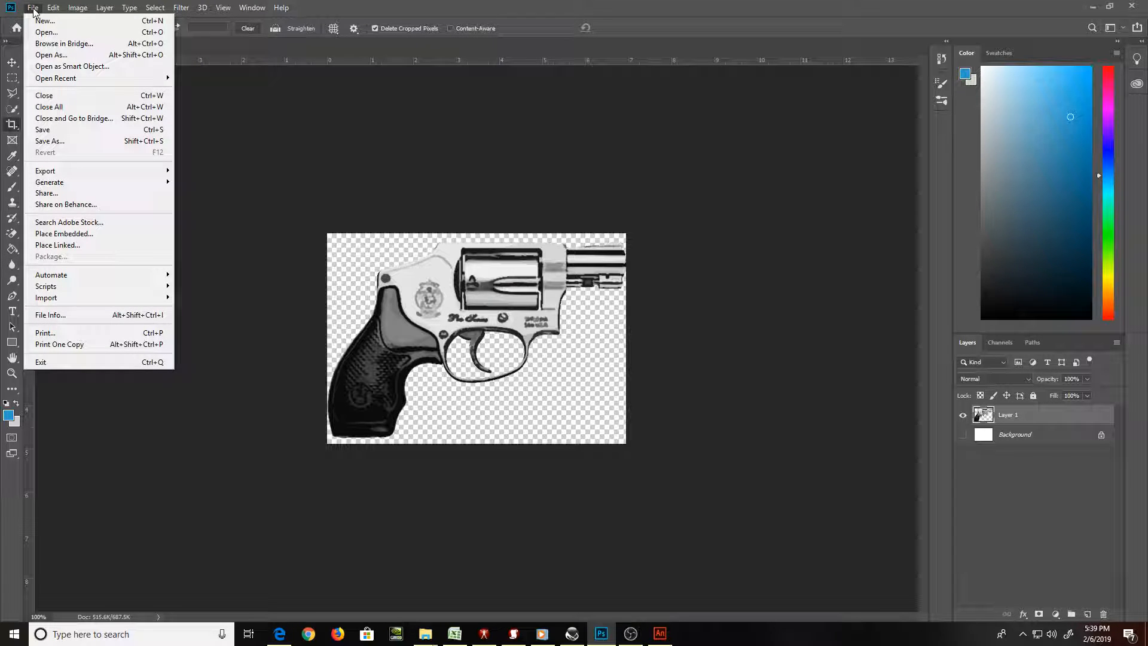
pyautogui.click(93, 142)
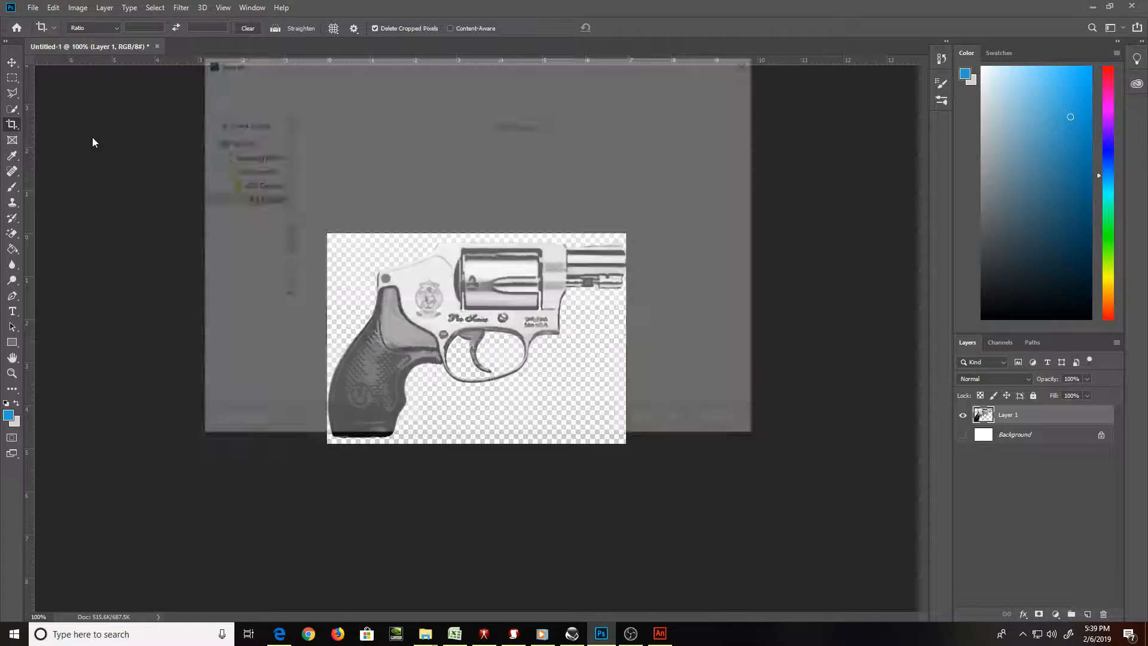
pyautogui.write('Rev')
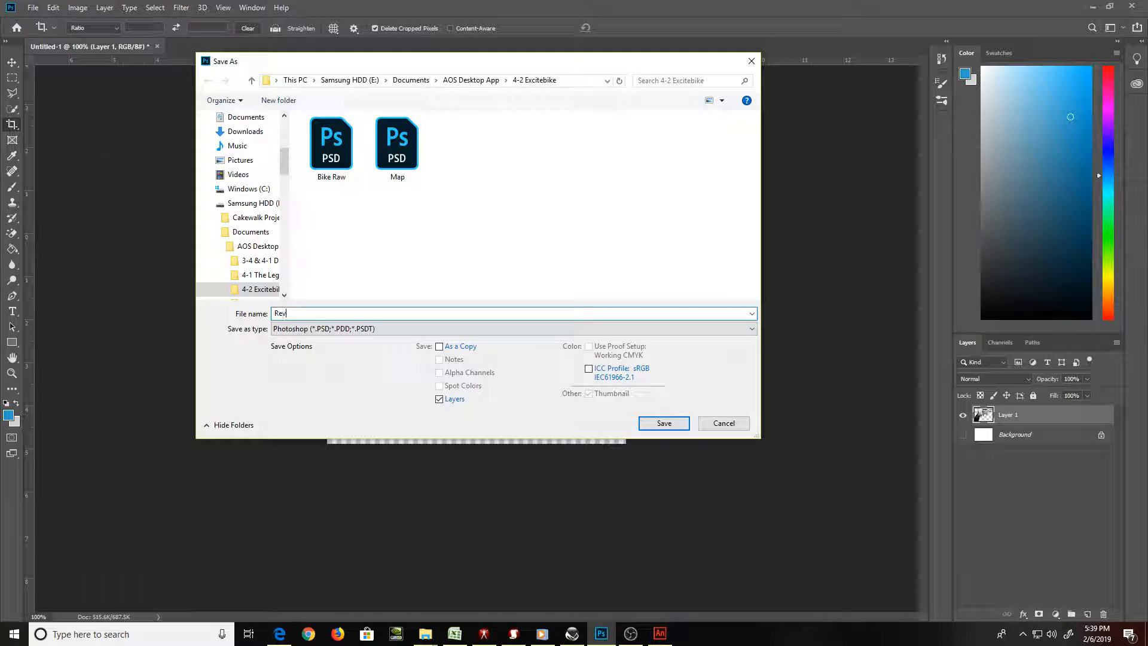
pyautogui.write('olver')
pyautogui.press('Tab')
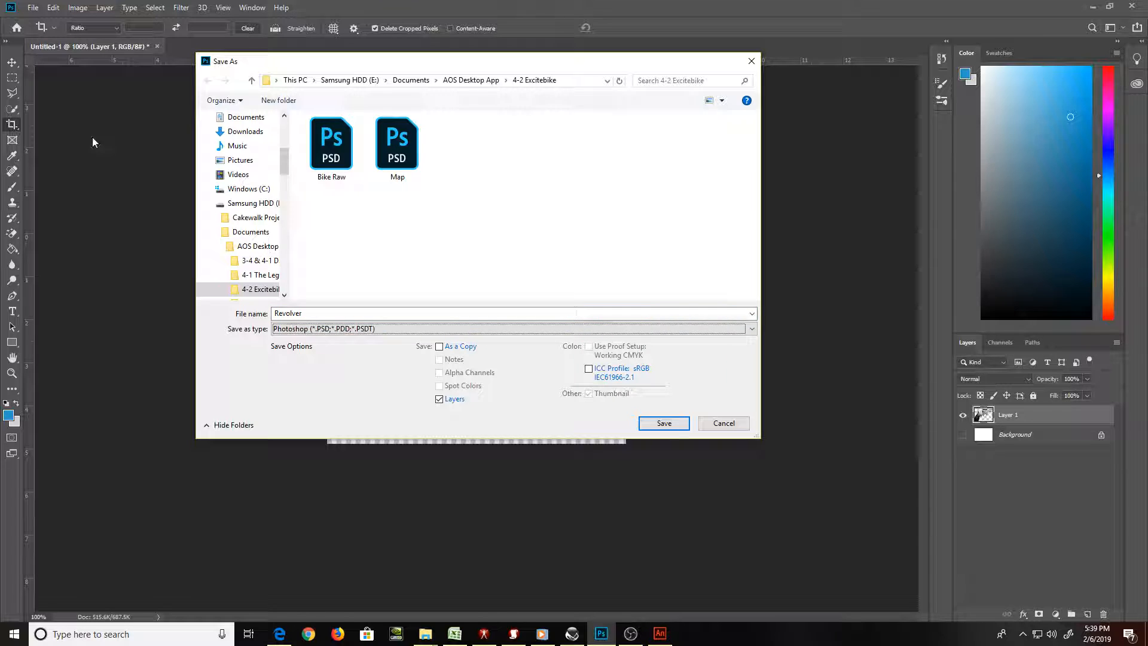
pyautogui.press('End')
pyautogui.press('Up')
pyautogui.press('Up')
pyautogui.press('Up')
pyautogui.press('Up')
pyautogui.press('Up')
pyautogui.press('Up')
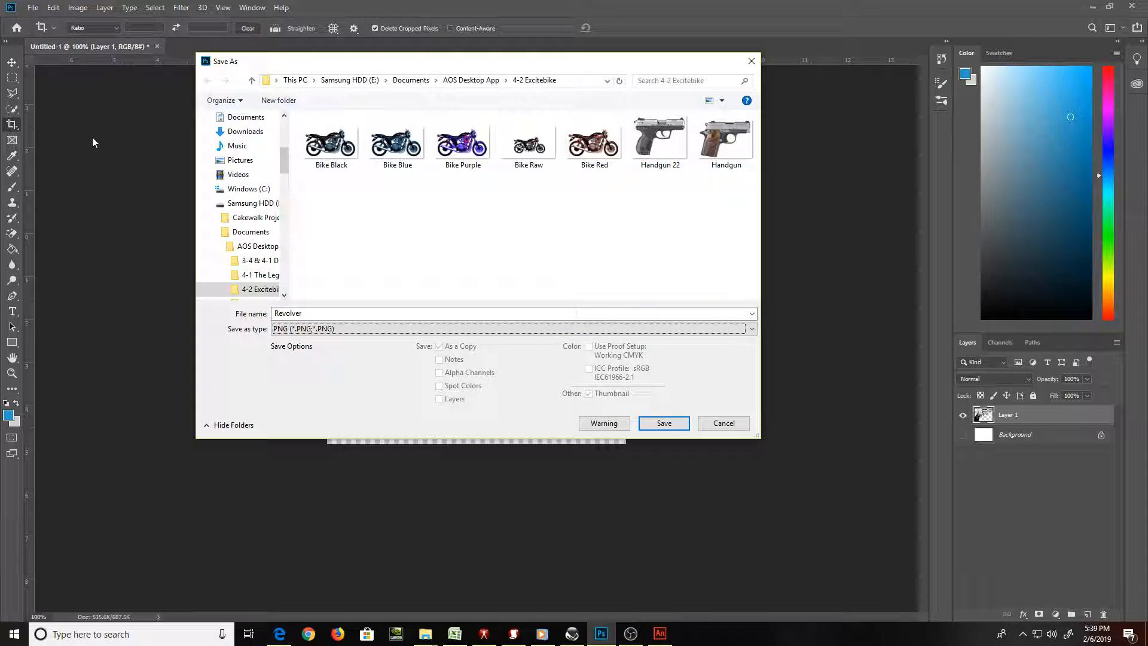
pyautogui.press('Return')
pyautogui.press('Return')
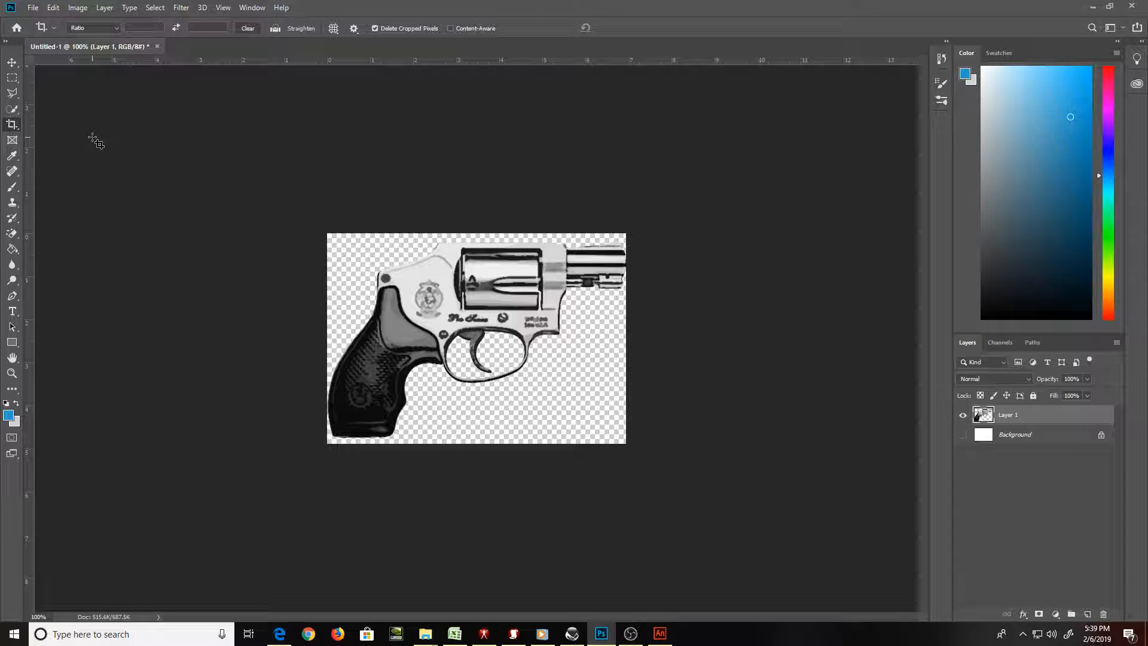
# Close the untitled revolver document without saving changes and switch to Adobe Animate
pyautogui.click(158, 46)
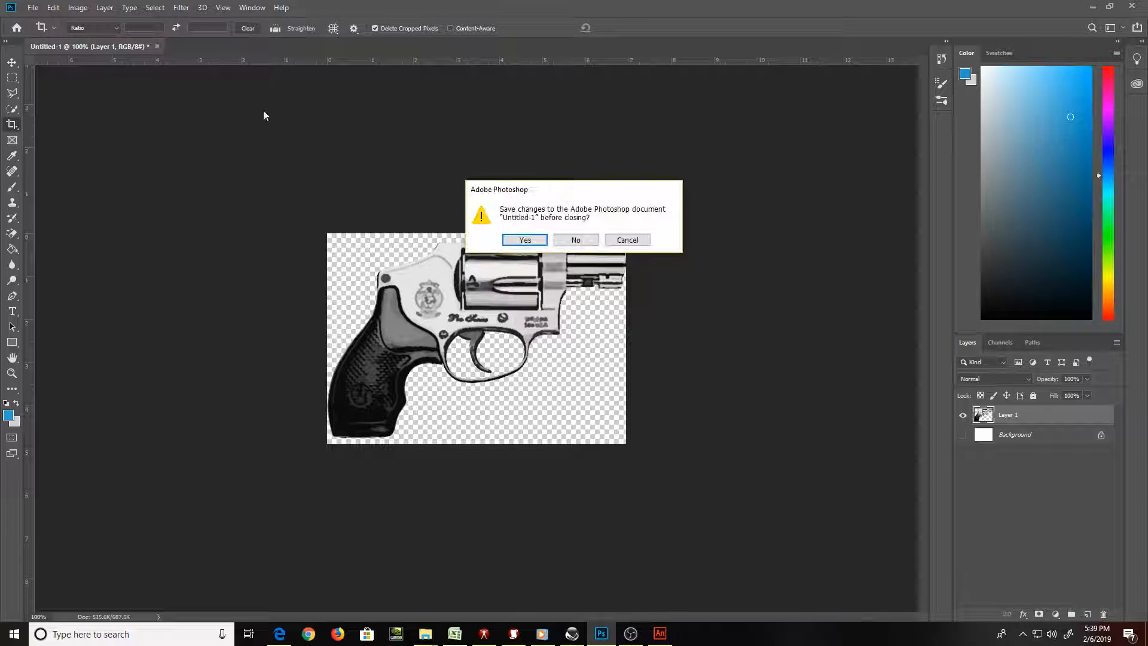
pyautogui.click(568, 241)
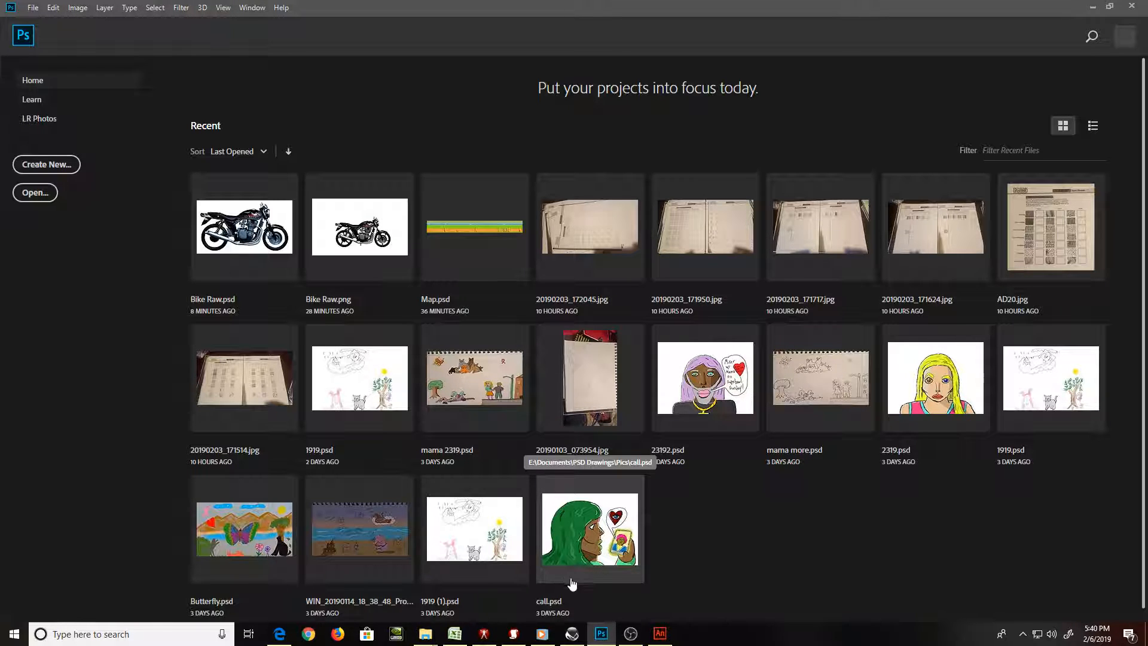
pyautogui.click(660, 634)
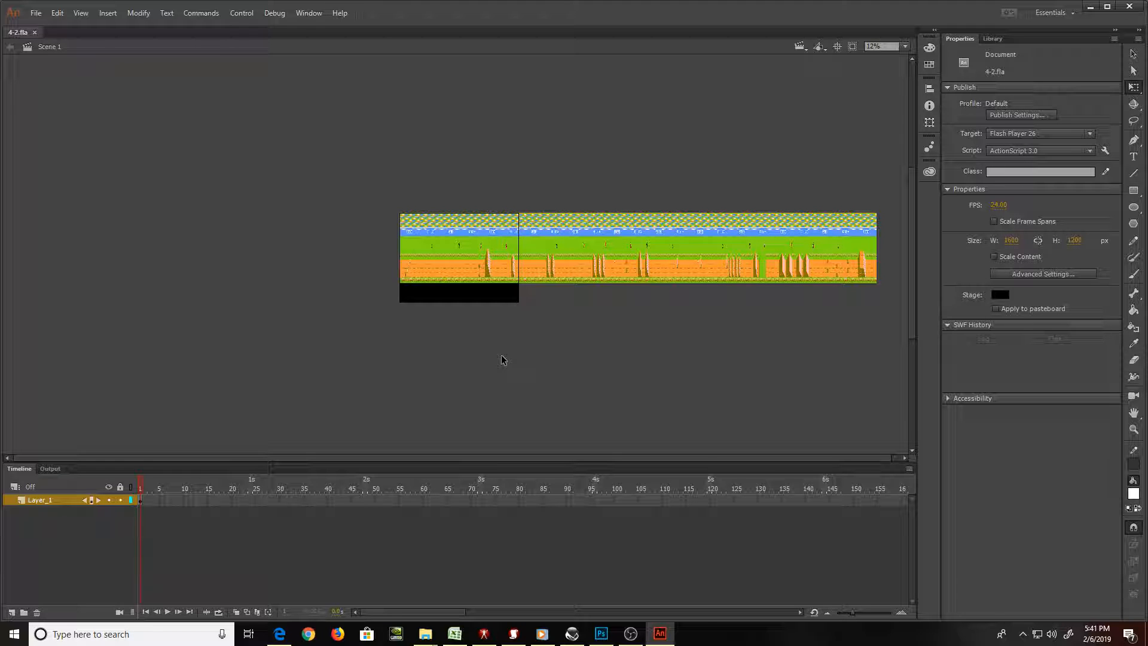
# Switch to the Edge browser and search Bing for "nes excitebike"
pyautogui.click(279, 635)
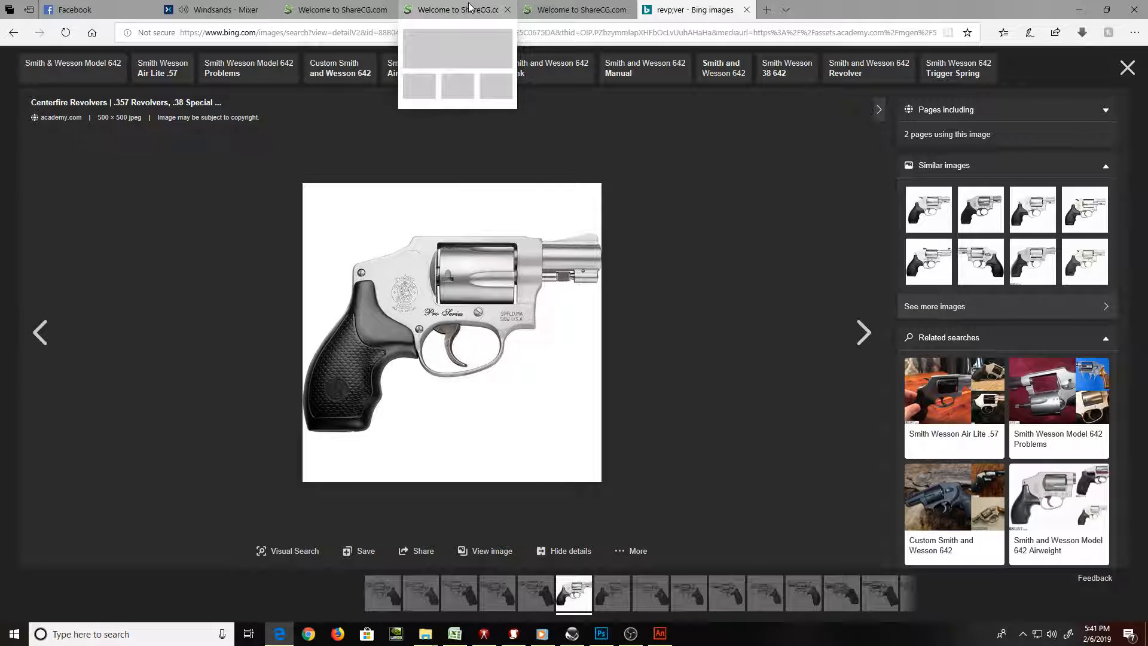
pyautogui.click(666, 32)
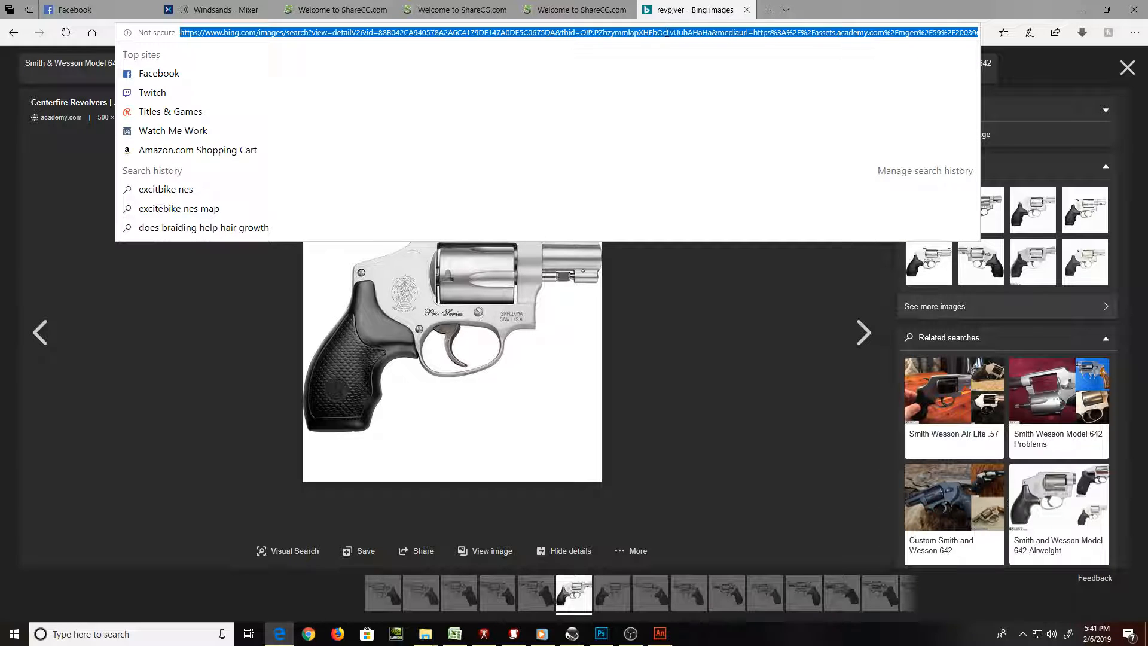
pyautogui.write('n')
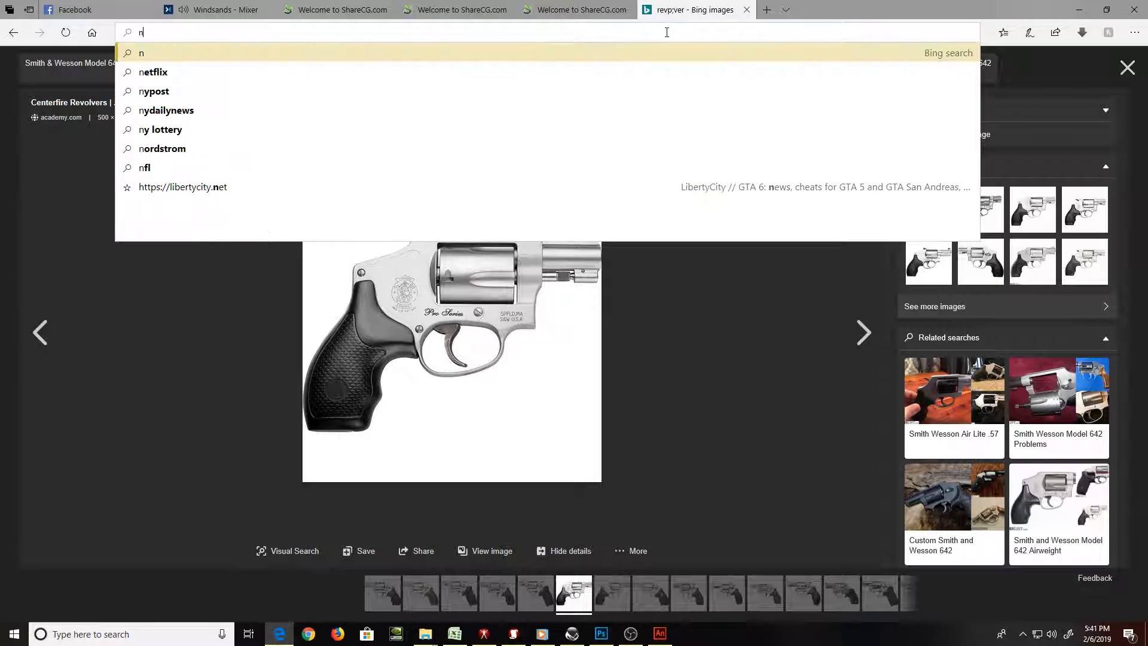
pyautogui.write('es excitebike')
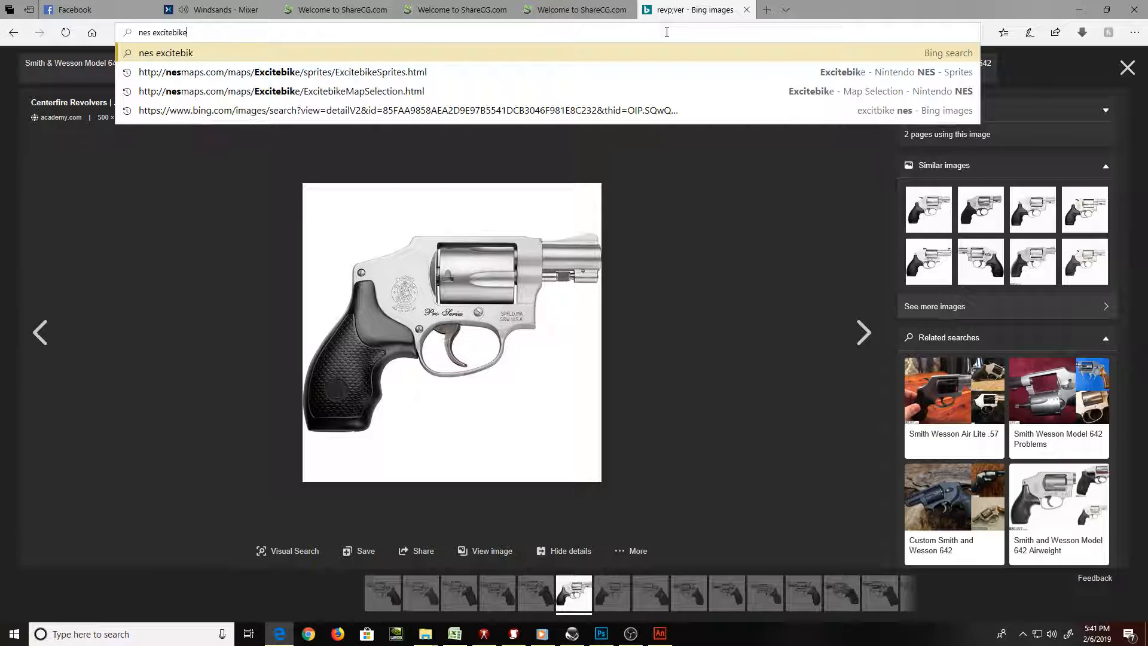
pyautogui.press('Return')
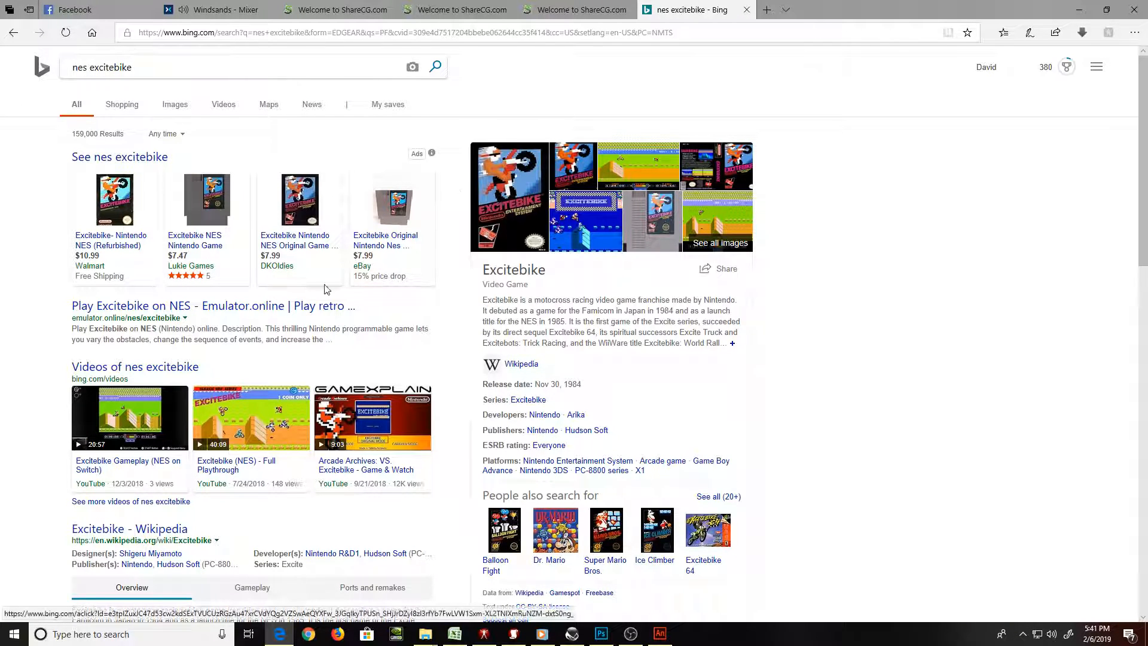
# Play the "Excitebike Gameplay (NES on Switch)" video muted and skip ahead to 7:44
pyautogui.click(143, 409)
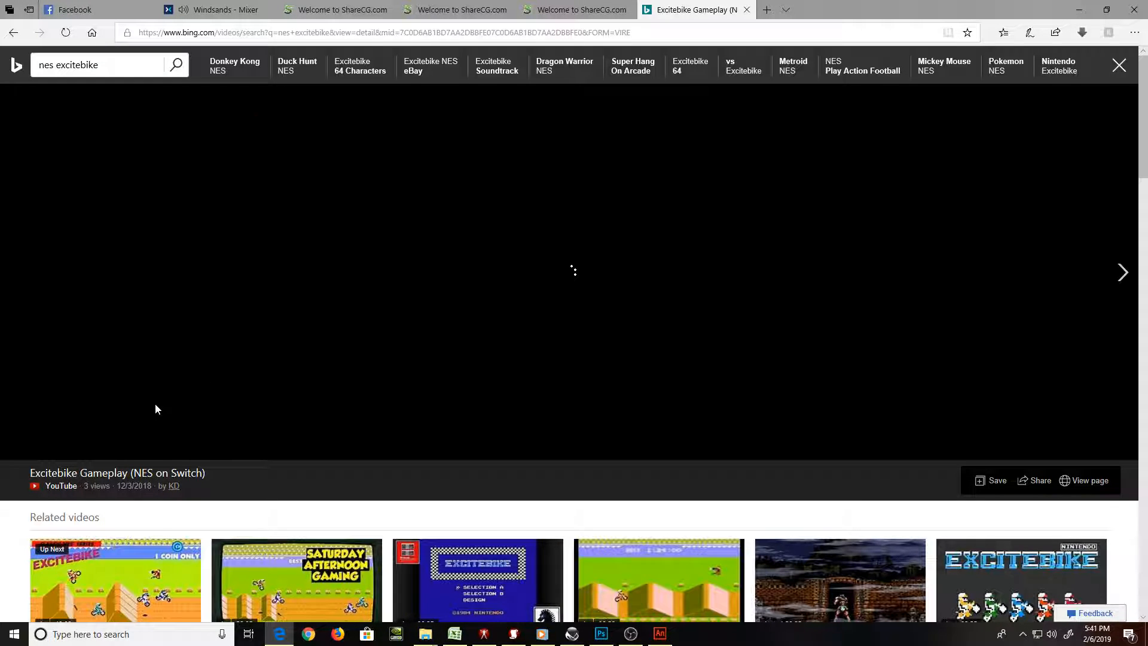
pyautogui.click(281, 454)
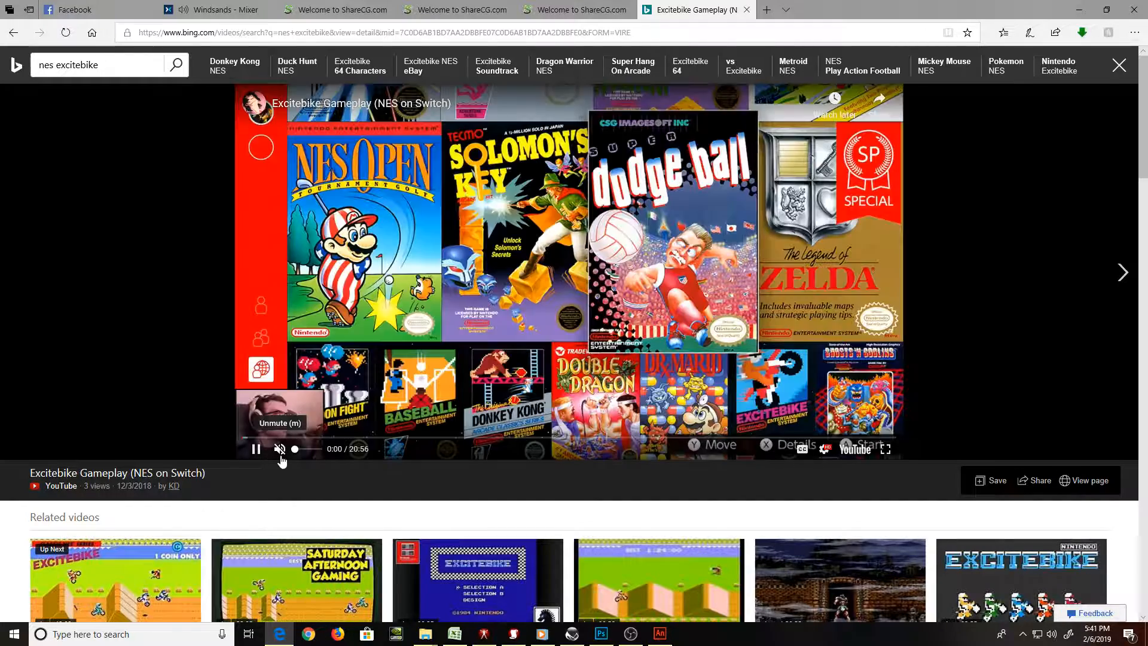
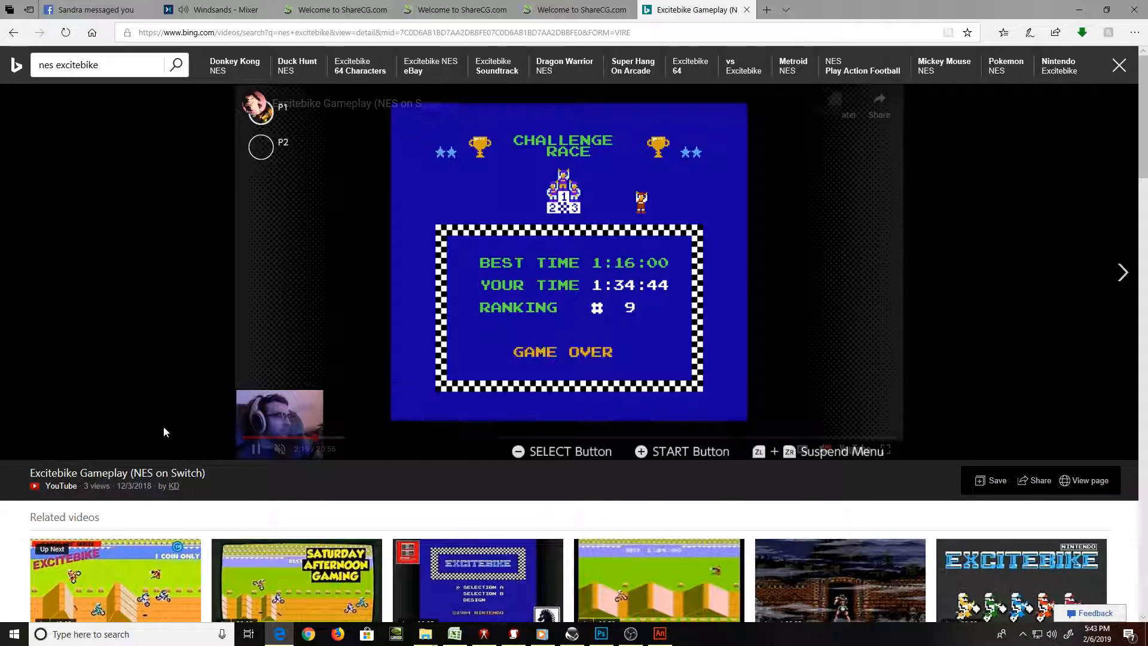
pyautogui.scroll(-3, 150, 420)
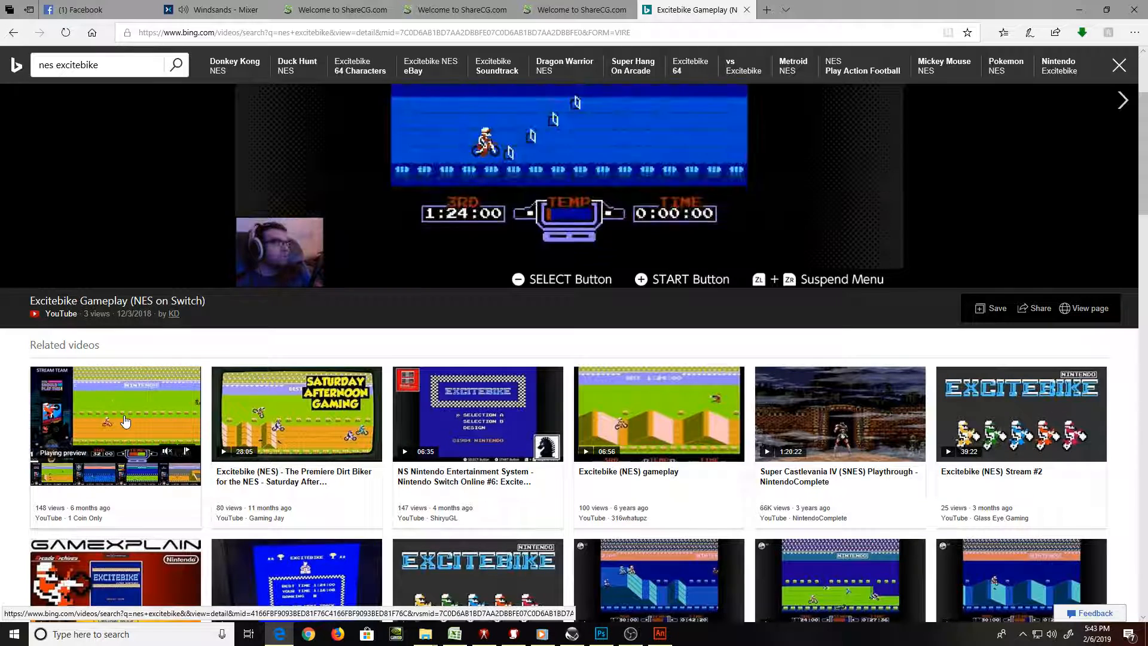
pyautogui.click(359, 265)
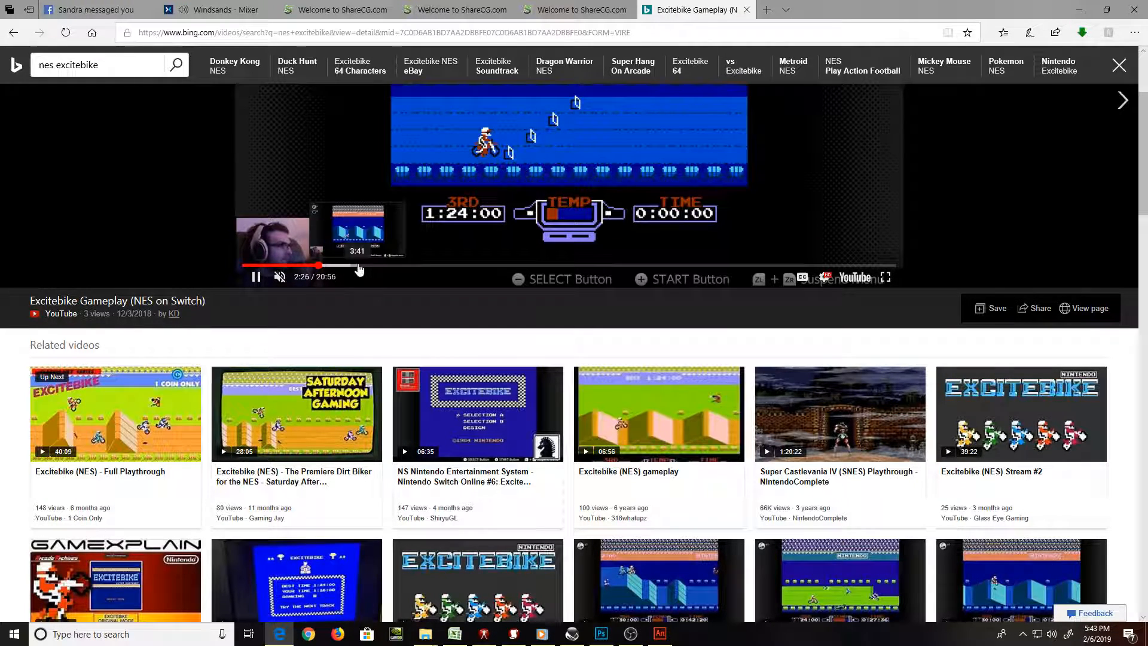
pyautogui.click(414, 265)
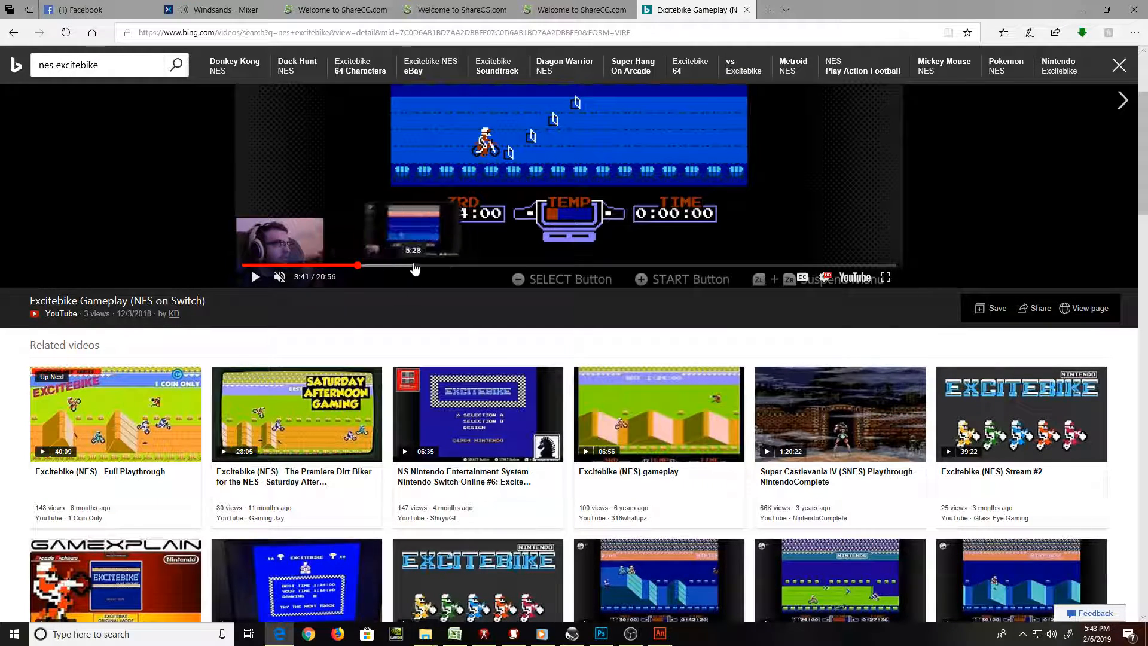
pyautogui.click(485, 265)
pyautogui.press('space')
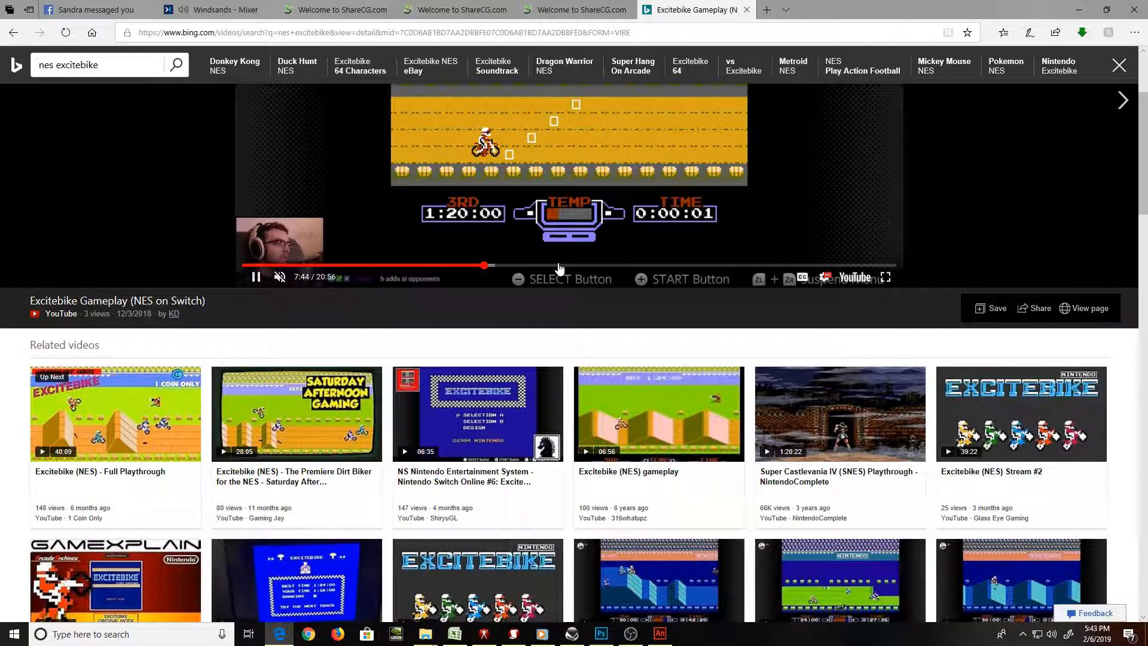
# Skip the gameplay video ahead to 10:50 and 12:31, leave it and switch to Adobe Animate
pyautogui.scroll(3, 559, 266)
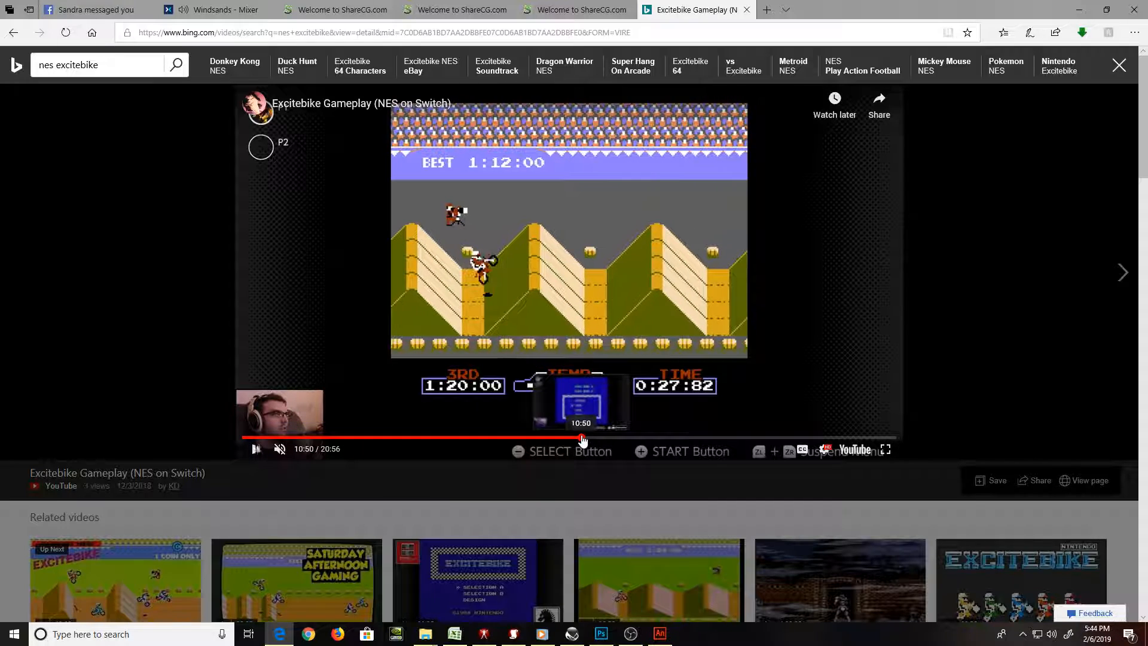
pyautogui.click(581, 437)
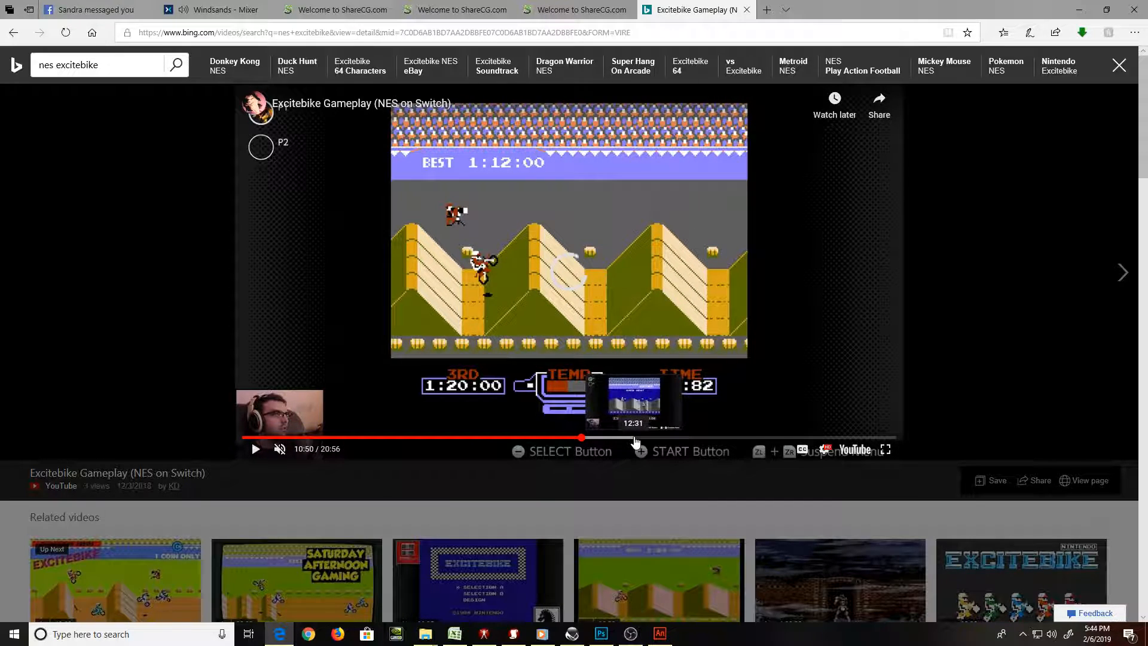
pyautogui.click(635, 438)
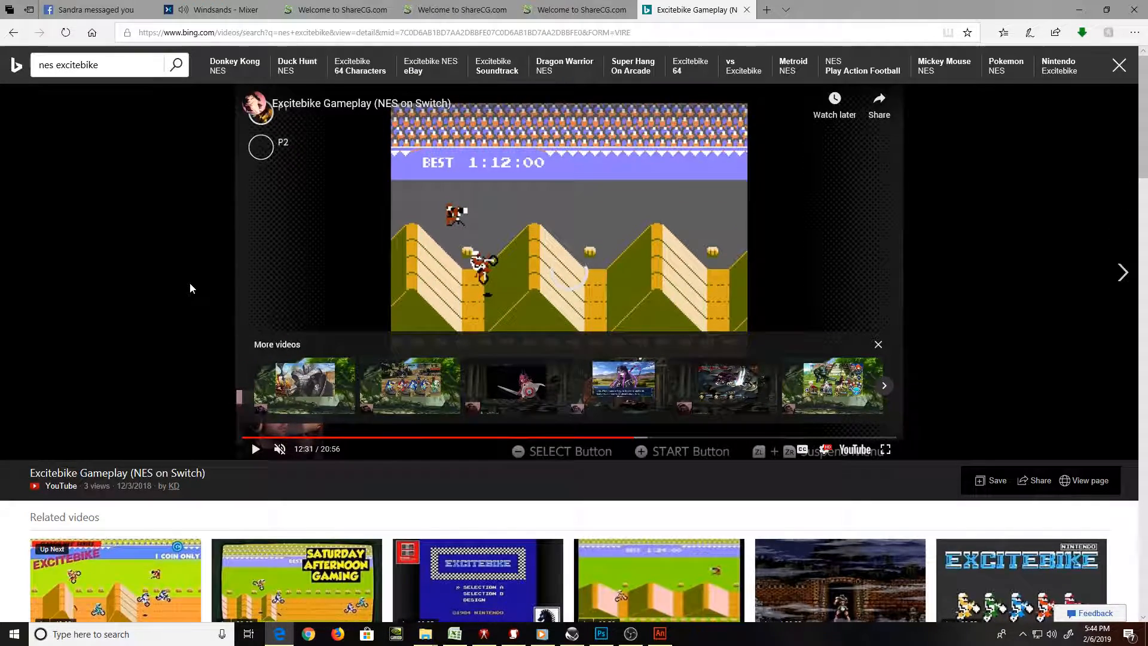
pyautogui.hotkey('alt', 'Left')
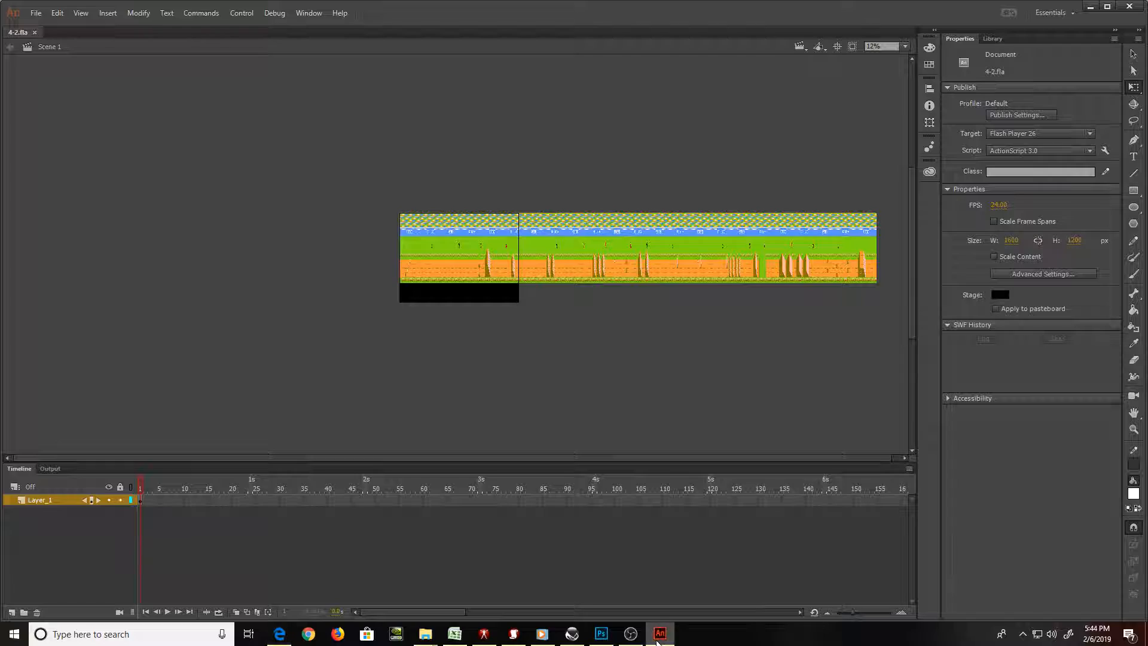
pyautogui.click(660, 635)
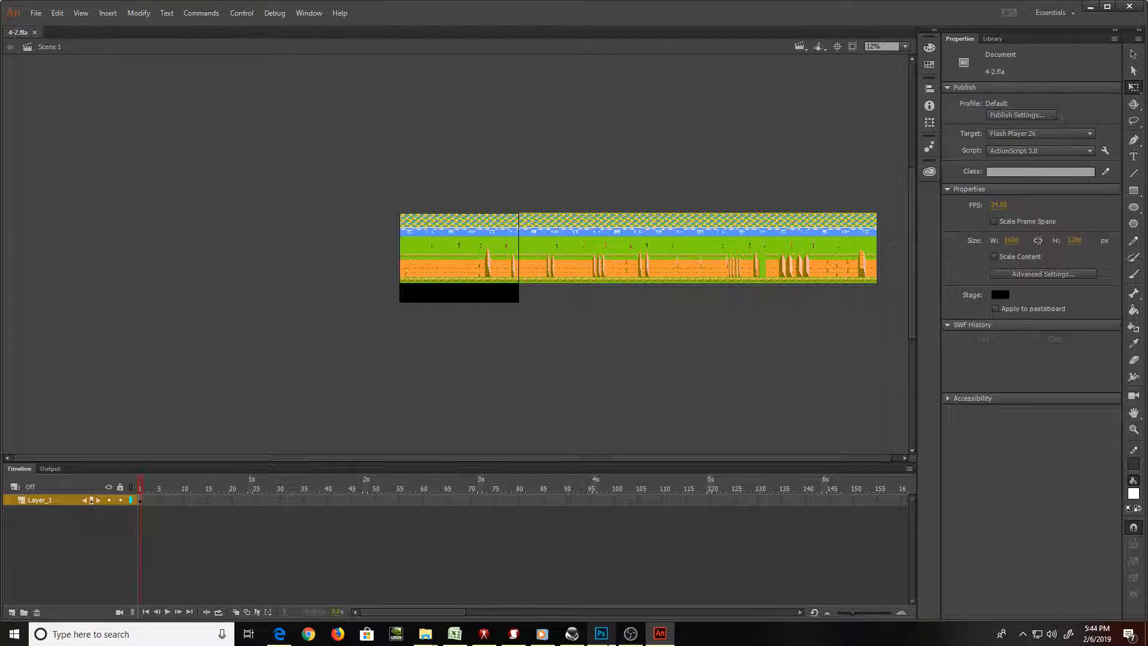
# Add a new layer above the track map layer in the timeline
pyautogui.moveTo(607, 644)
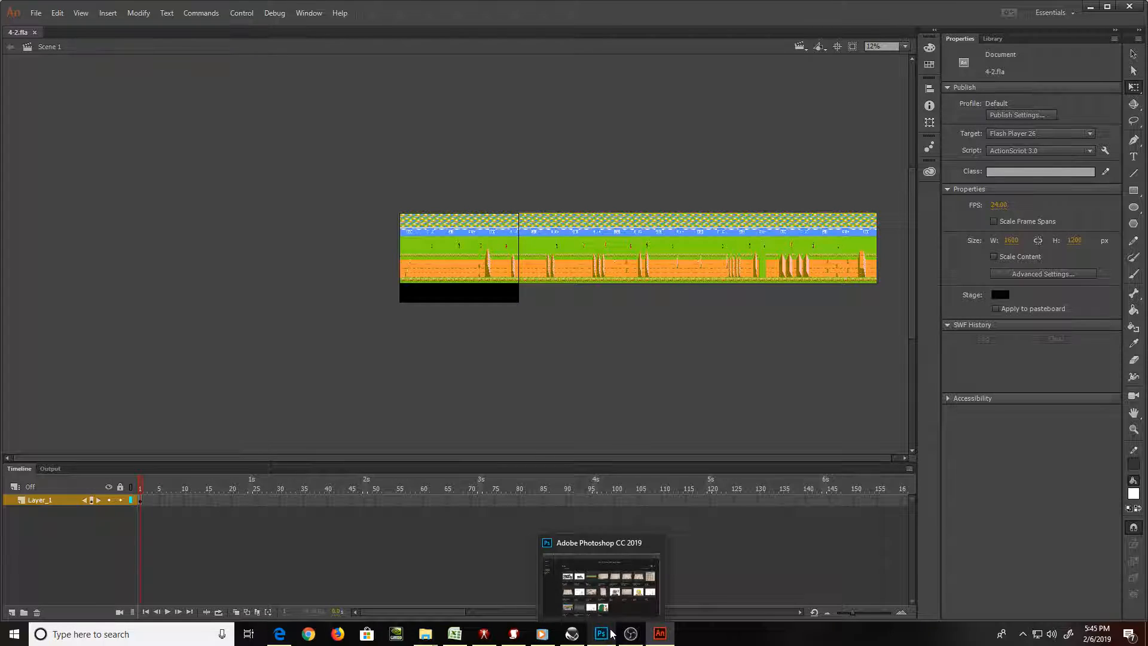
pyautogui.click(506, 268)
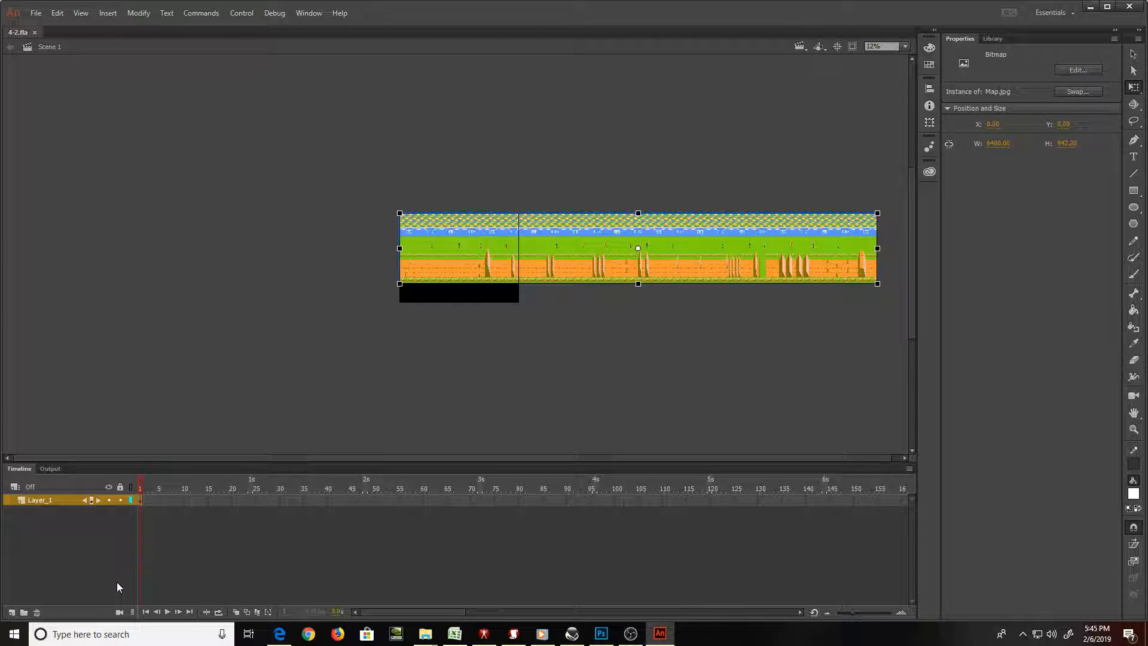
pyautogui.click(12, 612)
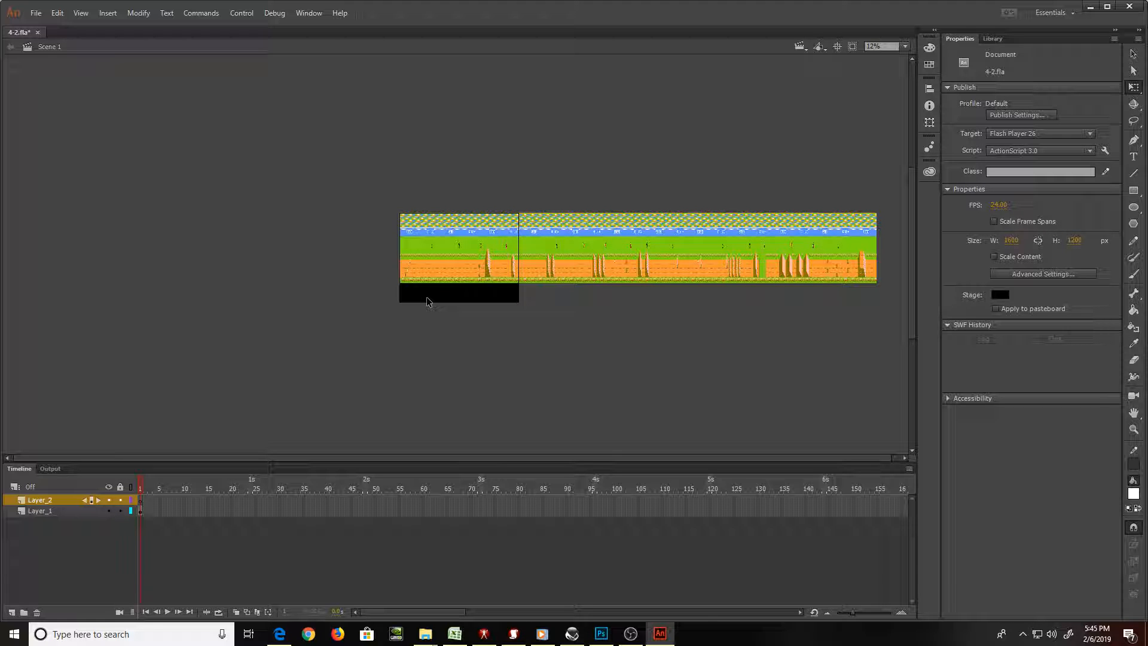
# Browse Bing image results for "nes excitebike" in Edge as layout reference and return to Adobe Animate
pyautogui.hotkey('alt', 'Tab')
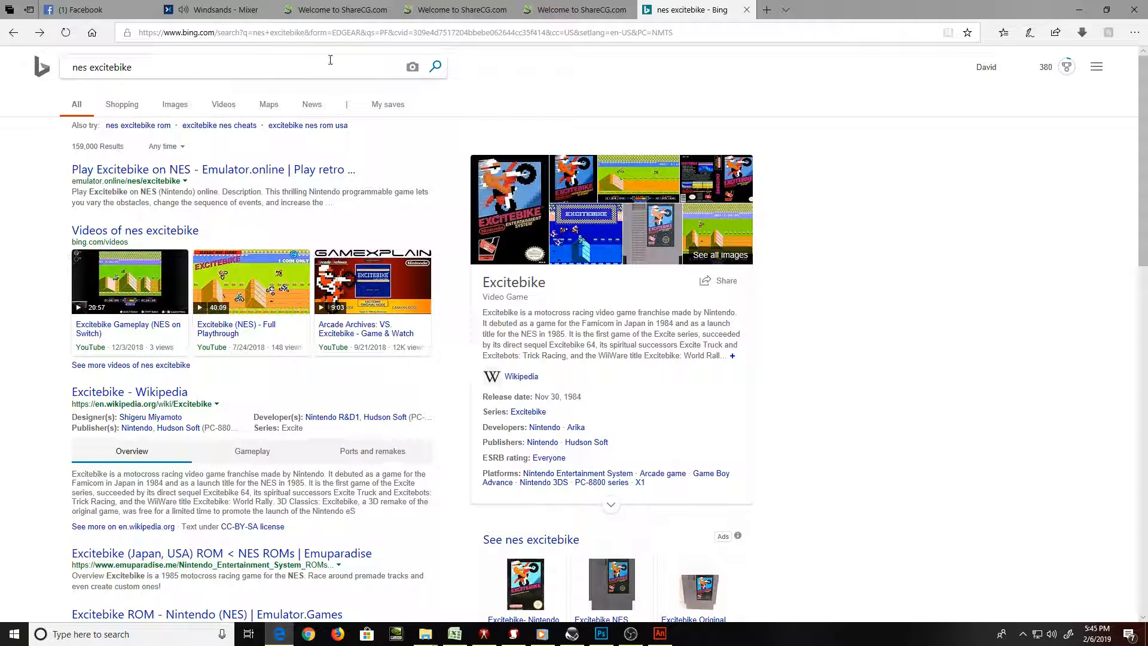
pyautogui.click(170, 106)
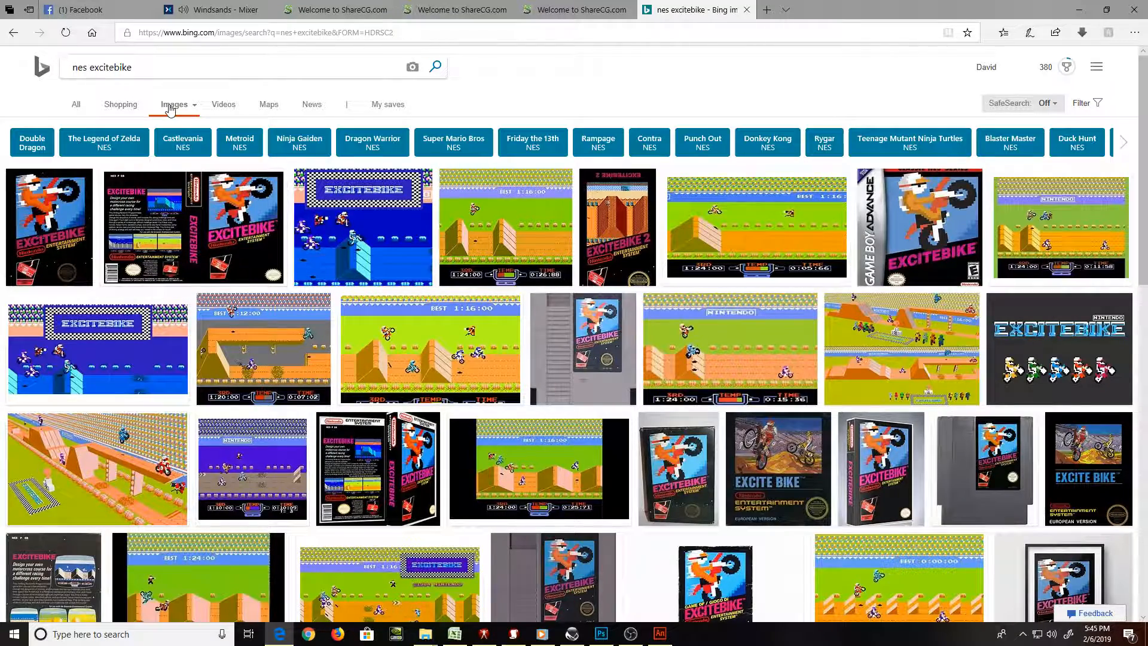
pyautogui.moveTo(388, 269)
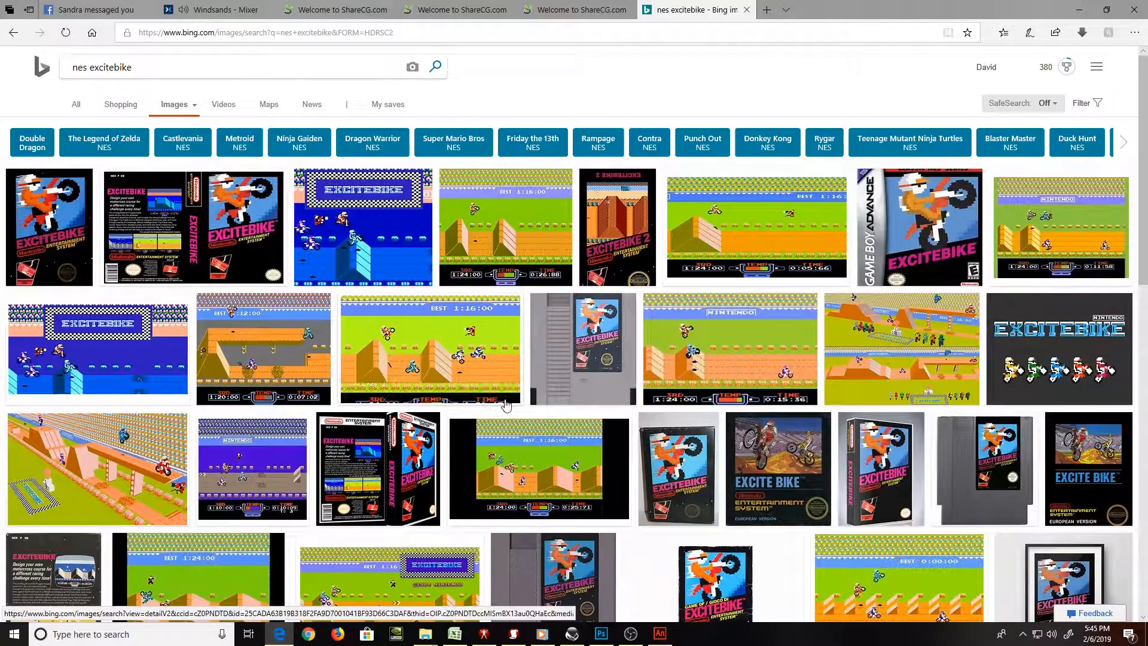
pyautogui.moveTo(680, 524)
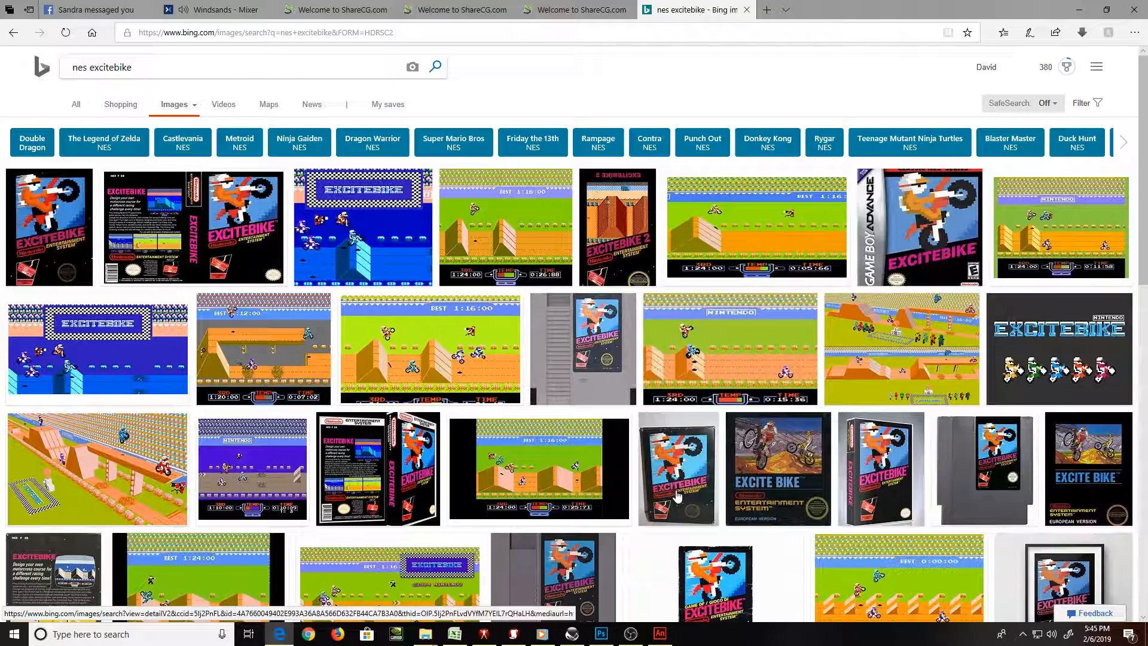
pyautogui.scroll(-3, 701, 436)
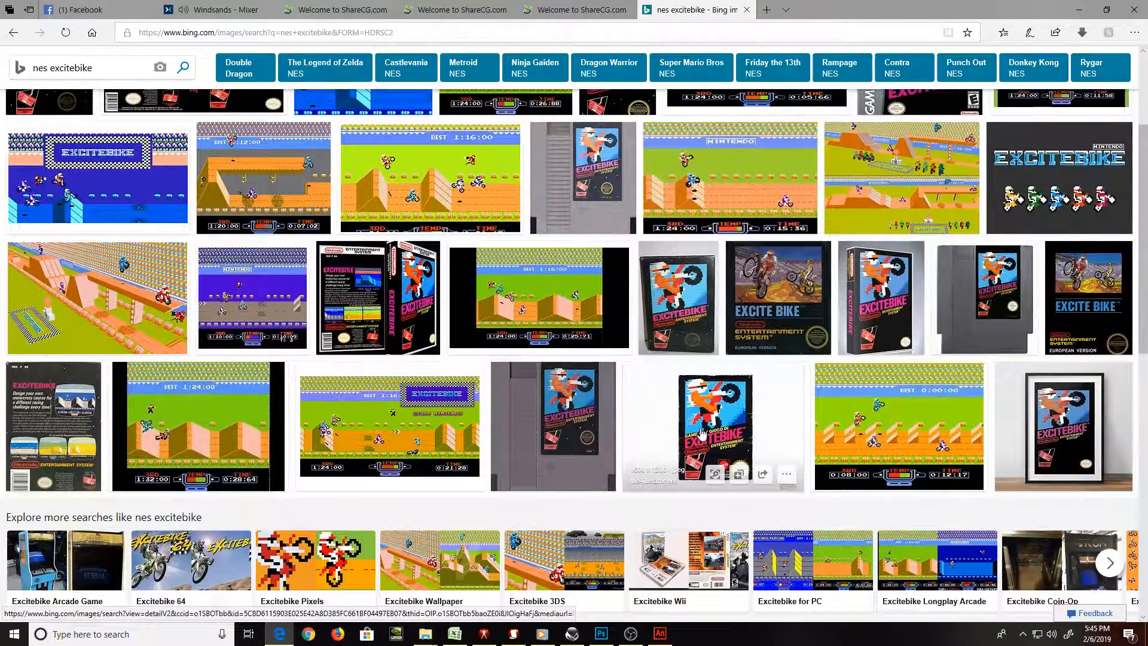
pyautogui.press('capslock')
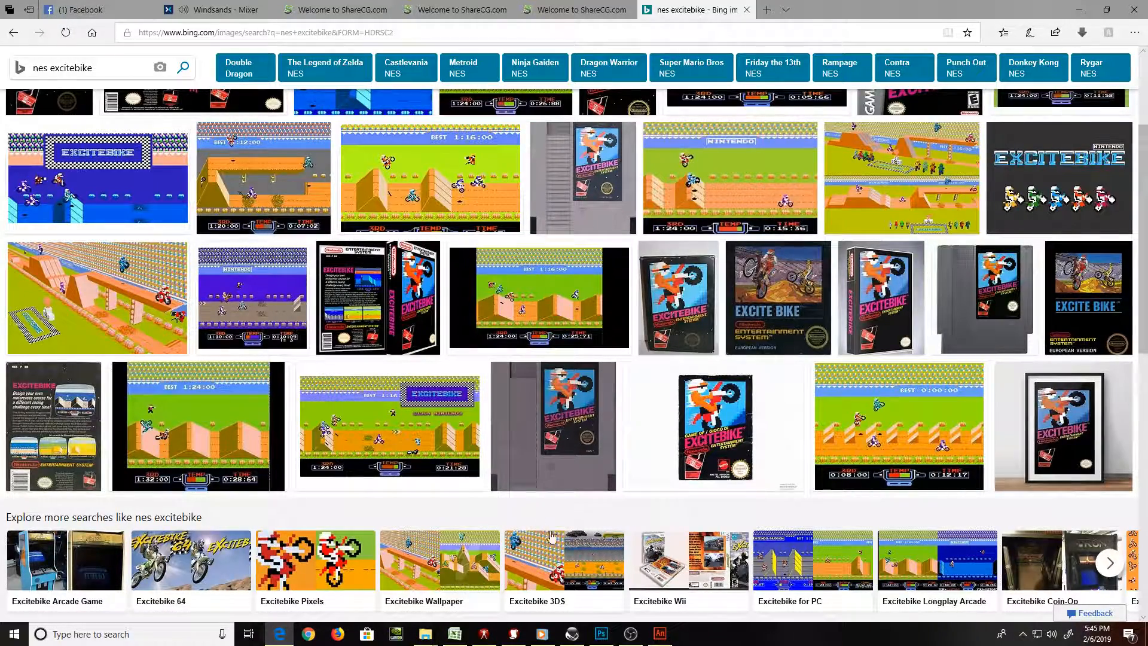
pyautogui.click(665, 633)
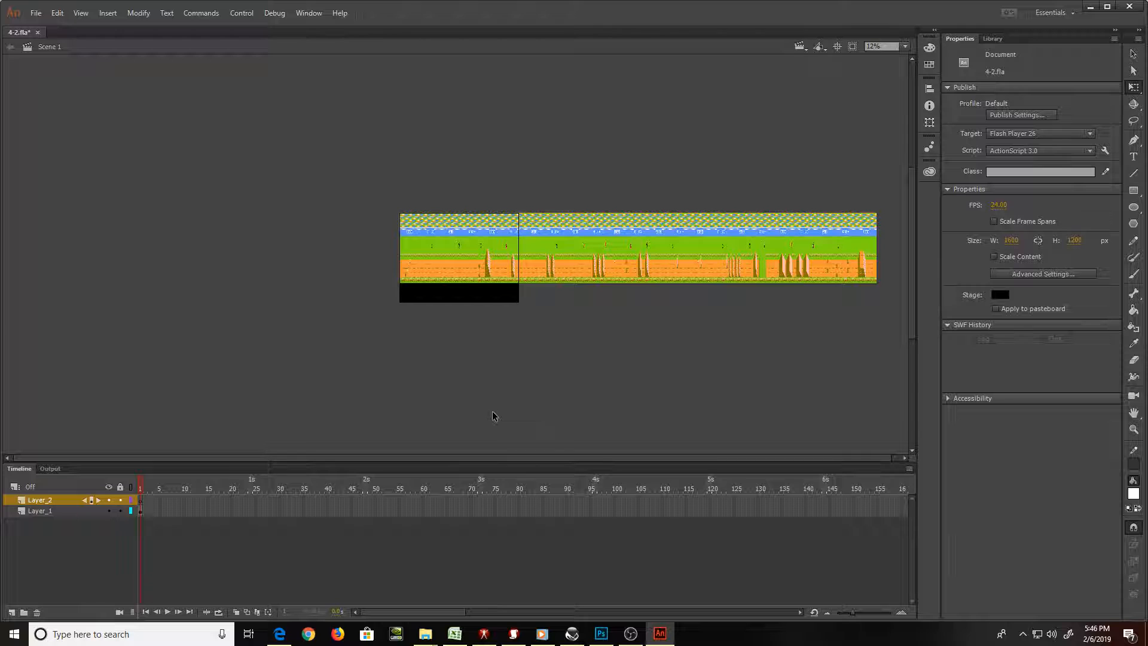
# Add a white static text field reading "Score:" on the new layer, in the black area just below the start of the track
pyautogui.press('z')
pyautogui.moveTo(411, 288); pyautogui.dragTo(445, 310)
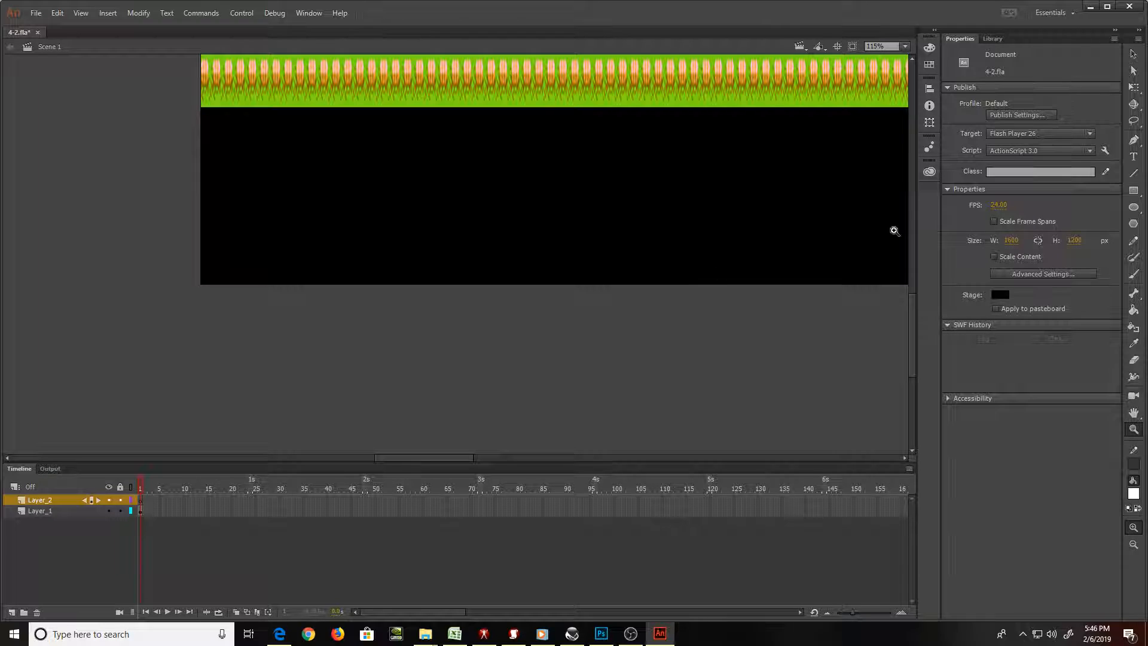
pyautogui.click(1133, 157)
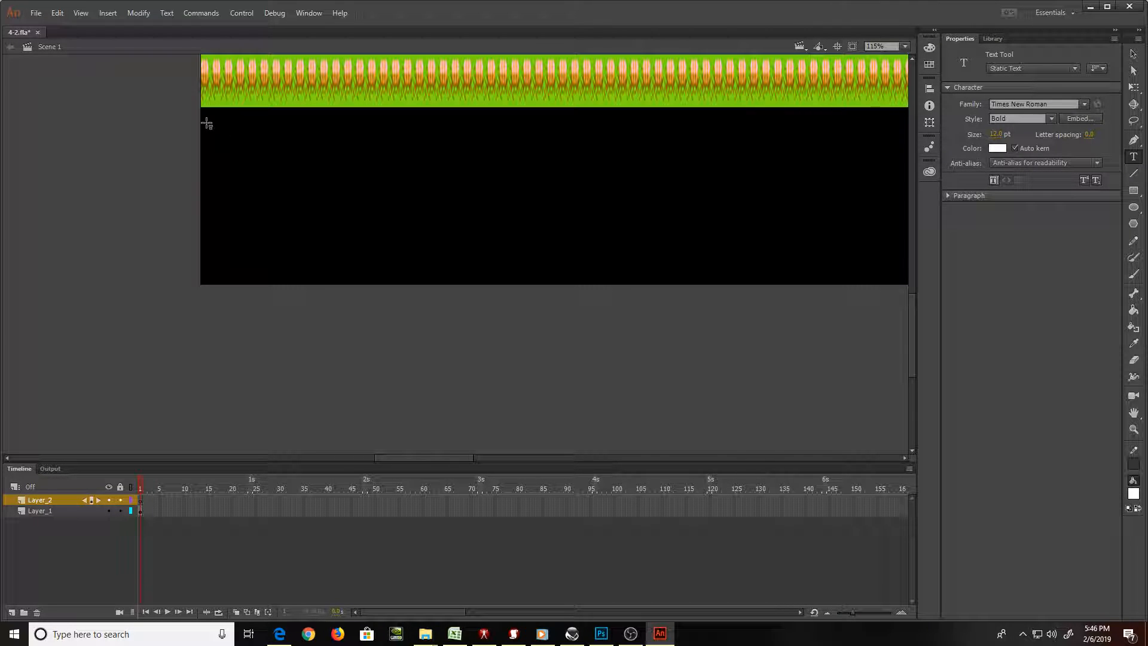
pyautogui.moveTo(218, 123); pyautogui.dragTo(419, 233)
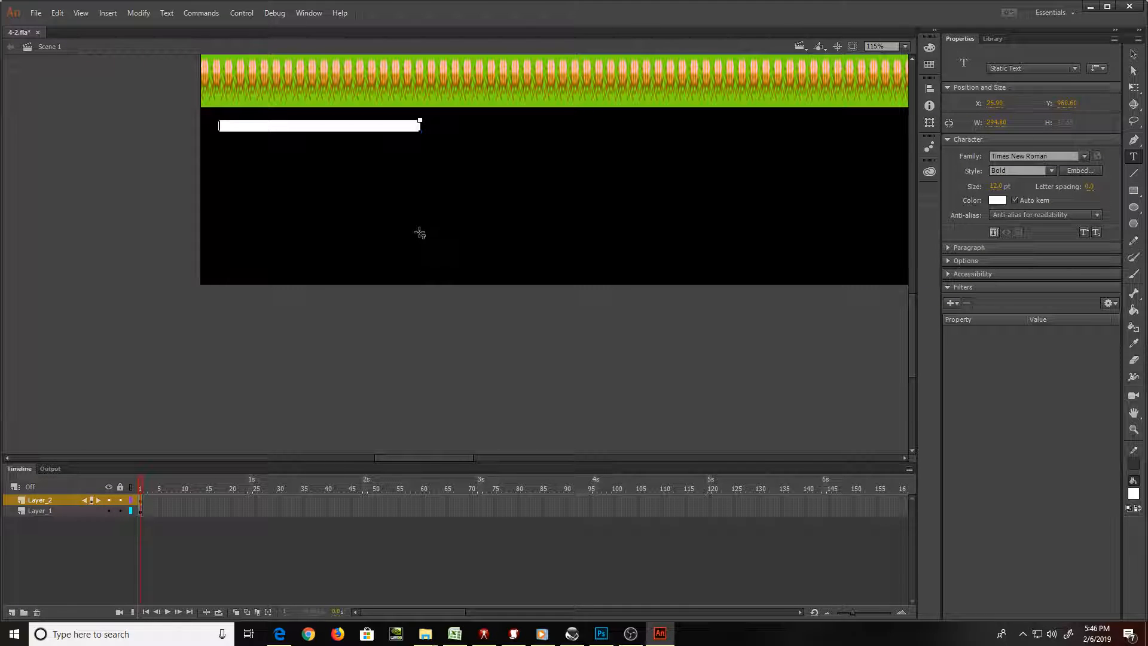
pyautogui.write('WCORE:')
pyautogui.press('BackSpace')
pyautogui.press('BackSpace')
pyautogui.press('BackSpace')
pyautogui.press('capslock')
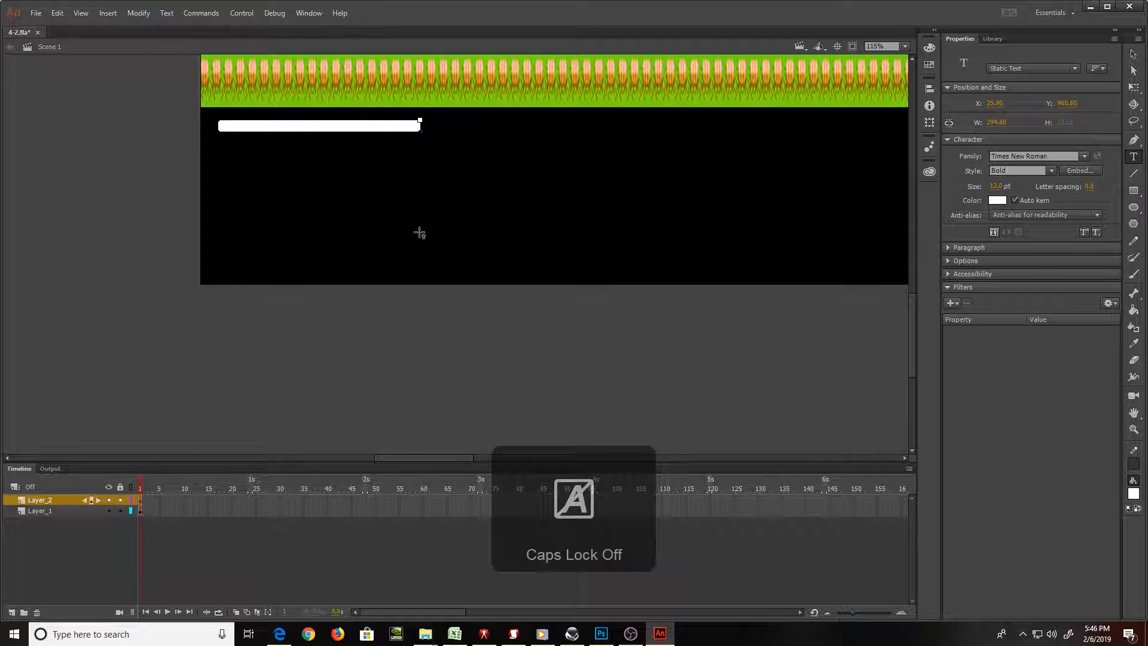
pyautogui.write('Score:')
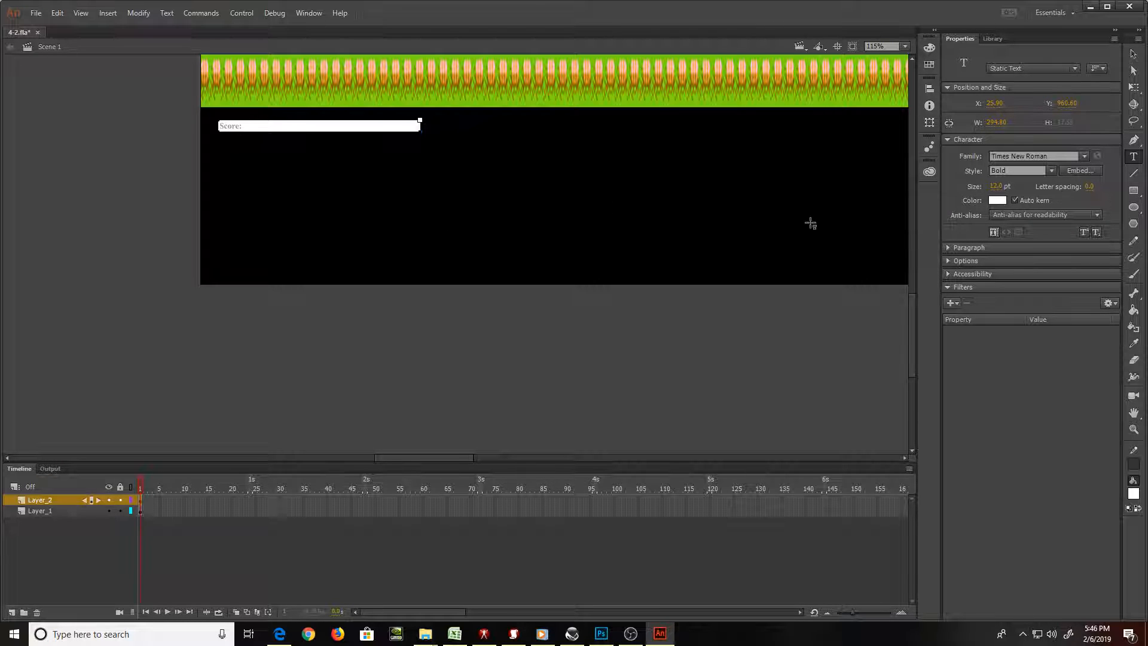
# Stretch the "Score:" text taller and wider with Free Transform
pyautogui.click(1133, 87)
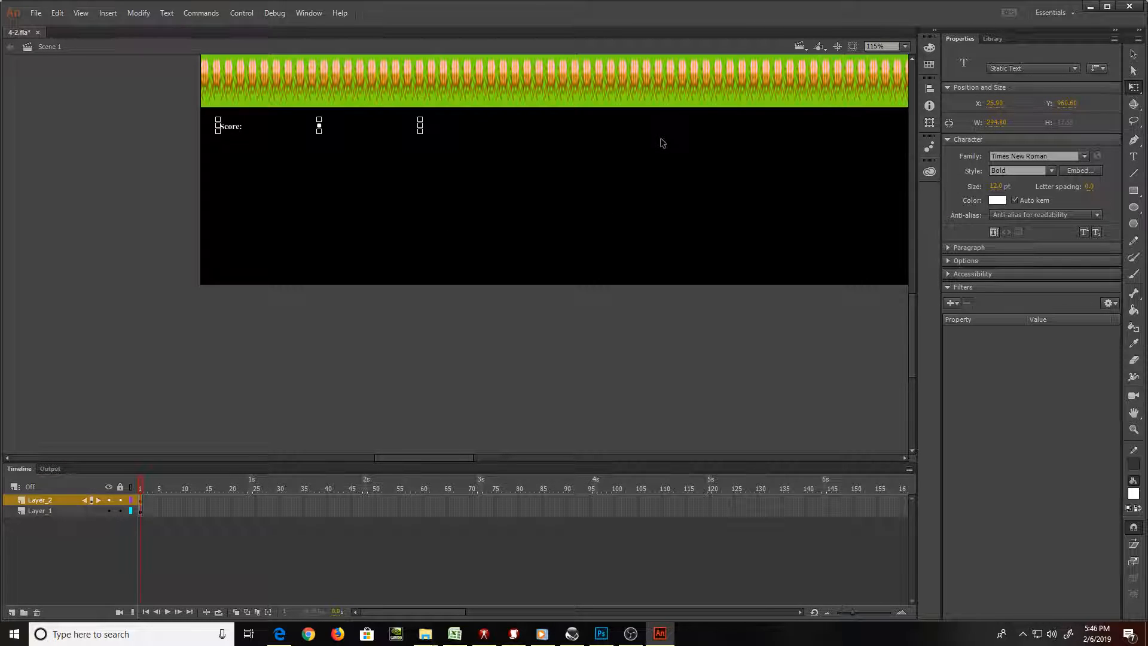
pyautogui.moveTo(420, 131); pyautogui.dragTo(453, 125)
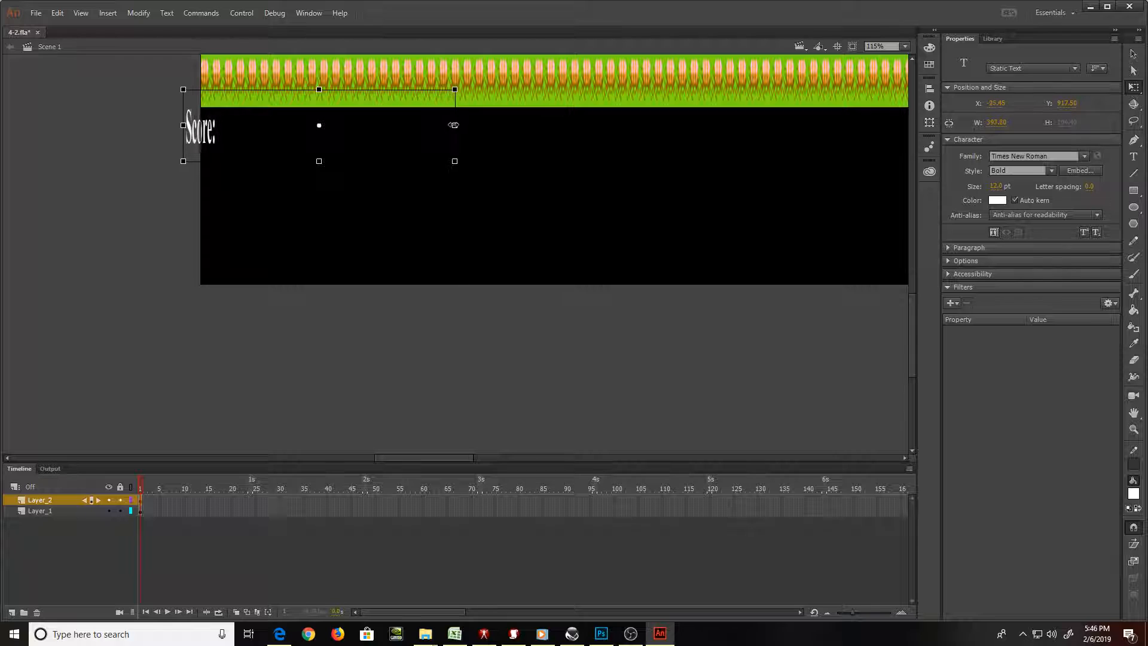
# Try to skew and reposition the "Score:" text, and undo these changes together with its widening
pyautogui.moveTo(391, 90)
pyautogui.mouseDown()
pyautogui.moveTo(410, 109)
pyautogui.moveTo(389, 107)
pyautogui.moveTo(383, 89)
pyautogui.moveTo(378, 100)
pyautogui.mouseUp()
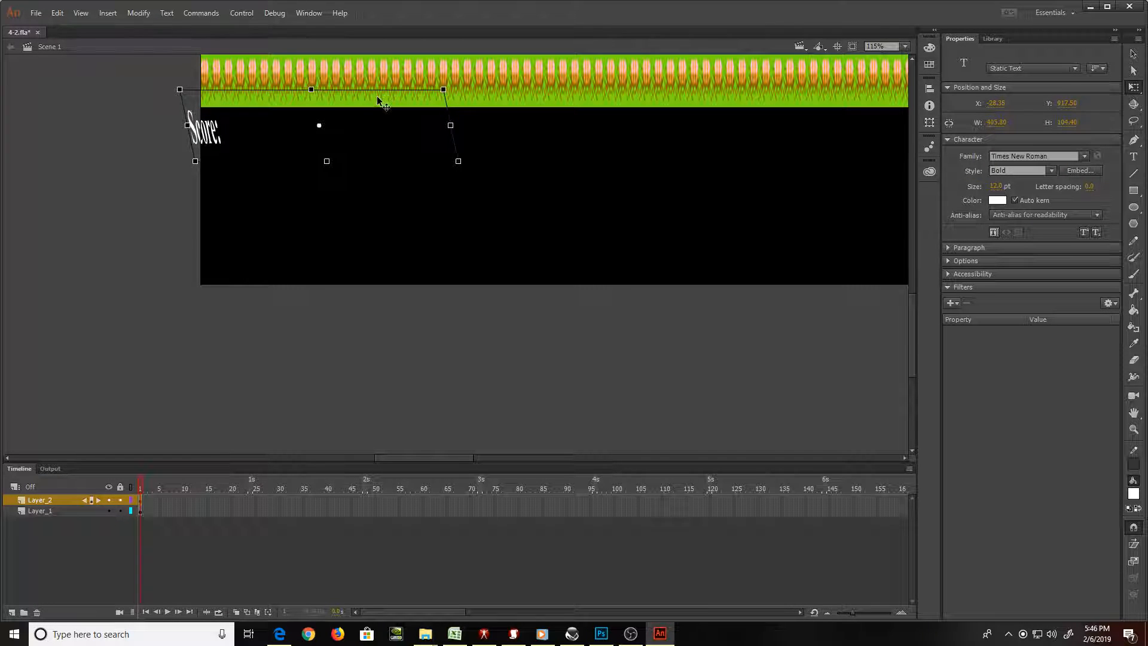
pyautogui.moveTo(299, 120); pyautogui.dragTo(335, 137)
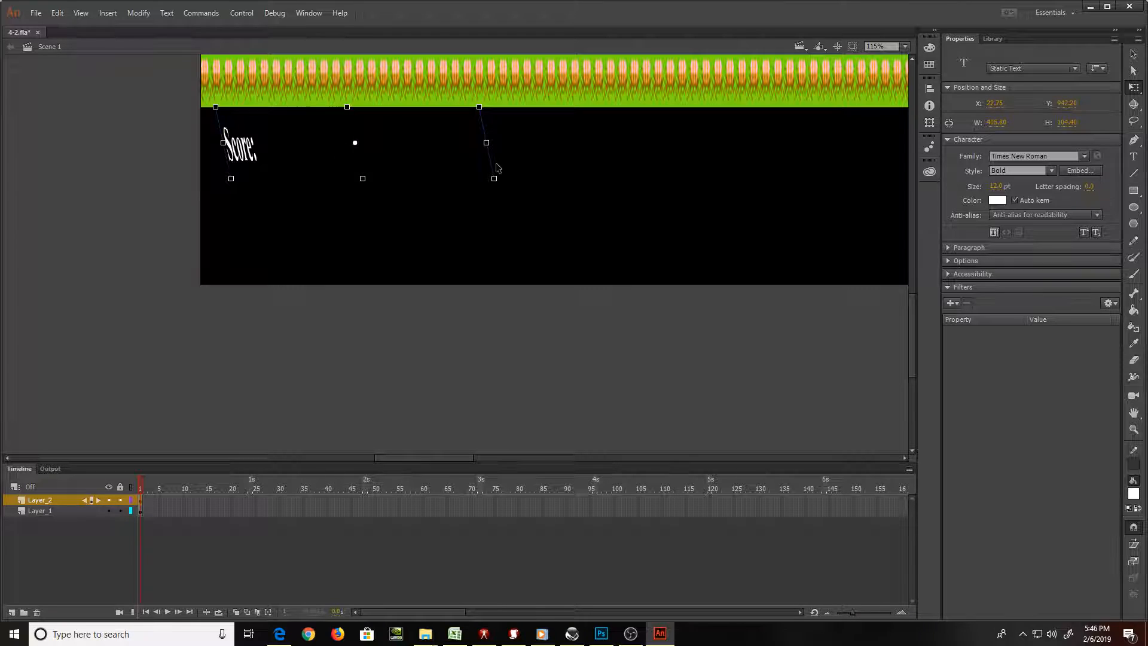
pyautogui.moveTo(504, 181); pyautogui.dragTo(504, 186)
pyautogui.hotkey('ctrl', 'z')
pyautogui.hotkey('ctrl', 'z')
pyautogui.hotkey('ctrl', 'z')
pyautogui.hotkey('ctrl', 'z')
pyautogui.hotkey('ctrl', 'z')
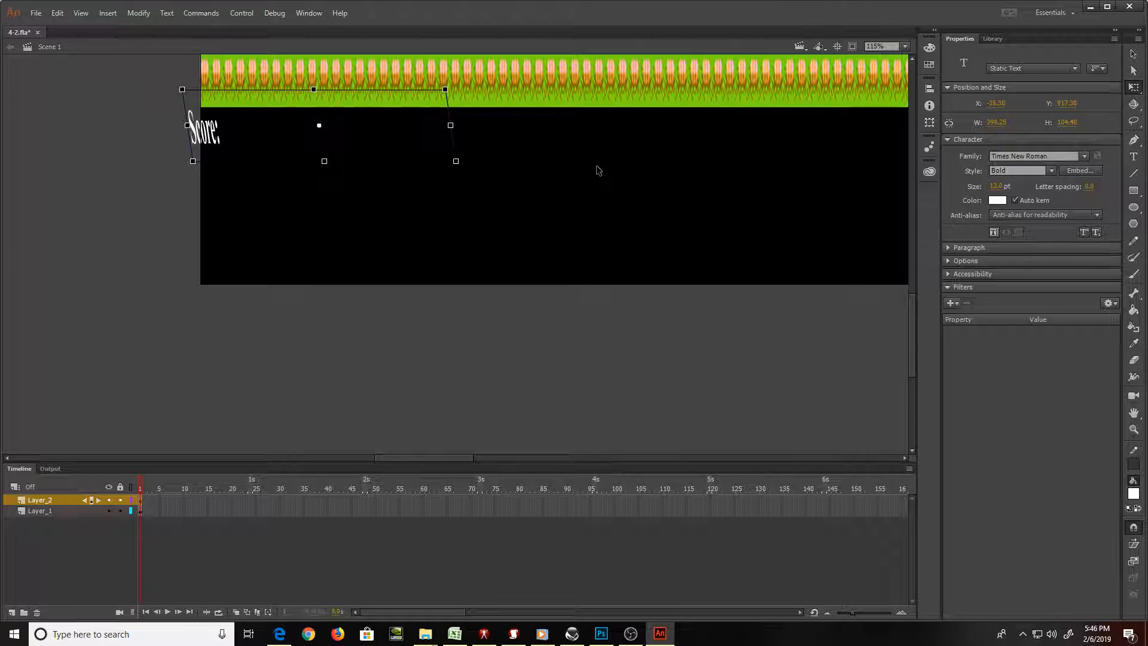
pyautogui.hotkey('ctrl', 'z')
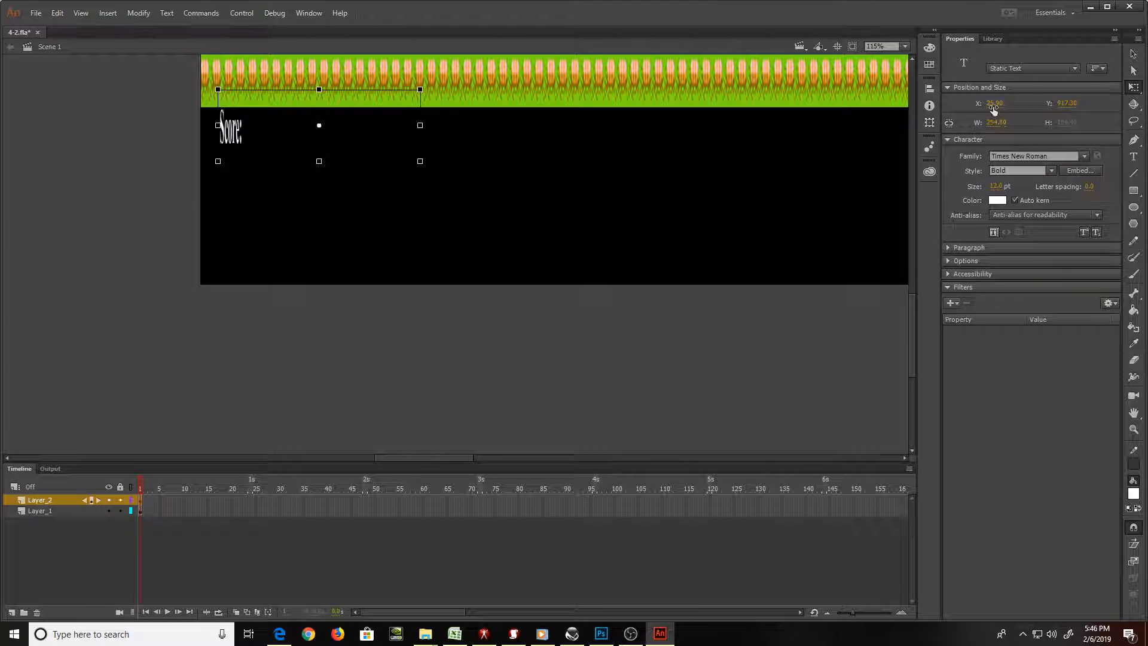
# Set the "Score:" text's X position to 33, its width to 123 and its font size to 10 pt
pyautogui.moveTo(994, 102); pyautogui.dragTo(891, 127)
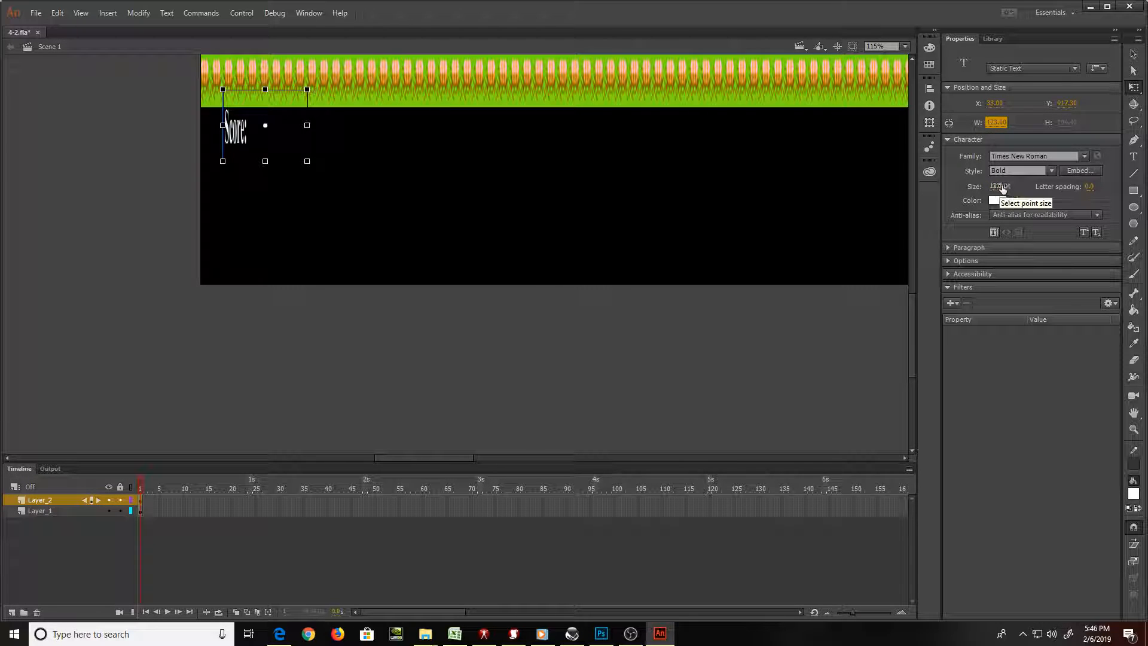
pyautogui.moveTo(995, 186); pyautogui.dragTo(1004, 184)
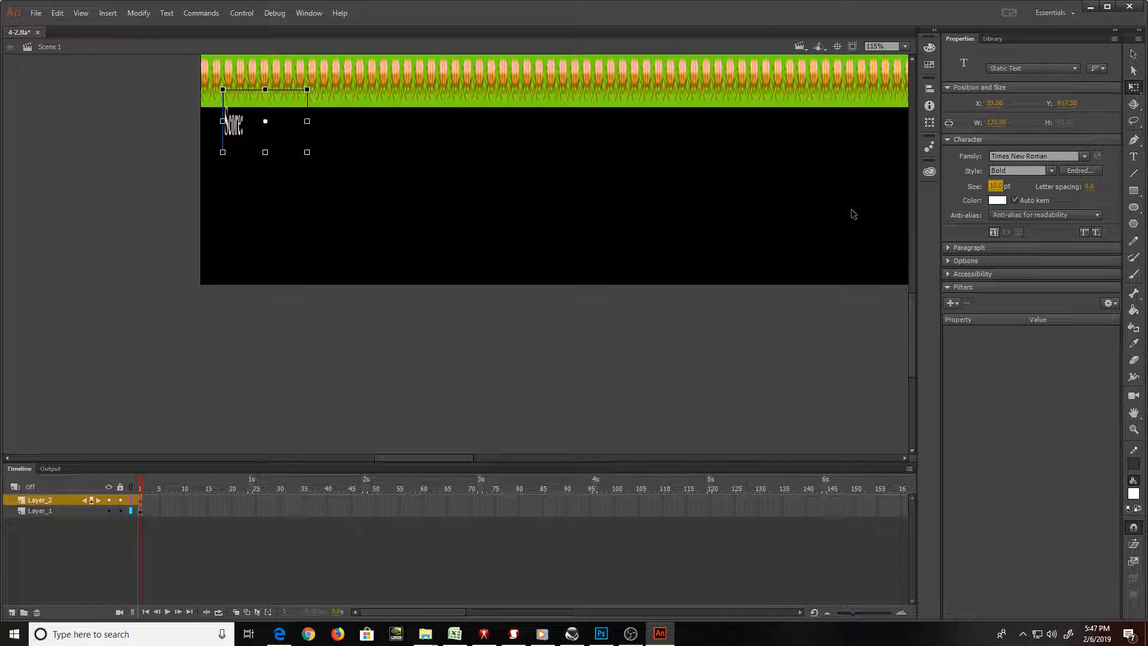
# Hide the track map layer to expose the bare stage and turn on the rulers
pyautogui.scroll(5, 763, 183)
pyautogui.scroll(-3, 762, 182)
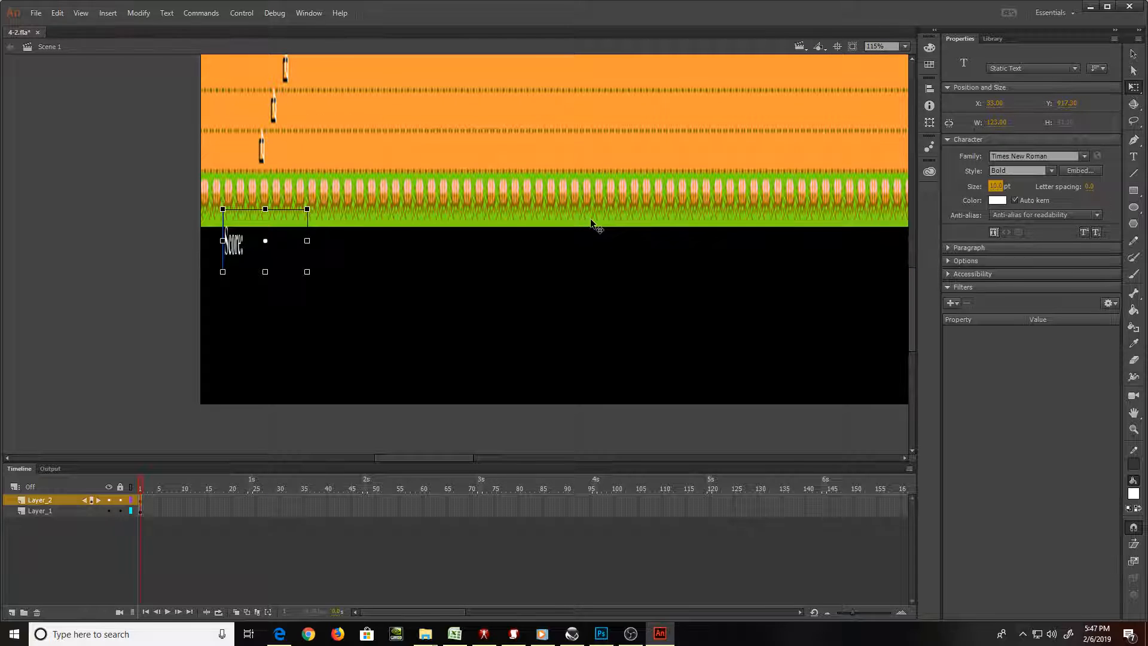
pyautogui.scroll(5, 591, 221)
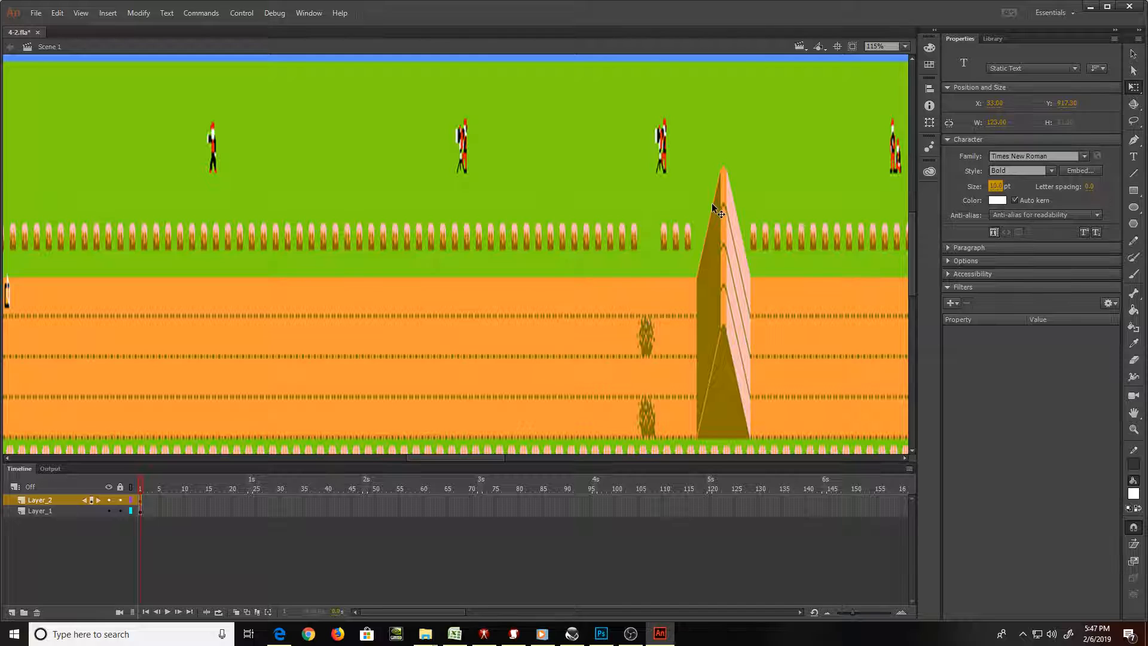
pyautogui.scroll(-6, 711, 202)
pyautogui.scroll(2, 712, 204)
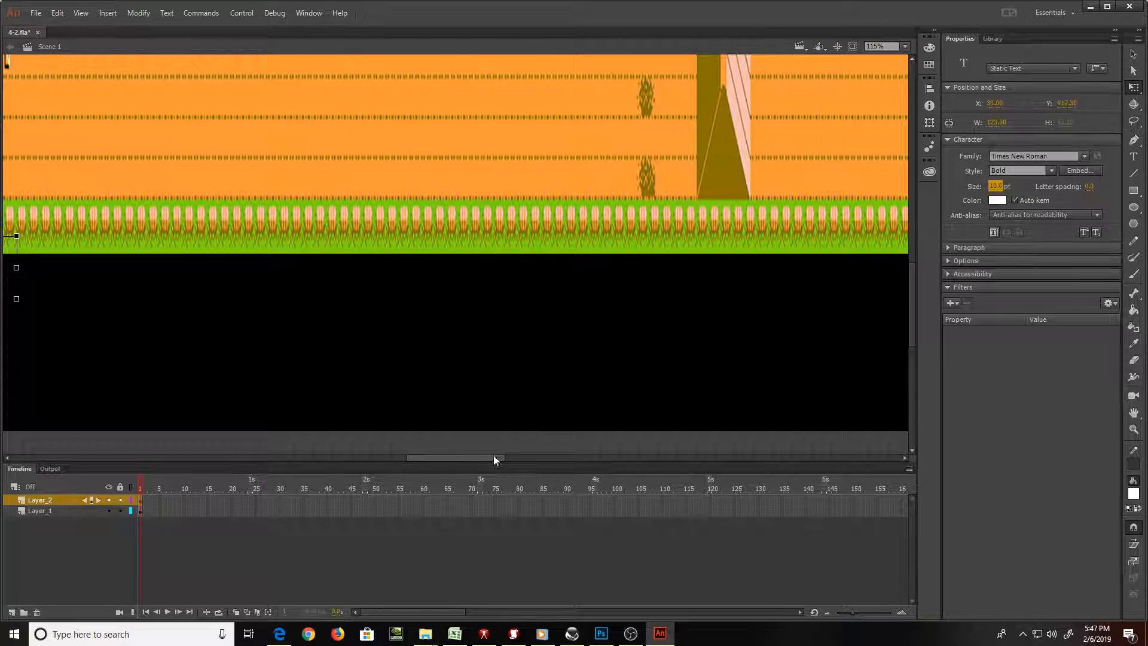
pyautogui.moveTo(491, 457); pyautogui.dragTo(459, 472)
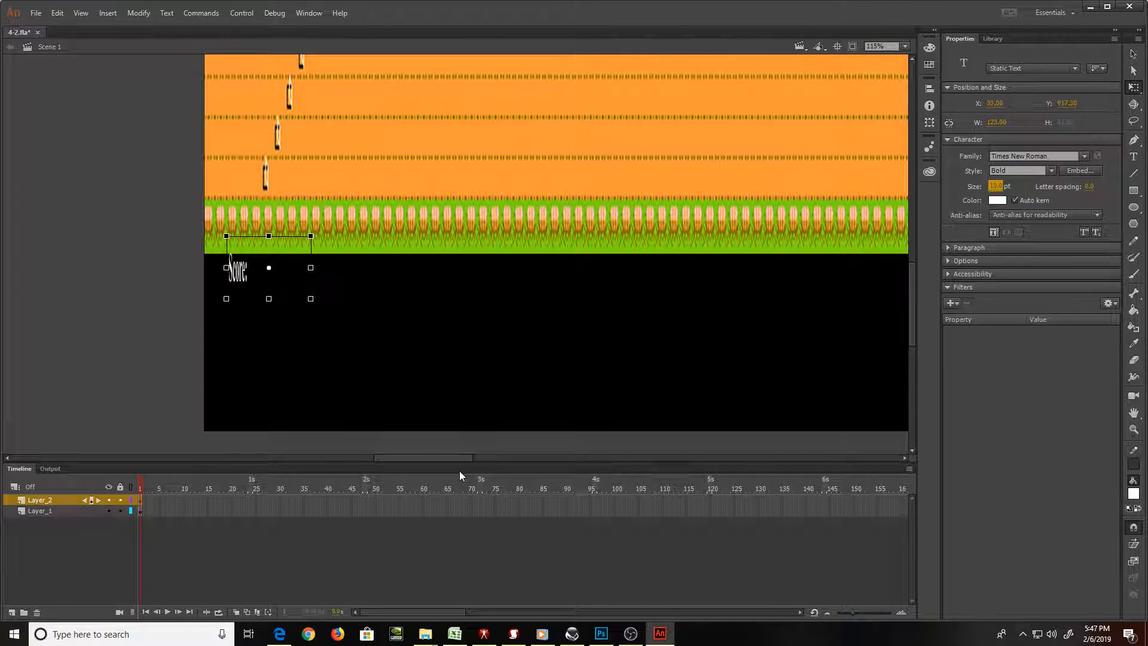
pyautogui.hotkey('ctrl', '-')
pyautogui.hotkey('ctrl', '-')
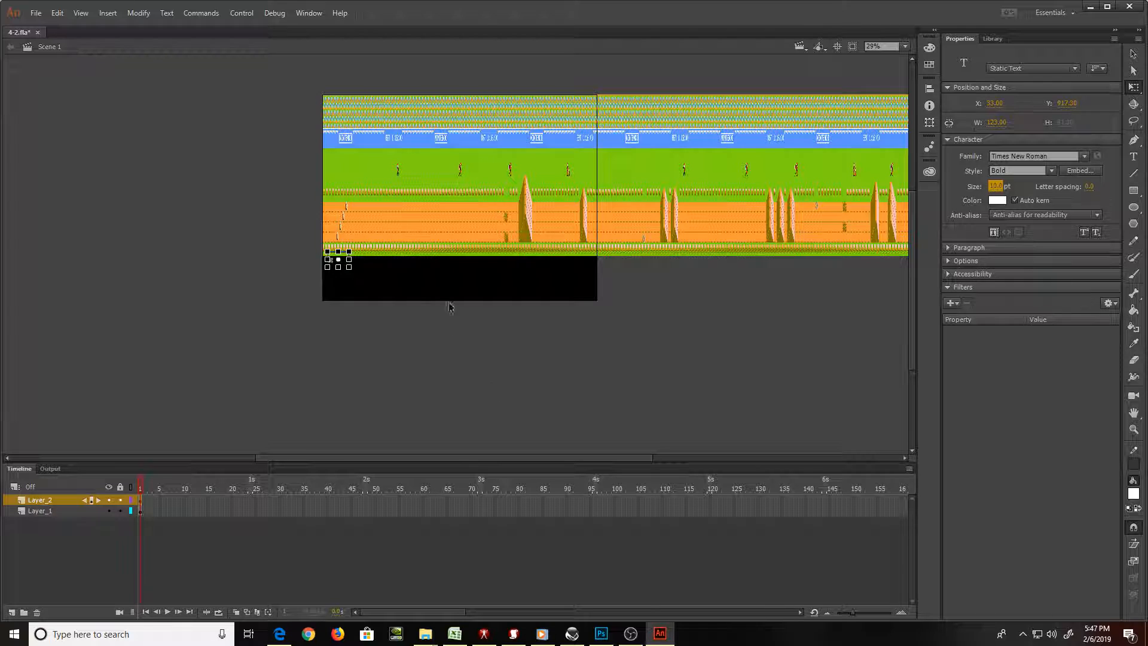
pyautogui.click(112, 511)
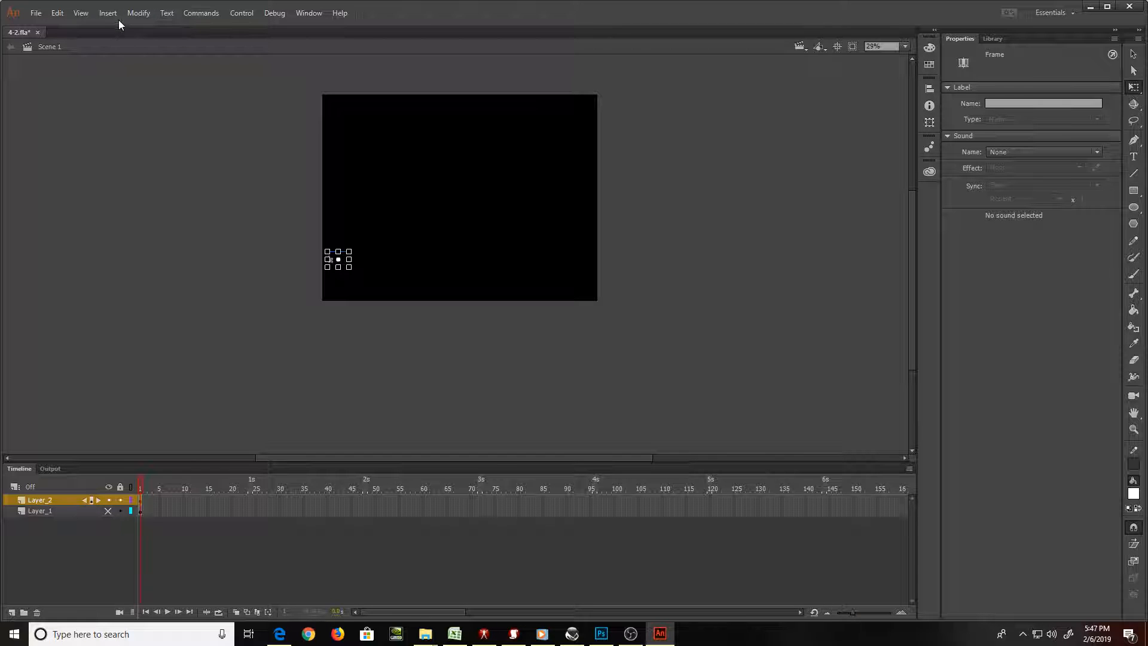
pyautogui.click(79, 15)
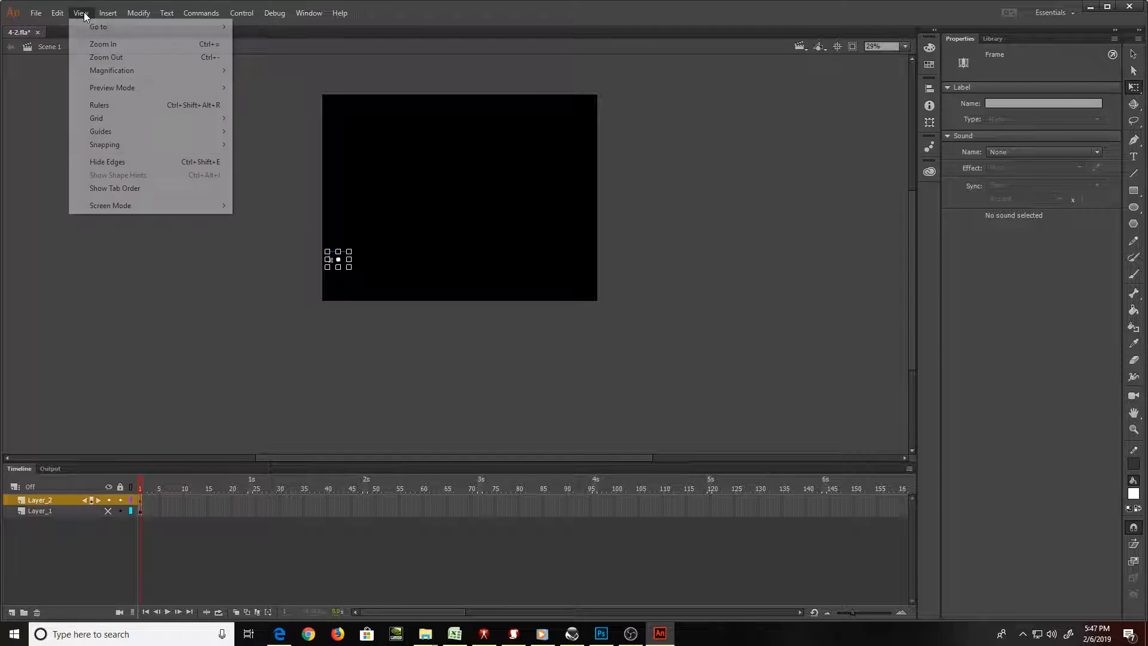
pyautogui.click(156, 104)
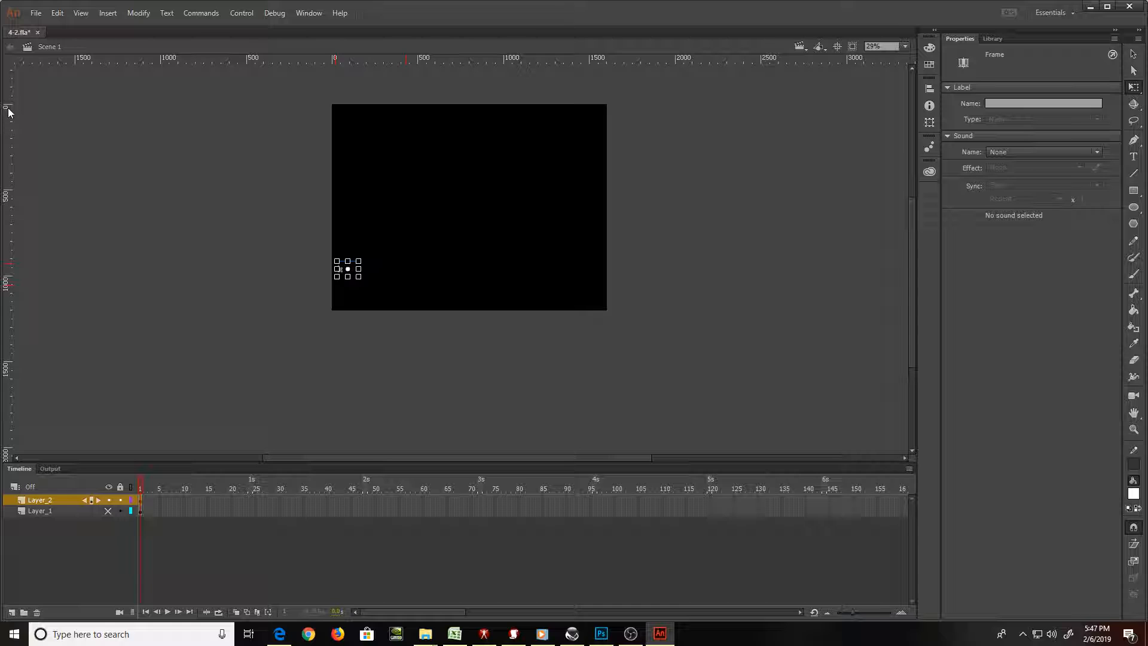
# Place two vertical and two horizontal guides along the four edges of the black stage
pyautogui.moveTo(8, 111); pyautogui.dragTo(332, 124)
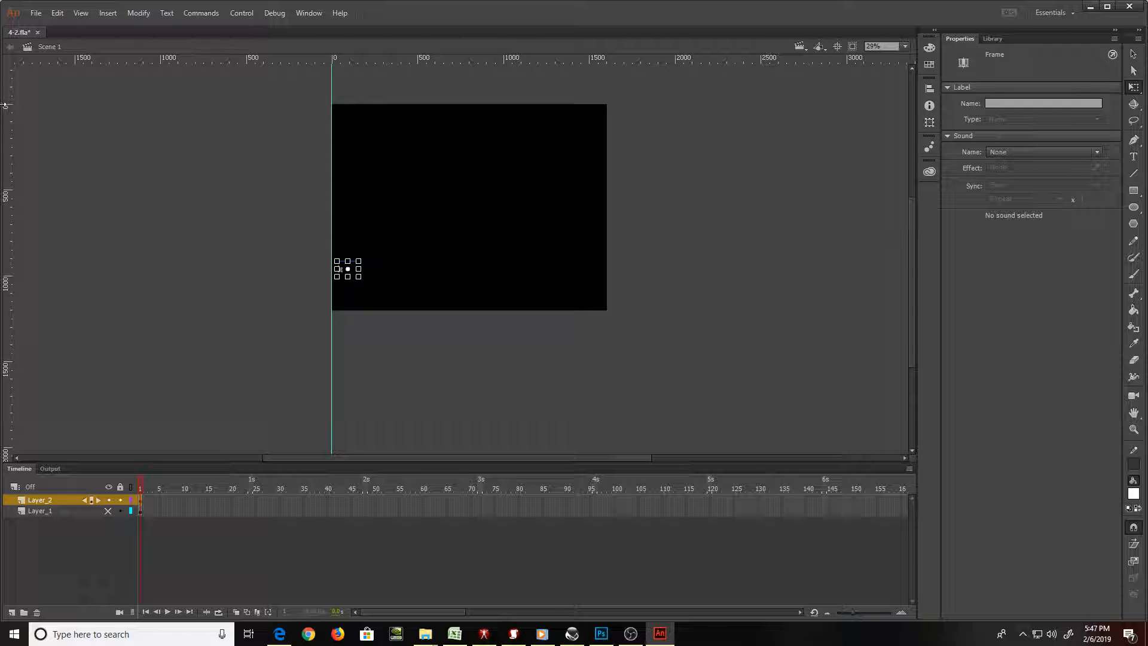
pyautogui.moveTo(4, 126)
pyautogui.mouseDown()
pyautogui.moveTo(77, 108)
pyautogui.moveTo(242, 119)
pyautogui.moveTo(4, 123)
pyautogui.mouseUp()
pyautogui.moveTo(594, 186); pyautogui.dragTo(605, 191)
pyautogui.moveTo(583, 63); pyautogui.dragTo(584, 102)
pyautogui.moveTo(583, 60); pyautogui.dragTo(600, 310)
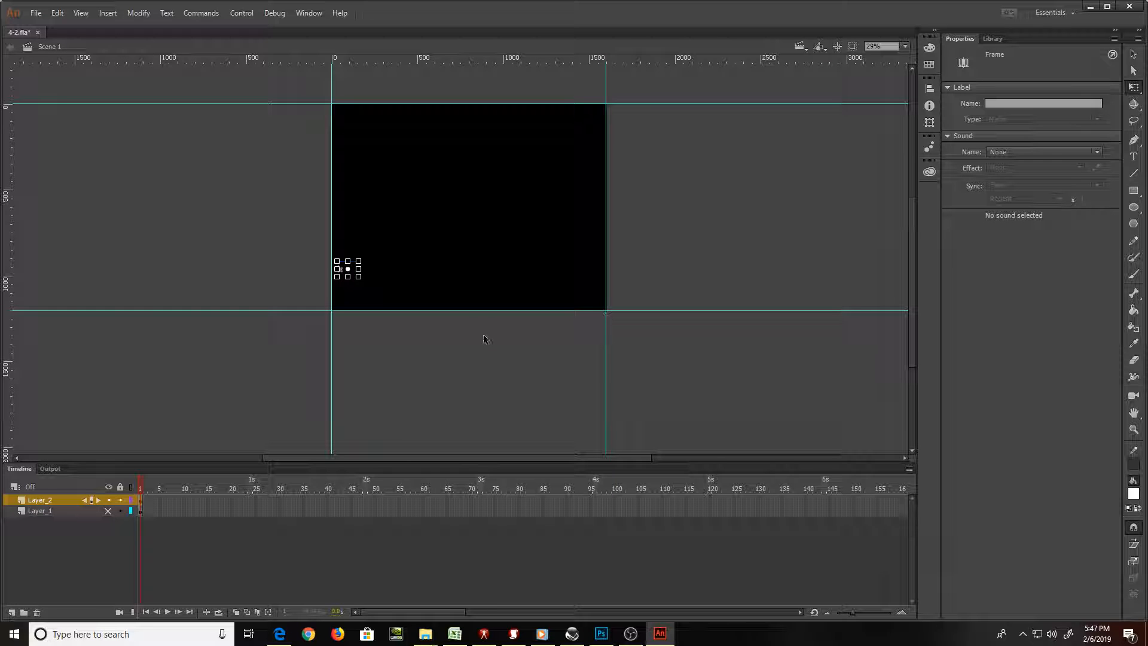
# Show the track map layer again and test the movie
pyautogui.click(109, 511)
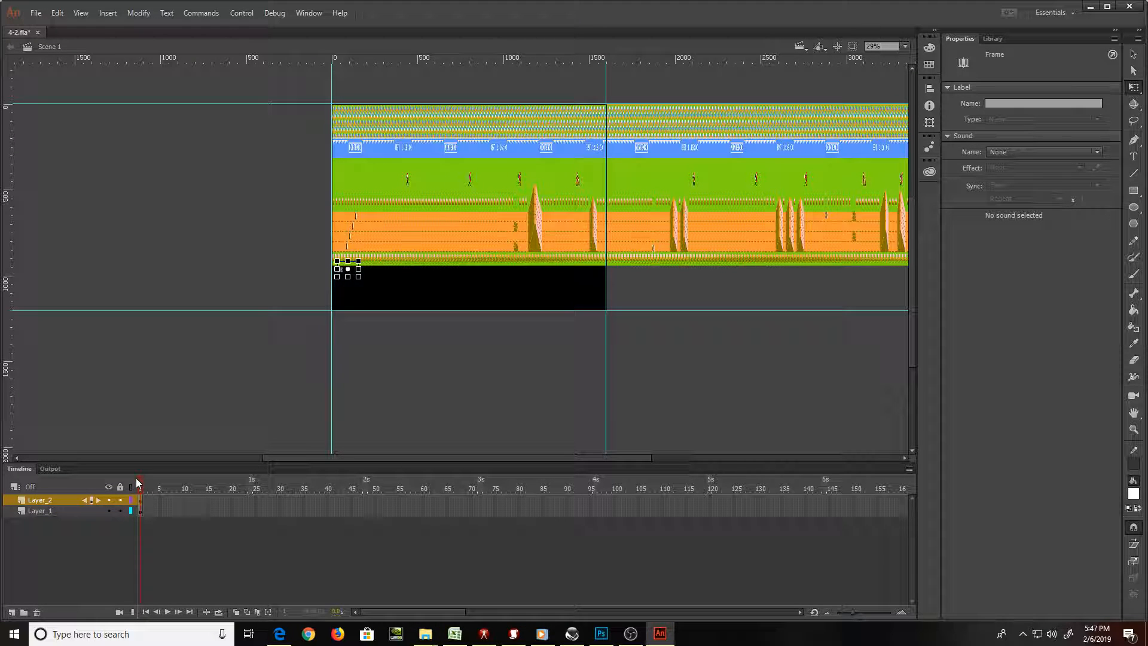
pyautogui.hotkey('ctrl', 'Return')
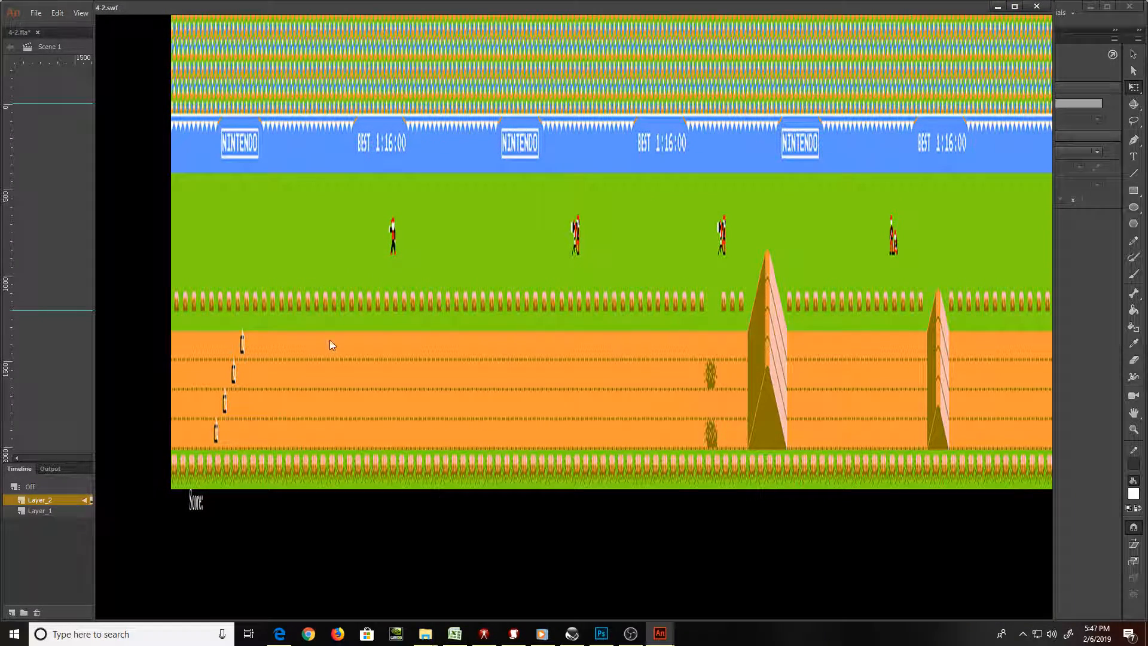
# Set the "Score:" text's font size to 17 pt, stretch it to about 224 px wide and move it to about X 19
pyautogui.click(1035, 6)
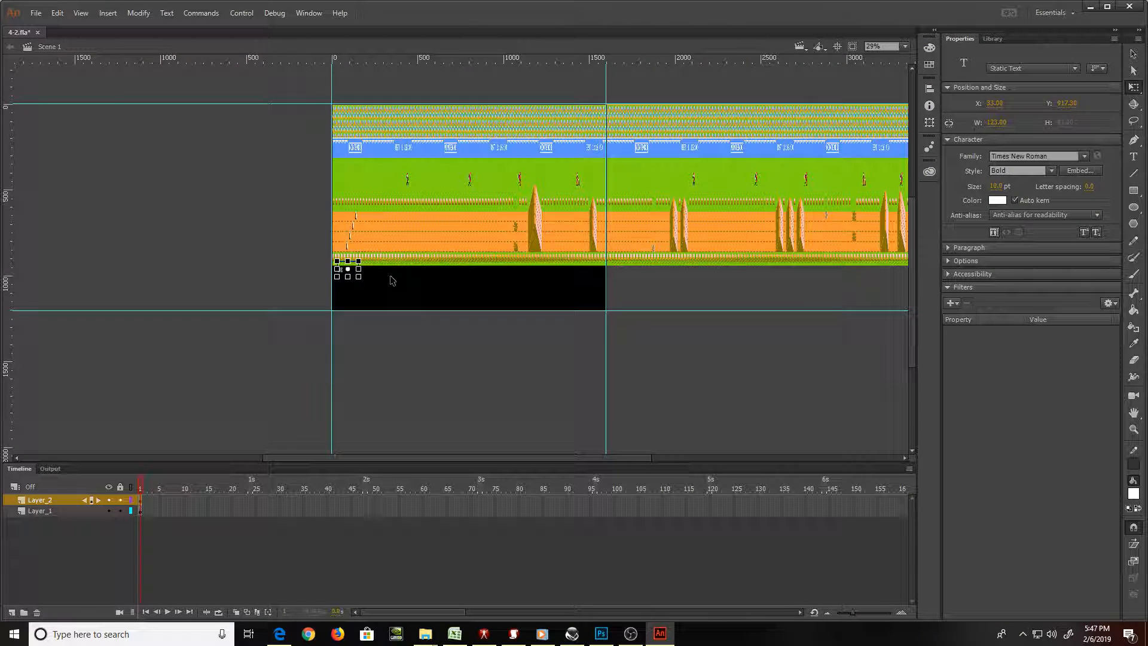
pyautogui.scroll(5, 392, 277)
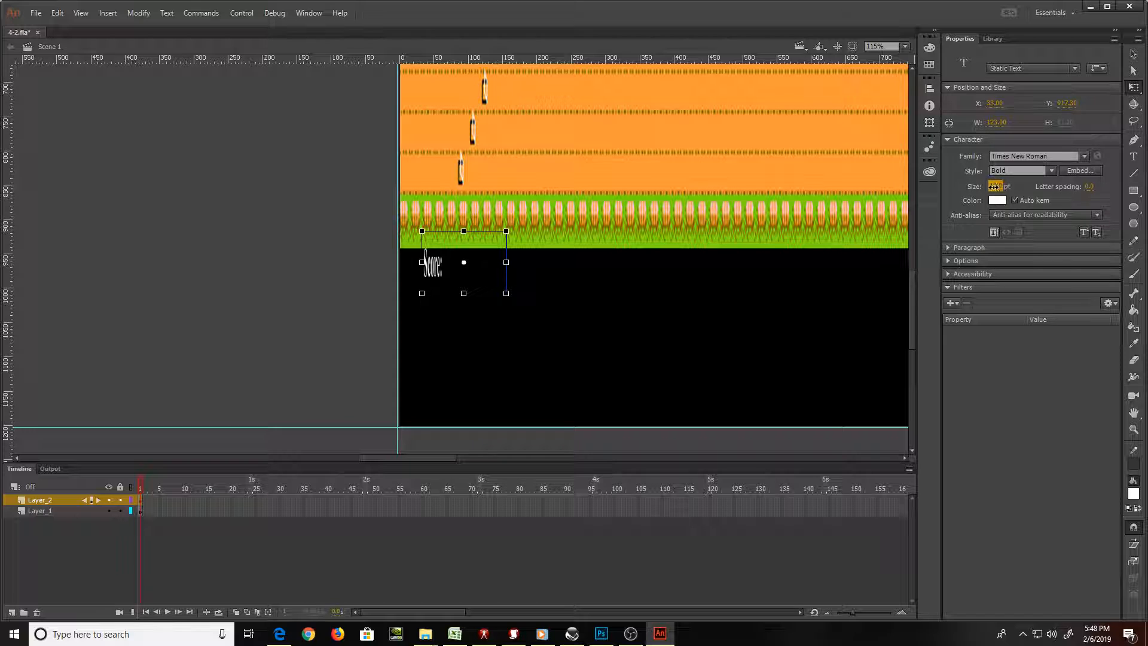
pyautogui.moveTo(990, 190); pyautogui.dragTo(1017, 188)
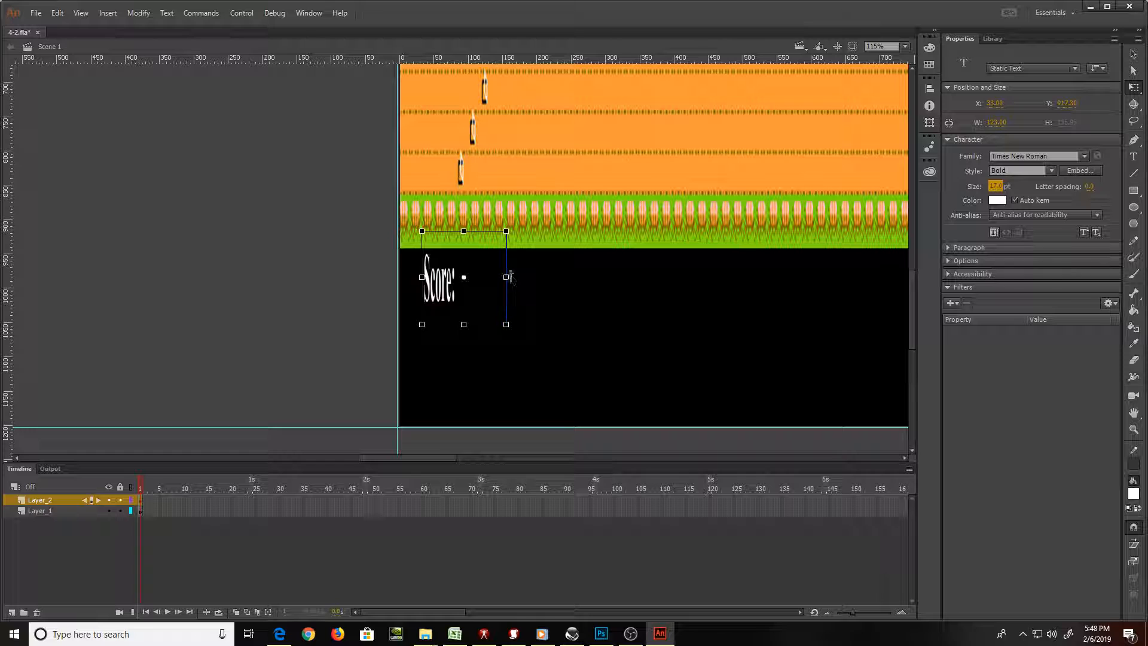
pyautogui.moveTo(508, 277); pyautogui.dragTo(540, 277)
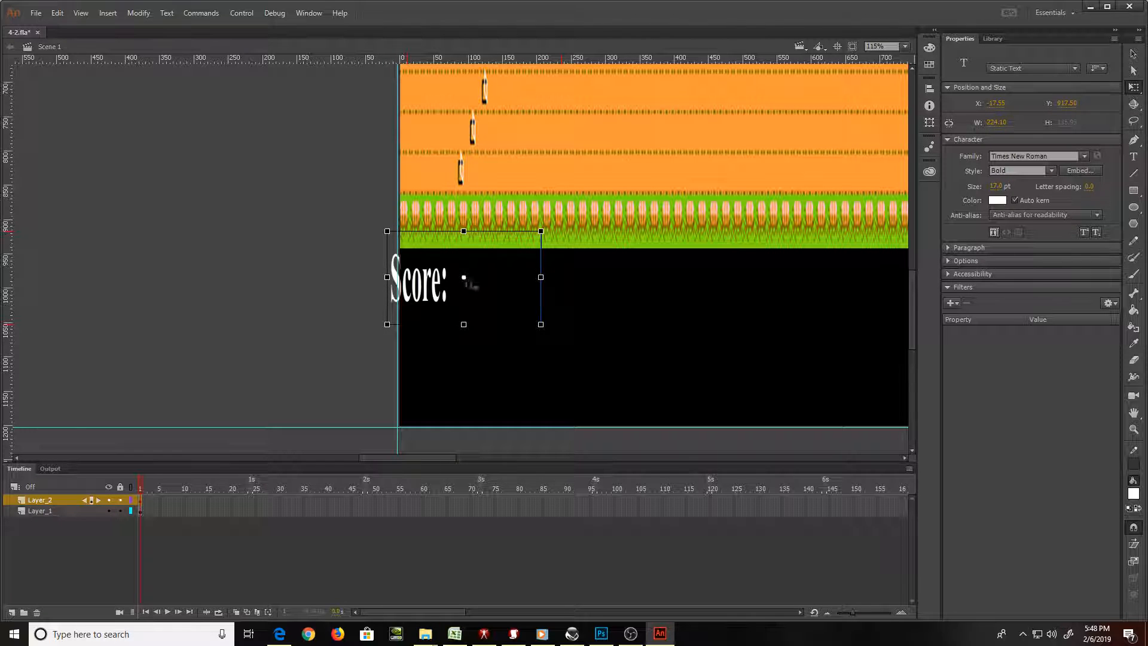
pyautogui.moveTo(424, 285); pyautogui.dragTo(452, 285)
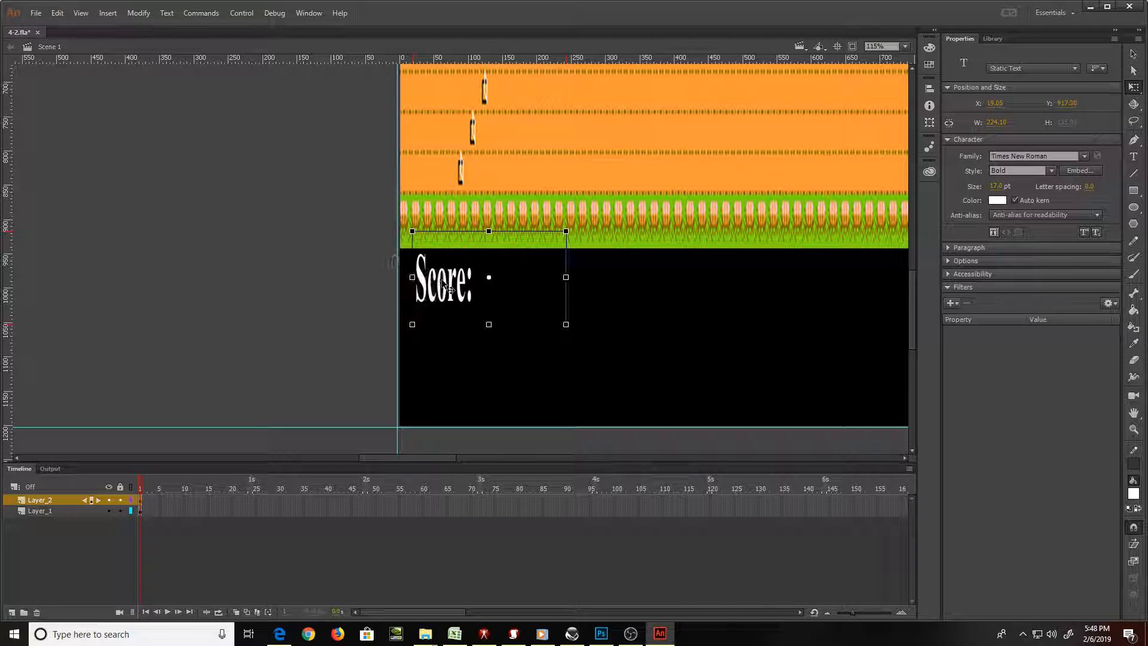
# Test the movie, reduce the height of the "Score:" text to about 101 px and test the movie again
pyautogui.hotkey('ctrl', 'Return')
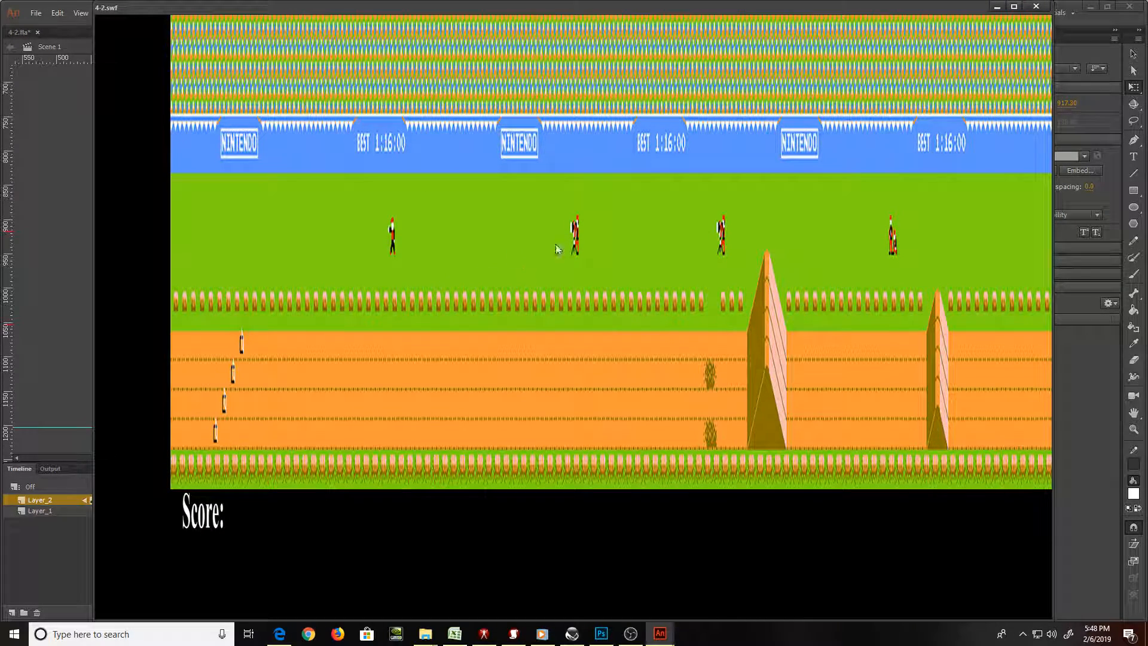
pyautogui.click(1036, 6)
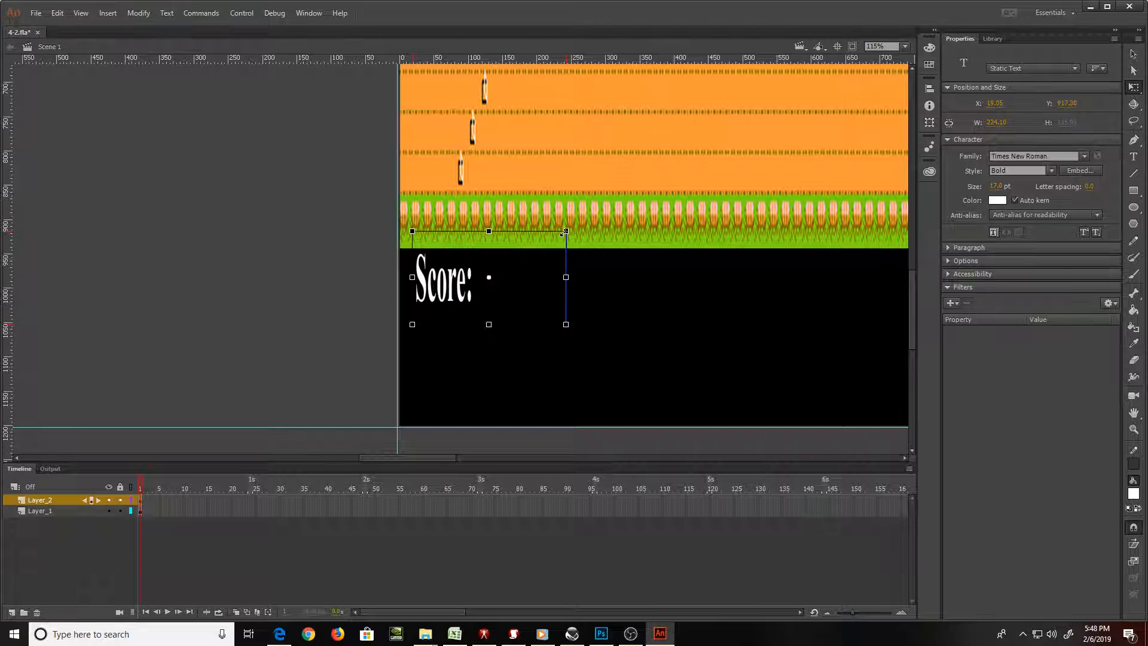
pyautogui.moveTo(563, 233); pyautogui.dragTo(562, 245)
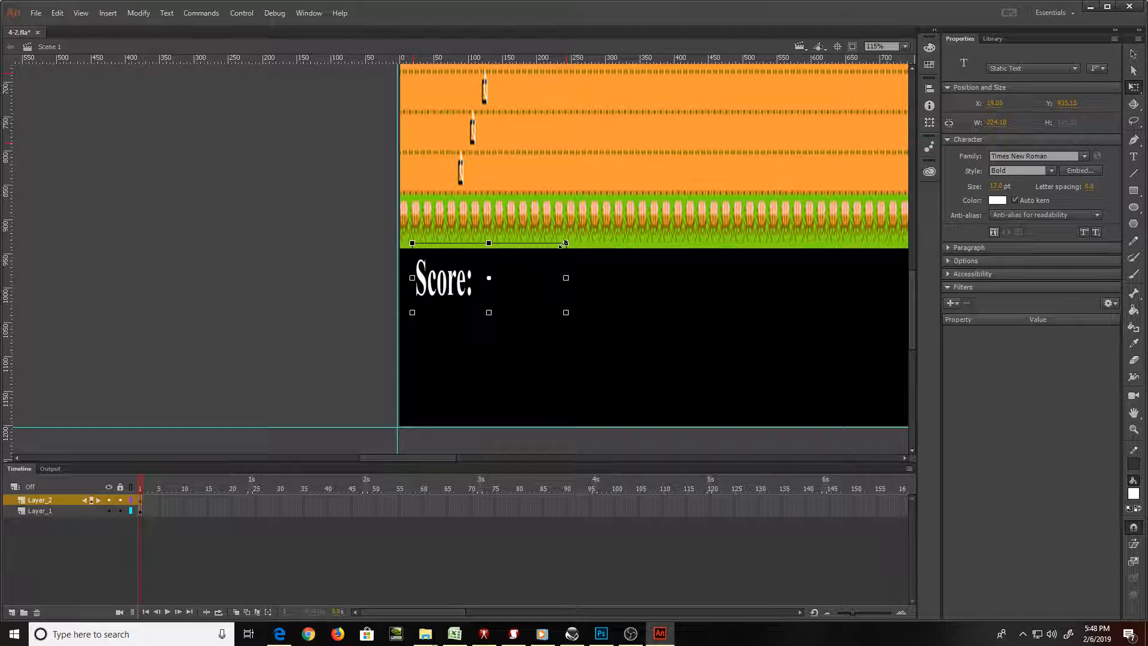
pyautogui.hotkey('ctrl', 'Return')
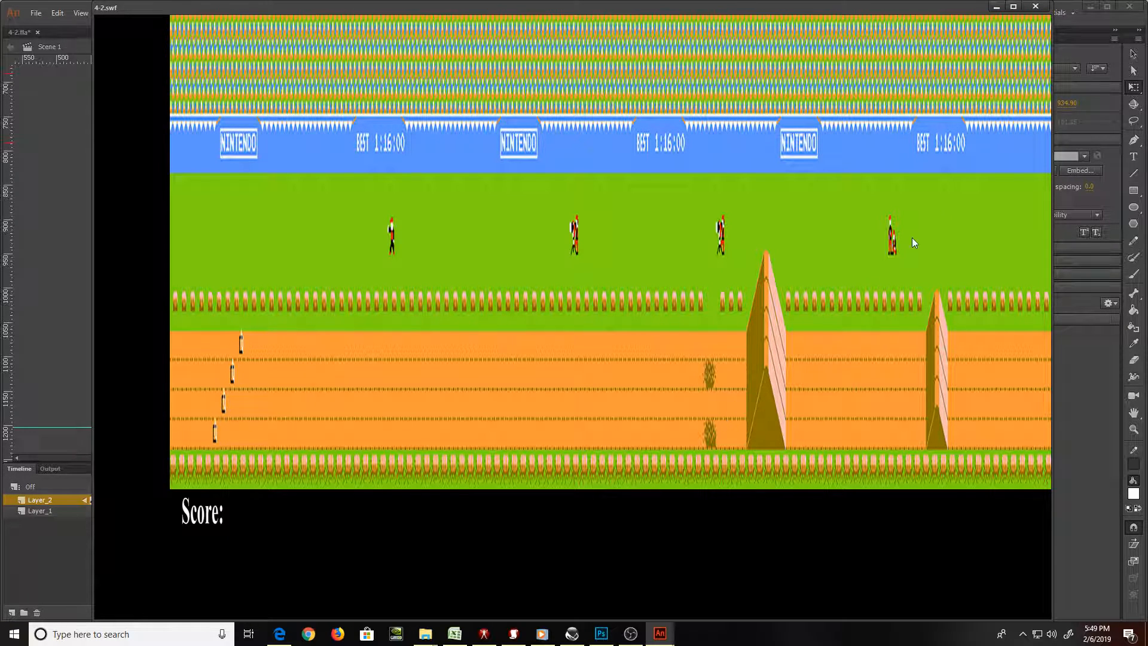
pyautogui.click(1035, 6)
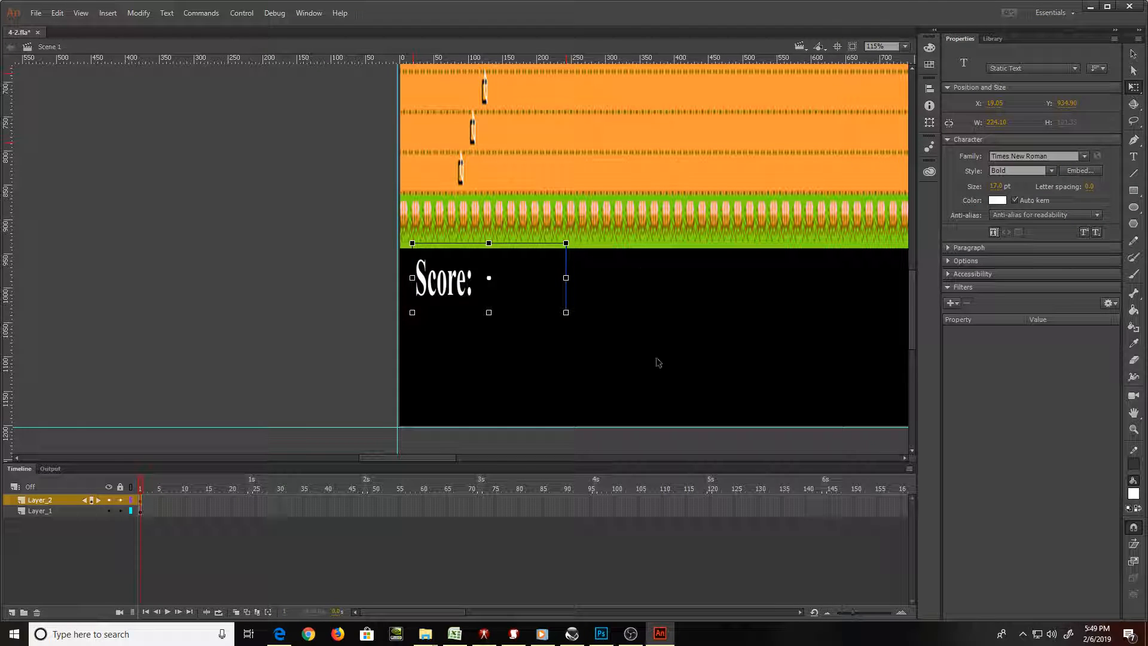
# Rename the text layer as Score and add a new layer above it
pyautogui.scroll(5, 658, 359)
pyautogui.scroll(-3, 654, 347)
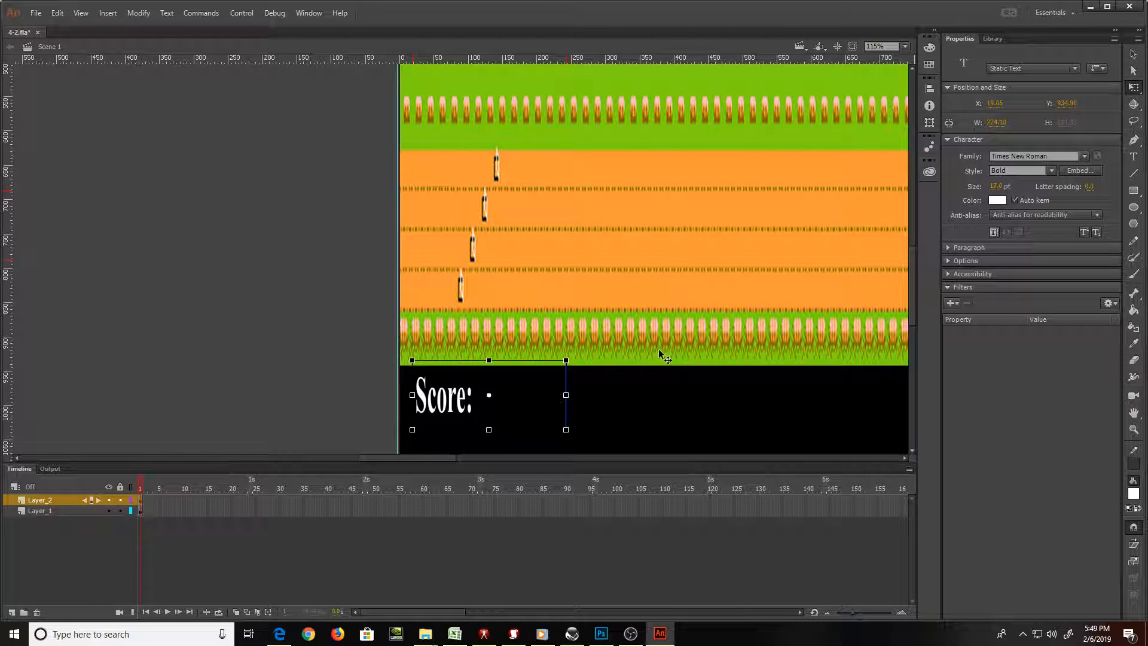
pyautogui.doubleClick(31, 500)
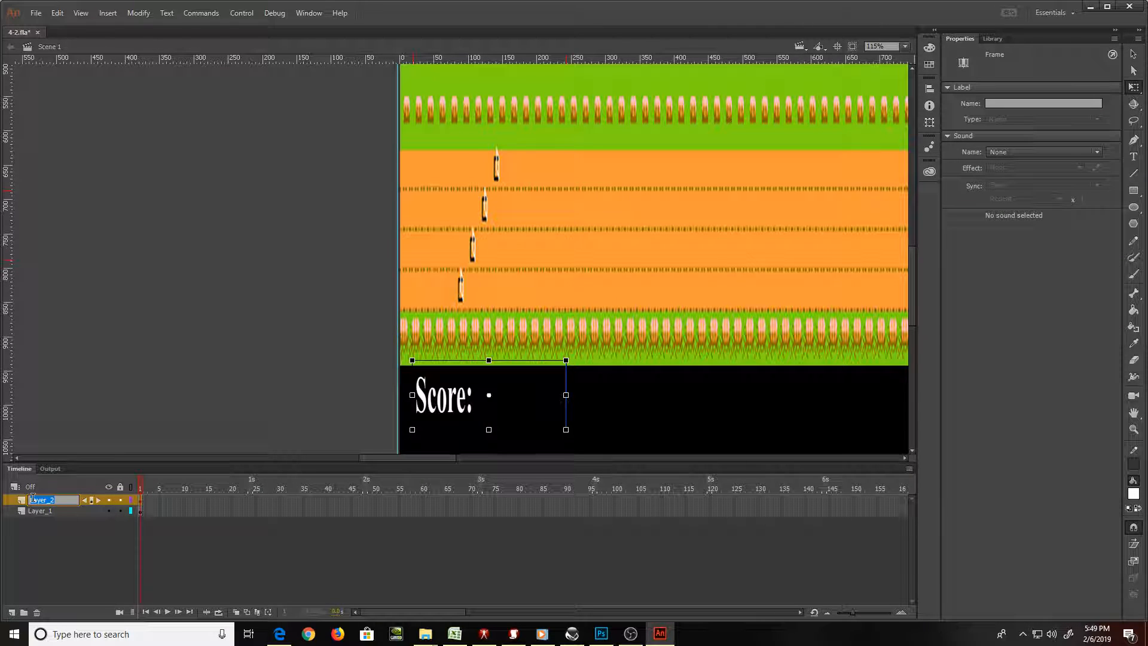
pyautogui.press('BackSpace')
pyautogui.press('Return')
pyautogui.click(11, 612)
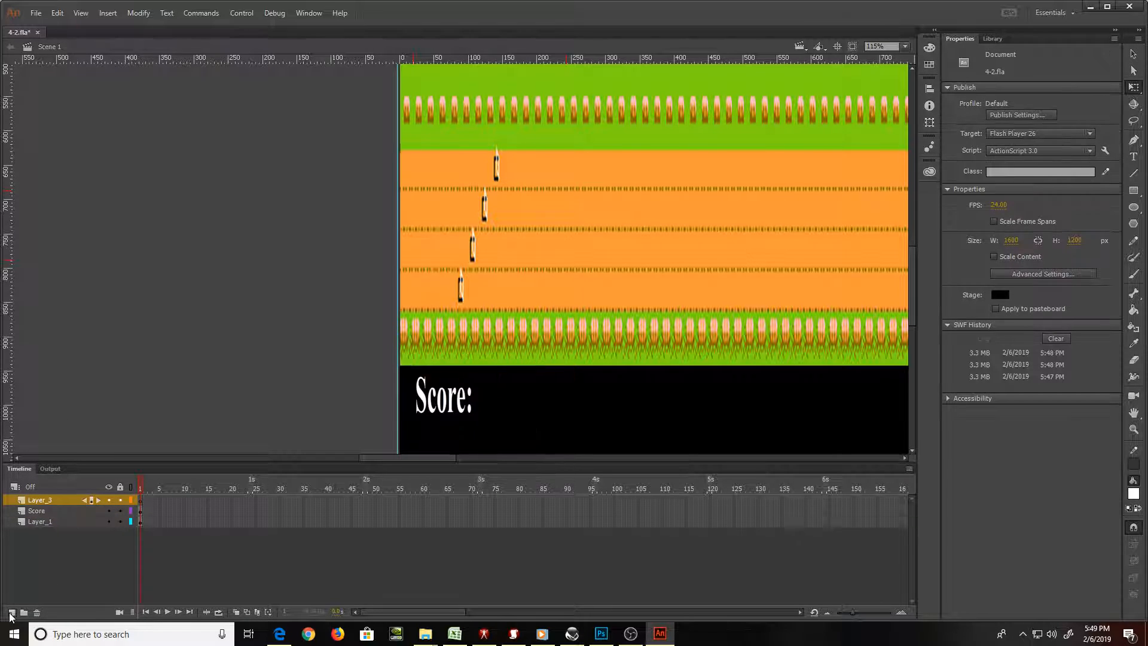
# Import the Bike Purple image to the stage and shrink it to about 157 by 67 px
pyautogui.click(35, 10)
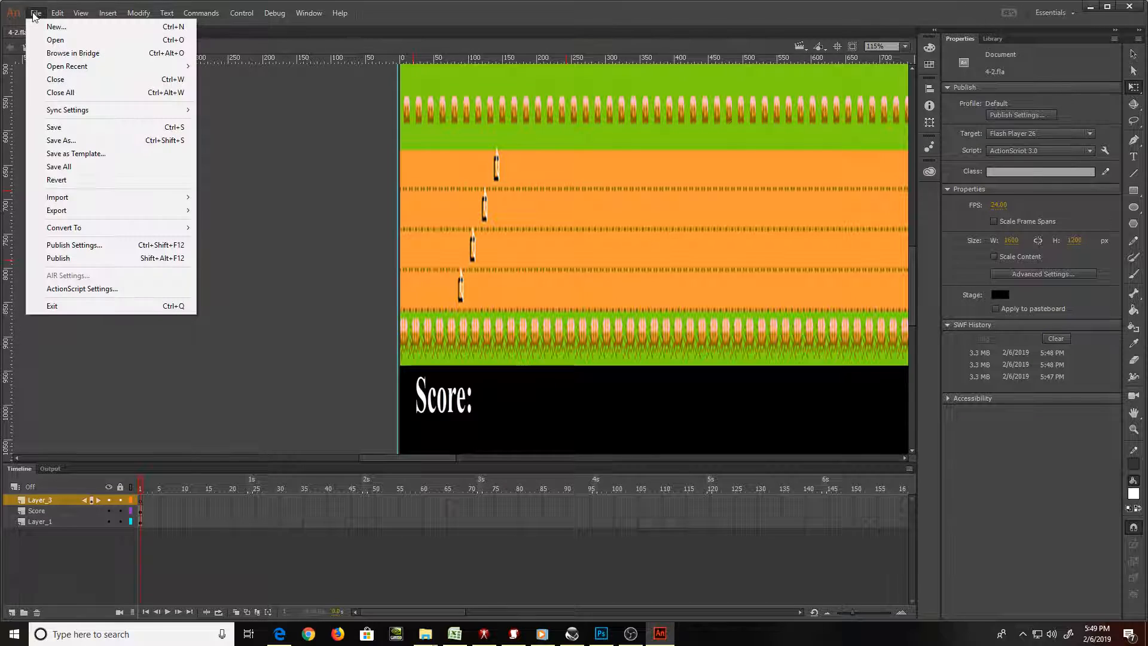
pyautogui.moveTo(134, 196)
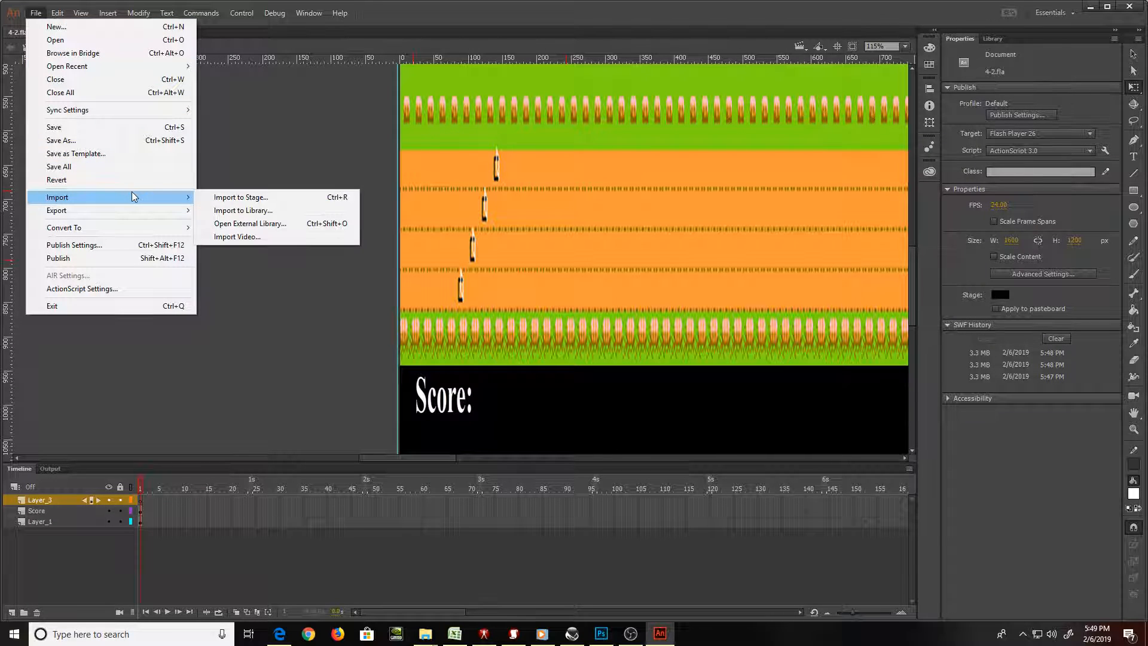
pyautogui.click(306, 197)
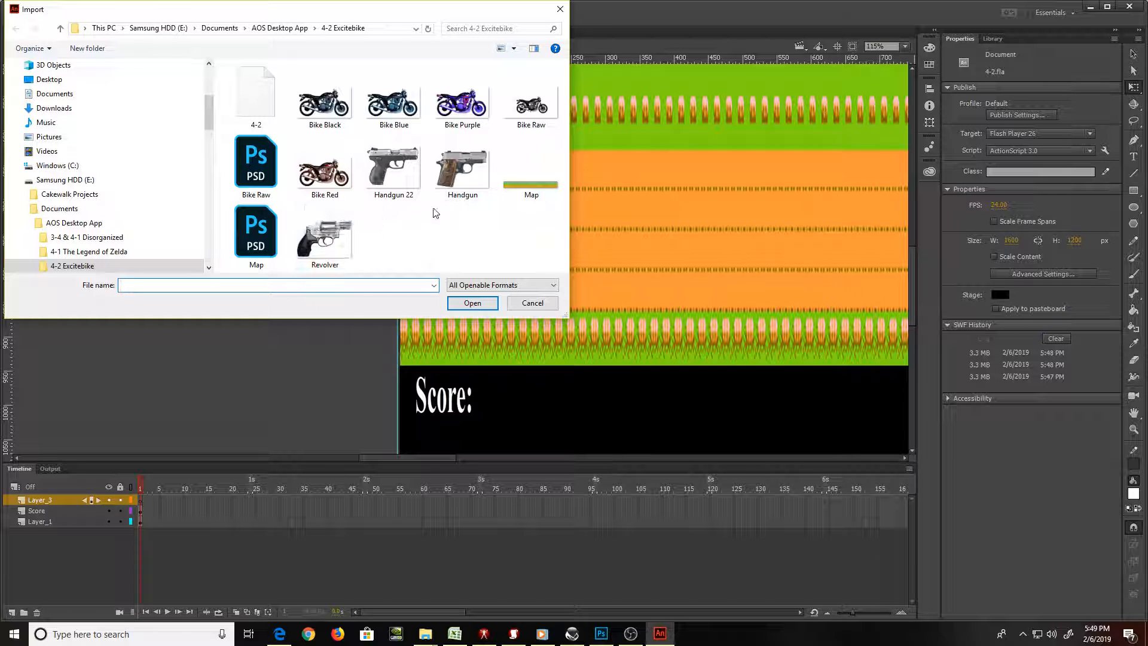
pyautogui.doubleClick(447, 113)
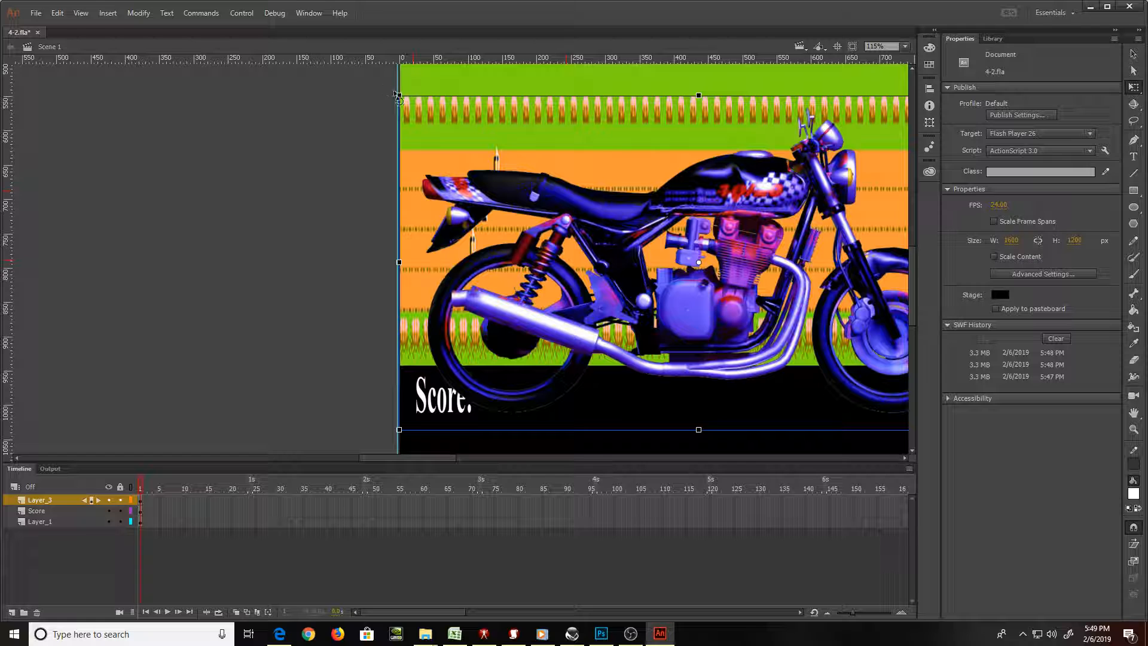
pyautogui.moveTo(399, 95); pyautogui.dragTo(644, 238)
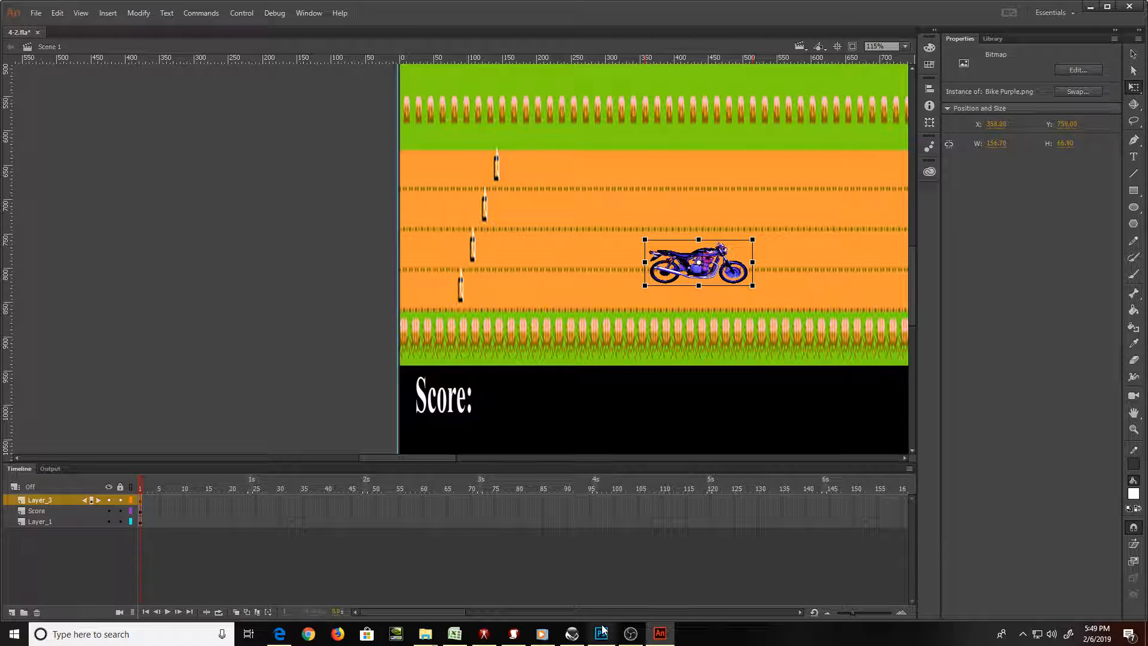
# Place the purple bike at the start of the lowest lane and shrink it to about 125 by 49 px
pyautogui.click(542, 637)
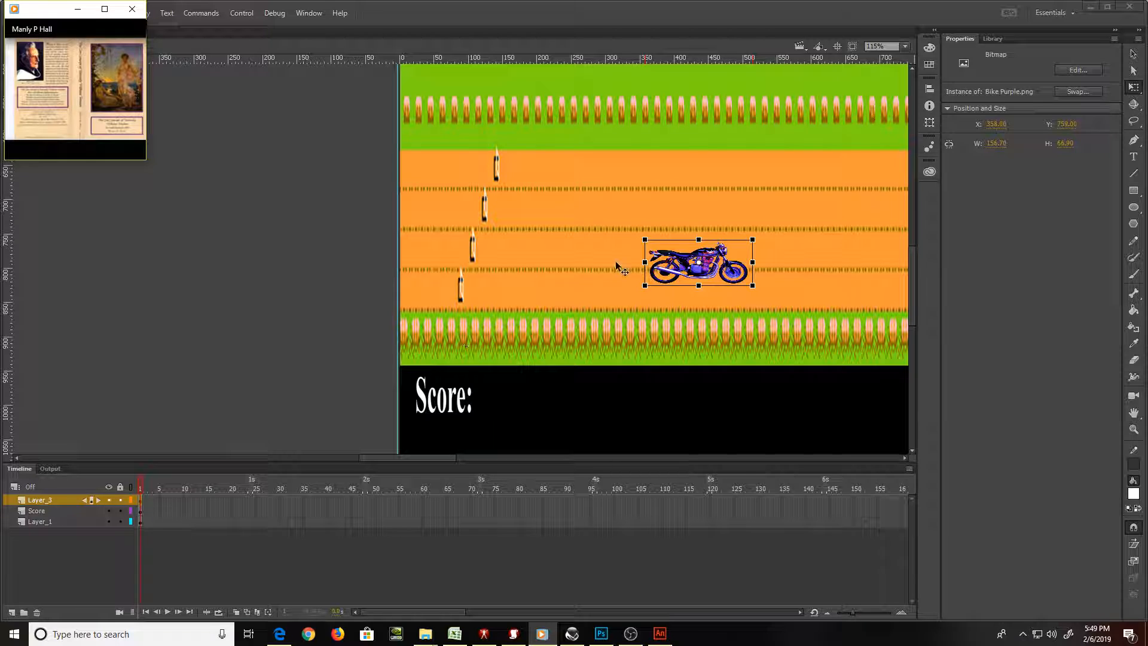
pyautogui.moveTo(676, 262); pyautogui.dragTo(437, 287)
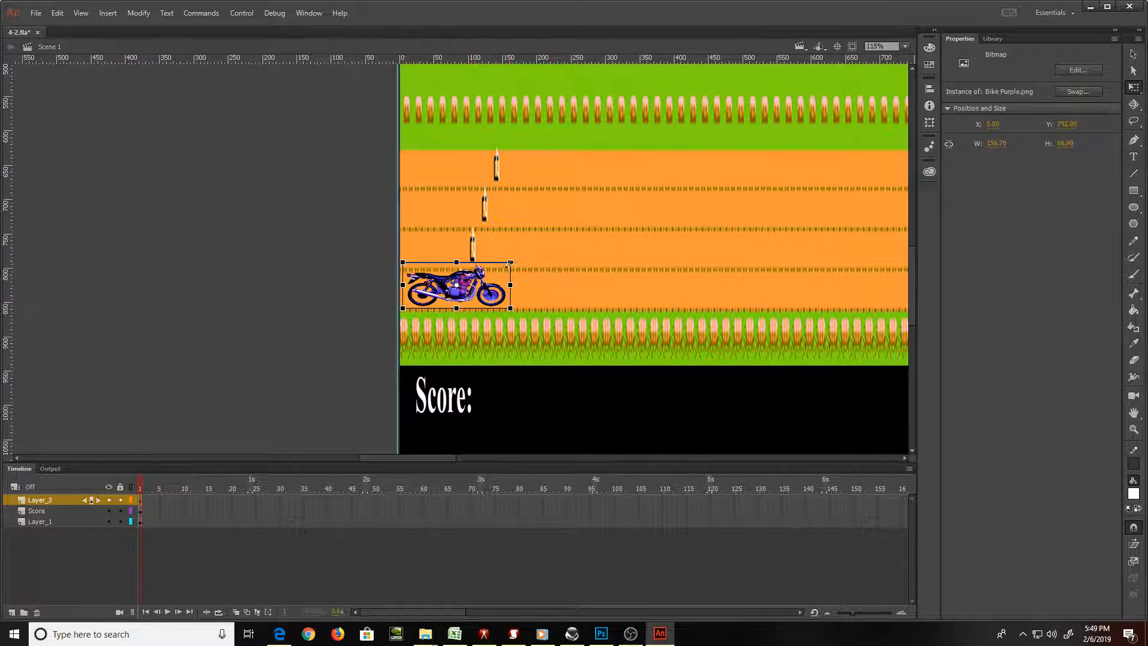
pyautogui.moveTo(510, 262); pyautogui.dragTo(447, 292)
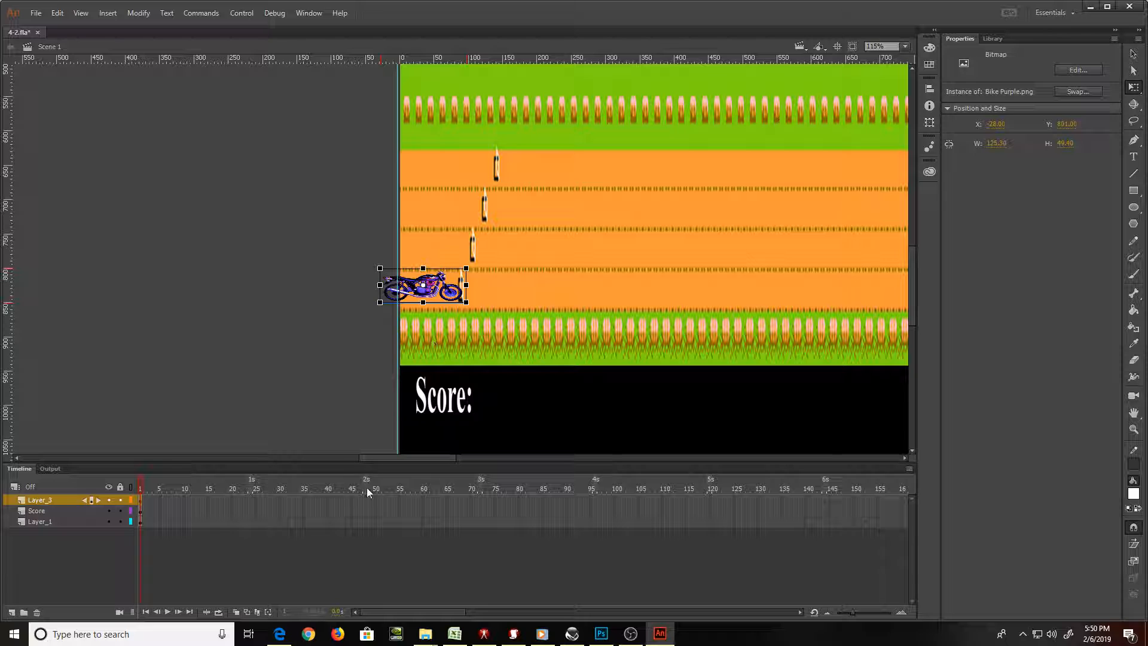
# Create a motion tween for the purple bike and extend the track map layer to frame 114
pyautogui.rightClick(52, 498)
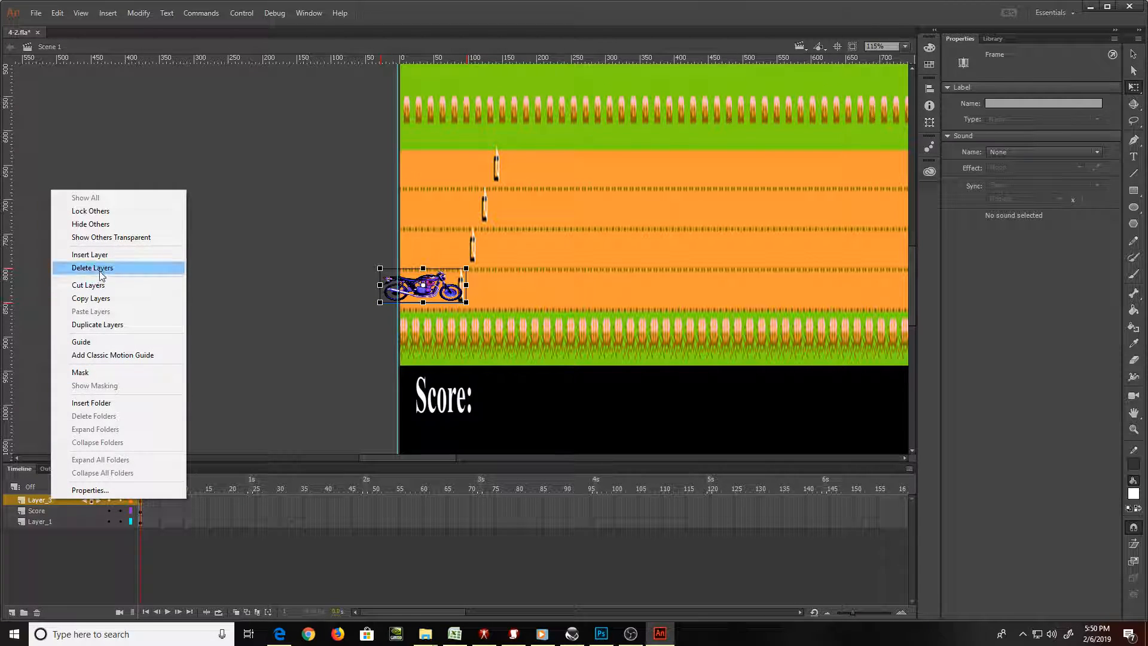
pyautogui.rightClick(443, 288)
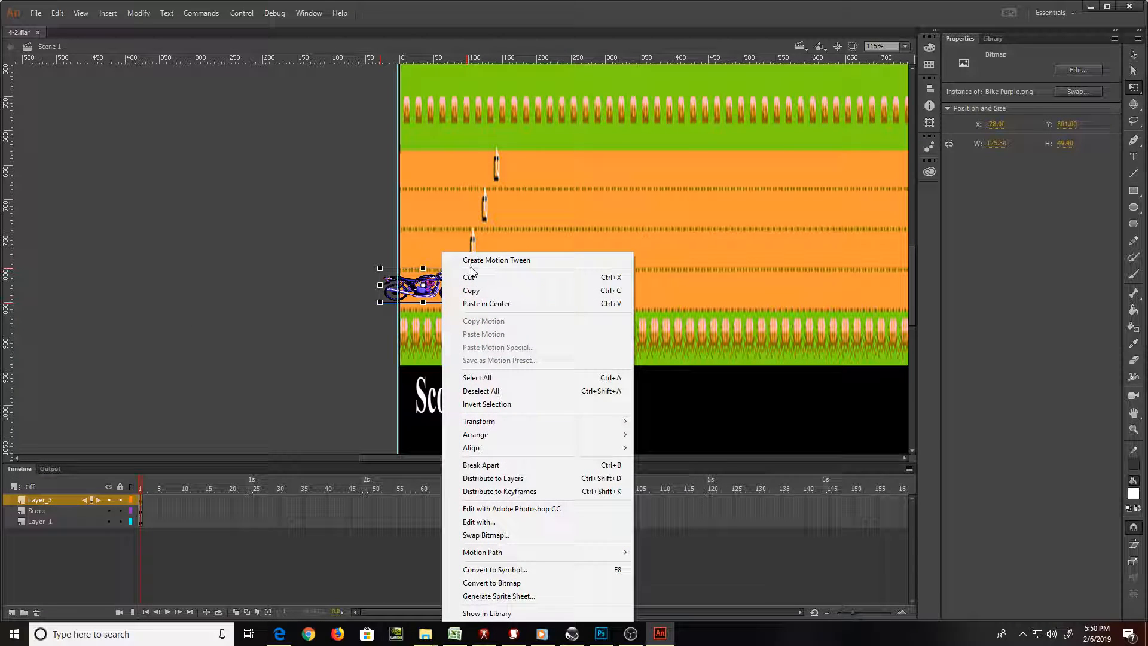
pyautogui.click(473, 261)
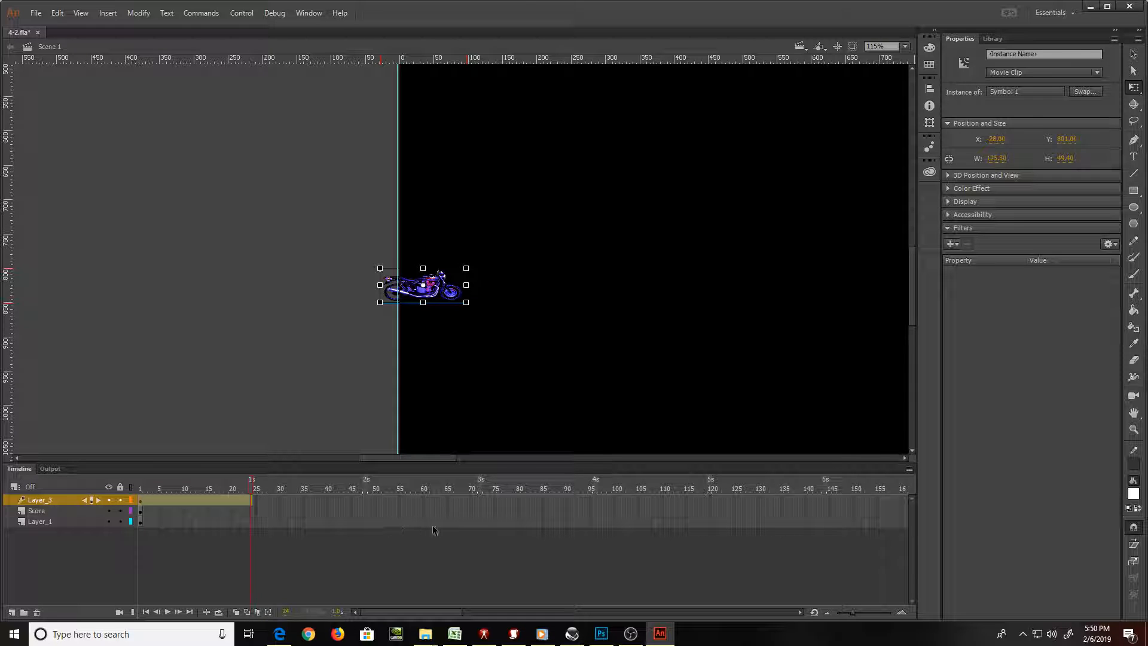
pyautogui.click(680, 523)
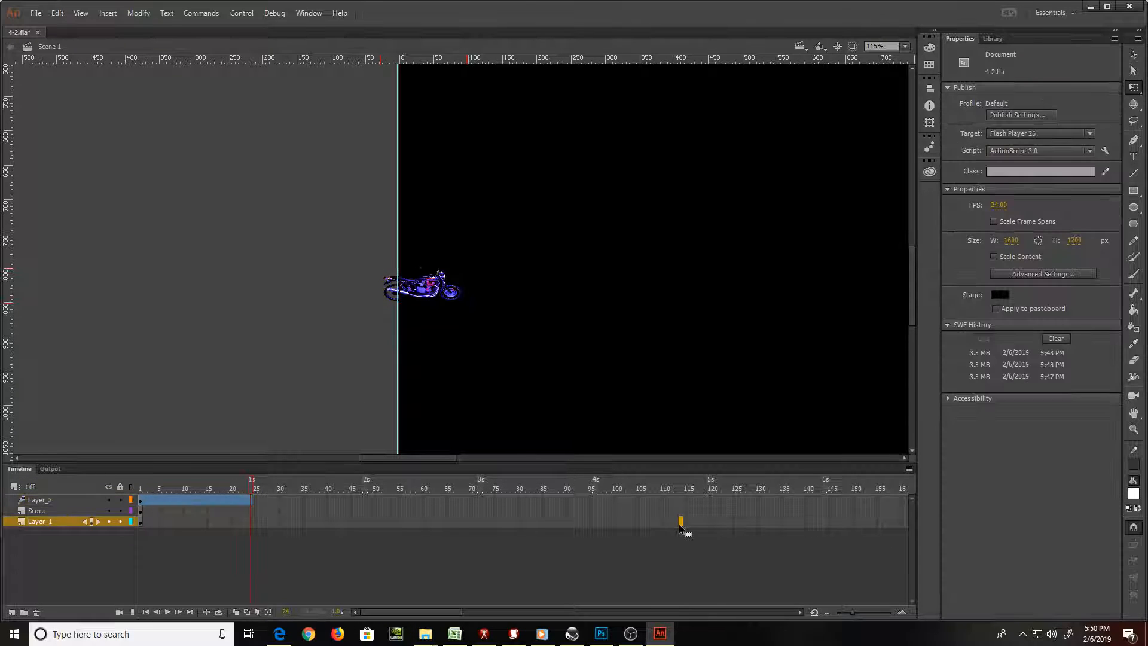
pyautogui.press('F5')
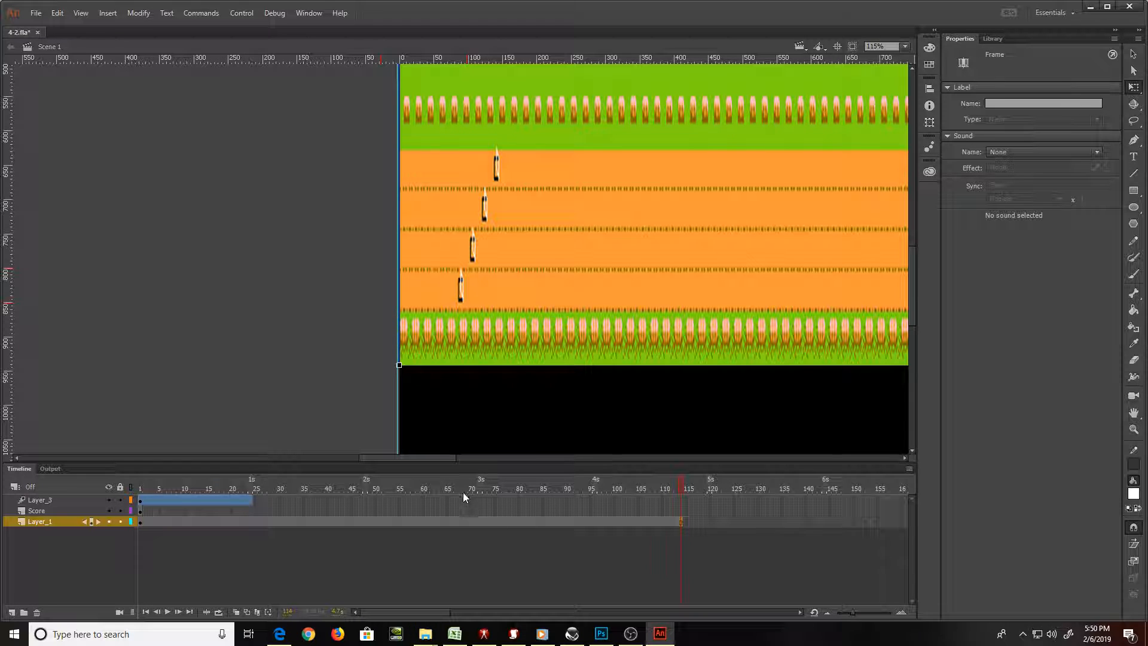
# Extend the bike's tween to frame 82 and move the bike there along the lowest lane to about X 488
pyautogui.click(526, 495)
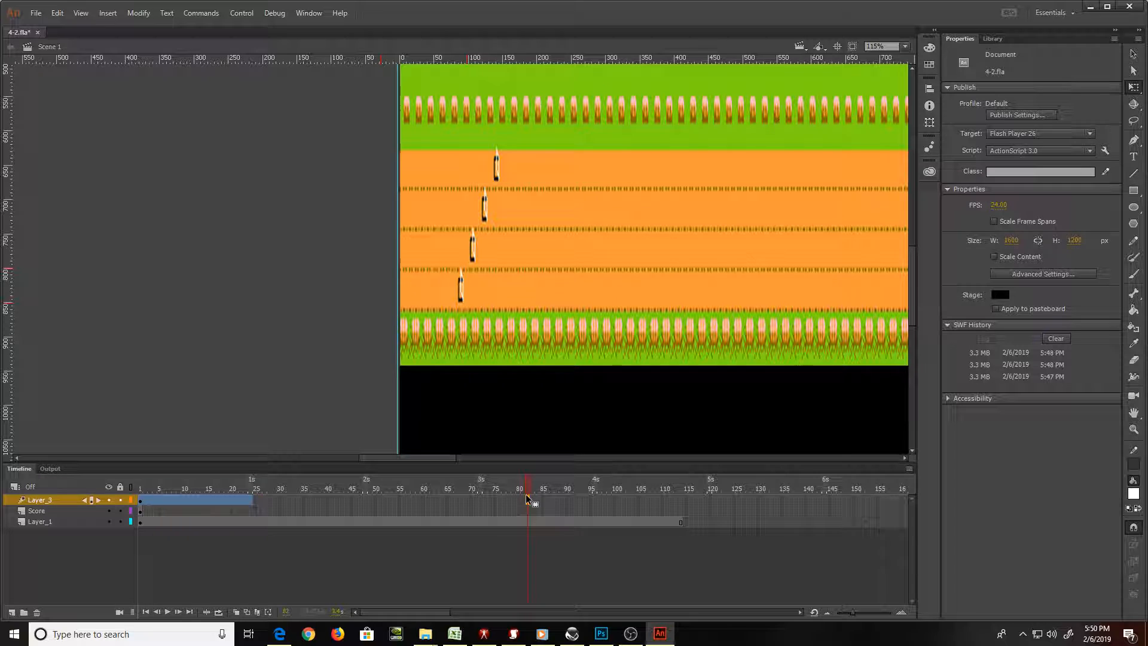
pyautogui.press('F5')
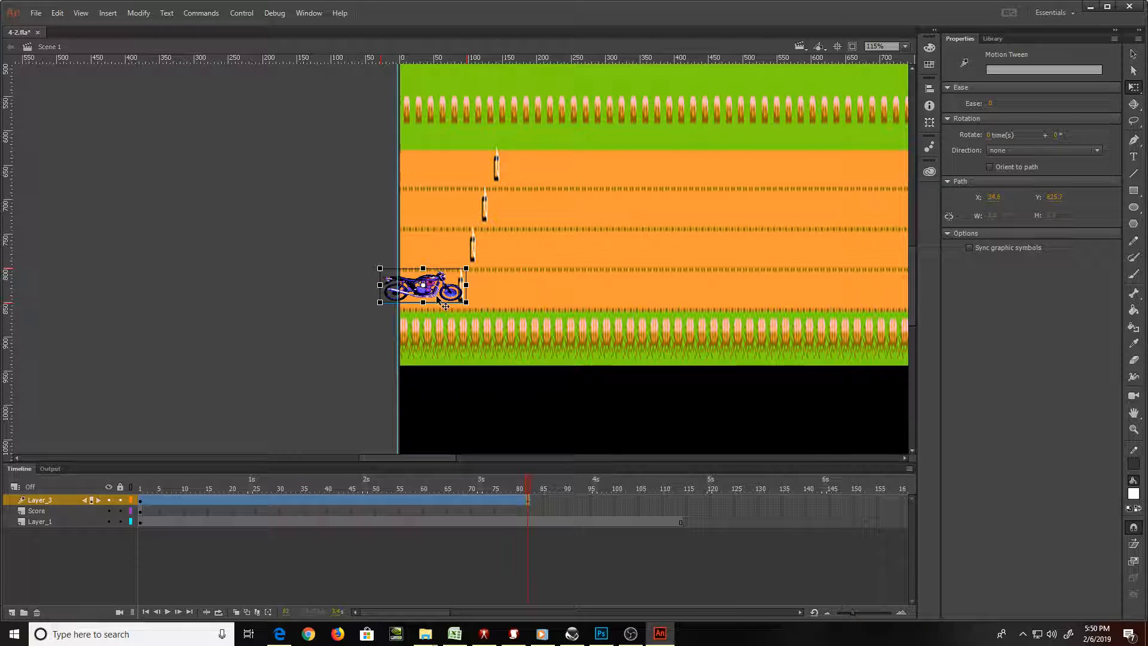
pyautogui.moveTo(451, 302); pyautogui.dragTo(802, 305)
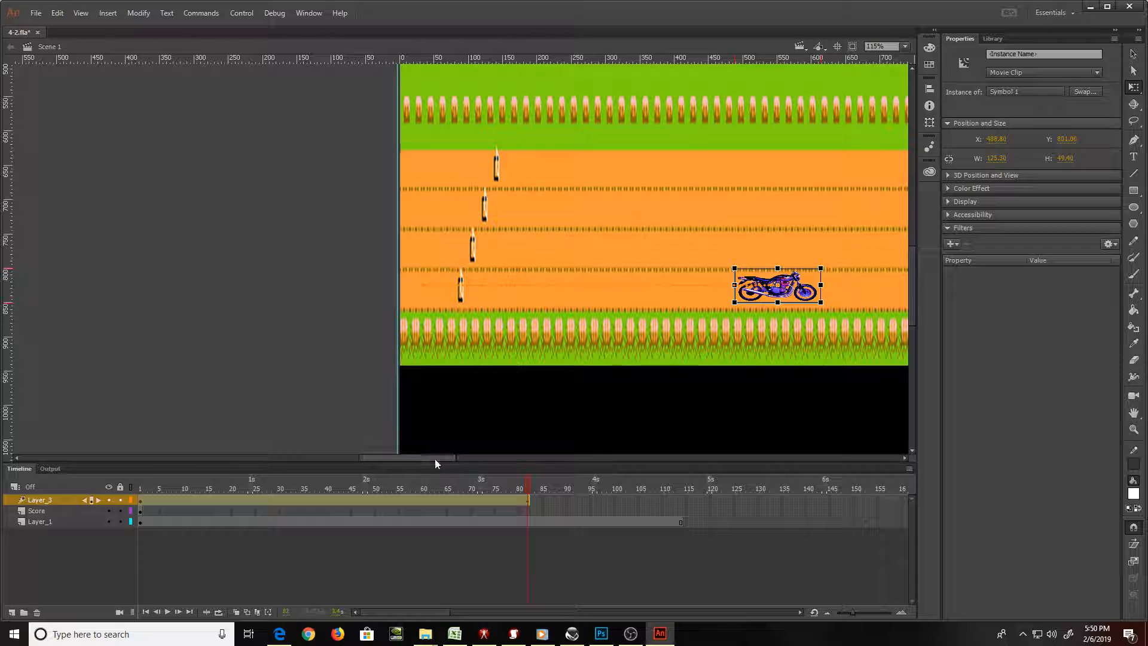
# Play back the bike's motion along the lane from the first frame
pyautogui.moveTo(450, 458)
pyautogui.mouseDown()
pyautogui.moveTo(493, 459)
pyautogui.moveTo(464, 459)
pyautogui.mouseUp()
pyautogui.moveTo(529, 475); pyautogui.dragTo(102, 435)
pyautogui.press('Return')
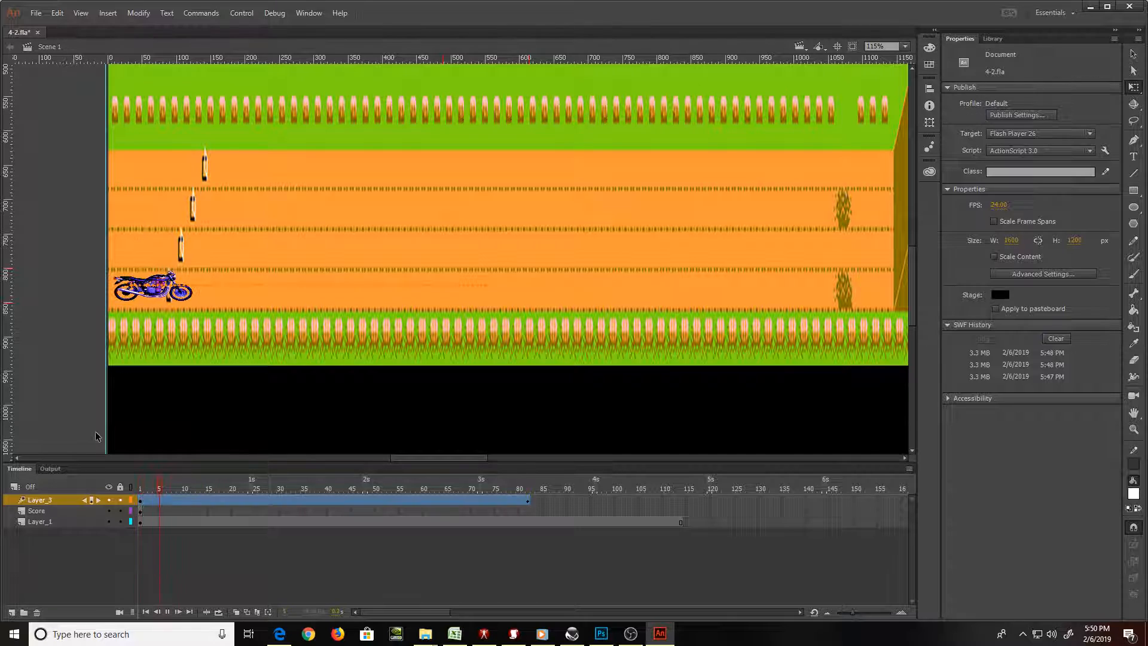
pyautogui.press('Return')
# Move the bike at frame 82 farther along the lane to about X 837 and extend its tween to frame 91
pyautogui.click(527, 499)
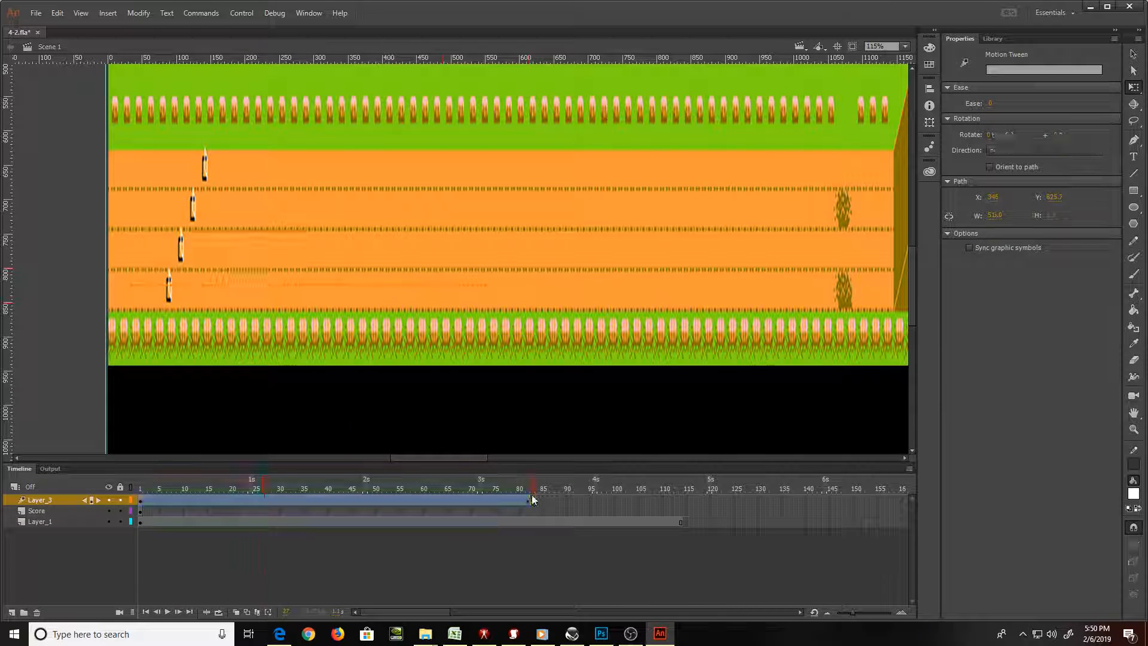
pyautogui.click(527, 500)
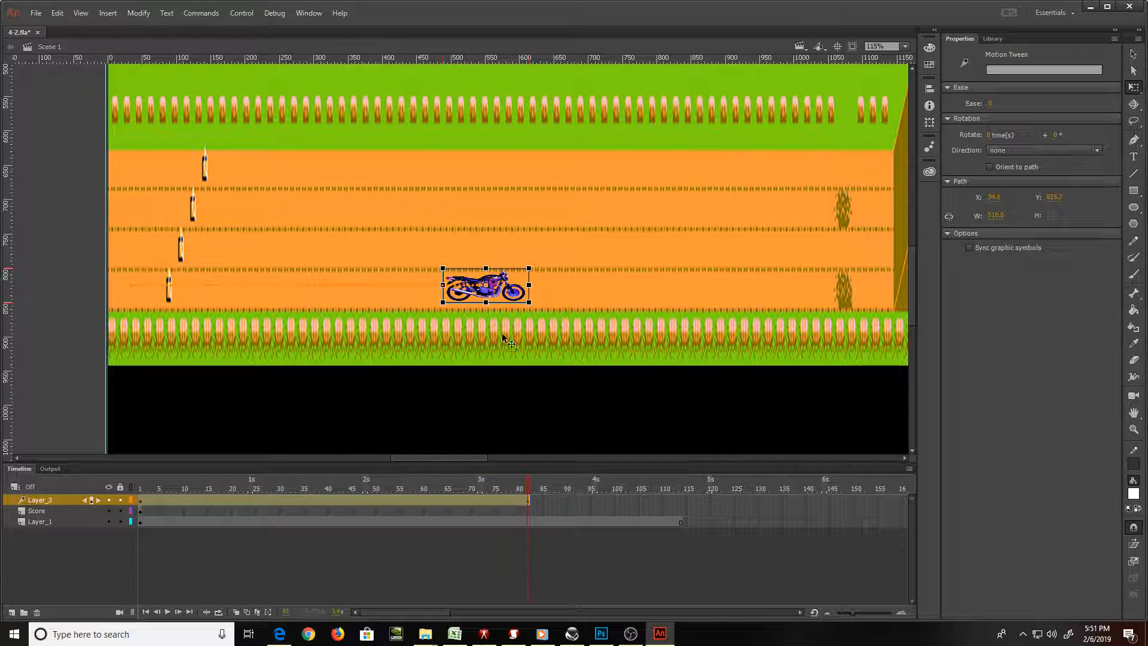
pyautogui.moveTo(511, 290); pyautogui.dragTo(752, 291)
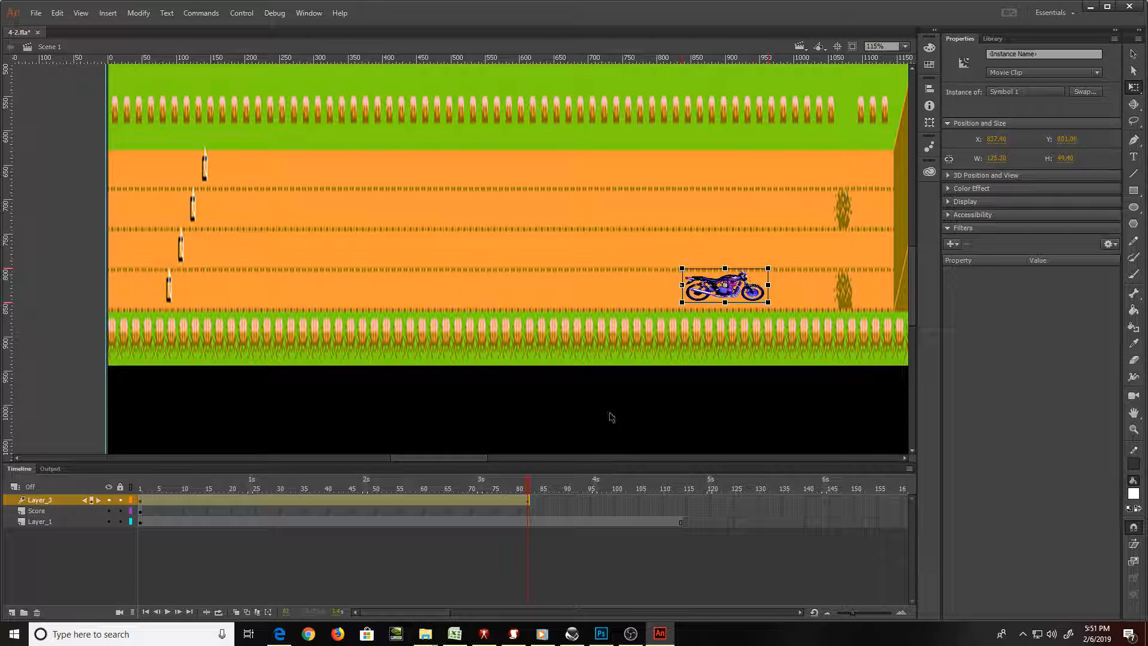
pyautogui.click(571, 500)
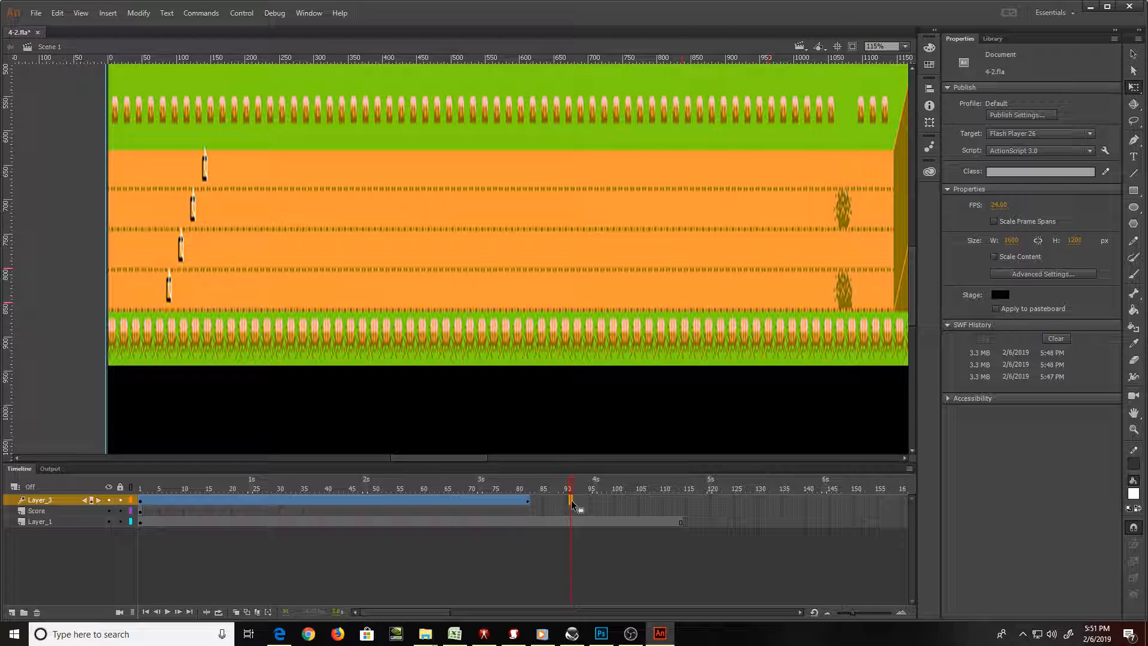
pyautogui.press('F5')
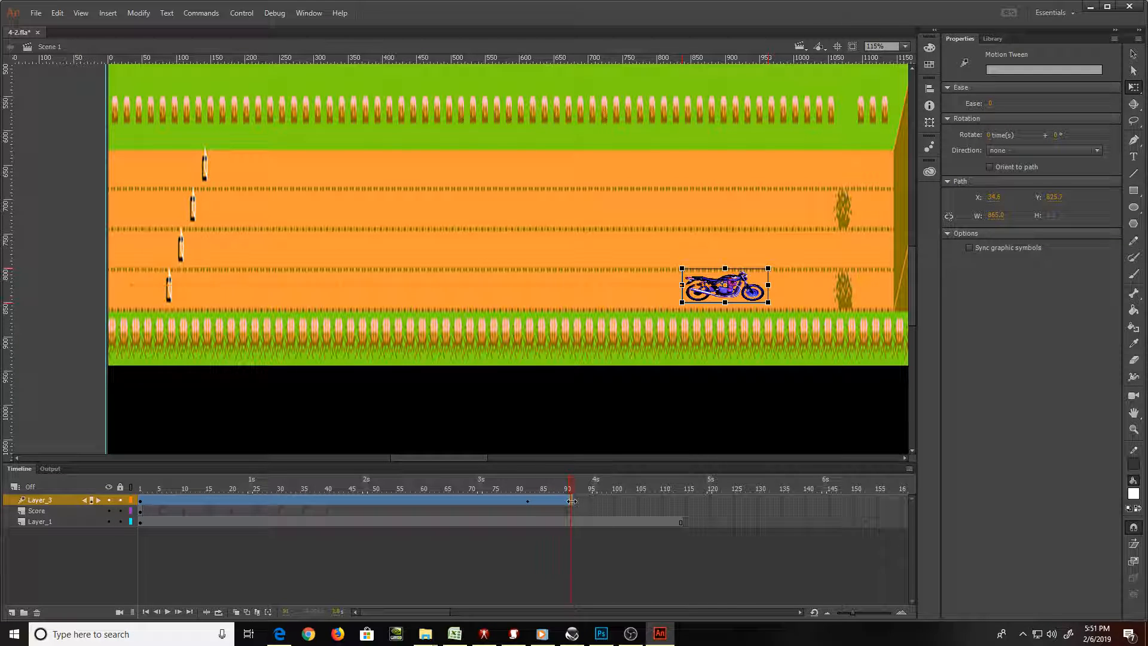
# Move the bike at frame 91 up and forward toward the first ramp, and tilt its front end upward at frame 87
pyautogui.moveTo(742, 299); pyautogui.dragTo(856, 264)
pyautogui.moveTo(569, 486); pyautogui.dragTo(552, 485)
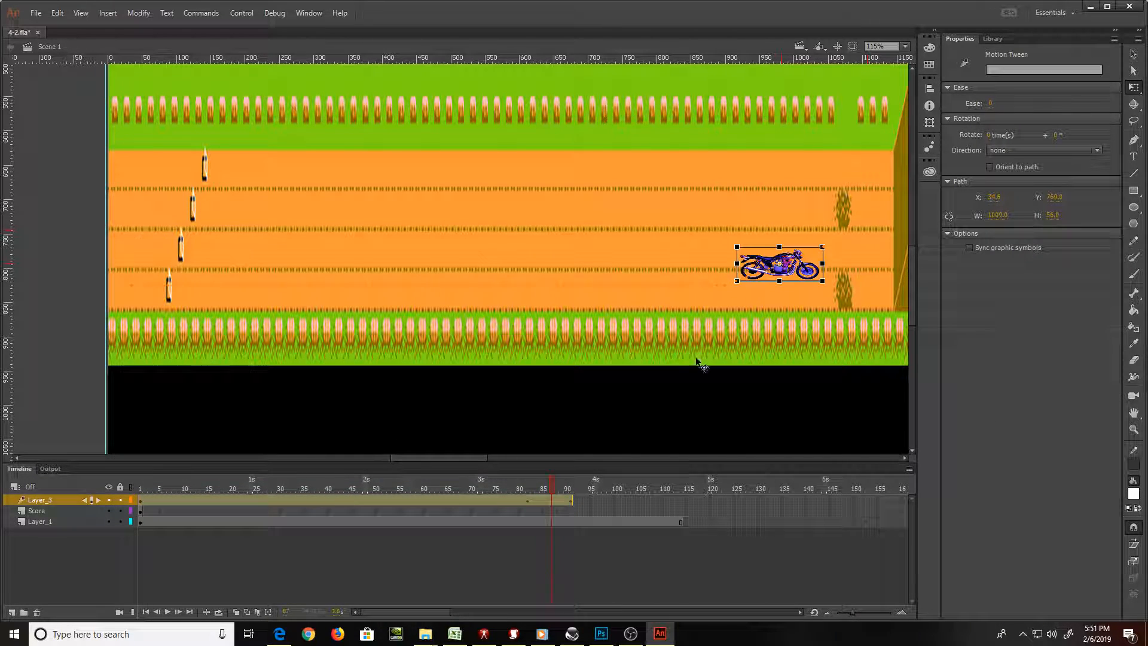
pyautogui.moveTo(832, 290); pyautogui.dragTo(834, 272)
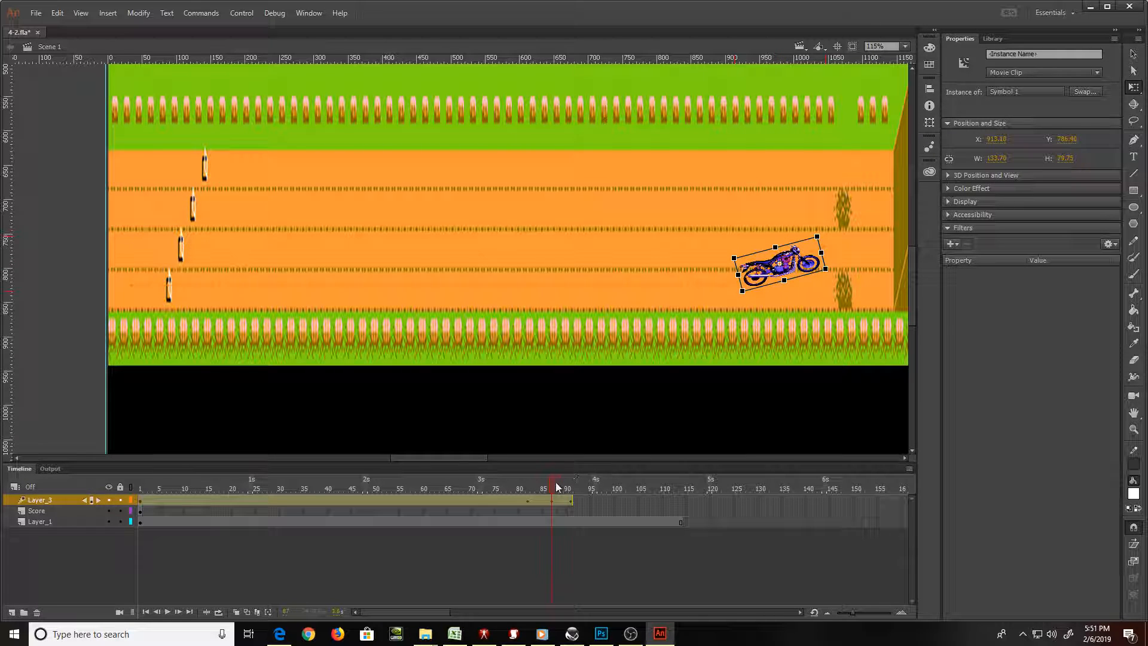
pyautogui.moveTo(555, 482)
pyautogui.mouseDown()
pyautogui.moveTo(536, 487)
pyautogui.moveTo(582, 479)
pyautogui.moveTo(568, 479)
pyautogui.mouseUp()
pyautogui.click(479, 500)
pyautogui.moveTo(475, 459); pyautogui.dragTo(508, 461)
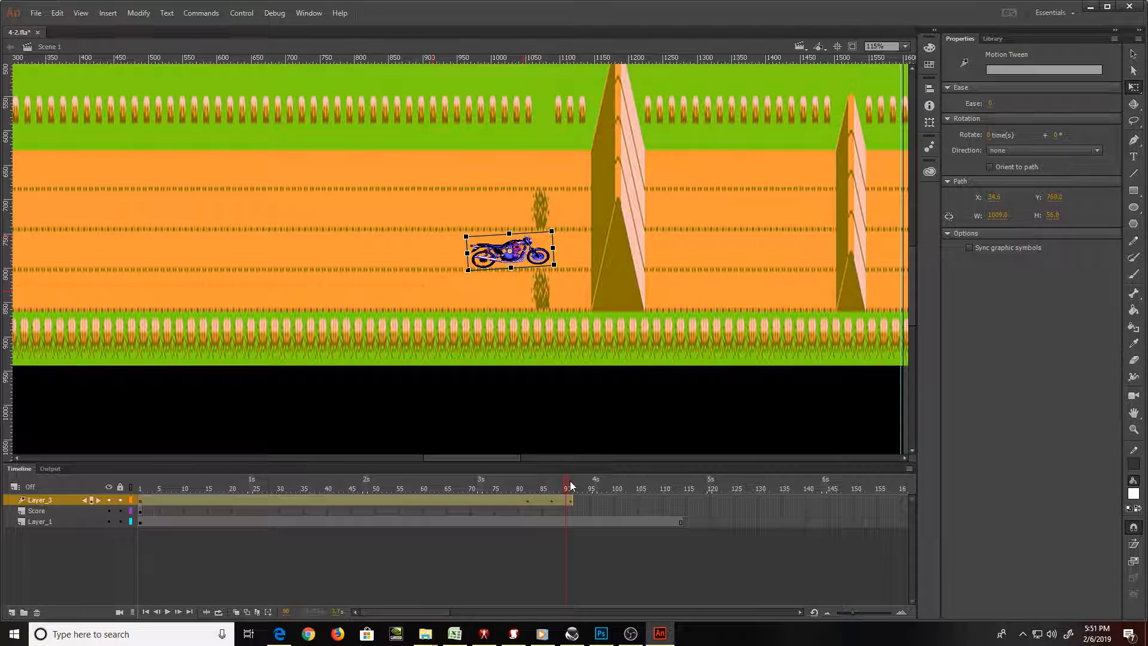
# Extend the bike's tween to frame 96 and move the bike there to the first ramp's base at about X 1042
pyautogui.moveTo(569, 481); pyautogui.dragTo(592, 484)
pyautogui.click(592, 484)
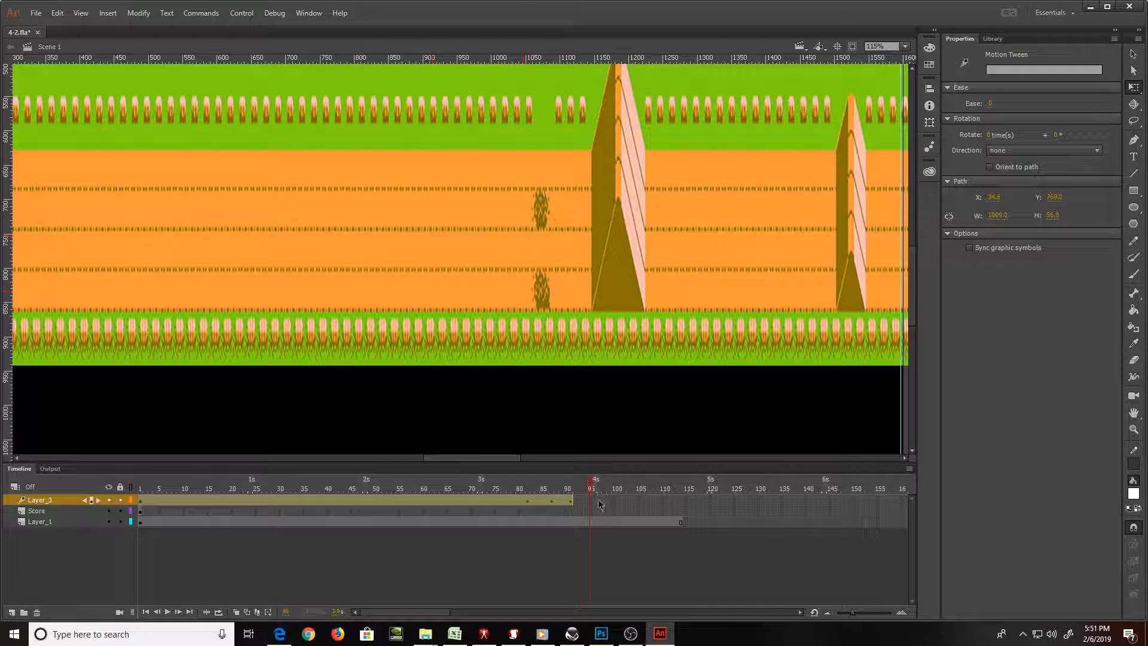
pyautogui.click(595, 501)
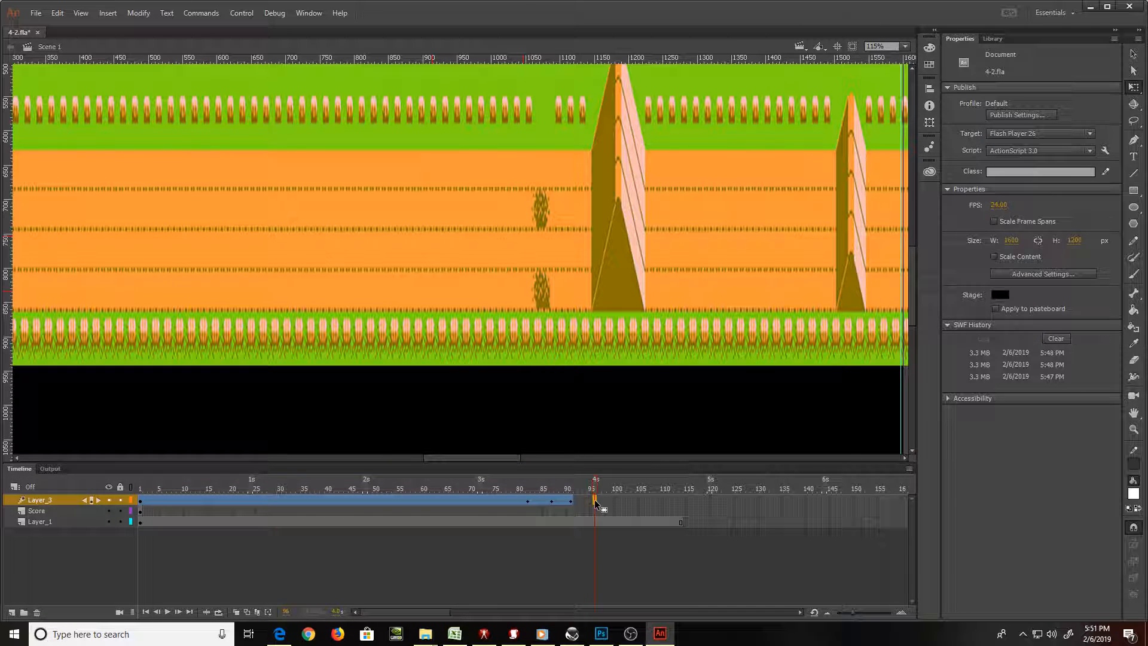
pyautogui.press('F5')
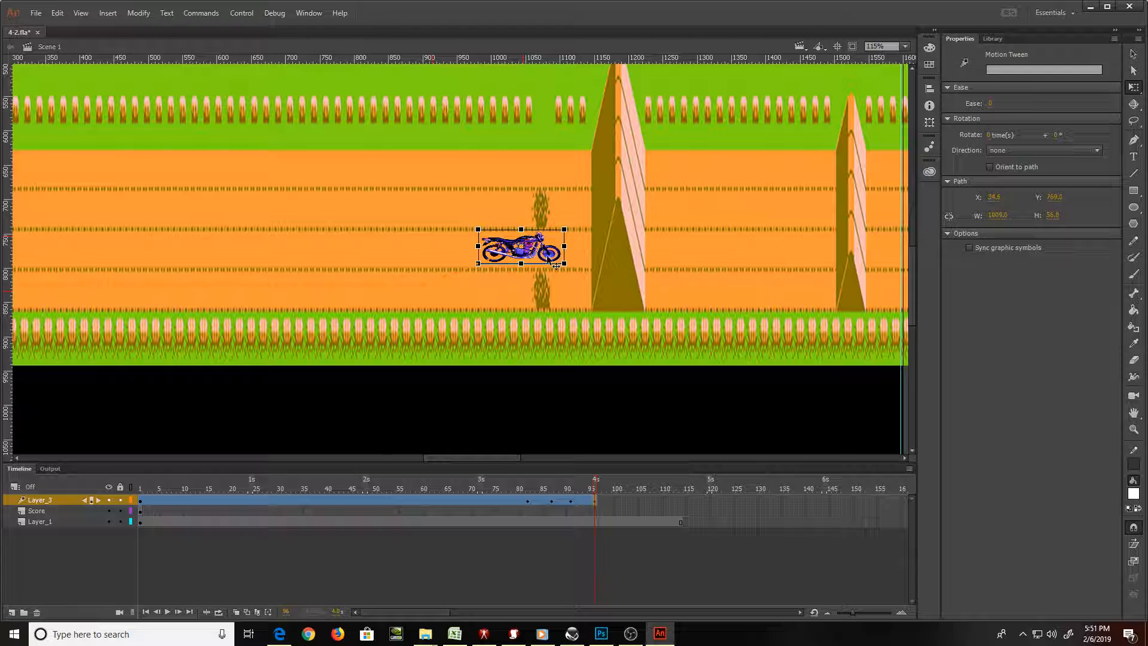
pyautogui.moveTo(557, 261); pyautogui.dragTo(598, 262)
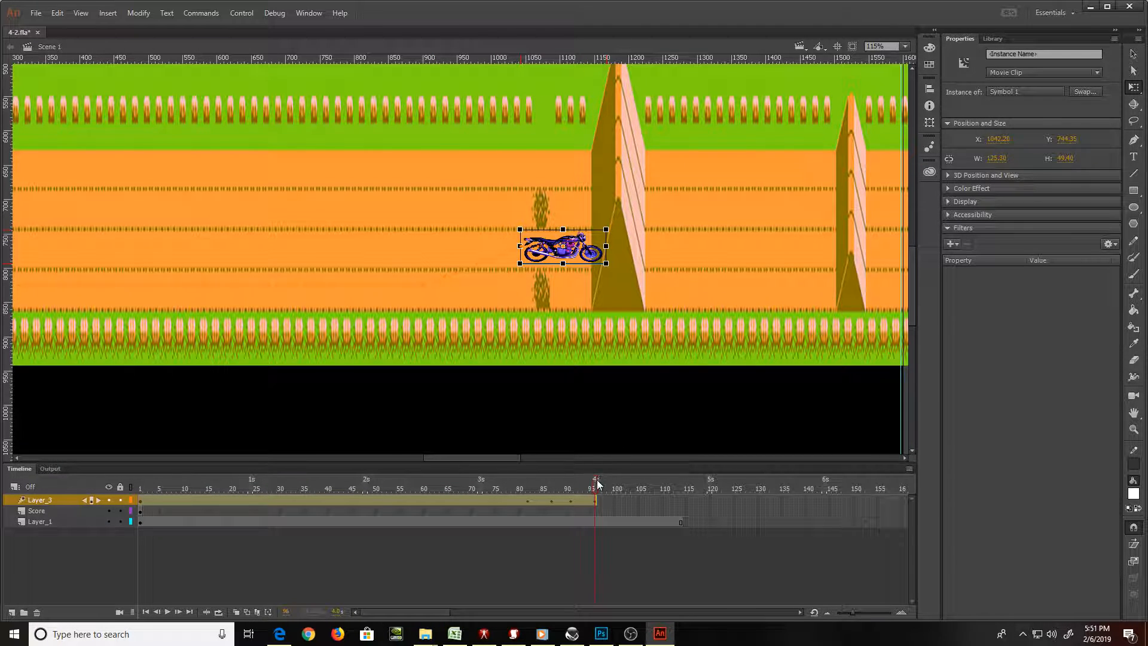
# Extend the tween to frame 100, place the bike nose-up near the first ramp's peak at about X 1142, and play back the climb
pyautogui.click(616, 481)
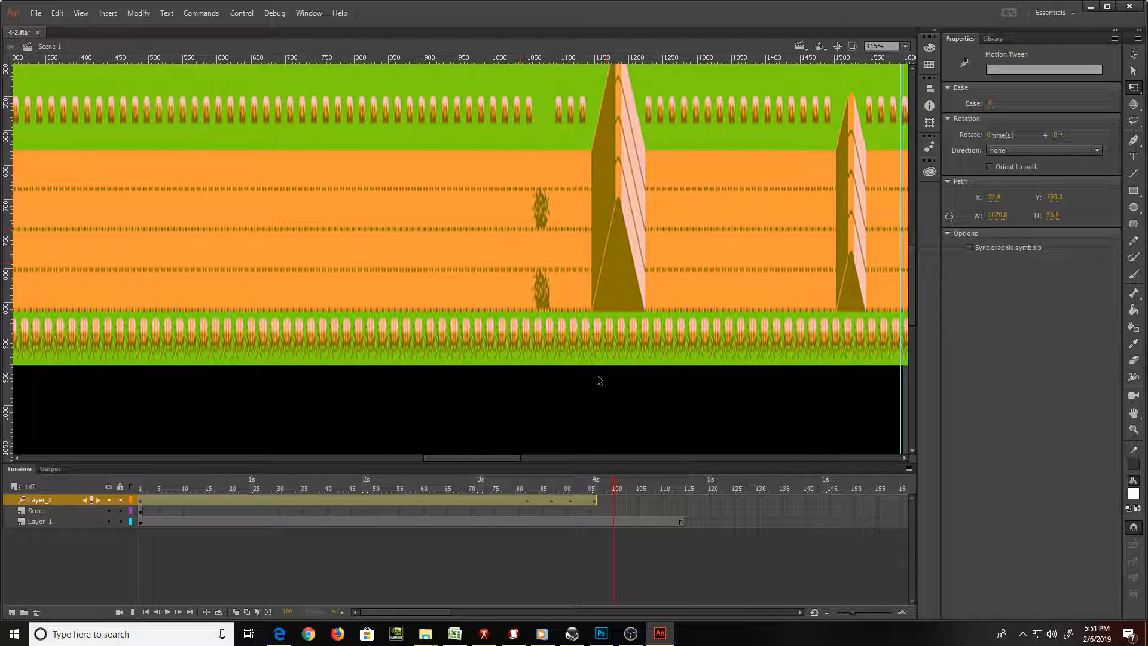
pyautogui.click(613, 497)
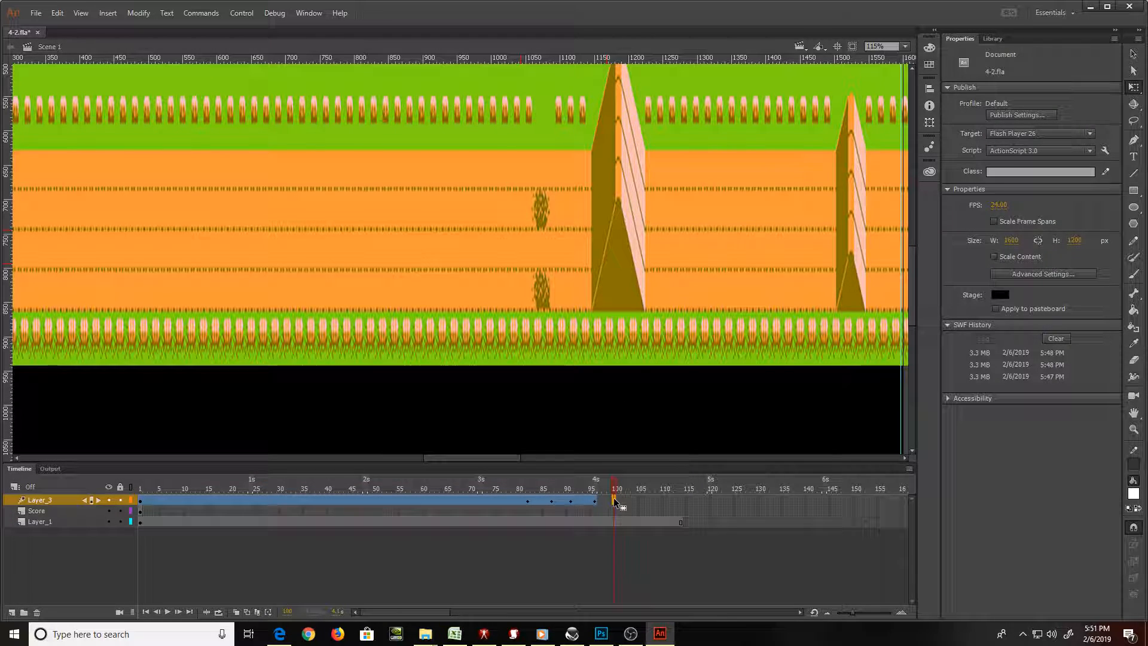
pyautogui.press('F5')
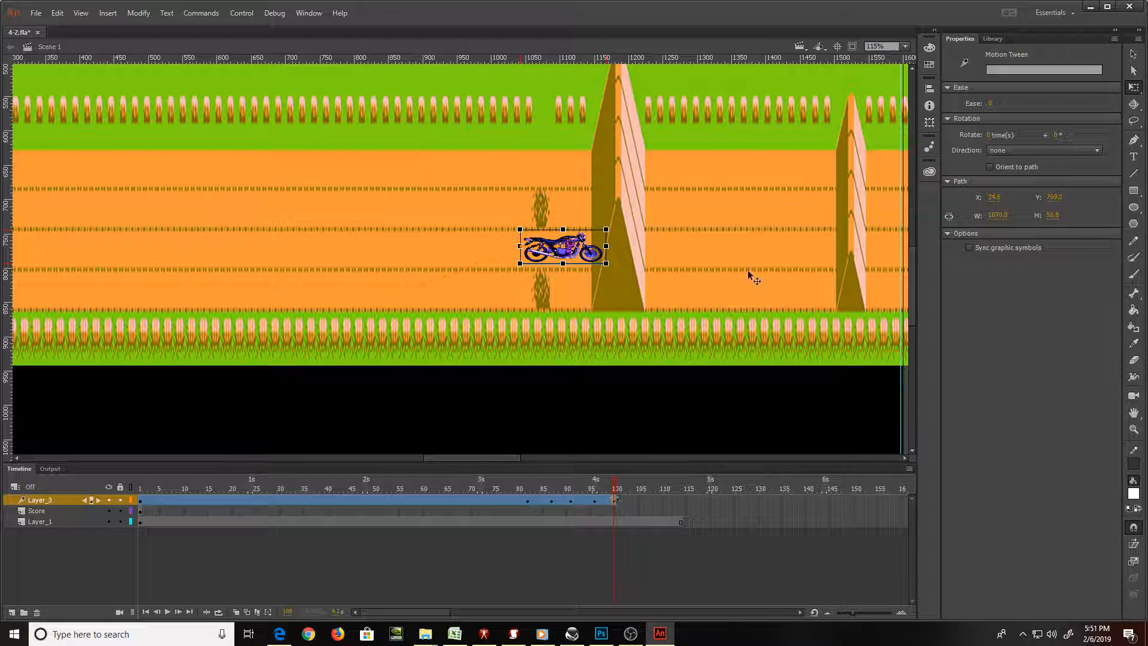
pyautogui.click(616, 265)
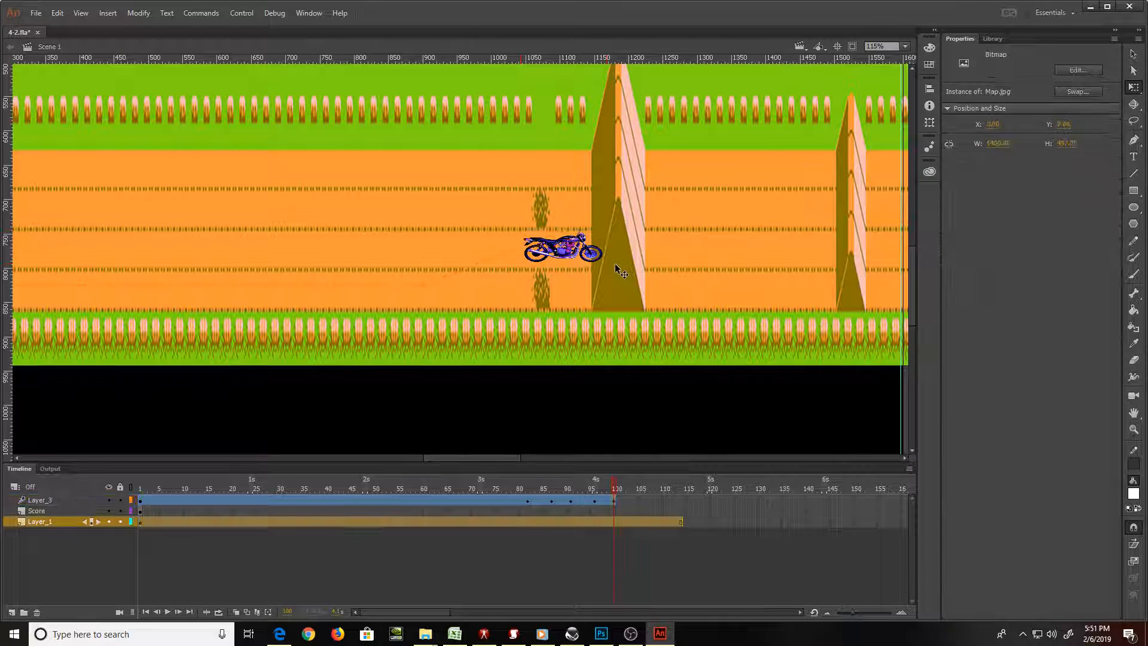
pyautogui.click(589, 262)
pyautogui.moveTo(614, 271); pyautogui.dragTo(655, 94)
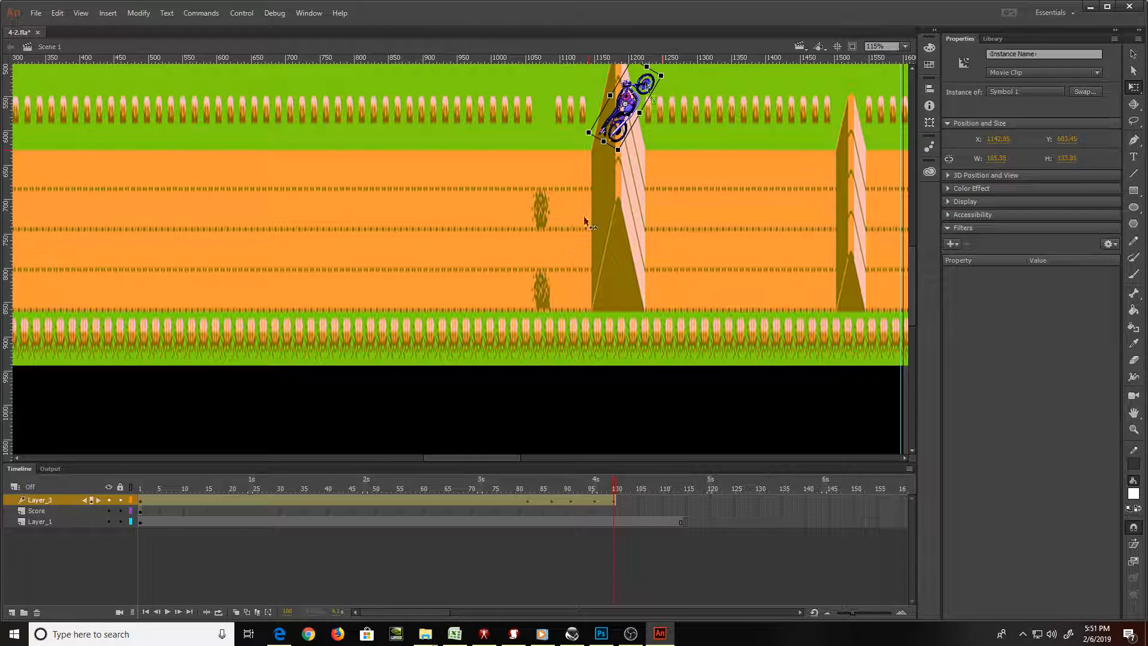
pyautogui.moveTo(609, 483); pyautogui.dragTo(568, 484)
pyautogui.press('Return')
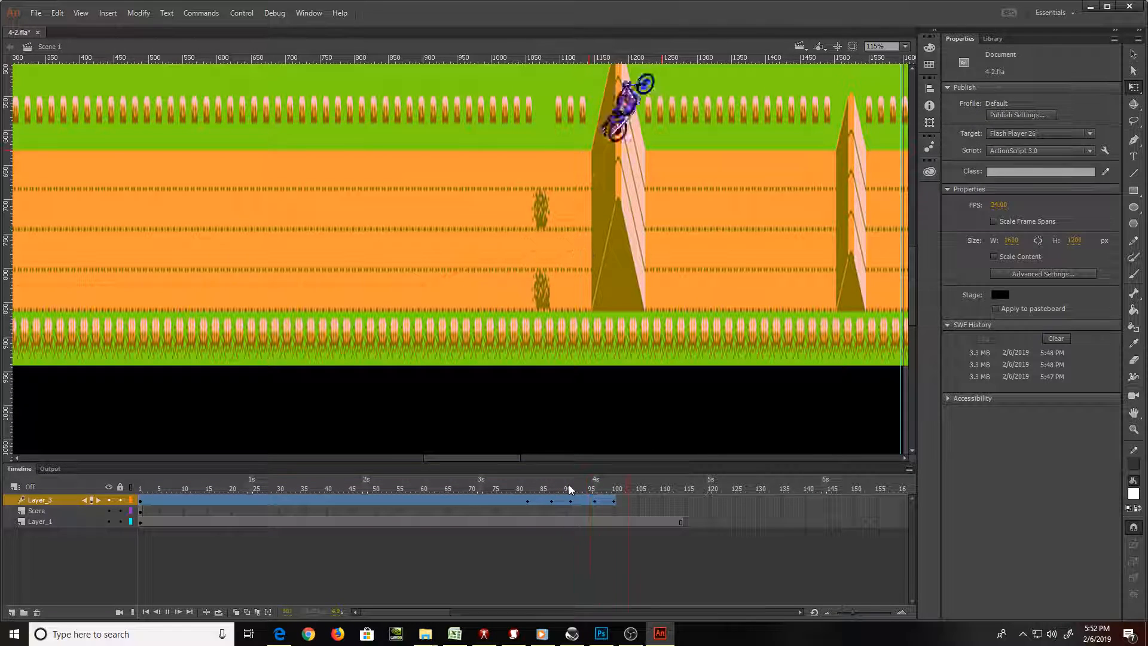
# Insert extra frames into the bike's tween between frames 96 and 100 and play back the climb from frame 87
pyautogui.click(599, 500)
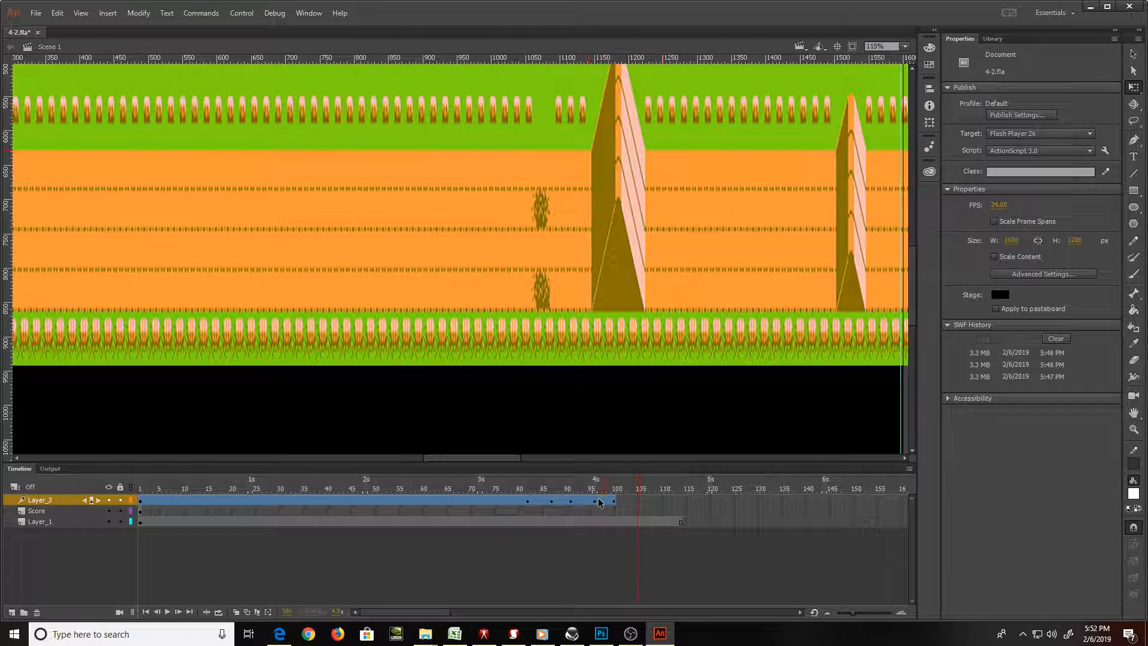
pyautogui.click(607, 501)
pyautogui.rightClick(607, 501)
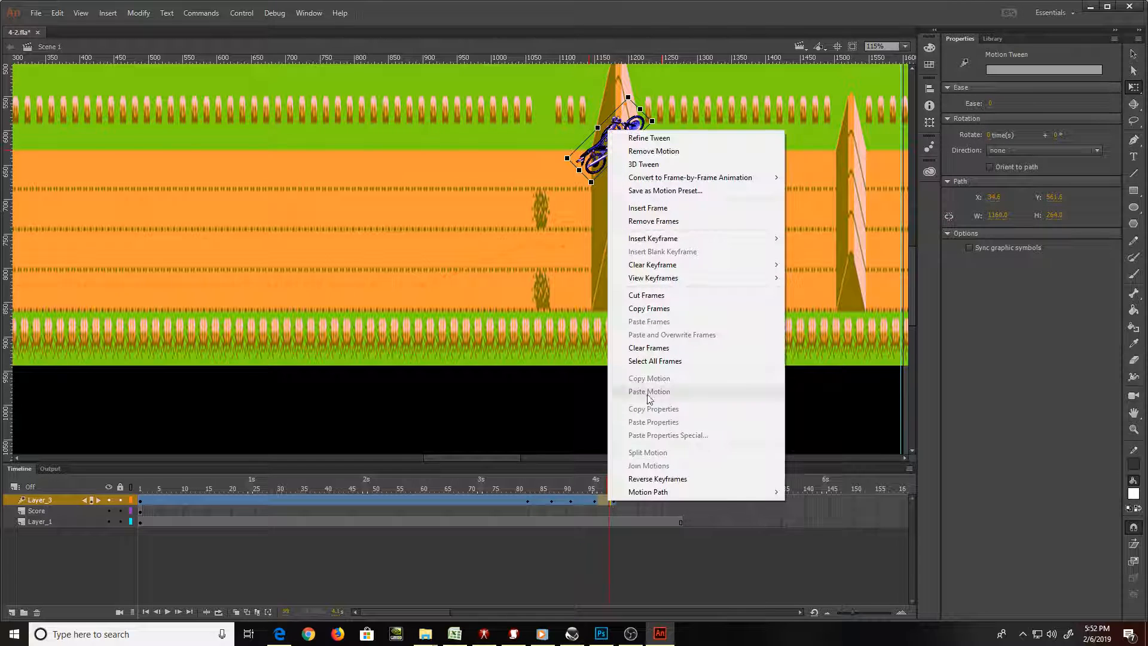
pyautogui.click(664, 214)
pyautogui.click(551, 484)
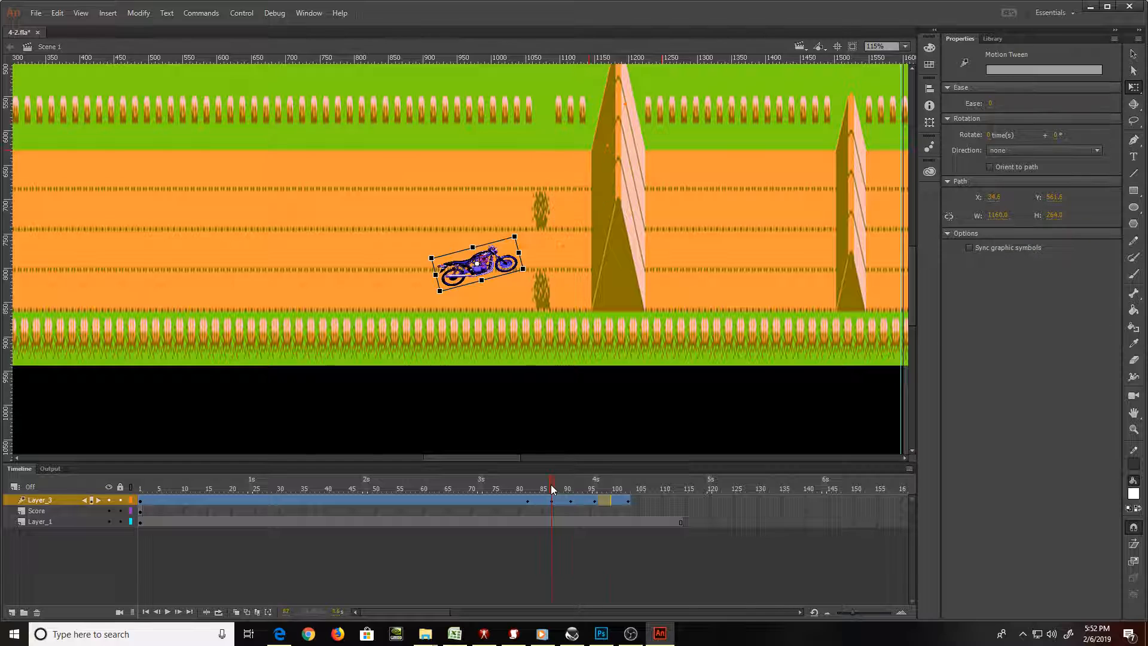
pyautogui.press('Return')
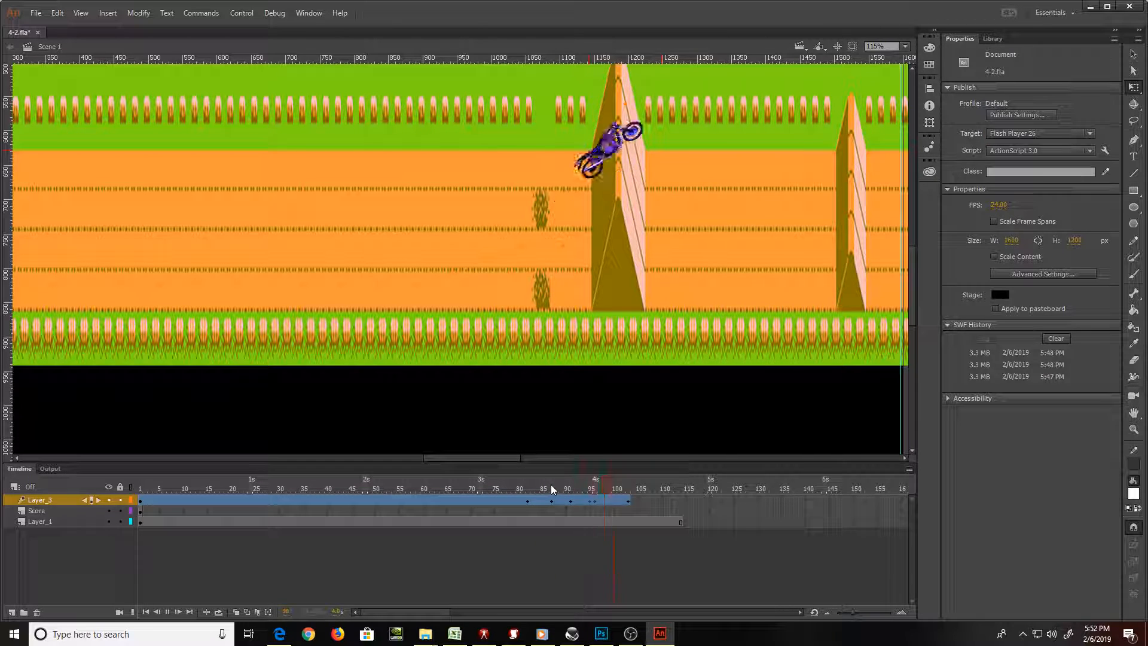
pyautogui.press('Return')
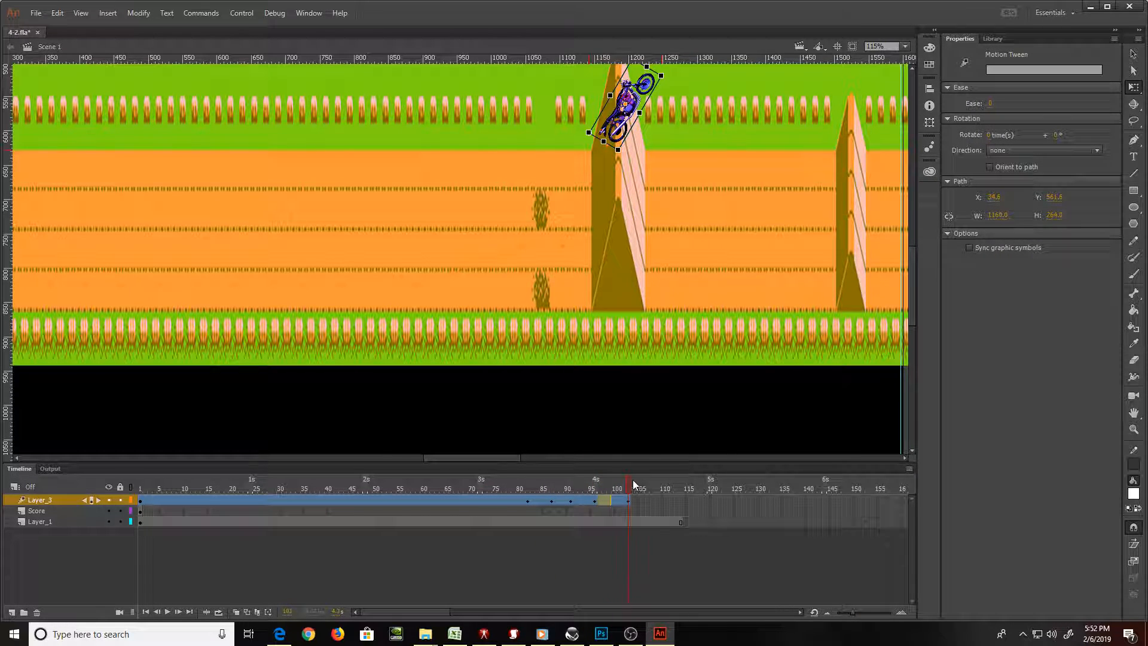
# Extend the bike's tween to frame 112 and move the bike there just past the first ramp's peak, to about X 1198
pyautogui.click(632, 479)
pyautogui.click(626, 478)
pyautogui.click(652, 481)
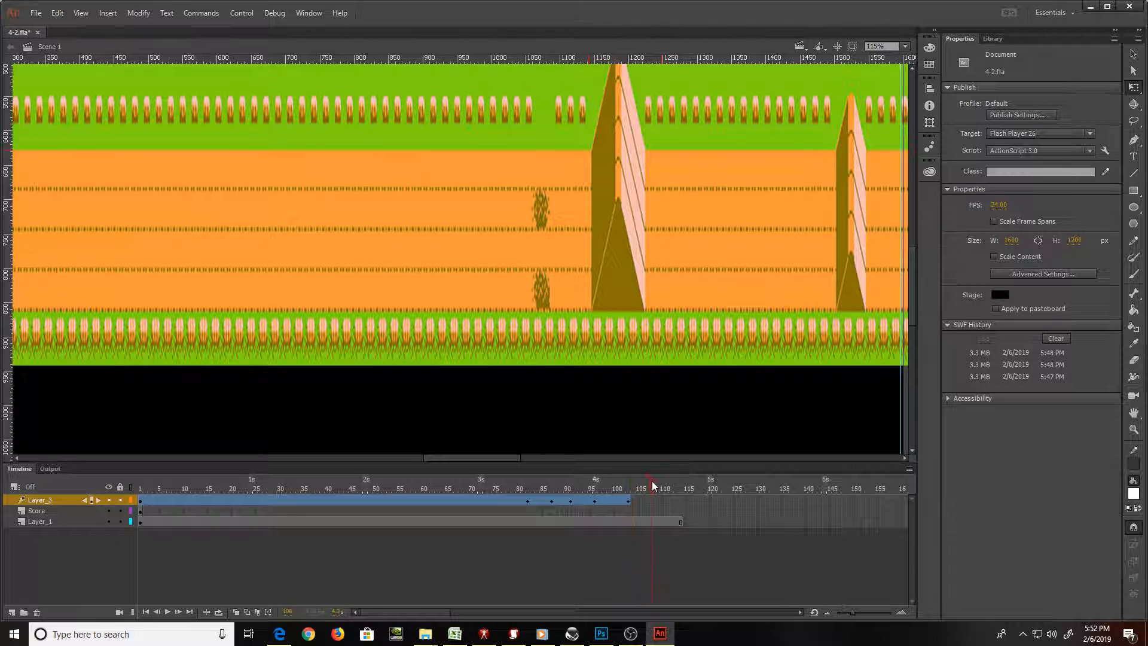
pyautogui.click(655, 500)
pyautogui.press('F5')
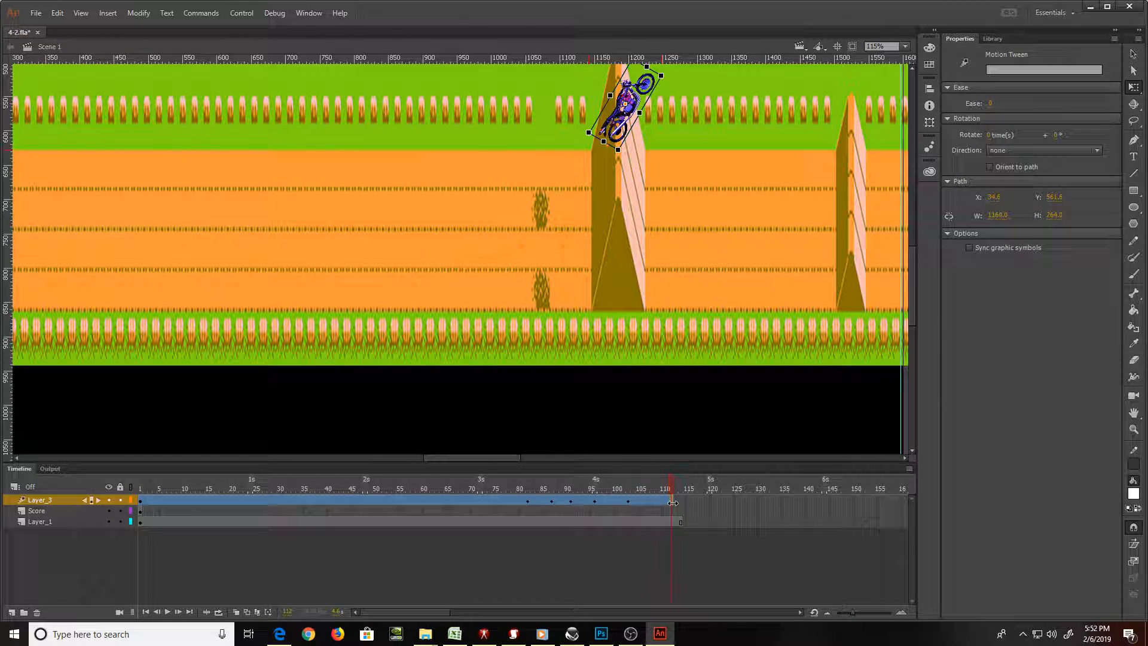
pyautogui.moveTo(652, 99); pyautogui.dragTo(690, 99)
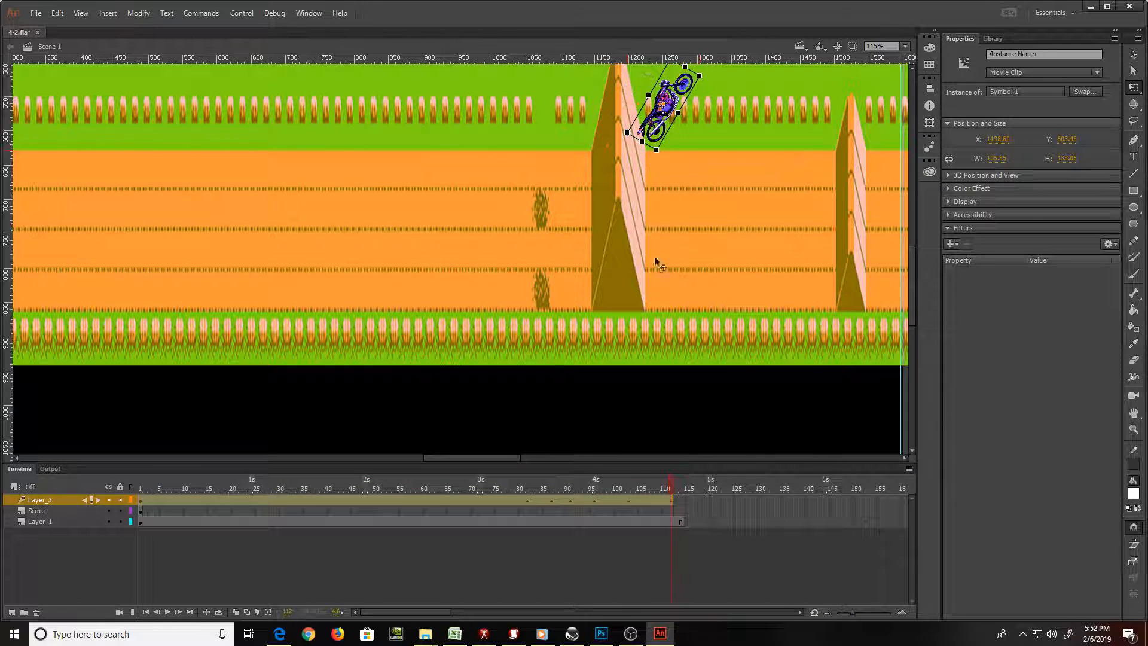
# Extend the track map layer to frame 131
pyautogui.click(682, 488)
pyautogui.click(687, 488)
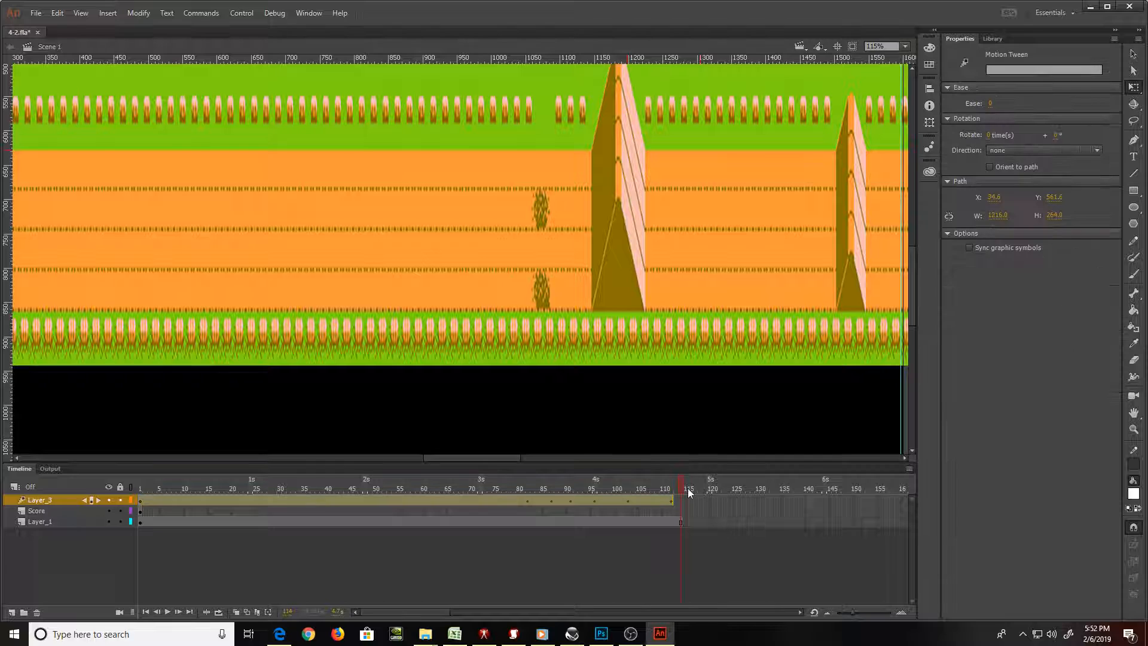
pyautogui.click(683, 484)
pyautogui.click(683, 489)
pyautogui.click(760, 522)
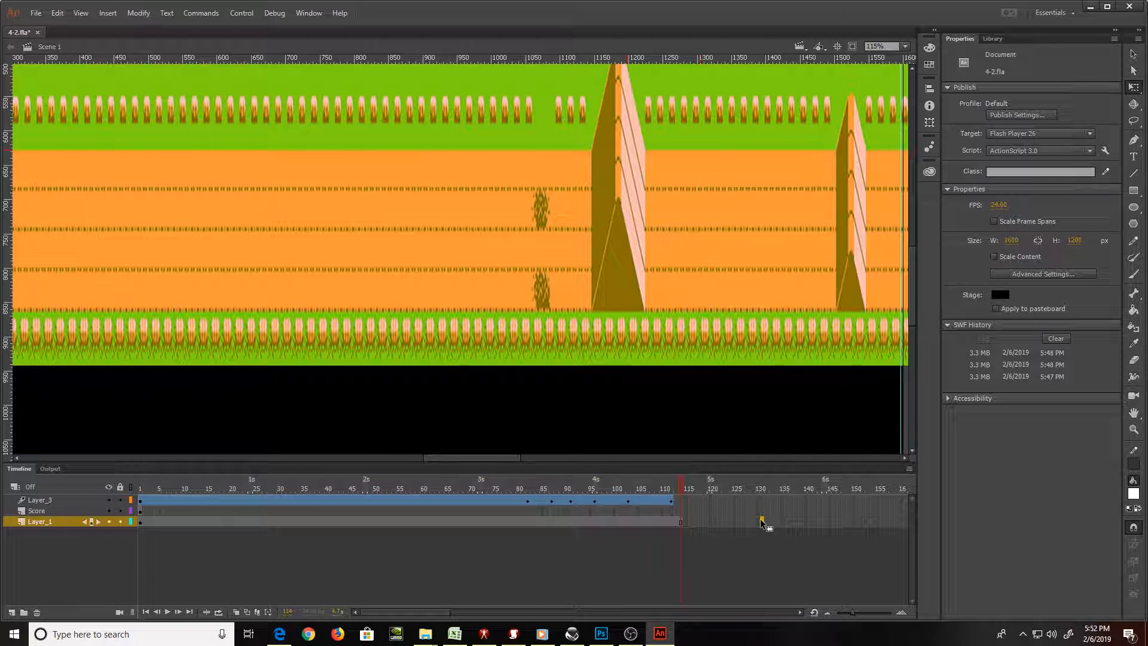
pyautogui.press('F5')
# Extend the tween to frame 124, land the bike level between the ramps at about X 1320, Y 752, and test the movie
pyautogui.moveTo(742, 488); pyautogui.dragTo(716, 487)
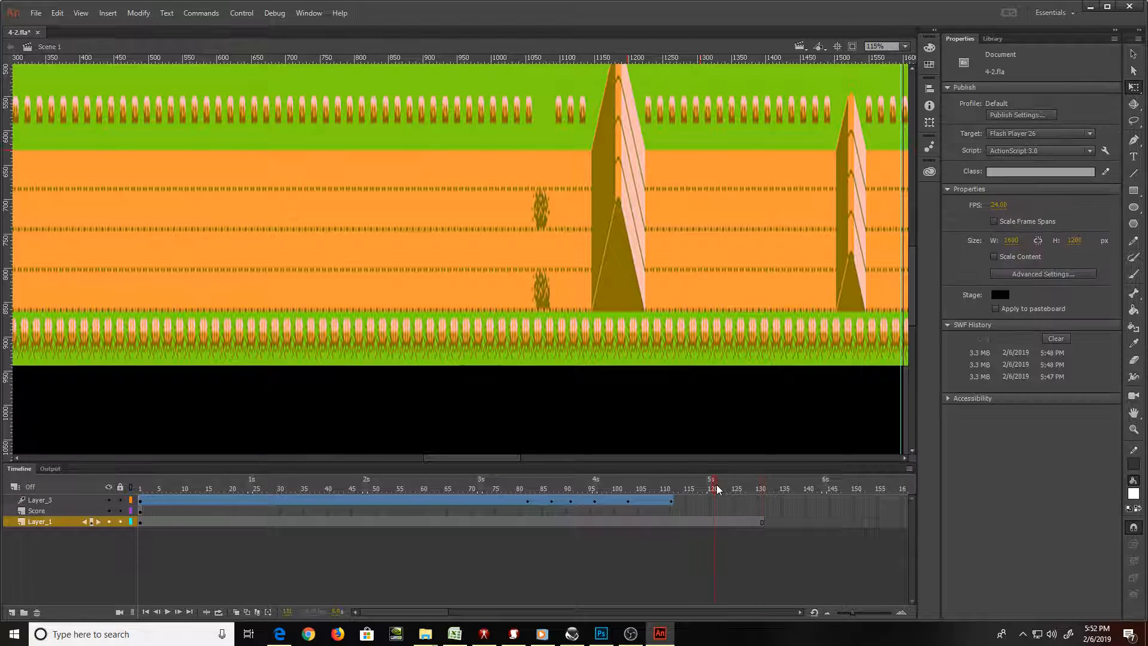
pyautogui.click(727, 499)
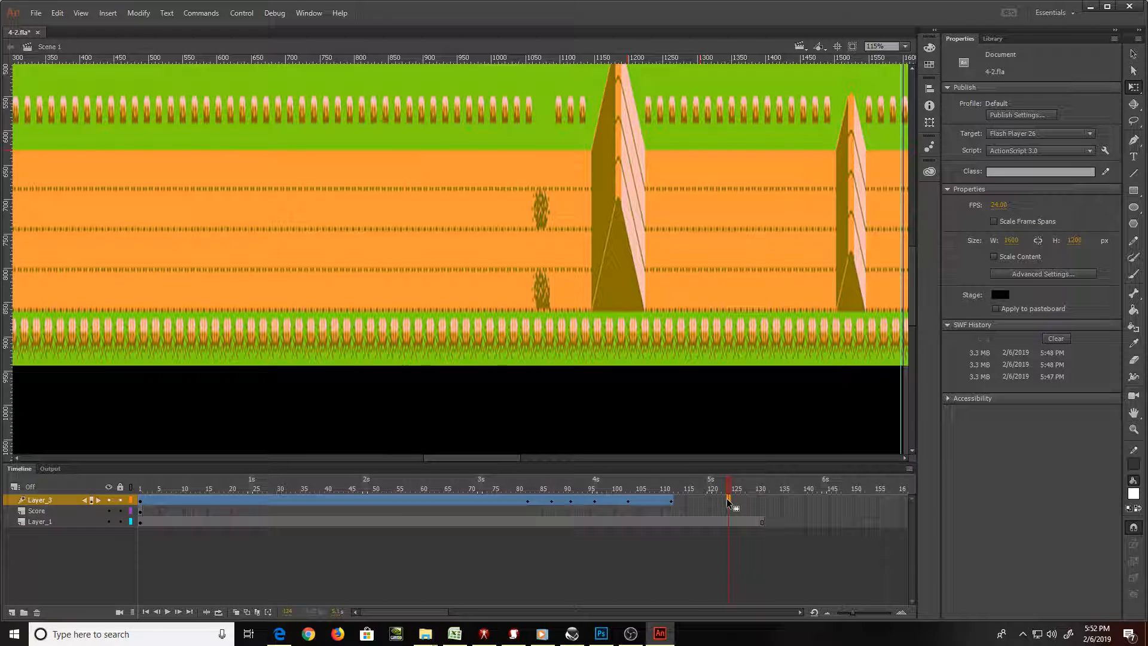
pyautogui.press('F5')
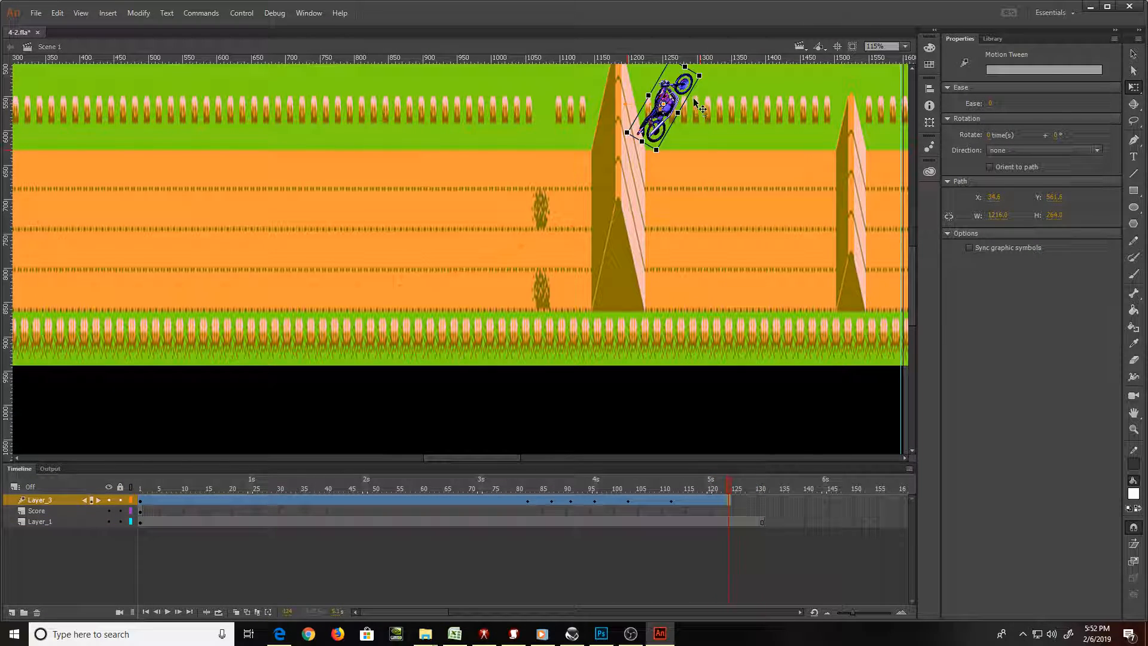
pyautogui.moveTo(695, 99); pyautogui.dragTo(781, 255)
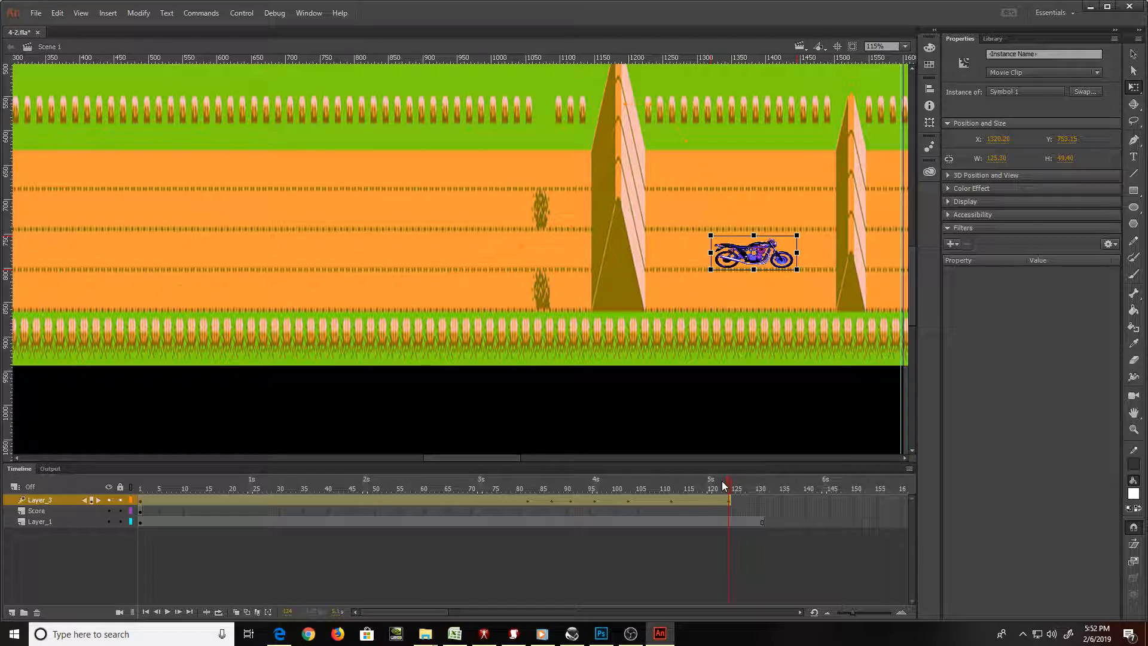
pyautogui.hotkey('ctrl', 'Return')
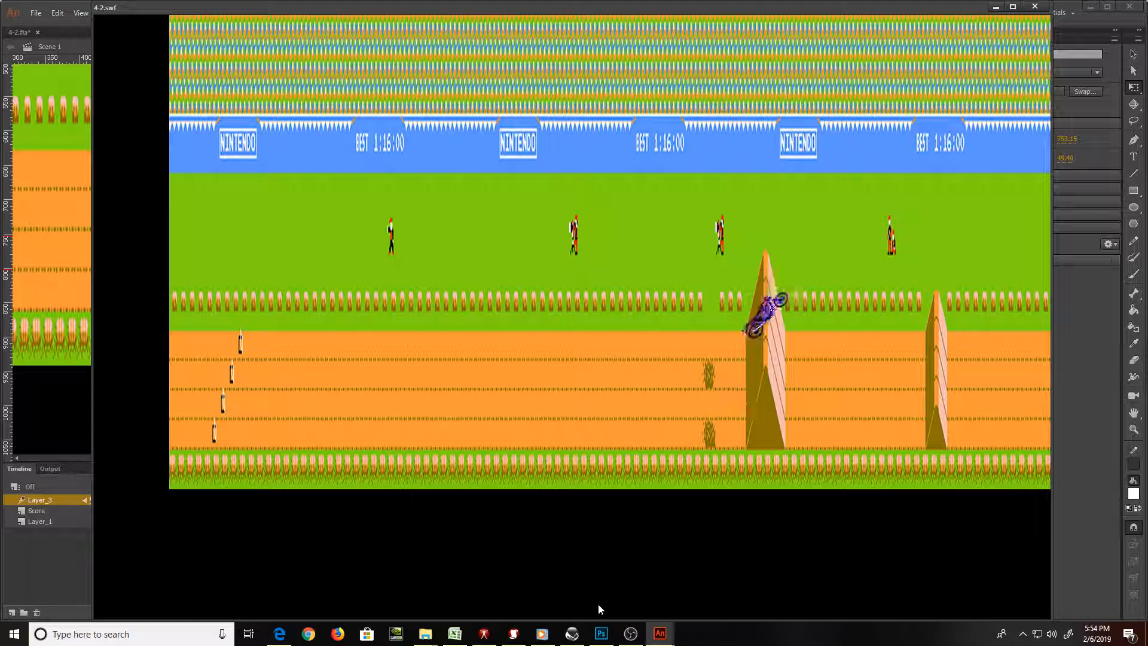
# Switch to Photoshop and open the recent file Map.psd
pyautogui.click(601, 633)
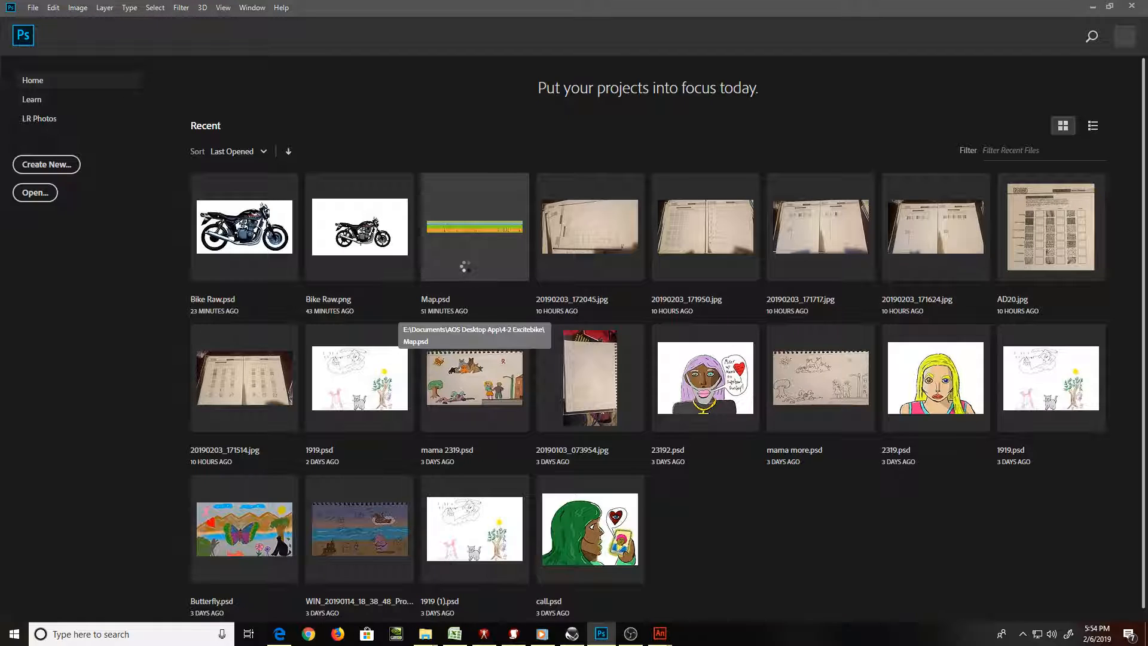
pyautogui.click(467, 270)
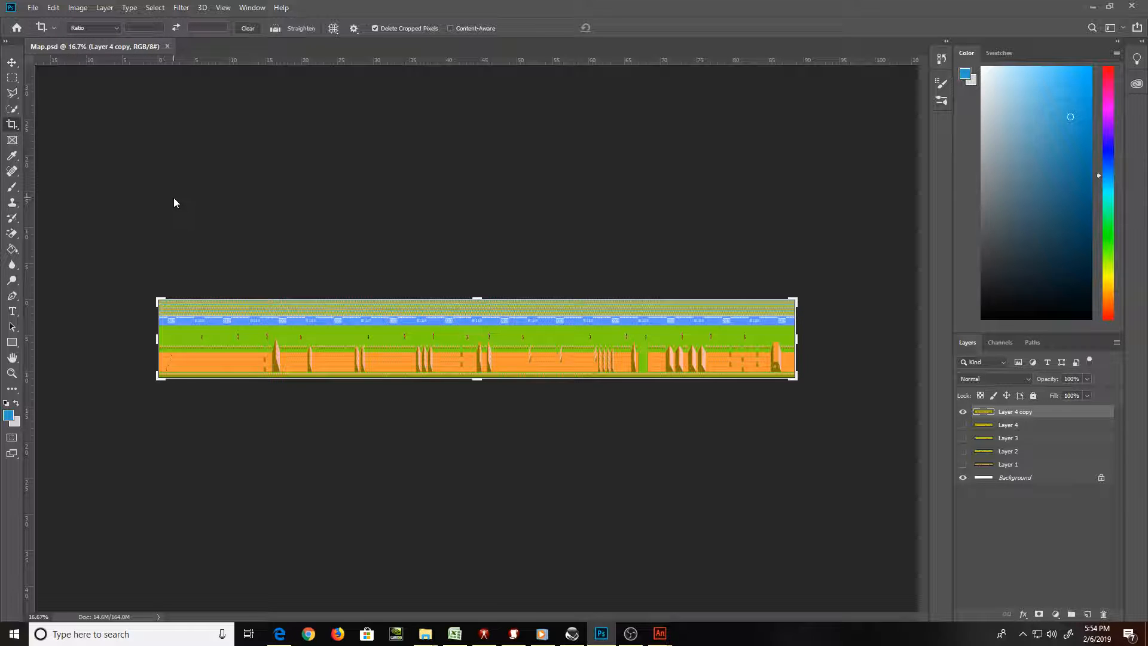
# Paint over the first NINTENDO sign on the blue banner using the sampled banner blue and a size 25 brush
pyautogui.press('z')
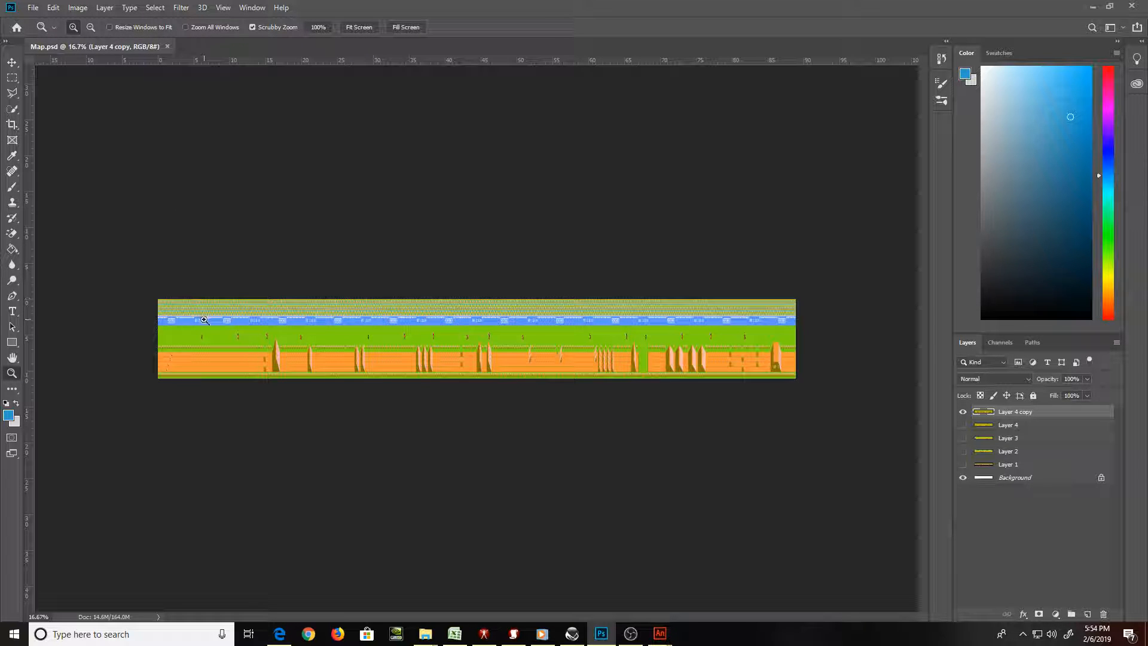
pyautogui.moveTo(190, 323); pyautogui.dragTo(258, 384)
pyautogui.press('space')
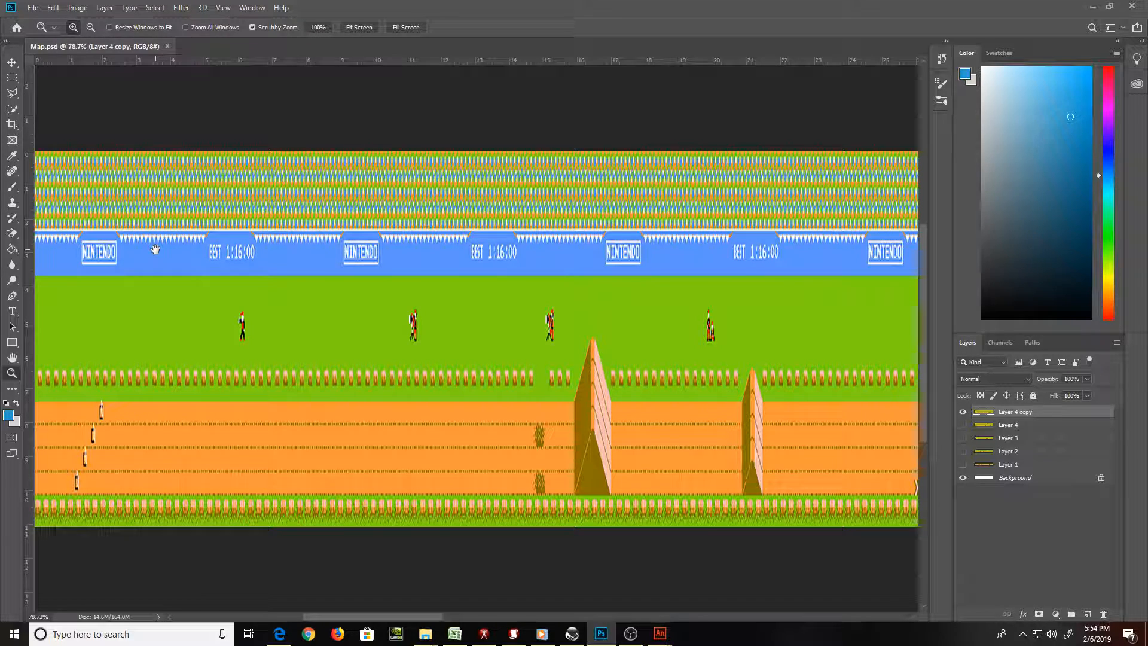
pyautogui.moveTo(155, 249); pyautogui.dragTo(263, 269)
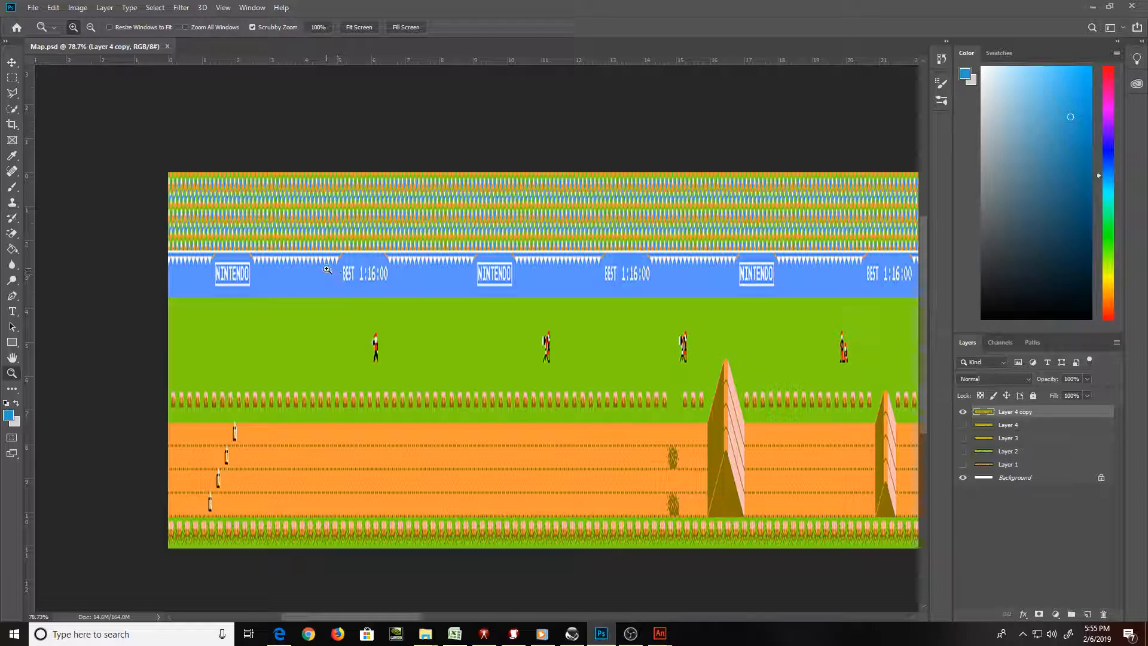
pyautogui.moveTo(327, 269)
pyautogui.mouseDown()
pyautogui.moveTo(363, 285)
pyautogui.moveTo(323, 290)
pyautogui.mouseUp()
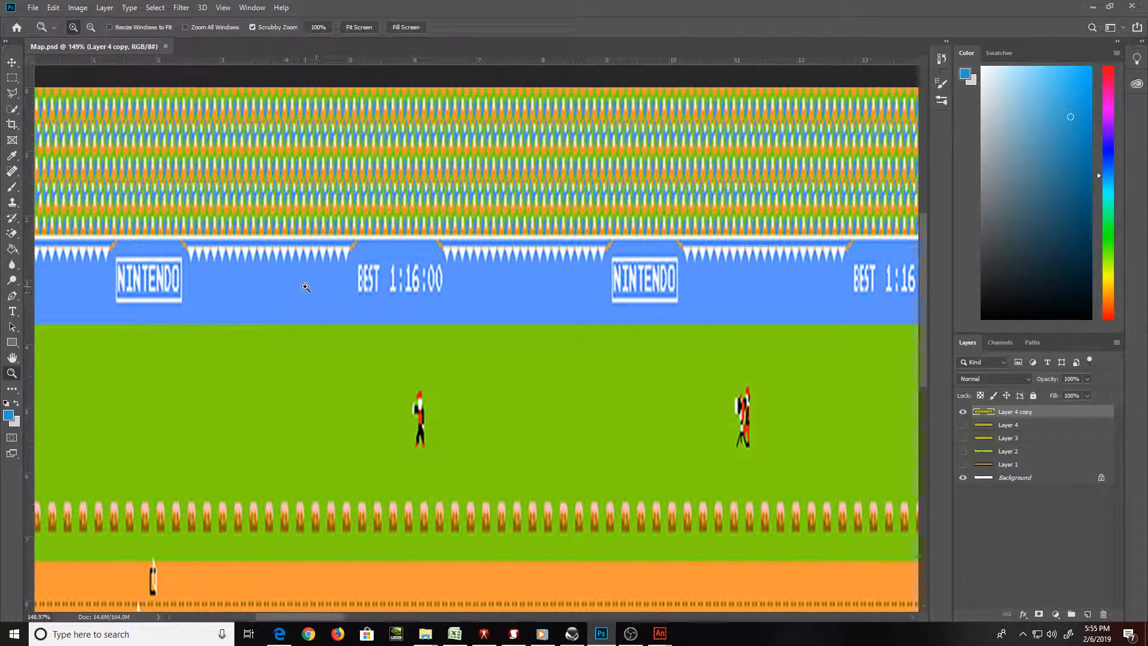
pyautogui.press('b')
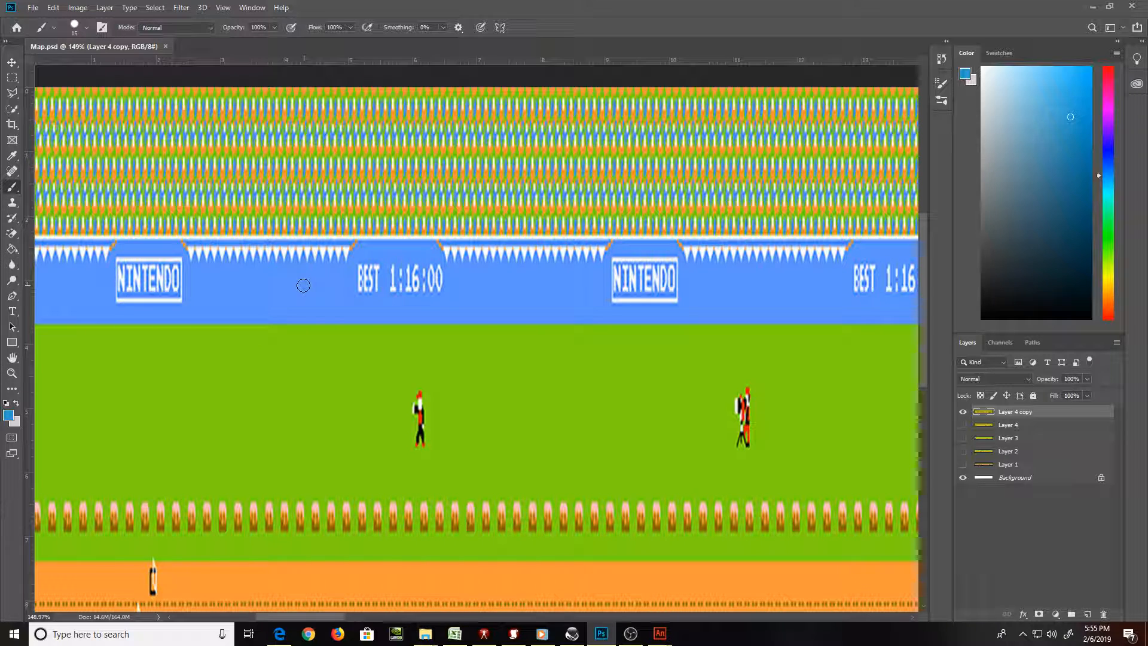
pyautogui.keyDown('alt'); pyautogui.click(256, 288); pyautogui.keyUp('alt')
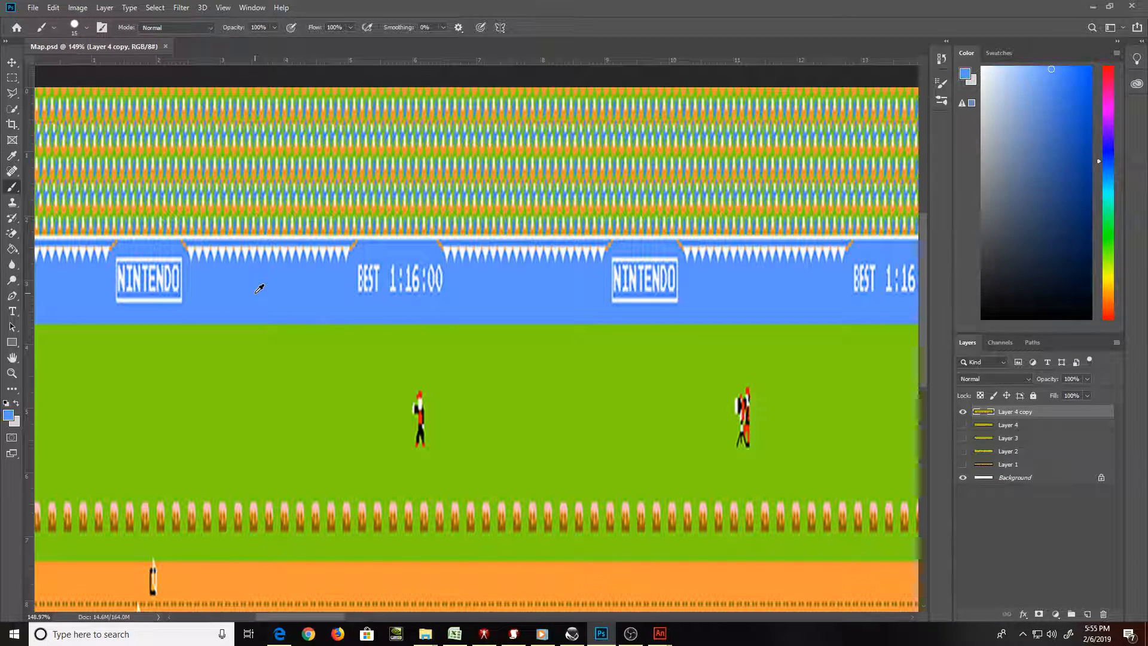
pyautogui.press(']')
pyautogui.moveTo(157, 266)
pyautogui.mouseDown()
pyautogui.moveTo(125, 270)
pyautogui.moveTo(174, 269)
pyautogui.moveTo(182, 291)
pyautogui.moveTo(116, 290)
pyautogui.moveTo(157, 289)
pyautogui.moveTo(140, 298)
pyautogui.mouseUp()
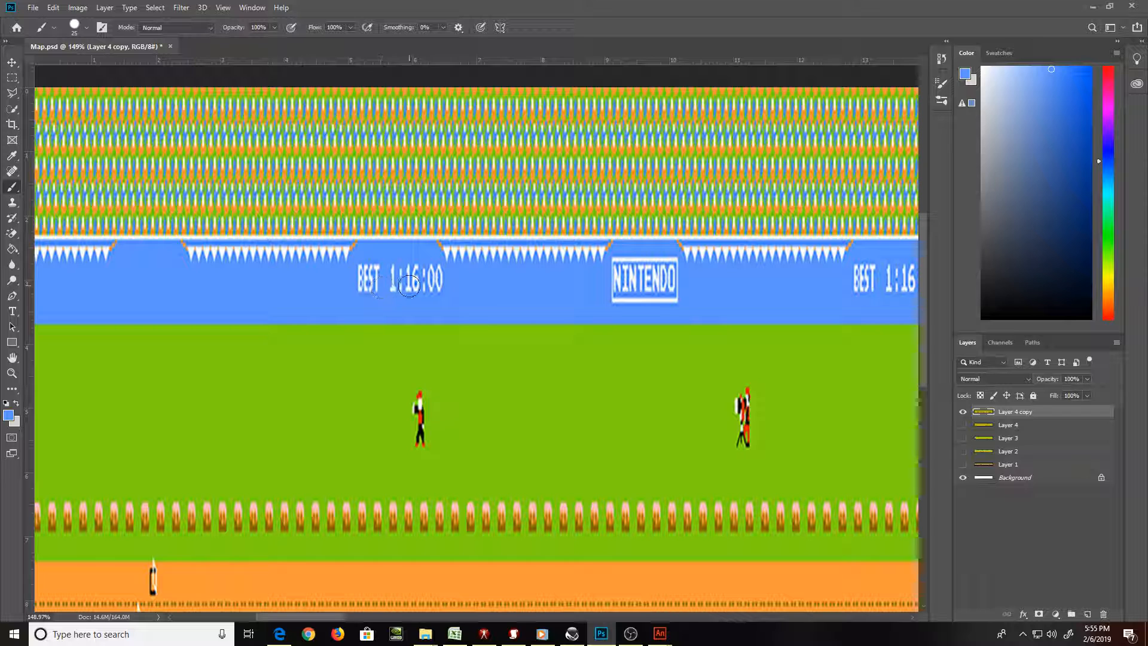
# Brush blue over the BEST 1:16:00 texts near ruler marks 6 and 13 and the NINTENDO sign between them
pyautogui.moveTo(413, 286)
pyautogui.mouseDown()
pyautogui.moveTo(421, 264)
pyautogui.moveTo(439, 273)
pyautogui.moveTo(366, 293)
pyautogui.moveTo(351, 276)
pyautogui.moveTo(395, 269)
pyautogui.moveTo(426, 291)
pyautogui.moveTo(402, 290)
pyautogui.mouseUp()
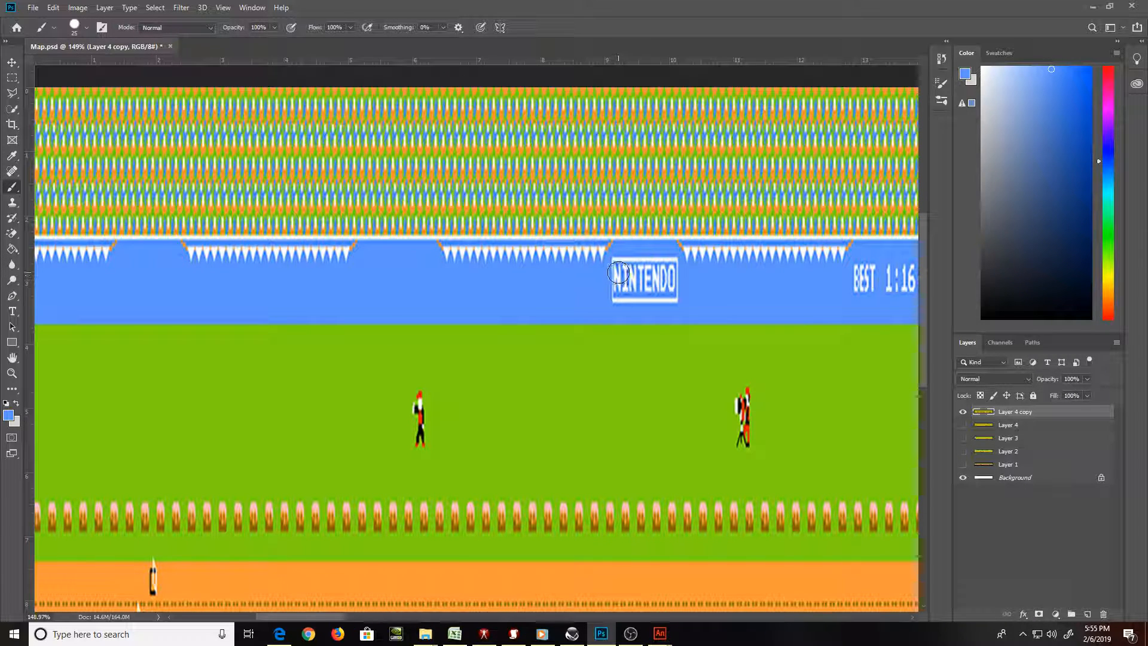
pyautogui.moveTo(619, 277)
pyautogui.mouseDown()
pyautogui.moveTo(615, 266)
pyautogui.moveTo(673, 261)
pyautogui.moveTo(674, 286)
pyautogui.moveTo(608, 289)
pyautogui.moveTo(664, 289)
pyautogui.moveTo(632, 277)
pyautogui.mouseUp()
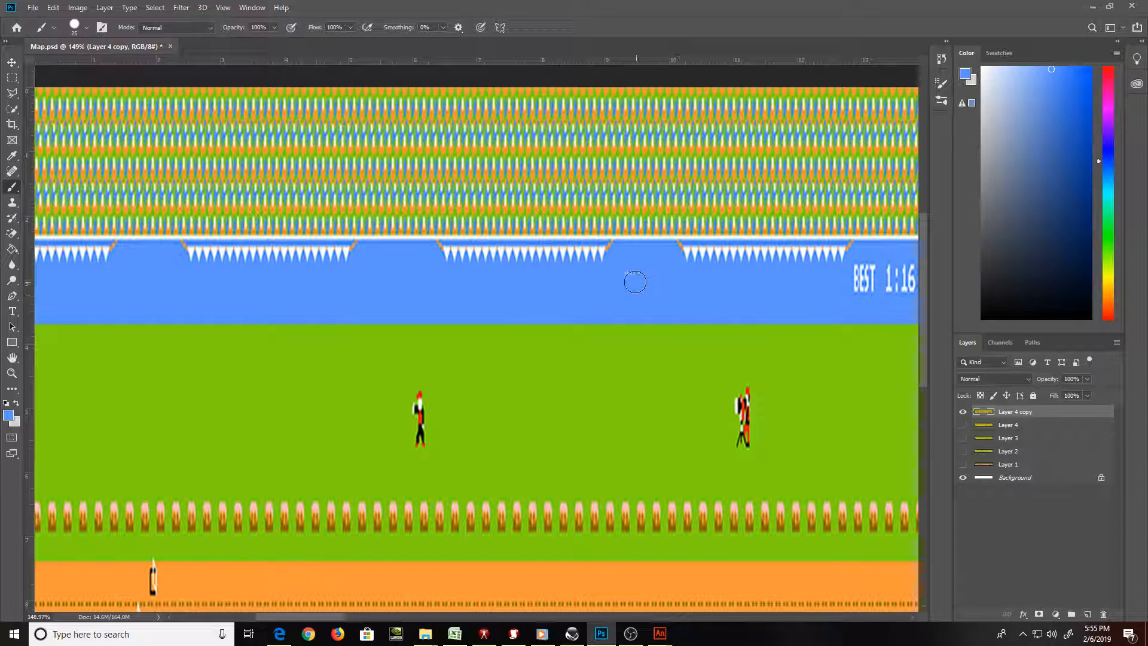
pyautogui.moveTo(745, 284)
pyautogui.mouseDown()
pyautogui.moveTo(465, 299)
pyautogui.moveTo(651, 302)
pyautogui.moveTo(559, 293)
pyautogui.moveTo(617, 286)
pyautogui.mouseUp()
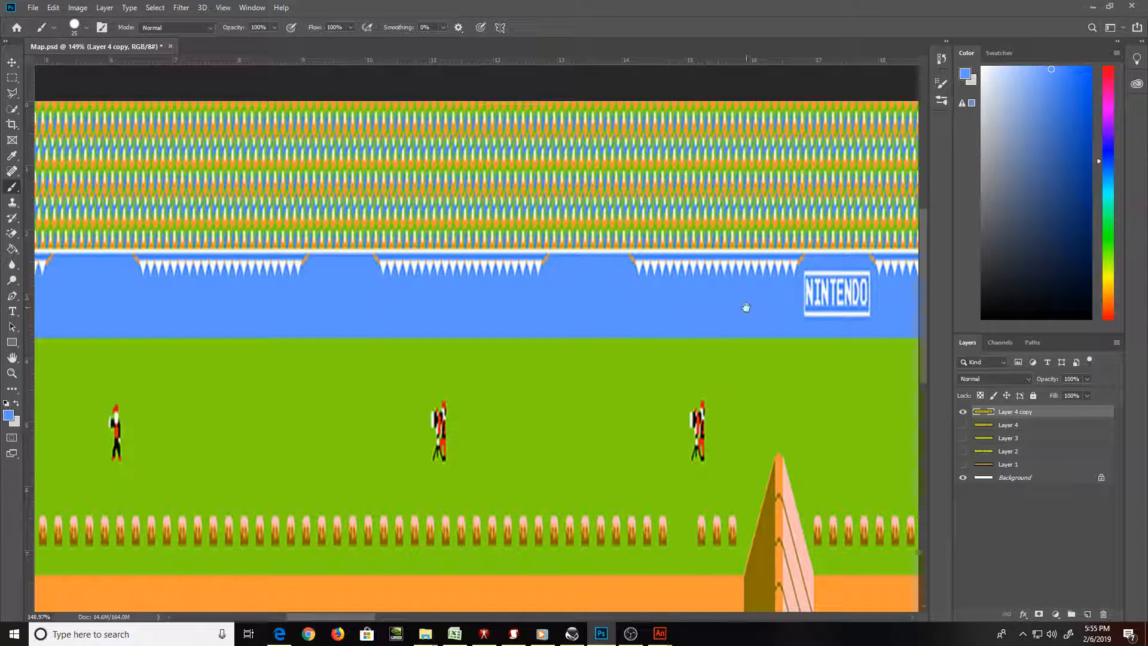
# Undo the stray strokes and brush blue over the NINTENDO sign near ruler mark 17 and the BEST 1:16:00 text near mark 21
pyautogui.moveTo(746, 307)
pyautogui.mouseDown()
pyautogui.moveTo(521, 319)
pyautogui.moveTo(535, 288)
pyautogui.mouseUp()
pyautogui.hotkey('ctrl', 'z')
pyautogui.hotkey('ctrl', 'z')
pyautogui.hotkey('ctrl', 'z')
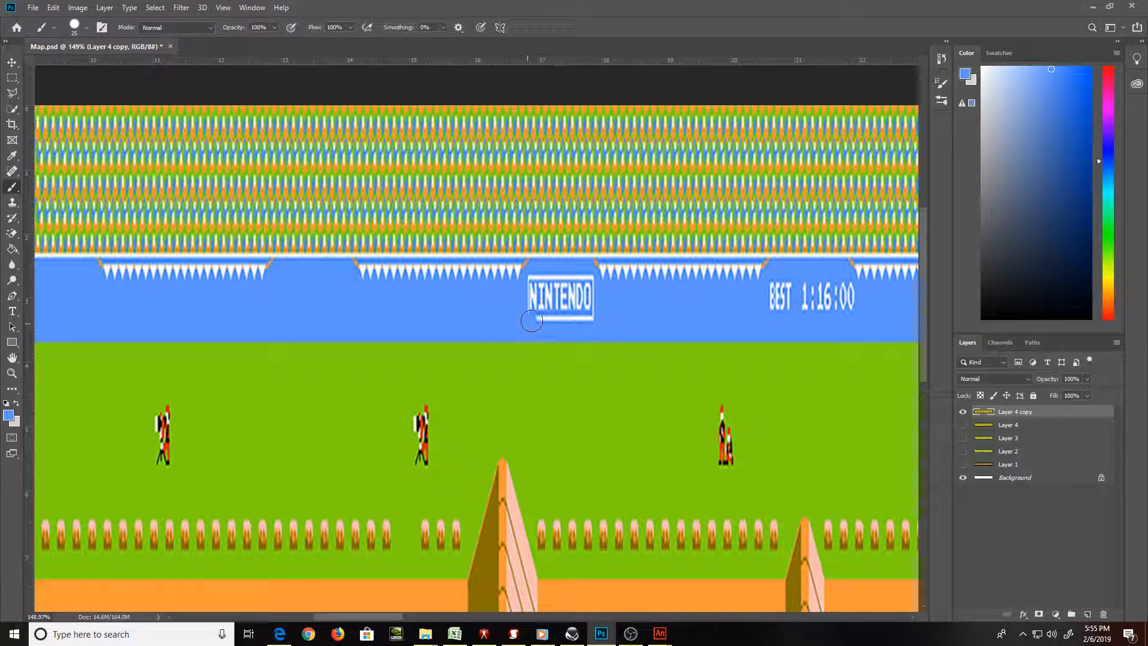
pyautogui.moveTo(527, 323)
pyautogui.mouseDown()
pyautogui.moveTo(601, 320)
pyautogui.moveTo(588, 281)
pyautogui.moveTo(571, 289)
pyautogui.moveTo(598, 276)
pyautogui.moveTo(547, 282)
pyautogui.moveTo(562, 299)
pyautogui.moveTo(553, 275)
pyautogui.moveTo(539, 279)
pyautogui.moveTo(535, 299)
pyautogui.mouseUp()
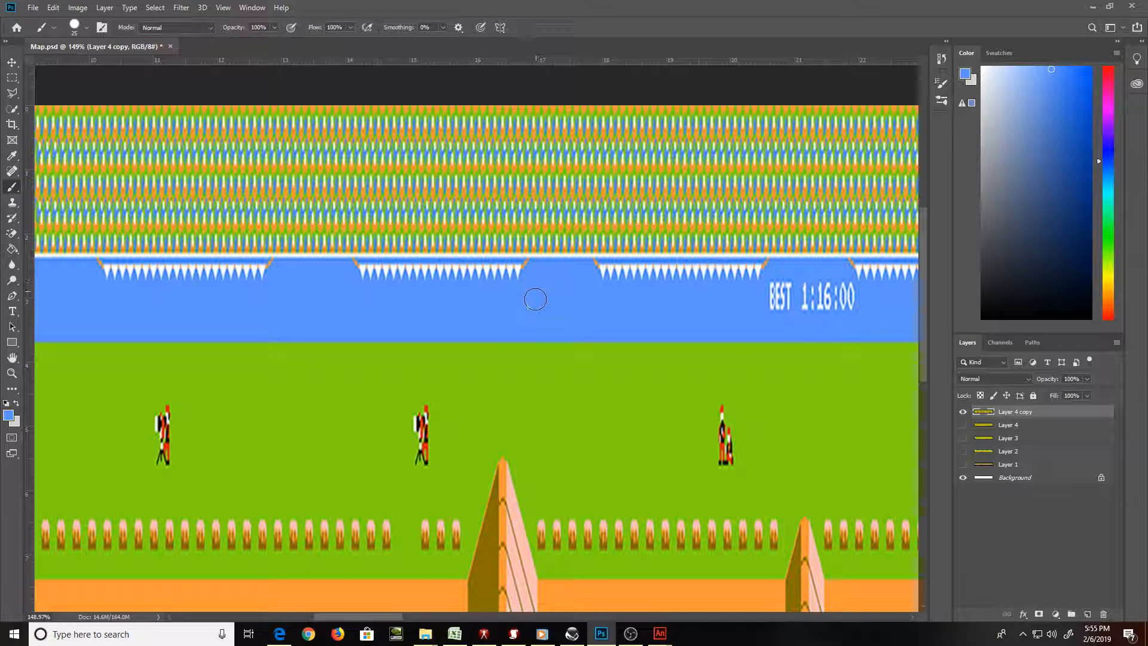
pyautogui.moveTo(747, 278)
pyautogui.mouseDown()
pyautogui.moveTo(784, 287)
pyautogui.moveTo(776, 297)
pyautogui.moveTo(843, 297)
pyautogui.moveTo(834, 285)
pyautogui.moveTo(808, 291)
pyautogui.moveTo(843, 277)
pyautogui.moveTo(832, 295)
pyautogui.moveTo(496, 308)
pyautogui.mouseUp()
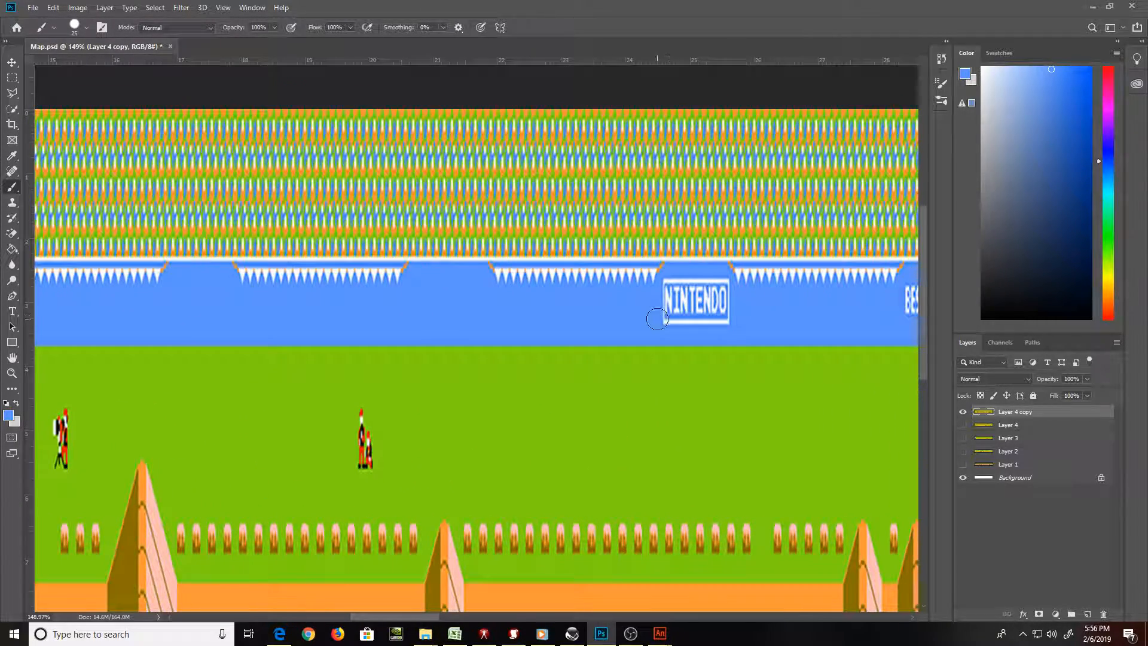
# Brush blue over the NINTENDO sign near ruler mark 25 and the BEST 1:16:00 text near mark 29, undoing the stroke across the pennants
pyautogui.moveTo(687, 318)
pyautogui.mouseDown()
pyautogui.moveTo(730, 305)
pyautogui.moveTo(720, 286)
pyautogui.moveTo(676, 311)
pyautogui.moveTo(663, 288)
pyautogui.moveTo(712, 287)
pyautogui.moveTo(702, 292)
pyautogui.mouseUp()
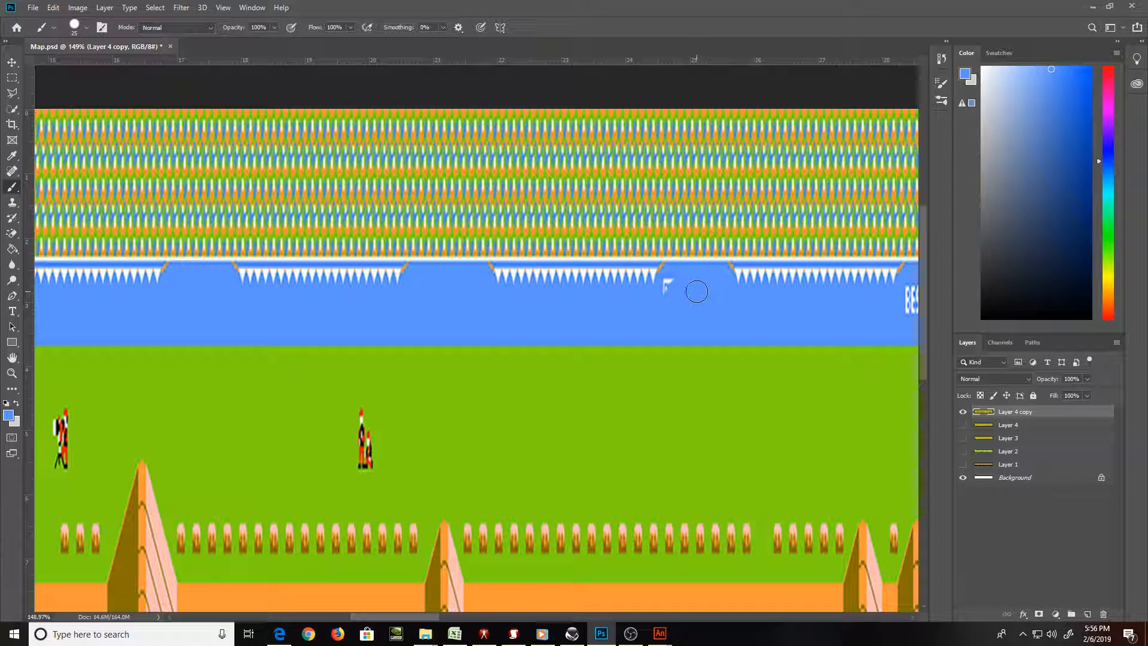
pyautogui.moveTo(696, 291)
pyautogui.mouseDown()
pyautogui.moveTo(666, 276)
pyautogui.moveTo(672, 297)
pyautogui.mouseUp()
pyautogui.moveTo(781, 315); pyautogui.dragTo(448, 326)
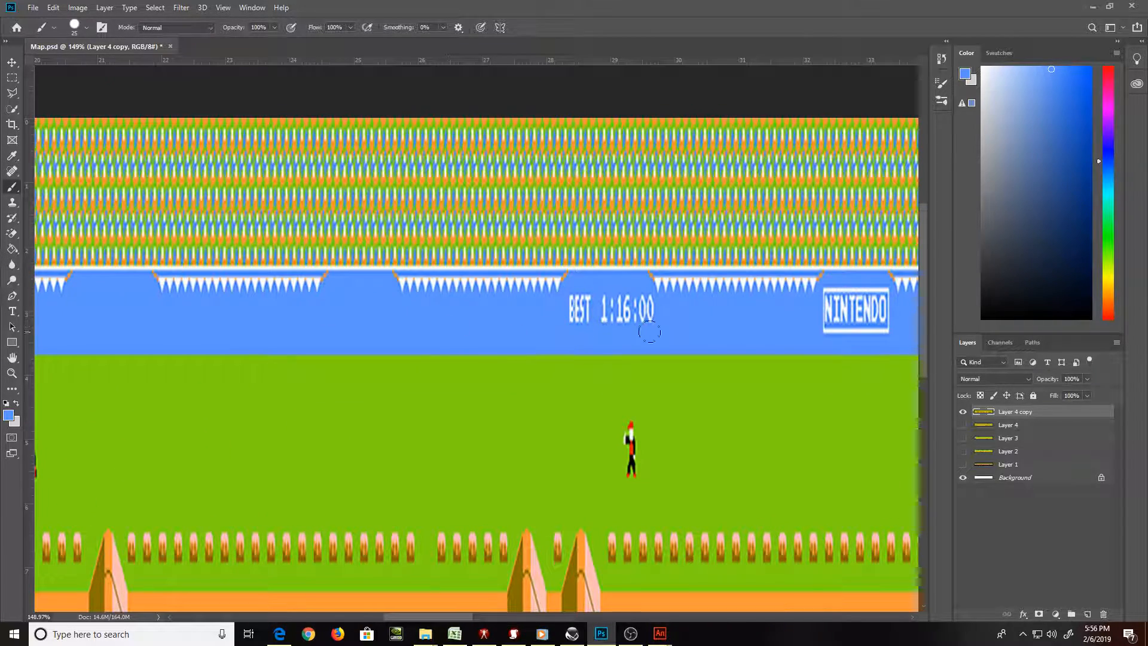
pyautogui.moveTo(650, 331); pyautogui.dragTo(644, 309)
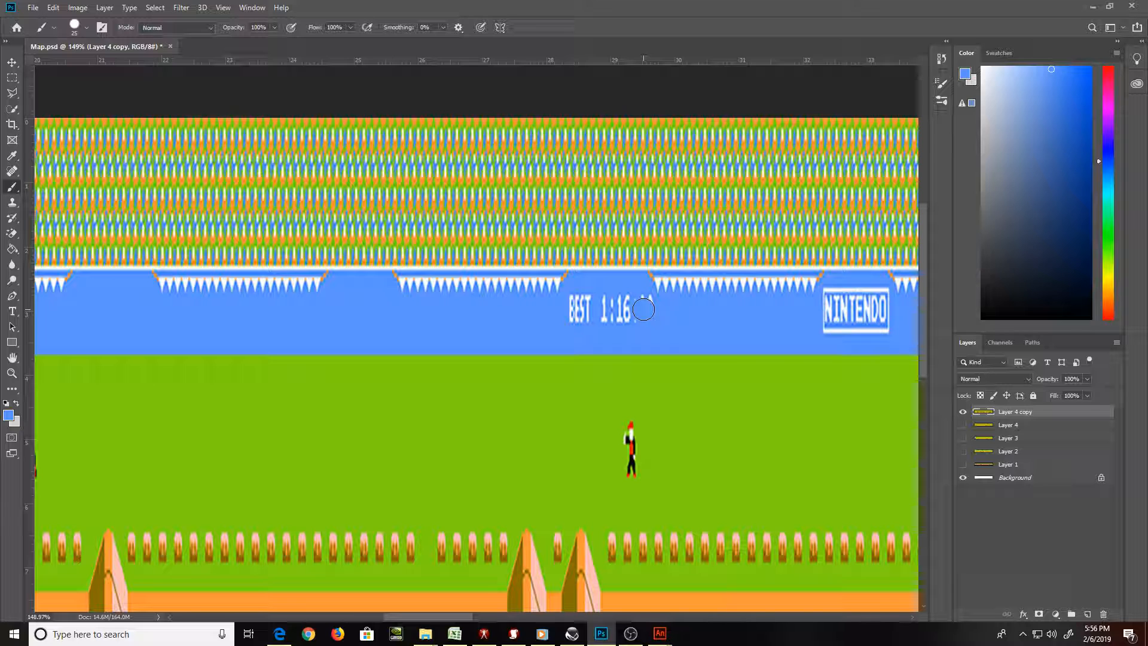
pyautogui.moveTo(643, 311)
pyautogui.mouseDown()
pyautogui.moveTo(583, 328)
pyautogui.moveTo(583, 317)
pyautogui.moveTo(639, 322)
pyautogui.moveTo(630, 300)
pyautogui.moveTo(563, 314)
pyautogui.moveTo(601, 302)
pyautogui.moveTo(574, 303)
pyautogui.mouseUp()
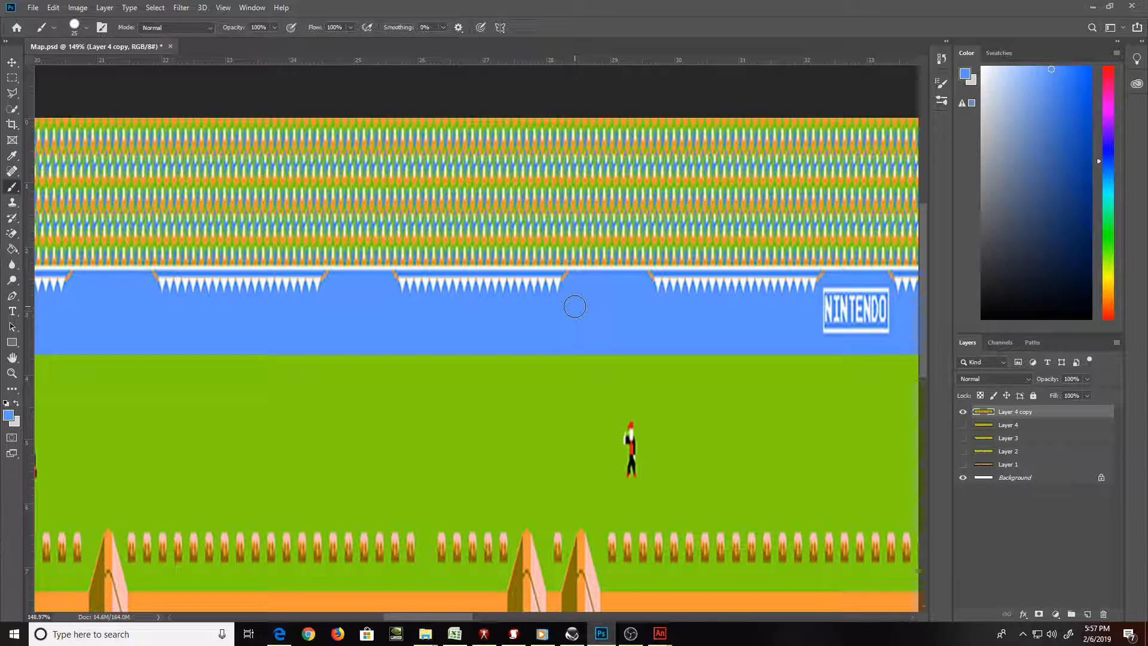
pyautogui.moveTo(686, 284); pyautogui.dragTo(653, 277)
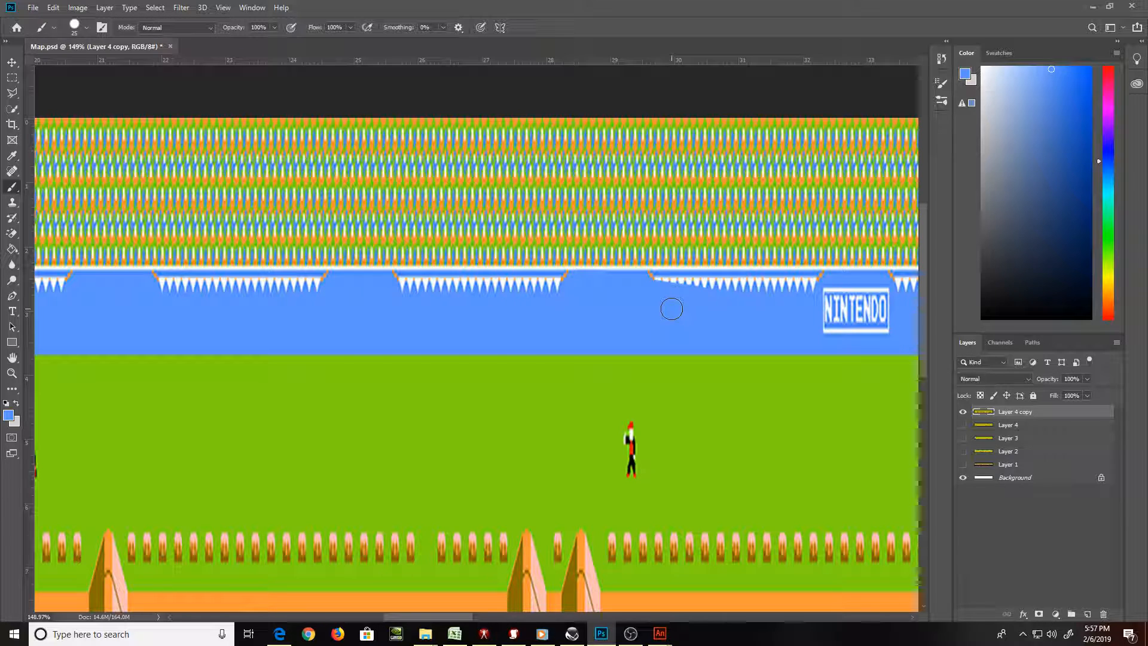
pyautogui.hotkey('ctrl', 'z')
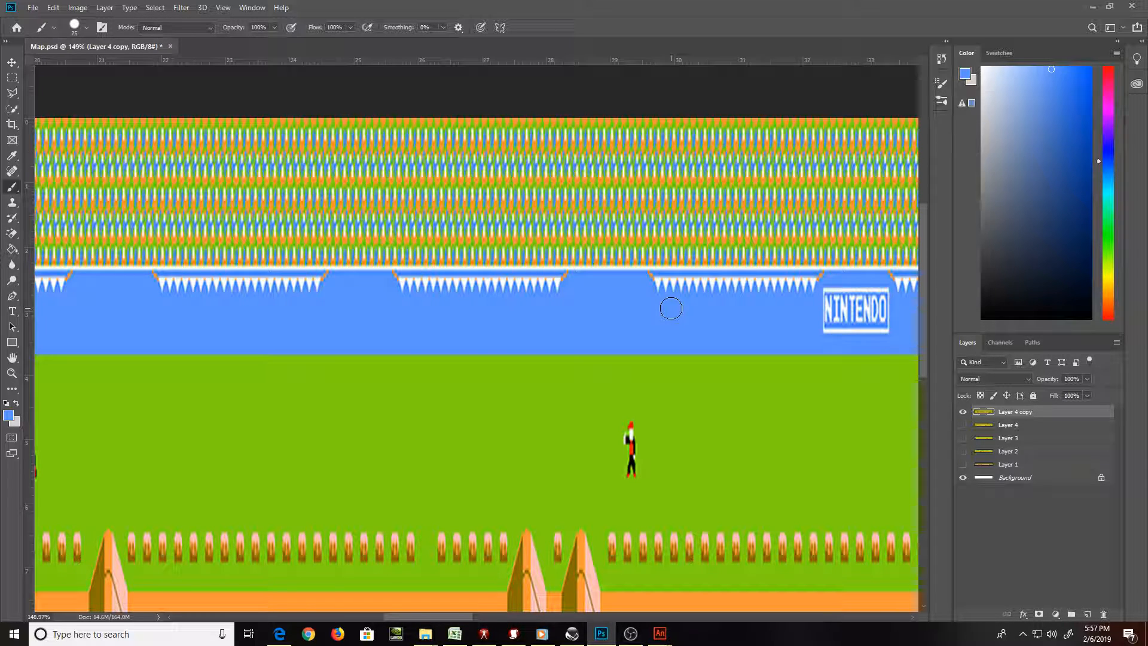
# Brush blue over the NINTENDO sign near ruler mark 33 and the BEST 1:16:00 text between marks 36 and 37
pyautogui.moveTo(764, 325)
pyautogui.mouseDown()
pyautogui.moveTo(572, 311)
pyautogui.moveTo(633, 318)
pyautogui.moveTo(593, 309)
pyautogui.moveTo(655, 282)
pyautogui.mouseUp()
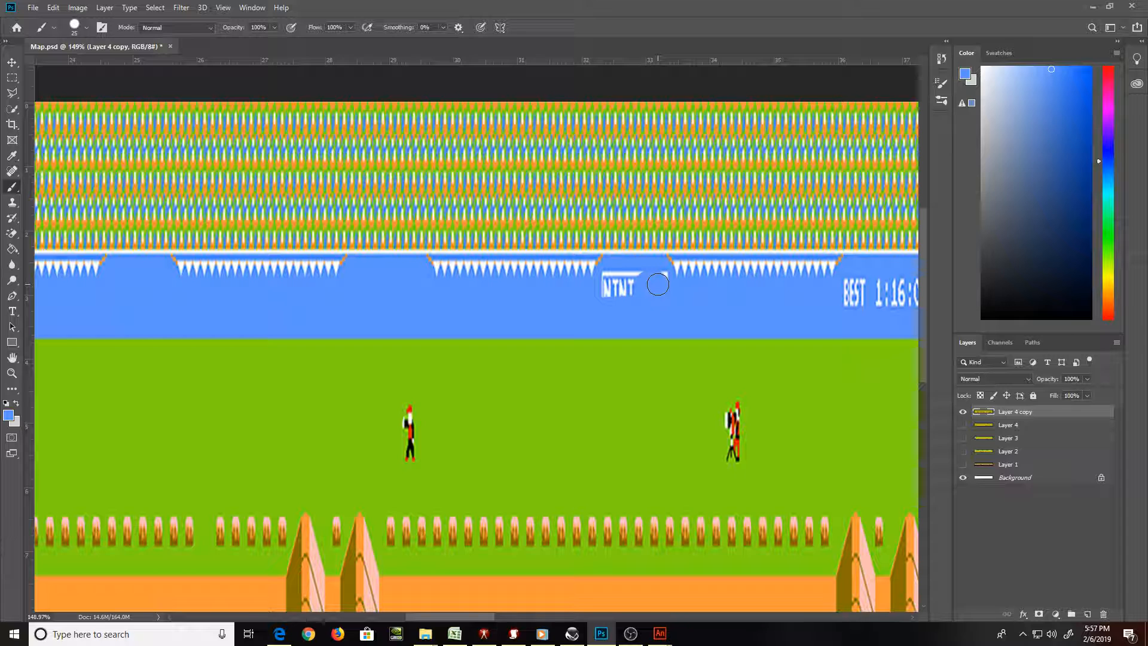
pyautogui.moveTo(658, 285)
pyautogui.mouseDown()
pyautogui.moveTo(658, 271)
pyautogui.moveTo(614, 291)
pyautogui.moveTo(638, 277)
pyautogui.moveTo(605, 283)
pyautogui.mouseUp()
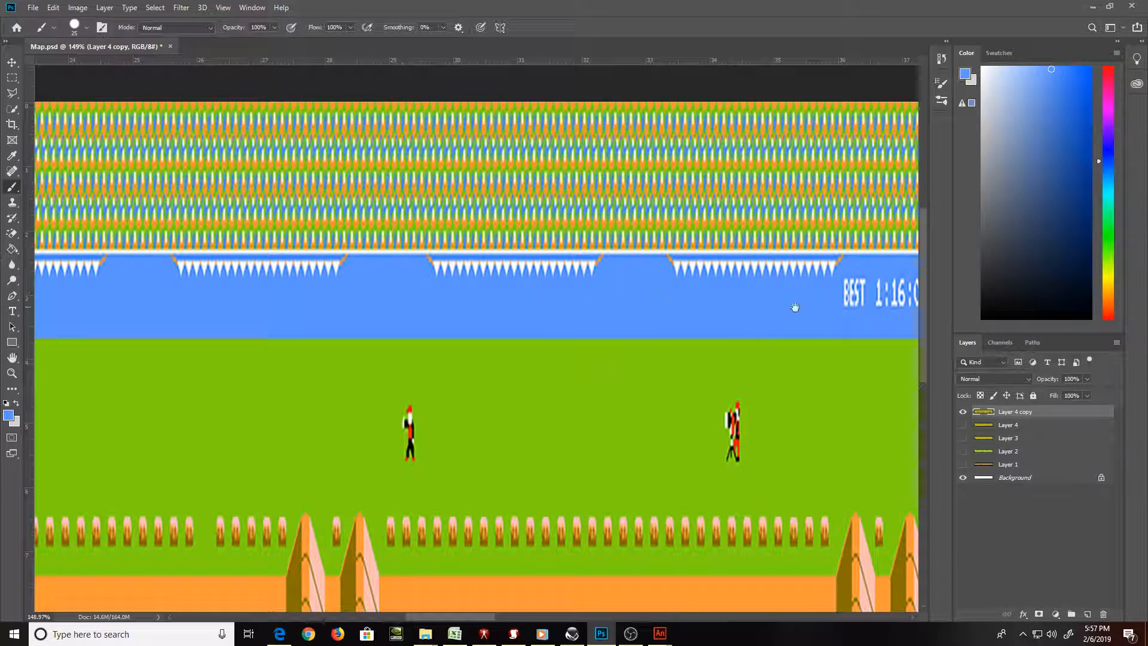
pyautogui.moveTo(795, 306)
pyautogui.mouseDown()
pyautogui.moveTo(606, 290)
pyautogui.moveTo(512, 303)
pyautogui.mouseUp()
pyautogui.moveTo(639, 290); pyautogui.dragTo(550, 298)
pyautogui.moveTo(637, 280); pyautogui.dragTo(618, 285)
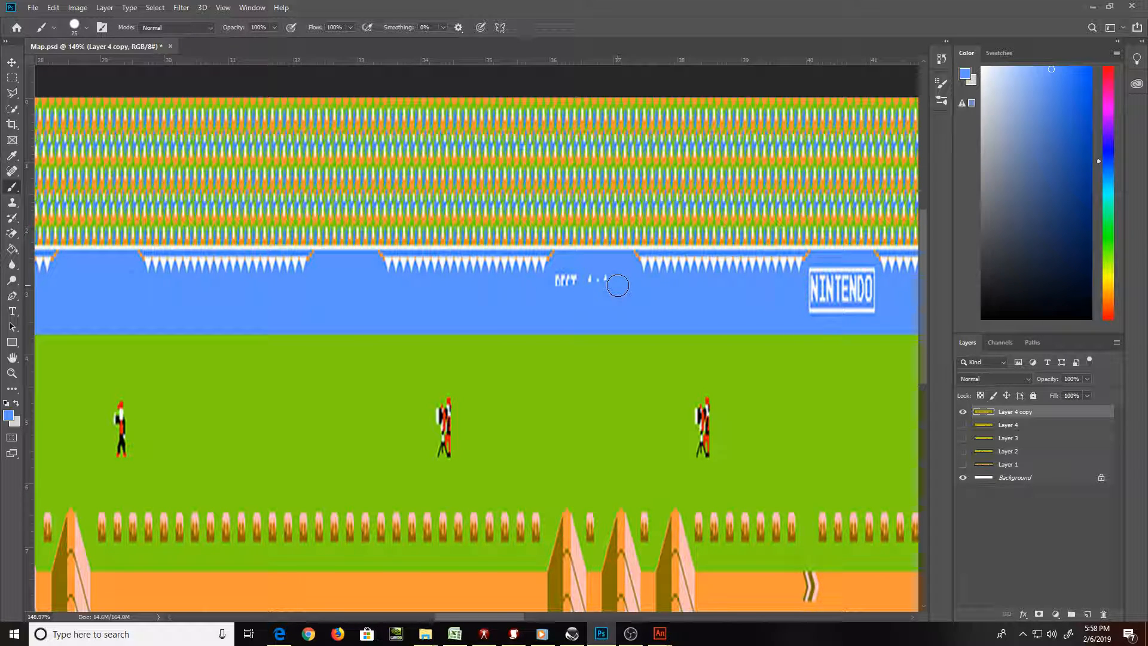
pyautogui.moveTo(639, 257); pyautogui.dragTo(558, 278)
# Brush blue over the NINTENDO sign between ruler marks 40 and 41 and the BEST 1:16:00 text near mark 44
pyautogui.moveTo(742, 297); pyautogui.dragTo(466, 284)
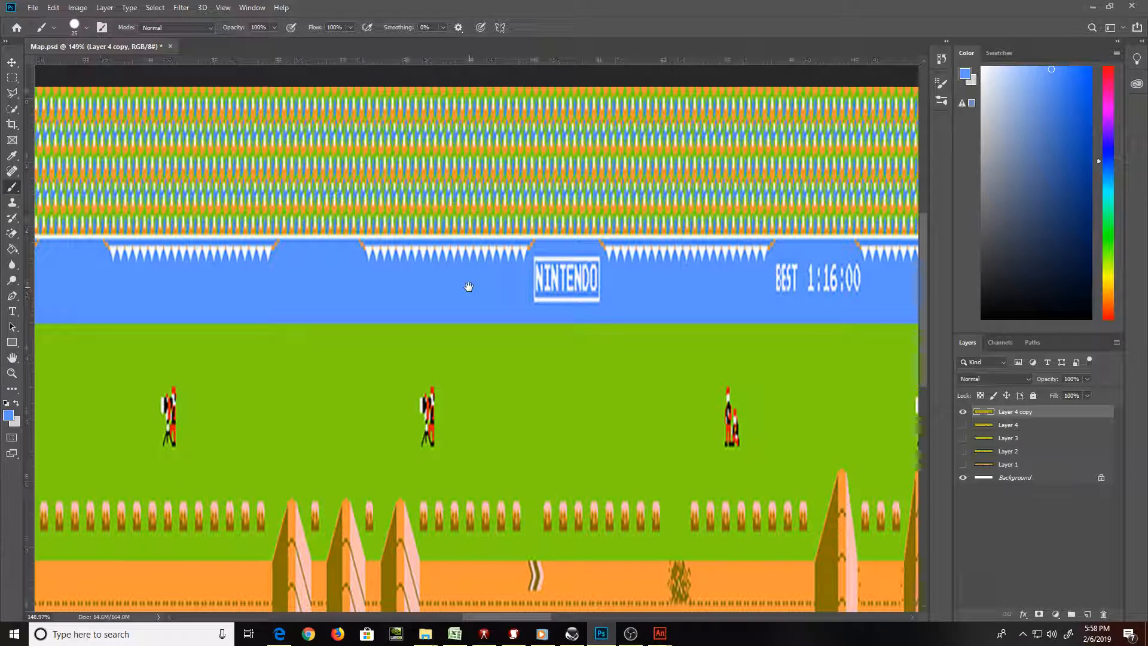
pyautogui.moveTo(613, 296)
pyautogui.mouseDown()
pyautogui.moveTo(548, 294)
pyautogui.moveTo(601, 286)
pyautogui.moveTo(595, 263)
pyautogui.moveTo(593, 276)
pyautogui.mouseUp()
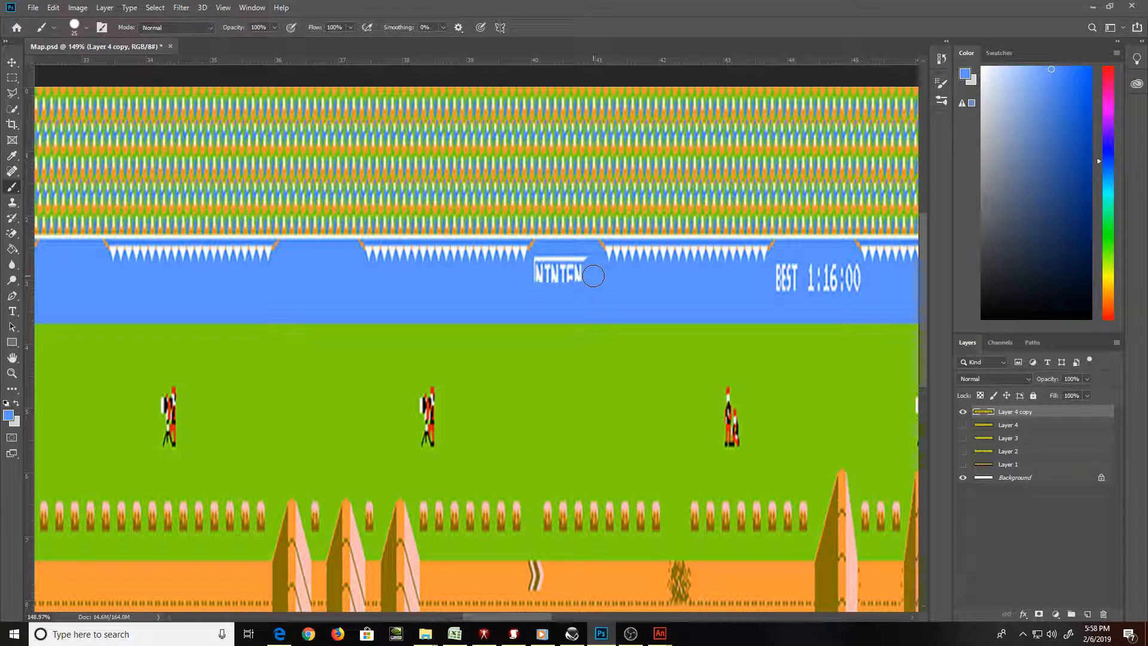
pyautogui.moveTo(593, 275); pyautogui.dragTo(590, 274)
pyautogui.moveTo(590, 274); pyautogui.dragTo(588, 274)
pyautogui.moveTo(579, 258)
pyautogui.mouseDown()
pyautogui.moveTo(536, 277)
pyautogui.moveTo(549, 262)
pyautogui.moveTo(577, 292)
pyautogui.mouseUp()
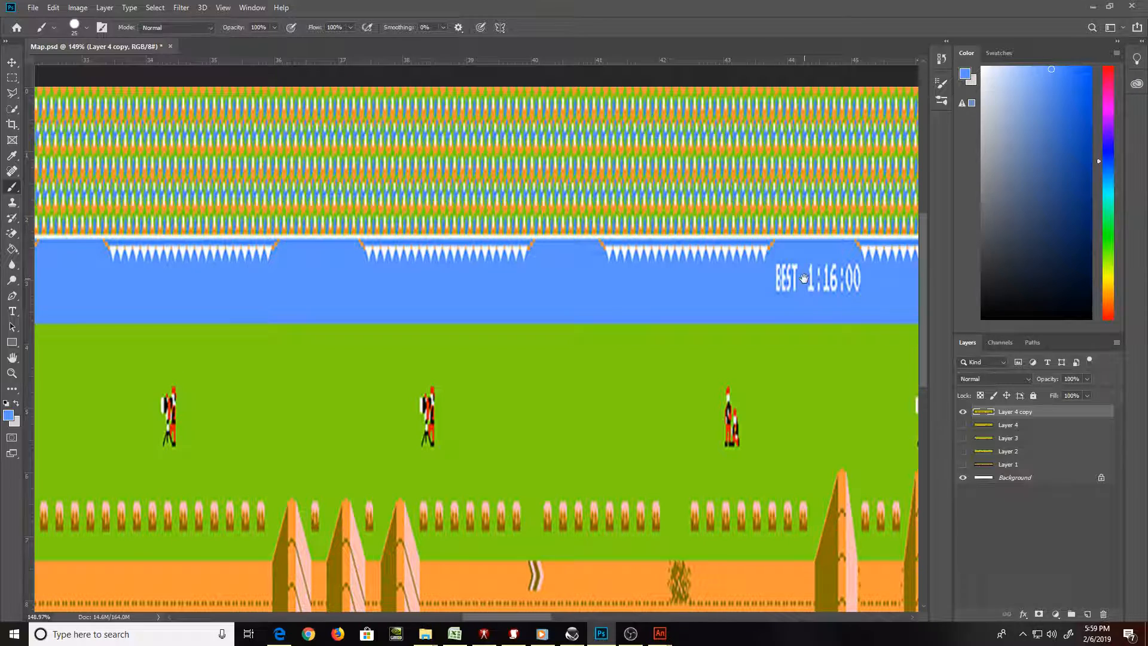
pyautogui.moveTo(783, 273)
pyautogui.mouseDown()
pyautogui.moveTo(614, 268)
pyautogui.moveTo(626, 259)
pyautogui.moveTo(566, 280)
pyautogui.moveTo(559, 264)
pyautogui.moveTo(597, 259)
pyautogui.mouseUp()
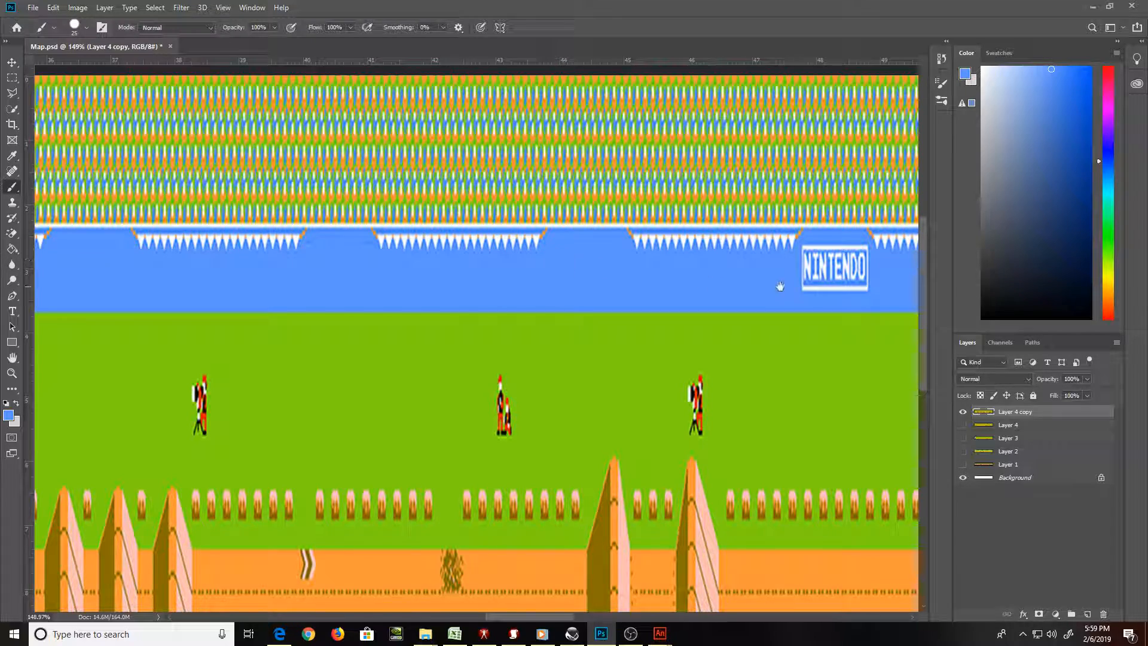
# Brush blue over the NINTENDO sign near ruler mark 48 and the BEST 1:16:00 text near mark 52
pyautogui.moveTo(777, 285); pyautogui.dragTo(147, 299)
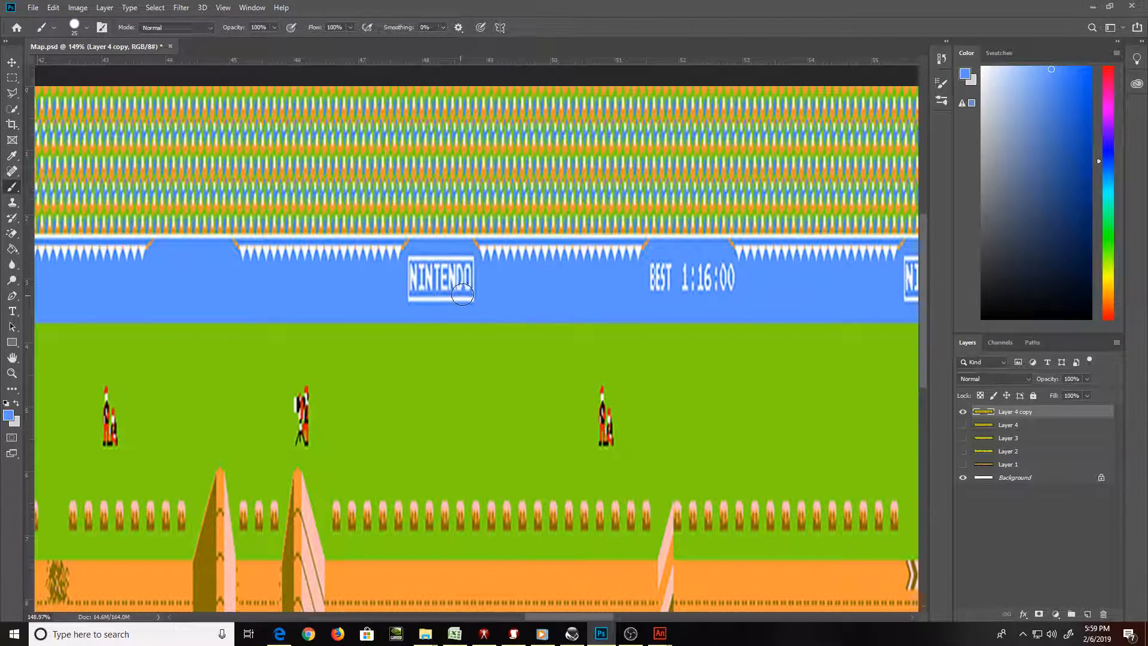
pyautogui.moveTo(393, 298)
pyautogui.mouseDown()
pyautogui.moveTo(417, 289)
pyautogui.moveTo(418, 264)
pyautogui.moveTo(458, 303)
pyautogui.moveTo(431, 287)
pyautogui.moveTo(447, 275)
pyautogui.moveTo(425, 263)
pyautogui.moveTo(465, 260)
pyautogui.mouseUp()
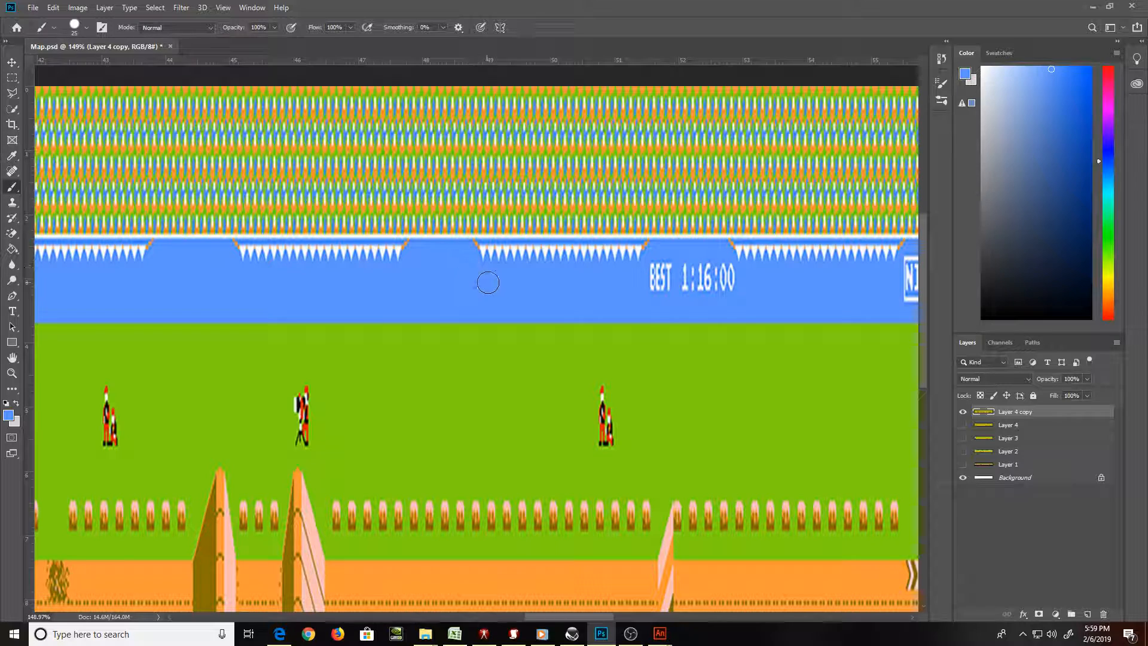
pyautogui.moveTo(595, 302); pyautogui.dragTo(494, 297)
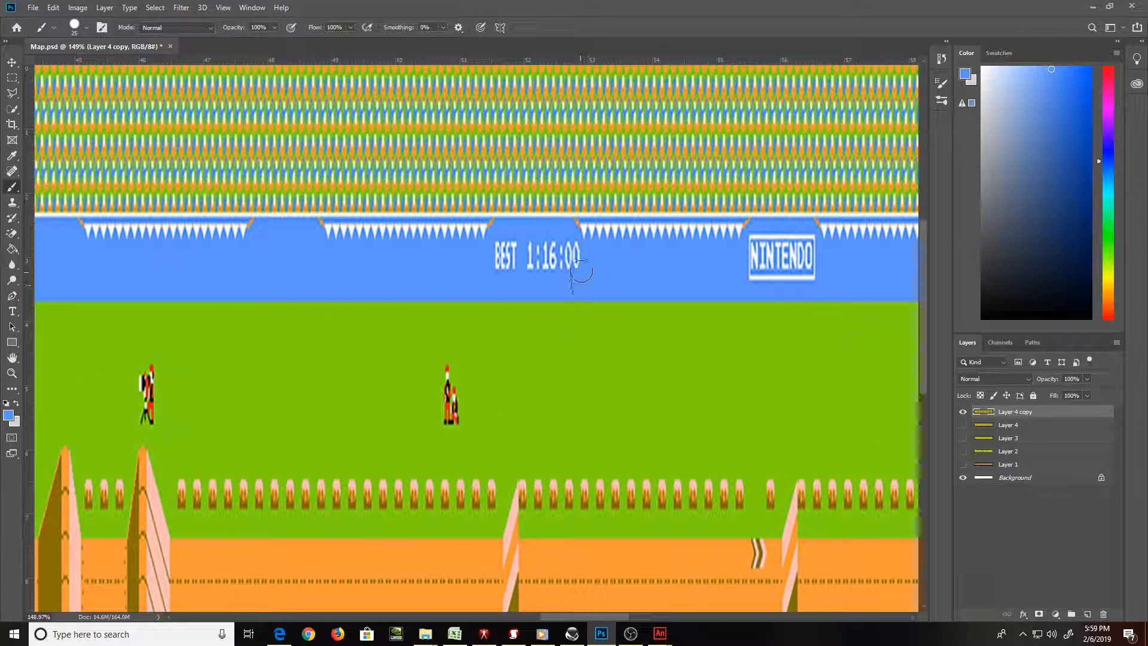
pyautogui.moveTo(581, 272)
pyautogui.mouseDown()
pyautogui.moveTo(542, 262)
pyautogui.moveTo(579, 250)
pyautogui.moveTo(505, 265)
pyautogui.moveTo(506, 249)
pyautogui.moveTo(528, 269)
pyautogui.moveTo(502, 249)
pyautogui.moveTo(554, 261)
pyautogui.mouseUp()
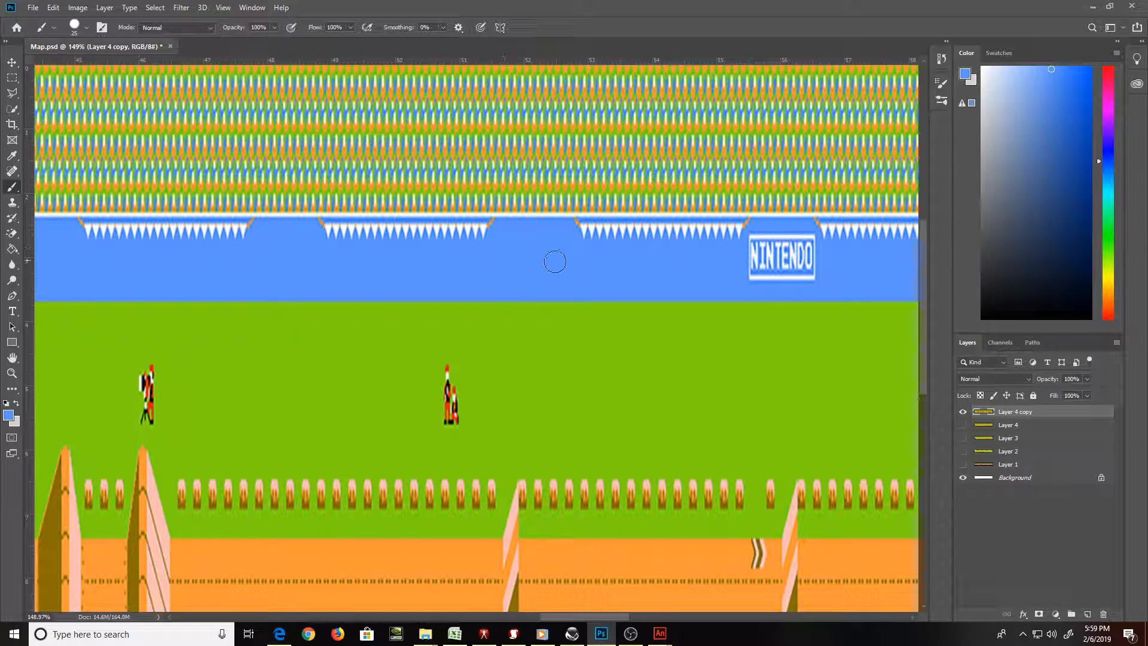
# Brush blue over the NINTENDO sign near ruler mark 56 and the BEST 1:16:00 text near mark 60
pyautogui.moveTo(723, 261); pyautogui.dragTo(428, 261)
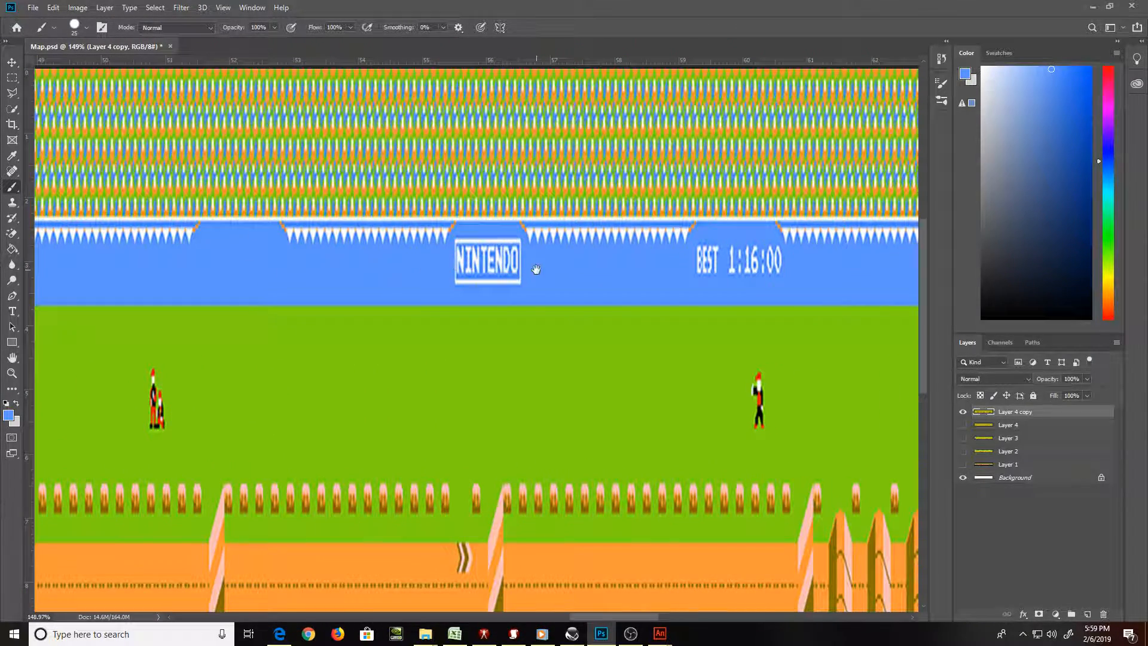
pyautogui.moveTo(514, 242)
pyautogui.mouseDown()
pyautogui.moveTo(511, 277)
pyautogui.moveTo(525, 282)
pyautogui.moveTo(452, 278)
pyautogui.moveTo(463, 247)
pyautogui.moveTo(480, 262)
pyautogui.moveTo(478, 245)
pyautogui.moveTo(501, 262)
pyautogui.mouseUp()
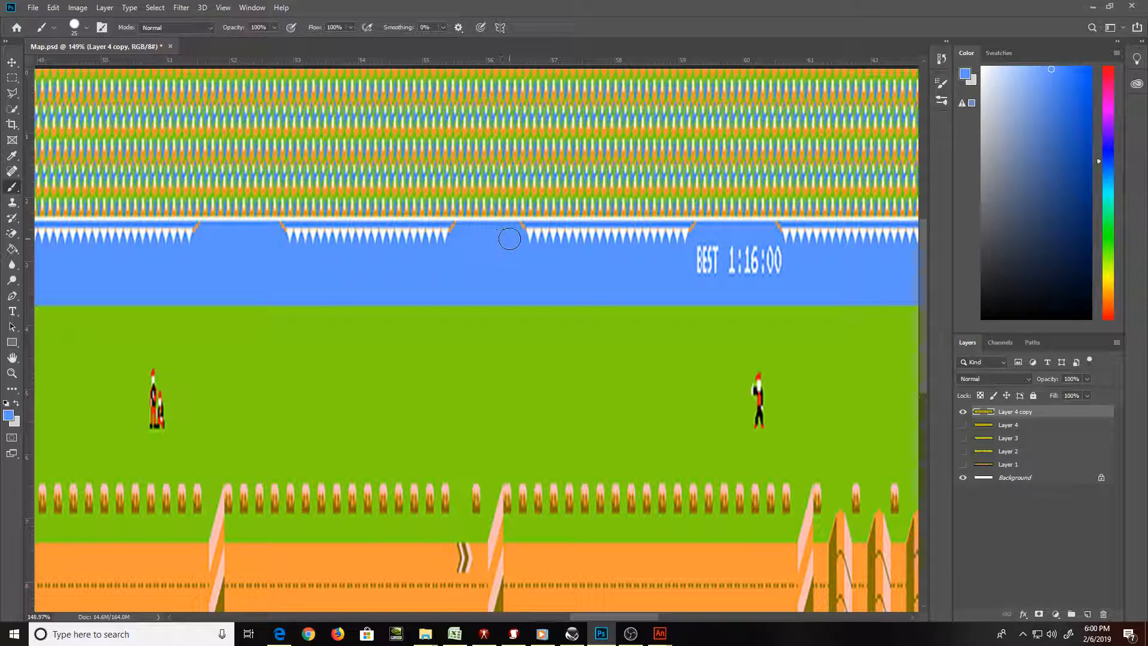
pyautogui.moveTo(576, 274); pyautogui.dragTo(299, 276)
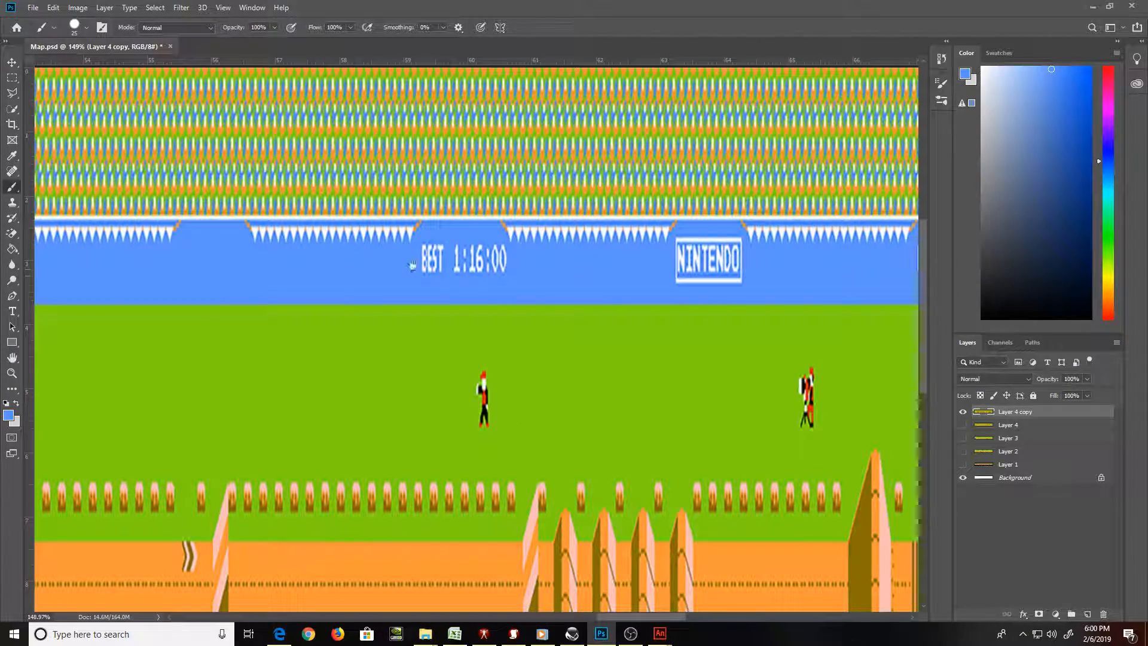
pyautogui.moveTo(499, 266)
pyautogui.mouseDown()
pyautogui.moveTo(486, 248)
pyautogui.moveTo(505, 256)
pyautogui.moveTo(435, 263)
pyautogui.moveTo(430, 248)
pyautogui.moveTo(445, 269)
pyautogui.moveTo(510, 274)
pyautogui.mouseUp()
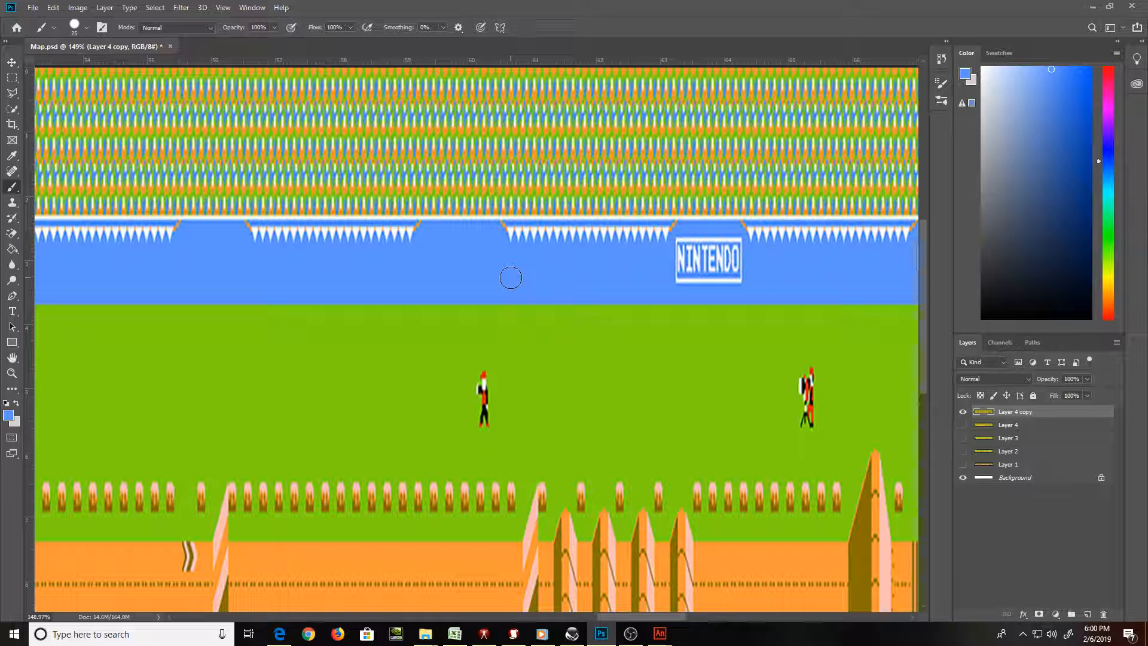
pyautogui.press('Delete')
pyautogui.press('Delete')
pyautogui.press('Delete')
pyautogui.press('Delete')
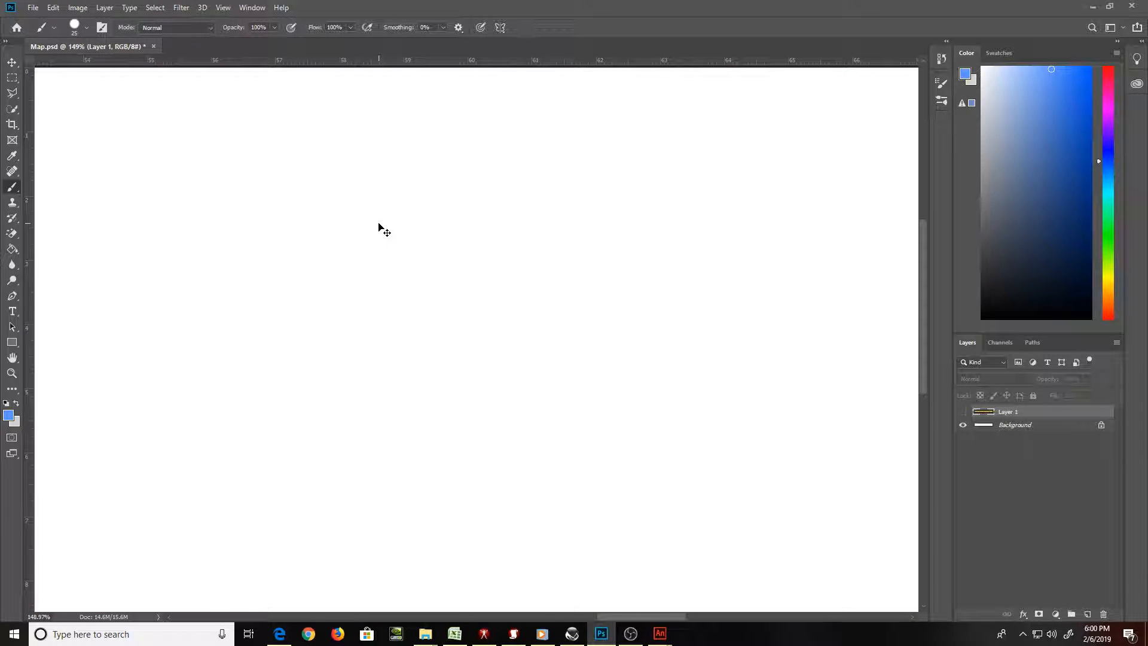
pyautogui.hotkey('ctrl', 'z')
pyautogui.hotkey('ctrl', 'z')
pyautogui.hotkey('ctrl', 'z')
pyautogui.hotkey('ctrl', 'z')
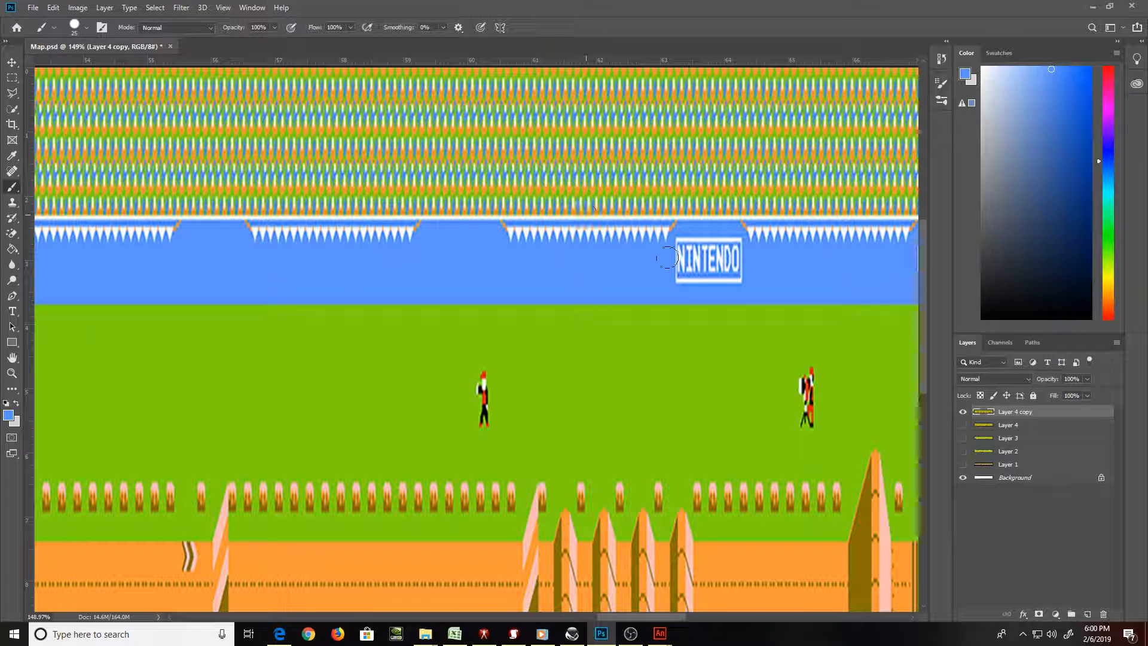
# Brush blue over the NINTENDO signs near ruler marks 64 and 71 and the BEST 1:16:00 text between them
pyautogui.moveTo(661, 269)
pyautogui.mouseDown()
pyautogui.moveTo(732, 275)
pyautogui.moveTo(638, 282)
pyautogui.moveTo(723, 260)
pyautogui.moveTo(679, 258)
pyautogui.moveTo(682, 247)
pyautogui.moveTo(735, 253)
pyautogui.moveTo(723, 236)
pyautogui.moveTo(699, 256)
pyautogui.moveTo(684, 242)
pyautogui.moveTo(735, 242)
pyautogui.moveTo(733, 267)
pyautogui.moveTo(378, 254)
pyautogui.mouseUp()
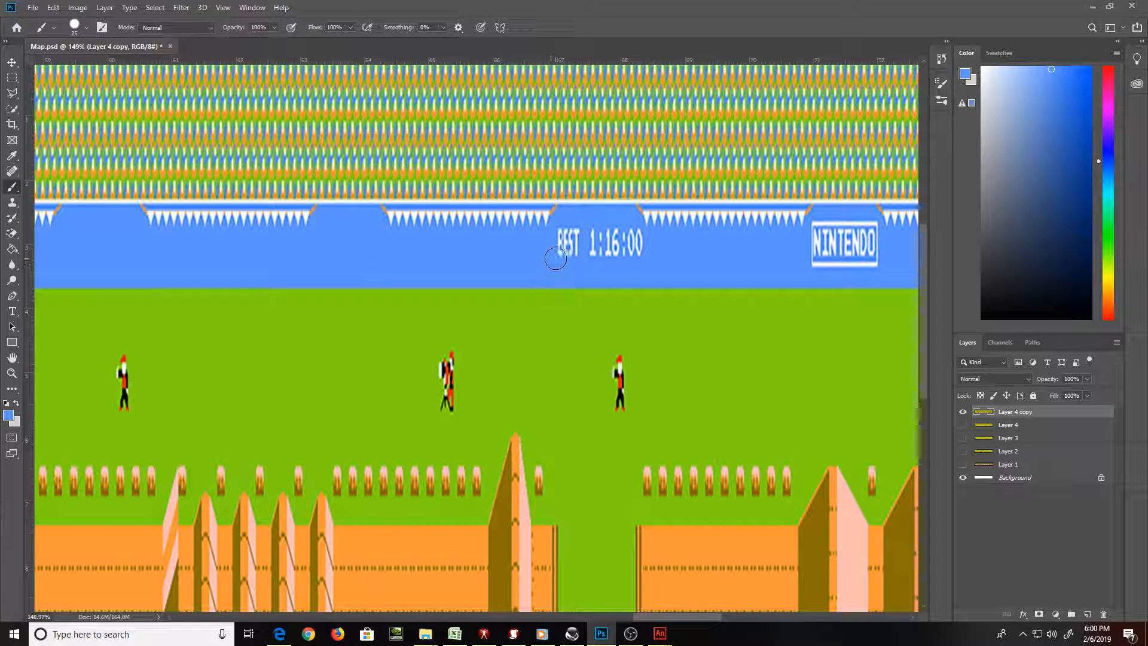
pyautogui.moveTo(555, 258)
pyautogui.mouseDown()
pyautogui.moveTo(564, 234)
pyautogui.moveTo(606, 253)
pyautogui.moveTo(574, 251)
pyautogui.moveTo(630, 251)
pyautogui.moveTo(627, 238)
pyautogui.moveTo(596, 238)
pyautogui.moveTo(640, 236)
pyautogui.mouseUp()
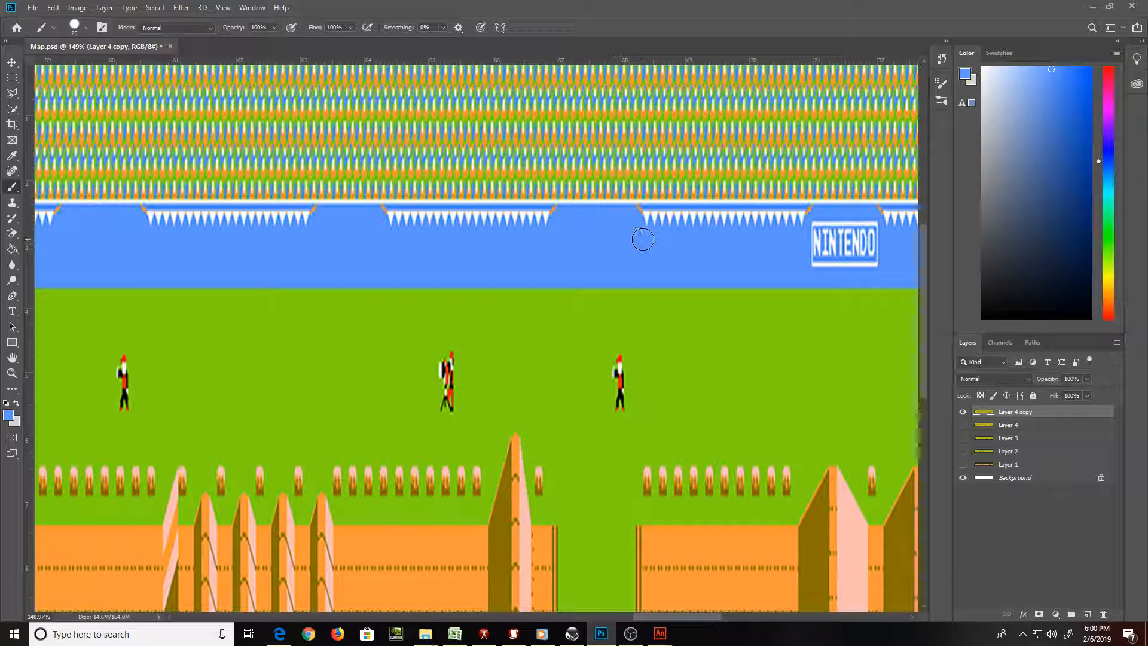
pyautogui.moveTo(812, 265)
pyautogui.mouseDown()
pyautogui.moveTo(880, 269)
pyautogui.moveTo(869, 231)
pyautogui.moveTo(806, 251)
pyautogui.moveTo(816, 226)
pyautogui.moveTo(840, 235)
pyautogui.moveTo(840, 251)
pyautogui.moveTo(843, 224)
pyautogui.mouseUp()
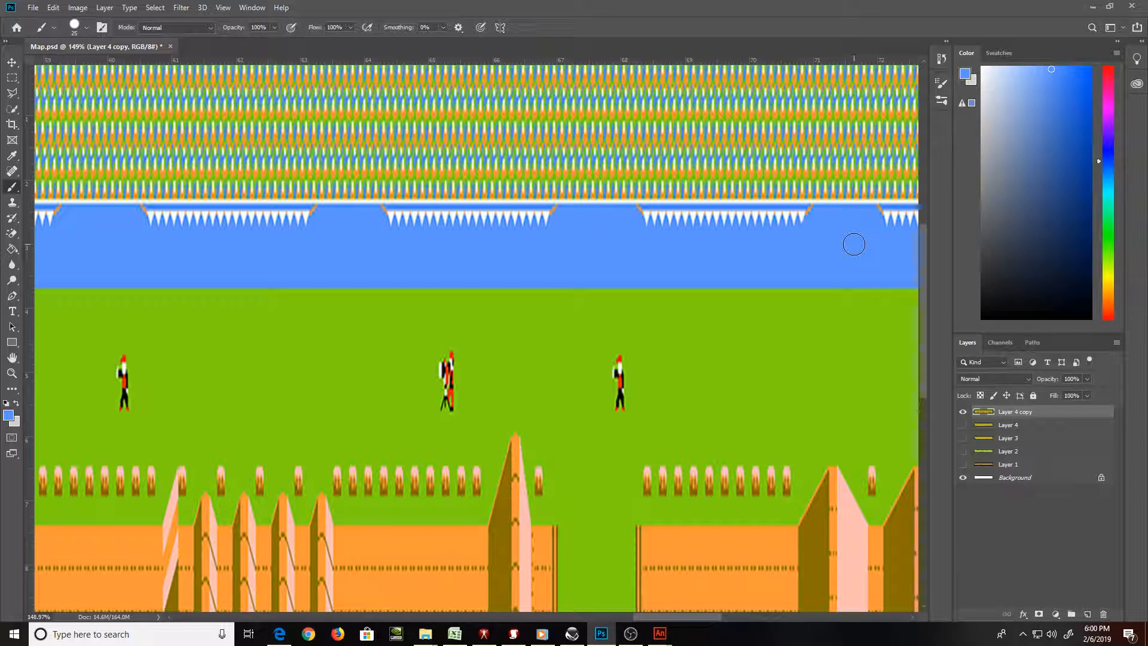
# Brush blue over the BEST 1:16:00 text near ruler mark 75 and the NINTENDO sign near mark 79
pyautogui.moveTo(837, 264)
pyautogui.mouseDown()
pyautogui.moveTo(492, 235)
pyautogui.moveTo(410, 249)
pyautogui.mouseUp()
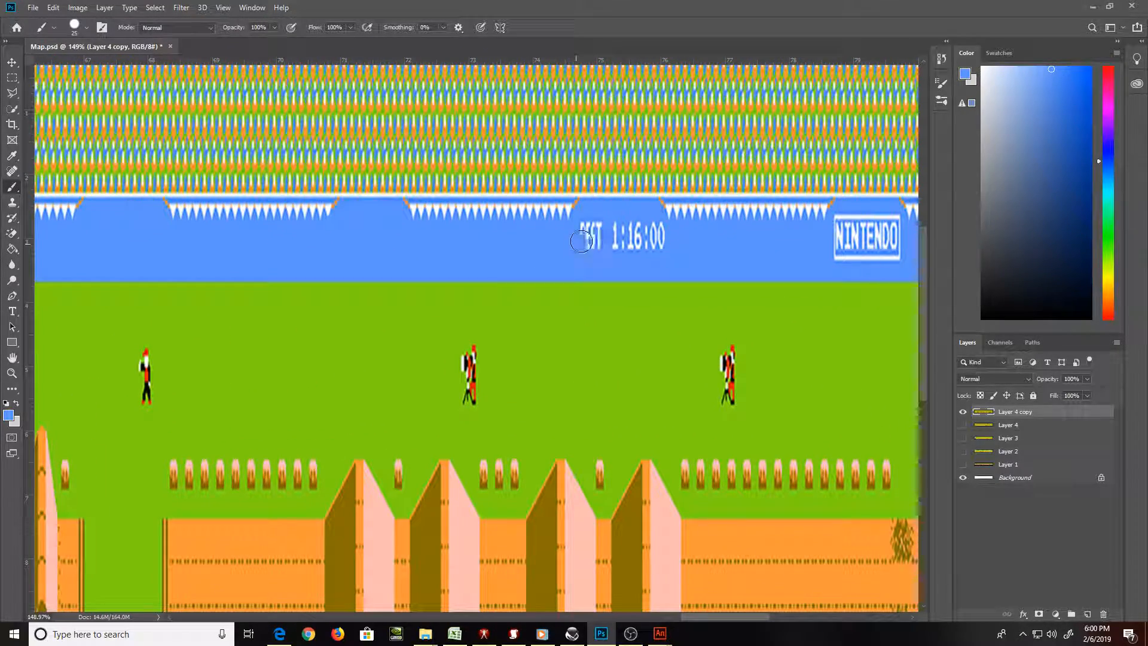
pyautogui.moveTo(581, 241)
pyautogui.mouseDown()
pyautogui.moveTo(645, 250)
pyautogui.moveTo(658, 227)
pyautogui.moveTo(587, 226)
pyautogui.mouseUp()
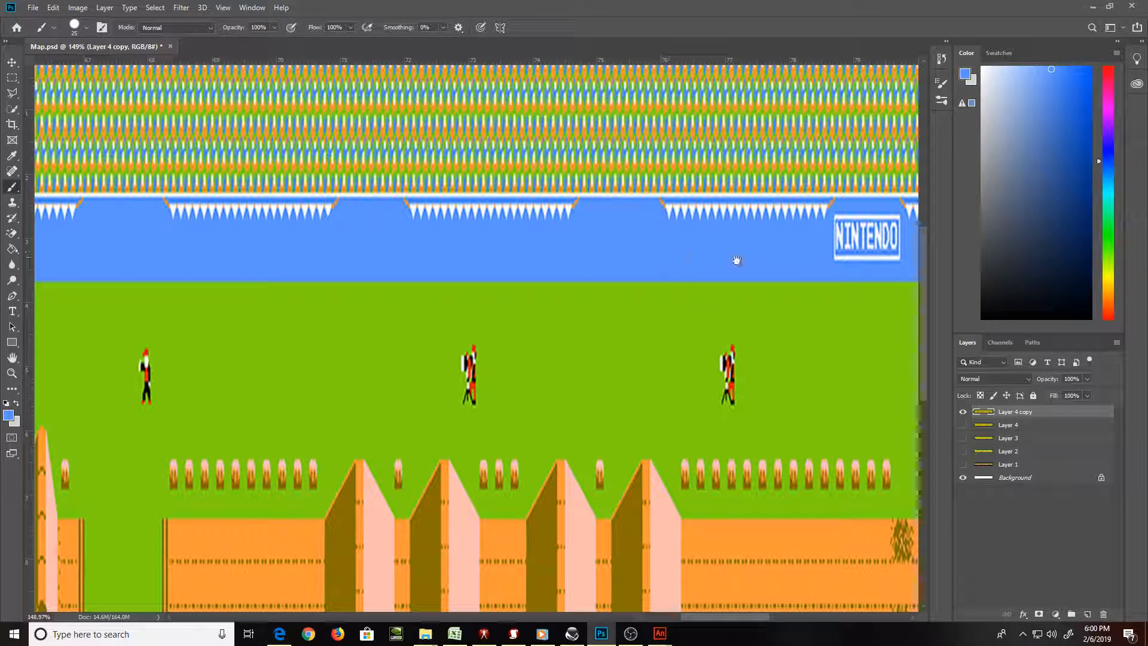
pyautogui.moveTo(735, 259)
pyautogui.mouseDown()
pyautogui.moveTo(449, 264)
pyautogui.moveTo(580, 253)
pyautogui.moveTo(574, 225)
pyautogui.moveTo(565, 245)
pyautogui.moveTo(514, 248)
pyautogui.moveTo(566, 249)
pyautogui.moveTo(568, 216)
pyautogui.moveTo(520, 223)
pyautogui.moveTo(515, 238)
pyautogui.mouseUp()
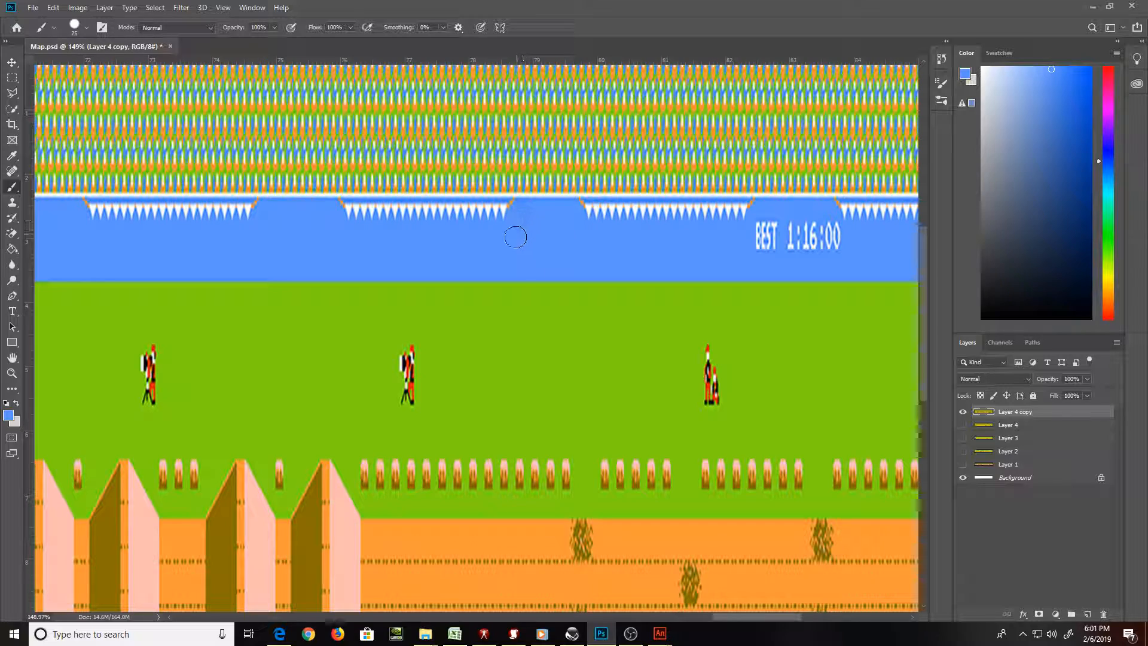
# Brush blue over the BEST 1:16:00 text near ruler mark 83 and the NINTENDO sign near mark 87, and save the map
pyautogui.moveTo(674, 257)
pyautogui.mouseDown()
pyautogui.moveTo(515, 255)
pyautogui.moveTo(568, 236)
pyautogui.moveTo(578, 253)
pyautogui.moveTo(571, 226)
pyautogui.moveTo(605, 241)
pyautogui.moveTo(608, 256)
pyautogui.moveTo(599, 231)
pyautogui.moveTo(634, 229)
pyautogui.moveTo(610, 226)
pyautogui.moveTo(638, 245)
pyautogui.mouseUp()
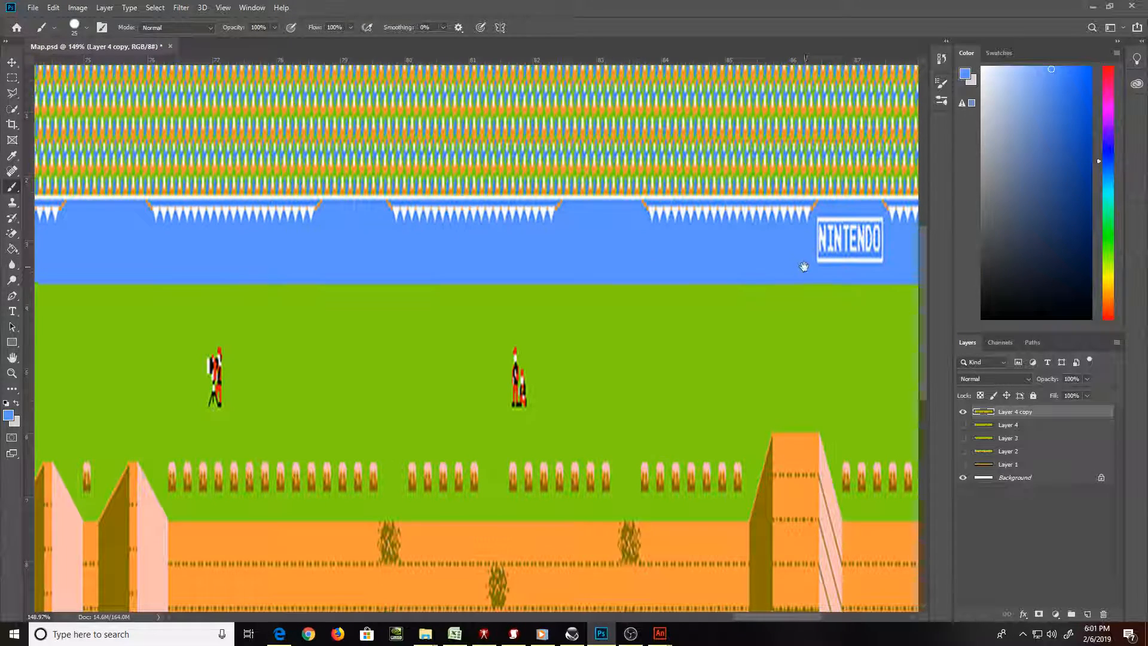
pyautogui.moveTo(788, 256)
pyautogui.mouseDown()
pyautogui.moveTo(643, 250)
pyautogui.moveTo(734, 256)
pyautogui.moveTo(730, 221)
pyautogui.moveTo(674, 239)
pyautogui.moveTo(678, 219)
pyautogui.moveTo(724, 215)
pyautogui.moveTo(705, 250)
pyautogui.mouseUp()
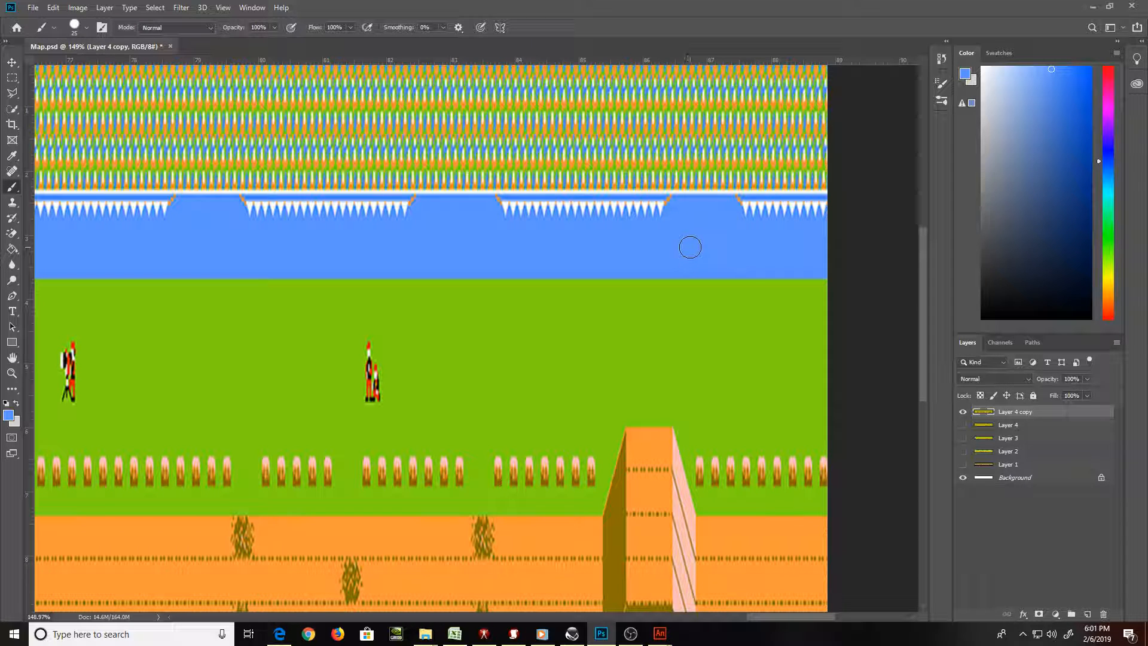
pyautogui.hotkey('ctrl', '0')
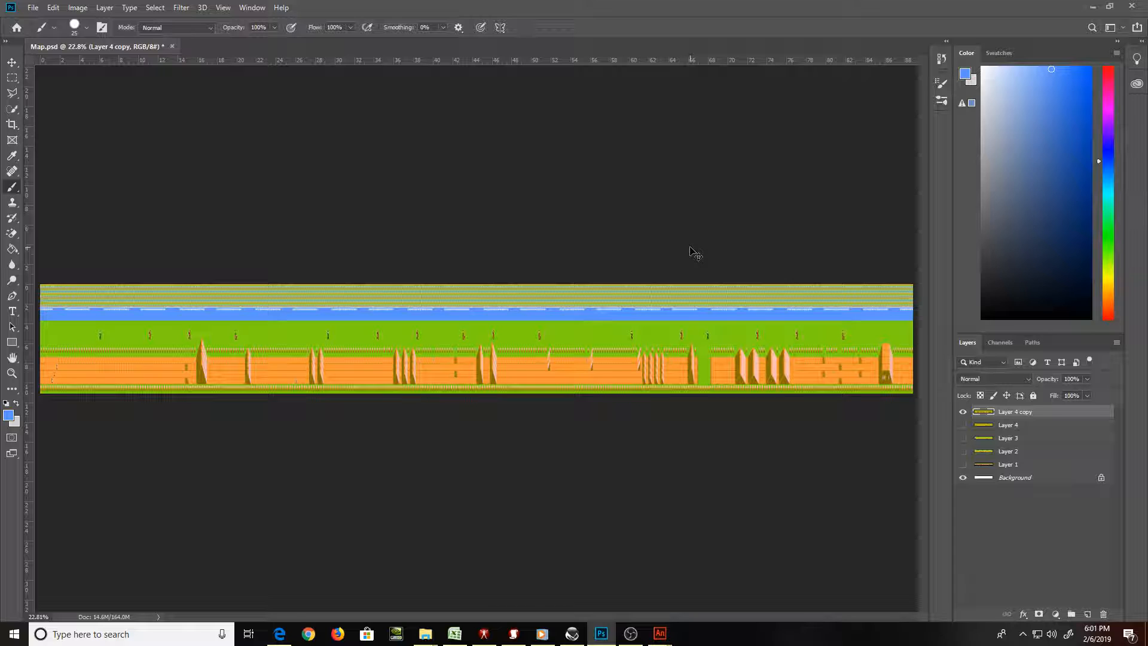
pyautogui.hotkey('ctrl', 's')
# Place a new horizontal text layer on the blue wall at the map's start, near ruler mark 2
pyautogui.press('t')
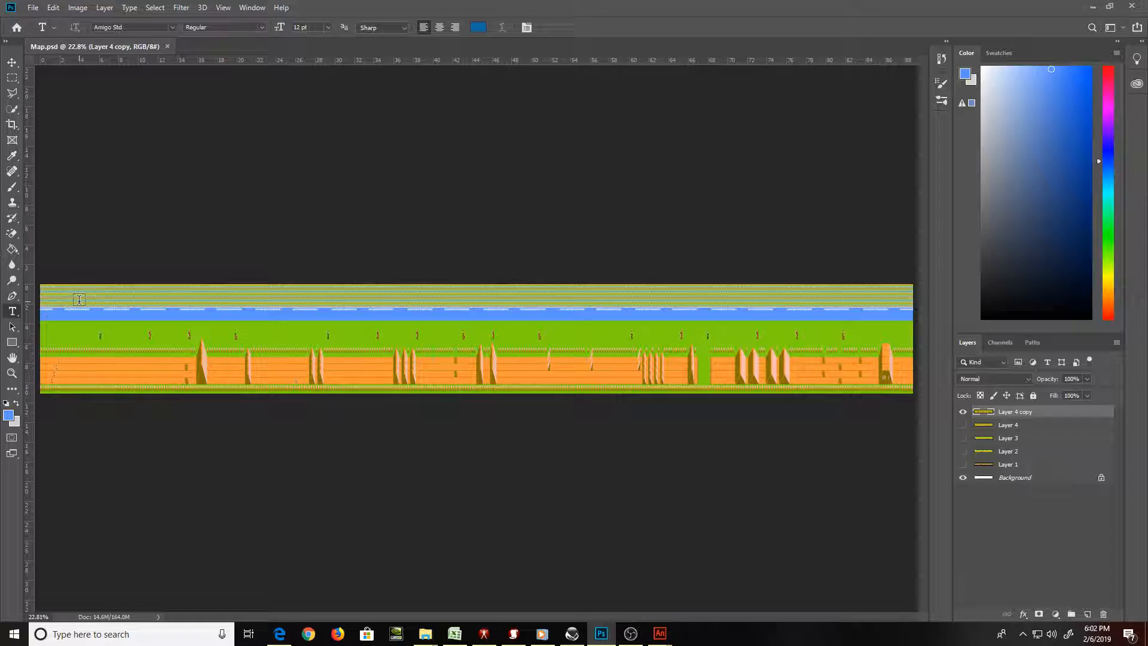
pyautogui.press('z')
pyautogui.moveTo(110, 328); pyautogui.dragTo(141, 341)
pyautogui.moveTo(191, 290); pyautogui.dragTo(449, 276)
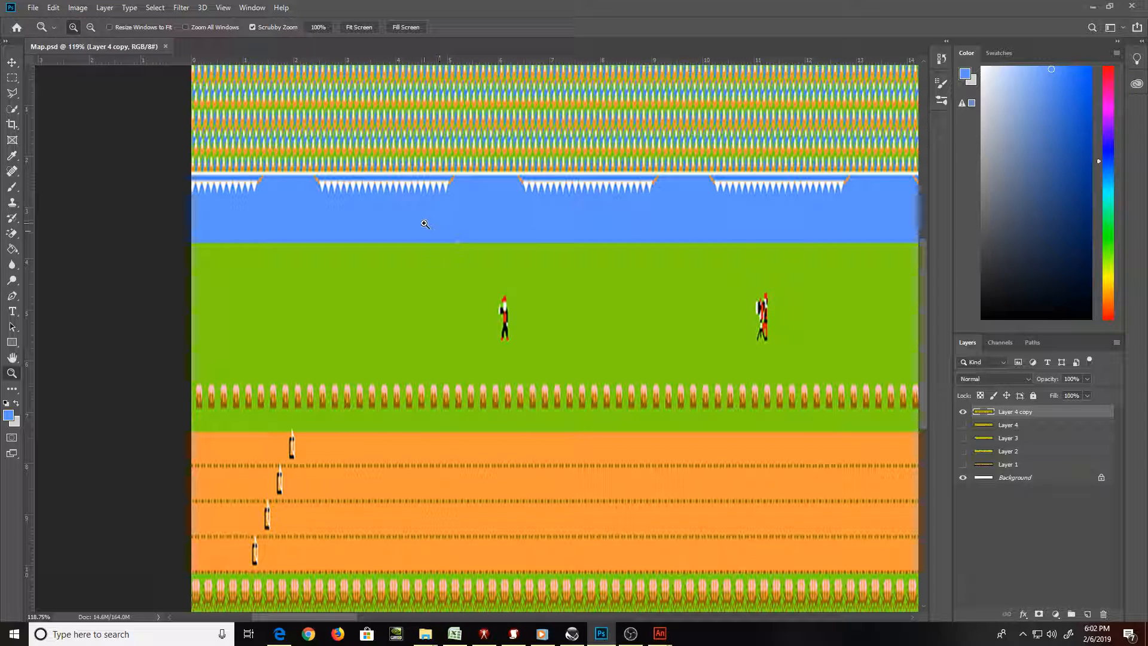
pyautogui.press('t')
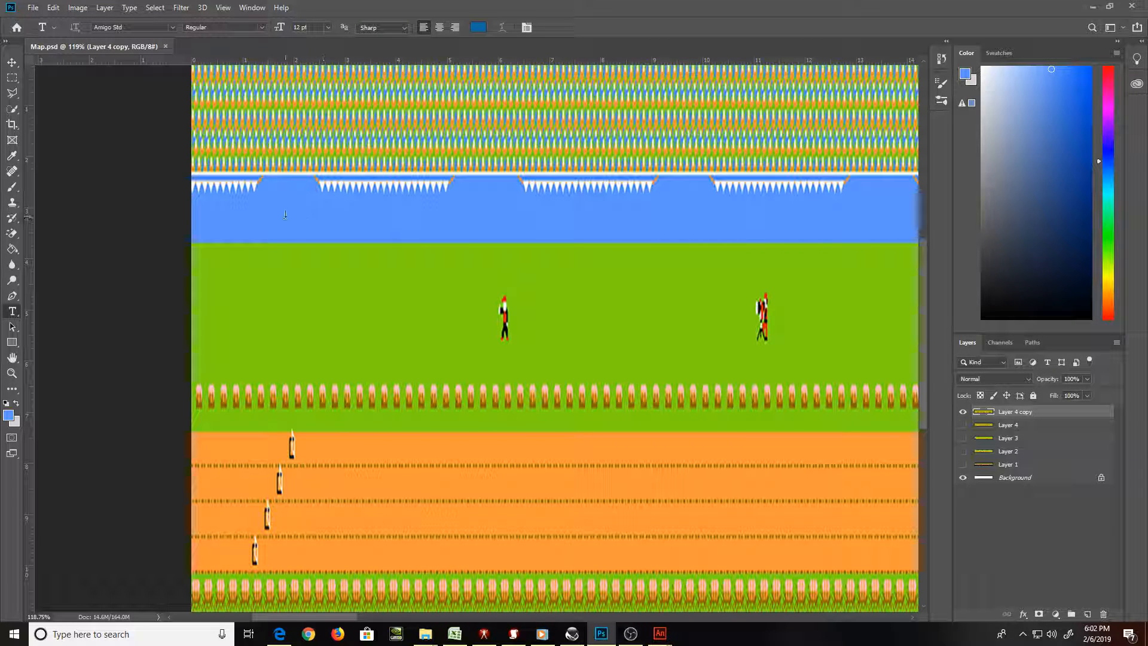
pyautogui.click(285, 215)
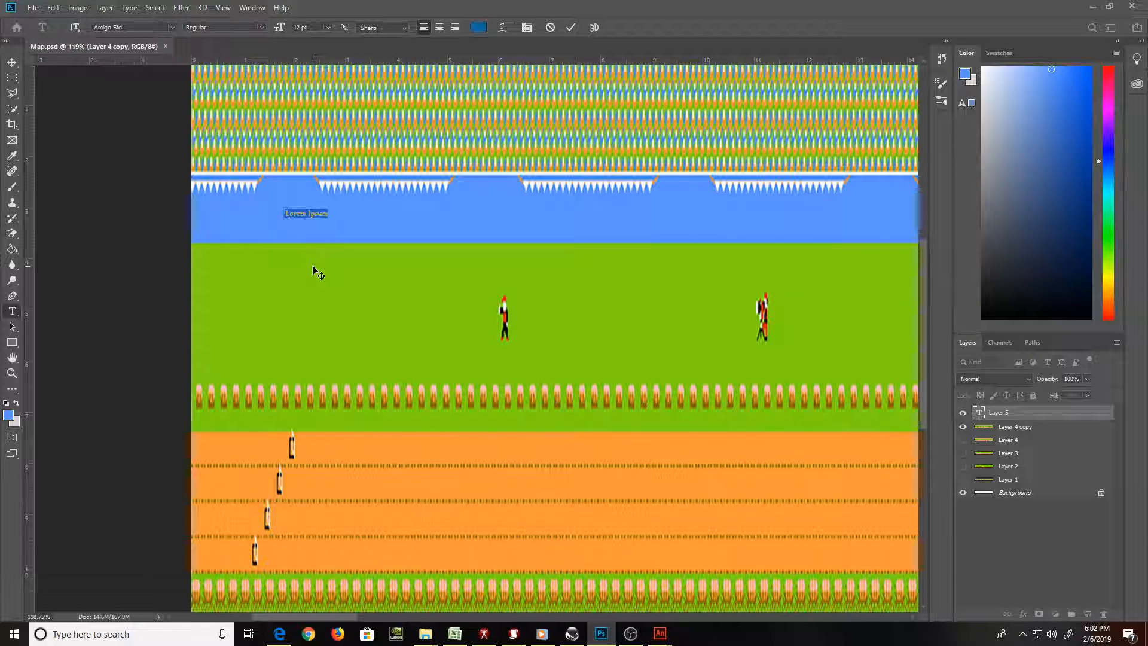
# Replace the placeholder text on the blue wall with "David Windsands Inc." and commit it
pyautogui.hotkey('ctrl', '+')
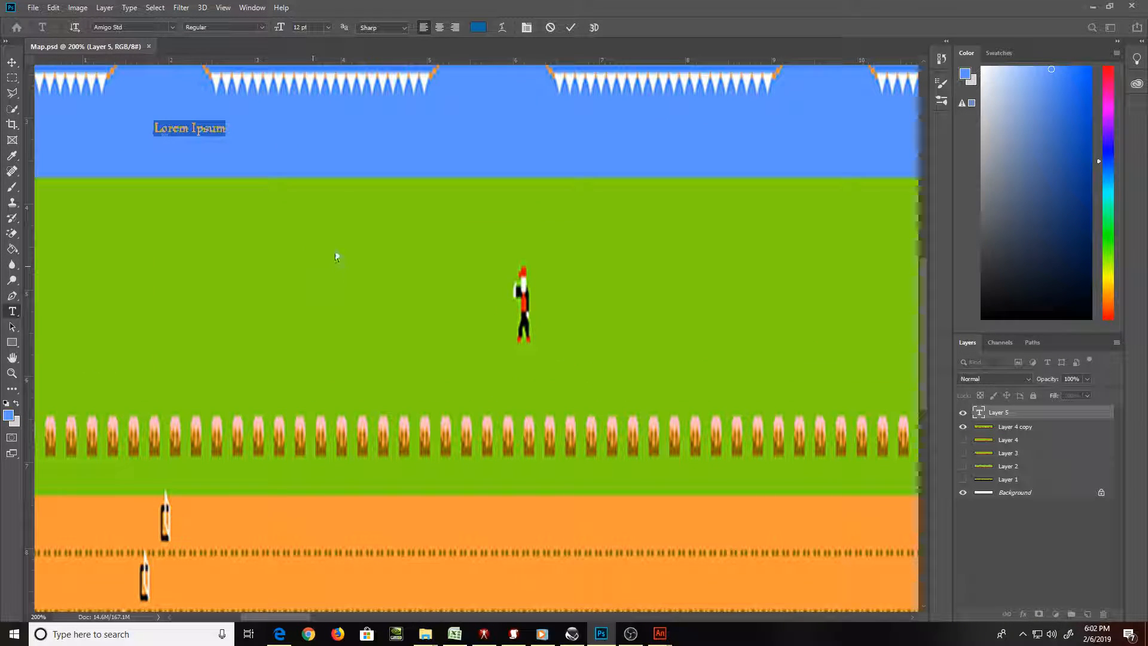
pyautogui.click(213, 126)
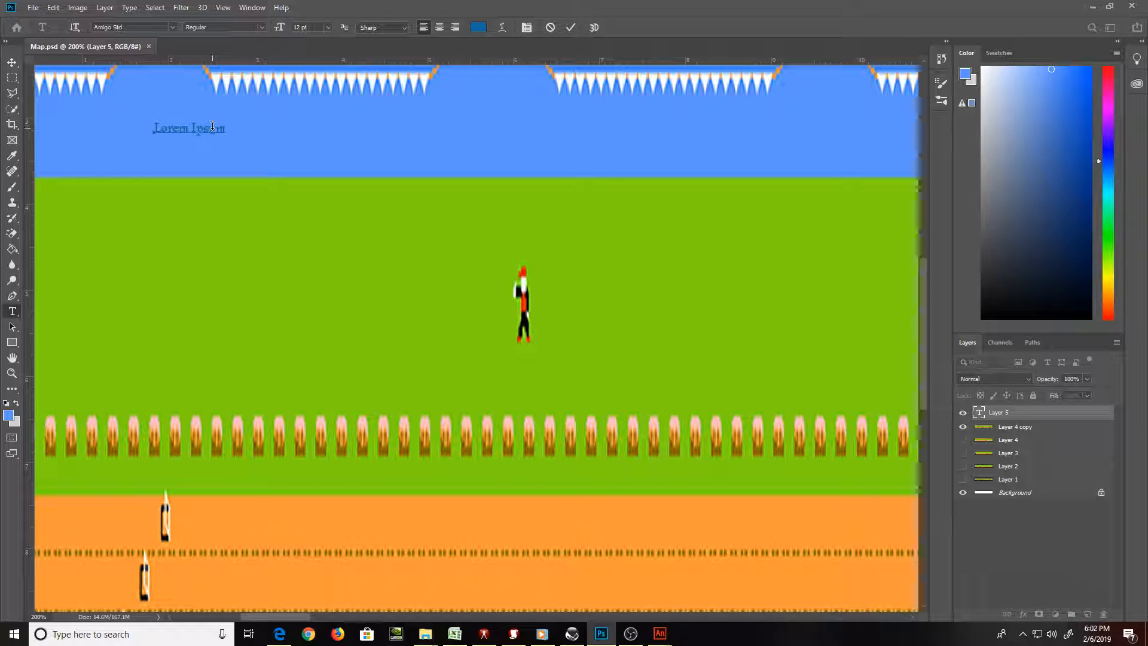
pyautogui.moveTo(212, 127); pyautogui.dragTo(178, 128)
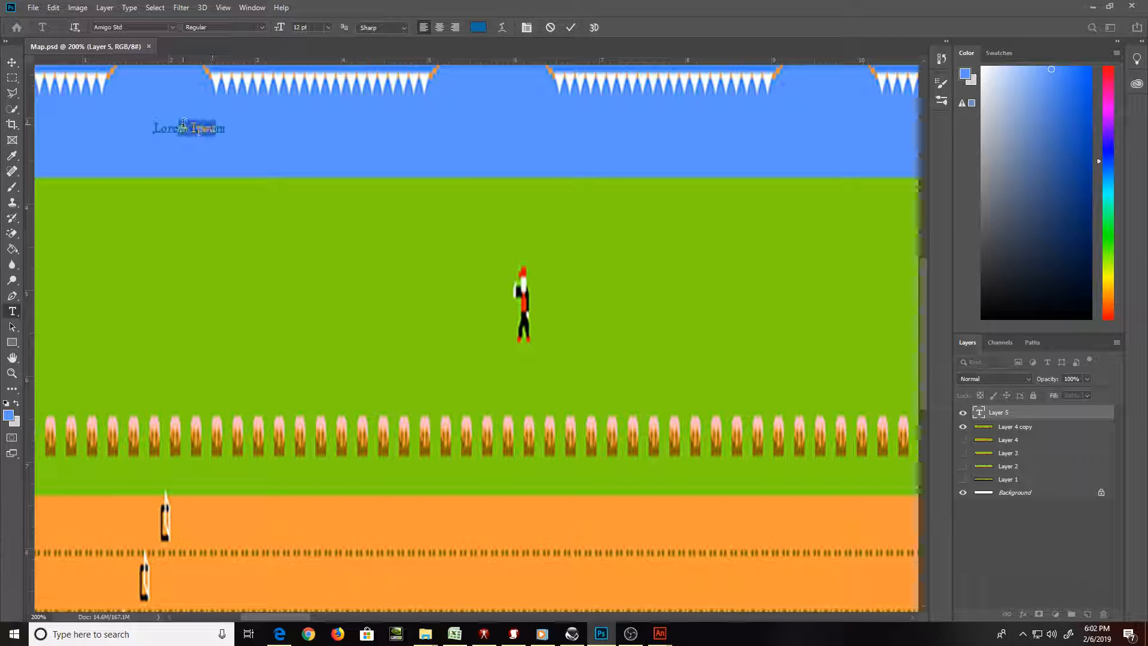
pyautogui.tripleClick(216, 127)
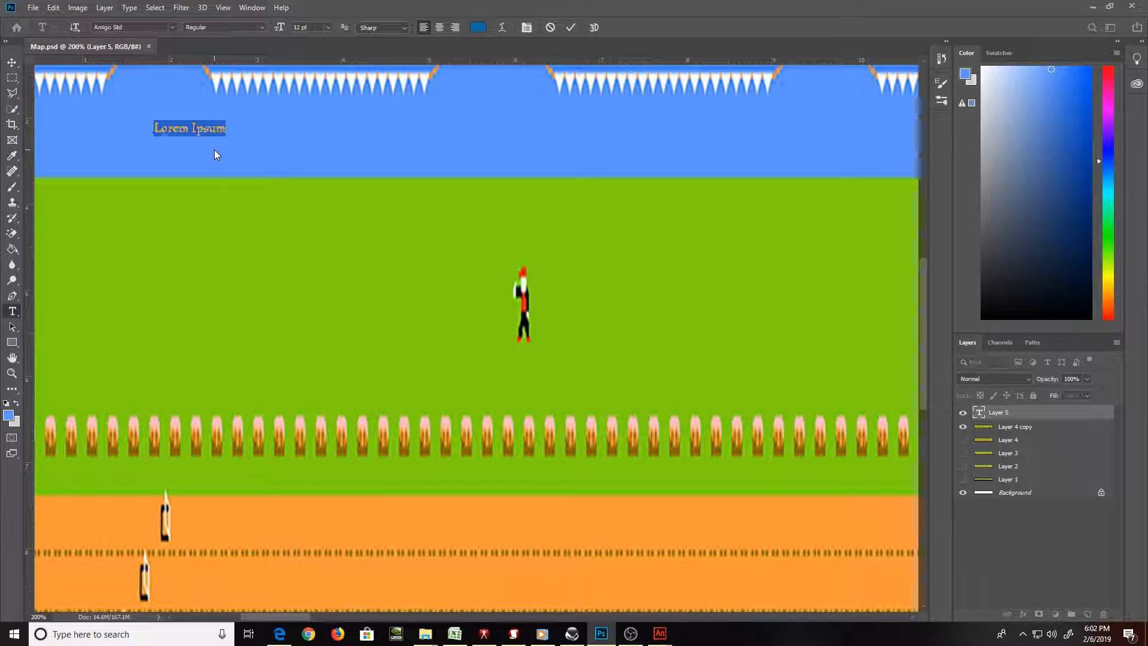
pyautogui.write('Das')
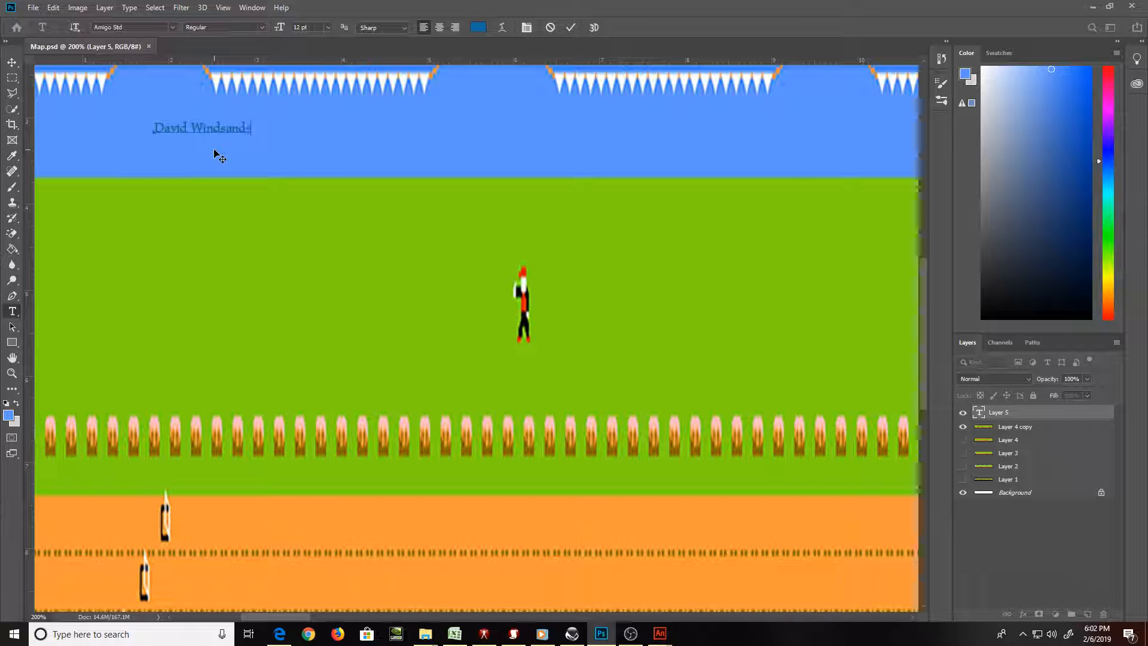
pyautogui.write('id Windsands Inc.')
pyautogui.click(568, 28)
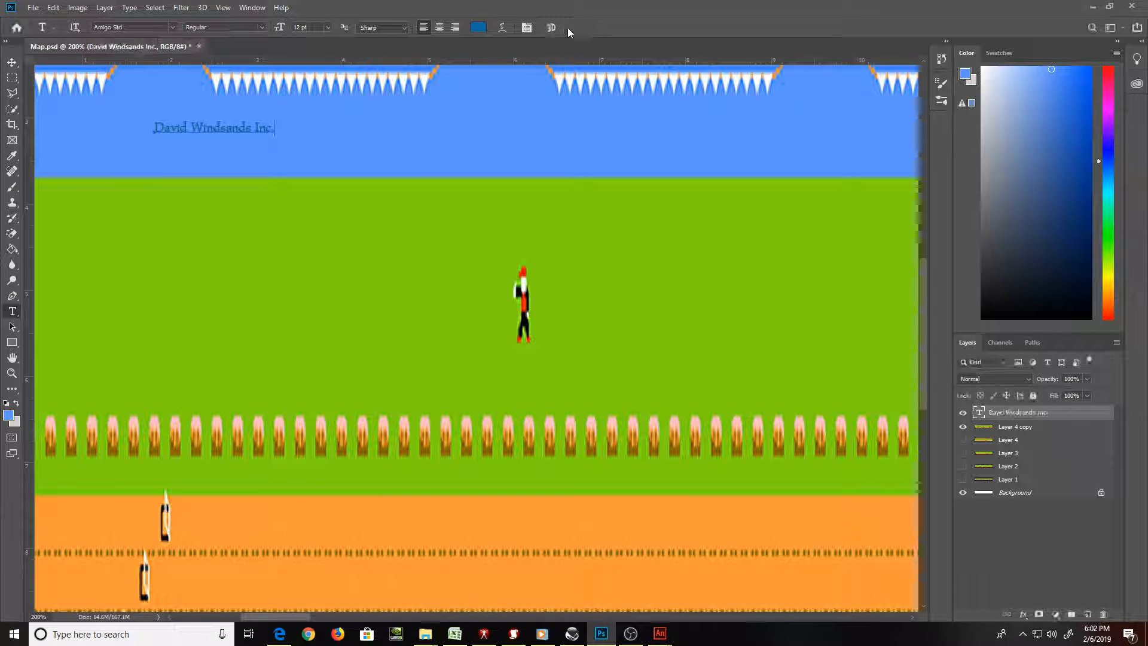
# Enlarge the company name text with Free Transform to a font size of 14.9 pt
pyautogui.hotkey('ctrl', 't')
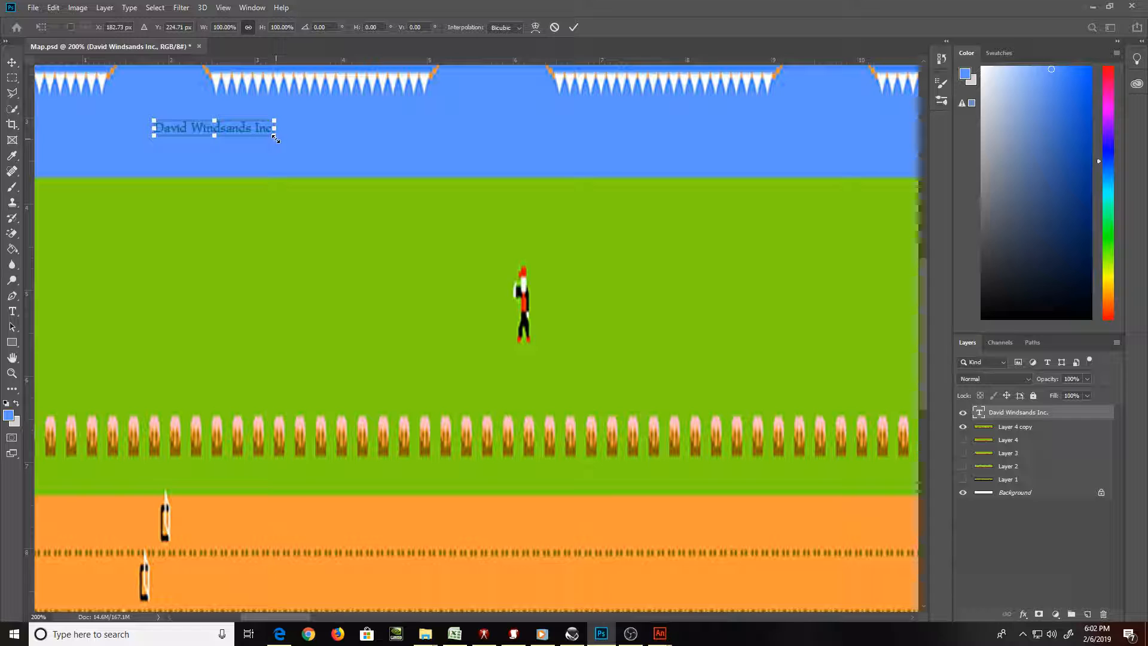
pyautogui.moveTo(274, 137); pyautogui.dragTo(303, 143)
pyautogui.press('Return')
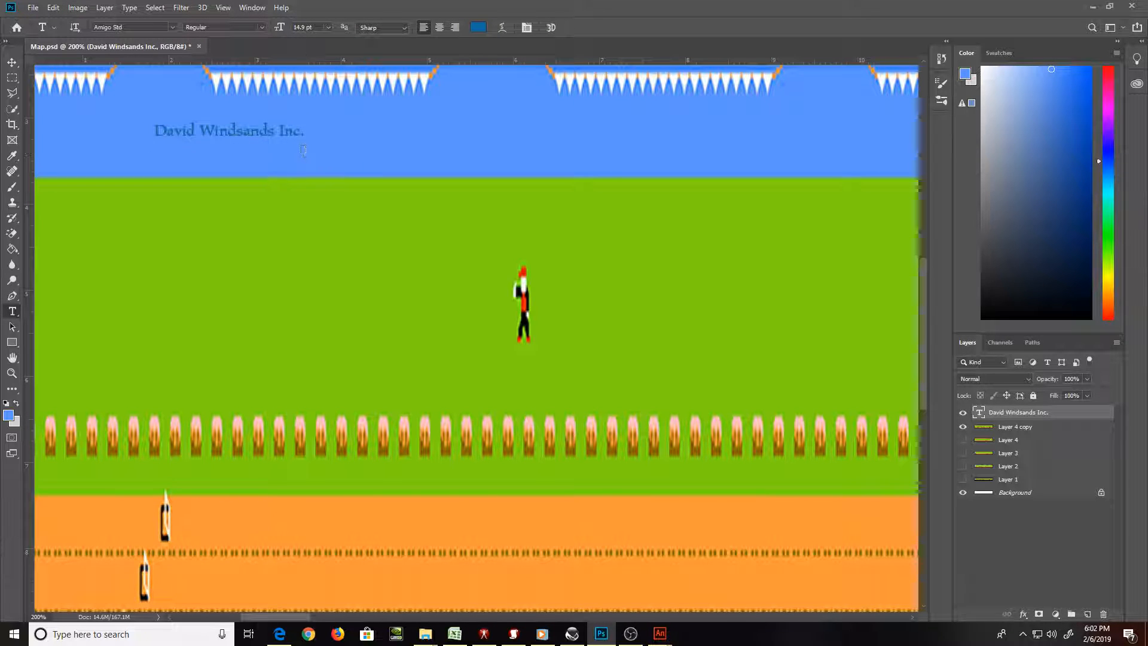
# Change the company name text's colour to the near-white e8f6ff
pyautogui.click(478, 27)
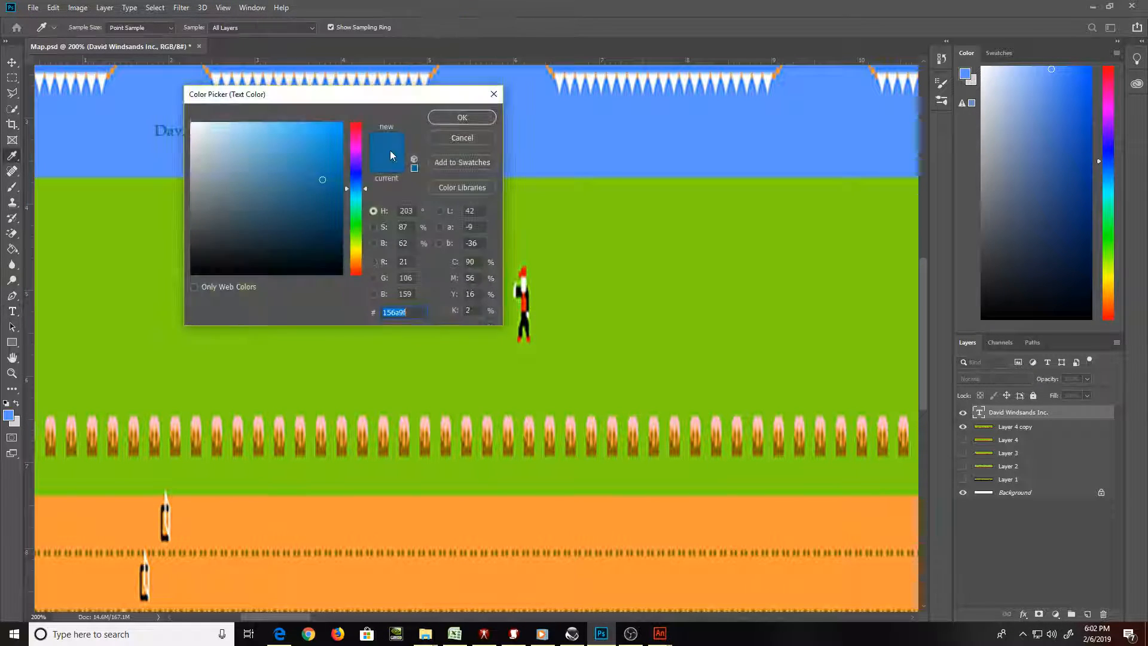
pyautogui.click(204, 122)
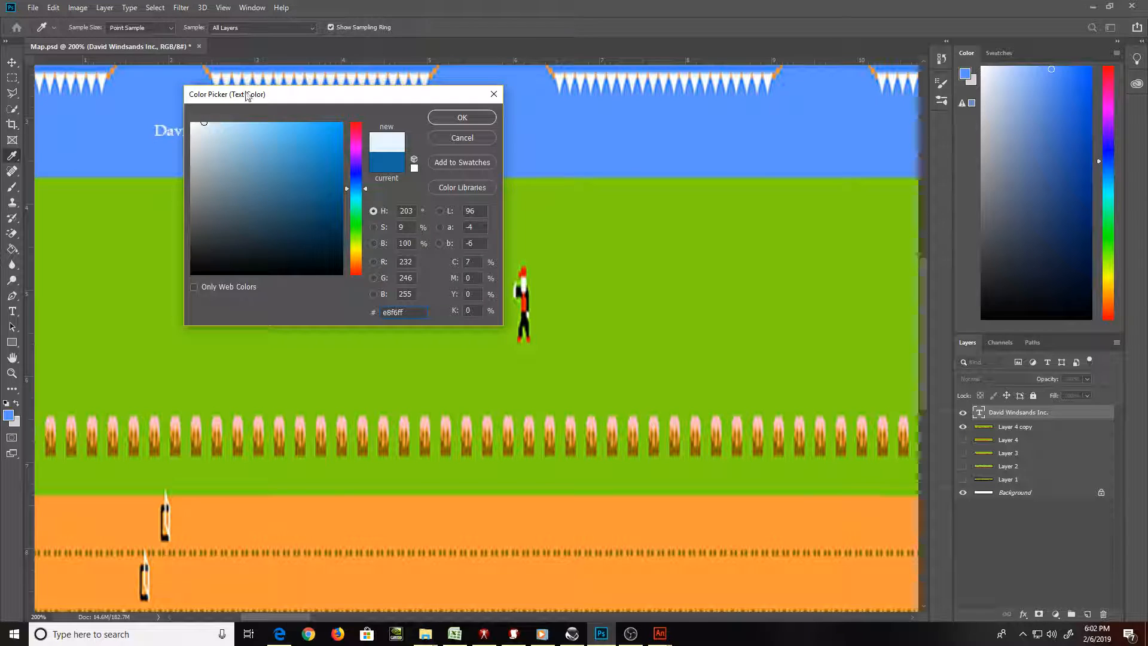
pyautogui.moveTo(247, 96); pyautogui.dragTo(426, 113)
pyautogui.click(646, 138)
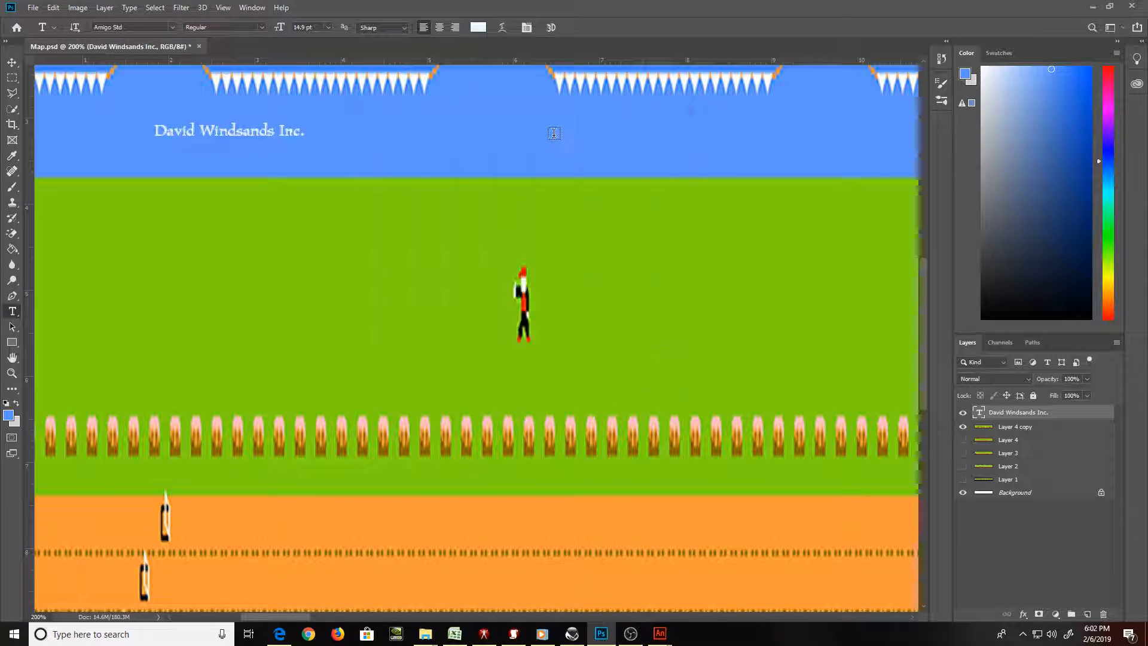
# Move the company name text along the blue wall to the gap between the buntings near ruler mark 6
pyautogui.press('v')
pyautogui.moveTo(275, 141); pyautogui.dragTo(208, 145)
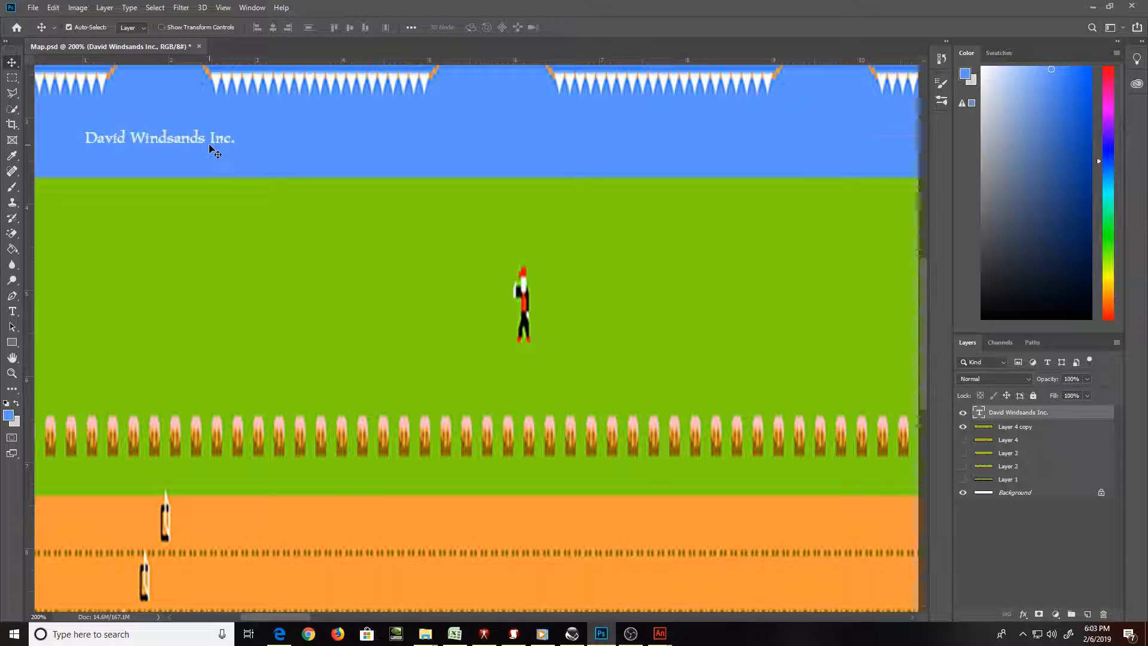
pyautogui.moveTo(208, 145); pyautogui.dragTo(530, 139)
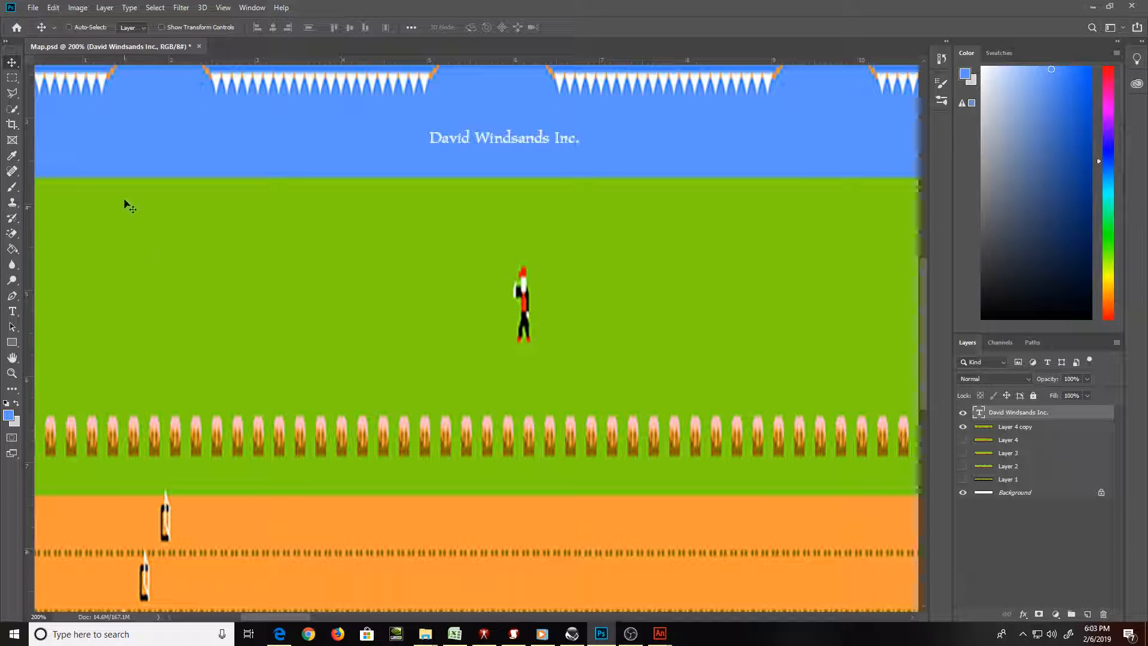
# Switch to File Explorer and open the Chaos Symbol Photoshop file from the PSD Drawings folder in Documents on drive E
pyautogui.moveTo(424, 633)
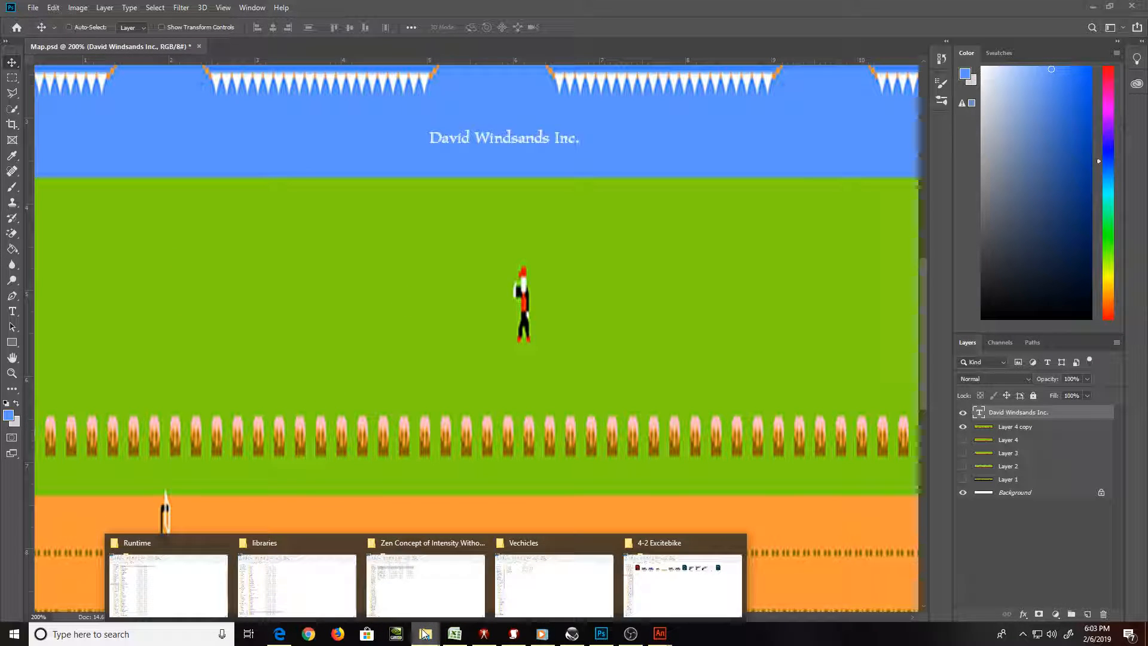
pyautogui.click(684, 583)
pyautogui.hotkey('alt', 'Left')
pyautogui.hotkey('alt', 'Left')
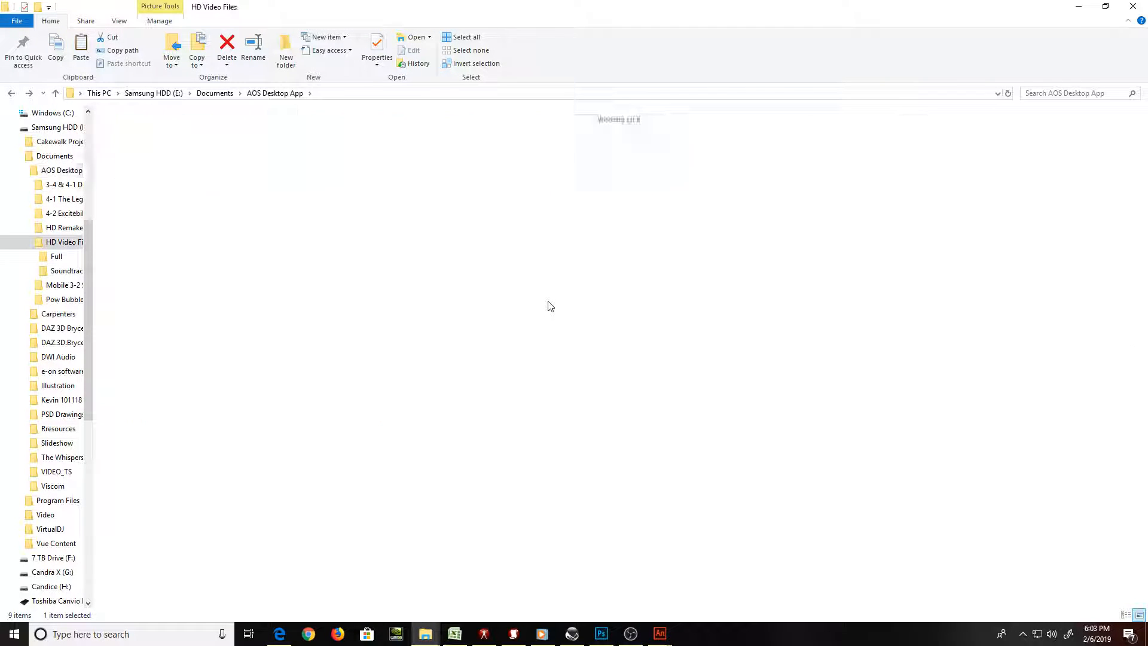
pyautogui.hotkey('alt', 'Up')
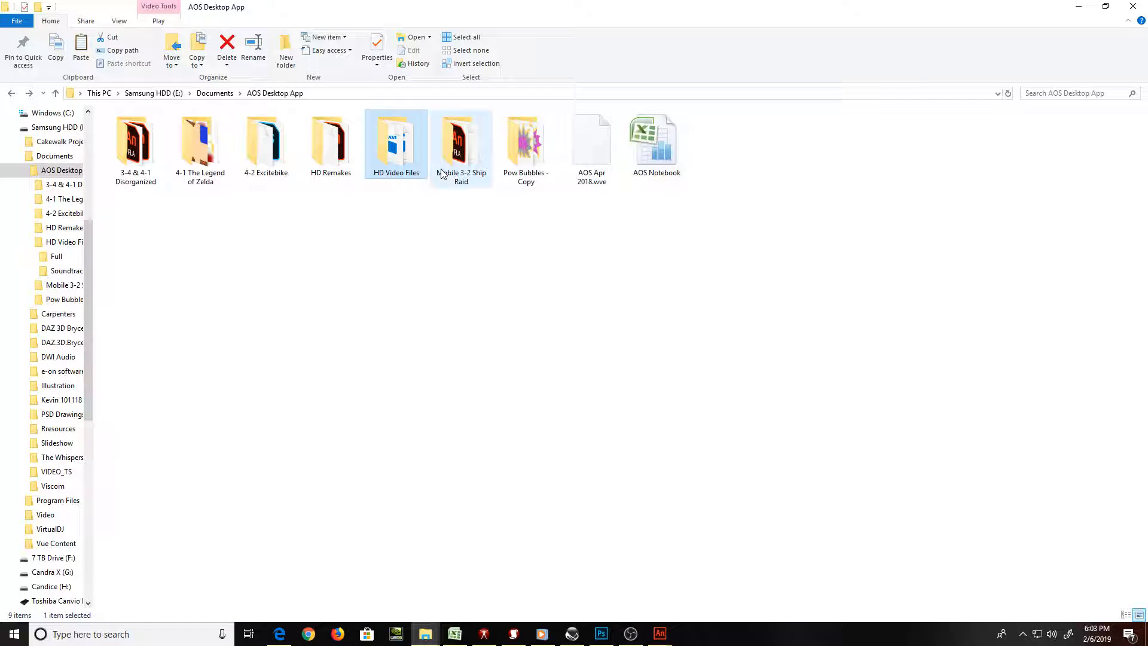
pyautogui.click(205, 93)
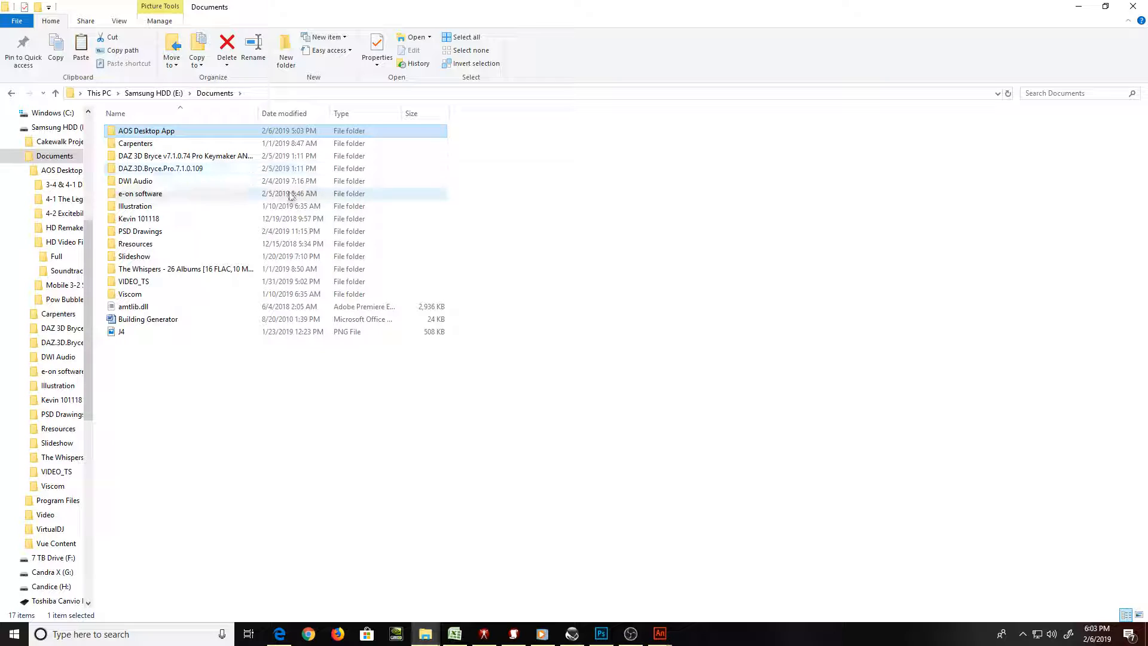
pyautogui.doubleClick(160, 235)
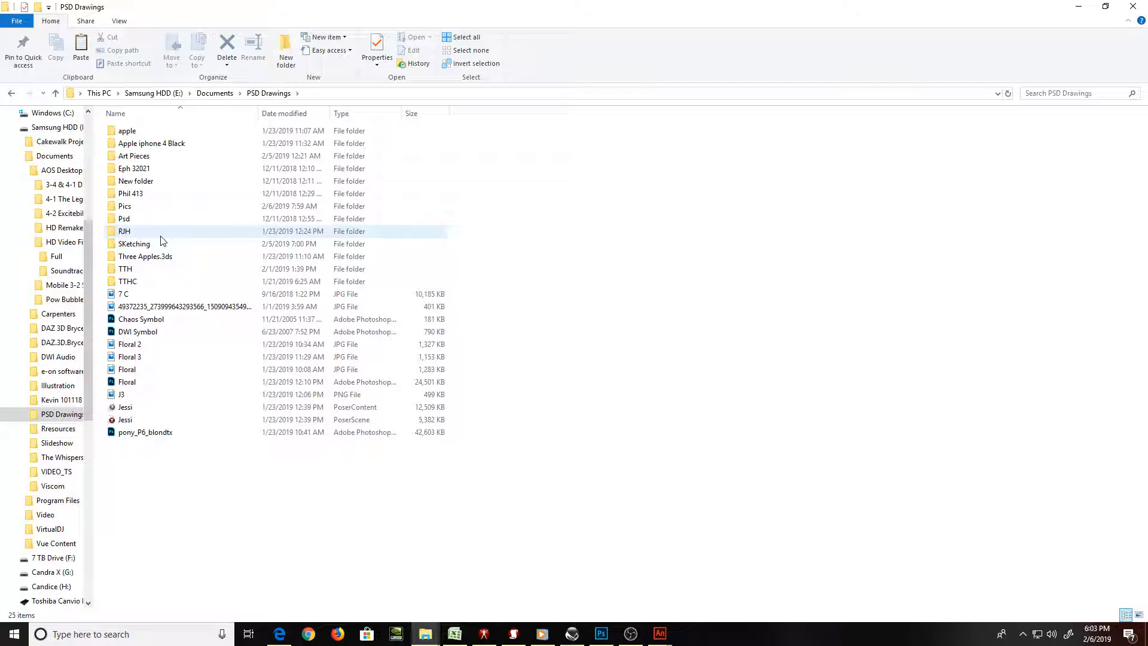
pyautogui.doubleClick(159, 320)
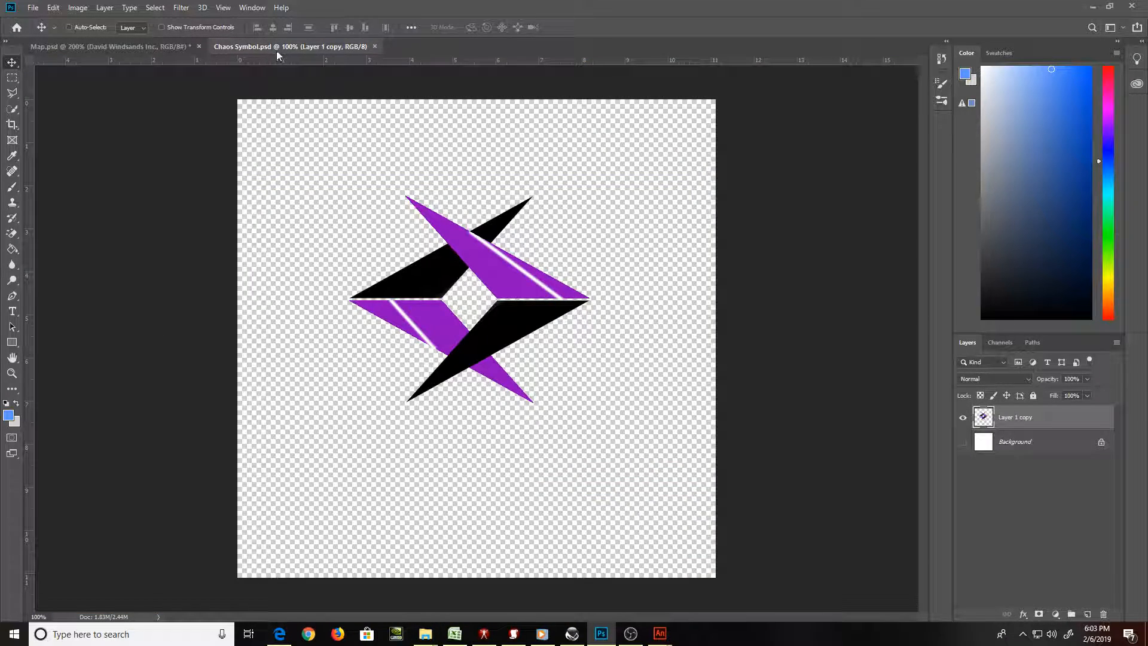
# Float the Chaos Symbol document, copy its symbol layer into Map.psd, and close the symbol document
pyautogui.moveTo(277, 47); pyautogui.dragTo(484, 155)
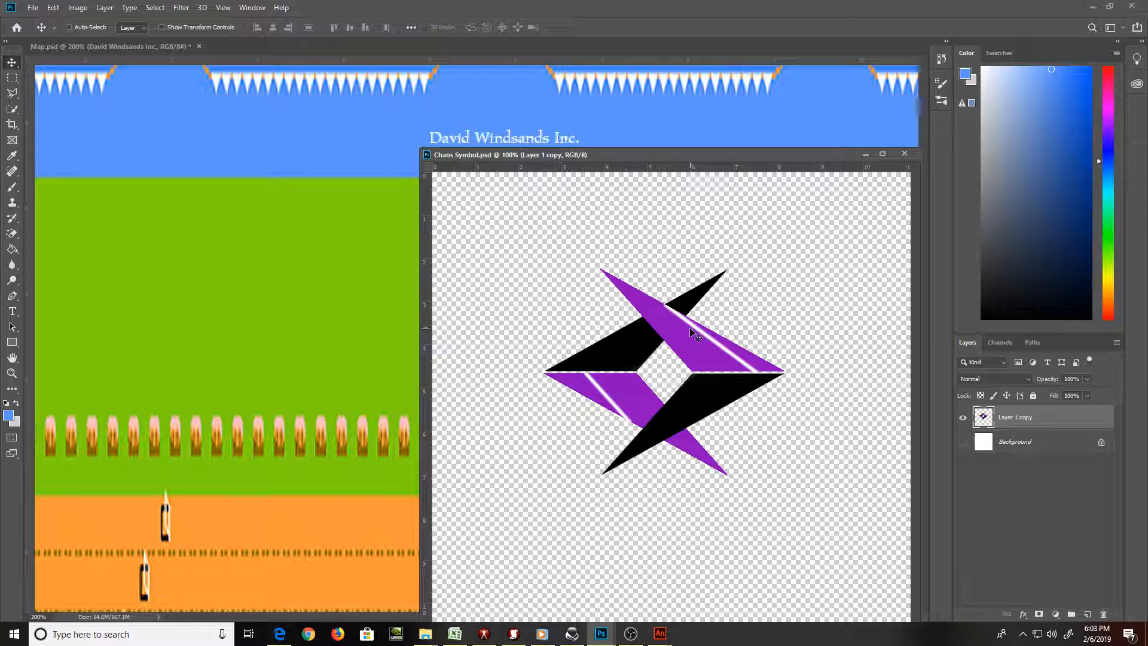
pyautogui.moveTo(677, 310); pyautogui.dragTo(412, 251)
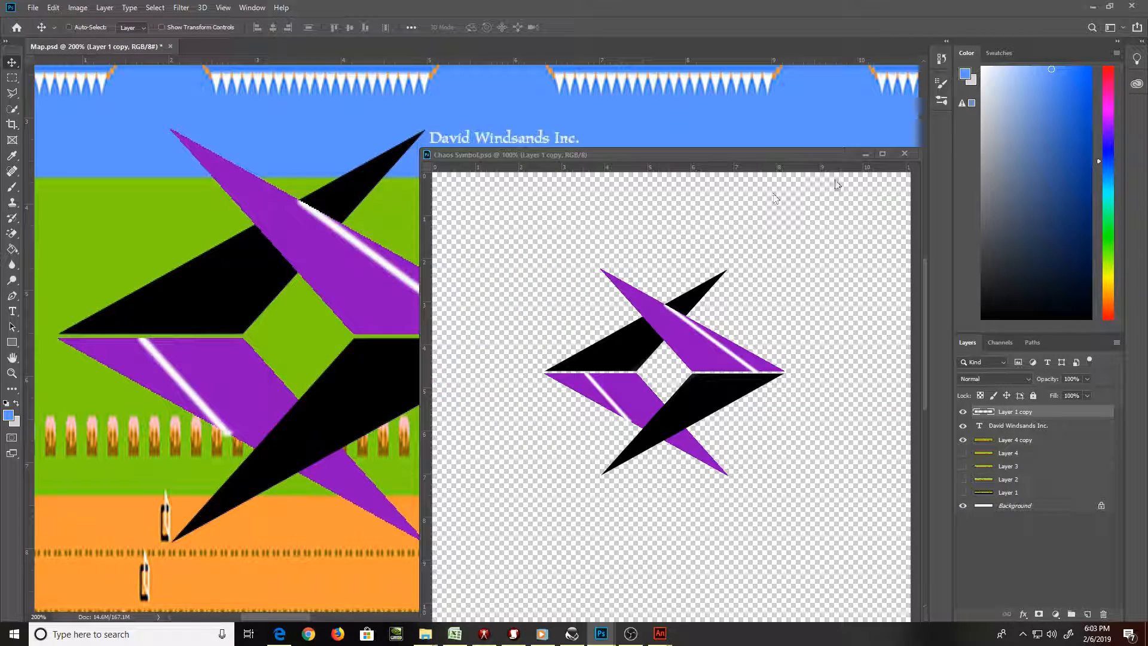
pyautogui.click(903, 153)
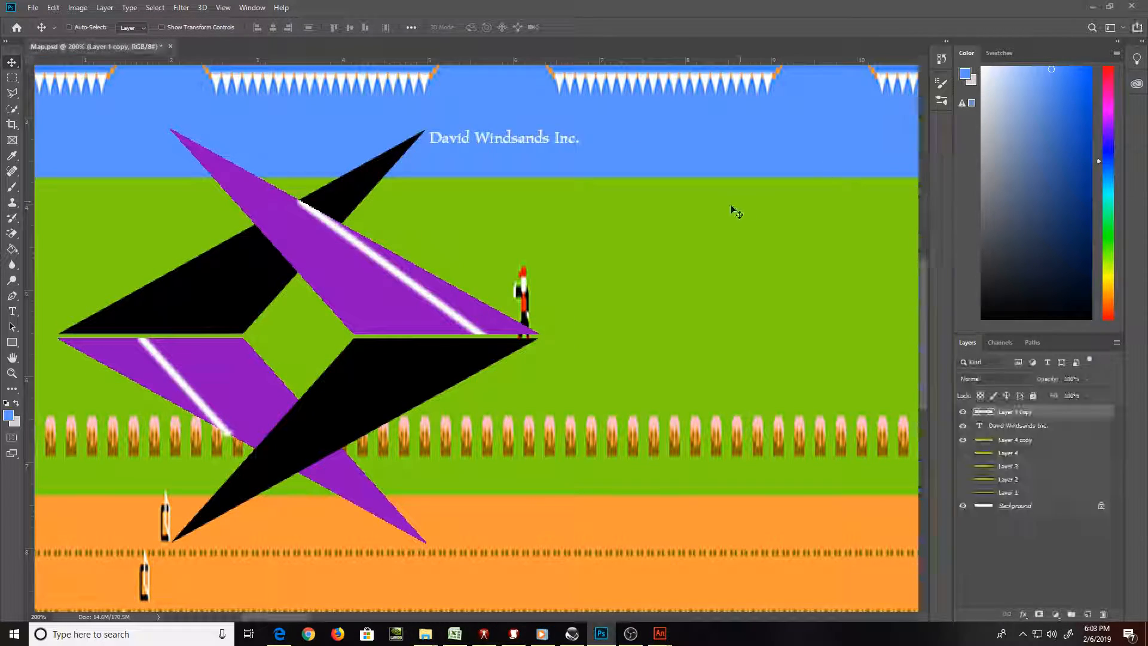
# Scale the purple and black symbol down to a small emblem on the blue wall, near ruler mark 2
pyautogui.moveTo(402, 305); pyautogui.dragTo(403, 272)
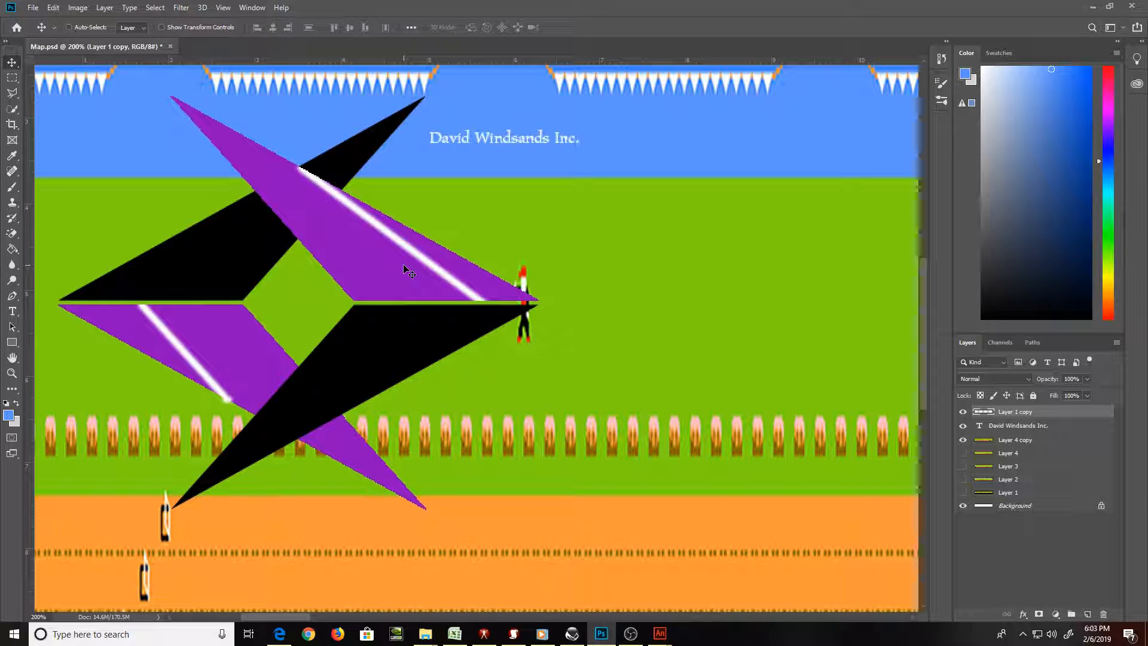
pyautogui.hotkey('ctrl', 't')
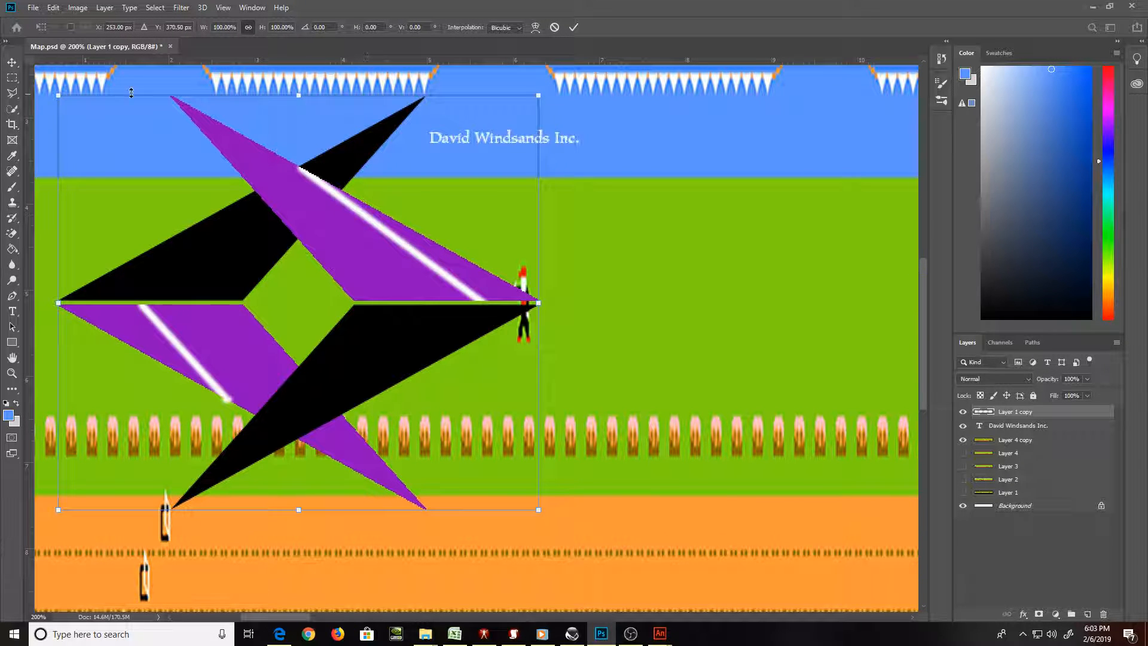
pyautogui.moveTo(58, 95); pyautogui.dragTo(366, 362)
pyautogui.moveTo(437, 465); pyautogui.dragTo(228, 236)
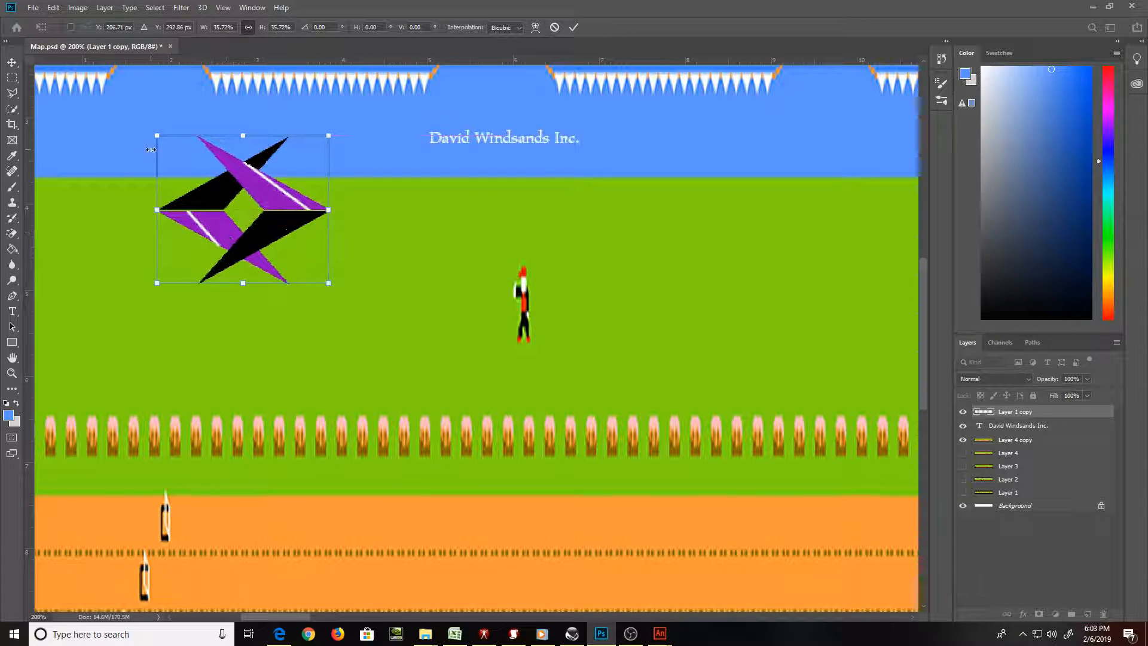
pyautogui.moveTo(157, 136)
pyautogui.mouseDown()
pyautogui.moveTo(287, 246)
pyautogui.moveTo(246, 239)
pyautogui.moveTo(164, 112)
pyautogui.moveTo(167, 122)
pyautogui.mouseUp()
pyautogui.press('Return')
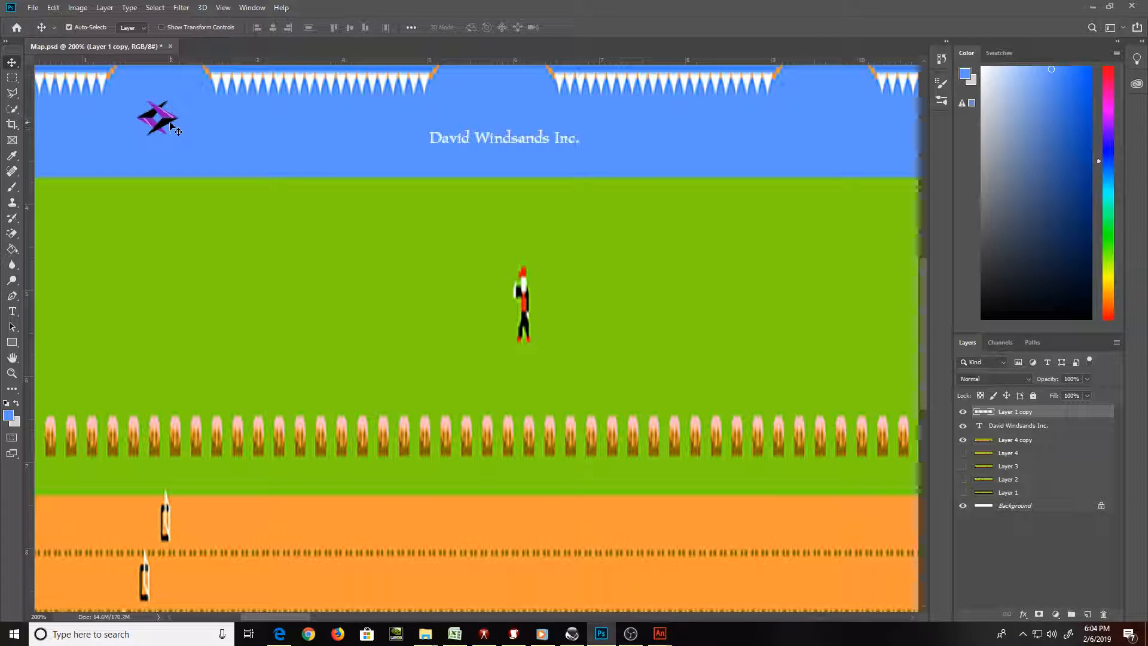
# Enlarge the small symbol slightly and reposition it in the gap between the first two buntings
pyautogui.hotkey('ctrl', 't')
pyautogui.moveTo(176, 135); pyautogui.dragTo(200, 152)
pyautogui.press('Return')
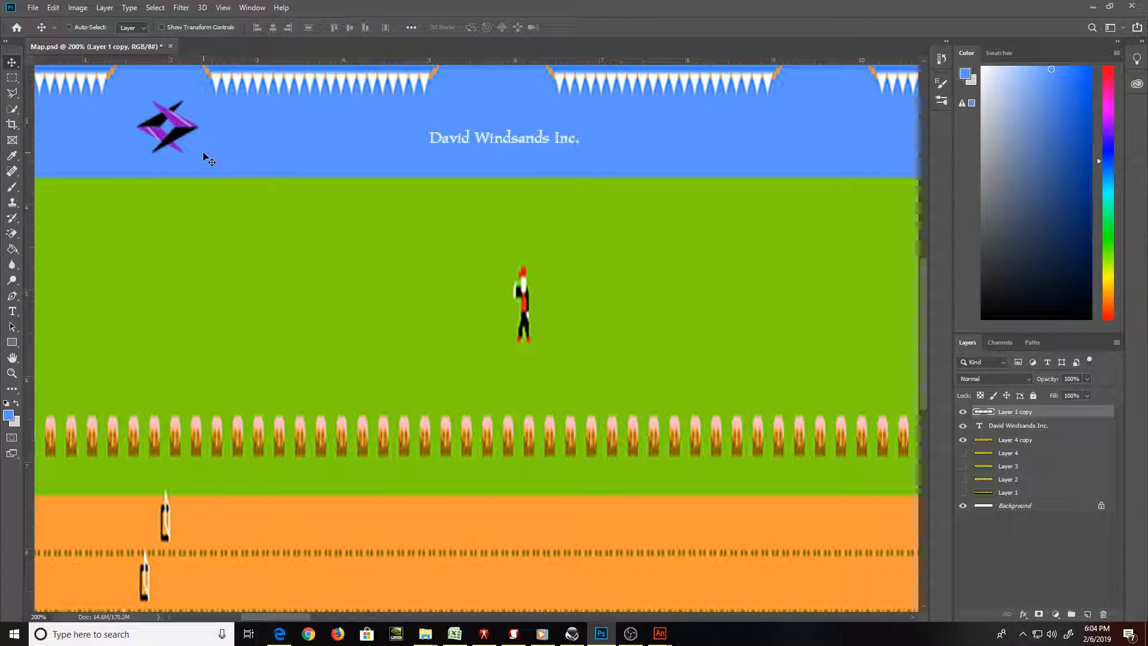
pyautogui.moveTo(192, 136); pyautogui.dragTo(183, 124)
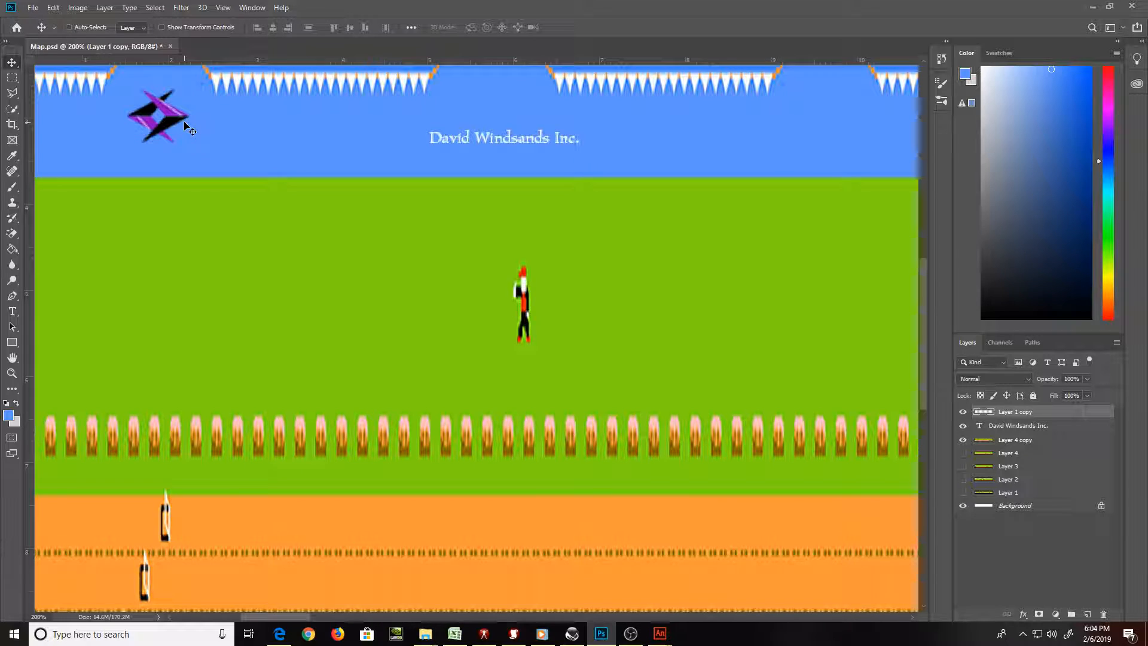
# Duplicate the emblem layer and place the copy in the gap after the third bunting, between ruler marks 9 and 10
pyautogui.press('ctrl')
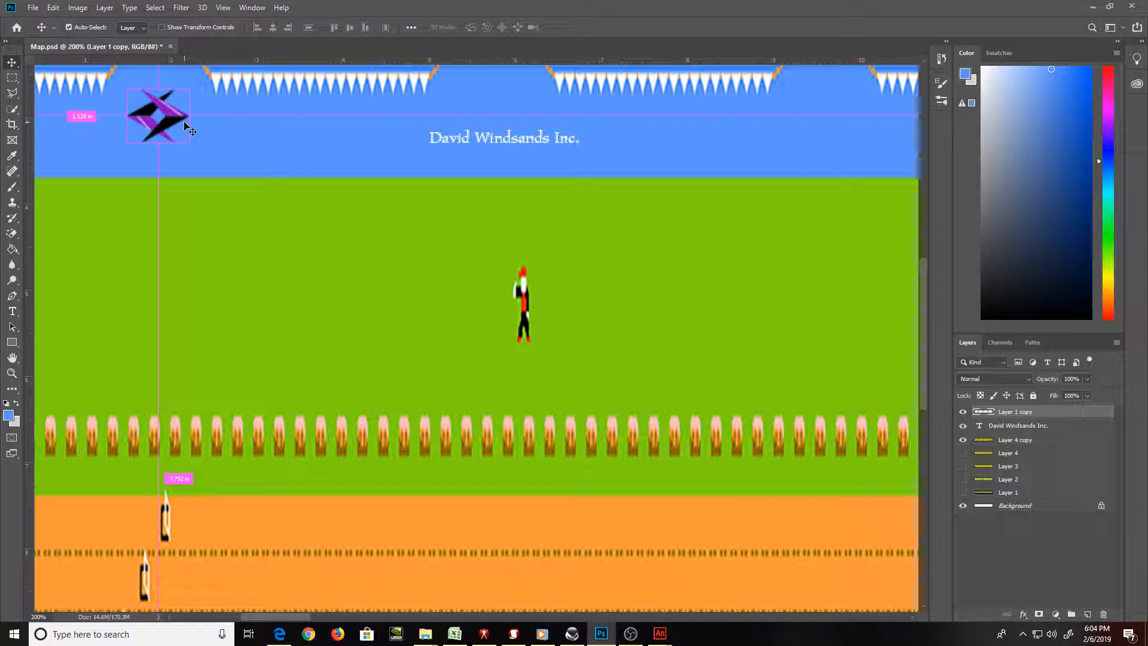
pyautogui.hotkey('ctrl', 'j')
pyautogui.moveTo(179, 124); pyautogui.dragTo(845, 123)
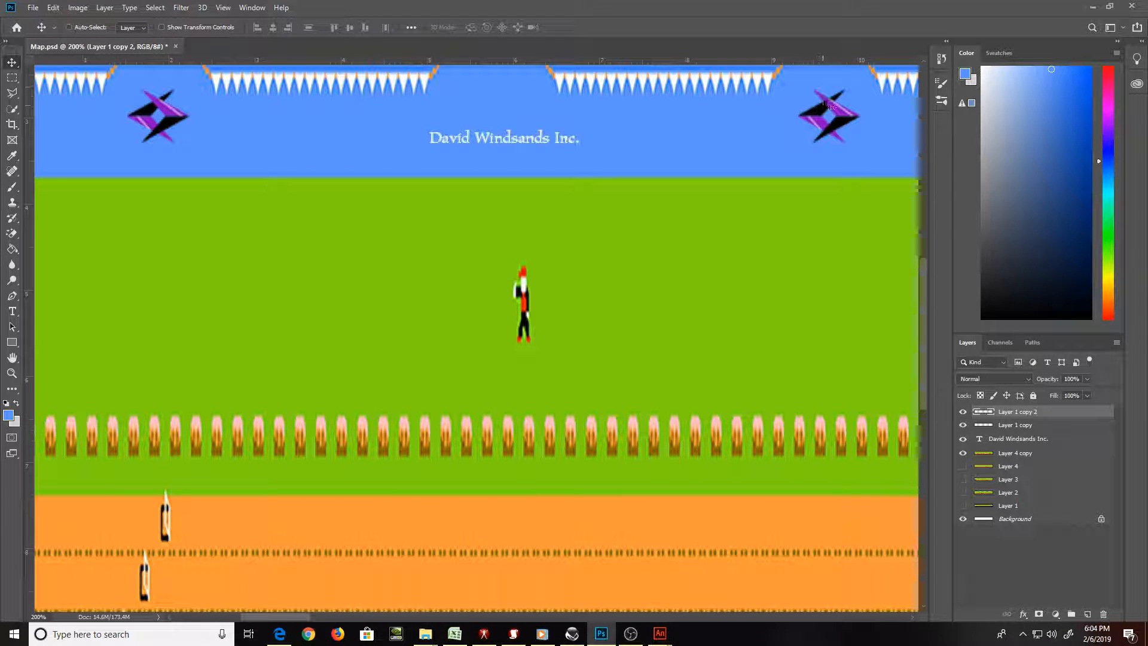
# Fill the black parts of the emblem copy with bright magenta using the Paint Bucket, undoing the first fills and redoing them
pyautogui.press('z')
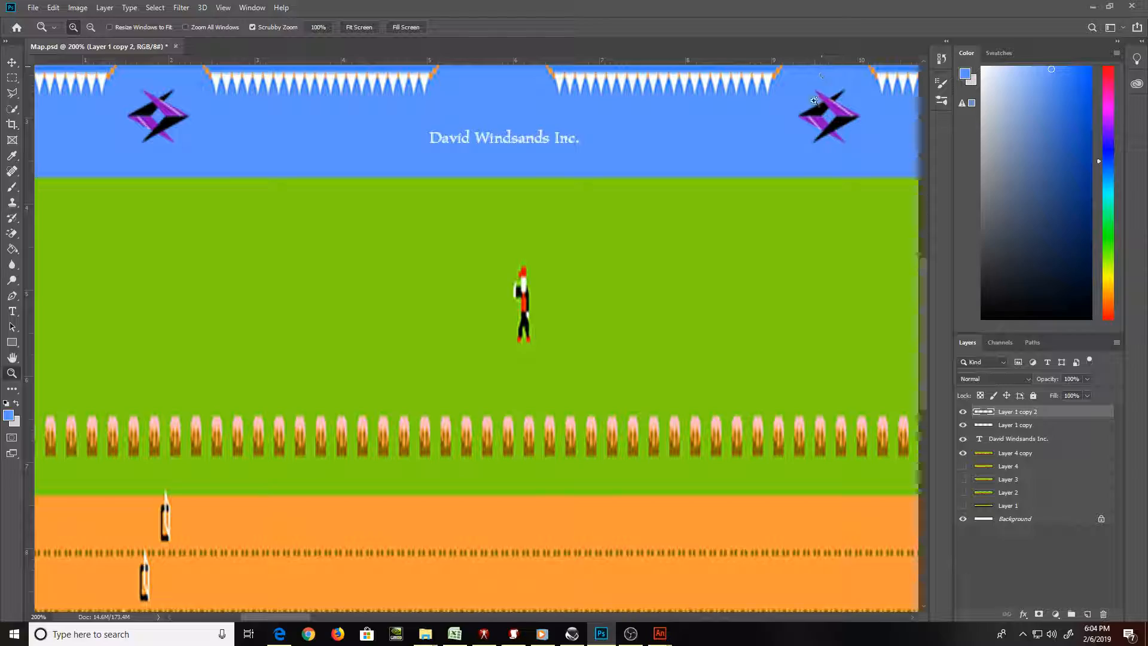
pyautogui.moveTo(820, 101); pyautogui.dragTo(859, 172)
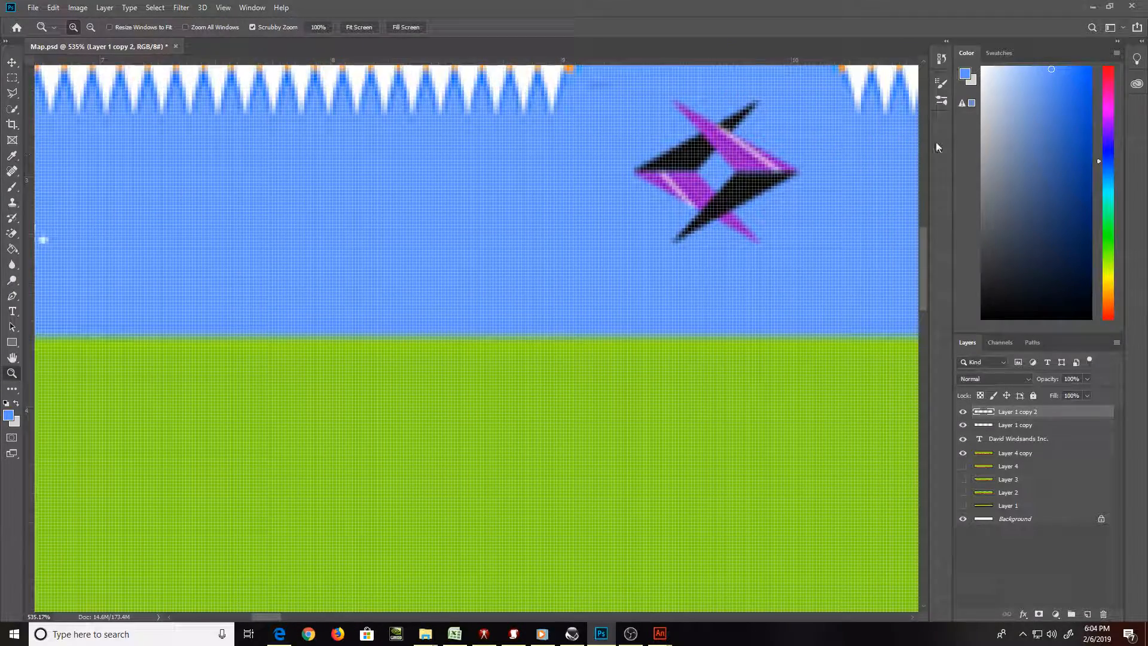
pyautogui.press('g')
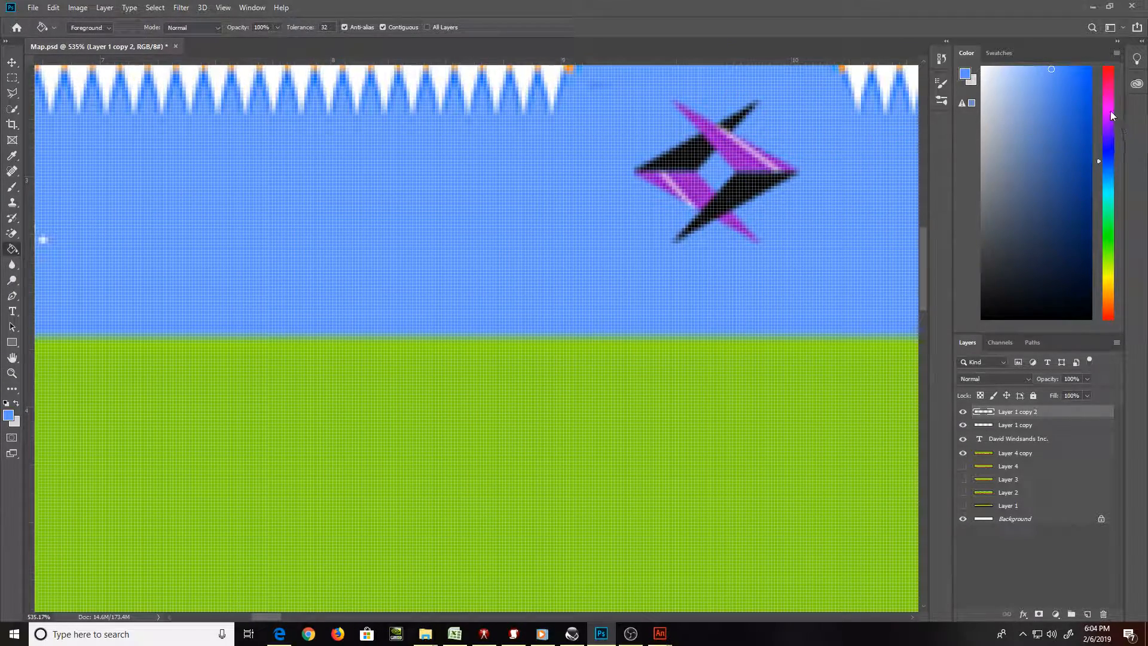
pyautogui.click(1067, 89)
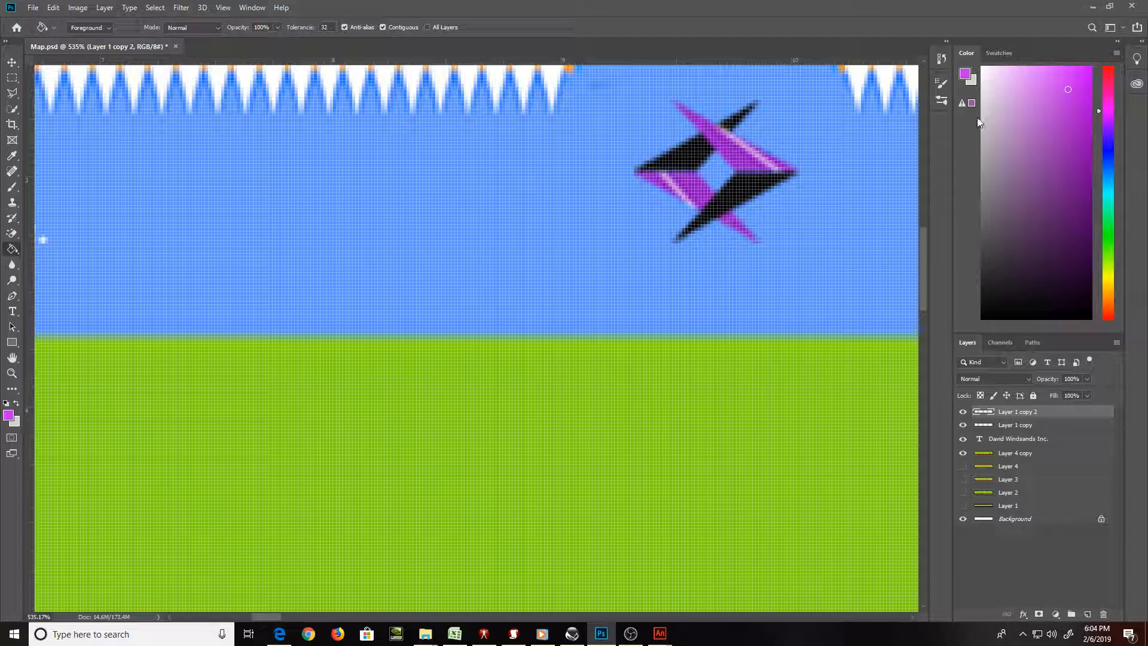
pyautogui.click(702, 154)
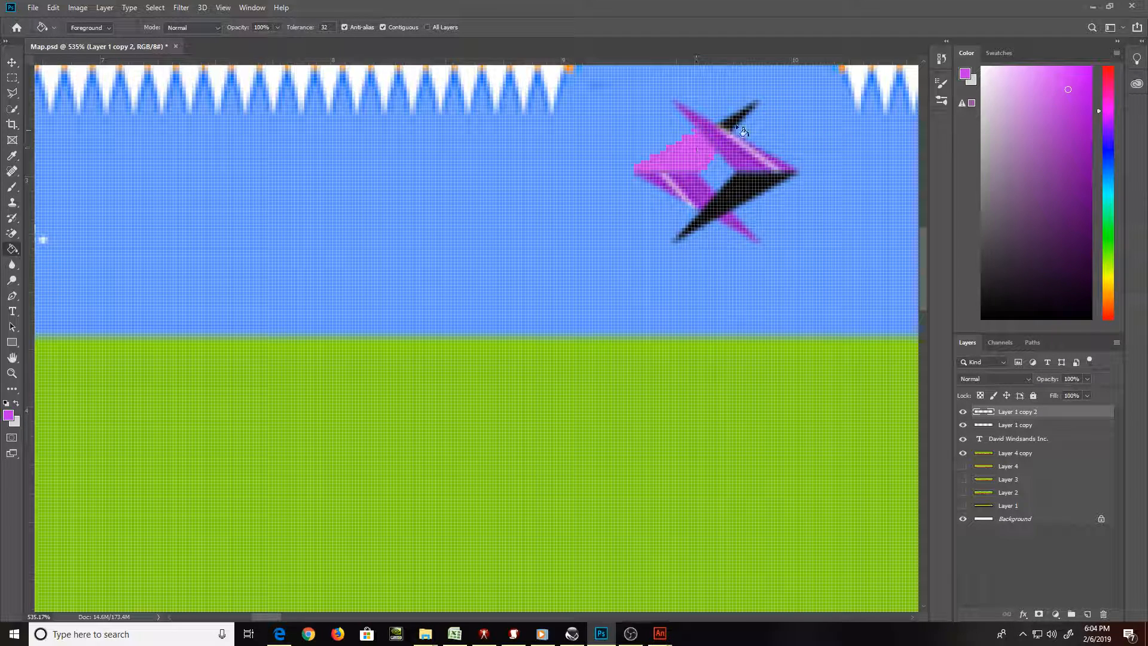
pyautogui.click(742, 192)
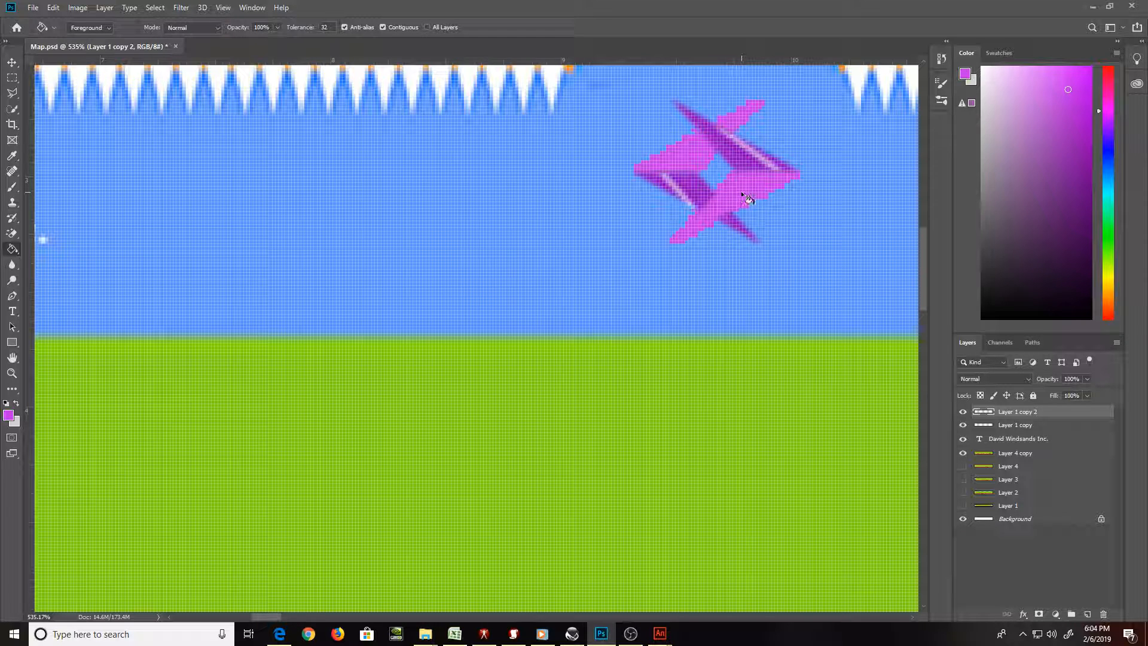
pyautogui.hotkey('ctrl', 'z')
pyautogui.hotkey('ctrl', 'z')
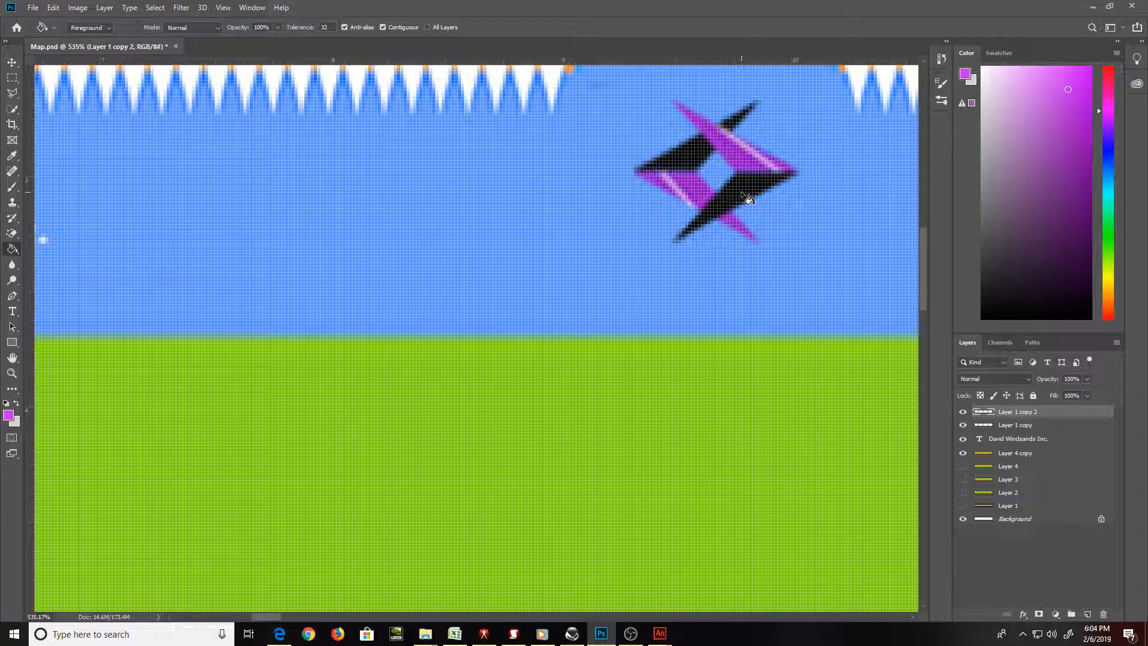
pyautogui.click(691, 157)
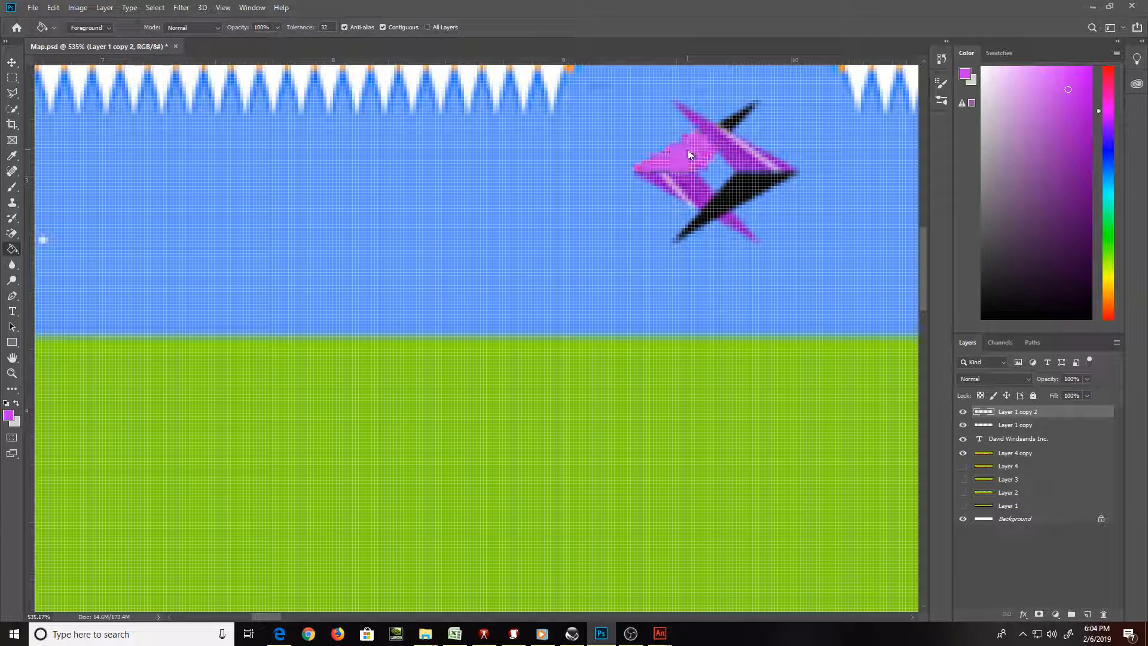
pyautogui.click(739, 125)
pyautogui.click(737, 197)
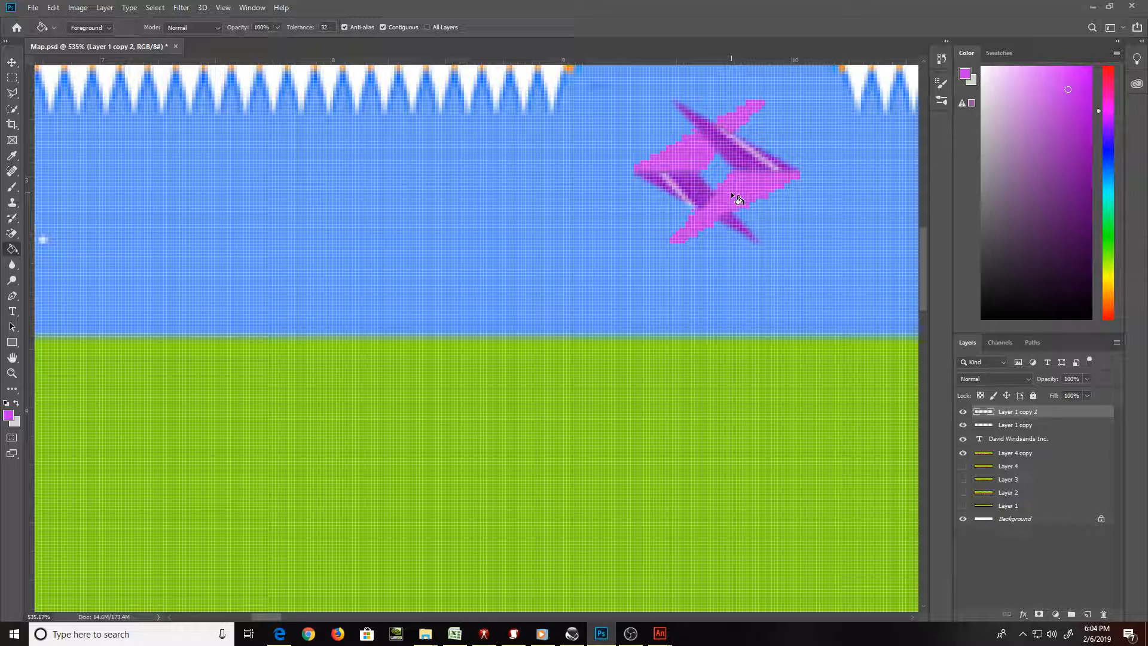
# Try to clean the jagged lower edge of the magenta shape with a smaller Eraser brush, and undo the stroke
pyautogui.press('e')
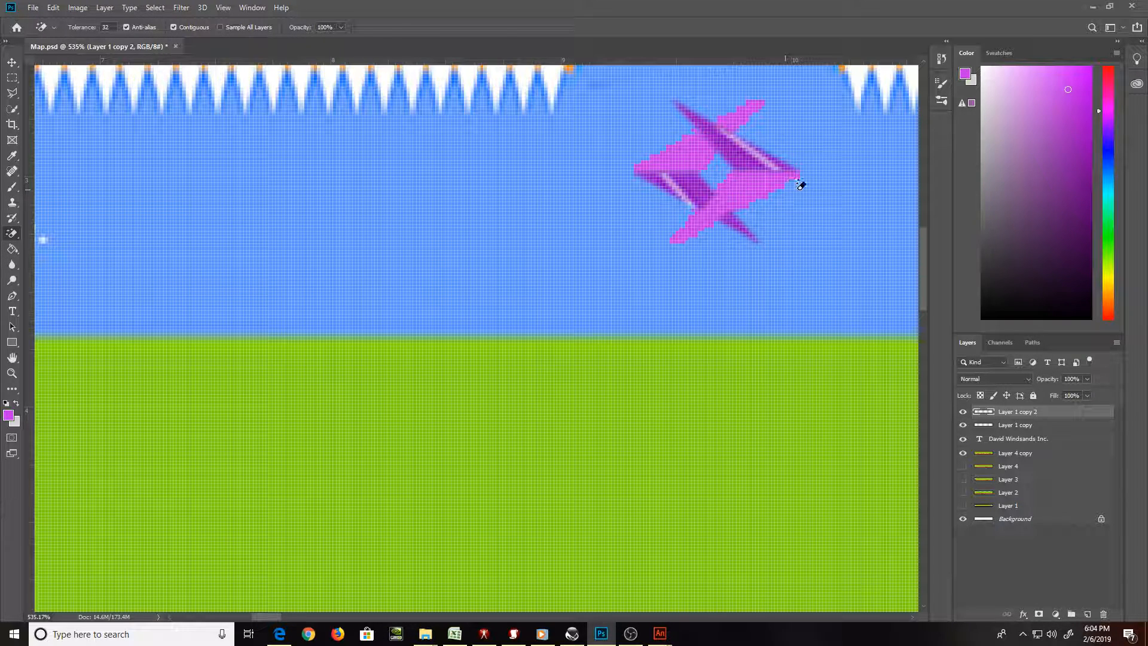
pyautogui.hotkey('shift', 'e')
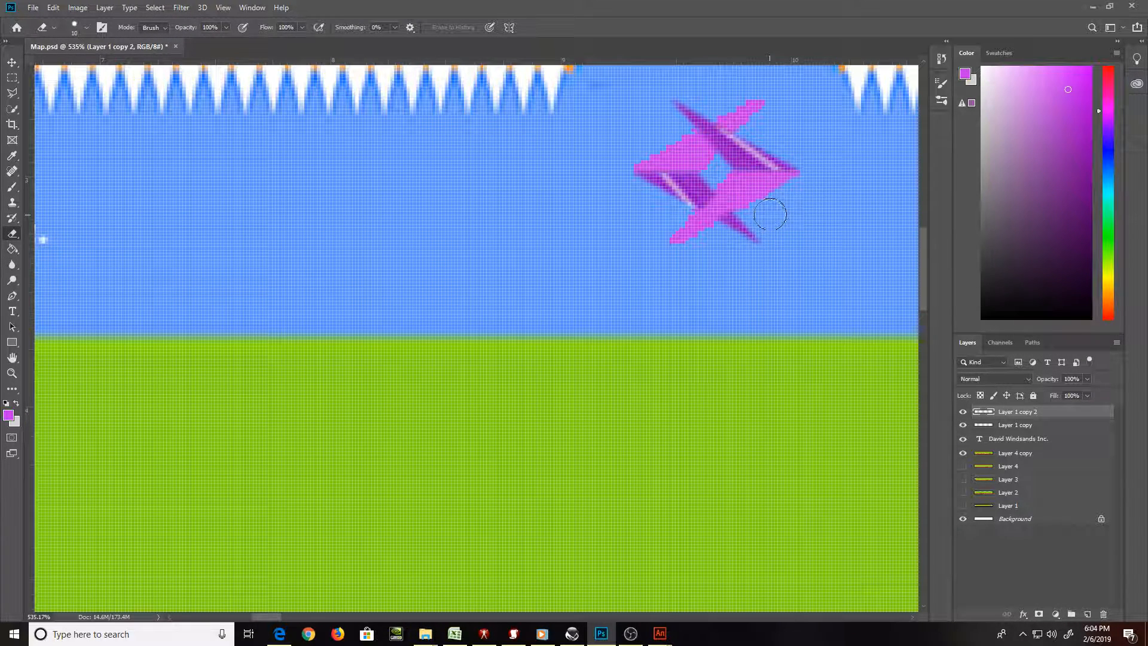
pyautogui.moveTo(777, 161); pyautogui.dragTo(792, 229)
pyautogui.press('e')
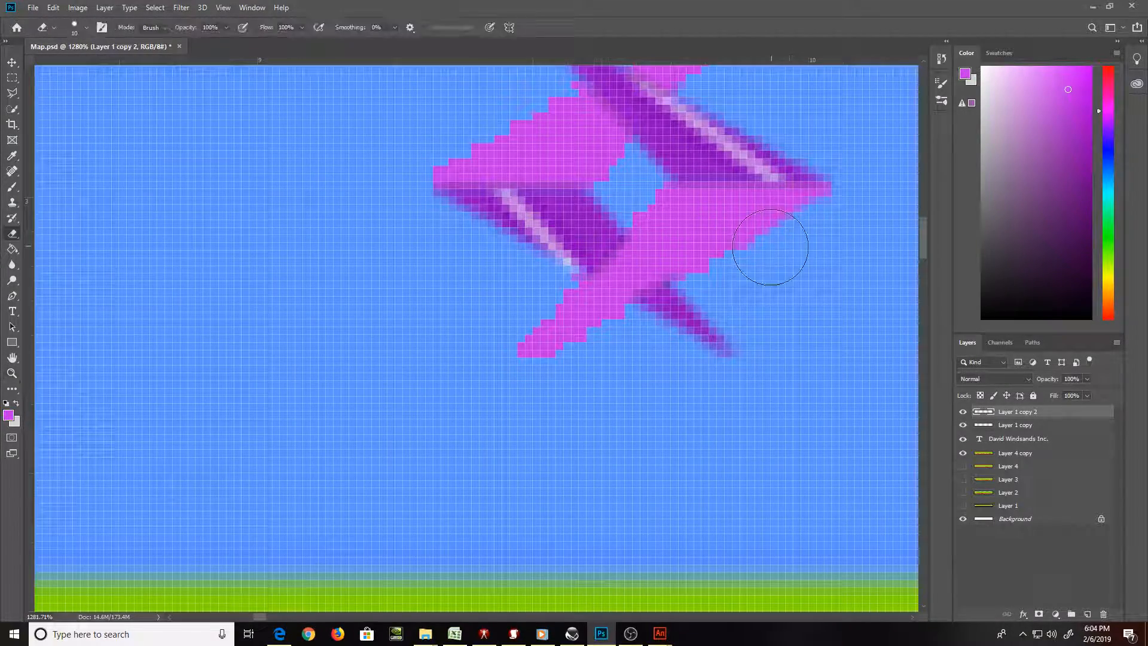
pyautogui.press('[')
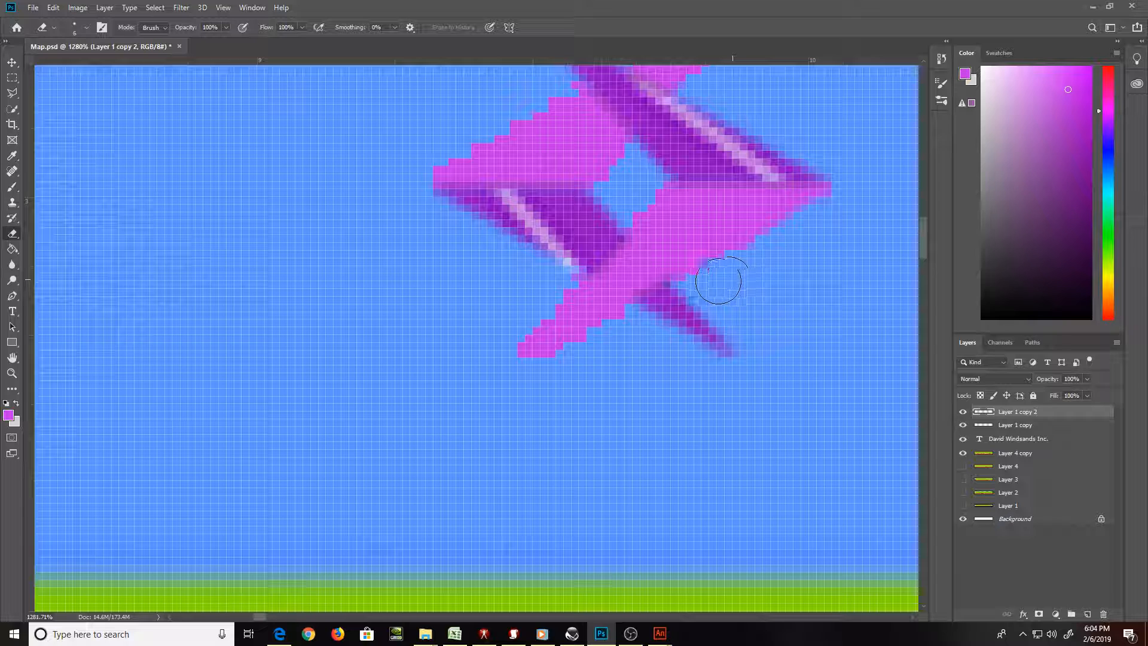
pyautogui.hotkey('ctrl', 'z')
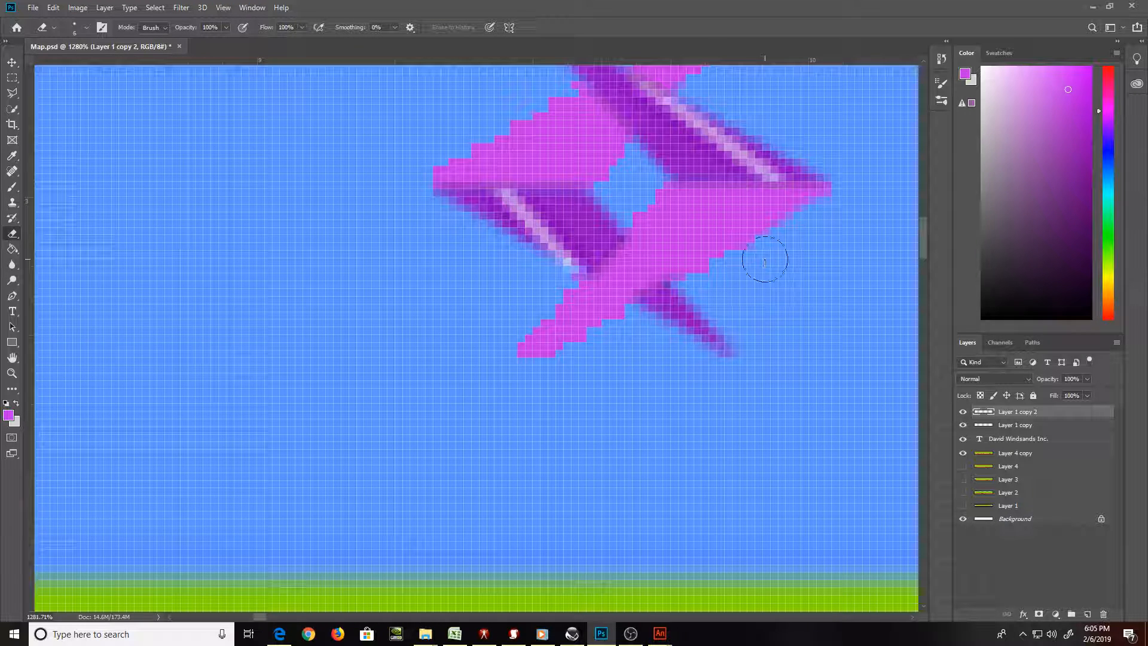
# Trim the jagged lower edges of the emblem copy's lower magenta blade using Polygonal Lasso selections
pyautogui.press('l')
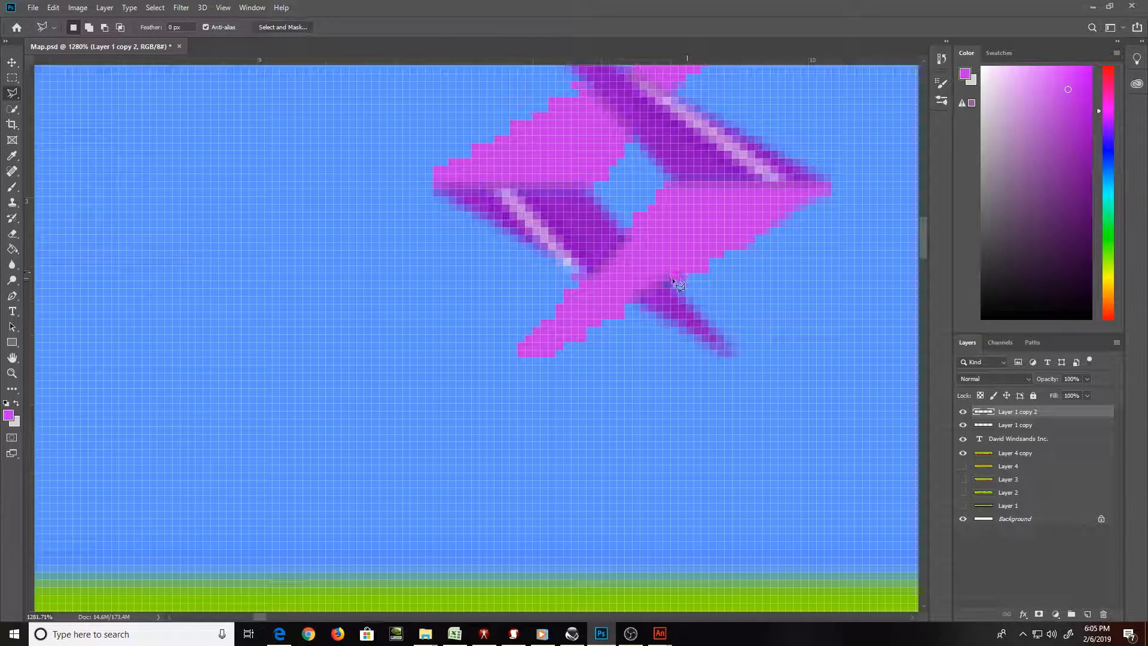
pyautogui.click(849, 167)
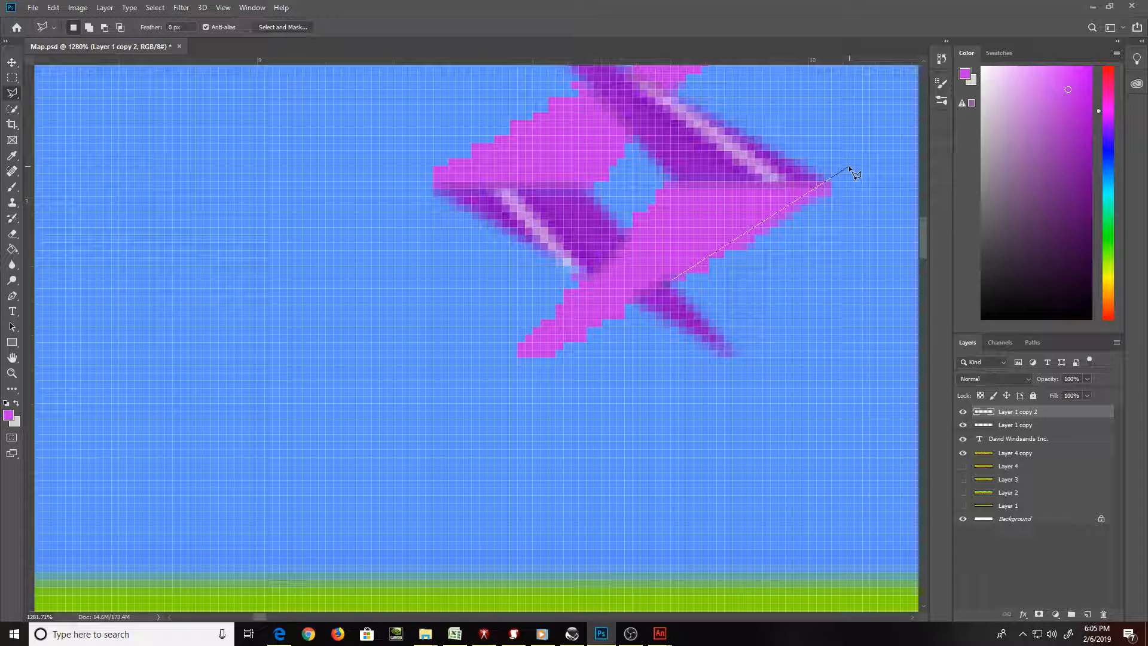
pyautogui.click(873, 227)
pyautogui.doubleClick(698, 299)
pyautogui.click(625, 302)
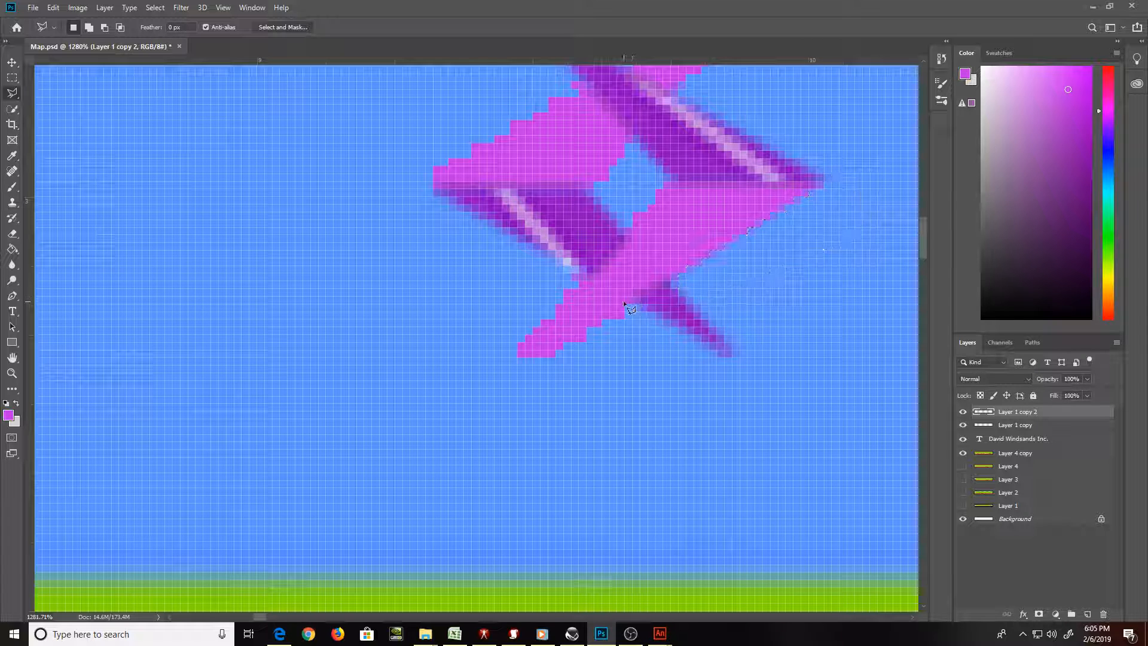
pyautogui.click(647, 368)
pyautogui.doubleClick(668, 326)
# Trim the jagged upper edges of the emblem copy's upper magenta blade using Polygonal Lasso selections, and deselect
pyautogui.moveTo(635, 123); pyautogui.dragTo(640, 259)
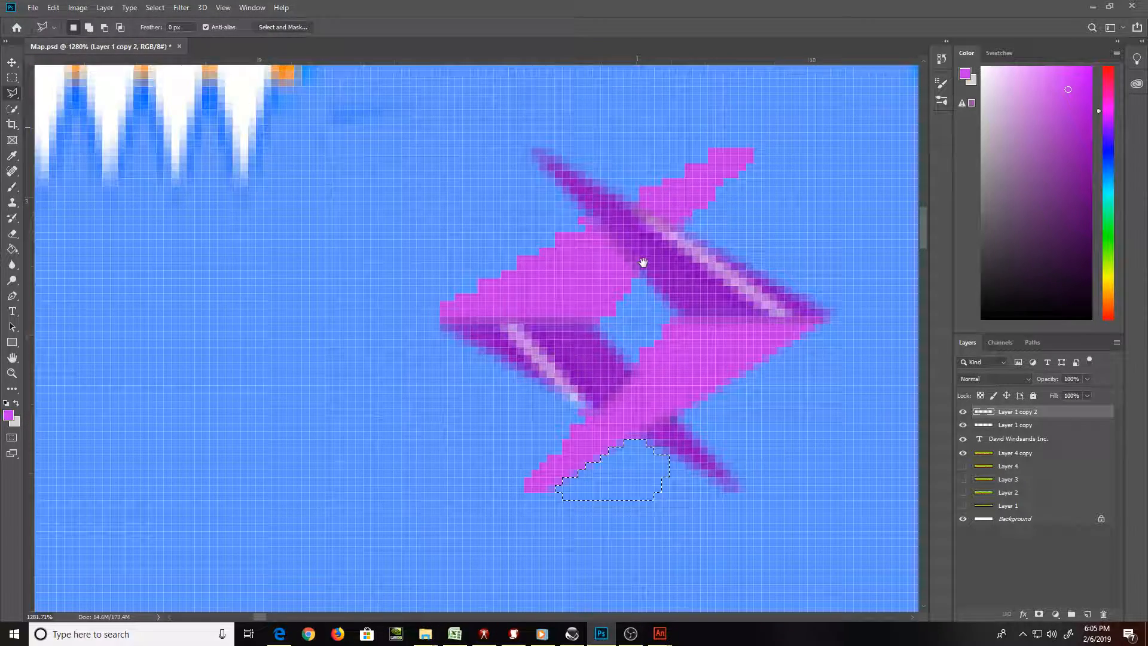
pyautogui.click(579, 204)
pyautogui.click(437, 317)
pyautogui.click(365, 300)
pyautogui.doubleClick(509, 218)
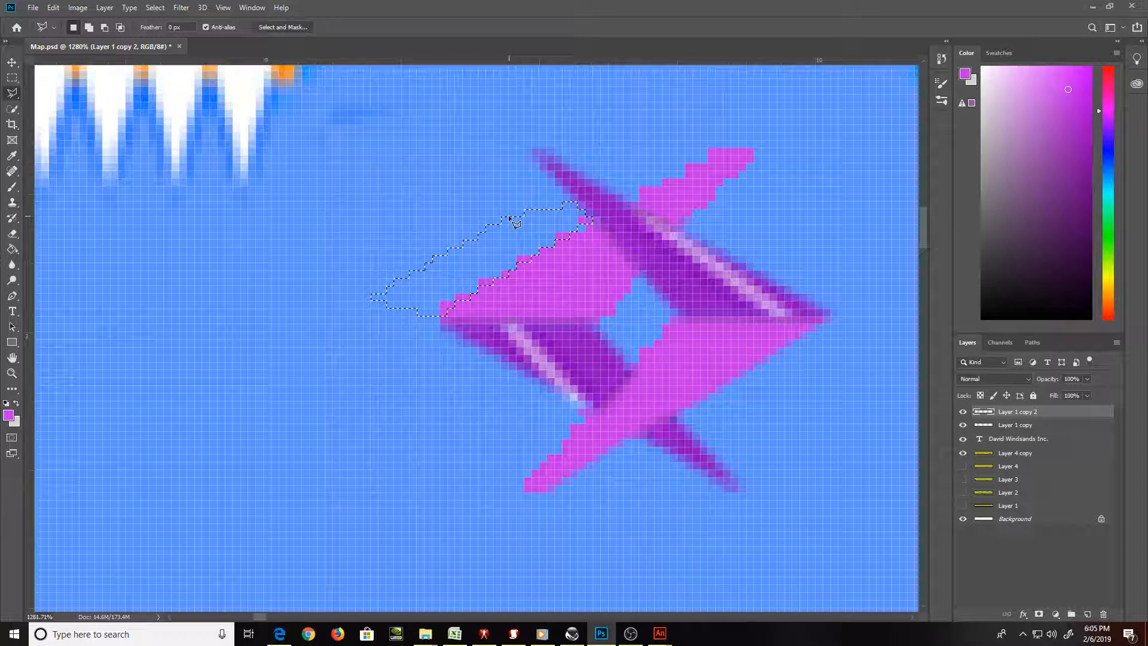
pyautogui.click(632, 201)
pyautogui.click(768, 133)
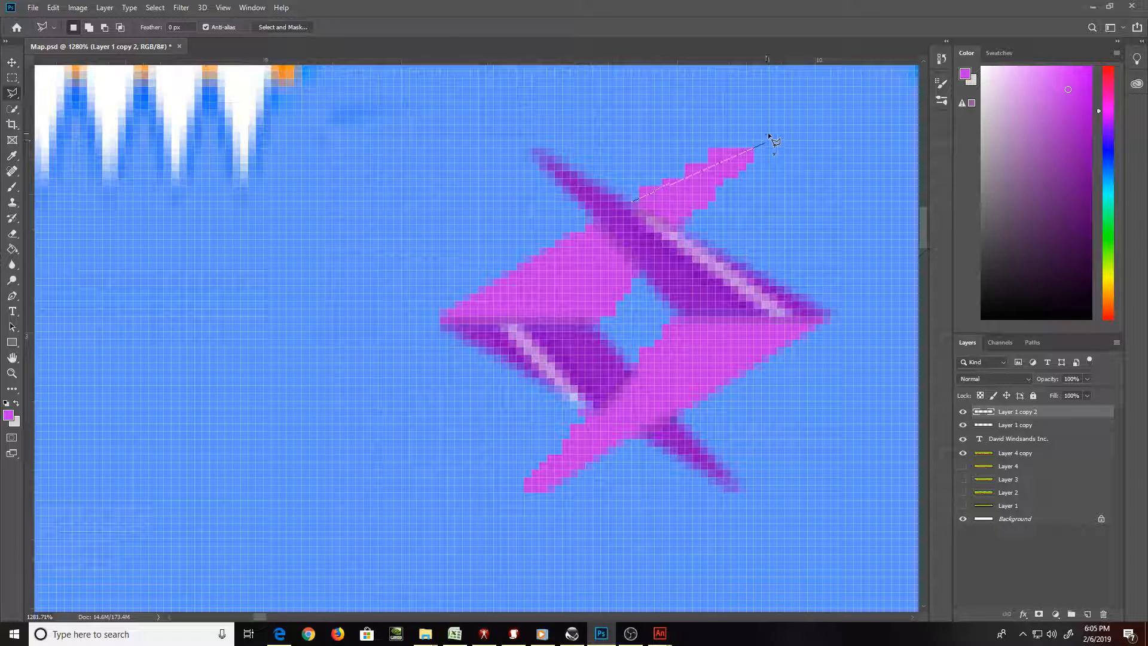
pyautogui.click(677, 113)
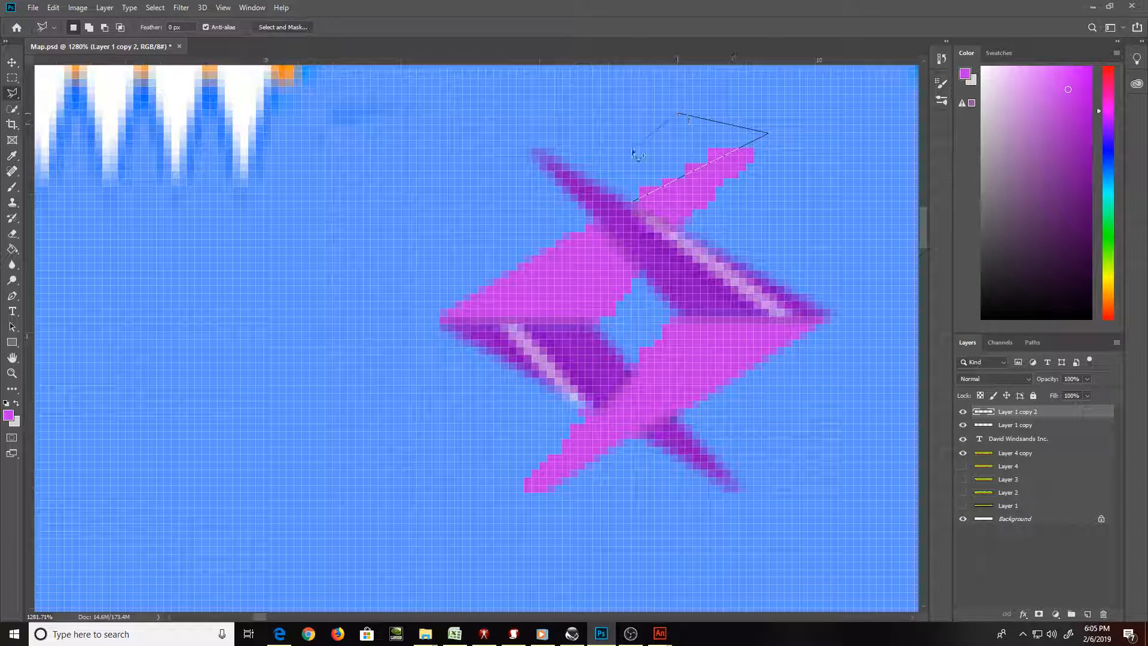
pyautogui.doubleClick(608, 170)
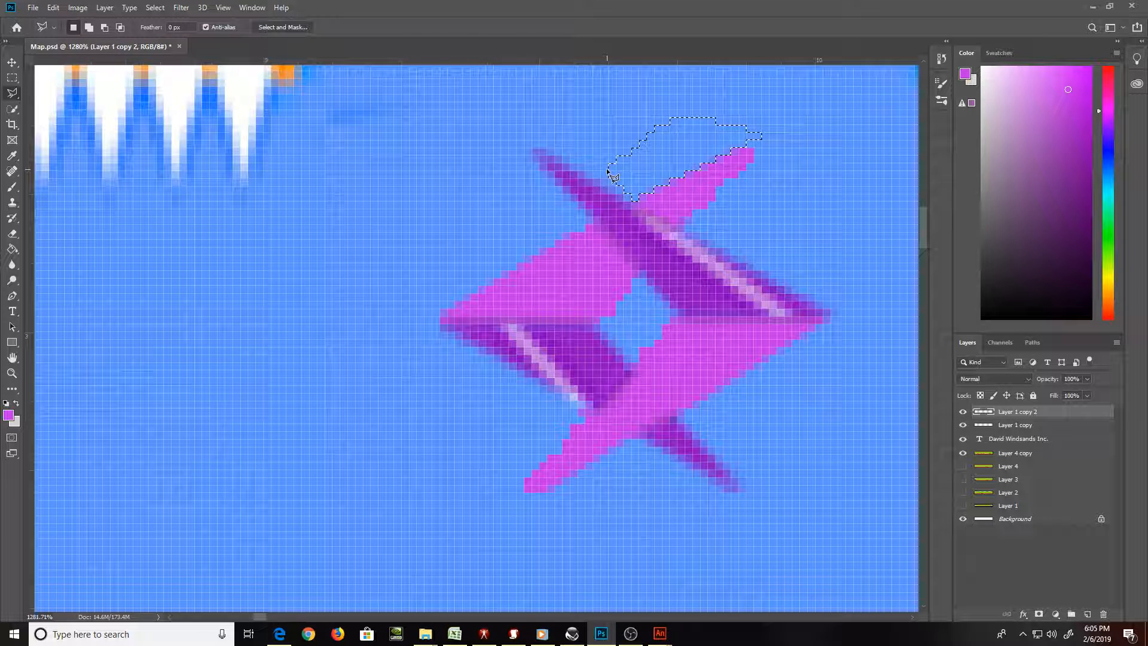
pyautogui.hotkey('ctrl', 'd')
# Try filling the upper dark purple blade of the emblem copy with bright green, and undo the fill
pyautogui.press('g')
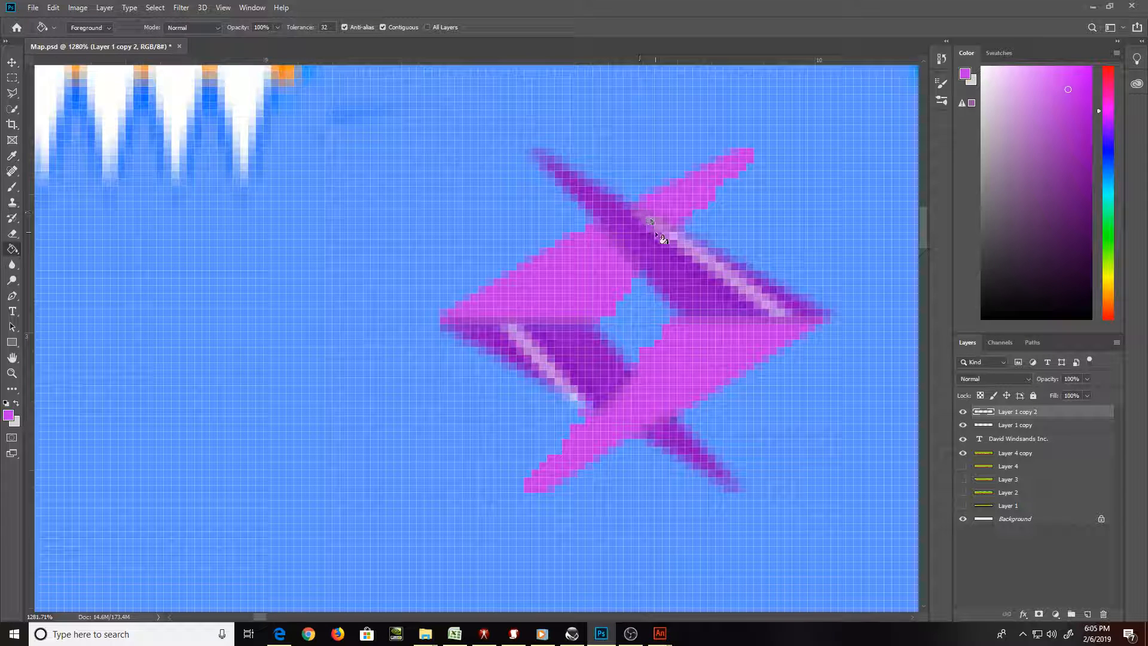
pyautogui.click(1111, 233)
pyautogui.click(670, 259)
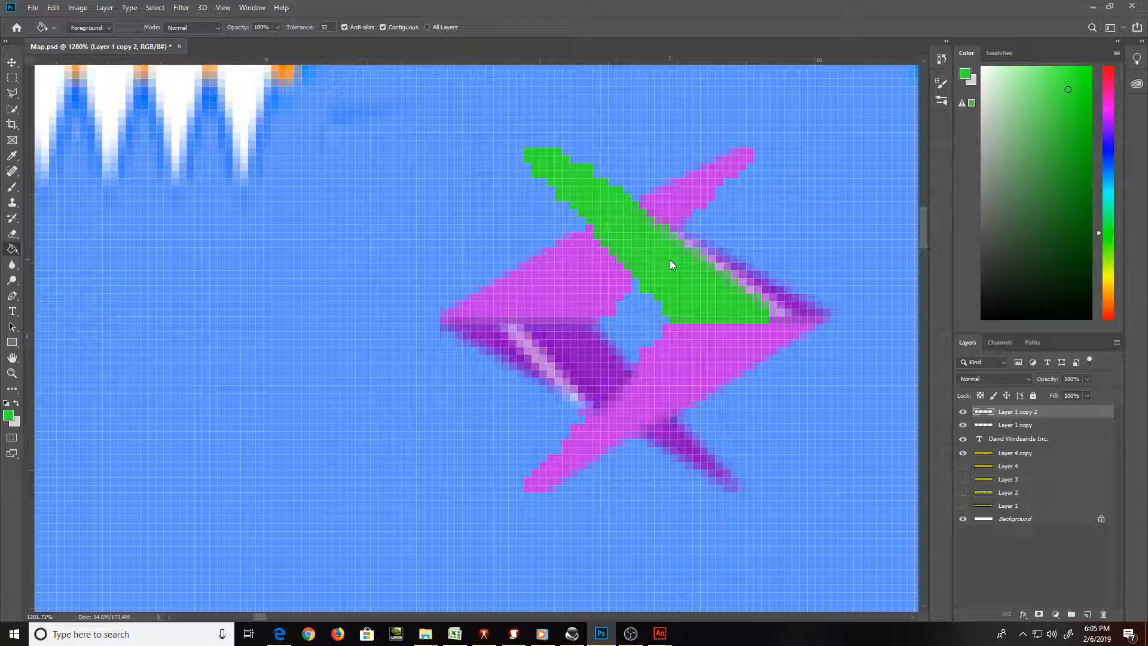
pyautogui.hotkey('ctrl', 'z')
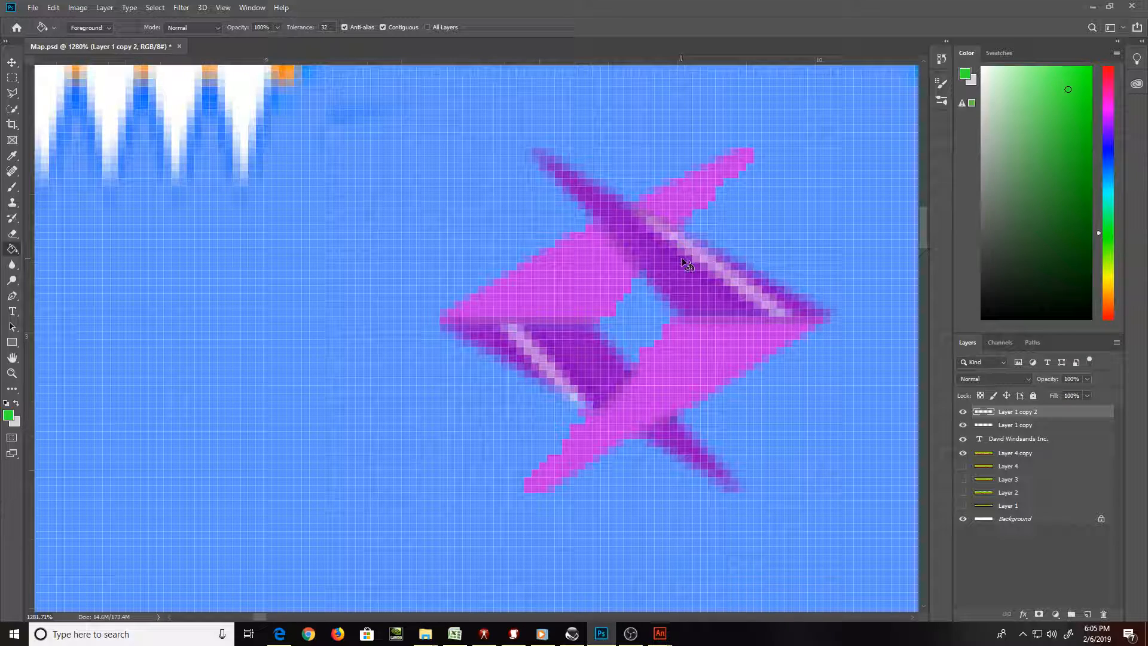
# Try a Hue/Saturation adjustment with the hue at +22 on the emblem copy, and cancel it
pyautogui.hotkey('ctrl', 'u')
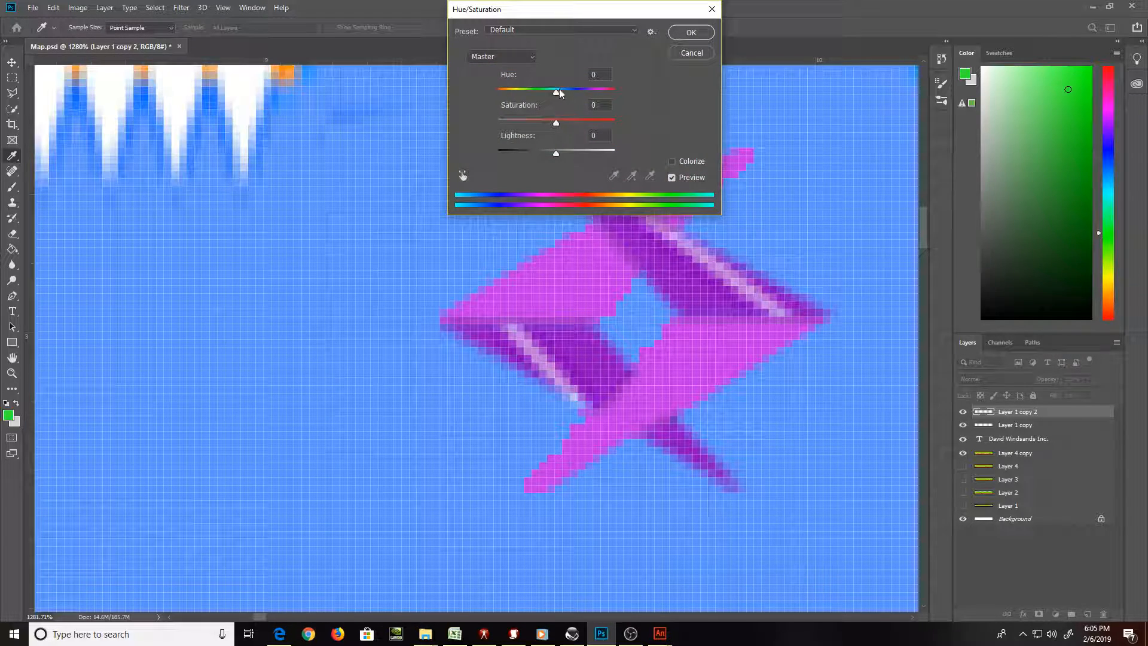
pyautogui.moveTo(556, 91)
pyautogui.mouseDown()
pyautogui.moveTo(505, 93)
pyautogui.moveTo(636, 96)
pyautogui.moveTo(626, 115)
pyautogui.moveTo(569, 92)
pyautogui.mouseUp()
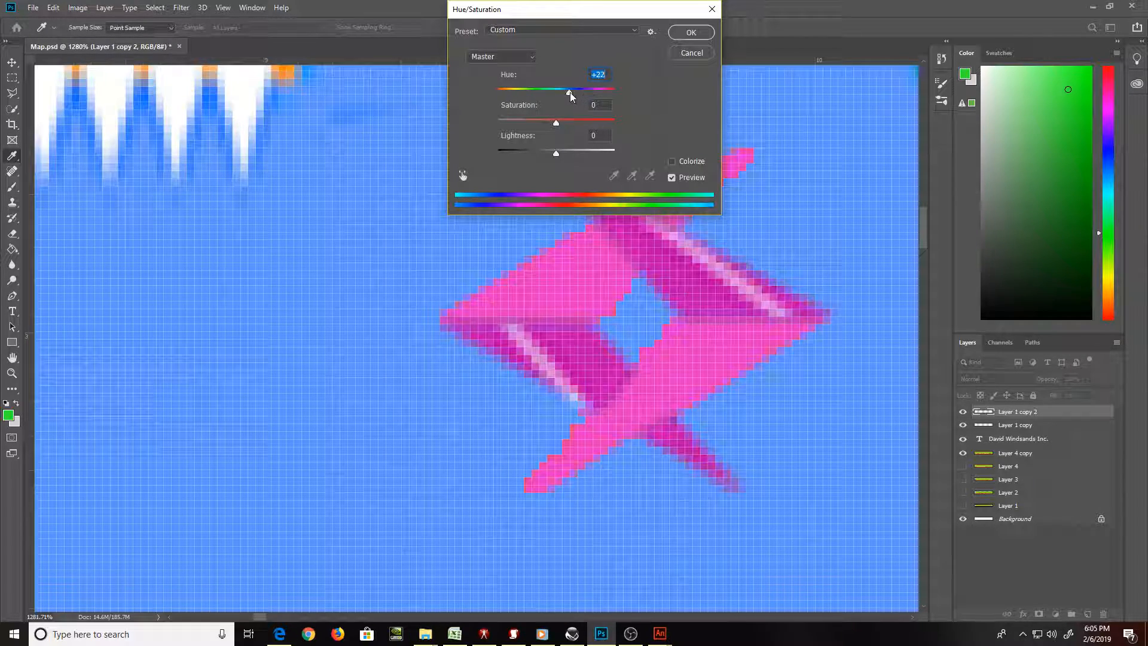
pyautogui.click(691, 54)
# Fill the magenta parts of the emblem copy with bright green
pyautogui.press('g')
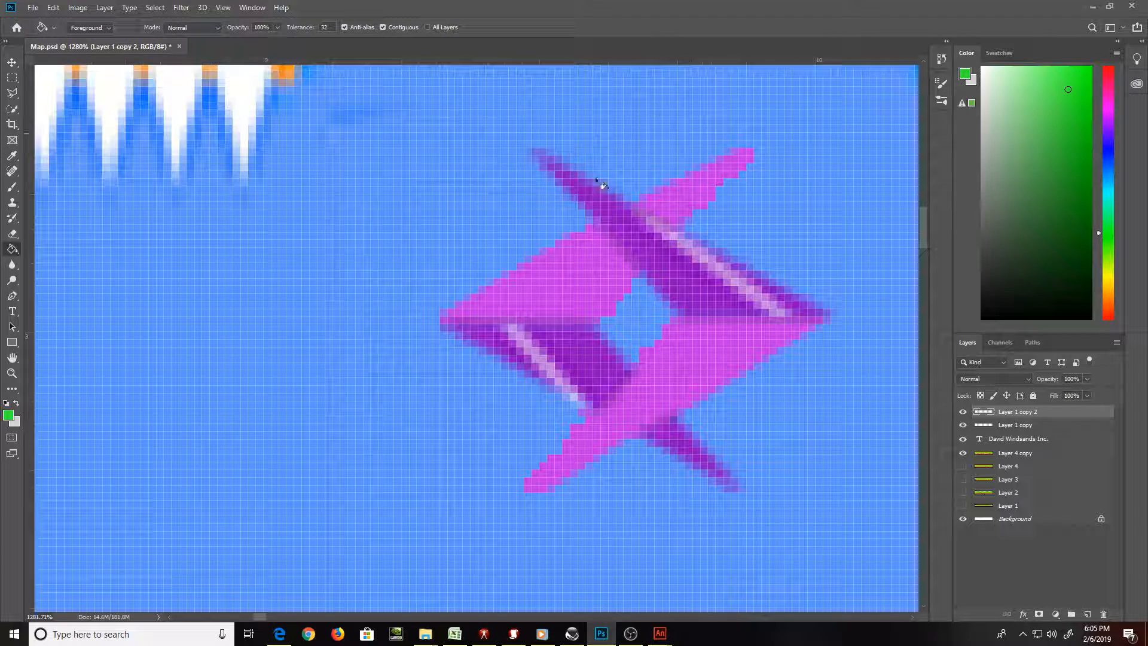
pyautogui.click(585, 256)
pyautogui.click(685, 206)
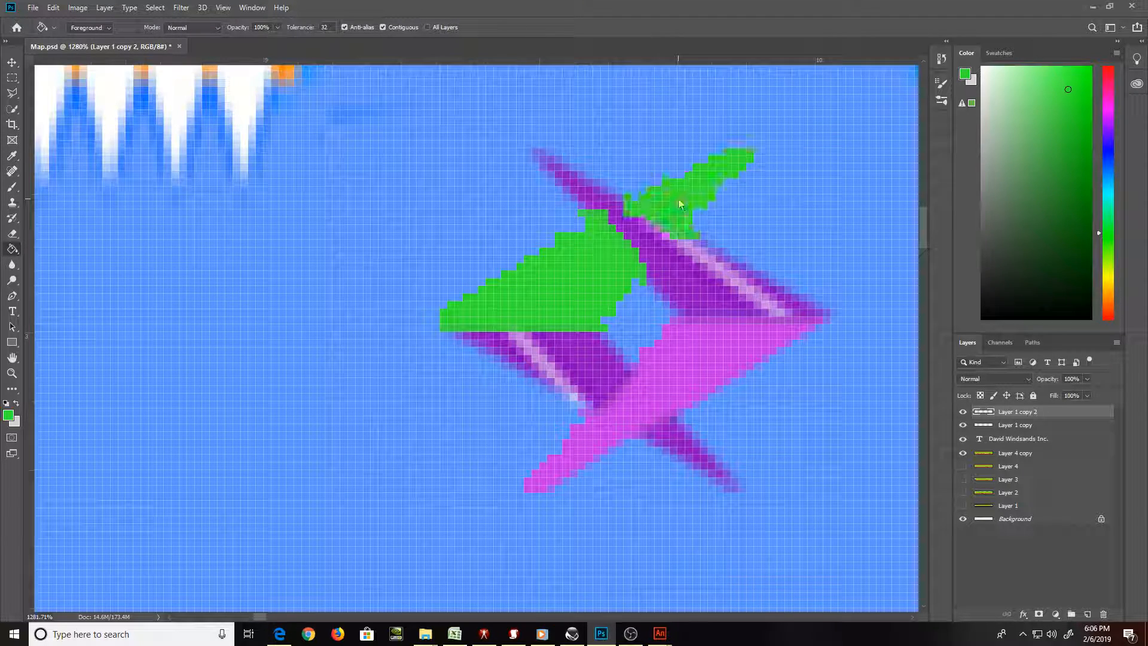
pyautogui.click(697, 338)
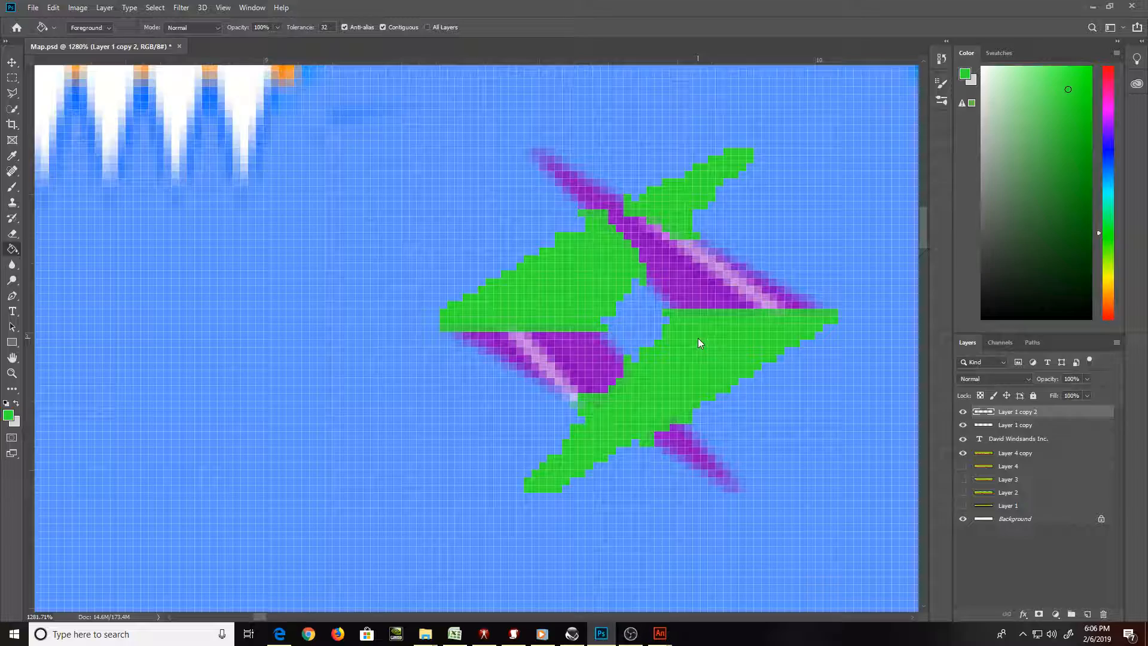
# Delete the recoloured emblem copy's layer from the map
pyautogui.hotkey('ctrl', '0')
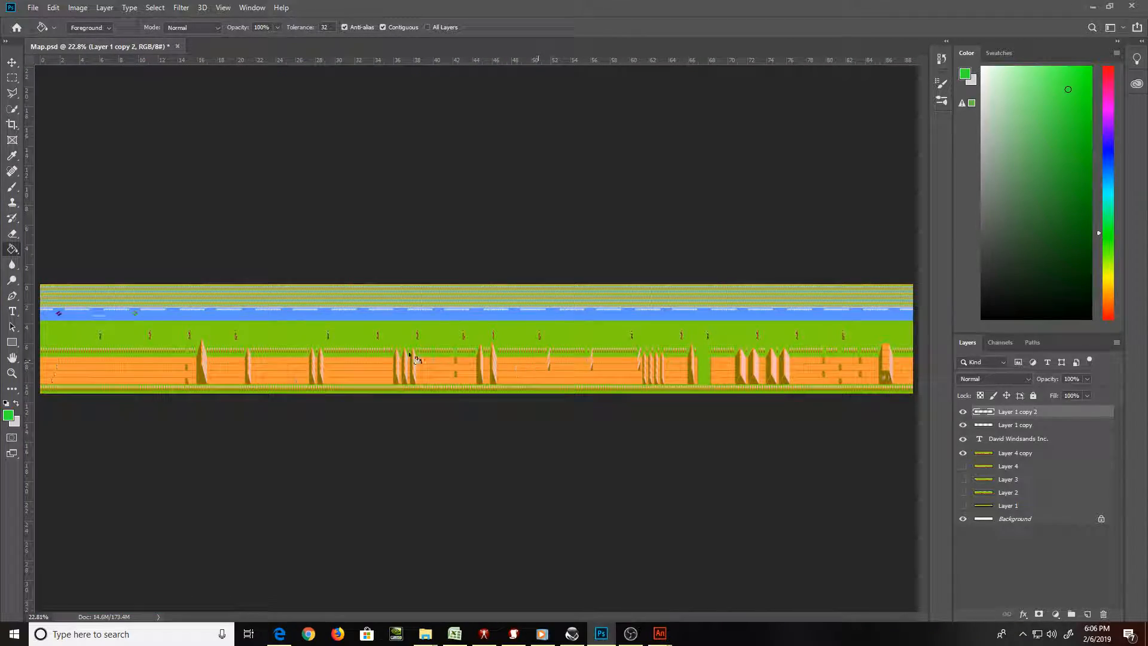
pyautogui.press('z')
pyautogui.moveTo(102, 302); pyautogui.dragTo(207, 342)
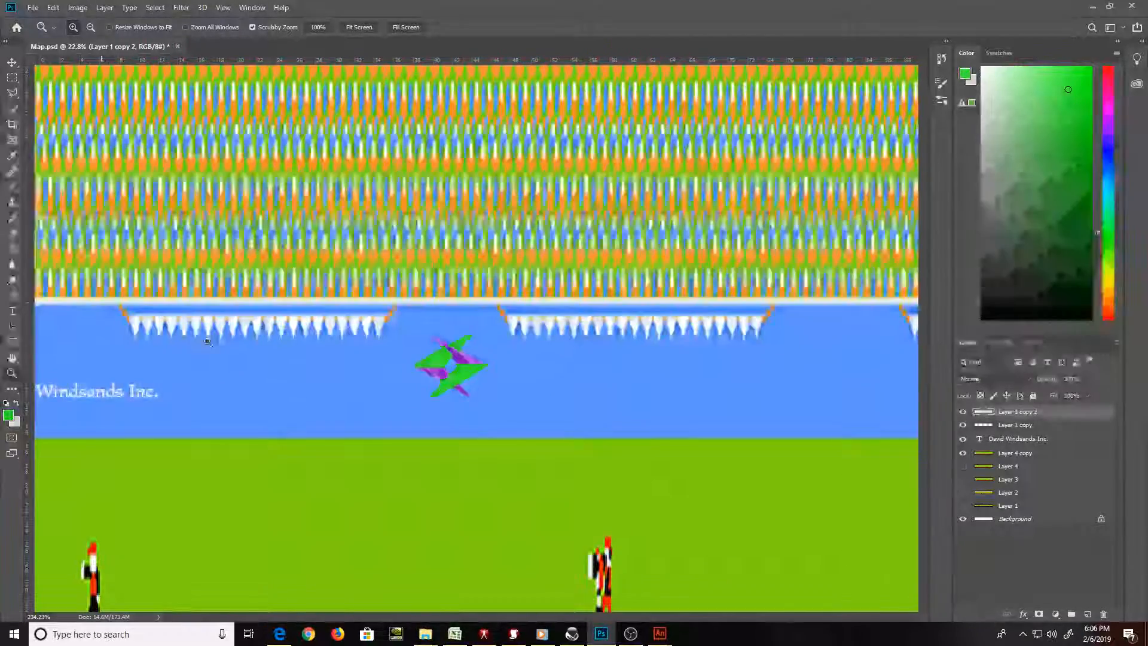
pyautogui.press('Delete')
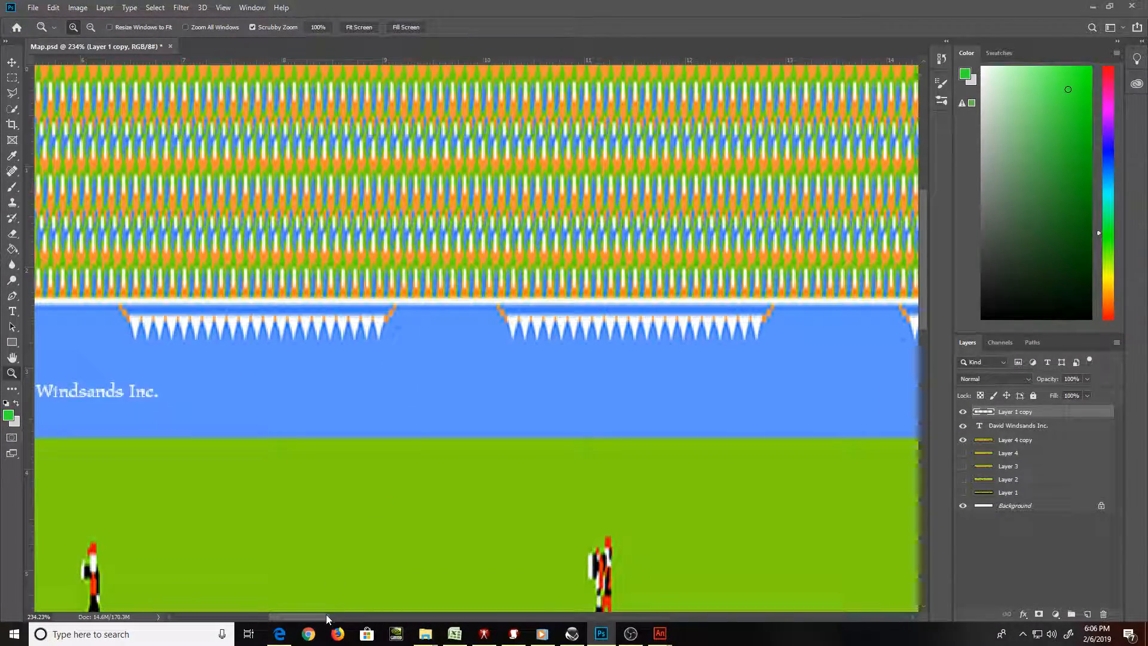
# Try moving the purple and black emblem to another spot along the blue banner wall, and undo the move
pyautogui.moveTo(325, 615); pyautogui.dragTo(282, 622)
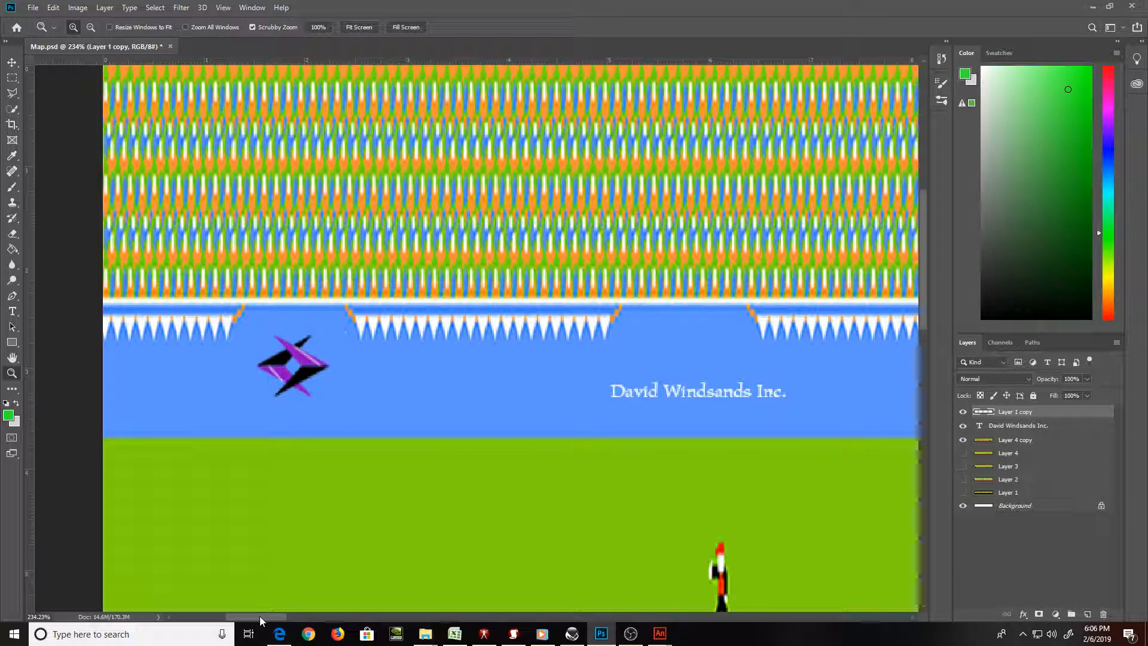
pyautogui.moveTo(267, 616); pyautogui.dragTo(281, 615)
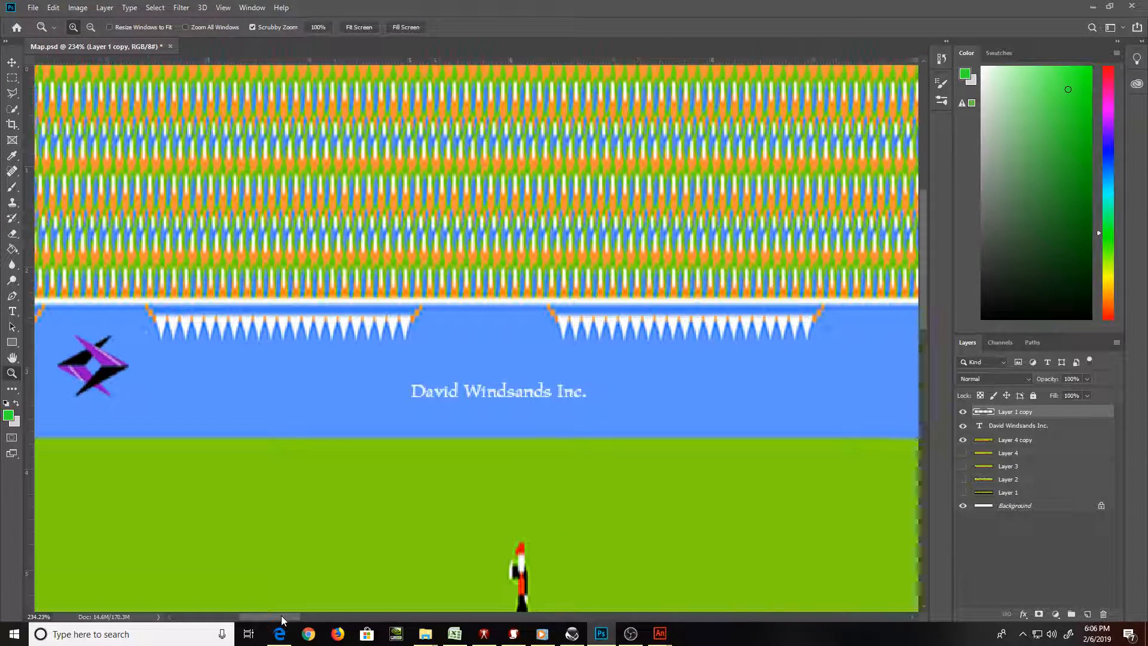
pyautogui.click(12, 62)
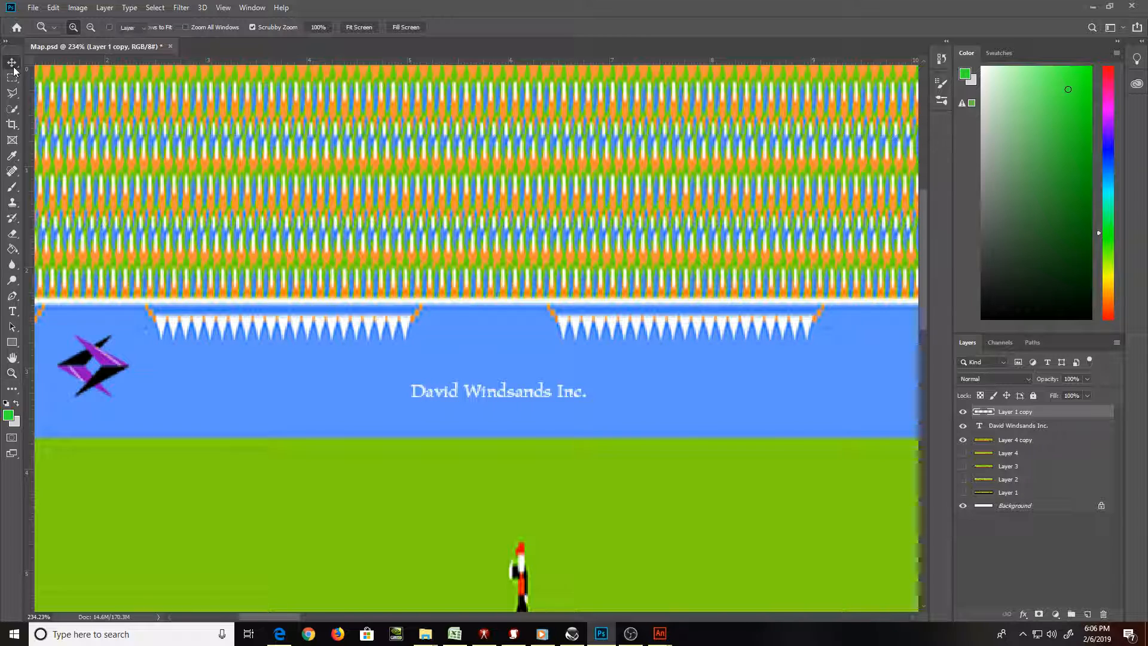
pyautogui.rightClick(103, 359)
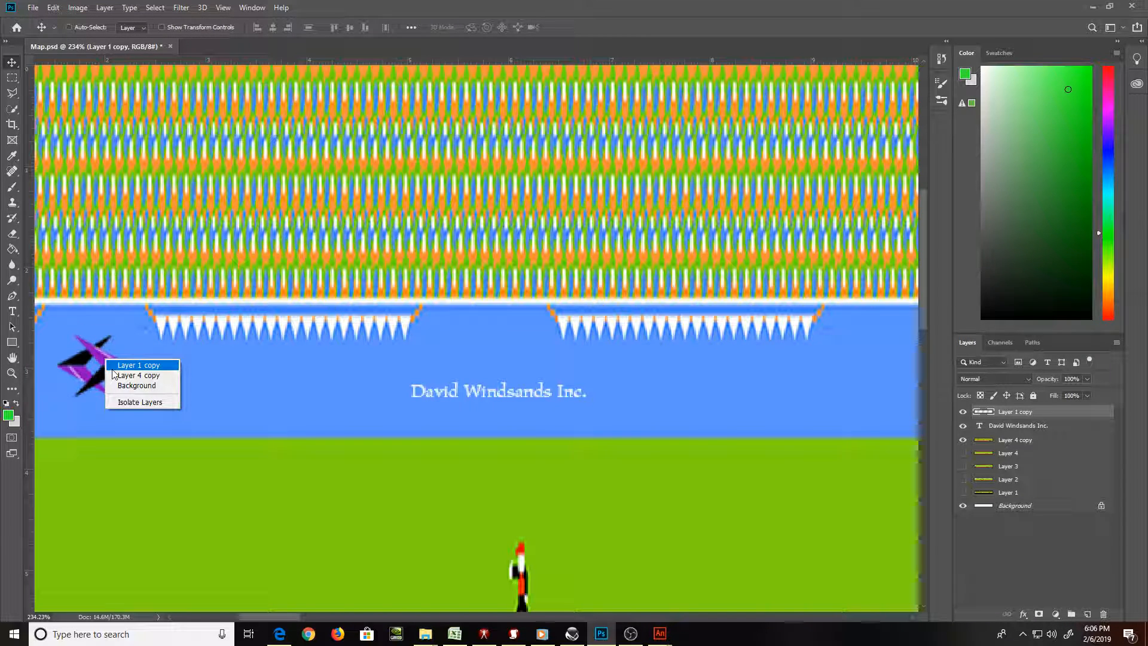
pyautogui.click(112, 369)
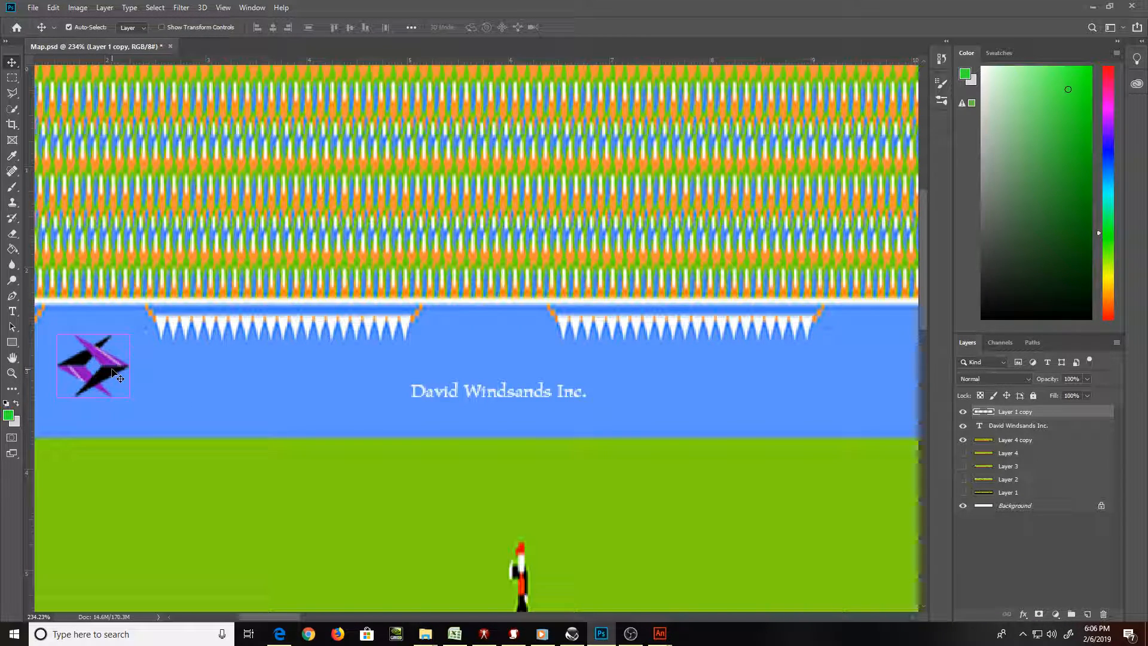
pyautogui.moveTo(113, 374); pyautogui.dragTo(878, 385)
pyautogui.hotkey('ctrl', 'z')
# Switch to File Explorer and open the DWI Symbol Photoshop file from the PSD Drawings folder
pyautogui.moveTo(425, 633)
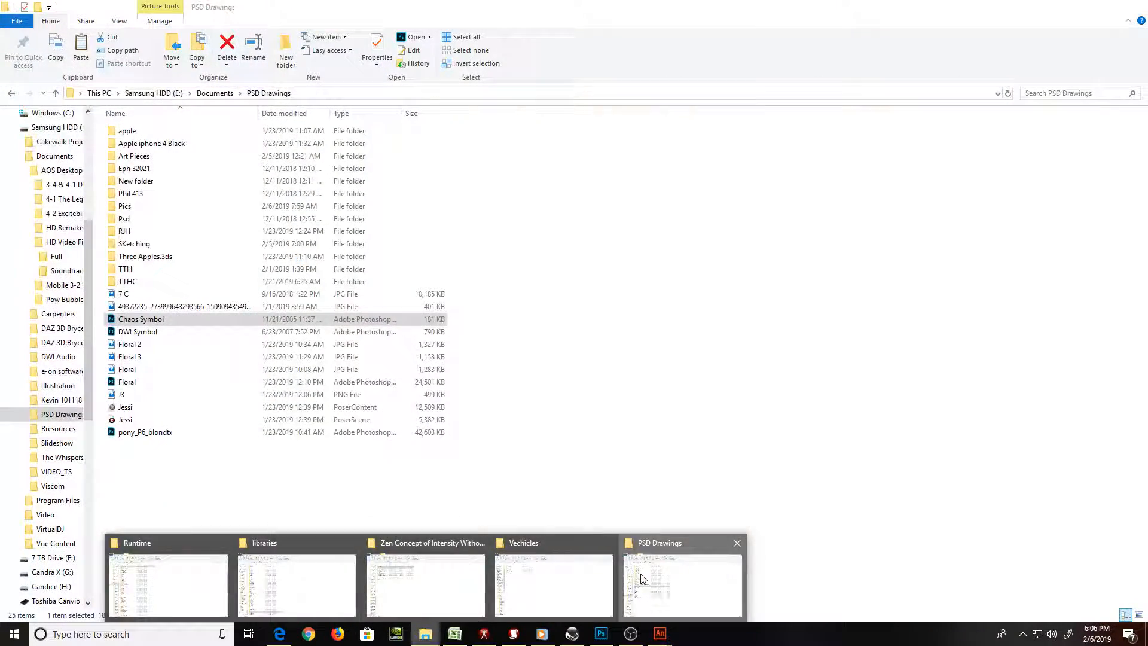
pyautogui.click(641, 576)
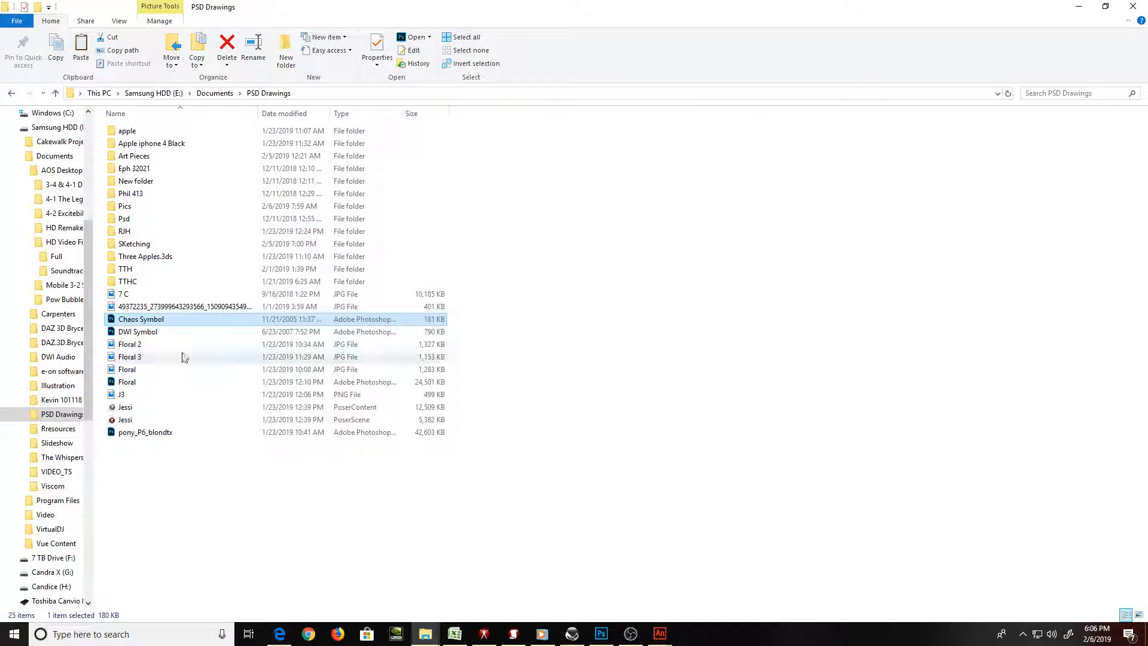
pyautogui.doubleClick(159, 331)
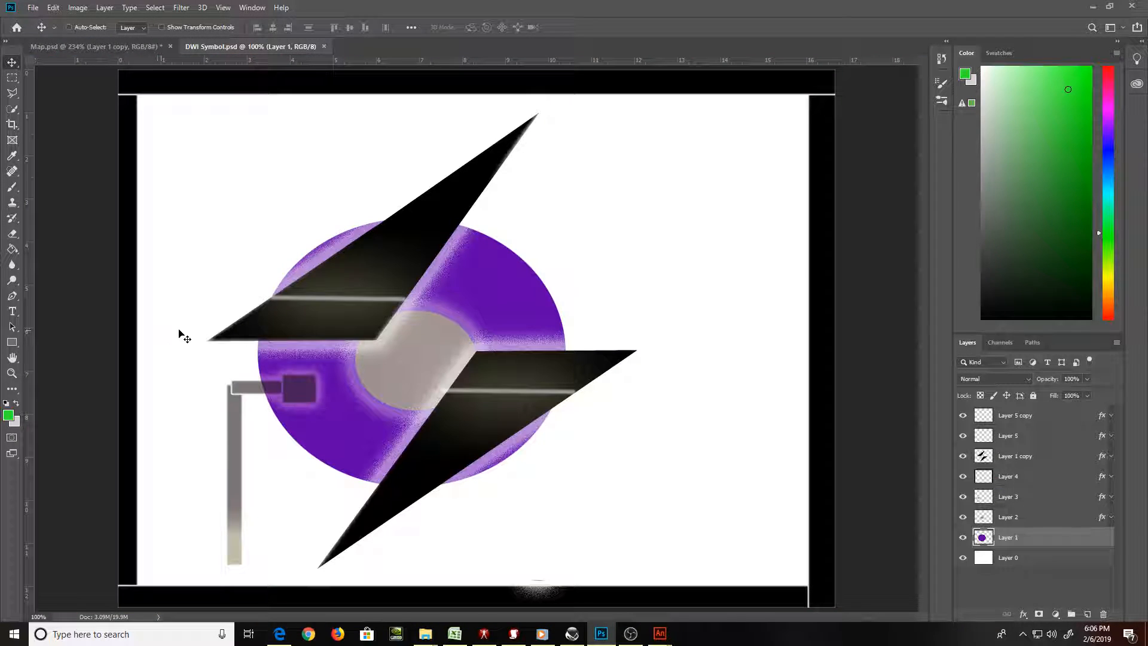
# Hide the white background Layer 0 and the black frame on Layer 4 of the DWI Symbol document
pyautogui.click(962, 557)
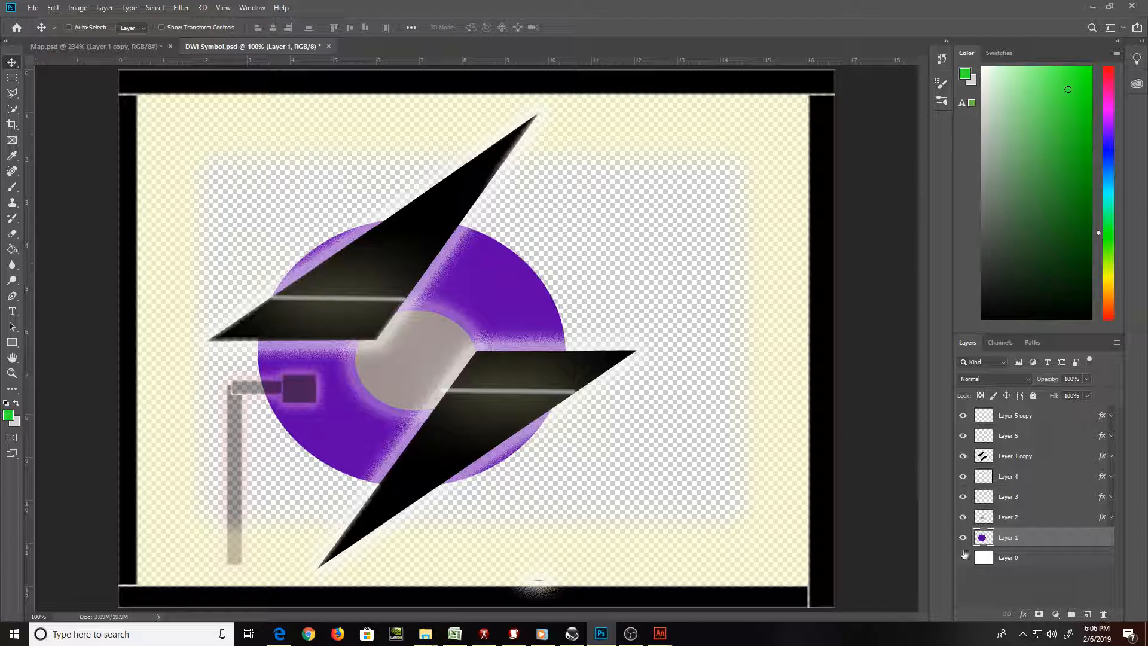
pyautogui.rightClick(829, 383)
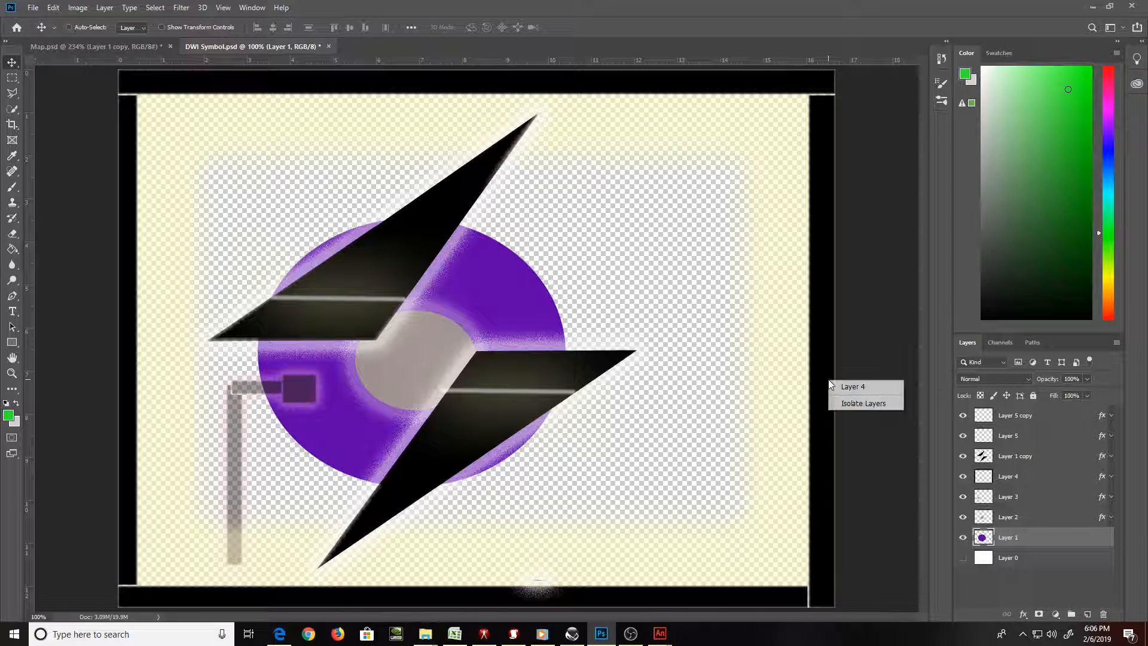
pyautogui.click(844, 388)
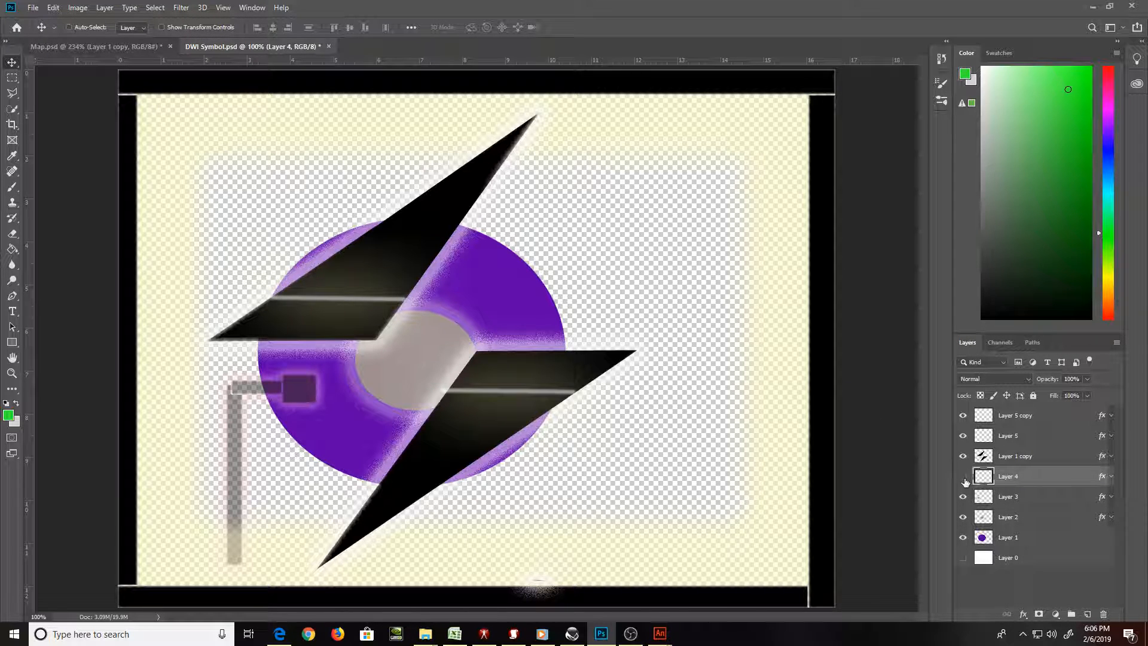
pyautogui.click(964, 479)
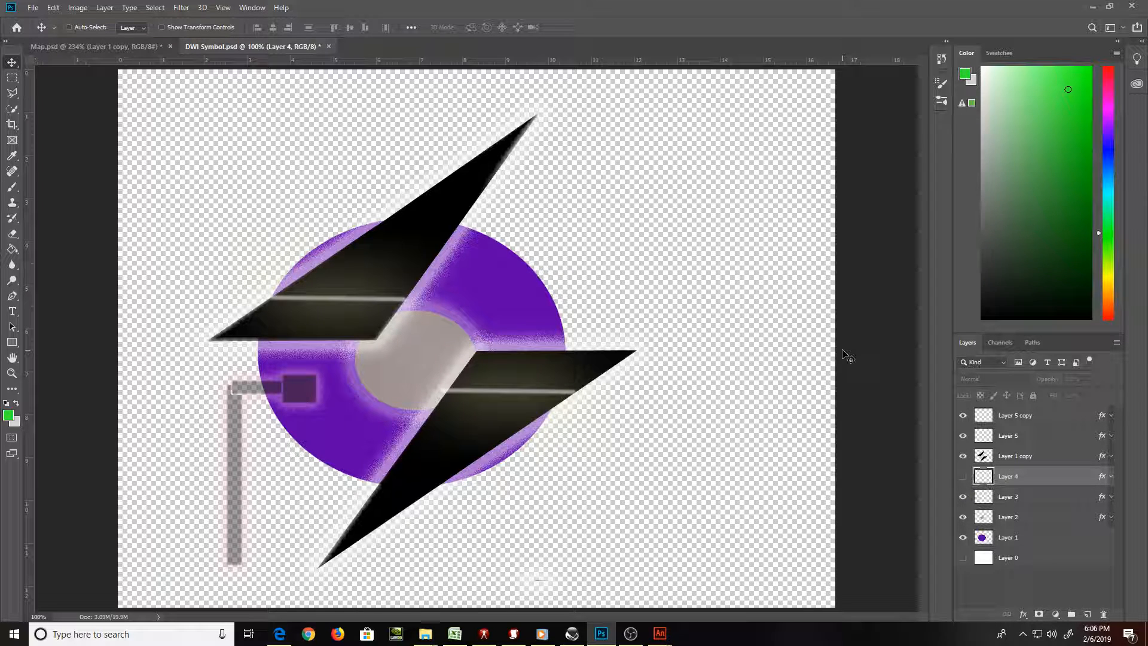
# Show Layer 0 again and invert its white fill to black
pyautogui.click(963, 558)
pyautogui.click(1001, 563)
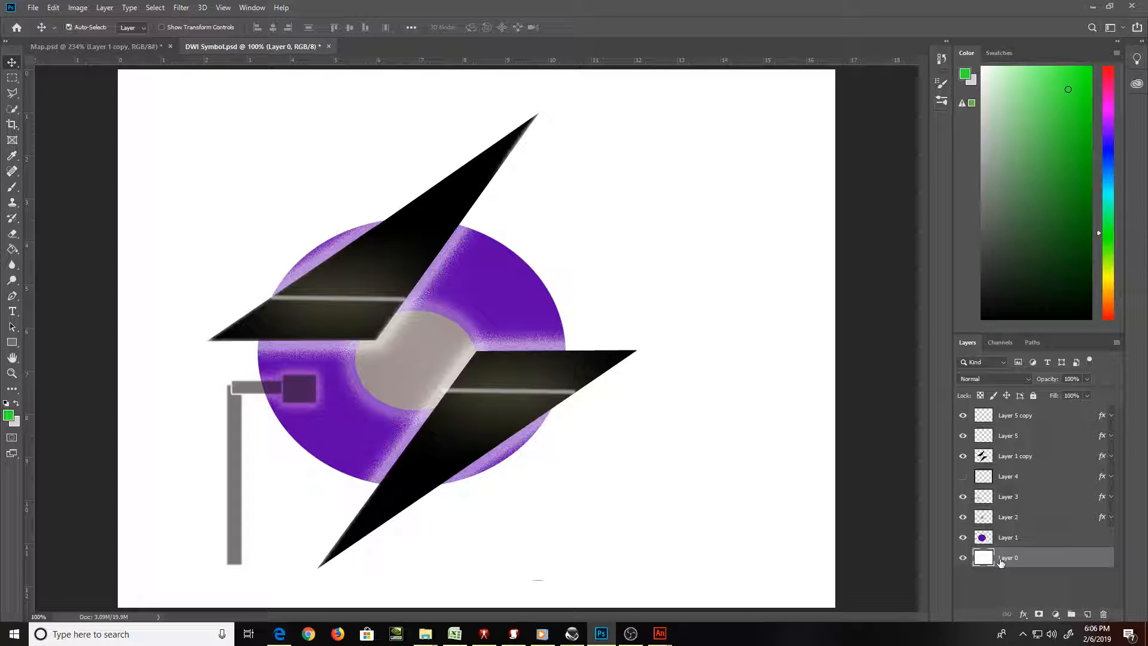
pyautogui.hotkey('ctrl', 'i')
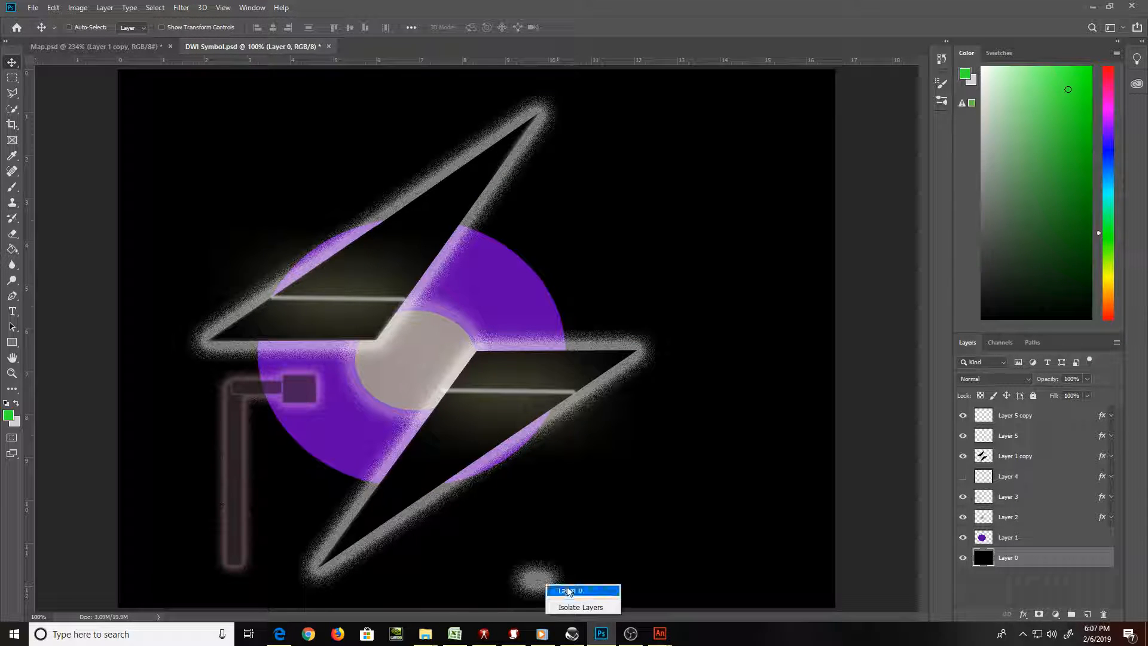
# Try erasing the glowing smudge near the lower edge on Layer 0 with an enlarged eraser, and undo the stroke
pyautogui.press('e')
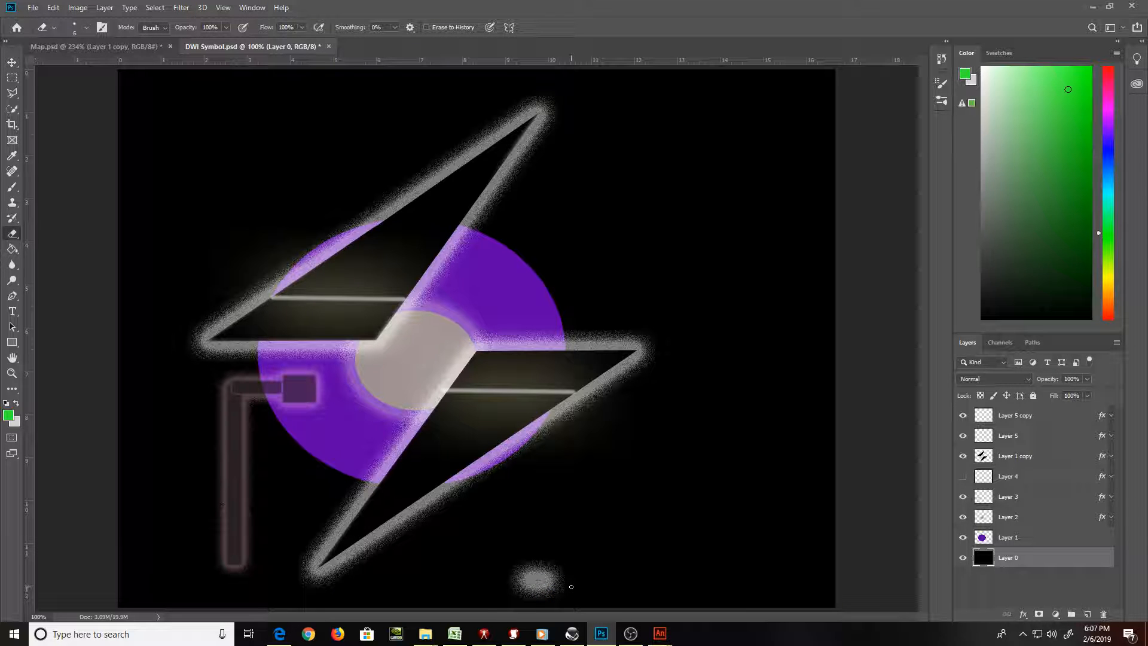
pyautogui.press(']')
pyautogui.moveTo(570, 586)
pyautogui.mouseDown()
pyautogui.moveTo(507, 587)
pyautogui.moveTo(542, 579)
pyautogui.moveTo(581, 594)
pyautogui.mouseUp()
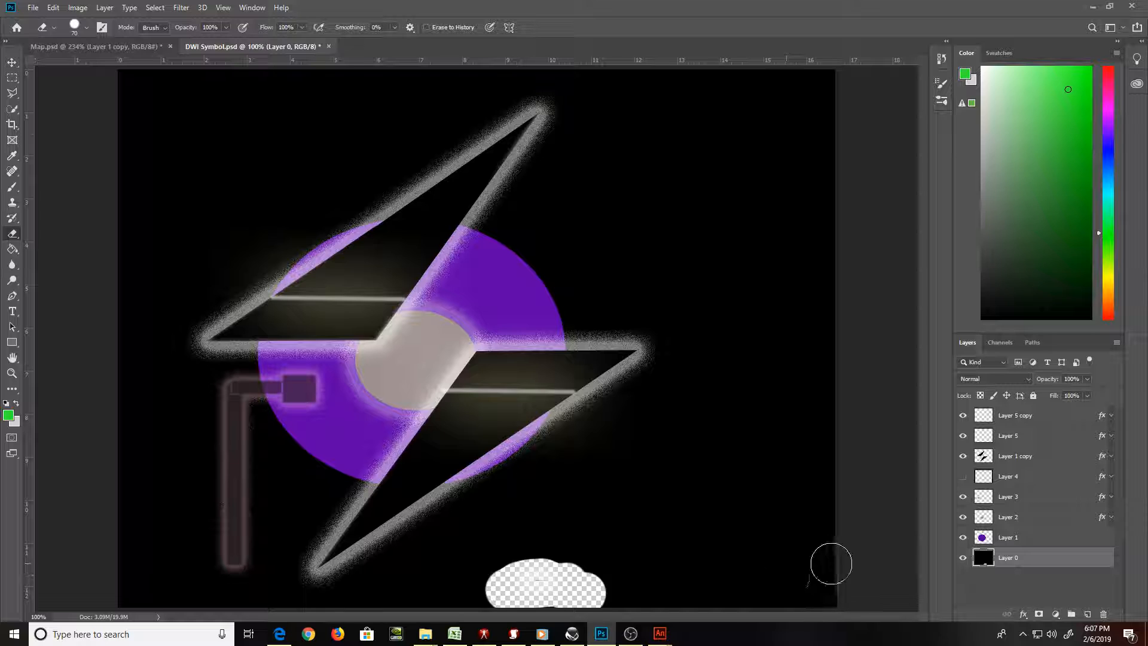
pyautogui.hotkey('ctrl', 'z')
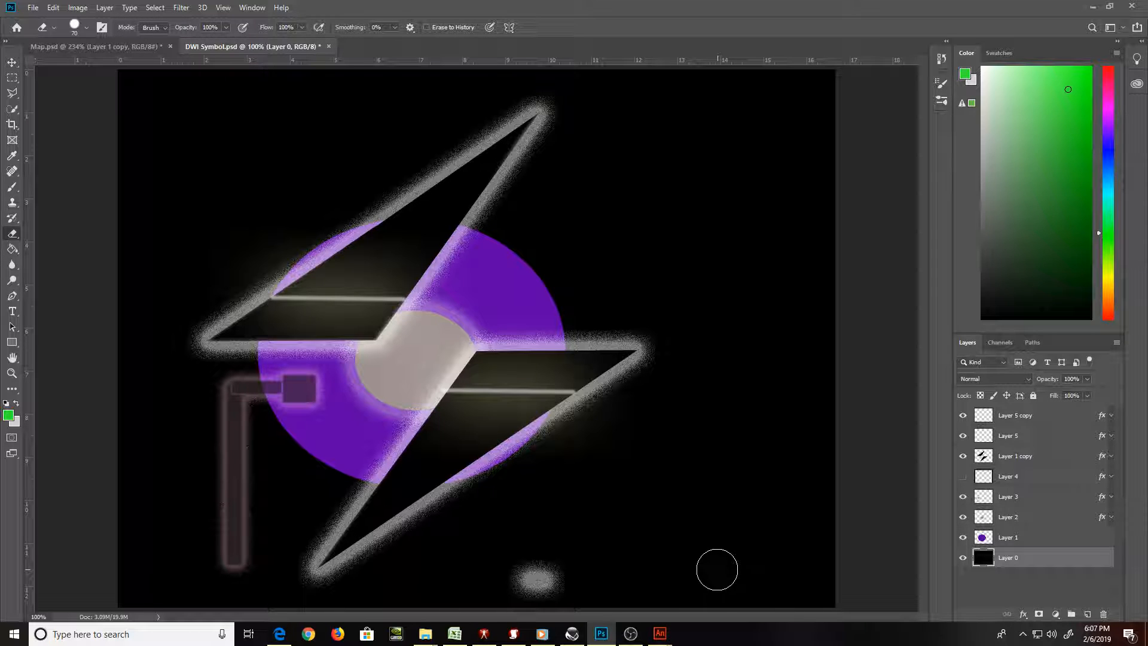
pyautogui.press('v')
pyautogui.rightClick(542, 581)
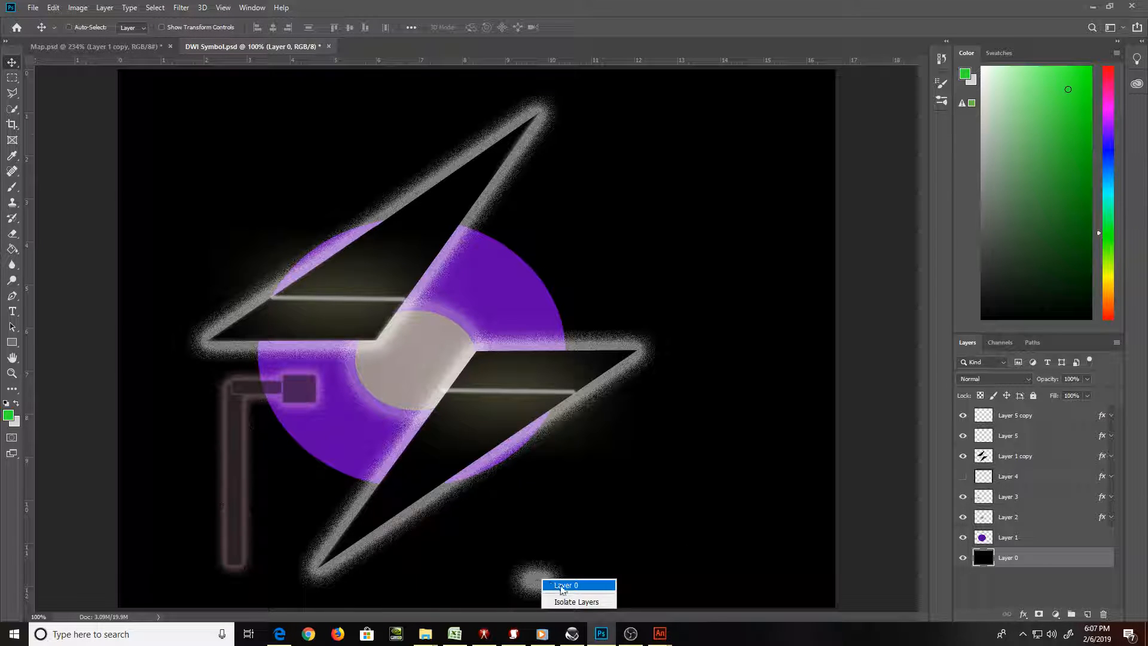
pyautogui.click(562, 585)
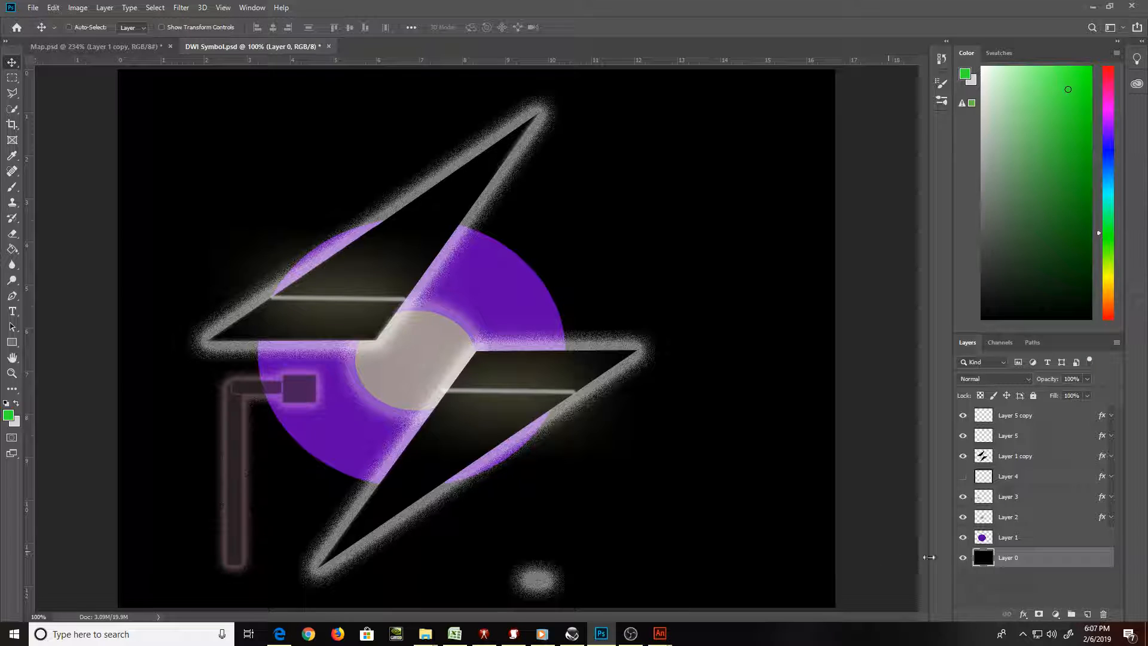
# Hide Layer 0 and check which layer holds the faint stray mark below the symbol
pyautogui.click(962, 560)
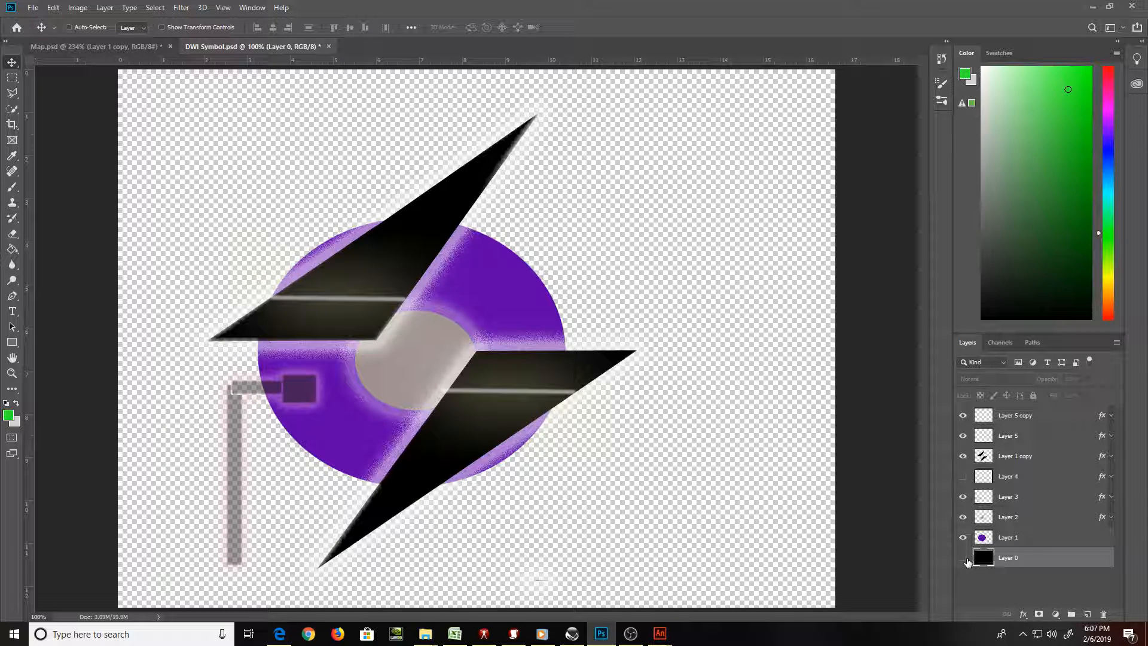
pyautogui.rightClick(544, 581)
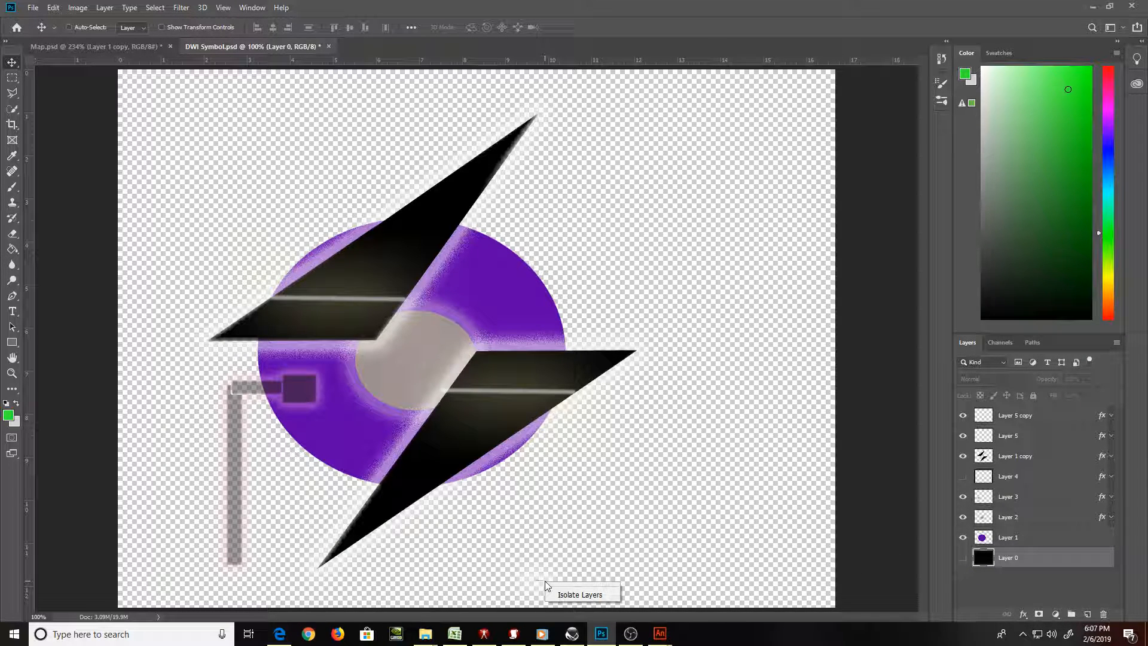
pyautogui.rightClick(536, 580)
pyautogui.rightClick(536, 580)
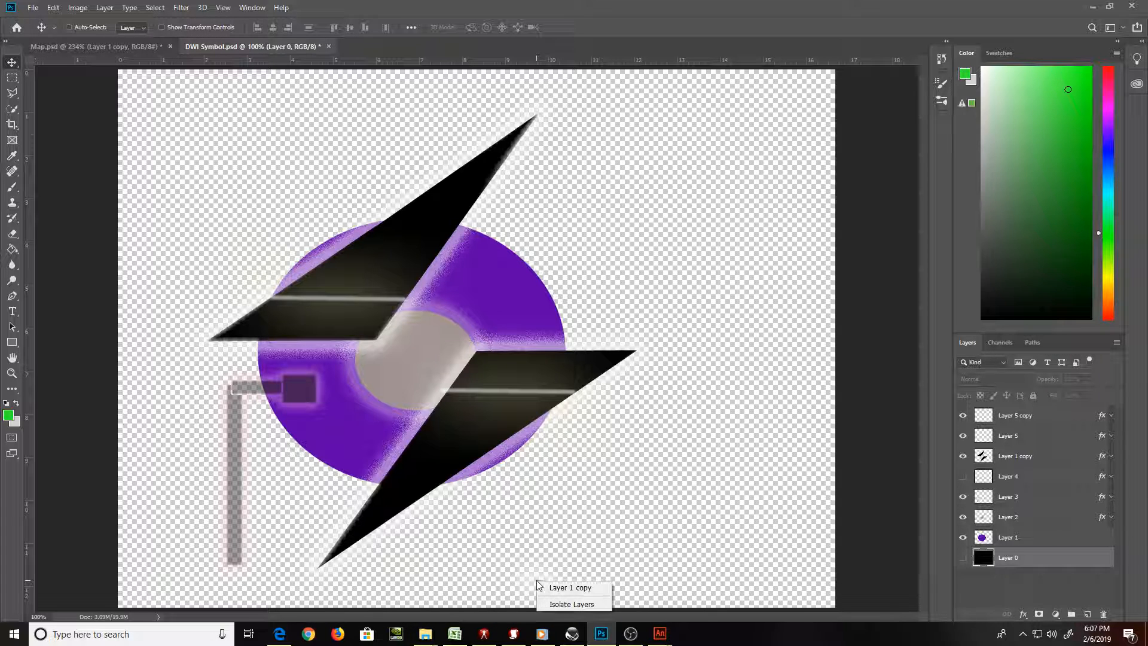
pyautogui.click(597, 534)
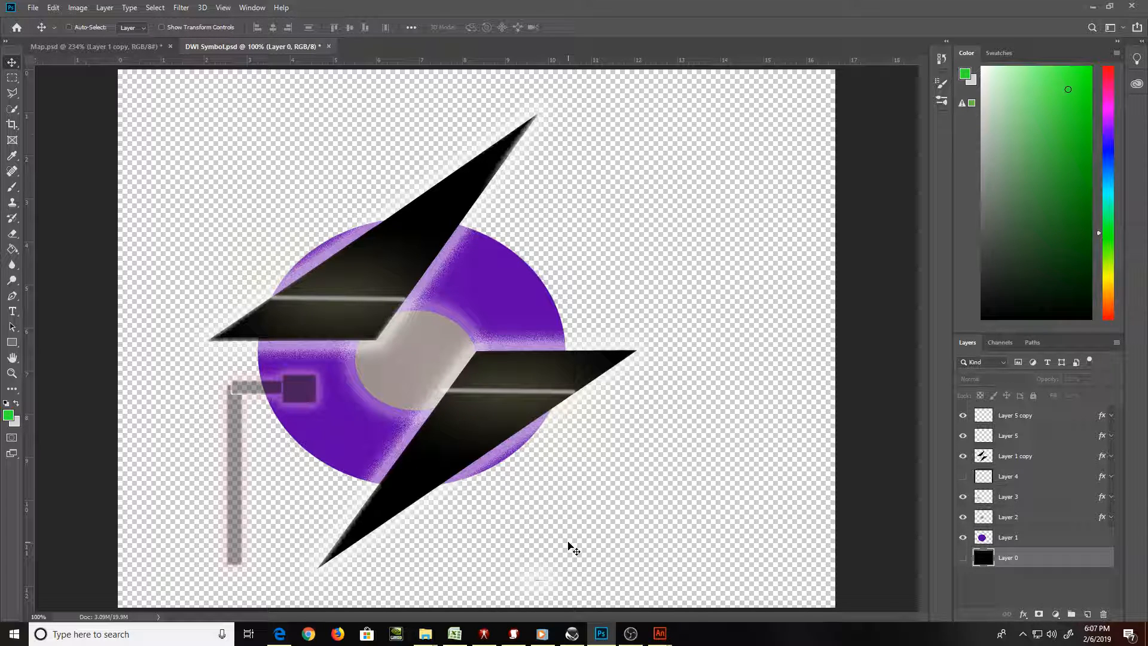
# Erase the stray purple mark near the canvas's lower edge from Layer 1 copy
pyautogui.press('z')
pyautogui.moveTo(538, 550); pyautogui.dragTo(567, 491)
pyautogui.scroll(-3, 568, 490)
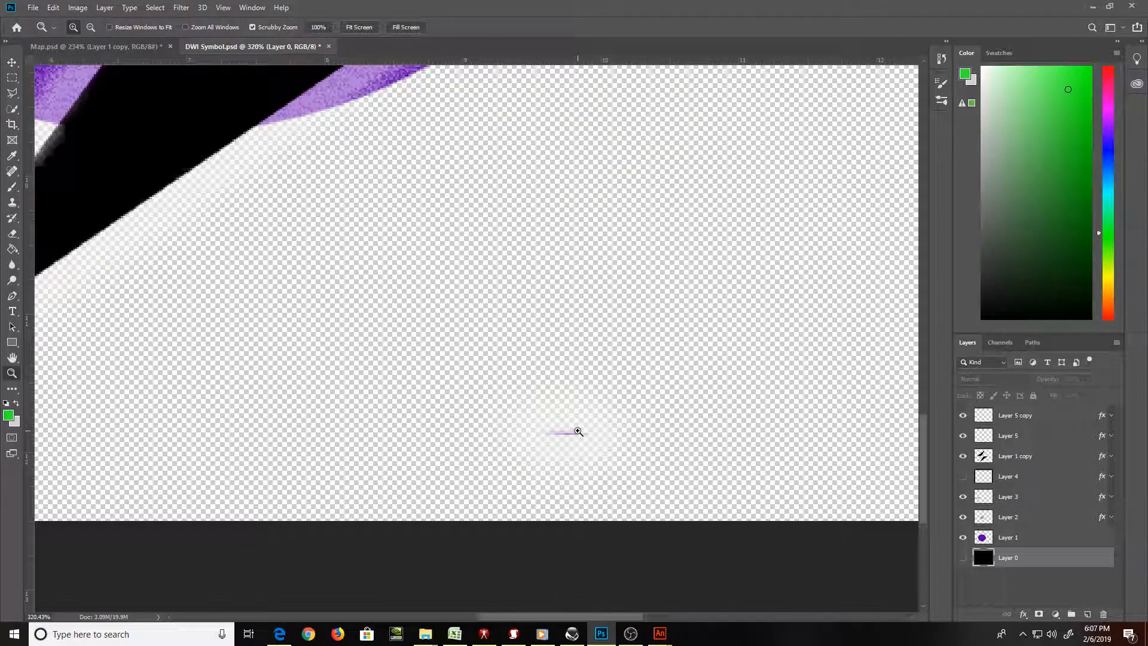
pyautogui.press('v')
pyautogui.rightClick(575, 439)
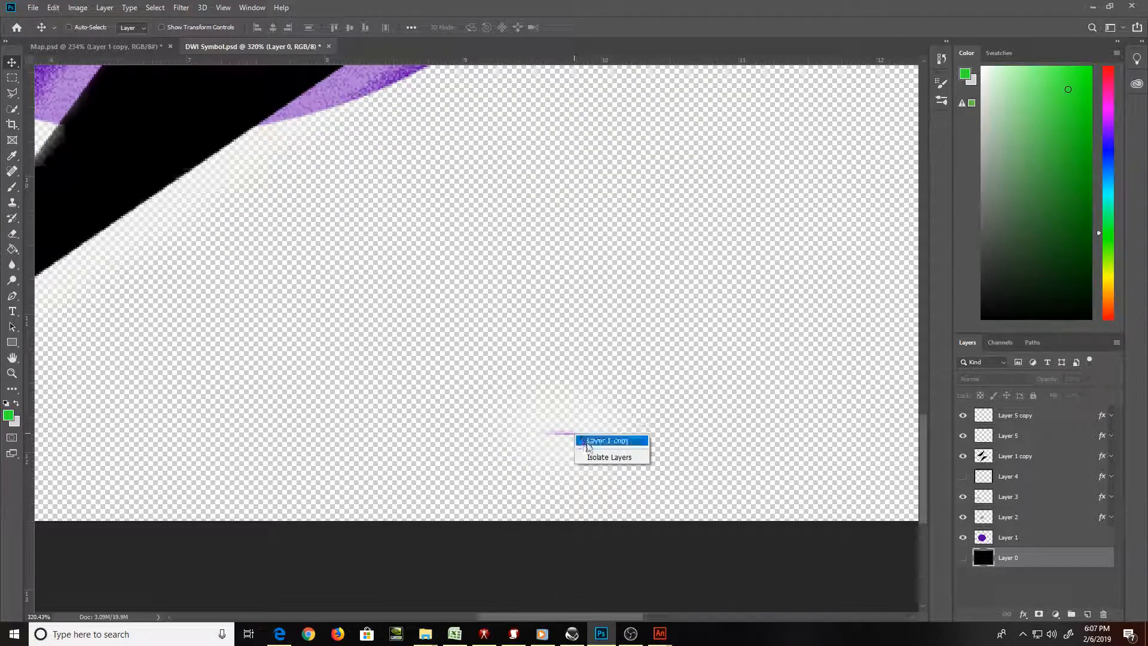
pyautogui.click(588, 442)
pyautogui.press('e')
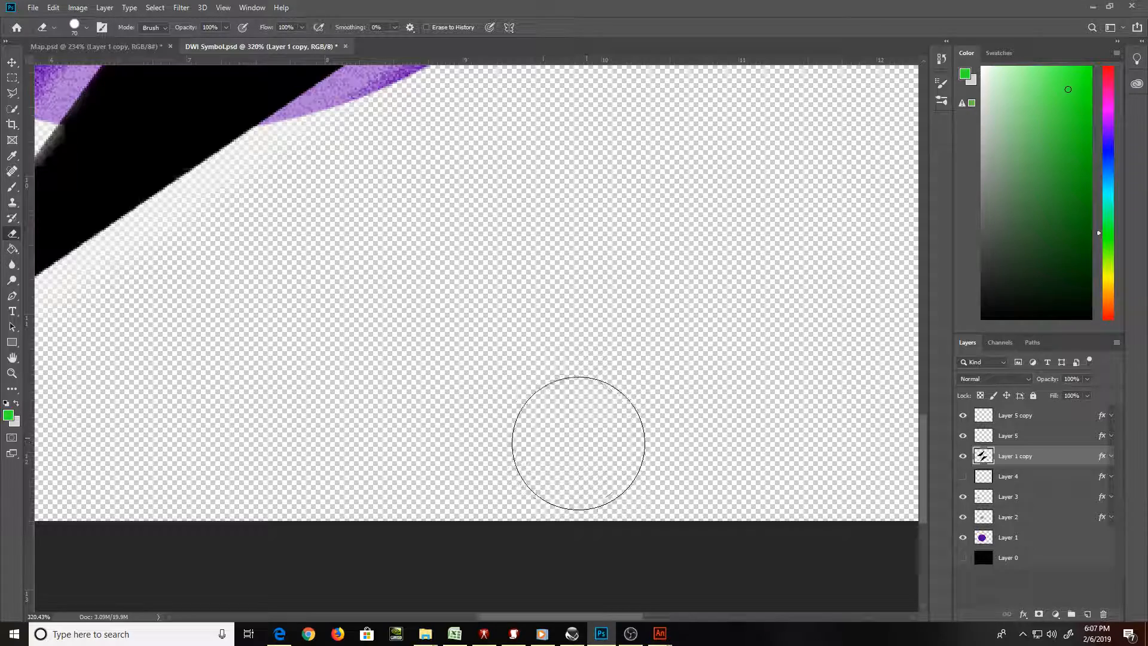
pyautogui.scroll(-3, 590, 444)
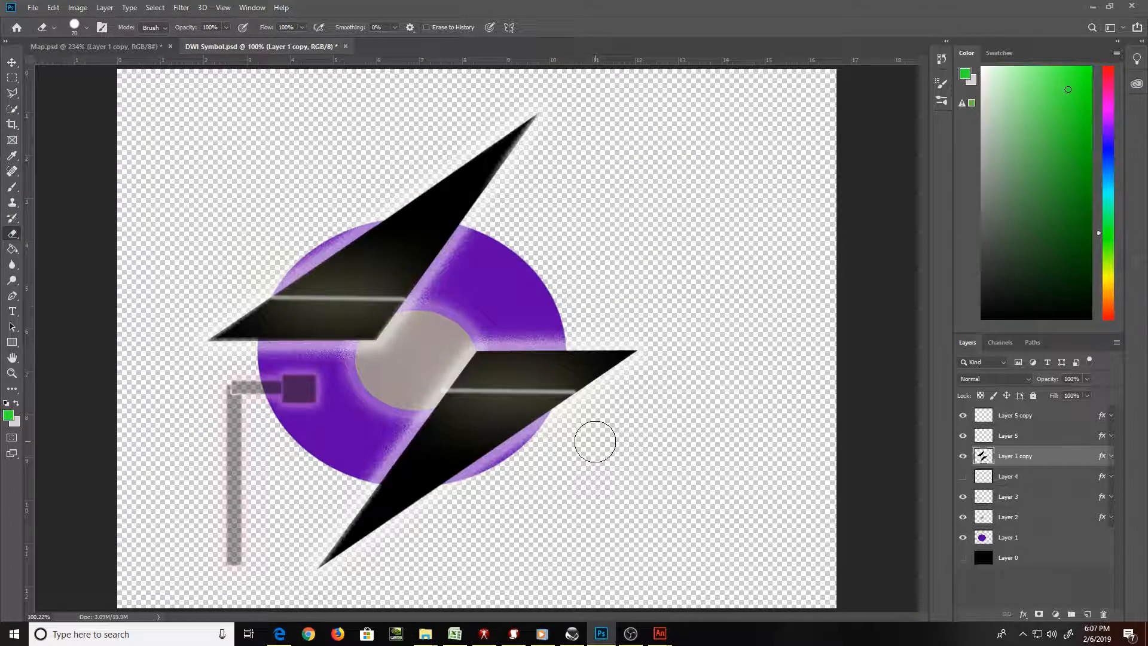
# Save the DWI Symbol document and merge its visible layers into one
pyautogui.hotkey('ctrl', 's')
pyautogui.click(1115, 344)
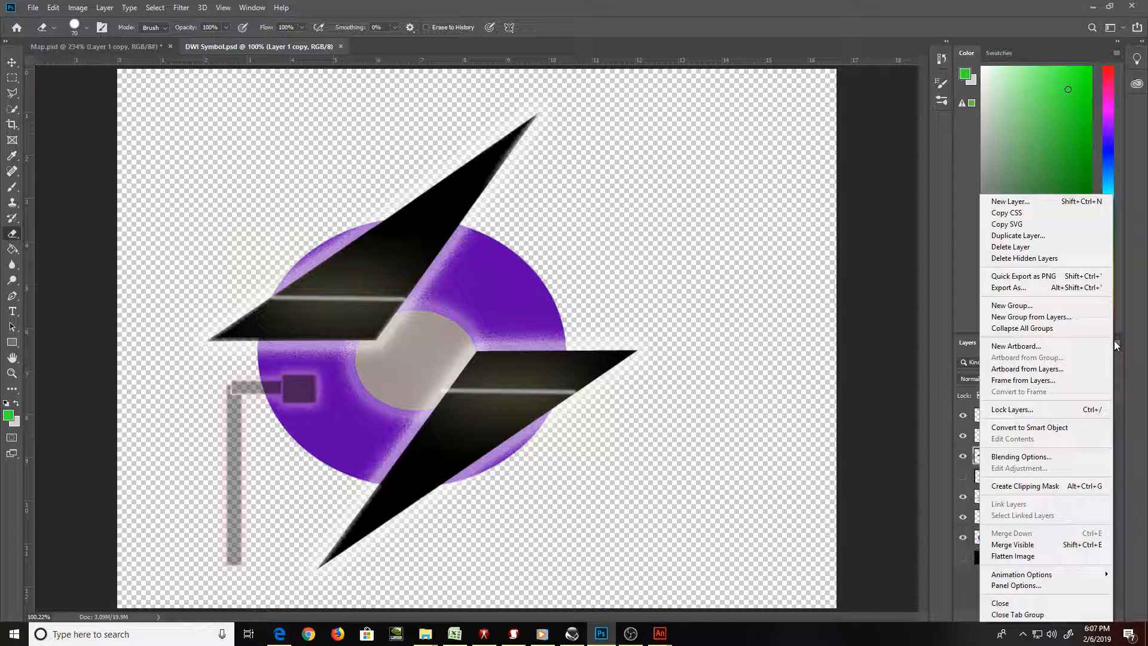
pyautogui.click(1061, 546)
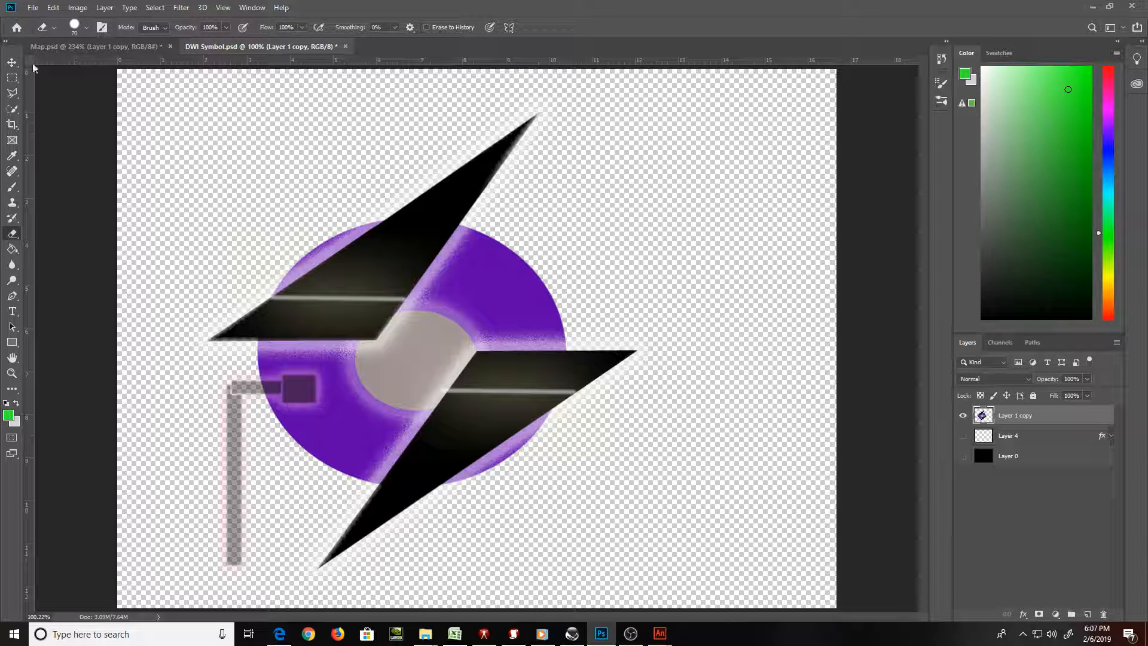
# Float the DWI Symbol document in its own window and copy the merged symbol into the map document
pyautogui.click(13, 66)
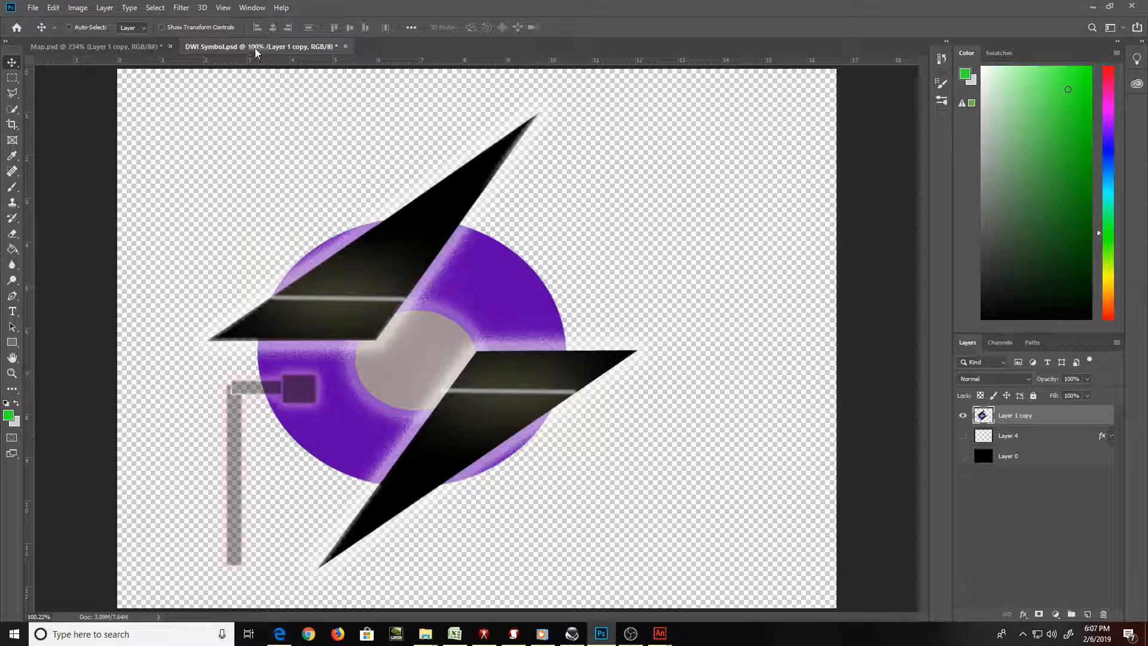
pyautogui.moveTo(255, 53); pyautogui.dragTo(755, 132)
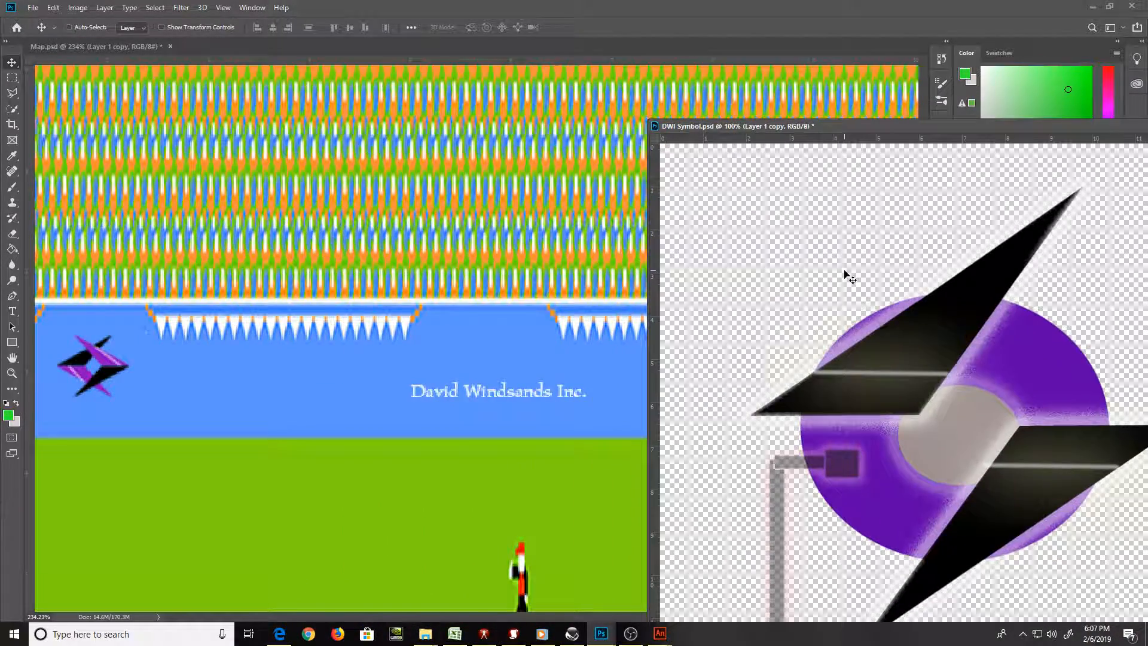
pyautogui.moveTo(845, 273); pyautogui.dragTo(538, 317)
# Undo the layer merge in DWI Symbol, and close that document with its changes saved
pyautogui.moveTo(930, 129); pyautogui.dragTo(492, 74)
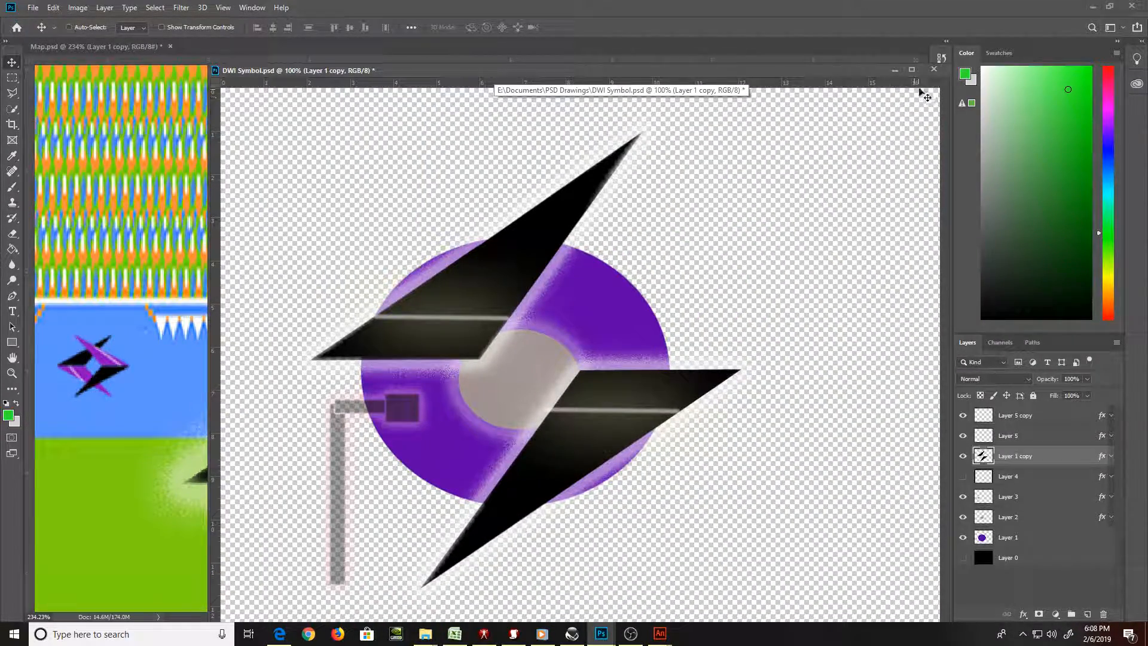
pyautogui.click(933, 69)
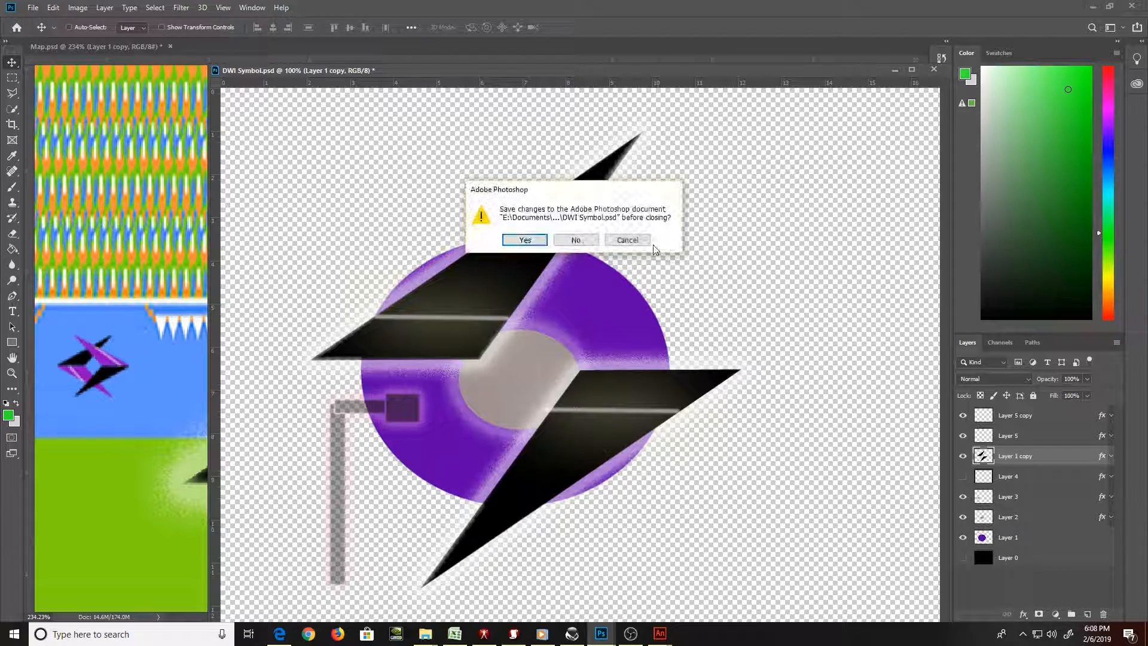
pyautogui.click(525, 240)
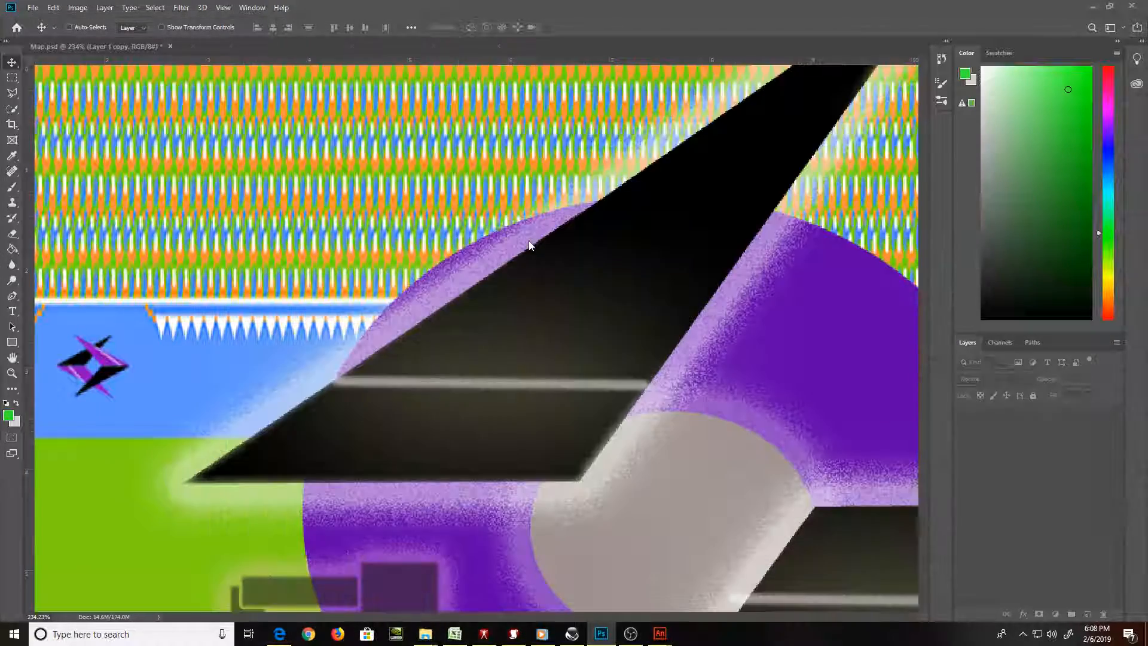
pyautogui.hotkey('ctrl', '0')
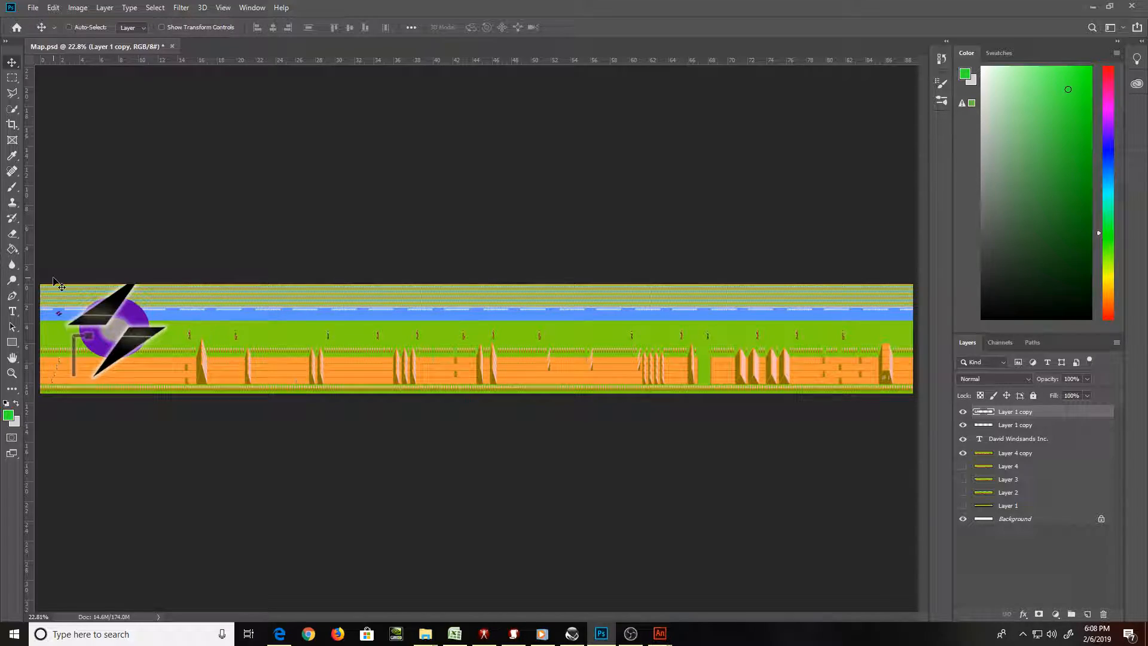
# Scale the pasted DWI Symbol down proportionally to about 11% and place it on the blue banner beside the Chaos Symbol
pyautogui.press('z')
pyautogui.moveTo(58, 320); pyautogui.dragTo(93, 317)
pyautogui.hotkey('ctrl', '0')
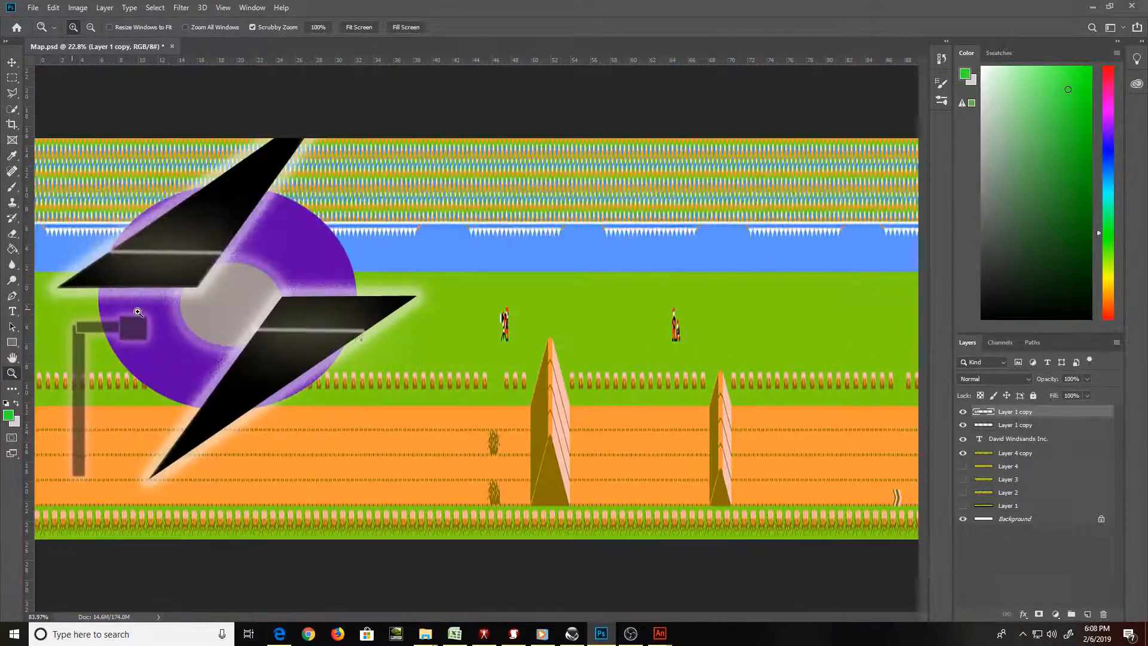
pyautogui.hotkey('ctrl', 't')
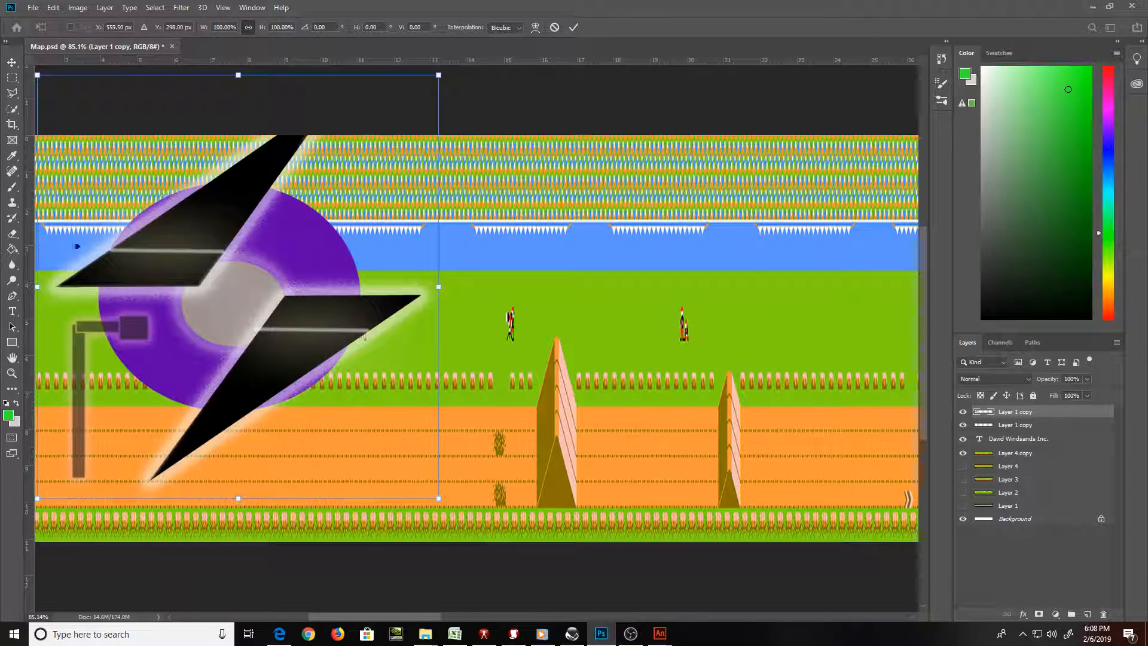
pyautogui.moveTo(37, 76); pyautogui.dragTo(255, 267)
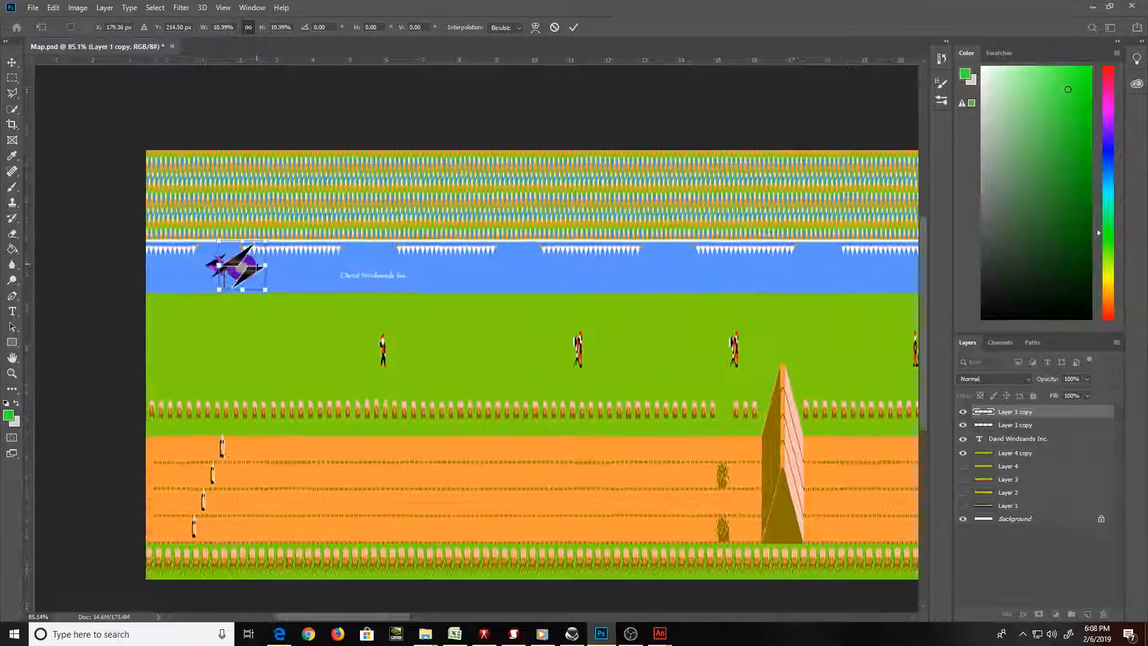
# Shrink the DWI Symbol proportionally to about 6.4%, comparing its size with the neighbouring Chaos Symbol
pyautogui.hotkey('ctrl', '+')
pyautogui.hotkey('ctrl', '+')
pyautogui.moveTo(156, 212); pyautogui.dragTo(640, 345)
pyautogui.hotkey('ctrl', '+')
pyautogui.hotkey('ctrl', '+')
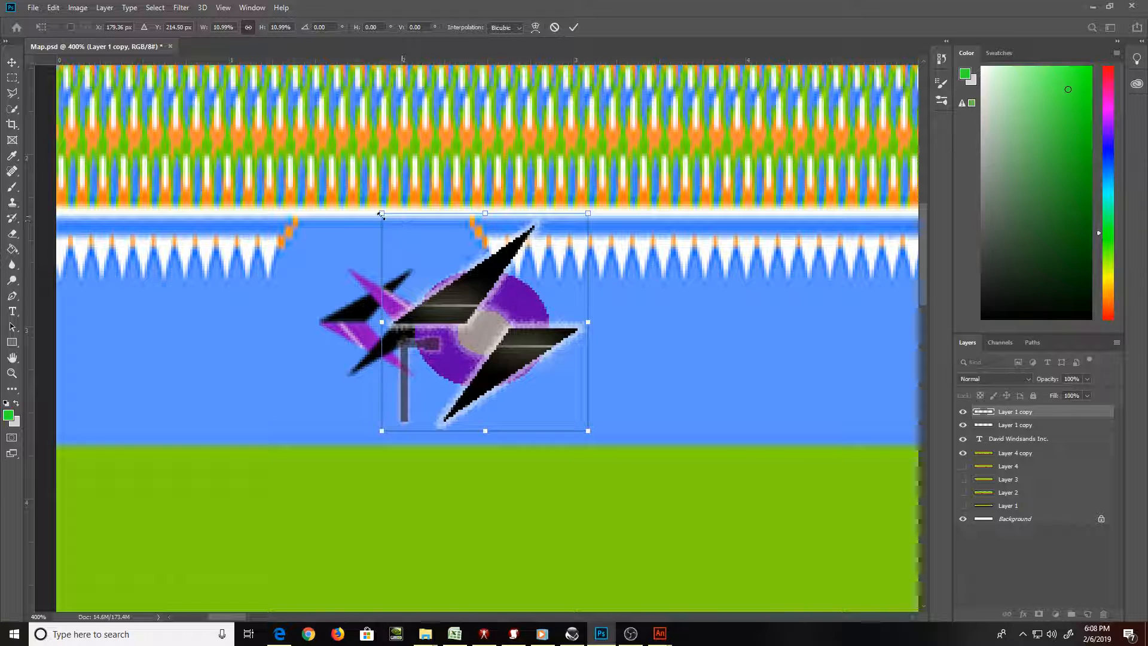
pyautogui.moveTo(381, 213); pyautogui.dragTo(478, 315)
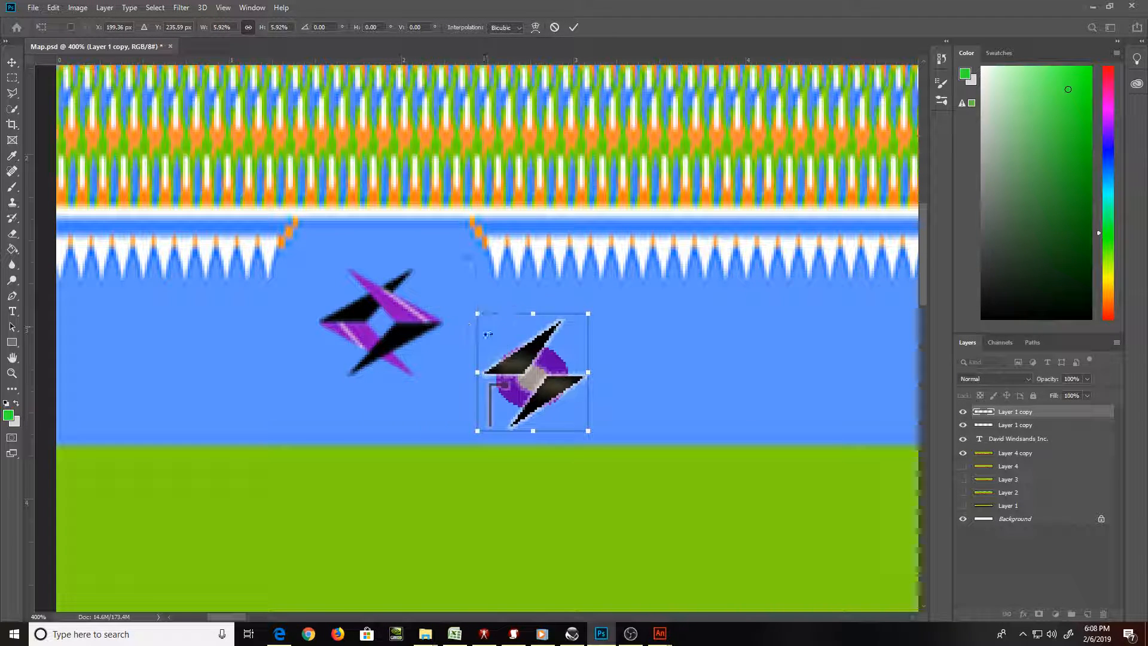
pyautogui.moveTo(535, 380); pyautogui.dragTo(417, 324)
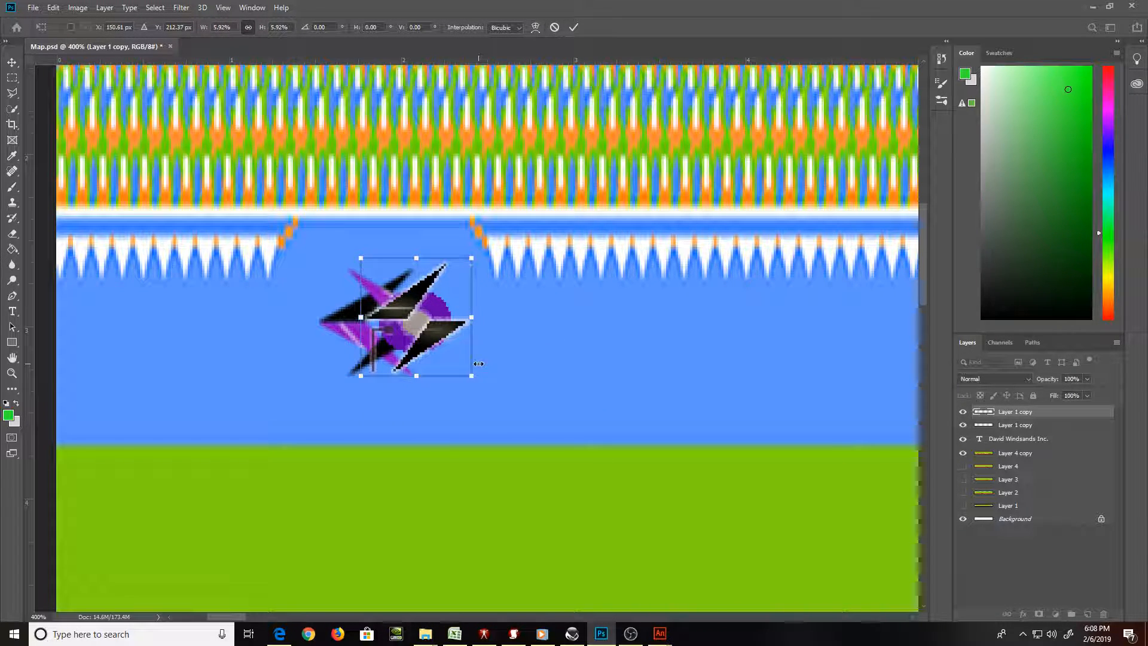
pyautogui.moveTo(470, 375)
pyautogui.mouseDown()
pyautogui.moveTo(486, 379)
pyautogui.moveTo(478, 385)
pyautogui.mouseUp()
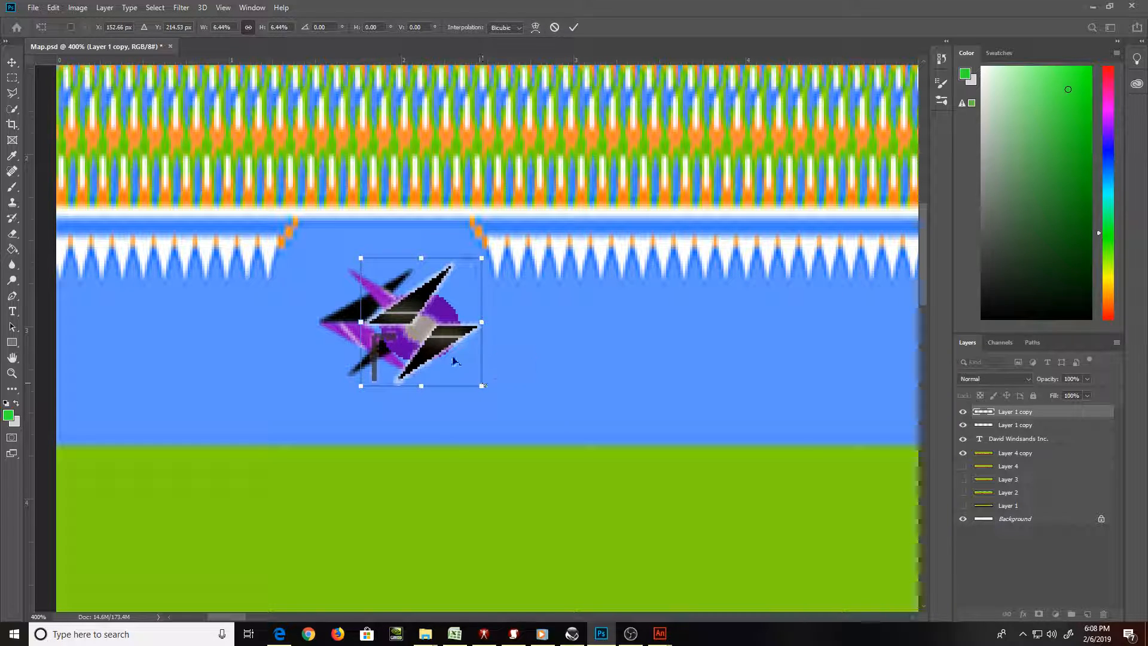
# Move the DWI Symbol to the banner gap past the company name text and apply the transform at about 6.8% scale
pyautogui.moveTo(434, 336); pyautogui.dragTo(417, 300)
pyautogui.hotkey('ctrl', '-')
pyautogui.hotkey('ctrl', '-')
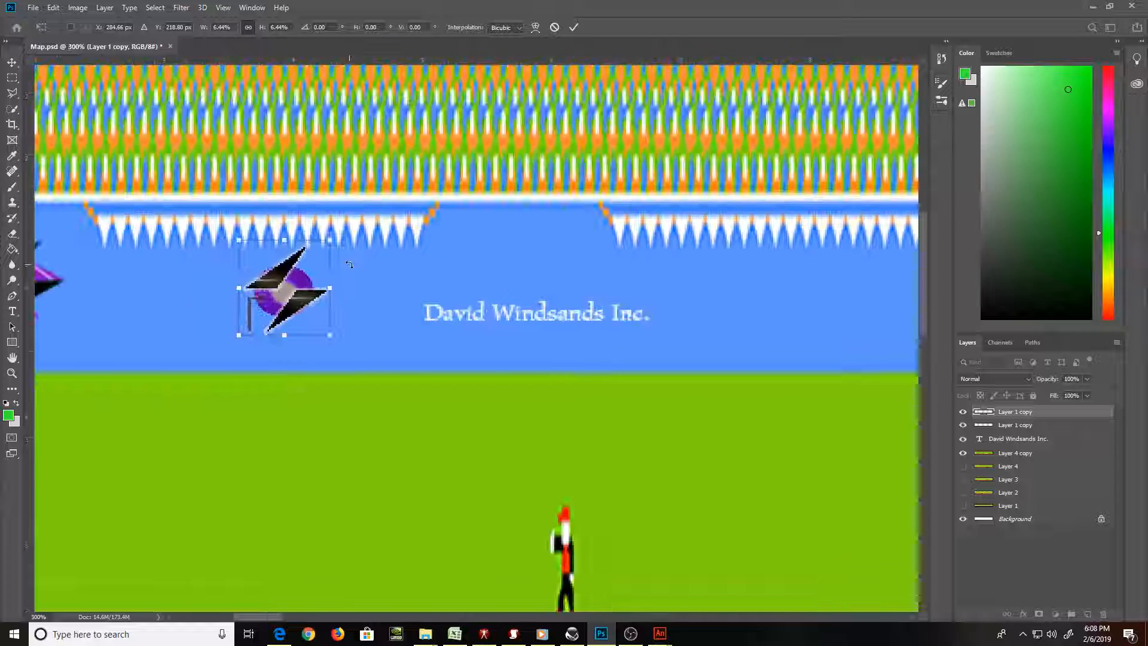
pyautogui.moveTo(359, 303); pyautogui.dragTo(886, 305)
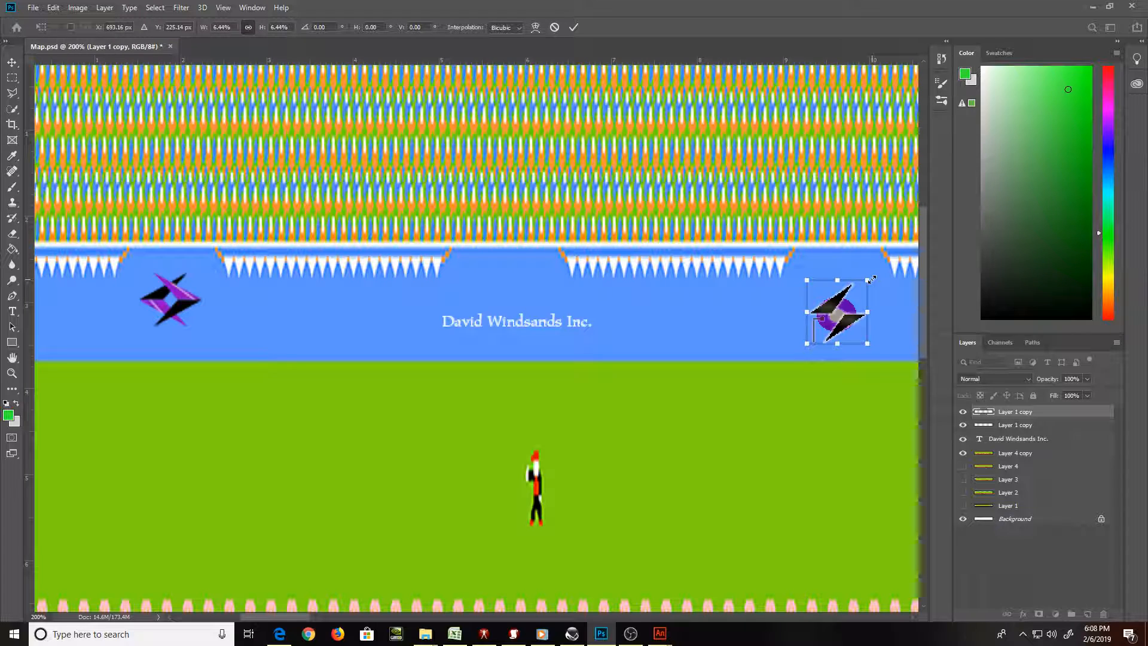
pyautogui.moveTo(872, 278); pyautogui.dragTo(875, 275)
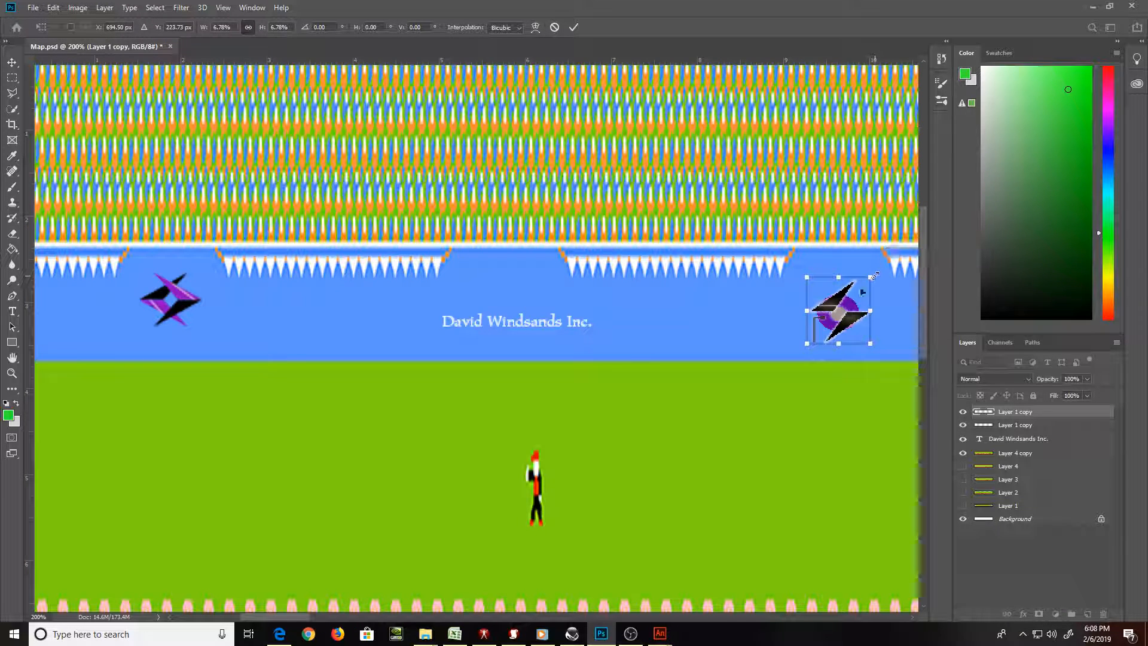
pyautogui.press('Return')
# Duplicate the company name text layer and place the copy on the banner beyond the DWI Symbol
pyautogui.press('z')
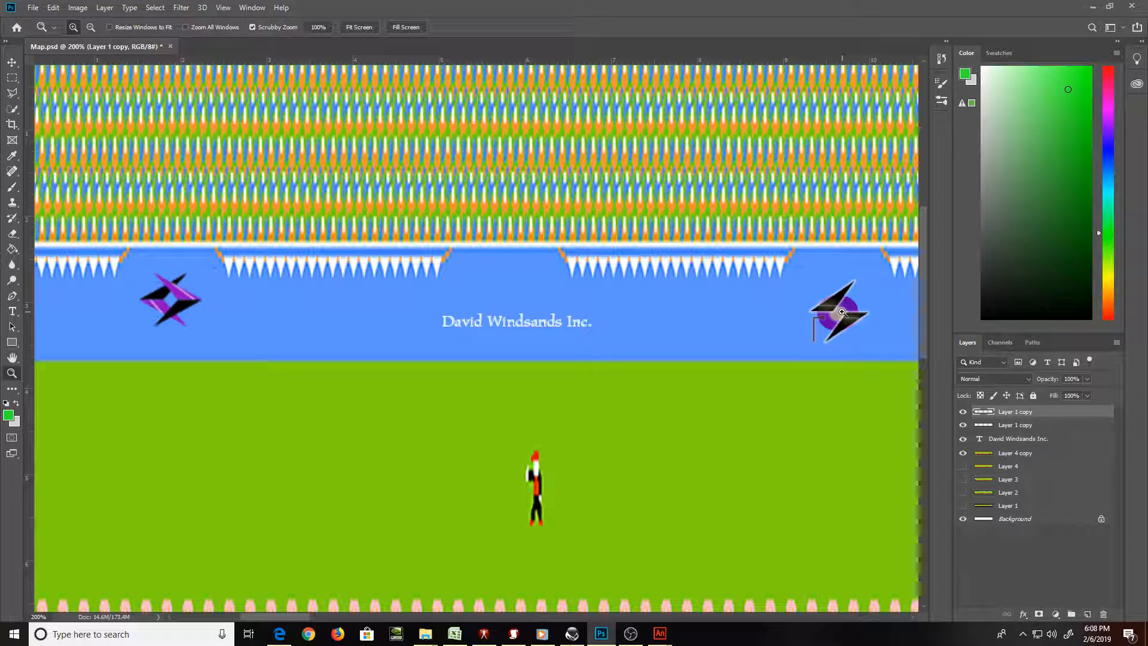
pyautogui.press('v')
pyautogui.moveTo(843, 313); pyautogui.dragTo(627, 308)
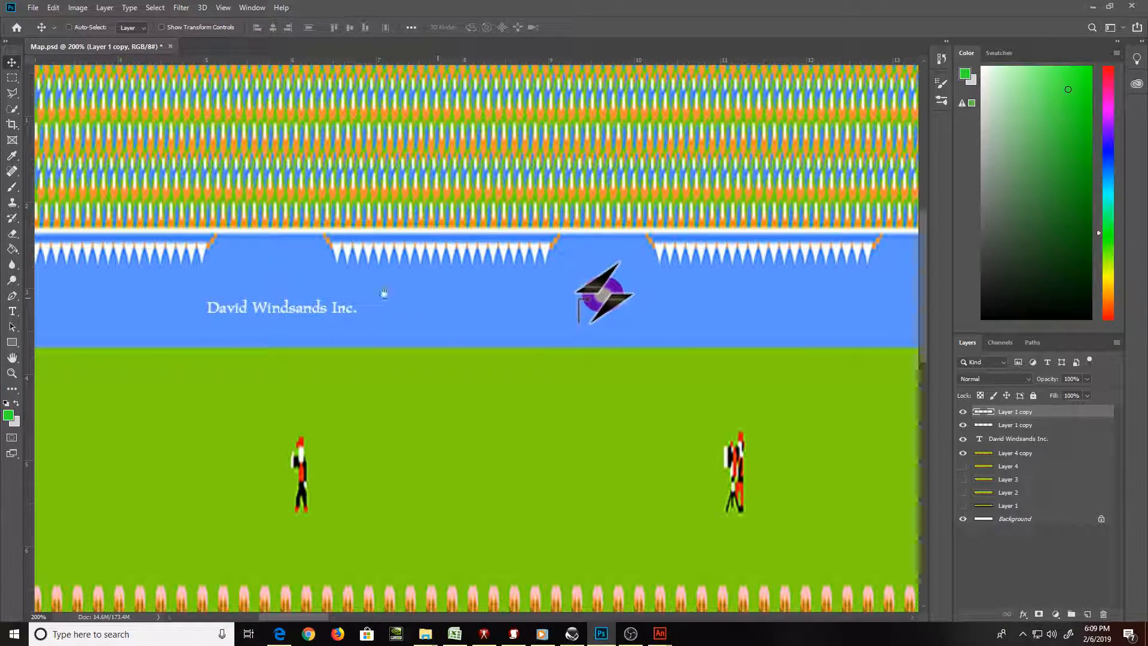
pyautogui.rightClick(316, 304)
pyautogui.click(334, 334)
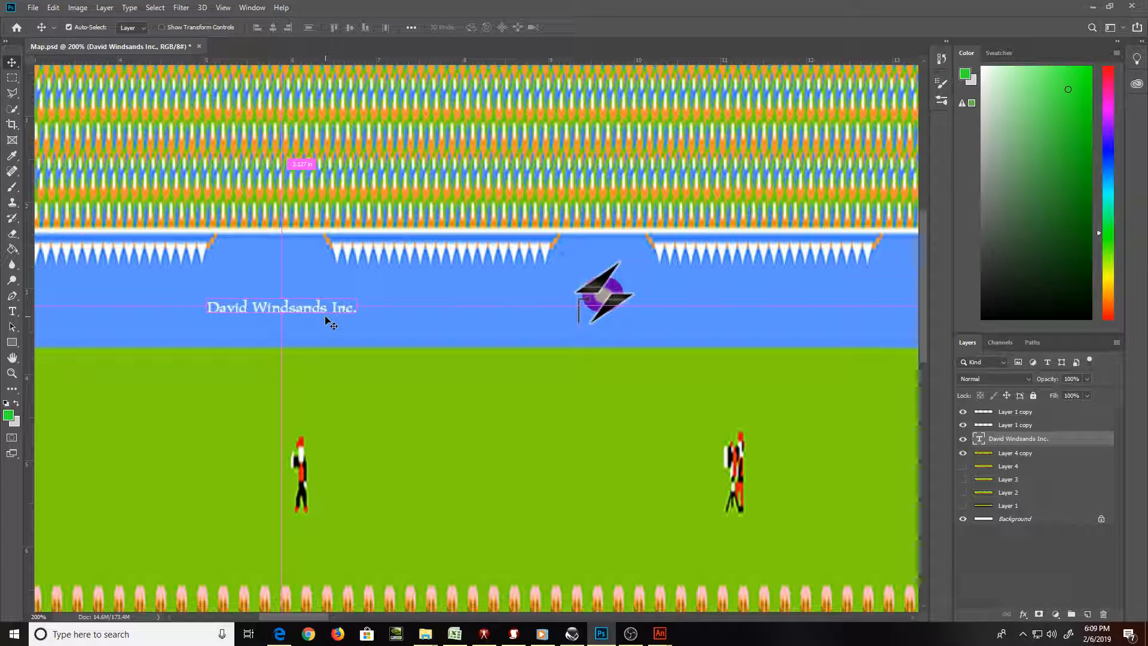
pyautogui.hotkey('ctrl', 'j')
pyautogui.moveTo(324, 314); pyautogui.dragTo(757, 311)
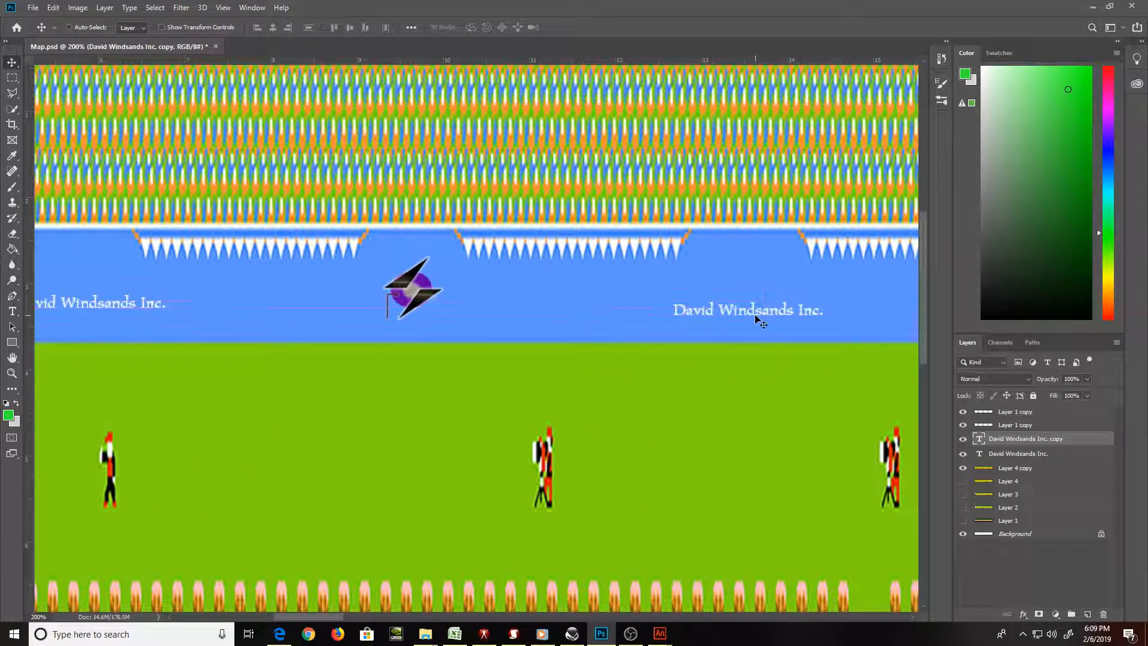
# Replace the copied text with "DWI-Audio" and shift it along the banner to sit centred under the banner gap
pyautogui.press('t')
pyautogui.click(757, 311)
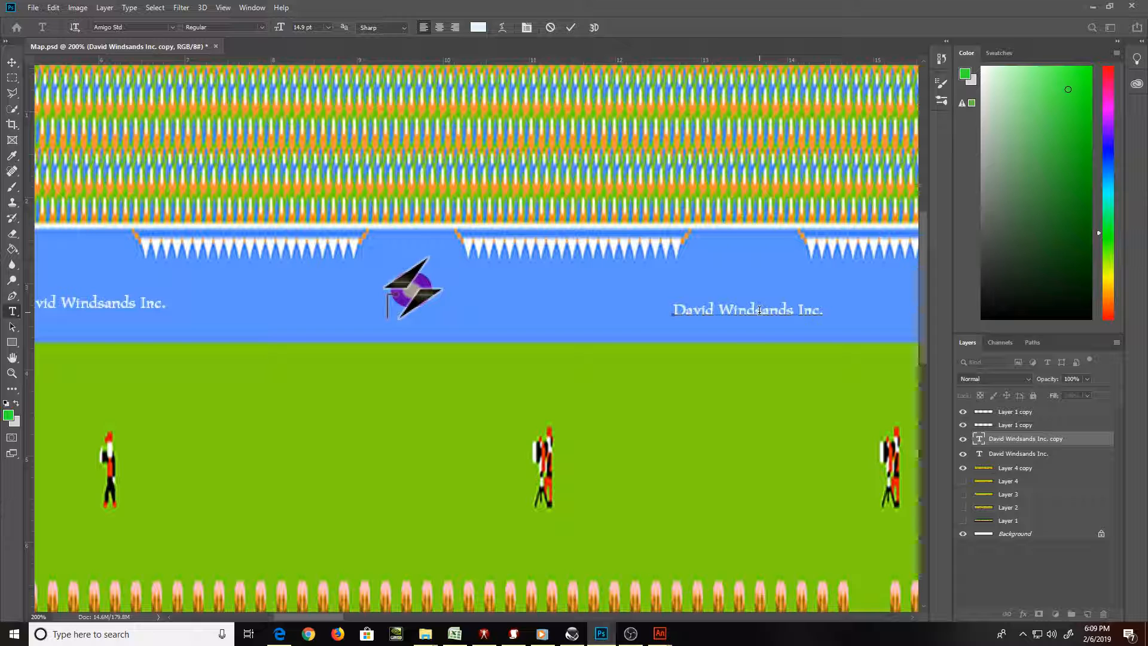
pyautogui.hotkey('ctrl', 'a')
pyautogui.write('DWI-')
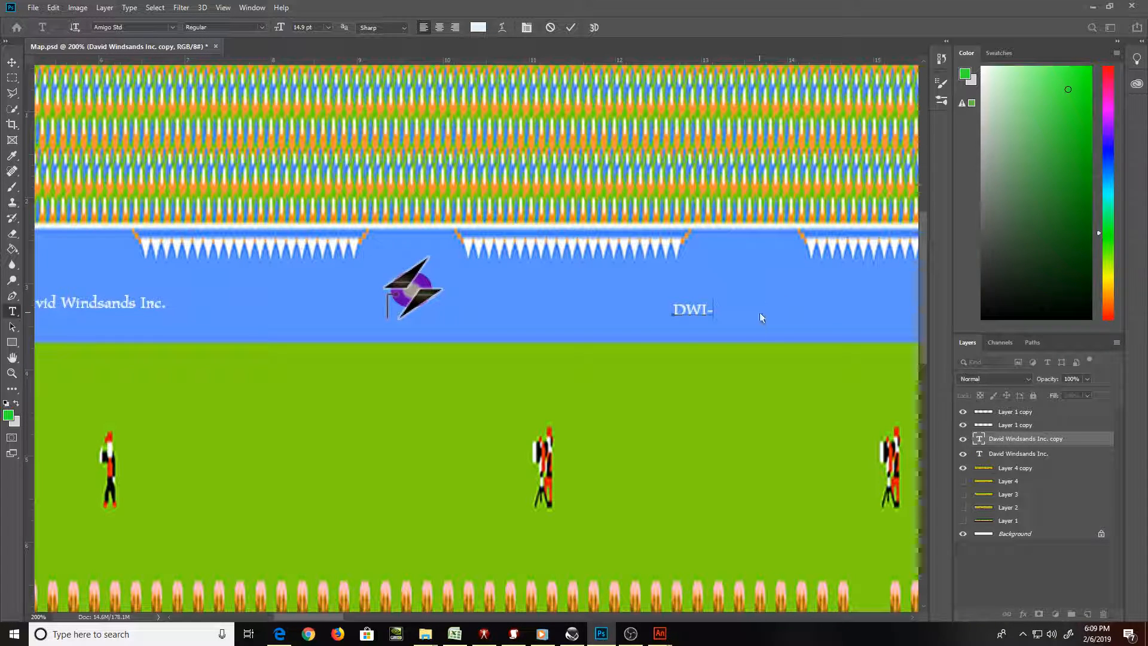
pyautogui.write('Audio')
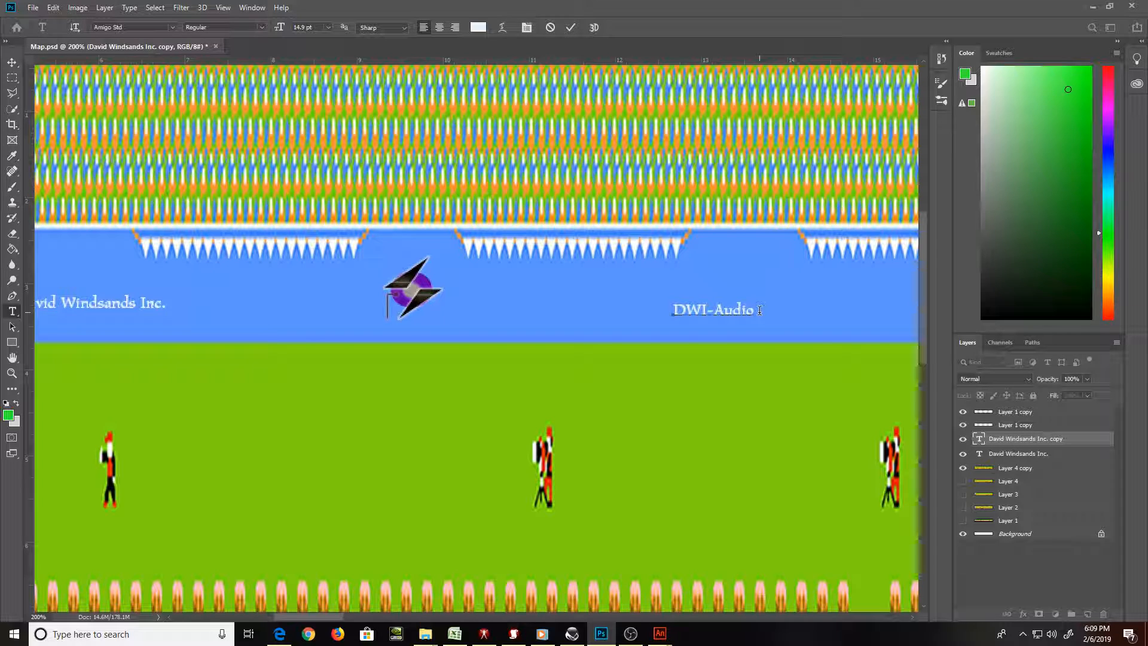
pyautogui.hotkey('ctrl', 'Return')
pyautogui.press('v')
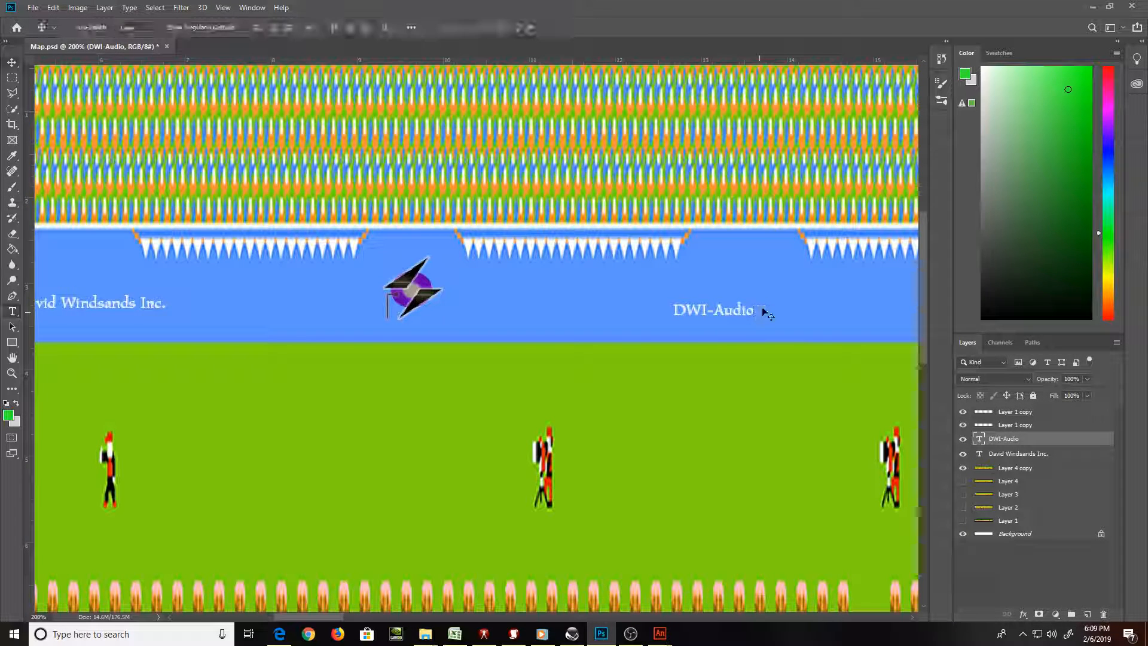
pyautogui.moveTo(718, 317); pyautogui.dragTo(745, 315)
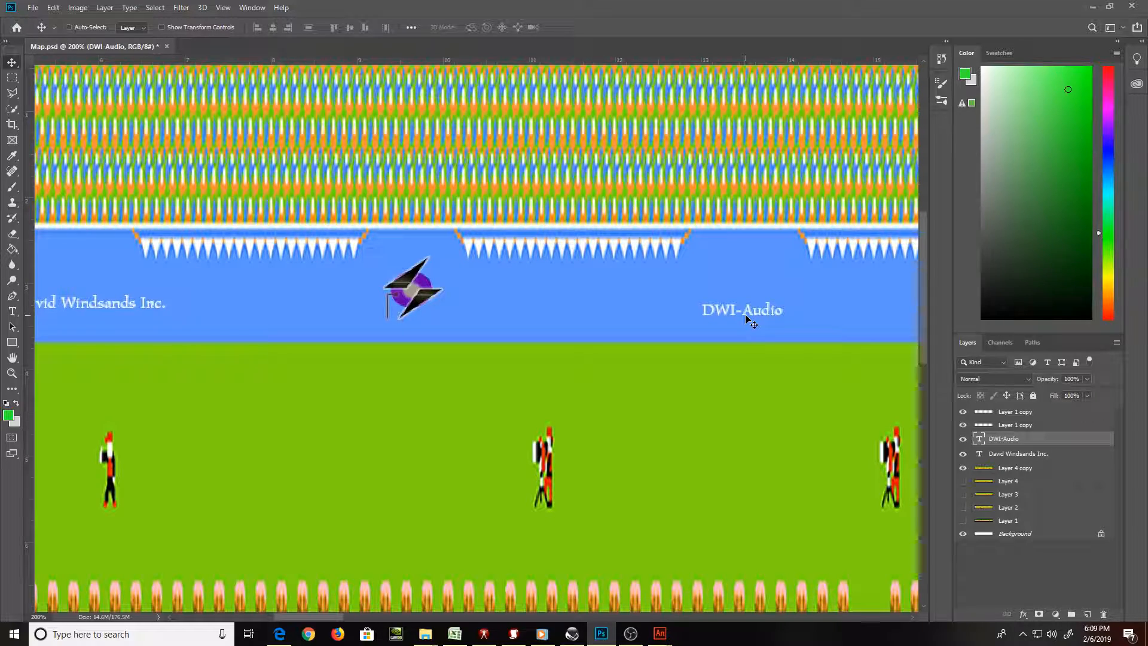
pyautogui.hotkey('ctrl', '+')
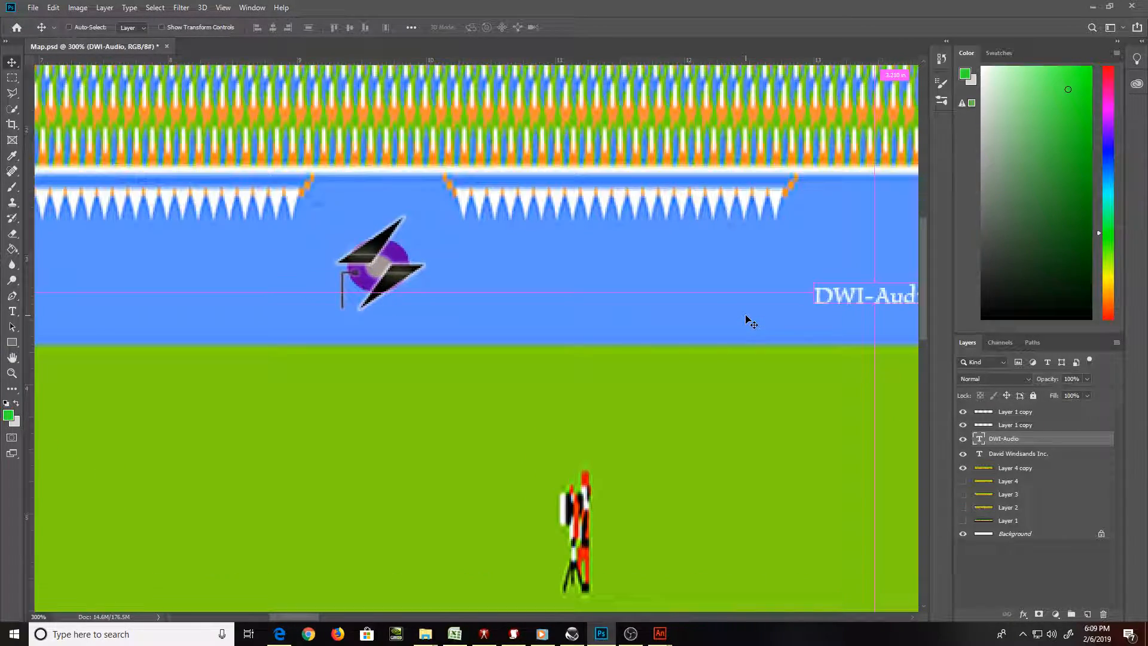
pyautogui.hotkey('ctrl', '+')
pyautogui.hotkey('ctrl', '-')
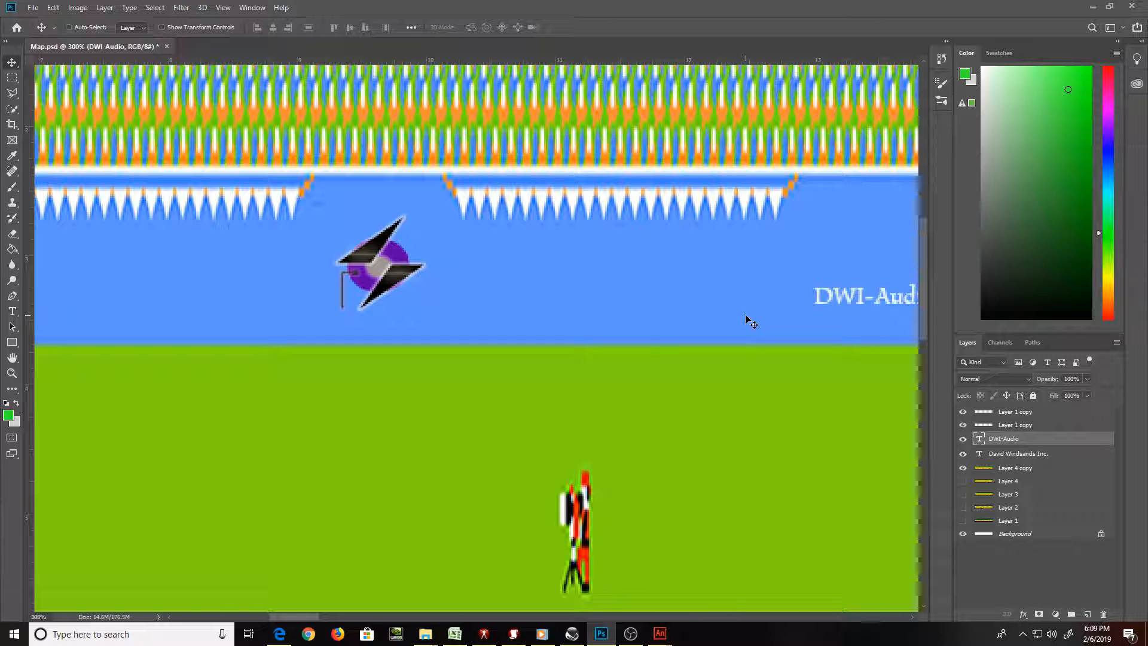
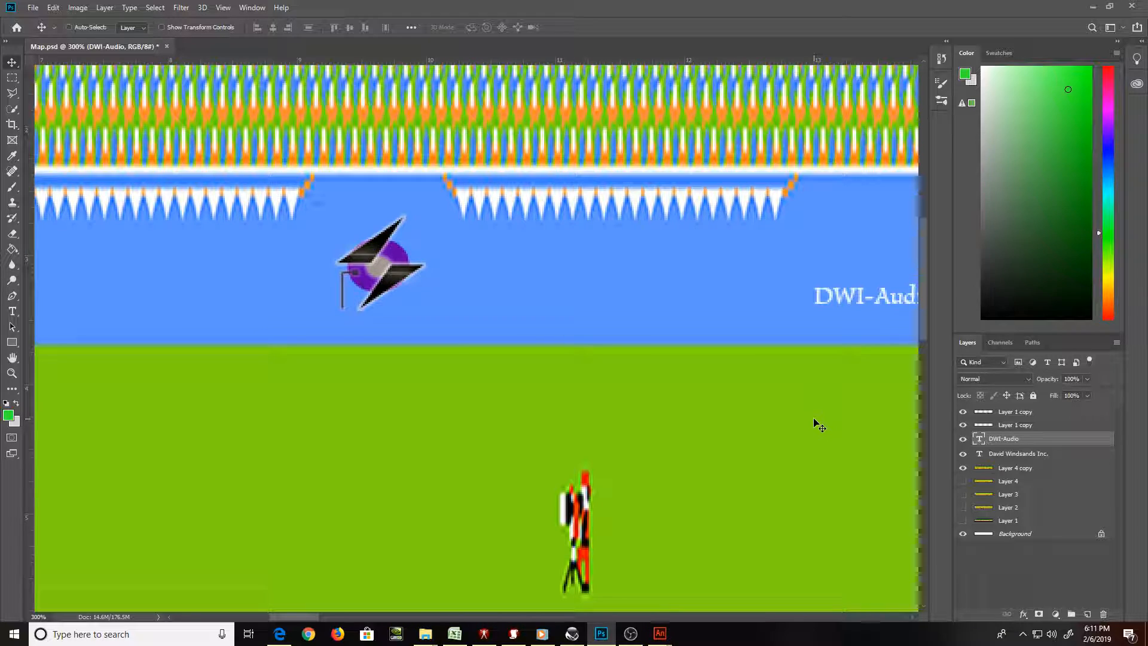
# Duplicate the DWI-Audio text layer and place the copy farther along the blue banner, level with the original company name text
pyautogui.hotkey('ctrl', '-')
pyautogui.hotkey('ctrl', '-')
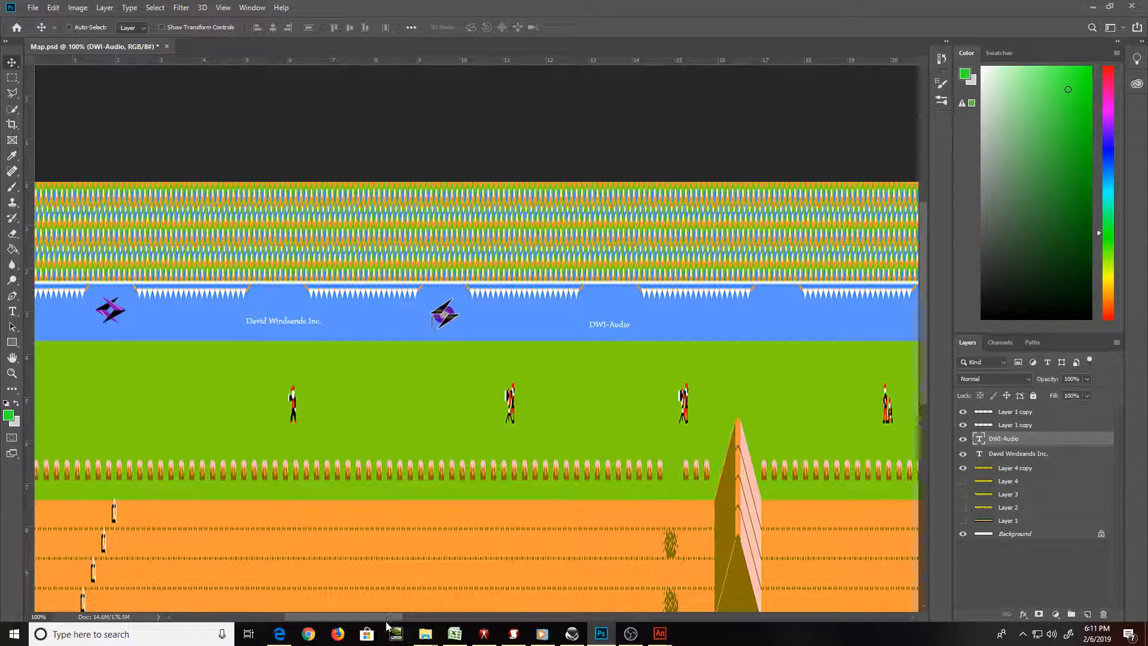
pyautogui.moveTo(386, 623)
pyautogui.mouseDown()
pyautogui.moveTo(348, 622)
pyautogui.moveTo(384, 623)
pyautogui.mouseUp()
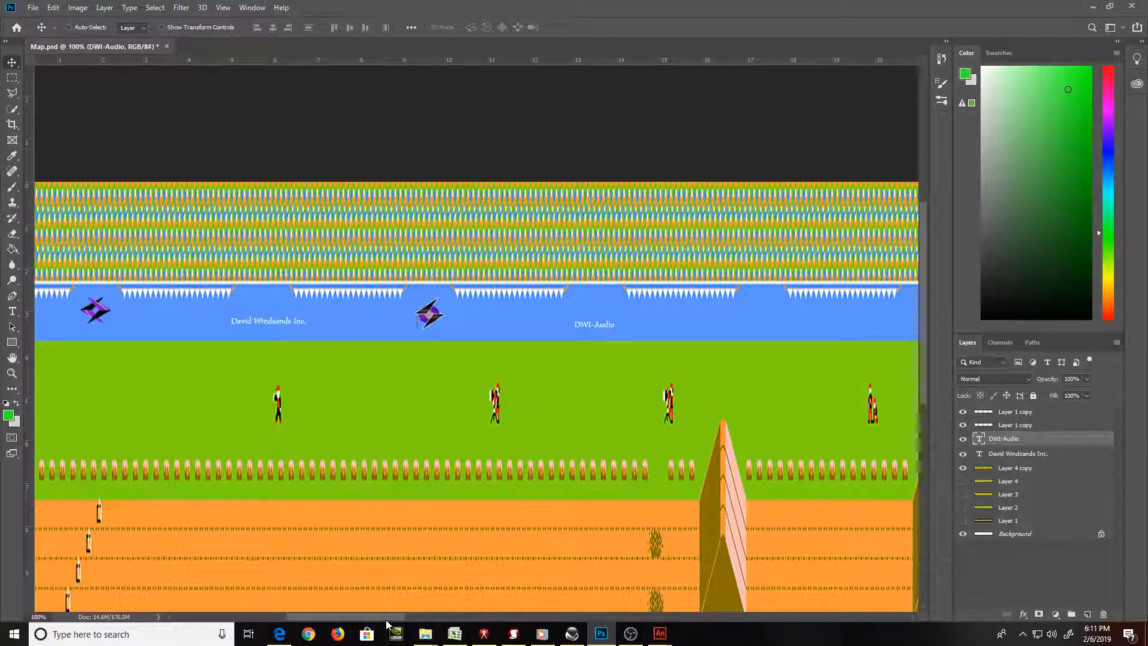
pyautogui.moveTo(386, 624)
pyautogui.mouseDown()
pyautogui.moveTo(423, 622)
pyautogui.moveTo(385, 623)
pyautogui.mouseUp()
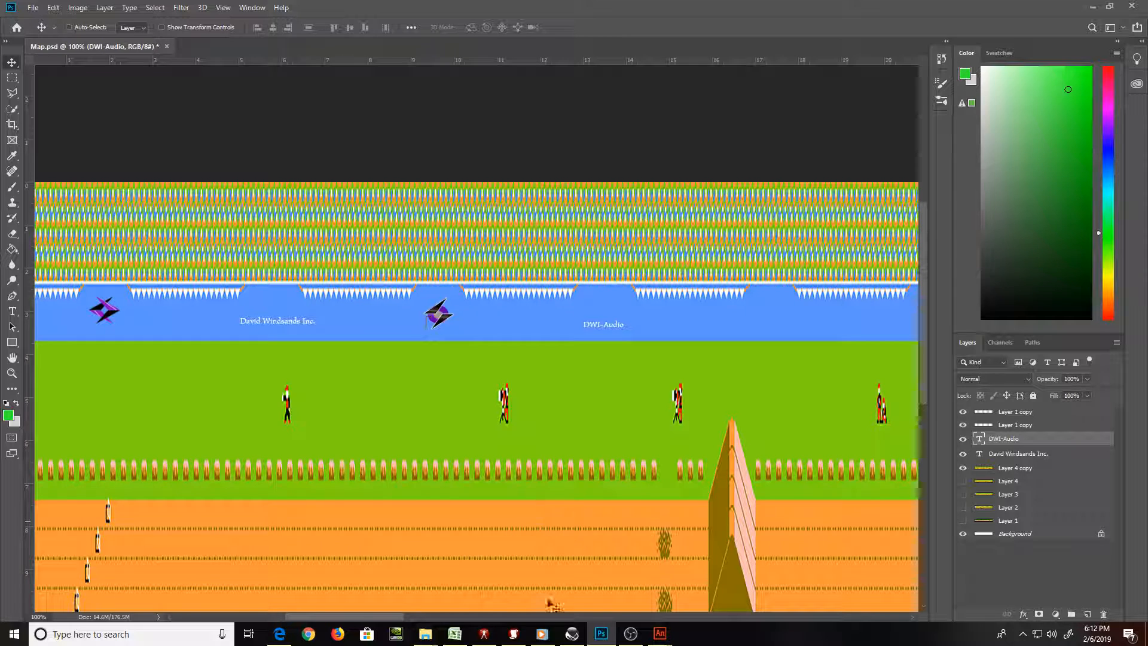
pyautogui.rightClick(604, 327)
pyautogui.click(618, 333)
pyautogui.press('ctrl')
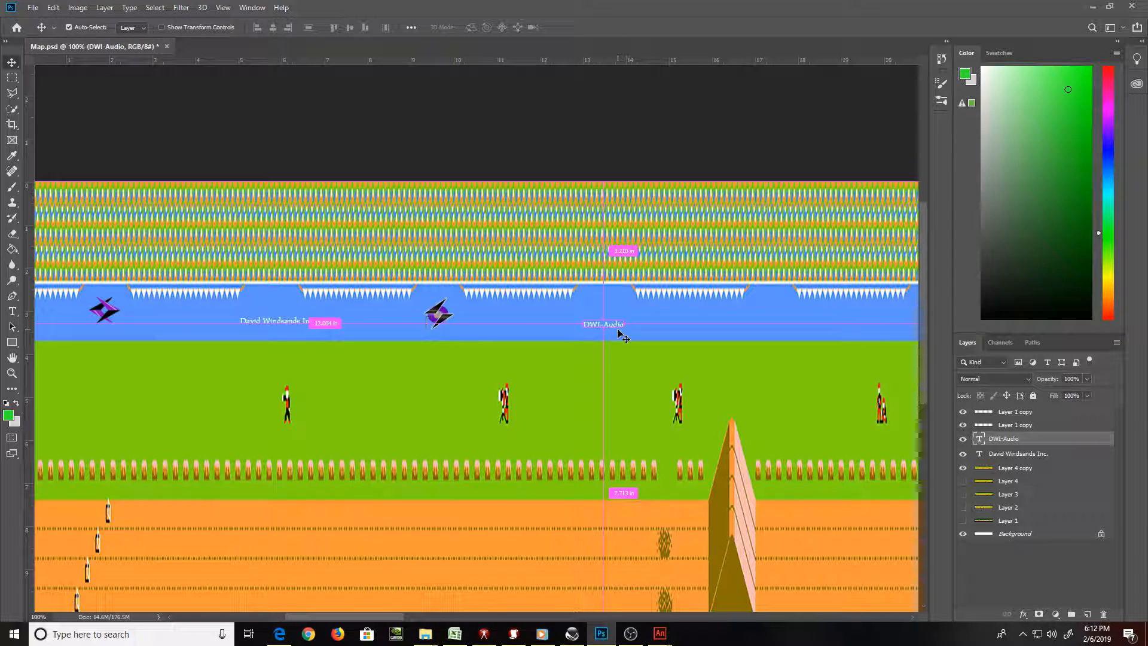
pyautogui.hotkey('ctrl', 'j')
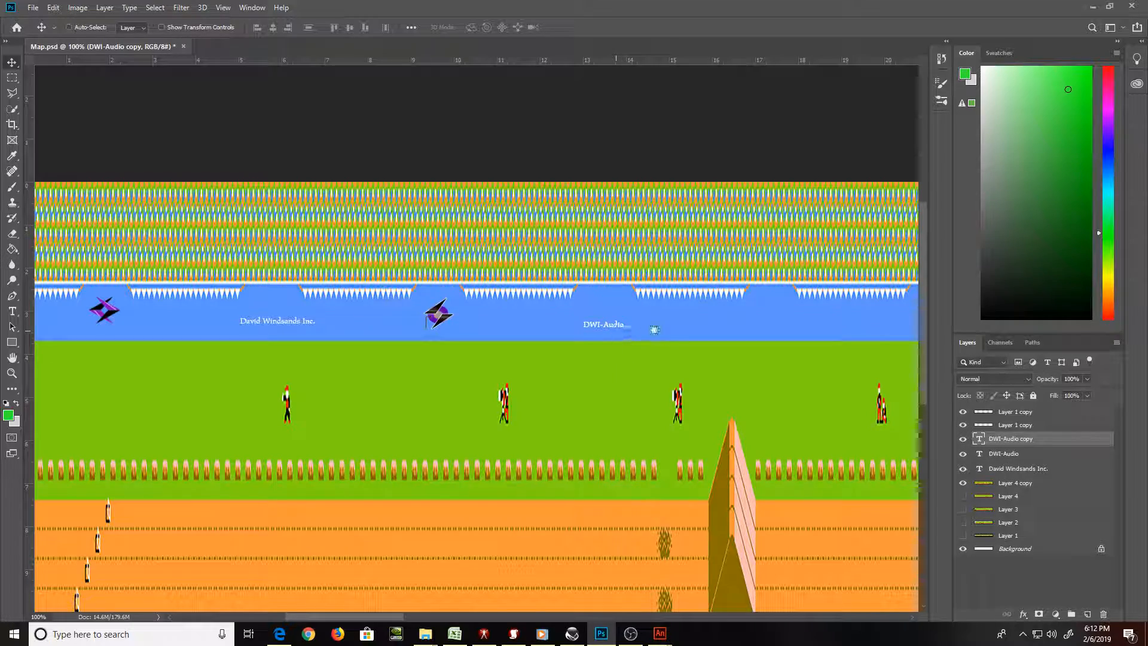
pyautogui.moveTo(648, 330); pyautogui.dragTo(724, 306)
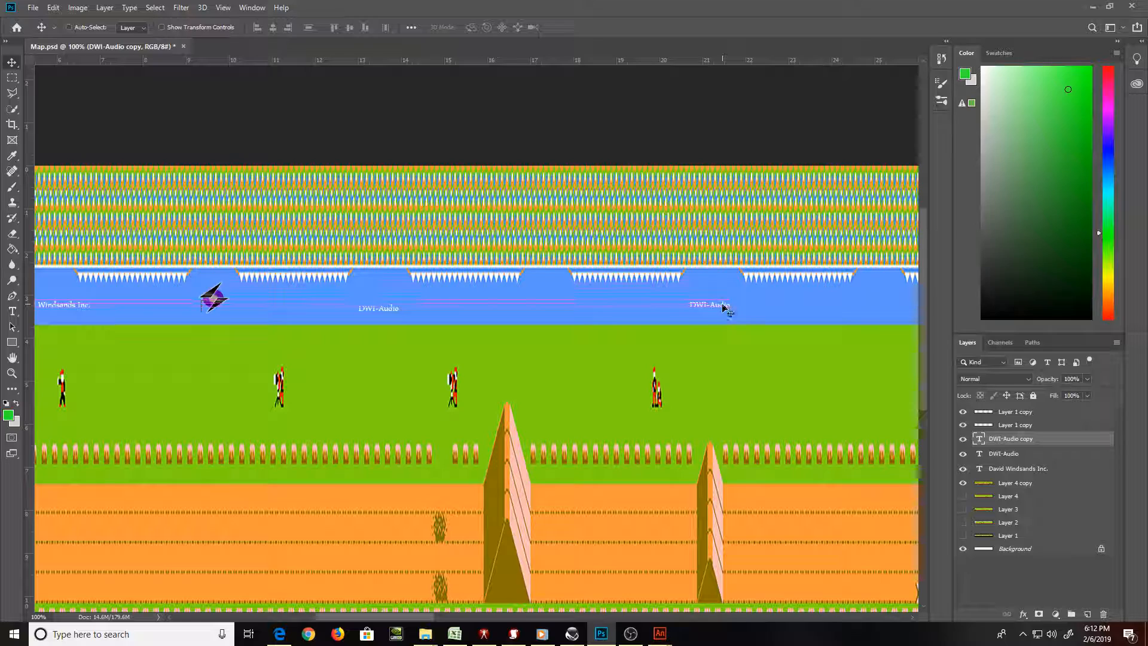
# Replace the text of the second DWI-Audio copy with "The Tornado"
pyautogui.hotkey('ctrl', '+')
pyautogui.hotkey('ctrl', '+')
pyautogui.moveTo(794, 313); pyautogui.dragTo(374, 317)
pyautogui.press('t')
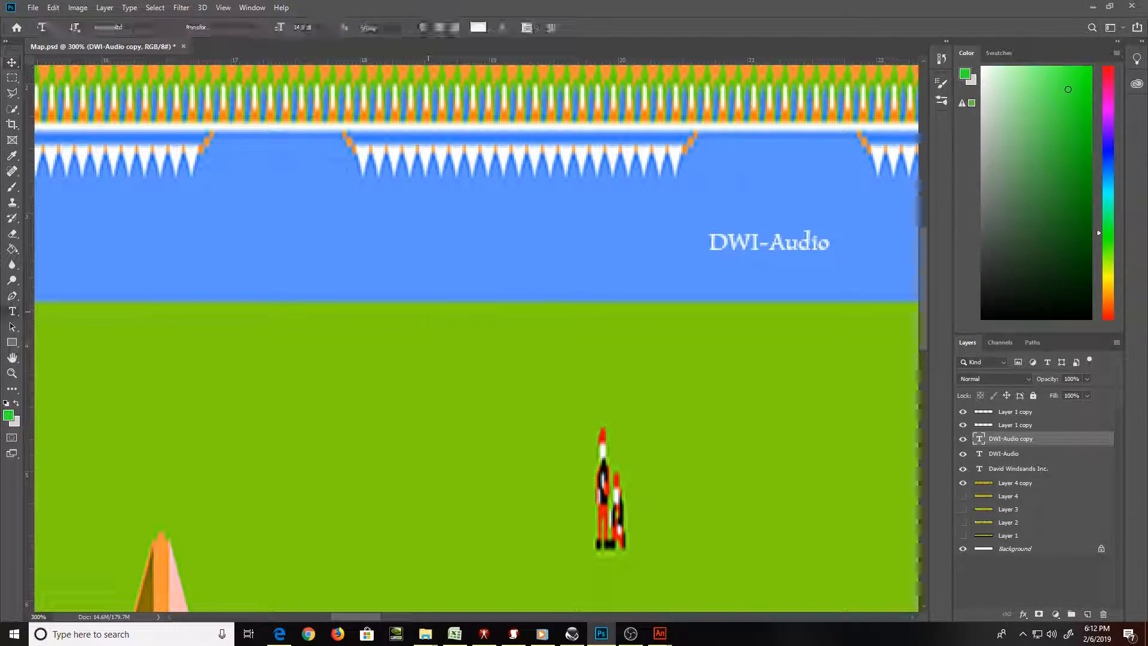
pyautogui.click(739, 241)
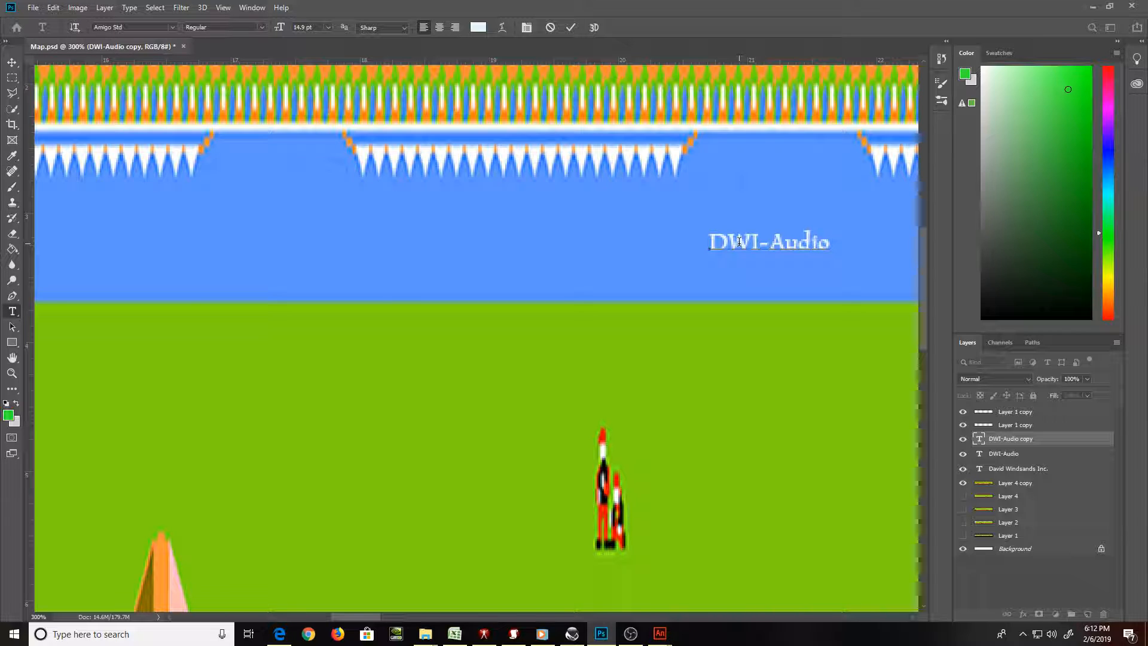
pyautogui.hotkey('ctrl', 'a')
pyautogui.write('The')
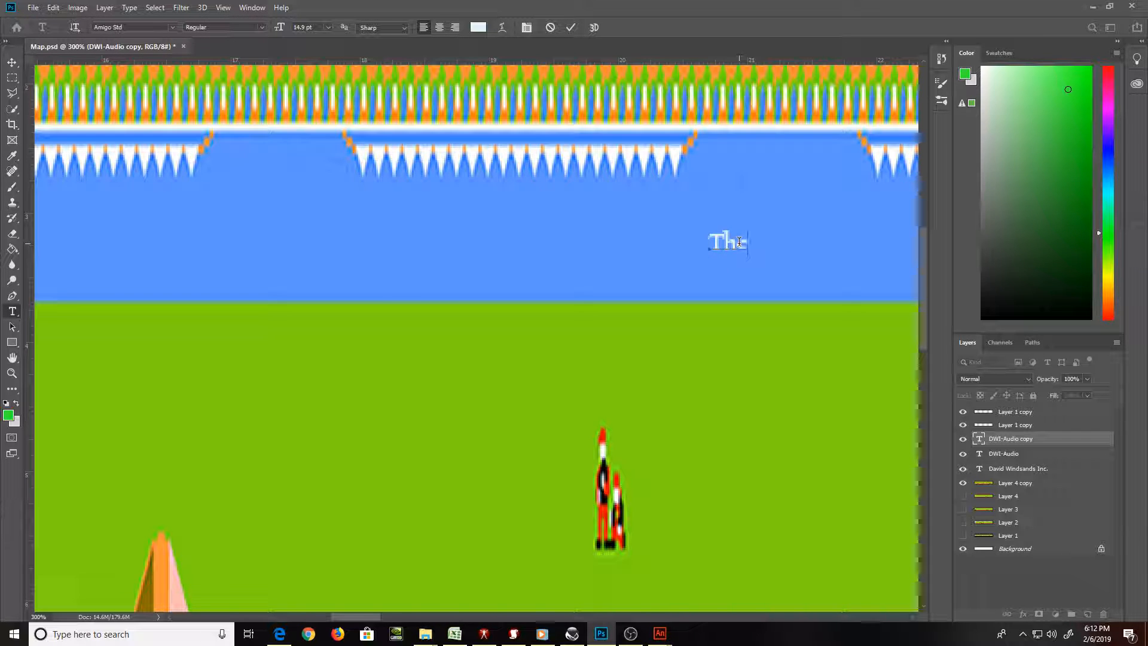
pyautogui.write(' Tornado')
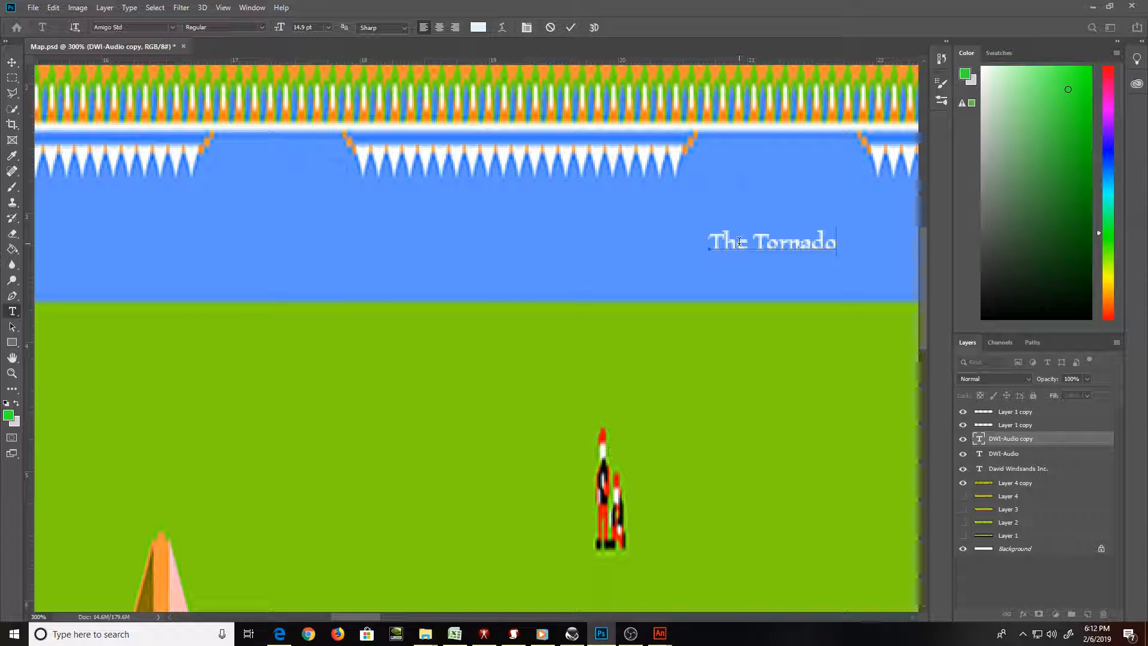
pyautogui.hotkey('ctrl', 'Return')
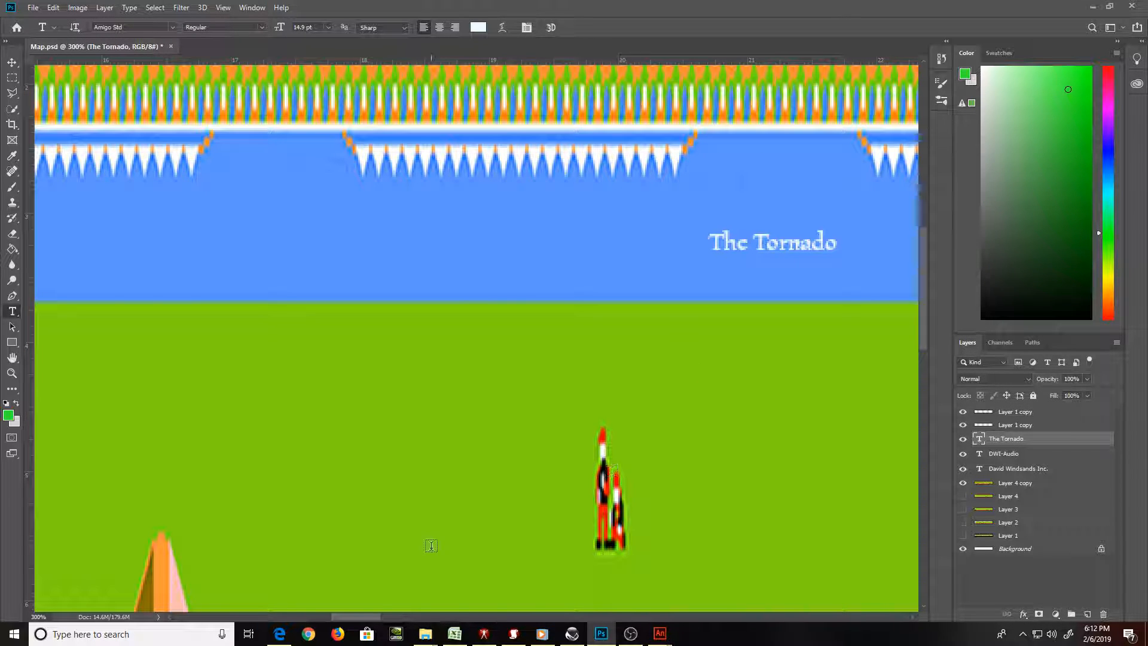
# Switch to the Edge browser and run a Bing image search for "canon 80d"
pyautogui.moveTo(368, 619); pyautogui.dragTo(292, 632)
pyautogui.click(281, 633)
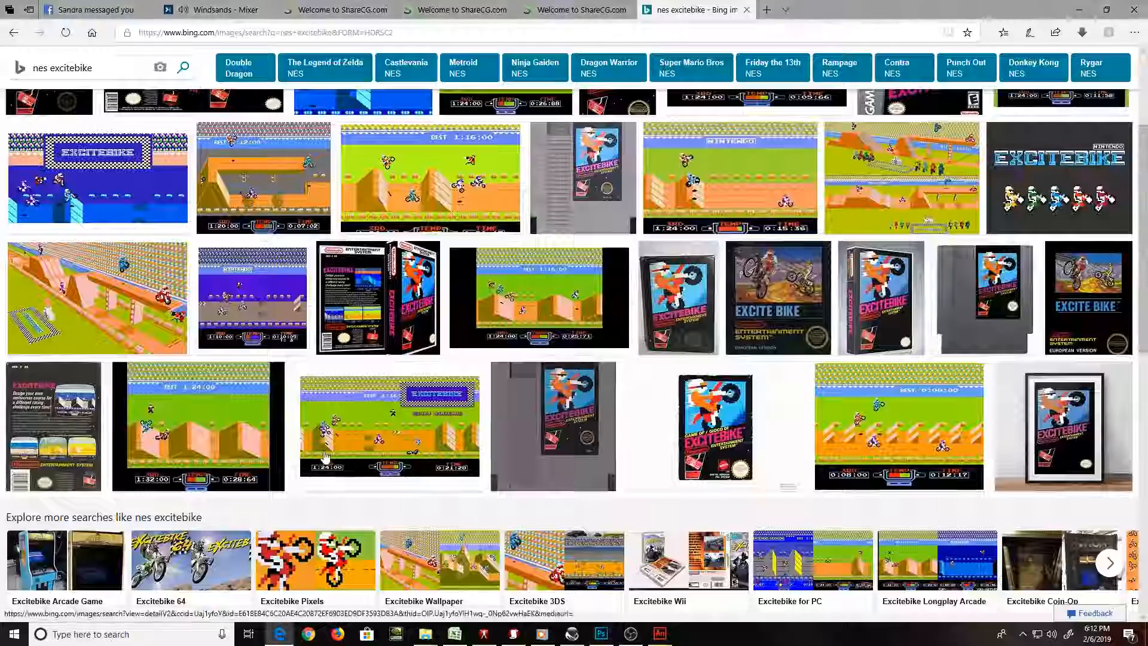
pyautogui.scroll(3, 418, 119)
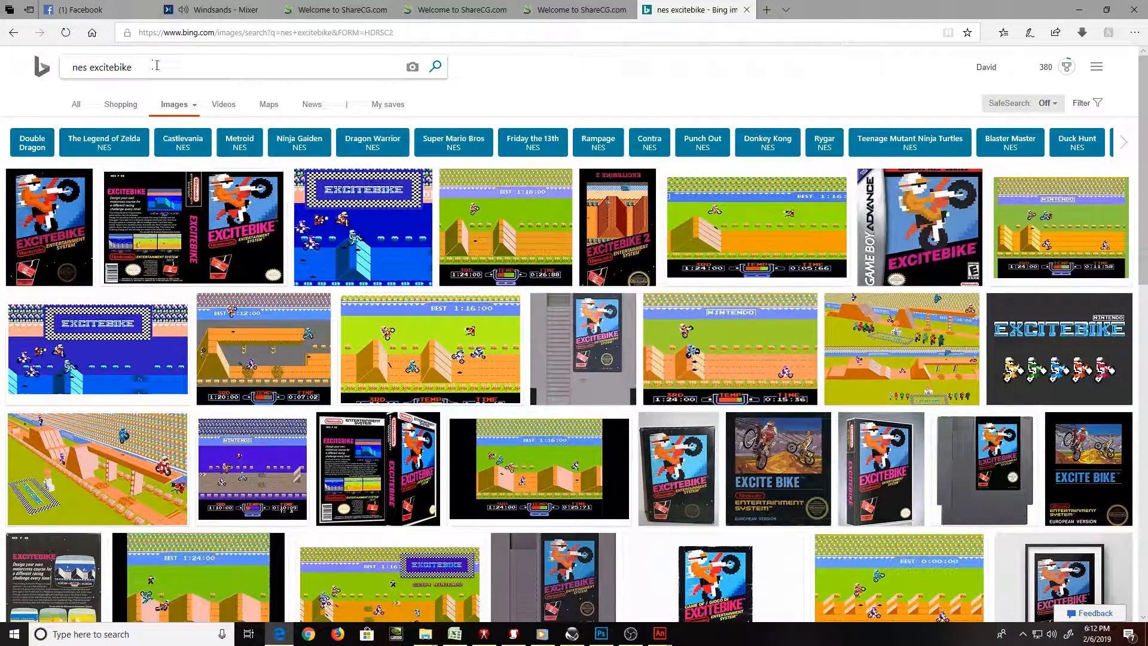
pyautogui.moveTo(157, 65); pyautogui.dragTo(13, 70)
pyautogui.write('canon')
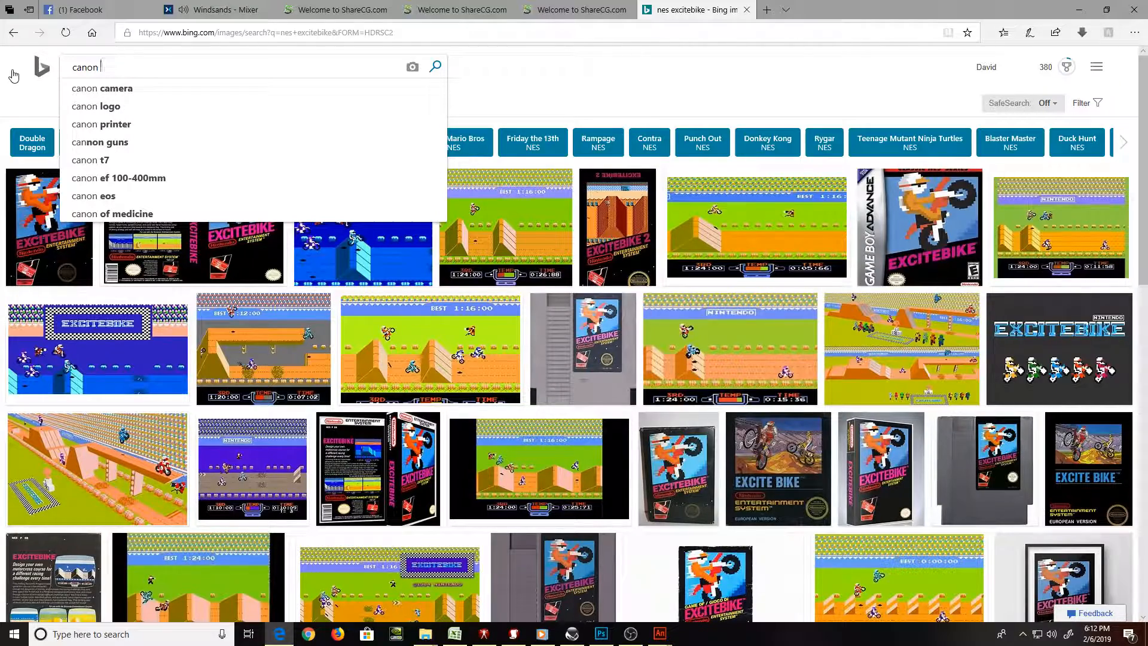
pyautogui.write(' 80')
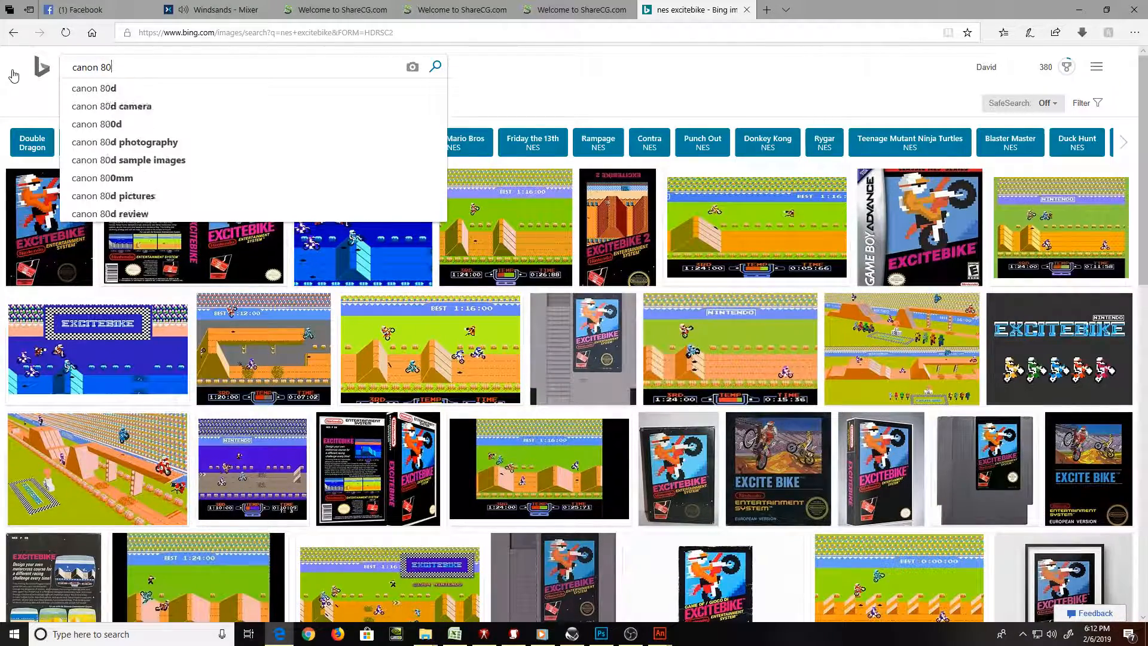
pyautogui.write('d')
pyautogui.press('Return')
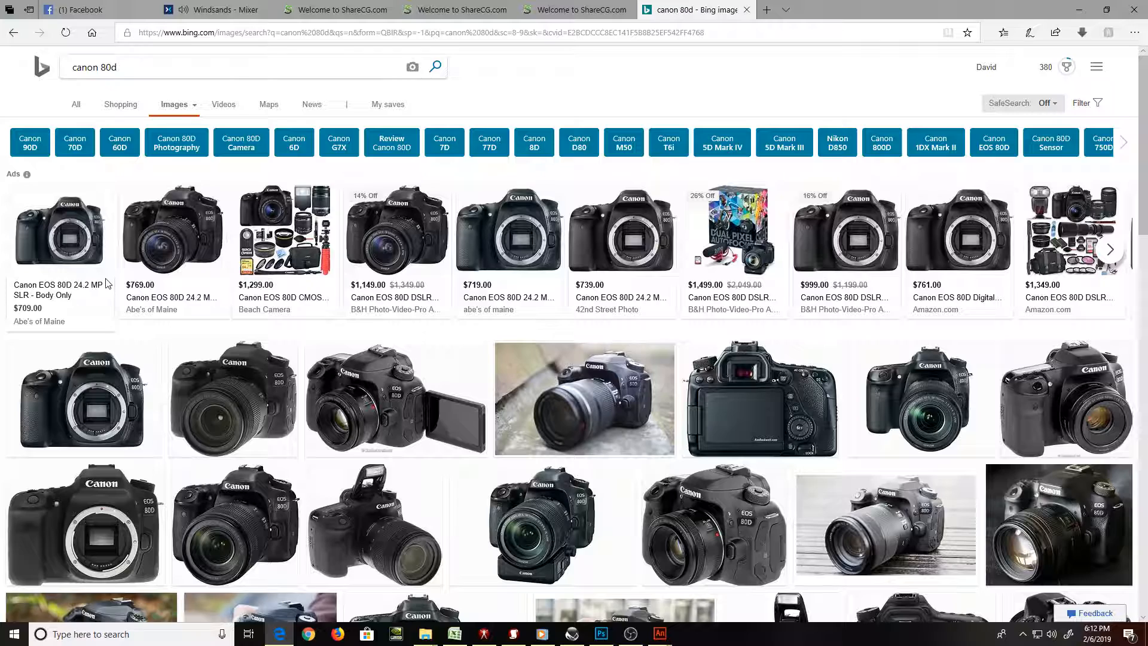
# Open the 1024 x 939 Canon 80D Review picture from imaging-resource.com and copy it
pyautogui.moveTo(234, 411)
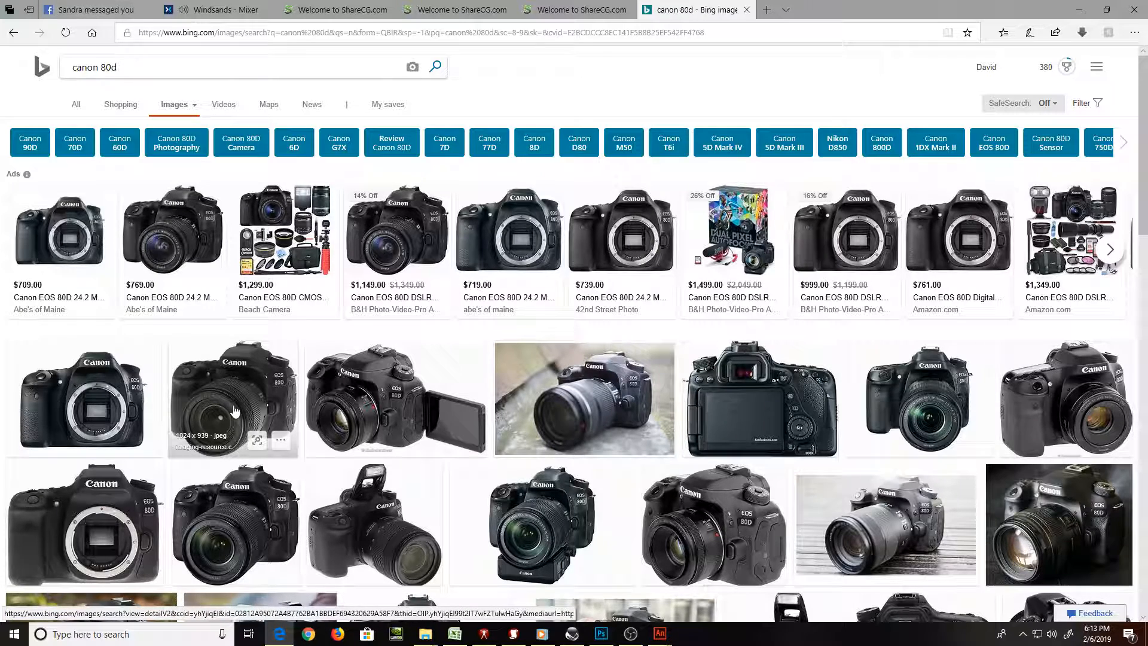
pyautogui.click(246, 387)
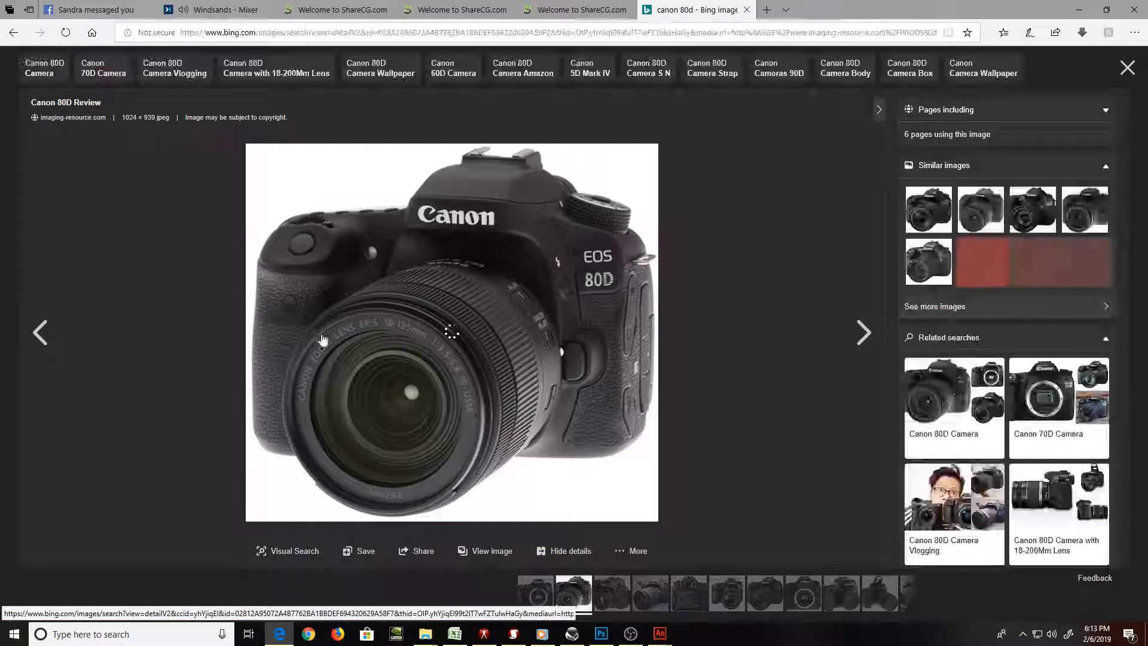
pyautogui.rightClick(353, 319)
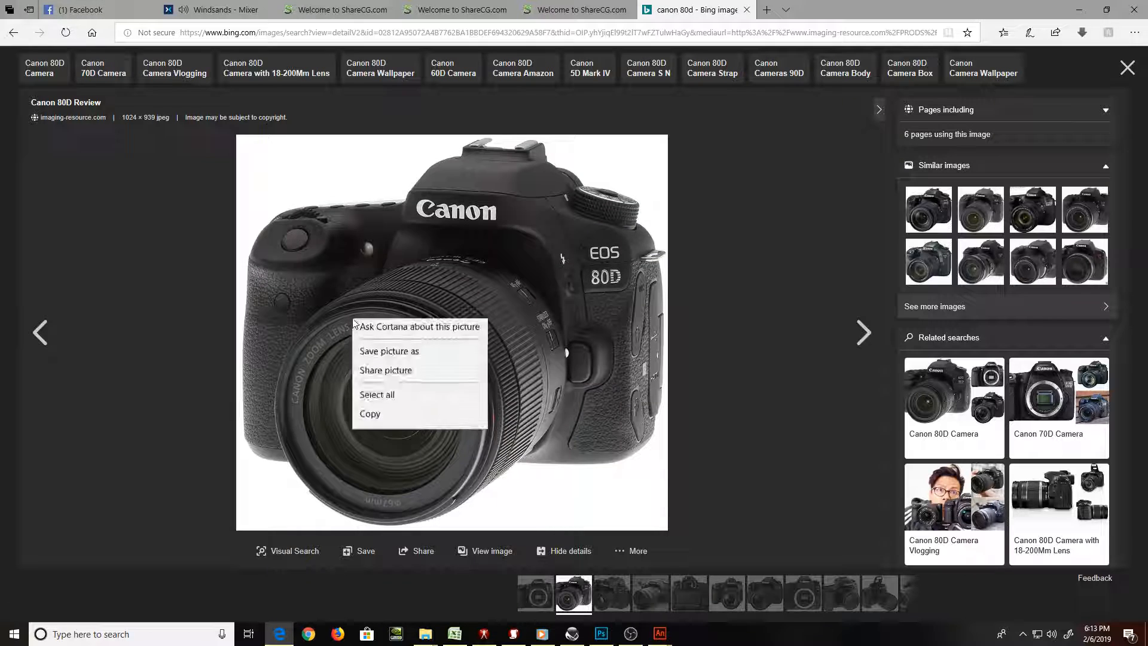
pyautogui.click(421, 421)
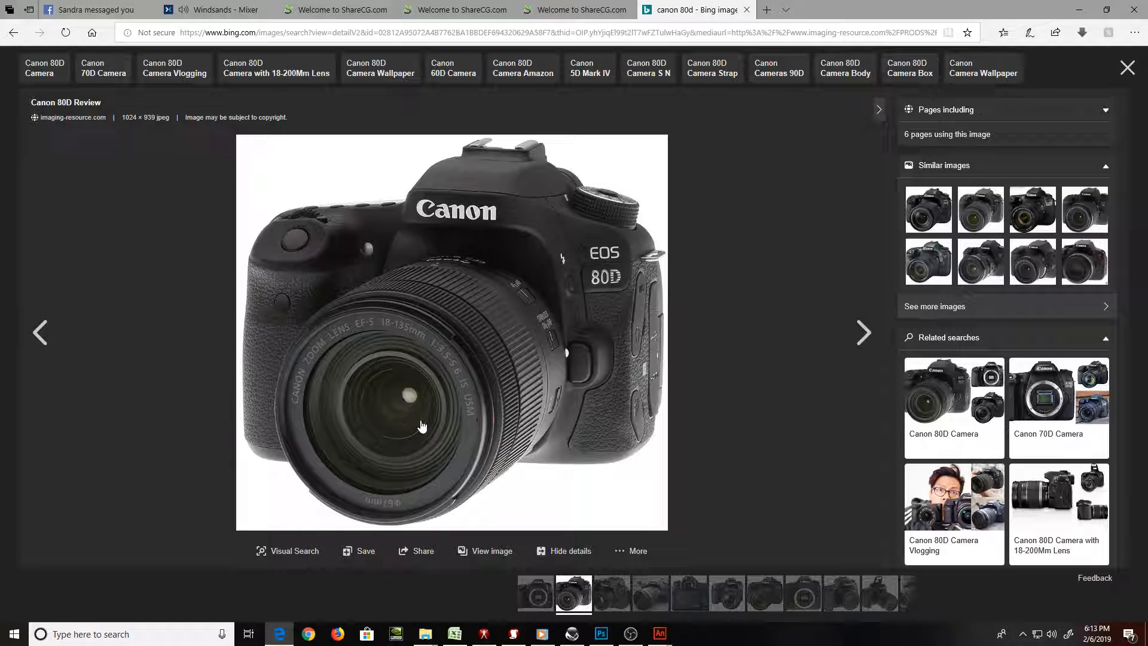
# Switch back to Photoshop and paste the camera picture into the track map as a new layer
pyautogui.hotkey('alt', 'Tab')
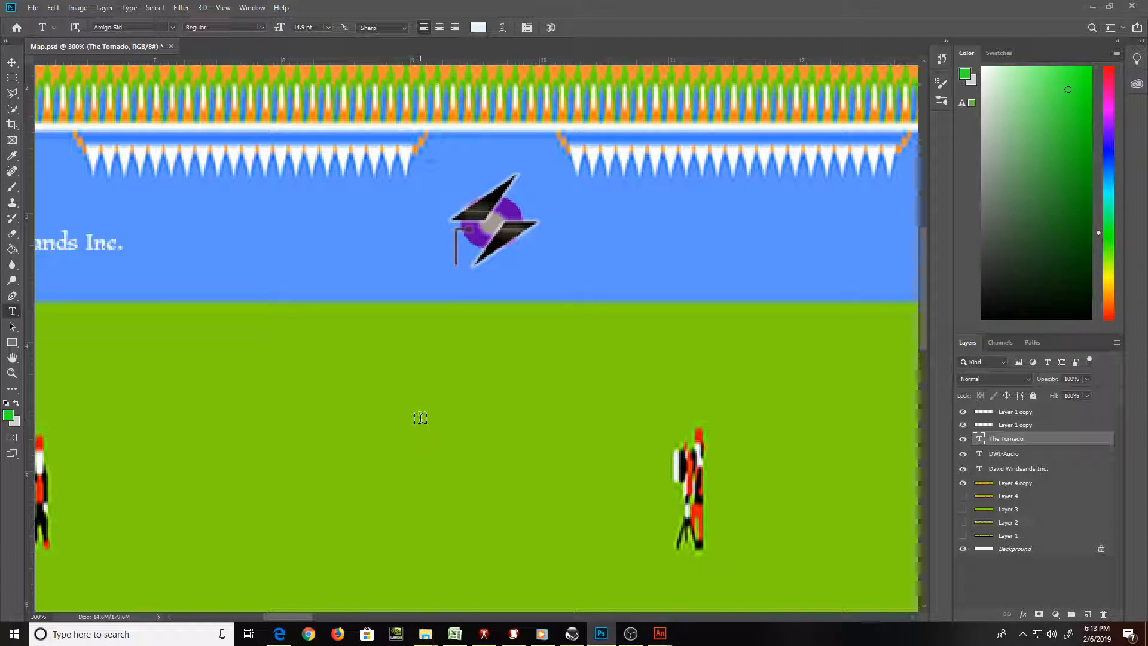
pyautogui.hotkey('ctrl', 'v')
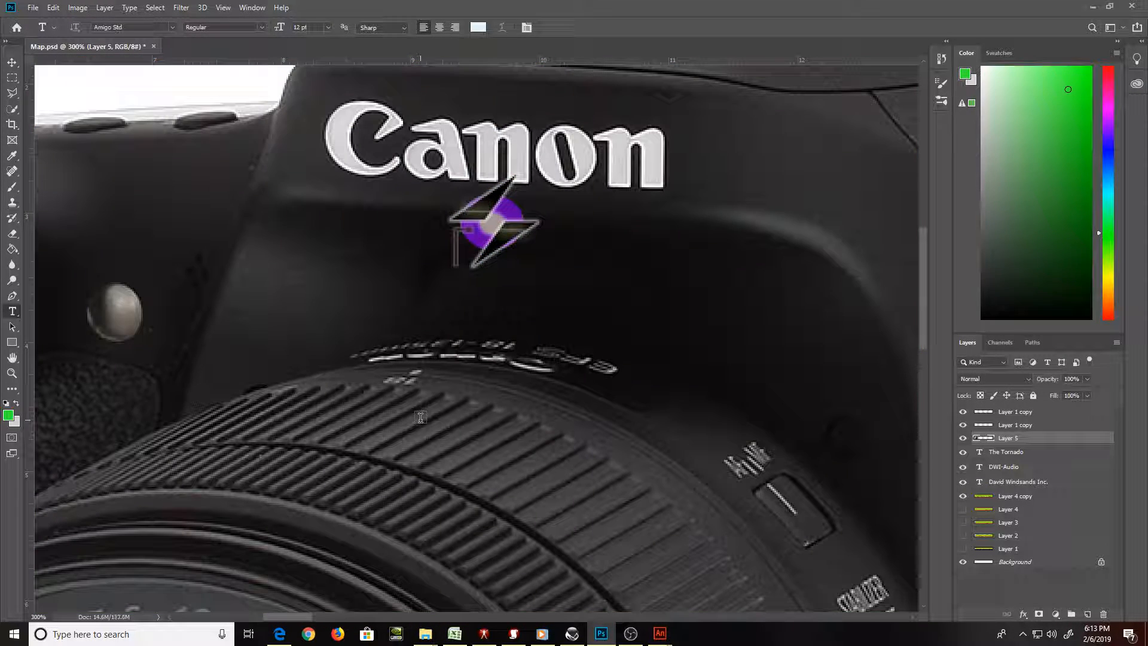
pyautogui.hotkey('ctrl', '0')
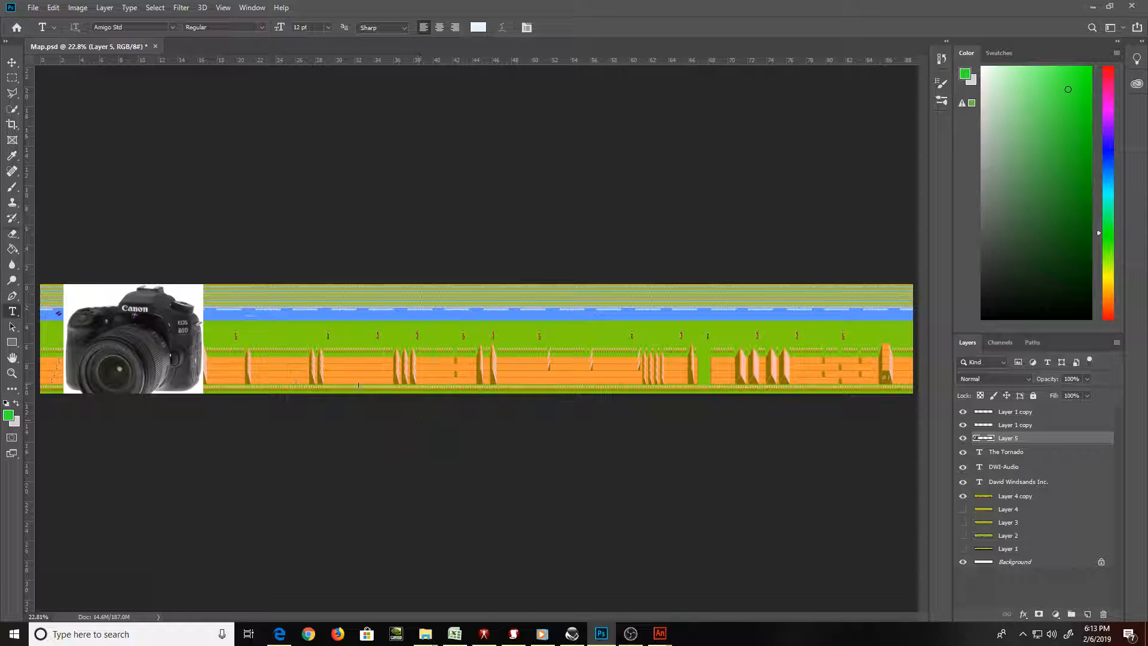
# Remove the white background around the pasted camera with the Magic Eraser
pyautogui.press('e')
pyautogui.hotkey('shift', 'e')
pyautogui.hotkey('shift', 'e')
pyautogui.hotkey('shift', 'e')
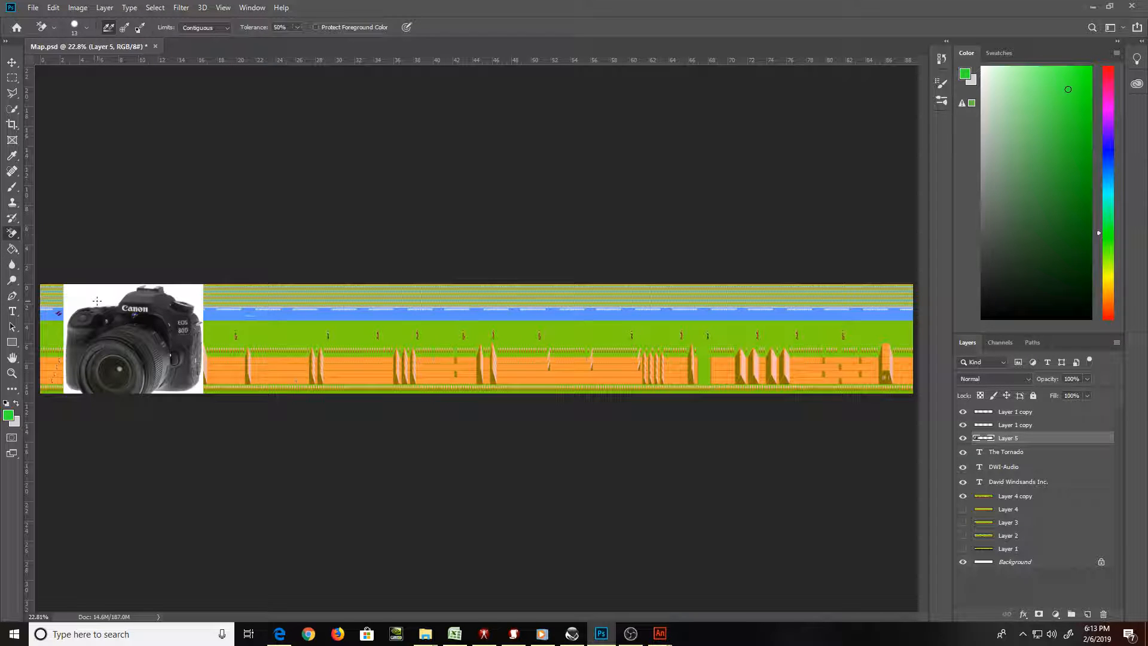
pyautogui.hotkey('shift', 'e')
pyautogui.click(94, 297)
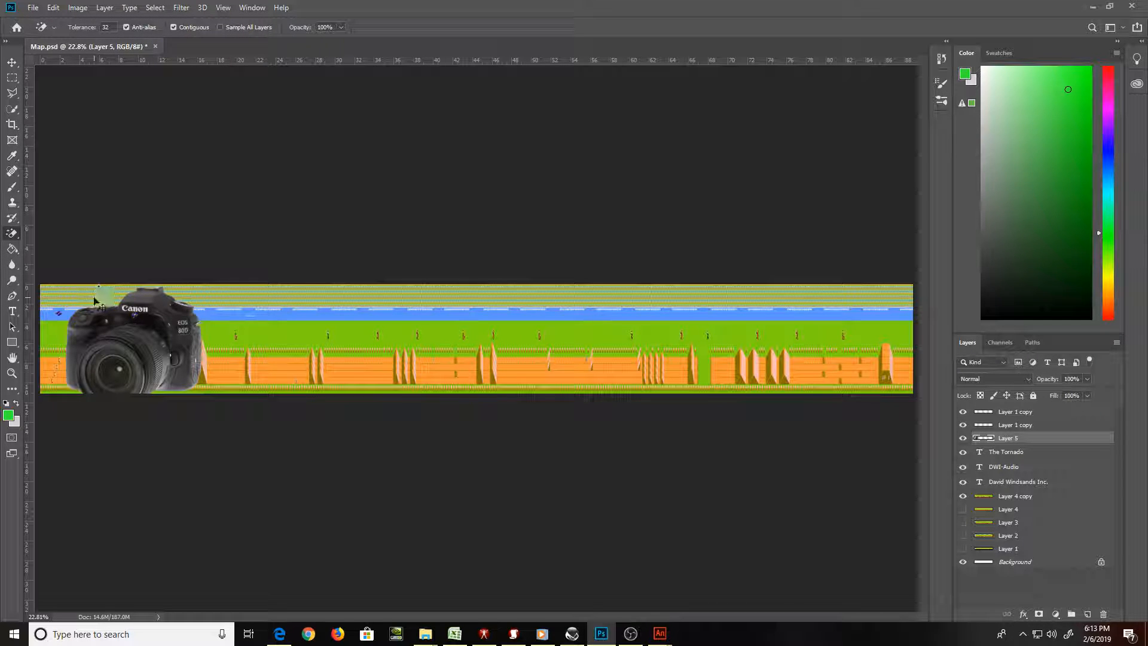
# Scale the camera layer proportionally to about 36% and place it near the start of the track
pyautogui.hotkey('ctrl', 't')
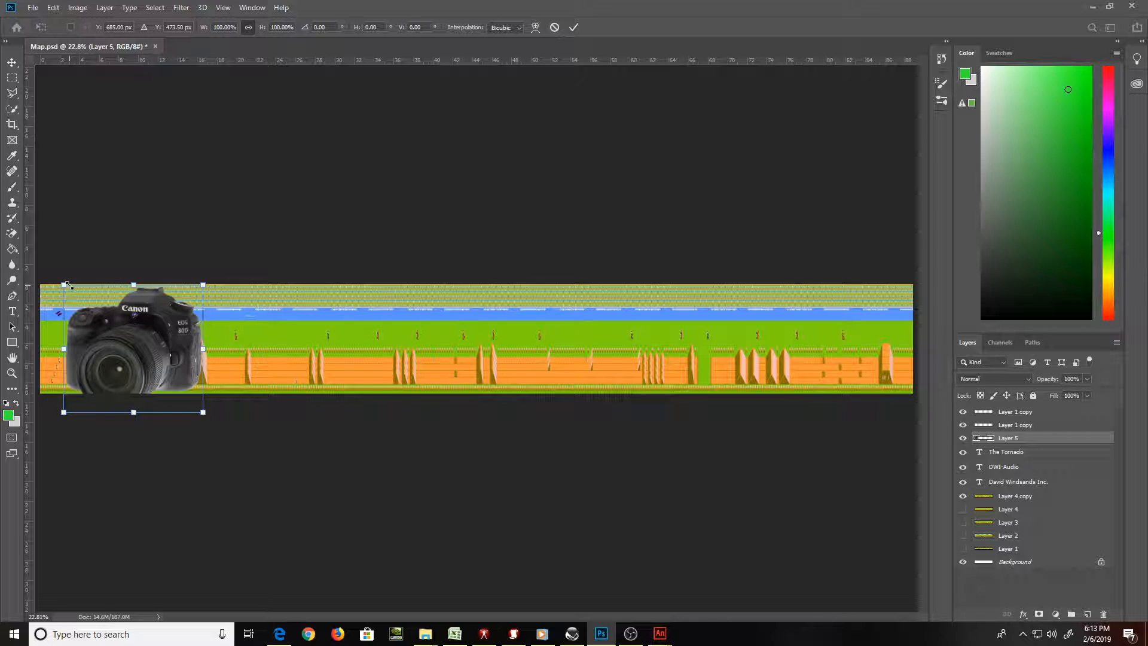
pyautogui.moveTo(67, 286); pyautogui.dragTo(121, 315)
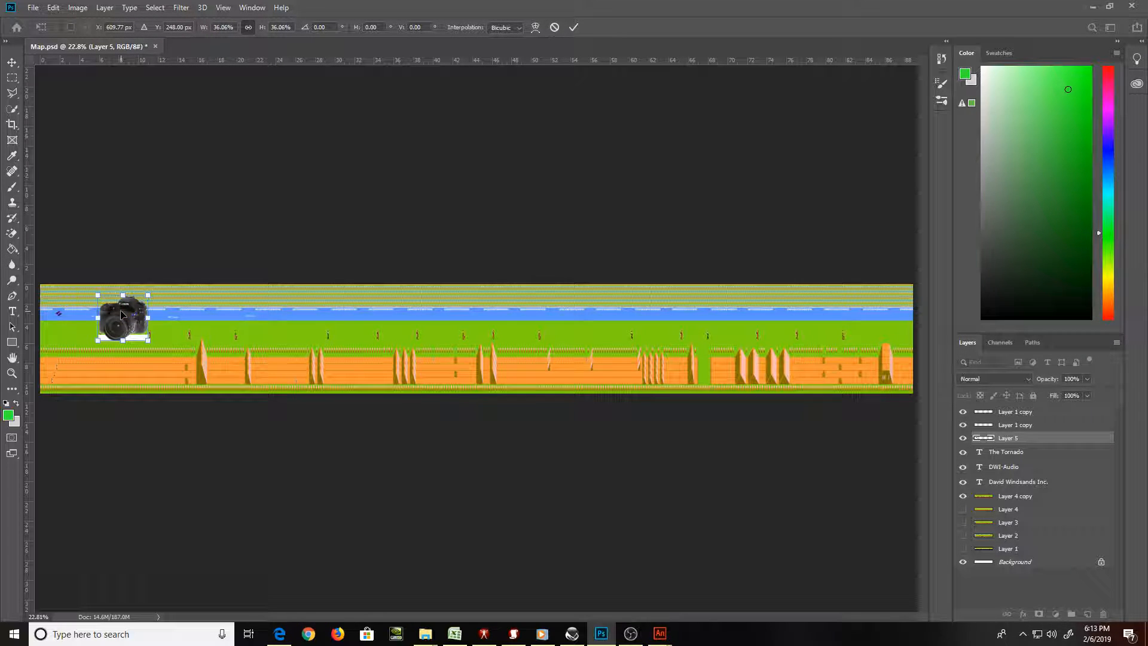
pyautogui.press('Return')
# Erase the remaining white strip beneath the camera with the Magic Eraser
pyautogui.press('z')
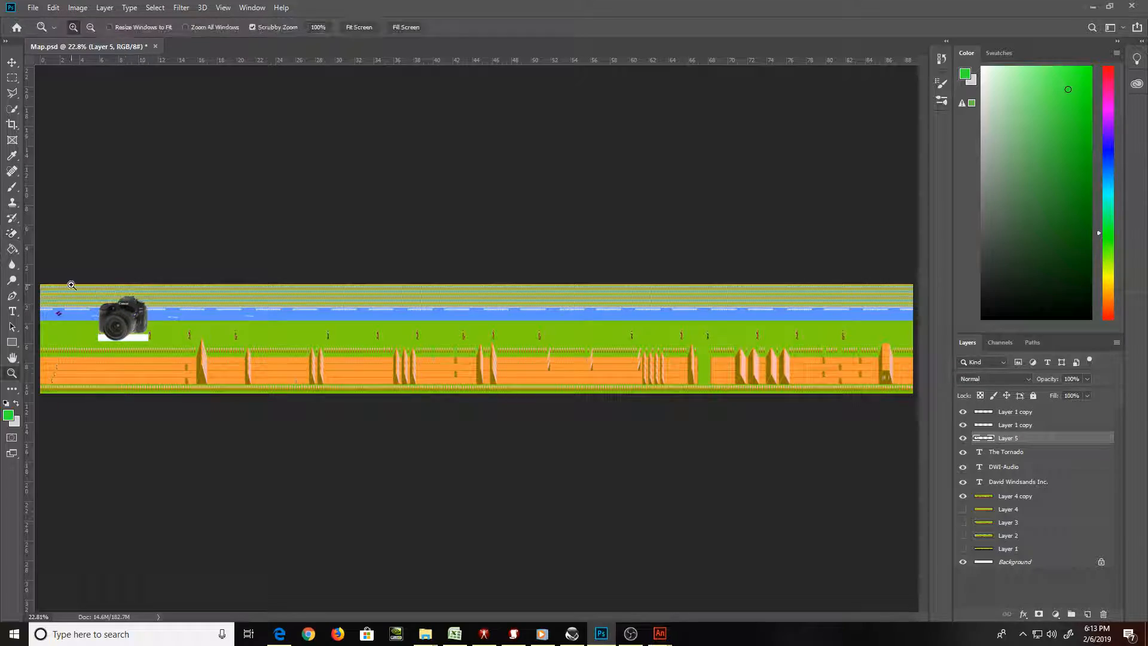
pyautogui.moveTo(72, 286); pyautogui.dragTo(166, 345)
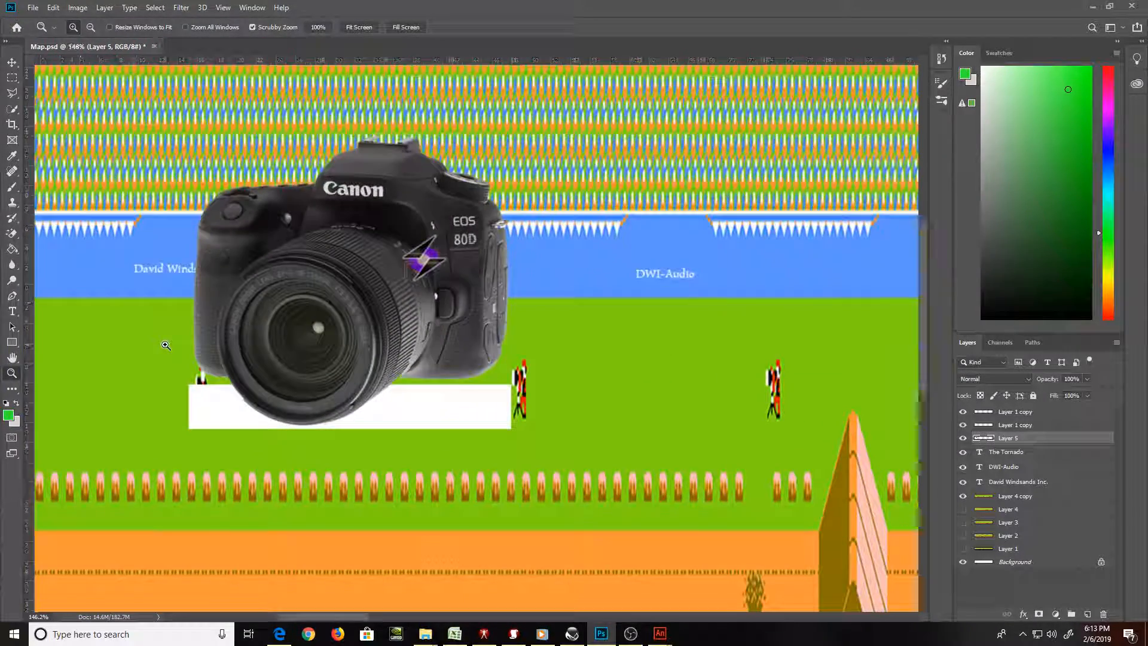
pyautogui.press('e')
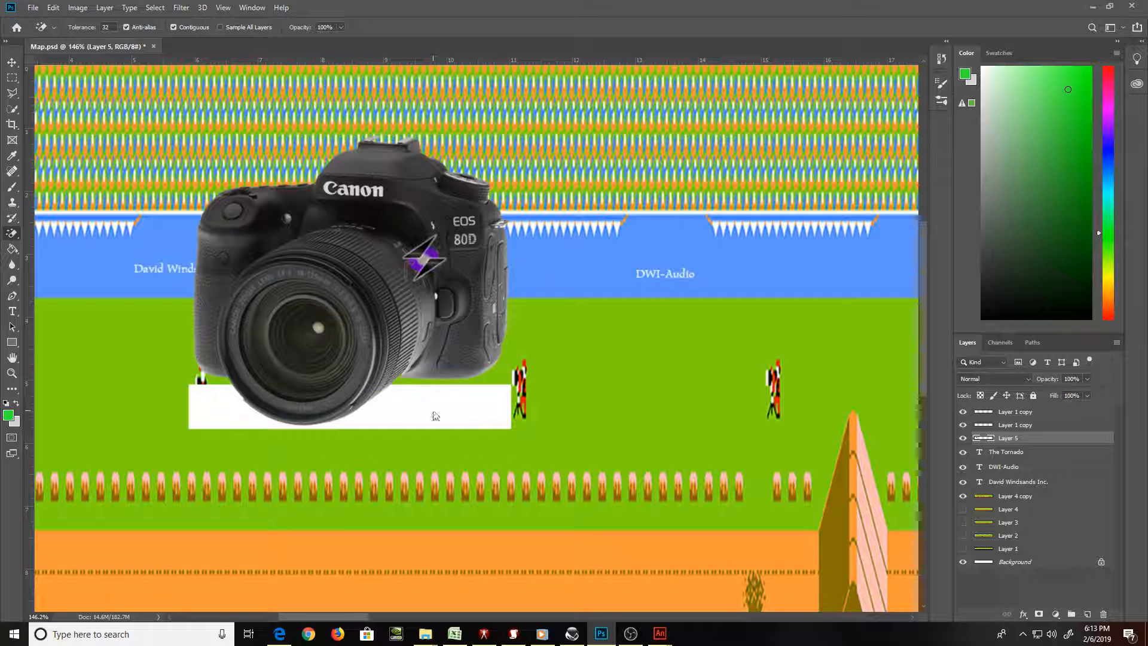
pyautogui.click(434, 411)
# Scale the camera to about 16.5% and place it on the blue banner under the gap between DWI-Audio and The Tornado
pyautogui.hotkey('ctrl', 't')
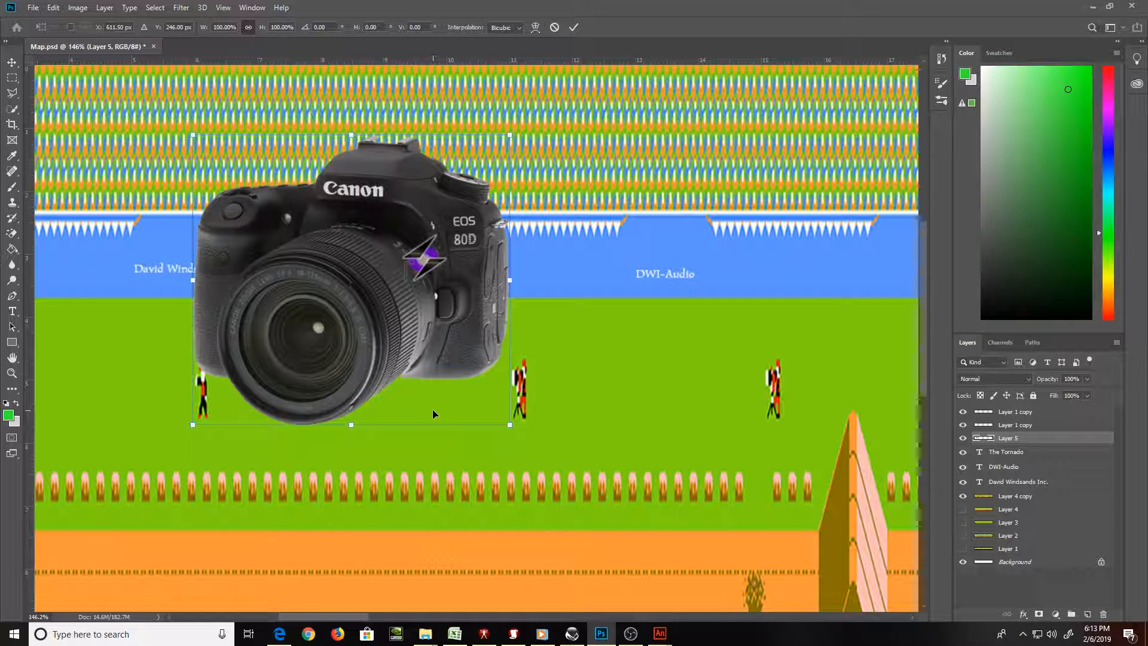
pyautogui.moveTo(192, 135)
pyautogui.mouseDown()
pyautogui.moveTo(421, 318)
pyautogui.moveTo(448, 370)
pyautogui.moveTo(485, 378)
pyautogui.moveTo(884, 256)
pyautogui.moveTo(659, 281)
pyautogui.moveTo(632, 259)
pyautogui.moveTo(701, 290)
pyautogui.moveTo(683, 282)
pyautogui.mouseUp()
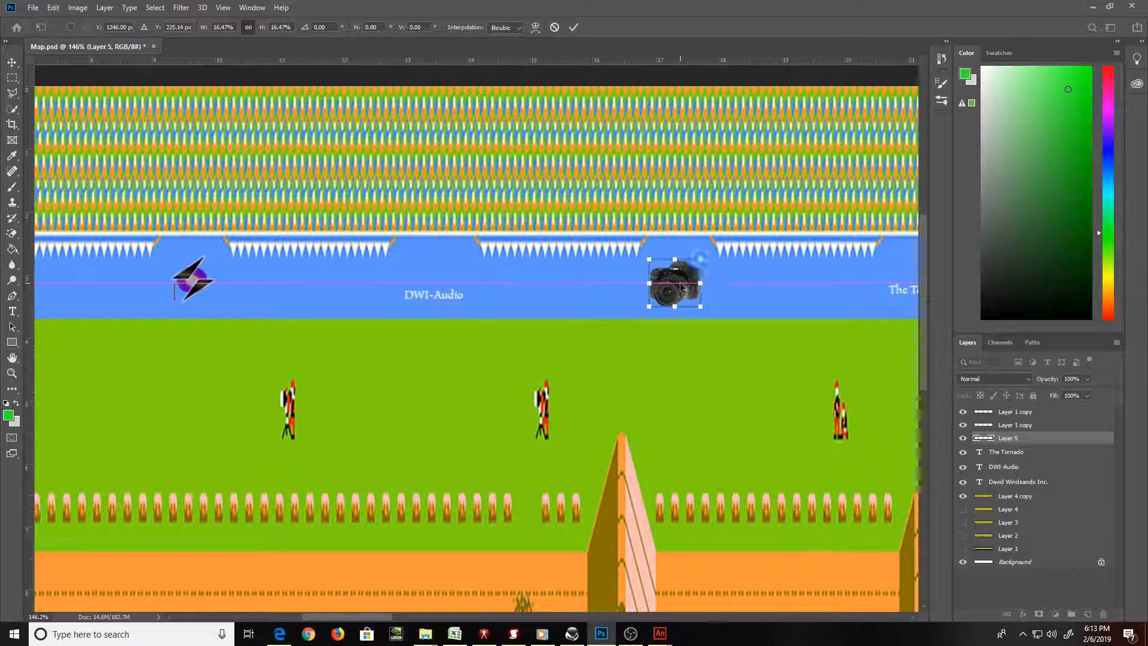
pyautogui.press('Return')
pyautogui.press('e')
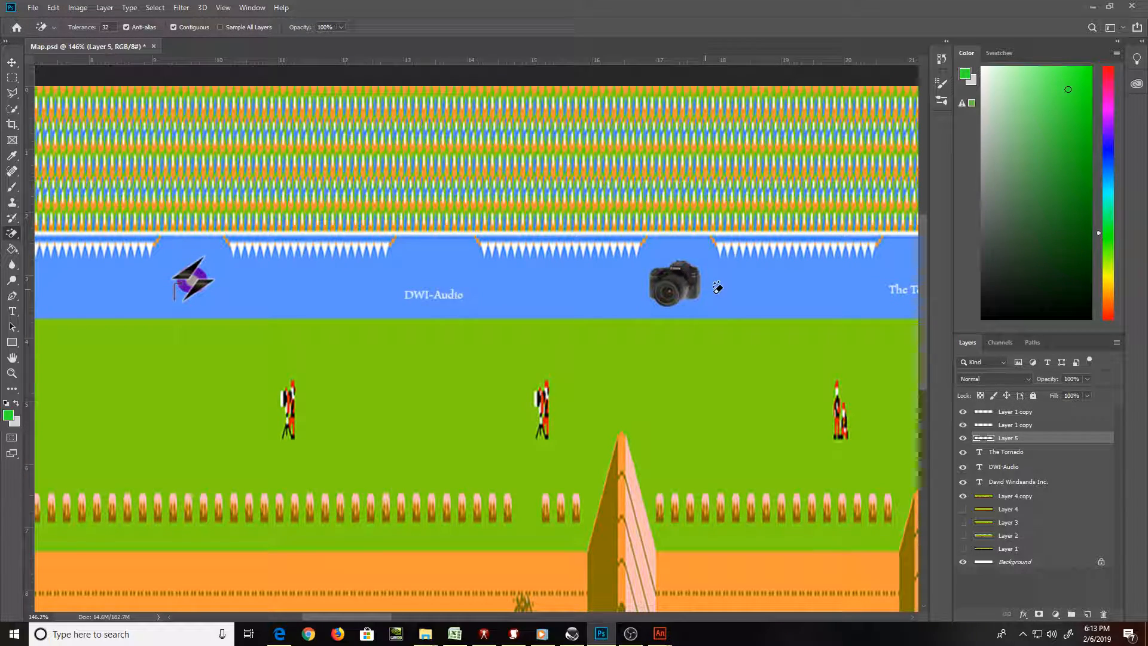
pyautogui.moveTo(796, 307); pyautogui.dragTo(300, 346)
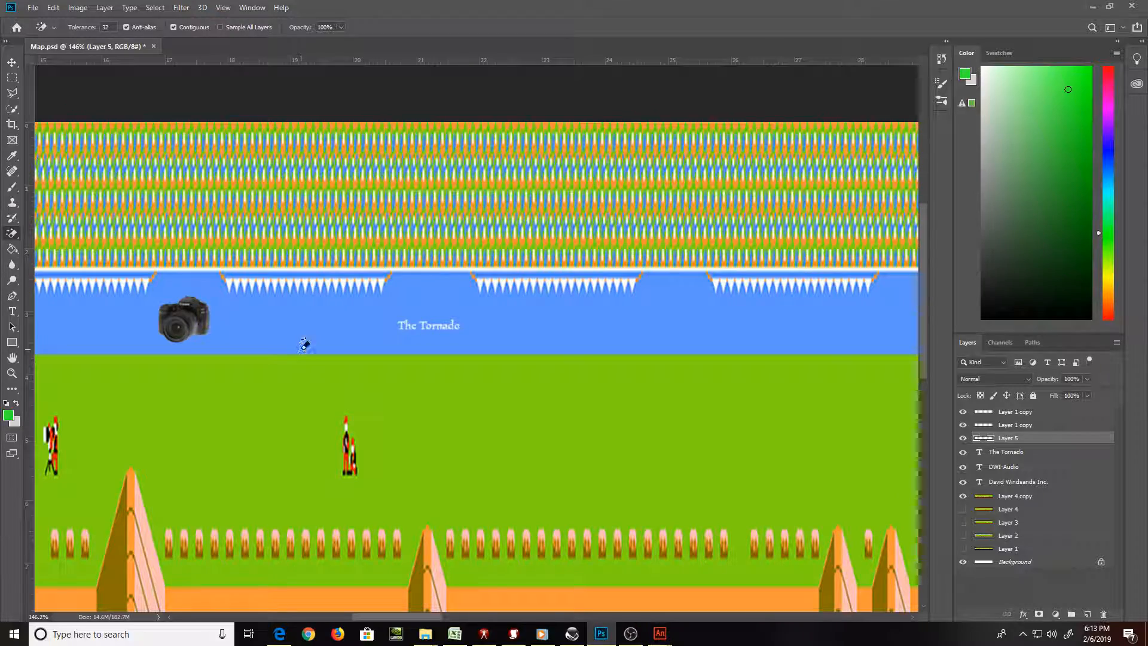
# Switch to the browser, close the camera picture and search Bing images for "kurzweil pc3 le"
pyautogui.hotkey('alt', 'Tab')
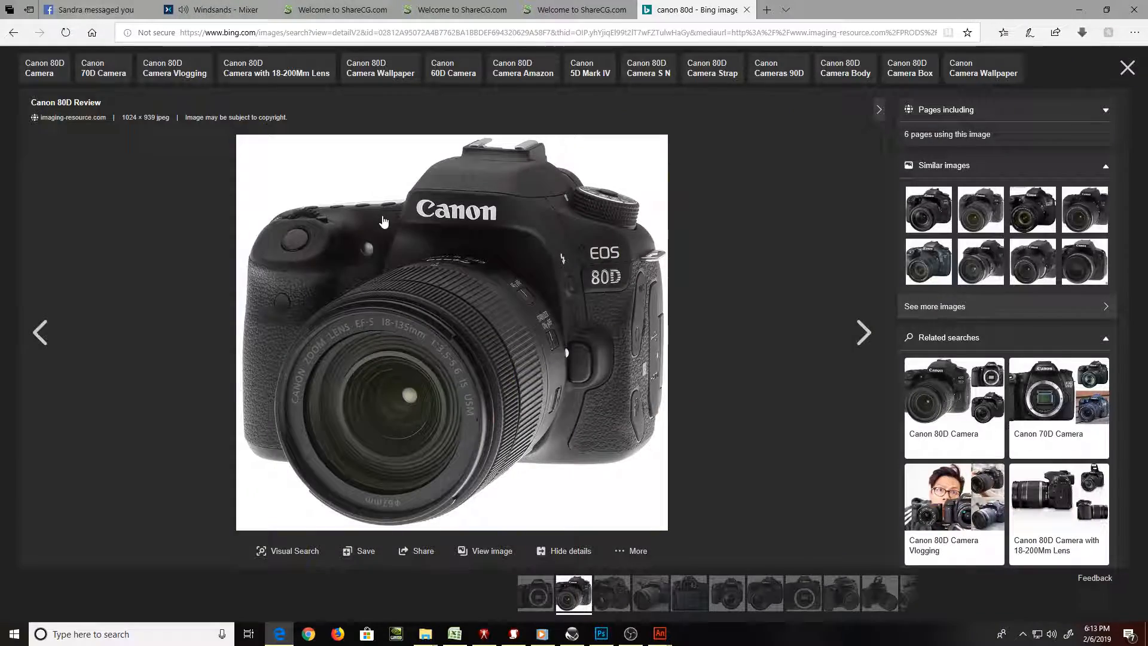
pyautogui.press('Escape')
pyautogui.moveTo(117, 68); pyautogui.dragTo(2, 74)
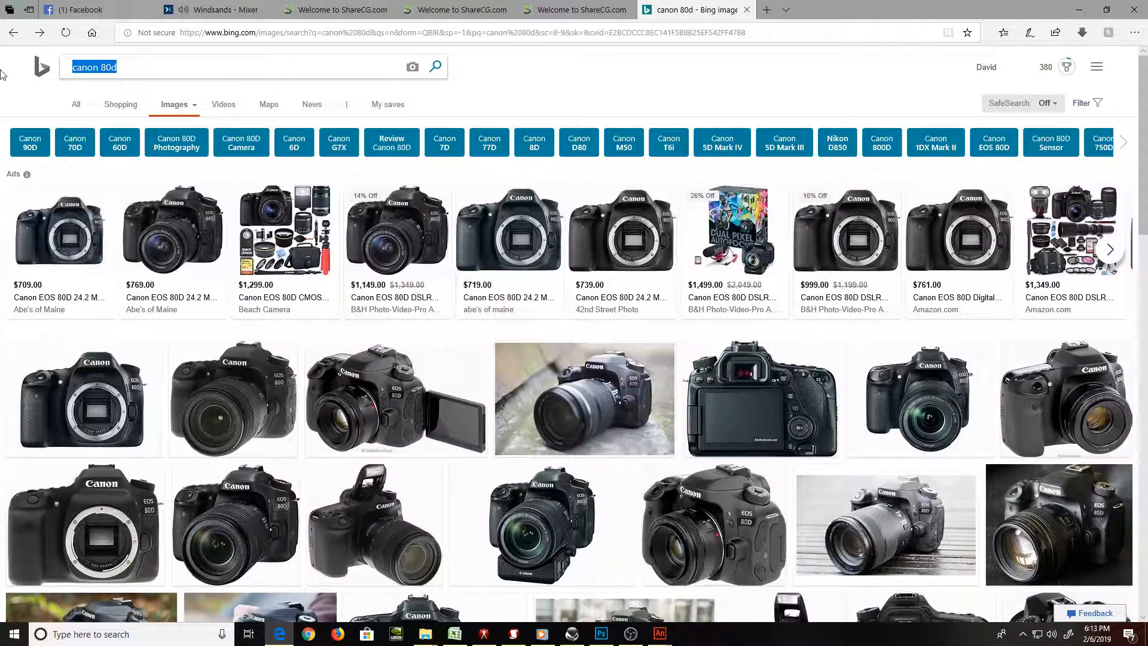
pyautogui.write('kurz')
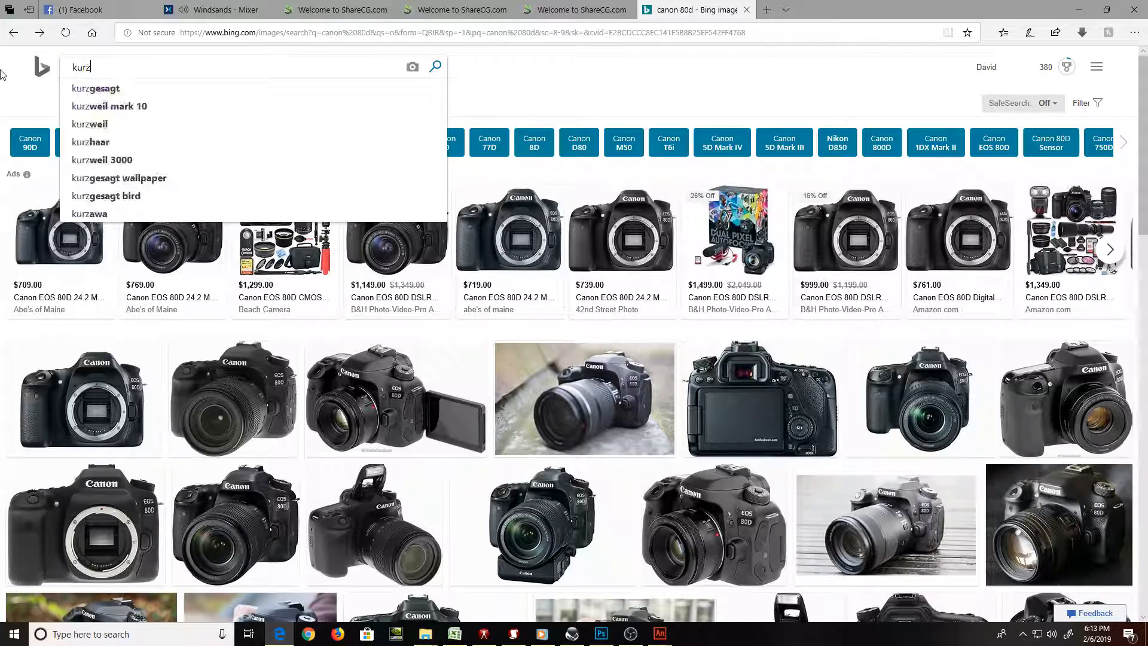
pyautogui.write('weil pc3 le')
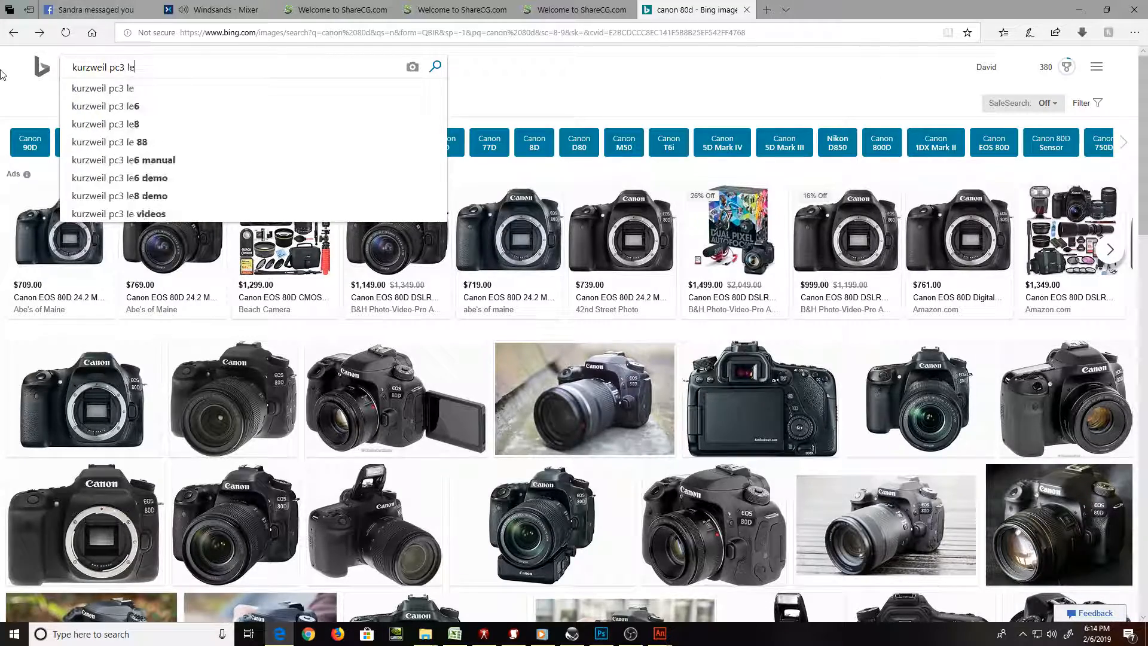
pyautogui.press('Return')
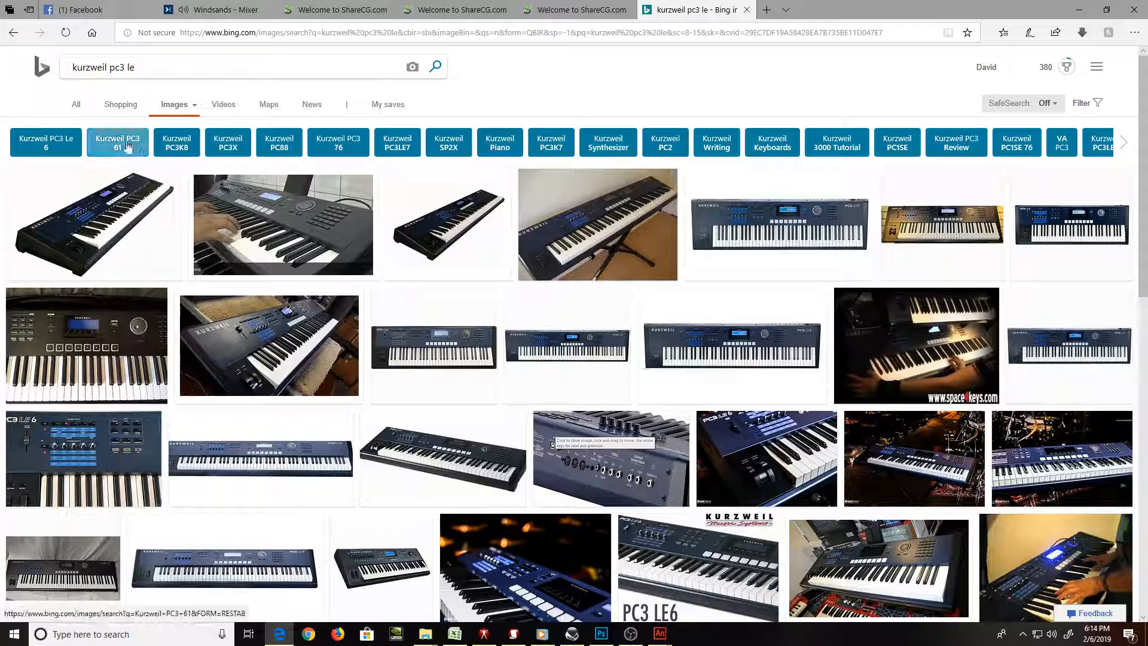
# Check the Kurzweil PC3 LE 7 picture, return to the results and refine the image search to "kurzweil pc3 le6"
pyautogui.click(768, 214)
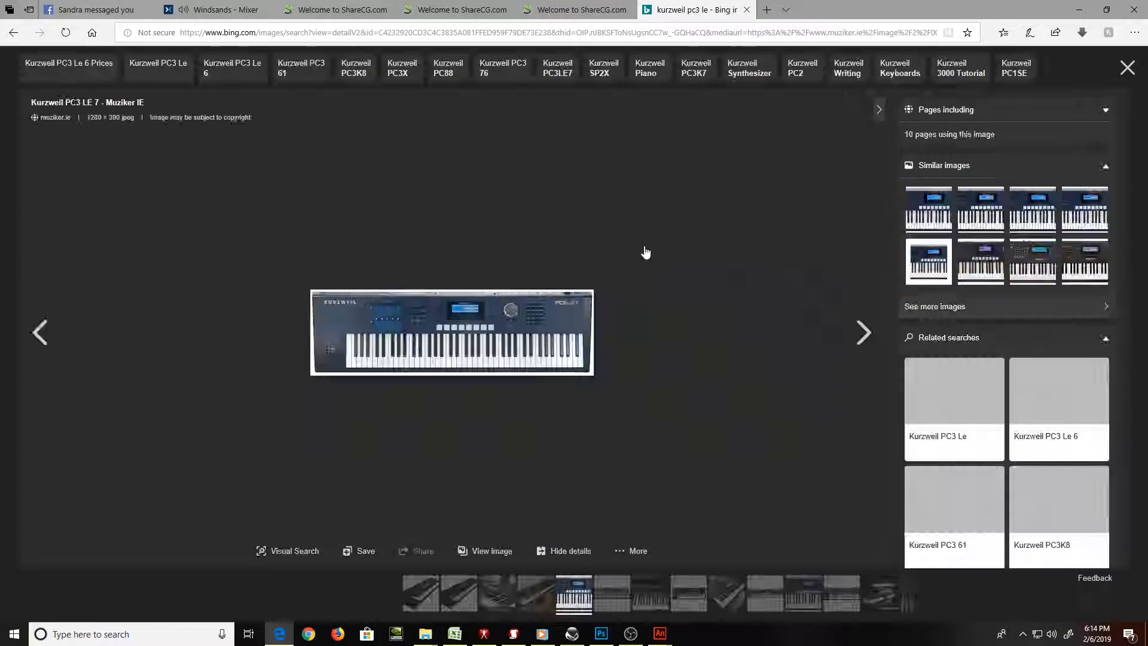
pyautogui.click(536, 347)
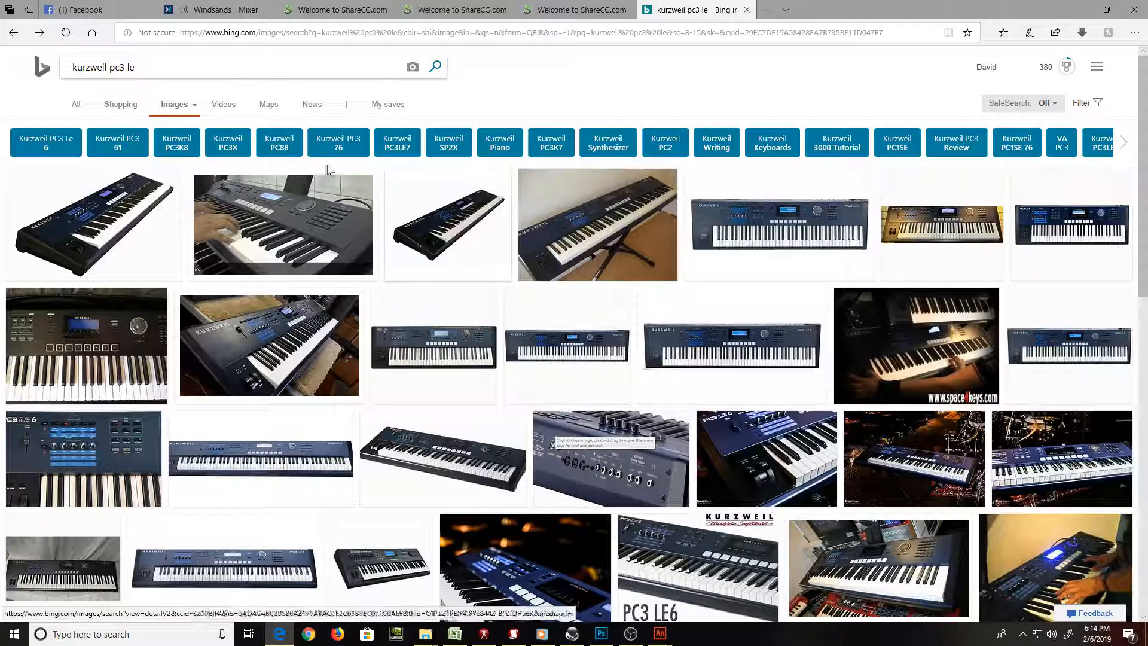
pyautogui.click(201, 66)
pyautogui.write('6')
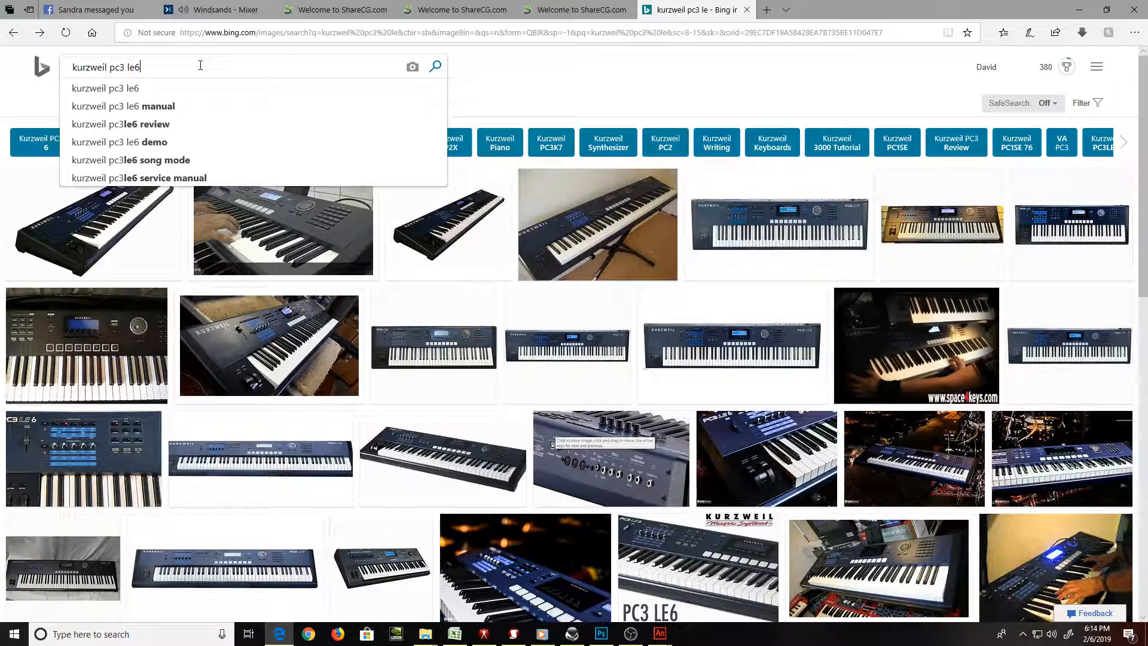
pyautogui.press('Return')
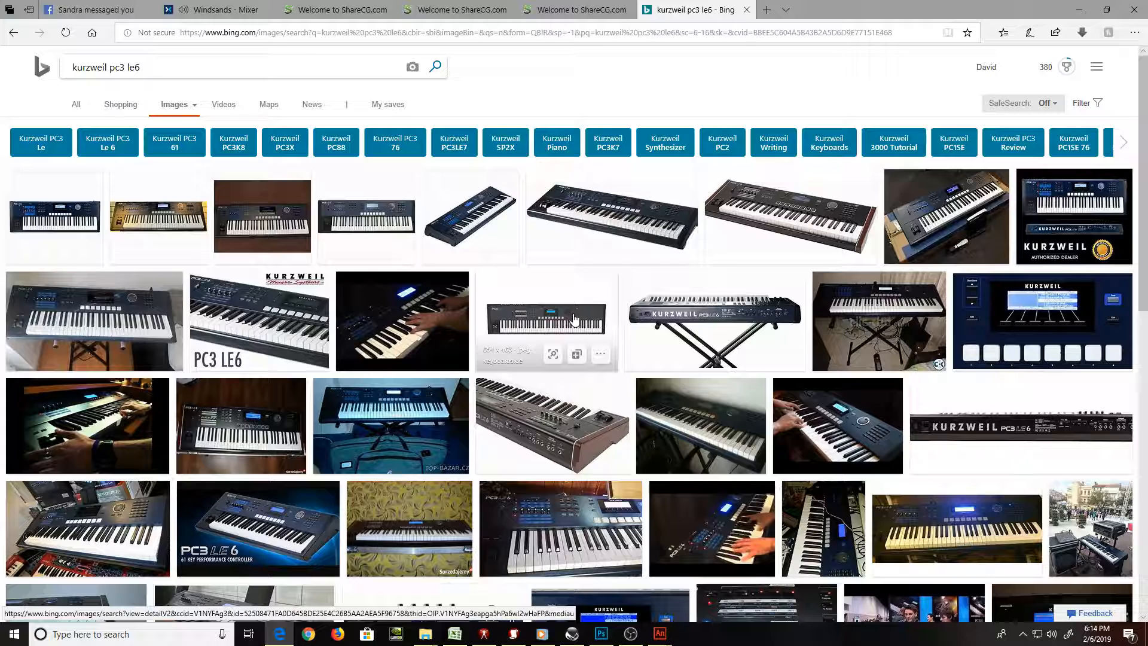
# Open the angled Kurzweil PC3 LE6 keyboard picture from gear4music.com and copy it
pyautogui.click(484, 216)
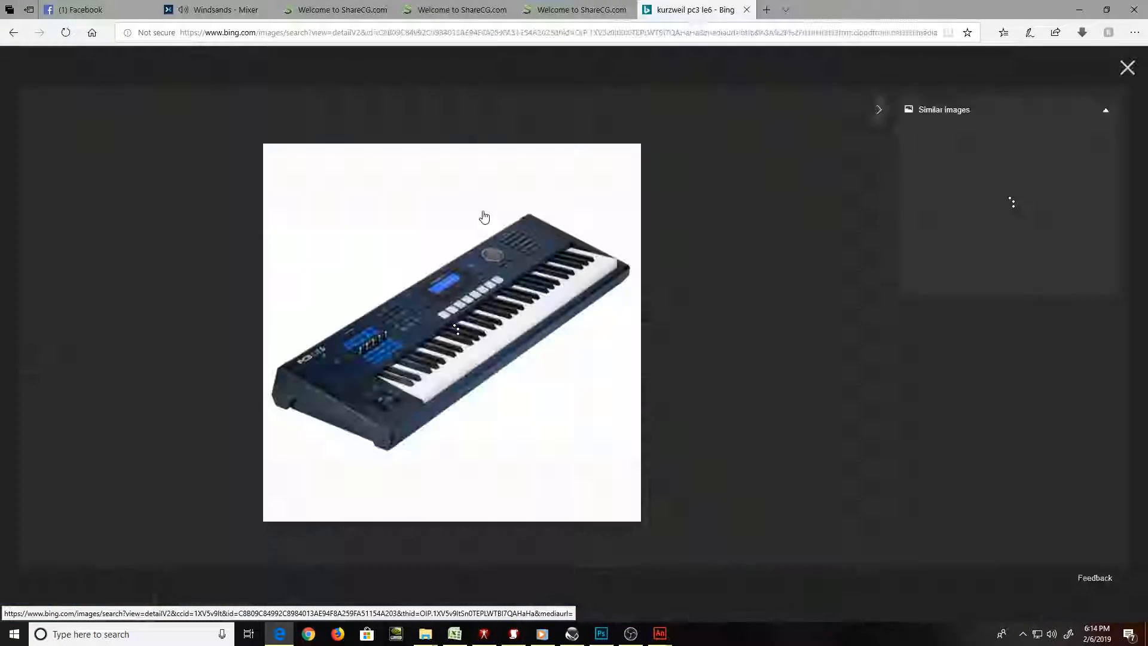
pyautogui.rightClick(478, 217)
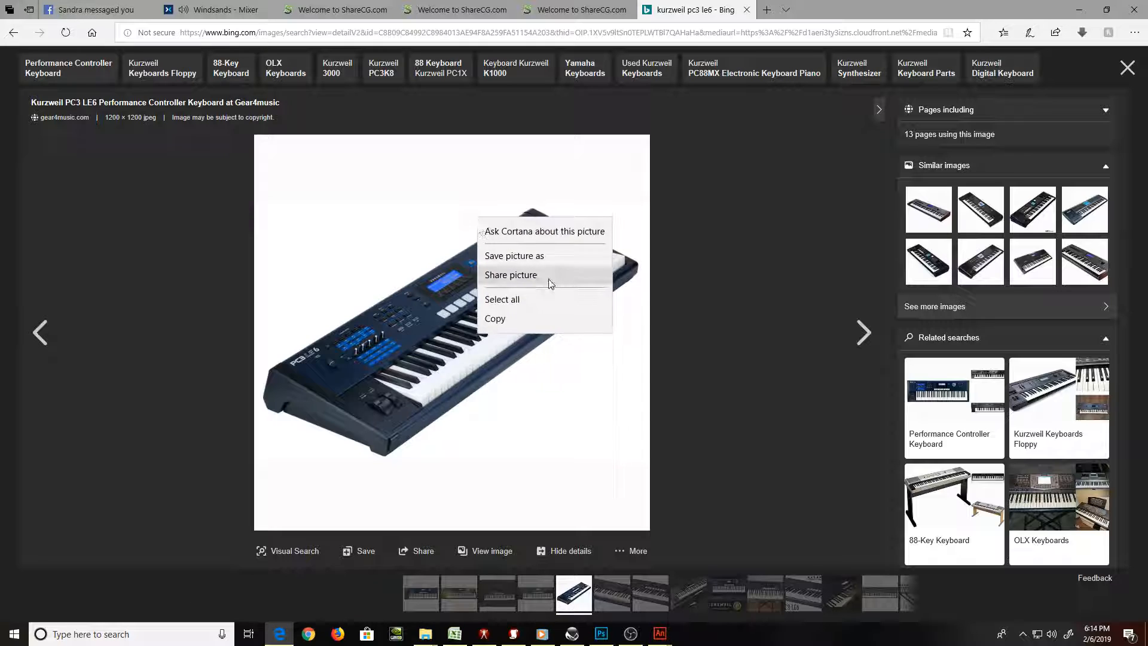
pyautogui.click(560, 321)
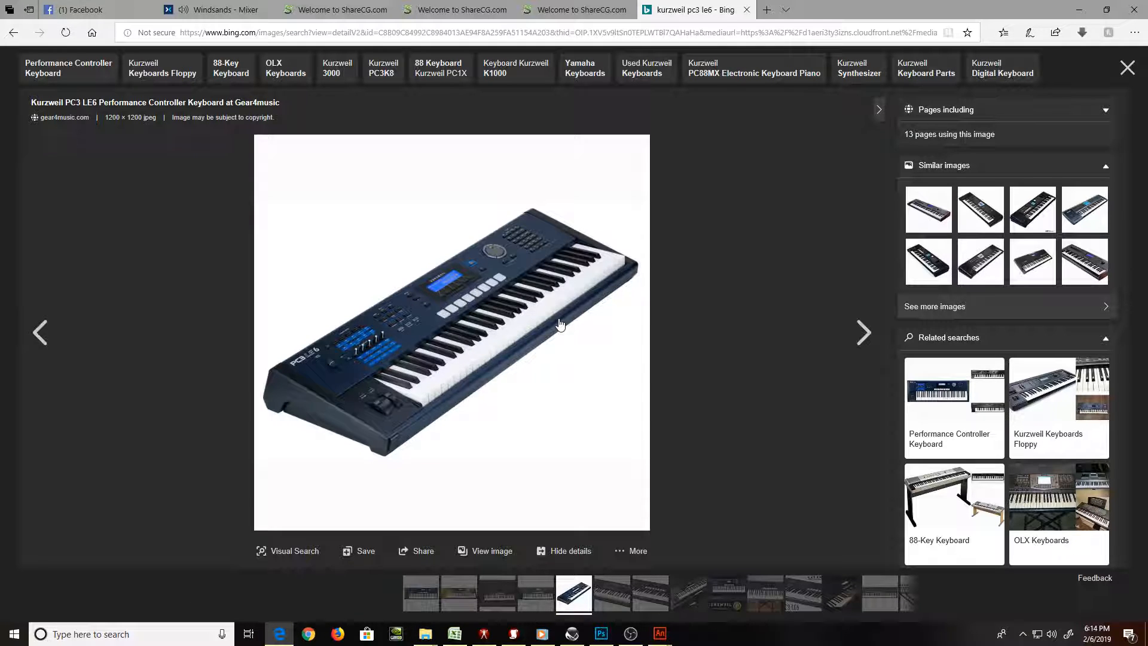
# Switch to the Photoshop map, paste the keyboard picture as a new layer and erase the white background above the keyboard
pyautogui.hotkey('alt', 'Tab')
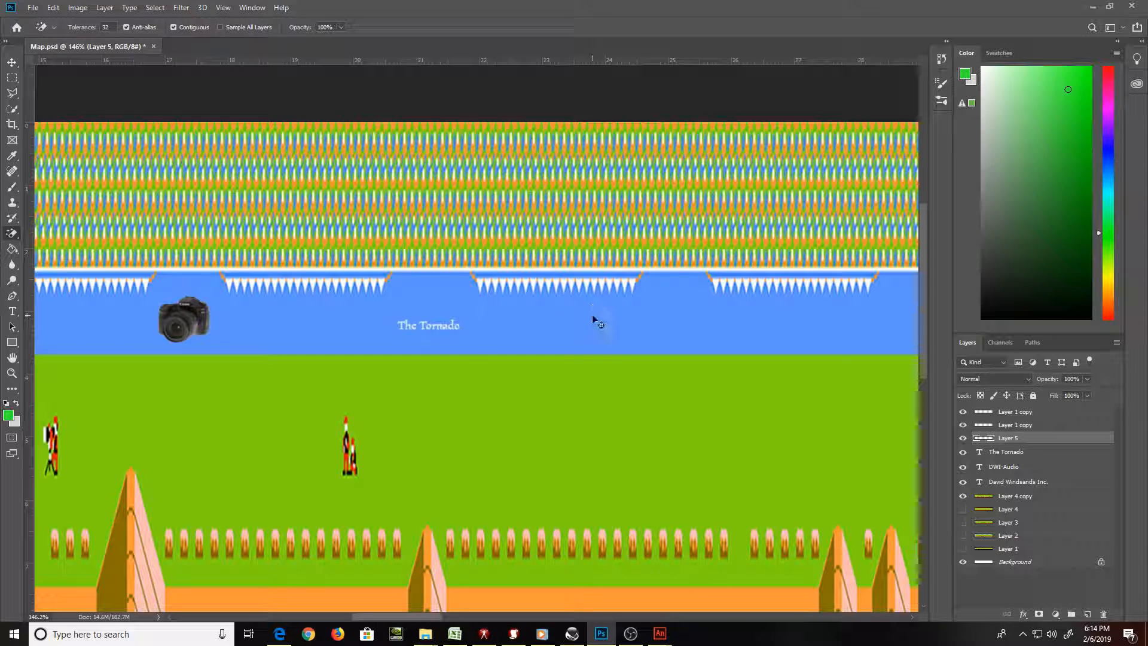
pyautogui.hotkey('ctrl', 'v')
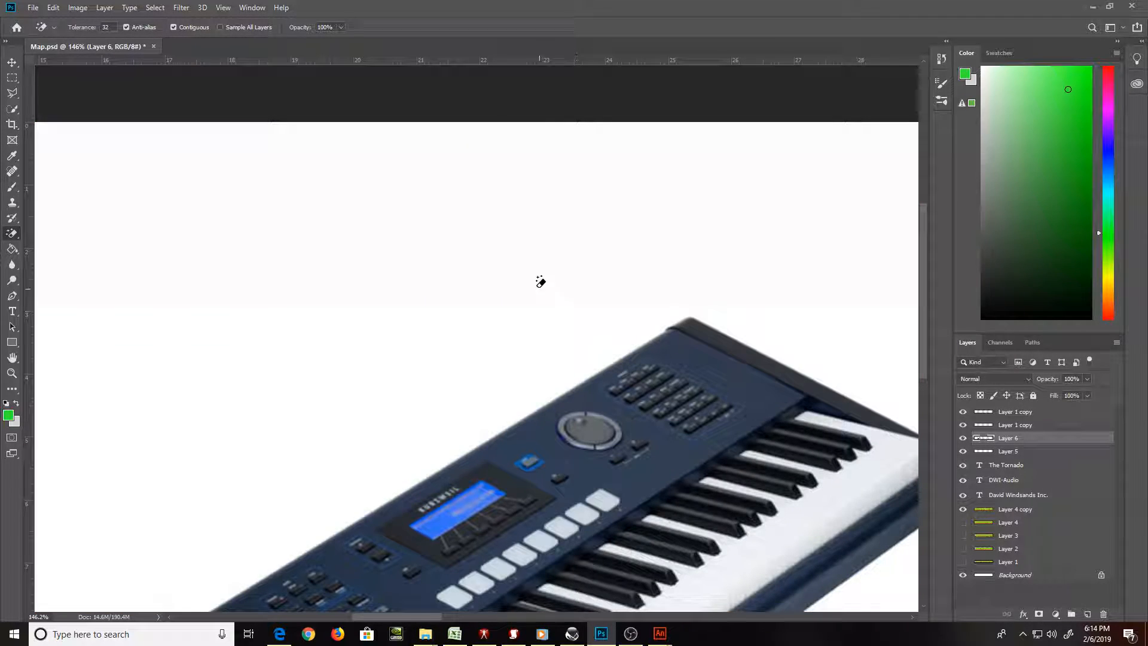
pyautogui.click(527, 272)
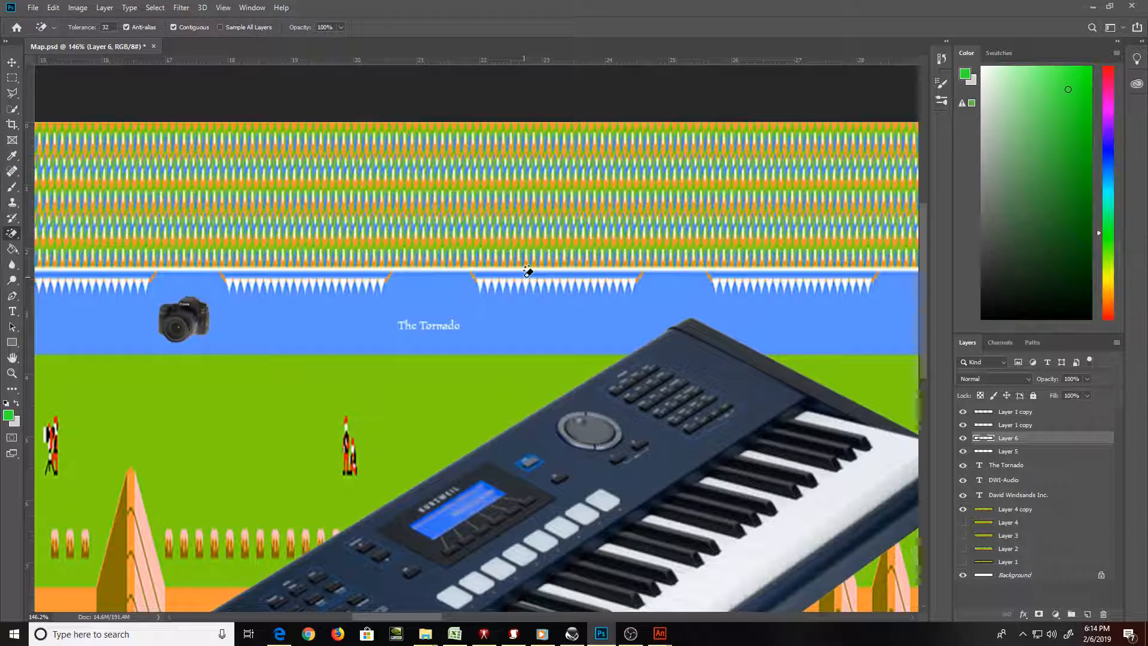
# Scale the pasted keyboard layer down to about 17.5% over the map
pyautogui.hotkey('ctrl', '0')
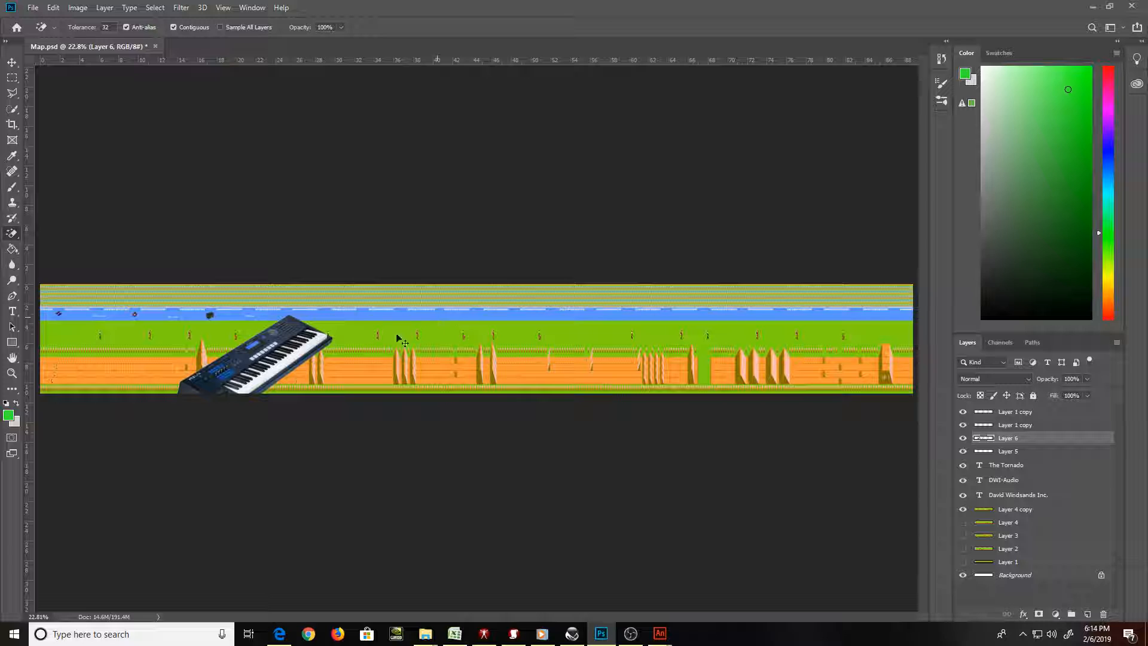
pyautogui.hotkey('ctrl', 't')
pyautogui.moveTo(173, 447); pyautogui.dragTo(308, 336)
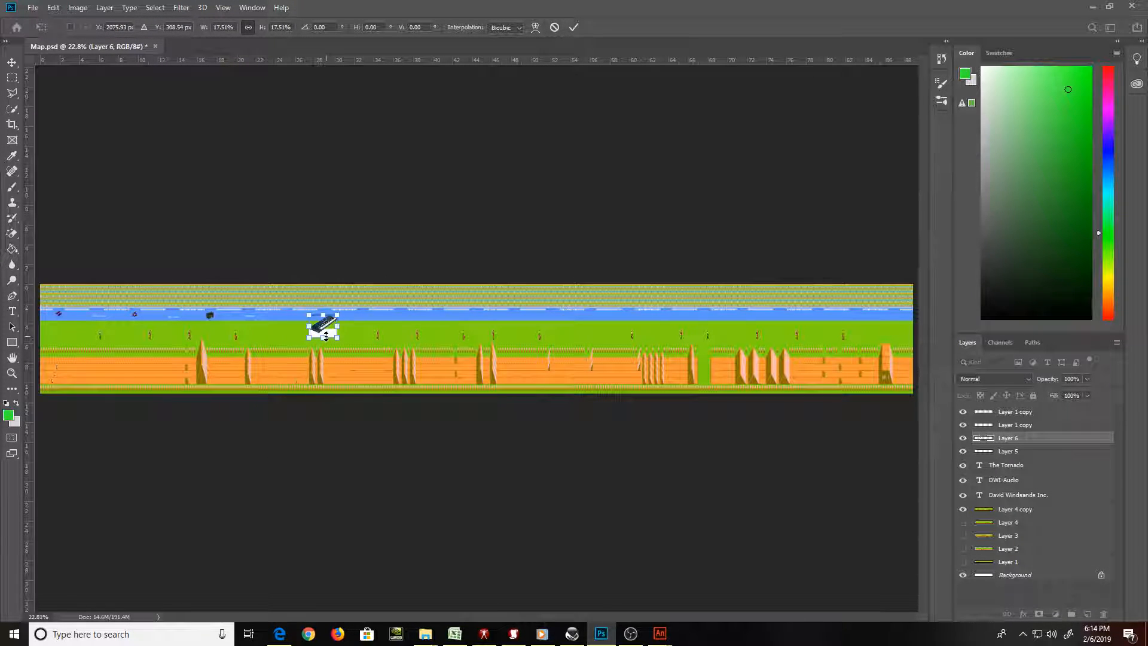
pyautogui.press('Return')
# Erase the remaining white block below the keyboard with the Magic Eraser
pyautogui.press('e')
pyautogui.press('z')
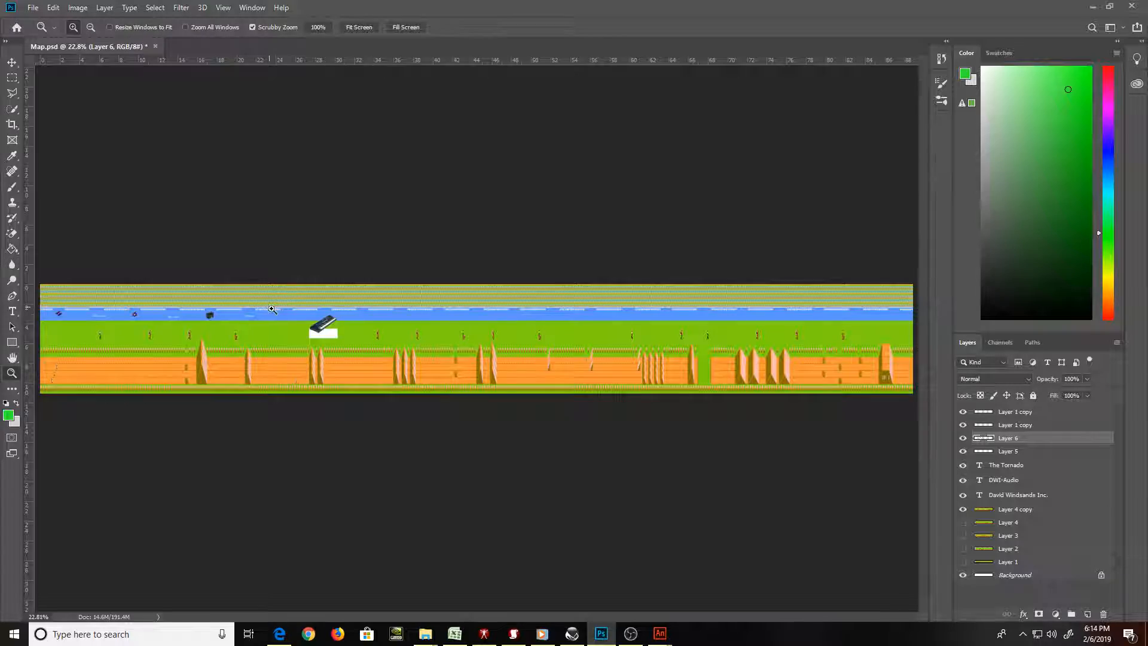
pyautogui.moveTo(270, 308); pyautogui.dragTo(358, 361)
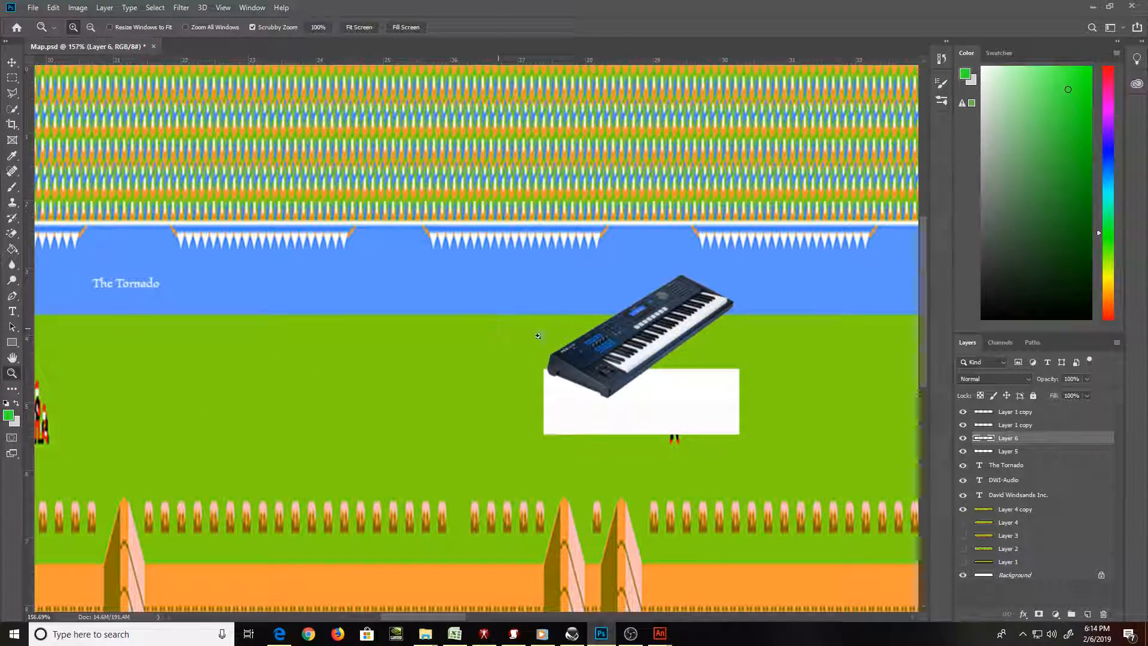
pyautogui.press('e')
pyautogui.click(682, 413)
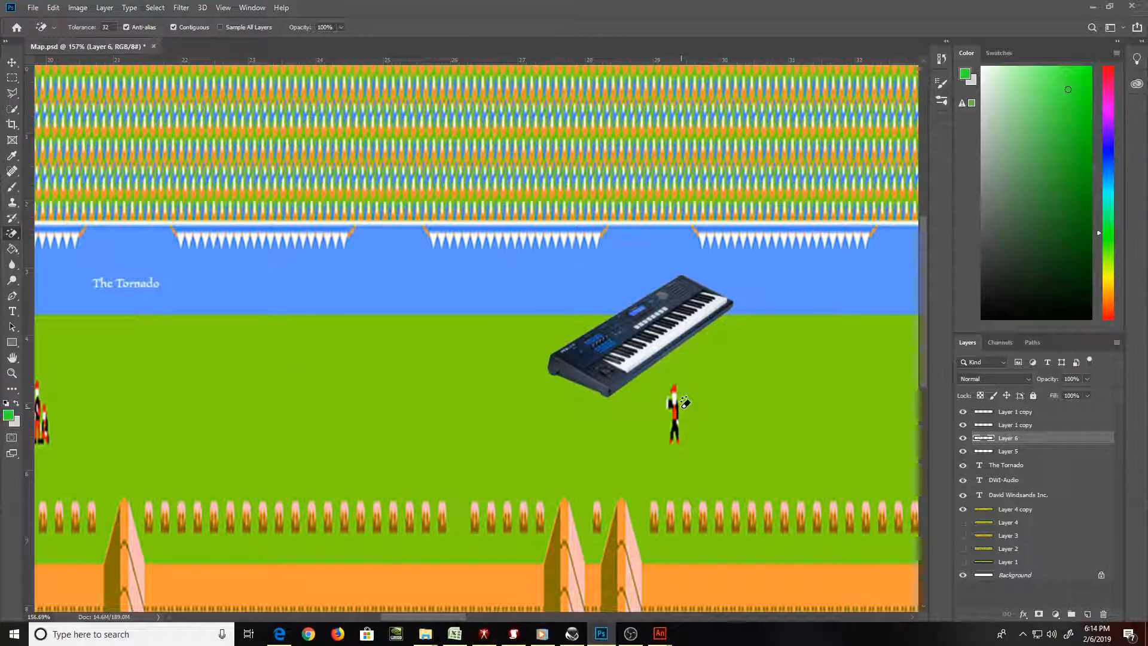
# Scale the trimmed keyboard down further to about 49.6%
pyautogui.hotkey('ctrl', 't')
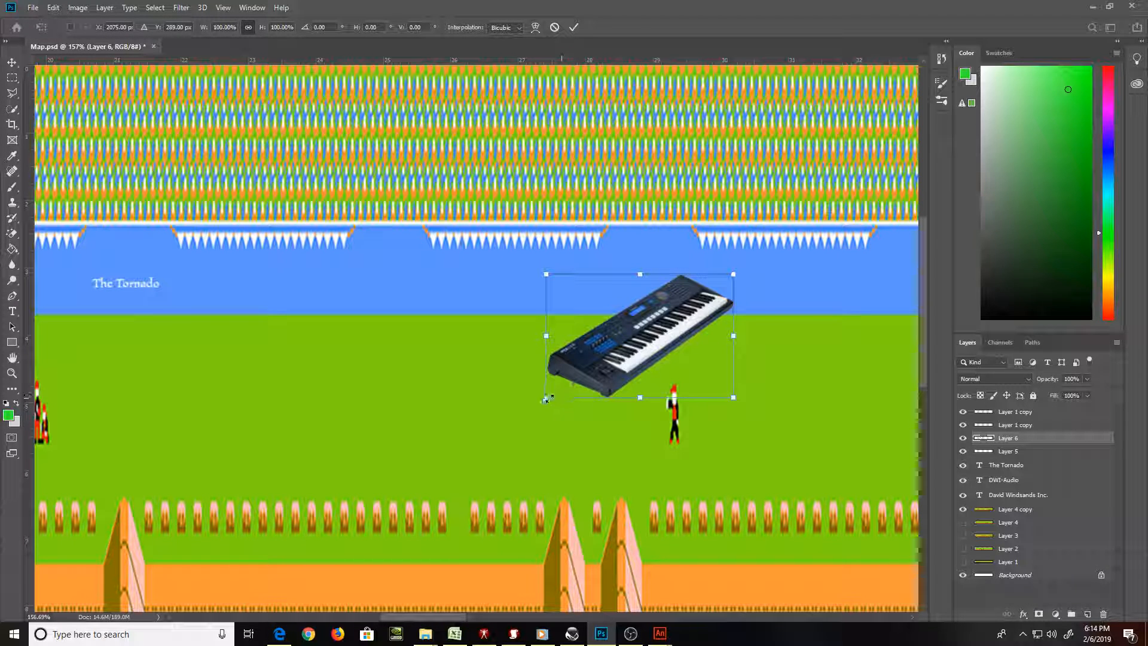
pyautogui.moveTo(546, 398); pyautogui.dragTo(640, 334)
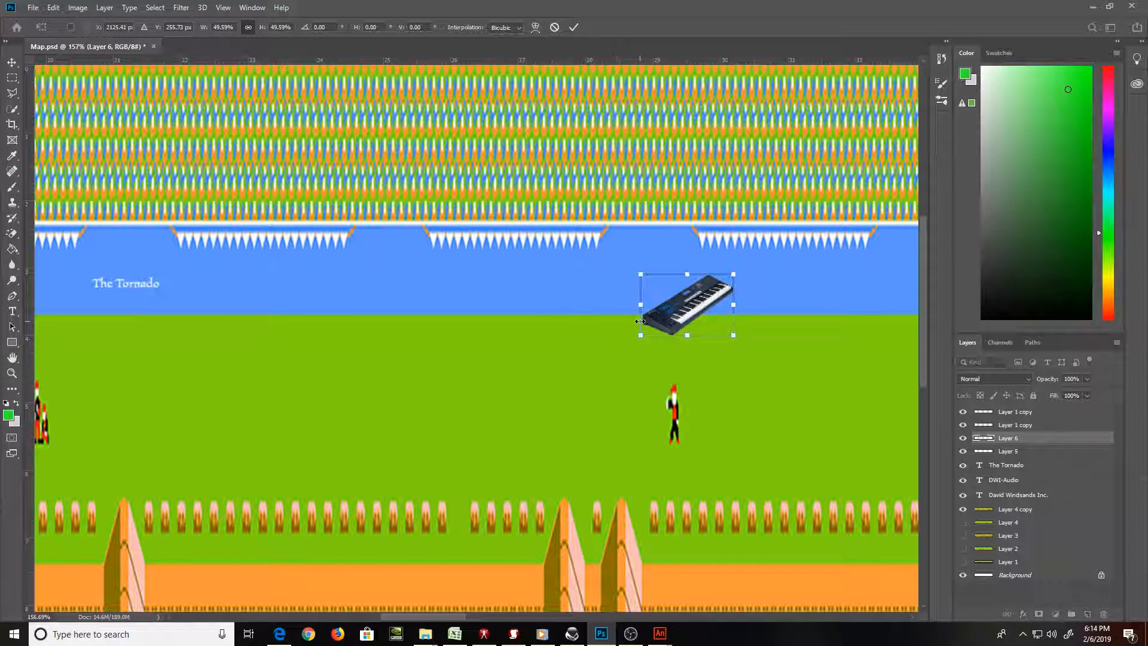
pyautogui.press('Return')
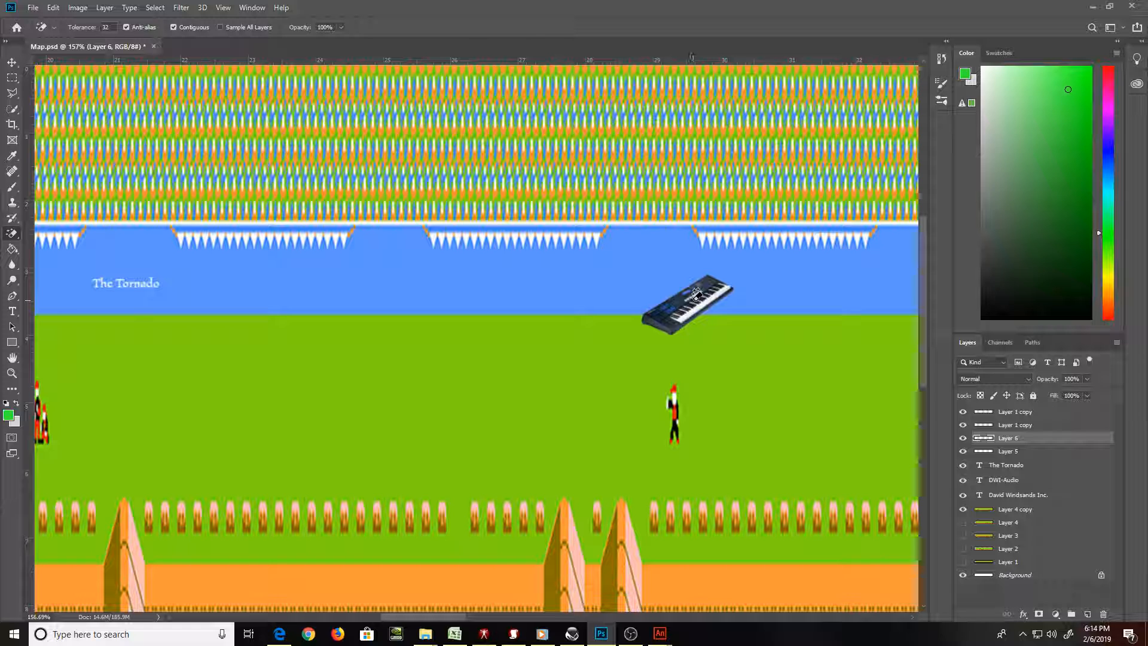
# Move the keyboard onto the blue banner under the next fringe gap after The Tornado and nudge it slightly left
pyautogui.press('v')
pyautogui.moveTo(696, 307); pyautogui.dragTo(383, 281)
pyautogui.moveTo(395, 276); pyautogui.dragTo(431, 237)
pyautogui.hotkey('ctrl', 't')
pyautogui.press('Return')
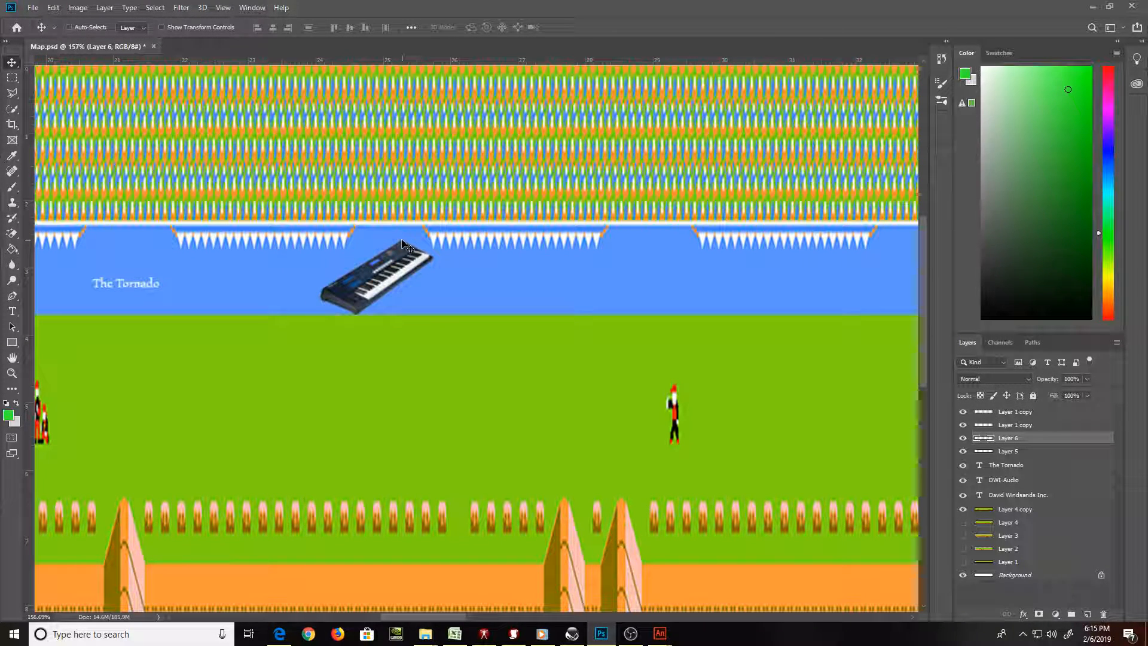
pyautogui.press('Left')
pyautogui.press('Left')
pyautogui.press('Left')
pyautogui.press('Left')
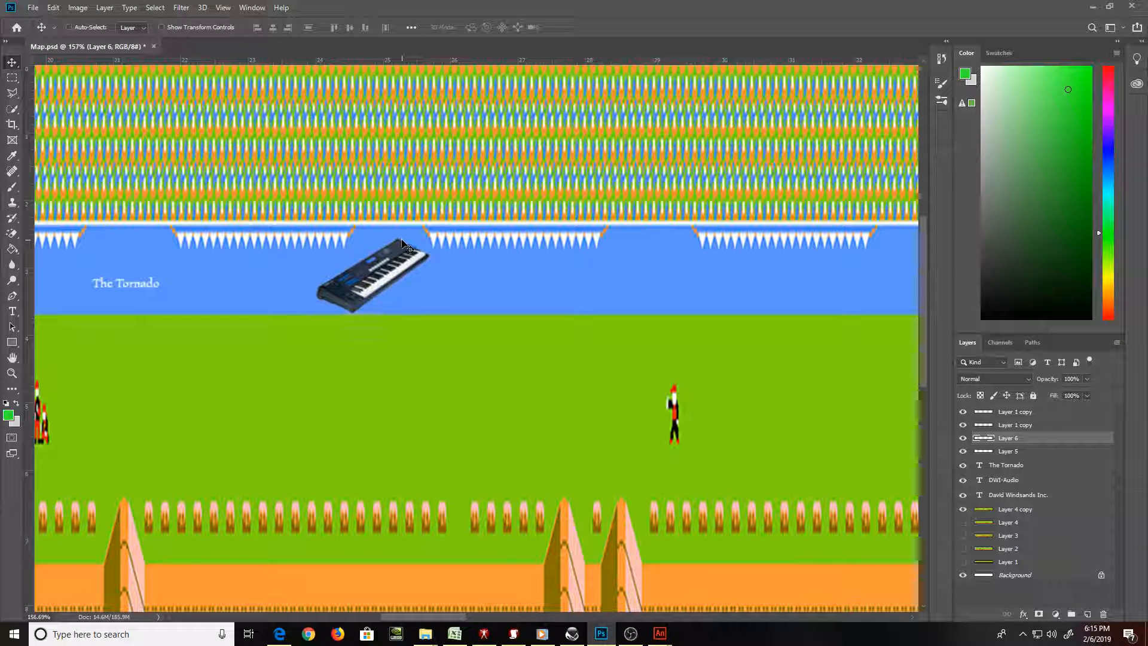
# Lighten the keyboard's dark tones with Levels by raising the output black level to about 32
pyautogui.hotkey('ctrl', 'l')
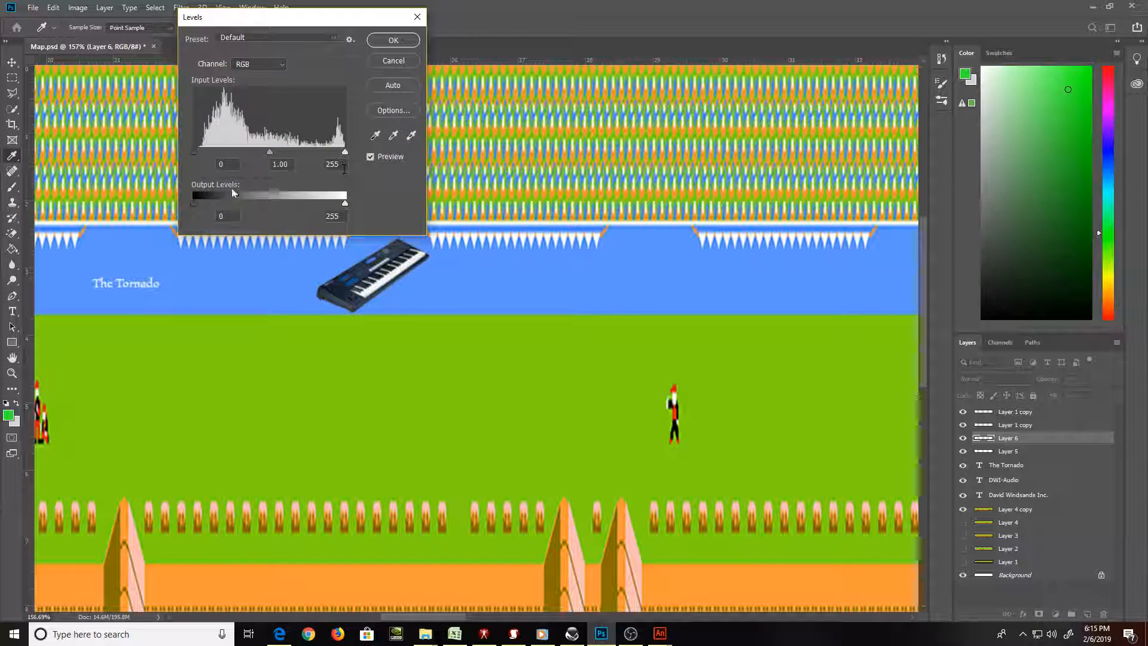
pyautogui.moveTo(194, 203); pyautogui.dragTo(213, 206)
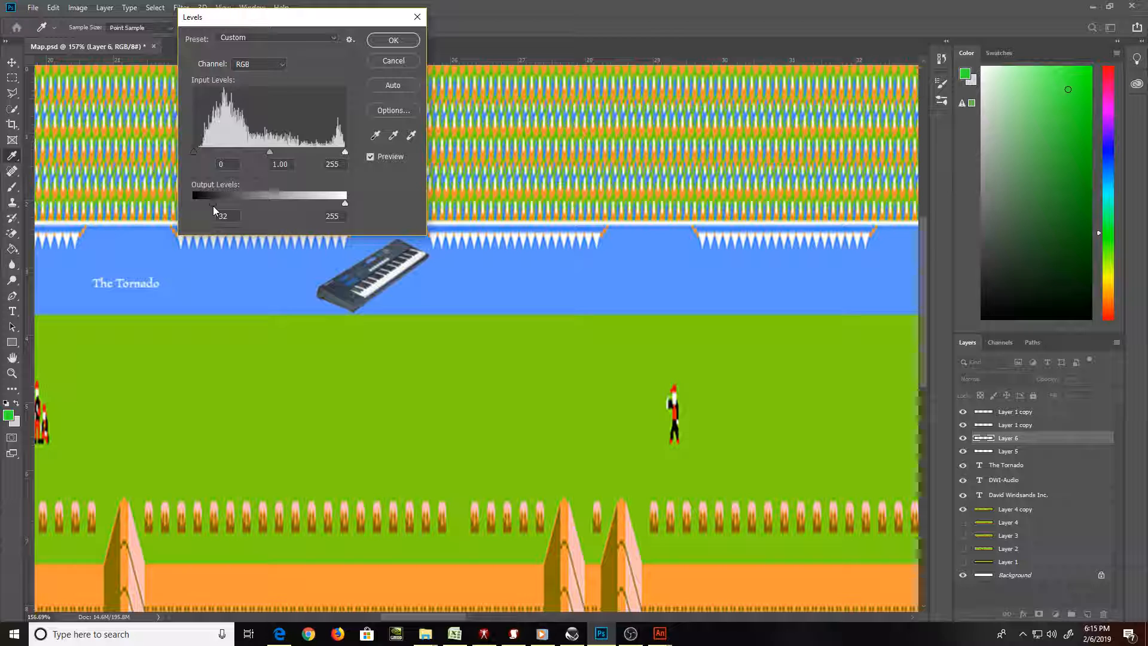
pyautogui.click(393, 40)
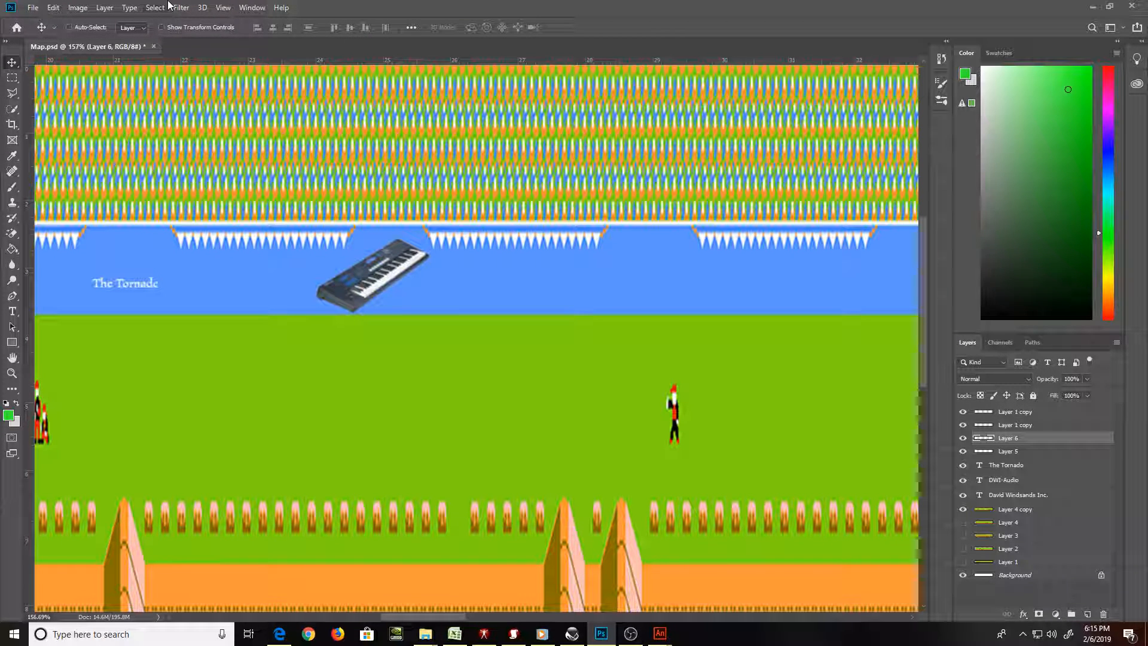
# Apply the Filter Gallery's Cutout and Poster Edges effects to the keyboard, with Cutout at 8 levels, edge simplicity 0 and edge fidelity 3
pyautogui.click(180, 7)
pyautogui.press('Escape')
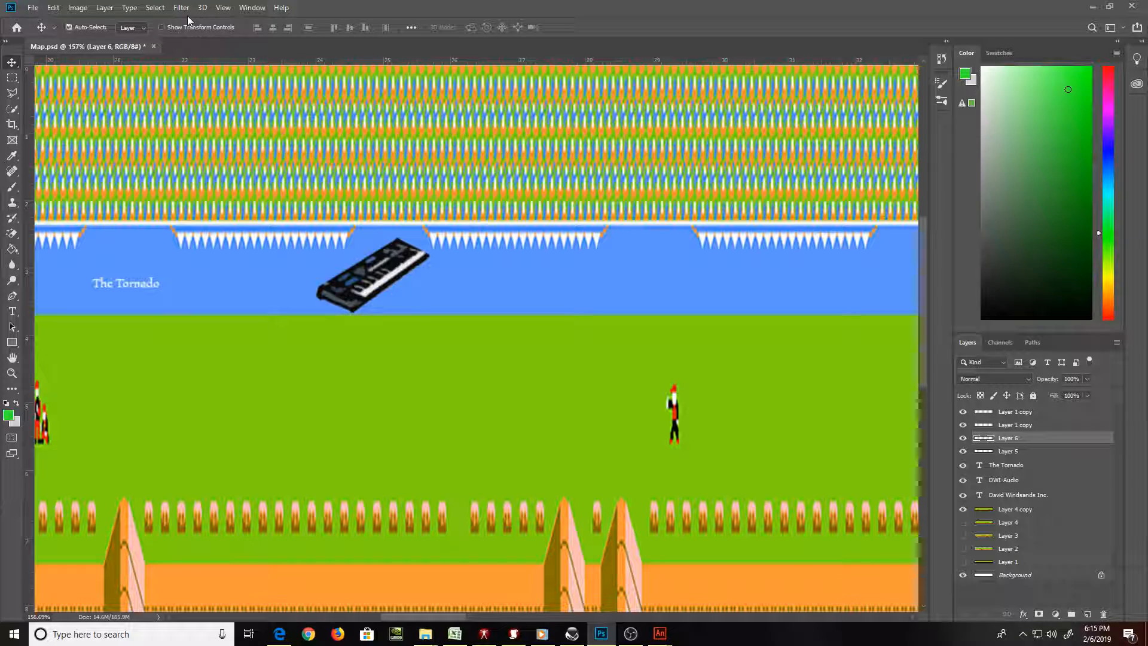
pyautogui.click(183, 7)
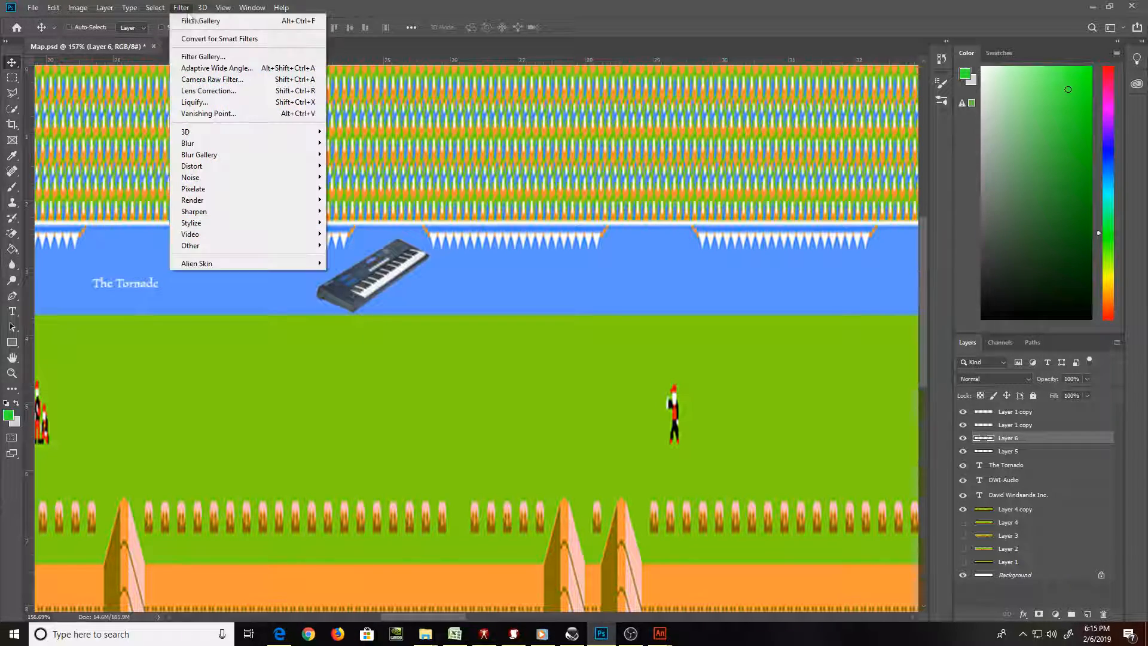
pyautogui.click(202, 56)
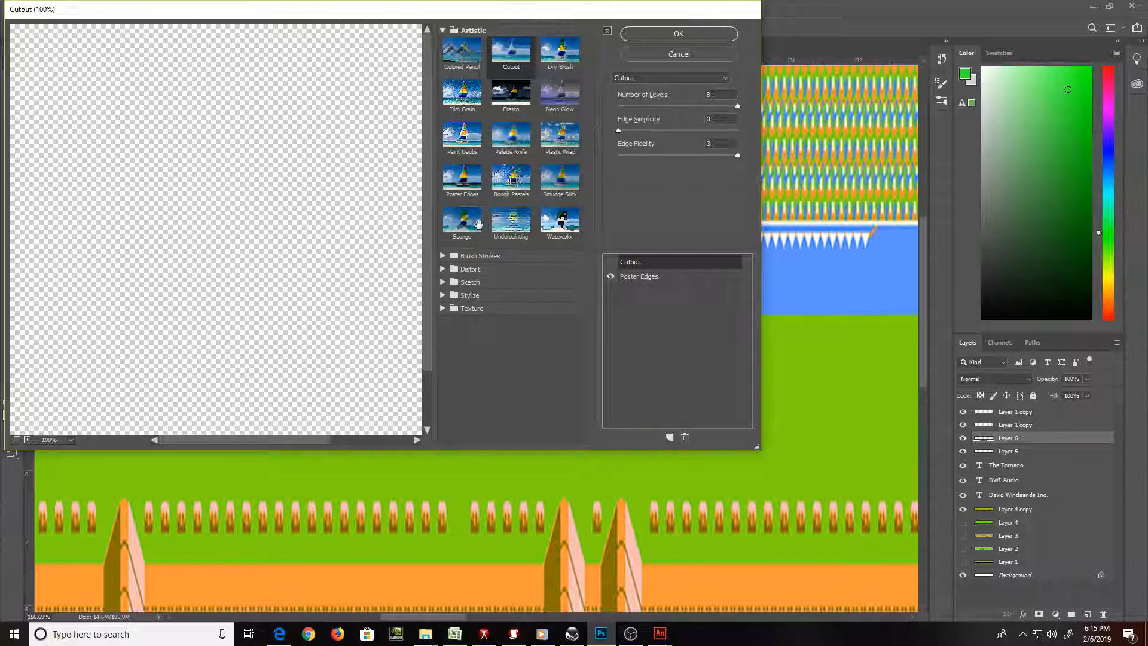
pyautogui.hotkey('ctrl', '-')
pyautogui.hotkey('ctrl', '-')
pyautogui.hotkey('ctrl', '-')
pyautogui.hotkey('ctrl', '+')
pyautogui.hotkey('ctrl', '+')
pyautogui.hotkey('ctrl', '+')
pyautogui.moveTo(354, 157); pyautogui.dragTo(275, 190)
pyautogui.click(659, 34)
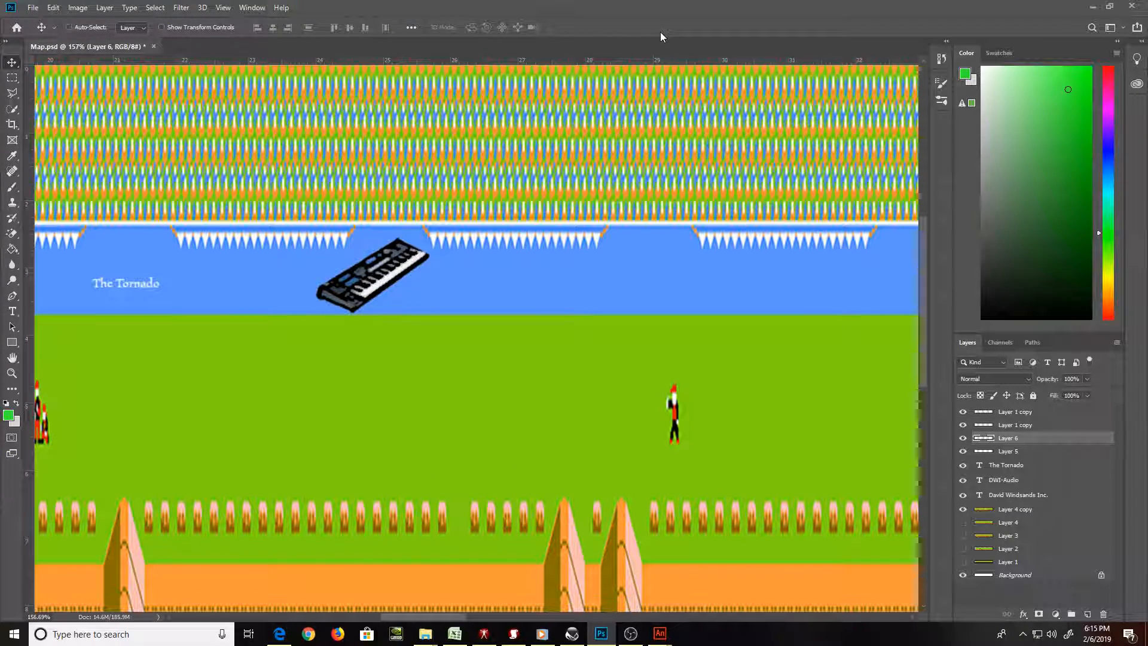
# Select the camera's layer, Layer 5, and reapply the last Filter Gallery effects to it
pyautogui.hscroll(-5, 322, 209)
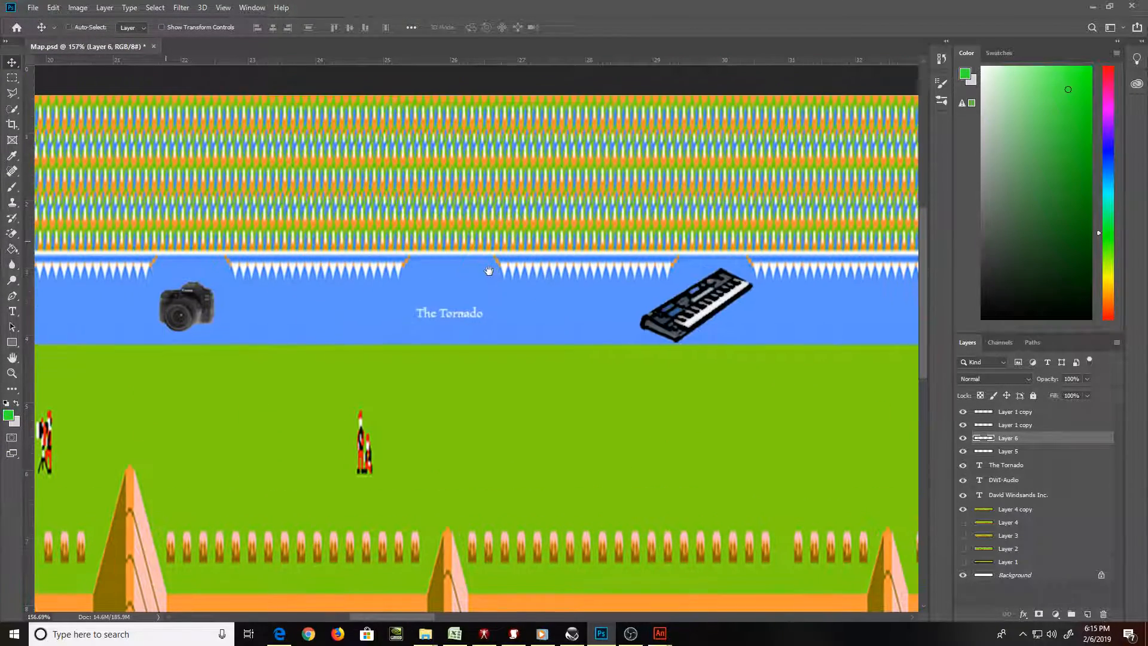
pyautogui.press('z')
pyautogui.moveTo(202, 310); pyautogui.dragTo(200, 306)
pyautogui.press('v')
pyautogui.rightClick(200, 306)
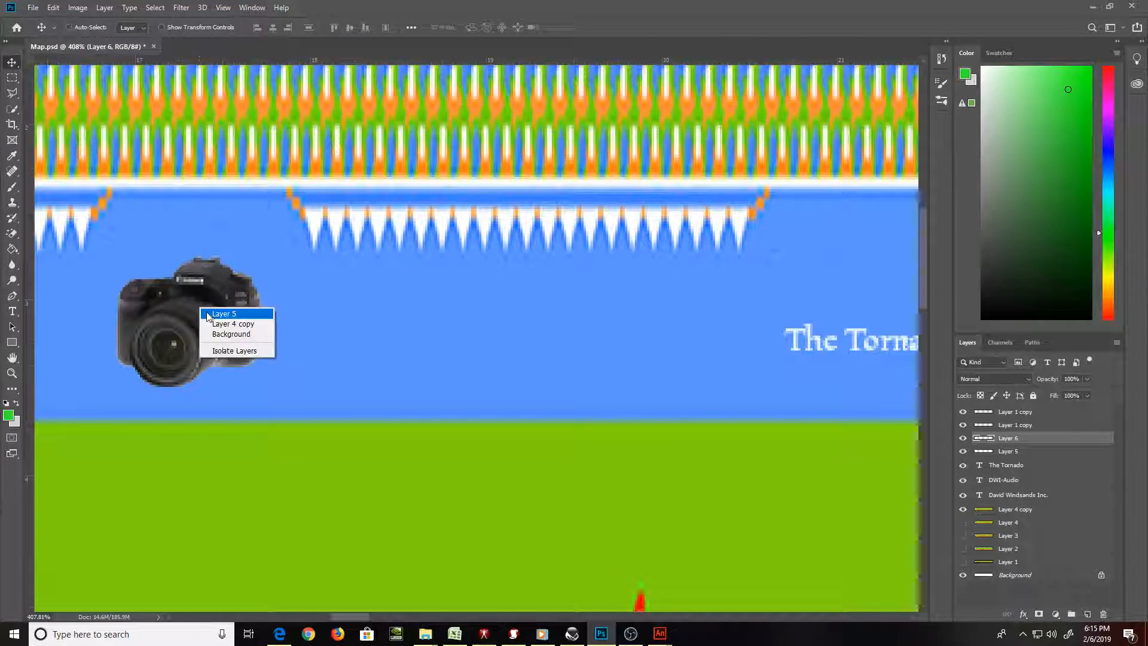
pyautogui.click(211, 313)
pyautogui.click(181, 8)
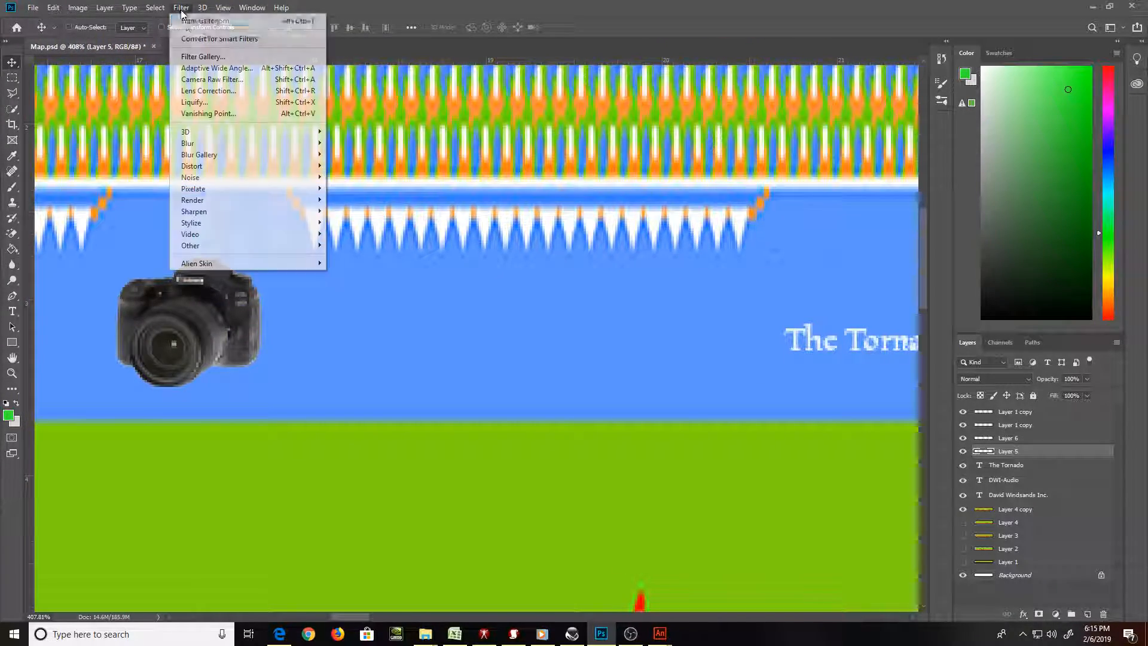
pyautogui.click(188, 24)
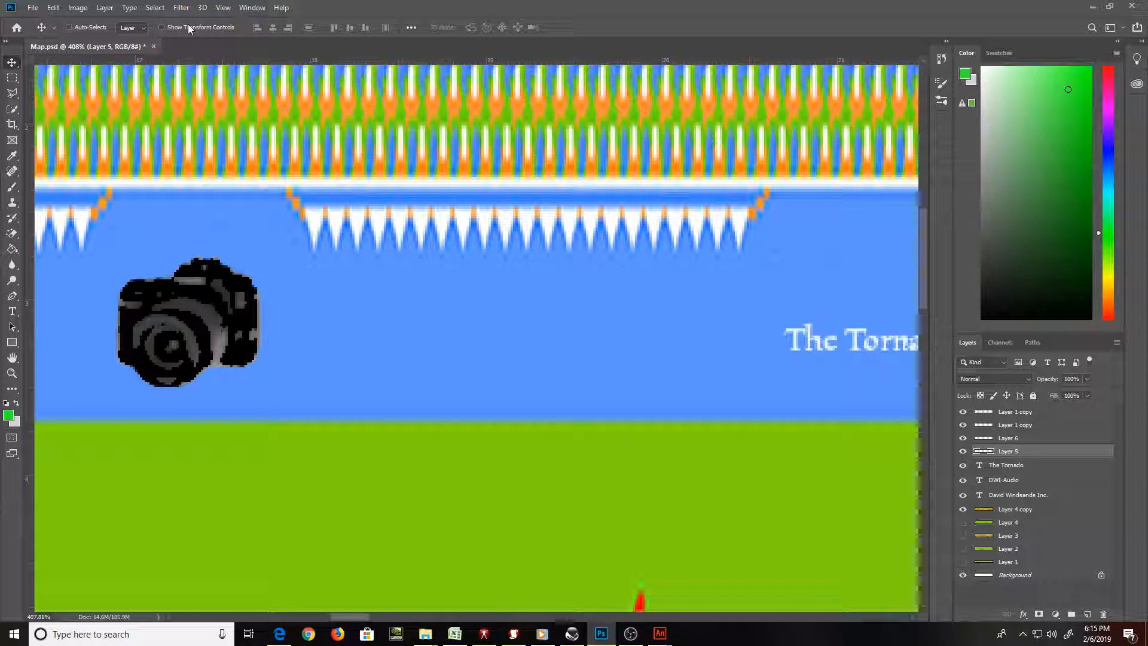
# Check the filtered keyboard up close, return to the whole map and save the file
pyautogui.moveTo(544, 156)
pyautogui.mouseDown()
pyautogui.moveTo(338, 177)
pyautogui.moveTo(141, 166)
pyautogui.mouseUp()
pyautogui.moveTo(484, 213)
pyautogui.mouseDown()
pyautogui.moveTo(429, 234)
pyautogui.moveTo(181, 226)
pyautogui.mouseUp()
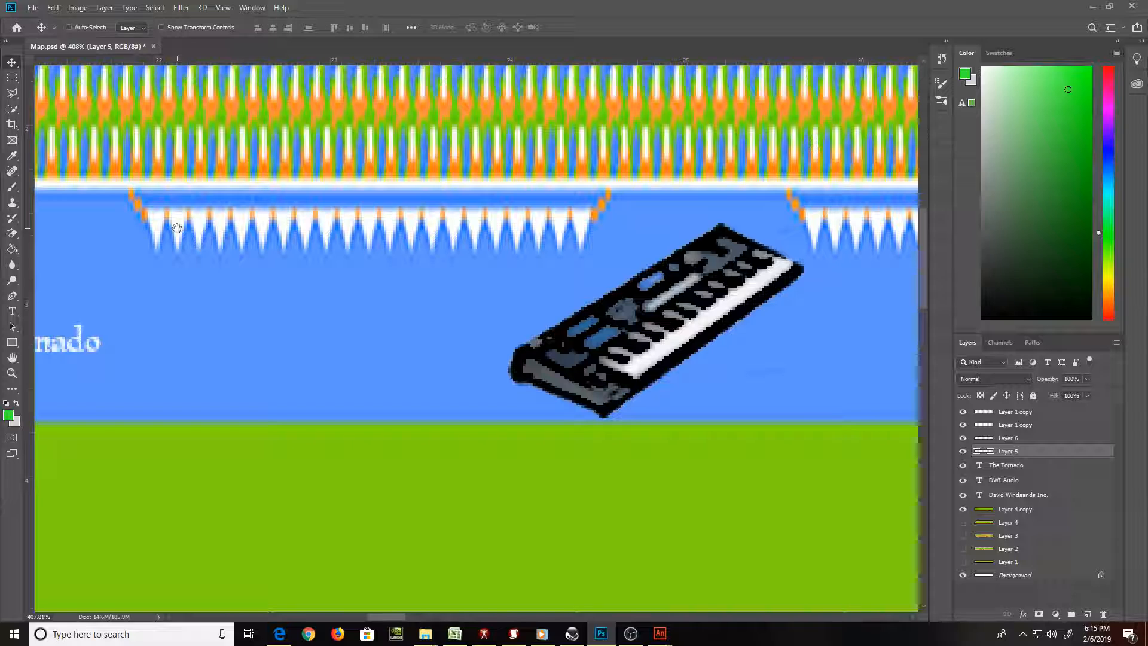
pyautogui.moveTo(551, 210); pyautogui.dragTo(529, 233)
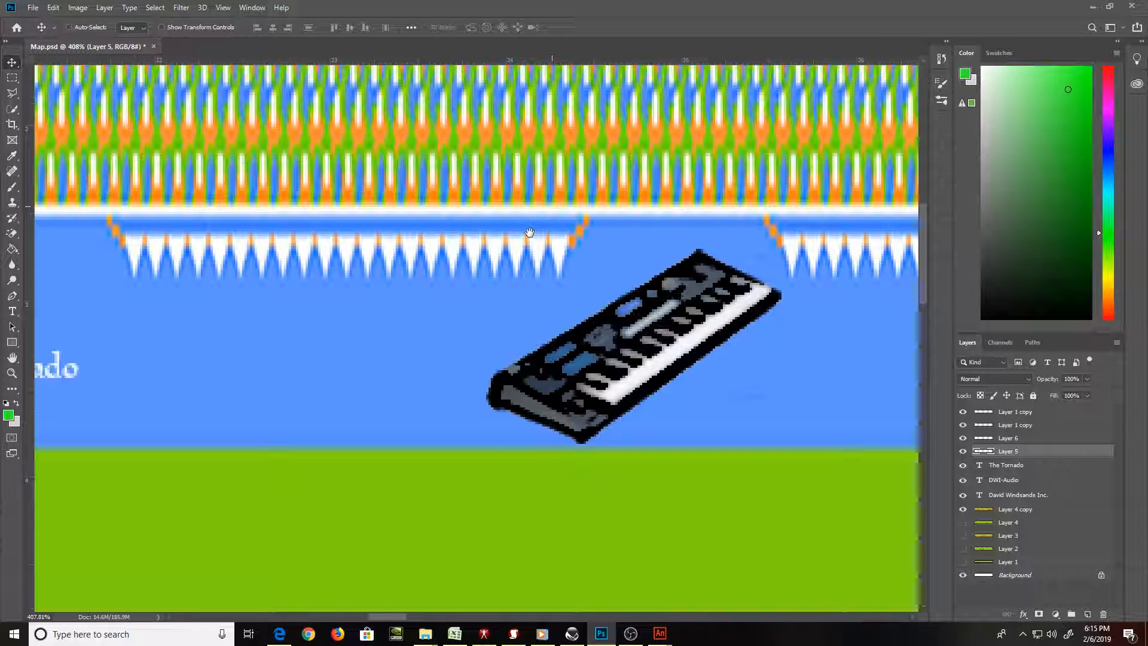
pyautogui.press('z')
pyautogui.hotkey('ctrl', '0')
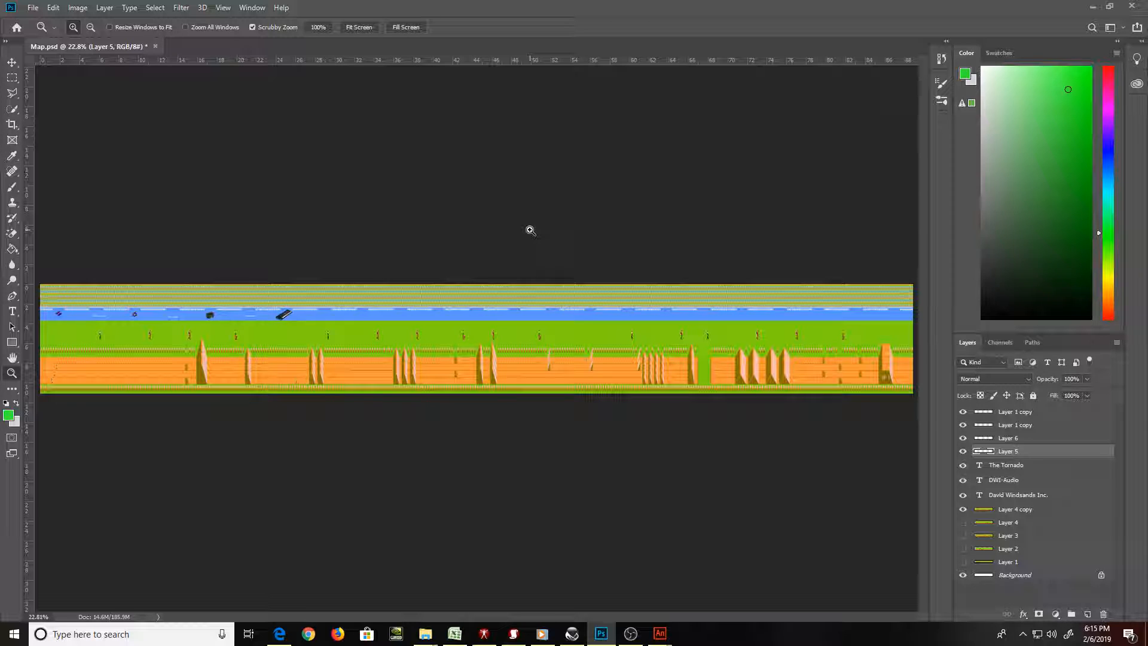
pyautogui.hotkey('ctrl', 's')
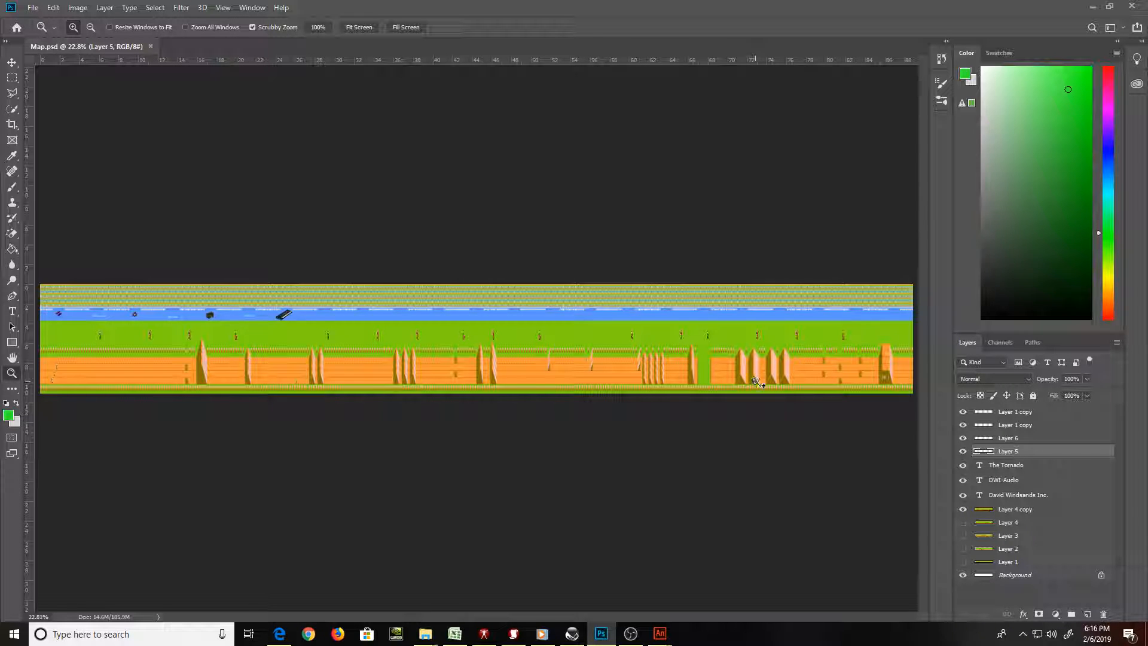
# Duplicate all seven banner decoration layers, from the topmost Layer 1 copy down to the lowest text layer
pyautogui.click(1028, 495)
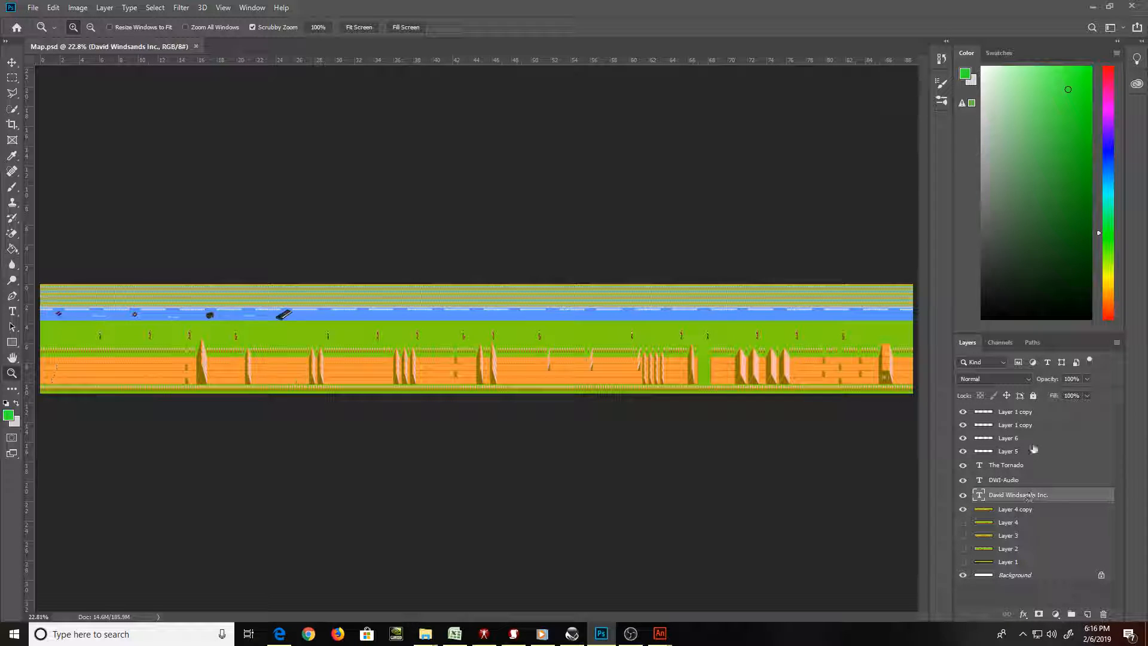
pyautogui.moveTo(1033, 448); pyautogui.dragTo(1034, 411)
pyautogui.click(1033, 412)
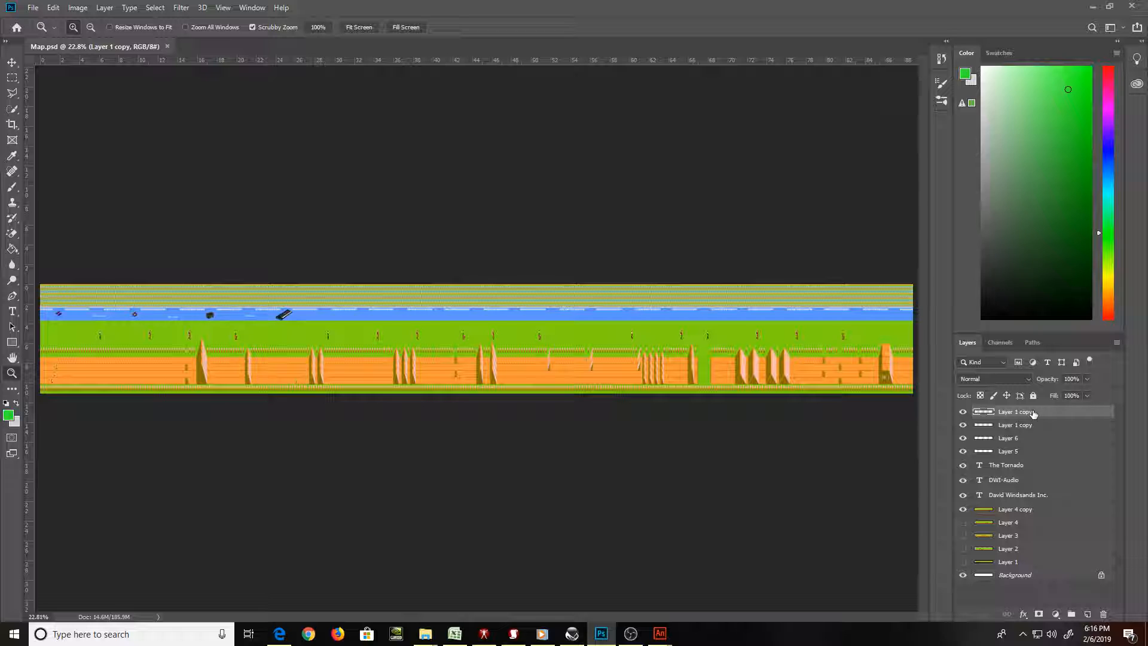
pyautogui.keyDown('shift'); pyautogui.click(1044, 493); pyautogui.keyUp('shift')
pyautogui.moveTo(1045, 493); pyautogui.dragTo(1088, 612)
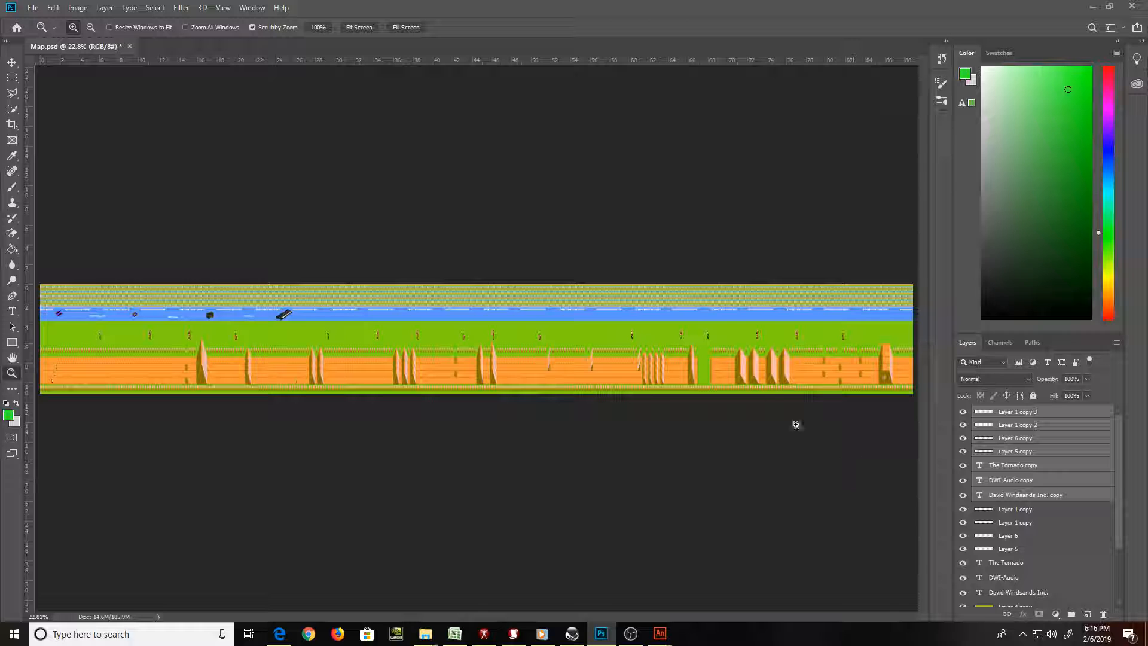
# Move the duplicated decorations right along the blue banner so they continue the sequence after the first keyboard, and check their placement
pyautogui.press('v')
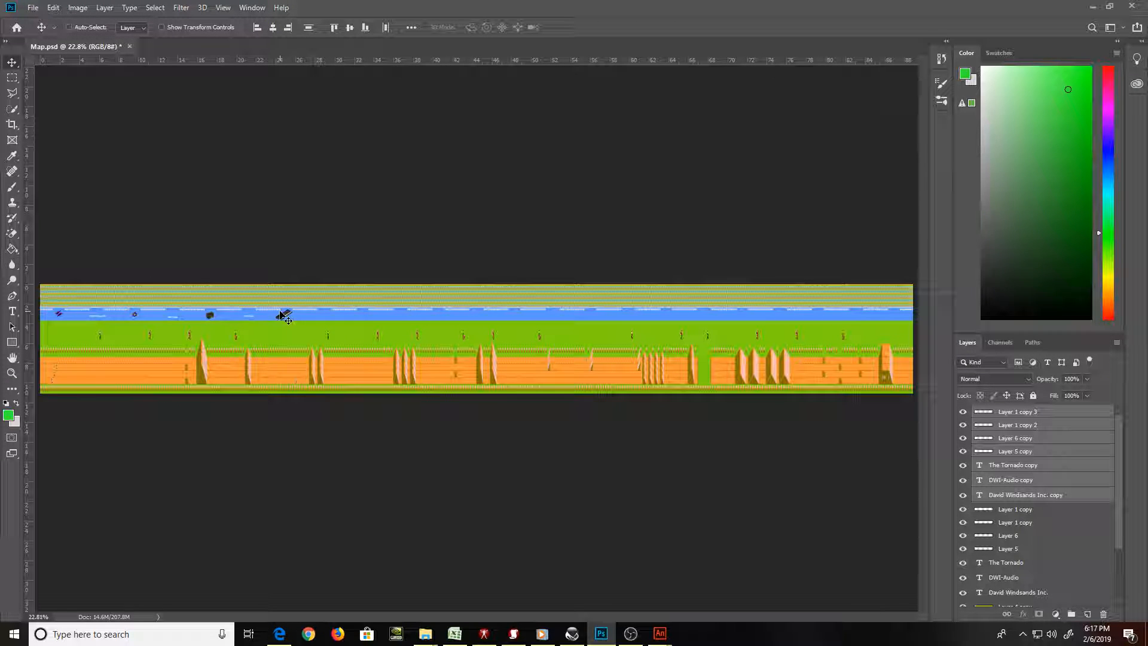
pyautogui.moveTo(286, 319); pyautogui.dragTo(546, 327)
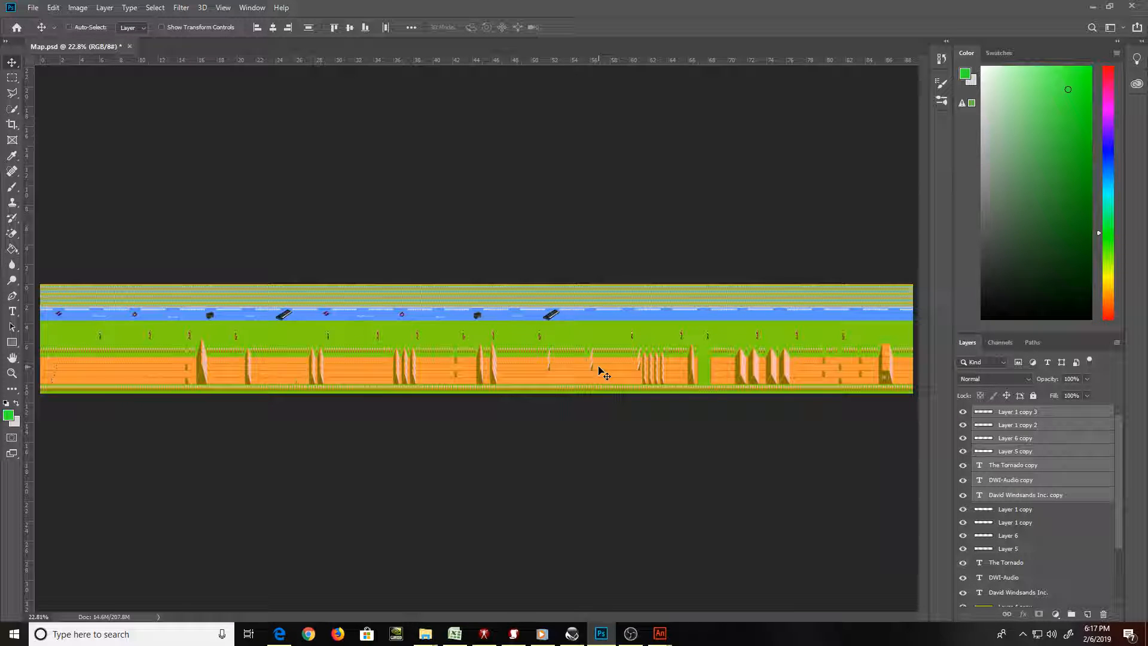
pyautogui.press('z')
pyautogui.click(559, 334)
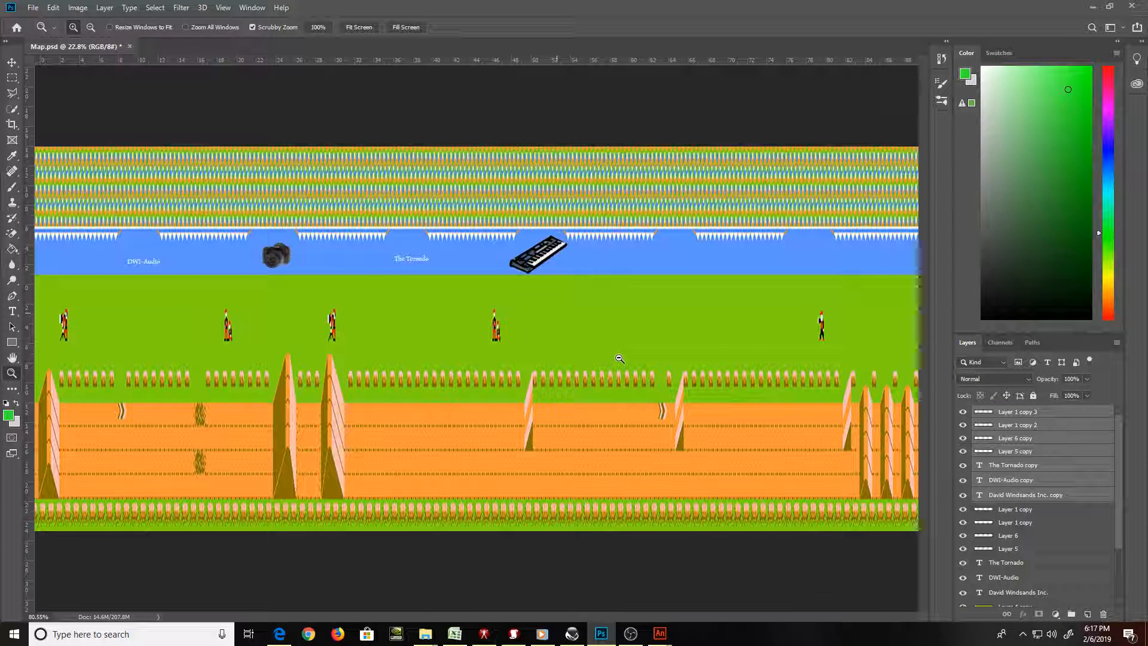
pyautogui.keyDown('alt'); pyautogui.click(596, 312); pyautogui.keyUp('alt')
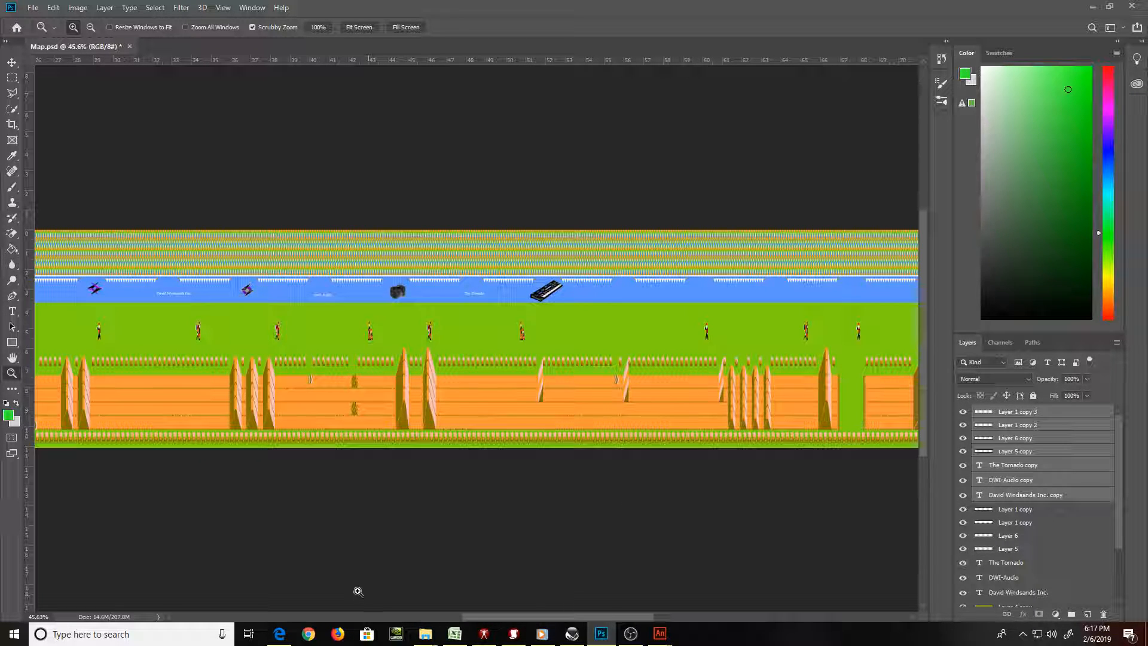
# Switch to the Edge browser, search Bing for gwenpool and look over the image results
pyautogui.click(279, 634)
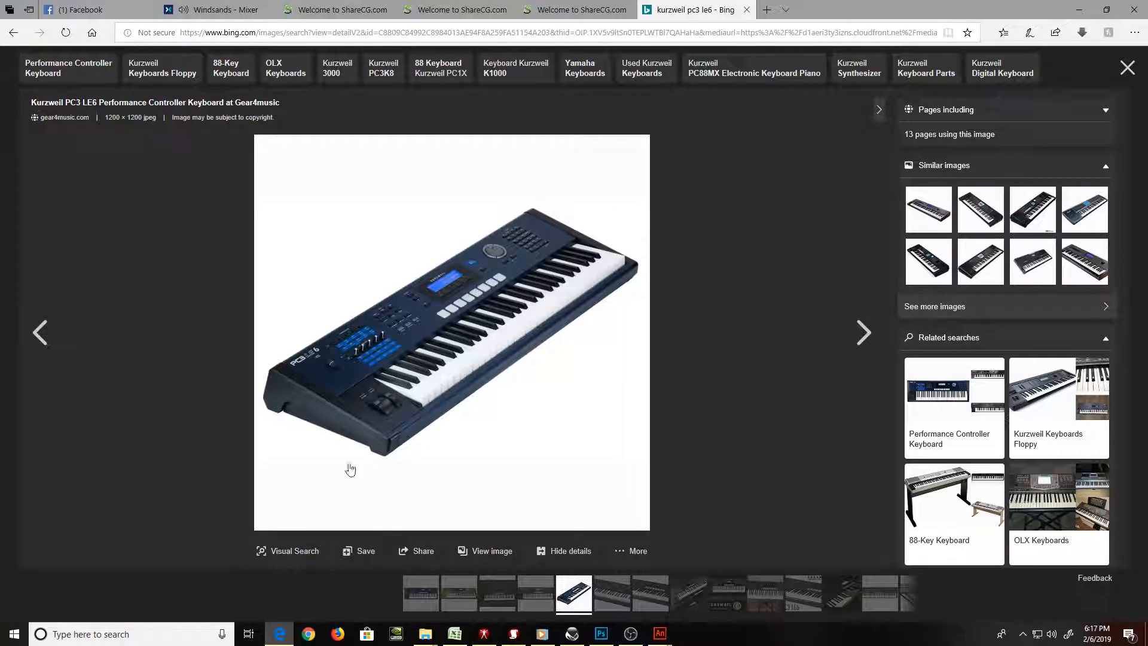
pyautogui.click(634, 34)
pyautogui.write('gwe')
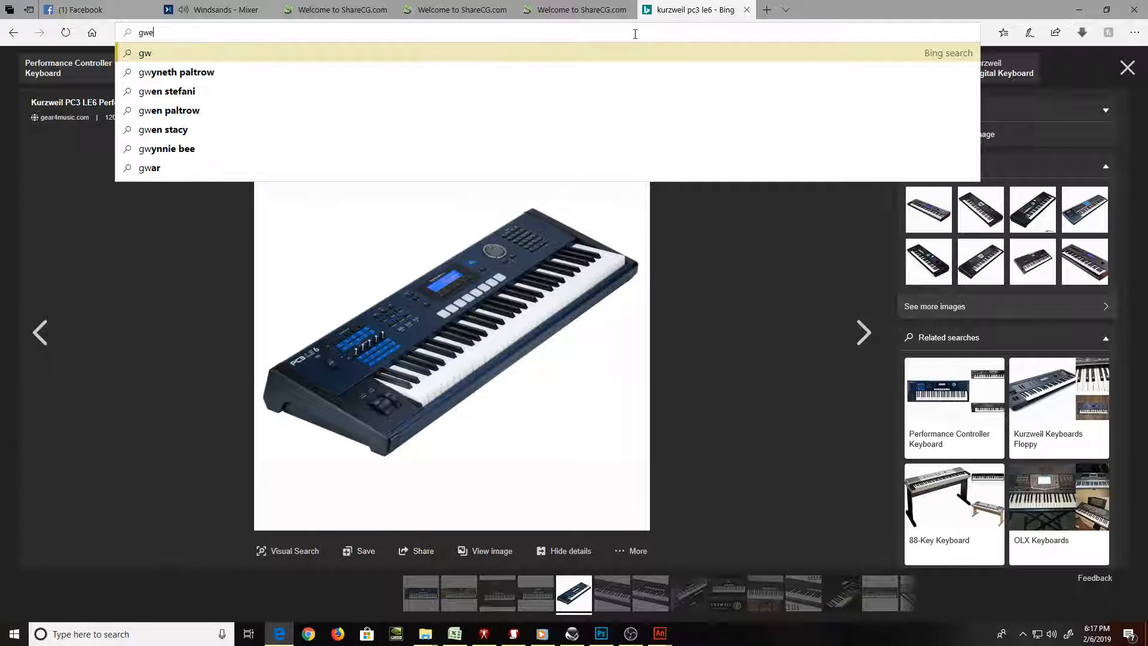
pyautogui.write('npool')
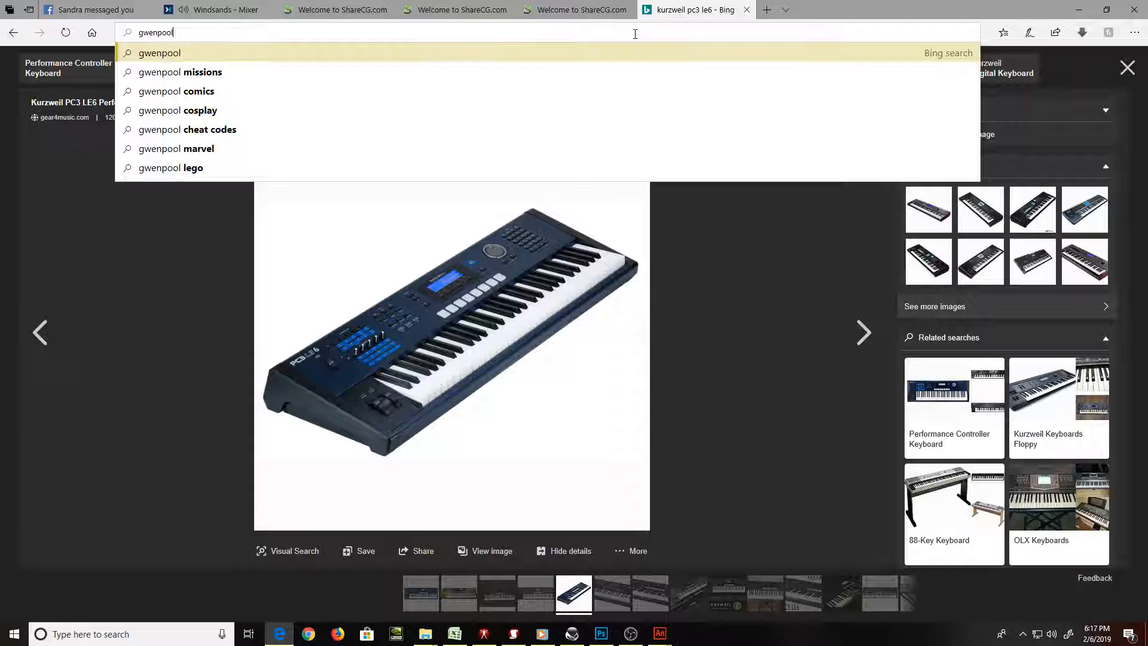
pyautogui.press('Return')
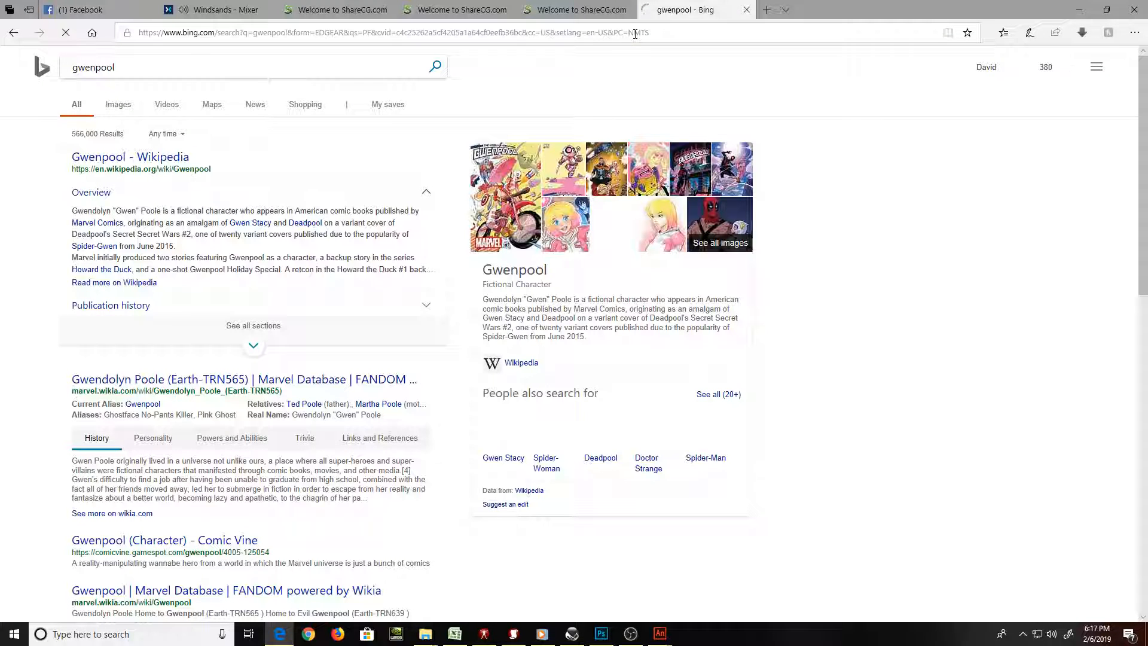
pyautogui.click(513, 177)
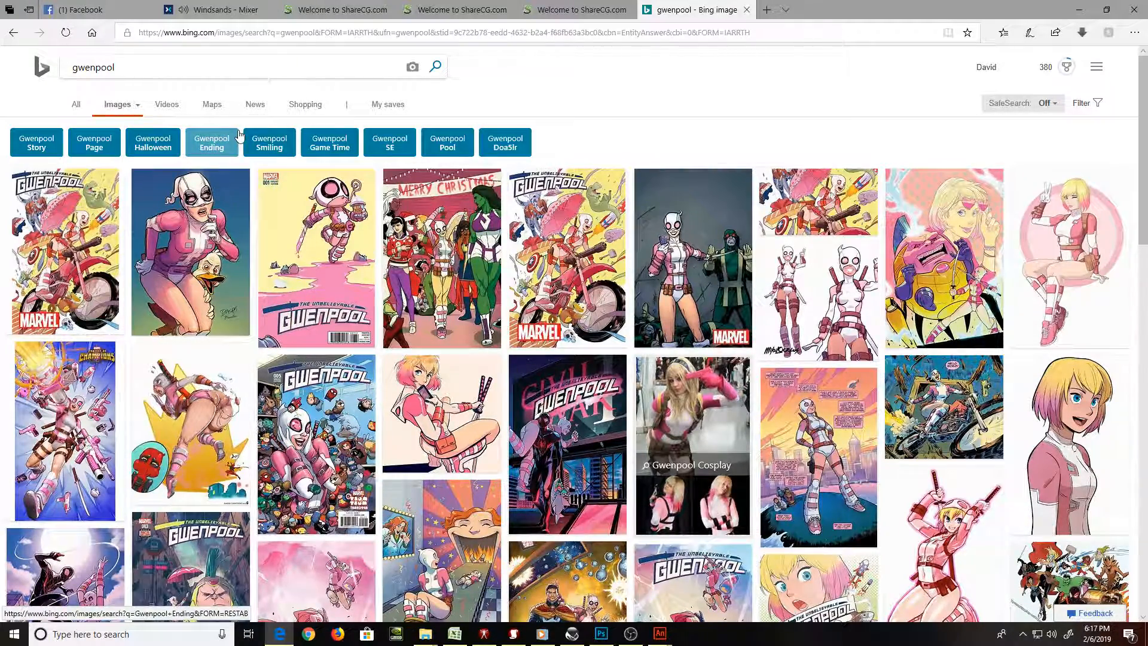
pyautogui.click(136, 7)
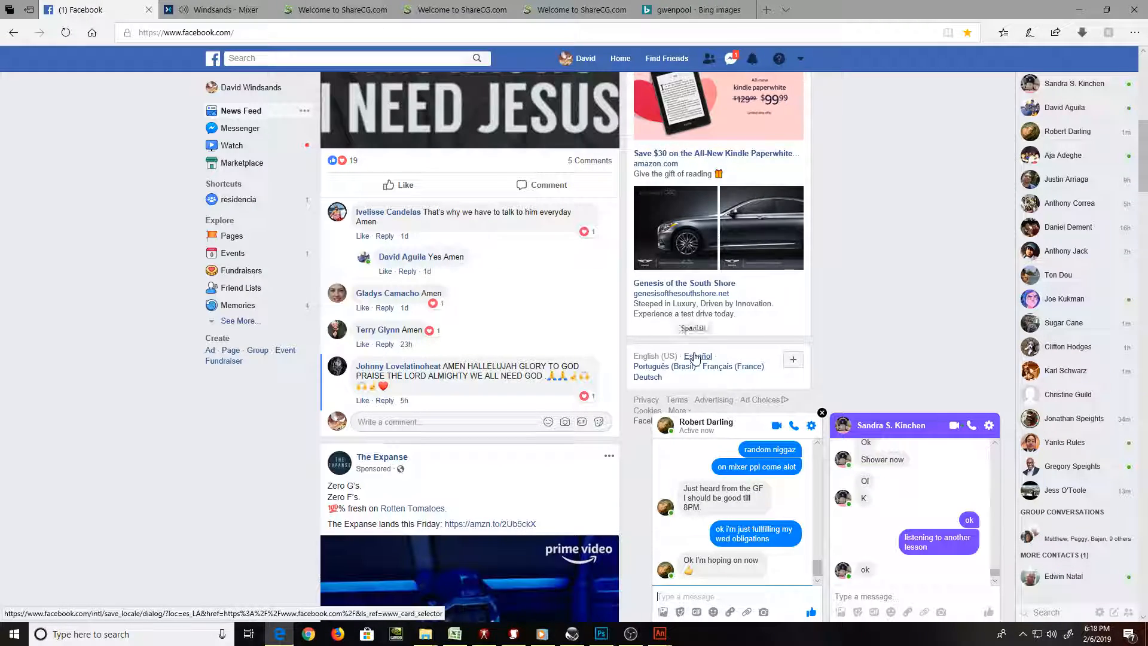
# Return to Photoshop, merge the seven duplicated decoration layers into one and name the merged layer Repeats
pyautogui.hotkey('alt', 'Tab')
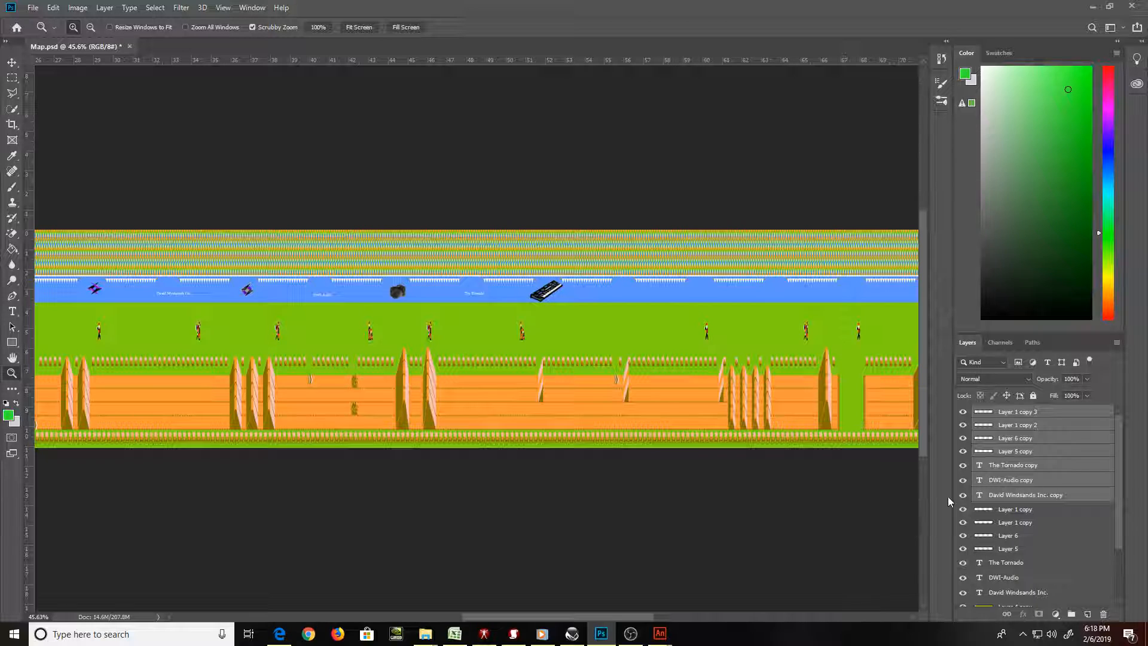
pyautogui.click(1116, 342)
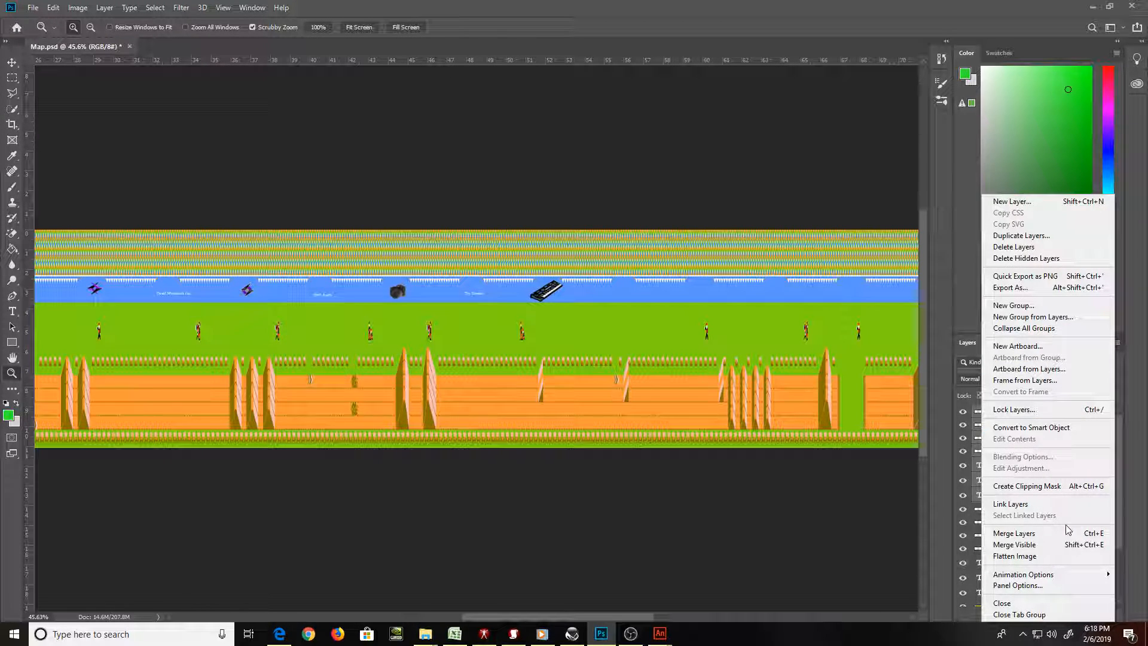
pyautogui.click(1014, 533)
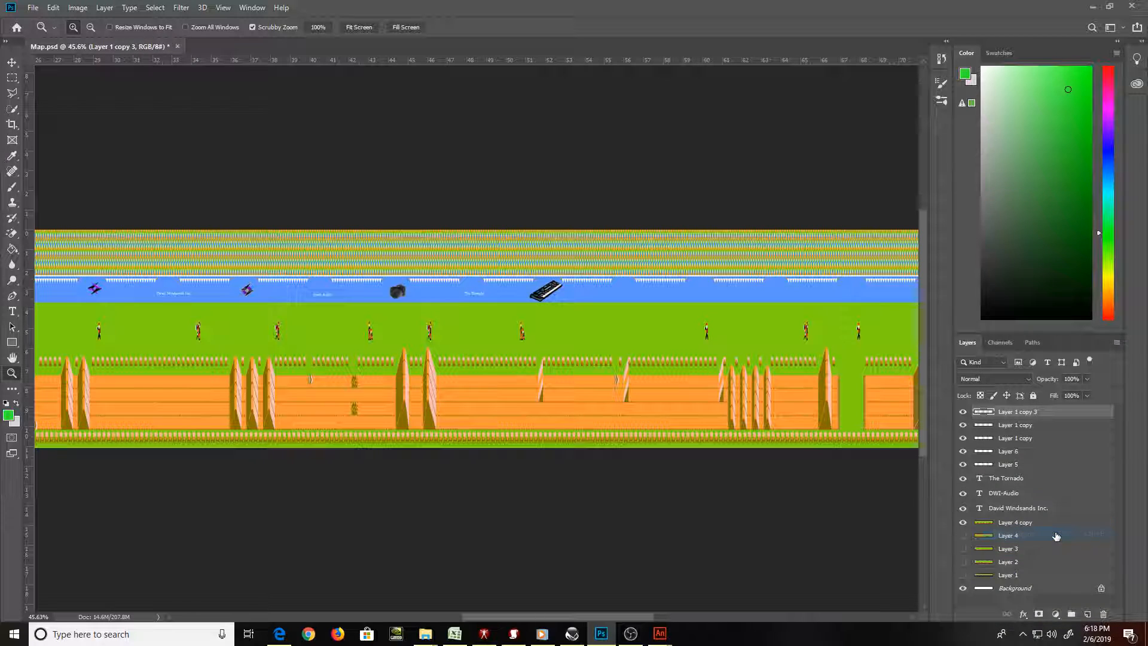
pyautogui.doubleClick(1018, 412)
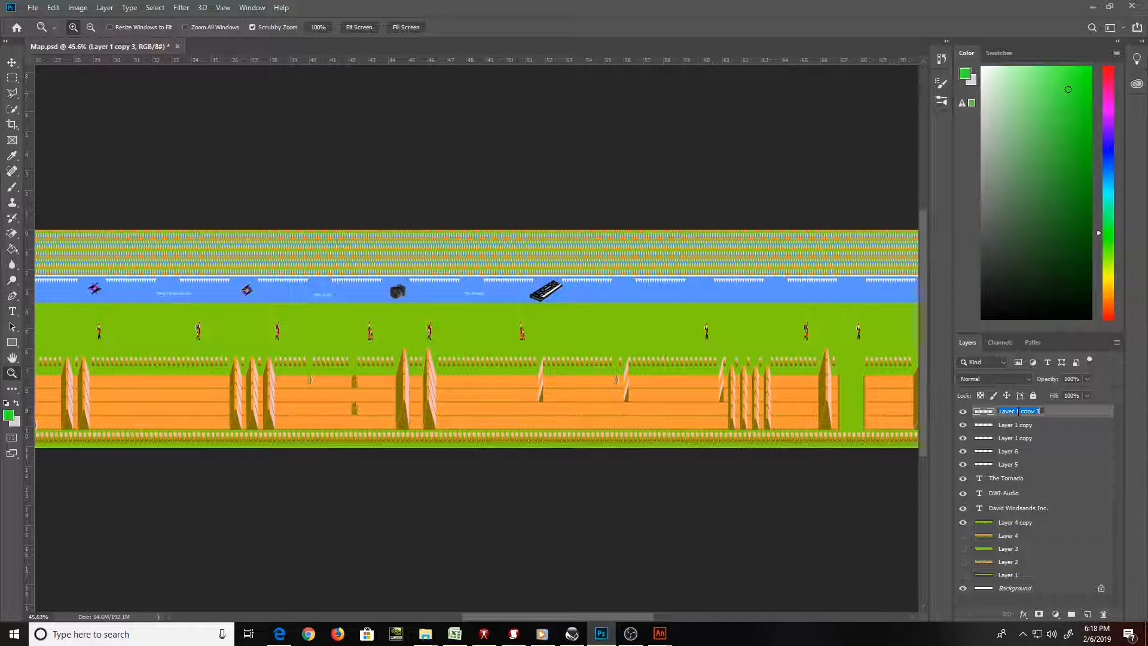
pyautogui.write('Repel')
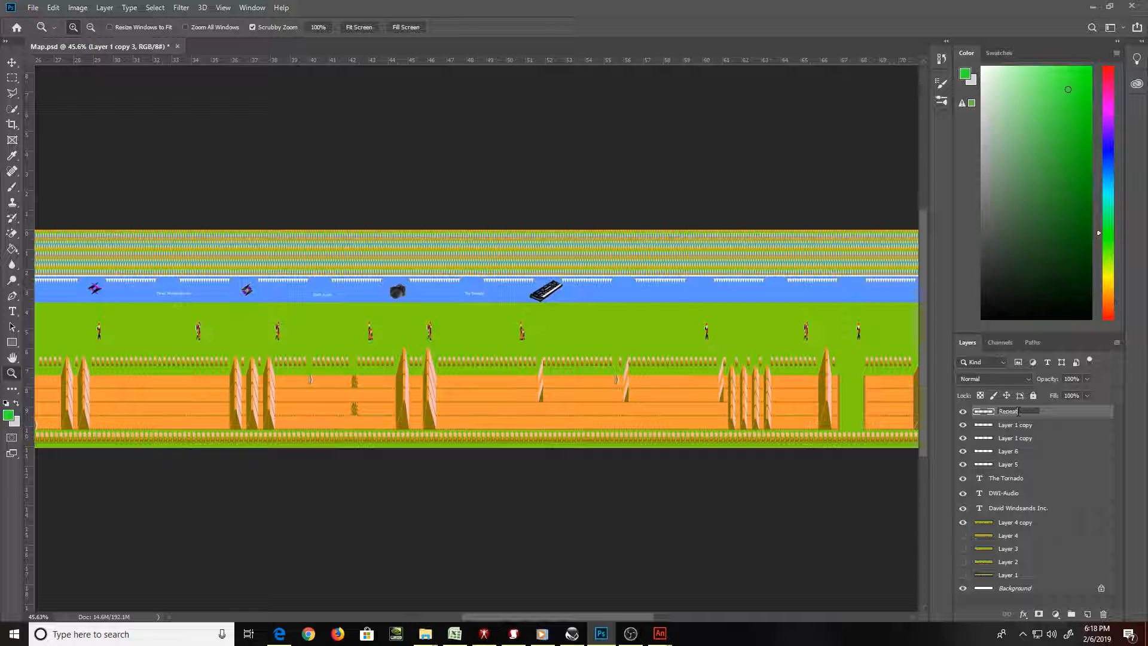
pyautogui.write('s')
pyautogui.press('Return')
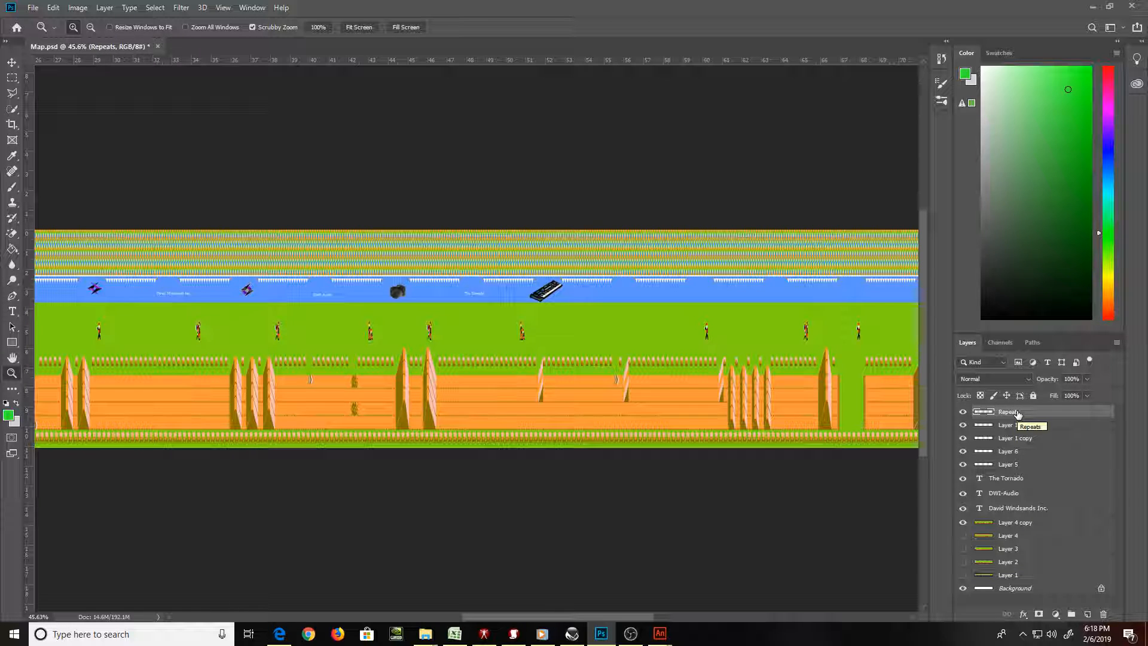
# Duplicate the Repeats layer and move the copy right along the blue banner so its decorations continue after the second keyboard
pyautogui.hotkey('ctrl', 'j')
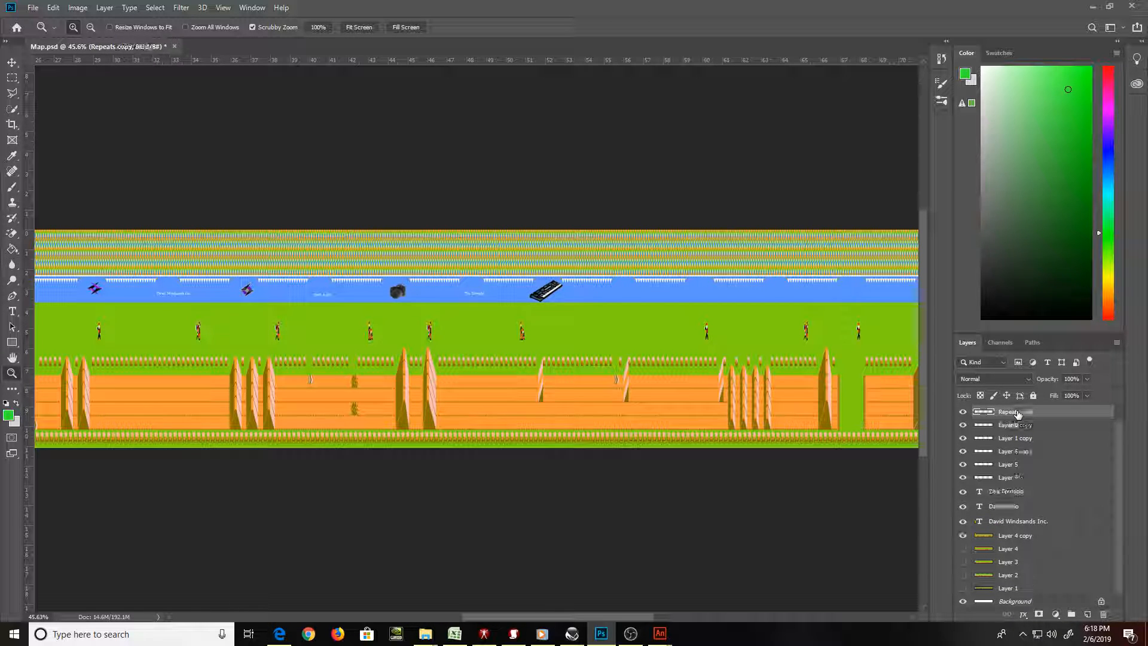
pyautogui.press('v')
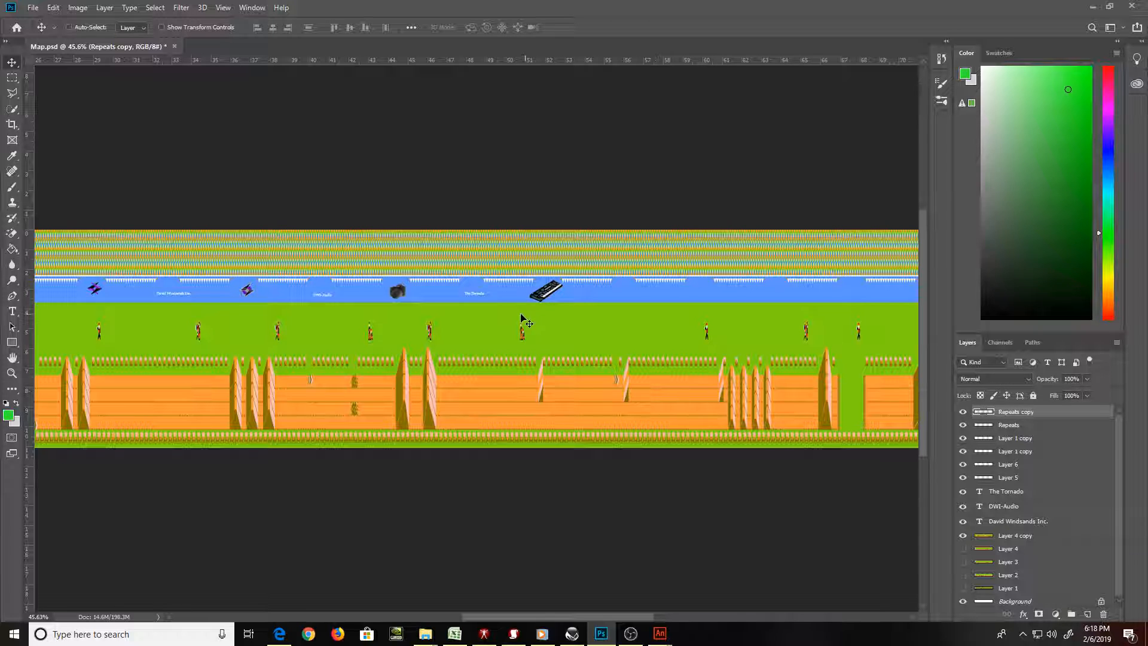
pyautogui.moveTo(414, 299); pyautogui.dragTo(559, 290)
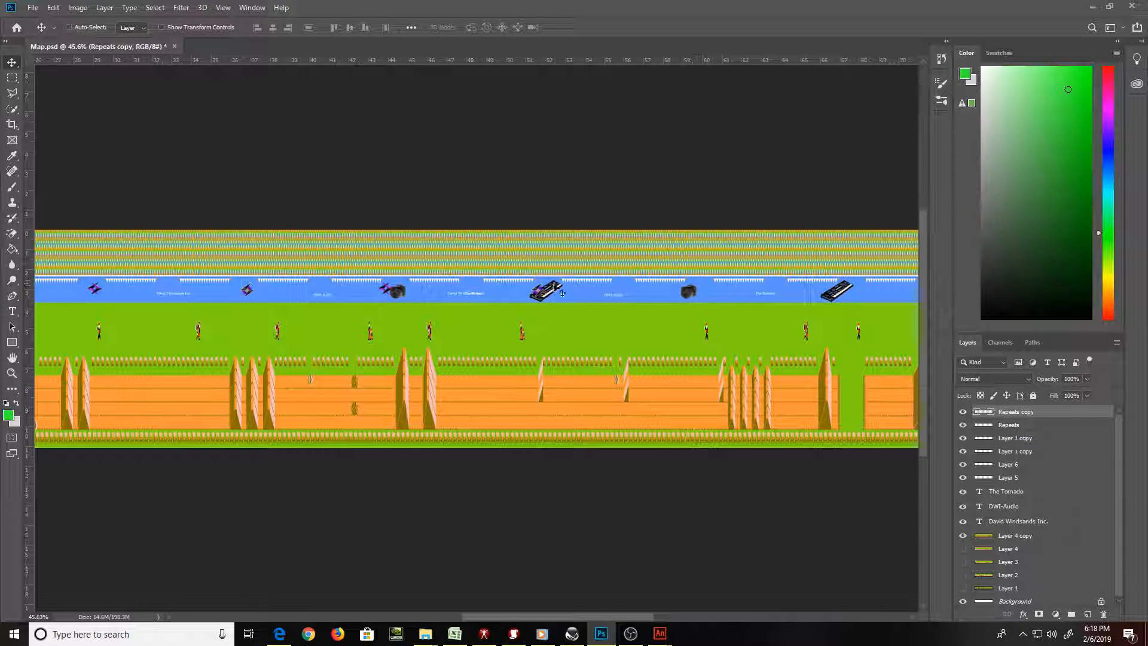
pyautogui.moveTo(484, 292); pyautogui.dragTo(616, 294)
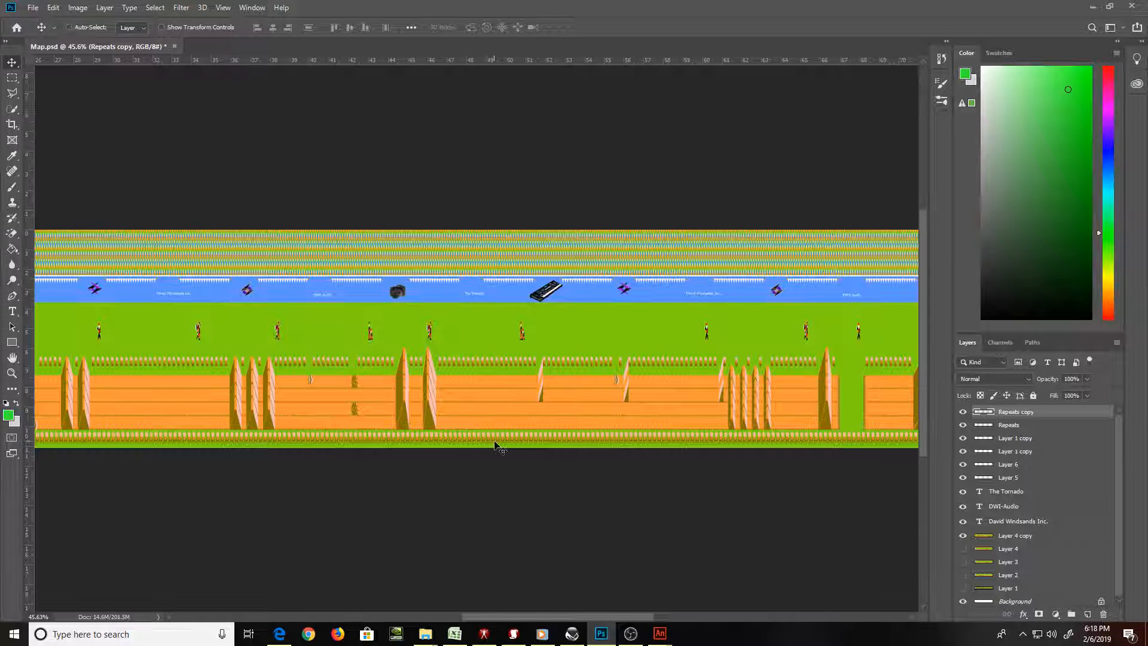
pyautogui.moveTo(574, 616); pyautogui.dragTo(656, 625)
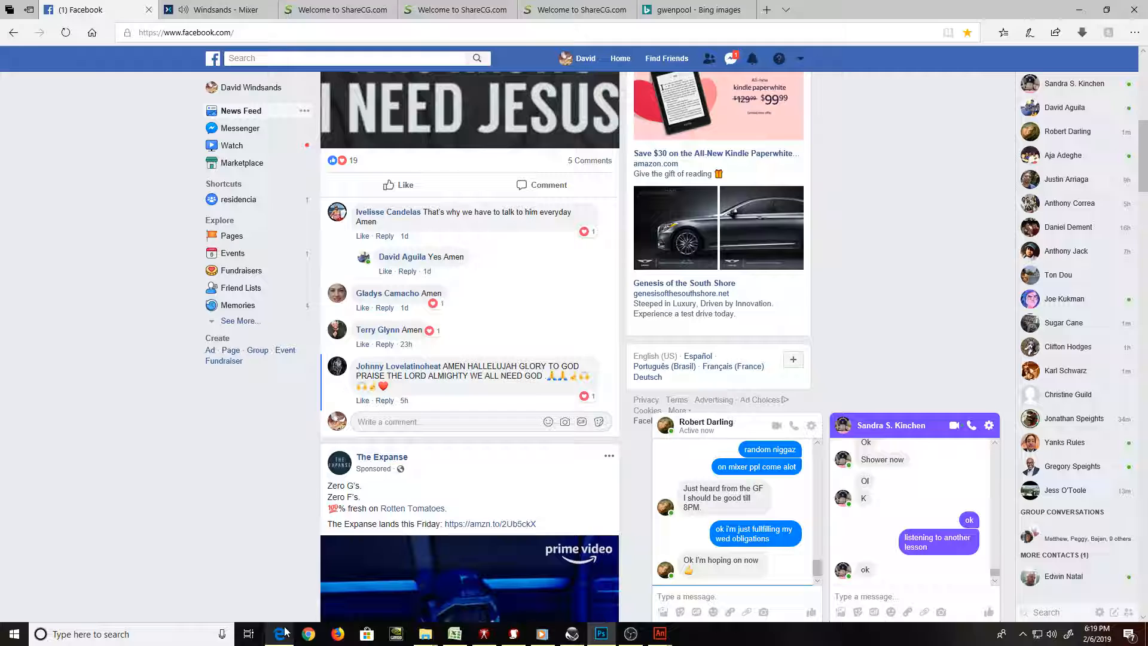
# Switch to the Edge browser and search Bing images for native instruments logo
pyautogui.click(279, 633)
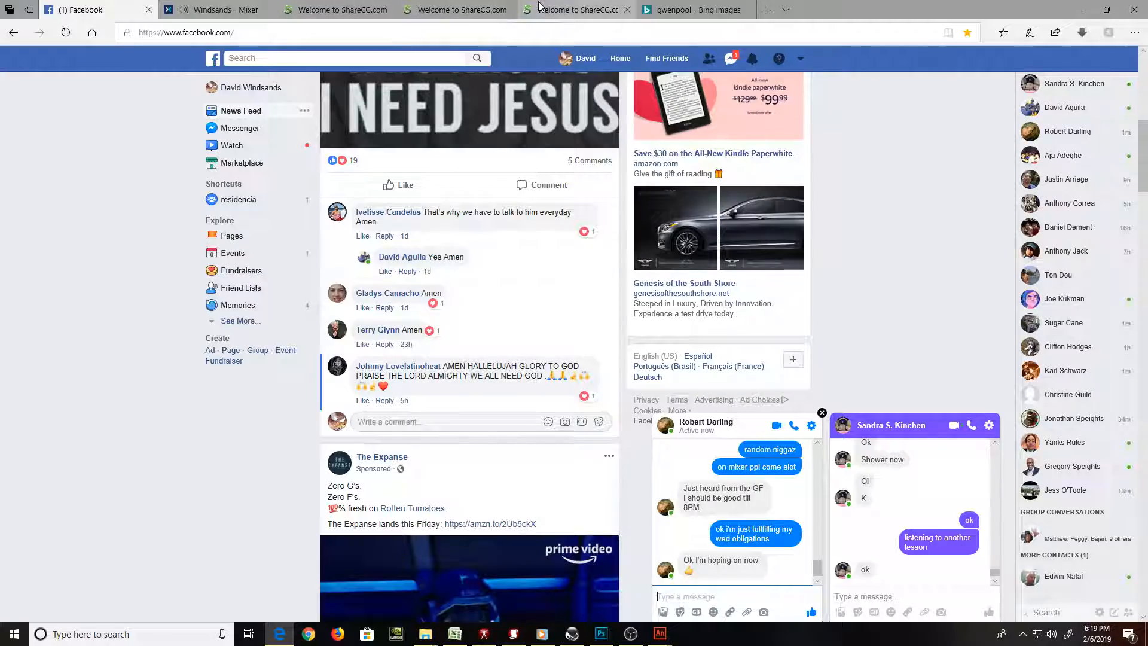
pyautogui.moveTo(533, 11)
pyautogui.click(668, 8)
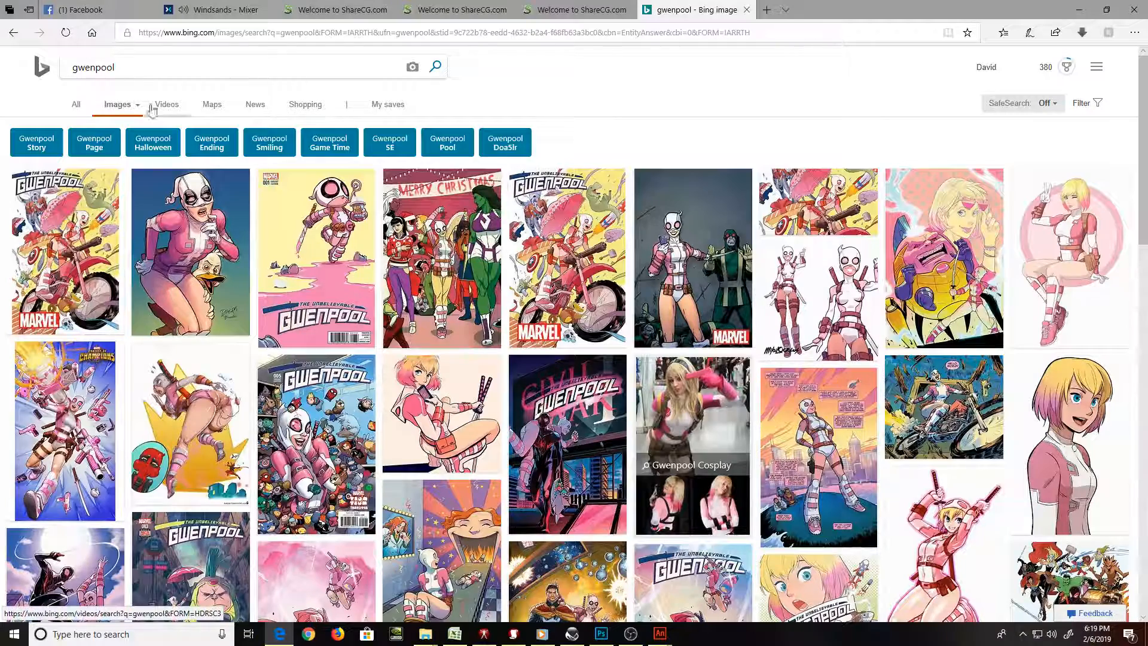
pyautogui.moveTo(115, 71); pyautogui.dragTo(12, 80)
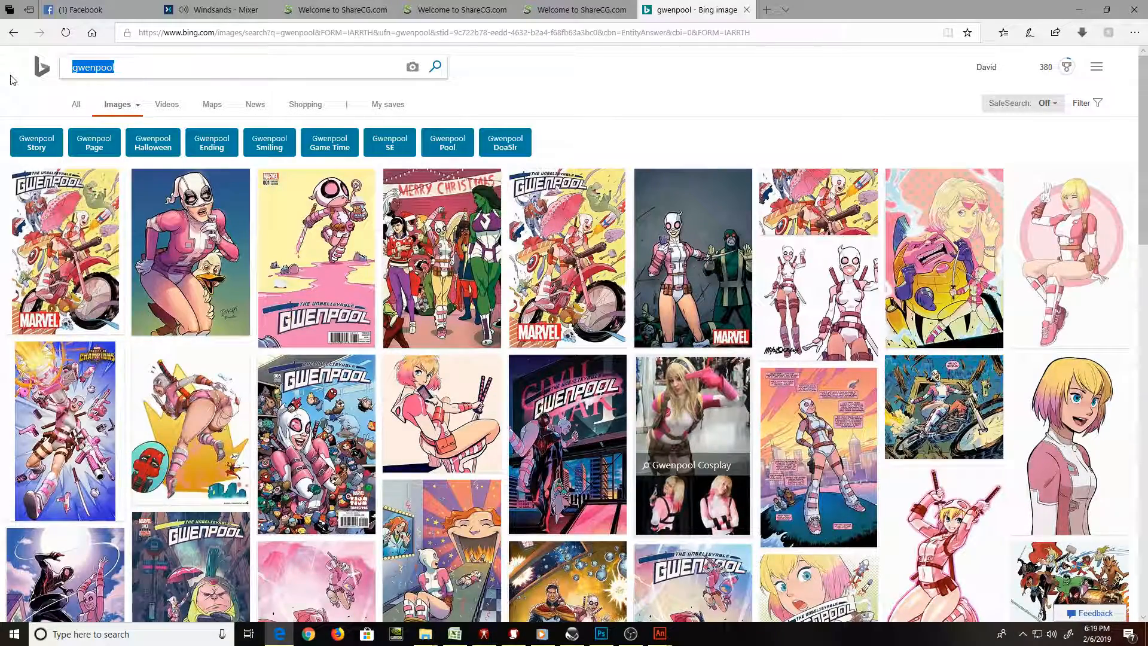
pyautogui.write('na')
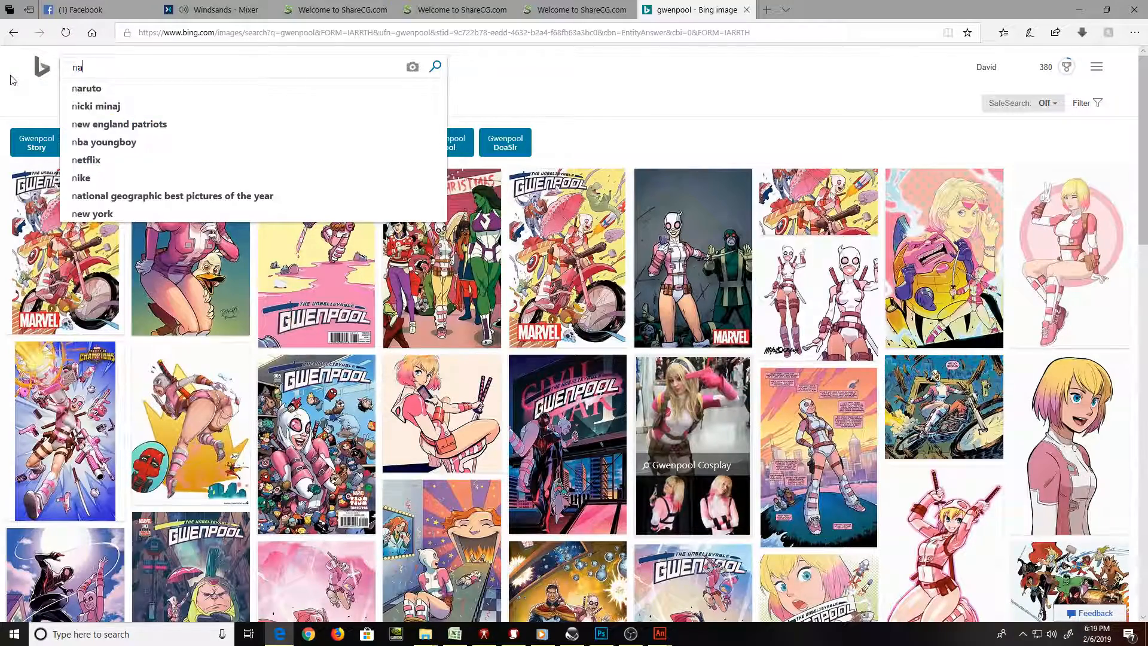
pyautogui.write('tive ')
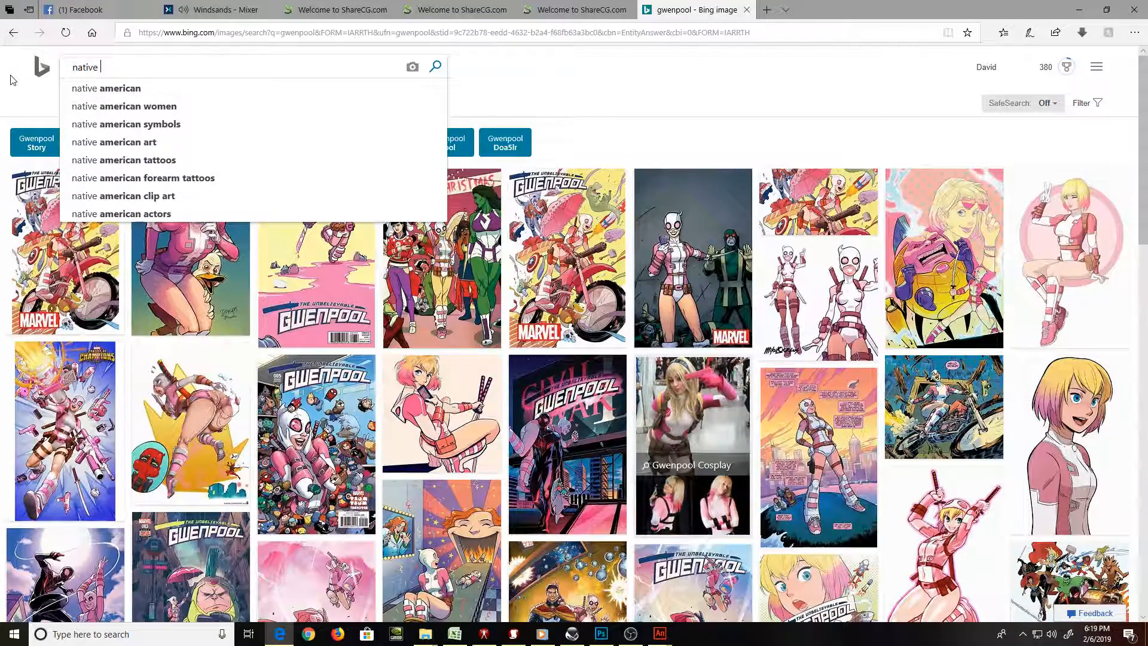
pyautogui.write('ins')
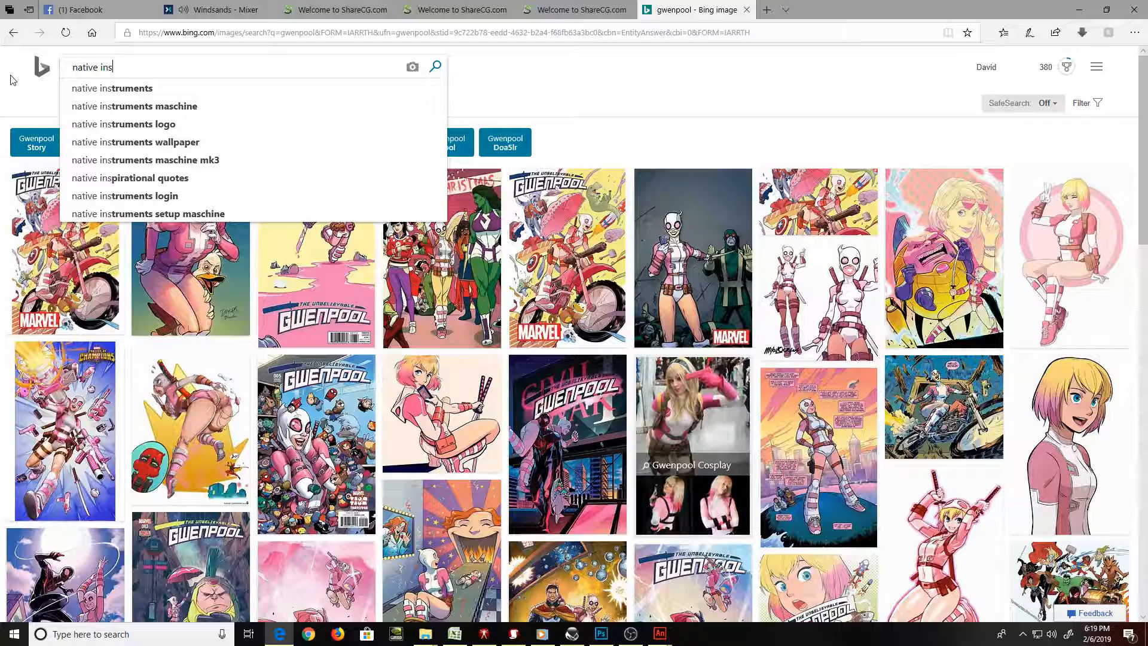
pyautogui.press('Down')
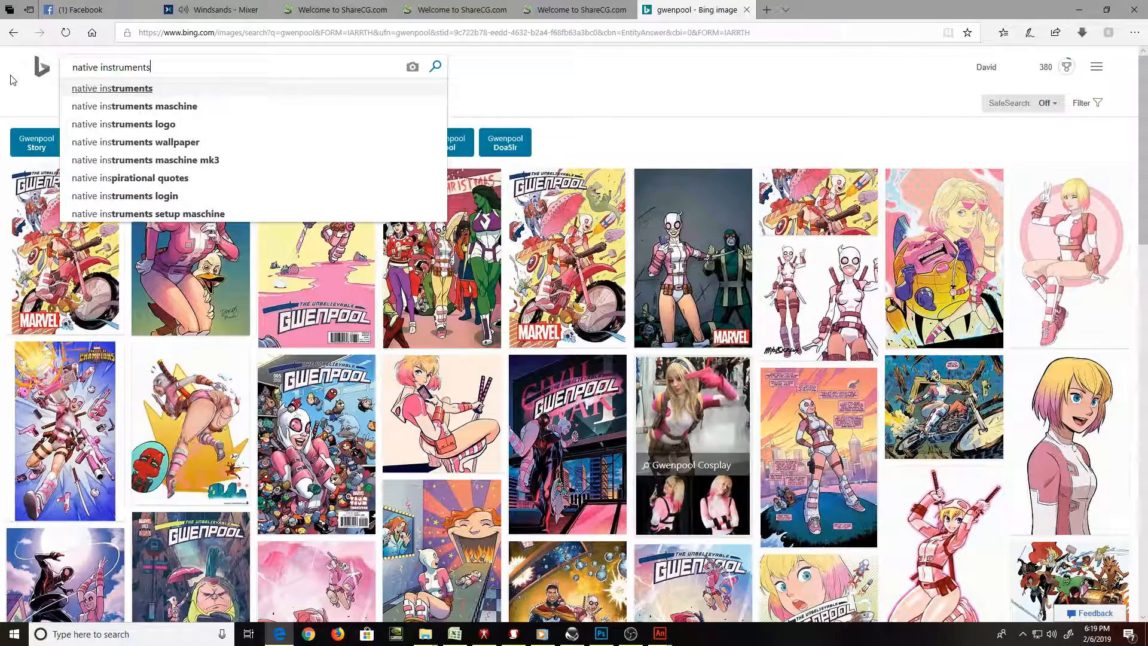
pyautogui.press('Down')
pyautogui.press('Down')
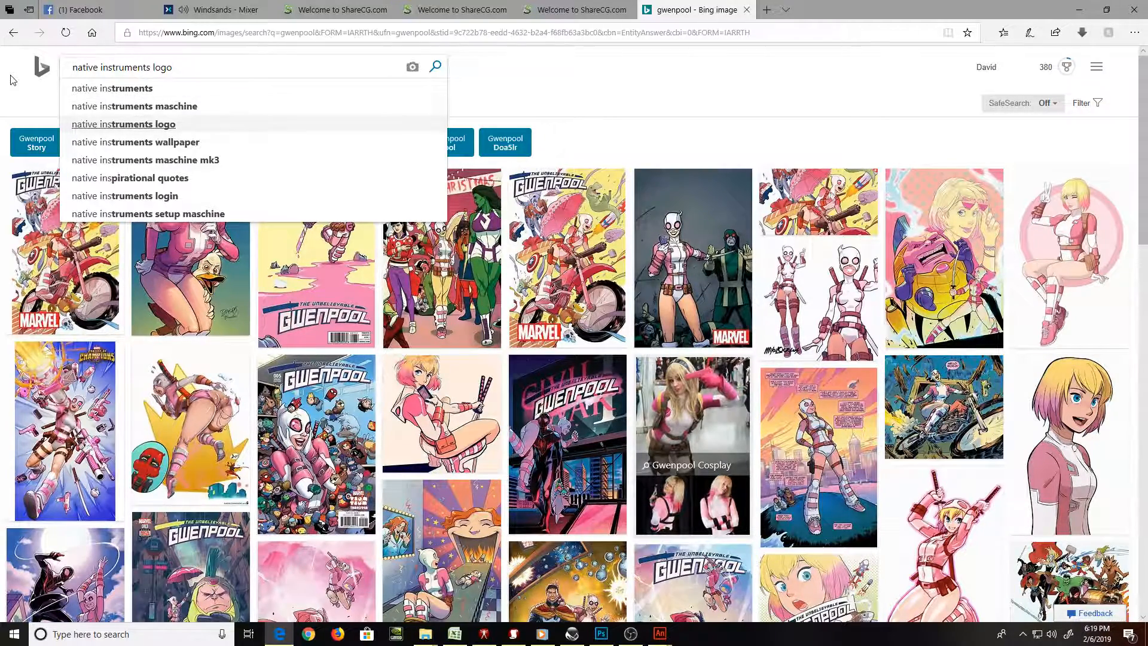
pyautogui.press('Return')
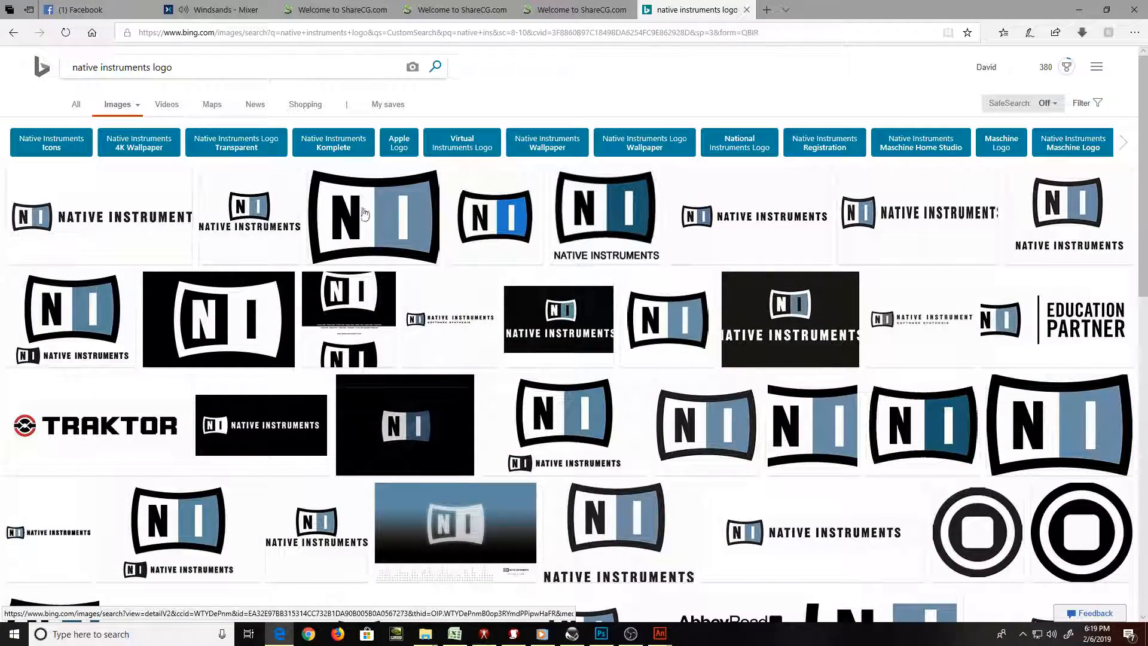
# Open the 1000 × 713 NI logo from logonoid.com and copy the picture
pyautogui.click(393, 215)
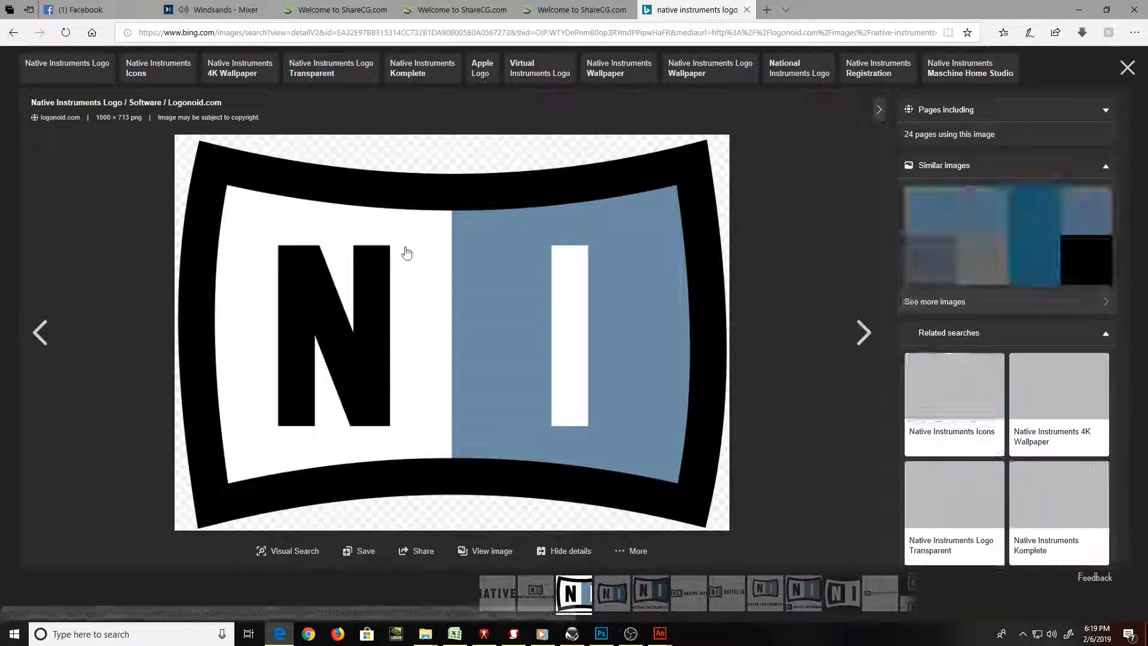
pyautogui.rightClick(451, 299)
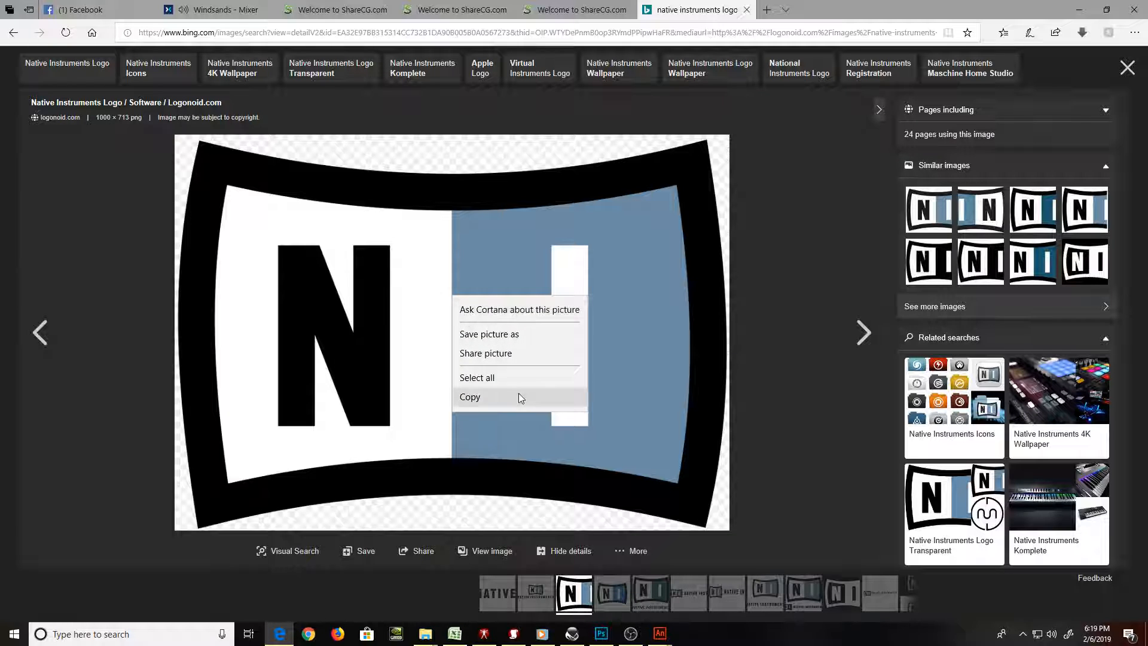
pyautogui.click(469, 397)
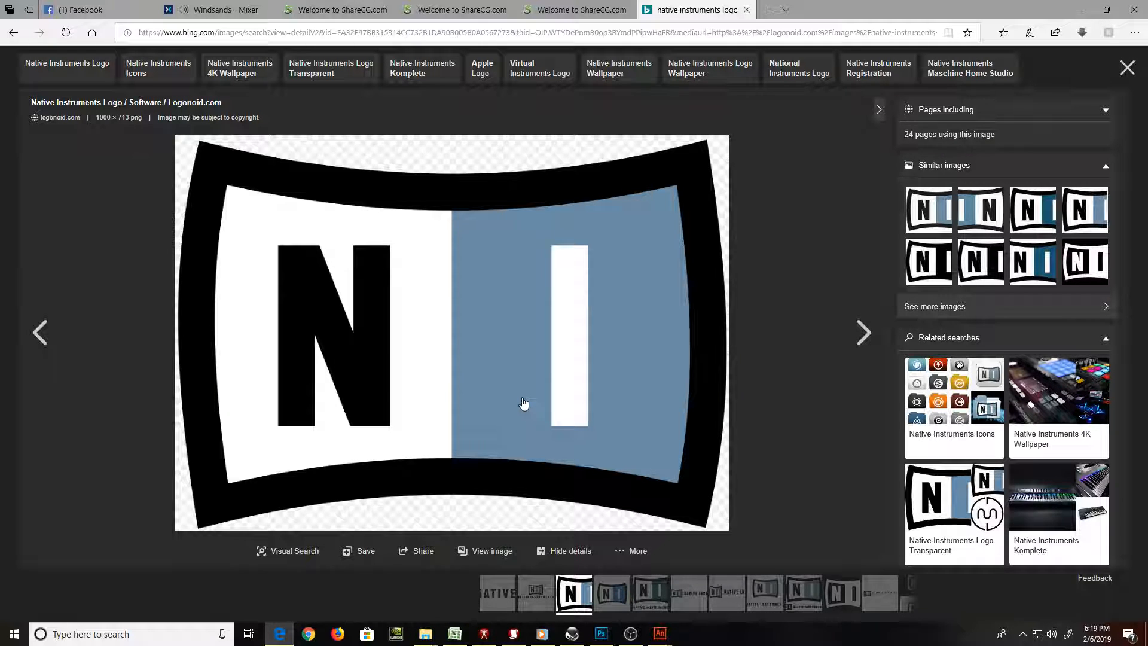
# Return to Photoshop, paste the NI logo onto the map and erase its black surround with the Magic Eraser
pyautogui.hotkey('alt', 'Tab')
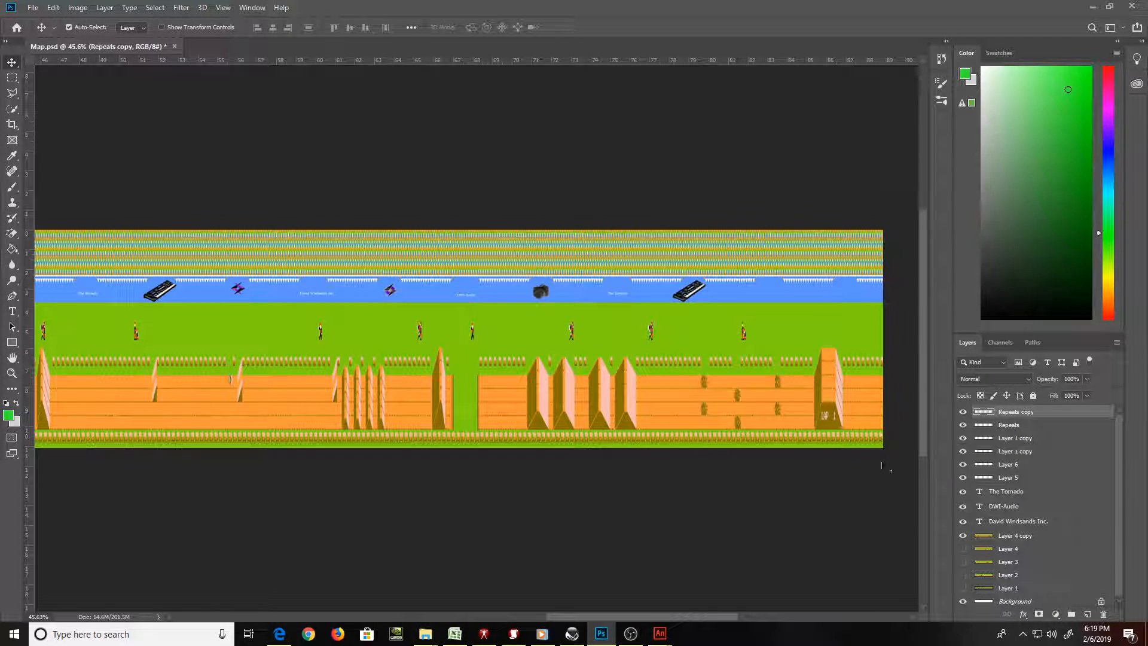
pyautogui.hotkey('ctrl', 'v')
pyautogui.press('e')
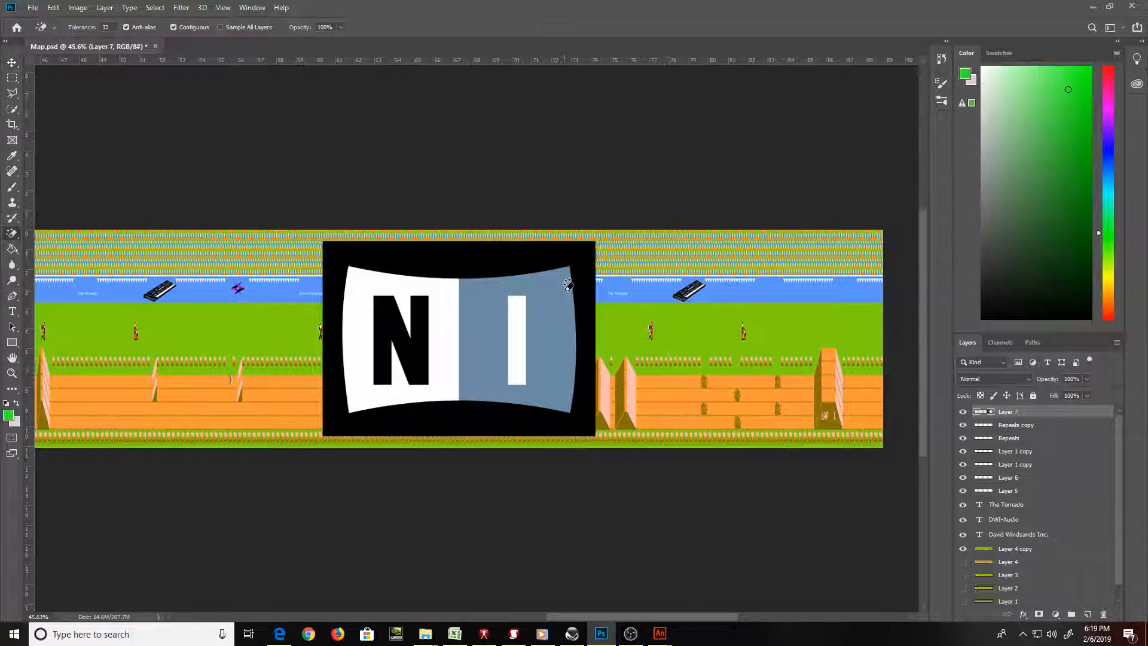
pyautogui.click(534, 256)
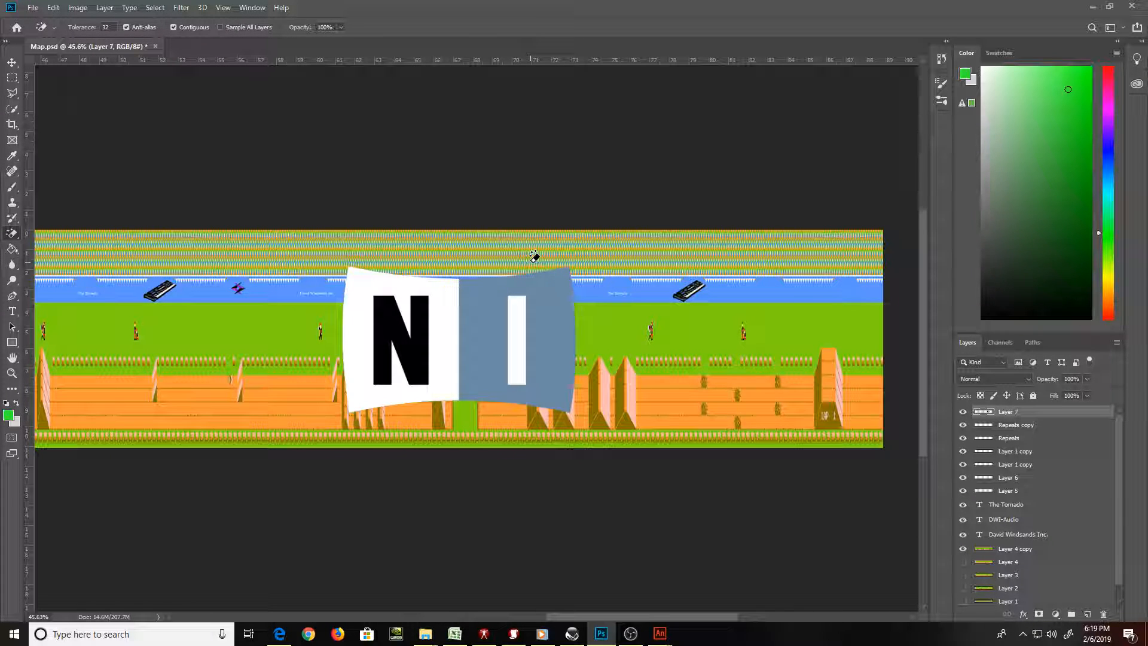
# Move the NI logo to the right end of the map and scale it down to a small banner-sized emblem
pyautogui.press('v')
pyautogui.moveTo(534, 256)
pyautogui.mouseDown()
pyautogui.moveTo(598, 266)
pyautogui.moveTo(759, 238)
pyautogui.moveTo(751, 261)
pyautogui.mouseUp()
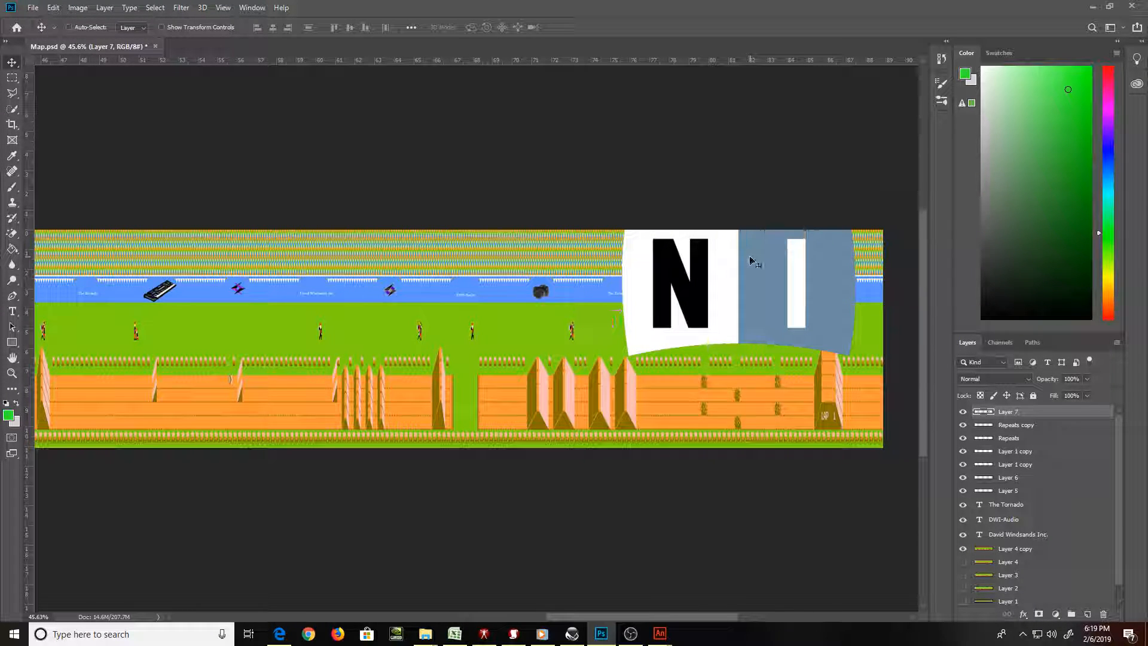
pyautogui.hotkey('ctrl', 't')
pyautogui.moveTo(622, 210); pyautogui.dragTo(808, 364)
pyautogui.press('Return')
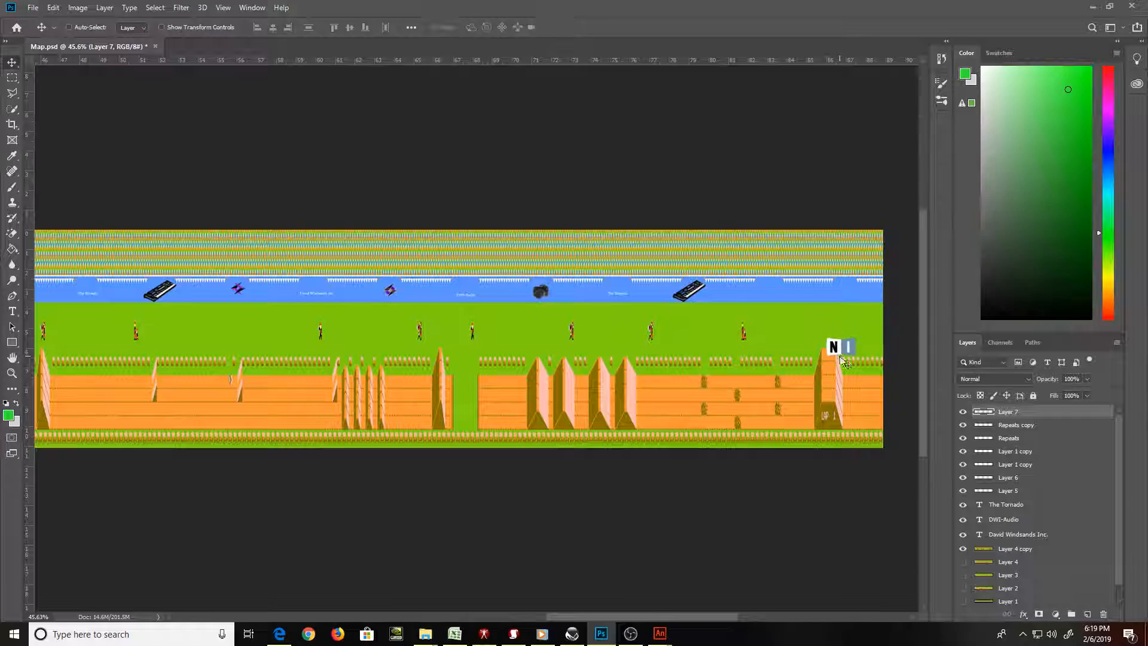
# Move the NI logo onto the blue banner wall beyond the last keyboard and scale it down to fit the banner
pyautogui.press('z')
pyautogui.moveTo(758, 291); pyautogui.dragTo(684, 347)
pyautogui.press('v')
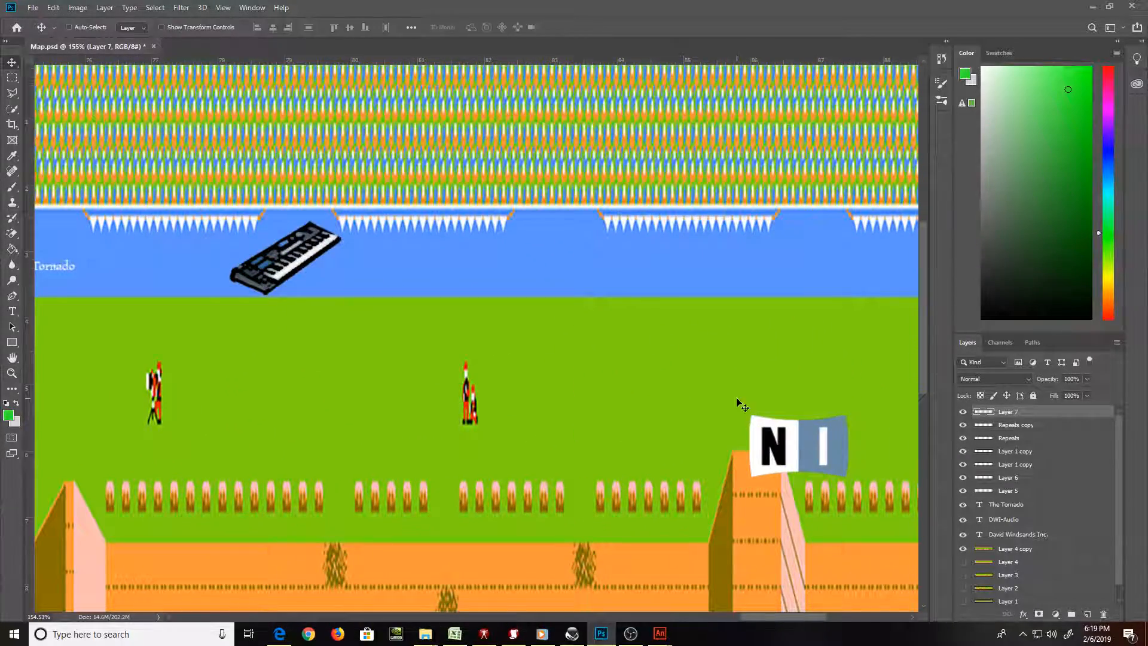
pyautogui.moveTo(777, 442); pyautogui.dragTo(535, 257)
pyautogui.hotkey('ctrl', 't')
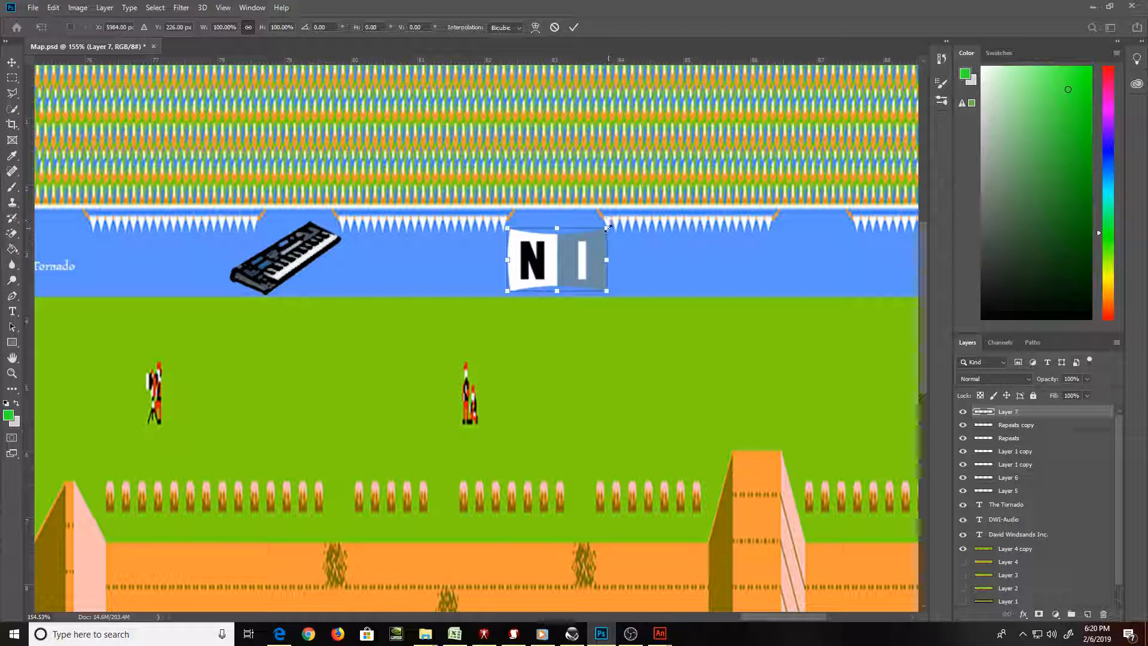
pyautogui.moveTo(607, 229); pyautogui.dragTo(560, 255)
pyautogui.press('Return')
# Duplicate the NI logo into the next banner gap near the end of the map and save the document
pyautogui.moveTo(651, 268); pyautogui.dragTo(487, 249)
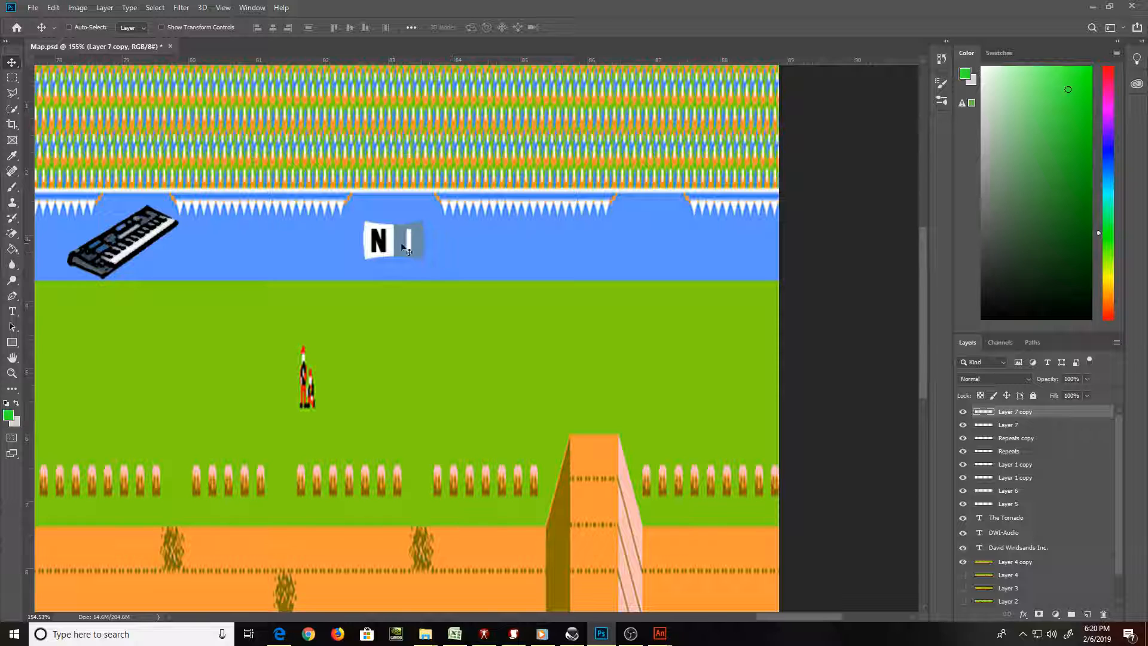
pyautogui.moveTo(399, 242); pyautogui.dragTo(651, 247)
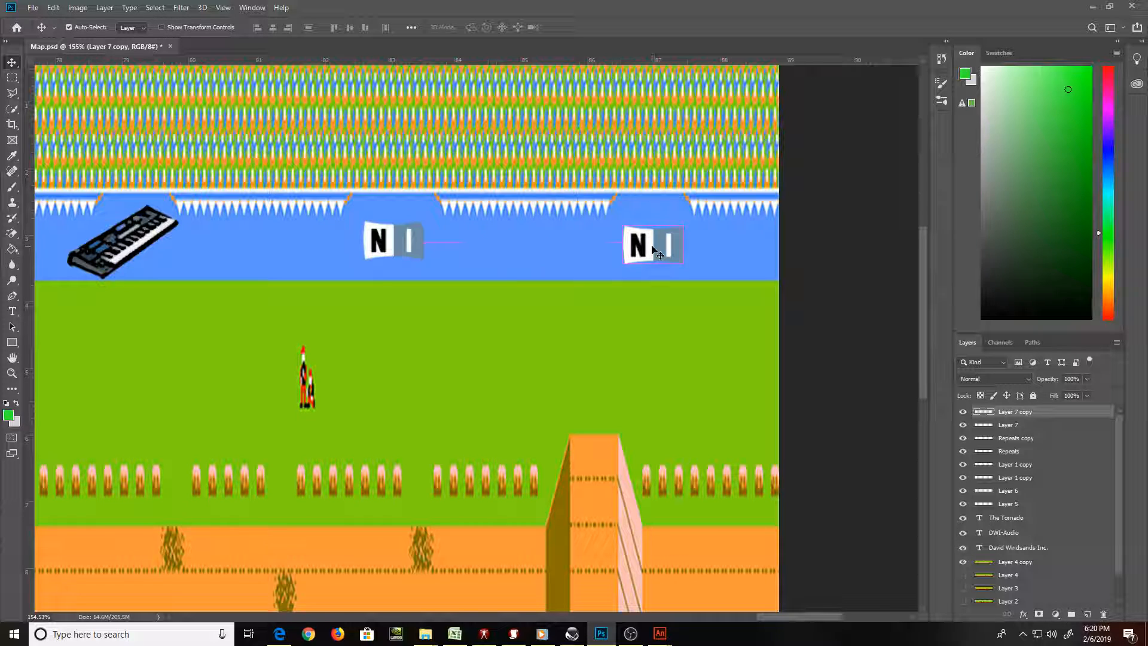
pyautogui.hotkey('ctrl', '0')
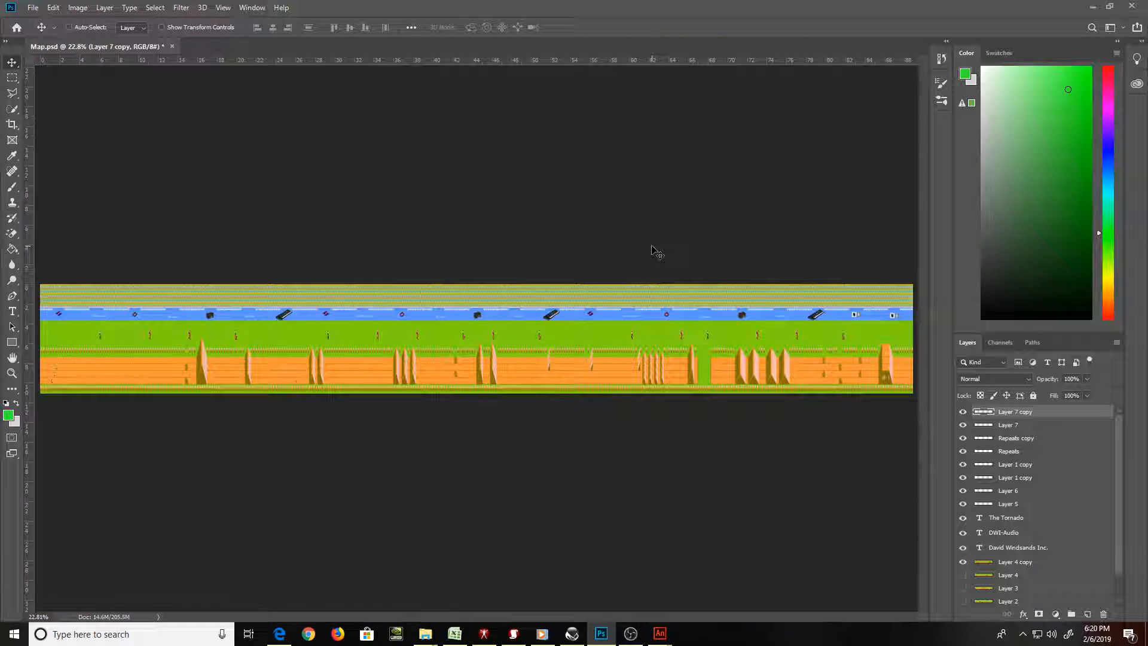
pyautogui.hotkey('ctrl', 's')
# Save a JPEG copy of the map as Map2 in the 4-2 Excitebike folder at Maximum quality 12
pyautogui.click(33, 8)
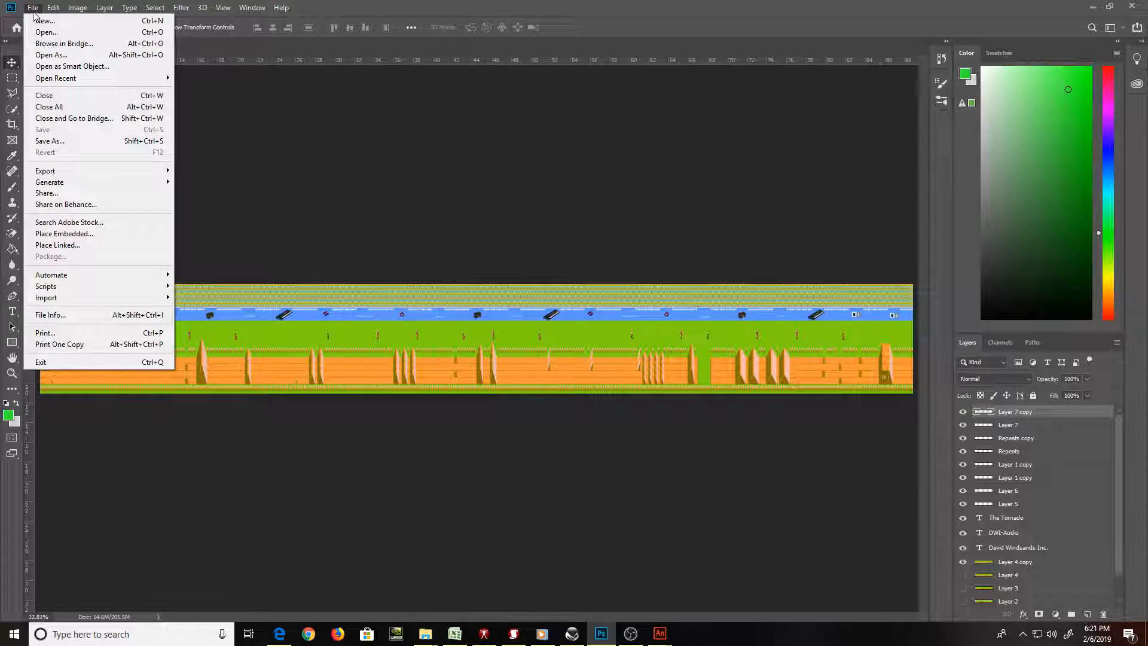
pyautogui.click(93, 142)
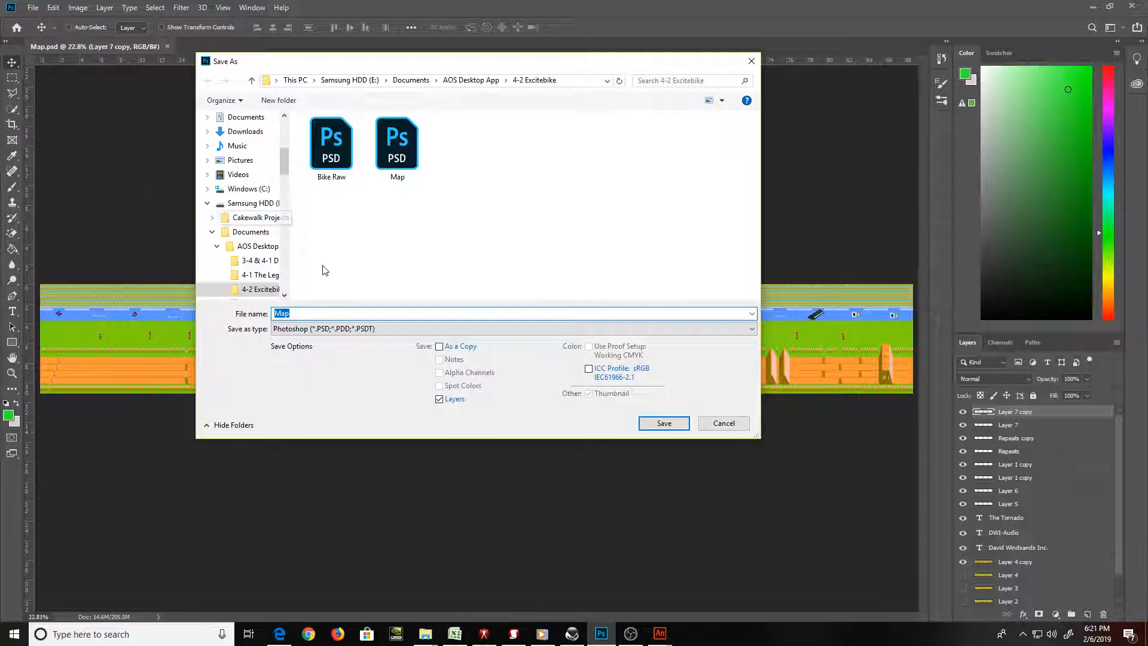
pyautogui.click(329, 310)
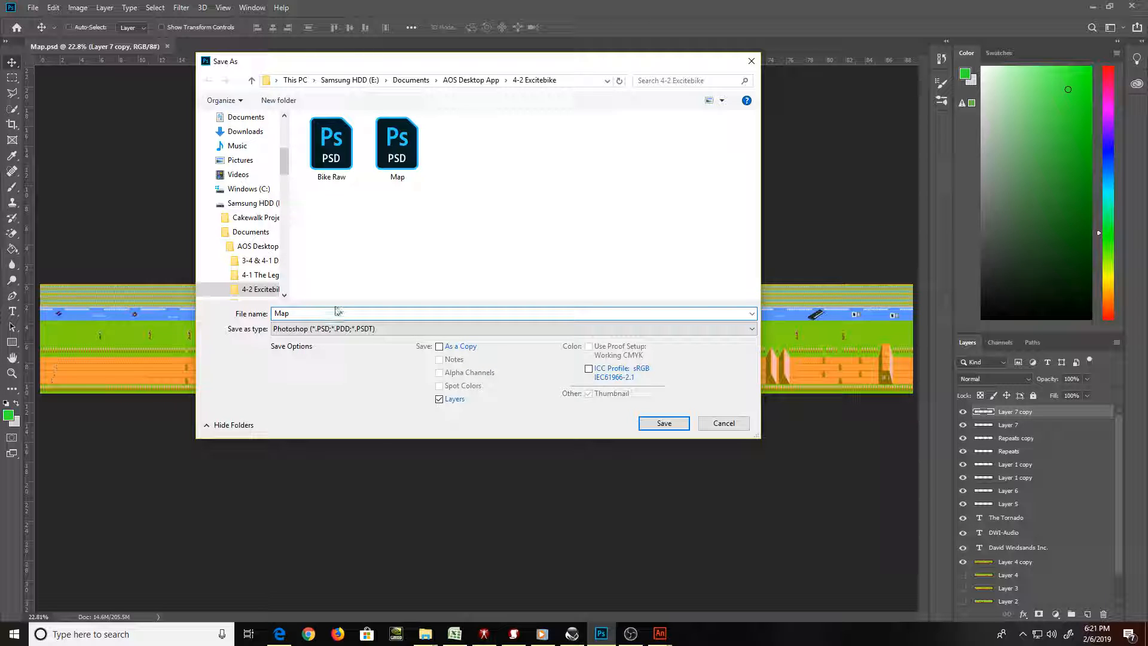
pyautogui.write('2')
pyautogui.click(344, 329)
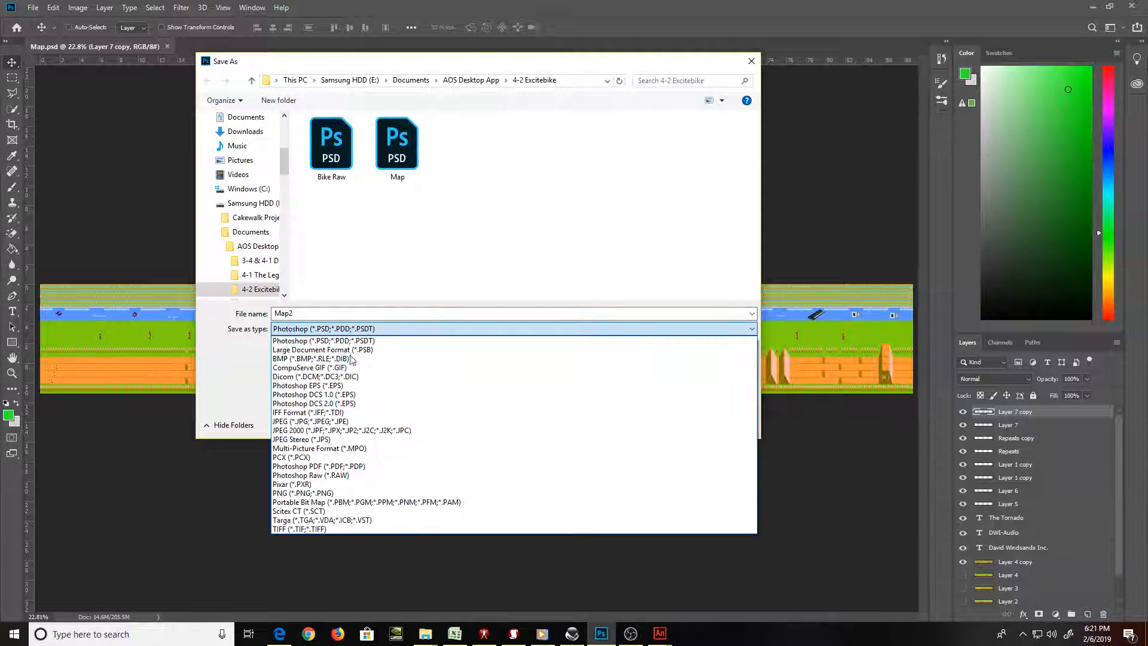
pyautogui.click(360, 420)
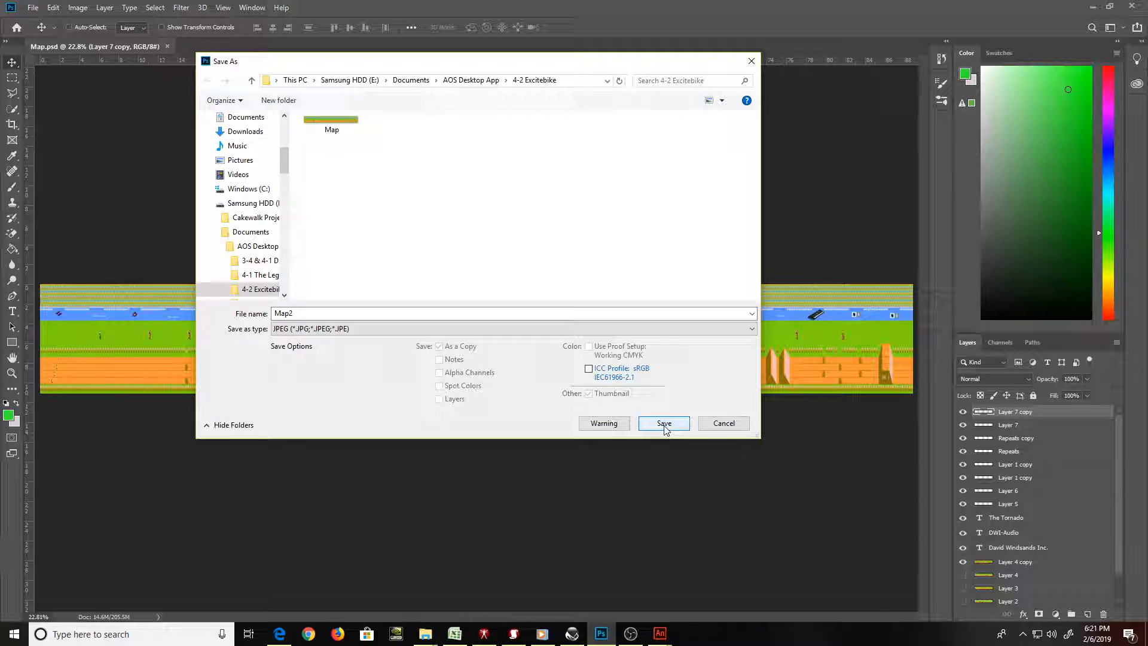
pyautogui.click(663, 424)
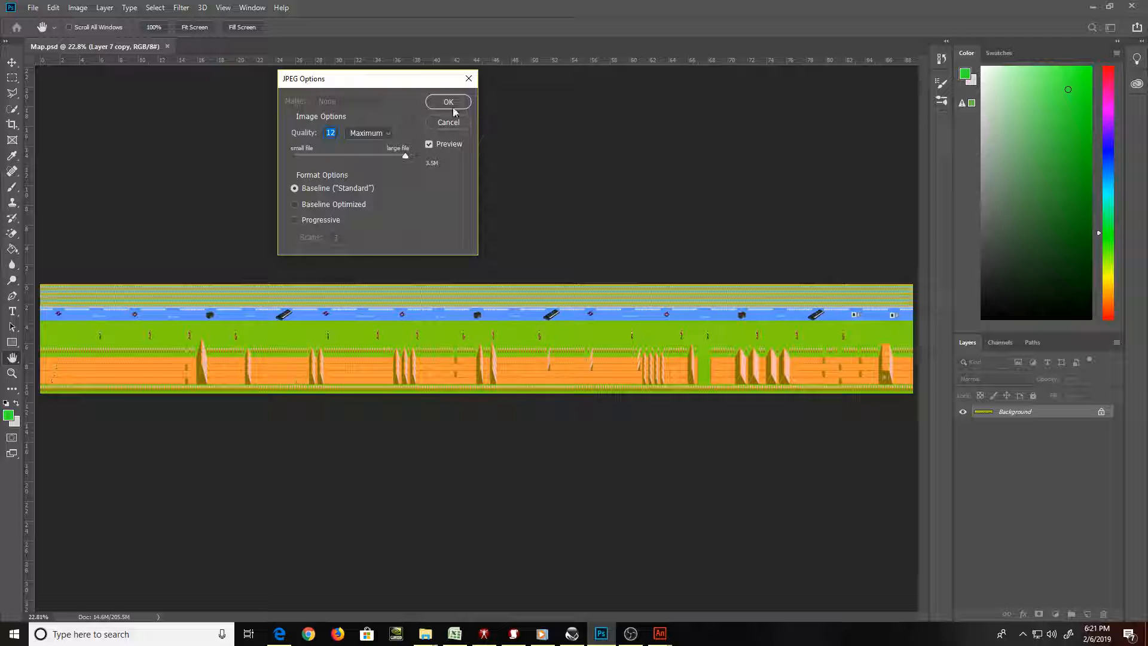
pyautogui.click(450, 105)
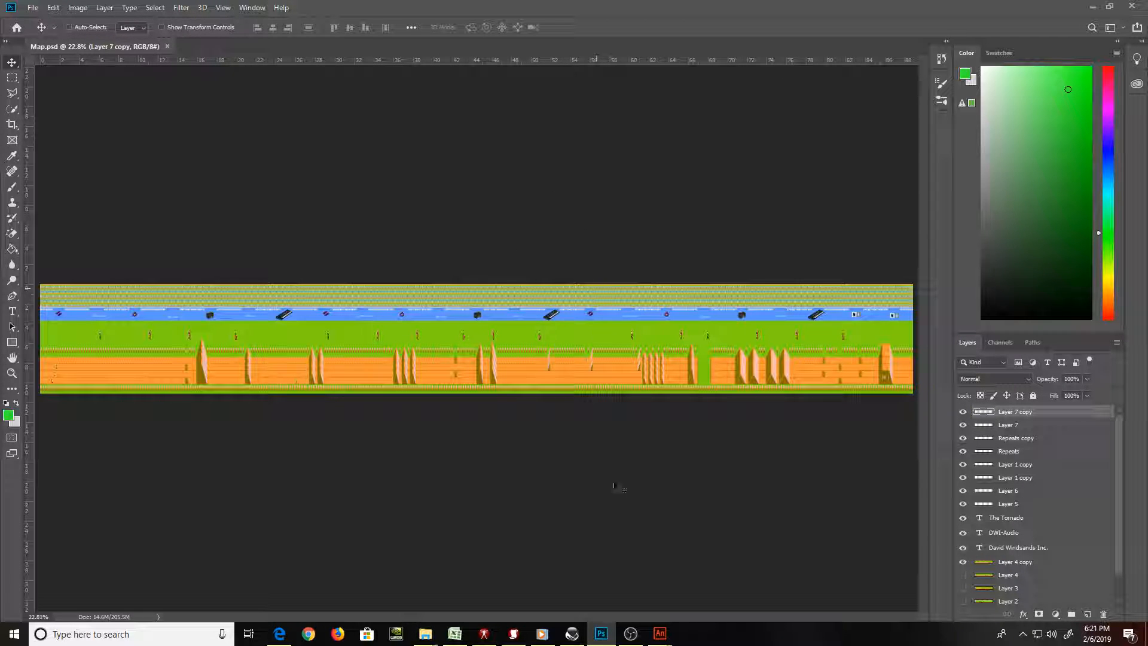
# Switch to the 4-2.fla project in Adobe Animate and close the open 4-2.swf preview
pyautogui.click(660, 633)
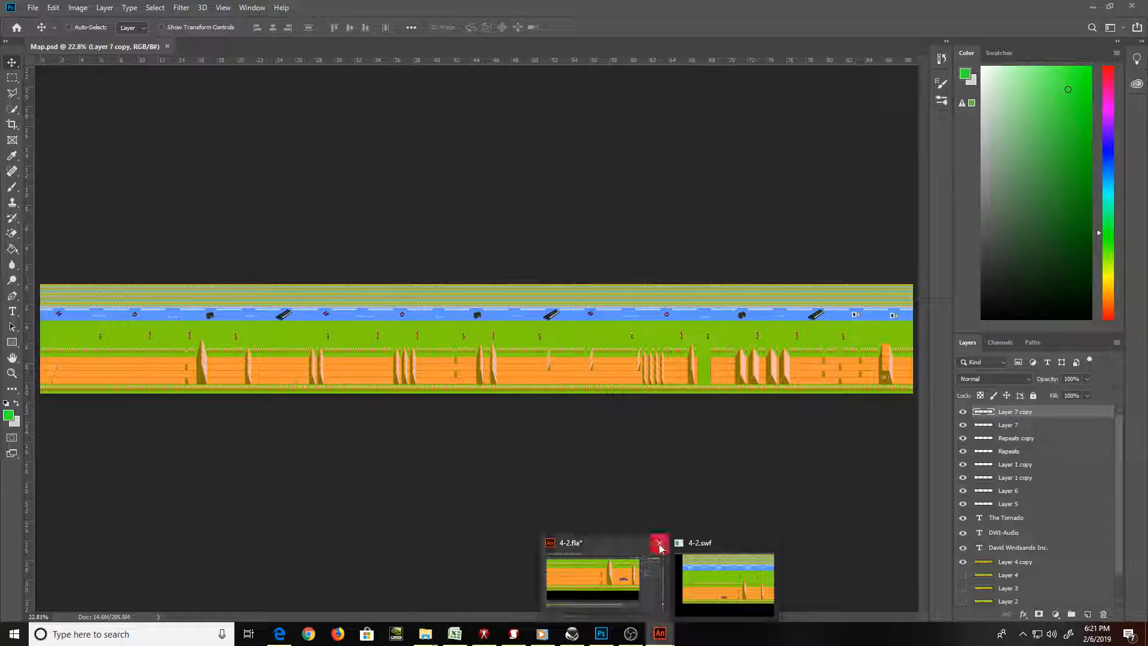
pyautogui.moveTo(659, 543)
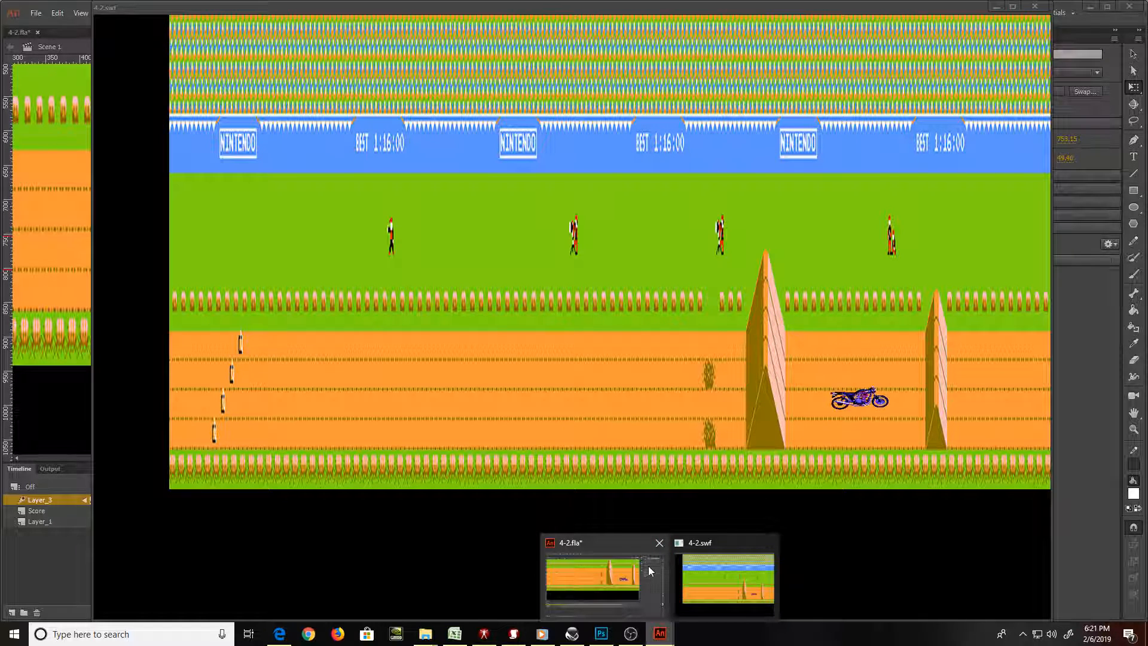
pyautogui.click(648, 565)
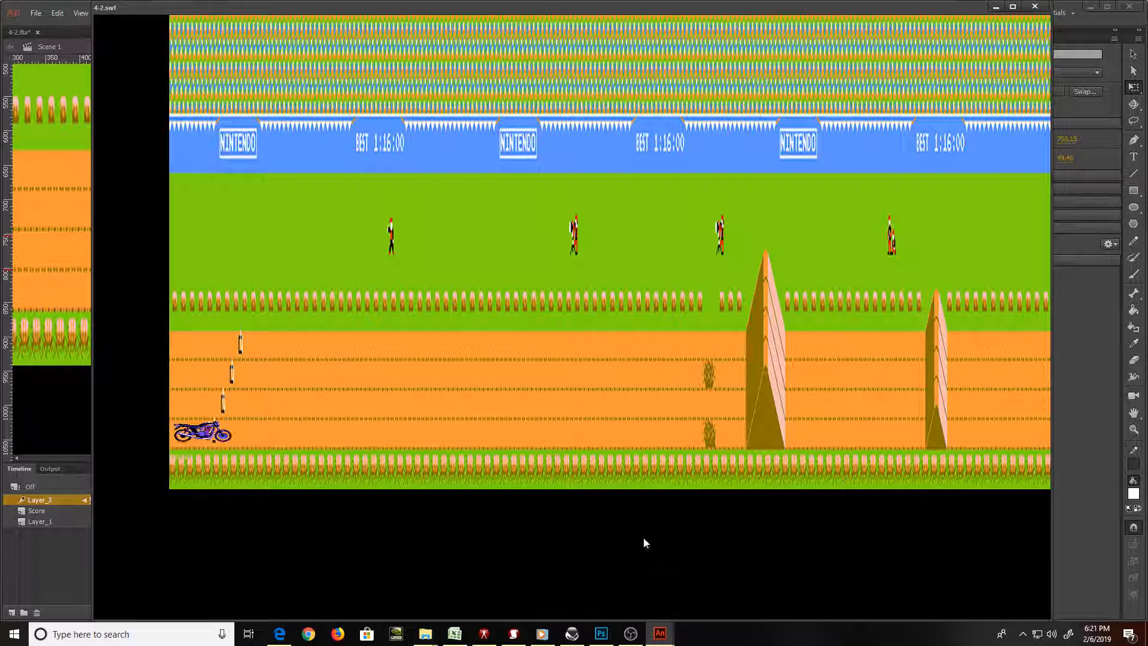
pyautogui.click(1035, 6)
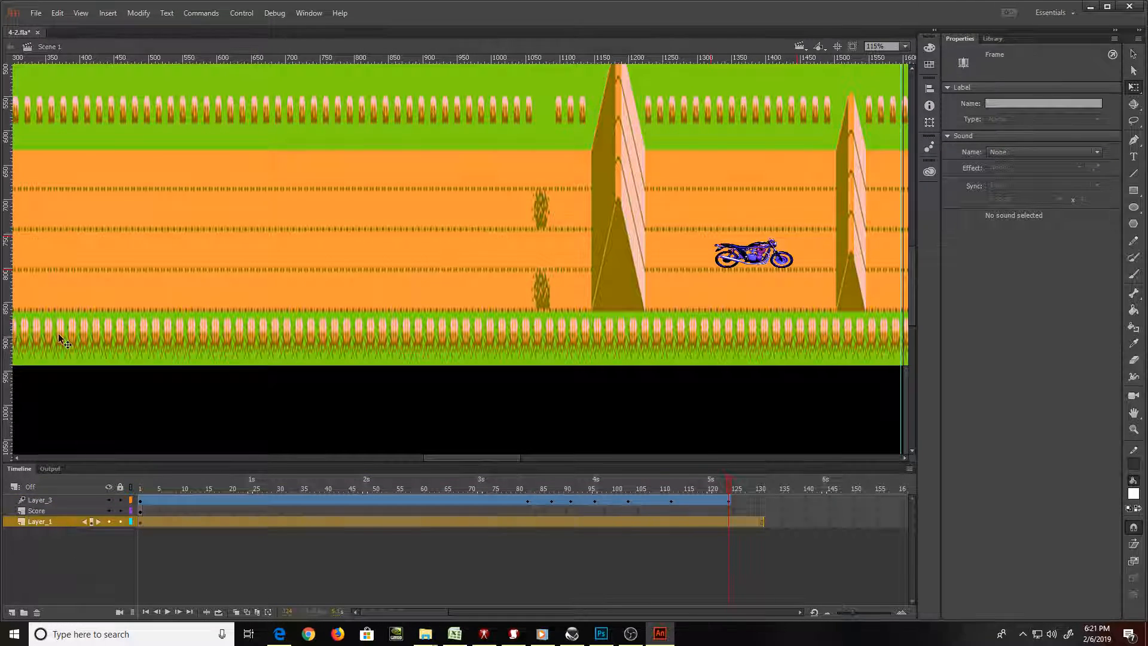
# Delete the old Map.jpg track bitmap from Layer_1 on the stage
pyautogui.scroll(3, 58, 334)
pyautogui.hscroll(-3, 59, 334)
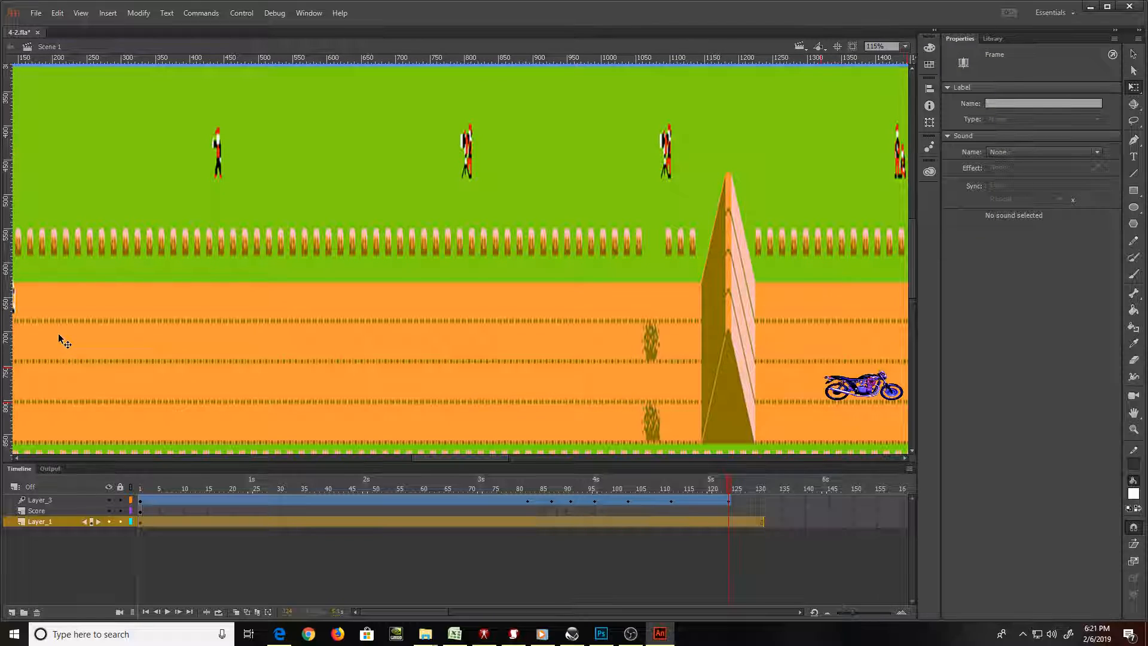
pyautogui.scroll(-5, 58, 333)
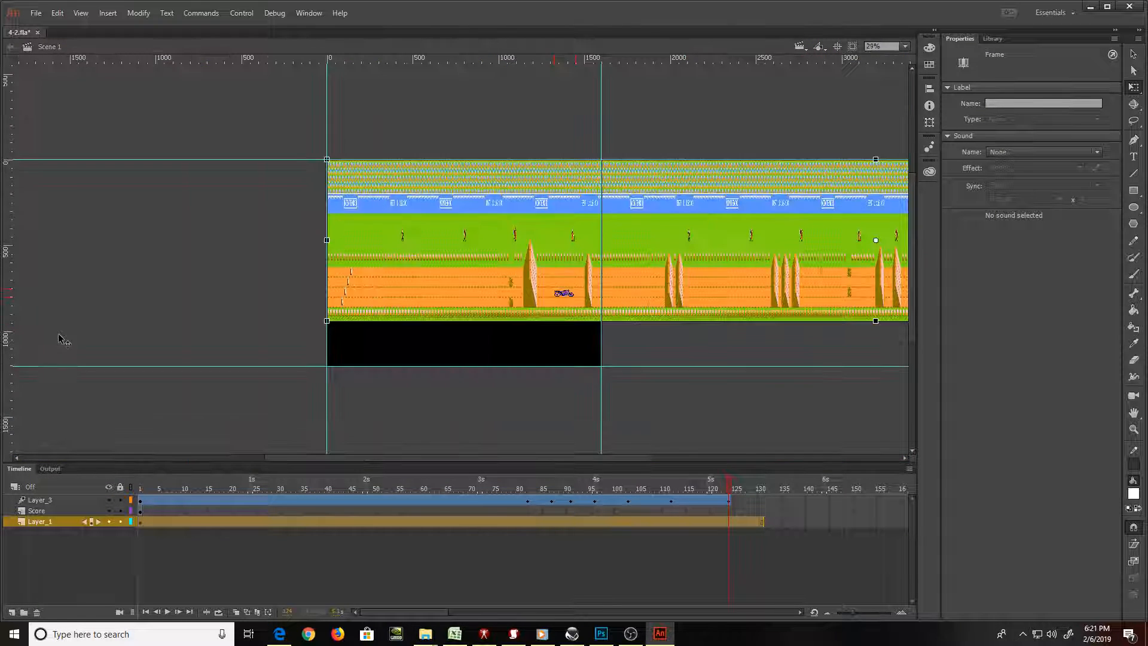
pyautogui.click(36, 13)
pyautogui.moveTo(57, 12)
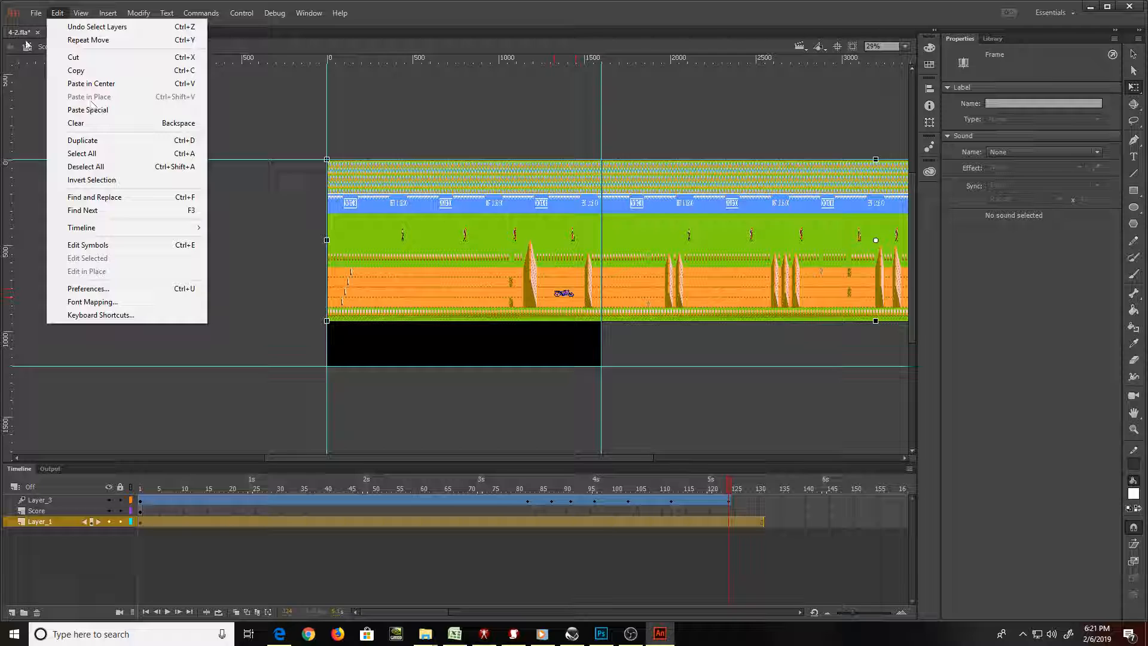
pyautogui.click(413, 195)
pyautogui.press('Delete')
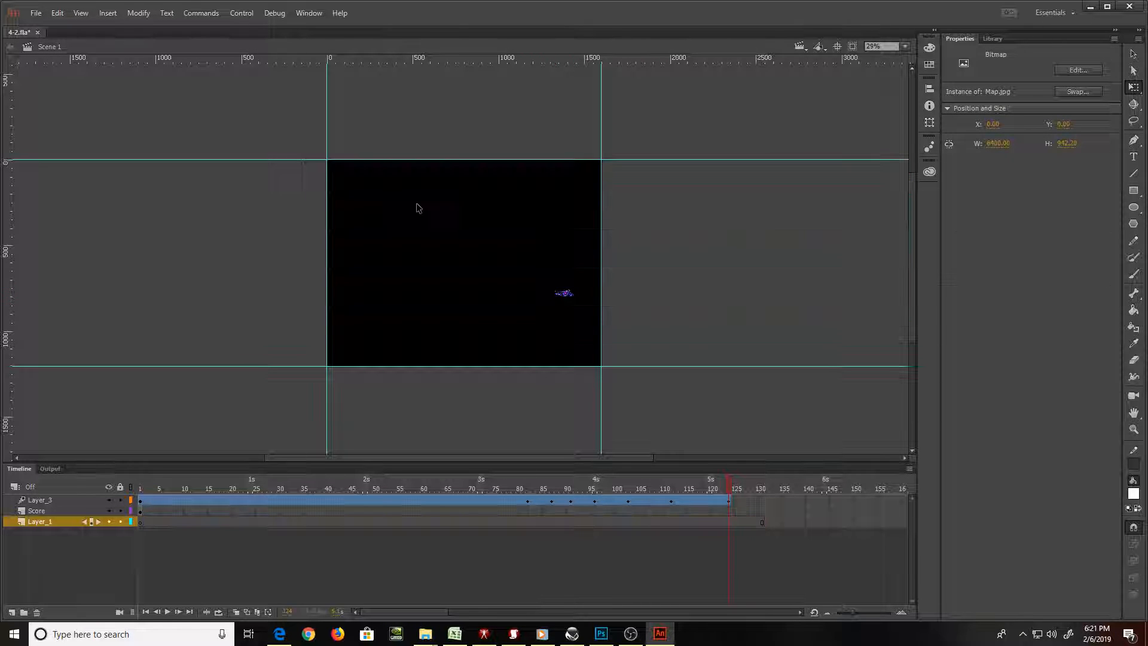
# Import Map2.jpg to the stage on Layer_1
pyautogui.click(36, 14)
pyautogui.moveTo(141, 196)
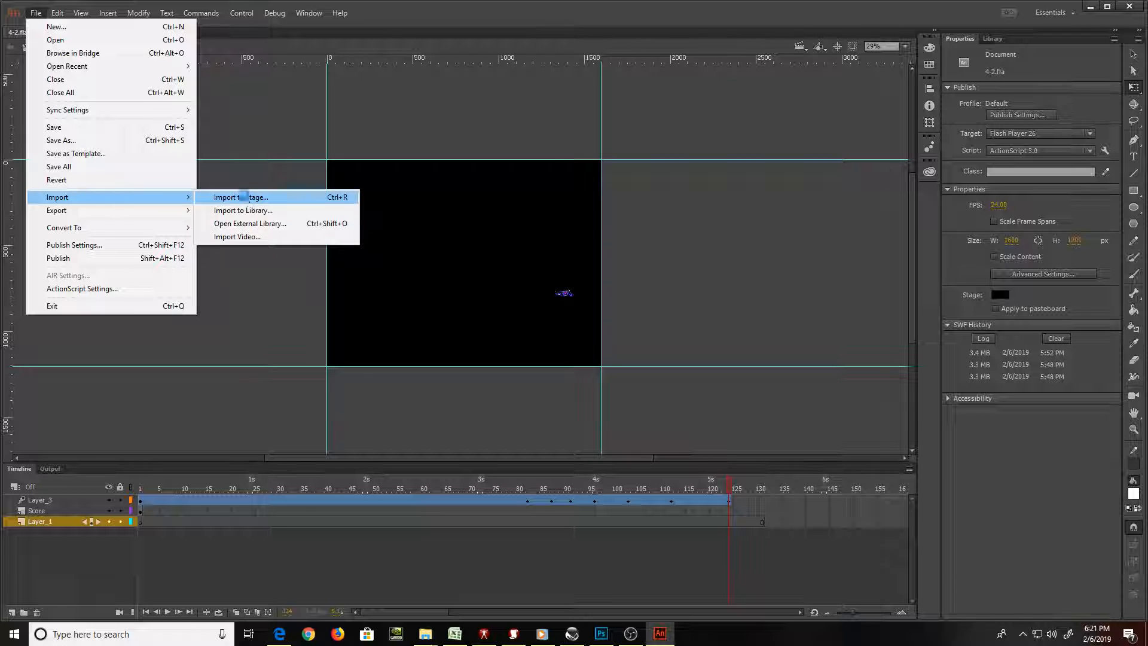
pyautogui.click(245, 198)
pyautogui.doubleClick(332, 262)
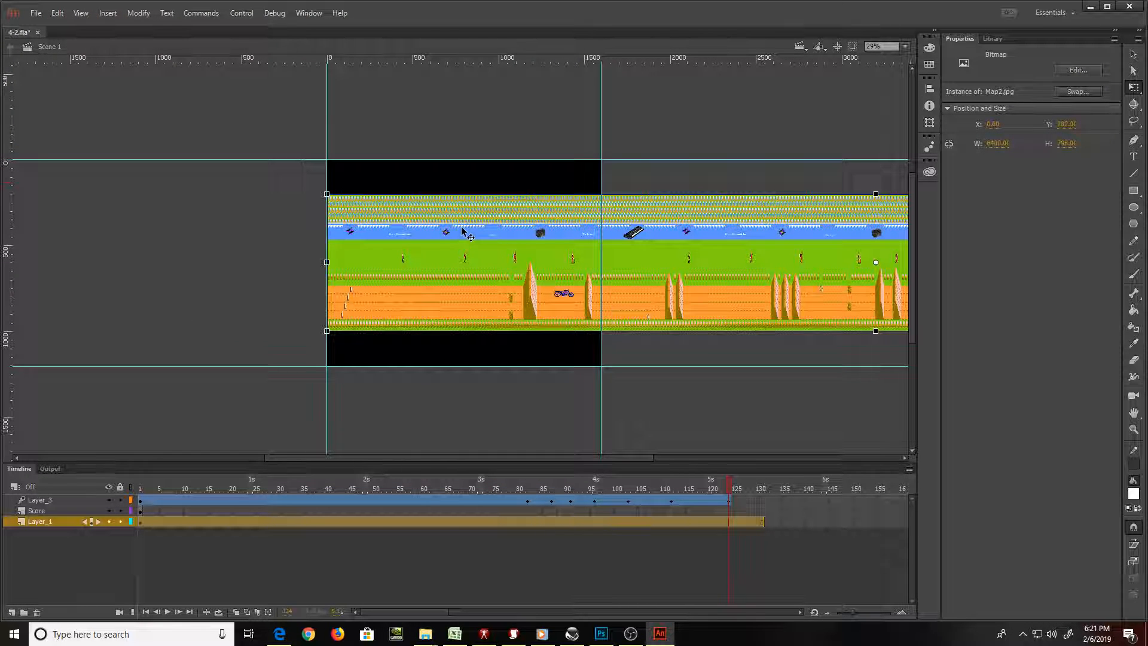
# Place the new map at X 0, Y 0 with its height stretched to about 1042 px, and test the movie
pyautogui.moveTo(462, 228); pyautogui.dragTo(495, 246)
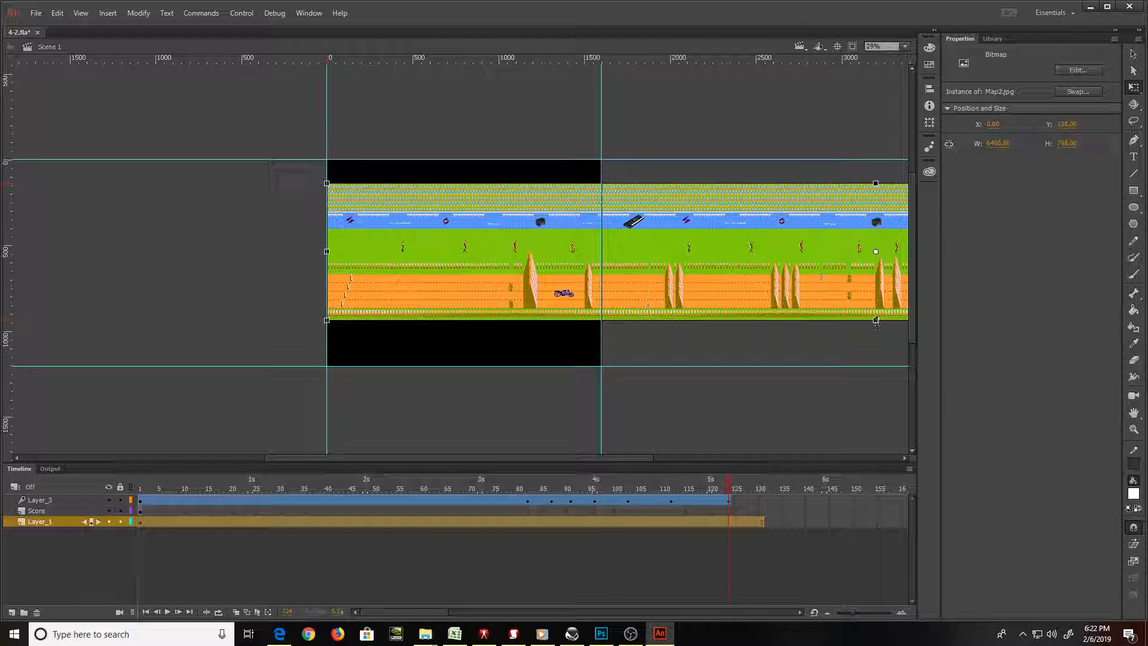
pyautogui.moveTo(876, 320); pyautogui.dragTo(853, 306)
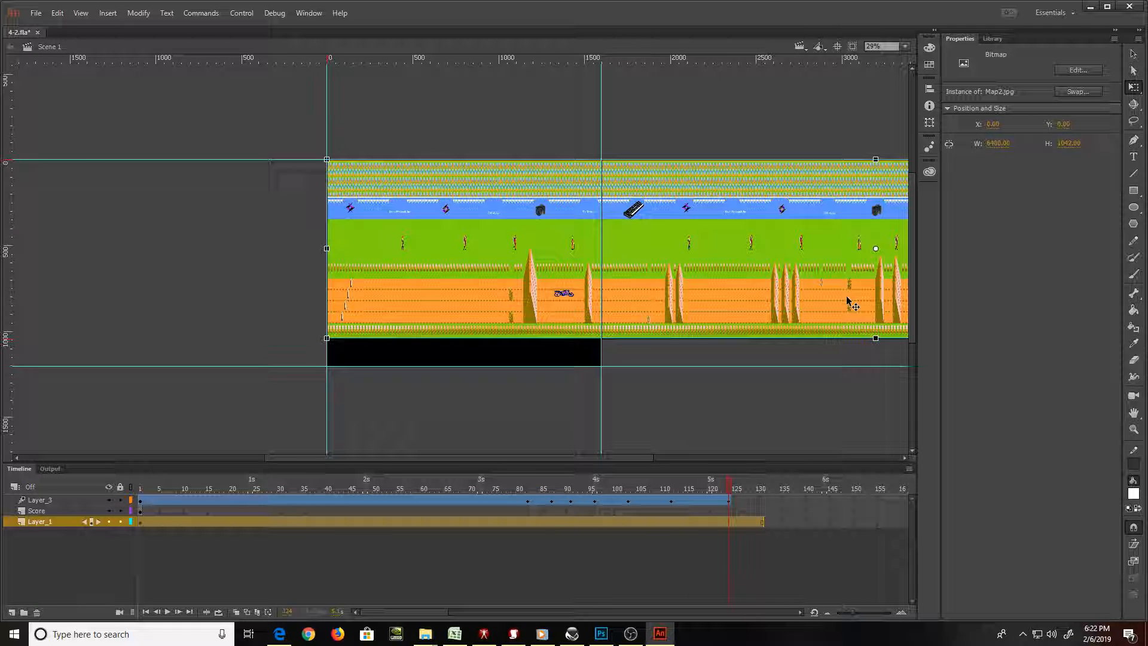
pyautogui.hotkey('ctrl', 'Return')
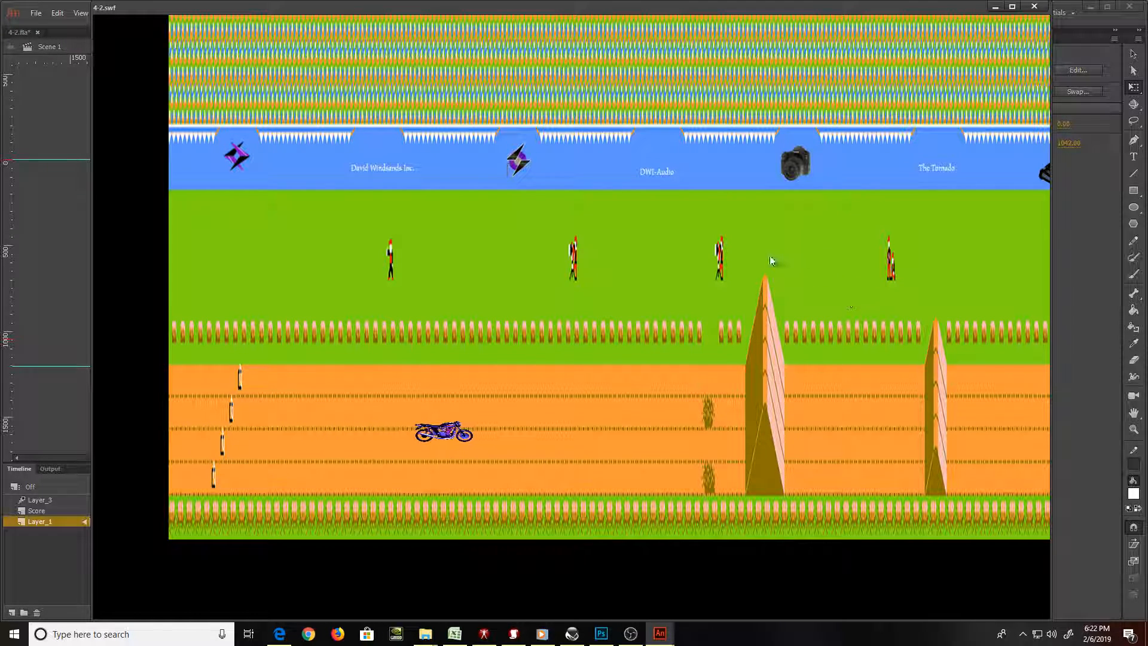
pyautogui.click(1034, 8)
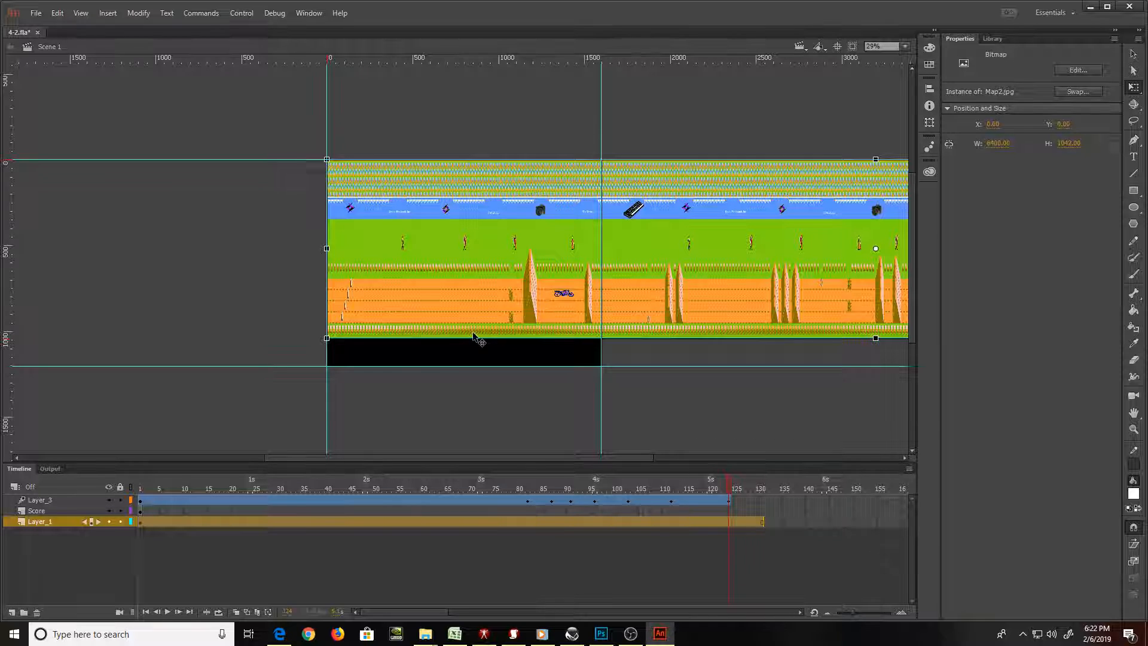
# Return the timeline to frame 1 and select the Score text on the Score layer
pyautogui.click(60, 510)
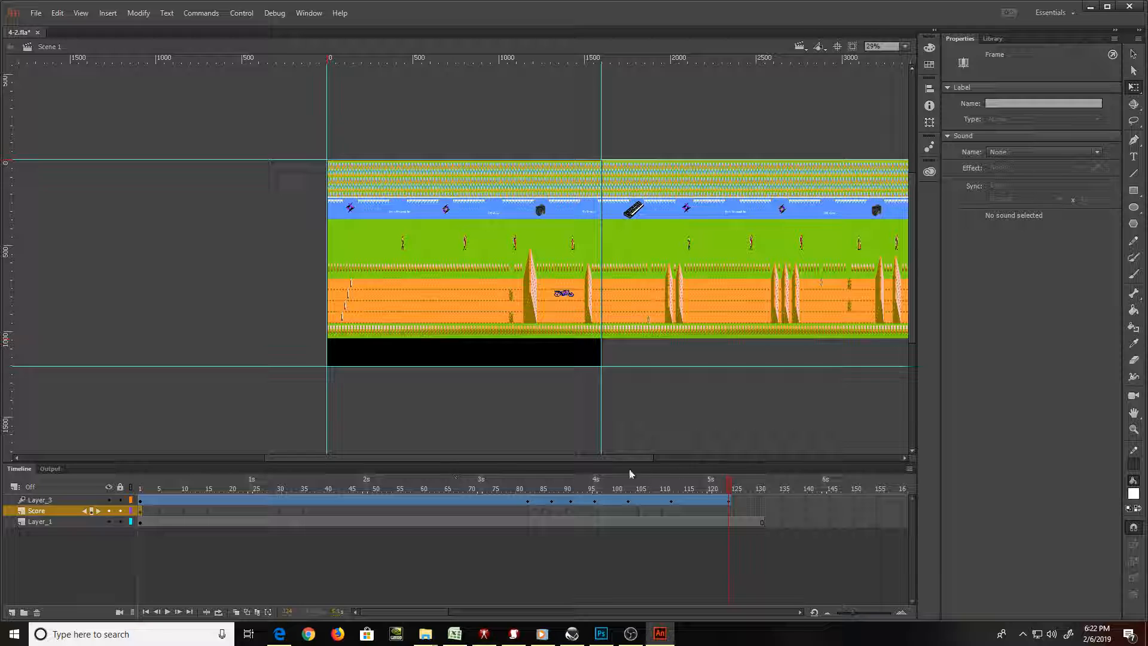
pyautogui.click(660, 492)
pyautogui.moveTo(660, 492); pyautogui.dragTo(120, 491)
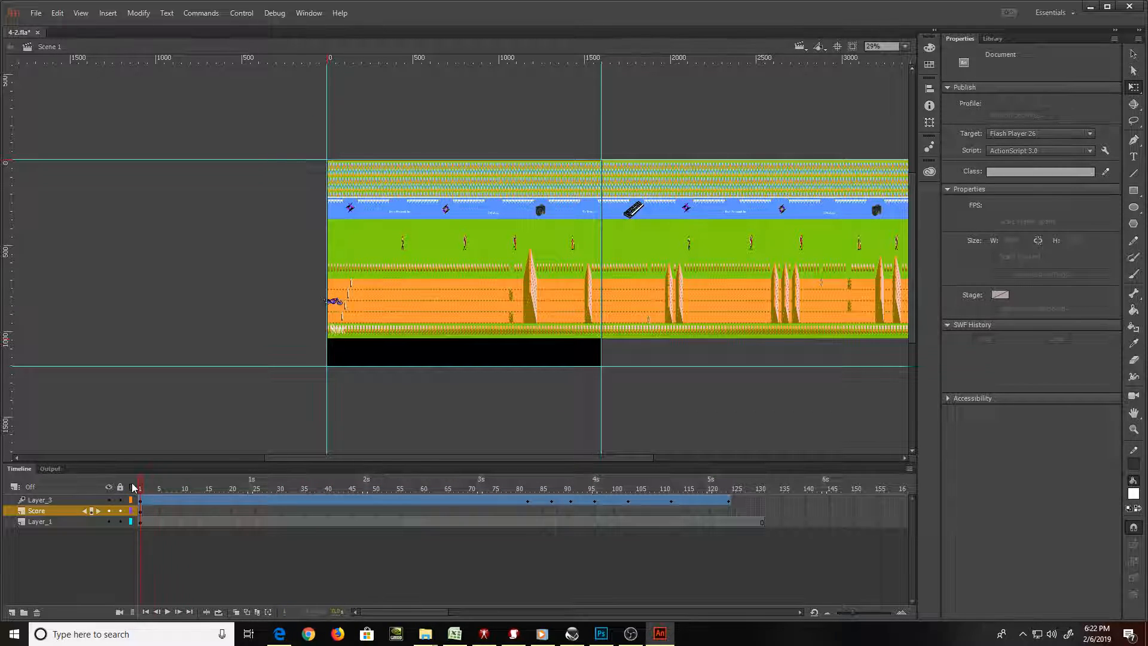
pyautogui.click(59, 512)
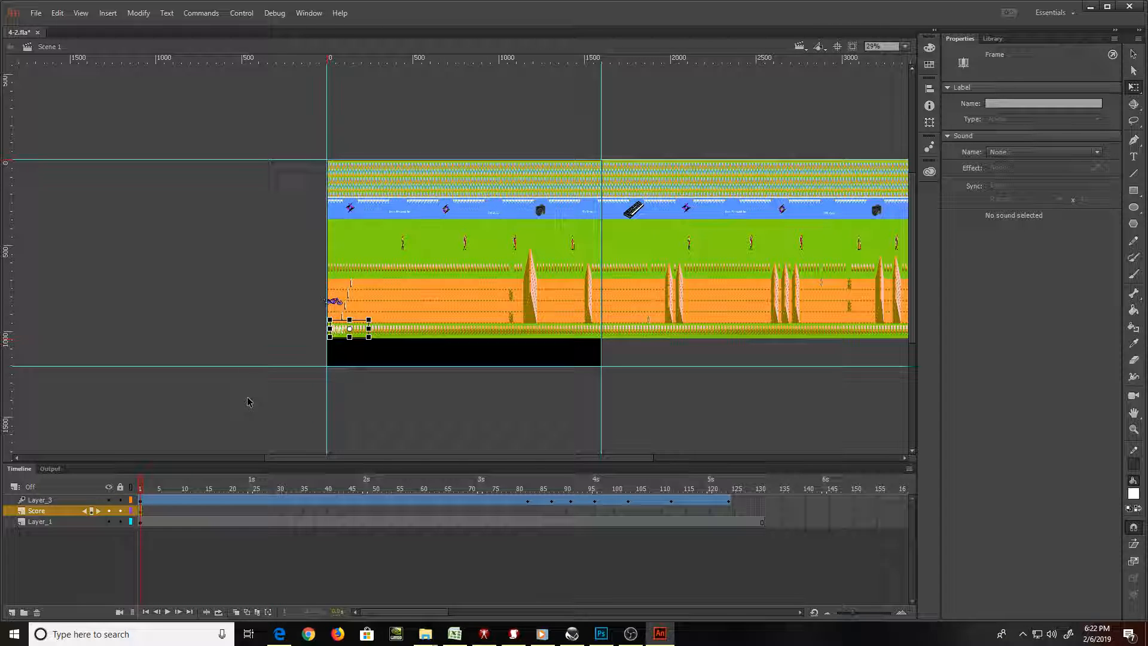
pyautogui.hotkey('ctrl', '=')
pyautogui.hotkey('ctrl', '=')
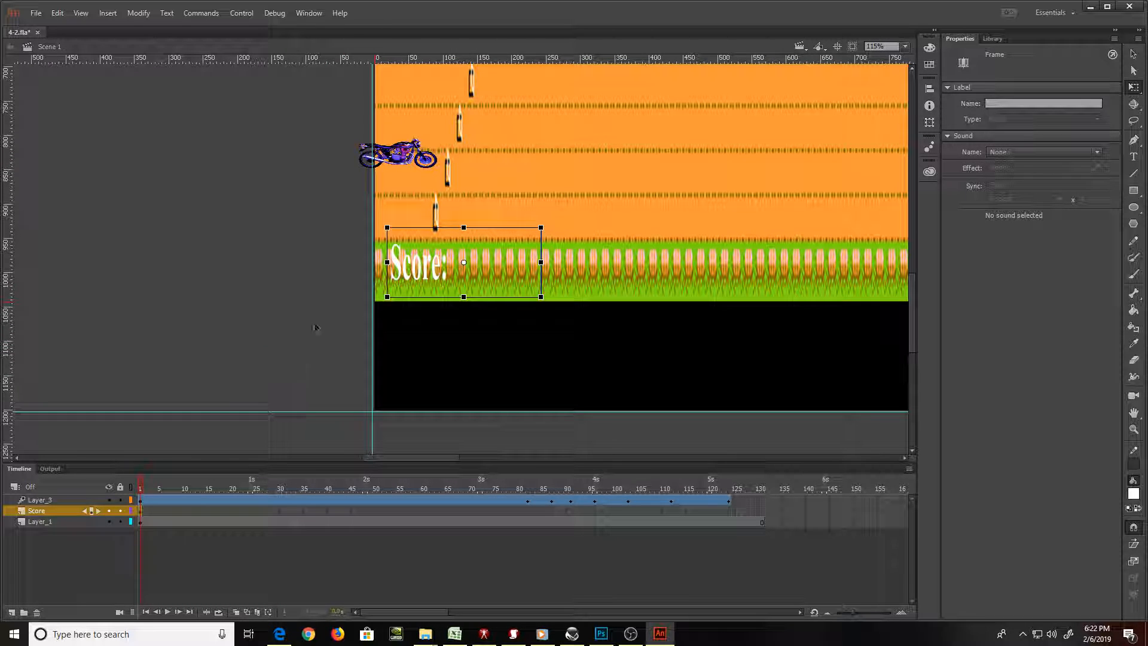
# Move the "Score:" text into the black strip below the track, flush with the stage's left edge, and save the file
pyautogui.moveTo(431, 276); pyautogui.dragTo(417, 336)
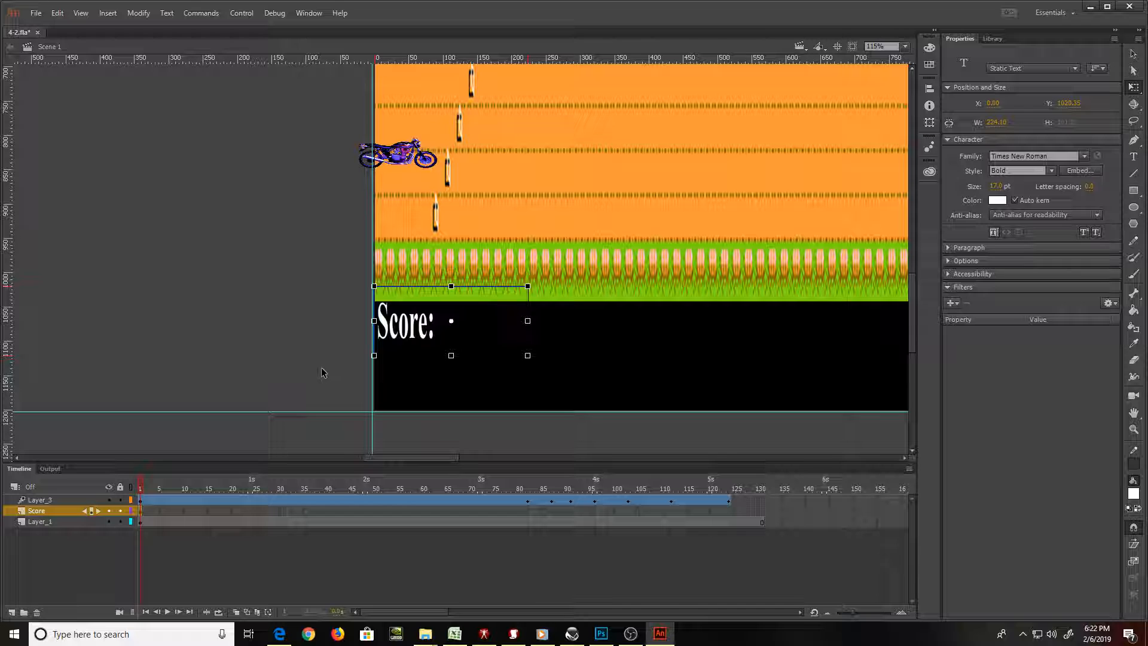
pyautogui.hotkey('ctrl', 's')
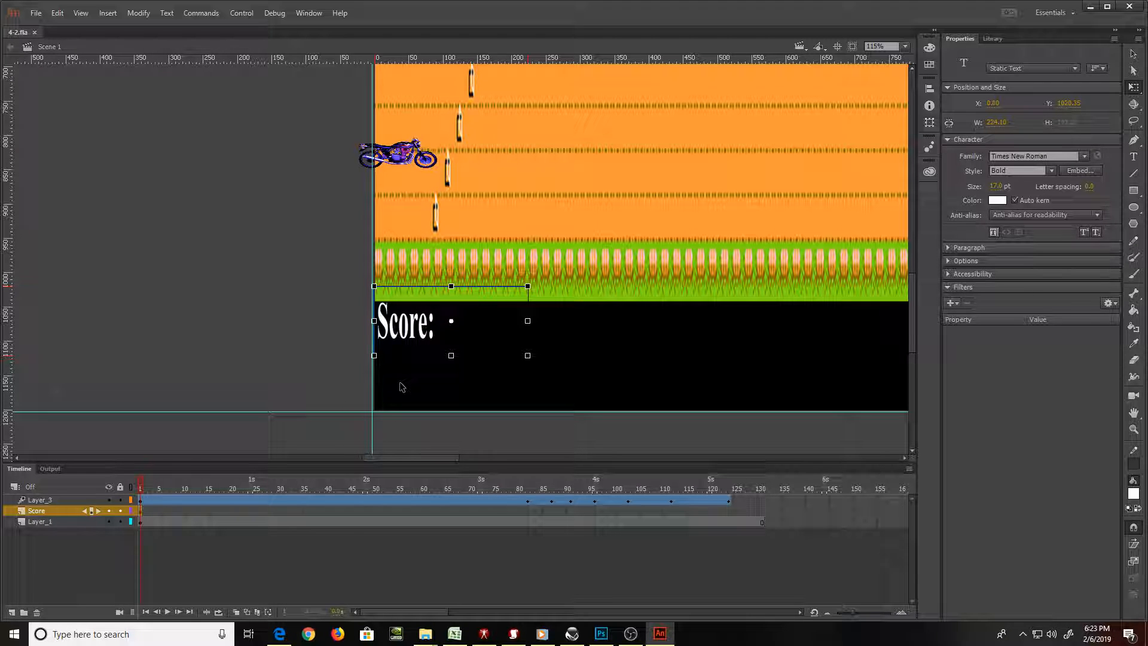
# Duplicate the "Score:" text directly below itself in the black strip and change the copy to "Gold:"
pyautogui.moveTo(422, 336); pyautogui.dragTo(427, 390)
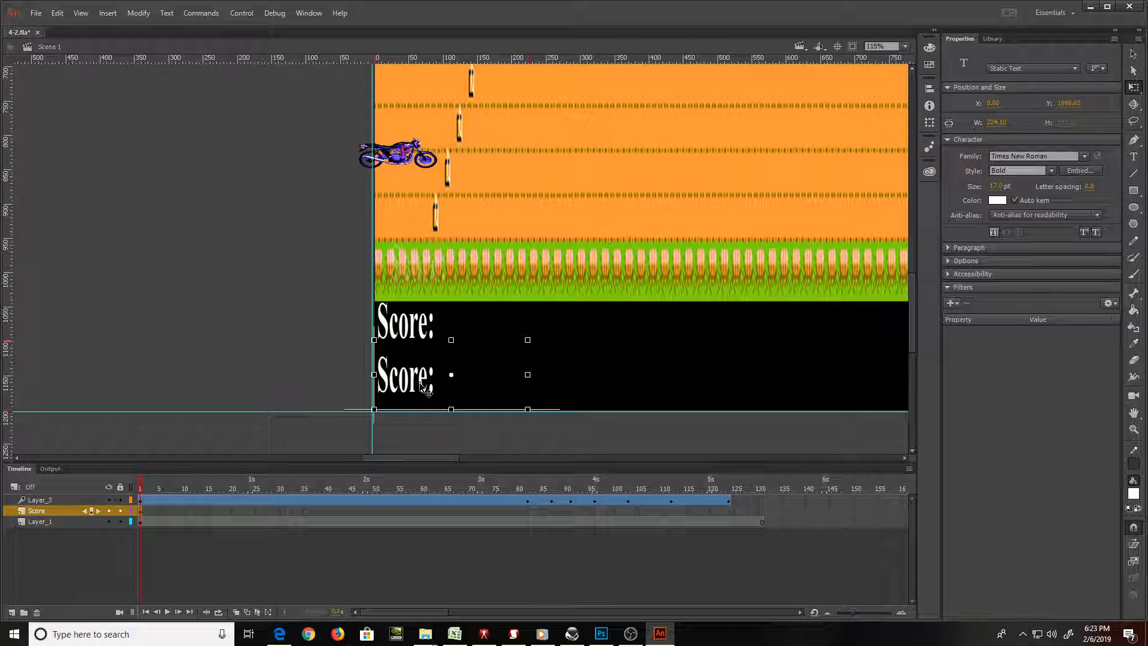
pyautogui.doubleClick(431, 382)
pyautogui.hotkey('ctrl', 'a')
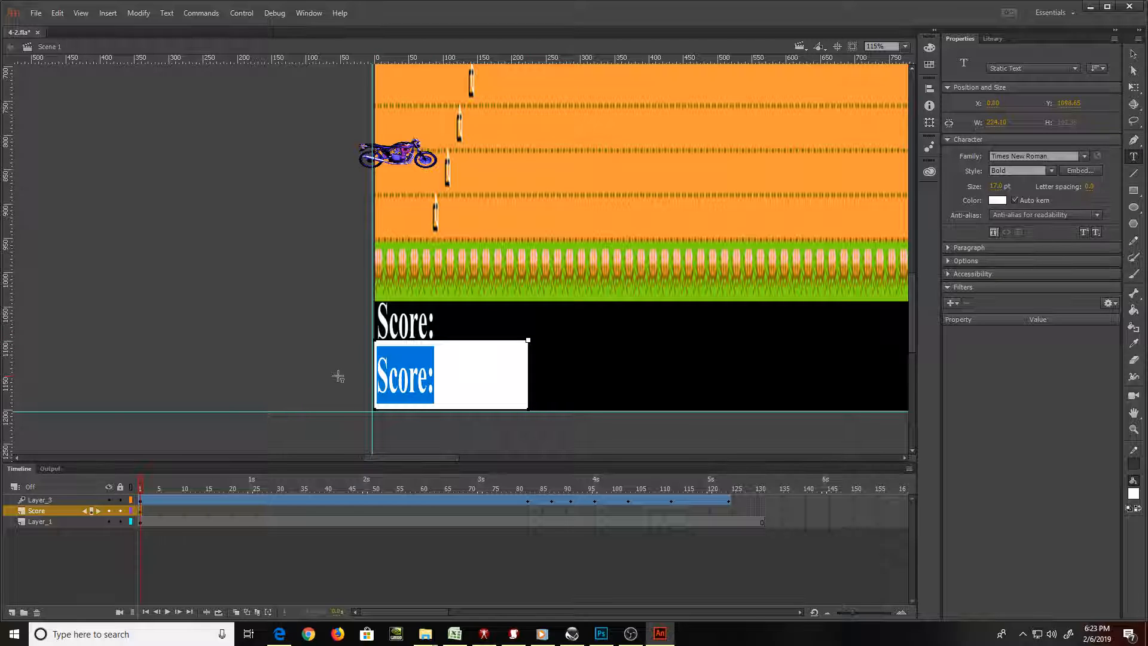
pyautogui.write('Gold:')
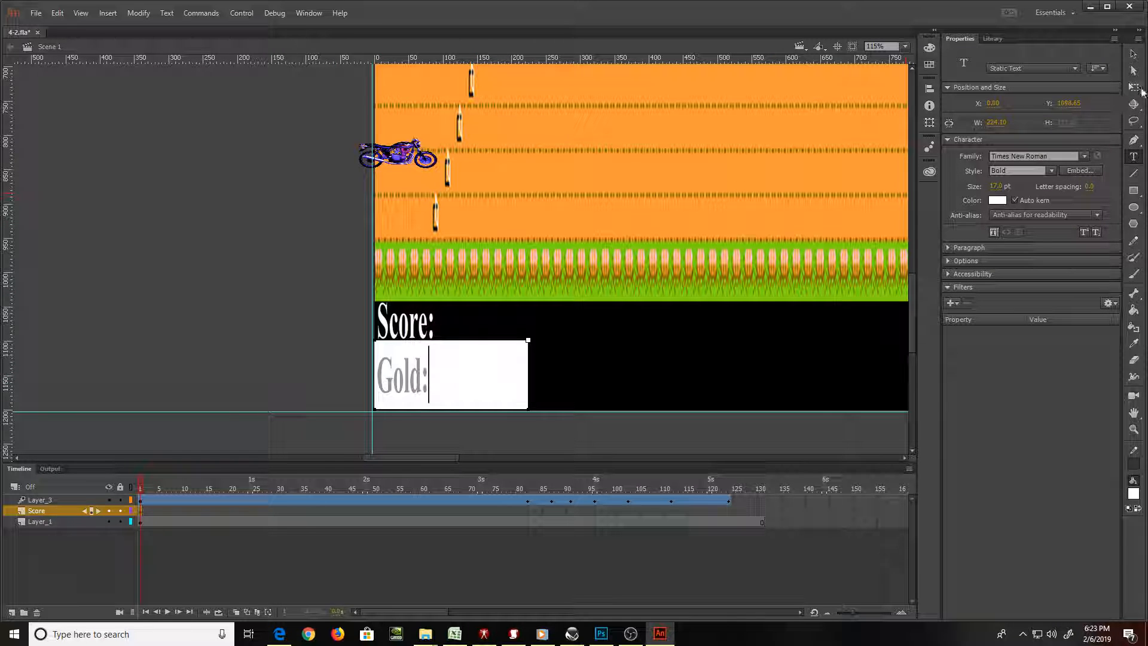
pyautogui.click(1138, 88)
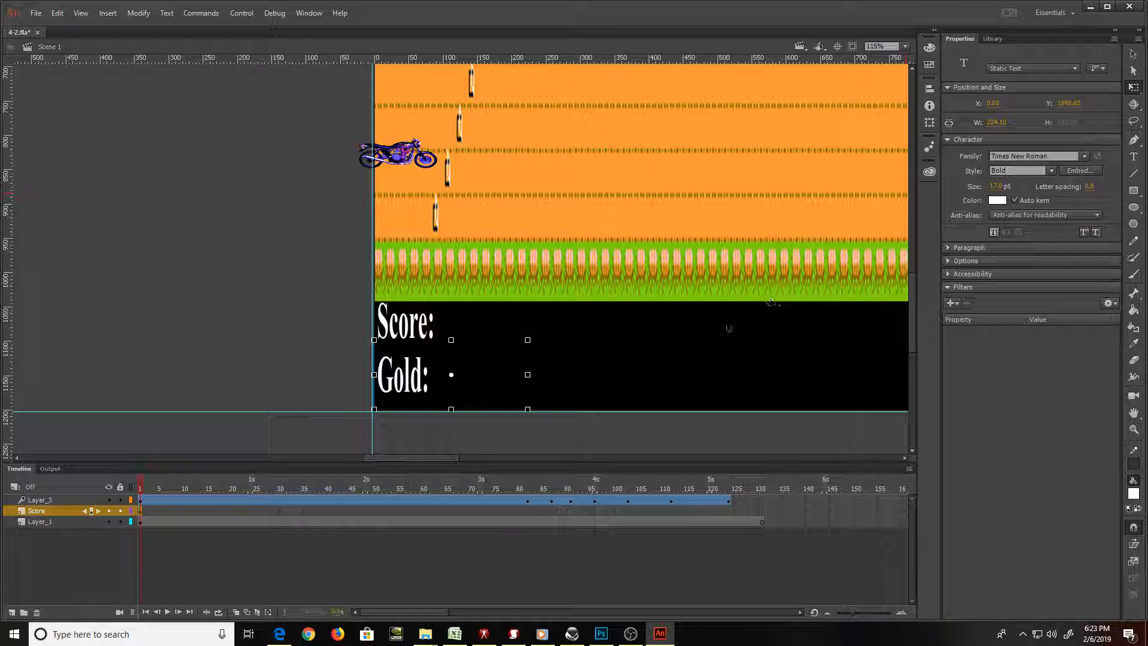
# Nudge the "Gold:" and "Score:" texts slightly downward to space them within the black strip
pyautogui.scroll(3, 620, 357)
pyautogui.scroll(-6, 619, 357)
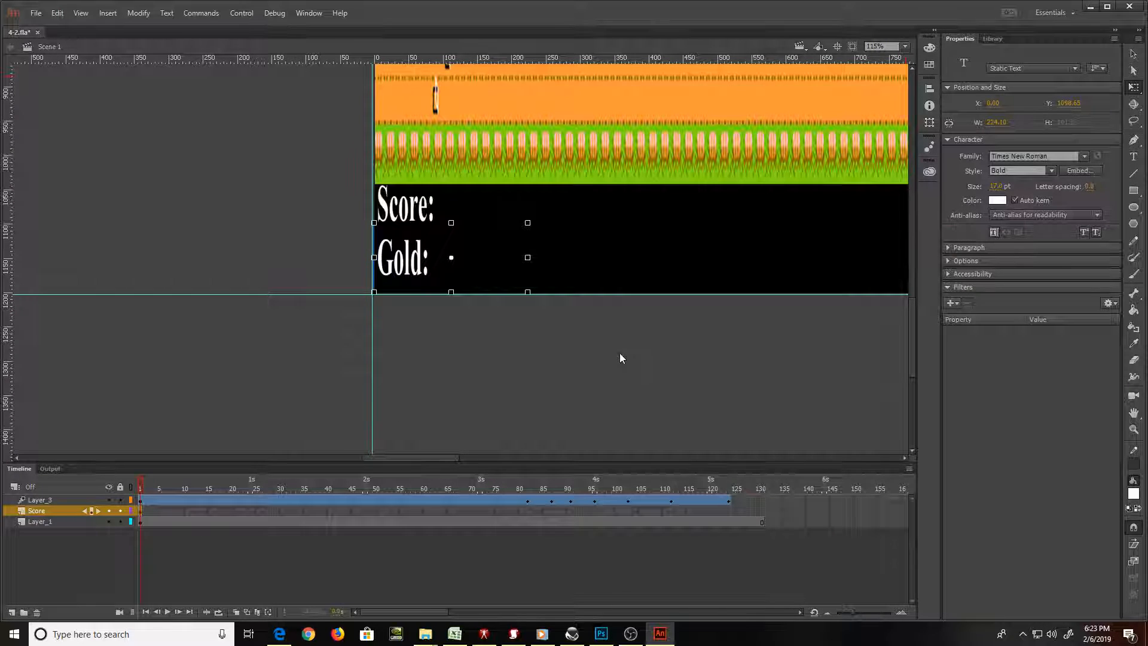
pyautogui.moveTo(413, 263); pyautogui.dragTo(414, 274)
pyautogui.moveTo(423, 216); pyautogui.dragTo(416, 221)
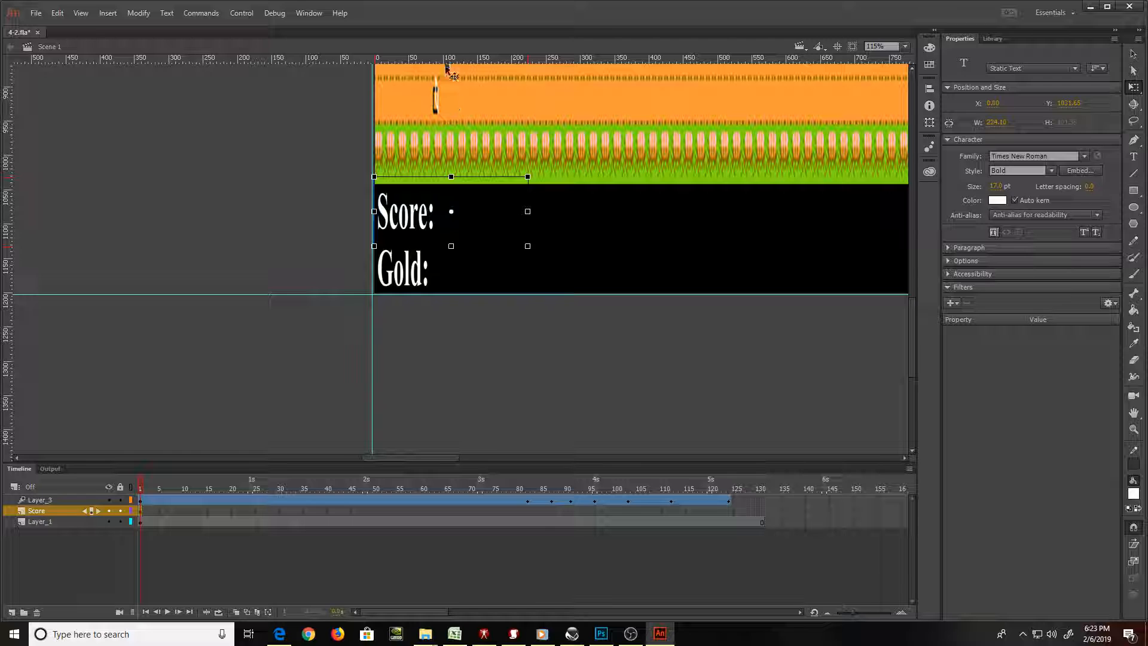
# Place horizontal guides along the baselines of the "Score:" and "Gold:" texts, and save the file
pyautogui.moveTo(448, 59); pyautogui.dragTo(450, 228)
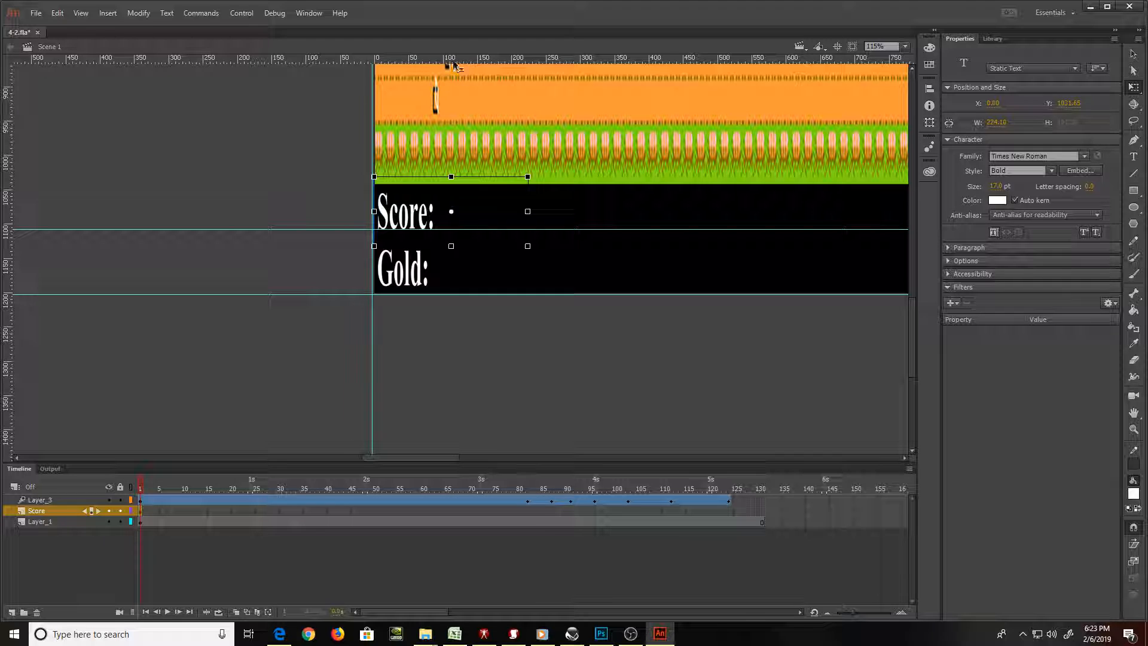
pyautogui.moveTo(455, 64); pyautogui.dragTo(471, 286)
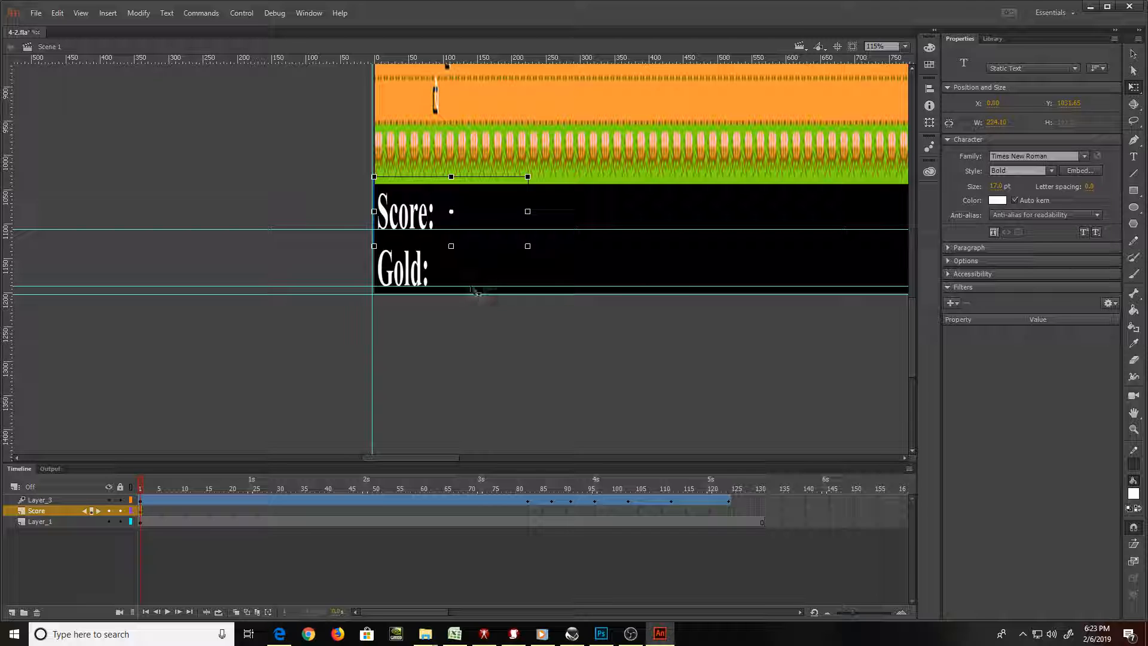
pyautogui.hotkey('ctrl', 's')
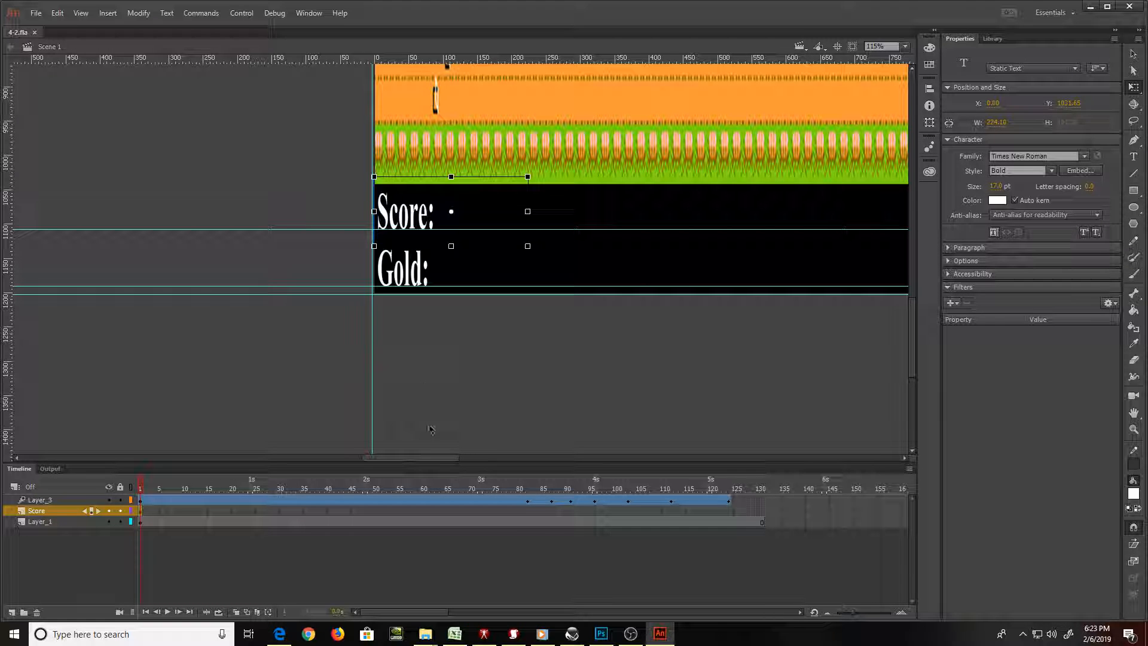
# Copy the "Score:" text and place the duplicate on the same line at about X 253, resting on the upper guide
pyautogui.moveTo(425, 458)
pyautogui.mouseDown()
pyautogui.moveTo(472, 456)
pyautogui.moveTo(446, 463)
pyautogui.mouseUp()
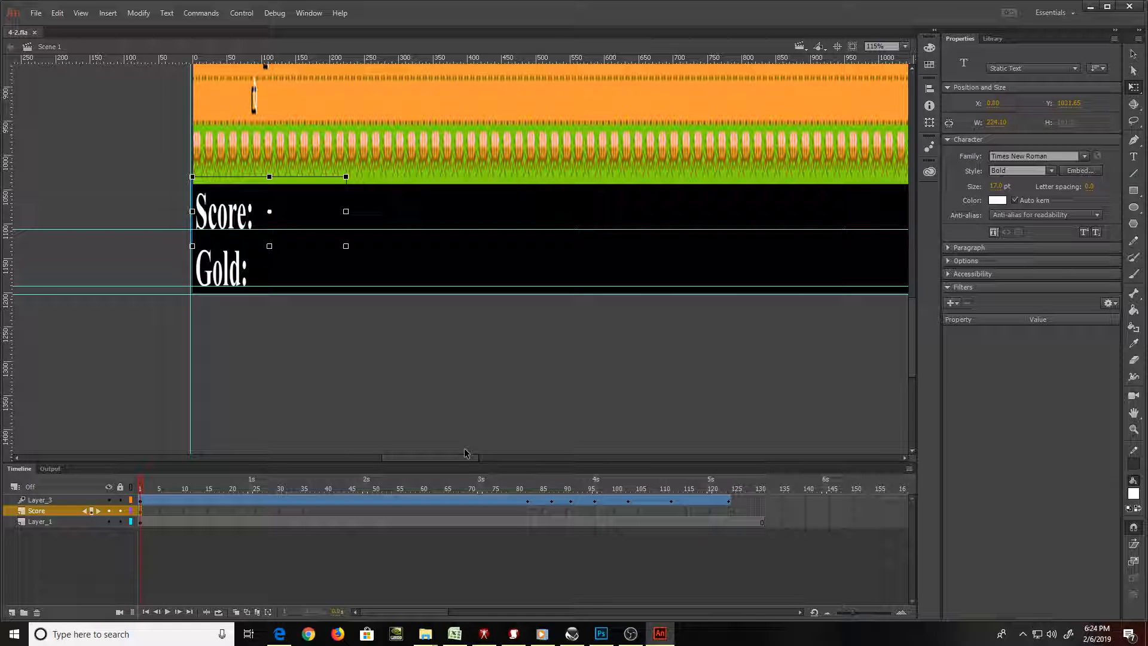
pyautogui.hotkey('ctrl', 'c')
pyautogui.hotkey('ctrl', 'v')
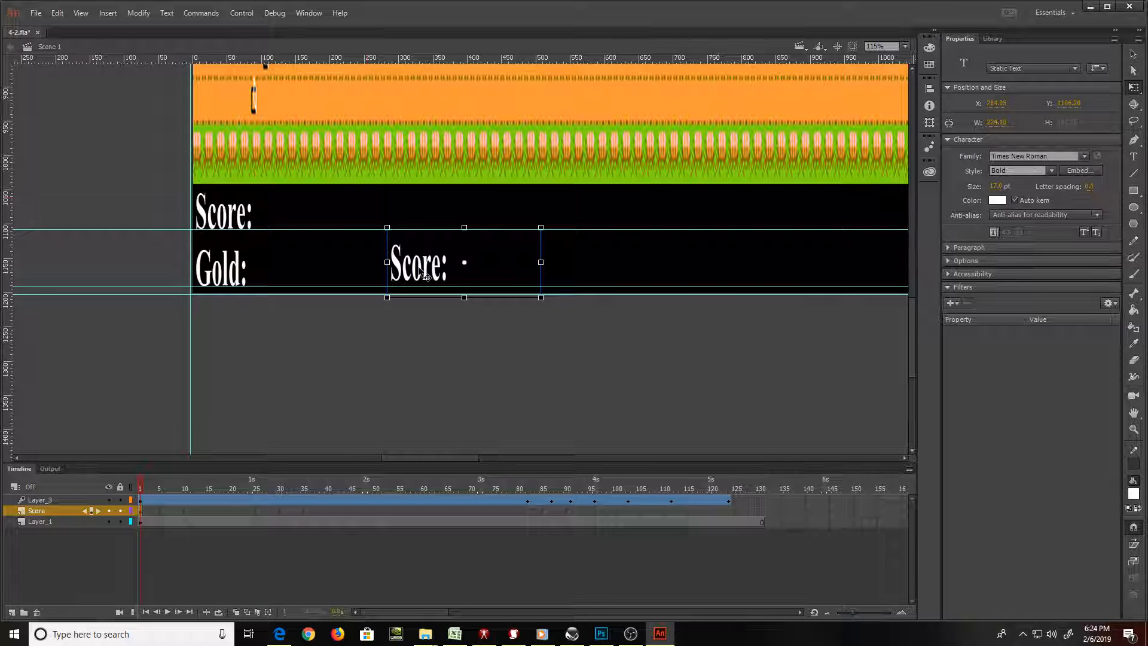
pyautogui.moveTo(426, 276); pyautogui.dragTo(356, 220)
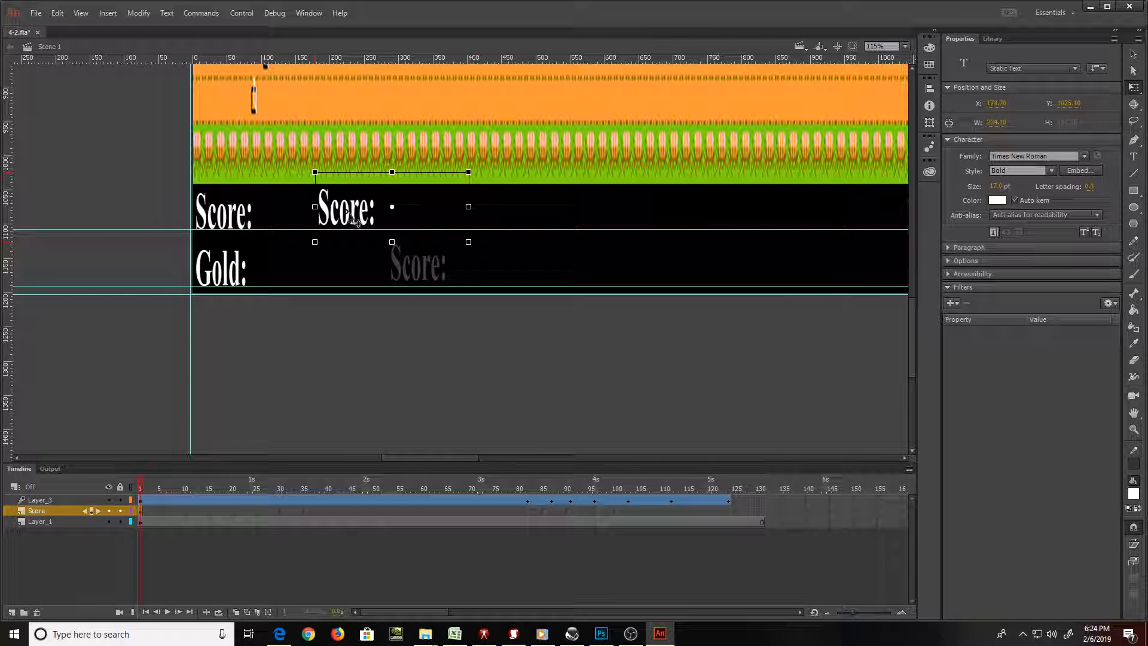
pyautogui.moveTo(357, 223); pyautogui.dragTo(405, 226)
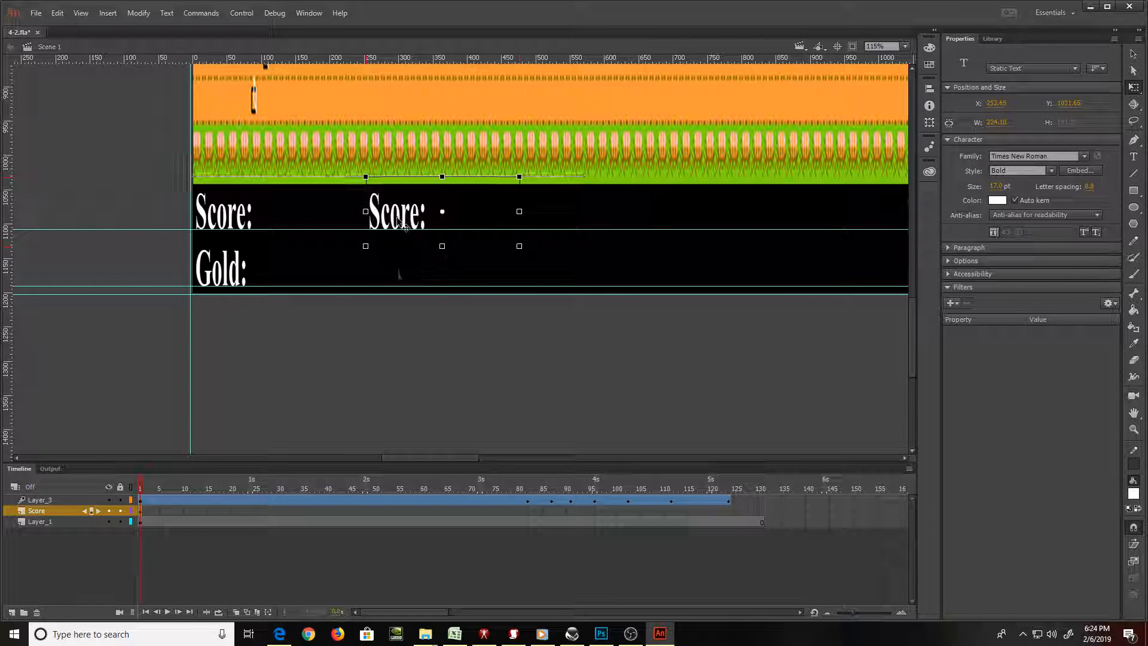
# Change the duplicated text to "Hp:" and save the file
pyautogui.doubleClick(405, 212)
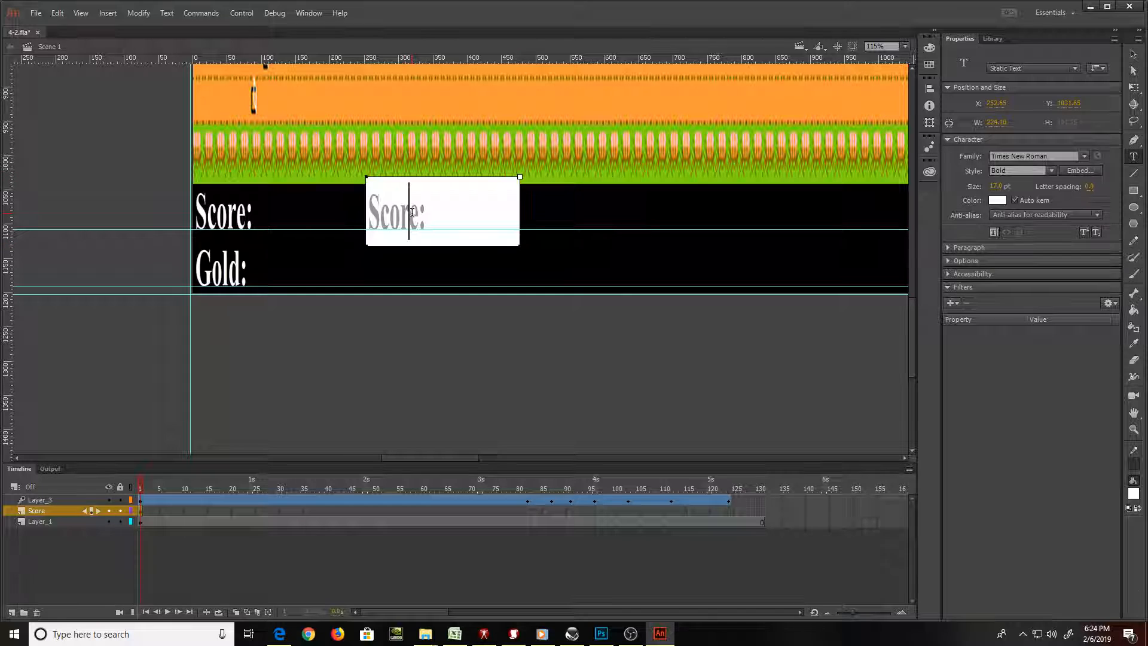
pyautogui.doubleClick(412, 215)
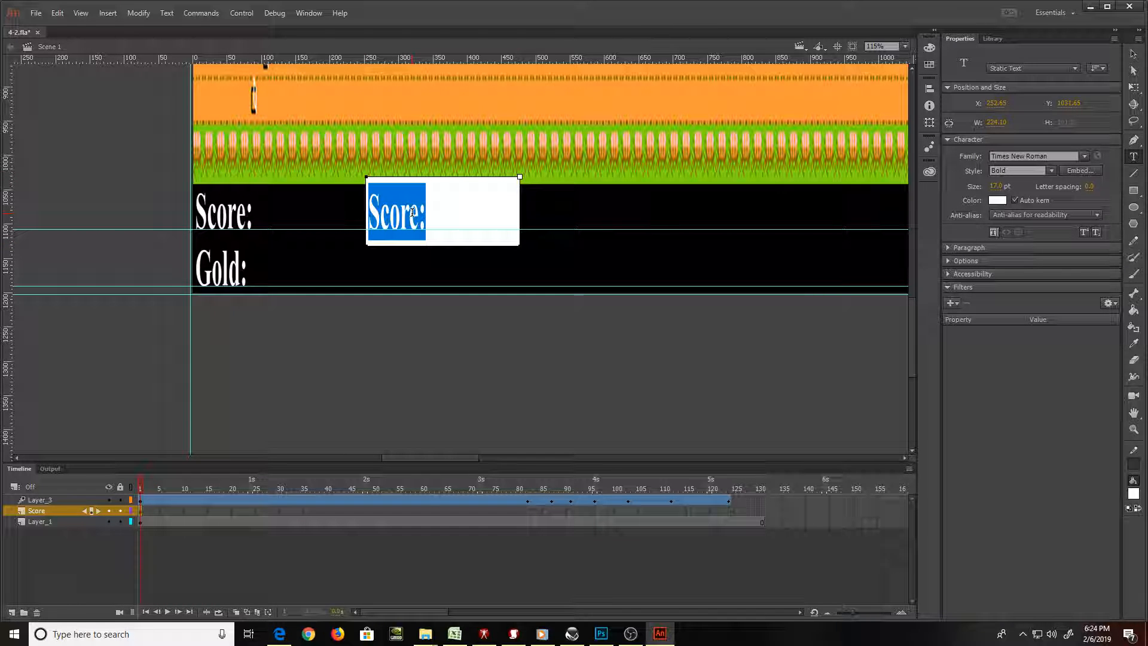
pyautogui.write('He')
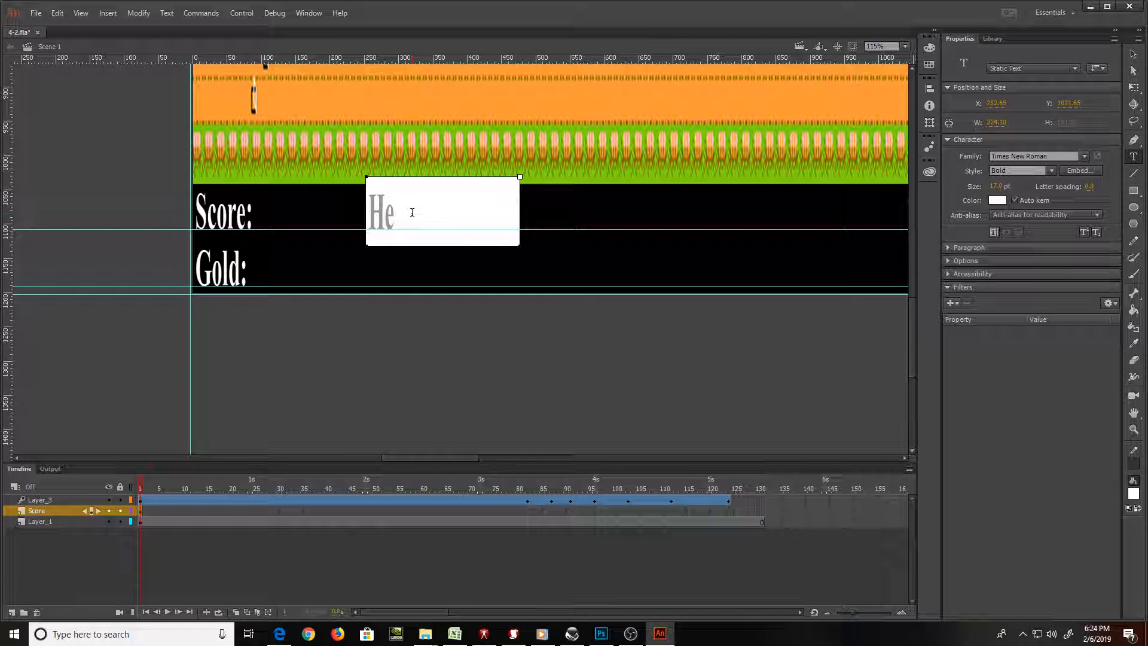
pyautogui.write('alth')
pyautogui.press('BackSpace')
pyautogui.press('BackSpace')
pyautogui.press('BackSpace')
pyautogui.press('BackSpace')
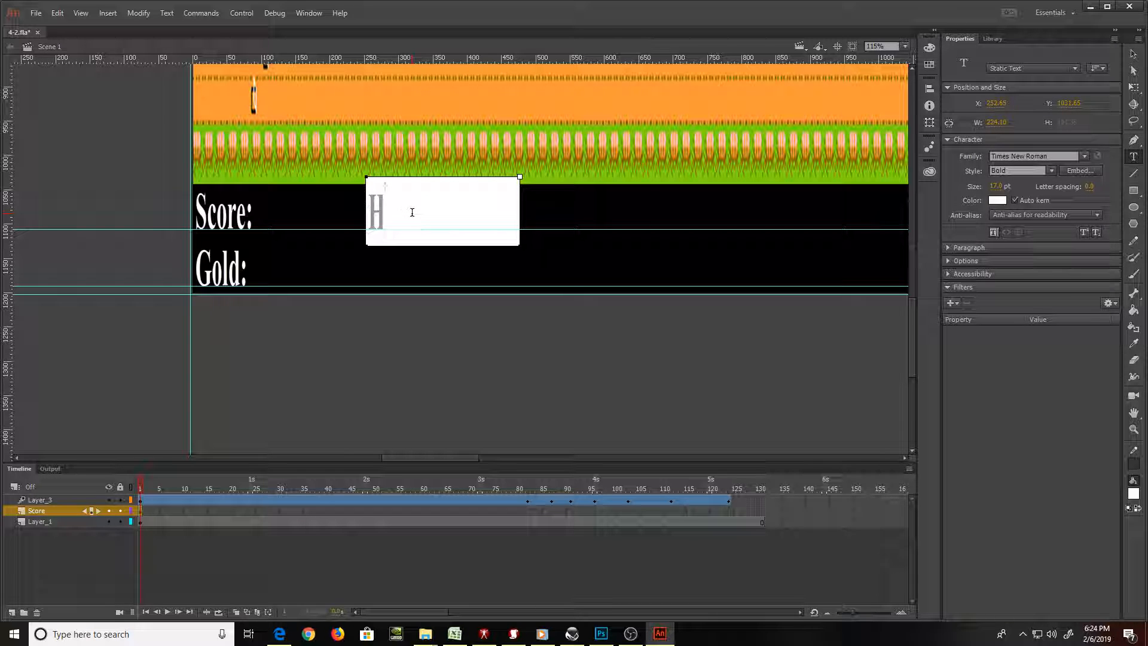
pyautogui.write('p:')
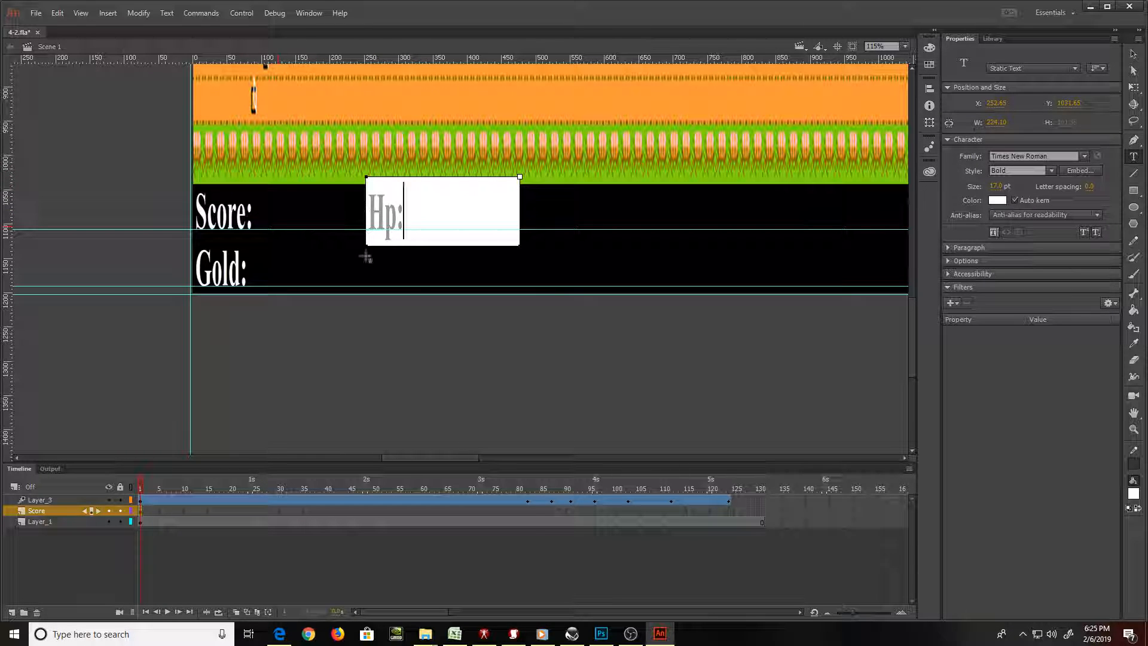
pyautogui.click(447, 316)
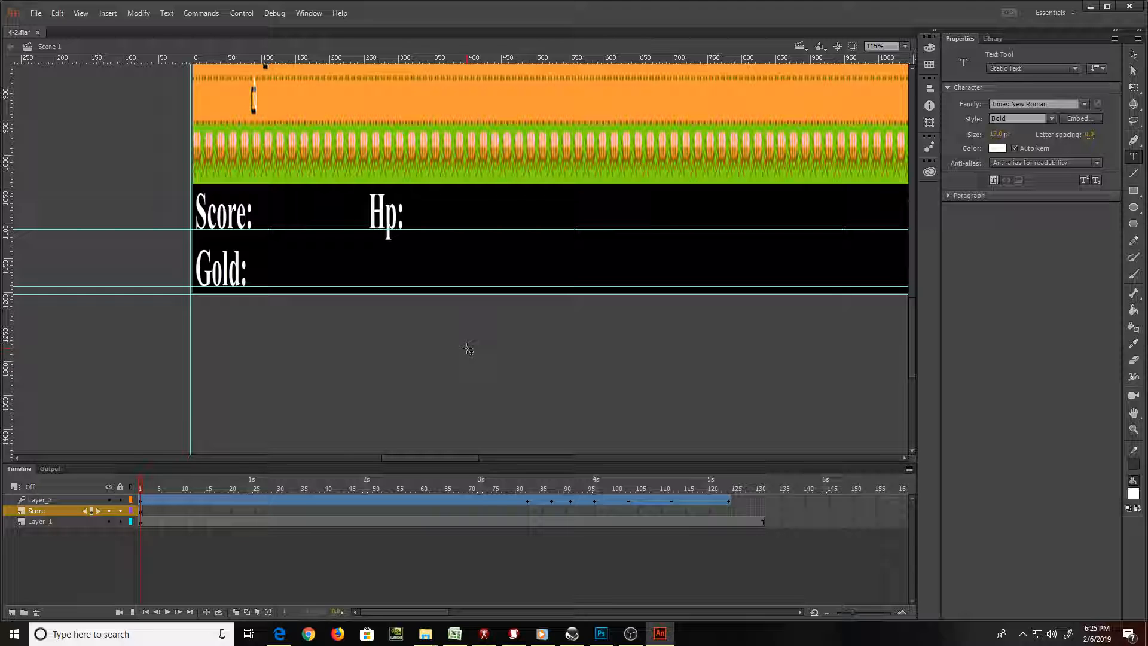
pyautogui.hotkey('ctrl', 's')
# Rename the Score layer as "Lock", lock it, and save the file
pyautogui.doubleClick(38, 511)
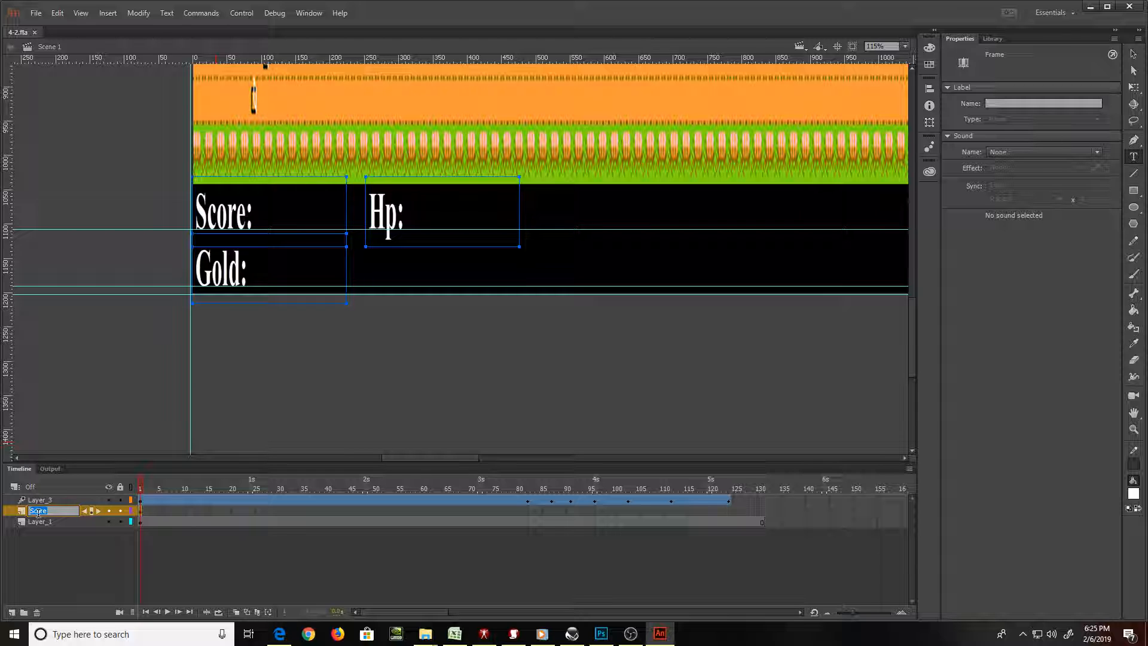
pyautogui.write('Lock')
pyautogui.press('Return')
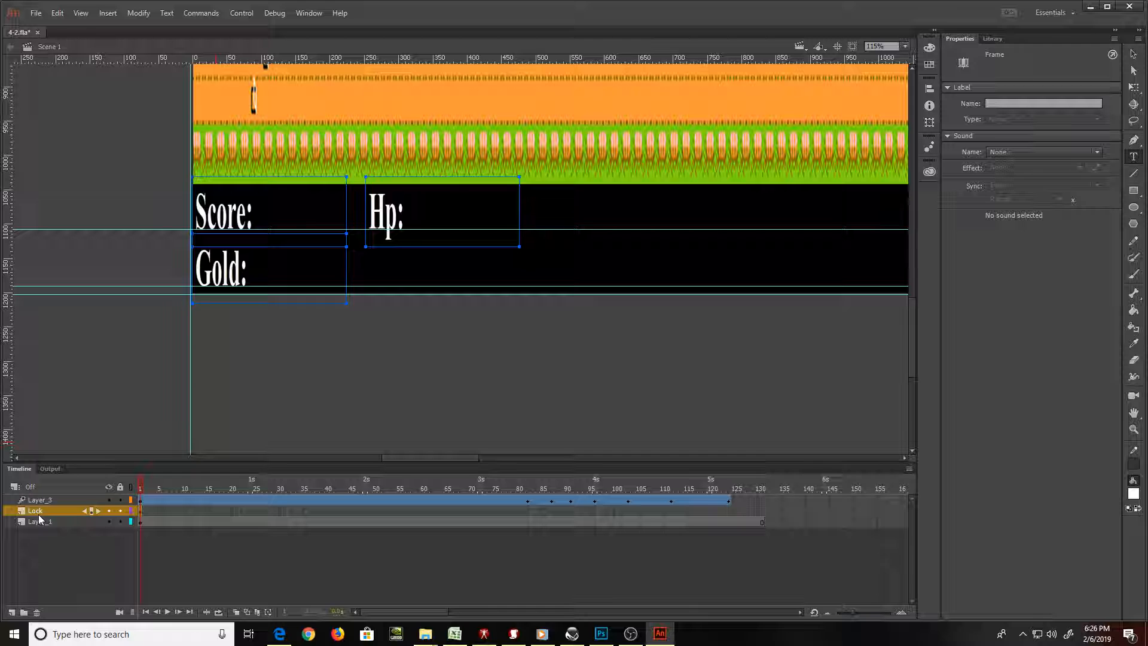
pyautogui.click(122, 510)
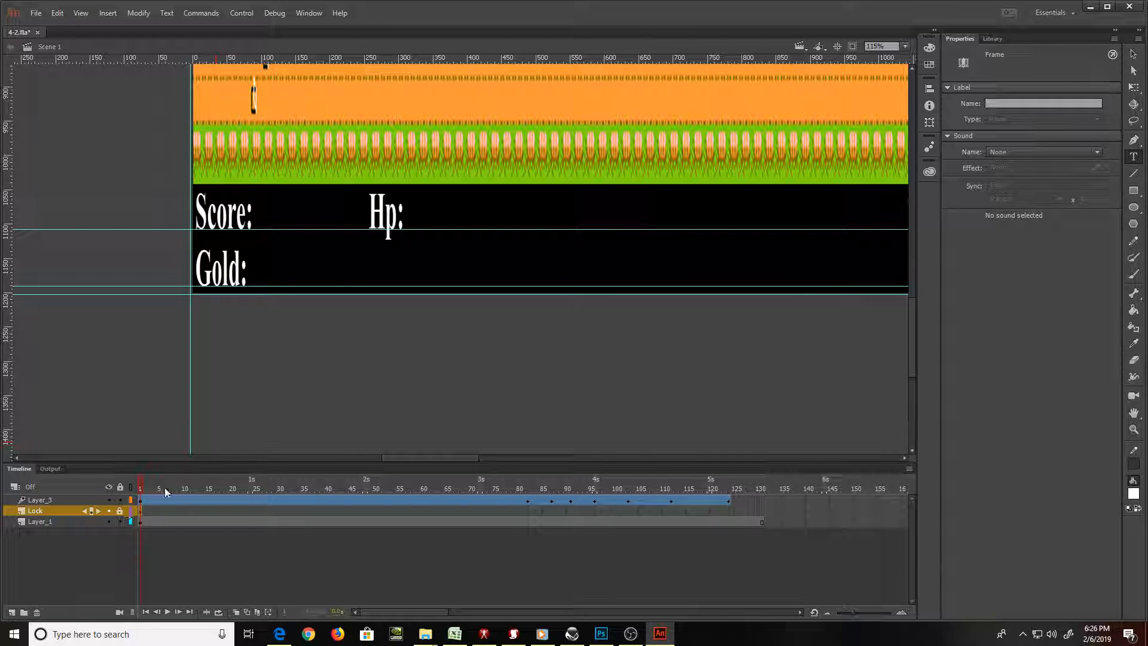
pyautogui.hotkey('ctrl', 's')
pyautogui.scroll(4, 271, 381)
pyautogui.scroll(-5, 271, 381)
pyautogui.moveTo(437, 457)
pyautogui.mouseDown()
pyautogui.moveTo(377, 457)
pyautogui.moveTo(450, 457)
pyautogui.mouseUp()
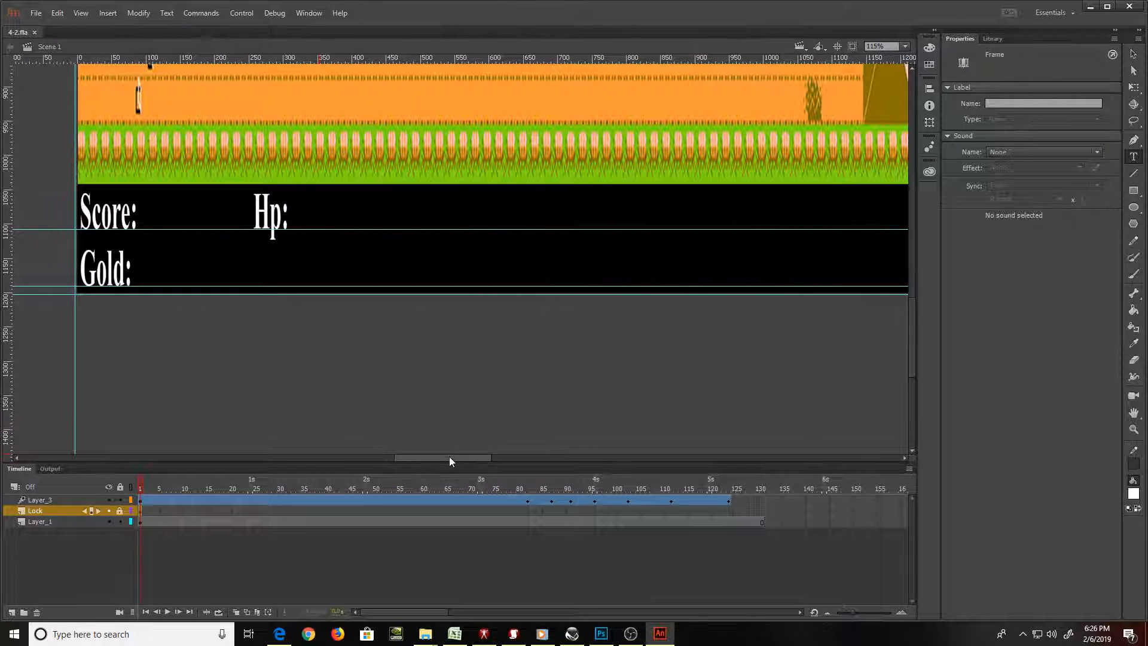
pyautogui.click(541, 633)
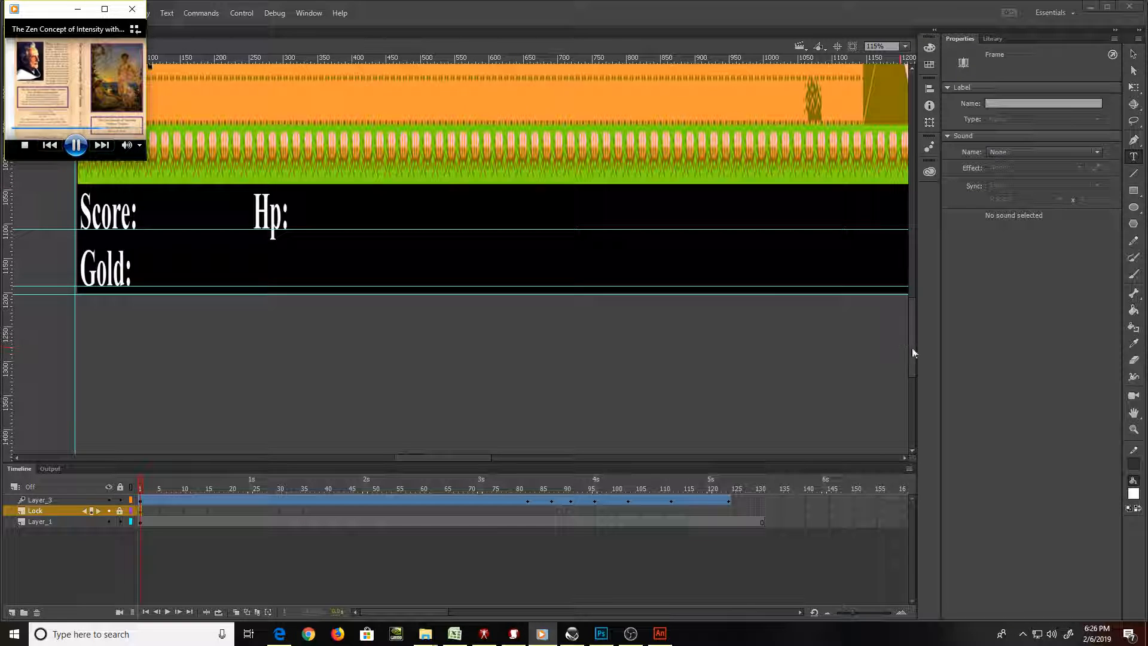
# Test the movie to check the motorcycle animation and the black strip, and close the preview
pyautogui.moveTo(910, 341); pyautogui.dragTo(909, 329)
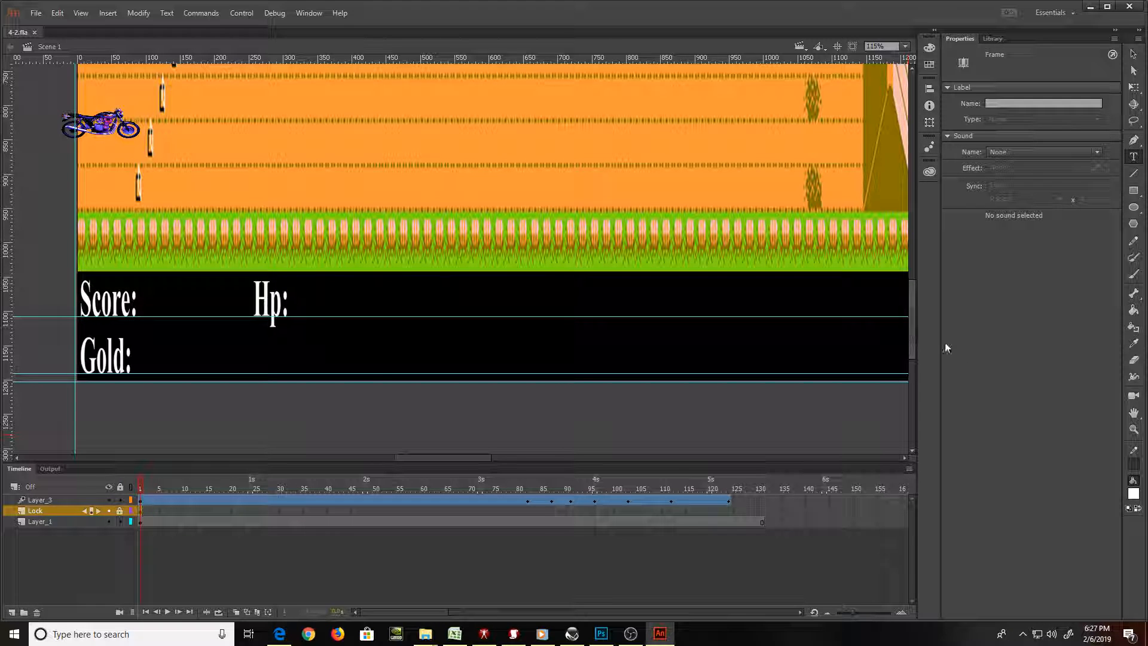
pyautogui.moveTo(914, 300); pyautogui.dragTo(913, 224)
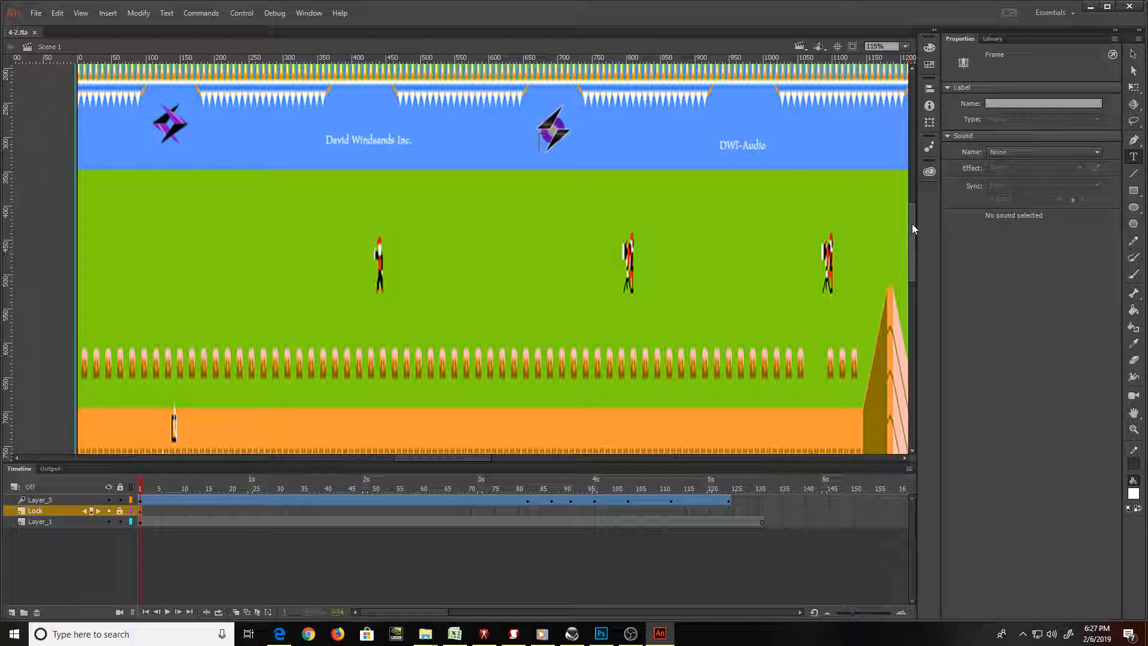
pyautogui.hotkey('ctrl', 'Return')
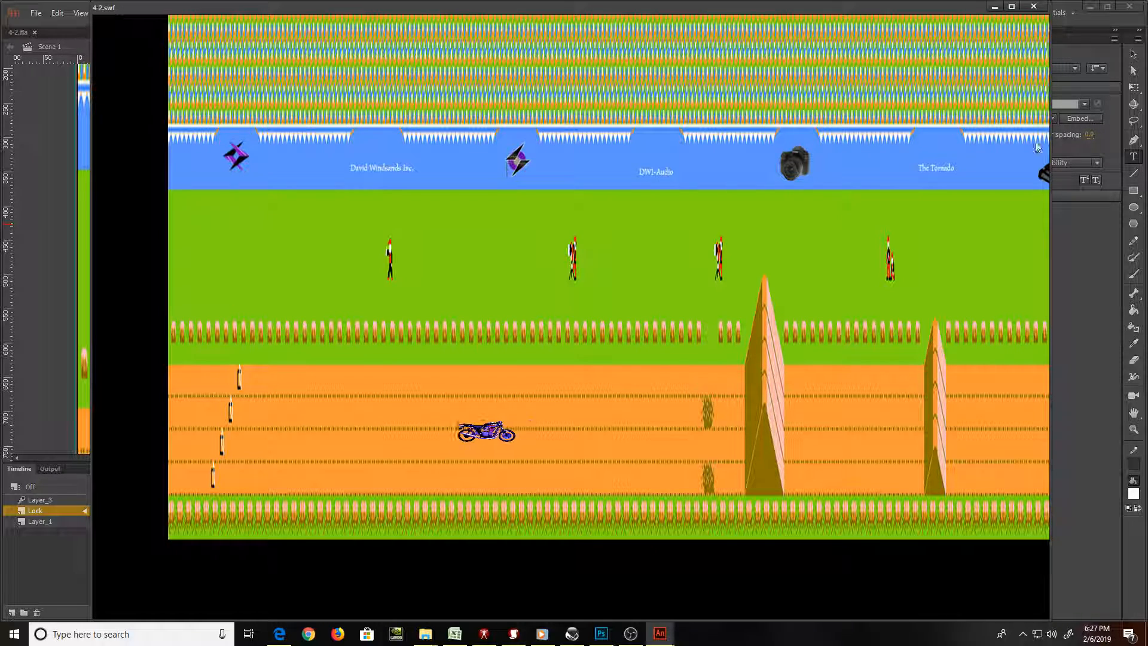
pyautogui.click(1034, 6)
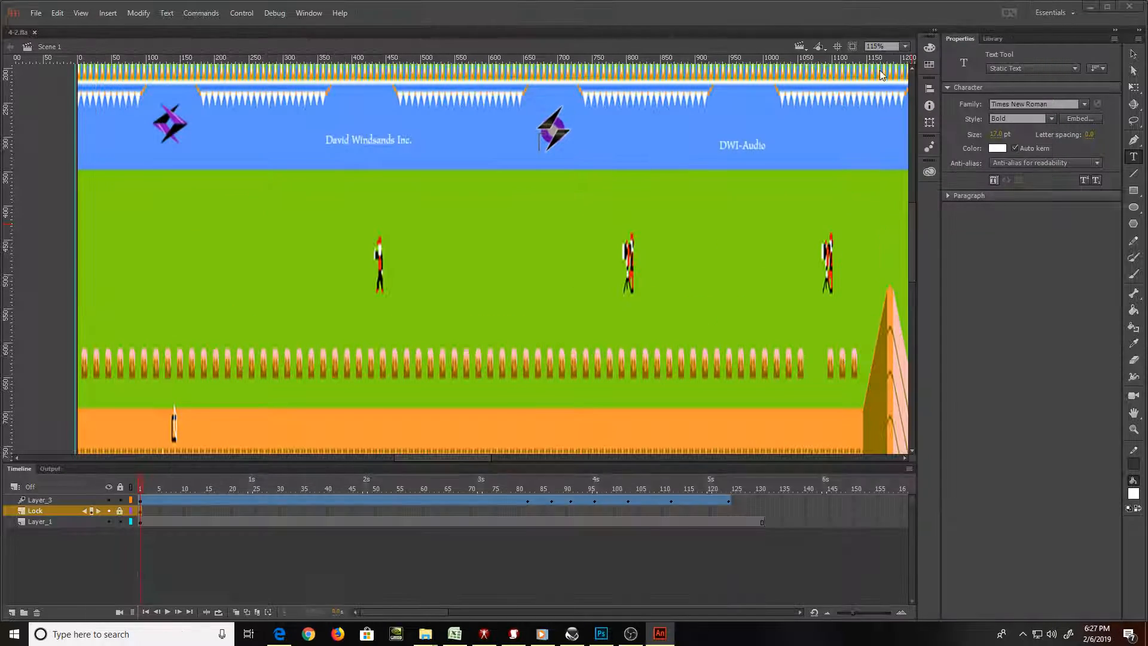
# Check the motorcycle's position and the Score and Hp labels at several frames between 1 and 23, keeping the Lock layer locked
pyautogui.click(178, 511)
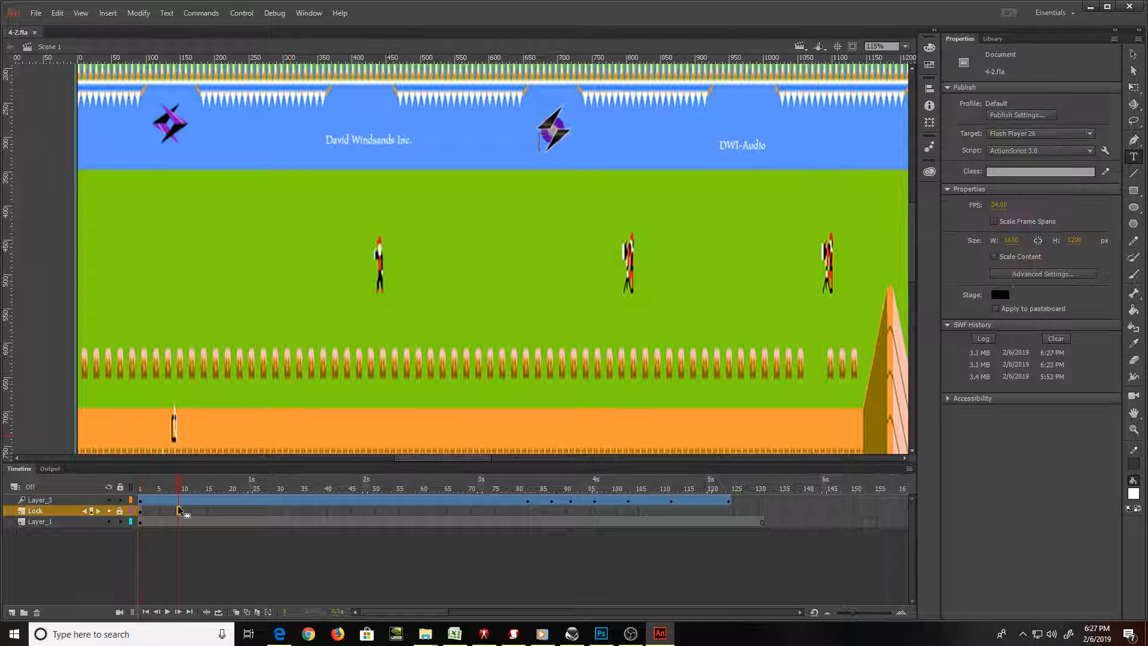
pyautogui.scroll(-5, 174, 379)
pyautogui.click(161, 267)
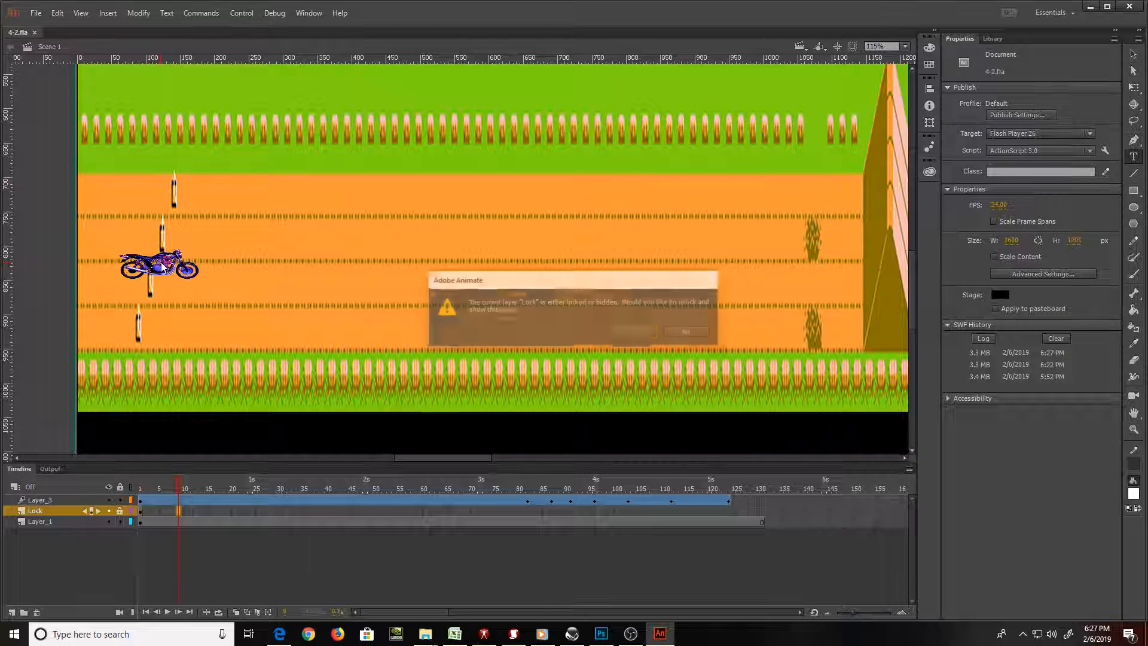
pyautogui.click(681, 332)
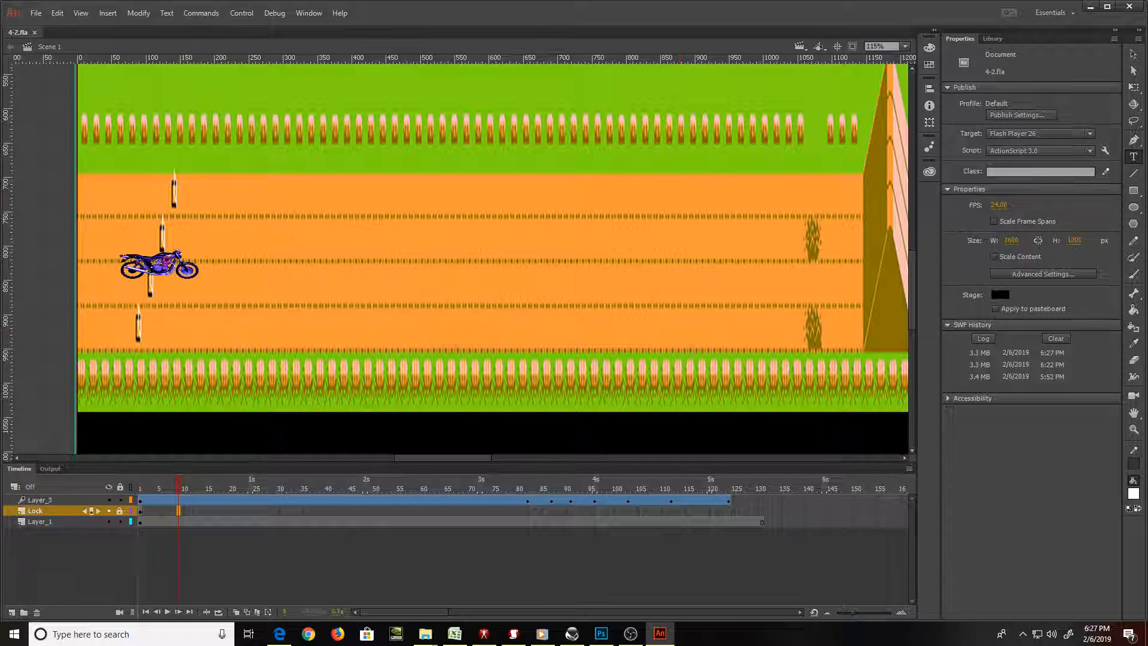
pyautogui.click(1133, 86)
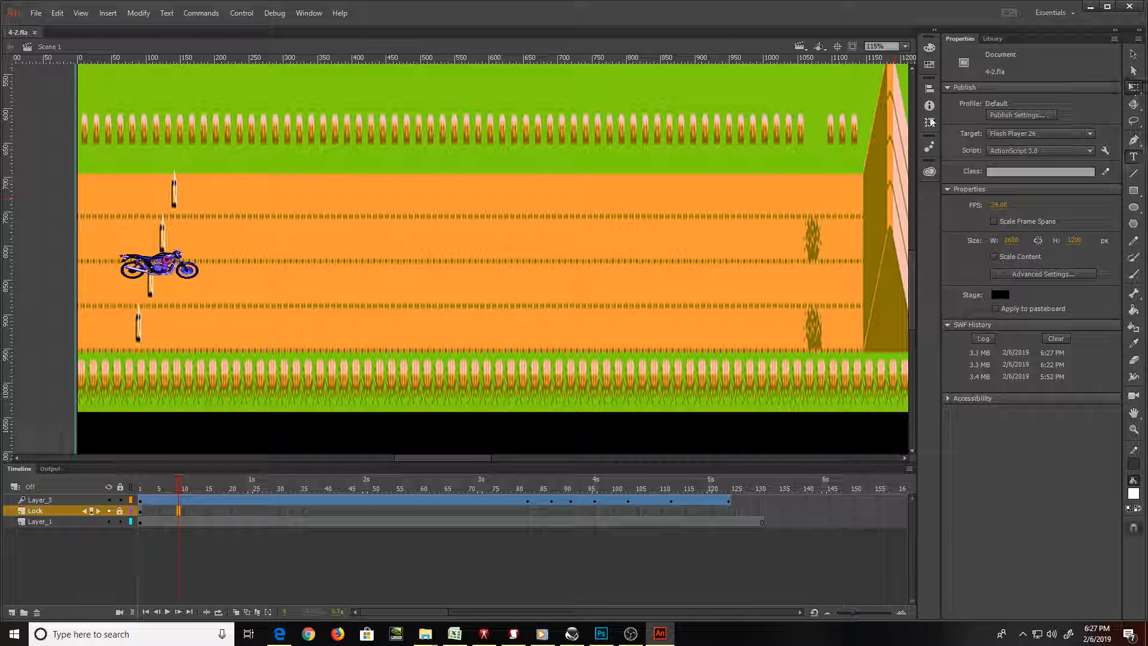
pyautogui.click(189, 278)
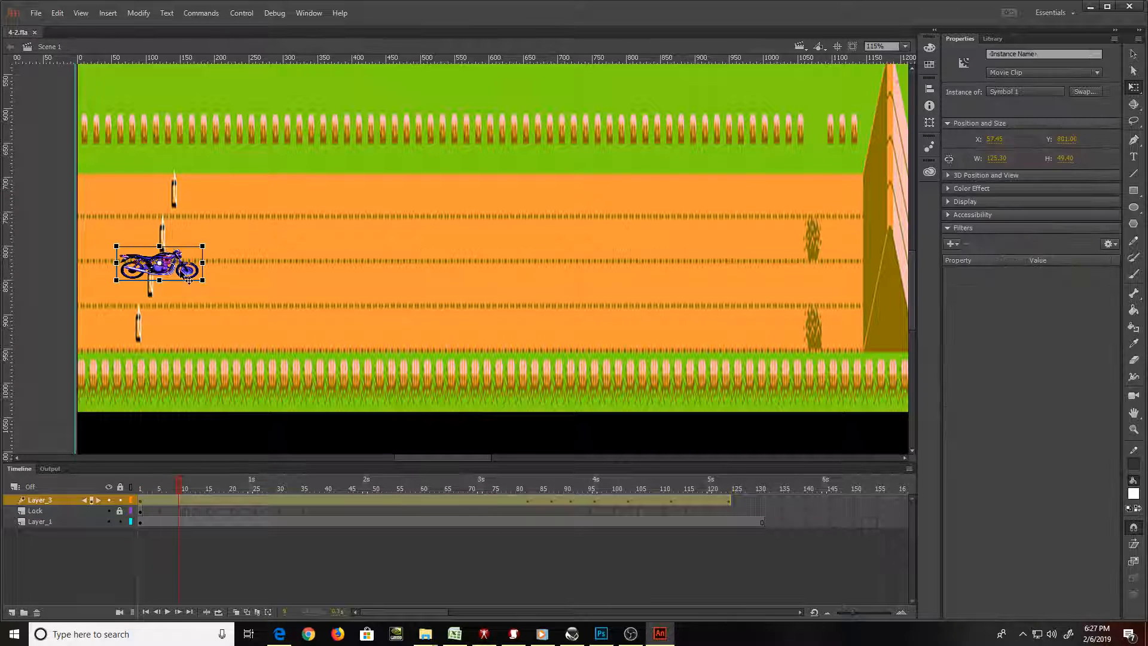
pyautogui.click(201, 500)
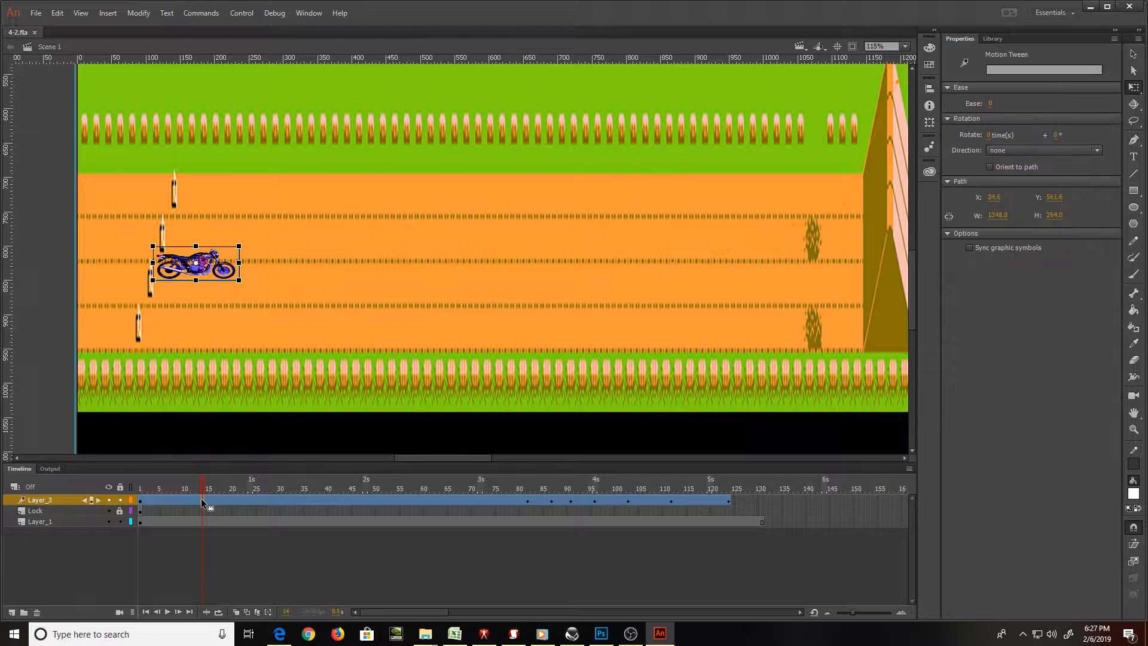
pyautogui.moveTo(201, 500); pyautogui.dragTo(140, 500)
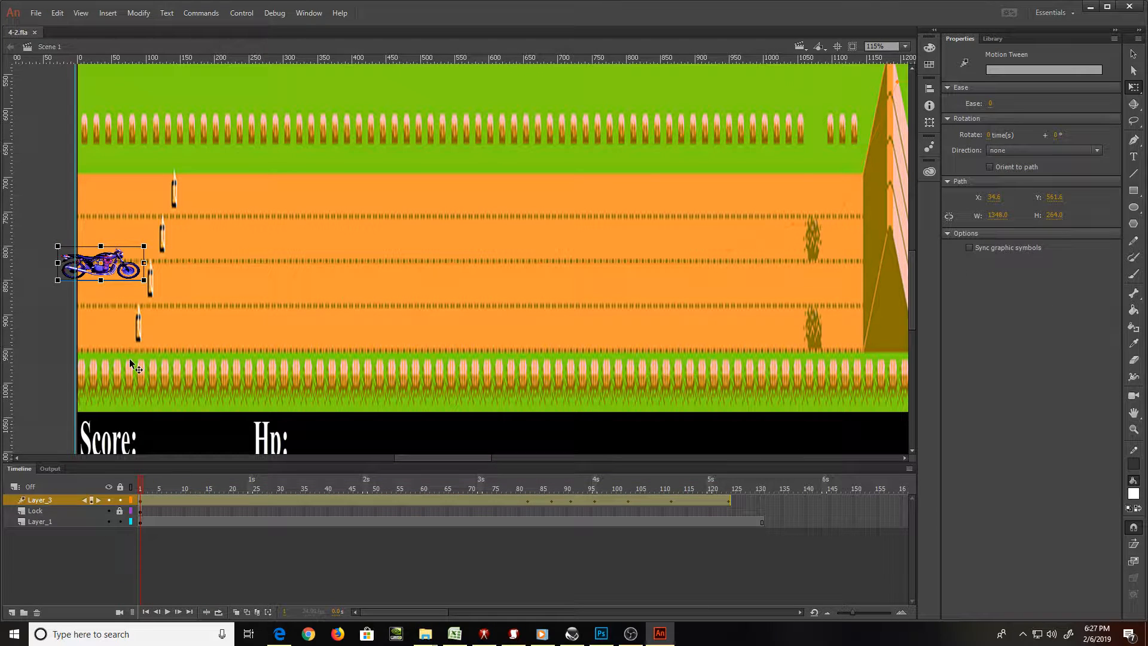
pyautogui.click(117, 277)
pyautogui.click(248, 502)
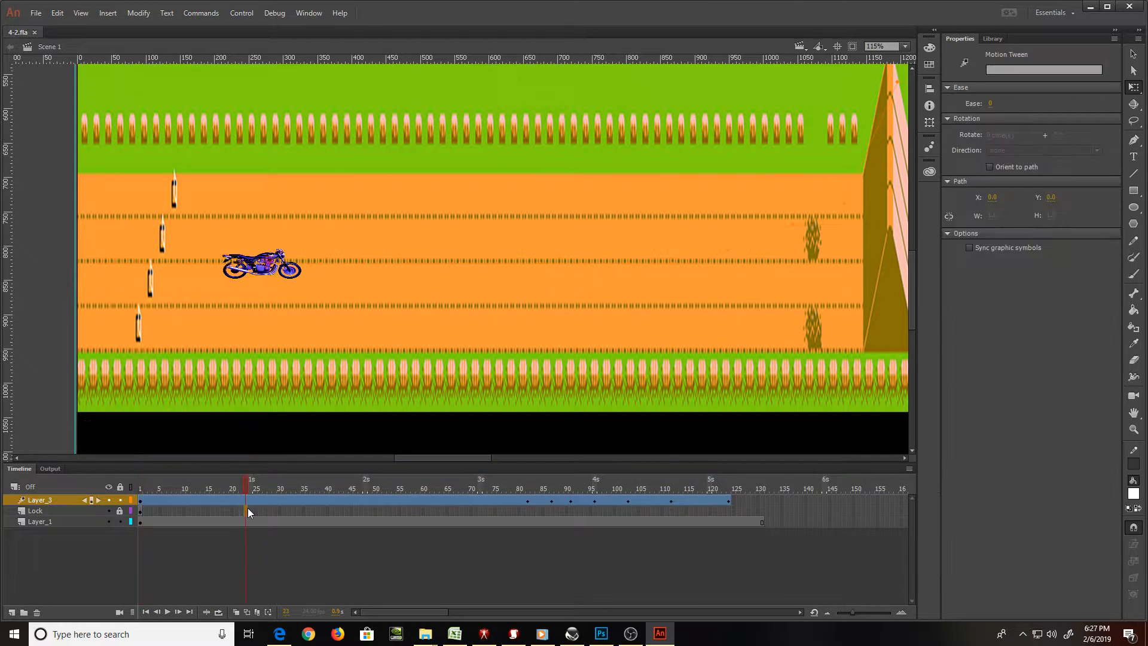
pyautogui.click(247, 510)
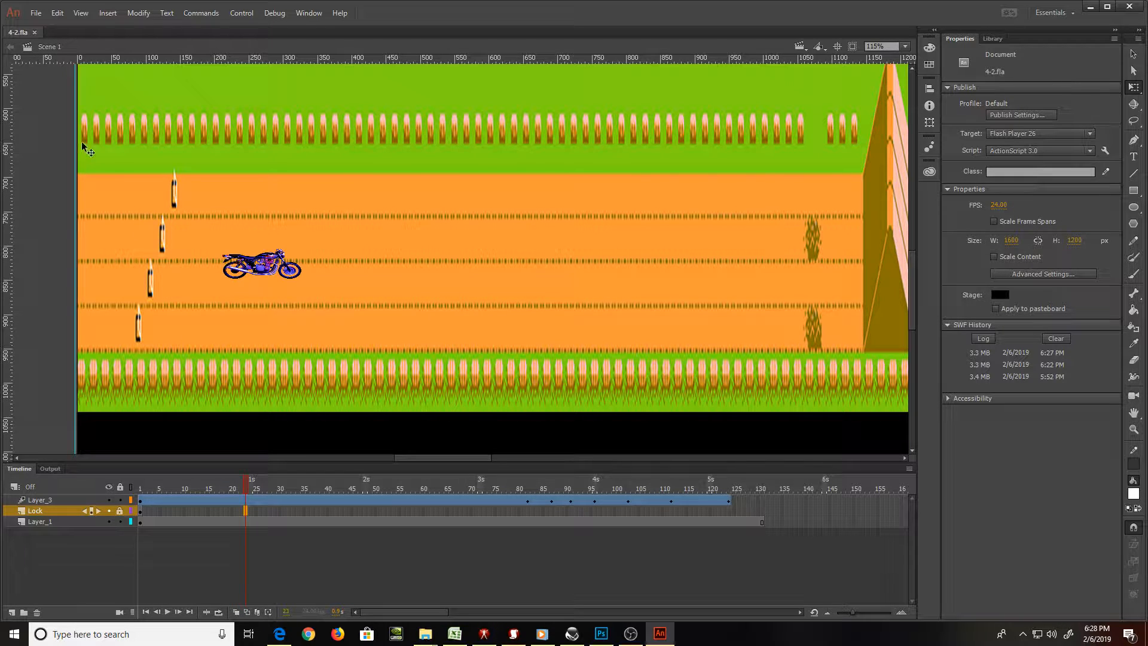
# Create a new ActionScript 3.0 document of 550 by 400 px at 24 fps with a white background
pyautogui.click(36, 14)
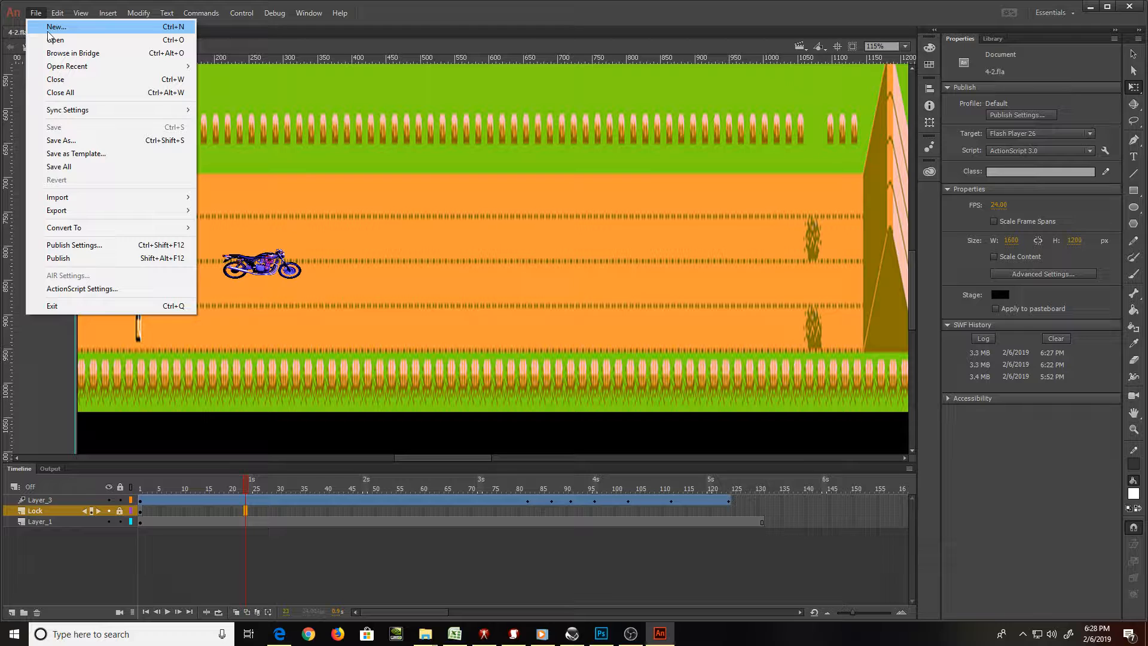
pyautogui.click(48, 29)
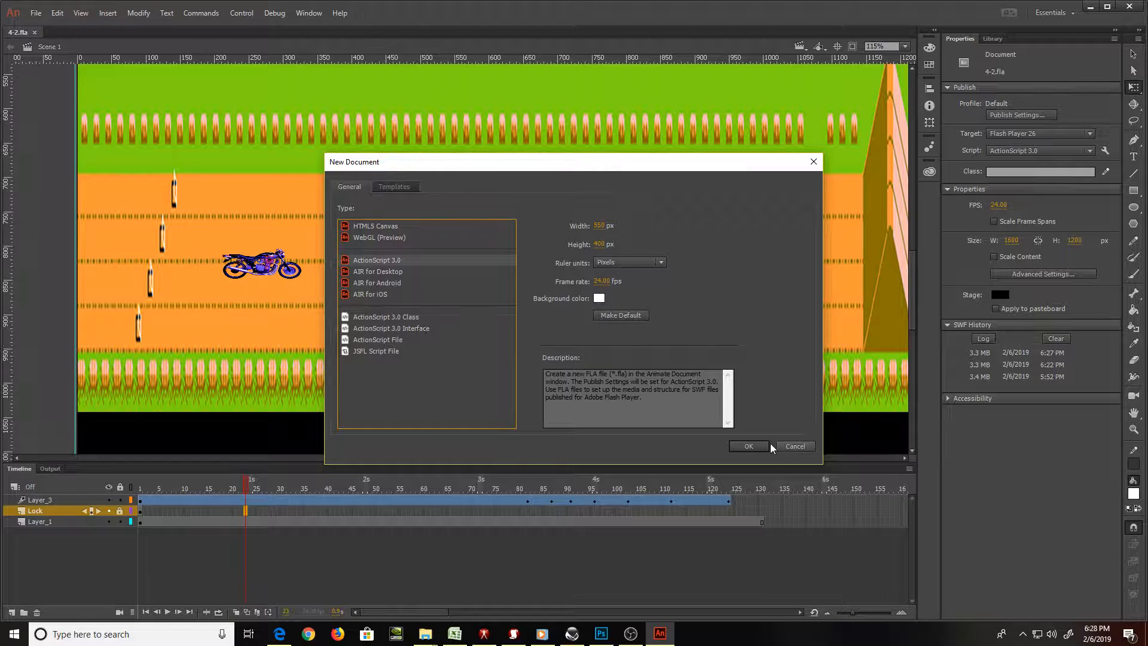
pyautogui.click(750, 445)
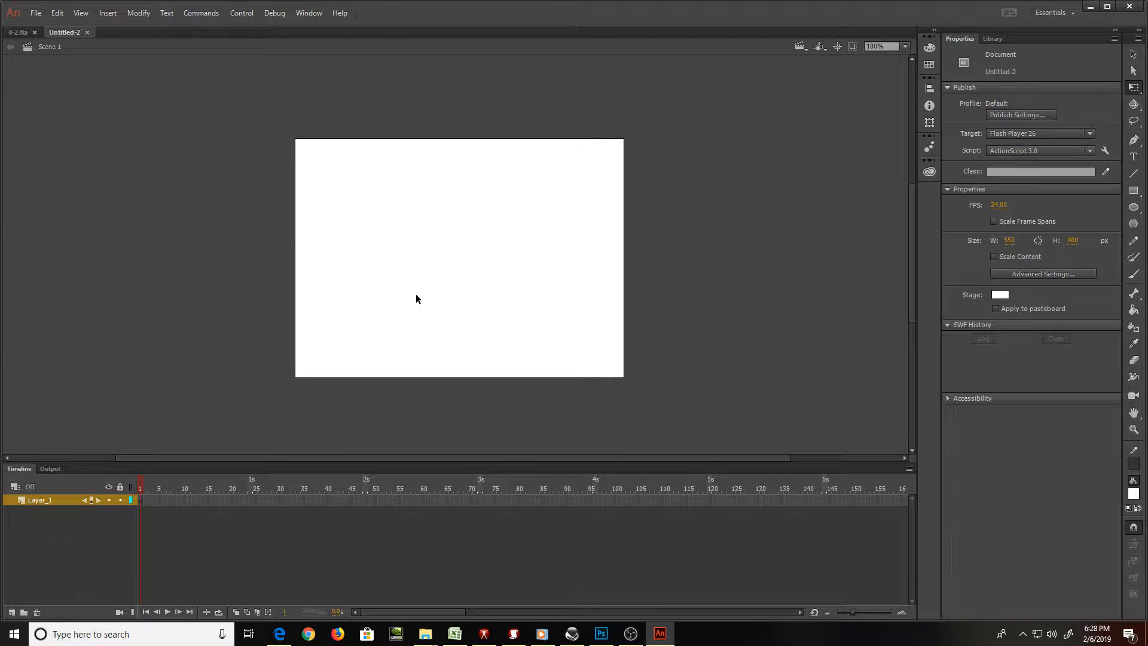
pyautogui.click(35, 14)
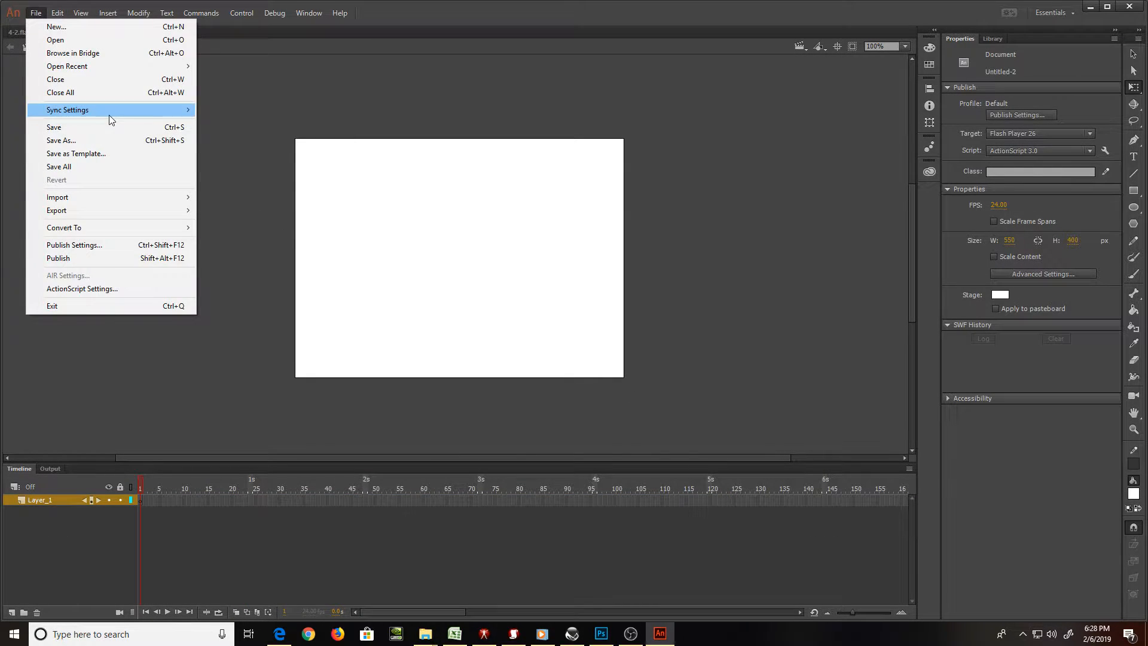
pyautogui.click(243, 95)
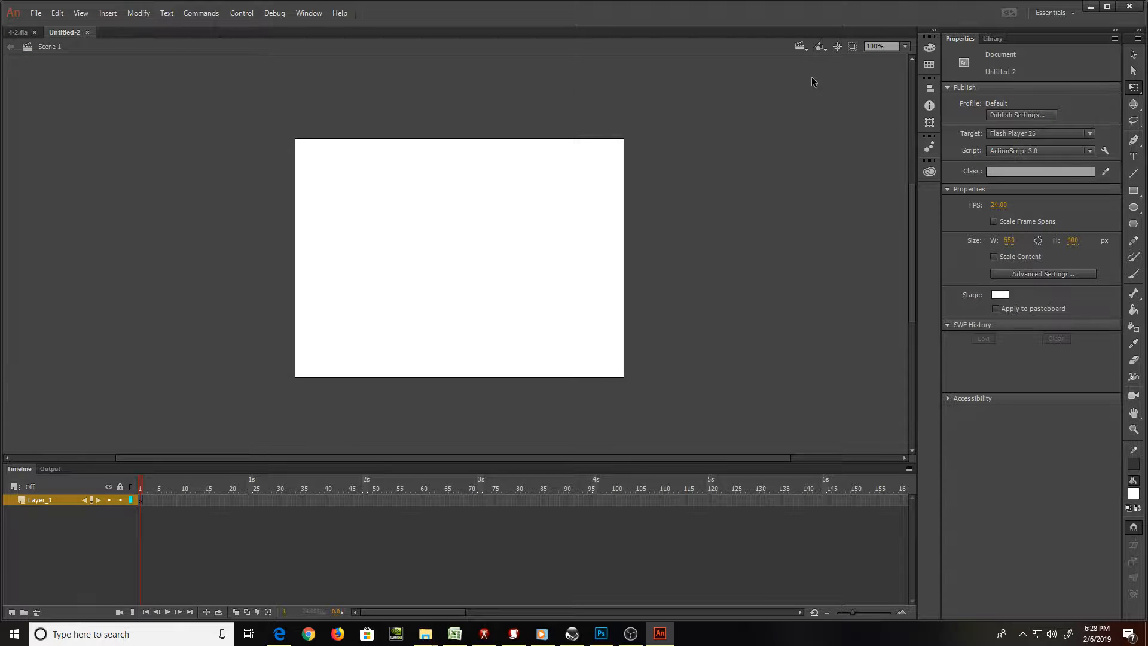
# Draw an upright rectangle about 34 by 147 px in the lower middle of the stage and fill it with magenta
pyautogui.click(1133, 190)
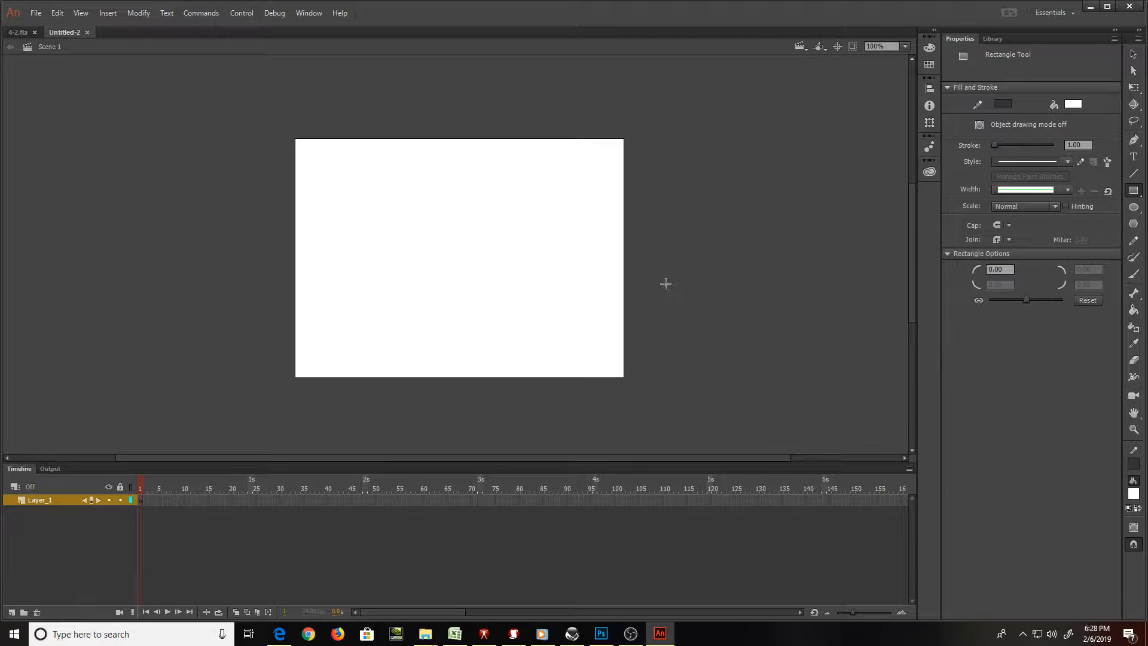
pyautogui.moveTo(460, 279)
pyautogui.mouseDown()
pyautogui.moveTo(476, 307)
pyautogui.moveTo(457, 338)
pyautogui.moveTo(480, 366)
pyautogui.mouseUp()
pyautogui.click(1133, 87)
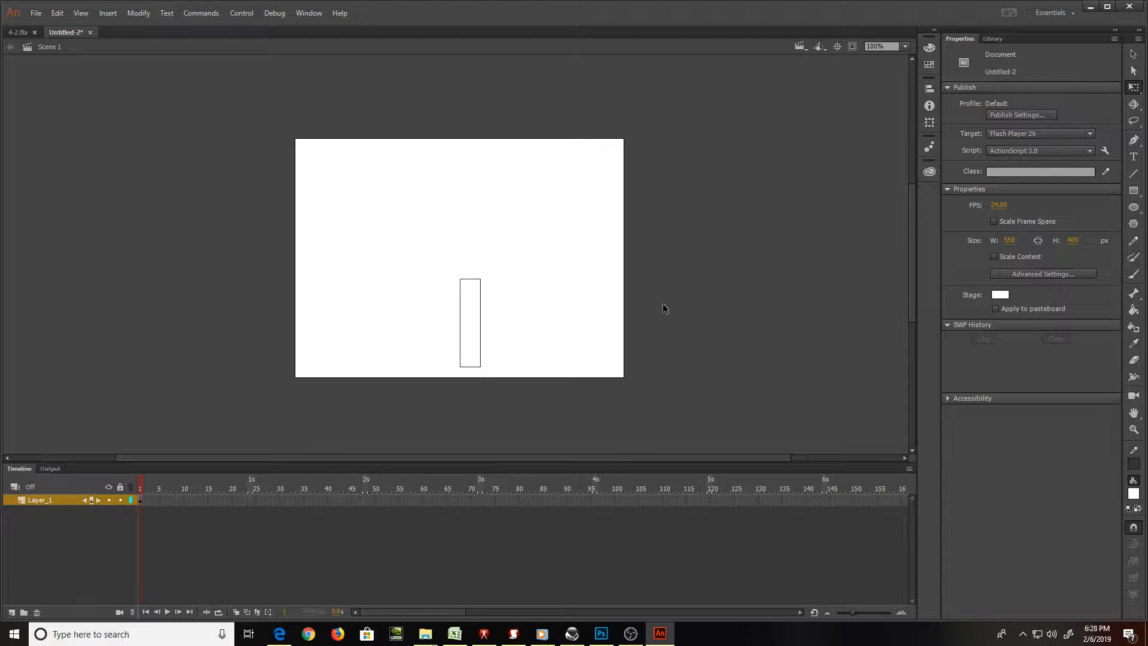
pyautogui.click(471, 309)
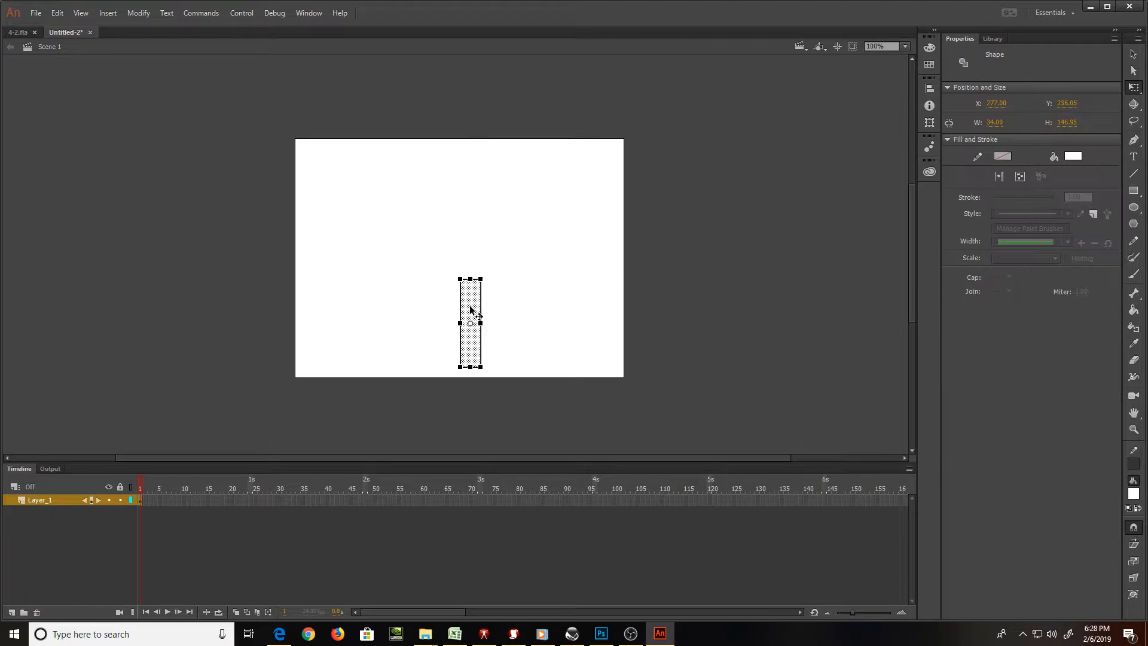
pyautogui.click(1072, 157)
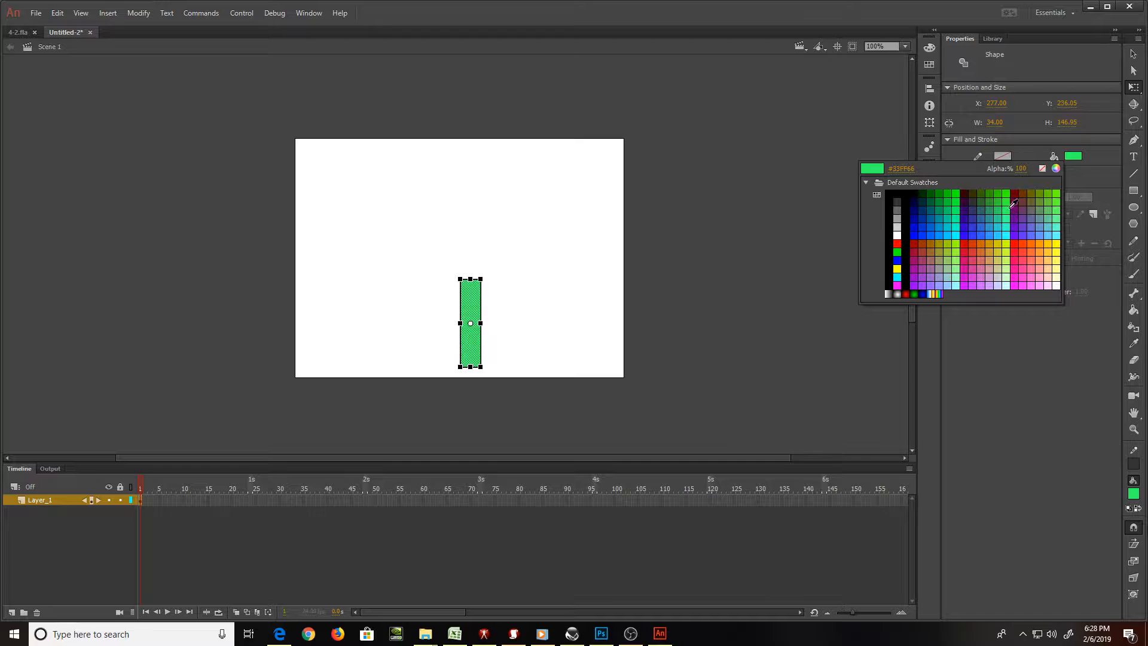
pyautogui.click(895, 284)
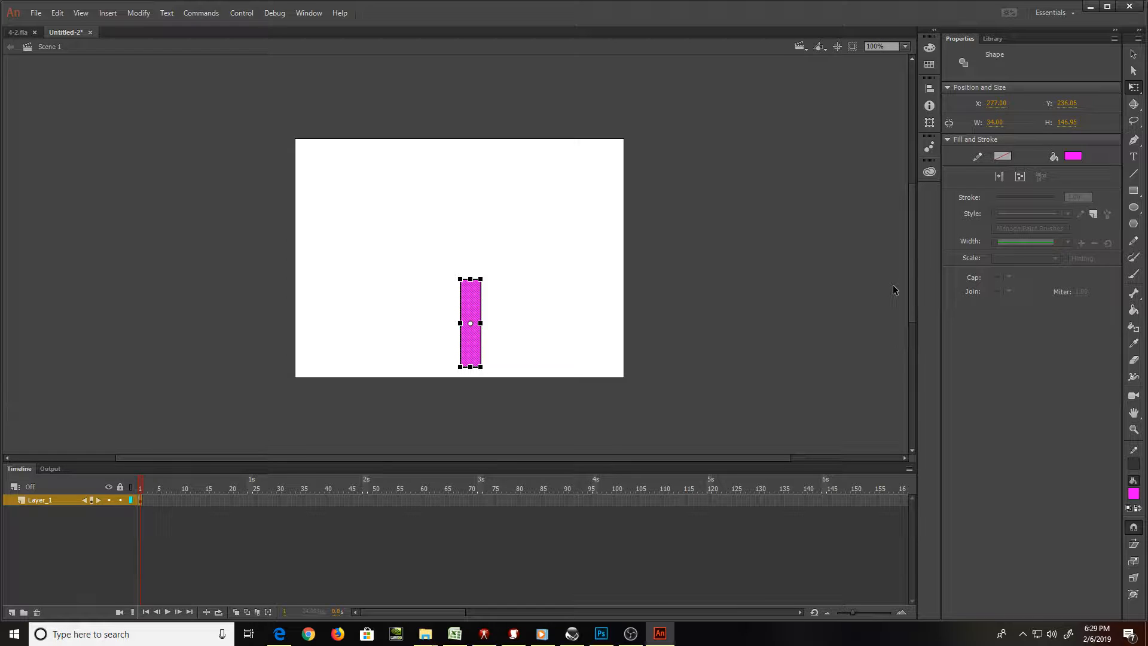
# Separate the magenta fill from its outline as a bar about 34 by 127 px at about X 208, and delete the outline
pyautogui.click(482, 323)
pyautogui.hotkey('ctrl', '=')
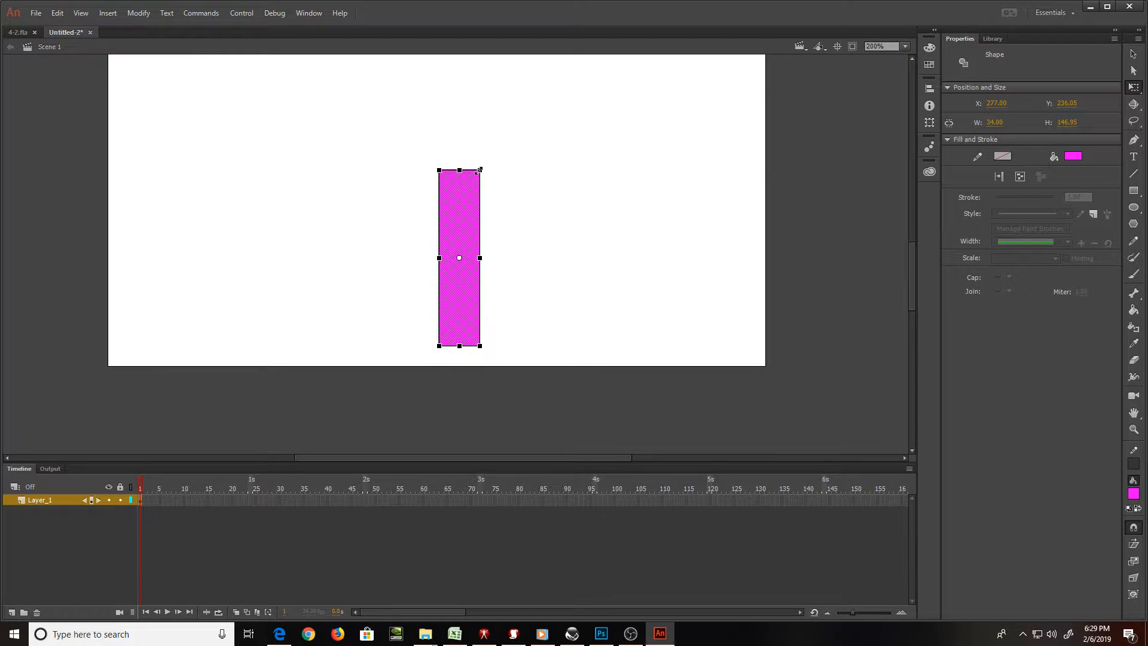
pyautogui.moveTo(479, 171); pyautogui.dragTo(377, 218)
pyautogui.moveTo(423, 152); pyautogui.dragTo(550, 379)
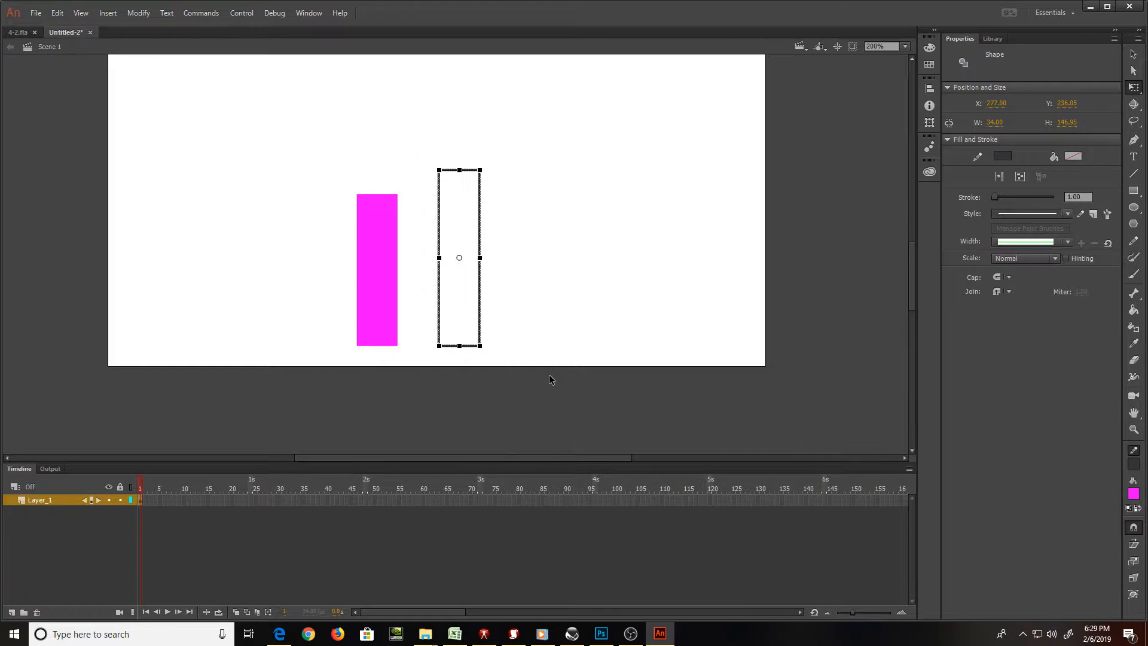
pyautogui.press('Delete')
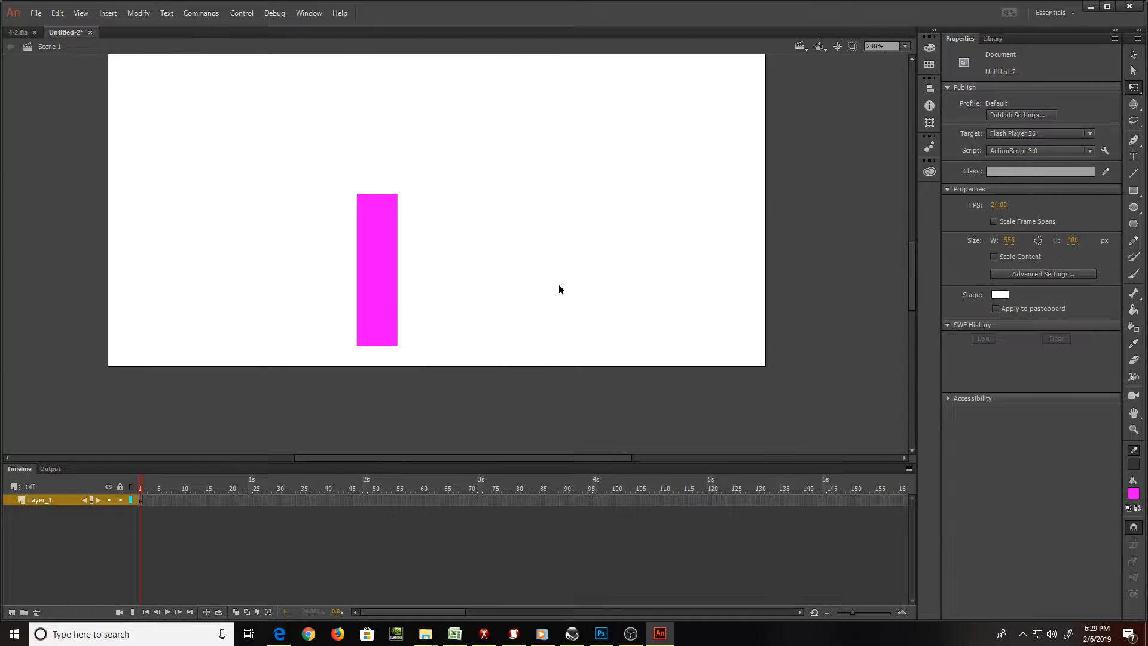
pyautogui.scroll(3, 558, 289)
pyautogui.hotkey('ctrl', '1')
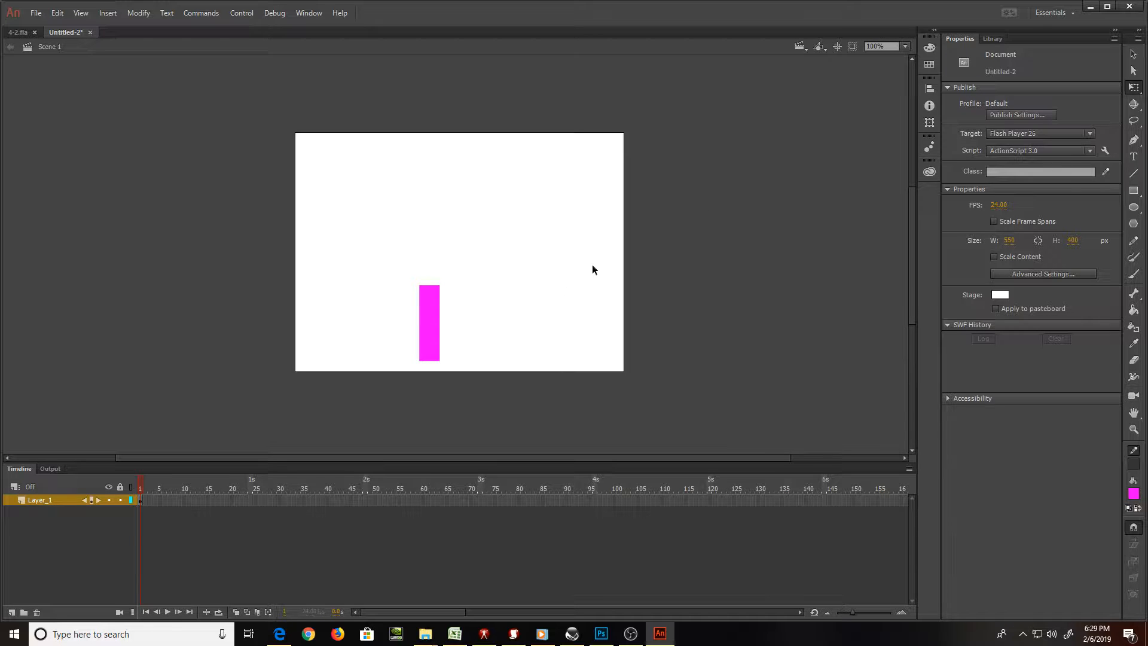
# Paste a copy of the magenta bar, enlarge it to about 54 by 139 px at about X 320, Y 141, and fill it with blue
pyautogui.click(426, 323)
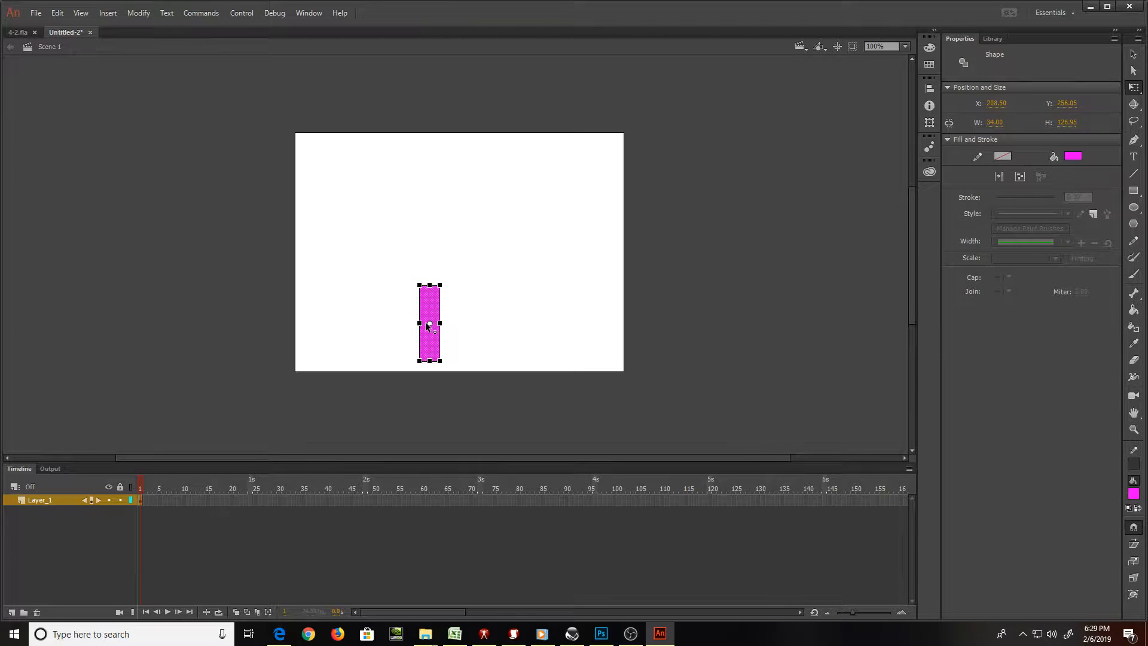
pyautogui.hotkey('ctrl', 'v')
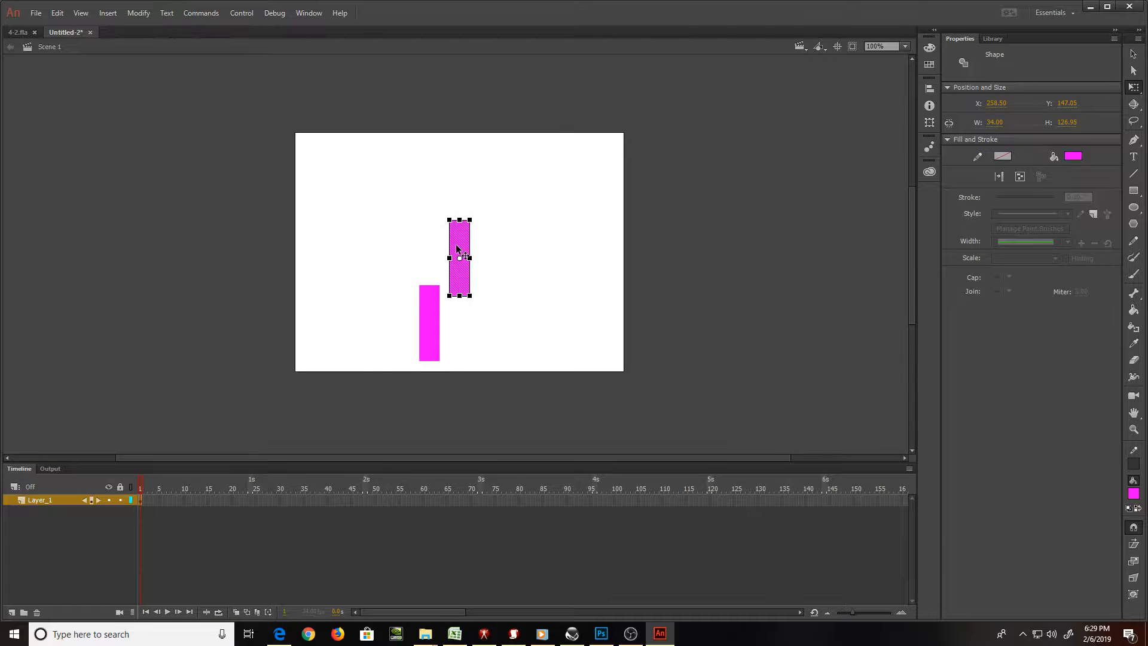
pyautogui.moveTo(458, 249); pyautogui.dragTo(505, 219)
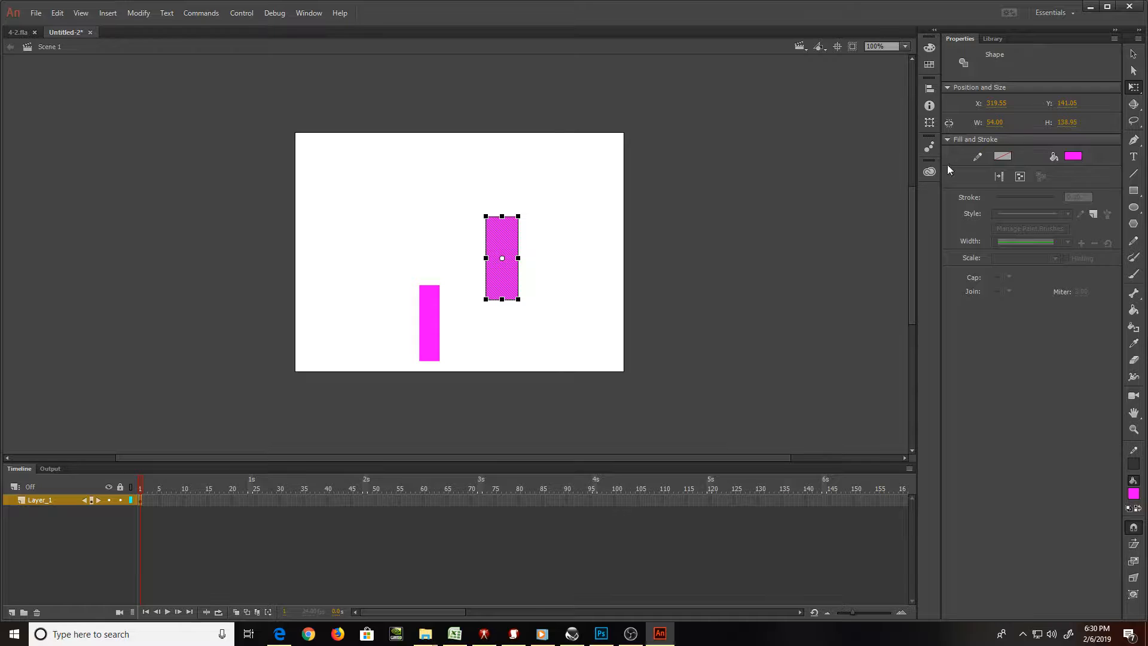
pyautogui.click(1075, 157)
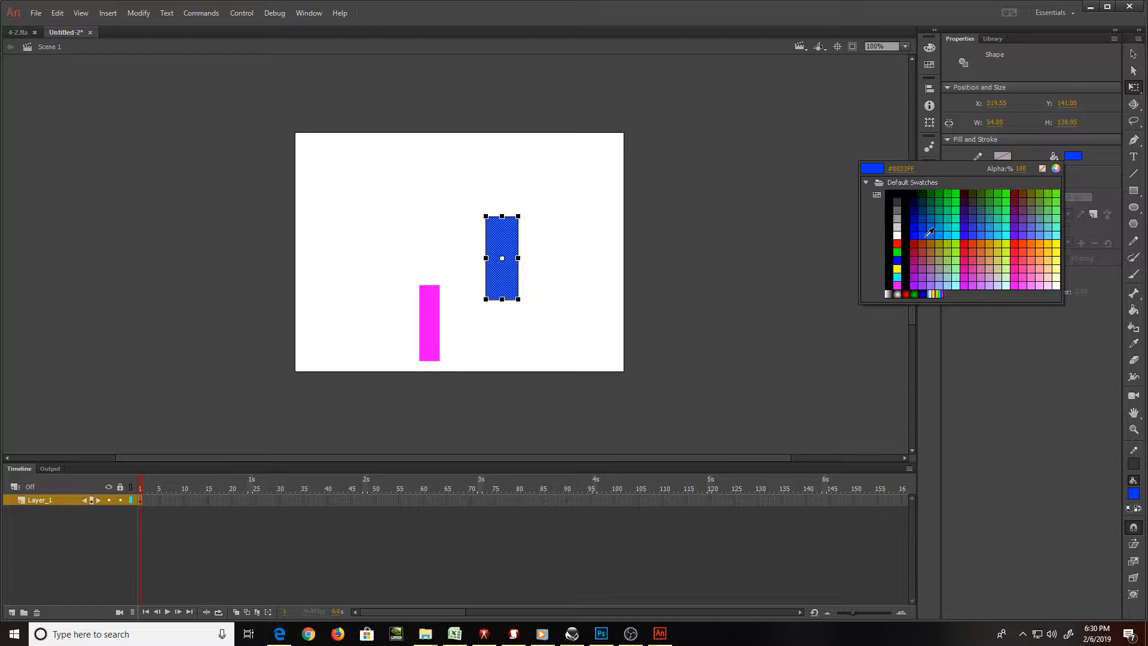
pyautogui.click(896, 261)
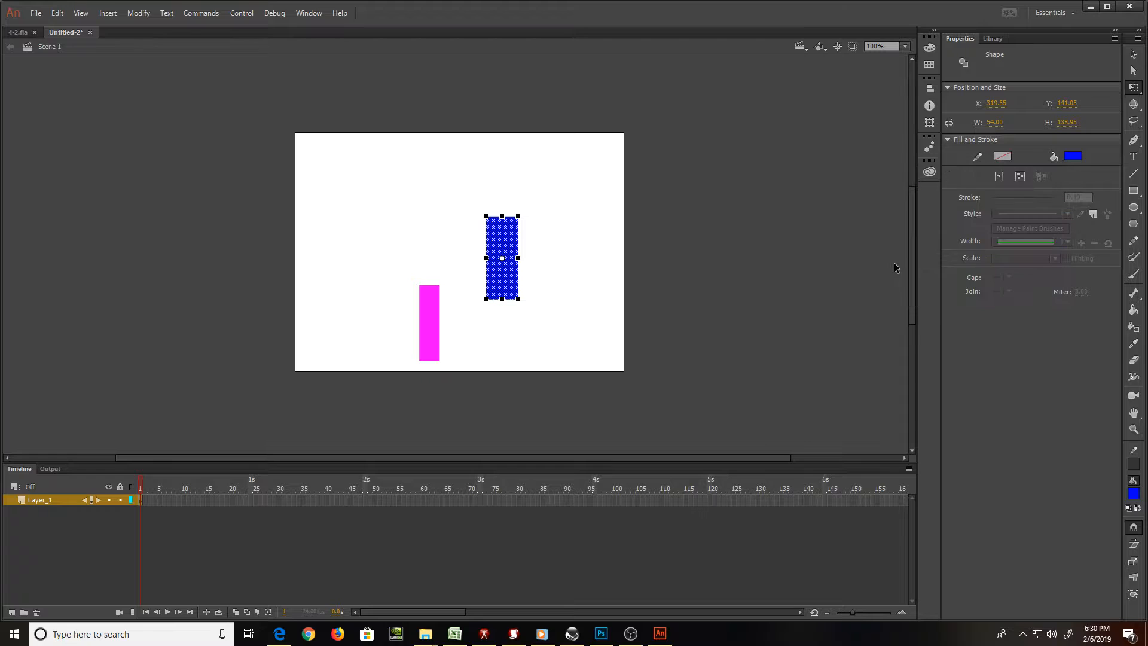
pyautogui.click(834, 231)
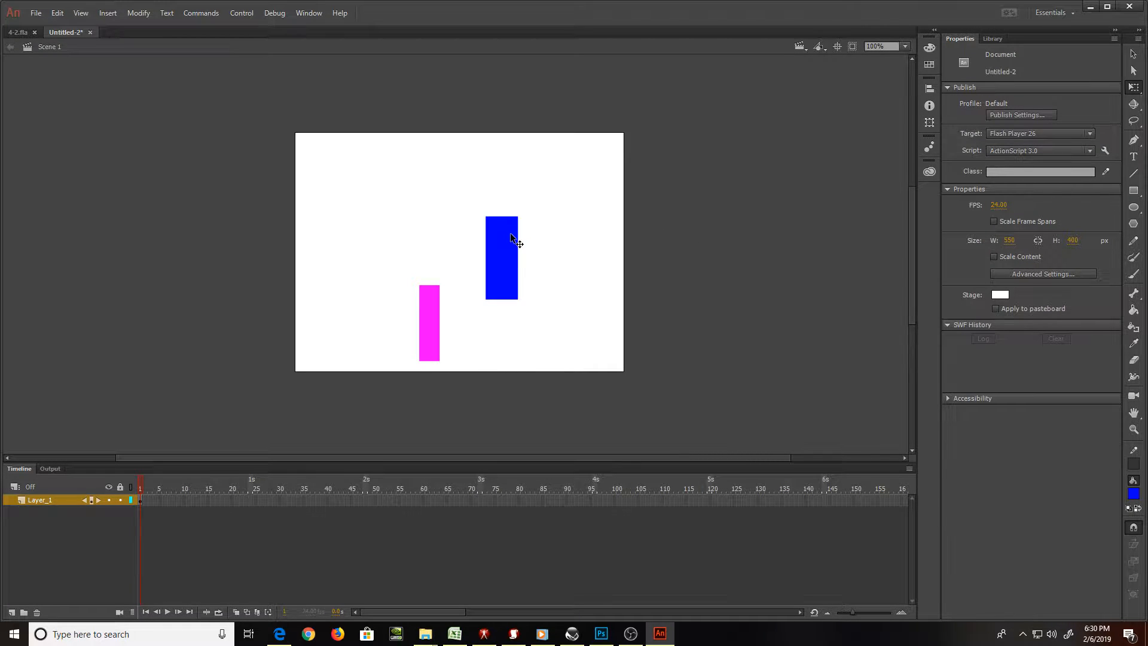
# Move the blue bar to about X 275, Y 128 and narrow it to about 46 px
pyautogui.moveTo(513, 239); pyautogui.dragTo(481, 227)
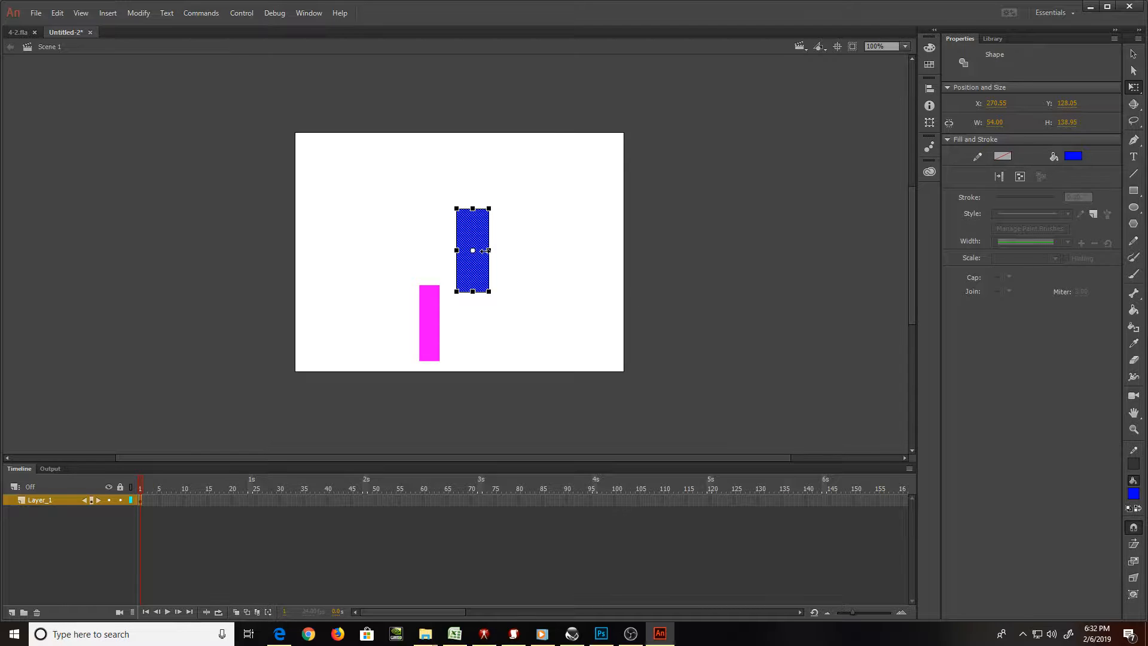
pyautogui.moveTo(486, 250); pyautogui.dragTo(483, 251)
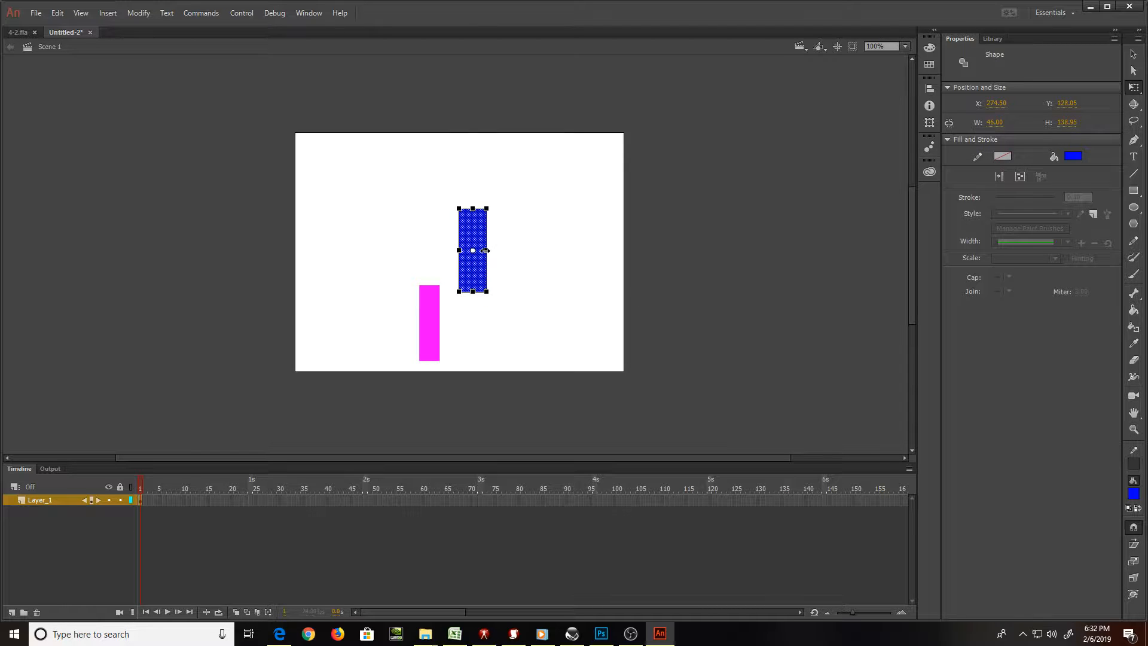
# Duplicate the magenta bar beside the blue one at about X 410, Y 178, and narrow the copy to about 24 px
pyautogui.click(422, 306)
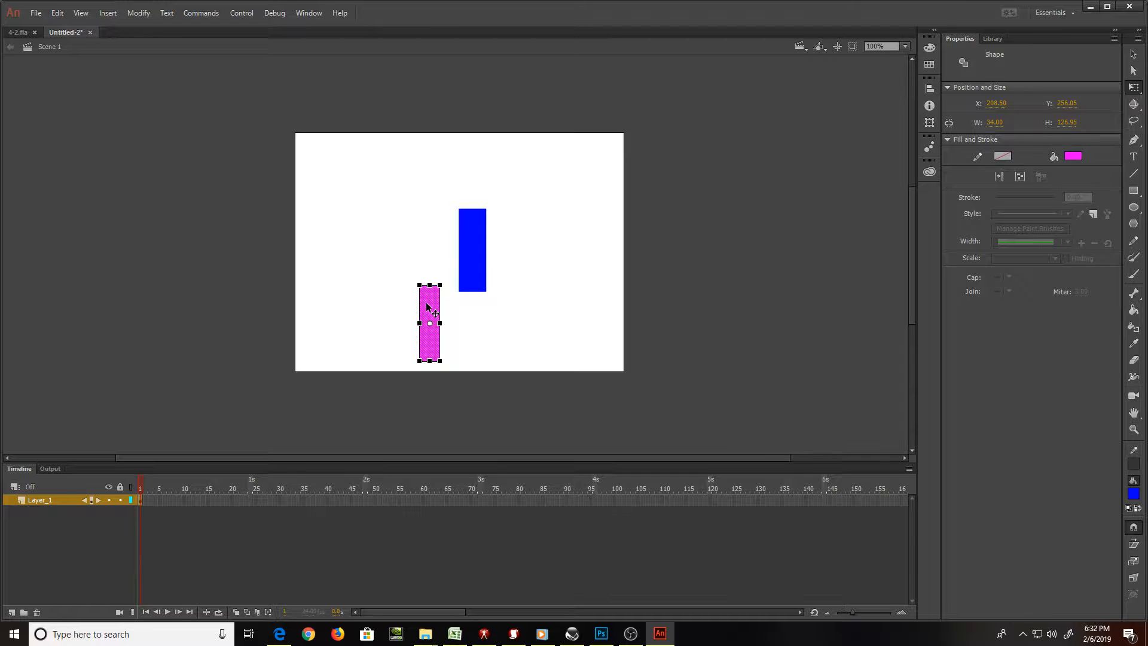
pyautogui.keyDown('alt'); pyautogui.moveTo(435, 313); pyautogui.dragTo(546, 294); pyautogui.keyUp('alt')
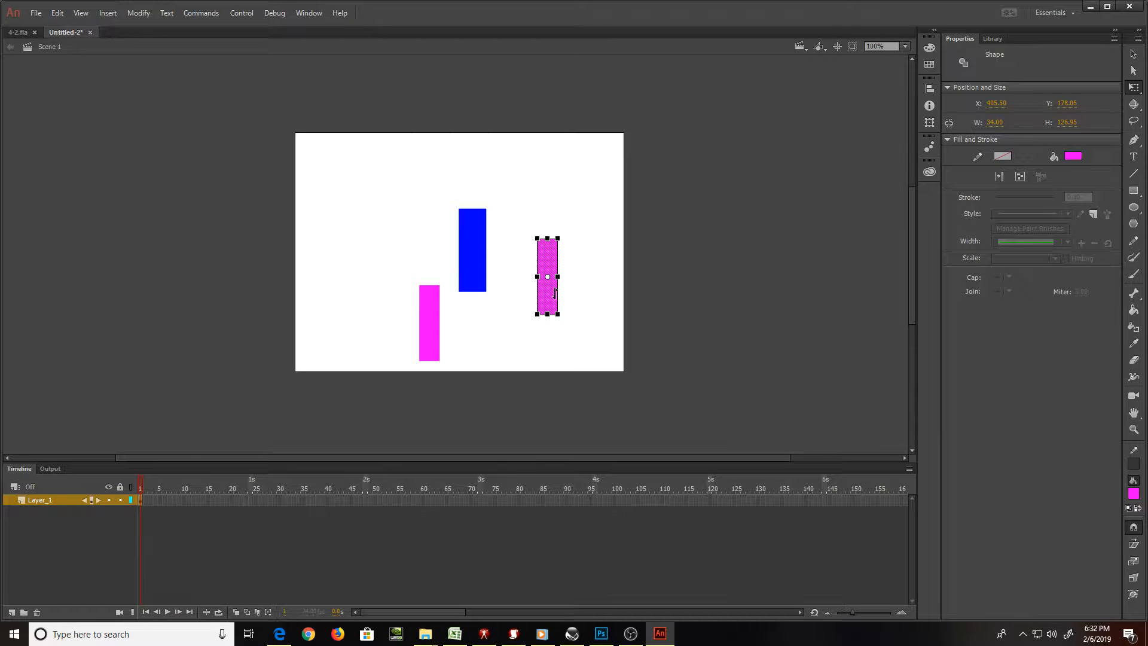
pyautogui.hotkey('ctrl', '=')
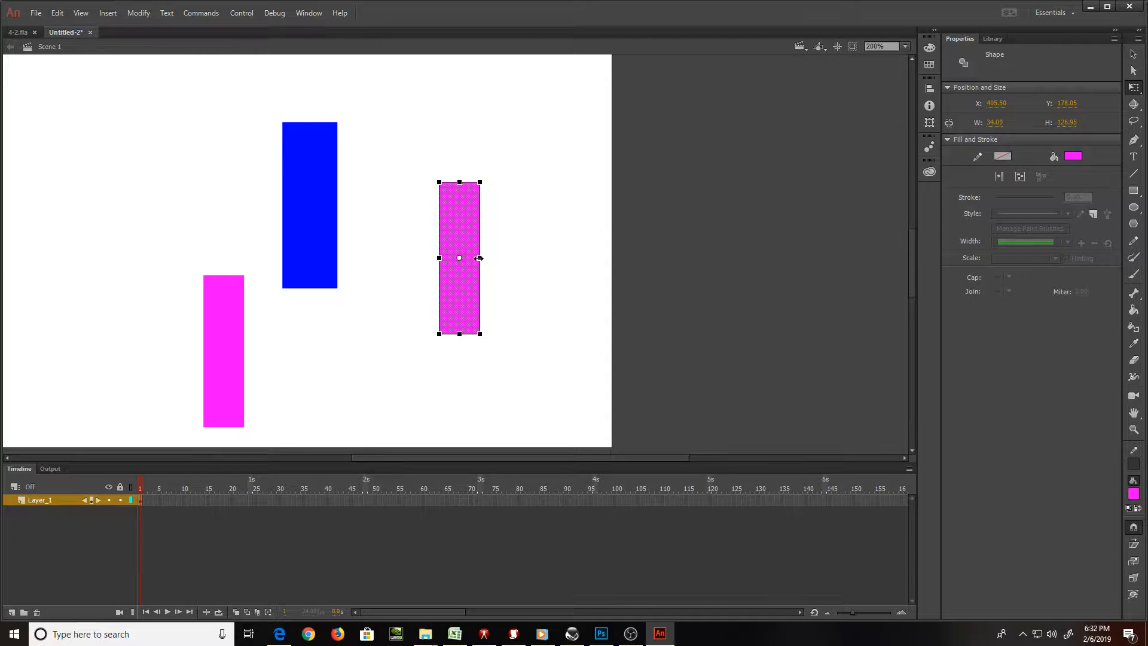
pyautogui.moveTo(477, 257); pyautogui.dragTo(473, 258)
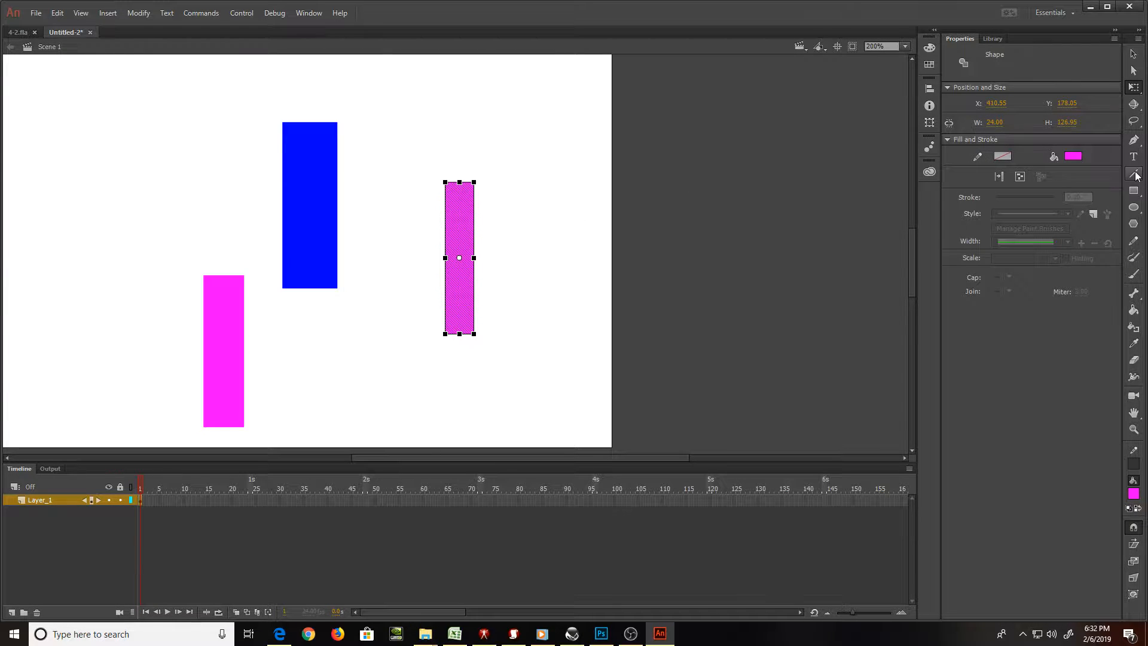
# Draw a magenta oval about 30.5 by 38 px and move its fill onto the lower end of the narrow magenta bar
pyautogui.click(1133, 206)
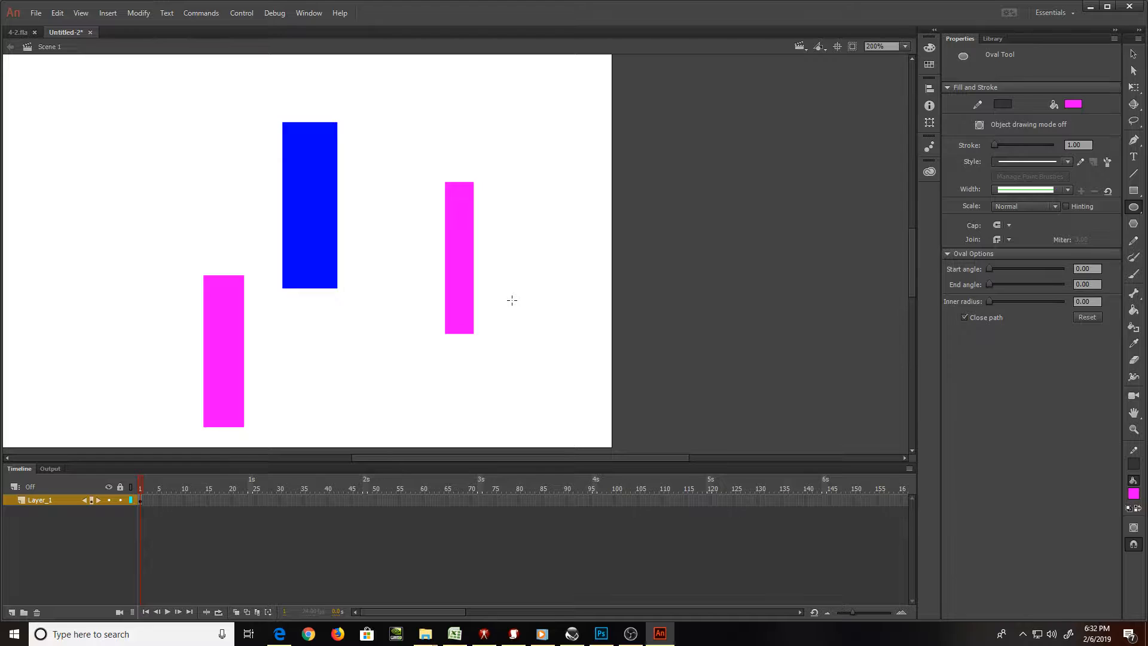
pyautogui.moveTo(511, 300); pyautogui.dragTo(548, 345)
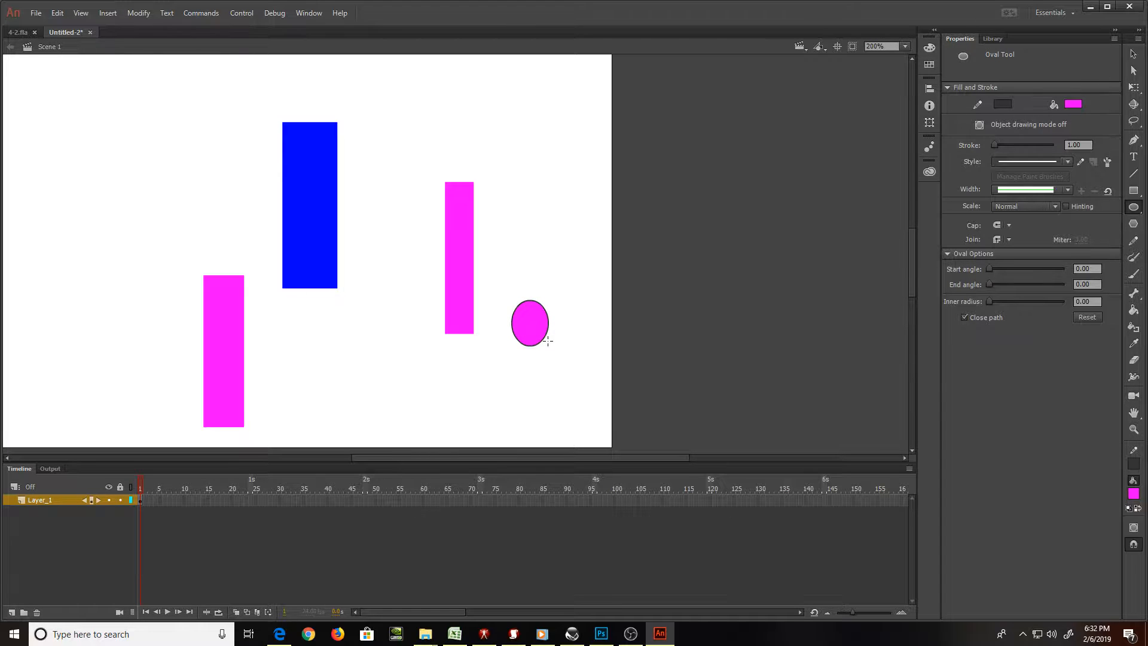
pyautogui.press('q')
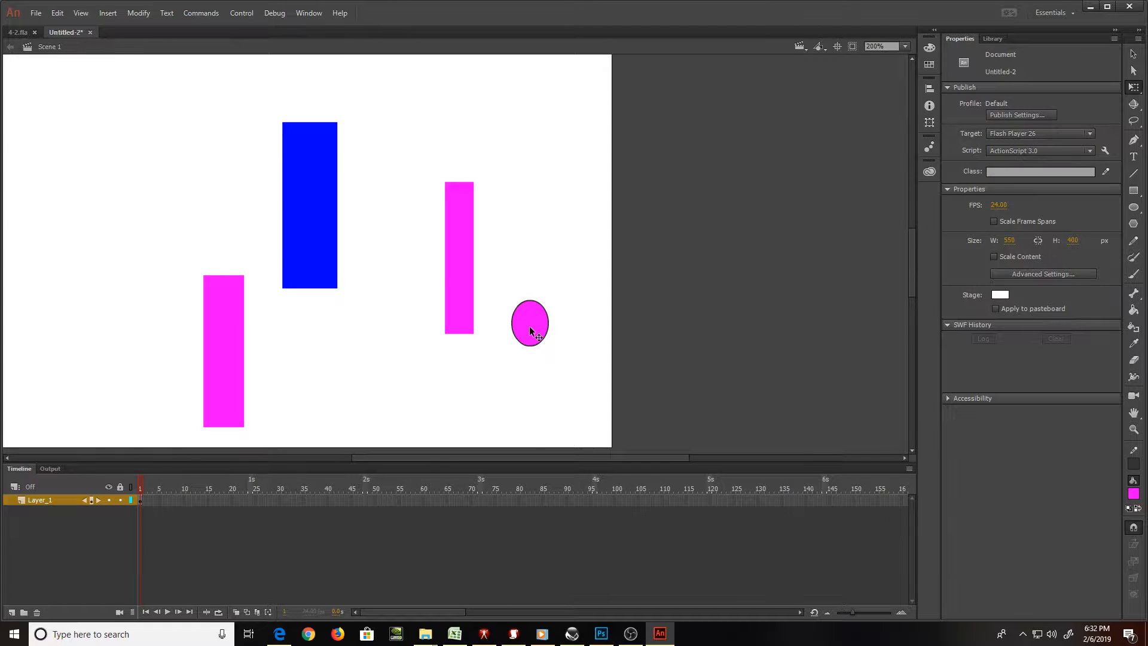
pyautogui.moveTo(531, 325); pyautogui.dragTo(457, 353)
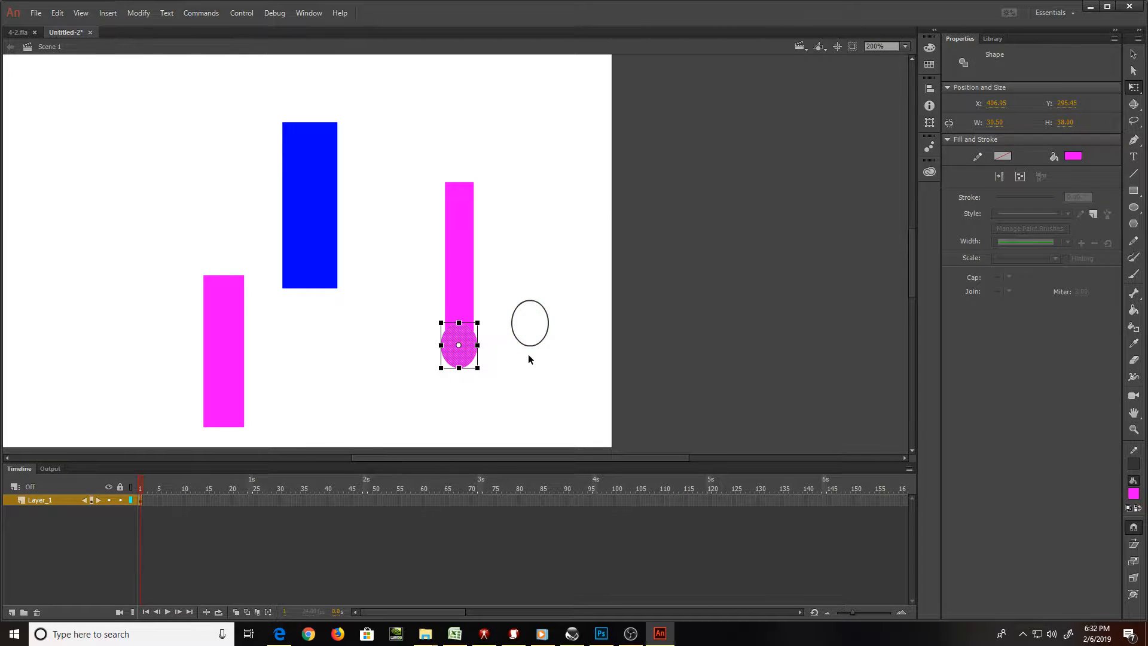
pyautogui.click(559, 272)
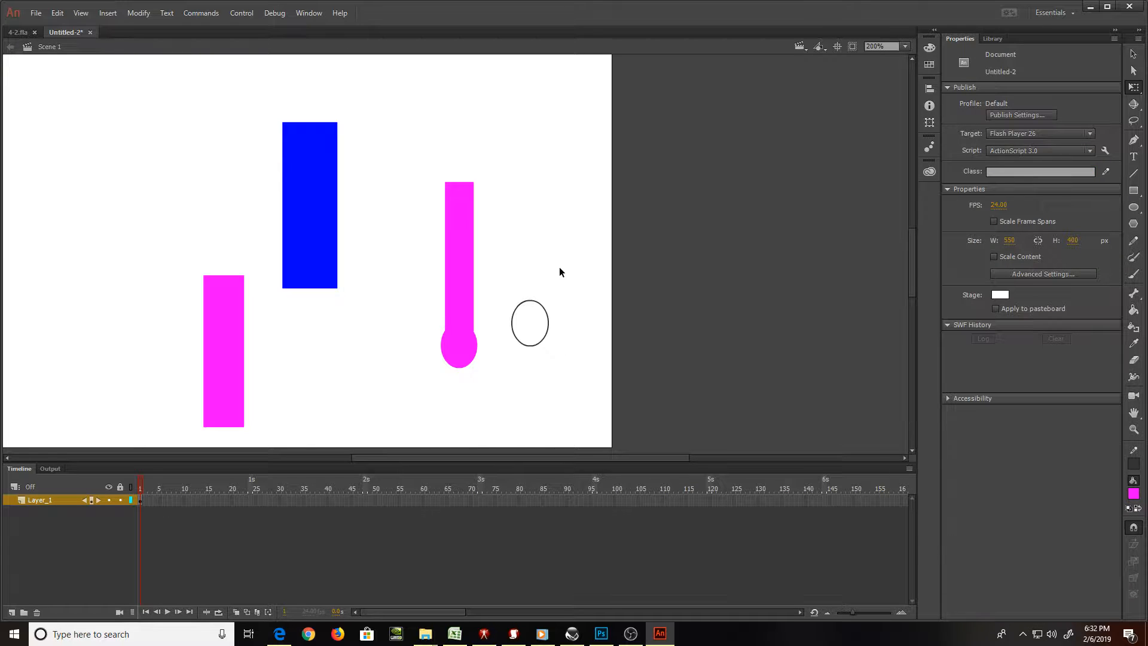
# Delete the leftover oval outline and select the bar and oval as one shape to check that they have merged
pyautogui.moveTo(563, 281); pyautogui.dragTo(497, 368)
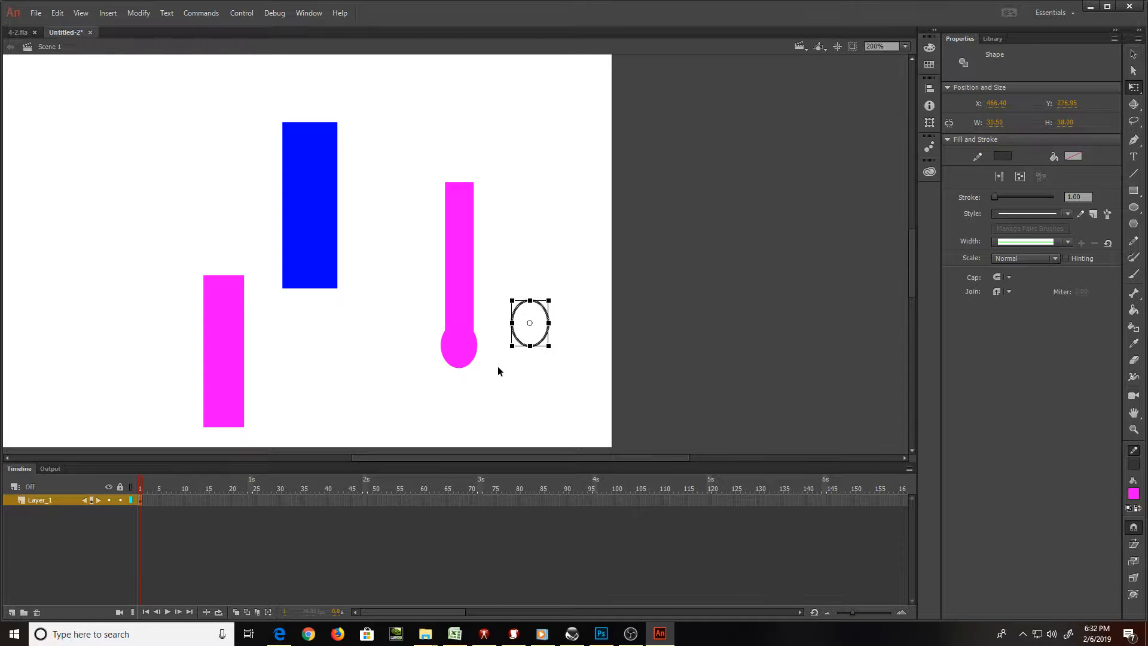
pyautogui.press('Delete')
pyautogui.click(456, 358)
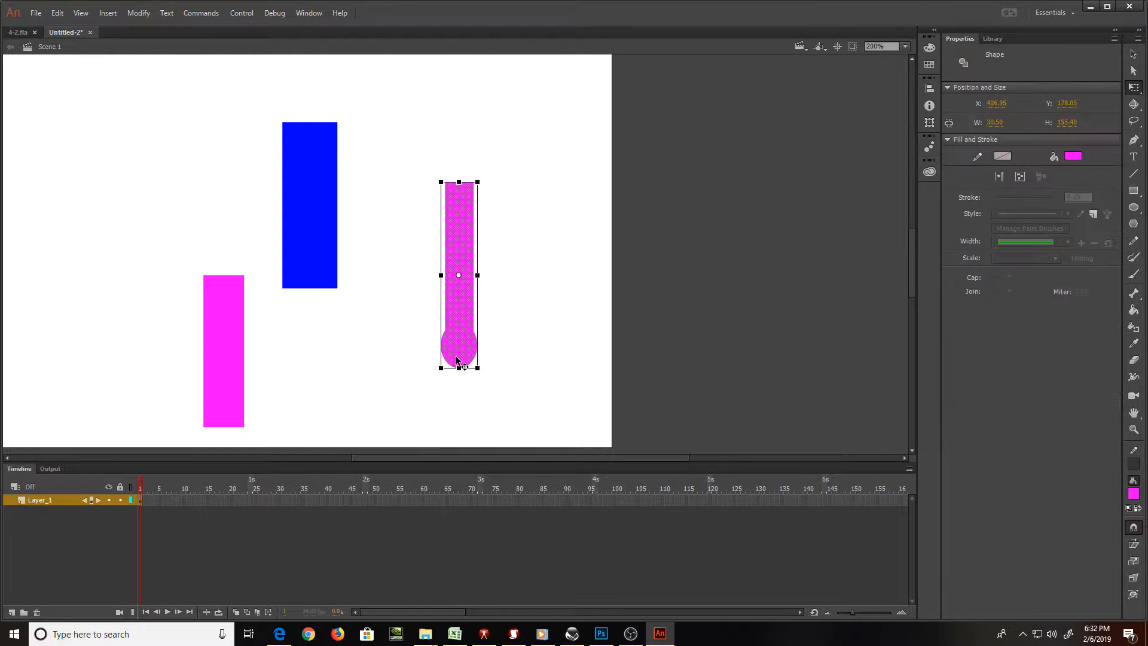
pyautogui.click(497, 336)
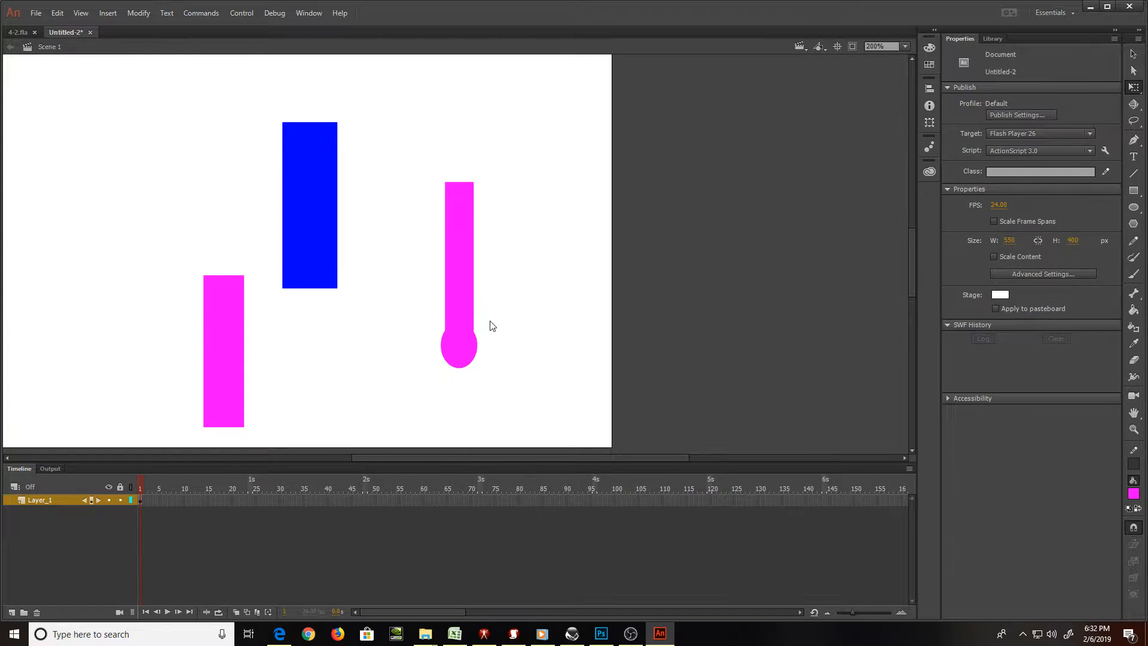
# Save the document as Sticky in the 4-2 Excitebike folder
pyautogui.hotkey('ctrl', 's')
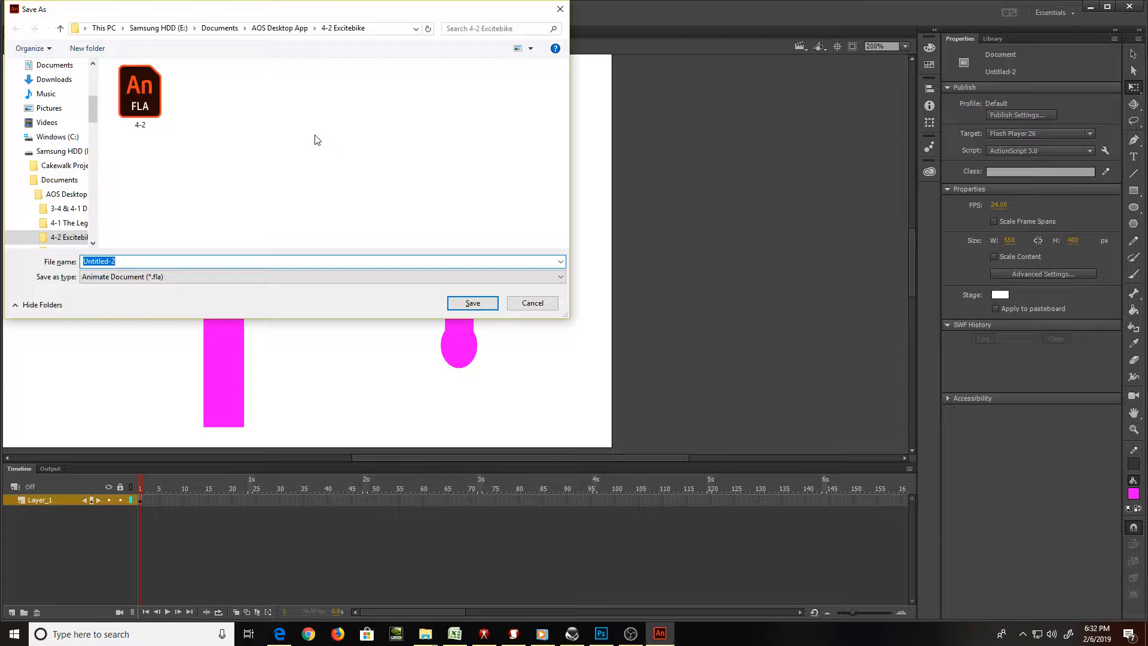
pyautogui.write('Sticky')
pyautogui.press('Return')
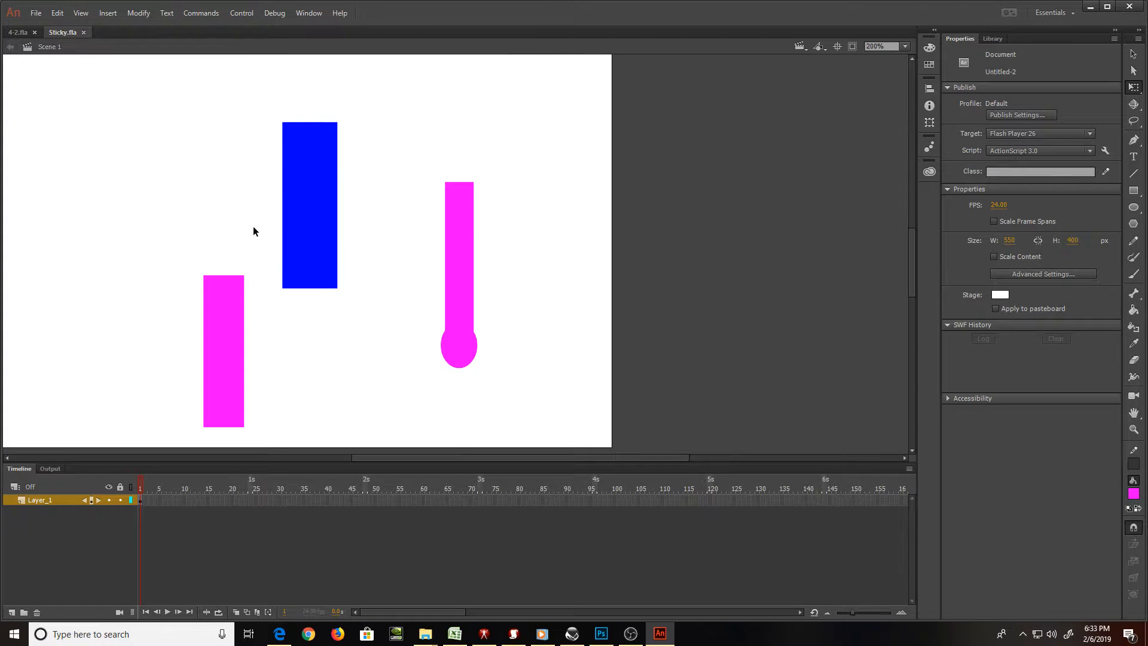
# Switch to Edge, search the web for inkscape, and open the Inkscape 0.92.4 release page for Windows
pyautogui.click(280, 634)
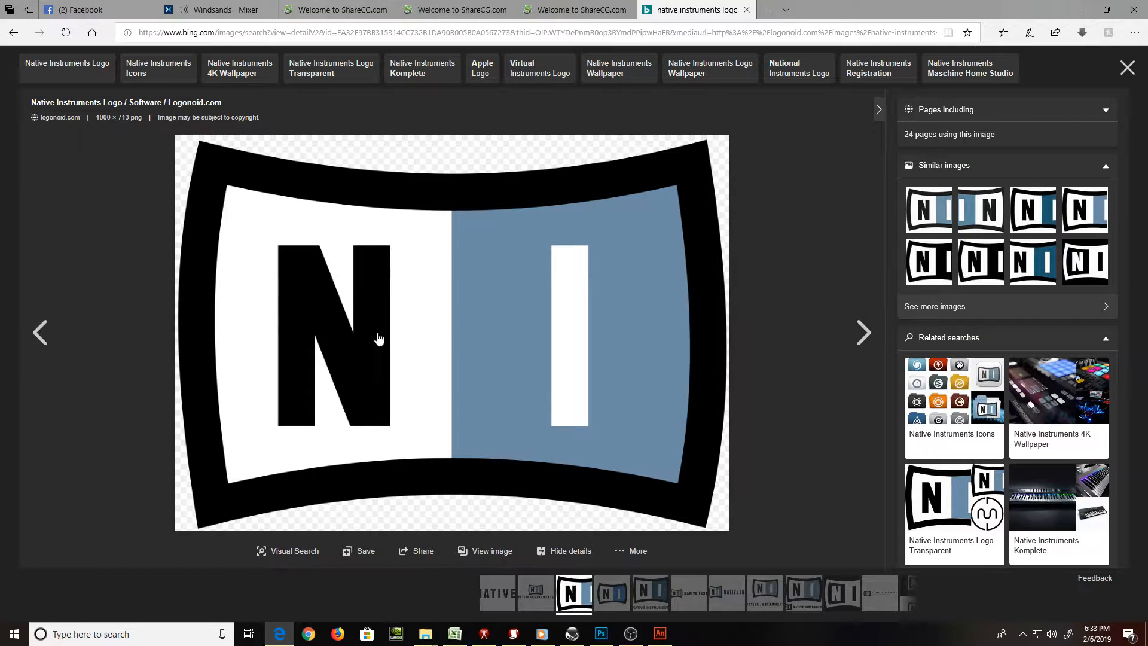
pyautogui.click(621, 34)
pyautogui.write('i')
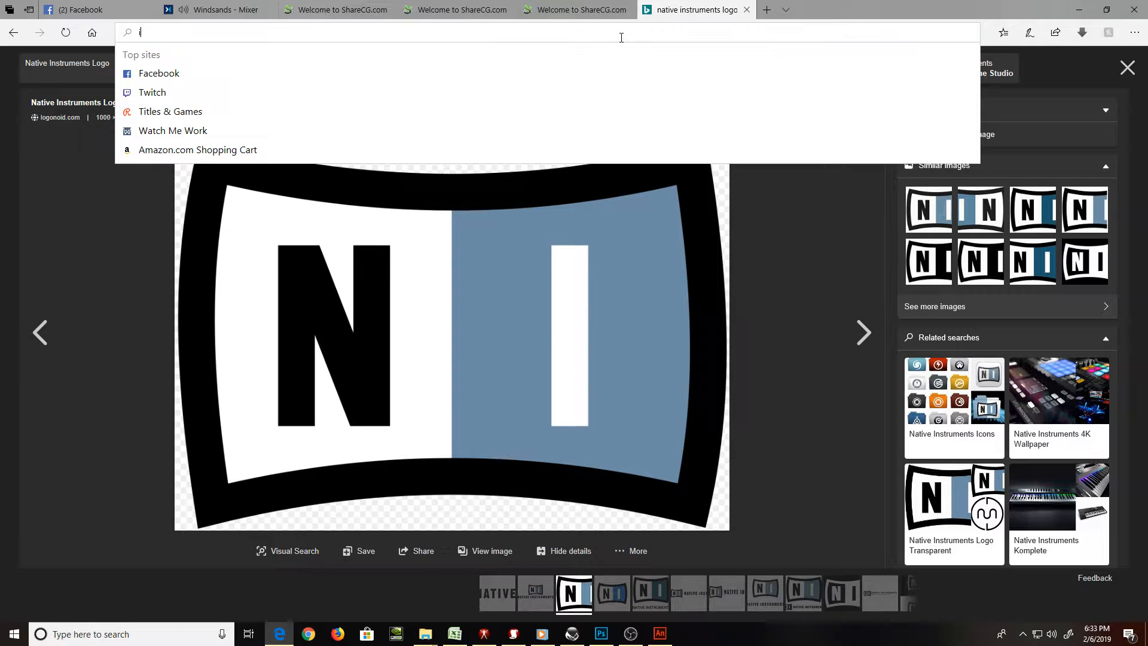
pyautogui.write('nkscape')
pyautogui.press('Return')
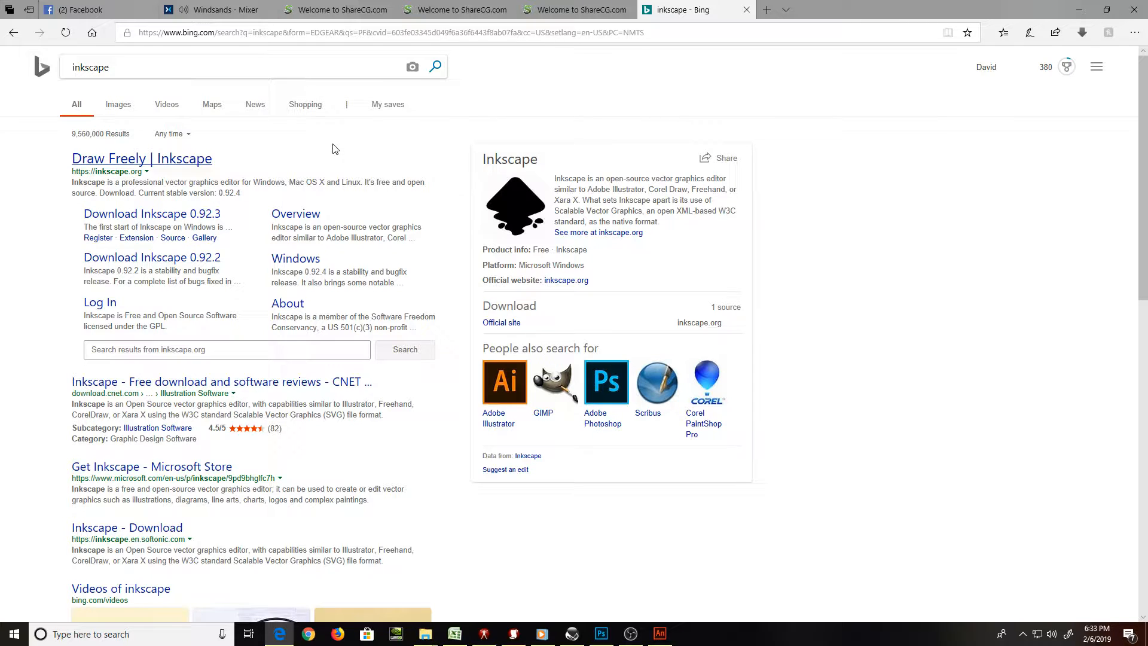
pyautogui.click(312, 262)
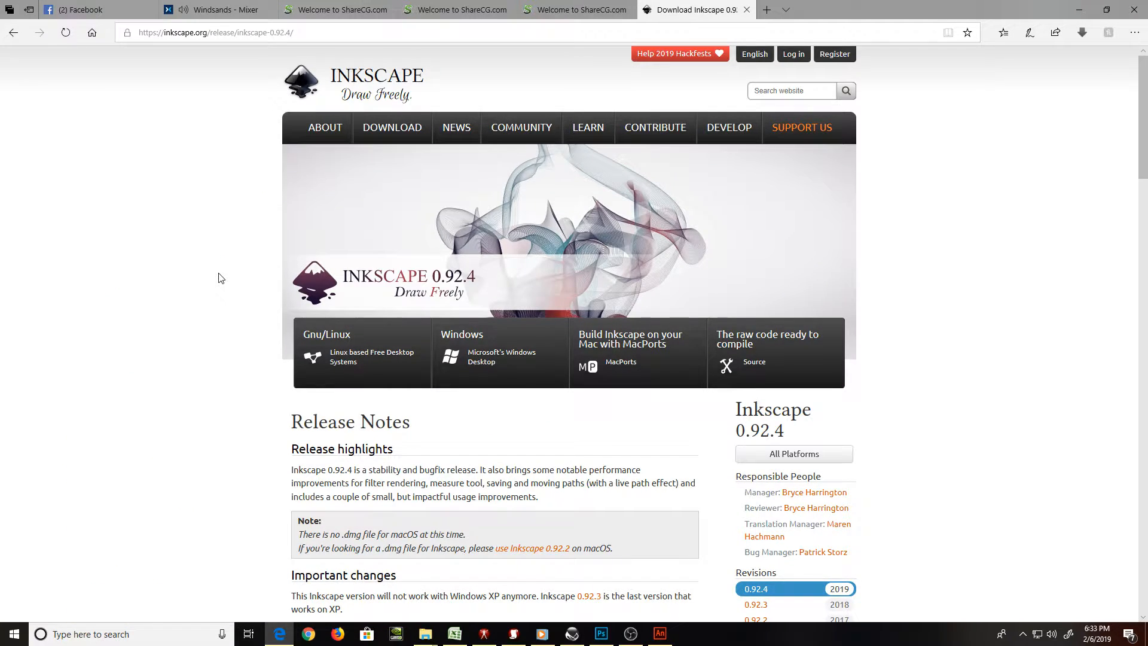
pyautogui.hotkey('alt', 'Left')
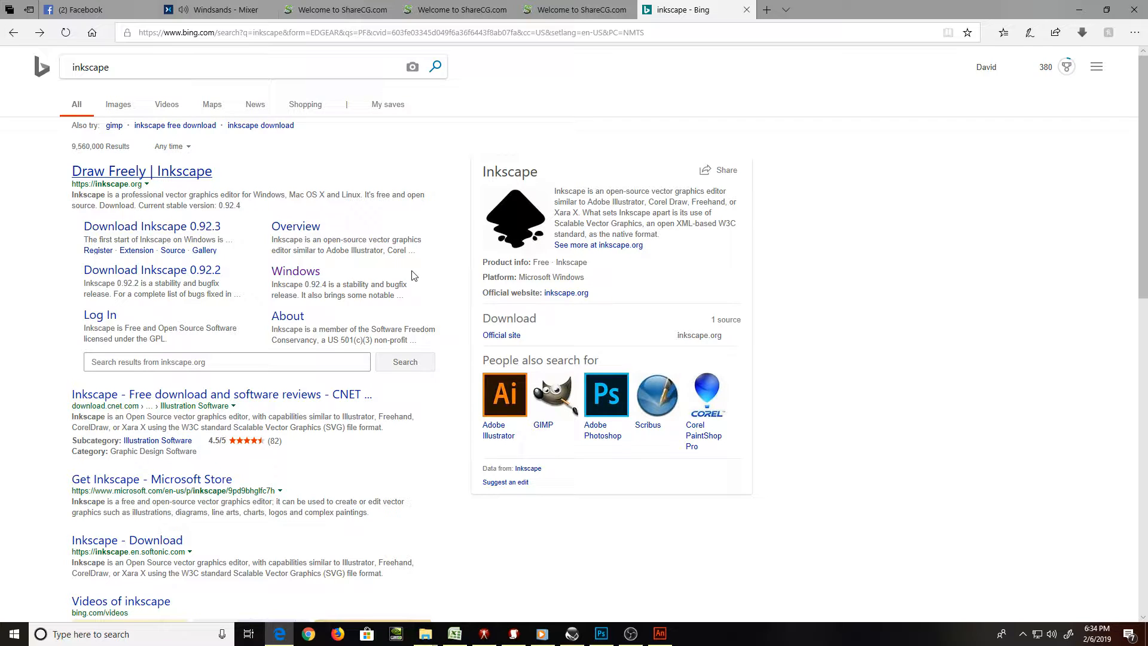
pyautogui.click(312, 270)
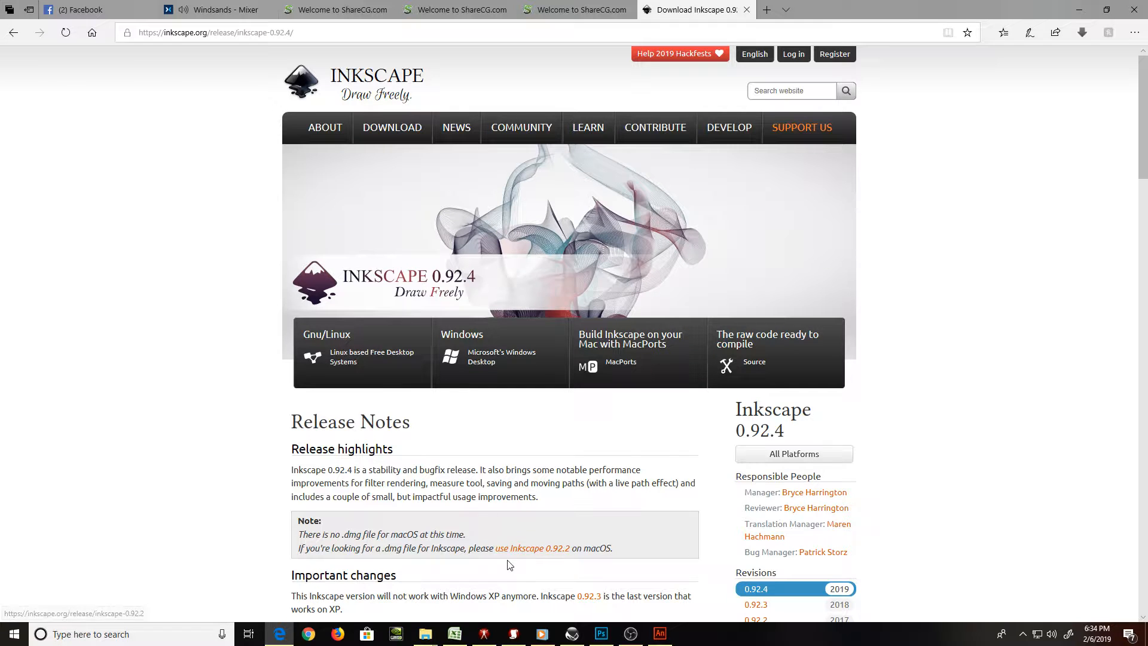
# Return to Animate, draw a magenta circle about 78 px wide, and move its fill out of the outline to about X 158, Y 92
pyautogui.click(661, 635)
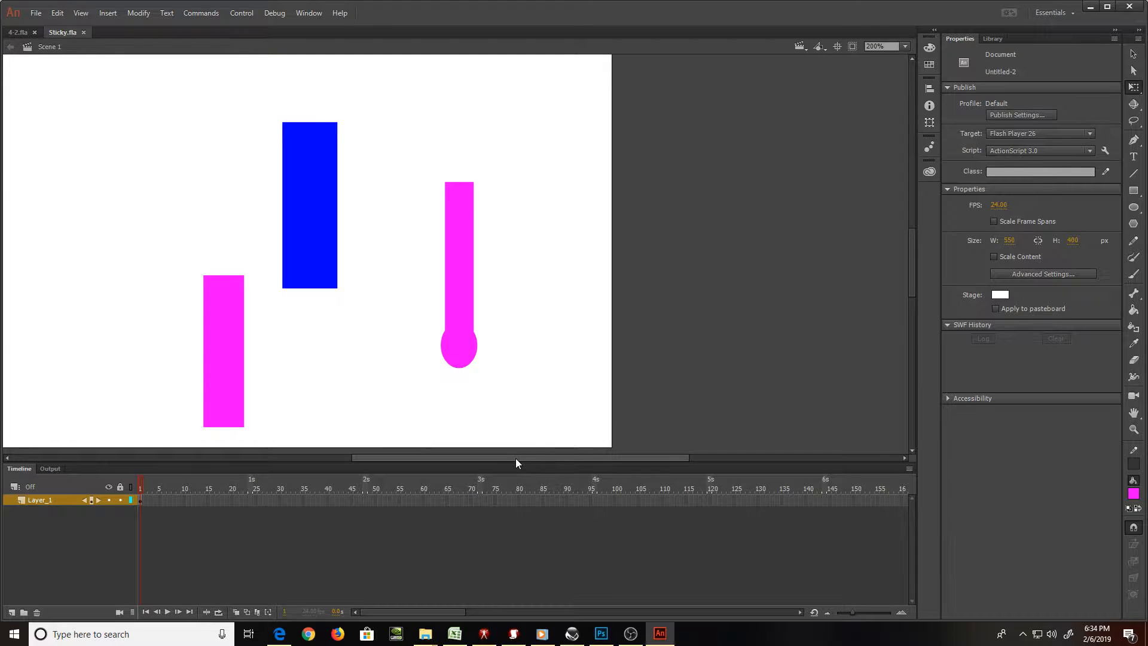
pyautogui.moveTo(515, 458)
pyautogui.mouseDown()
pyautogui.moveTo(486, 455)
pyautogui.moveTo(496, 457)
pyautogui.mouseUp()
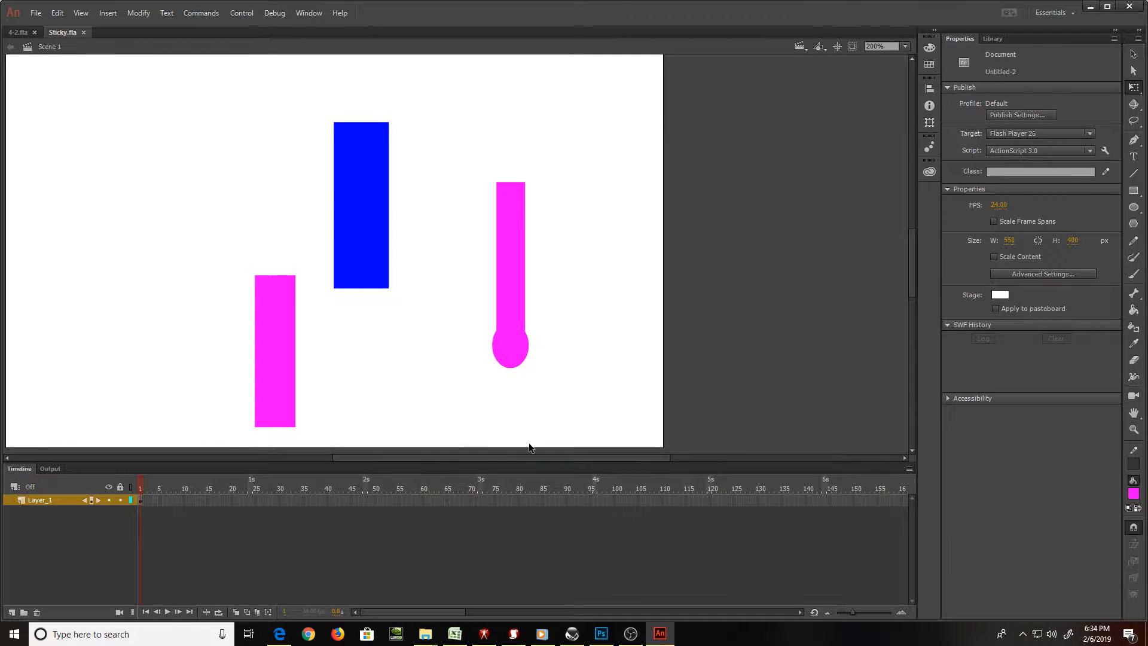
pyautogui.scroll(3, 725, 357)
pyautogui.scroll(-3, 725, 356)
pyautogui.click(1134, 207)
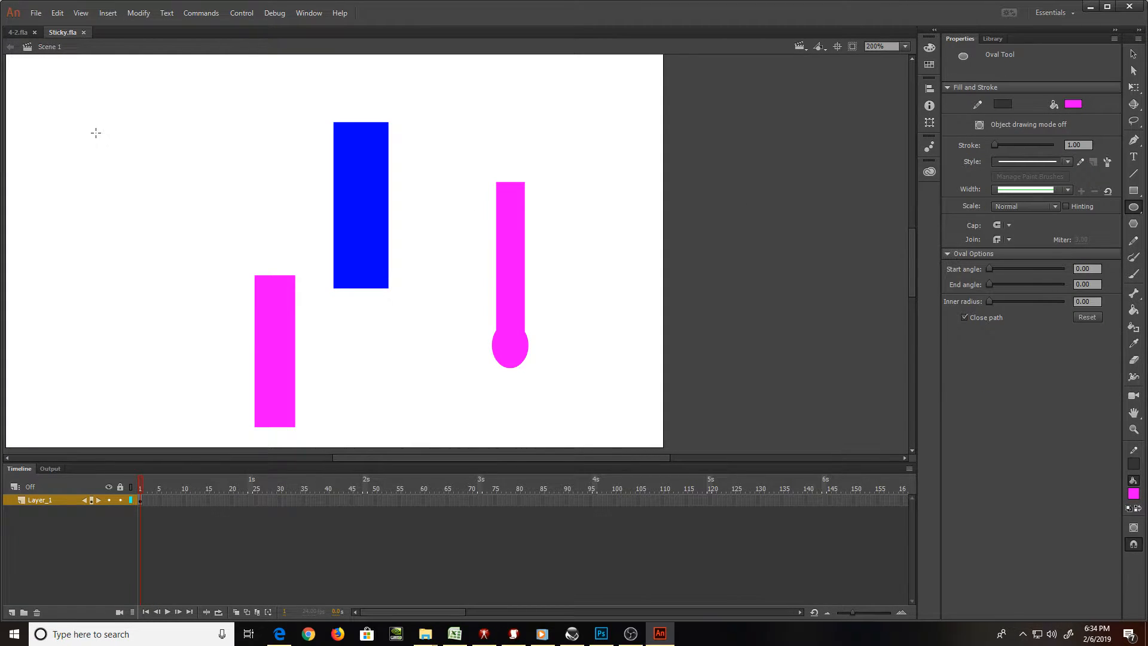
pyautogui.moveTo(95, 133)
pyautogui.mouseDown()
pyautogui.moveTo(182, 233)
pyautogui.moveTo(179, 217)
pyautogui.moveTo(189, 226)
pyautogui.mouseUp()
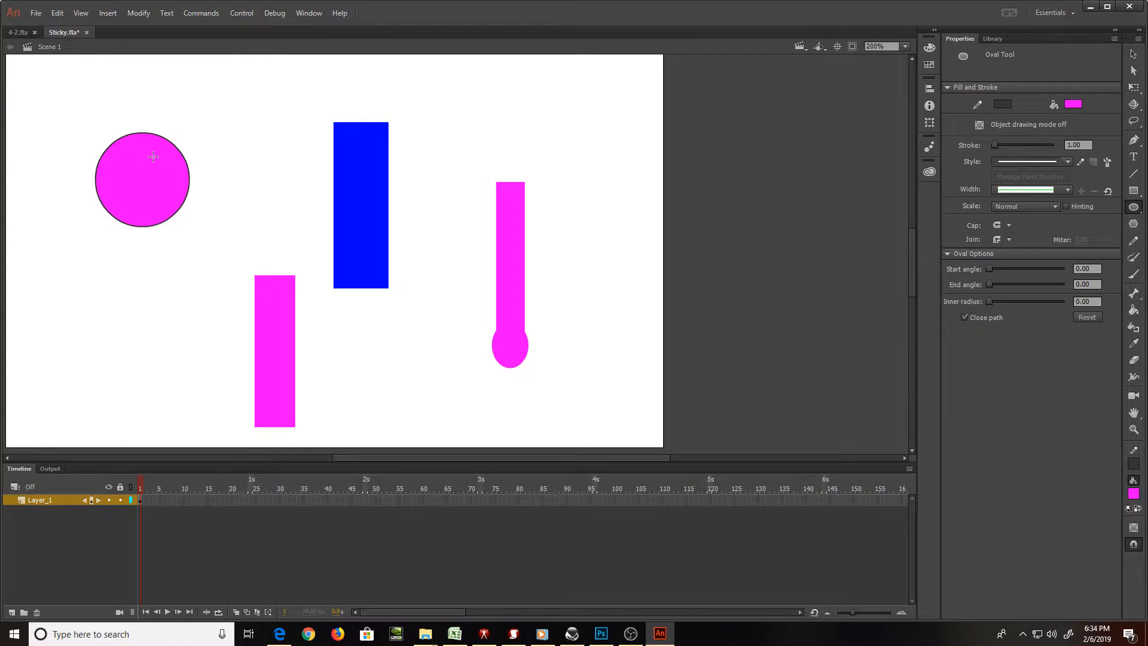
pyautogui.press('q')
pyautogui.click(153, 155)
pyautogui.moveTo(149, 170); pyautogui.dragTo(248, 115)
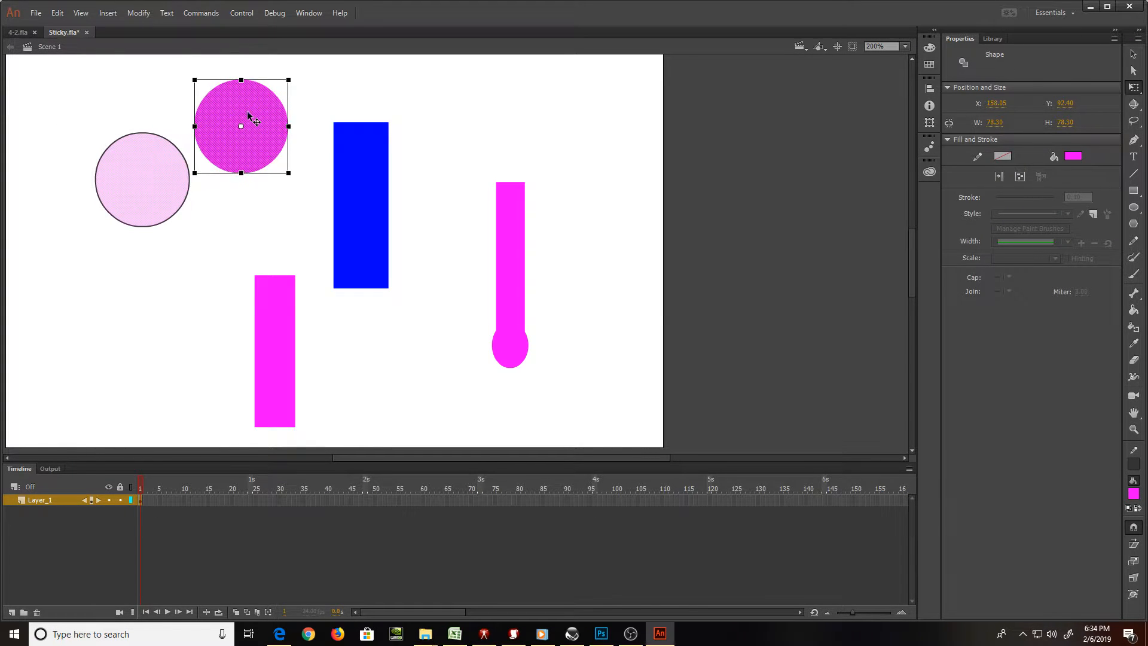
# Delete all pieces of the empty circle outline and move the magenta circle to about X 91, Y 138
pyautogui.moveTo(86, 117); pyautogui.dragTo(179, 222)
pyautogui.press('Delete')
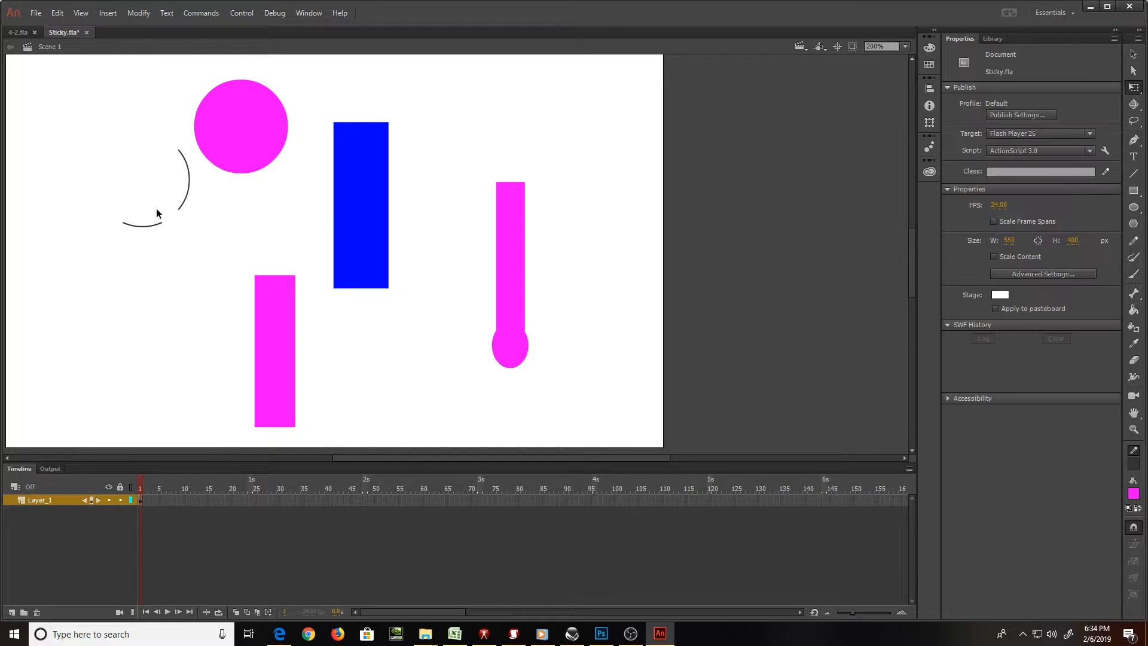
pyautogui.moveTo(150, 145); pyautogui.dragTo(197, 211)
pyautogui.press('Delete')
pyautogui.moveTo(93, 193); pyautogui.dragTo(186, 244)
pyautogui.press('Delete')
pyautogui.moveTo(239, 125); pyautogui.dragTo(161, 184)
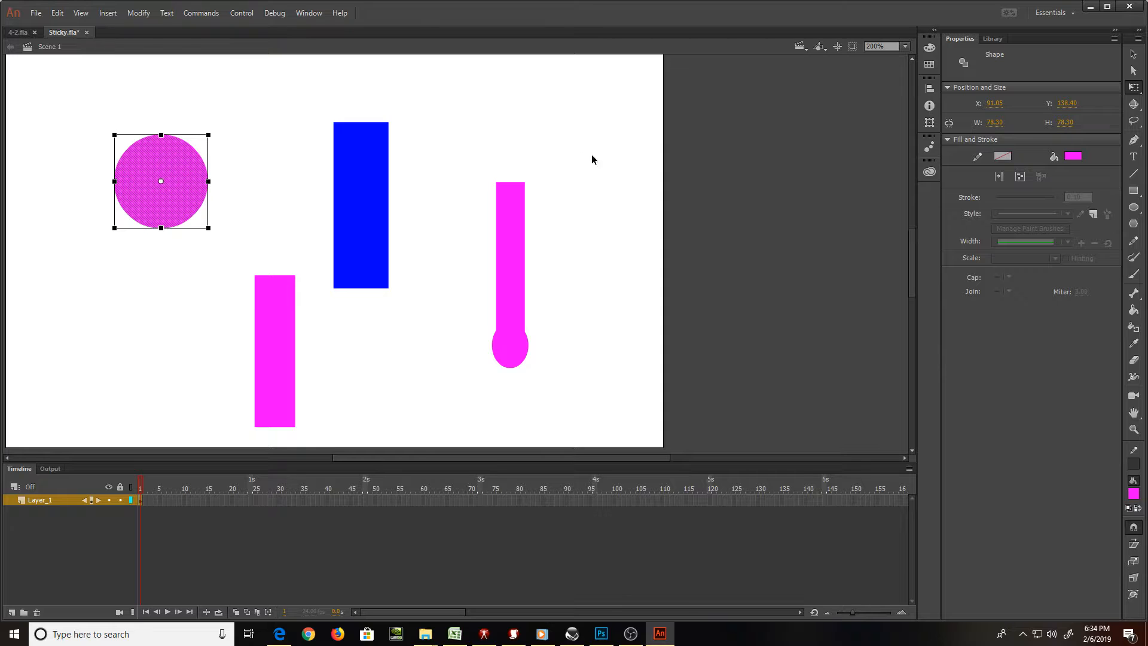
# Change the circle's fill from the default swatches to blue
pyautogui.click(1074, 160)
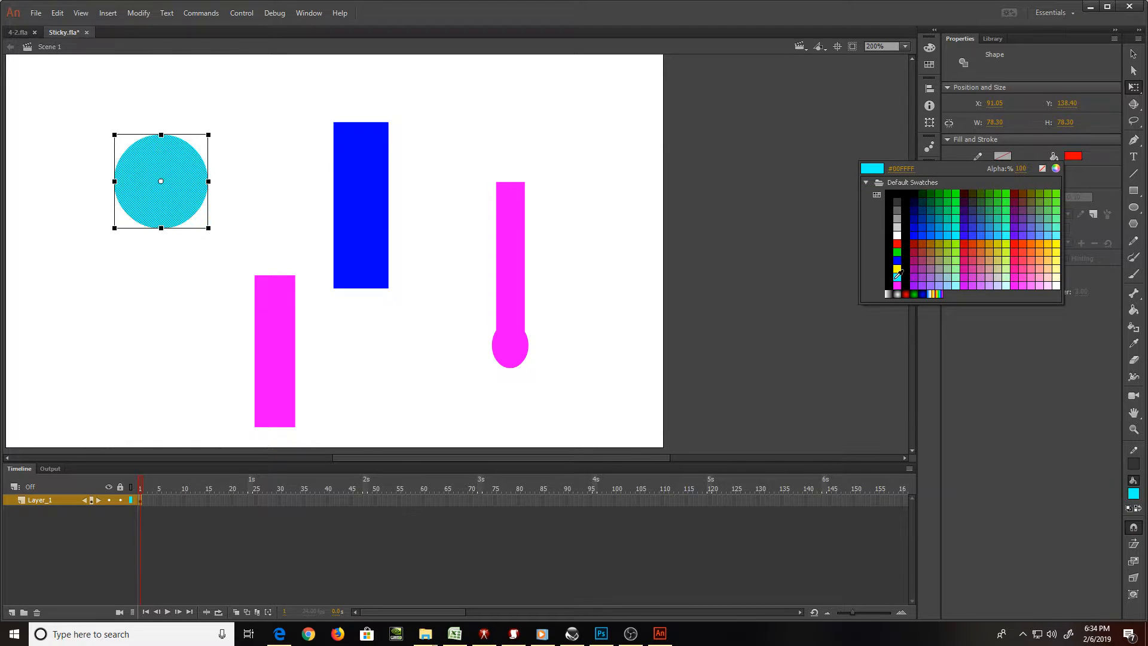
pyautogui.click(897, 260)
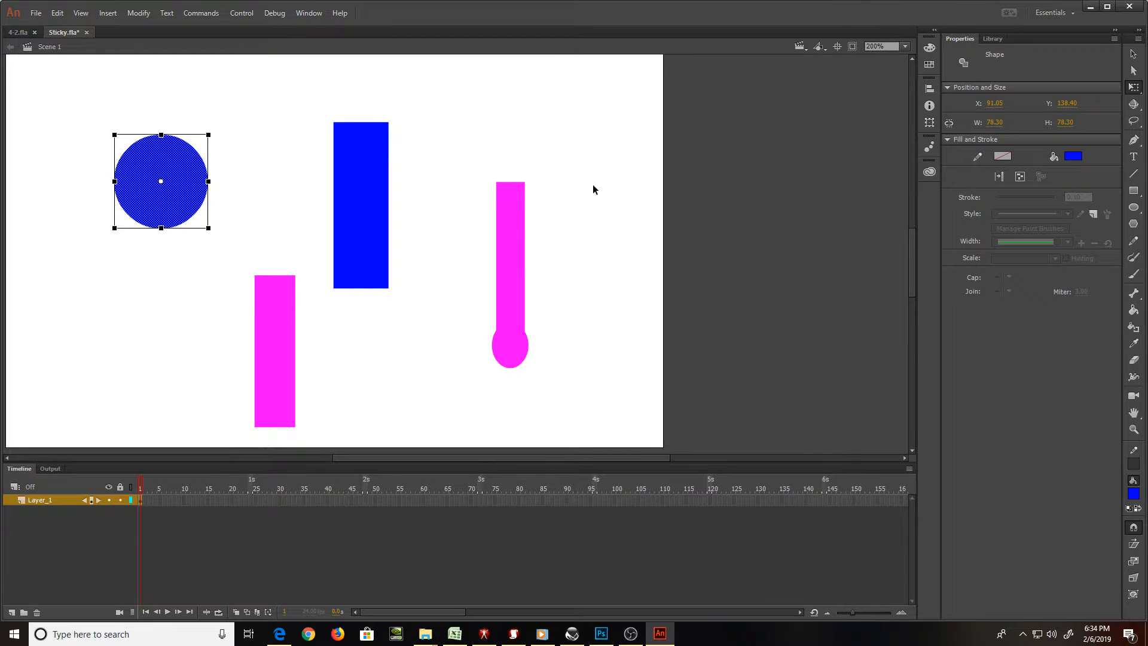
pyautogui.click(518, 160)
pyautogui.click(149, 182)
# Draw a thin horizontal blue bar about 67 by 10 px between the circle and the blue bar, at about X 176, Y 128
pyautogui.click(1134, 190)
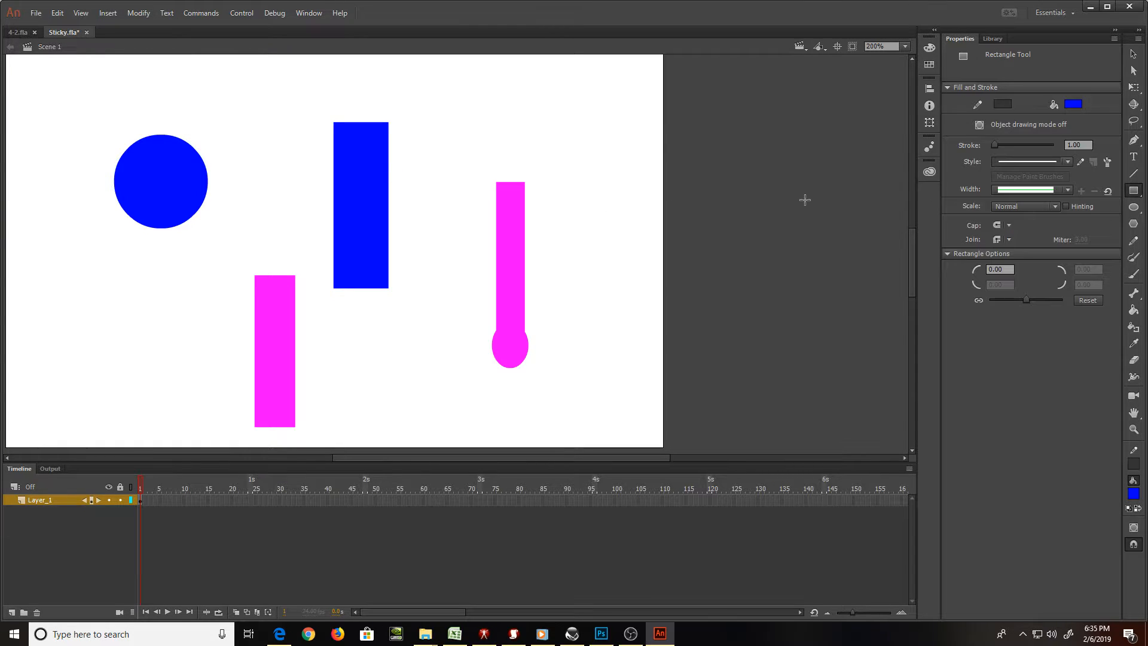
pyautogui.moveTo(215, 122); pyautogui.dragTo(296, 134)
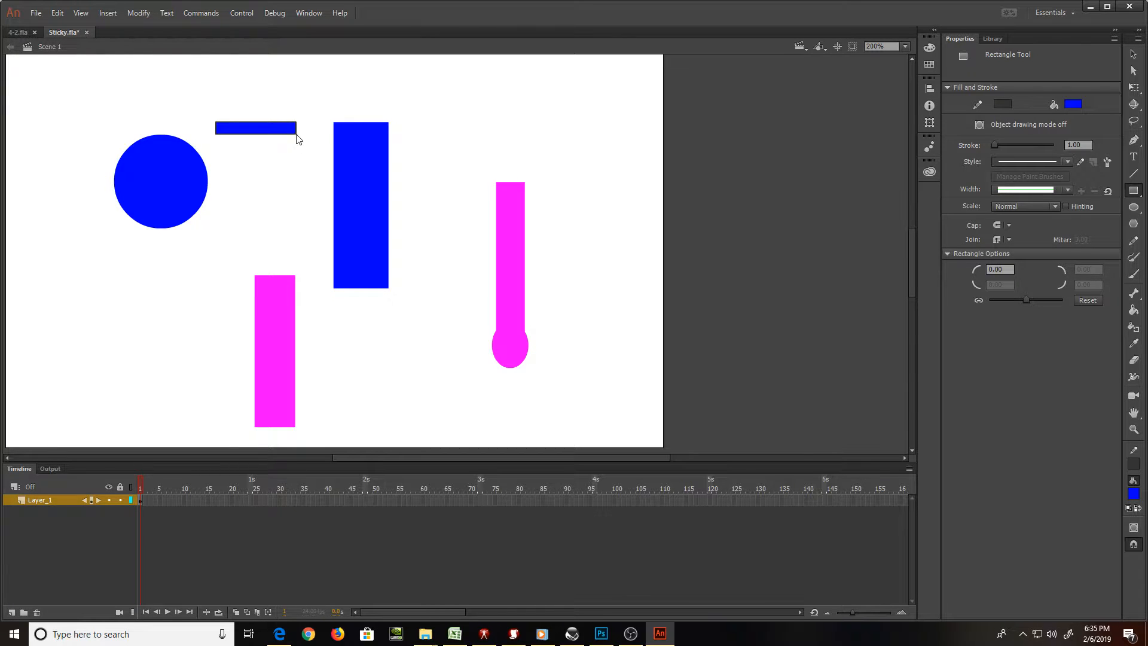
pyautogui.press('q')
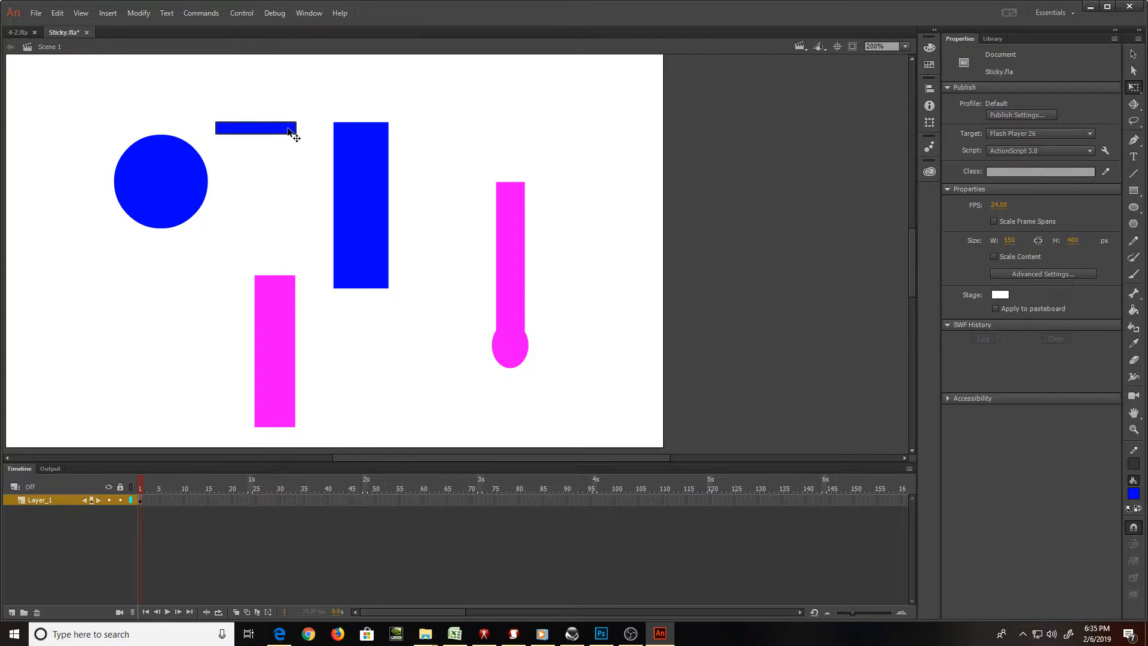
# Try to move the thin bar's fill onto the circle's upper-right edge, and undo the move
pyautogui.moveTo(291, 131); pyautogui.dragTo(231, 158)
pyautogui.click(283, 173)
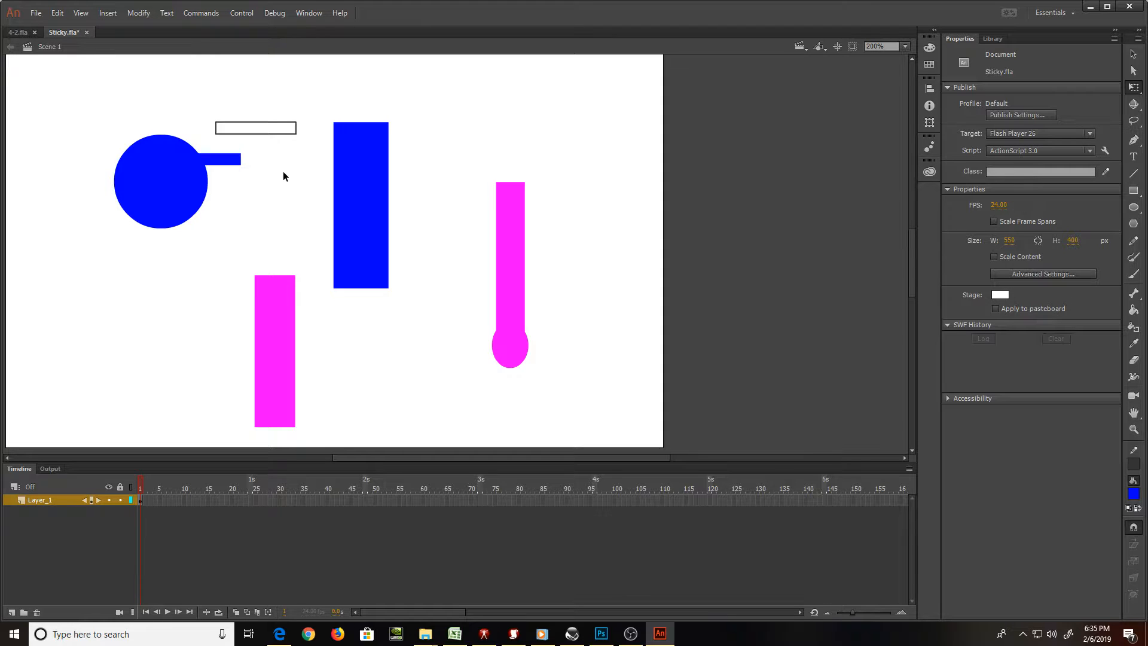
pyautogui.hotkey('ctrl', 'z')
pyautogui.hotkey('ctrl', 'z')
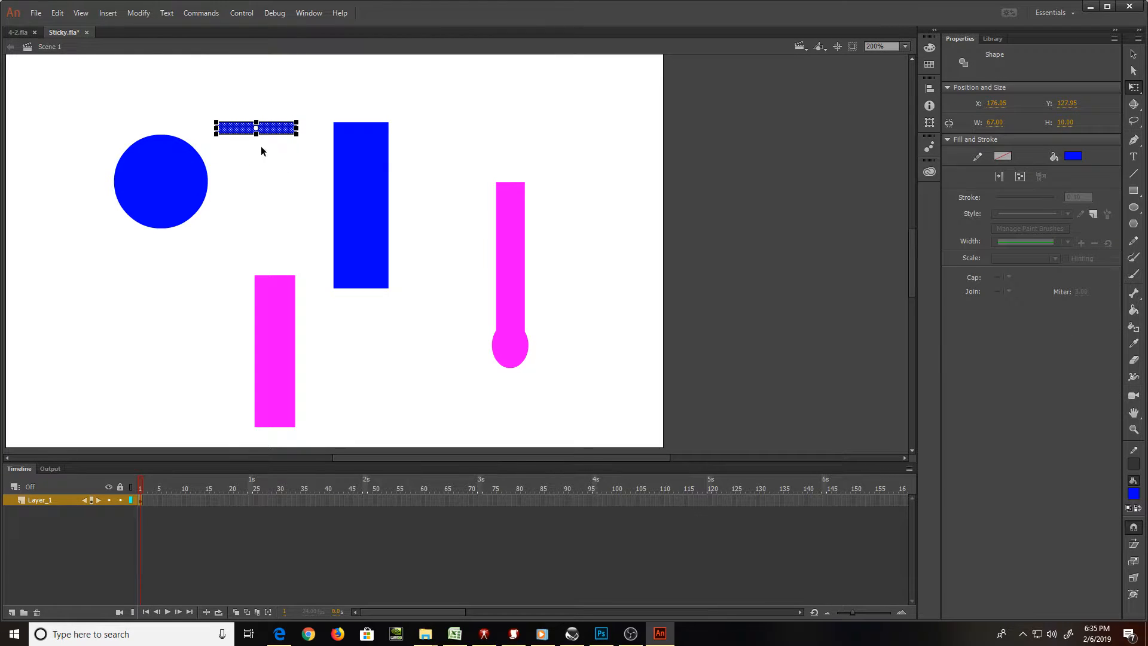
# Try to overlap the bar's fill, made 20 px high, with the circle at about X 148, Y 143, and undo it
pyautogui.moveTo(256, 123); pyautogui.dragTo(235, 155)
pyautogui.click(276, 154)
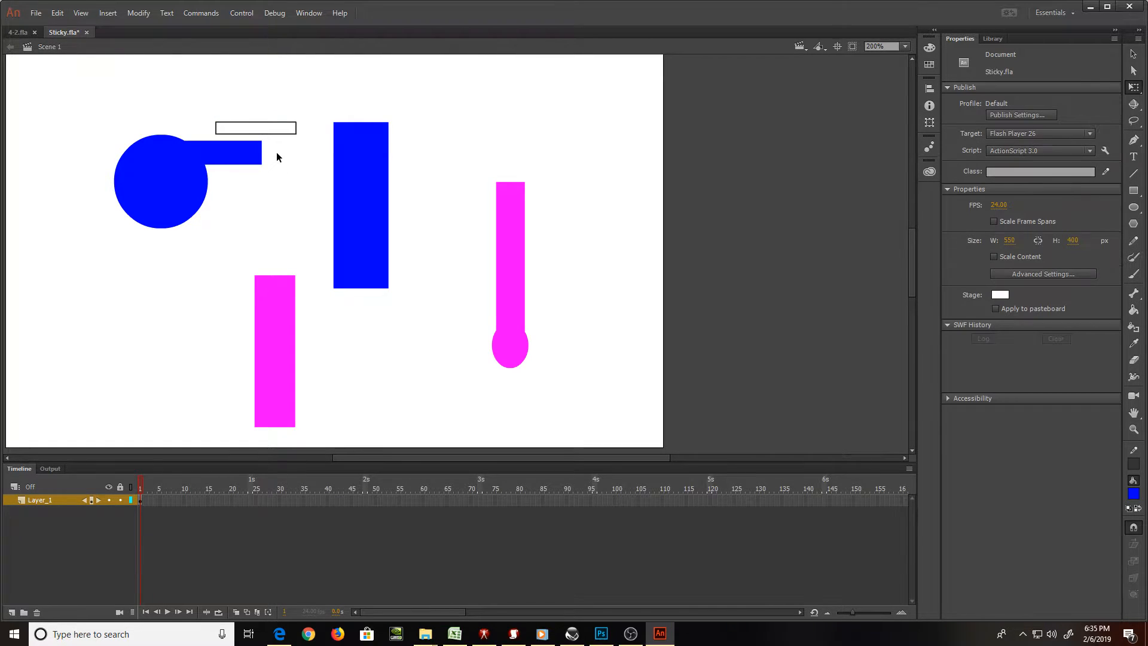
pyautogui.hotkey('ctrl', 'z')
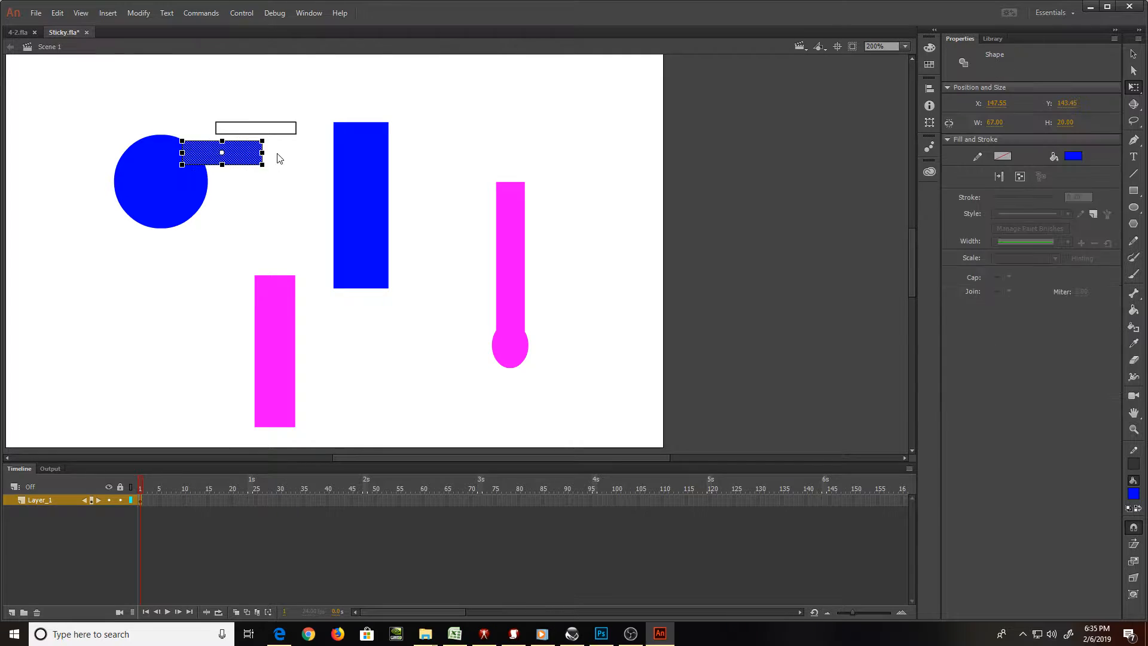
pyautogui.hotkey('ctrl', 'z')
# Try to merge the thin bar's fill with the circle's upper-right edge at about X 149, Y 146, and undo the merge
pyautogui.moveTo(255, 139); pyautogui.dragTo(257, 134)
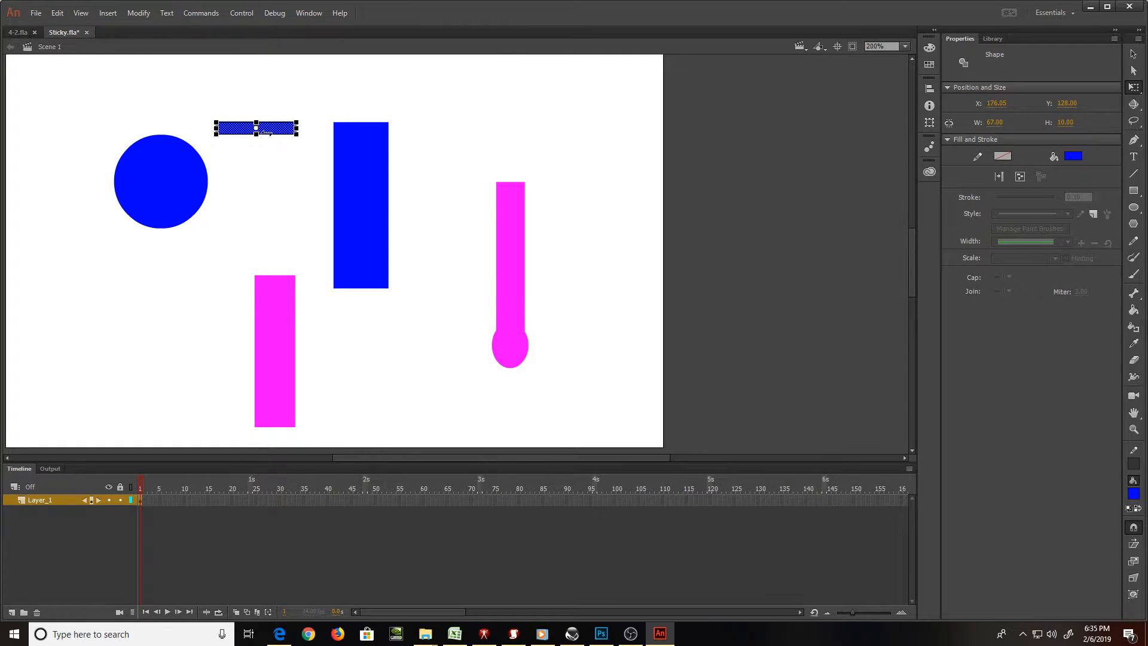
pyautogui.hotkey('ctrl', '=')
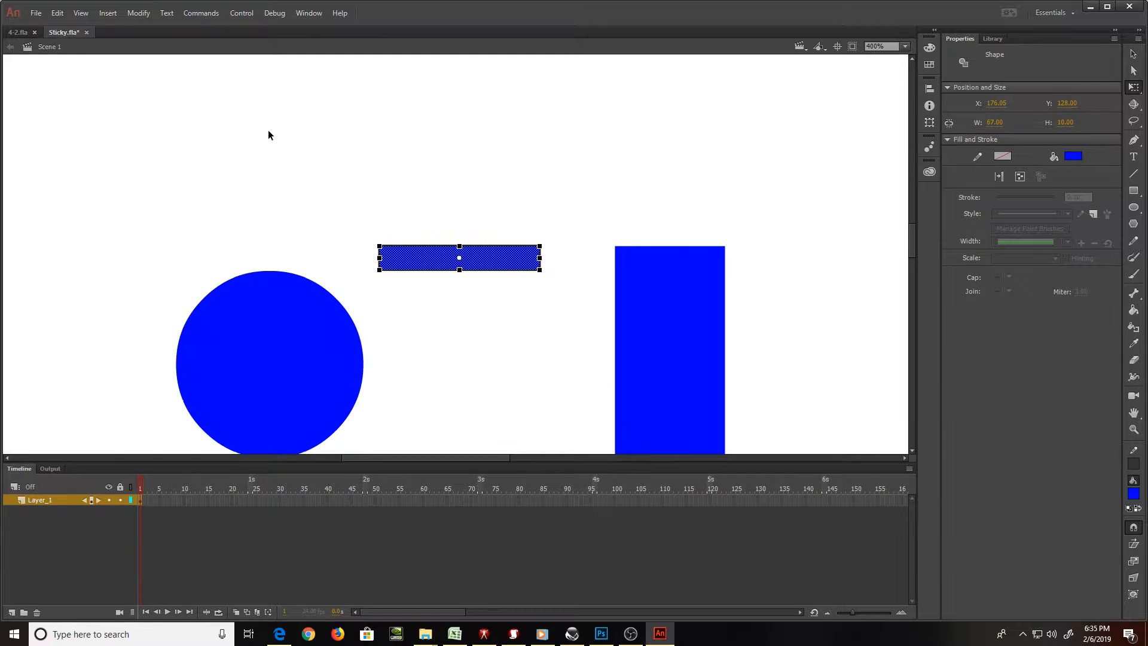
pyautogui.scroll(-3, 254, 124)
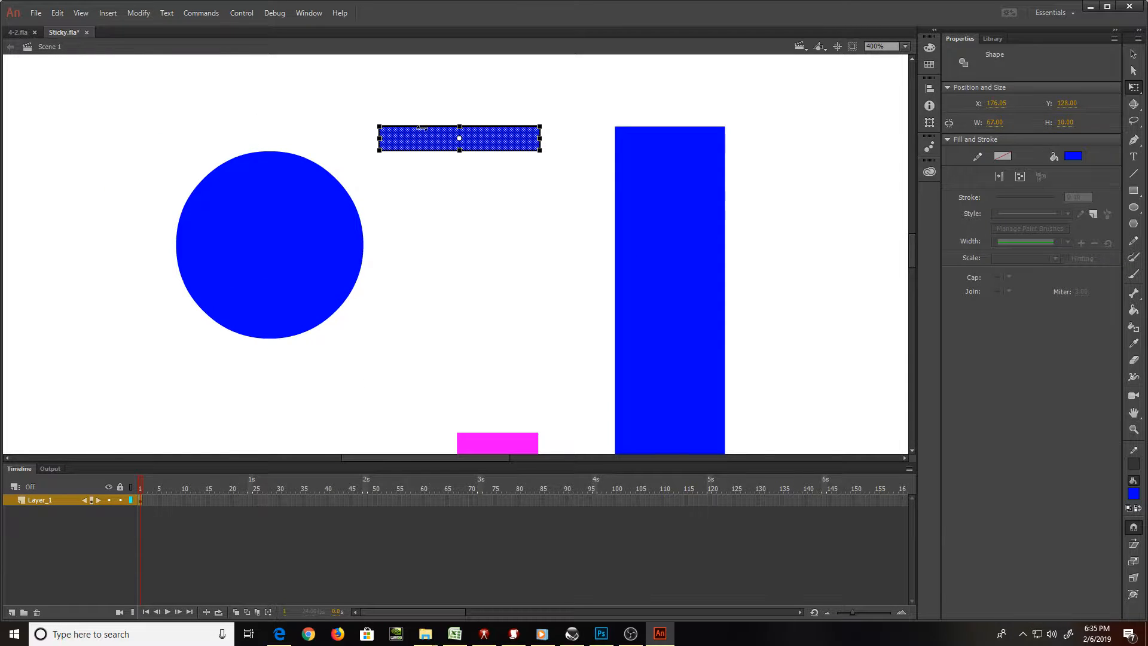
pyautogui.moveTo(423, 139); pyautogui.dragTo(360, 182)
pyautogui.click(461, 225)
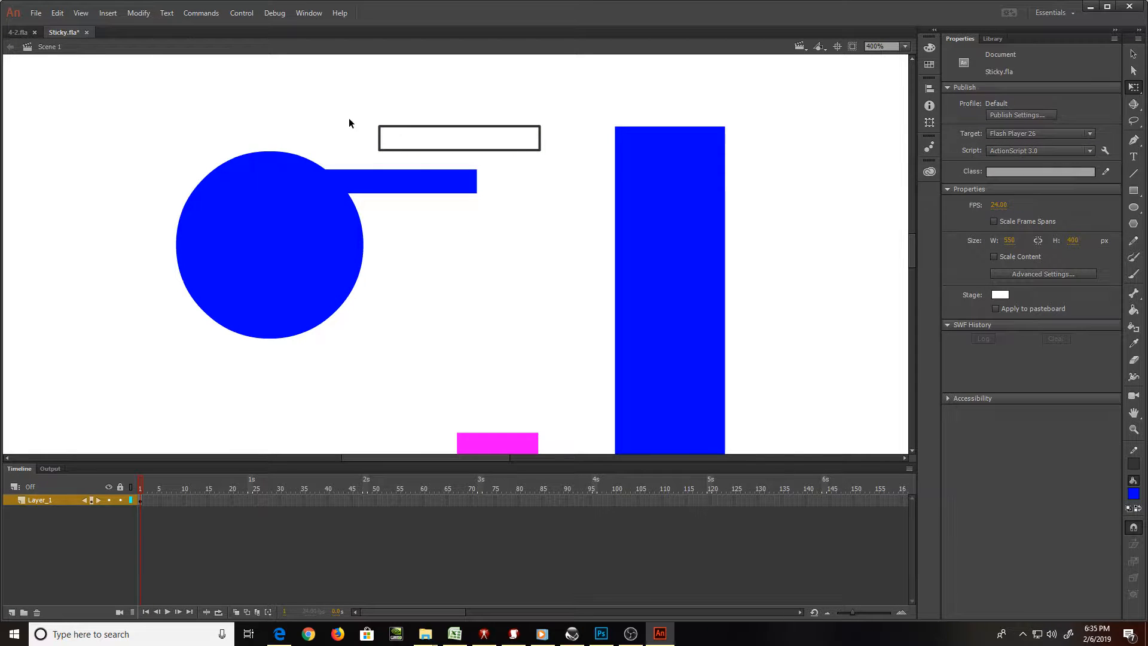
pyautogui.click(402, 181)
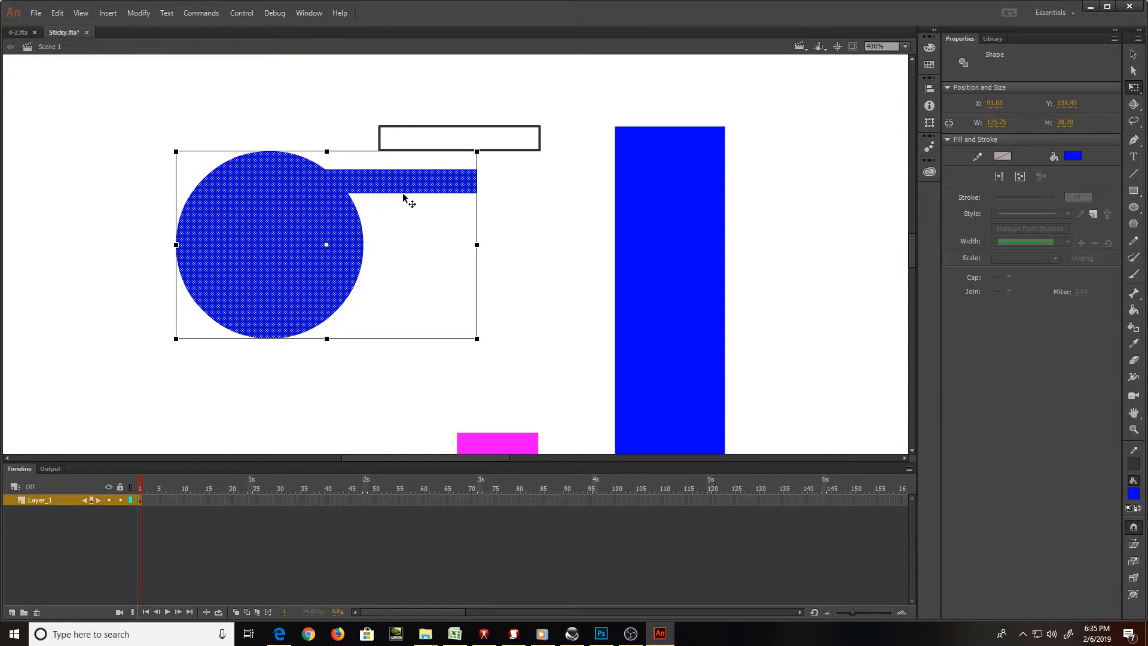
pyautogui.click(537, 193)
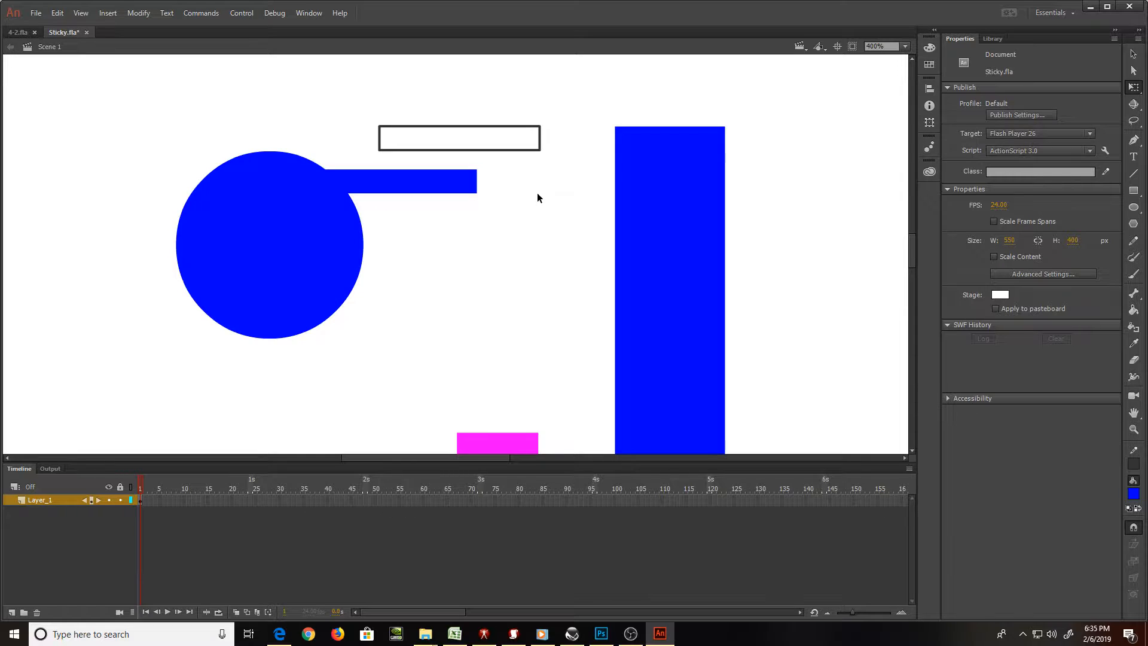
pyautogui.hotkey('ctrl', 'z')
pyautogui.hotkey('ctrl', 'z')
pyautogui.hotkey('ctrl', 'z')
pyautogui.hotkey('ctrl', 'z')
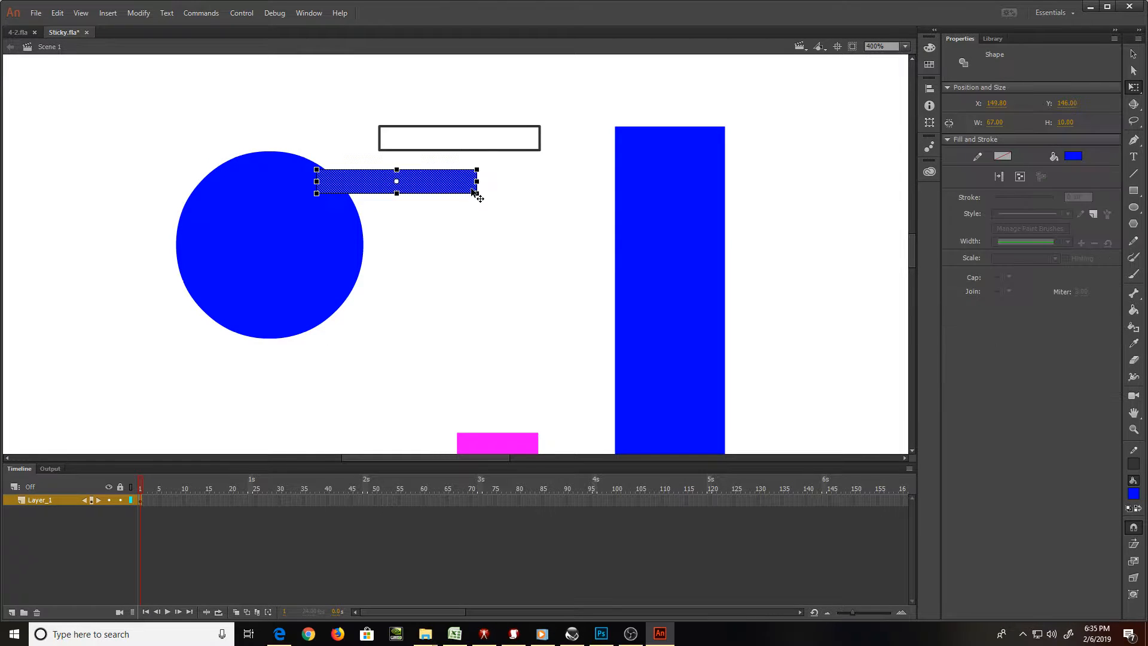
# Move the thin bar's fill clear of the circle to about X 186, Y 163, and delete its leftover outline
pyautogui.moveTo(450, 145); pyautogui.dragTo(473, 229)
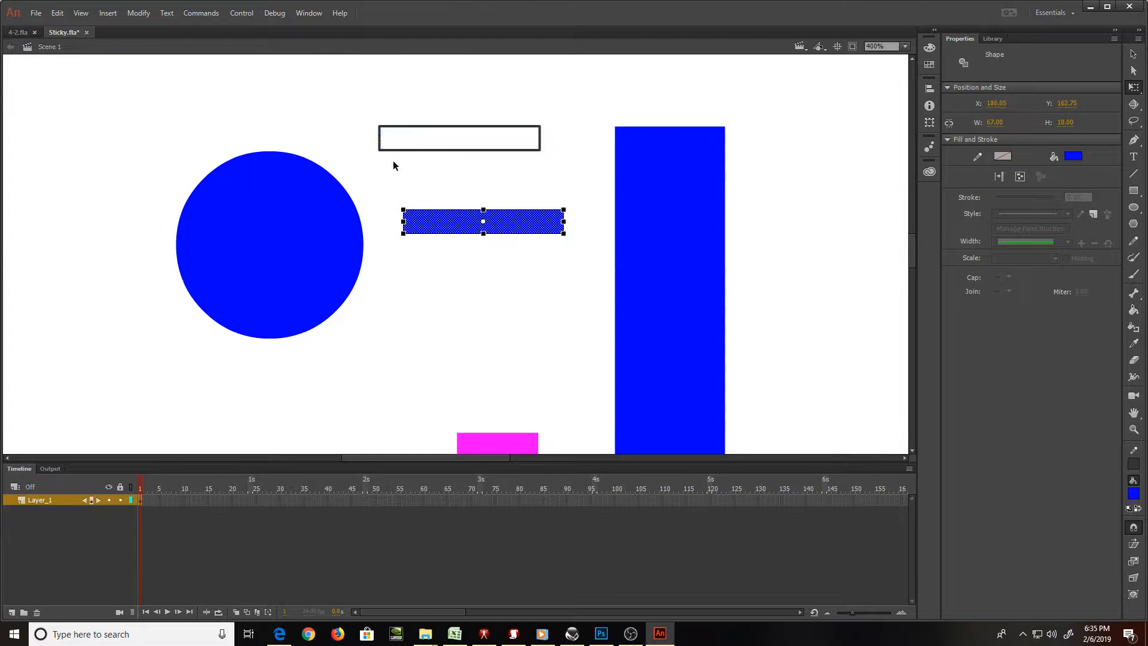
pyautogui.moveTo(362, 109); pyautogui.dragTo(573, 173)
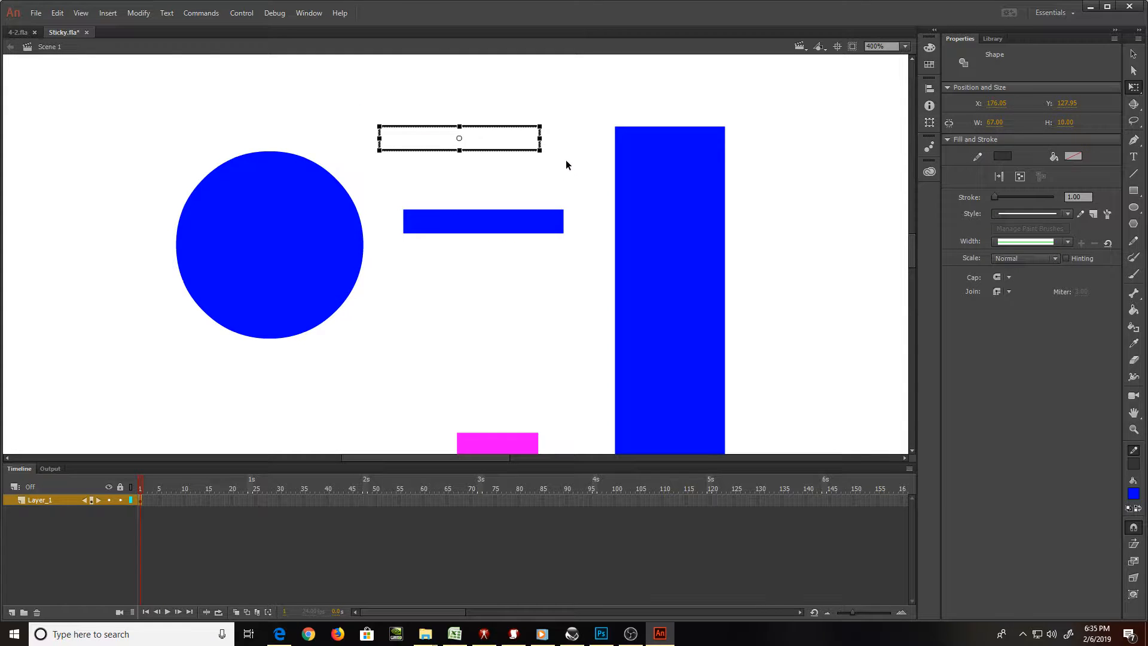
pyautogui.press('Delete')
# Thicken the thin blue bar slightly and overlap its end with the circle's upper-right edge so the two shapes merge
pyautogui.click(482, 229)
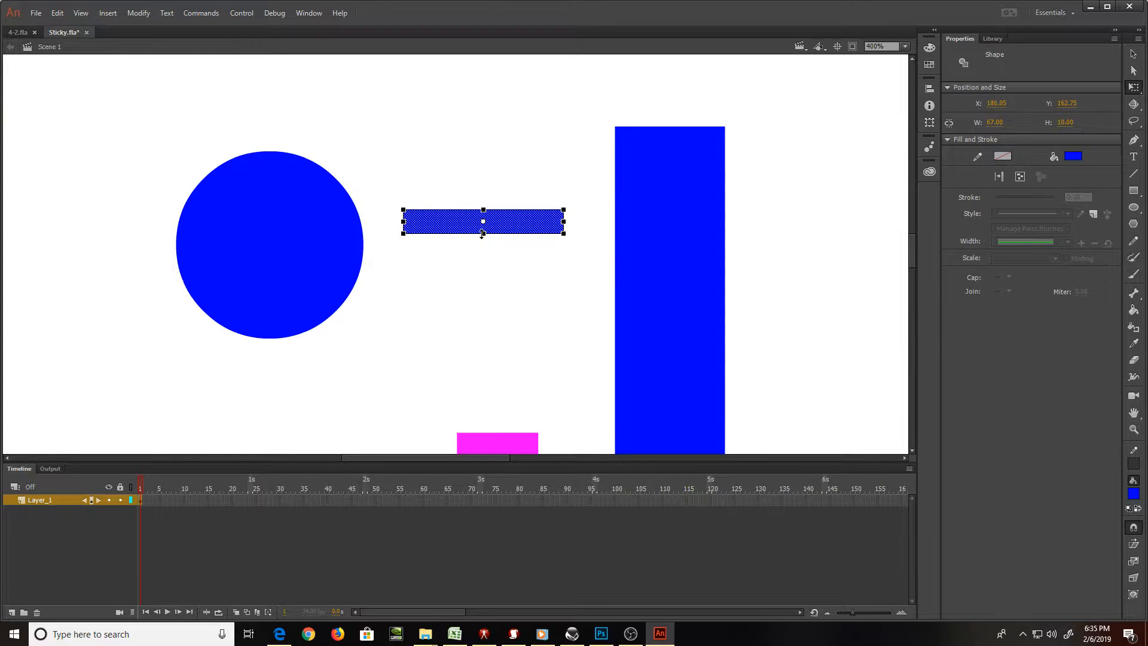
pyautogui.moveTo(483, 234); pyautogui.dragTo(363, 184)
pyautogui.click(367, 114)
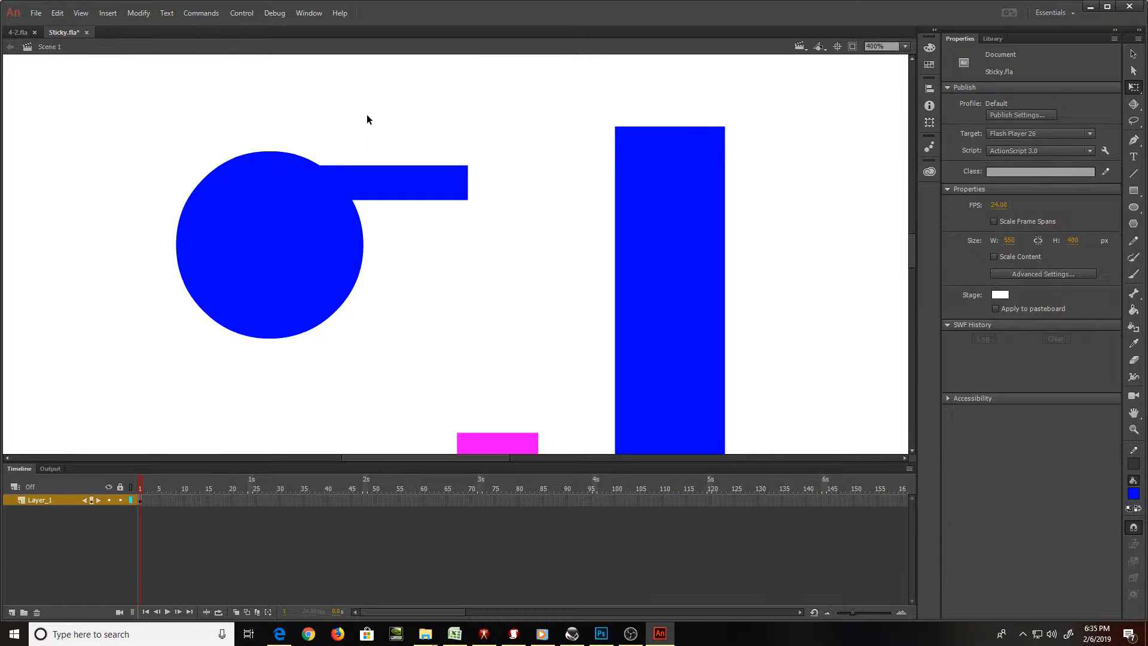
pyautogui.scroll(-2, 367, 114)
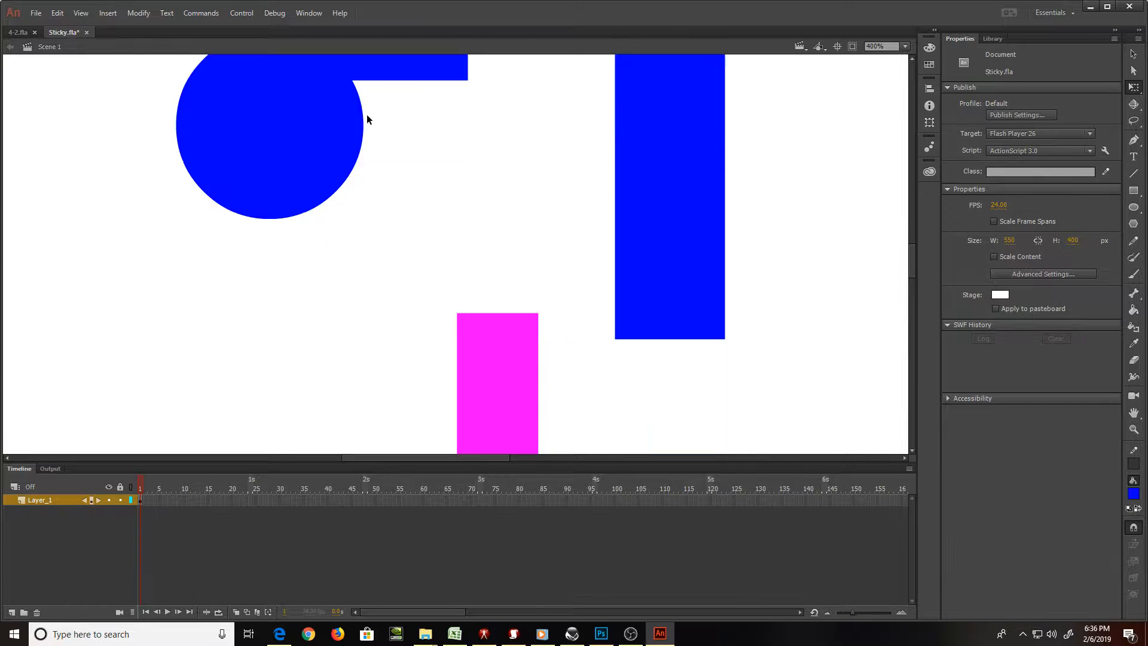
pyautogui.scroll(2, 367, 117)
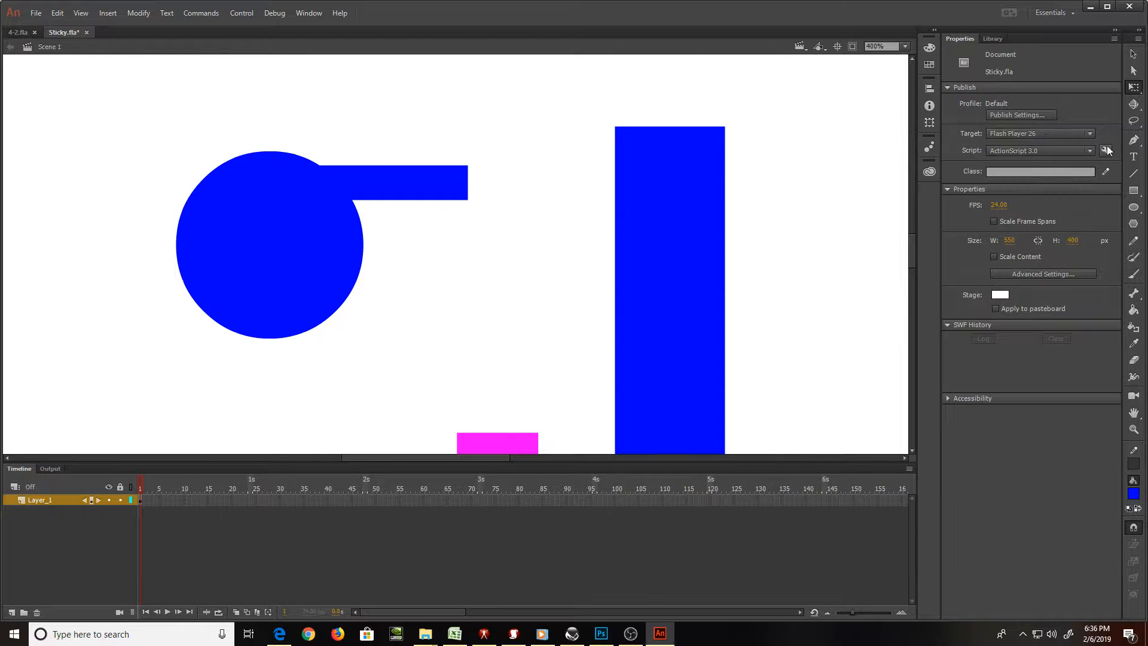
# Draw a small oval about 29 by 23 px between the circle and the tall blue bar, and recolour its fill magenta
pyautogui.click(1132, 207)
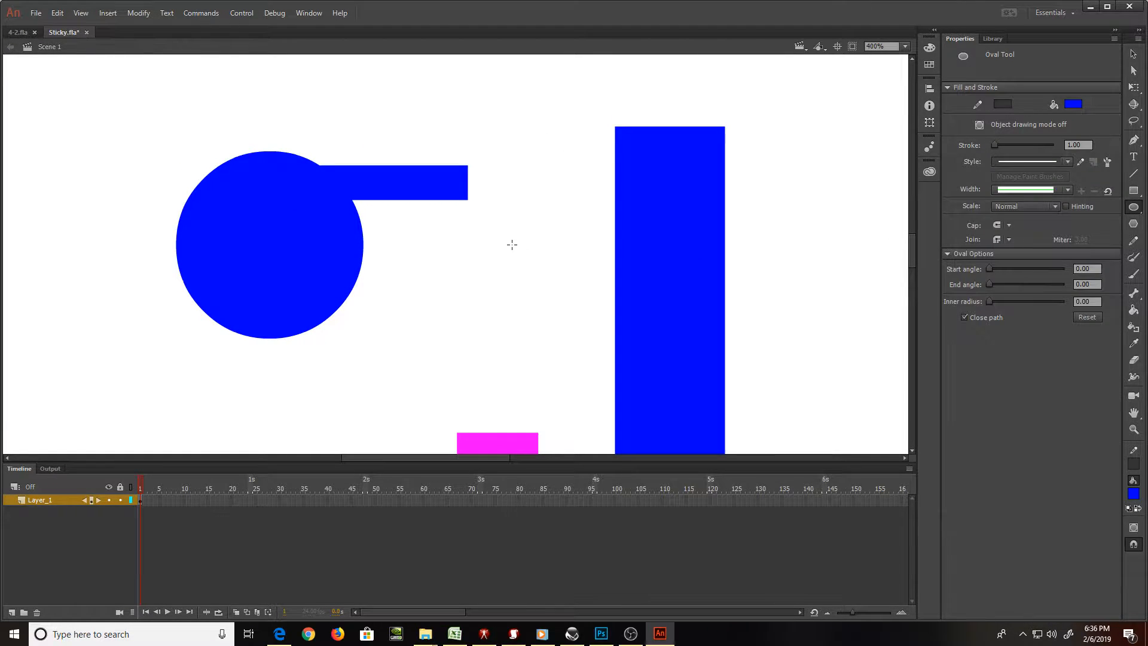
pyautogui.moveTo(437, 241); pyautogui.dragTo(508, 298)
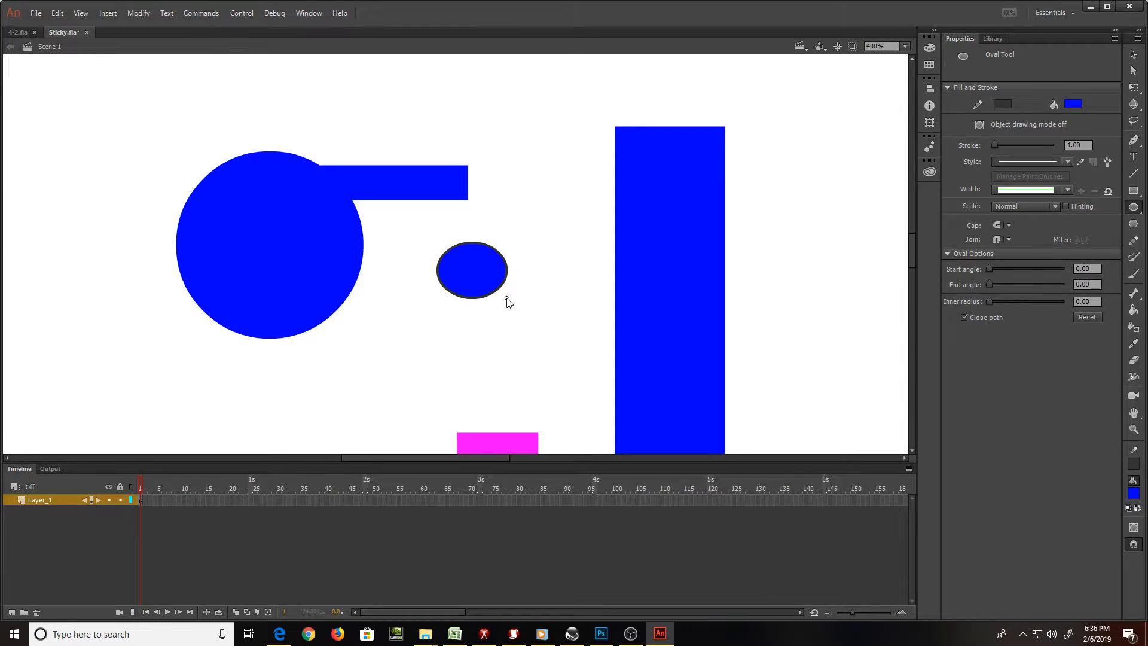
pyautogui.press('w')
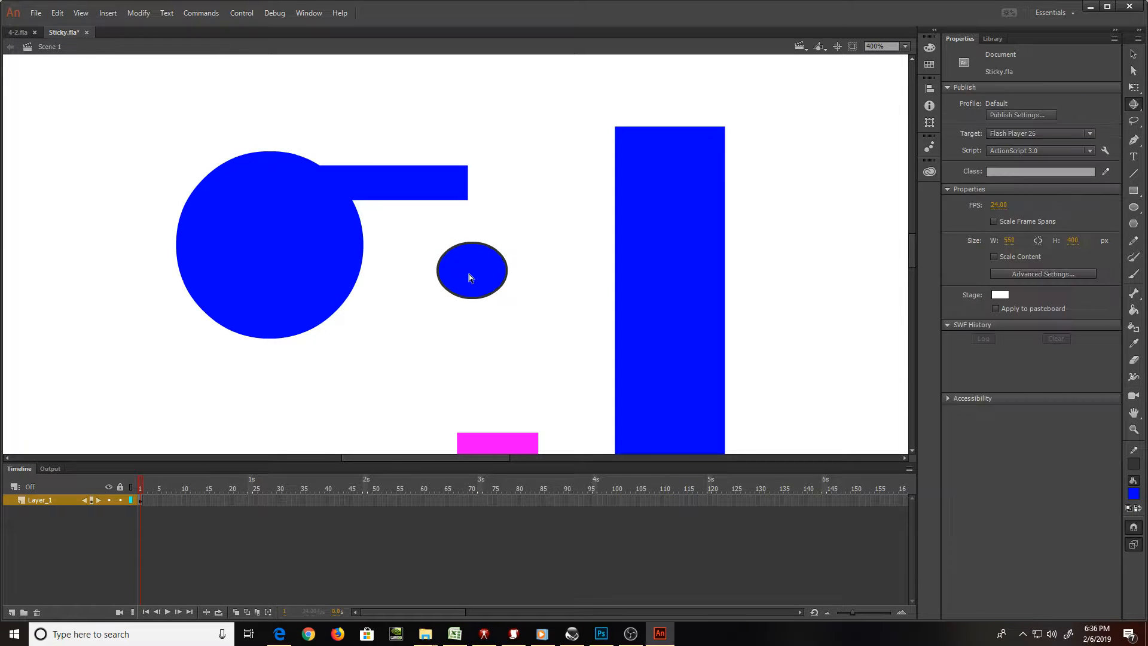
pyautogui.press('q')
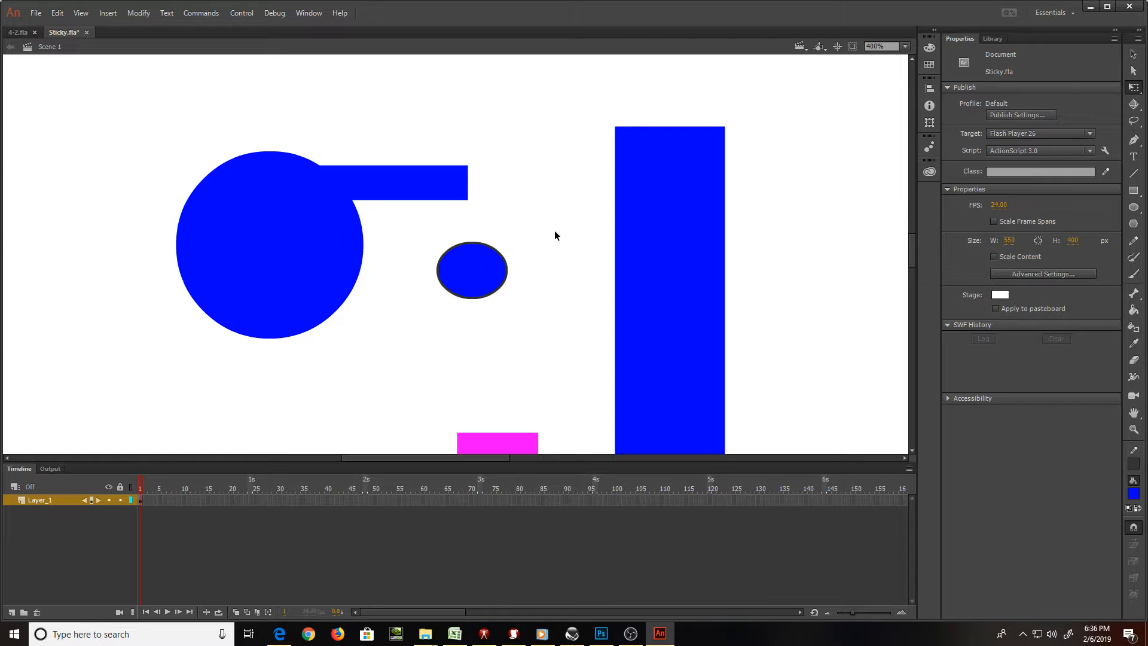
pyautogui.moveTo(466, 285); pyautogui.dragTo(533, 198)
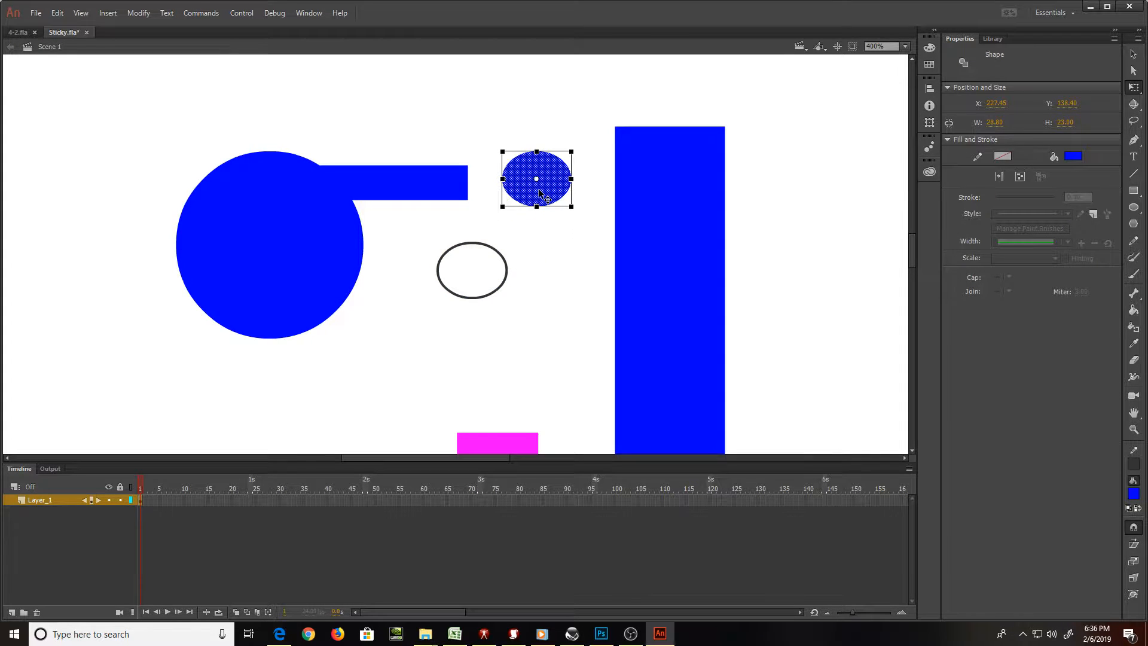
pyautogui.click(1073, 157)
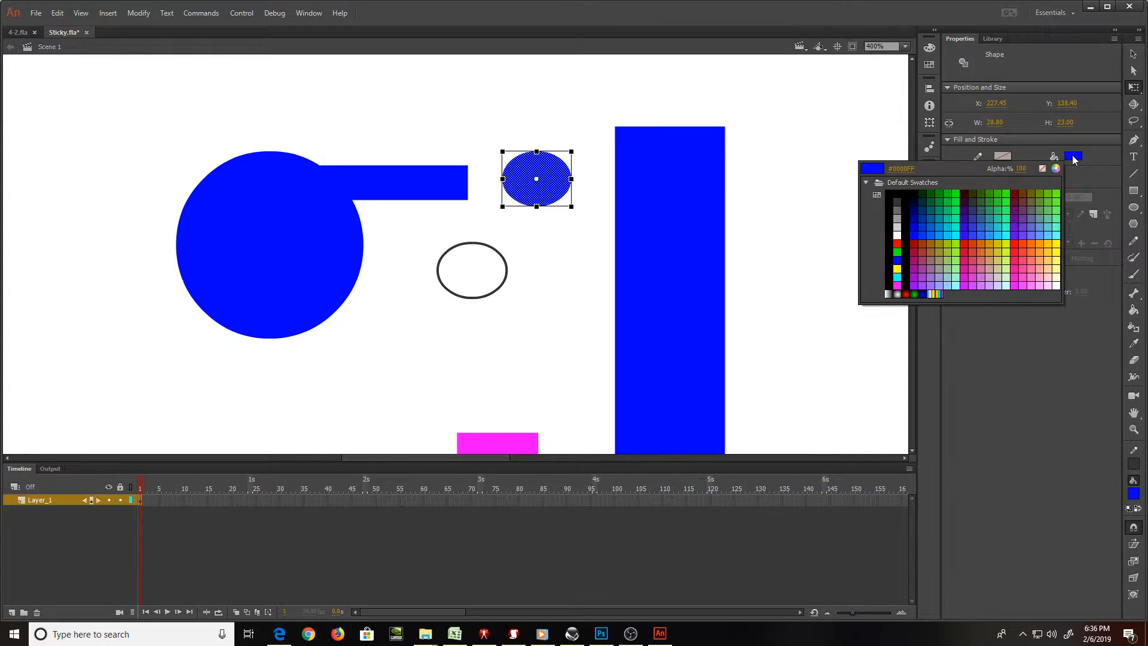
pyautogui.click(902, 287)
# Shrink the magenta oval to about 20 by 14.5 px, place it inside the circle's right edge, and delete its leftover outline
pyautogui.moveTo(571, 207); pyautogui.dragTo(352, 229)
pyautogui.click(442, 235)
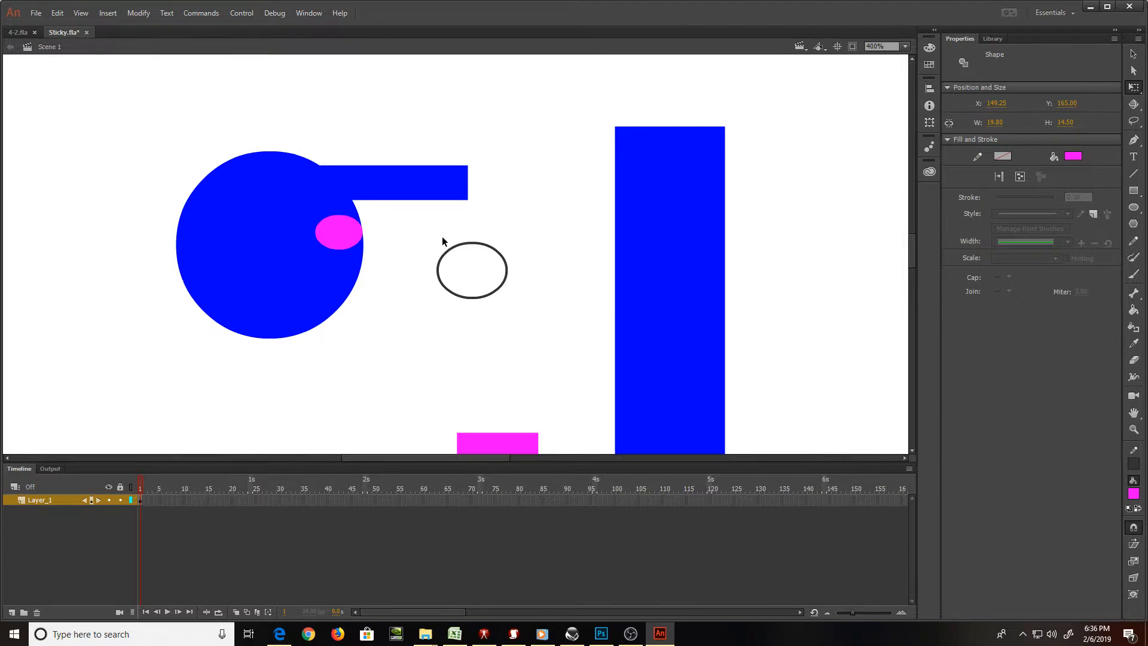
pyautogui.moveTo(431, 231)
pyautogui.mouseDown()
pyautogui.moveTo(532, 292)
pyautogui.moveTo(537, 309)
pyautogui.mouseUp()
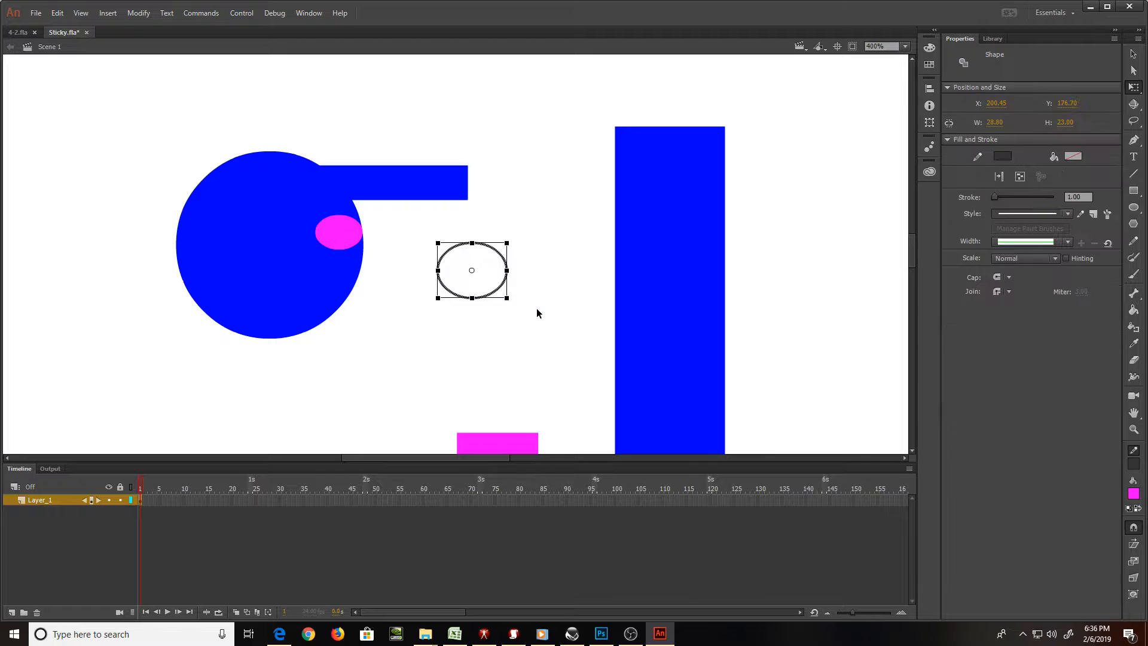
pyautogui.press('Delete')
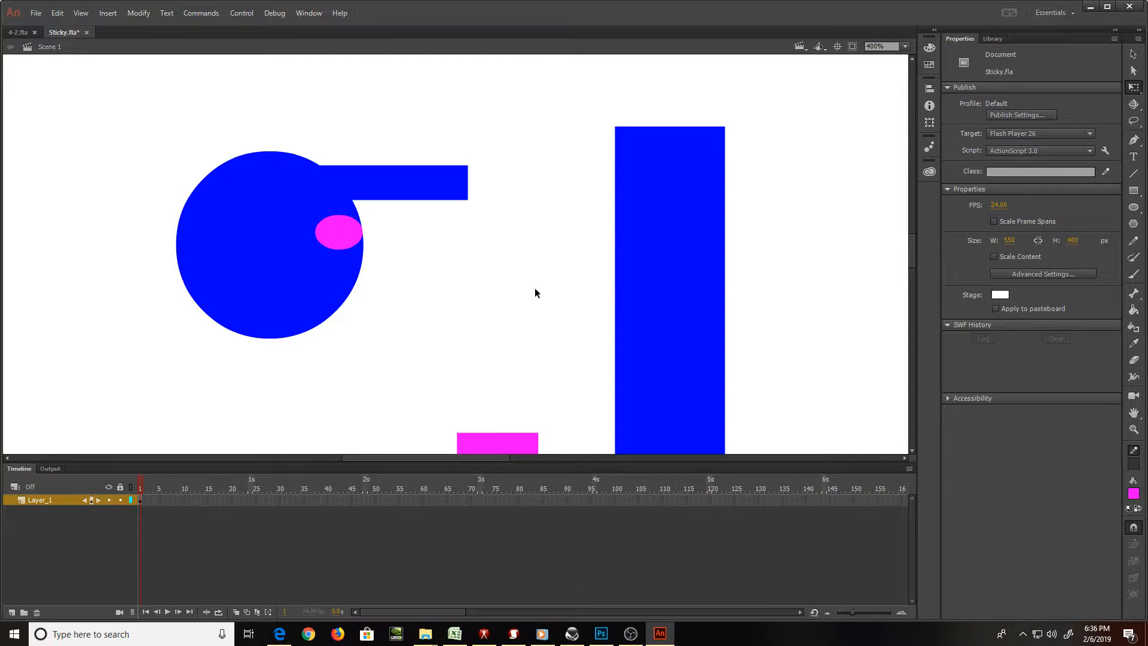
# Draw a magenta rectangle about 30.5 by 8.75 px and move its fill onto the circle's blue arm at about X 169, Y 147
pyautogui.click(1133, 190)
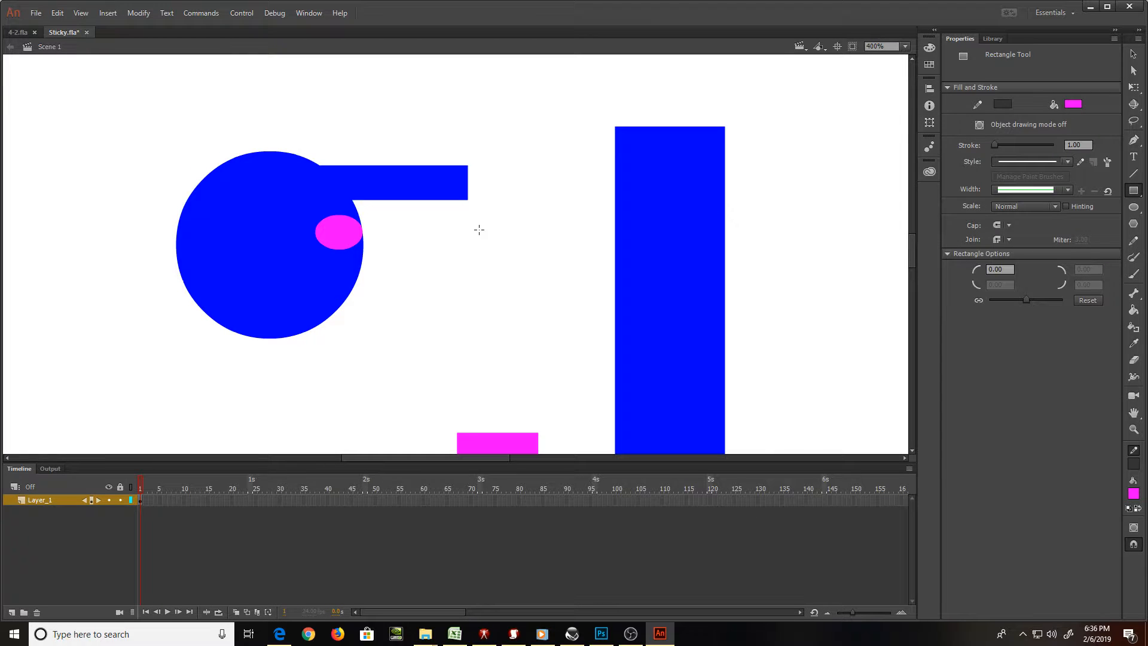
pyautogui.moveTo(437, 239); pyautogui.dragTo(512, 262)
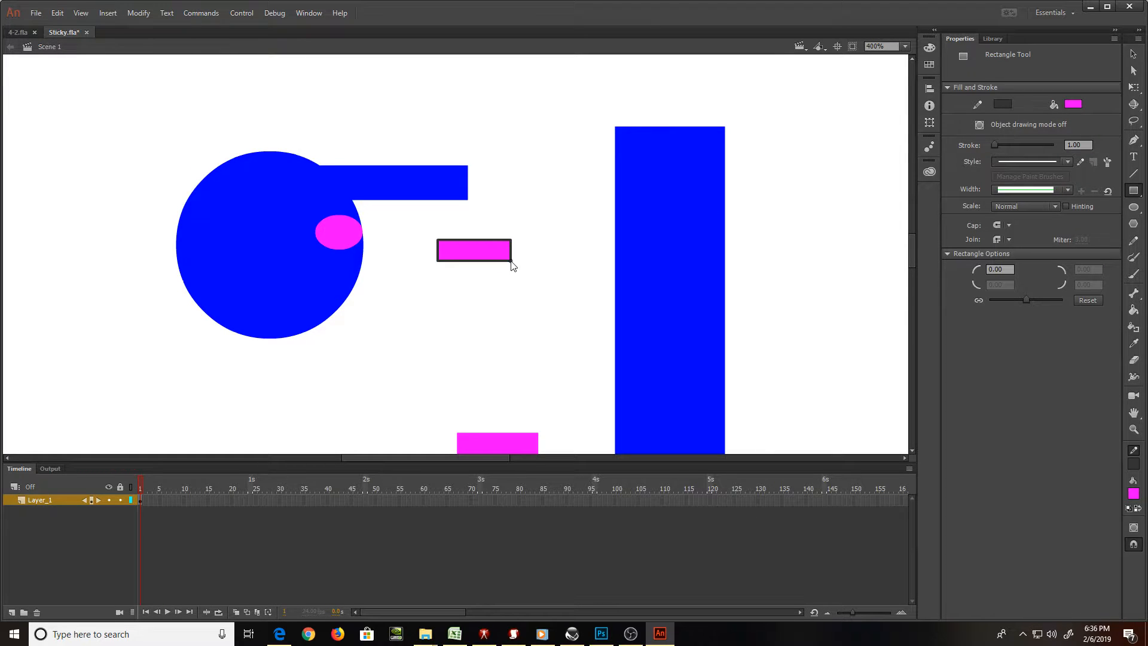
pyautogui.click(1133, 87)
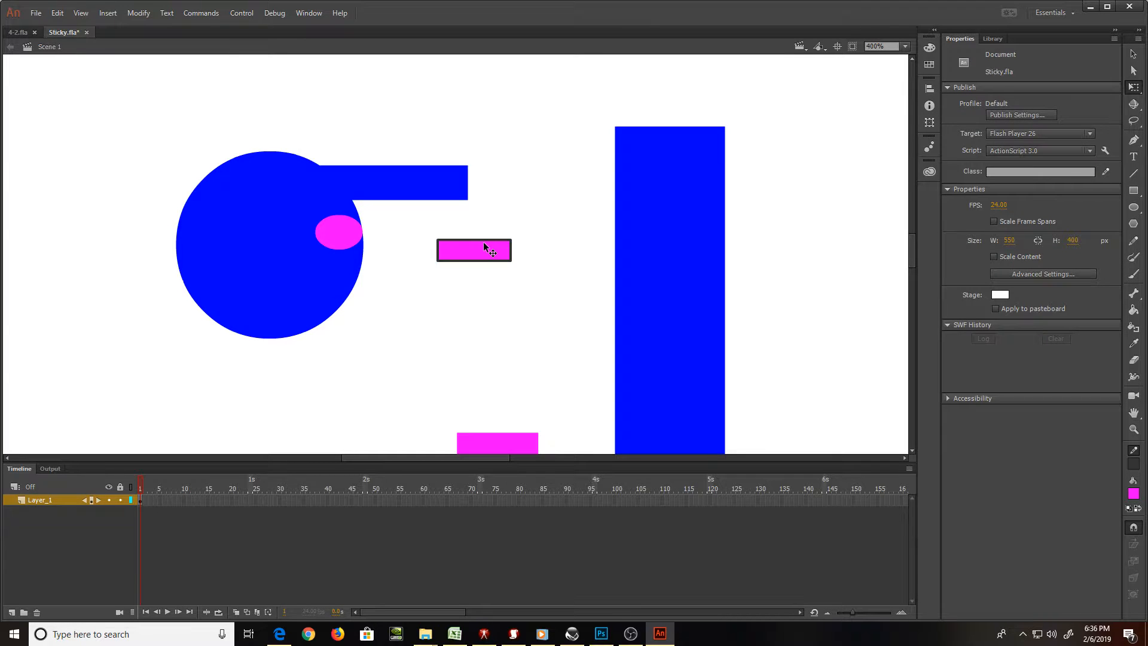
pyautogui.moveTo(484, 245)
pyautogui.mouseDown()
pyautogui.moveTo(395, 177)
pyautogui.moveTo(405, 183)
pyautogui.mouseUp()
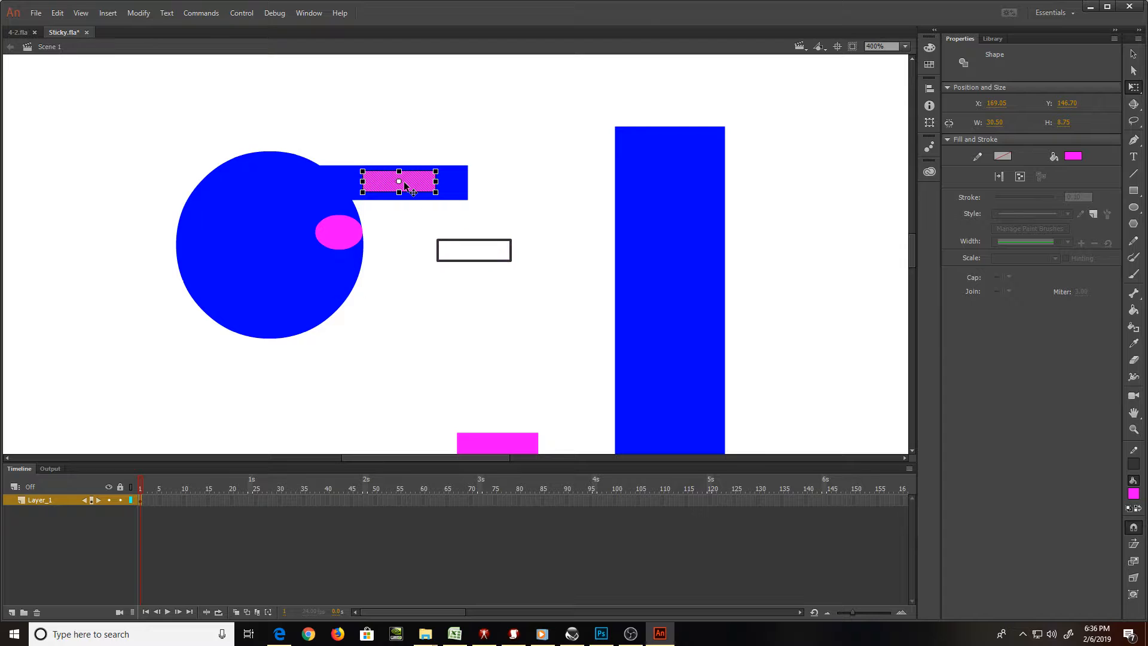
# Delete the magenta rectangle's leftover outline below the blue arm
pyautogui.click(416, 226)
pyautogui.moveTo(414, 222); pyautogui.dragTo(551, 267)
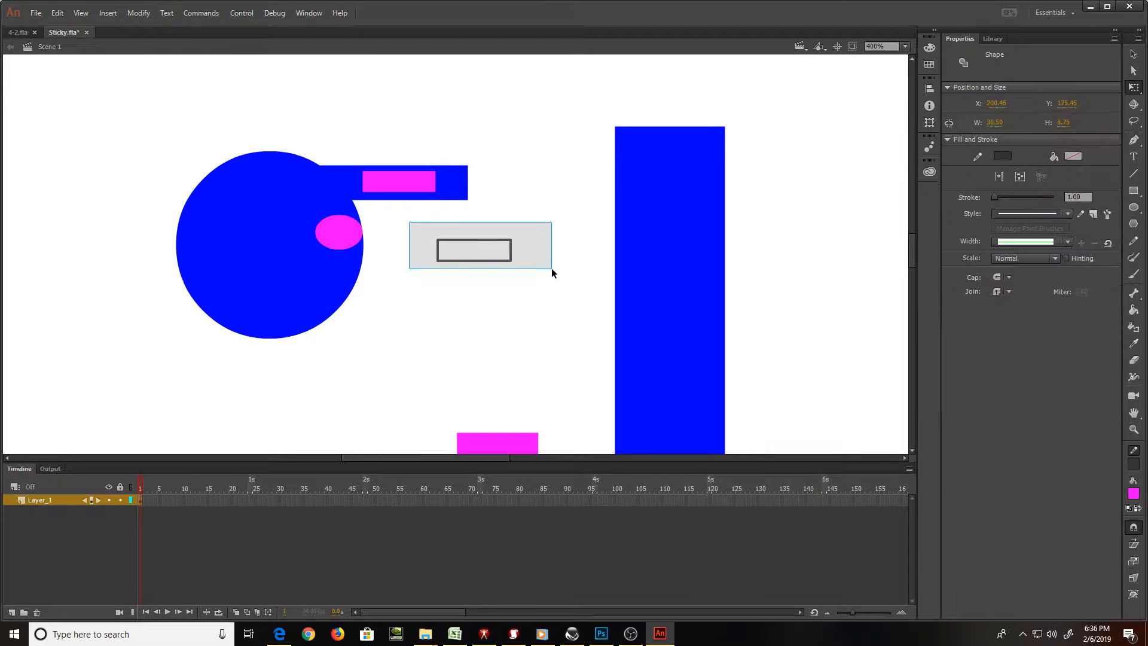
pyautogui.press('Delete')
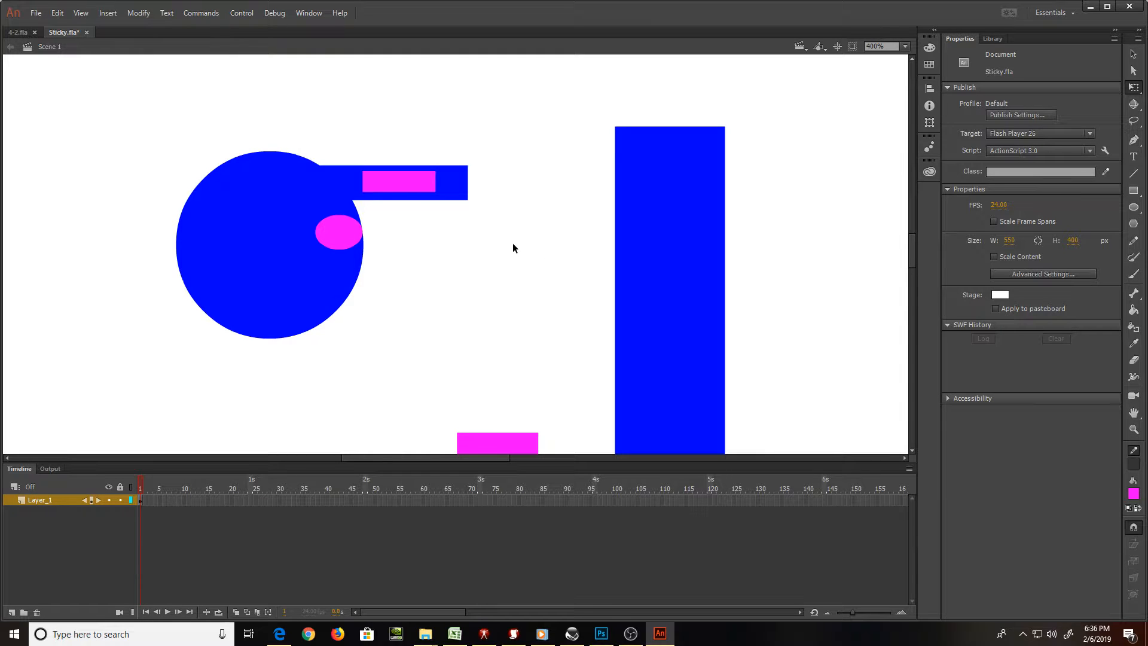
# Copy the magenta rectangle, reshape the copy to about 21 by 19 px, and place it on the circle's left side at about X 105, Y 161
pyautogui.click(434, 185)
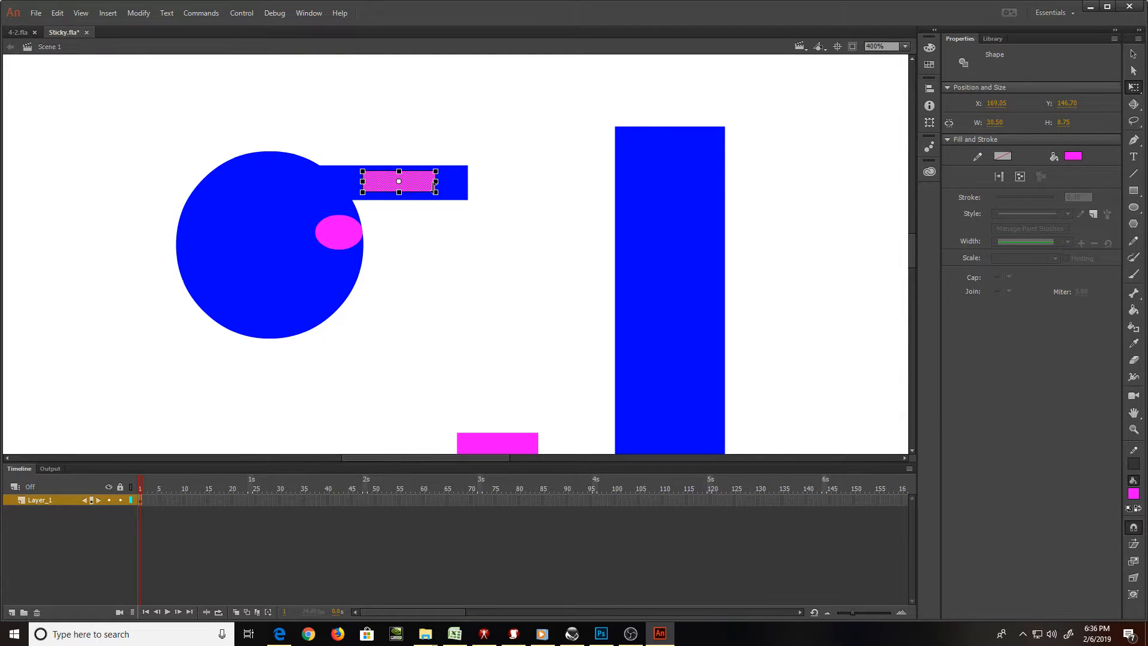
pyautogui.moveTo(434, 185); pyautogui.dragTo(495, 262)
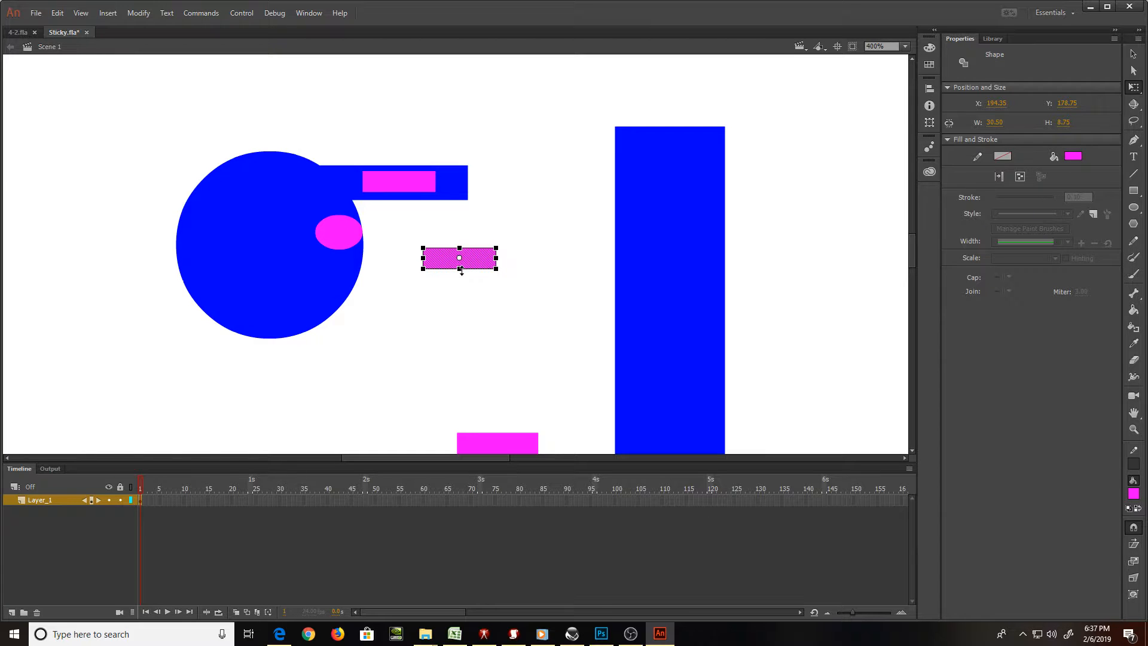
pyautogui.moveTo(459, 269); pyautogui.dragTo(459, 290)
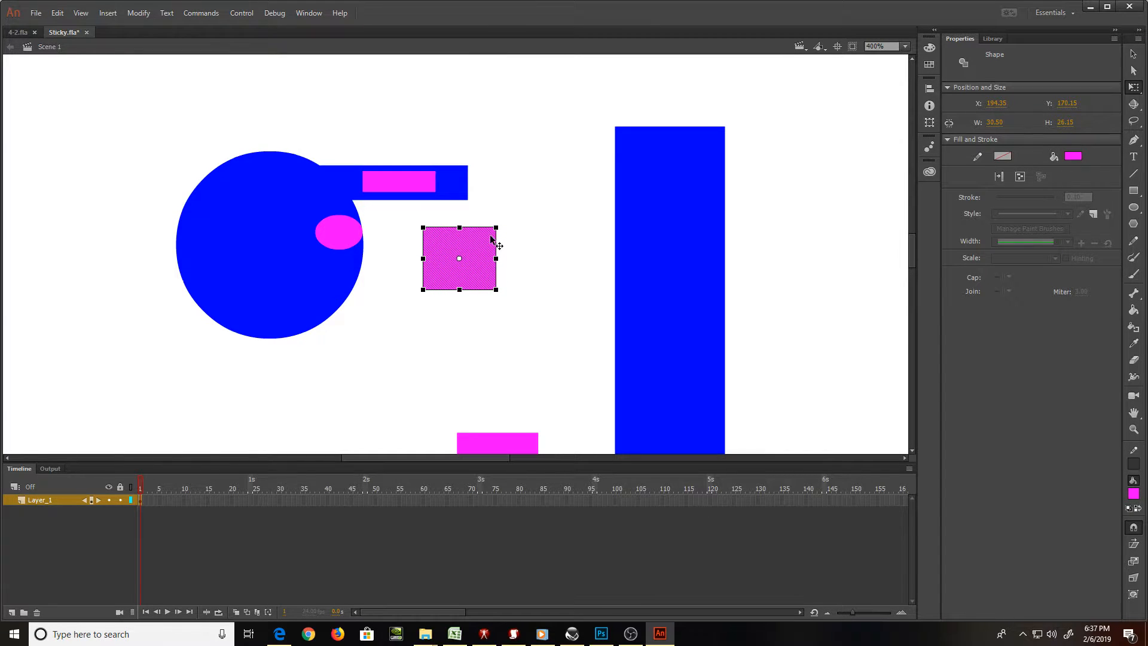
pyautogui.moveTo(495, 226); pyautogui.dragTo(245, 224)
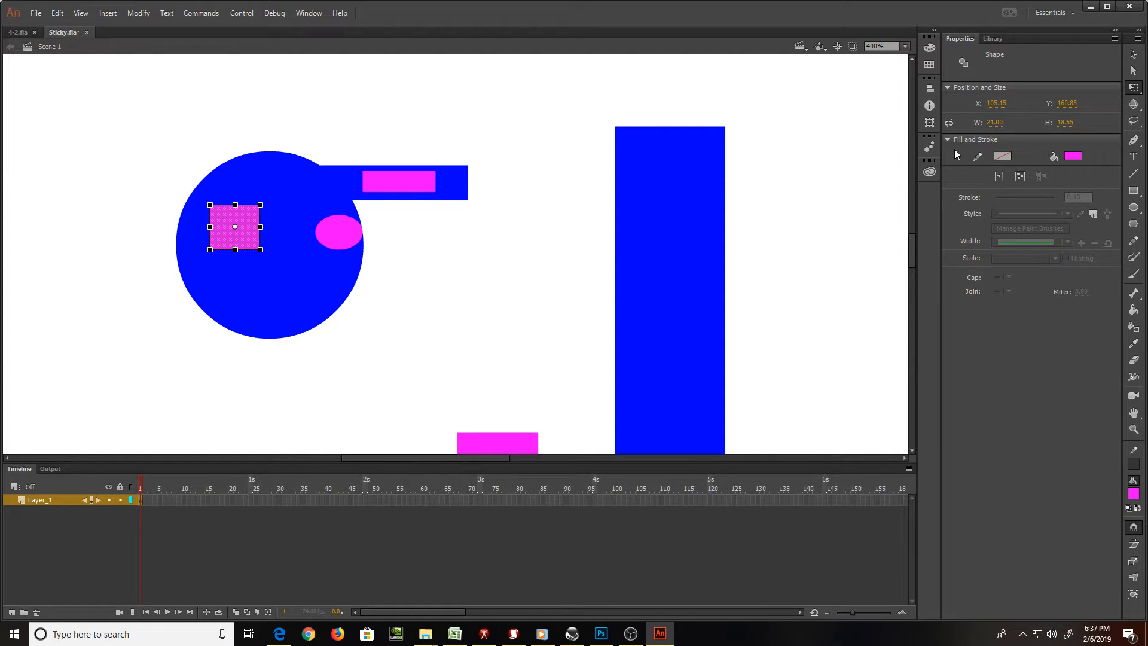
# Change the copied rectangle's fill to green from the default swatches and deselect it
pyautogui.click(1074, 156)
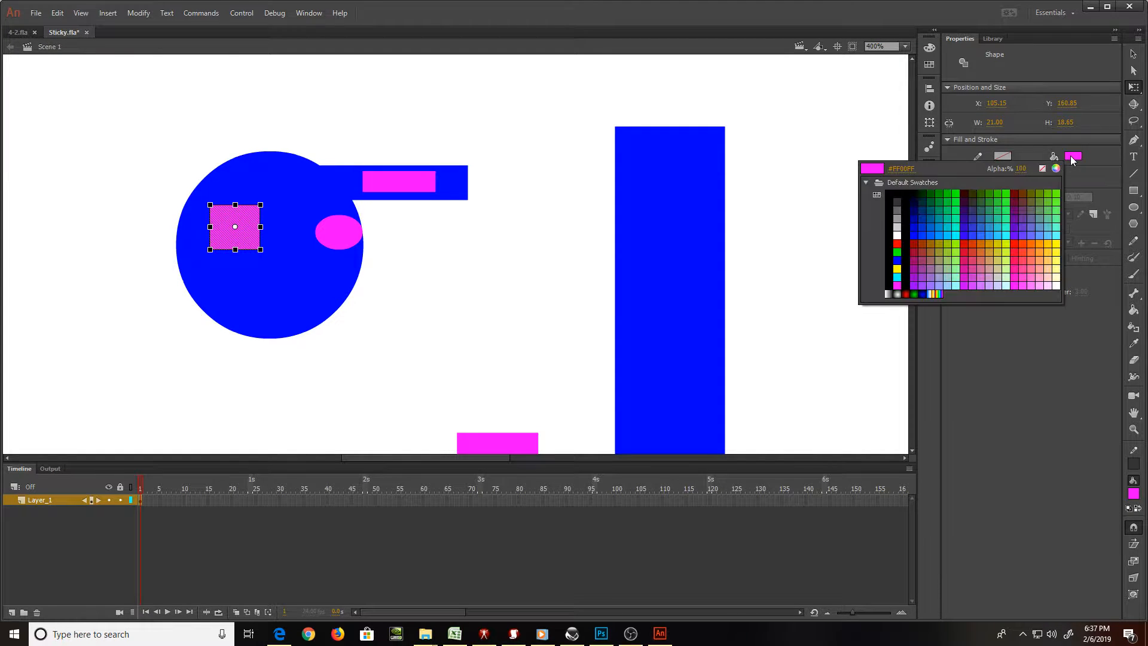
pyautogui.click(959, 199)
pyautogui.click(820, 133)
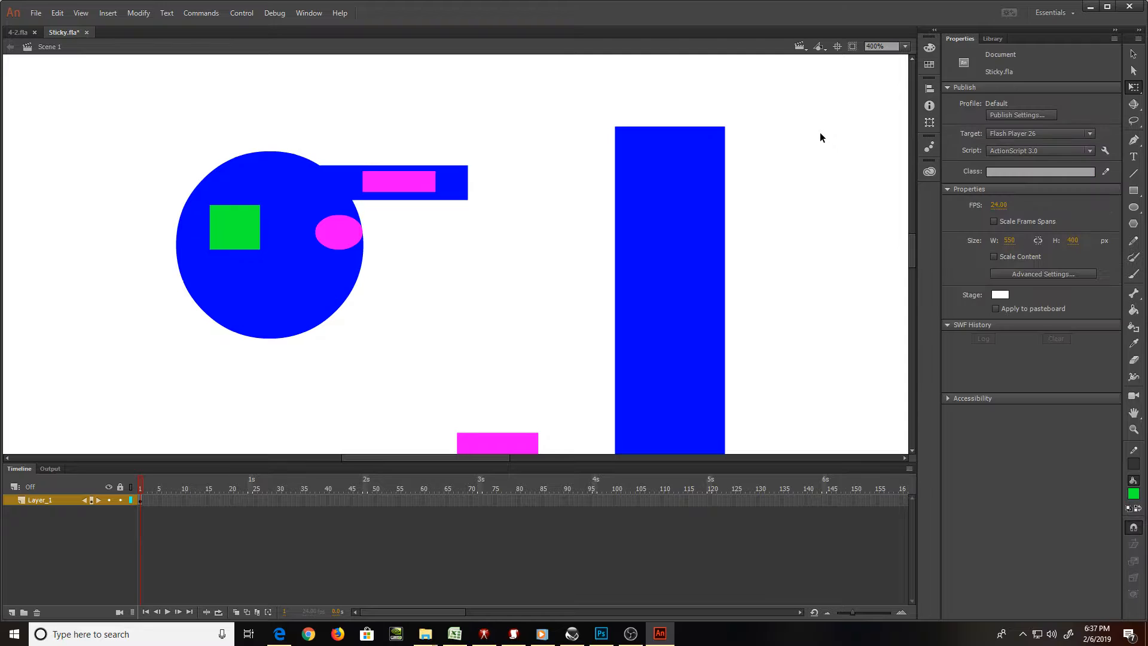
pyautogui.hscroll(3, 819, 138)
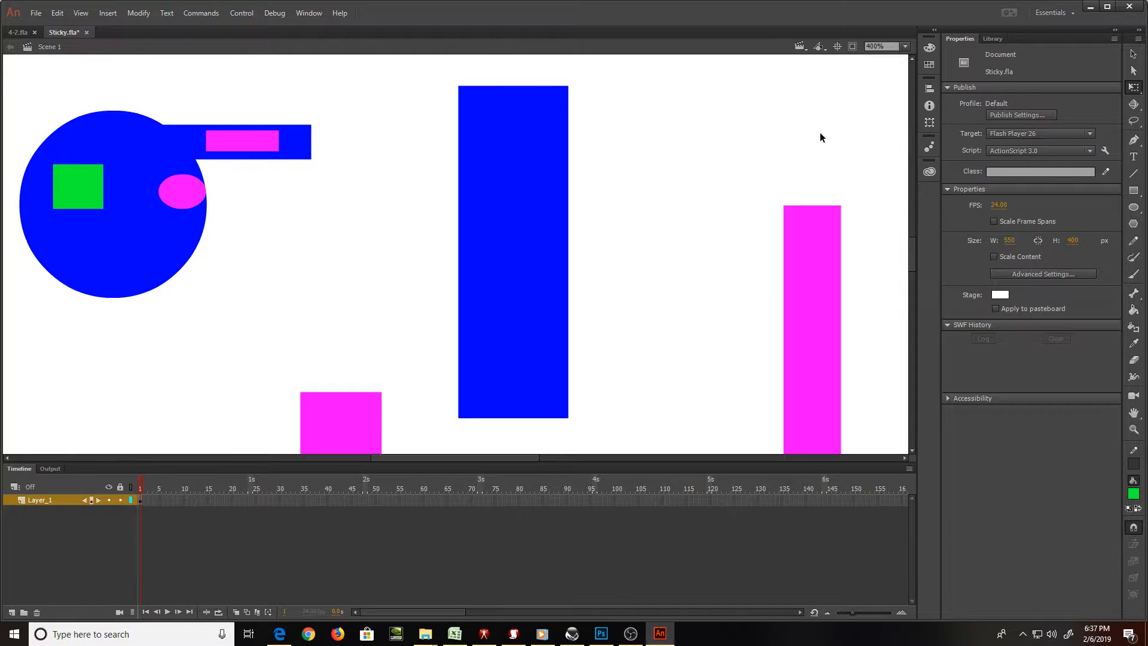
# Change the fill of the magenta rectangle on the circle's blue arm to dark purple and deselect it
pyautogui.hotkey('ctrl', '-')
pyautogui.hotkey('ctrl', '-')
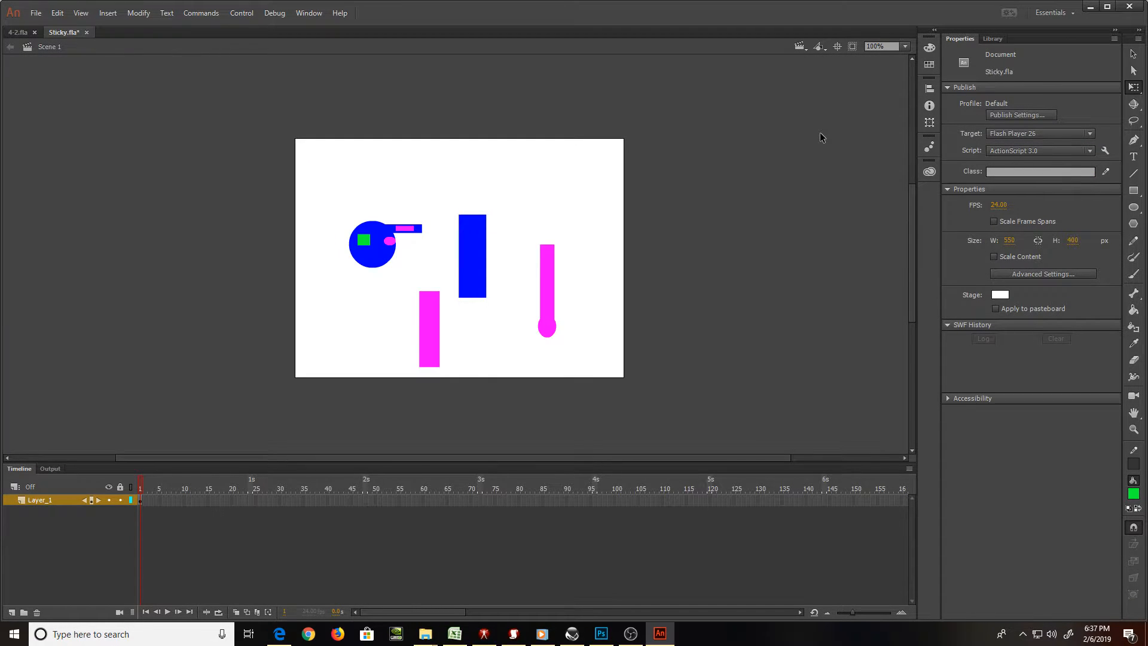
pyautogui.hotkey('ctrl', '=')
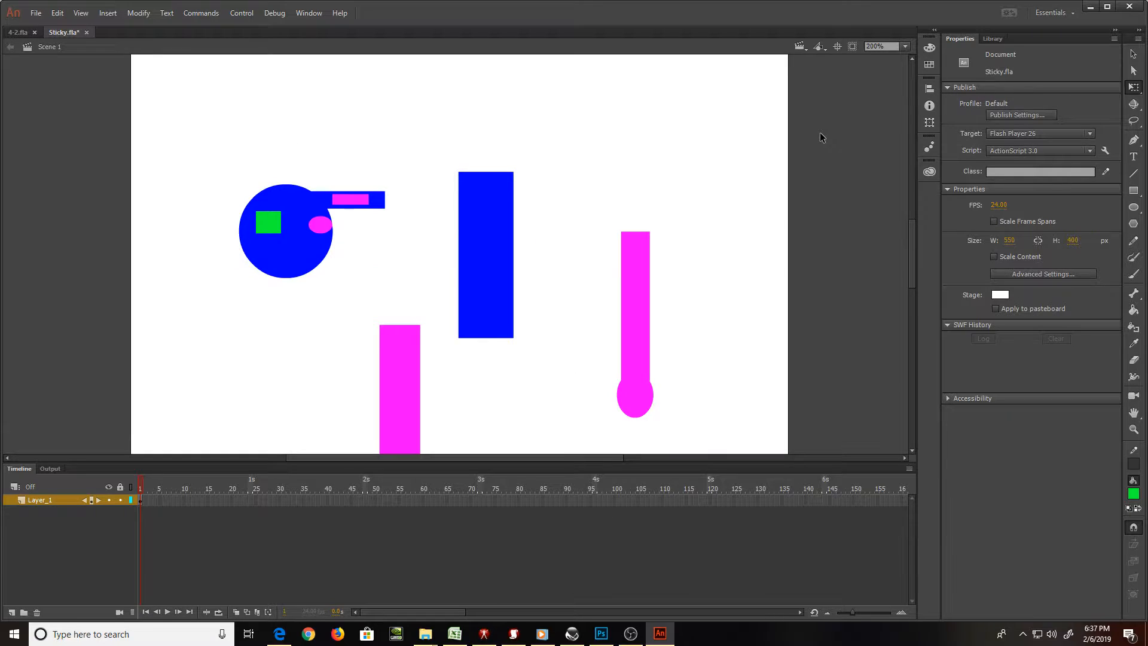
pyautogui.hotkey('ctrl', '-')
pyautogui.hotkey('ctrl', '=')
pyautogui.hotkey('ctrl', '=')
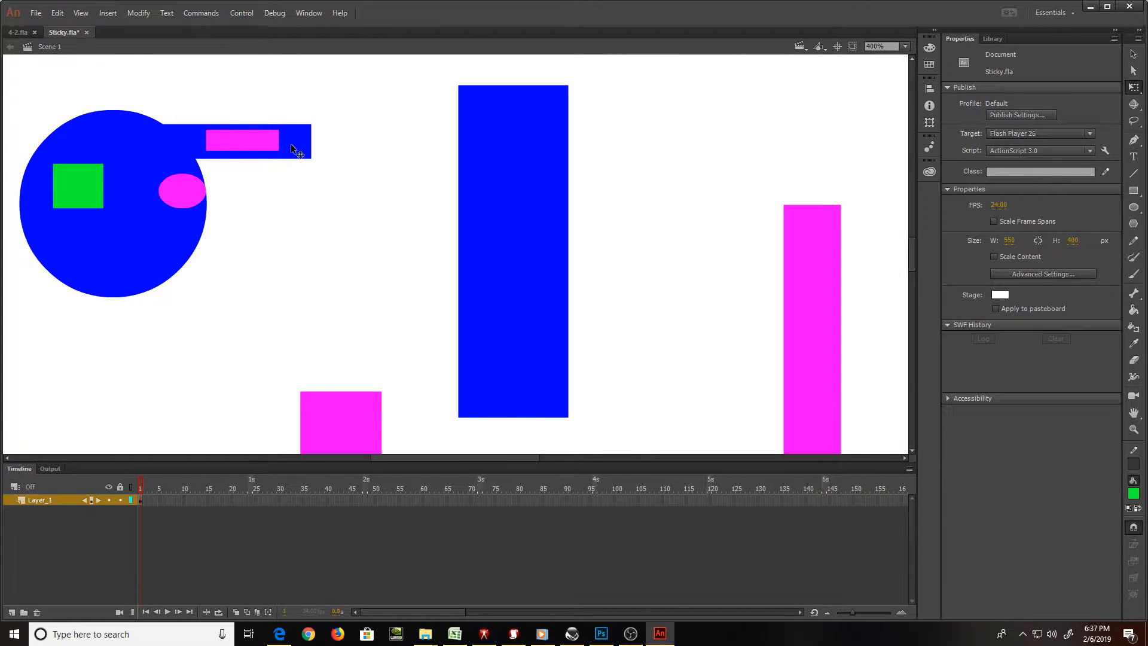
pyautogui.click(261, 144)
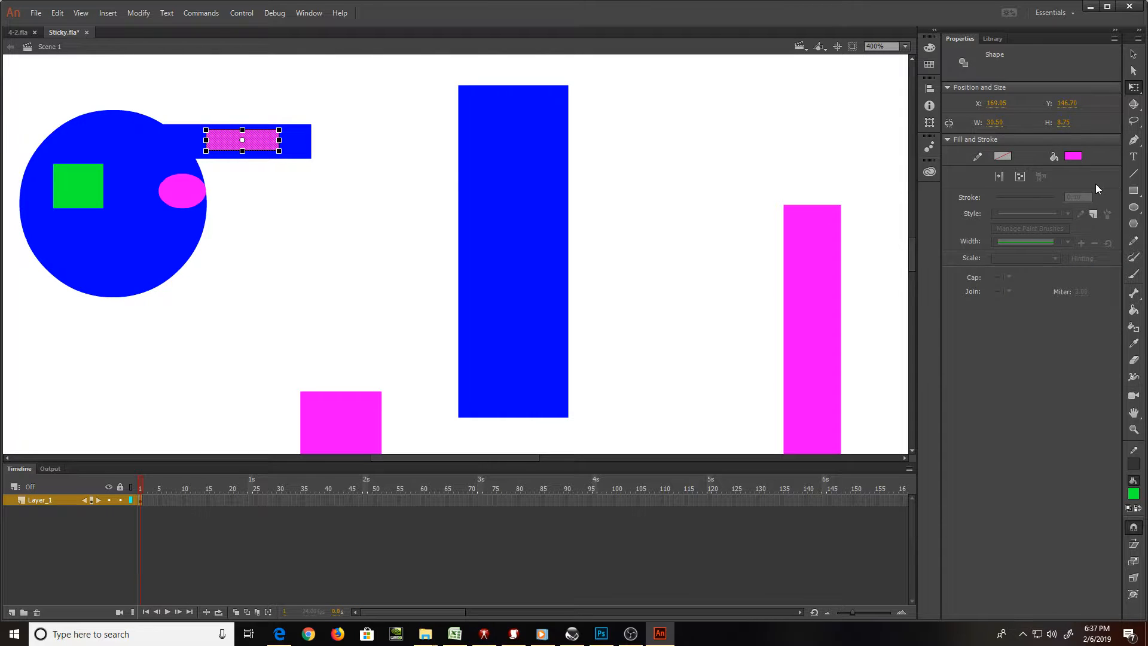
pyautogui.click(1072, 157)
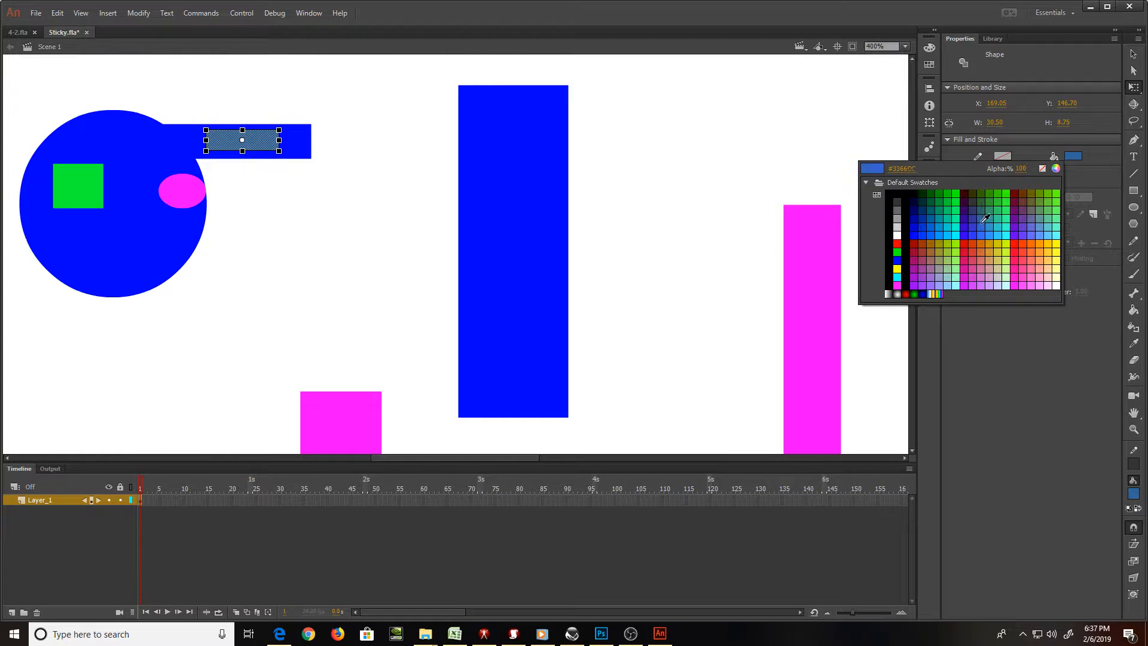
pyautogui.click(1020, 218)
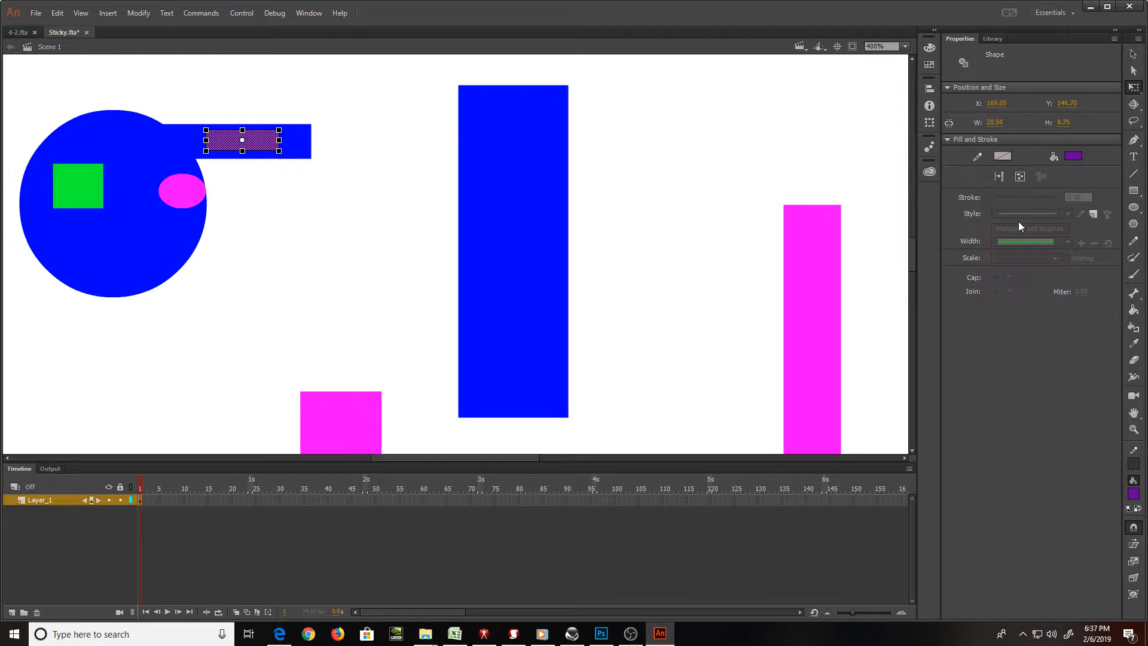
pyautogui.click(826, 110)
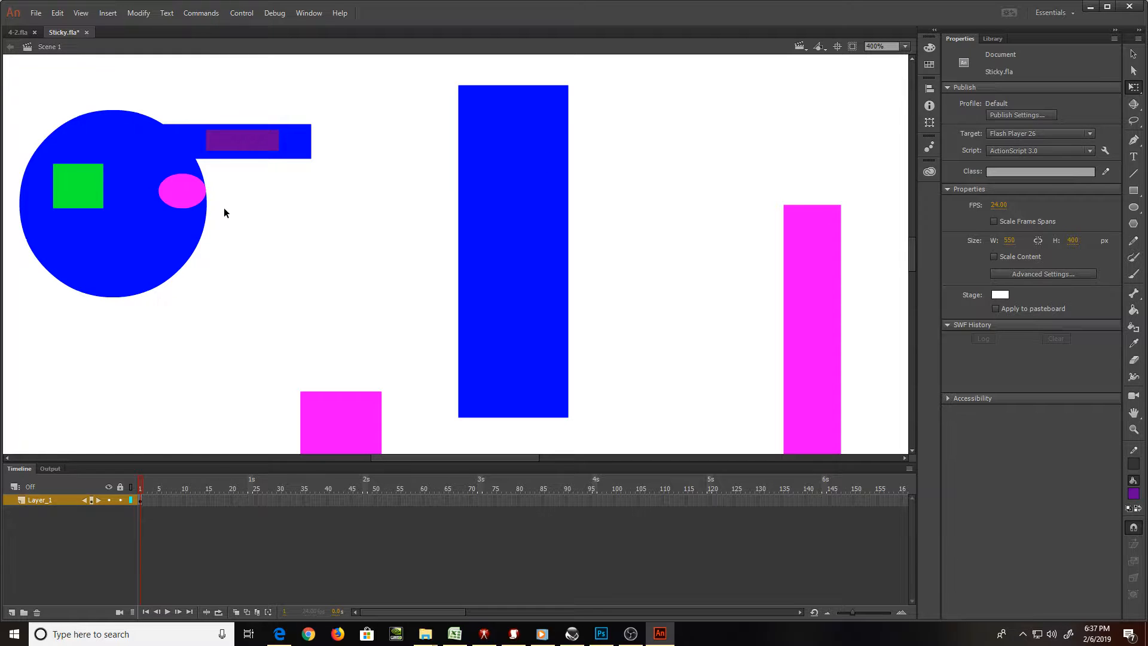
# Change the fill of the rectangle on the blue arm to red from the default swatches and deselect it
pyautogui.click(256, 138)
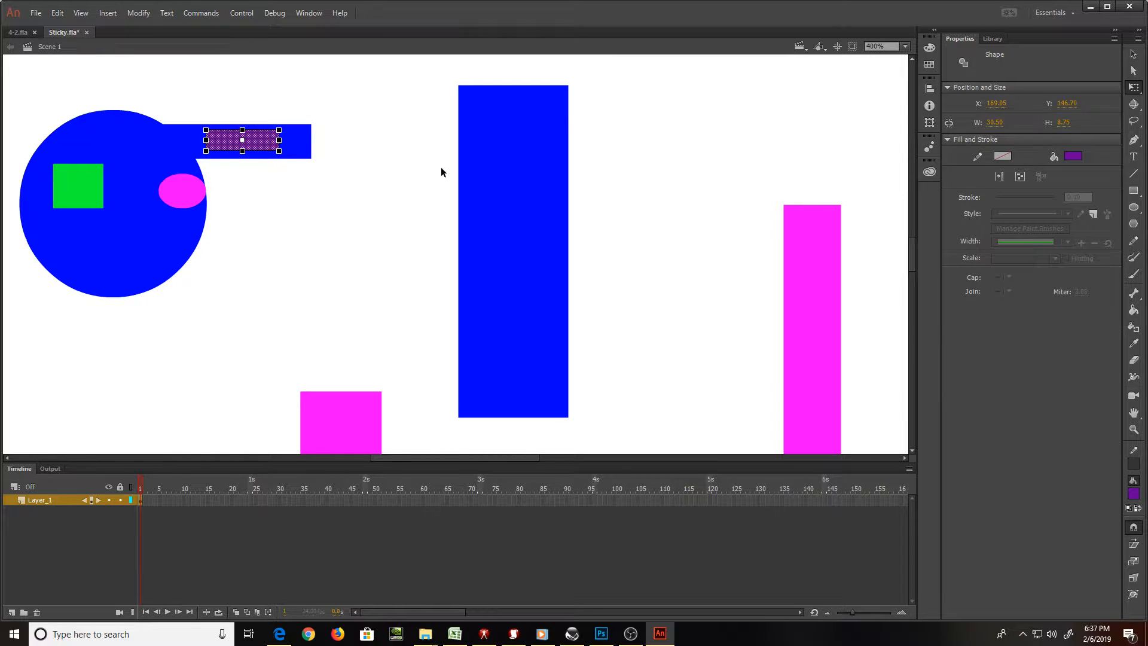
pyautogui.click(1072, 158)
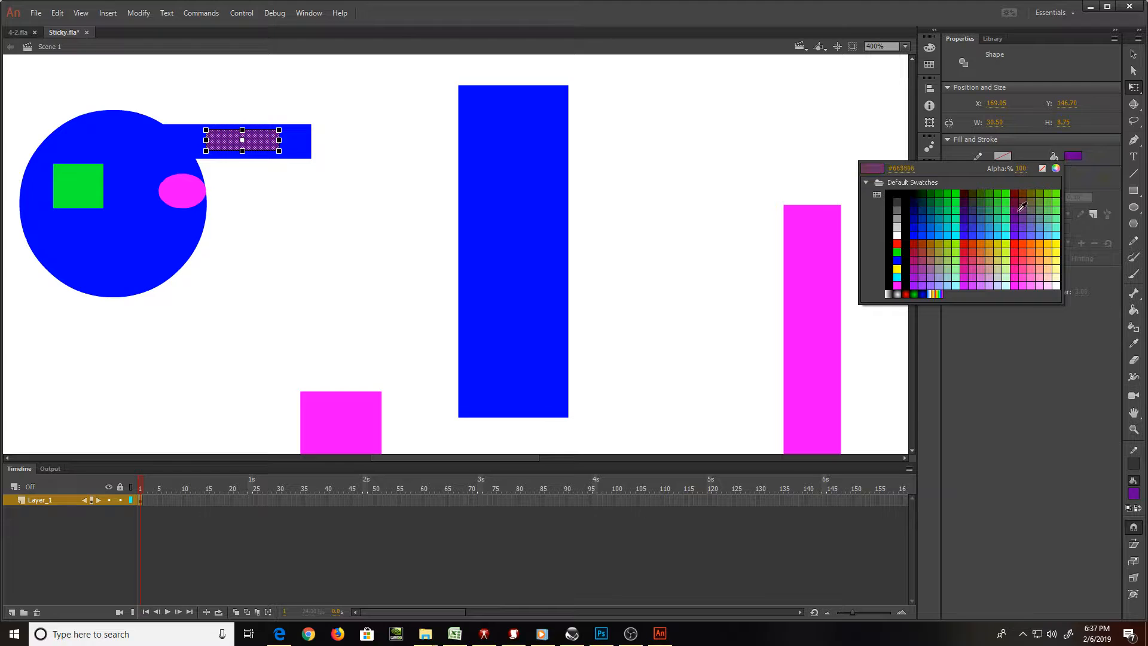
pyautogui.click(960, 242)
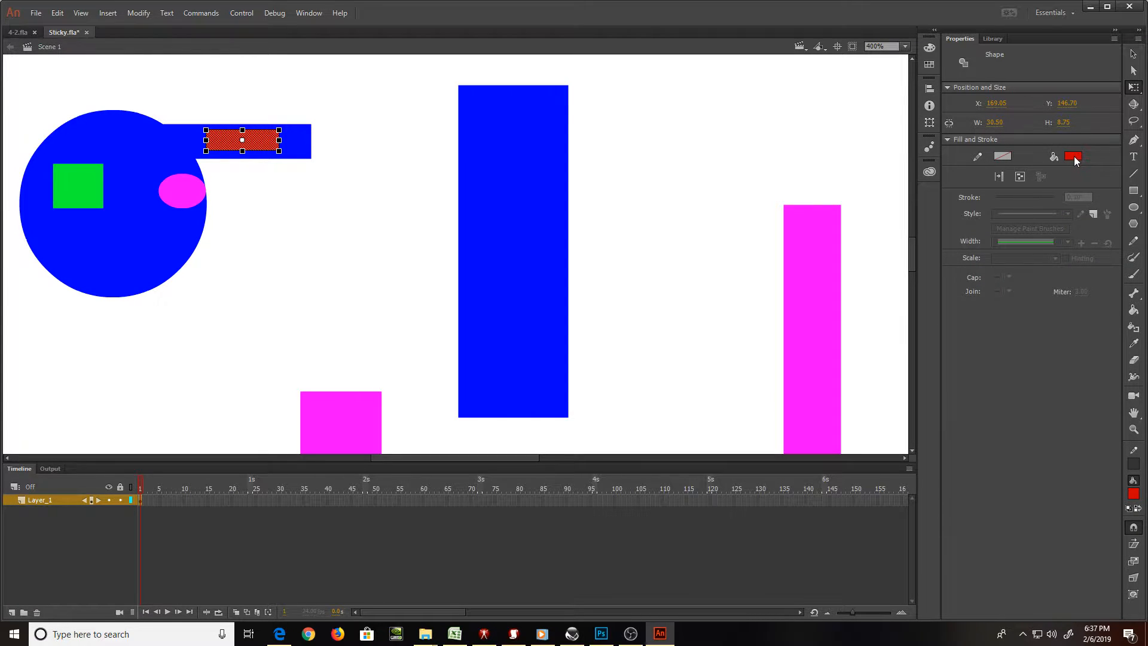
pyautogui.click(800, 122)
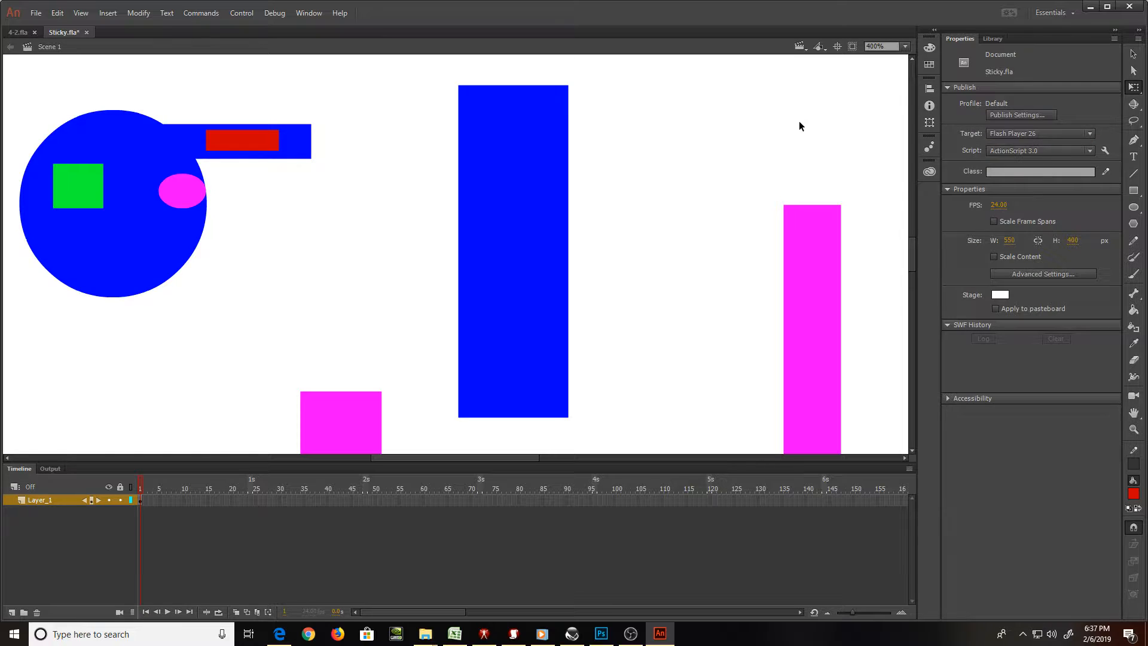
# Look over the shapes on the stage and save the Sticky document
pyautogui.scroll(-2, 799, 122)
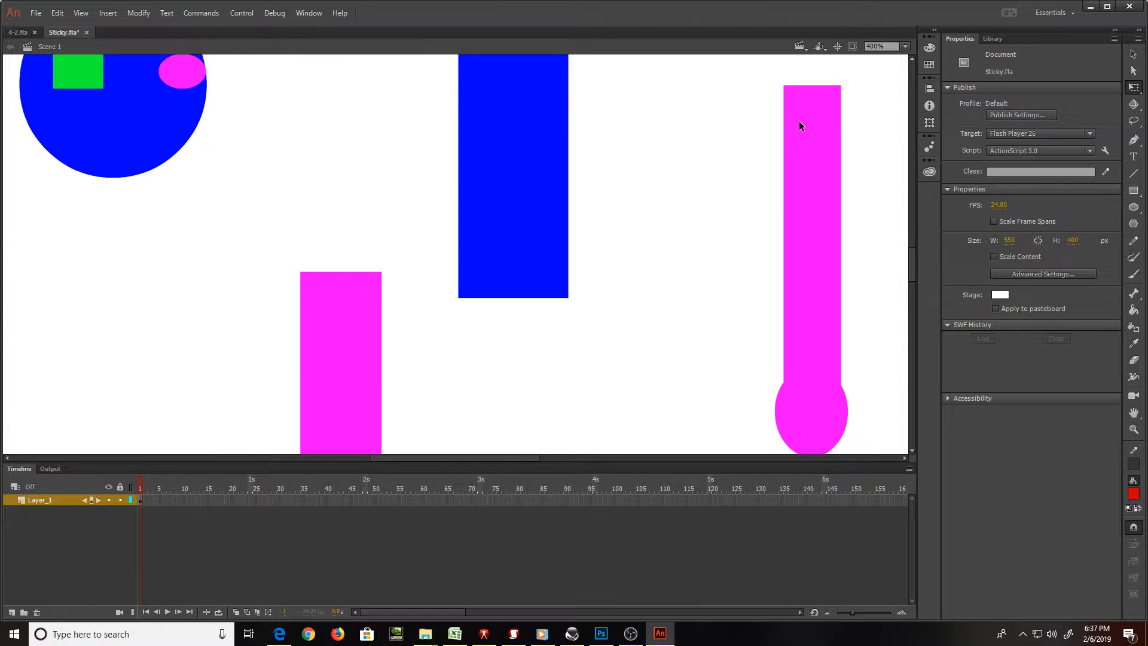
pyautogui.scroll(2, 801, 125)
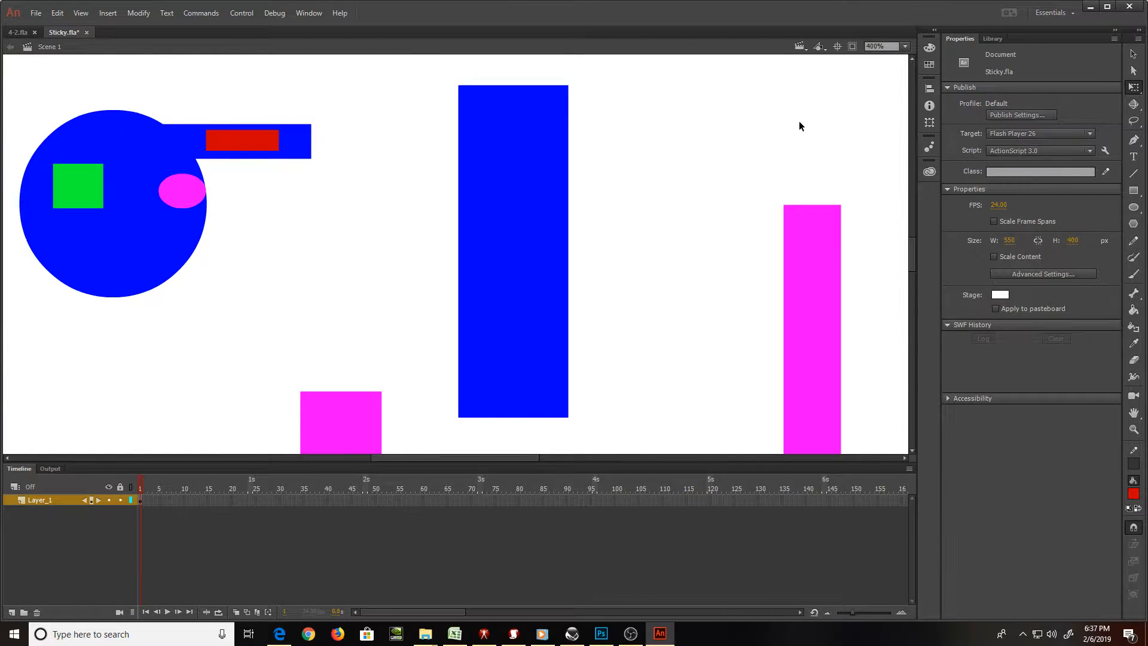
pyautogui.hotkey('ctrl', '-')
pyautogui.scroll(-2, 800, 123)
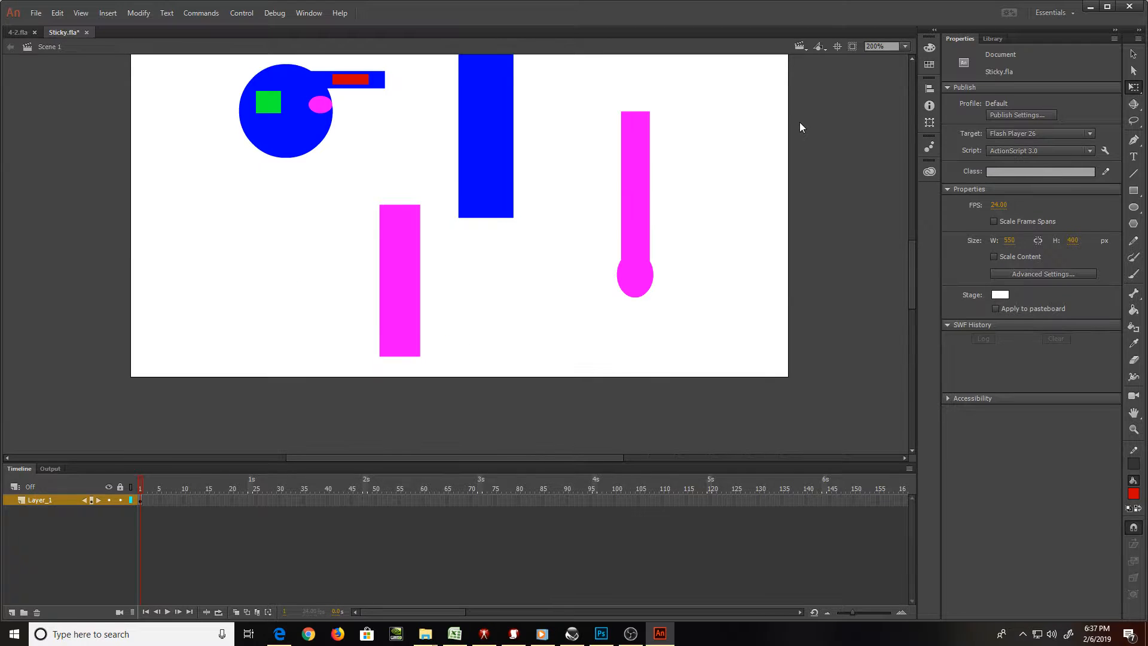
pyautogui.scroll(2, 798, 121)
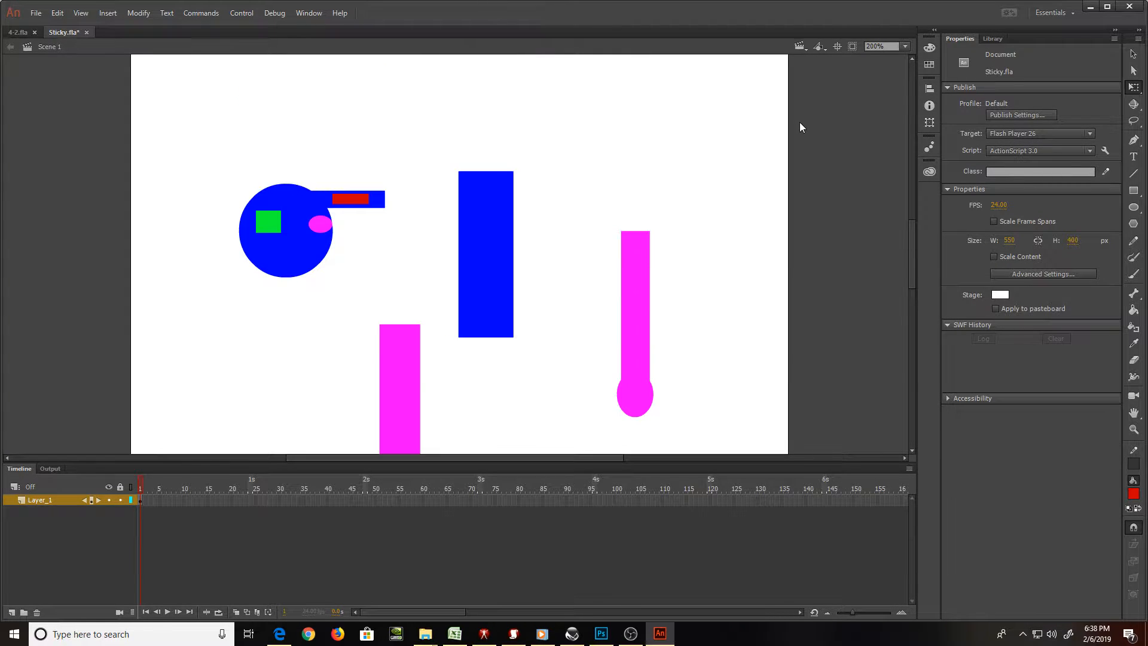
pyautogui.scroll(-2, 798, 120)
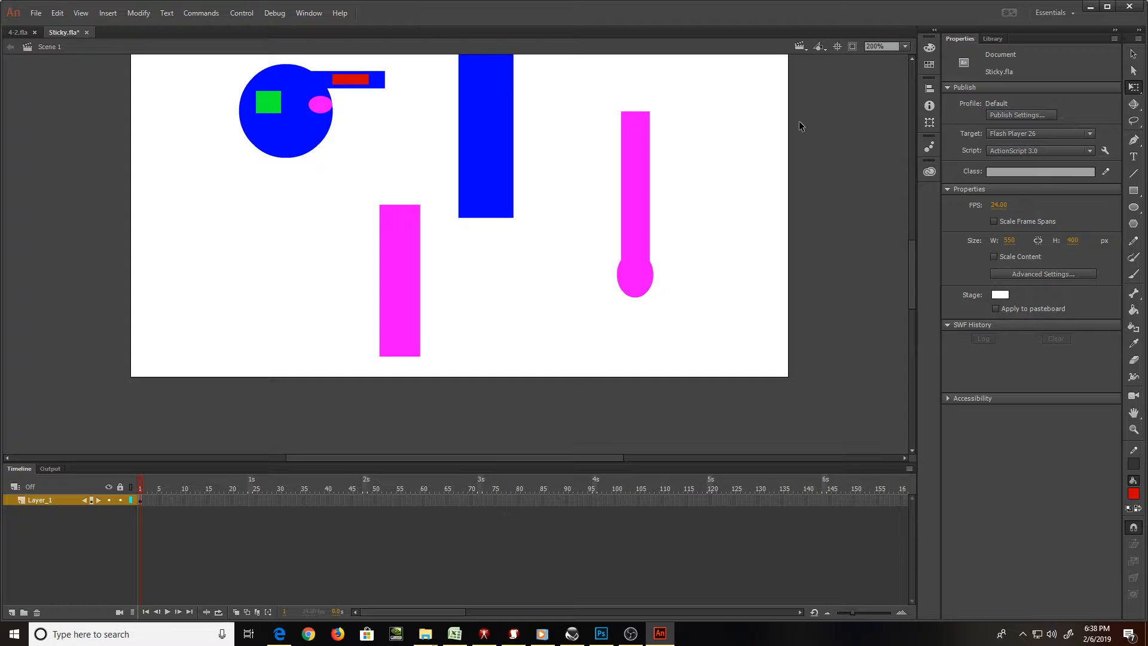
pyautogui.hotkey('ctrl', 's')
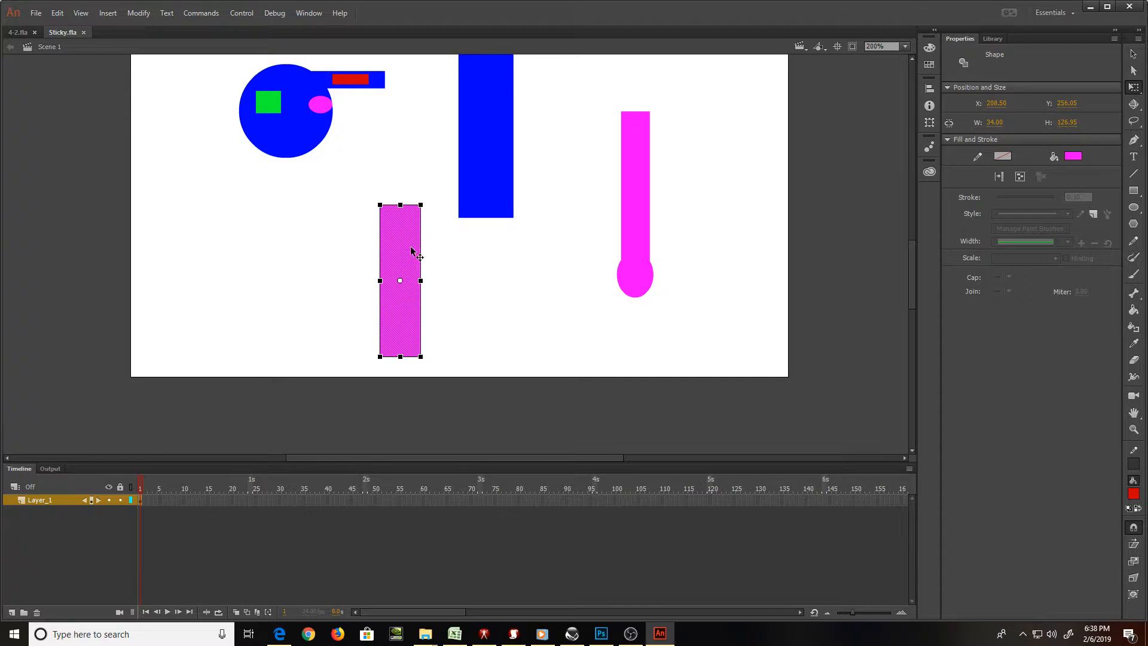
# Duplicate the lower magenta bar, reshape the copy to about 26 by 19 px, and overlap it with the bar's lower-right end to form an L
pyautogui.hotkey('ctrl', 'd')
pyautogui.moveTo(456, 209); pyautogui.dragTo(472, 271)
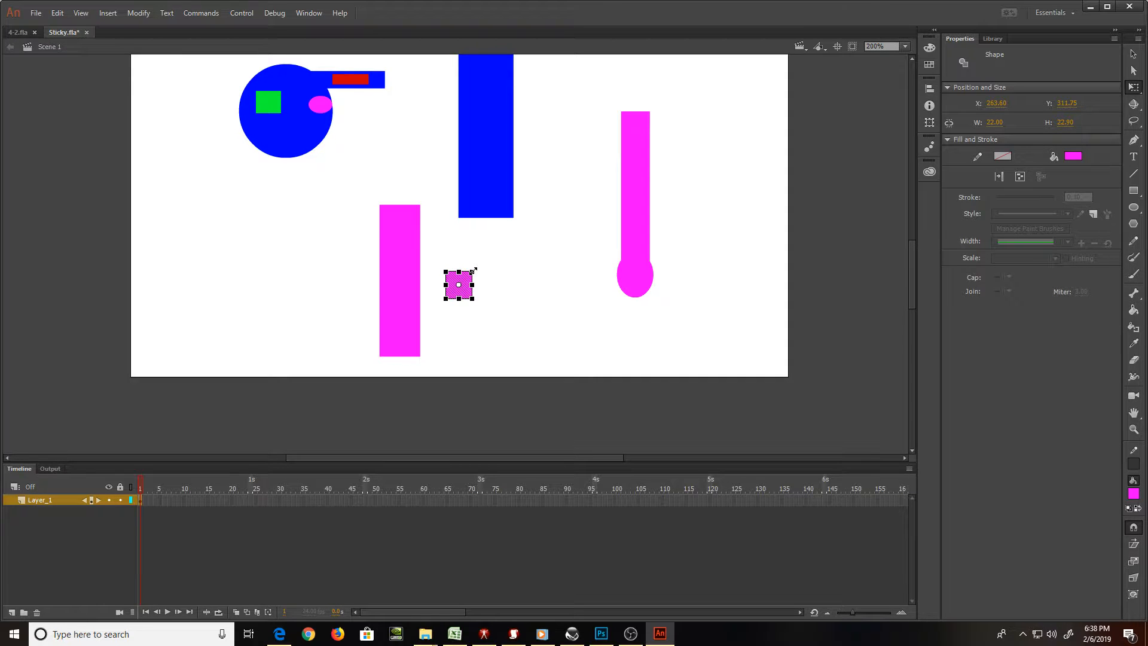
pyautogui.hotkey('ctrl', '=')
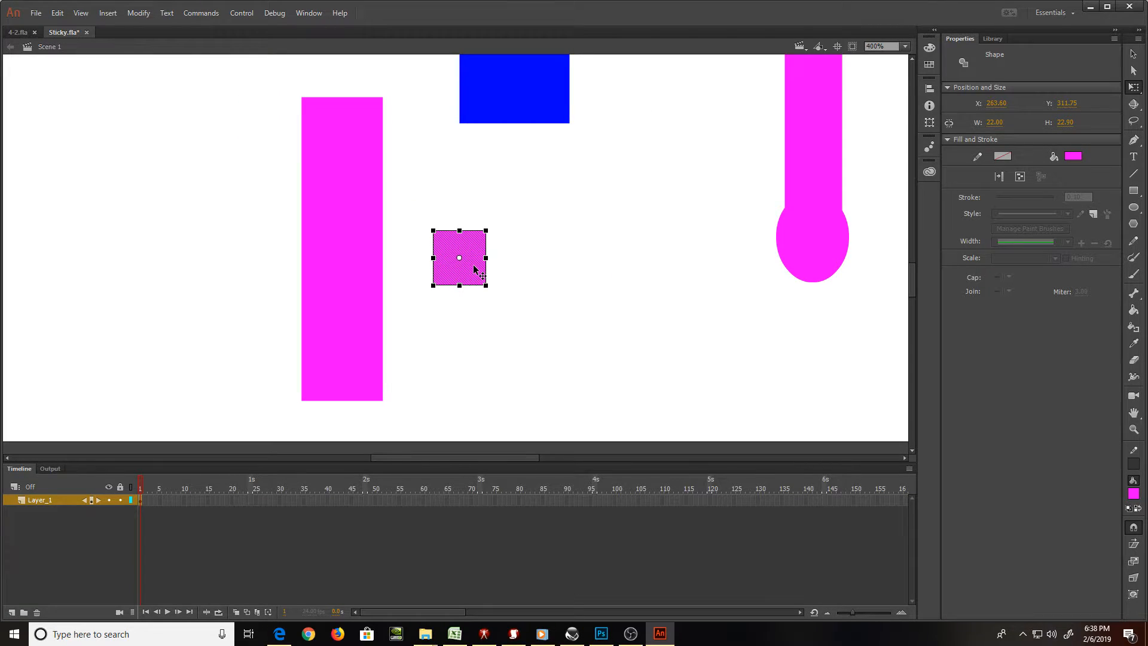
pyautogui.moveTo(460, 232); pyautogui.dragTo(419, 364)
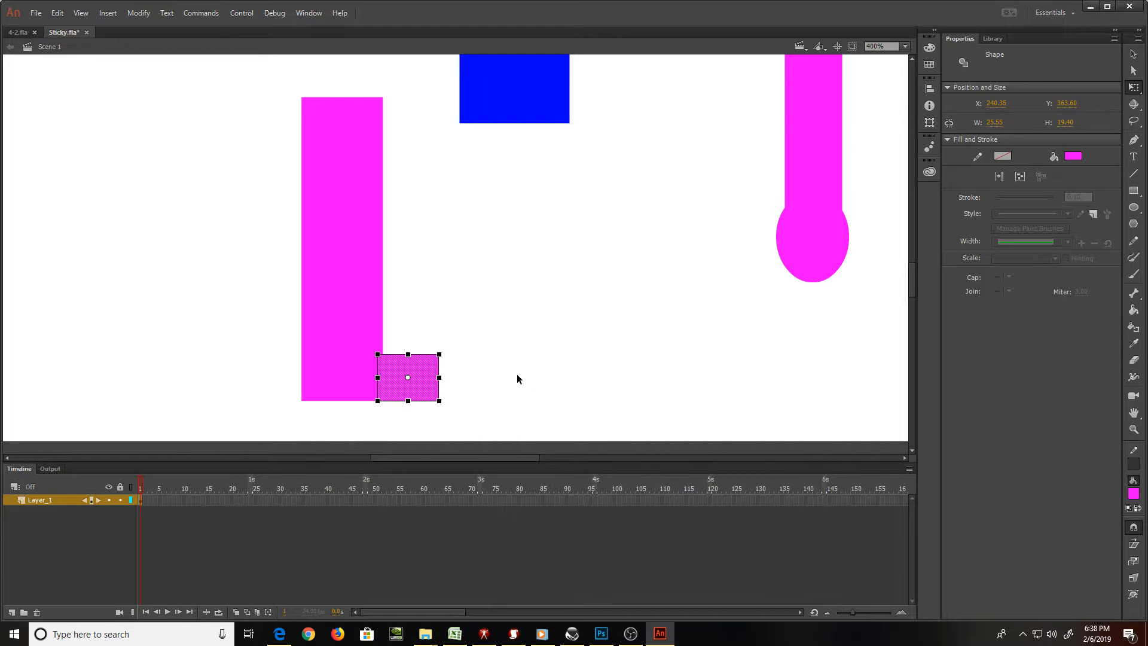
pyautogui.press('Left')
pyautogui.click(512, 347)
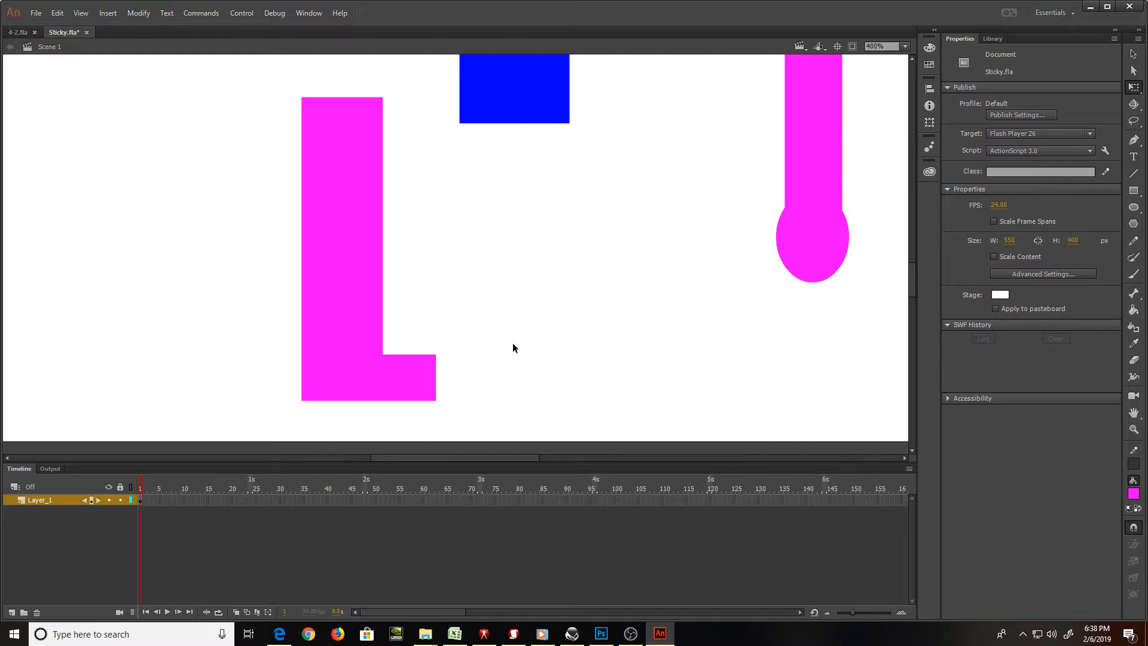
# Review the whole stage at 100% and save the Sticky document with the L-shaped magenta bar
pyautogui.scroll(5, 513, 347)
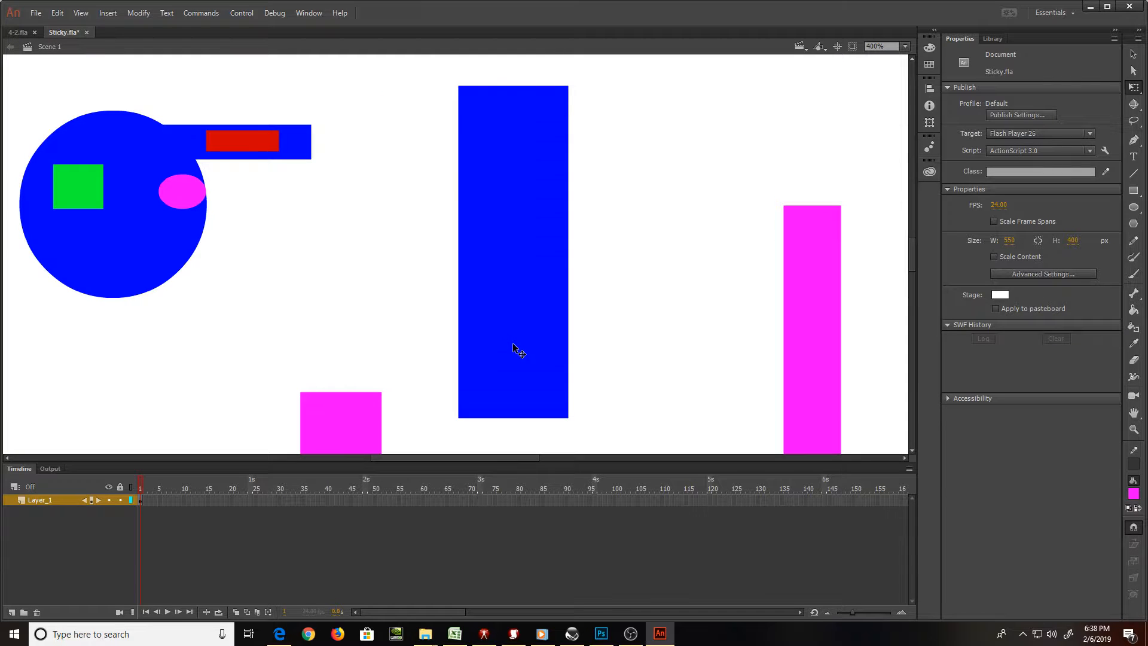
pyautogui.hotkey('ctrl', '-')
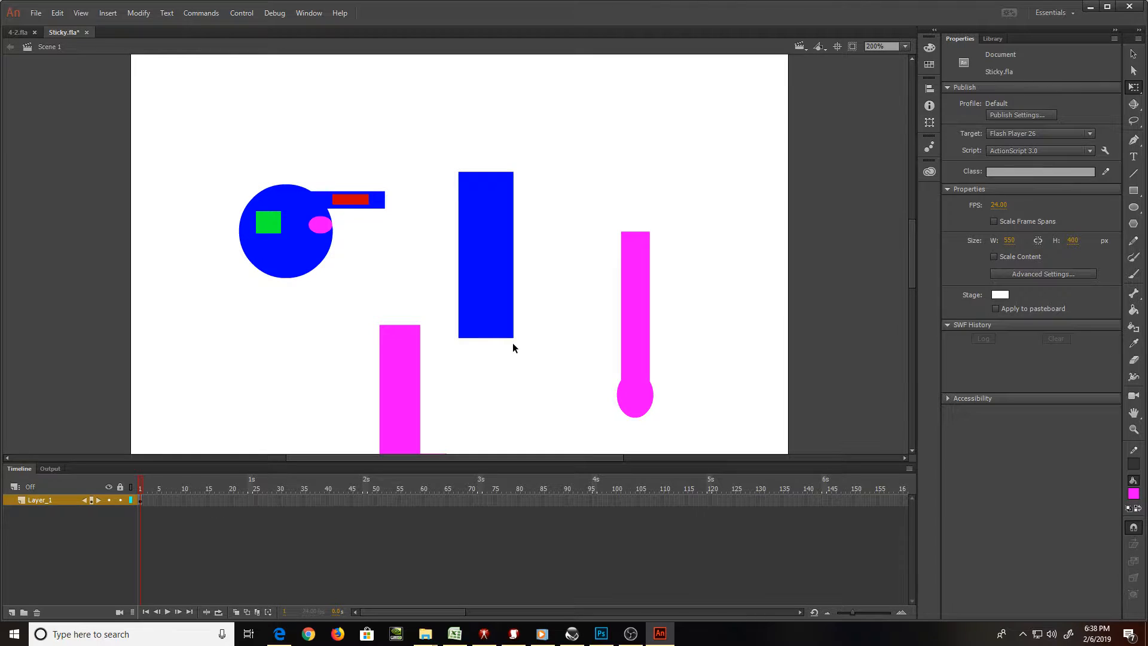
pyautogui.scroll(-2, 600, 318)
pyautogui.scroll(2, 599, 317)
pyautogui.hotkey('ctrl', '-')
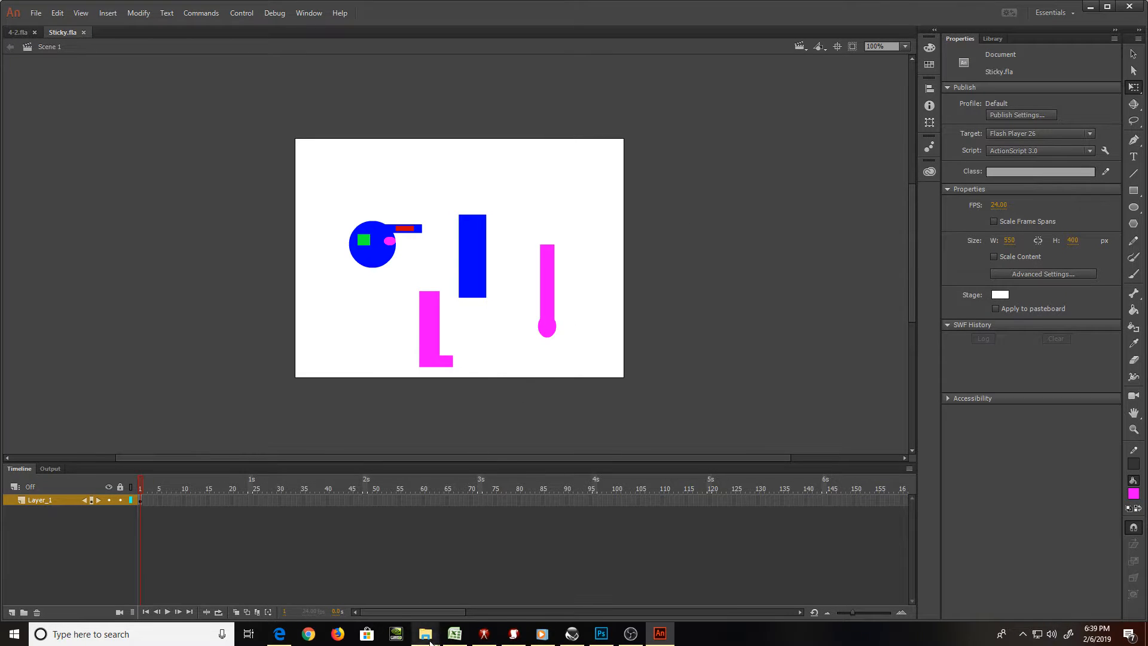
# Switch to the PSD Drawings window in File Explorer and go to Documents > AOS Desktop App > HD Video Files
pyautogui.moveTo(425, 632)
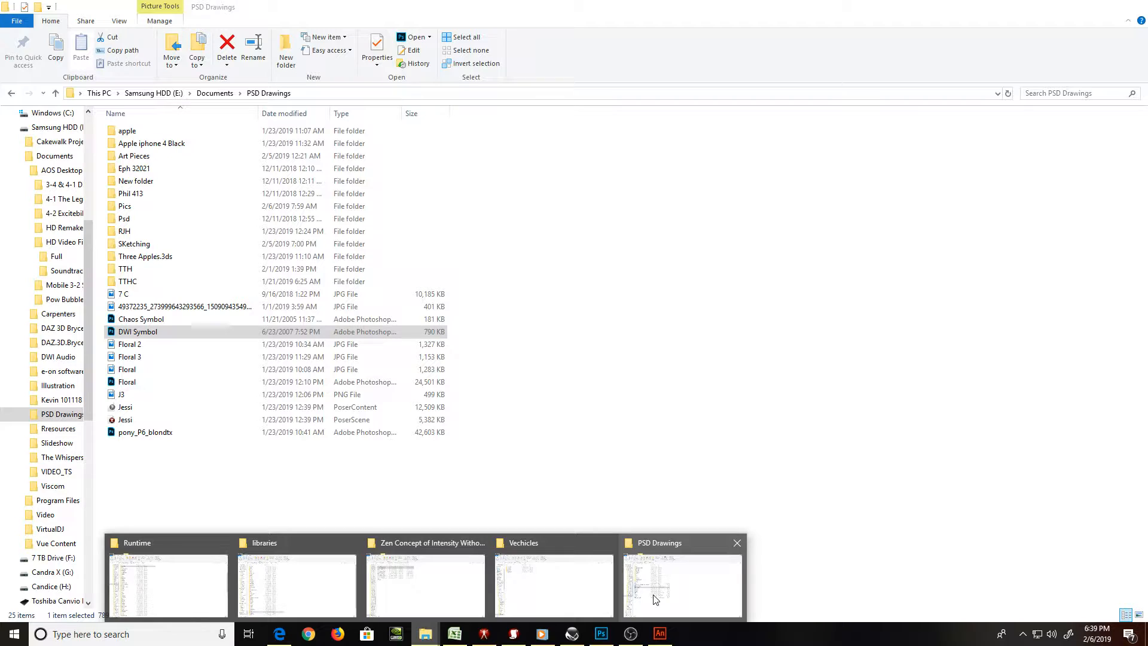
pyautogui.click(655, 599)
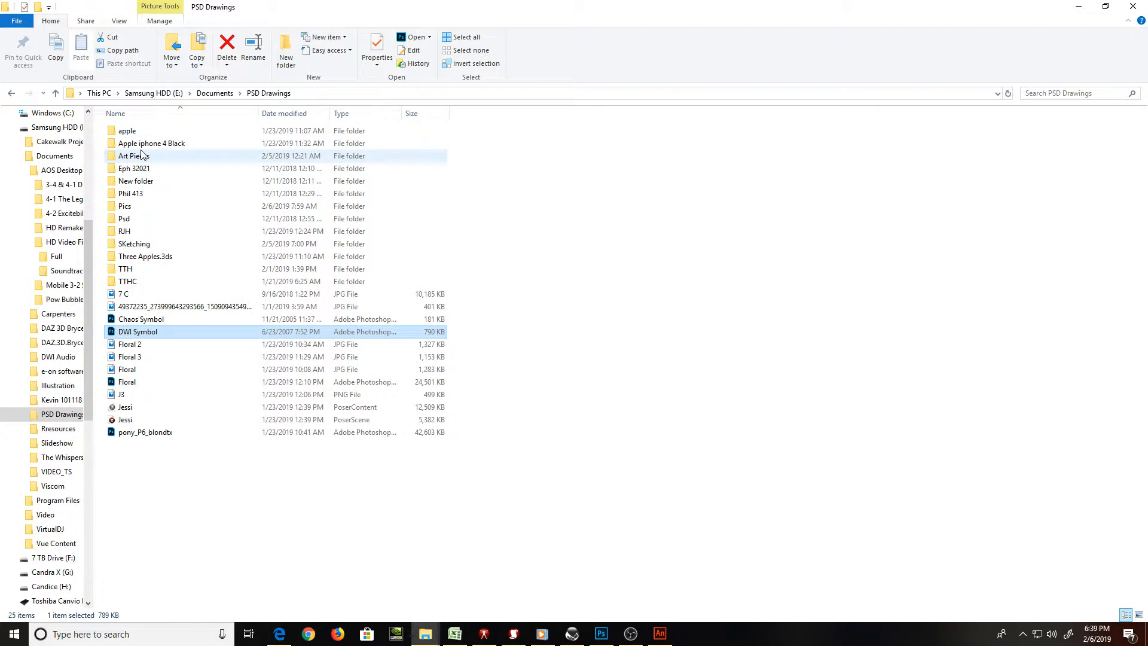
pyautogui.click(209, 94)
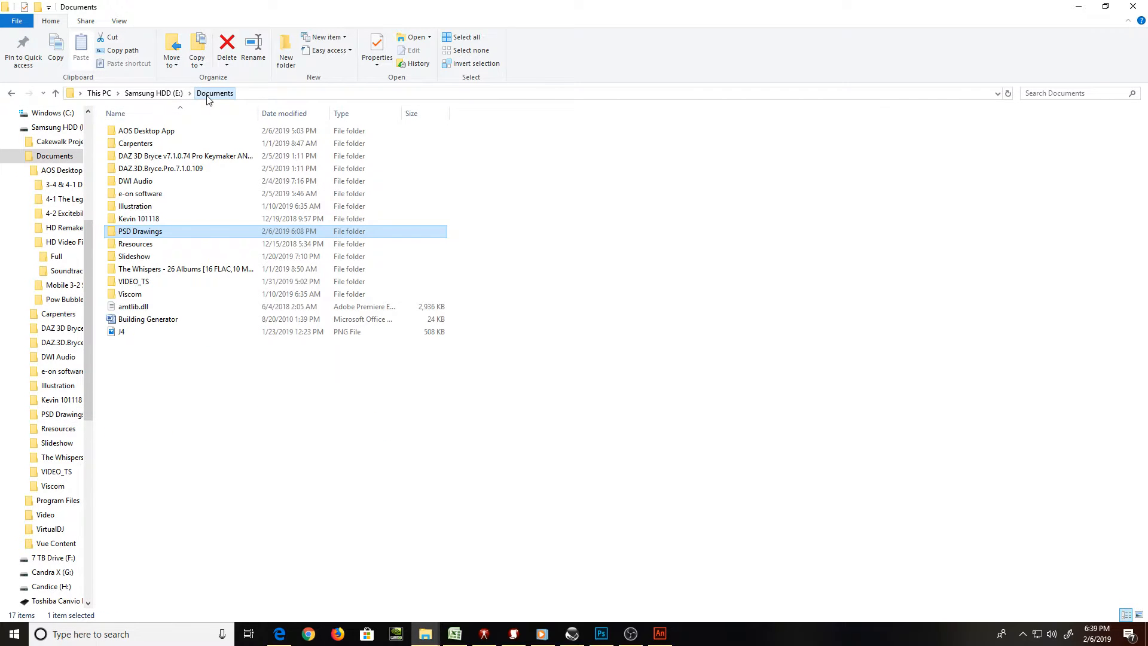
pyautogui.doubleClick(192, 133)
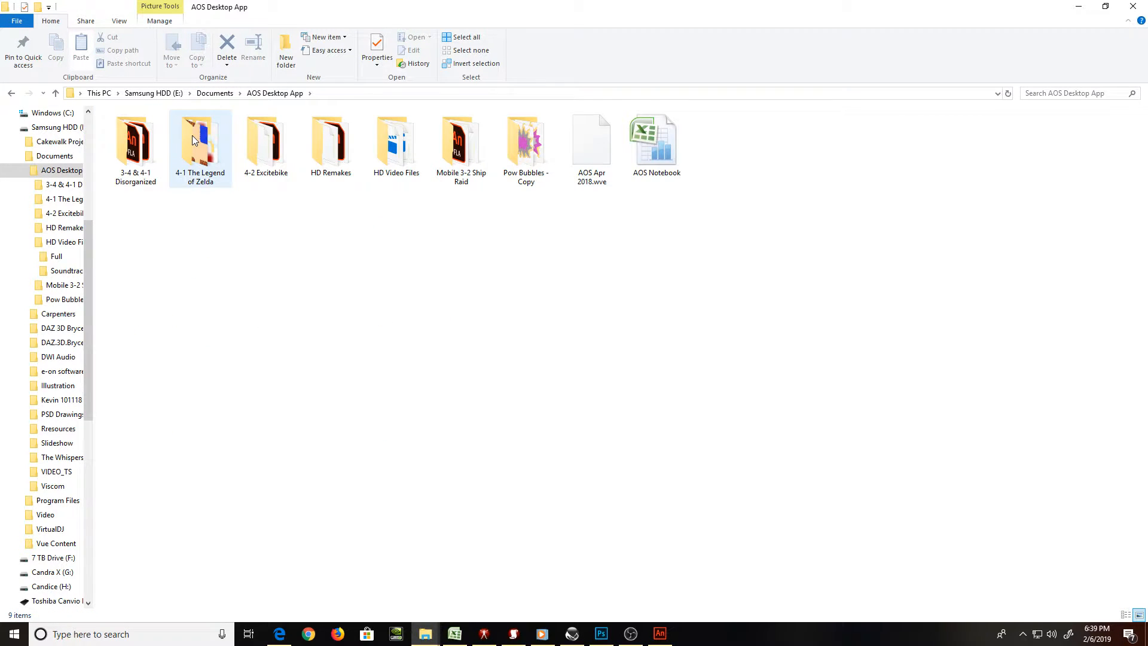
pyautogui.doubleClick(404, 165)
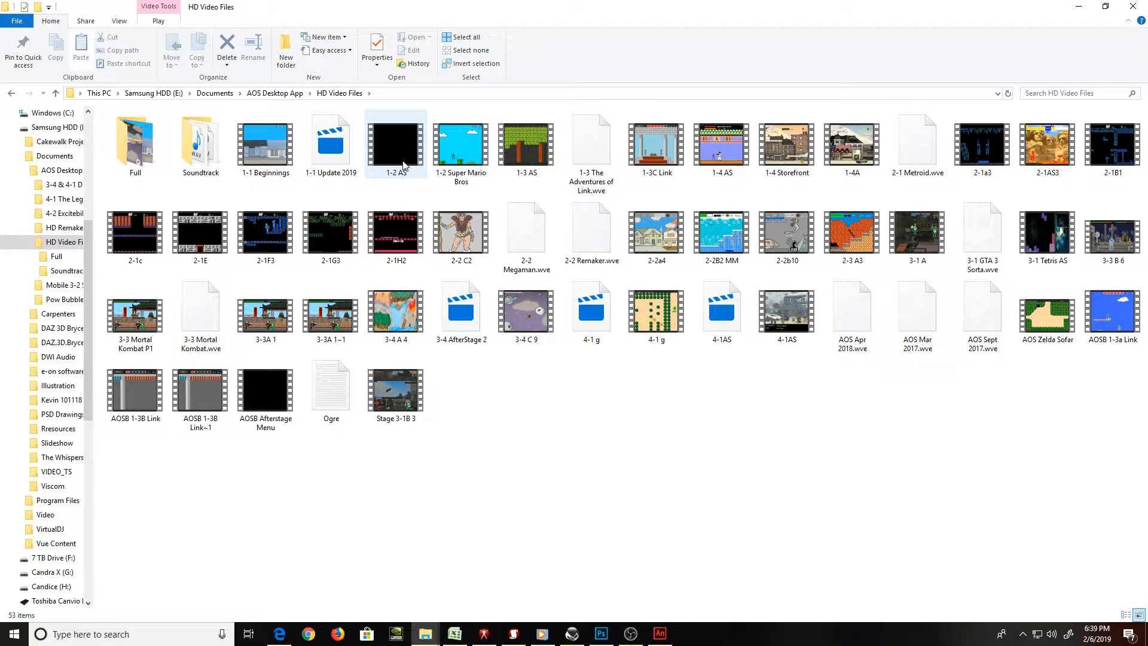
# Open the 4-1AS video thumbnail showing the beach scene with VLC media player
pyautogui.click(776, 333)
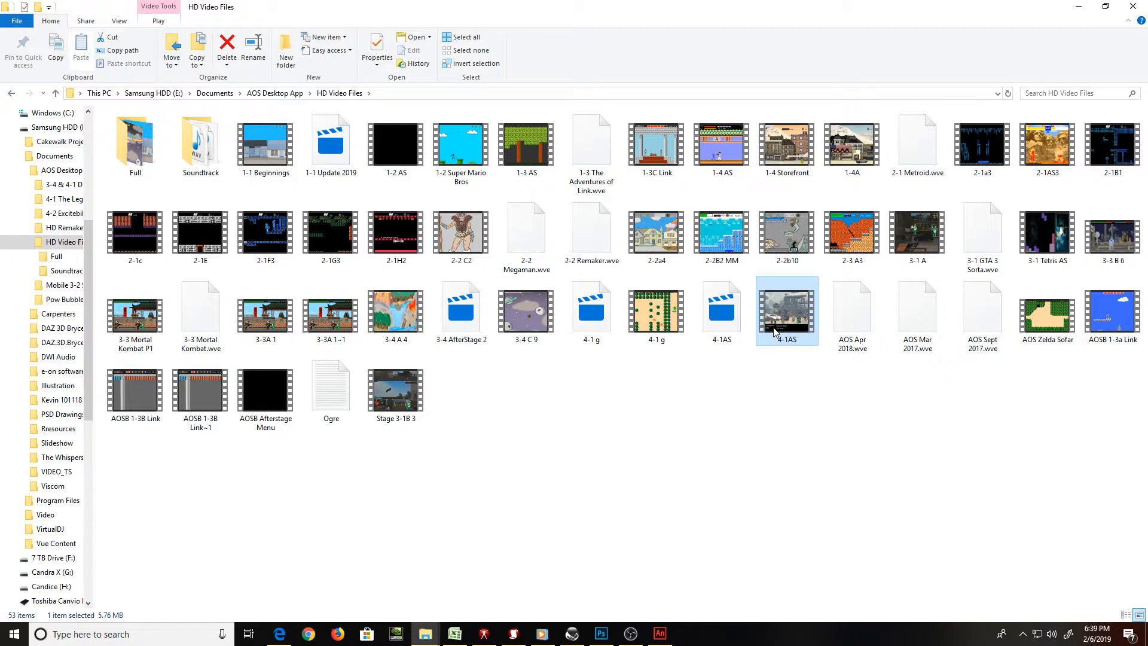
pyautogui.rightClick(775, 333)
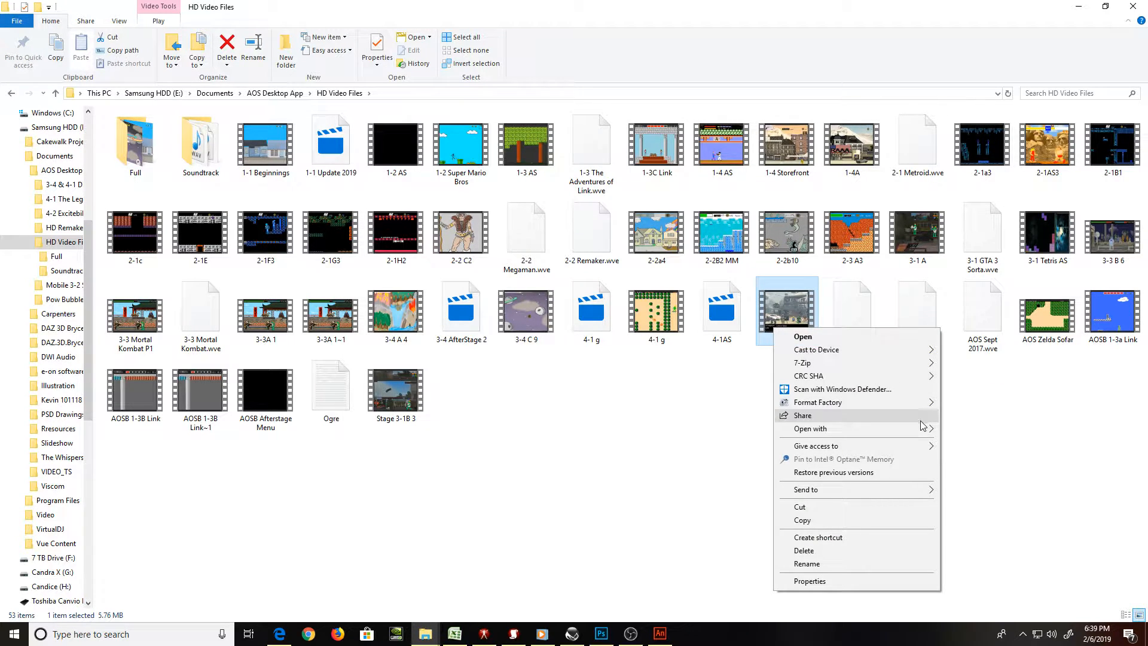
pyautogui.moveTo(927, 429)
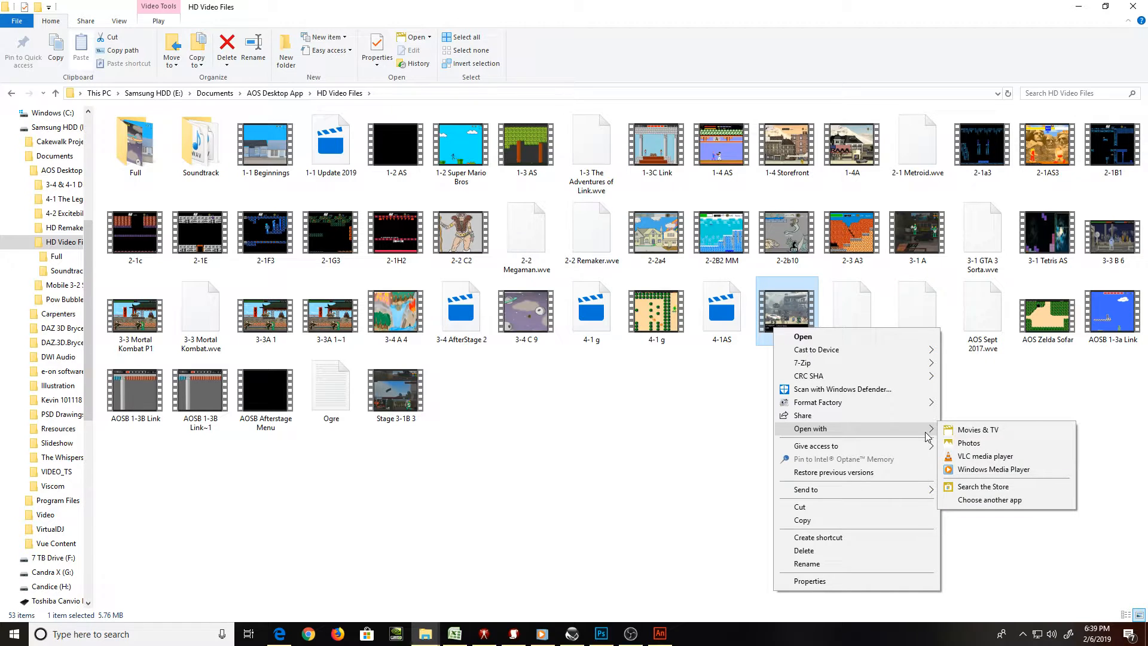
pyautogui.click(1023, 458)
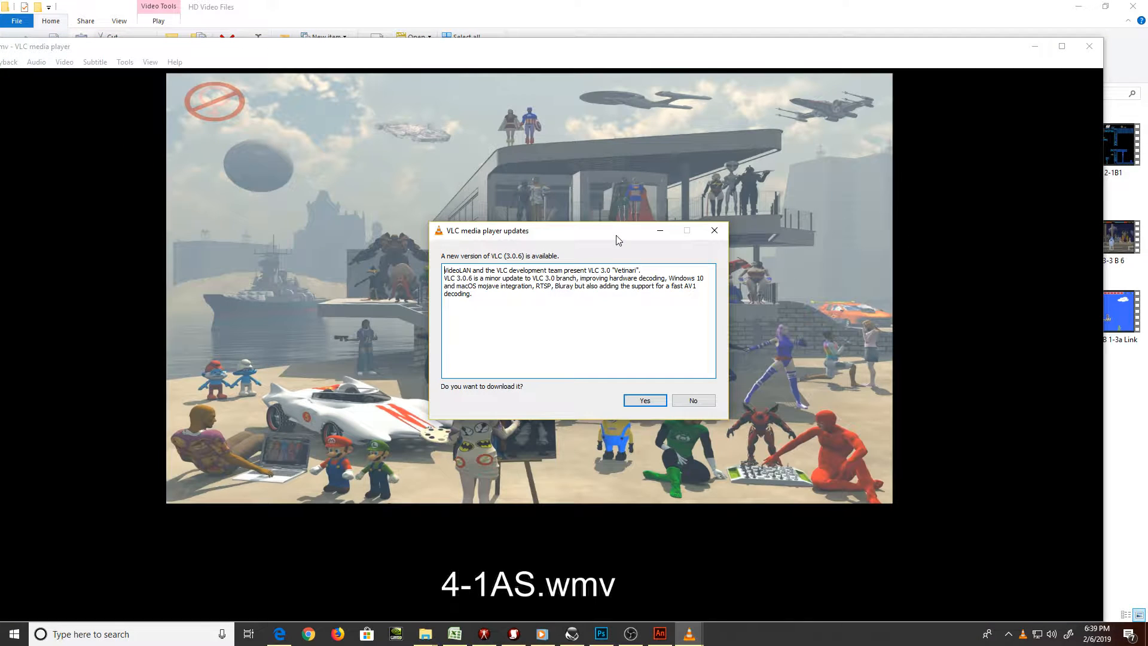
# Accept the VLC 3.0.6 update download and switch the 4-1AS video to full screen
pyautogui.click(659, 402)
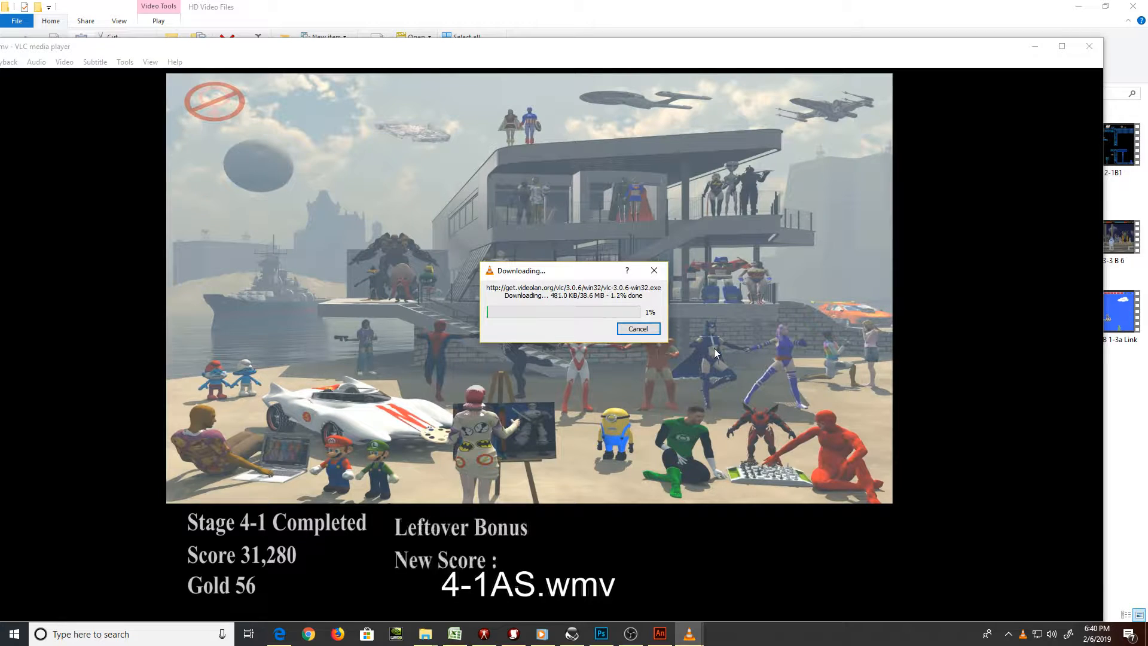
pyautogui.doubleClick(713, 348)
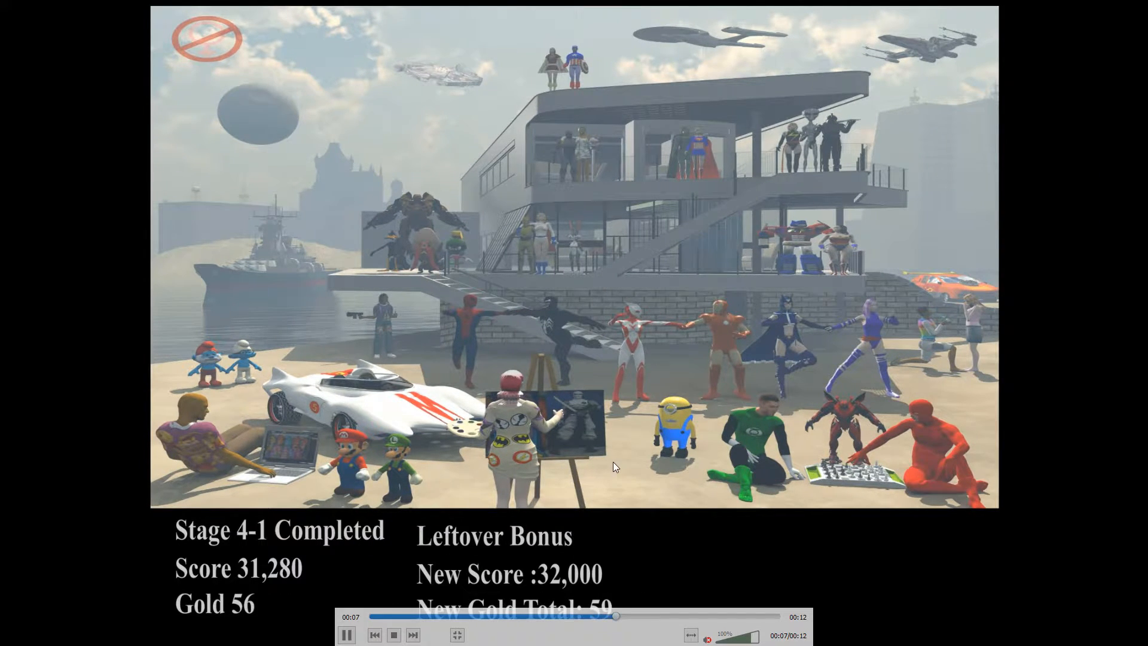
# Close the 4-1AS video in VLC, switch back to Adobe Animate and select the merged blue circle in the Sticky document
pyautogui.doubleClick(683, 418)
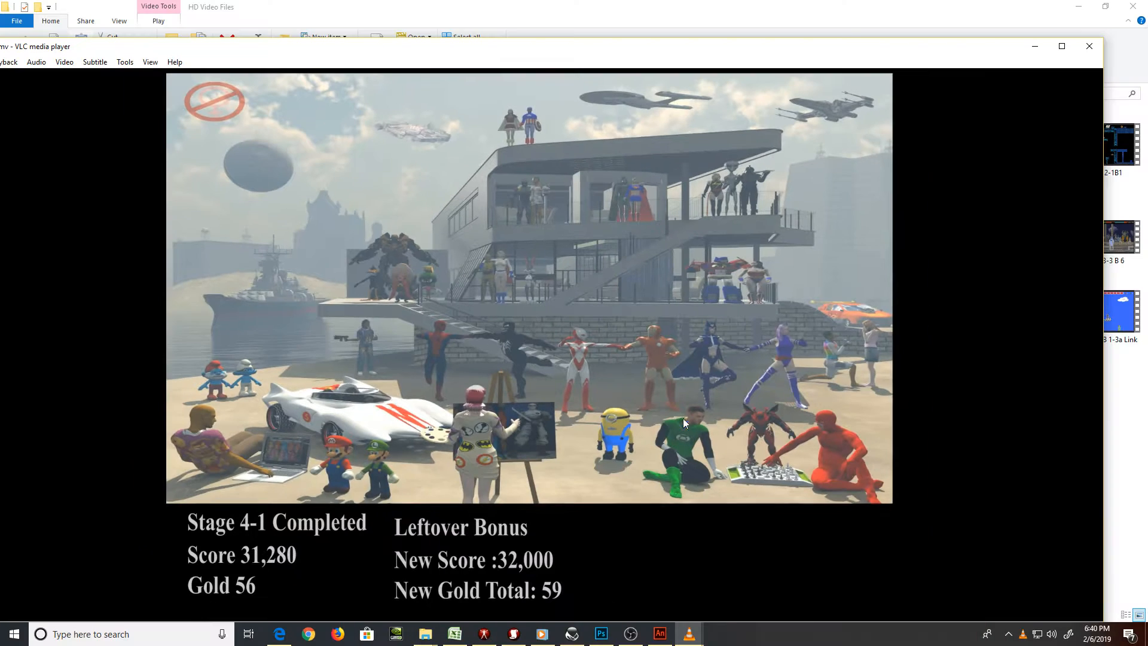
pyautogui.click(1089, 46)
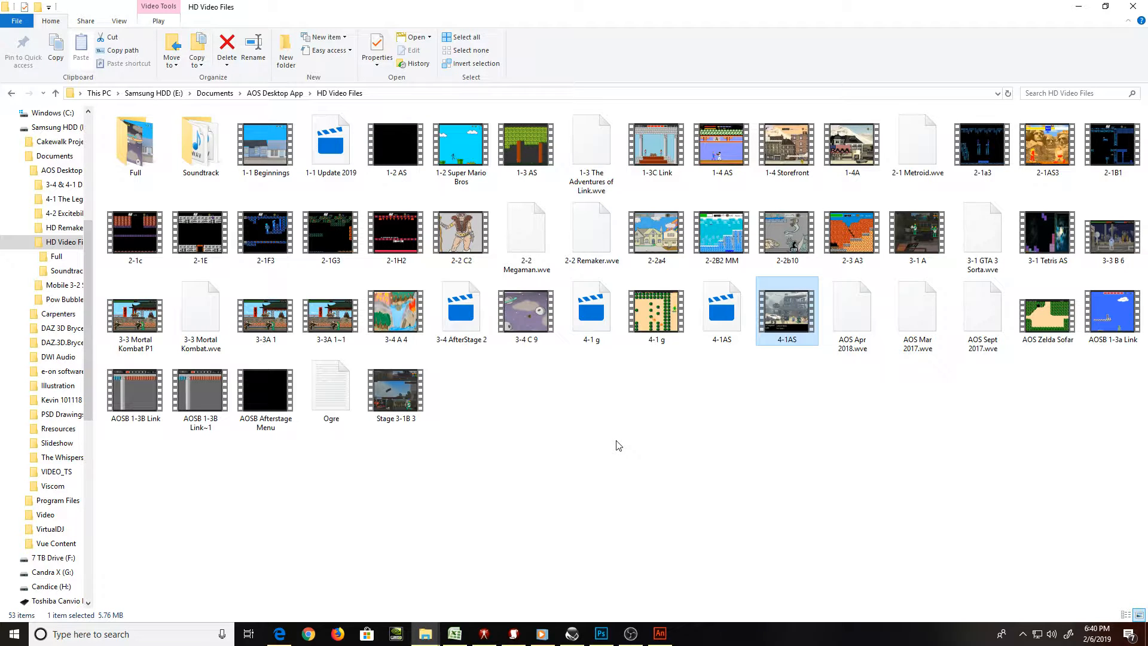
pyautogui.click(667, 636)
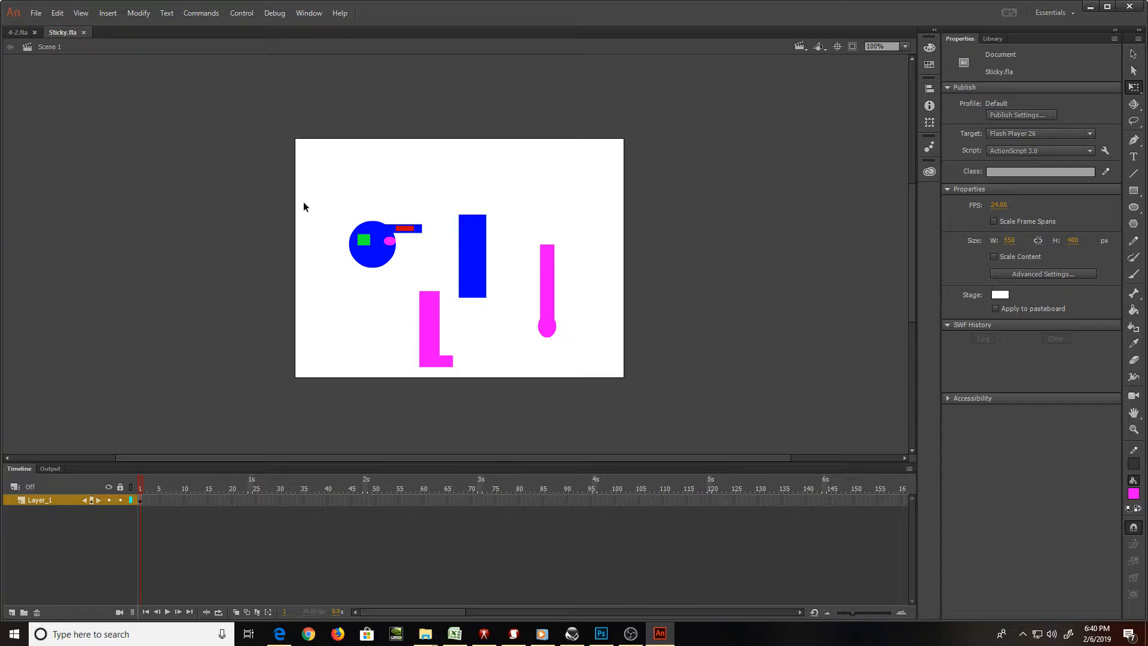
pyautogui.click(365, 251)
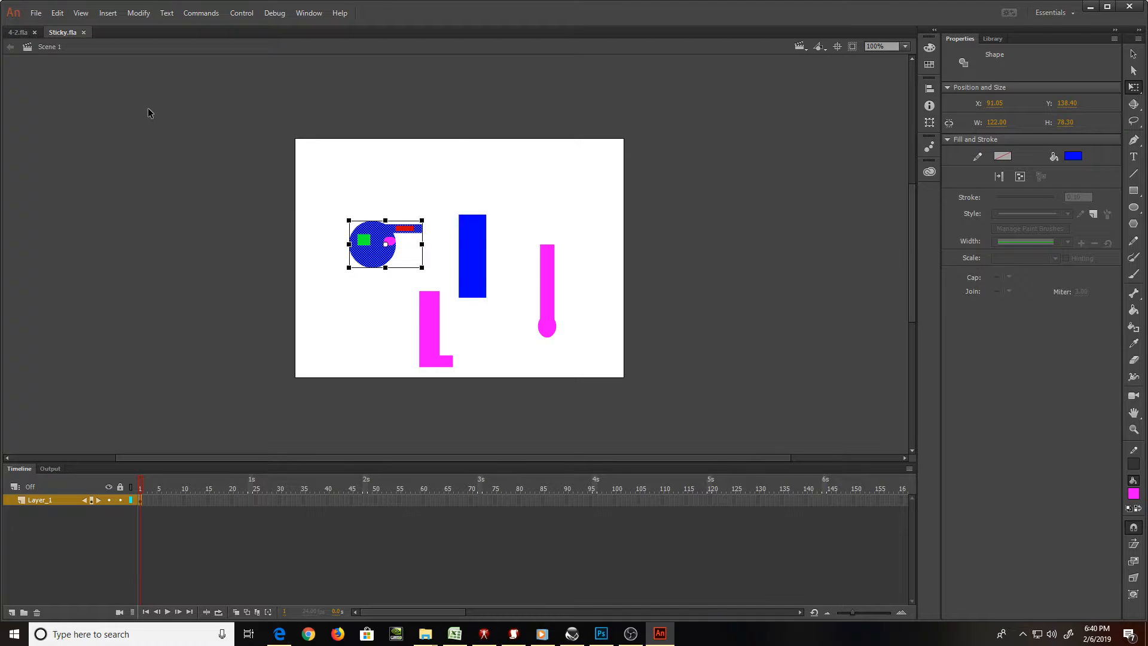
# Close the 4-2.fla document and reopen it from the recently used files
pyautogui.click(34, 33)
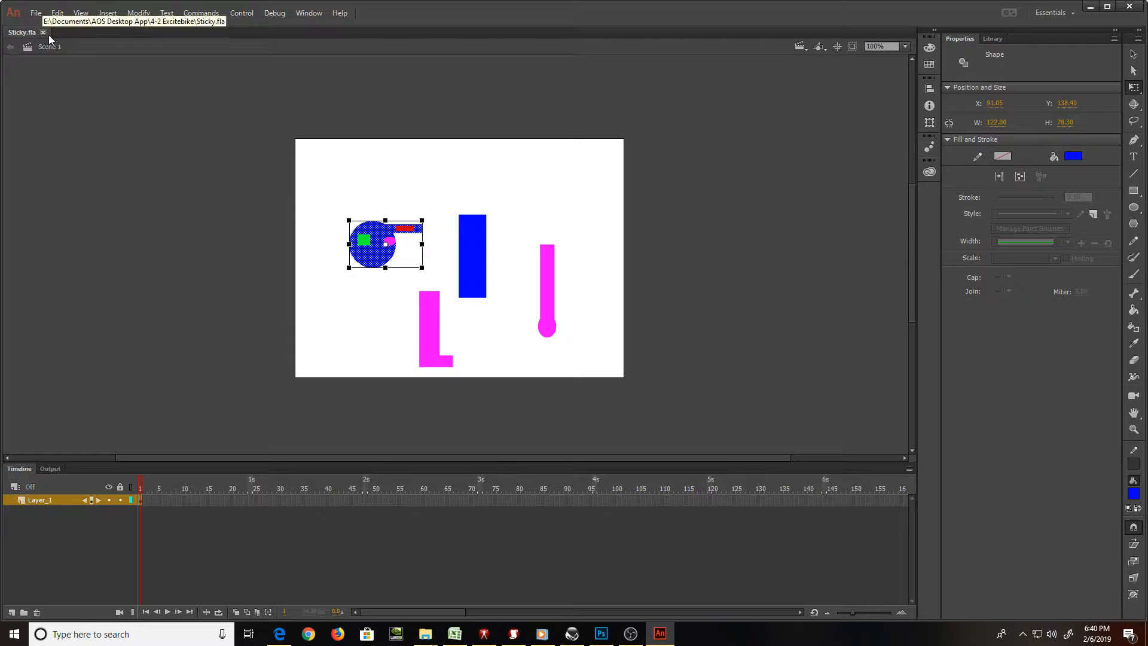
pyautogui.click(32, 15)
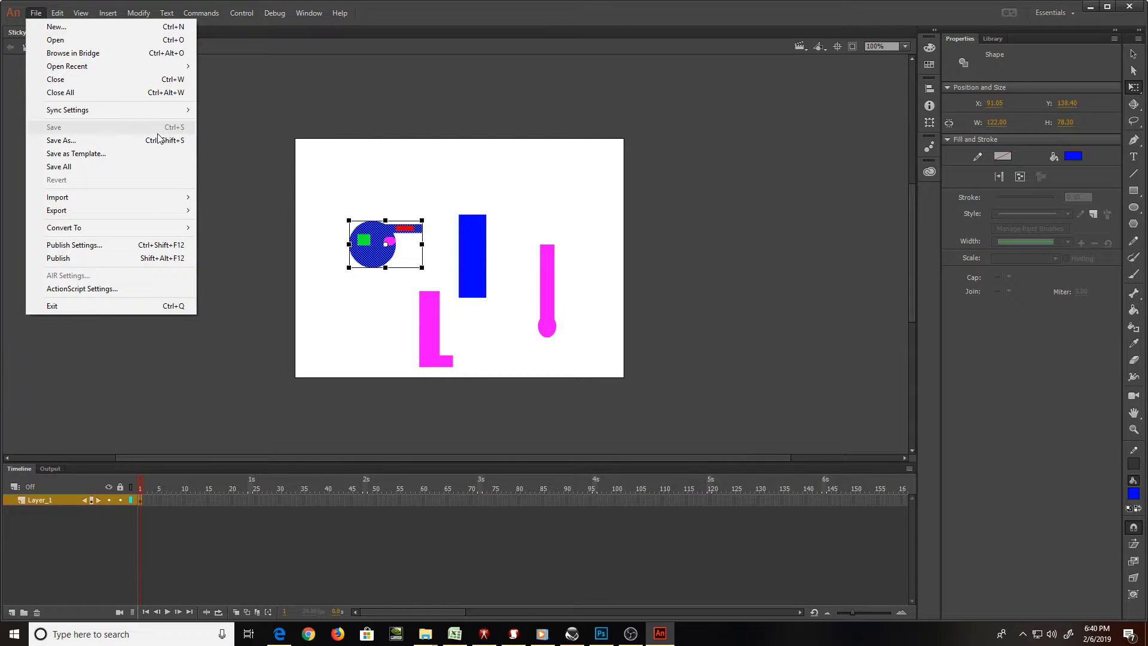
pyautogui.moveTo(159, 67)
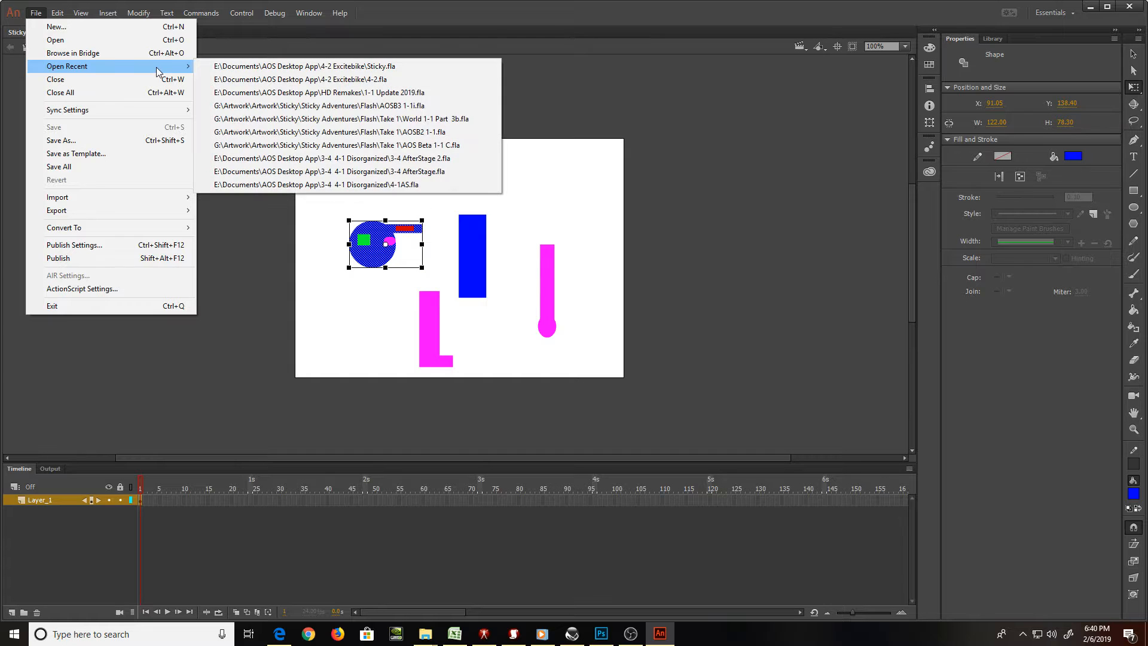
pyautogui.click(257, 78)
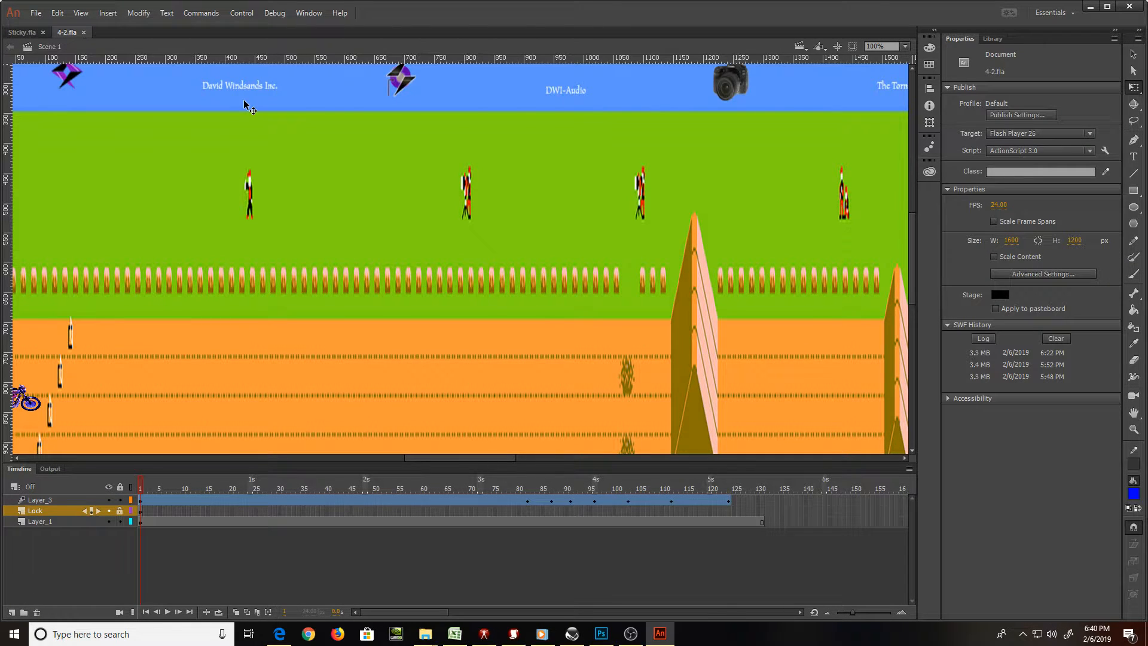
# Clear all keyframes of every type from the motorcycle's motion tween on Layer_3
pyautogui.hotkey('ctrl', '-')
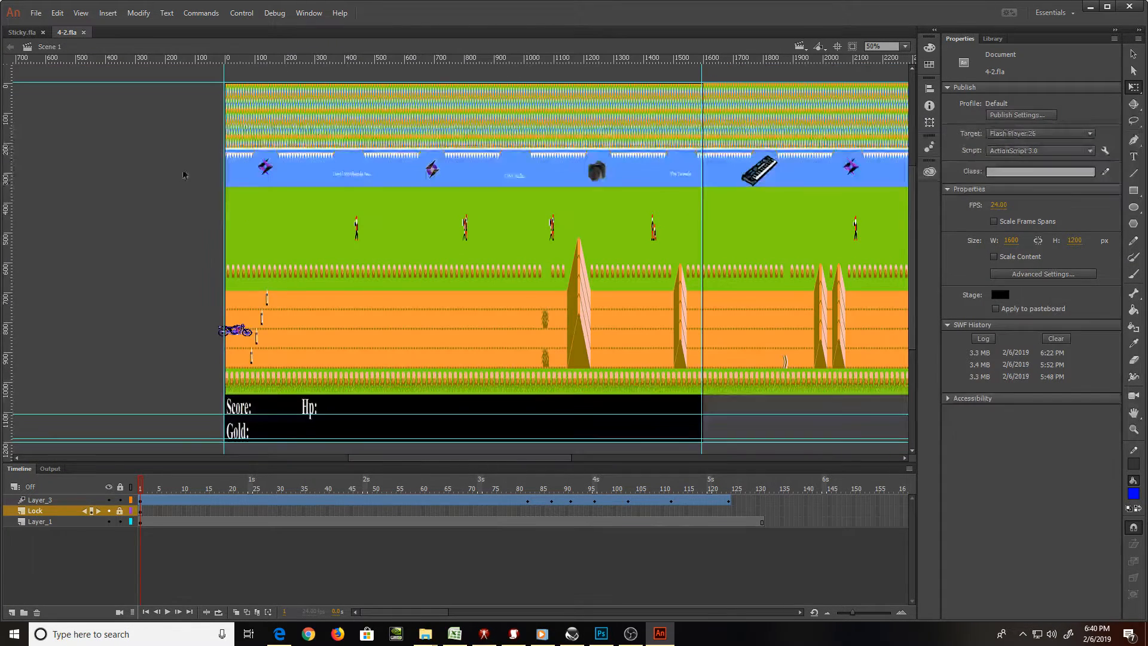
pyautogui.click(241, 328)
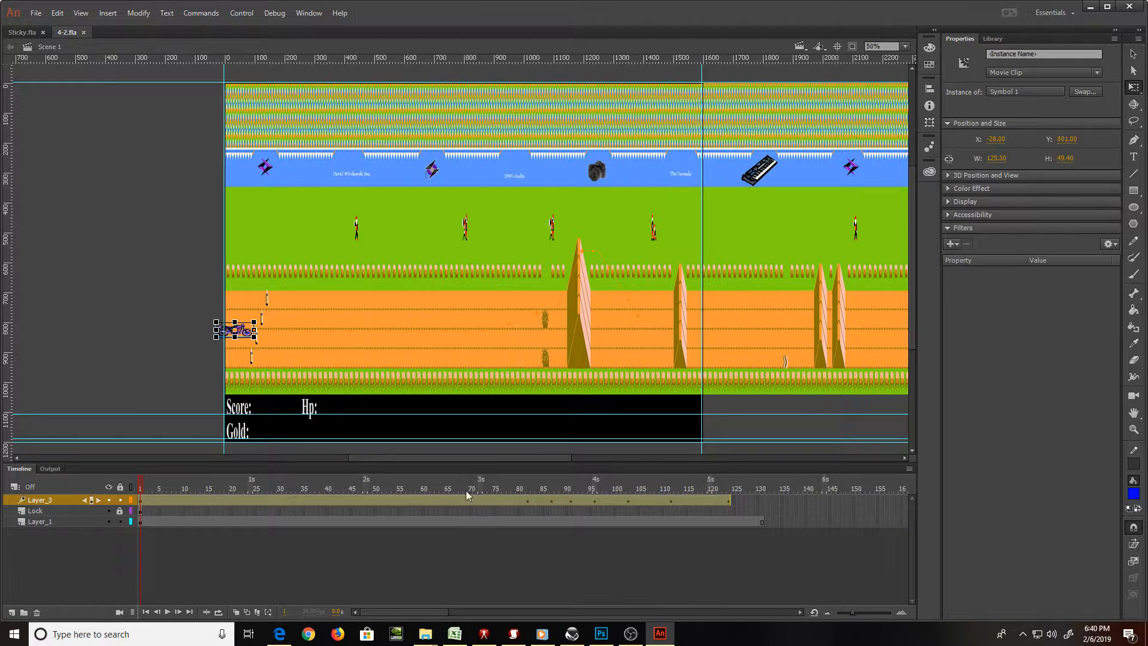
pyautogui.click(731, 505)
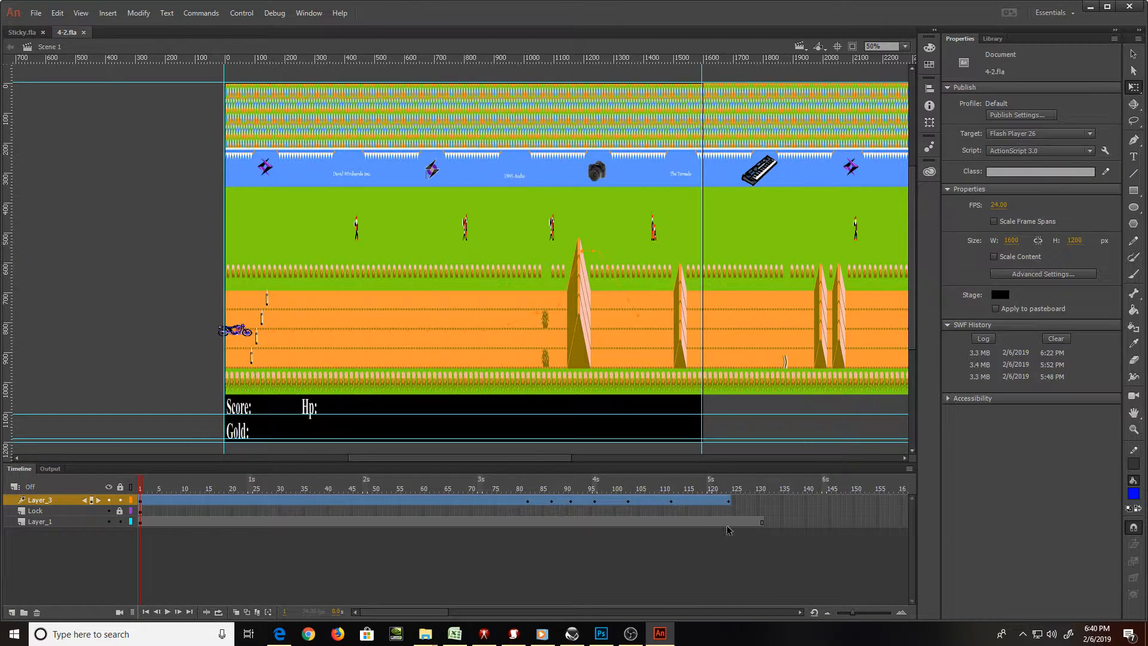
pyautogui.moveTo(733, 488); pyautogui.dragTo(294, 487)
pyautogui.click(310, 501)
pyautogui.rightClick(308, 496)
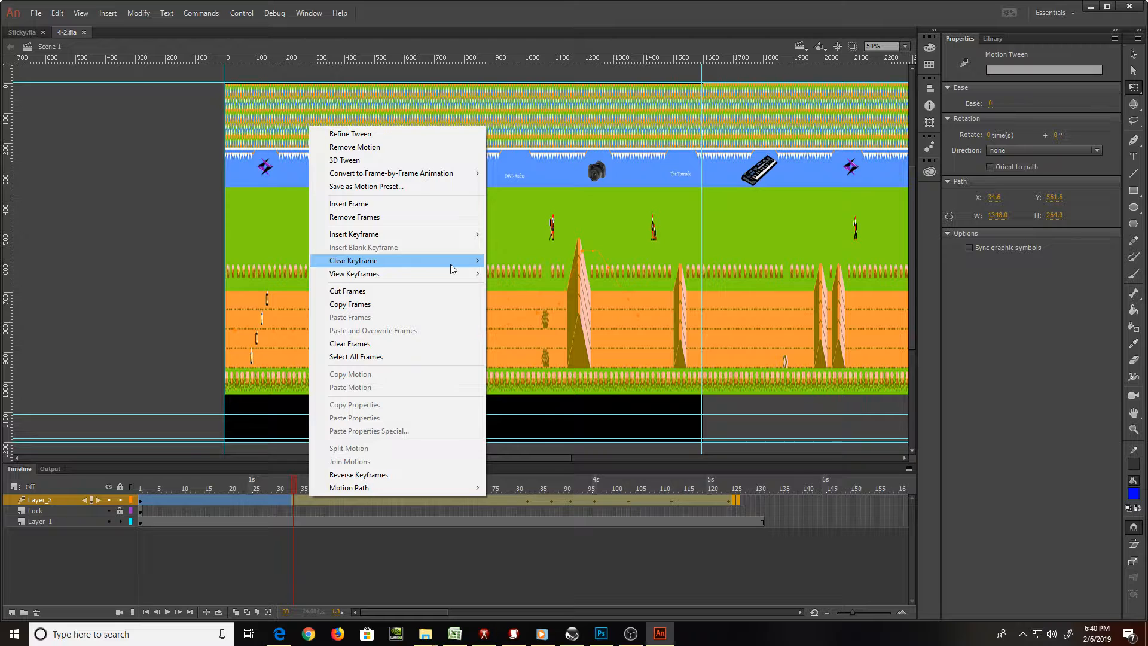
pyautogui.moveTo(452, 265)
pyautogui.click(508, 339)
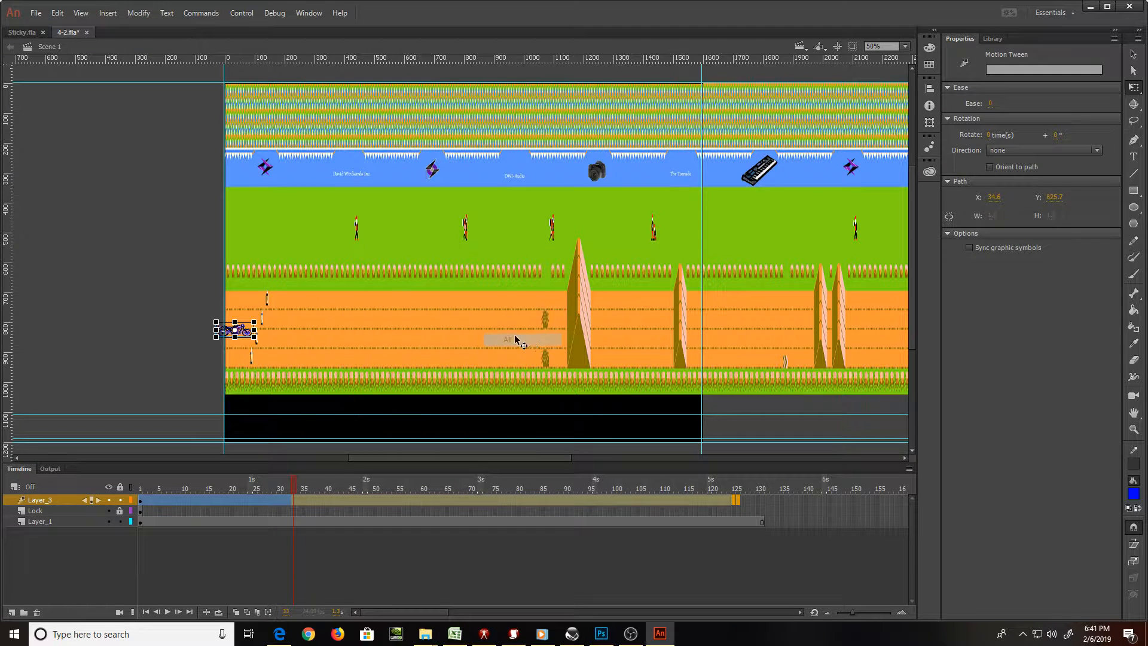
# Move the motorcycle on frame 1 into the lowest lane at about X -49, Y 889, and save the document
pyautogui.click(145, 501)
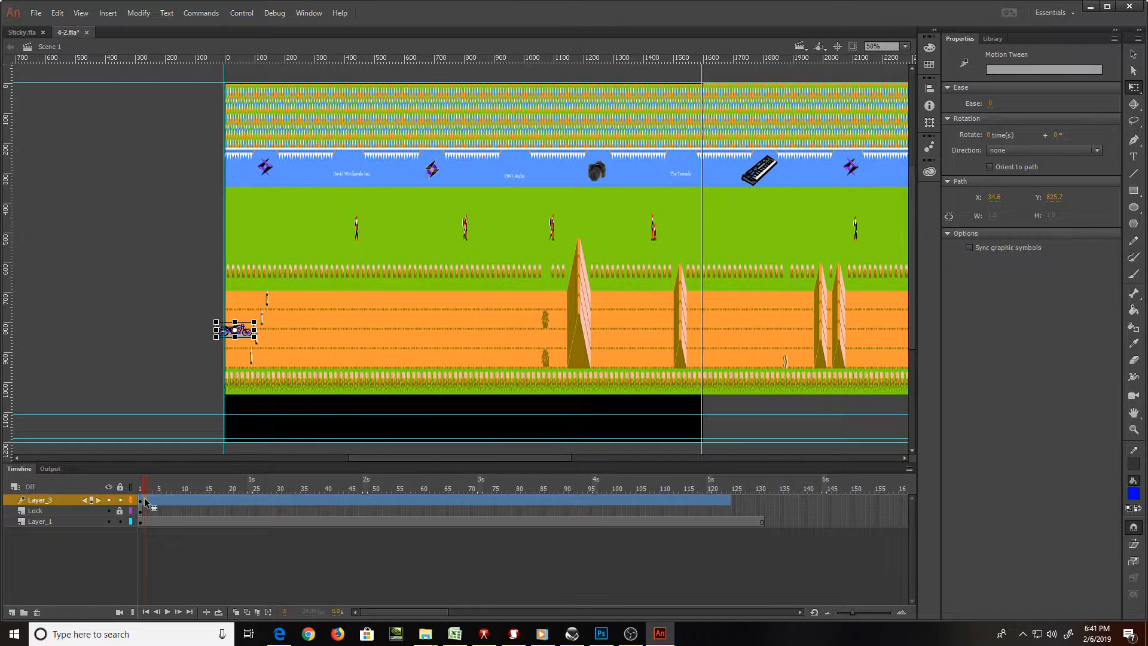
pyautogui.hotkey('ctrl', '=')
pyautogui.hotkey('ctrl', '=')
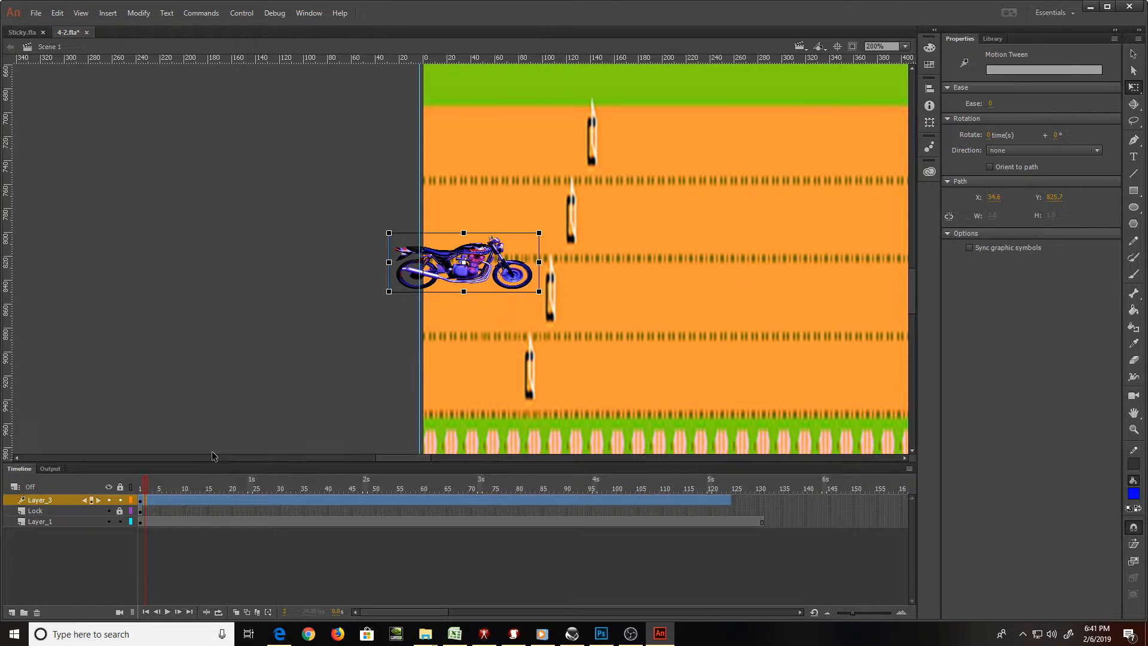
pyautogui.hotkey('ctrl', '-')
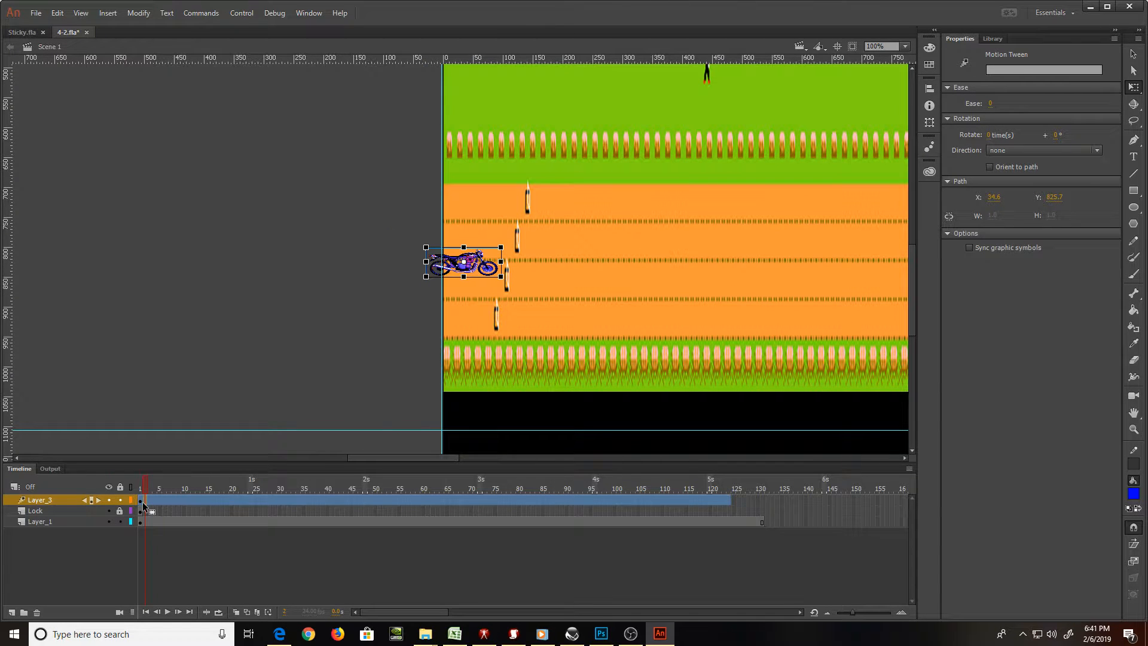
pyautogui.click(143, 483)
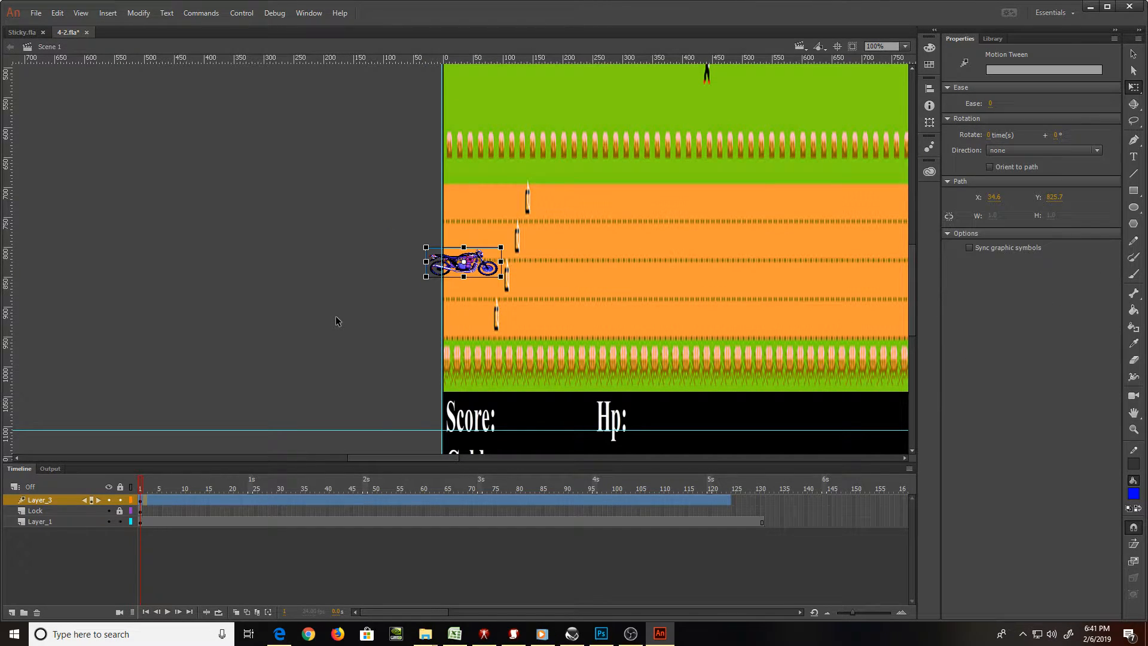
pyautogui.moveTo(482, 263); pyautogui.dragTo(471, 316)
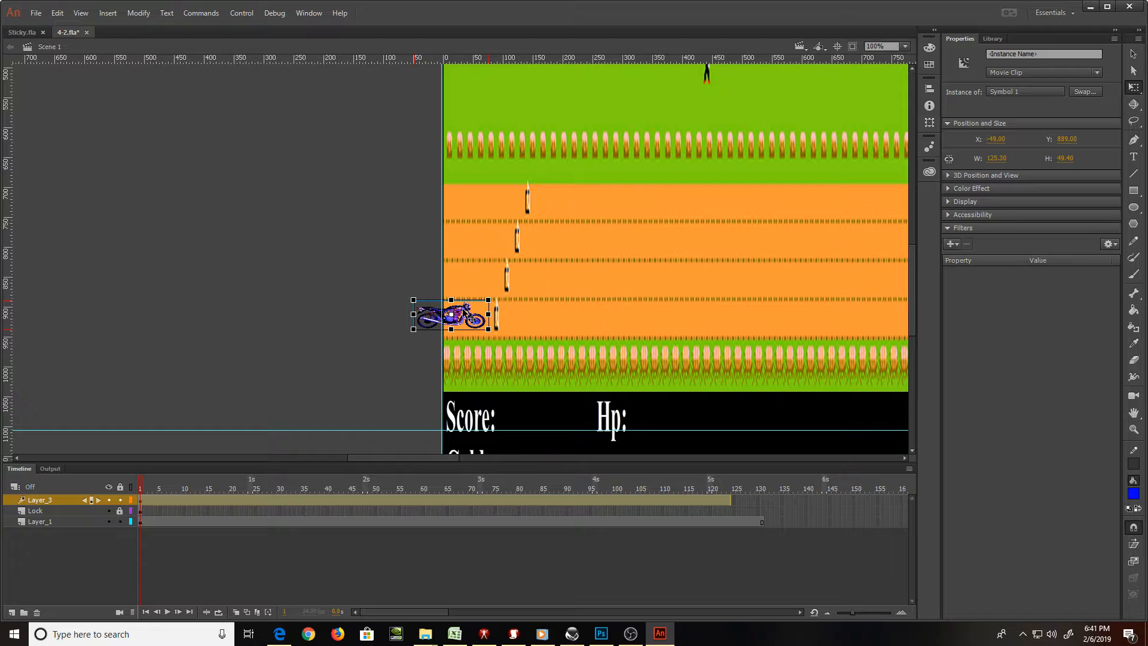
pyautogui.hotkey('ctrl', 's')
# Add a new layer above the Lock layer and import the Handgun image from the 4-2 Excitebike folder onto the stage
pyautogui.scroll(-2, 465, 312)
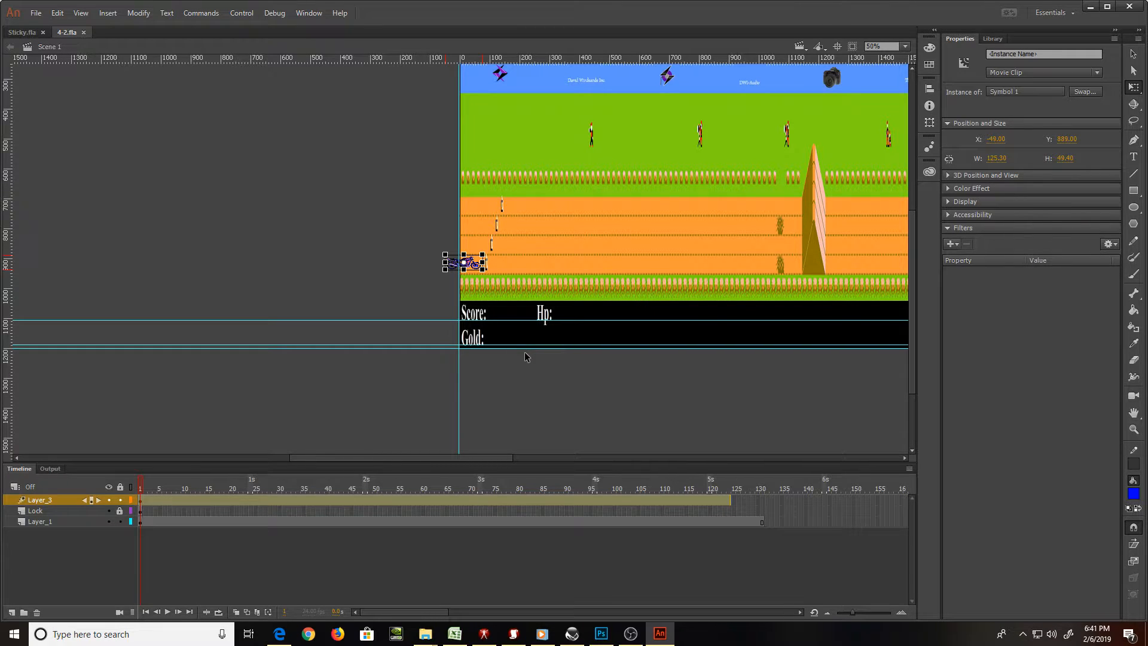
pyautogui.click(51, 512)
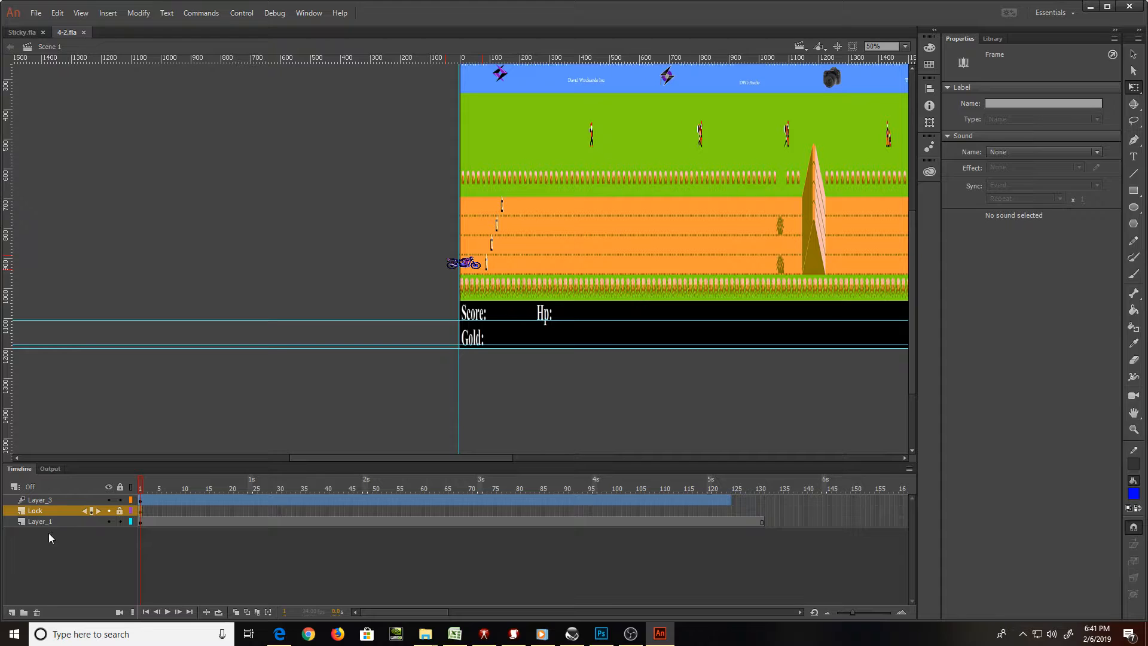
pyautogui.click(13, 612)
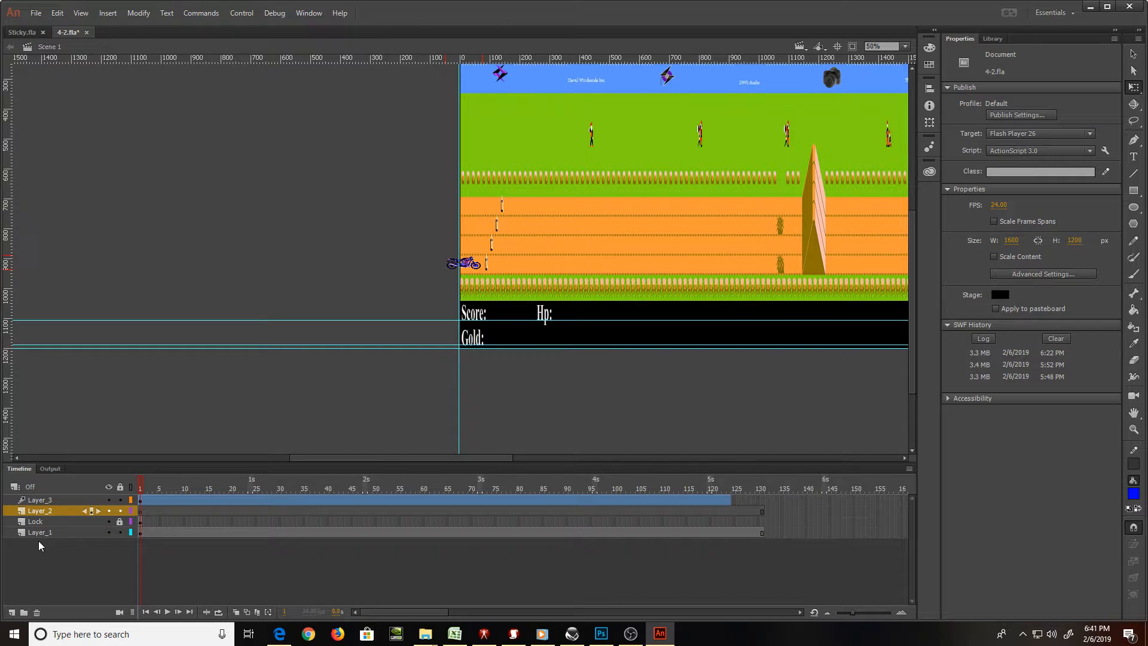
pyautogui.click(36, 12)
pyautogui.moveTo(144, 202)
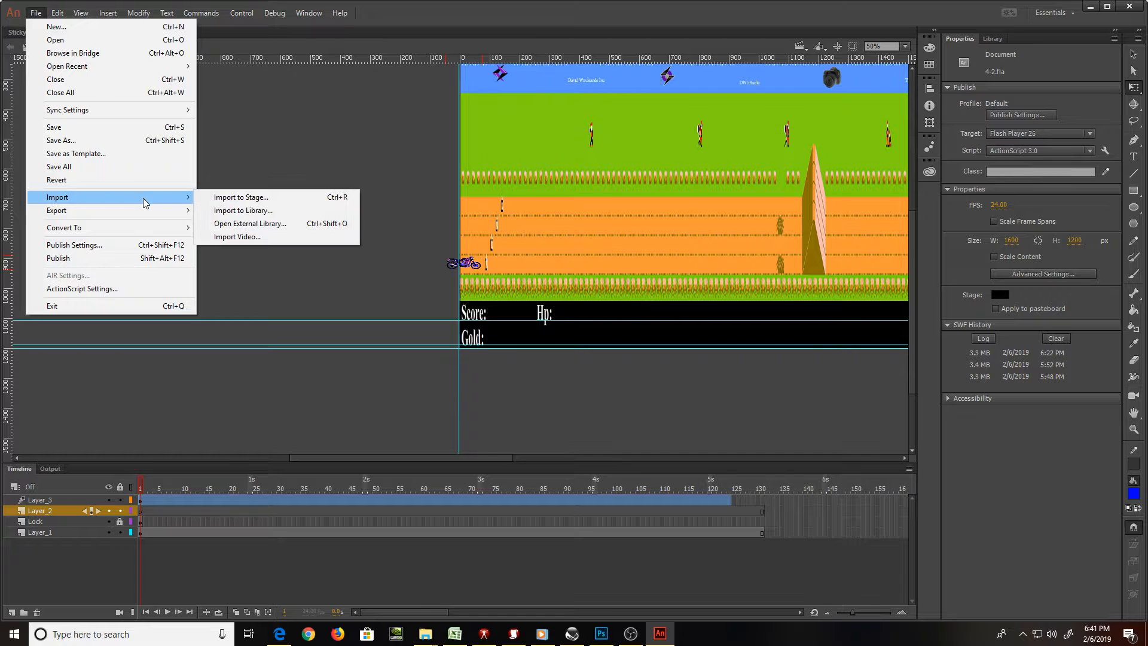
pyautogui.click(242, 197)
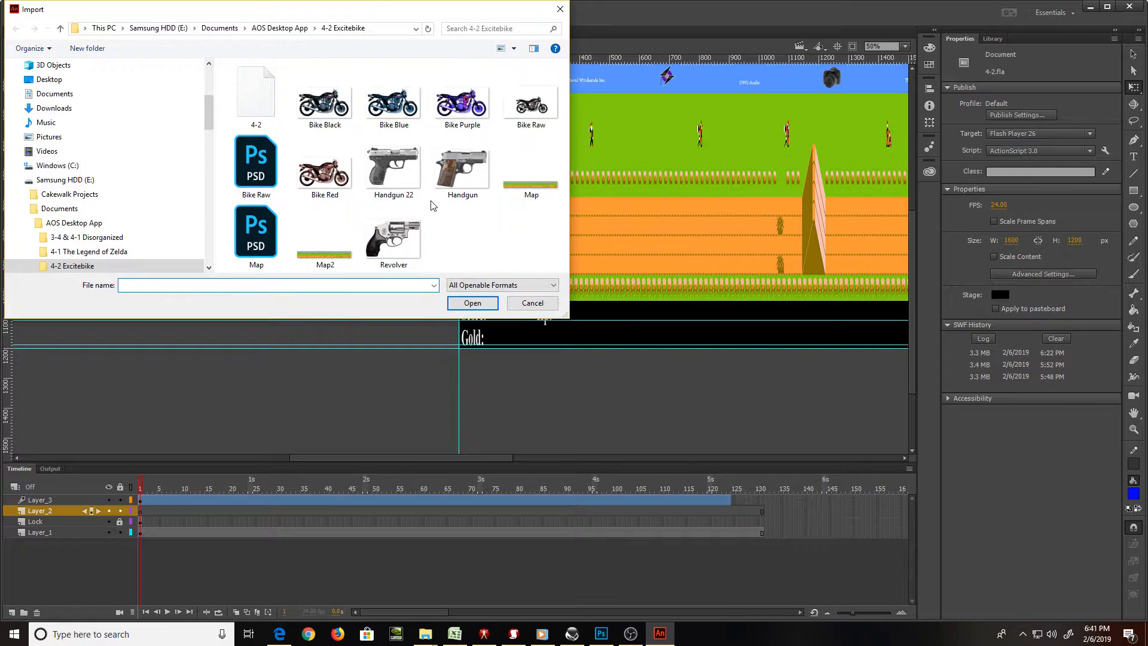
pyautogui.doubleClick(462, 171)
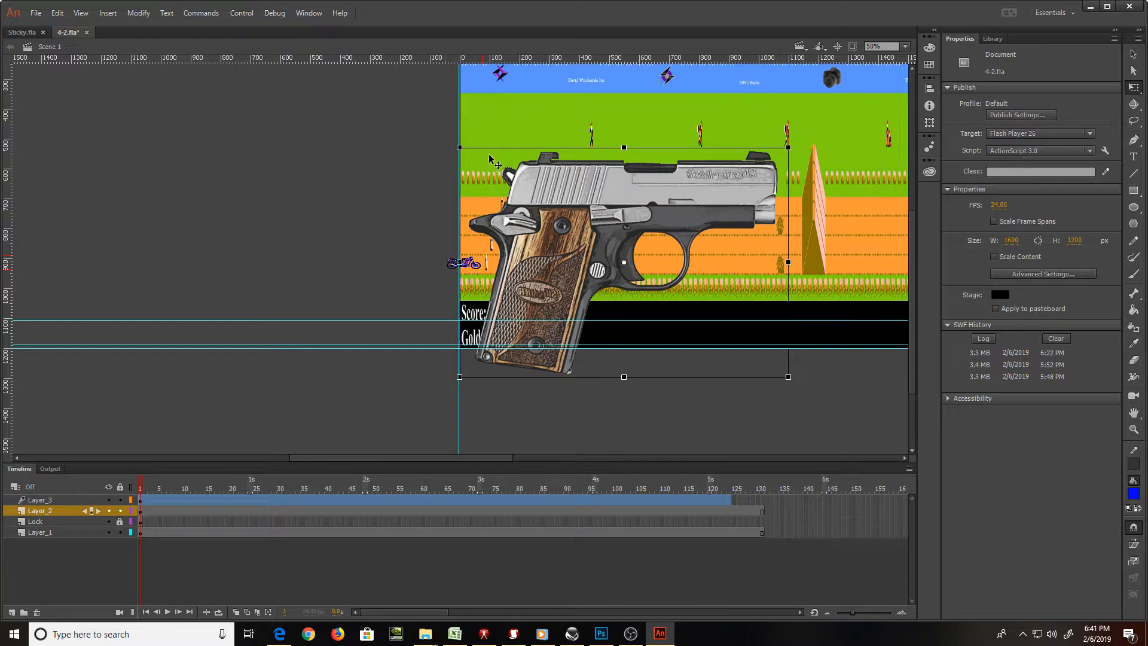
# Scale the imported handgun down to about 56 by 22 px in the lowest lane and preview it by testing the movie
pyautogui.moveTo(469, 156); pyautogui.dragTo(604, 255)
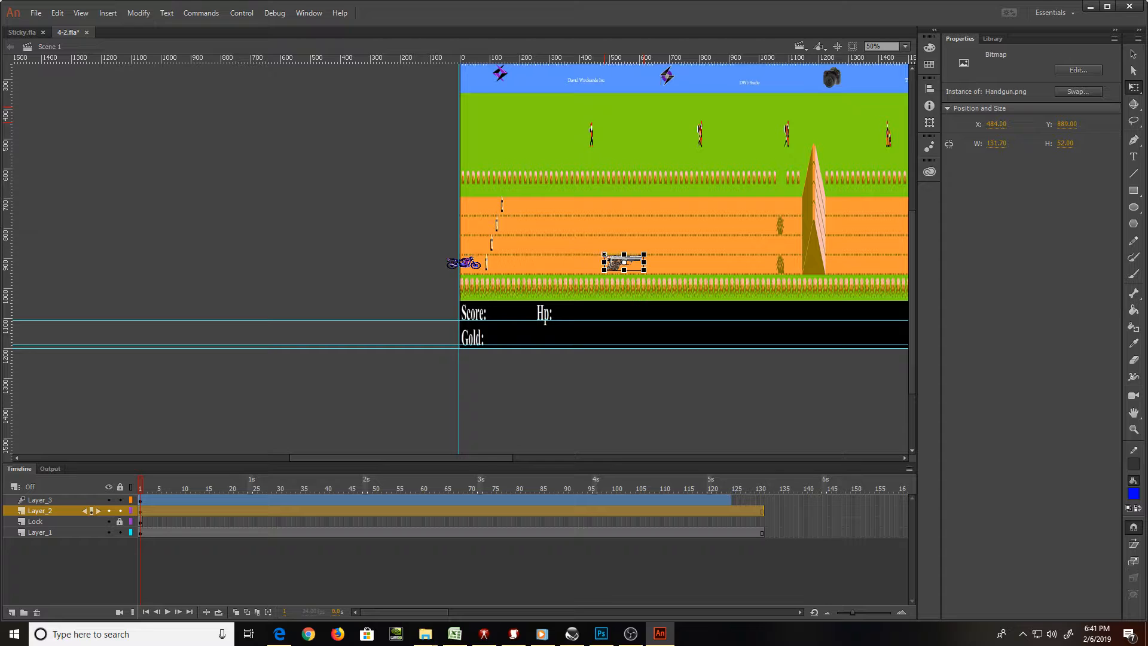
pyautogui.hotkey('ctrl', '=')
pyautogui.hotkey('ctrl', '=')
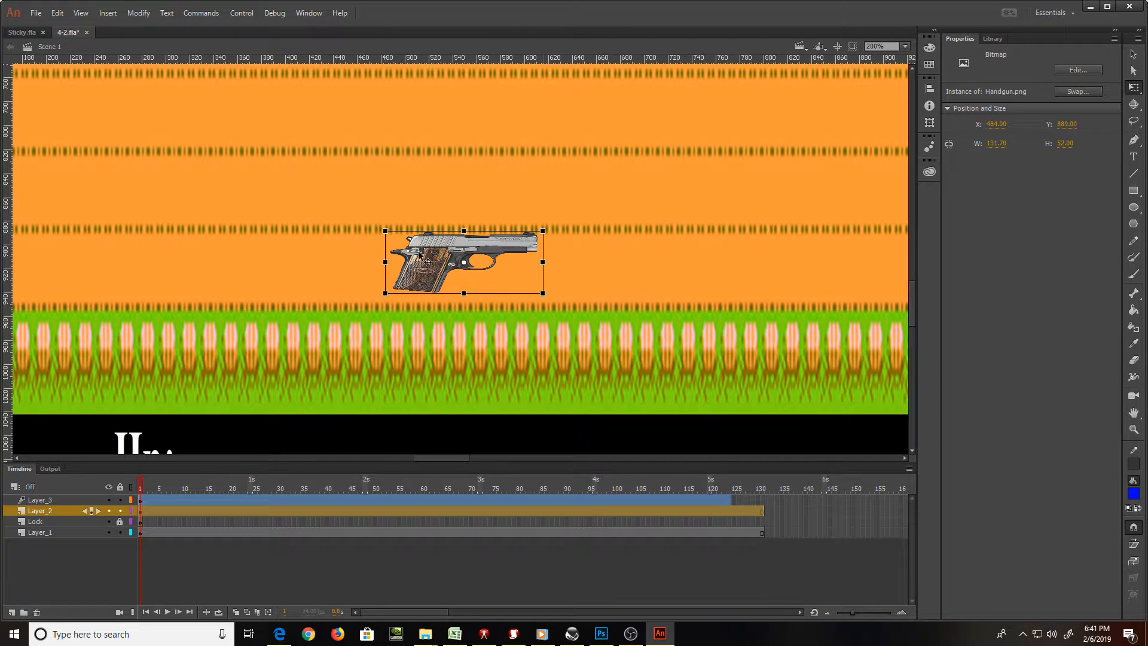
pyautogui.moveTo(385, 231); pyautogui.dragTo(431, 245)
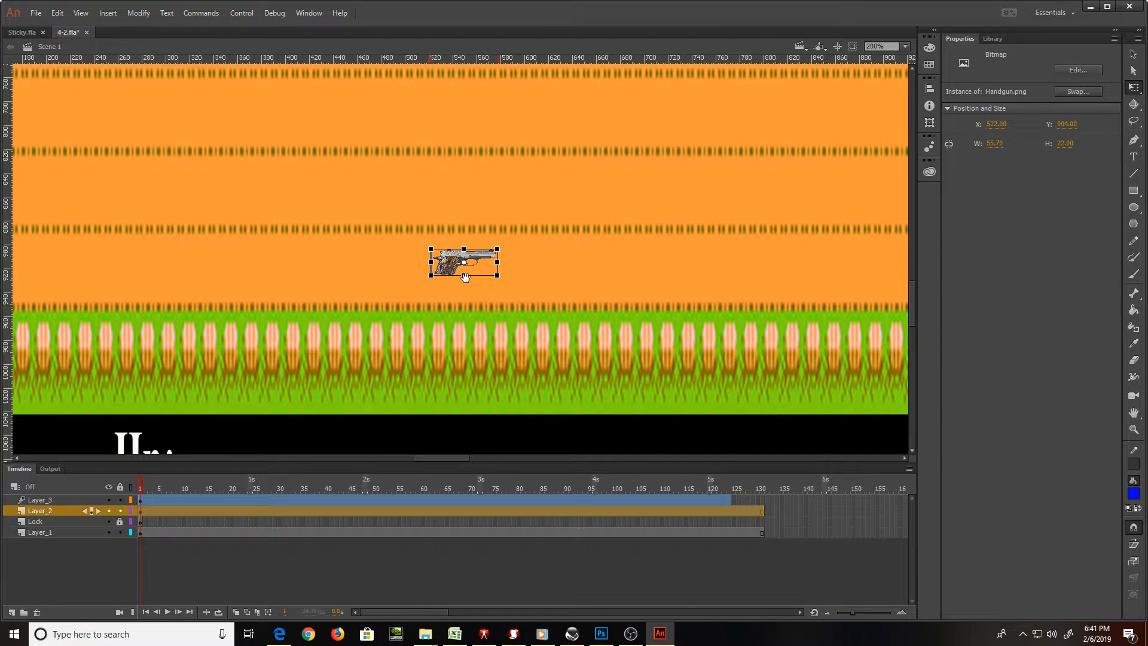
pyautogui.hotkey('ctrl', 'Return')
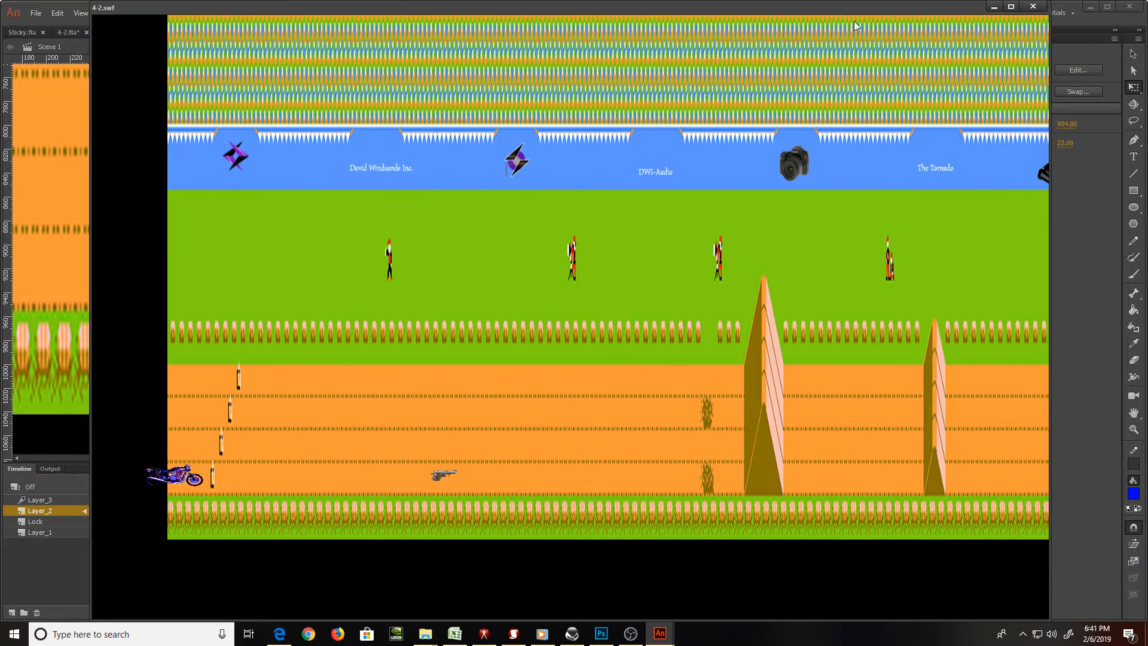
pyautogui.click(1032, 7)
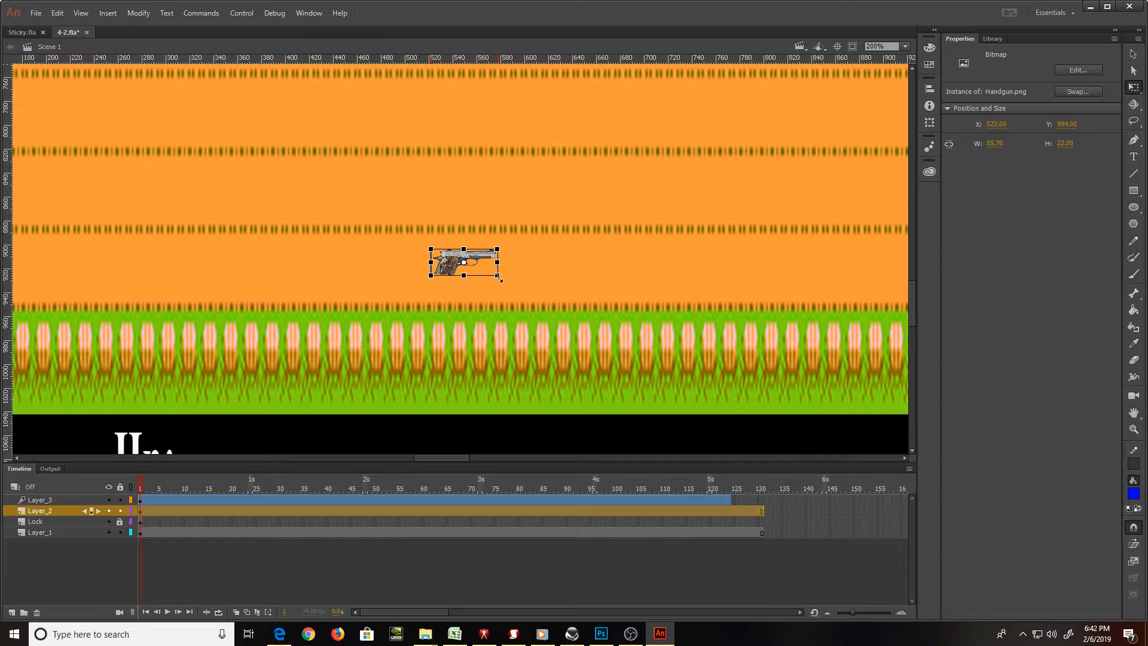
# Enlarge the handgun to about 141 by 84 px in the black status area beside the Hp label, and save the document
pyautogui.moveTo(497, 276); pyautogui.dragTo(541, 311)
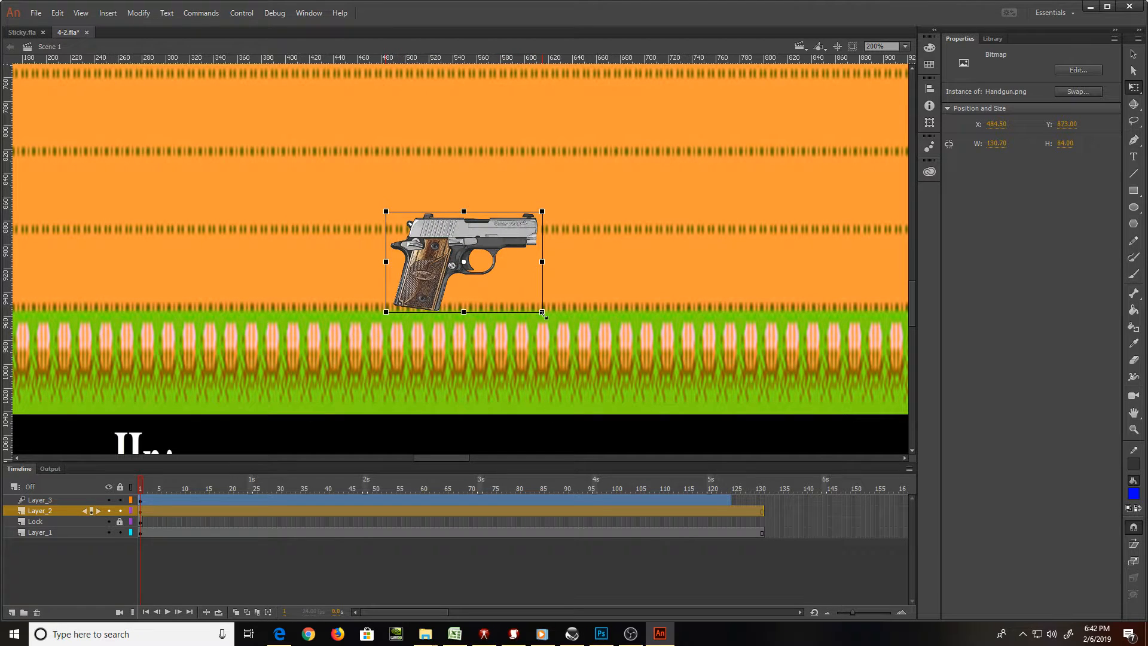
pyautogui.hotkey('ctrl', '-')
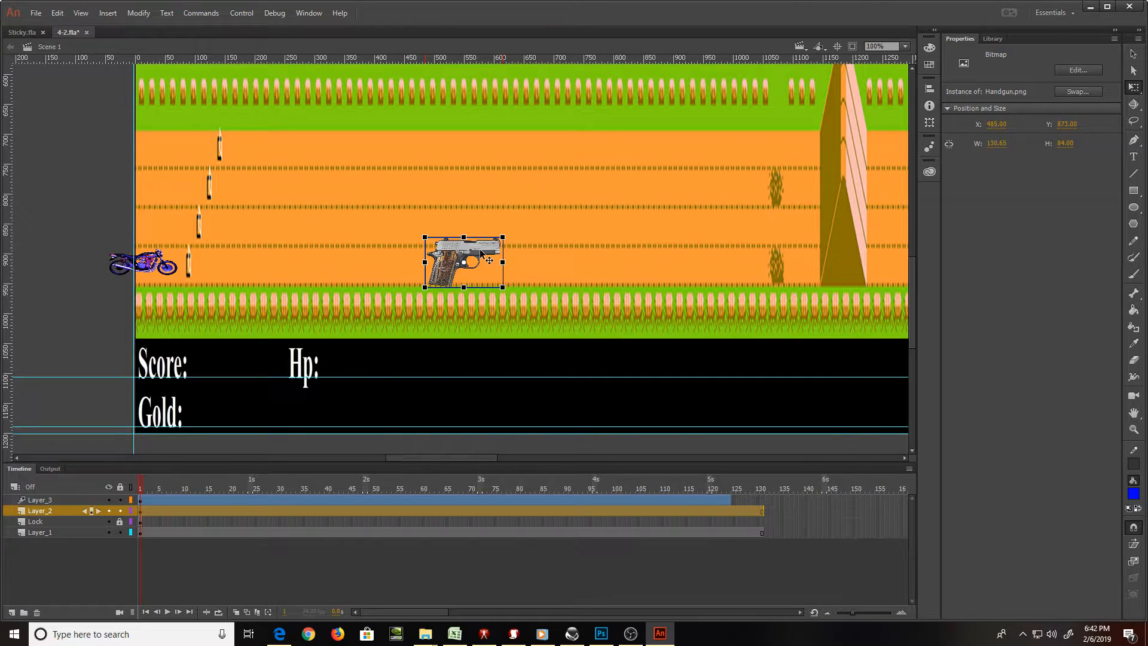
pyautogui.moveTo(480, 252); pyautogui.dragTo(522, 368)
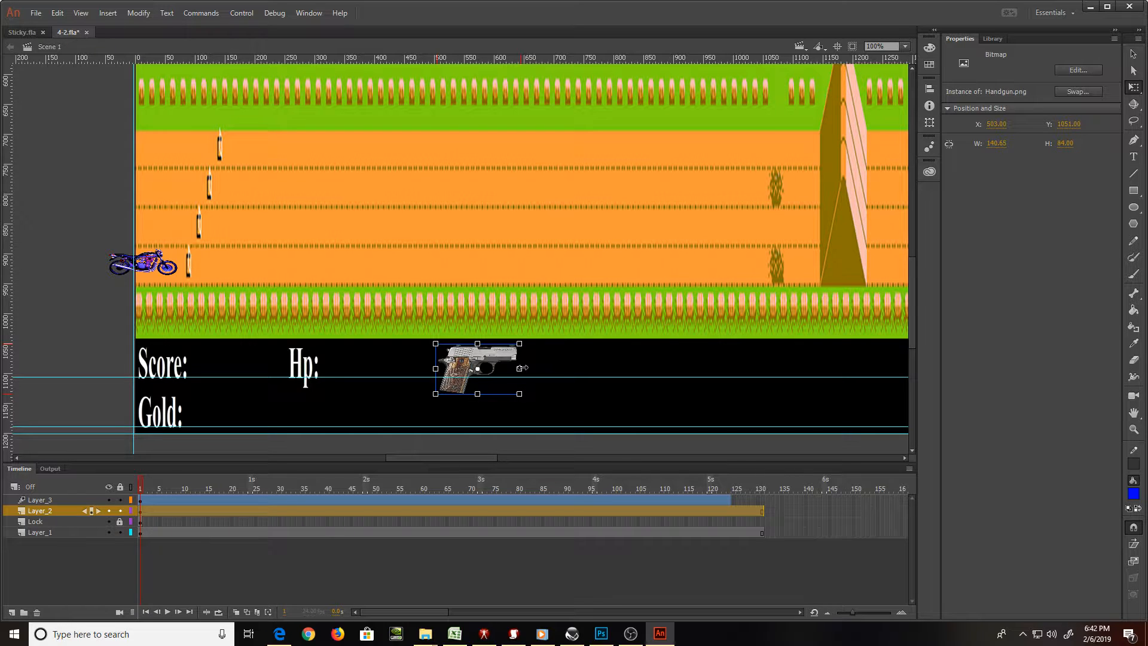
pyautogui.hotkey('ctrl', 's')
pyautogui.click(279, 633)
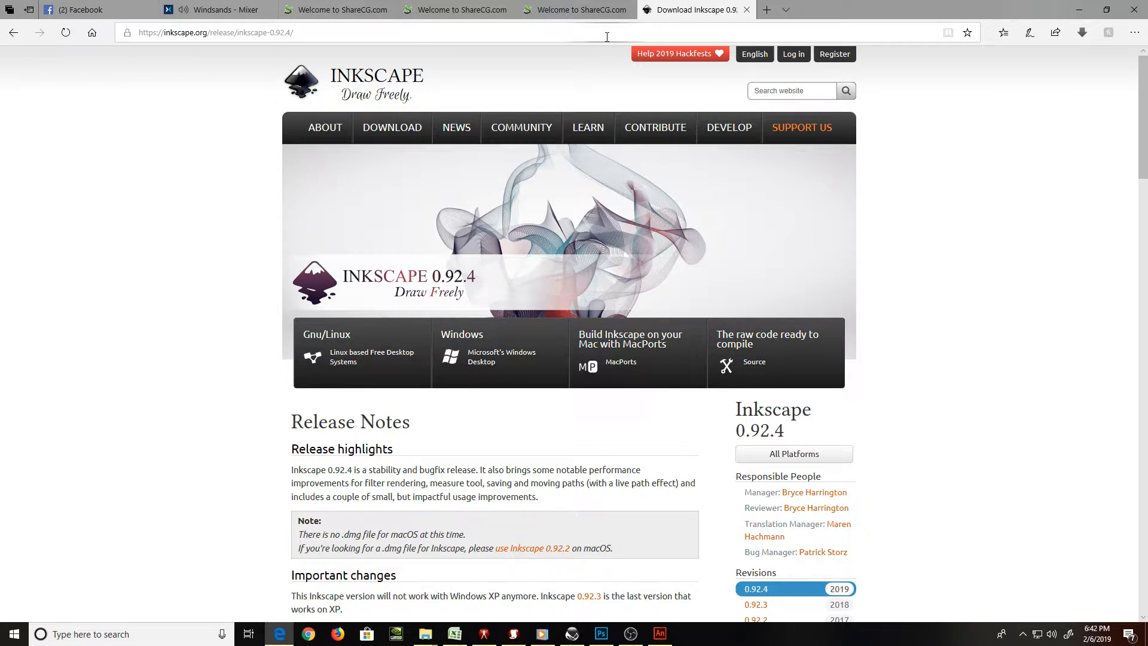
pyautogui.click(784, 10)
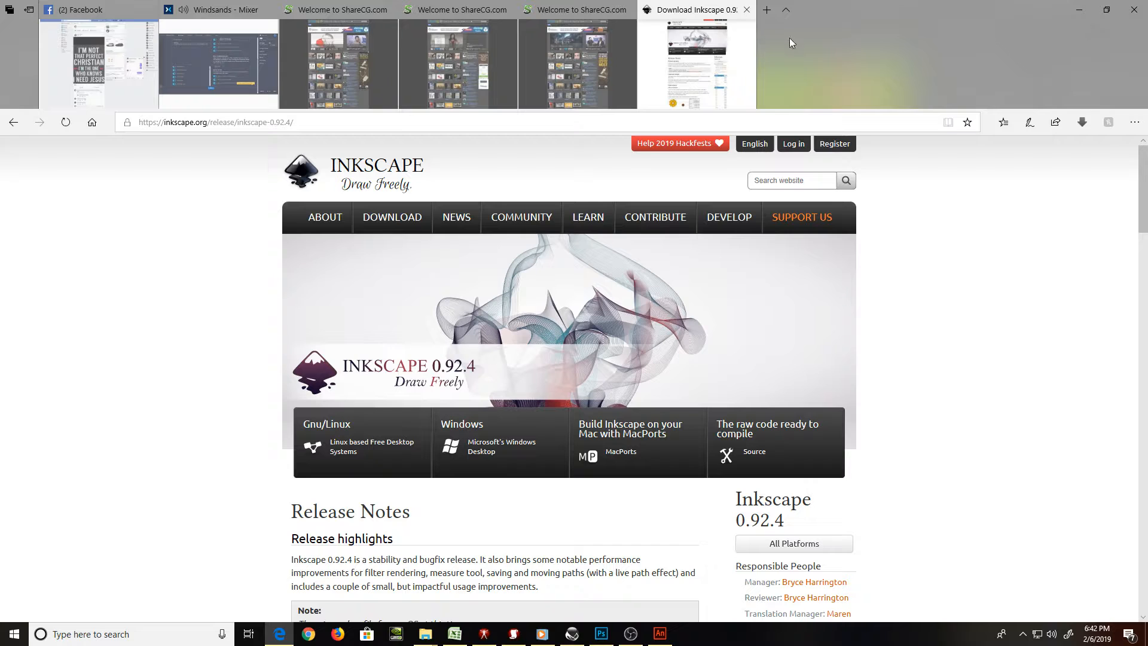
pyautogui.click(768, 12)
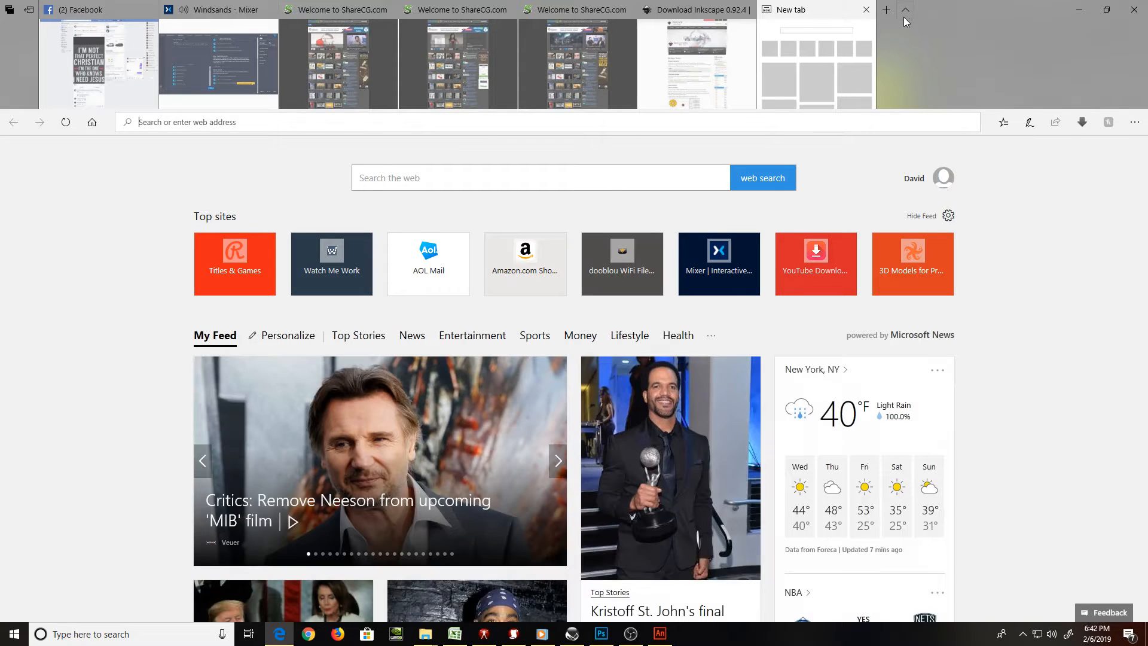
pyautogui.click(905, 12)
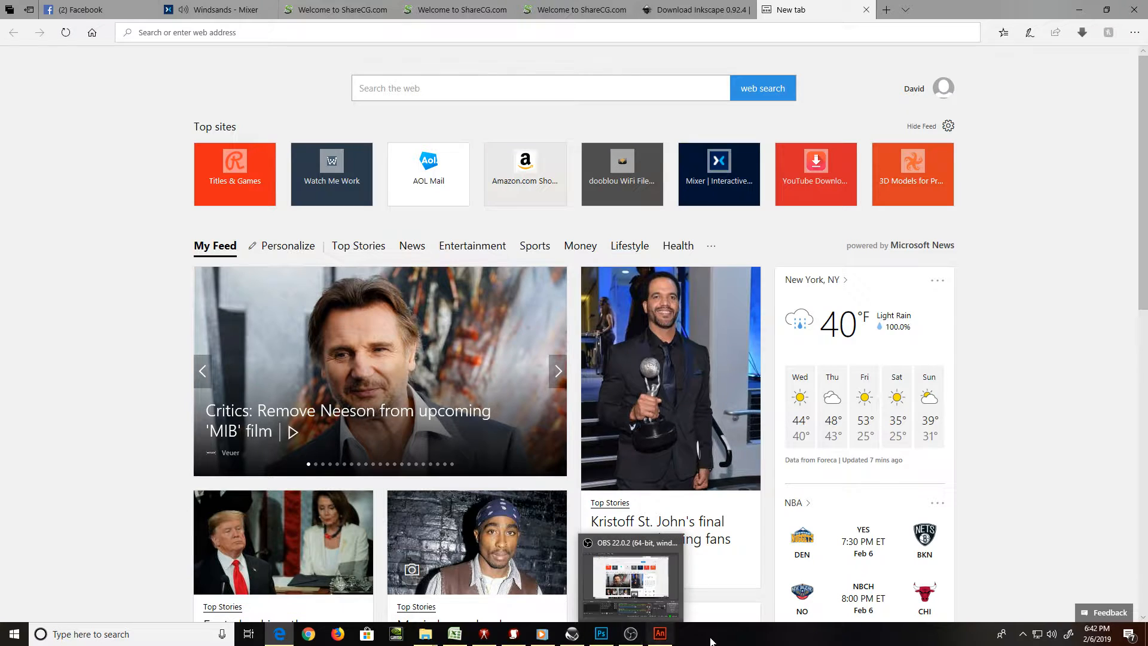
pyautogui.scroll(-2, 508, 546)
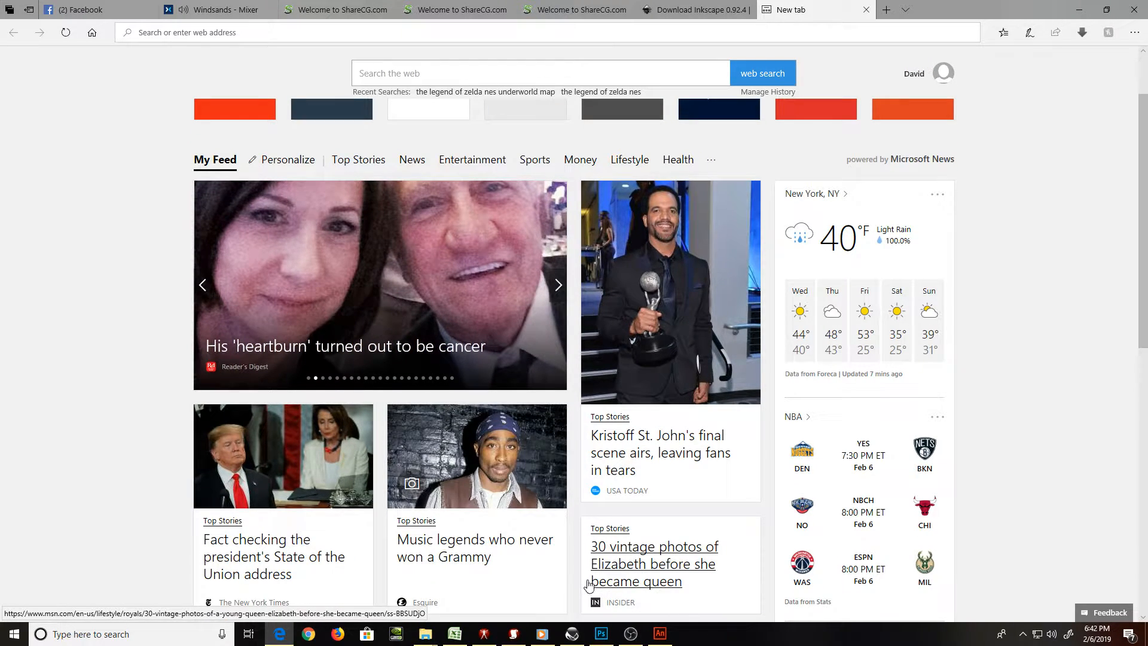
pyautogui.click(658, 633)
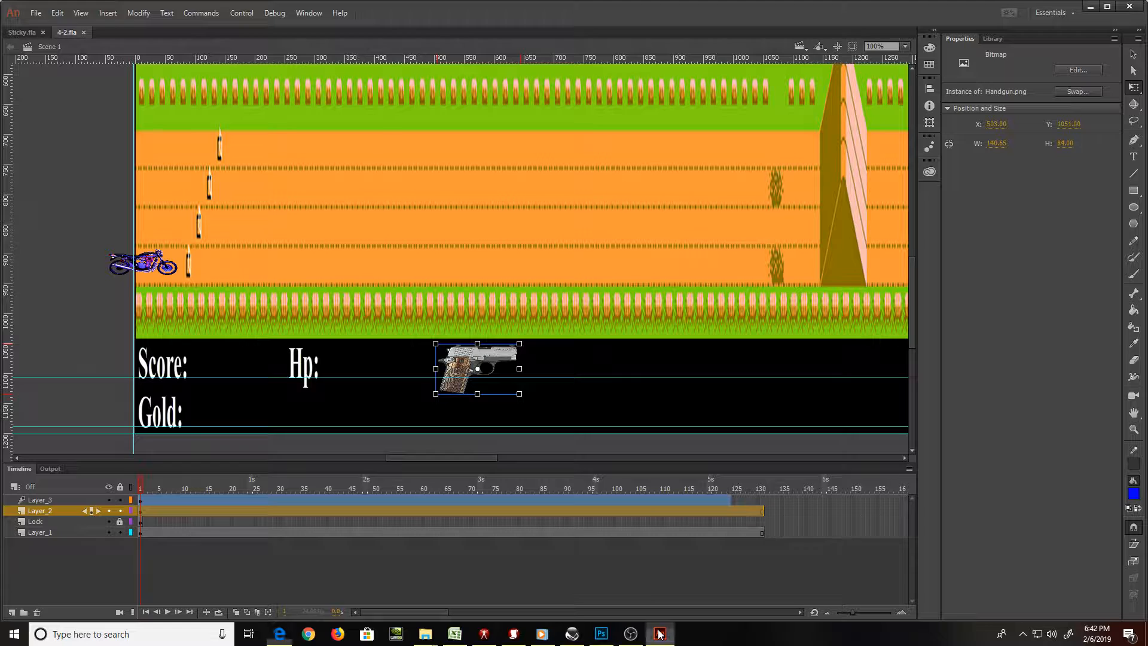
pyautogui.click(632, 634)
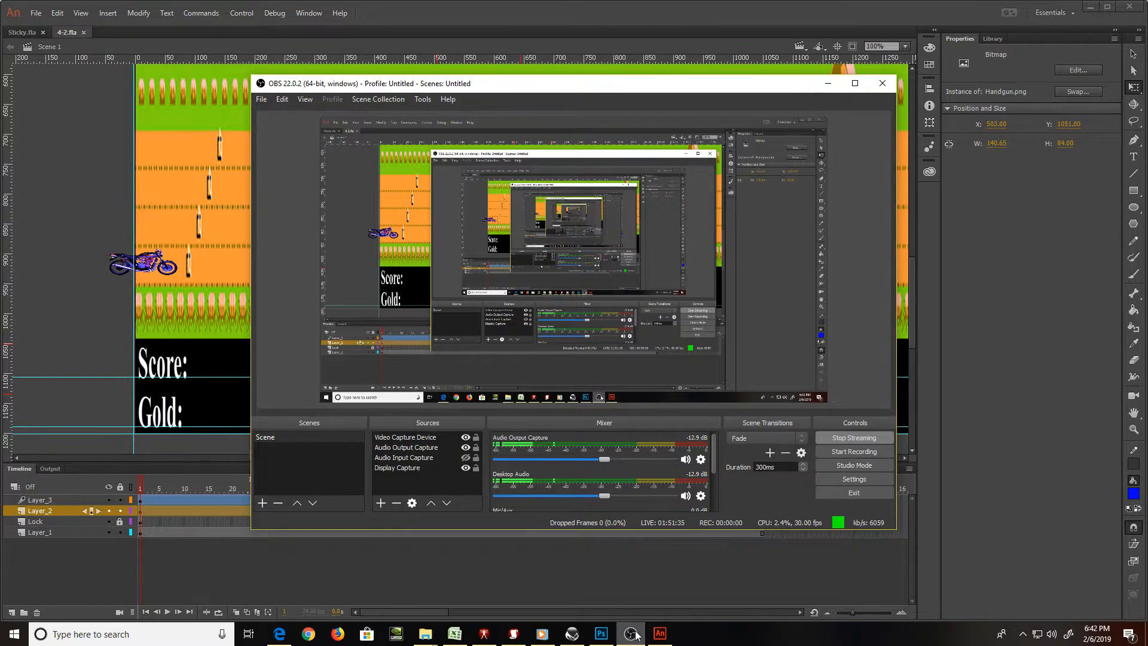
pyautogui.click(632, 633)
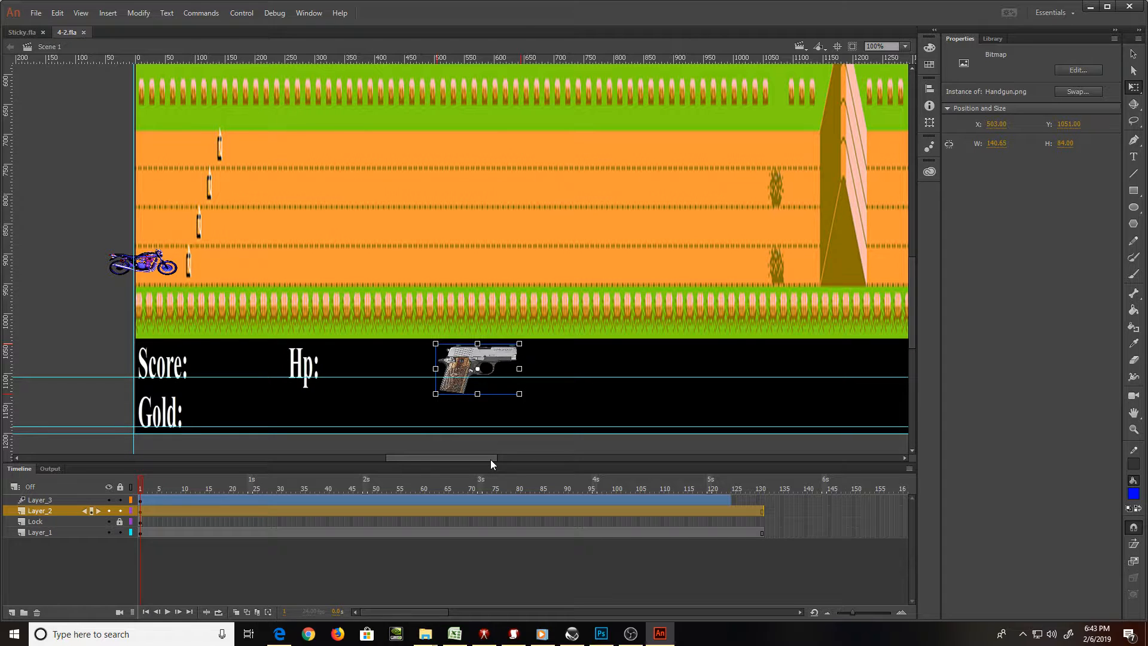
pyautogui.moveTo(477, 461); pyautogui.dragTo(476, 464)
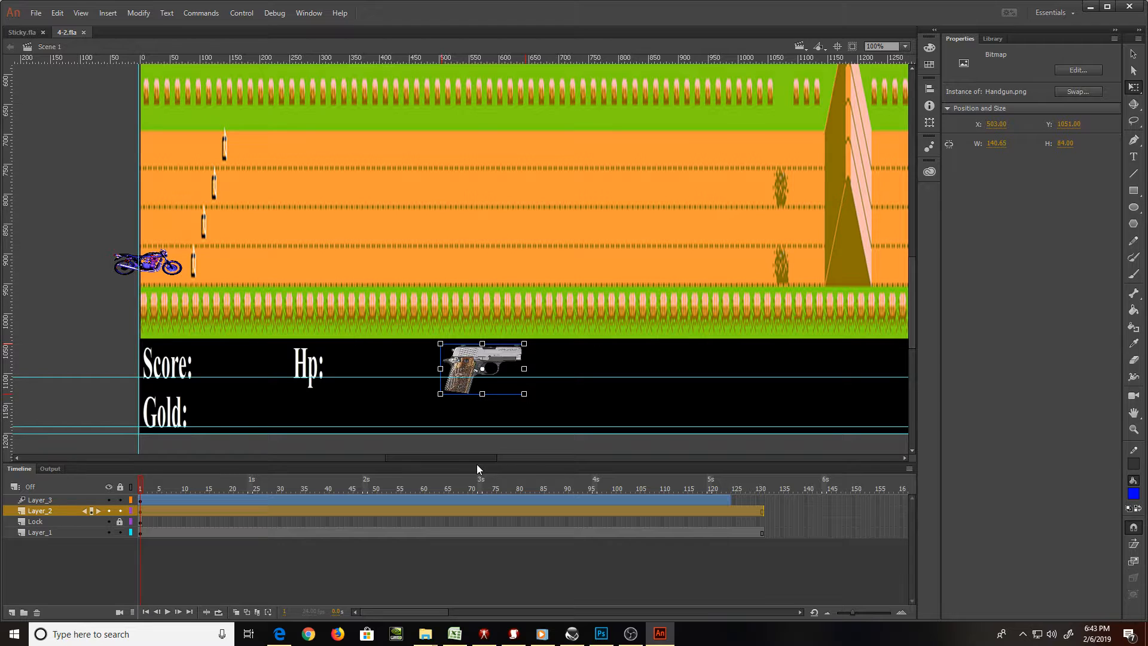
pyautogui.moveTo(476, 464)
pyautogui.mouseDown()
pyautogui.moveTo(512, 462)
pyautogui.moveTo(482, 462)
pyautogui.mouseUp()
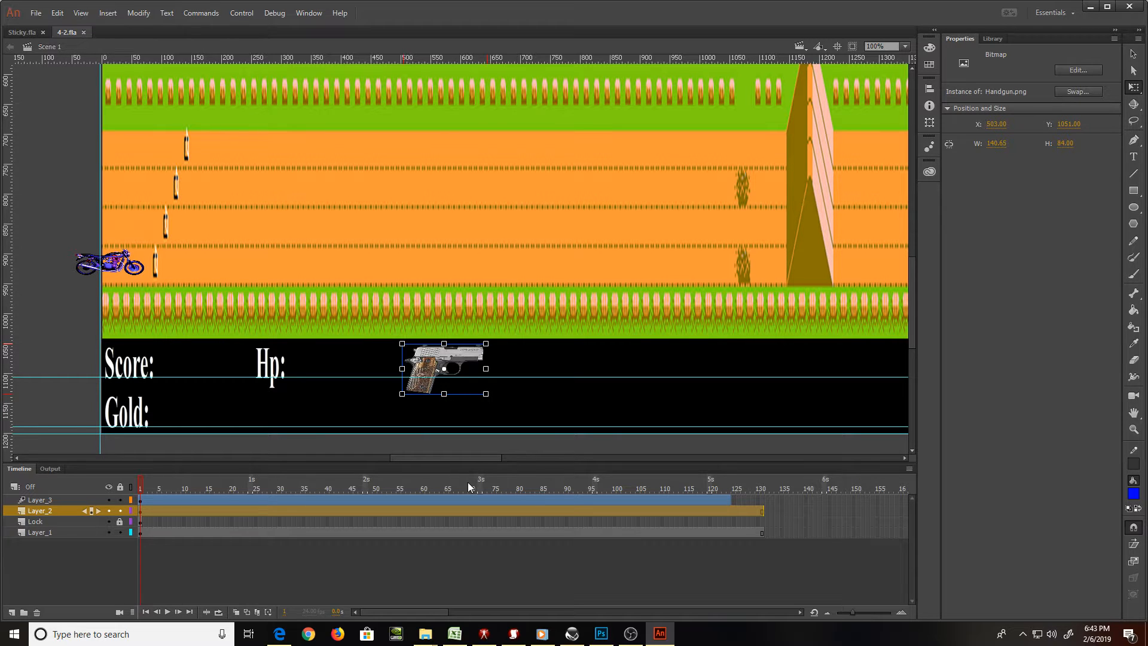
# Add a new layer above Layer_3, create a layer folder above it, and move the new layer into the folder
pyautogui.hotkey('ctrl', '-')
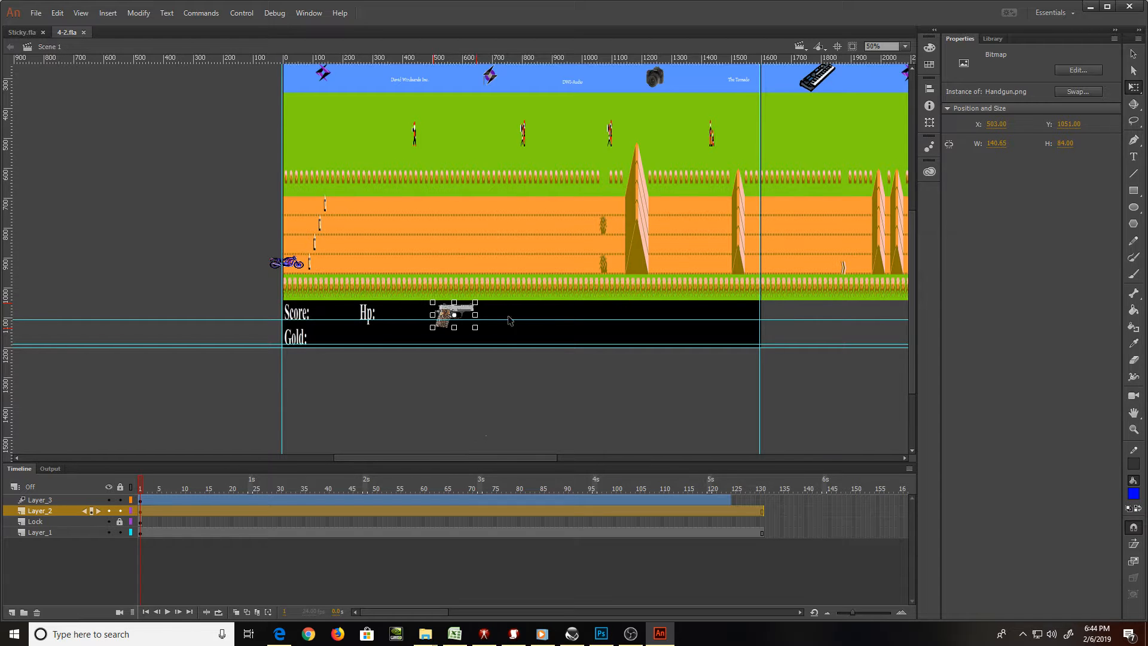
pyautogui.scroll(4, 500, 296)
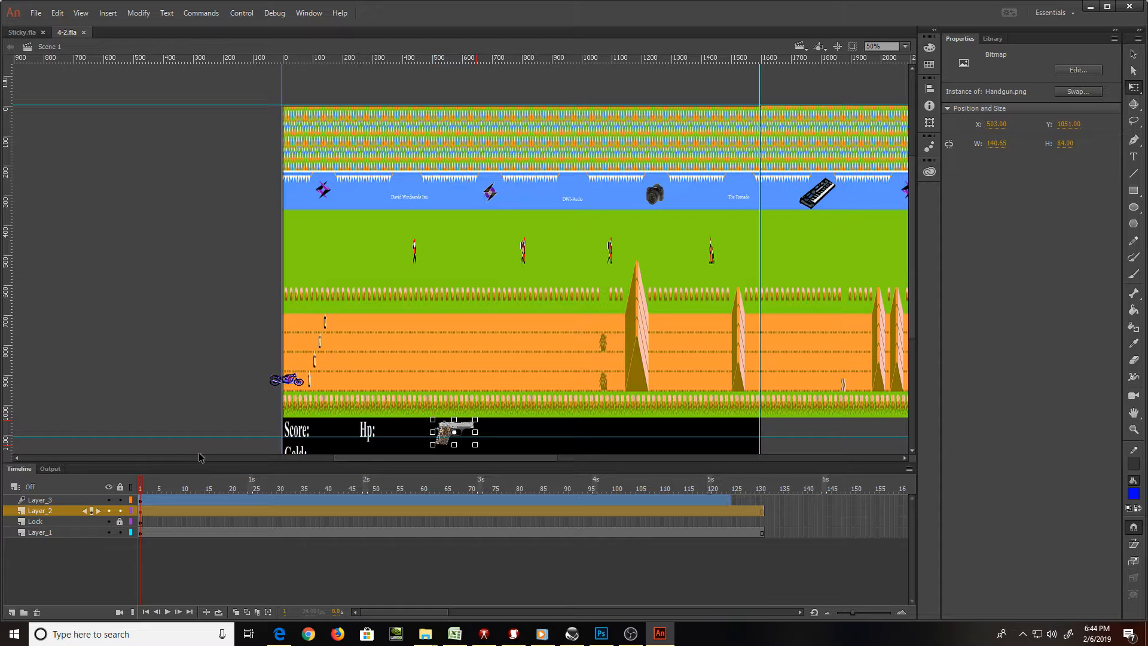
pyautogui.click(56, 499)
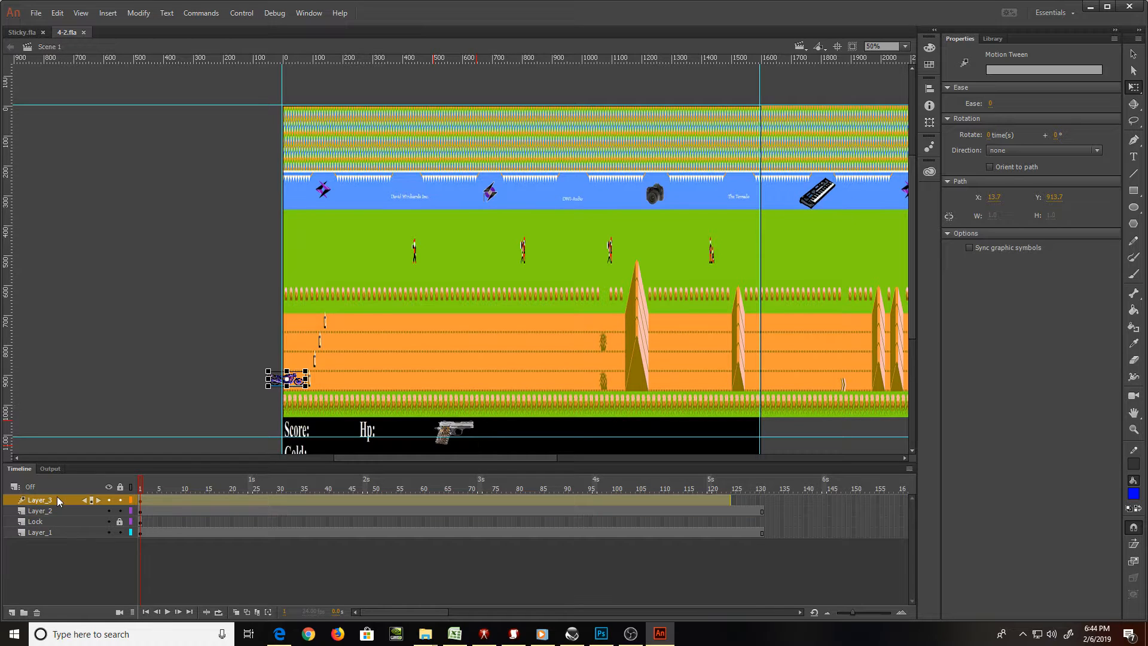
pyautogui.click(12, 613)
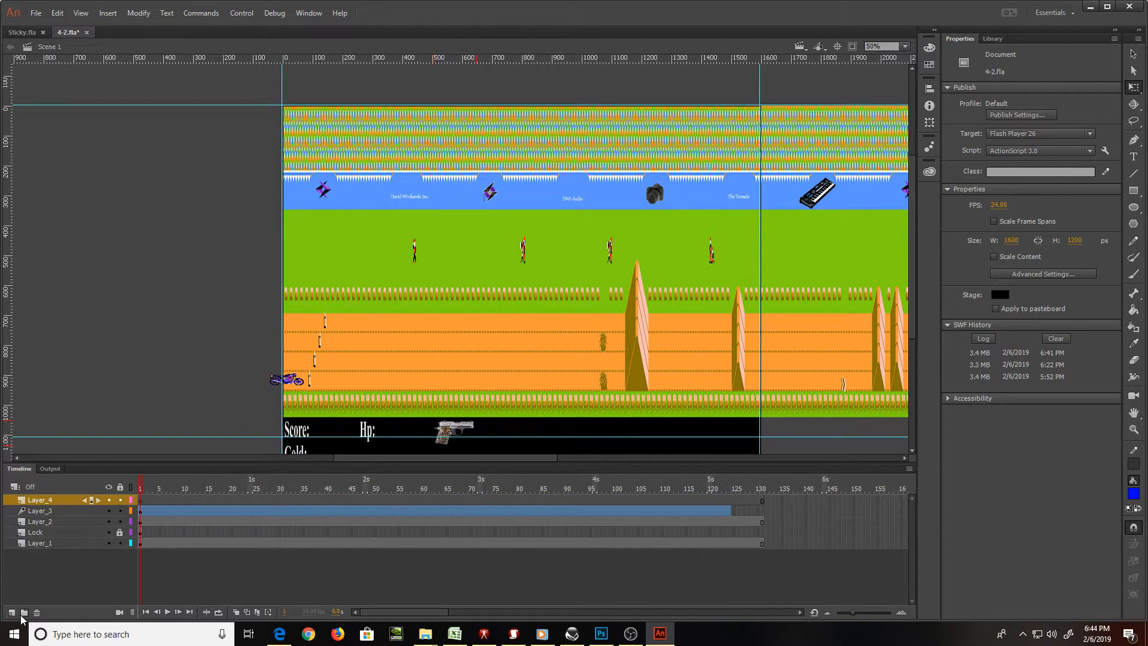
pyautogui.click(24, 612)
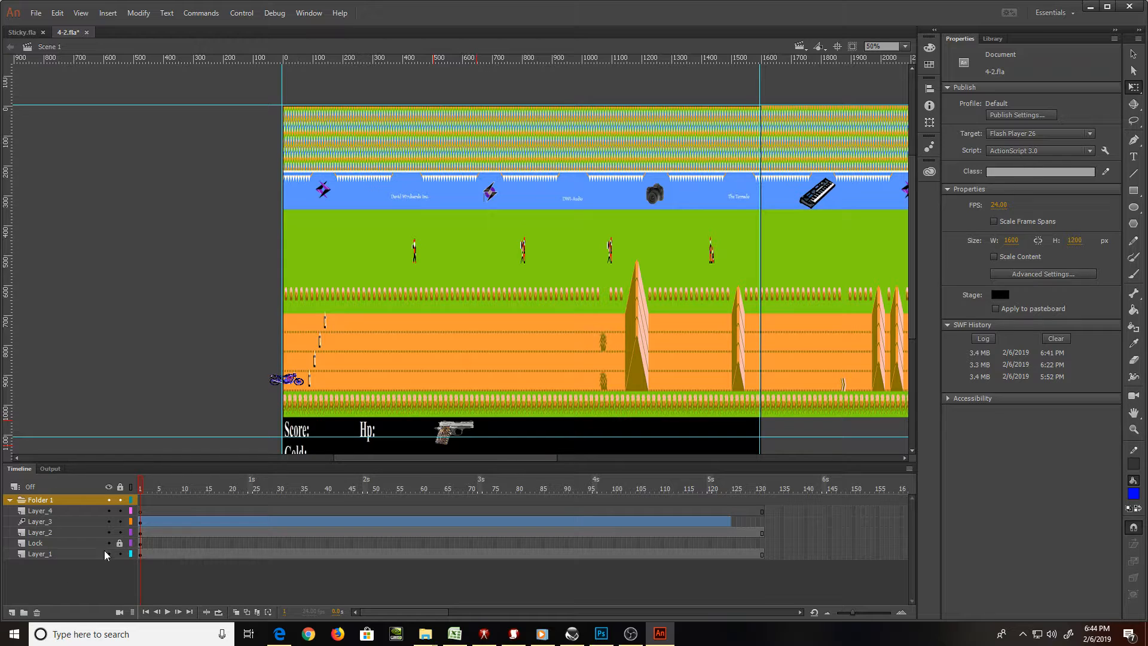
pyautogui.moveTo(61, 514); pyautogui.dragTo(53, 505)
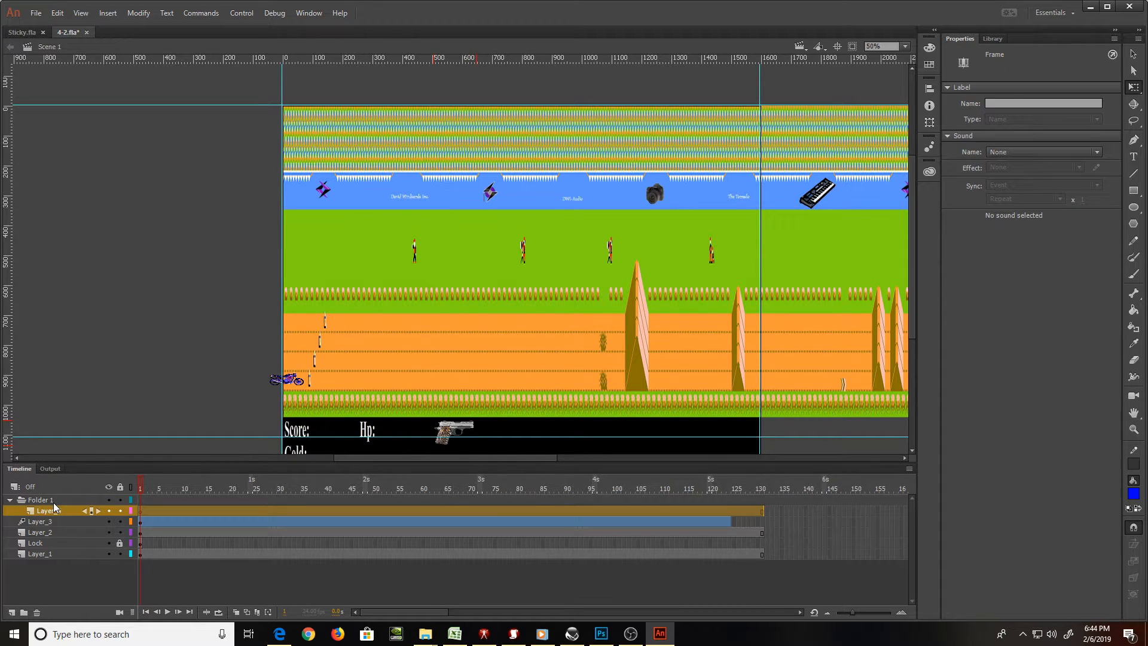
# Copy all the stick figure body parts from Sticky.fla and paste them into Layer_4 of 4-2.fla at frame 2
pyautogui.click(169, 511)
pyautogui.click(144, 511)
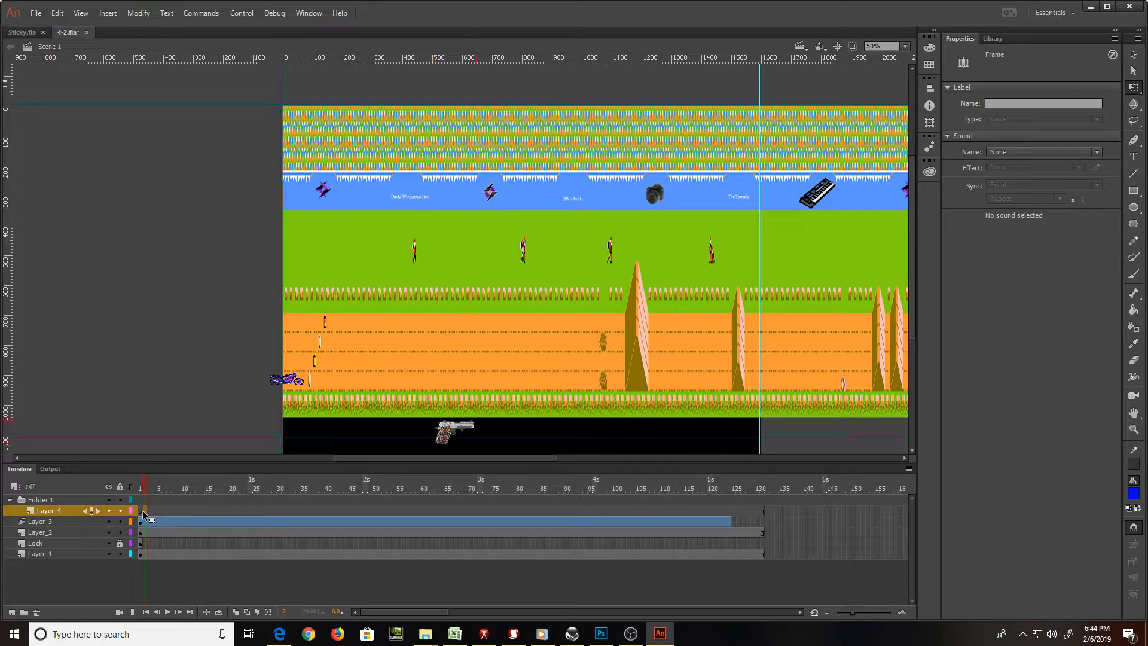
pyautogui.click(36, 35)
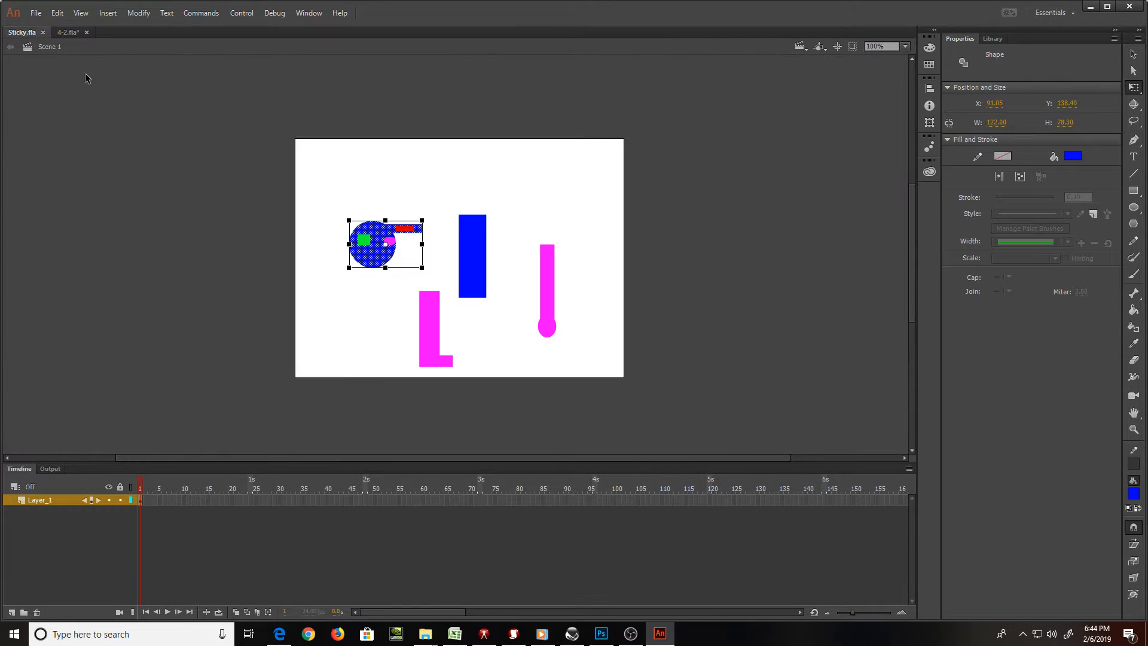
pyautogui.click(342, 190)
pyautogui.moveTo(342, 191); pyautogui.dragTo(577, 379)
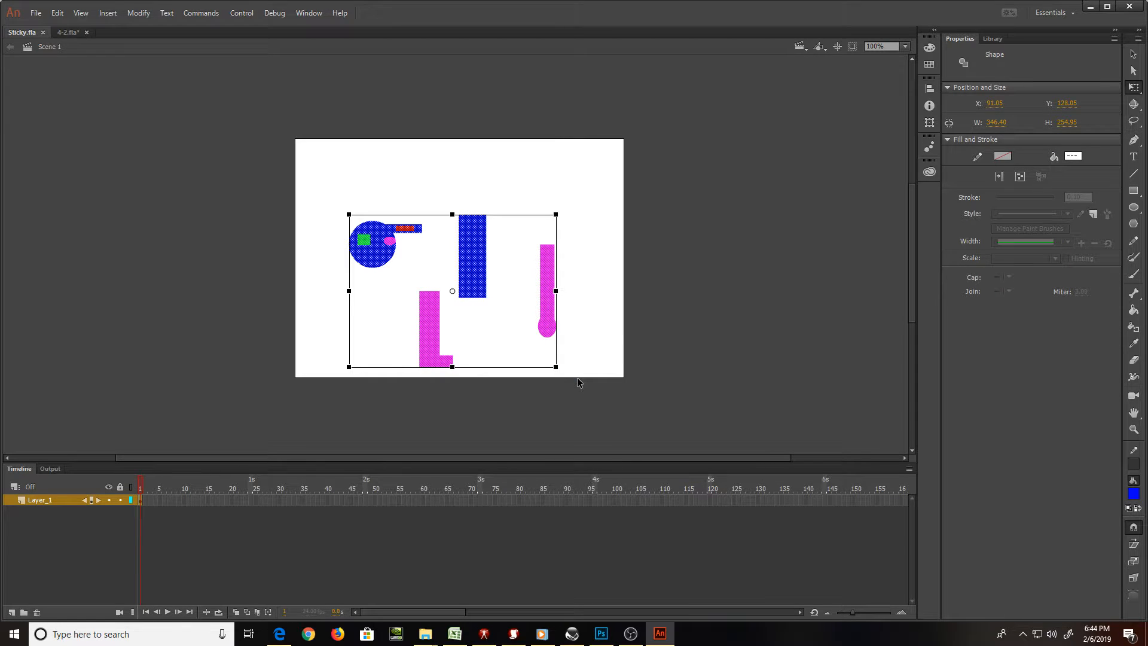
pyautogui.press('alt')
pyautogui.click(67, 33)
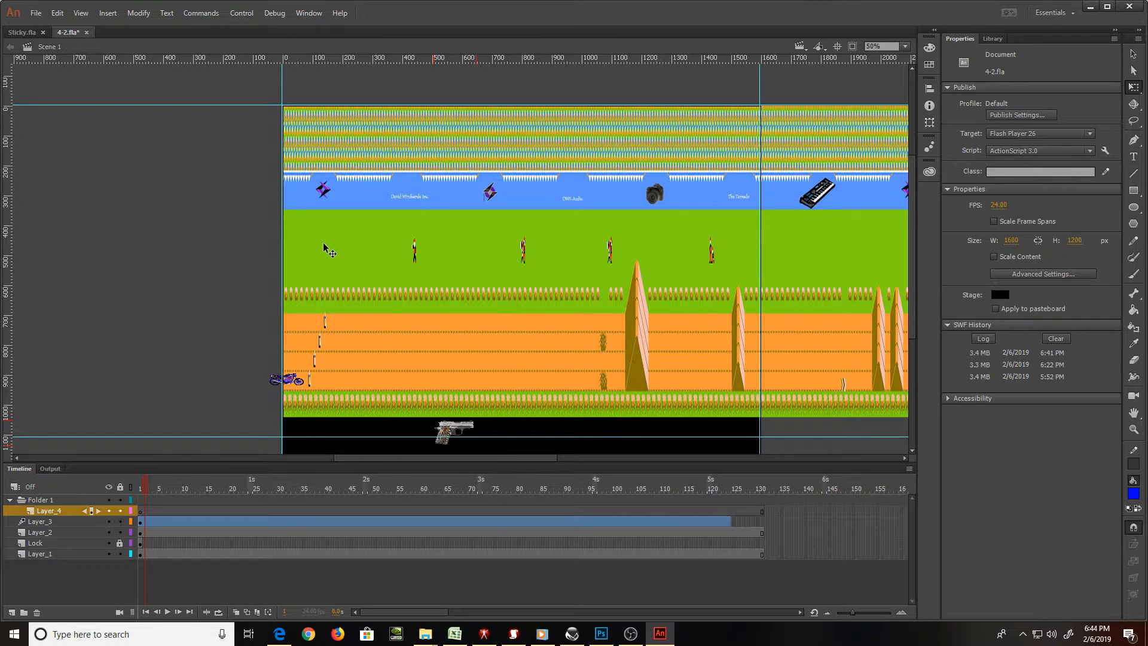
pyautogui.hotkey('ctrl', 'v')
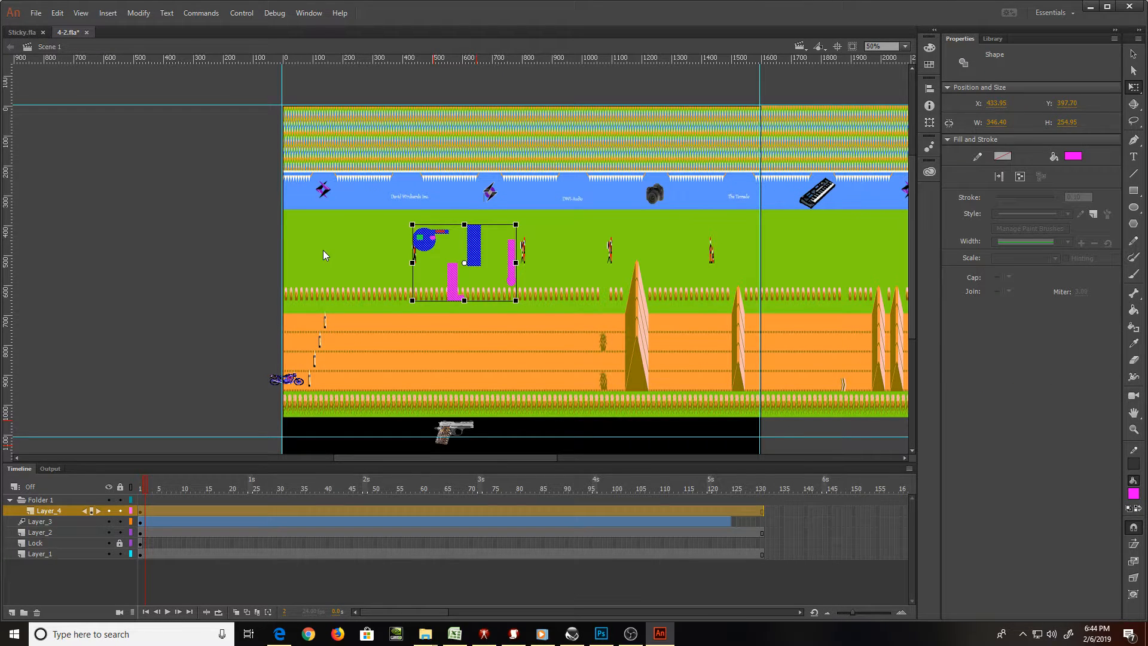
# Lock Layer_1, move the pasted body parts off the stage beside the track, and scale them to about 230 by 179 px
pyautogui.click(120, 553)
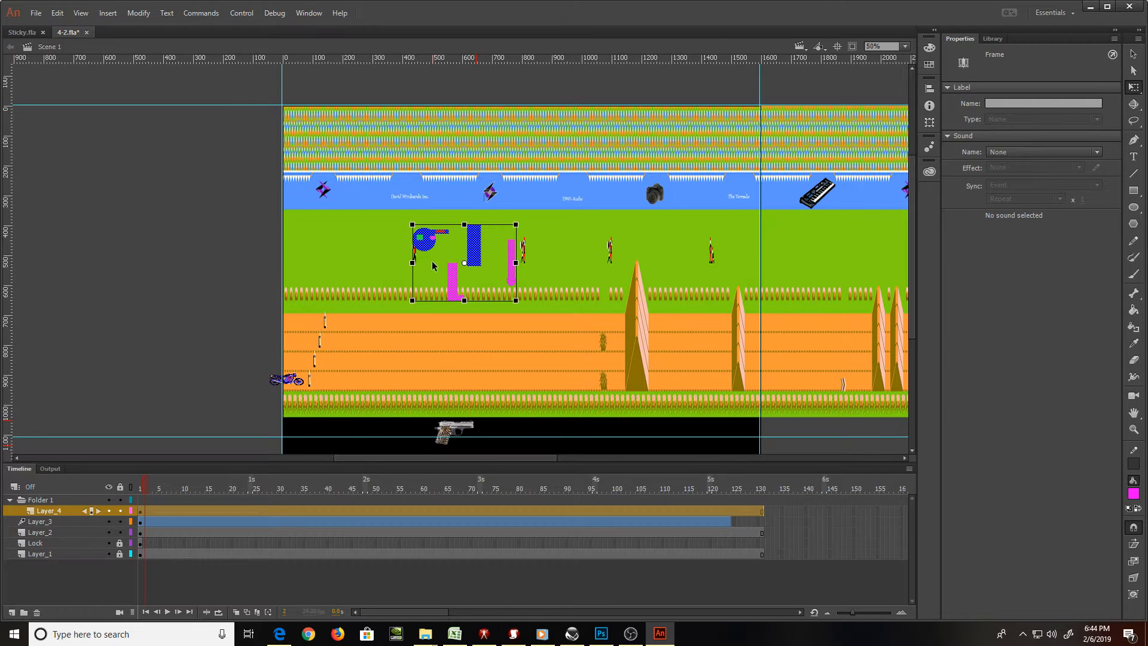
pyautogui.moveTo(430, 246); pyautogui.dragTo(160, 316)
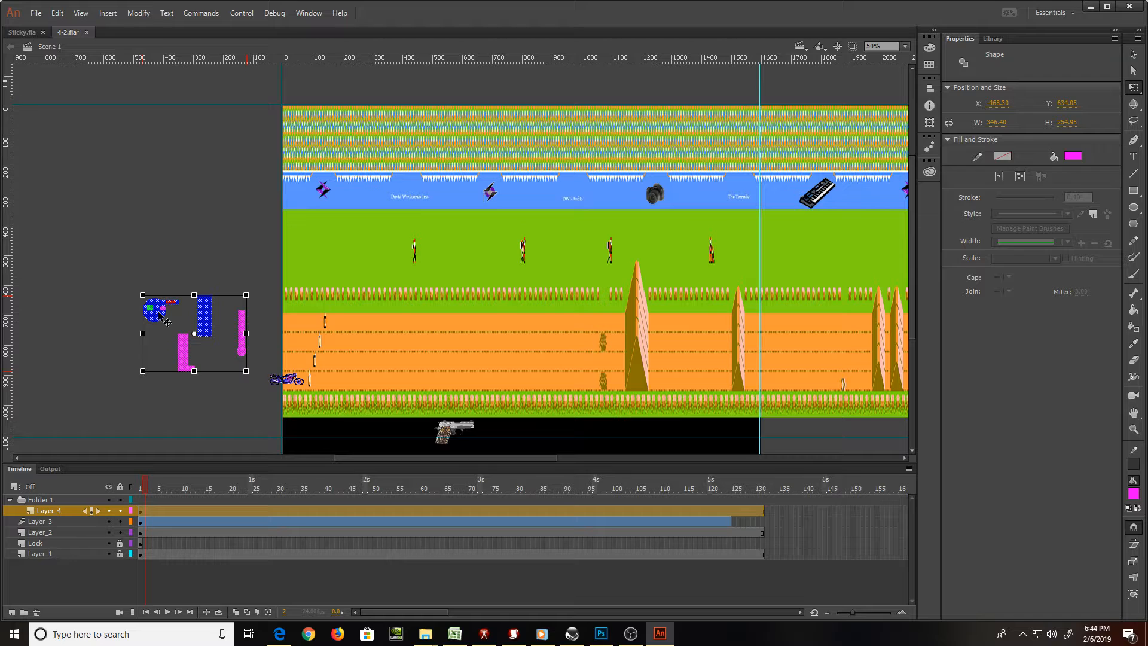
pyautogui.hotkey('ctrl', '=')
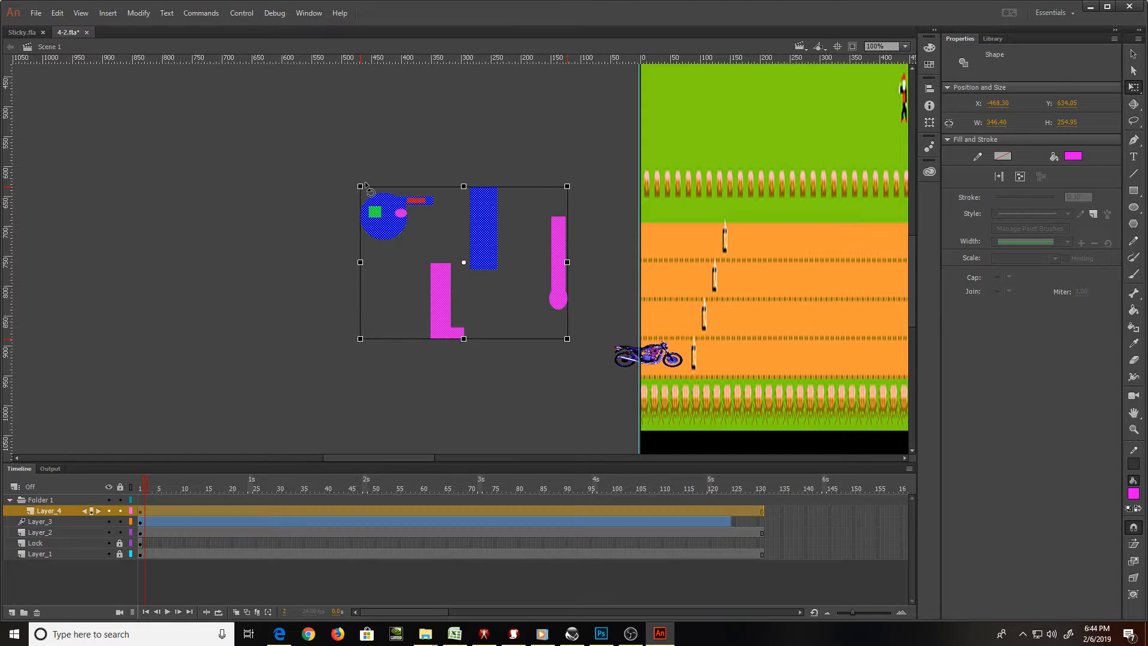
pyautogui.moveTo(361, 185); pyautogui.dragTo(395, 207)
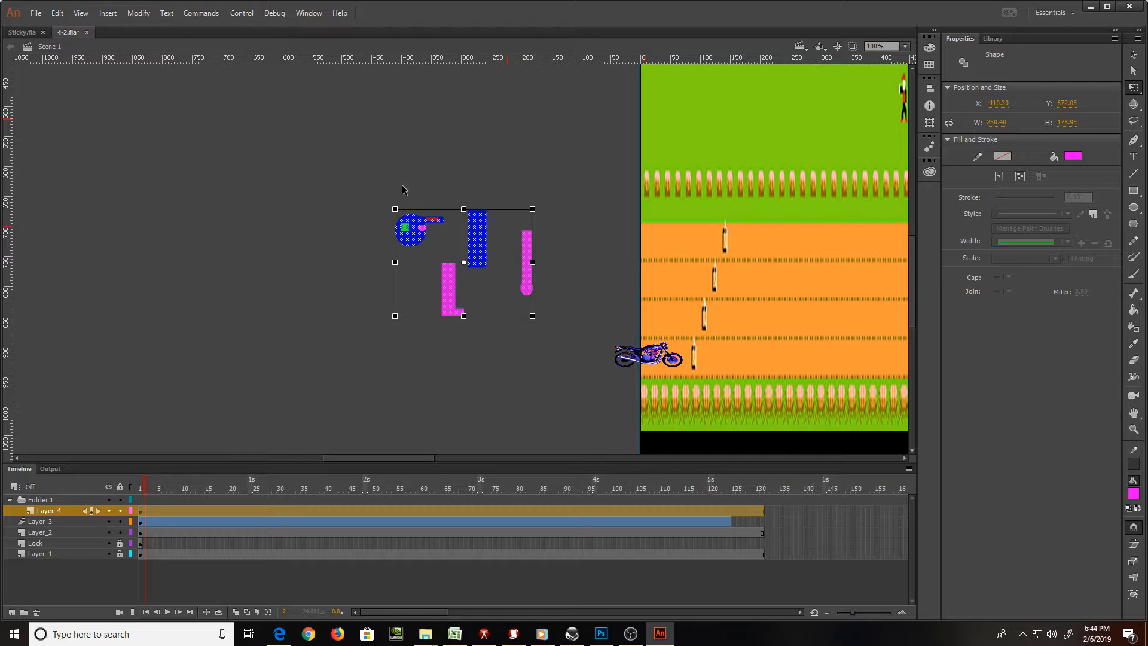
# Scale the L-shaped pink leg down to about 20 by 51 px and place it at the motorcycle's rear wheel
pyautogui.click(403, 190)
pyautogui.click(450, 288)
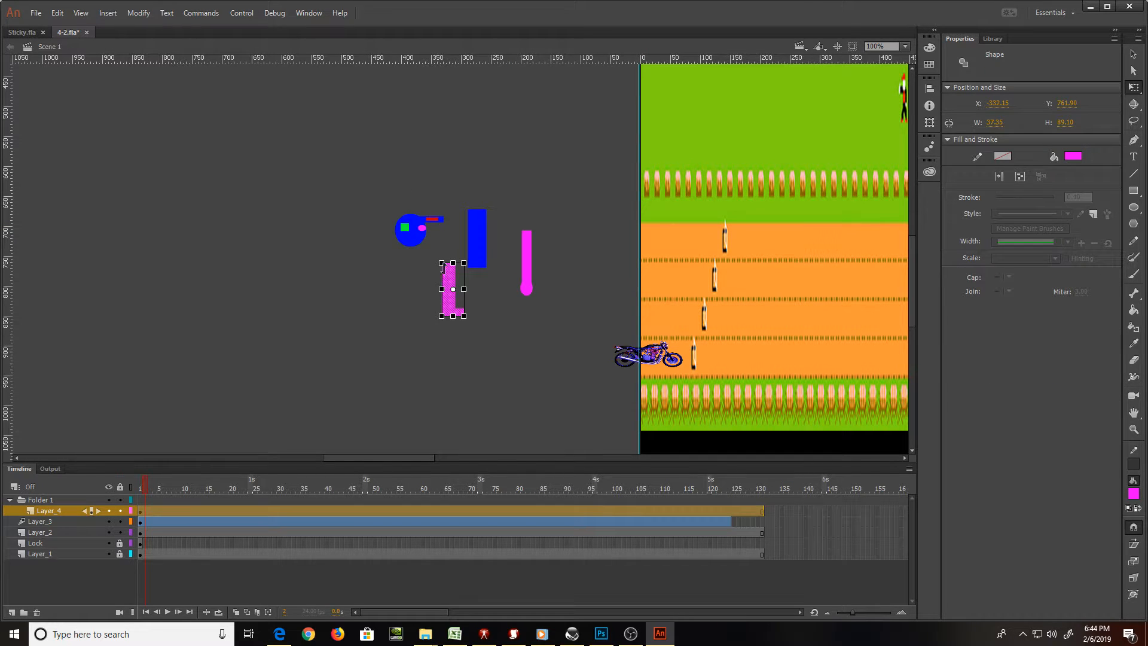
pyautogui.moveTo(464, 264); pyautogui.dragTo(463, 268)
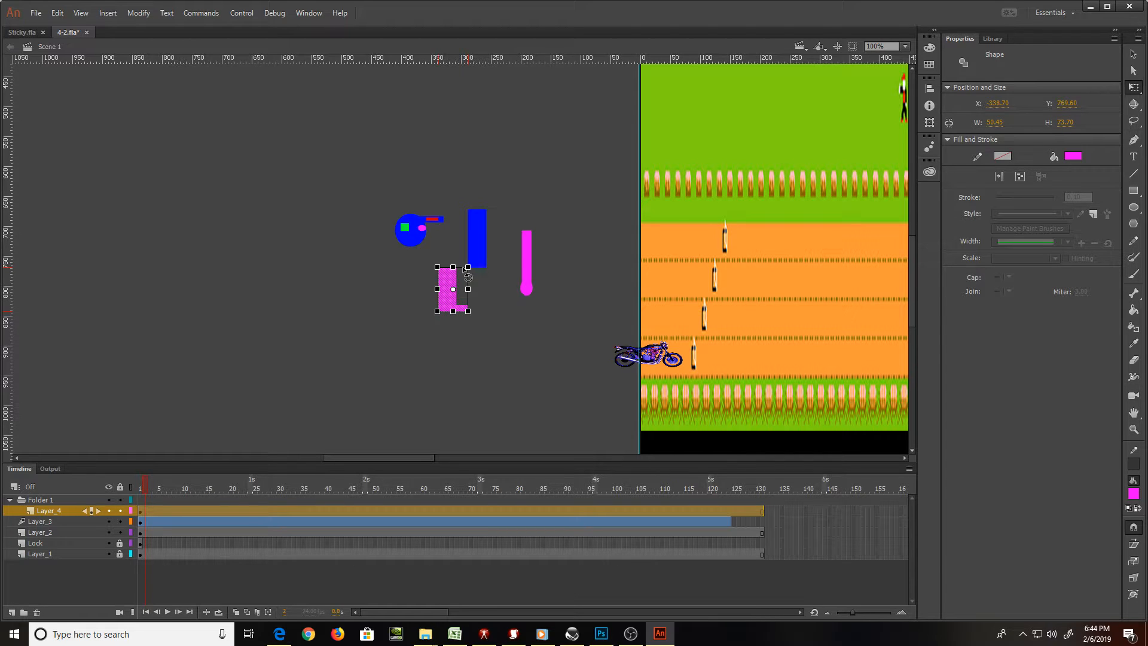
pyautogui.moveTo(466, 269); pyautogui.dragTo(462, 266)
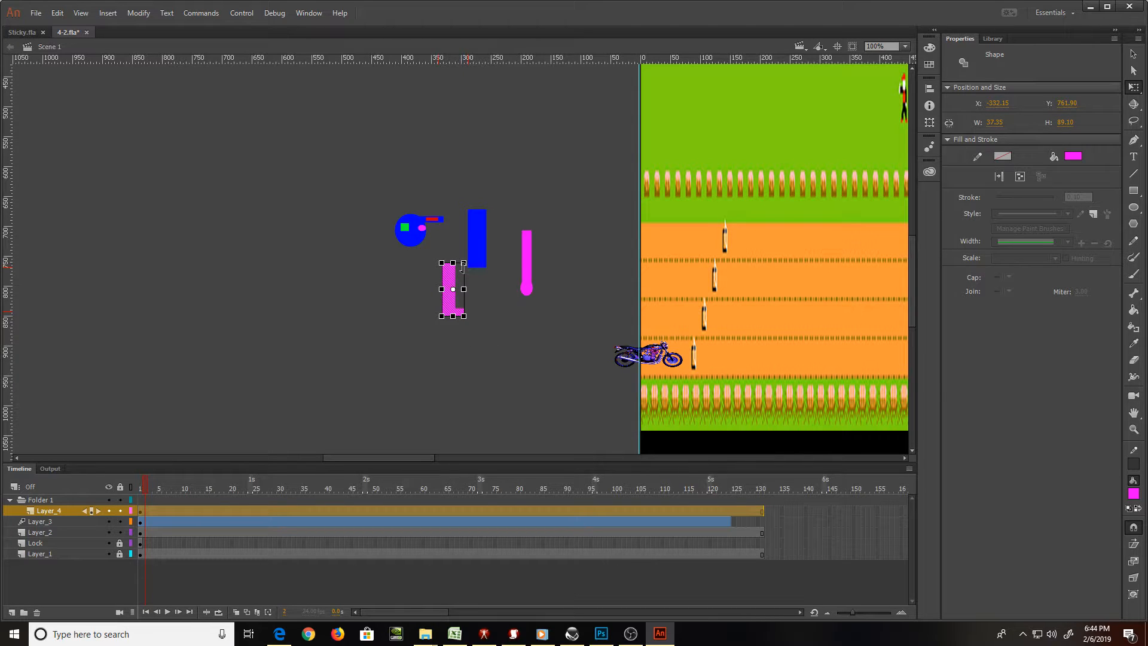
pyautogui.hotkey('ctrl', '=')
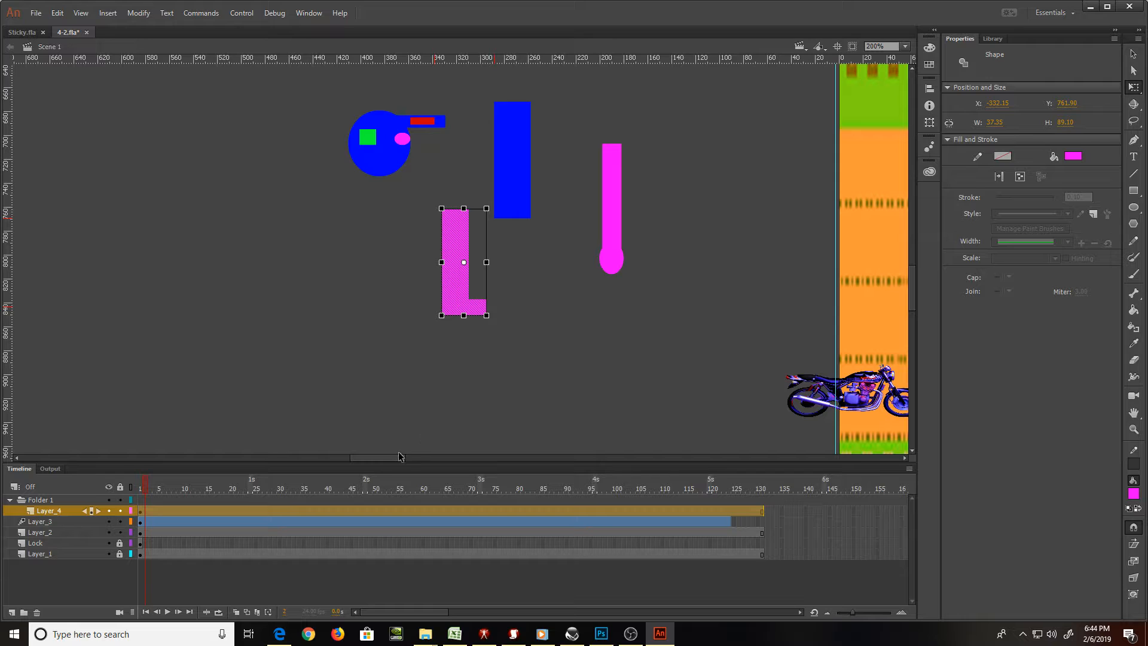
pyautogui.moveTo(398, 459); pyautogui.dragTo(420, 459)
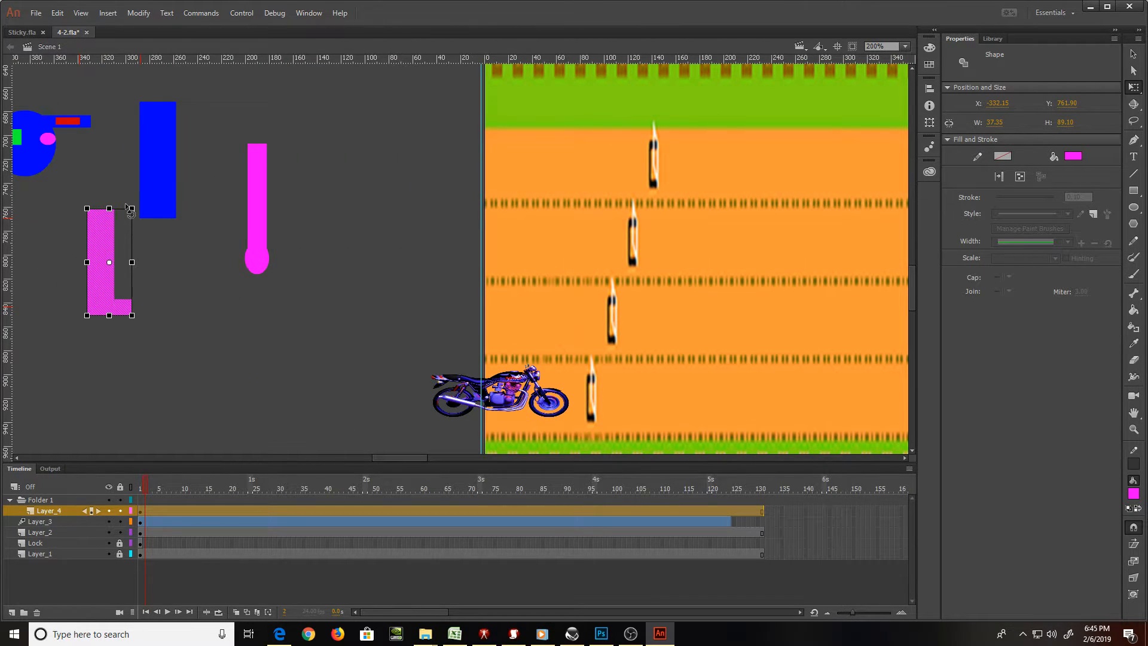
pyautogui.moveTo(132, 208); pyautogui.dragTo(423, 365)
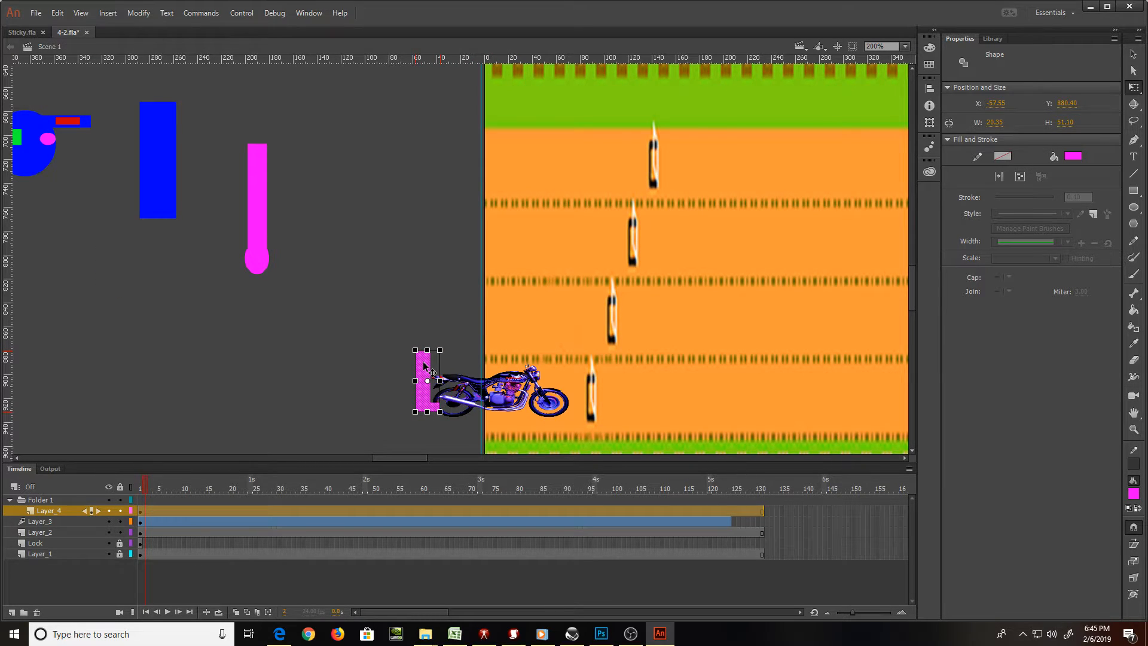
# Shrink the pink leg to about 10 by 30 px and position it over the middle of the motorcycle at about X 2, Y 902
pyautogui.hotkey('ctrl', '=')
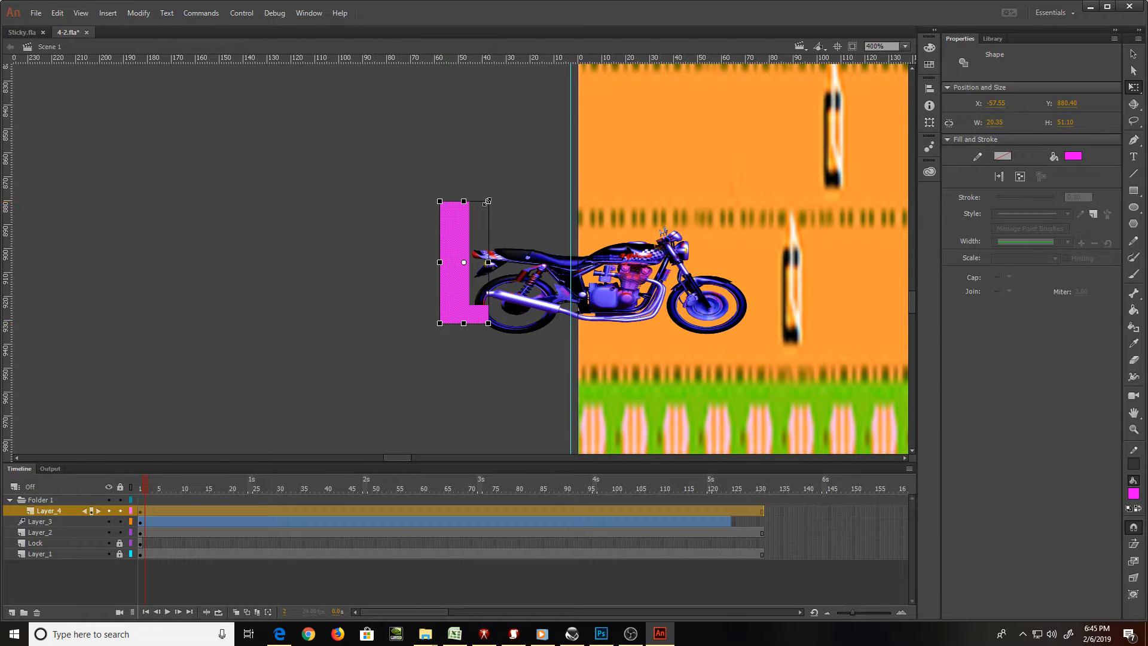
pyautogui.moveTo(488, 201); pyautogui.dragTo(397, 257)
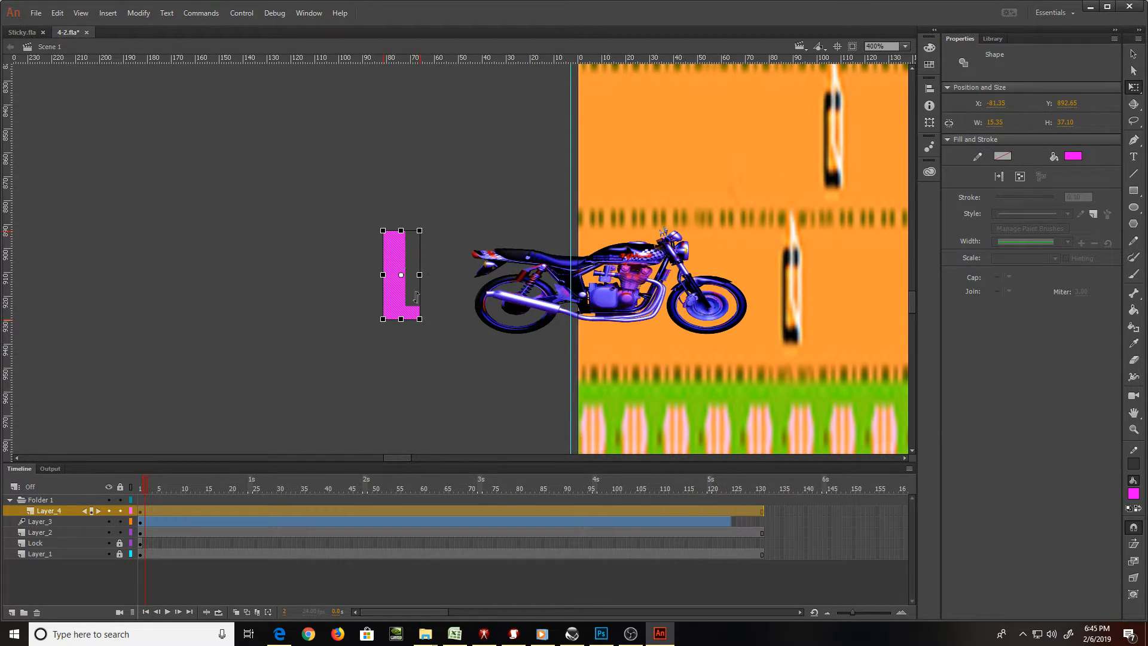
pyautogui.moveTo(419, 319); pyautogui.dragTo(593, 313)
pyautogui.hotkey('ctrl', 'z')
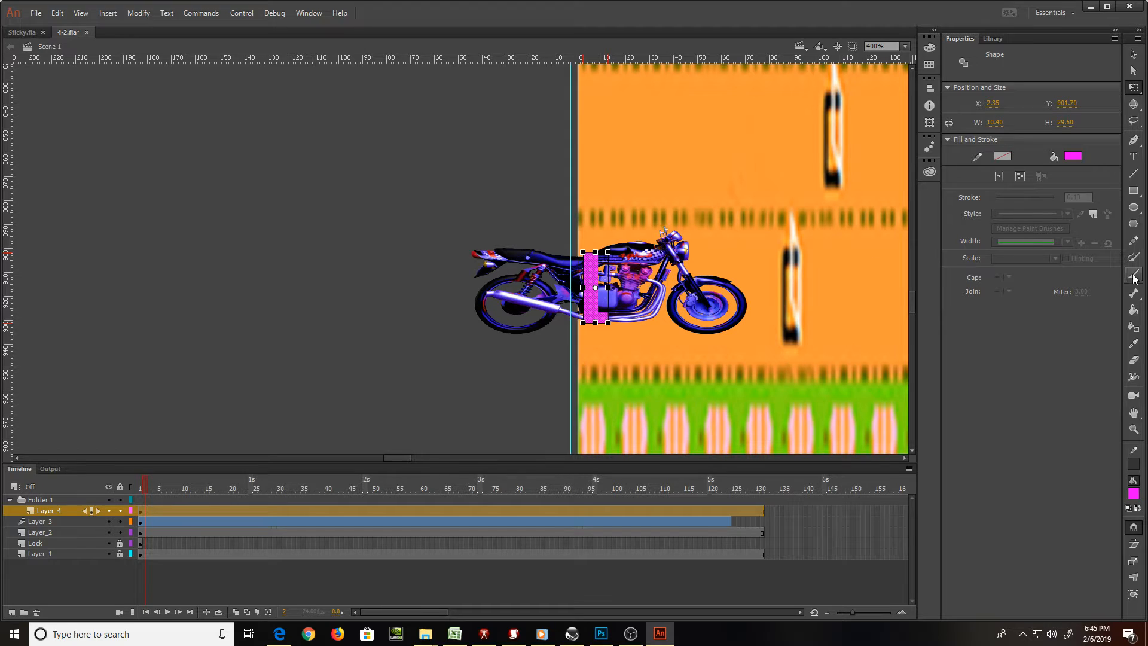
# Add a two-bone armature down the pink leg from its upper end to the foot, then swing the foot slightly forward
pyautogui.click(1133, 294)
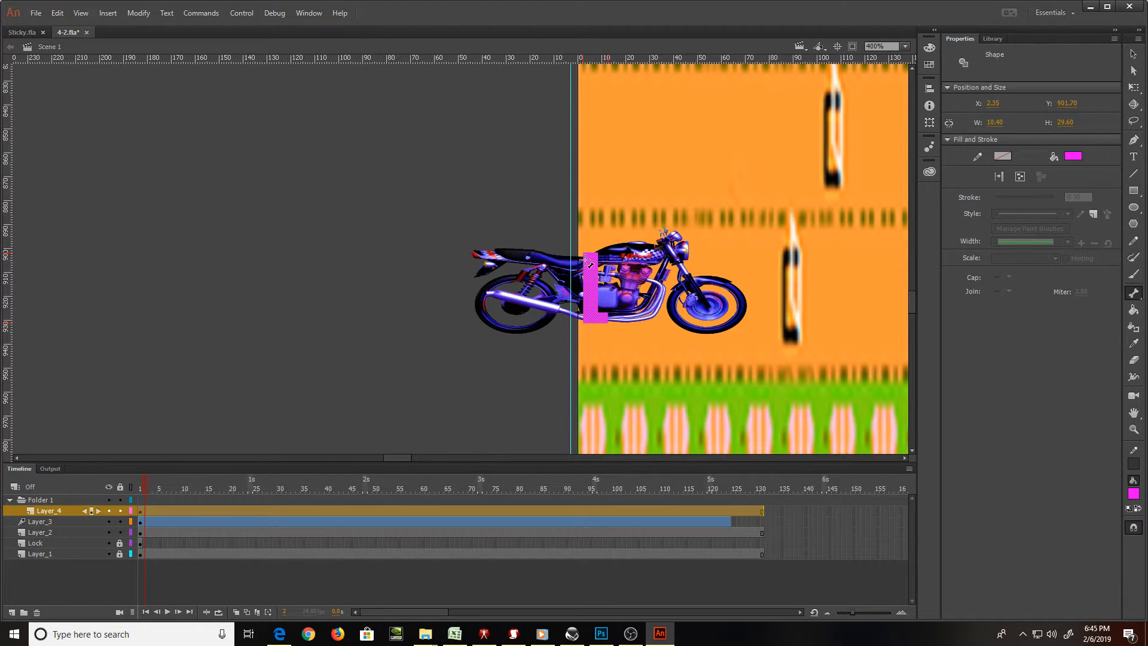
pyautogui.moveTo(586, 251); pyautogui.dragTo(590, 300)
pyautogui.hotkey('ctrl', 'z')
pyautogui.hotkey('ctrl', '=')
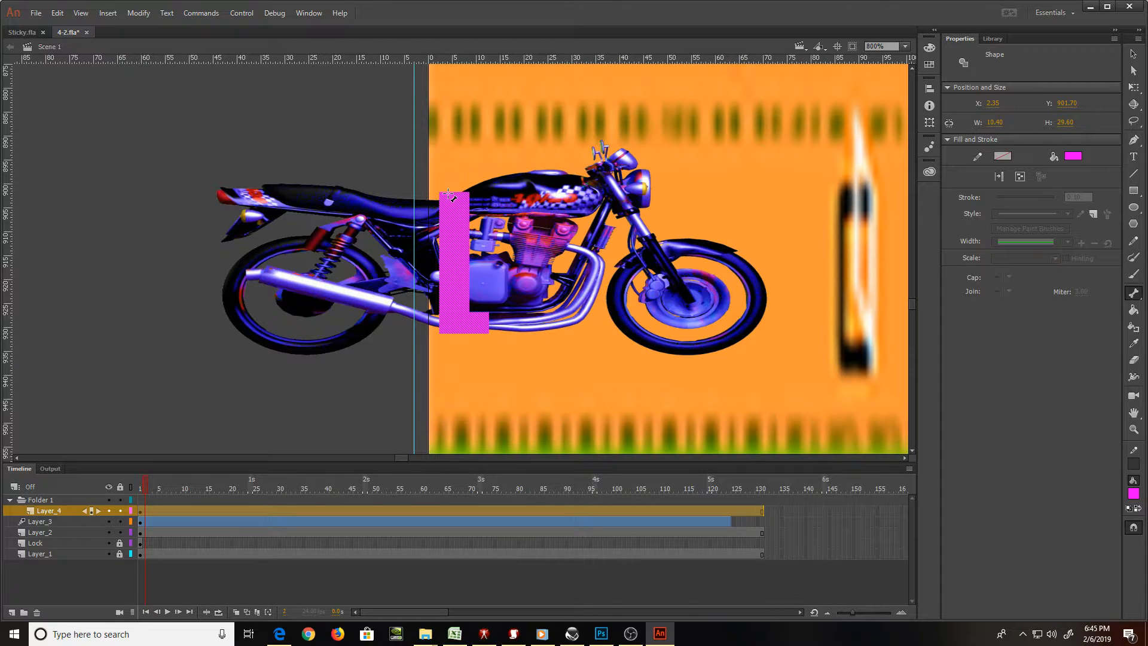
pyautogui.moveTo(451, 188); pyautogui.dragTo(454, 329)
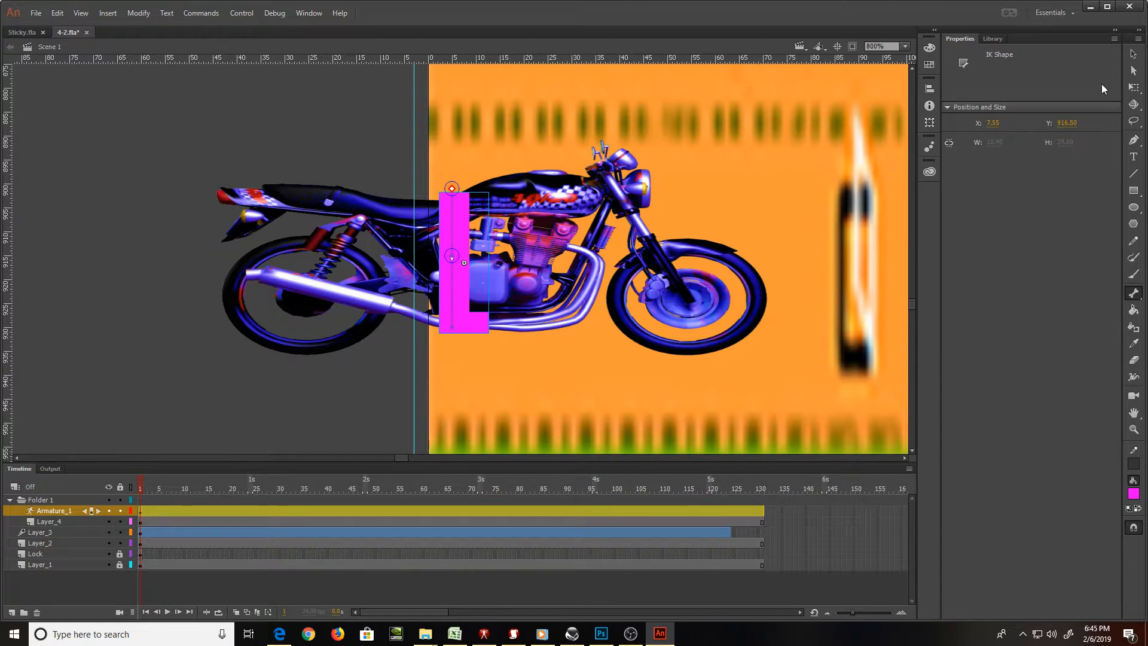
pyautogui.click(1132, 54)
pyautogui.moveTo(449, 328)
pyautogui.mouseDown()
pyautogui.moveTo(461, 290)
pyautogui.moveTo(474, 333)
pyautogui.moveTo(458, 328)
pyautogui.mouseUp()
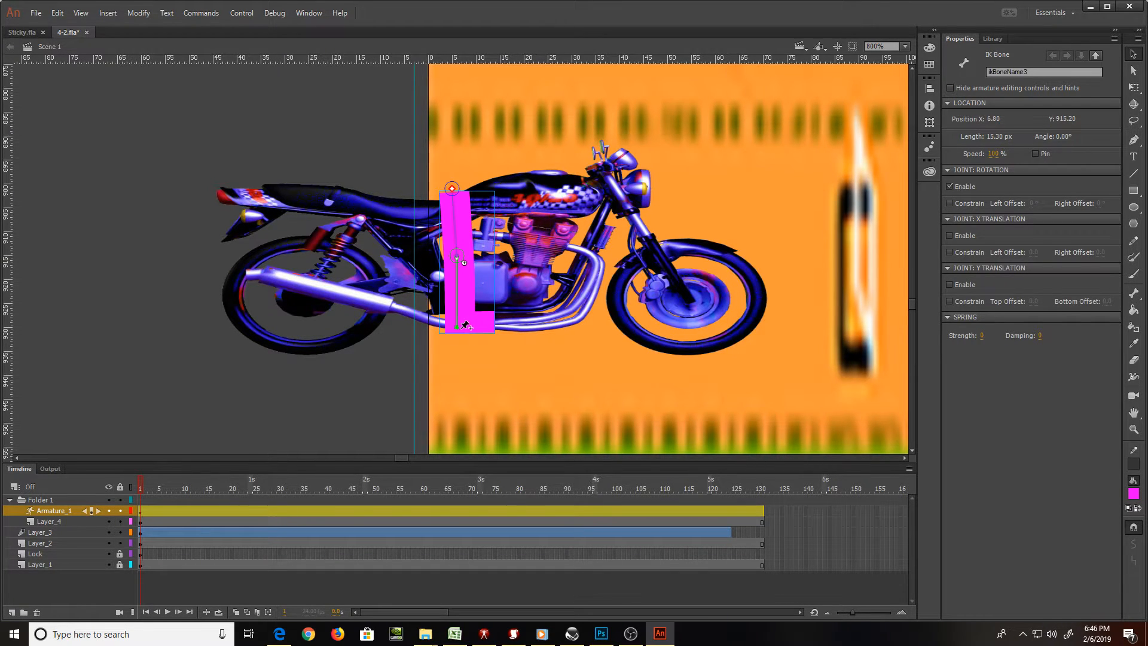
# Move the blue torso rectangle from beside the track to above the motorcycle and scale it to about 11 by 37 px
pyautogui.hotkey('ctrl', '-')
pyautogui.hotkey('ctrl', '-')
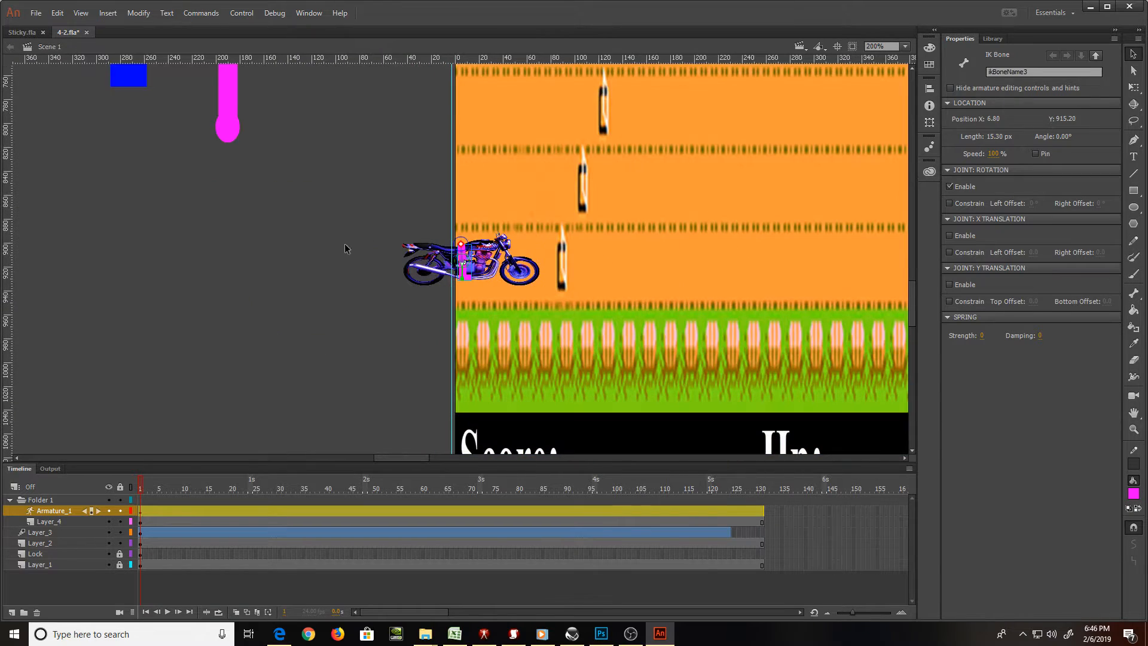
pyautogui.press('q')
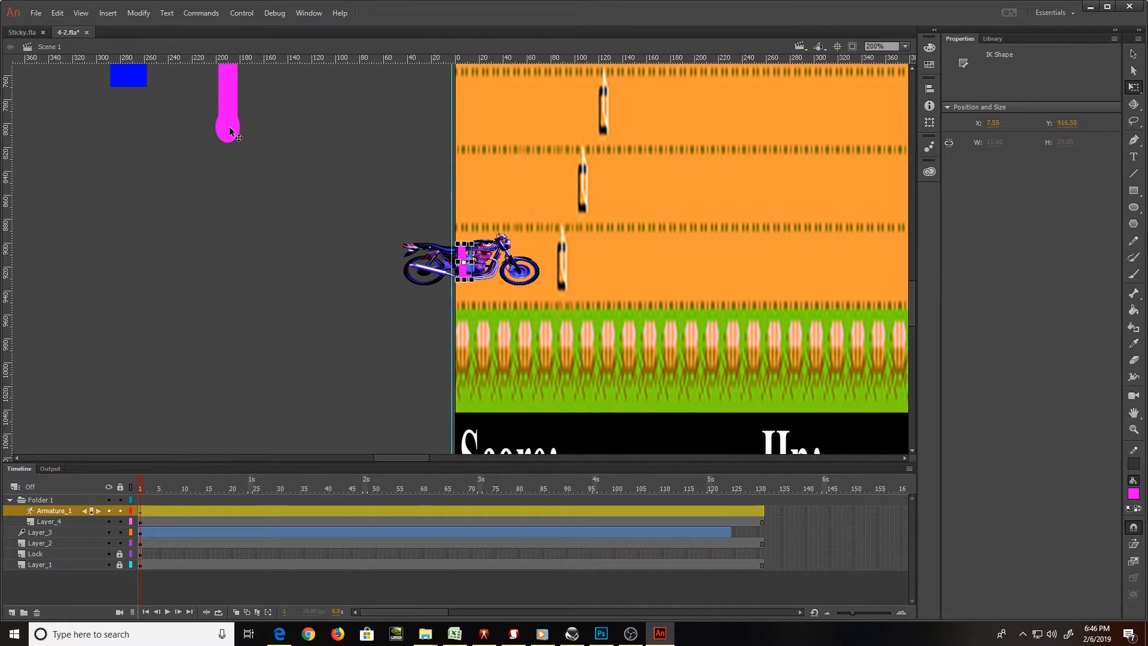
pyautogui.moveTo(138, 88); pyautogui.dragTo(485, 243)
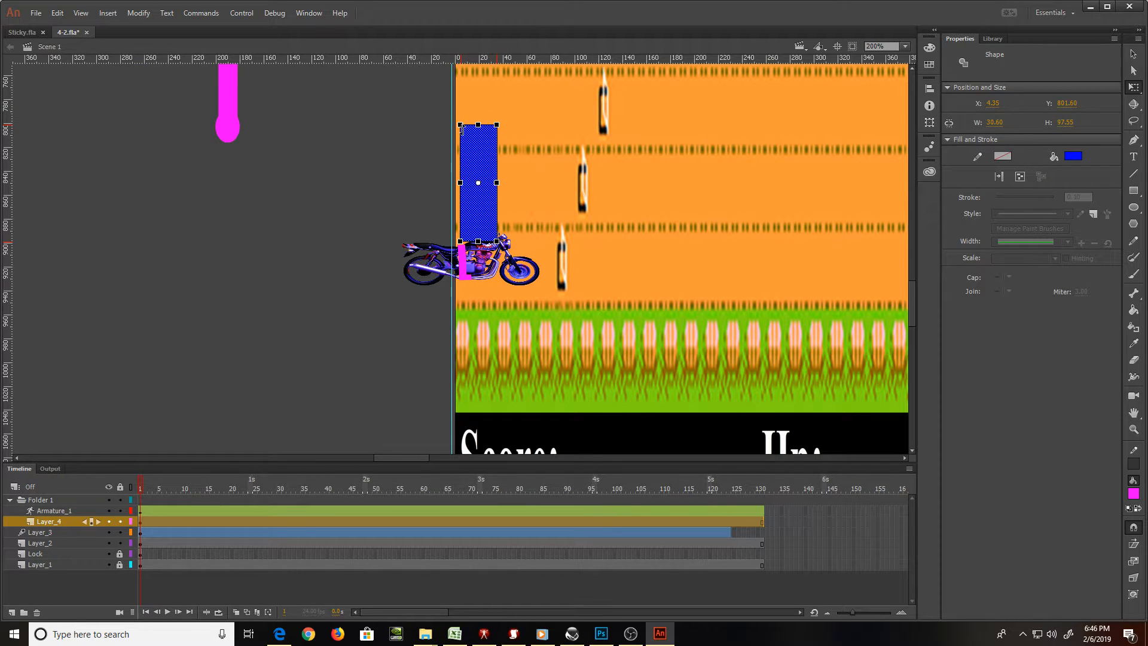
pyautogui.moveTo(462, 127); pyautogui.dragTo(472, 162)
# Reduce the blue torso's height to 32 px and position it just above the pink leg at X 0, Y 864
pyautogui.hotkey('ctrl', '=')
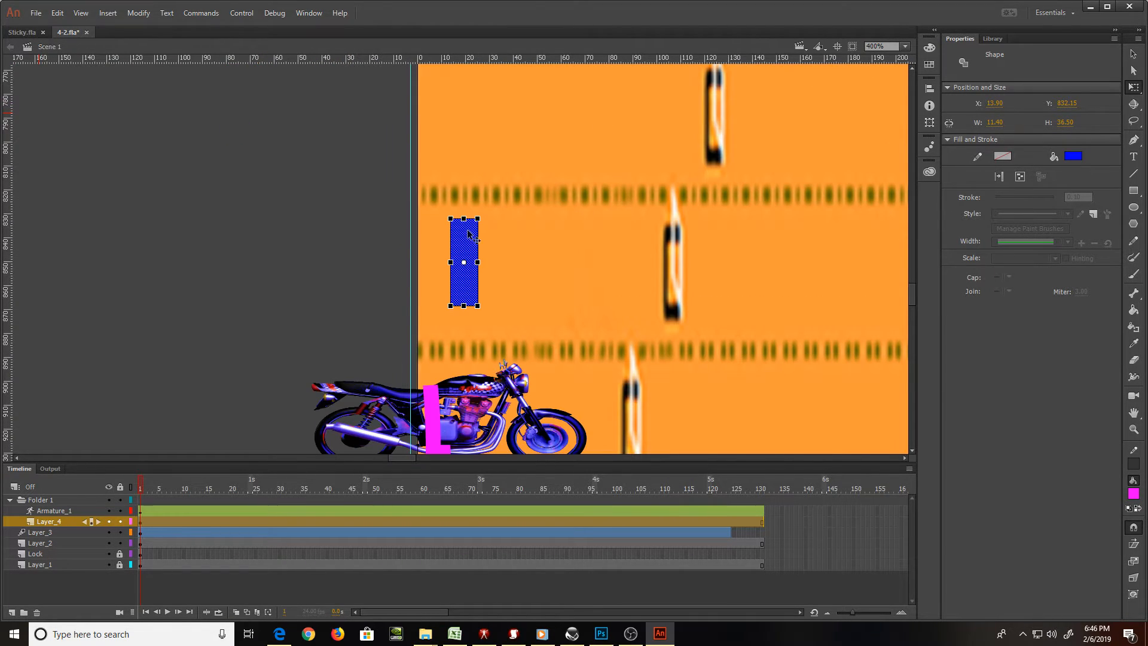
pyautogui.scroll(-3, 471, 287)
pyautogui.moveTo(467, 170); pyautogui.dragTo(435, 257)
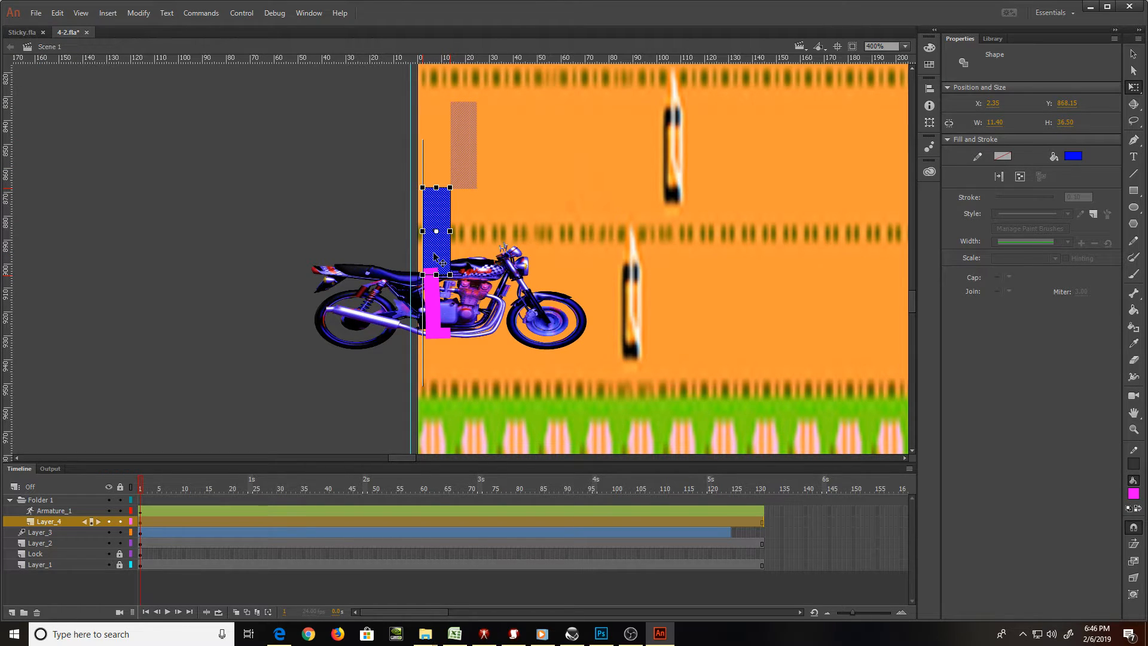
pyautogui.hotkey('ctrl', '=')
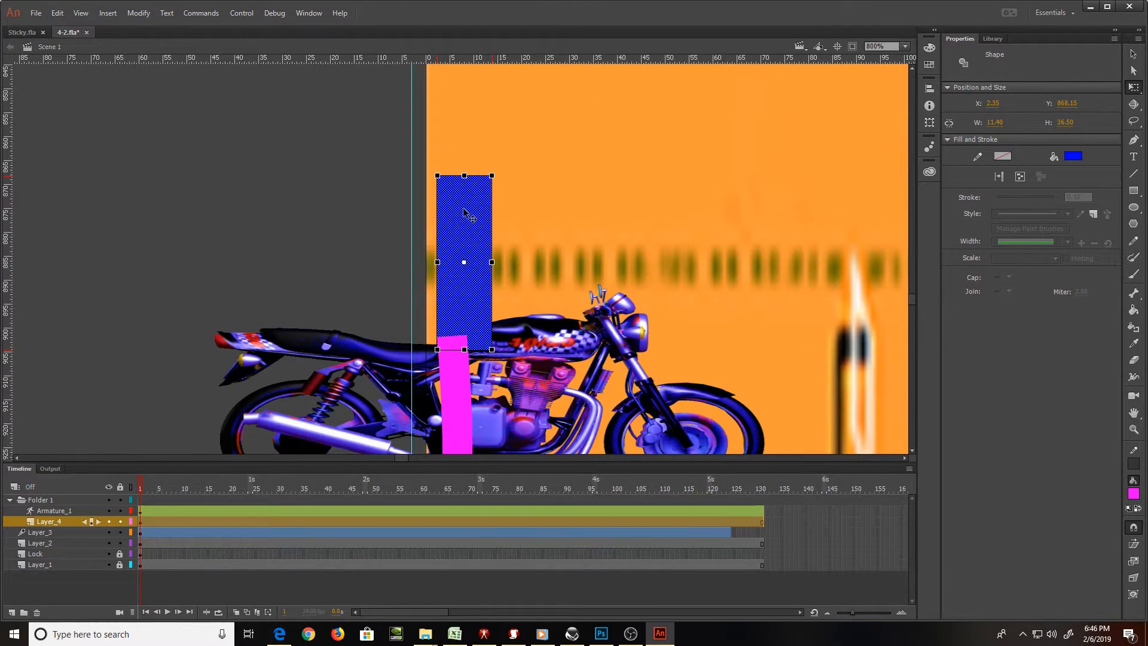
pyautogui.moveTo(491, 176); pyautogui.dragTo(451, 179)
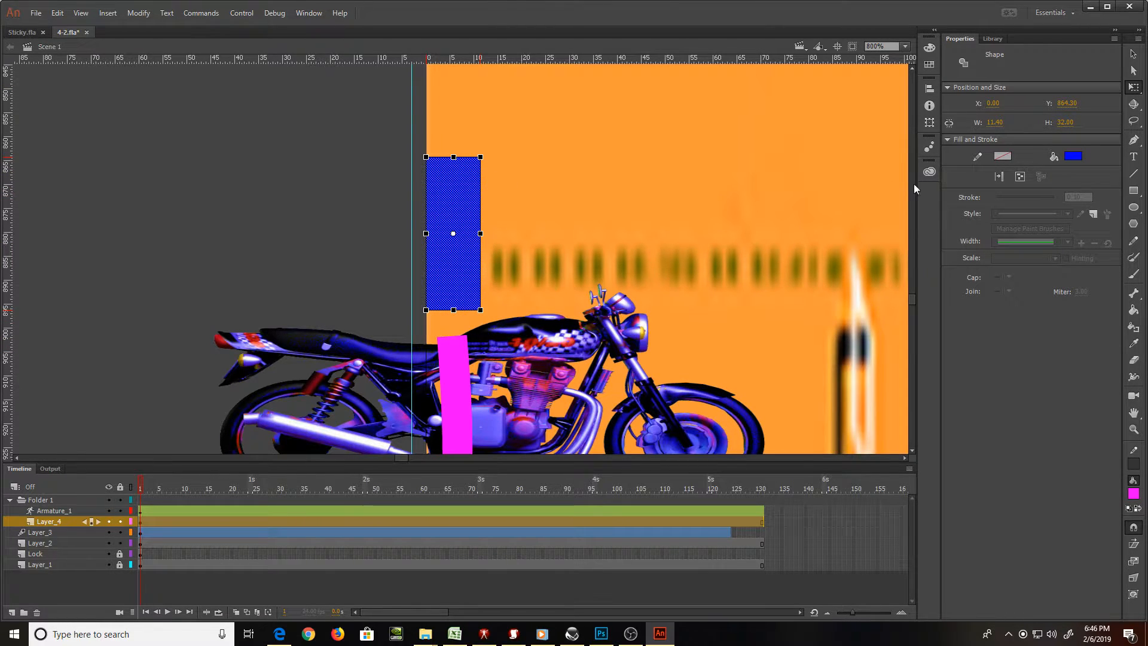
# Add a two-bone armature down the centre of the blue torso and bend the torso backward with its lower bone
pyautogui.click(1133, 293)
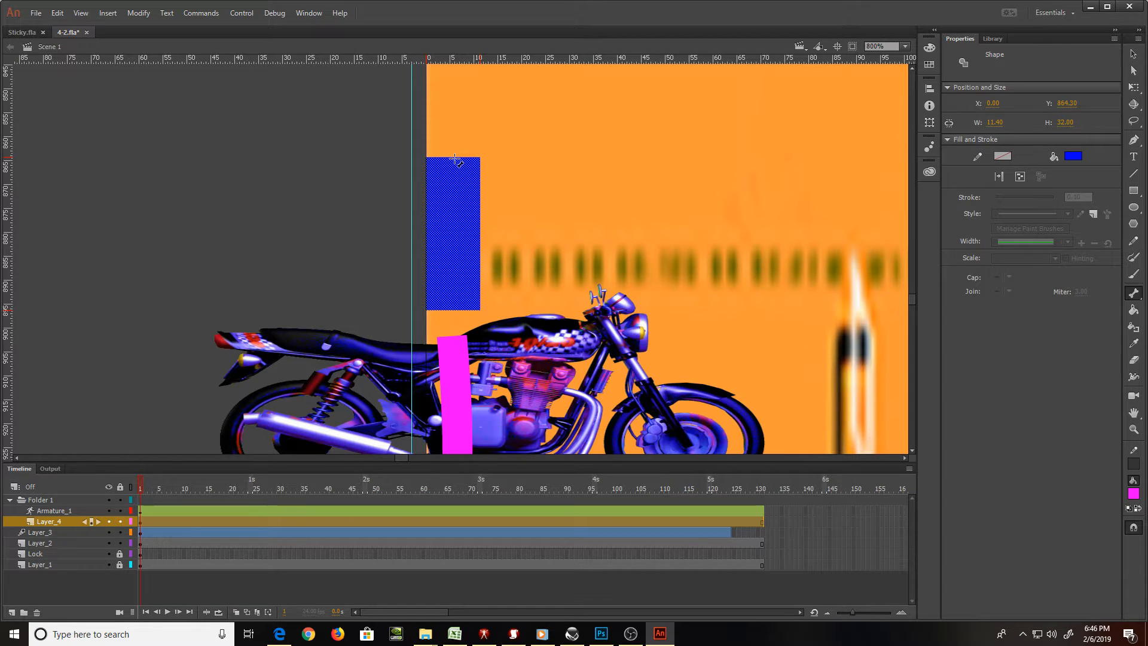
pyautogui.moveTo(449, 155); pyautogui.dragTo(451, 307)
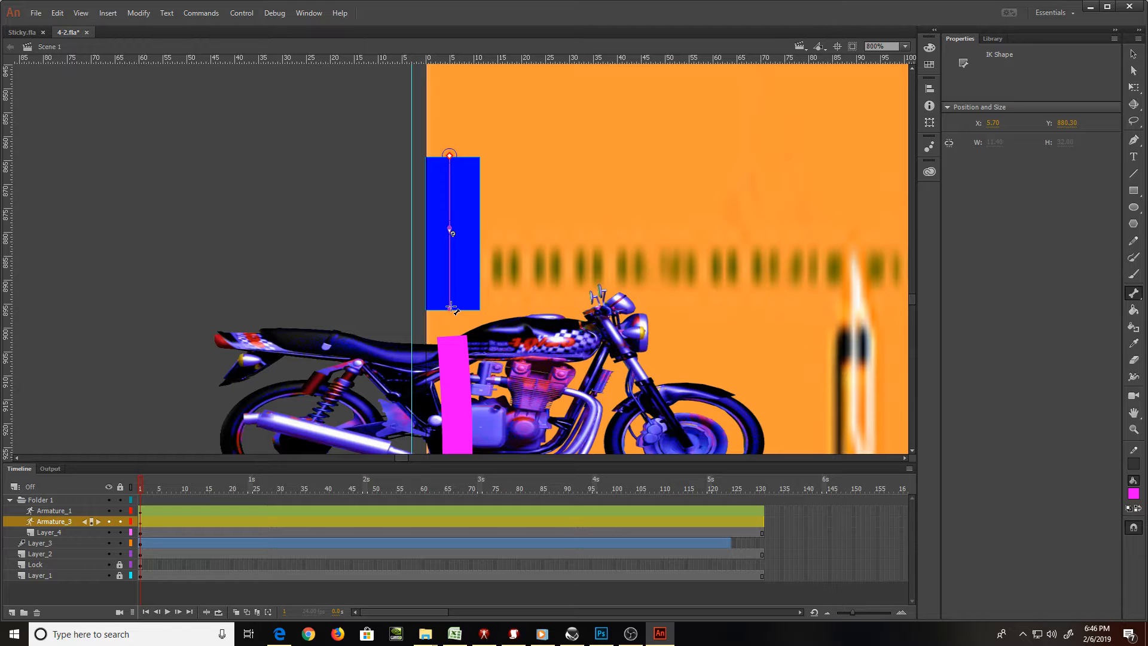
pyautogui.press('v')
pyautogui.moveTo(452, 305); pyautogui.dragTo(426, 296)
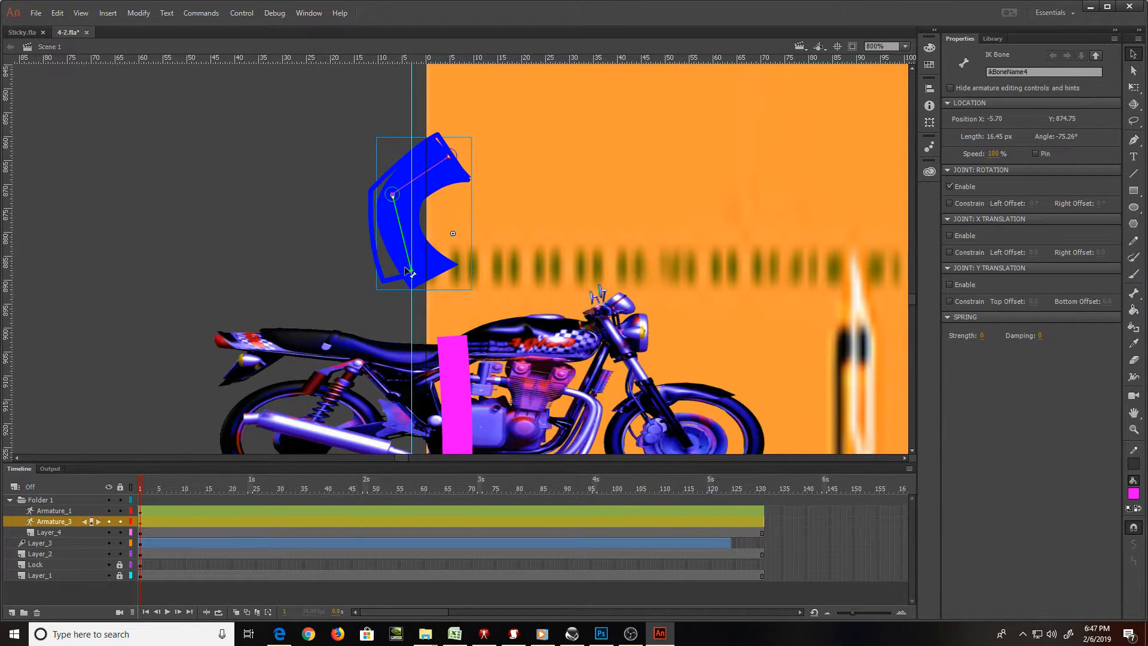
# Straighten the torso's bones and seat the torso on the motorcycle over the pink leg at about X 5, Y 889
pyautogui.press('q')
pyautogui.click(426, 176)
pyautogui.moveTo(425, 176); pyautogui.dragTo(379, 199)
pyautogui.press('v')
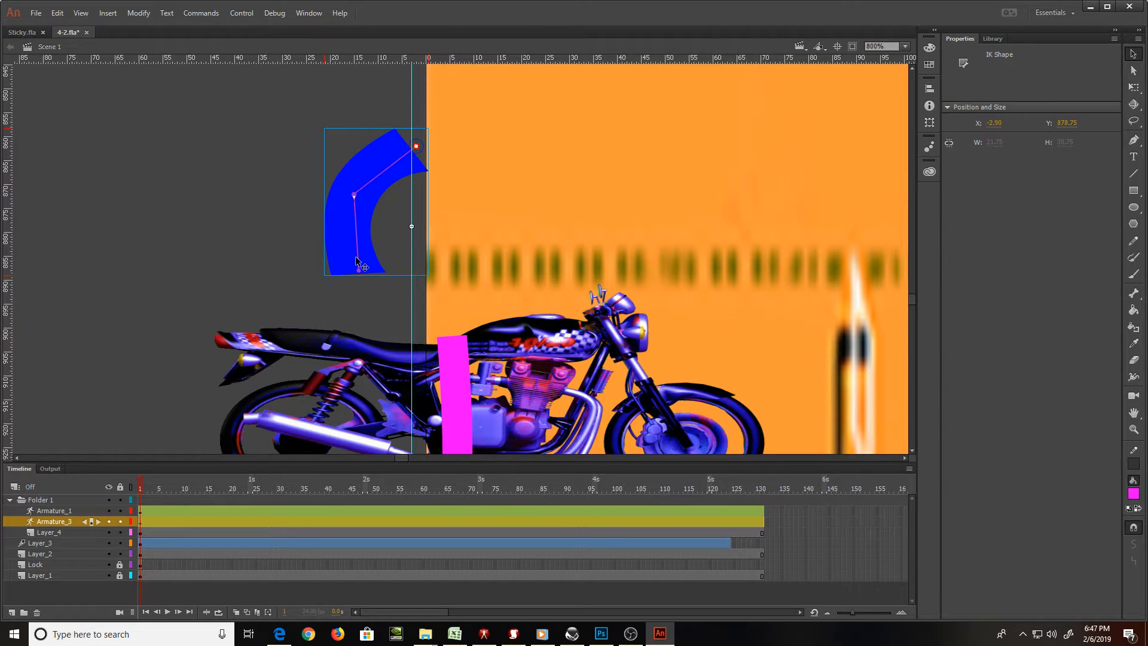
pyautogui.moveTo(359, 269); pyautogui.dragTo(418, 322)
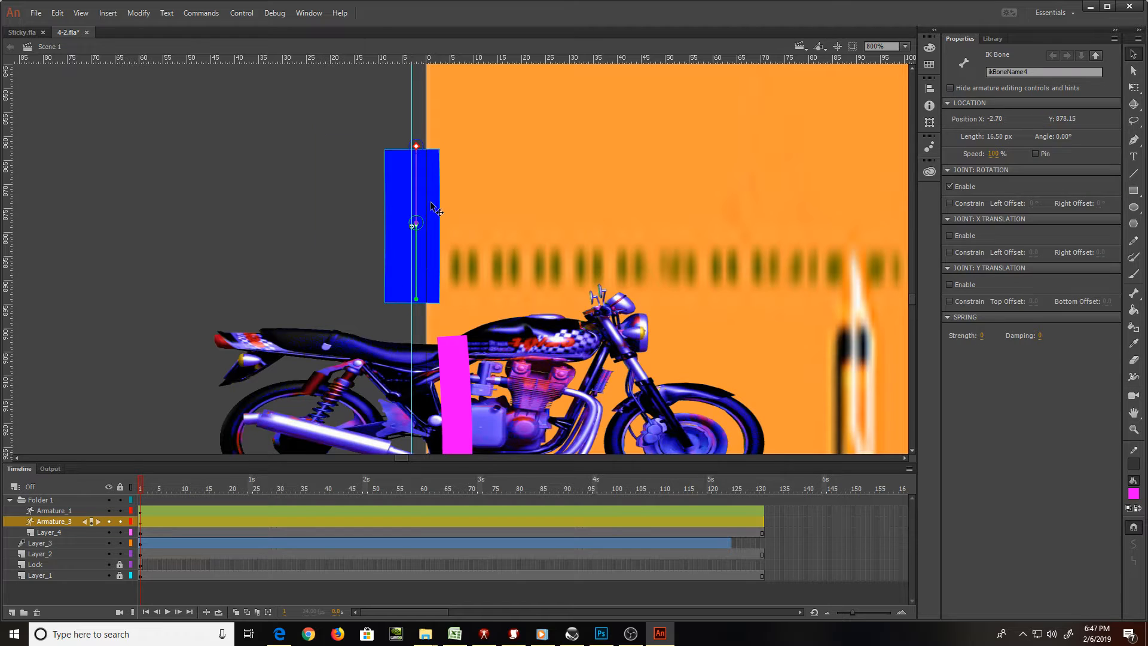
pyautogui.press('q')
pyautogui.moveTo(431, 207); pyautogui.dragTo(466, 249)
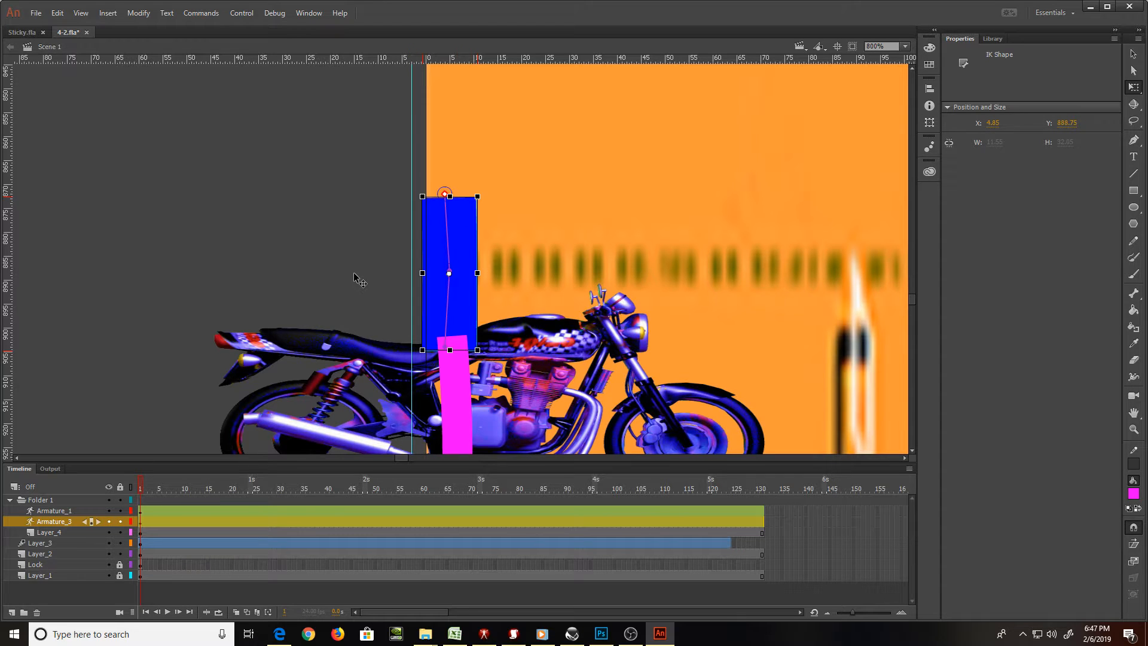
# Scale the round-ended pink arm down to about 6 by 32 px and place it beside the torso at about X 13, Y 873
pyautogui.hotkey('ctrl', '-')
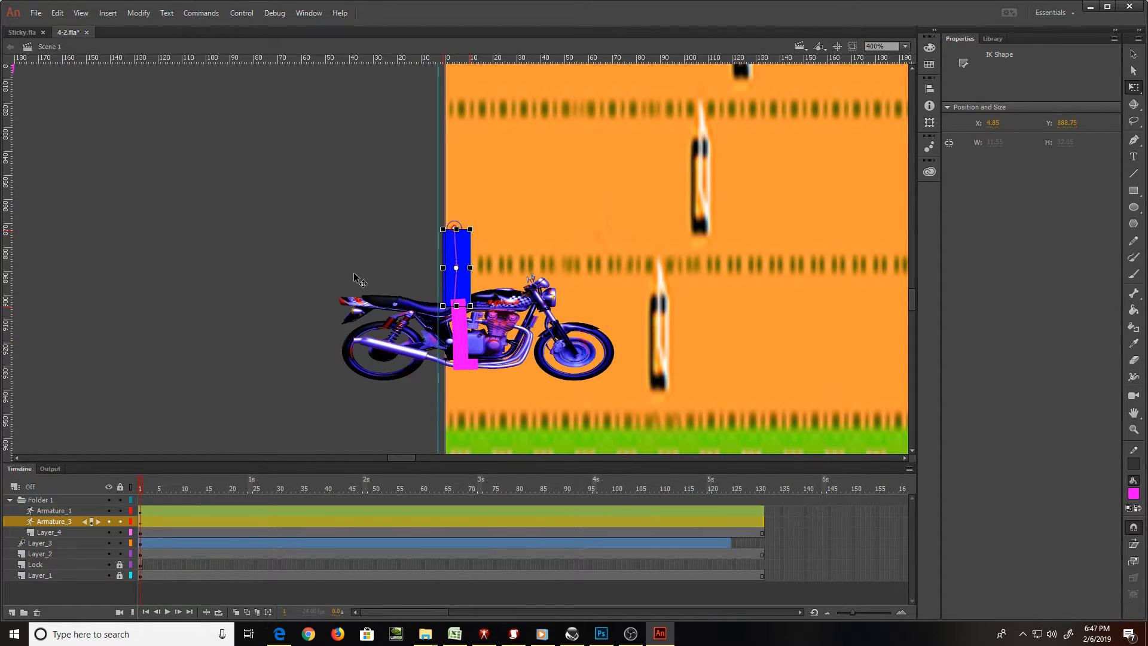
pyautogui.scroll(4, 345, 299)
pyautogui.scroll(-2, 345, 298)
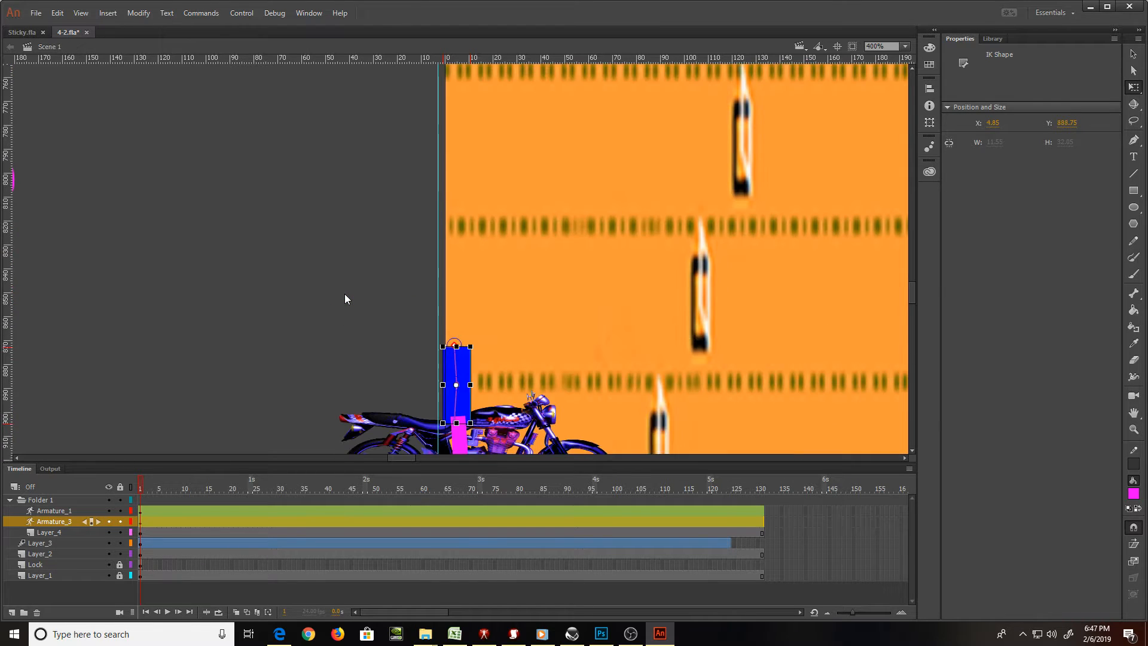
pyautogui.moveTo(406, 458); pyautogui.dragTo(391, 459)
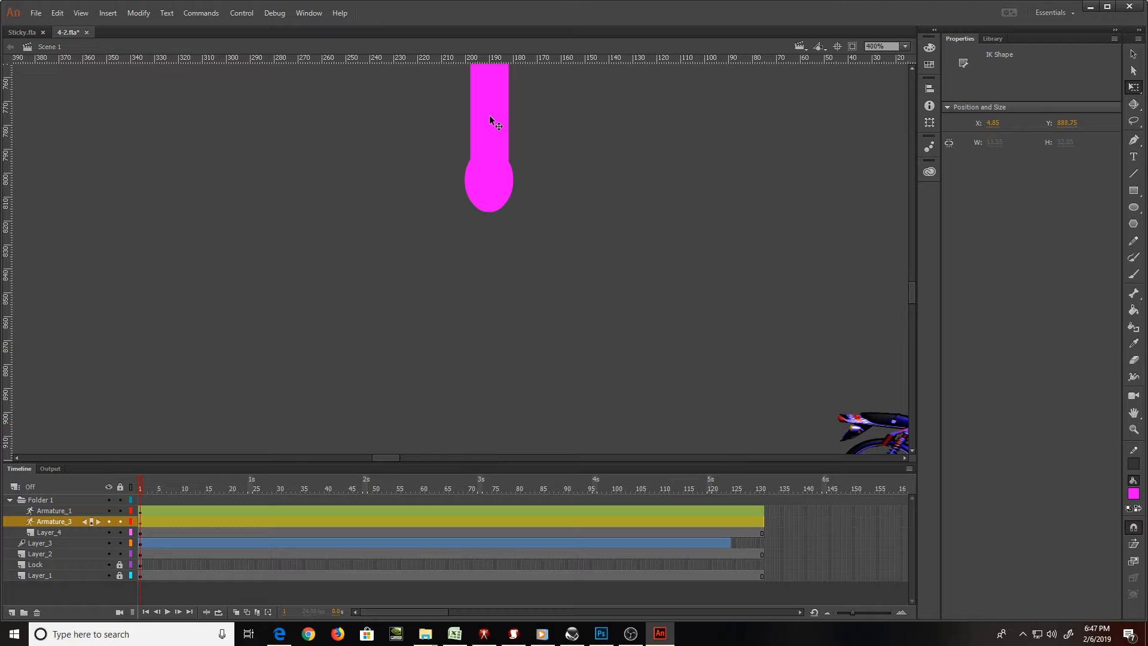
pyautogui.moveTo(489, 116); pyautogui.dragTo(678, 291)
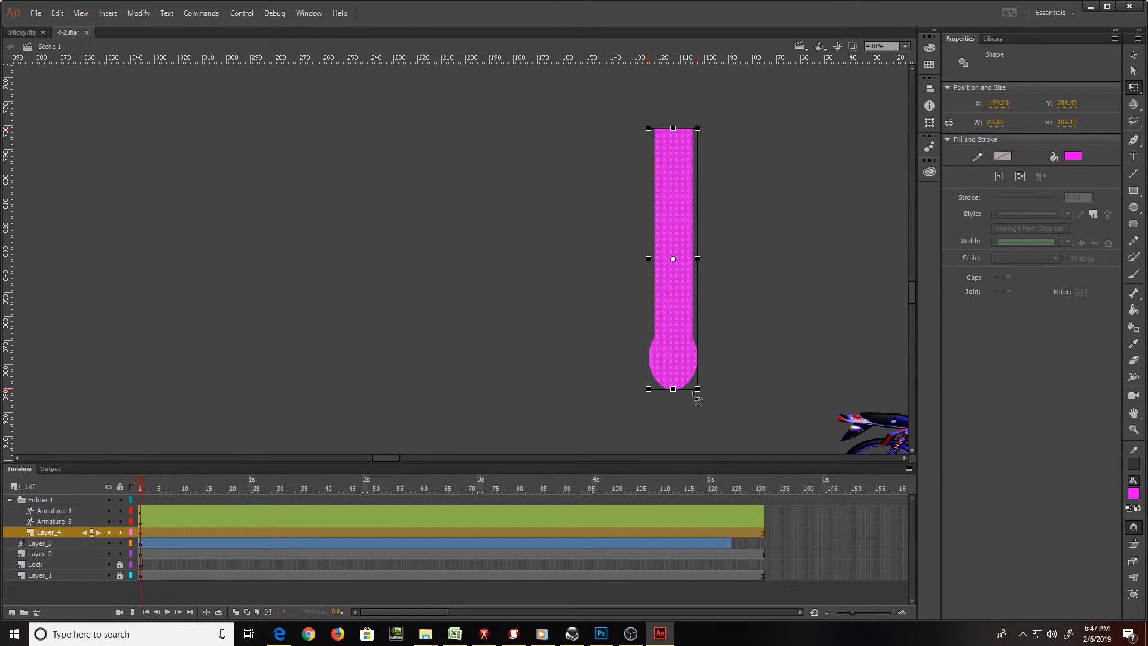
pyautogui.moveTo(697, 388); pyautogui.dragTo(682, 300)
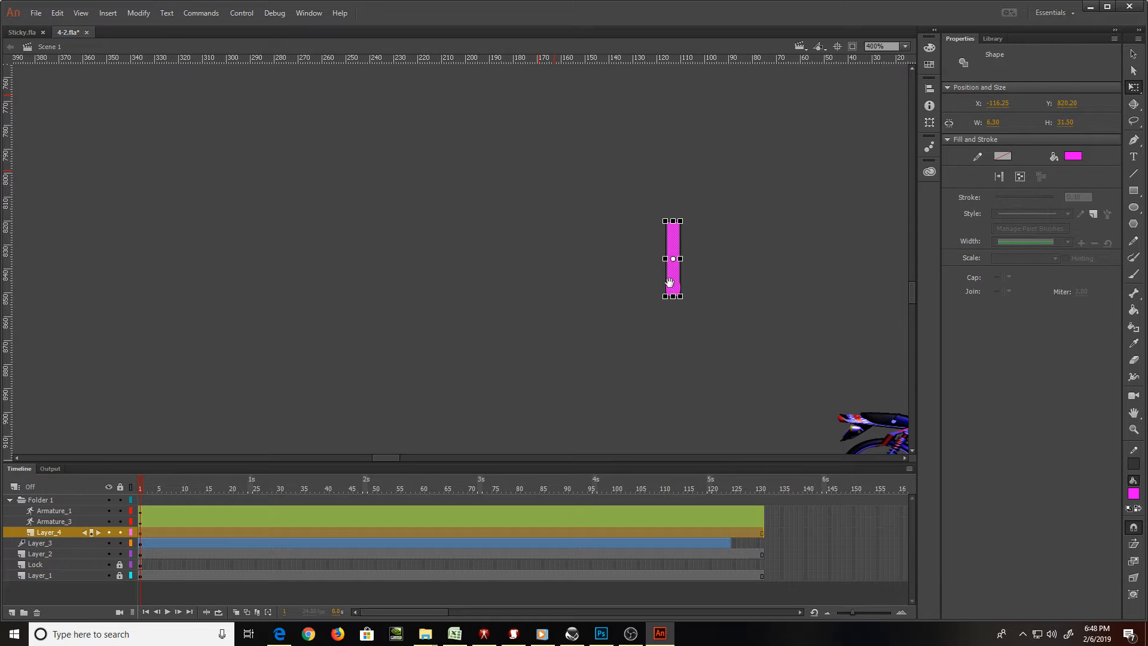
pyautogui.moveTo(672, 284); pyautogui.dragTo(644, 297)
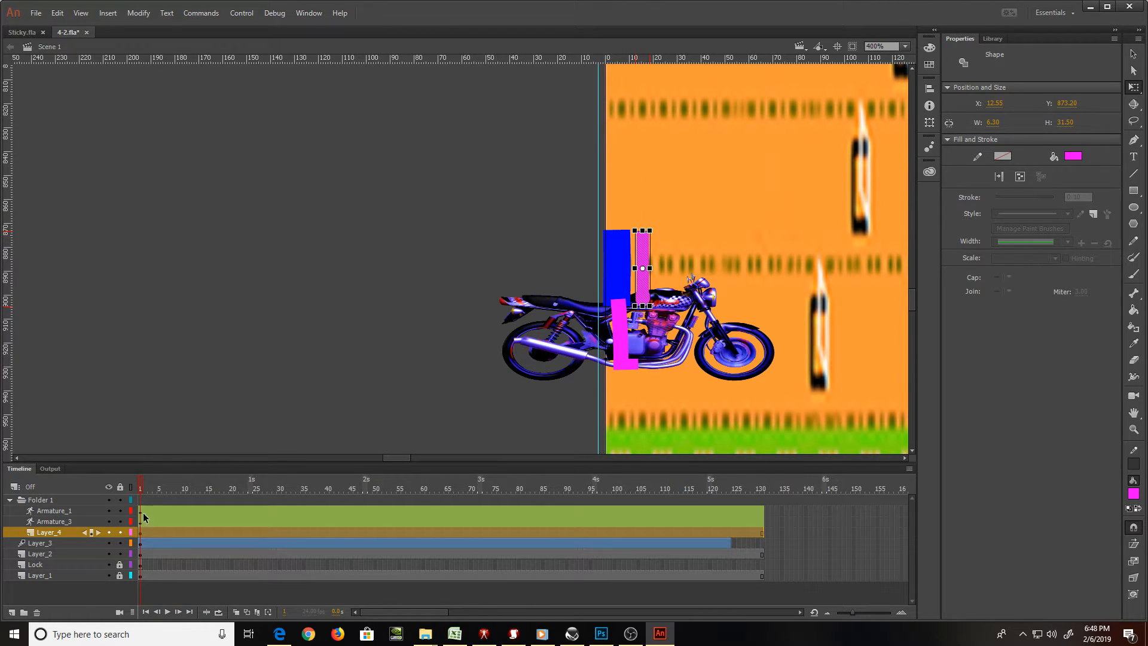
# Move Layer_4 above the two armature layers in Folder 1 and deselect its shapes
pyautogui.moveTo(56, 542); pyautogui.dragTo(64, 512)
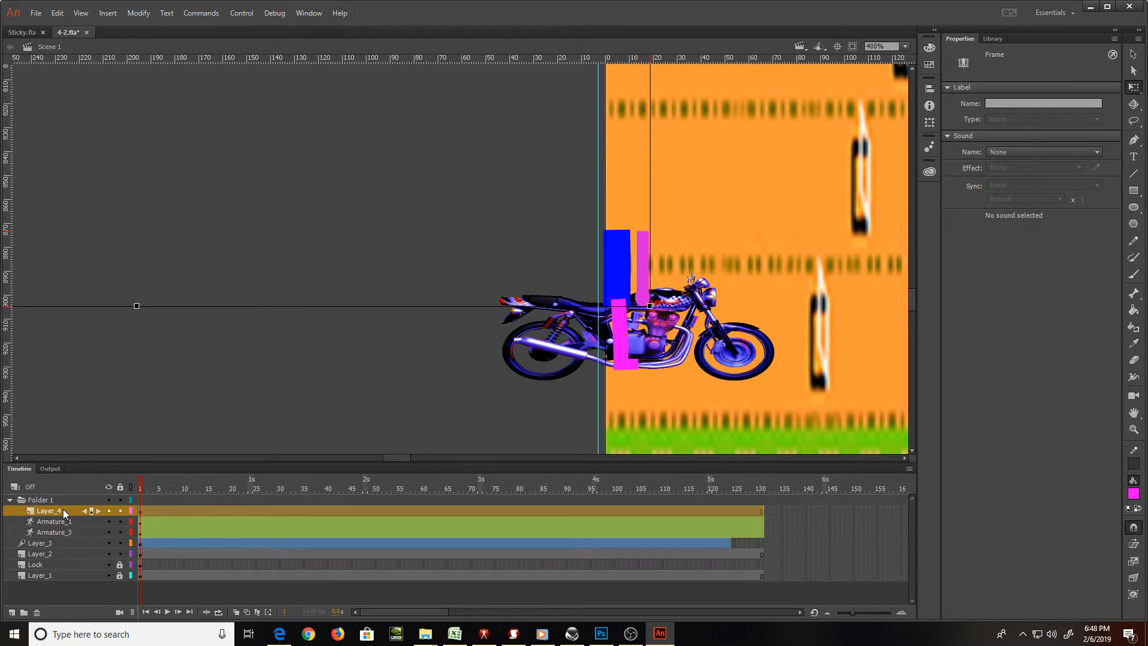
pyautogui.hotkey('ctrl', '=')
pyautogui.hotkey('ctrl', '-')
pyautogui.hotkey('ctrl', '-')
pyautogui.hotkey('ctrl', '-')
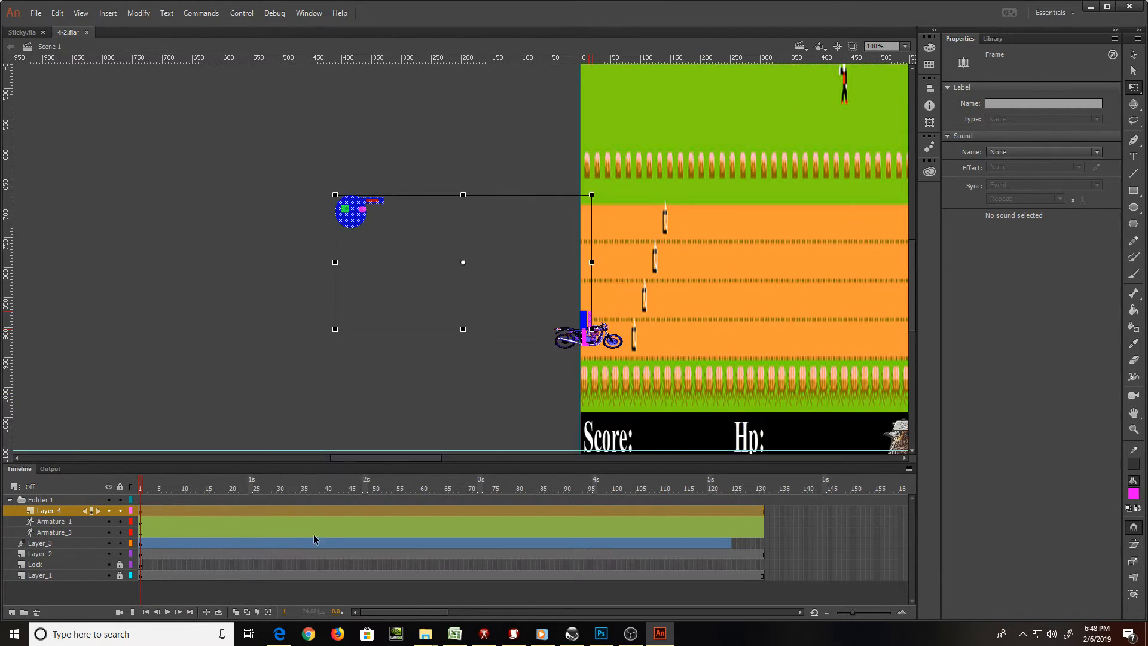
pyautogui.hotkey('ctrl', '=')
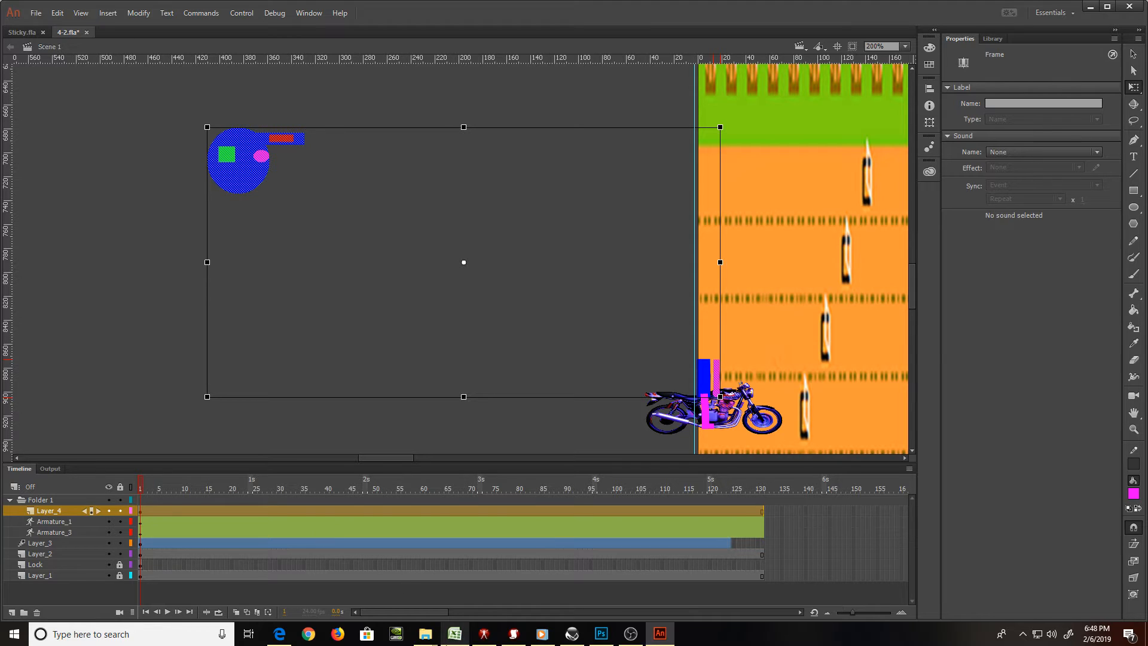
pyautogui.click(608, 440)
# Try to rig the pink arm with a two-bone armature and bend its hand toward the handlebars
pyautogui.moveTo(410, 457); pyautogui.dragTo(436, 459)
pyautogui.press('z')
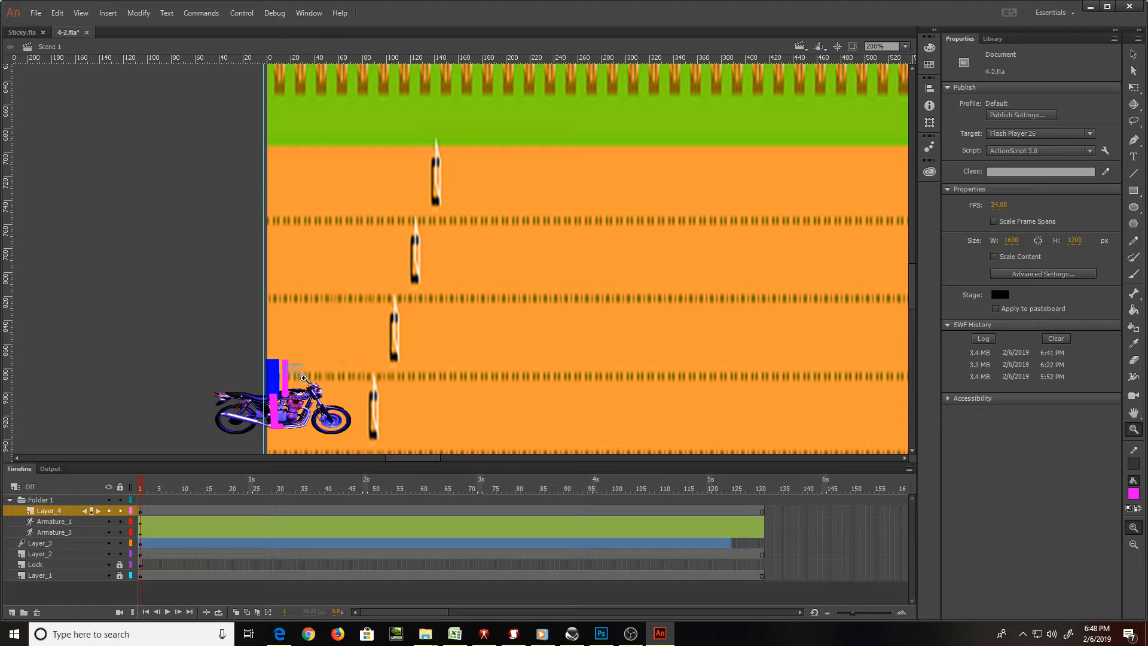
pyautogui.moveTo(317, 395); pyautogui.dragTo(300, 382)
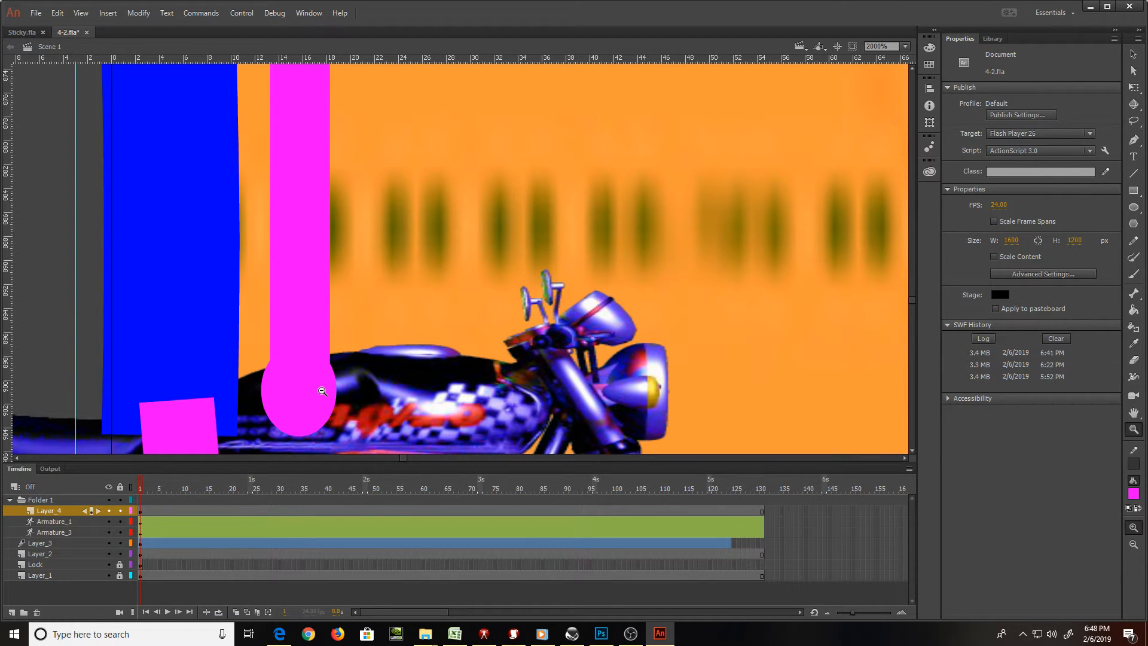
pyautogui.hotkey('ctrl', '-')
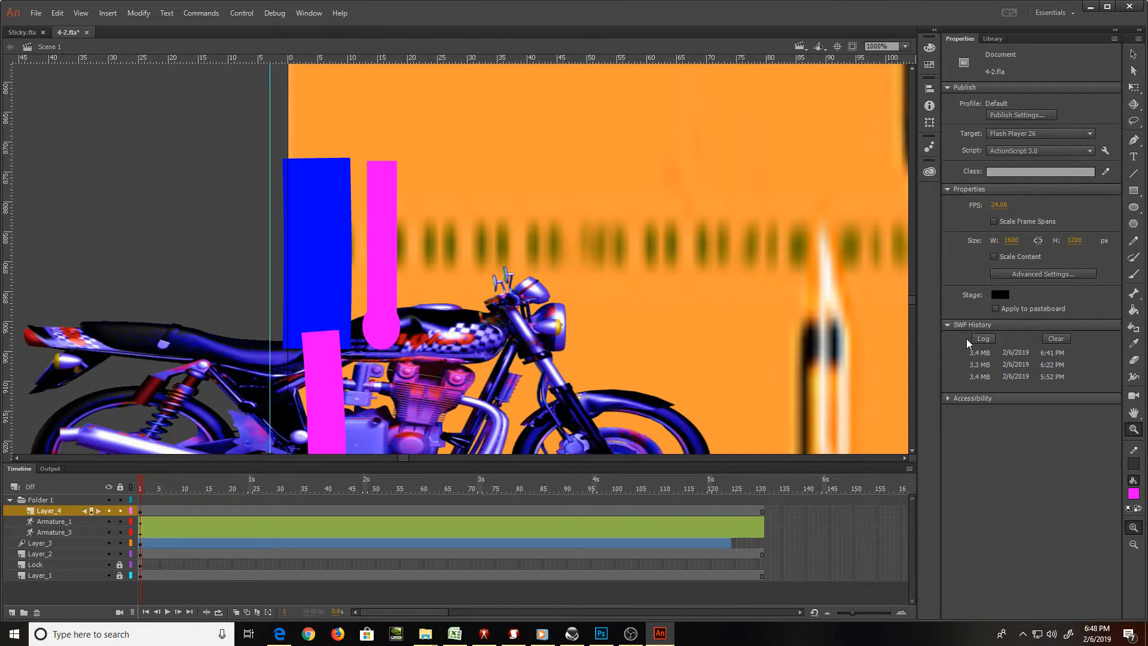
pyautogui.click(1133, 293)
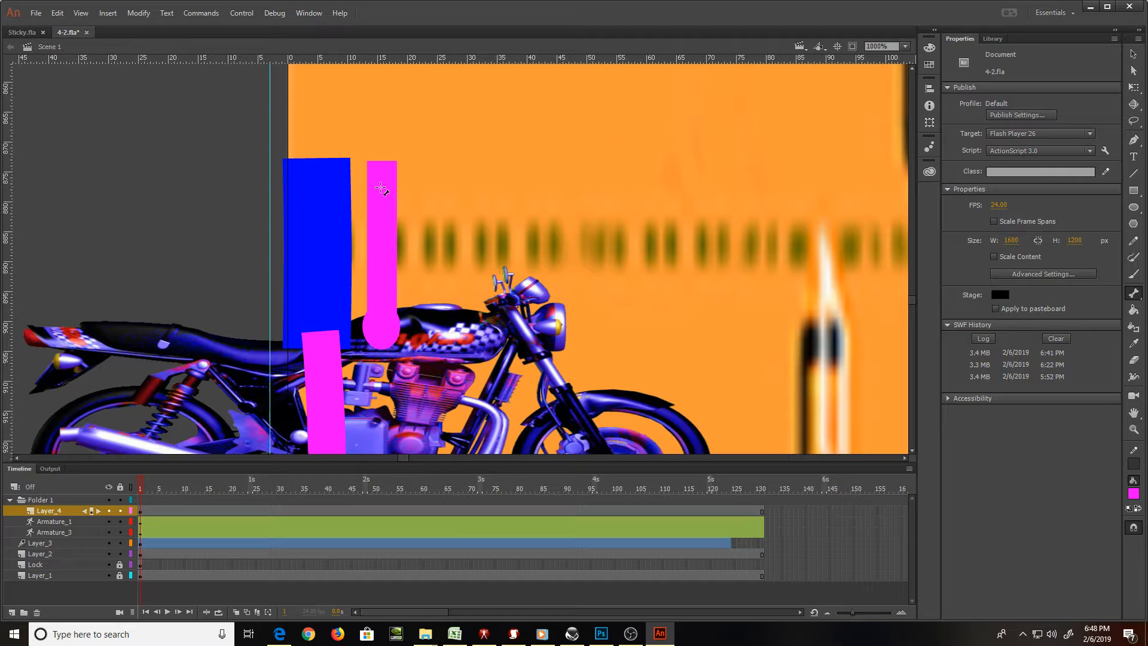
pyautogui.moveTo(377, 160); pyautogui.dragTo(383, 372)
pyautogui.press('v')
pyautogui.click(385, 371)
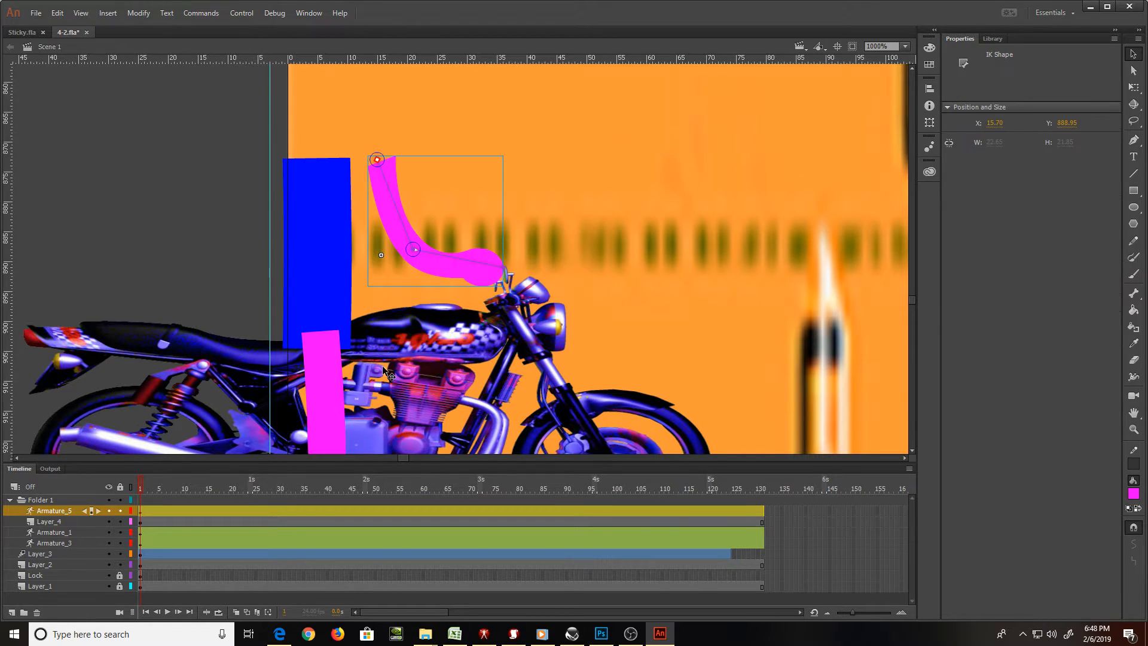
pyautogui.hotkey('ctrl', 'b')
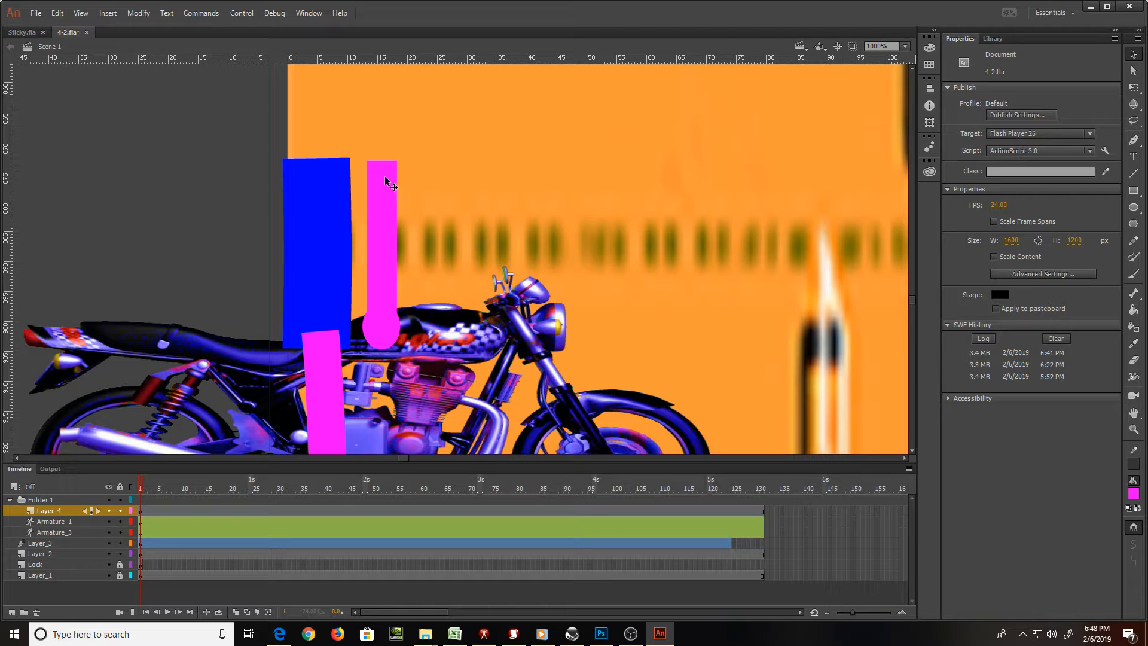
# Select the pink arm and add a straight two-bone armature from the shoulder down to the end of the hand
pyautogui.press('m')
pyautogui.click(381, 163)
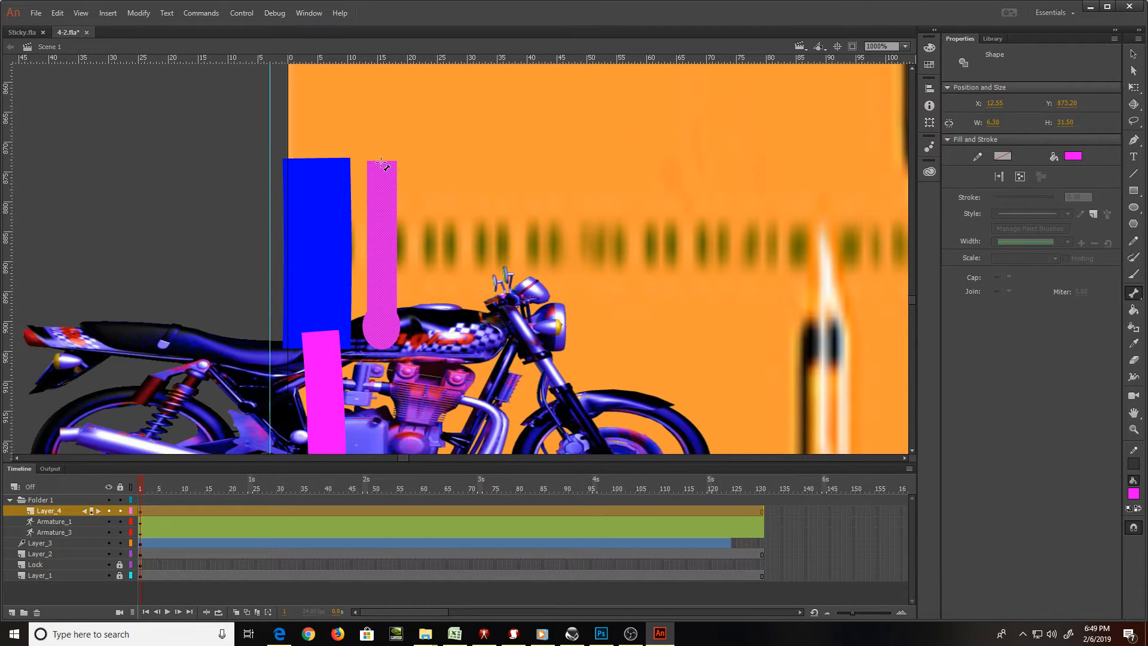
pyautogui.moveTo(381, 162); pyautogui.dragTo(381, 268)
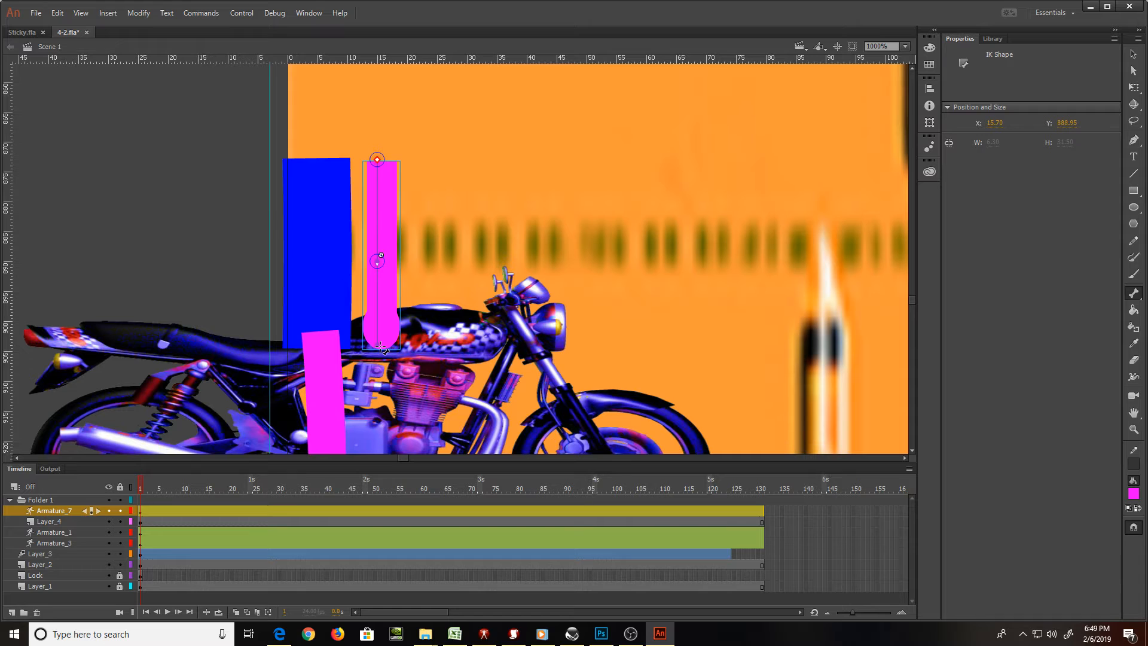
pyautogui.press('q')
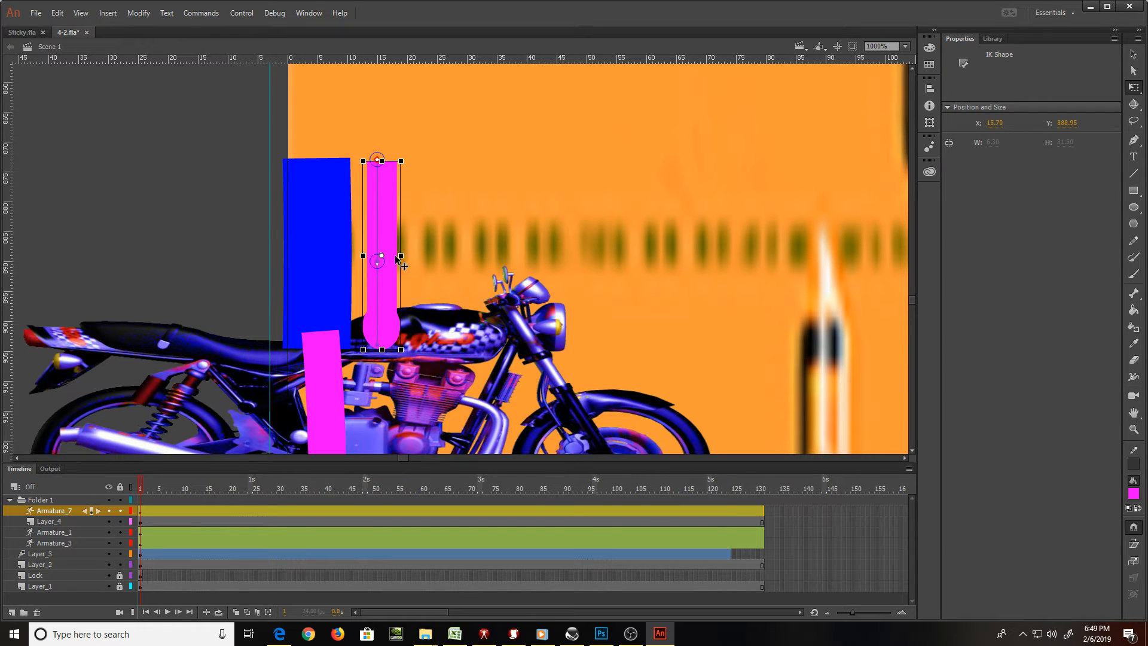
# Lower the pink arm to about Y 890 and duplicate its Armature_7 layer
pyautogui.moveTo(396, 219)
pyautogui.mouseDown()
pyautogui.moveTo(329, 224)
pyautogui.moveTo(389, 221)
pyautogui.mouseUp()
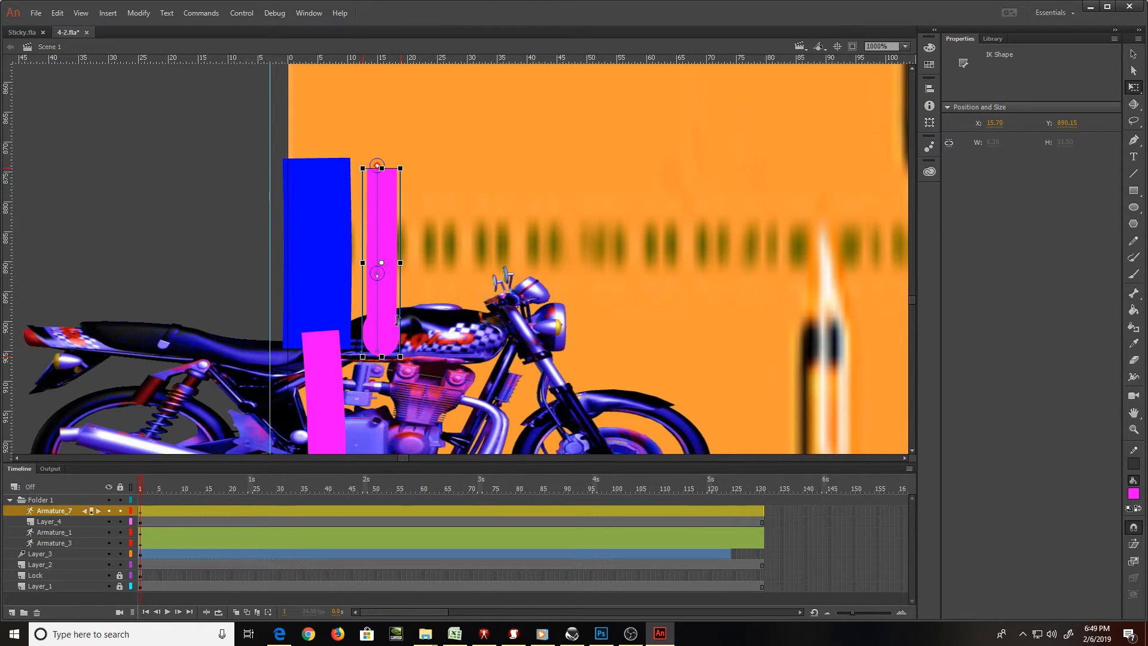
pyautogui.hotkey('ctrl', '-')
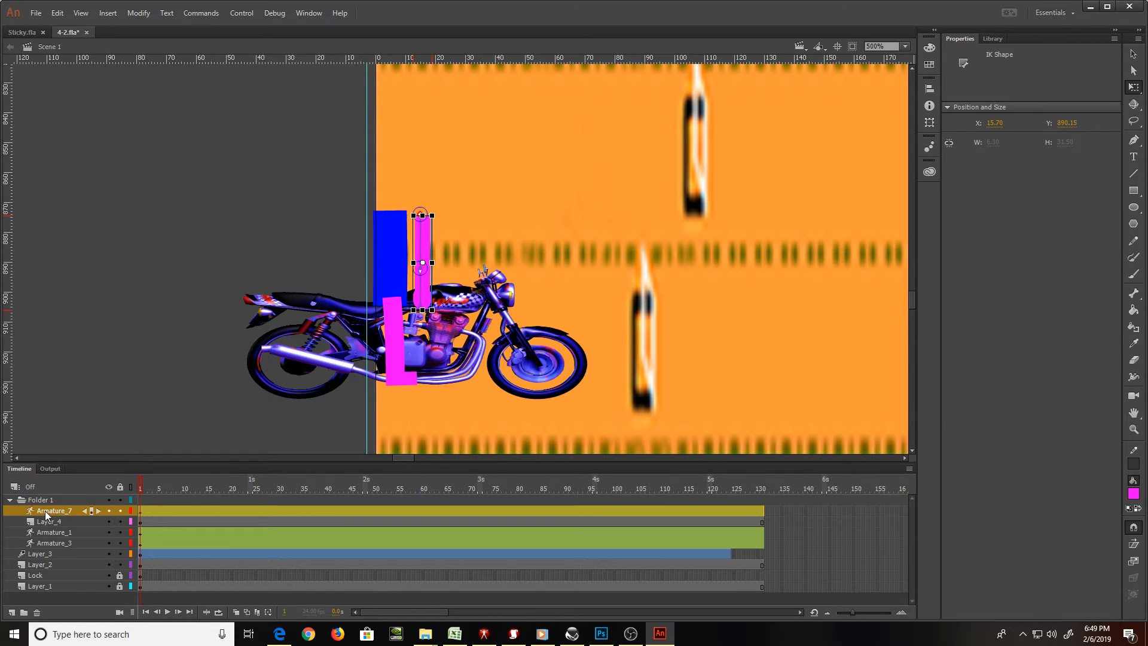
pyautogui.moveTo(42, 513); pyautogui.dragTo(11, 610)
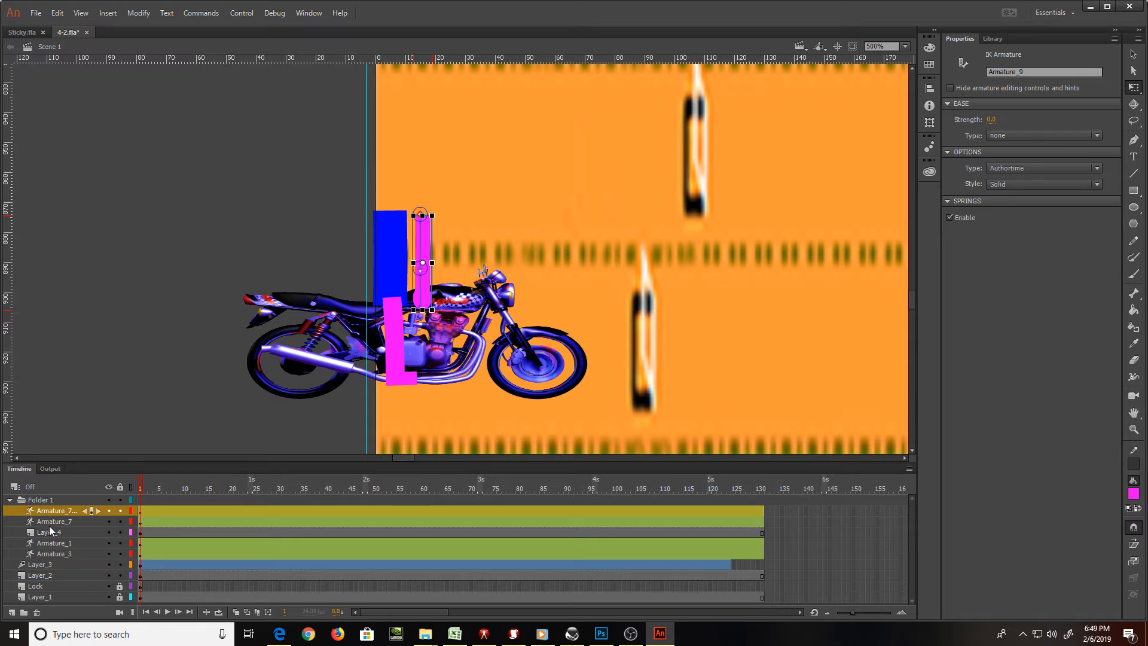
# Move the original Armature_7 layer below Armature_3 in Folder 1 and place the duplicated arm over the blue torso at about X 5
pyautogui.moveTo(58, 526); pyautogui.dragTo(63, 561)
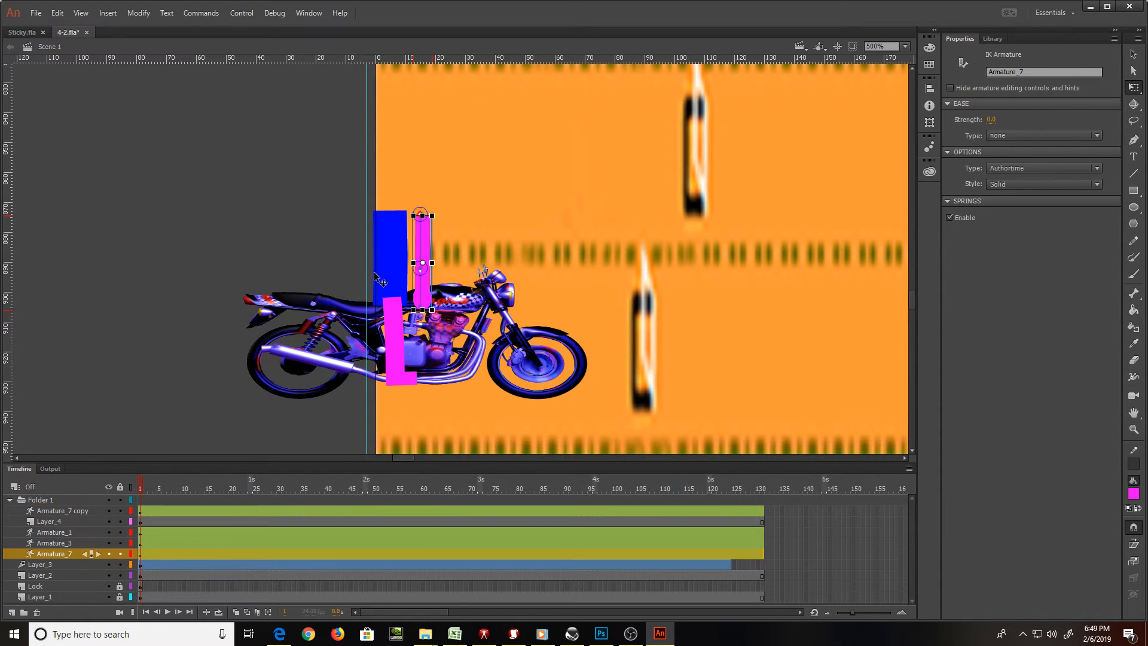
pyautogui.moveTo(422, 246); pyautogui.dragTo(389, 251)
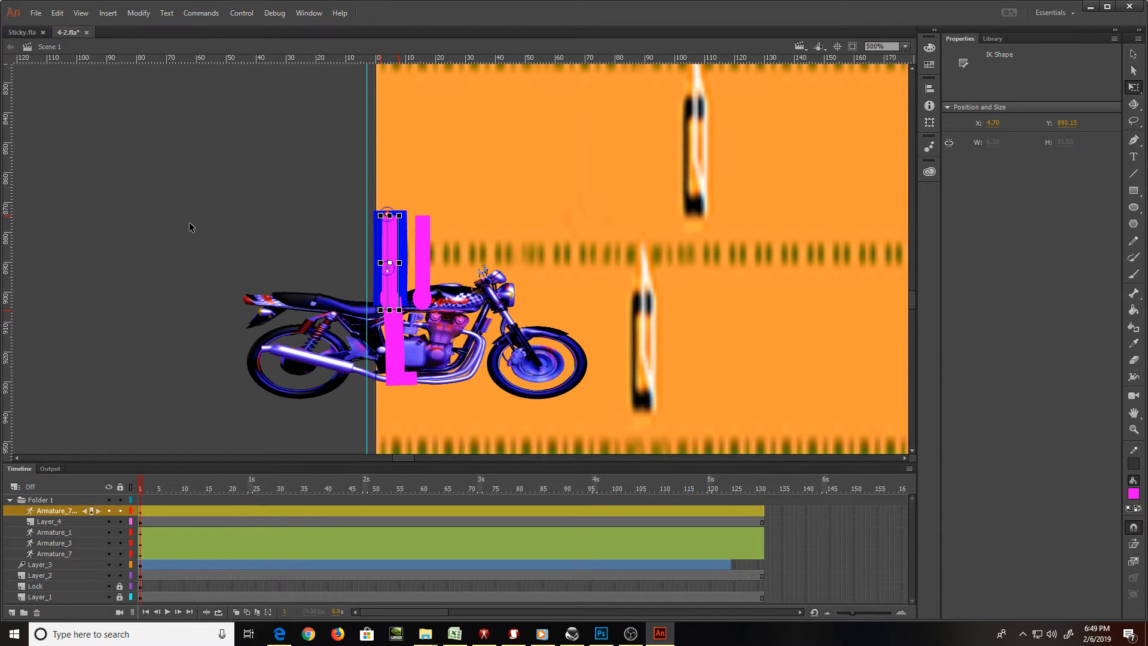
# Select all the shapes of the head on Layer_4 and turn them into a movie clip with a motion tween
pyautogui.hotkey('ctrl', '-')
pyautogui.hotkey('ctrl', '-')
pyautogui.click(159, 119)
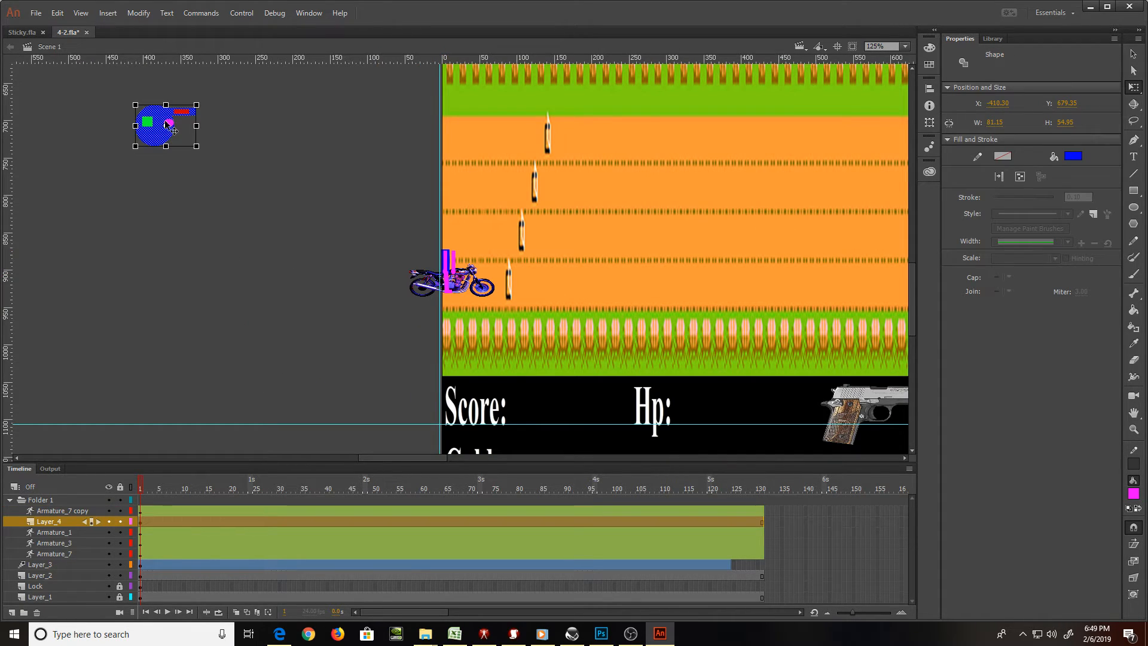
pyautogui.moveTo(167, 123)
pyautogui.mouseDown()
pyautogui.moveTo(295, 138)
pyautogui.moveTo(275, 144)
pyautogui.moveTo(166, 117)
pyautogui.mouseUp()
pyautogui.click(111, 91)
pyautogui.moveTo(98, 85); pyautogui.dragTo(239, 179)
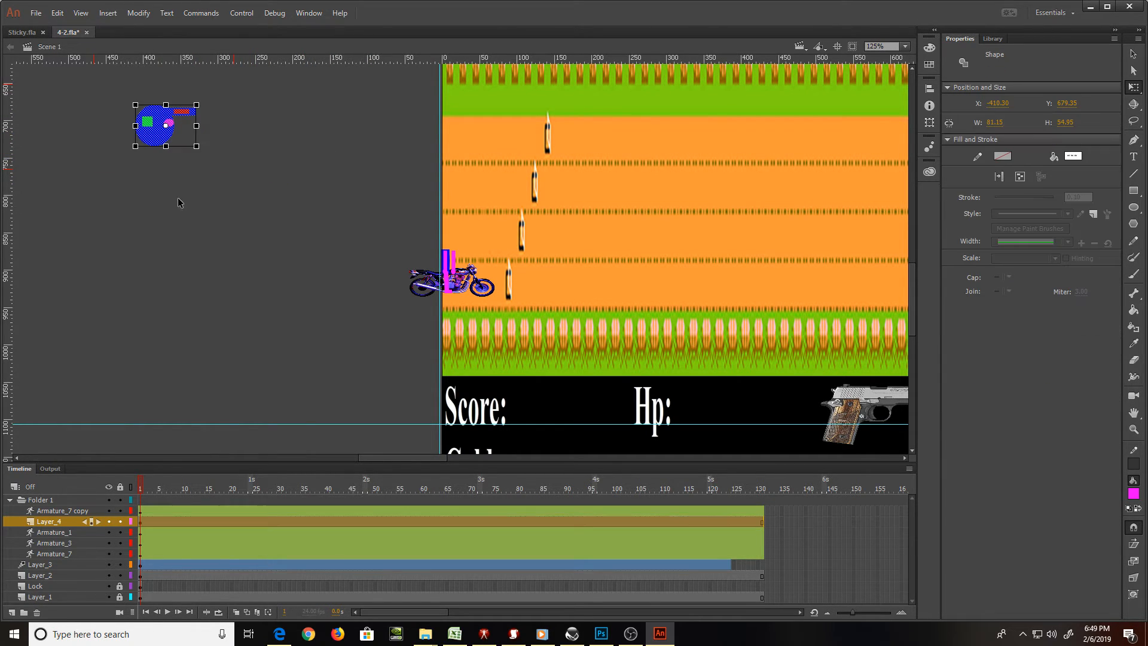
pyautogui.rightClick(160, 133)
pyautogui.click(213, 137)
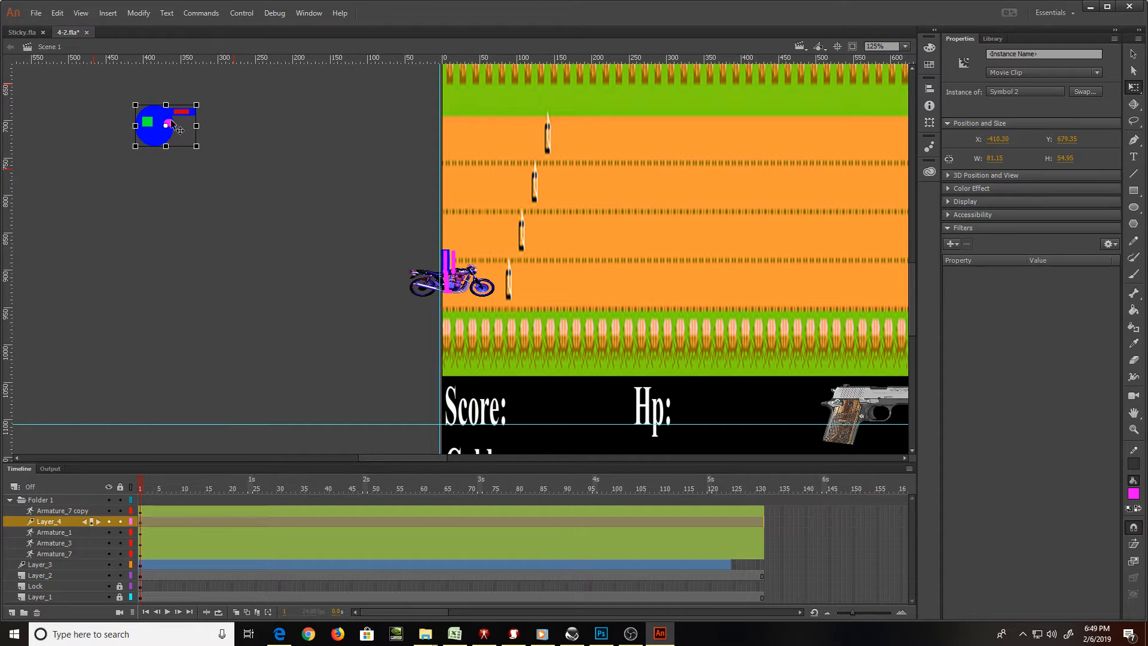
# Place the head on top of the torso and scale it down to about 27 by 15 px at X -2, Y 860
pyautogui.moveTo(197, 132); pyautogui.dragTo(472, 239)
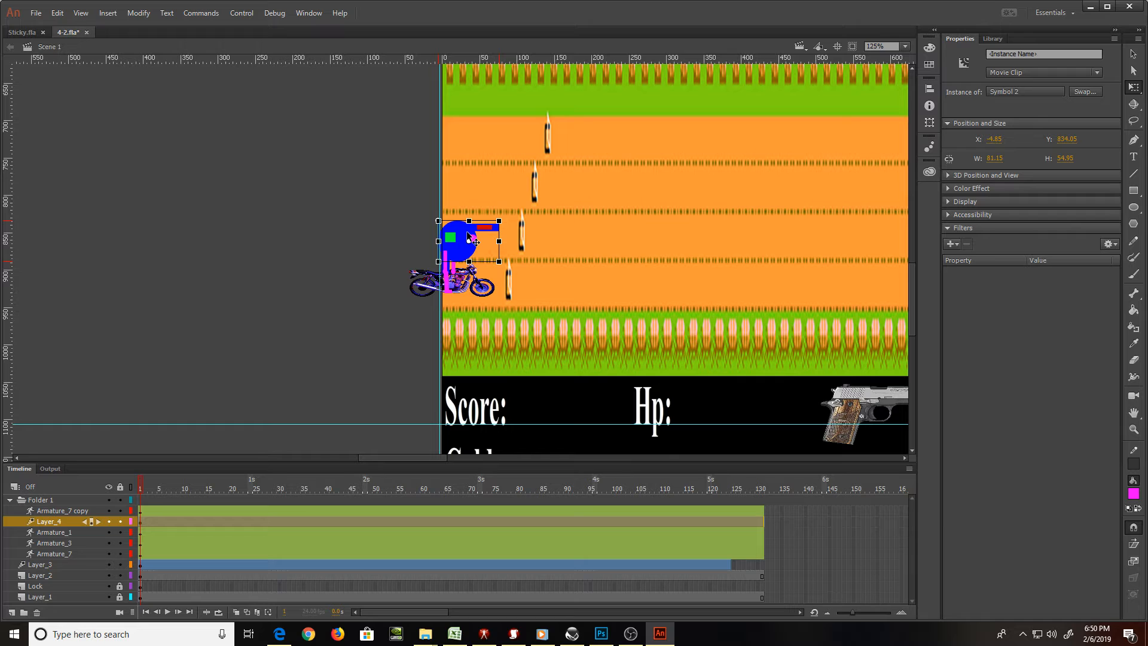
pyautogui.scroll(2, 472, 241)
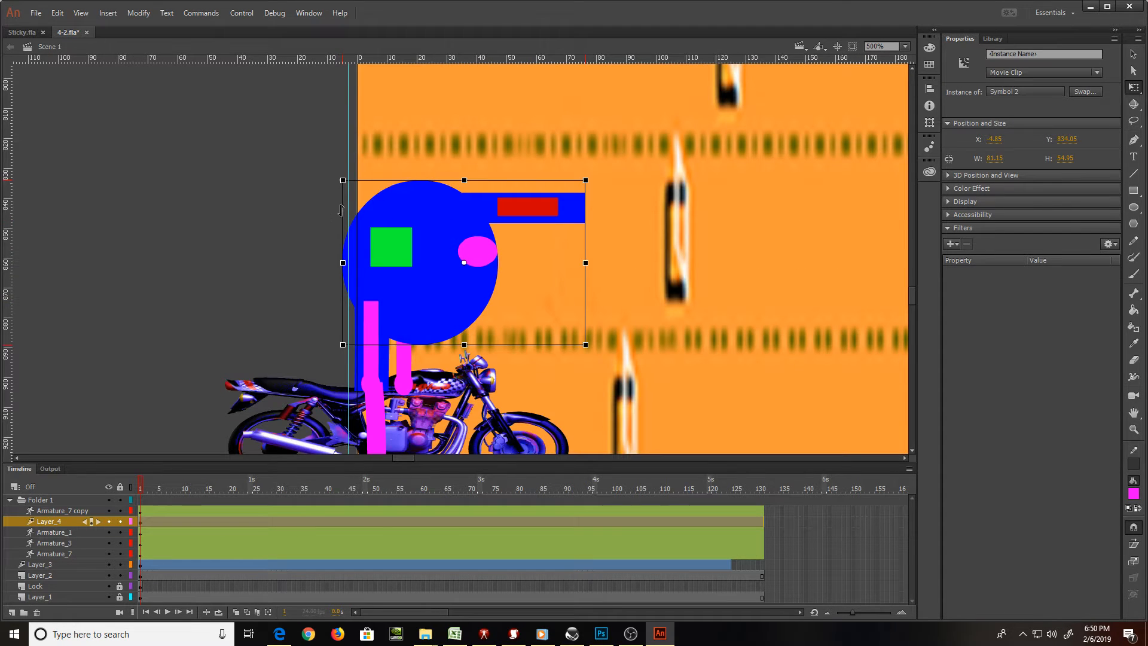
pyautogui.moveTo(343, 180); pyautogui.dragTo(388, 281)
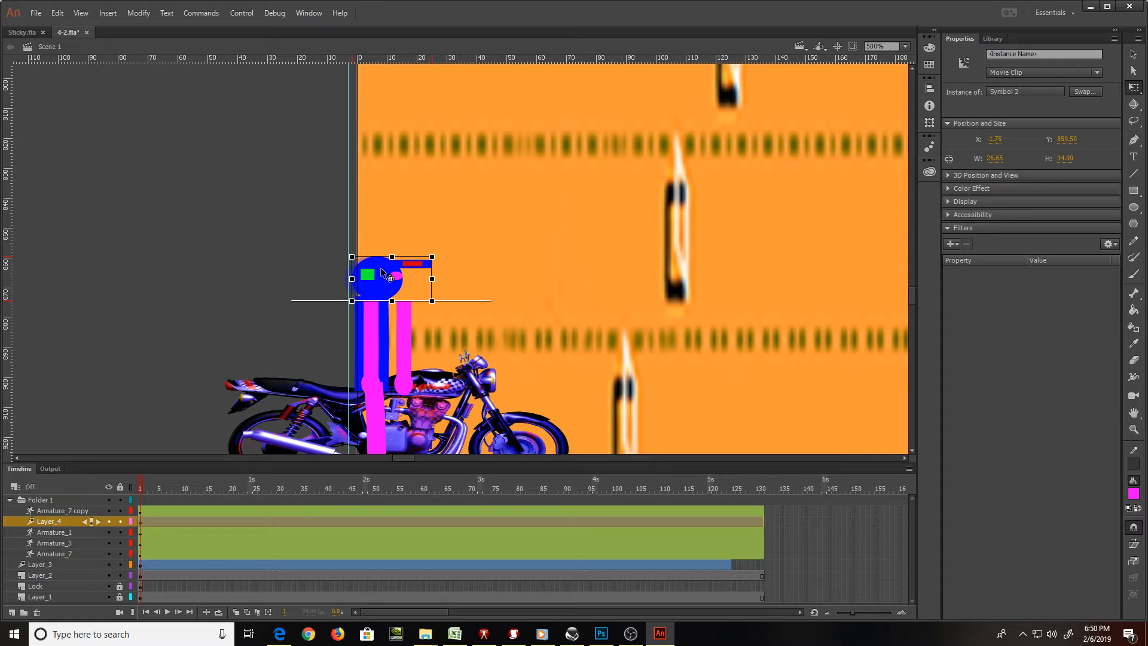
# Move the rear arm against the torso's front edge at about X 11, Y 890, deselect it and save the file
pyautogui.click(397, 331)
pyautogui.moveTo(397, 332); pyautogui.dragTo(393, 335)
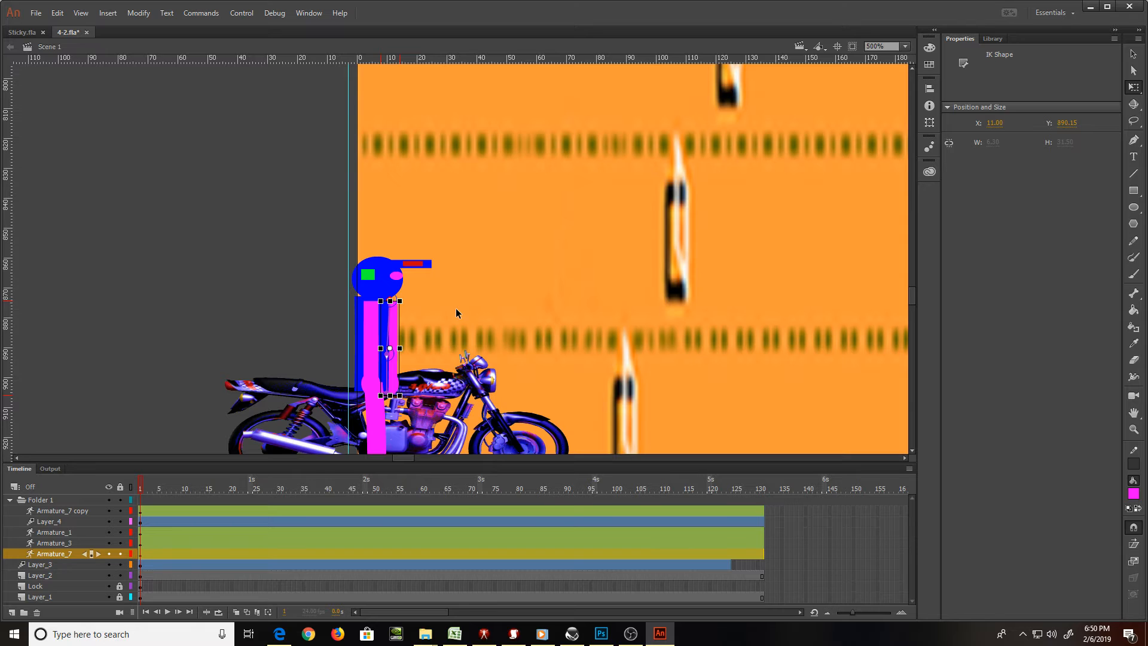
pyautogui.click(484, 291)
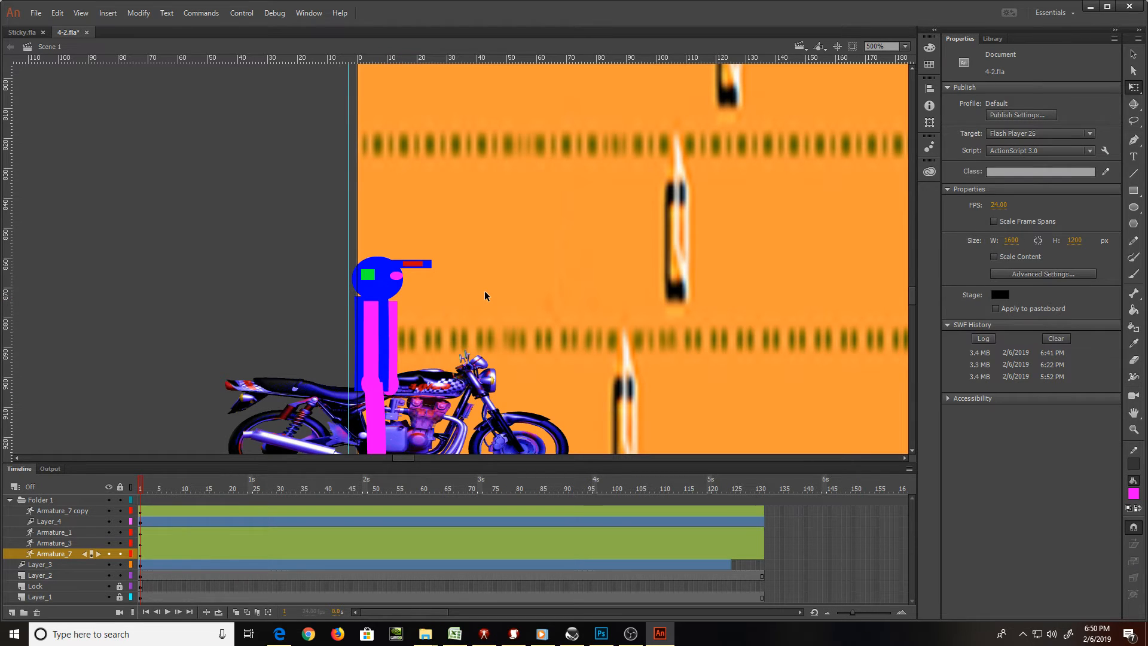
pyautogui.hotkey('ctrl', '-')
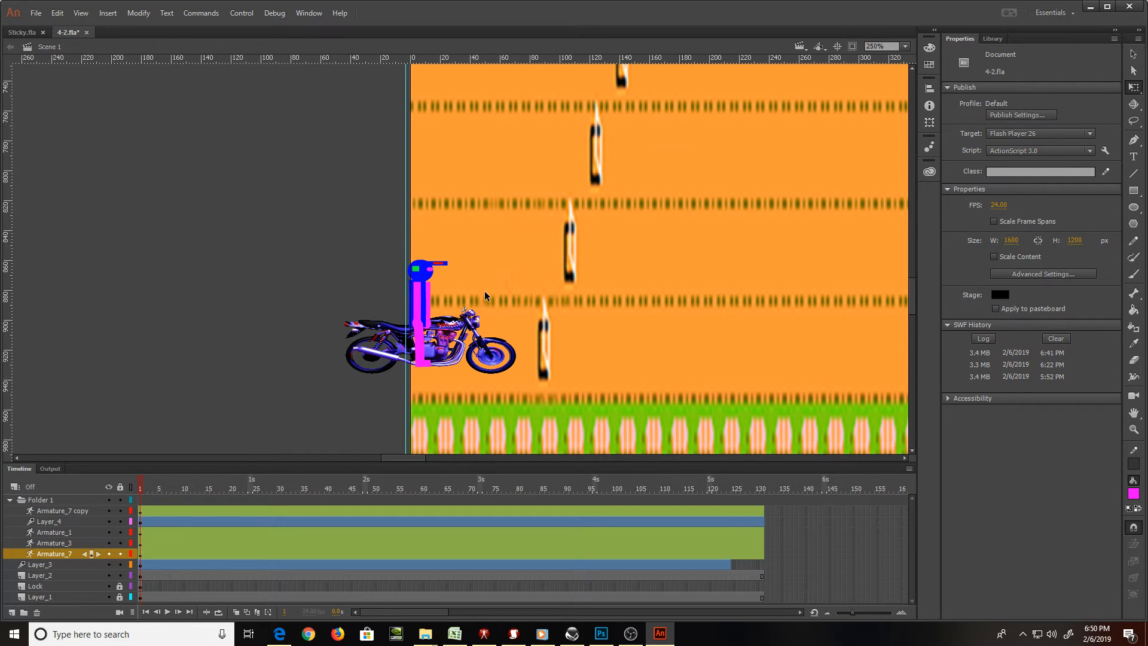
pyautogui.hotkey('ctrl', 's')
pyautogui.click(483, 363)
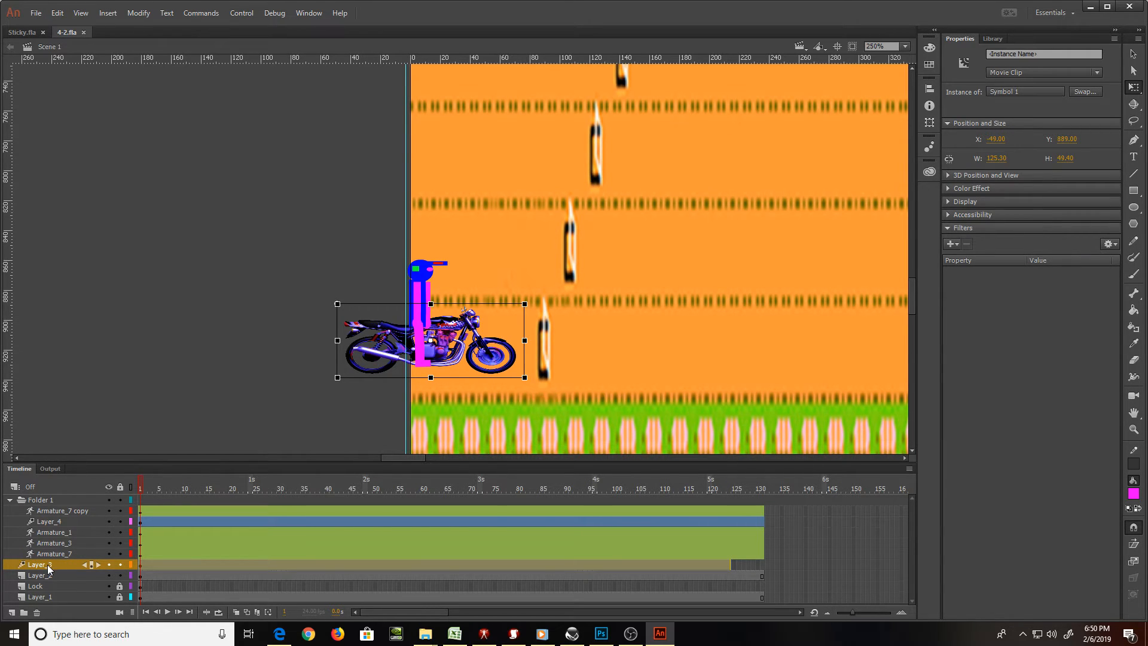
pyautogui.click(109, 565)
pyautogui.click(109, 565)
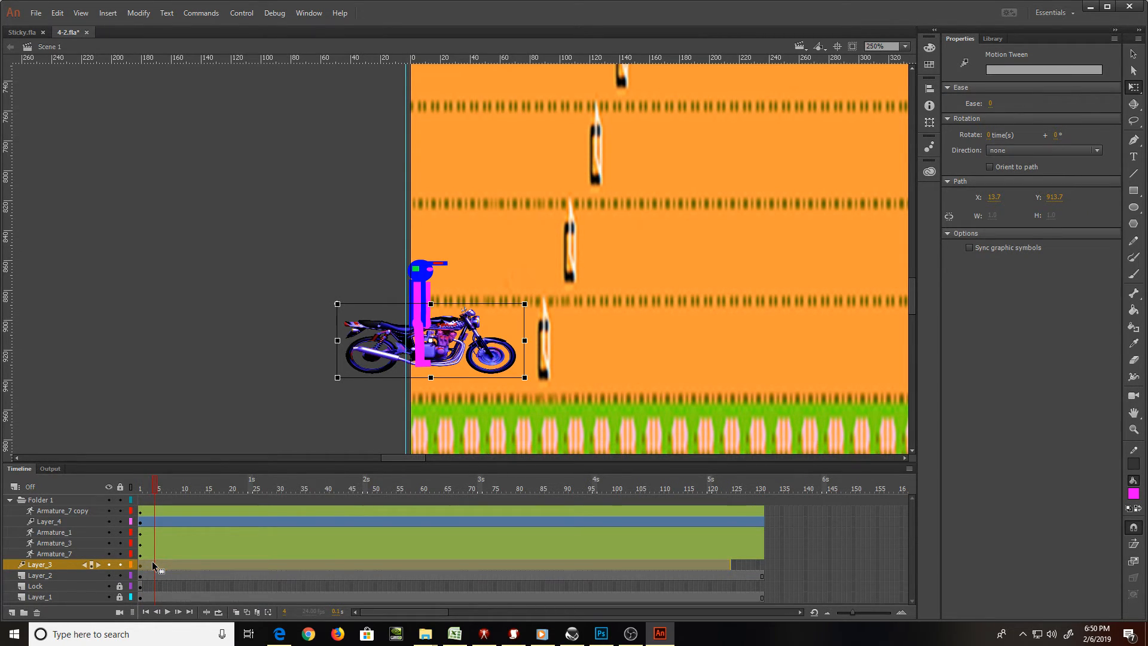
pyautogui.rightClick(153, 565)
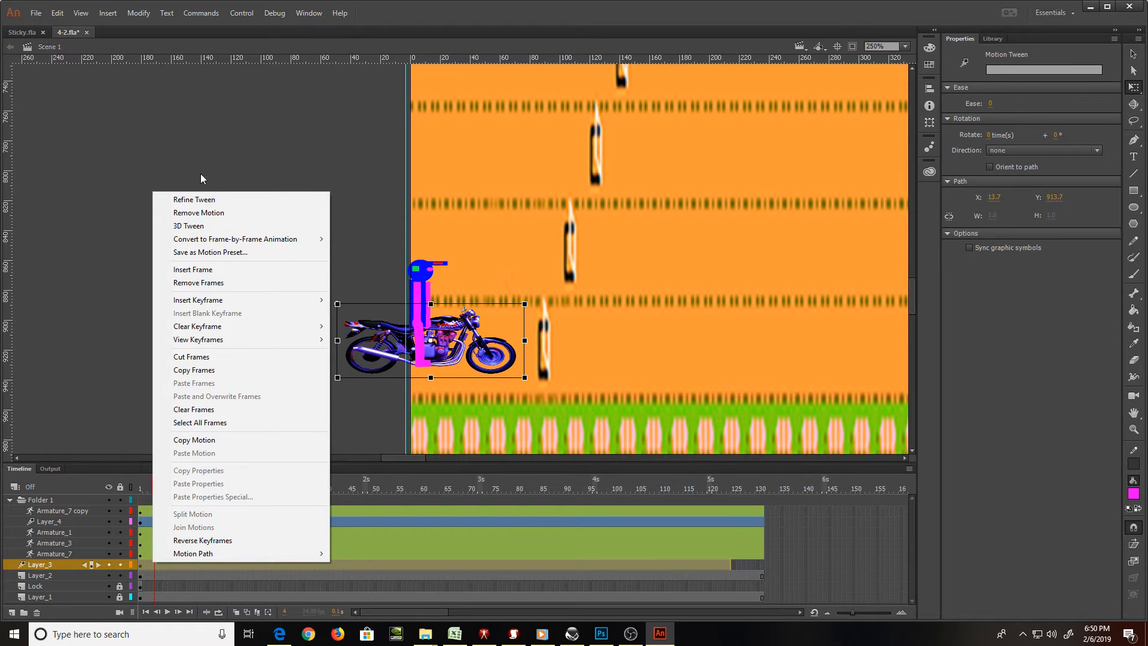
pyautogui.click(316, 313)
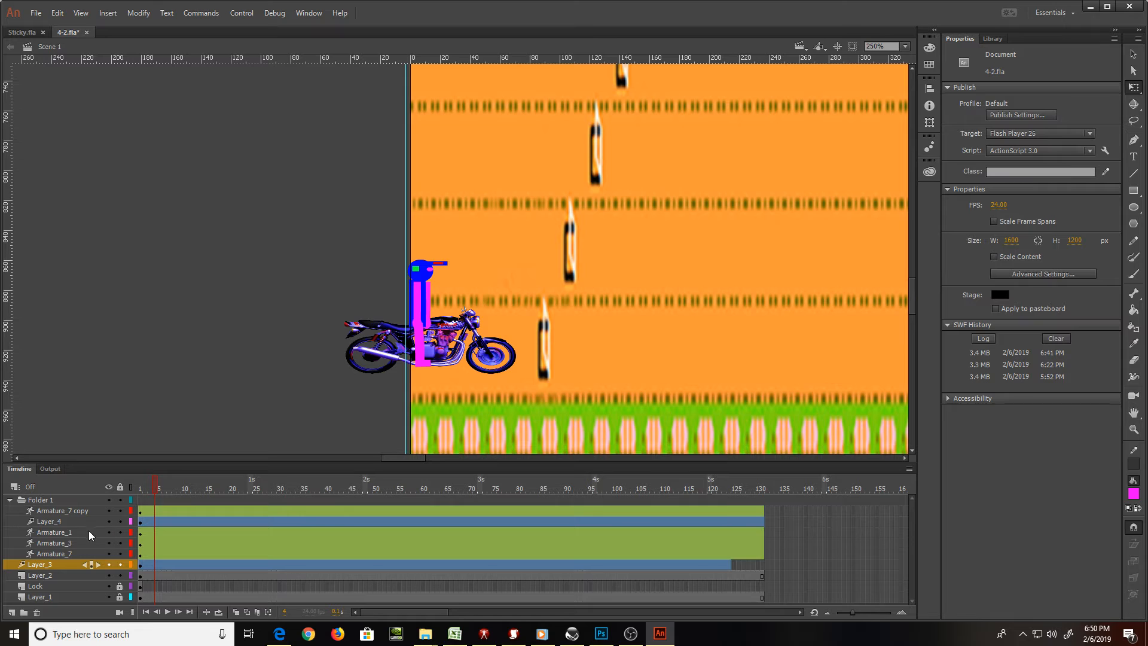
# Move the motorcycle's Layer_3 into Folder 1 and rename it Bike
pyautogui.click(41, 565)
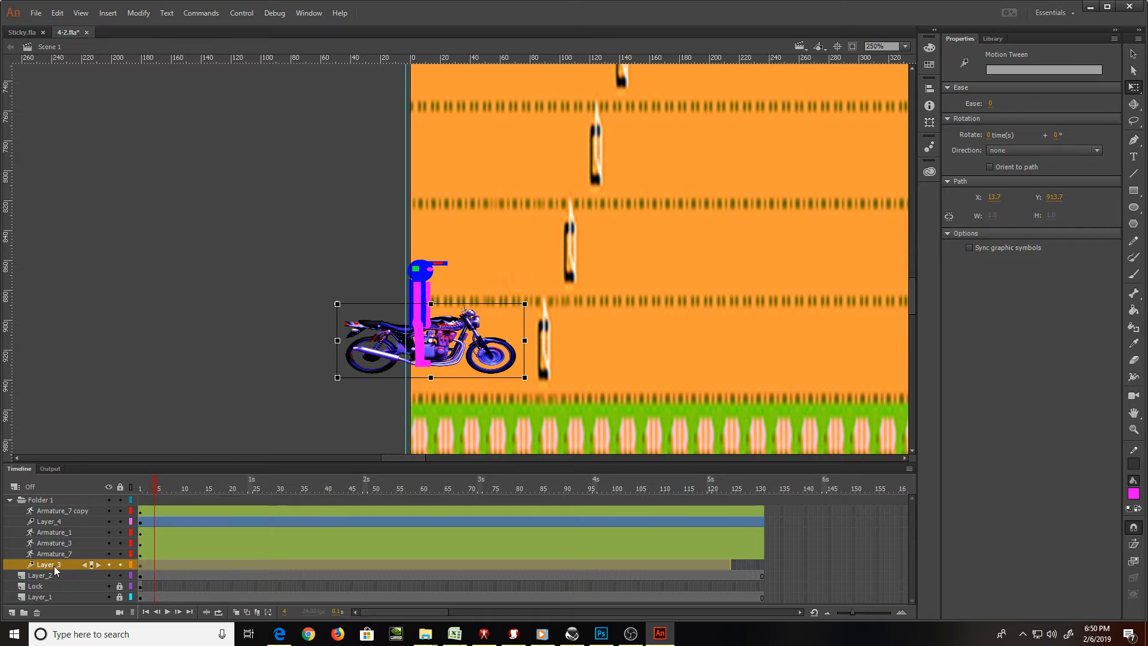
pyautogui.doubleClick(55, 565)
pyautogui.write('Bike')
pyautogui.press('Return')
# Rename the layers Armature_7 to L Arm, Armature_3 to Body and Armature_1 to Leg
pyautogui.doubleClick(68, 554)
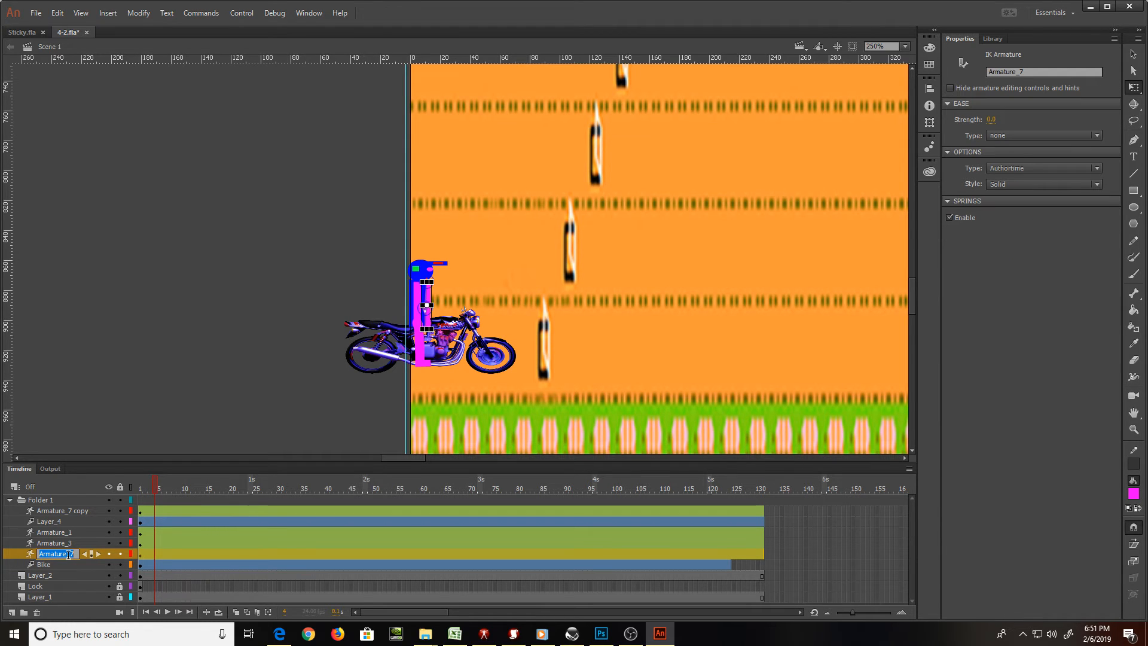
pyautogui.write('L Arm')
pyautogui.doubleClick(52, 543)
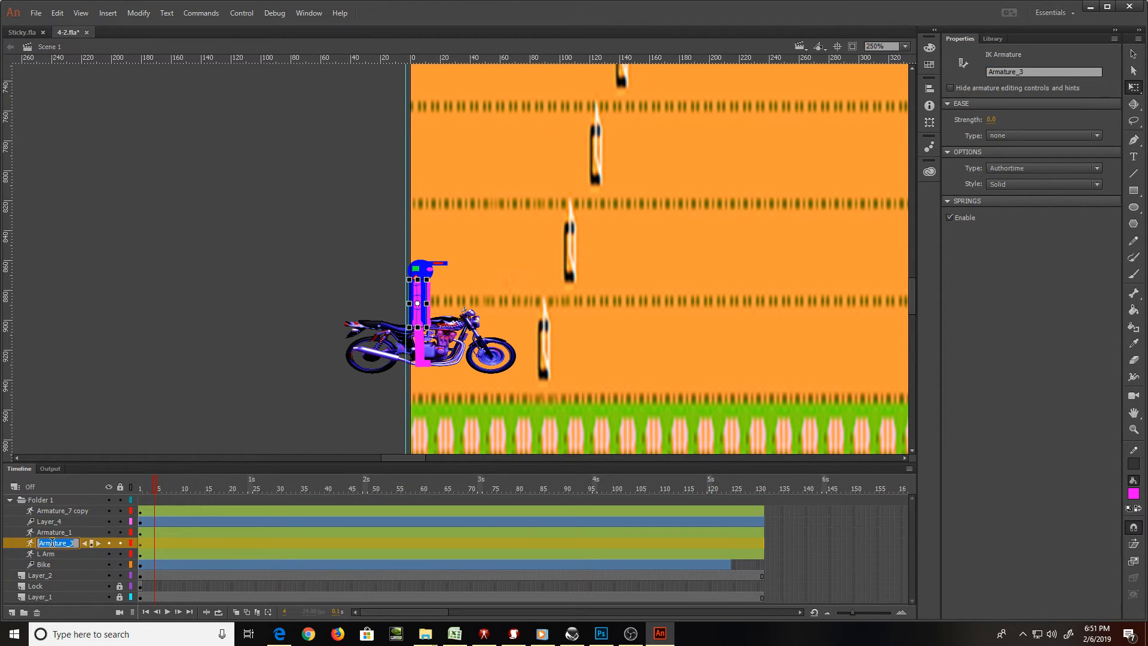
pyautogui.write('Body')
pyautogui.press('Return')
pyautogui.doubleClick(53, 531)
pyautogui.write('Leg')
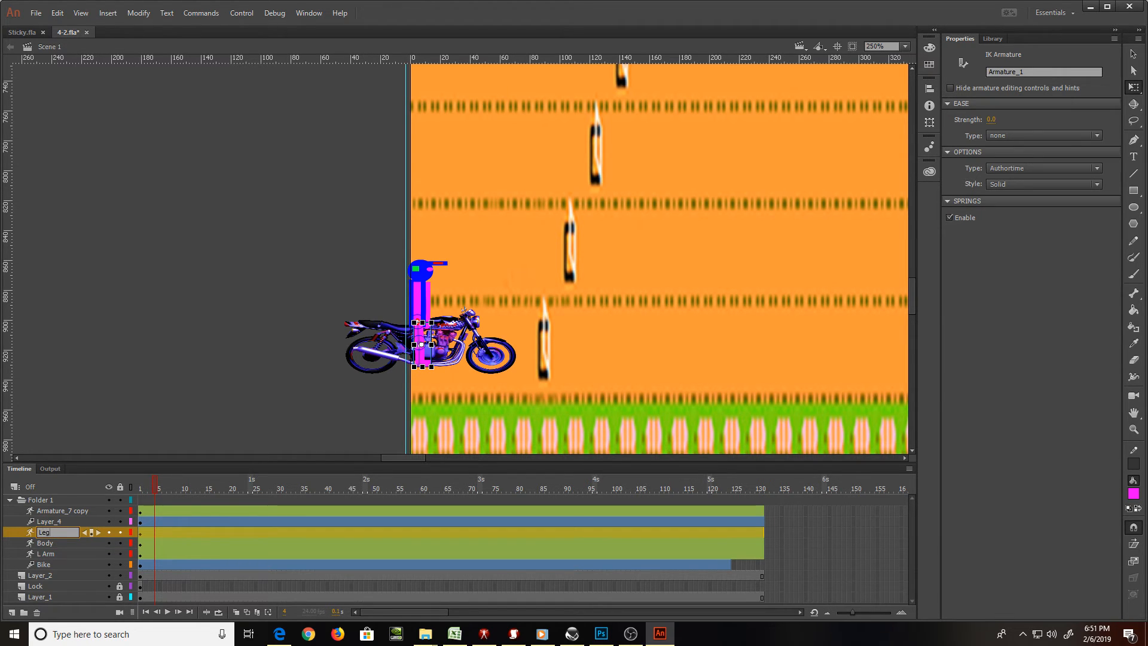
pyautogui.press('Return')
# Rename Layer_4 to Head and the Armature_7 copy layer to R Arm, and save the file
pyautogui.click(58, 523)
pyautogui.doubleClick(58, 522)
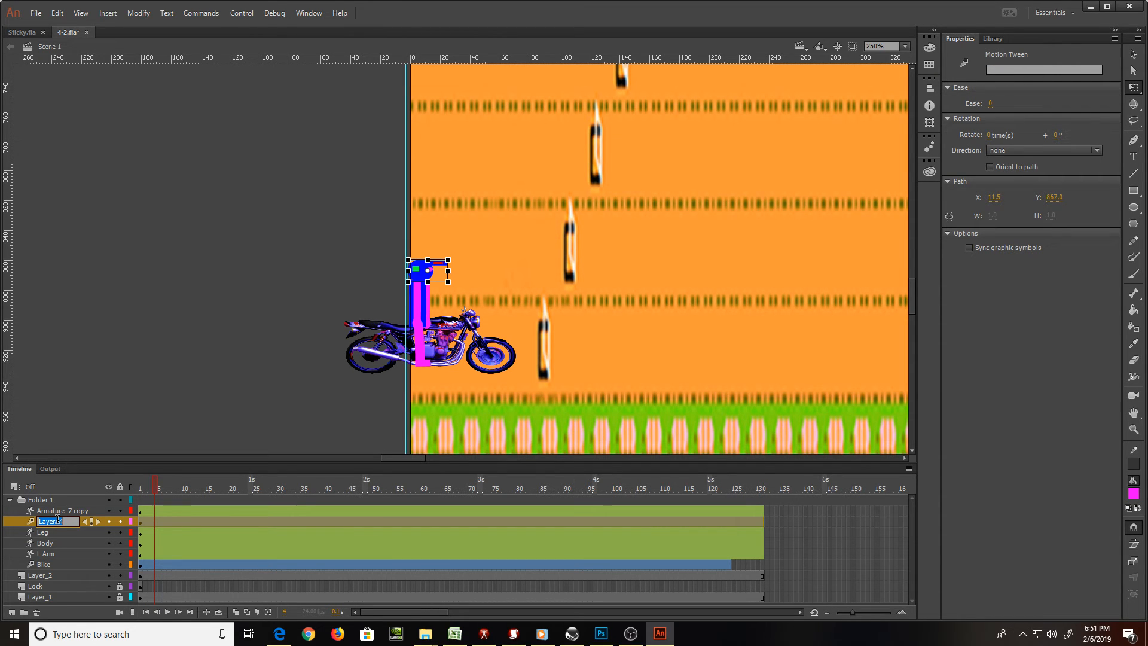
pyautogui.write('Head')
pyautogui.click(111, 511)
pyautogui.click(112, 511)
pyautogui.click(108, 510)
pyautogui.click(76, 508)
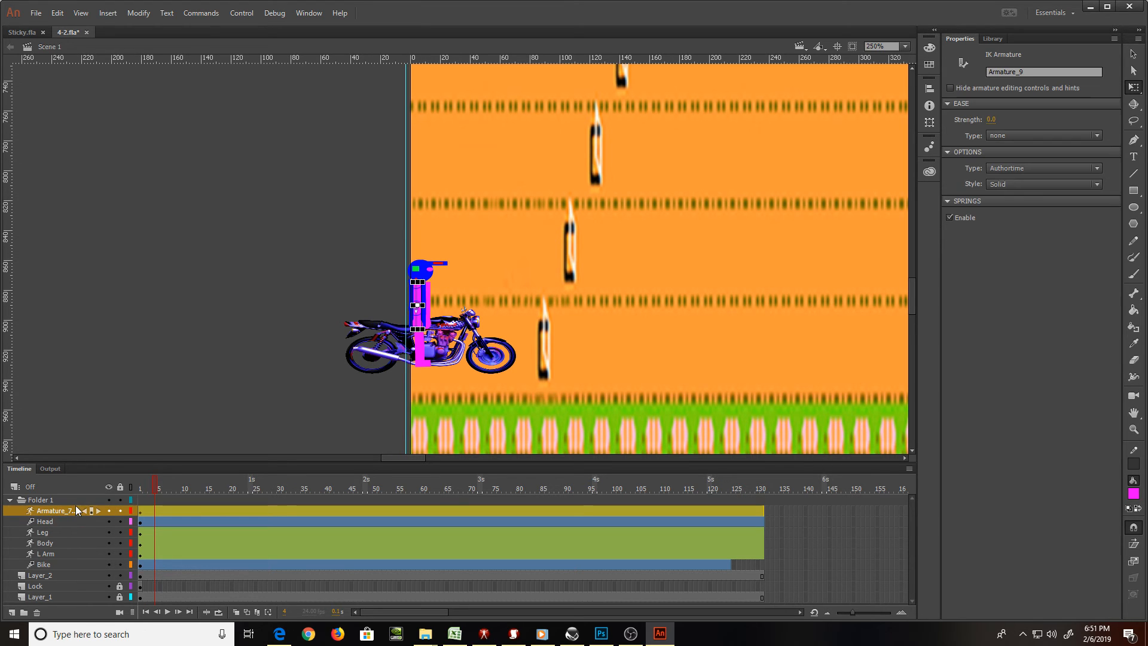
pyautogui.doubleClick(77, 509)
pyautogui.write('R Arm')
pyautogui.press('Return')
pyautogui.hotkey('ctrl', 's')
# In Sticky.fla, change the fill of the blue head and cap brim to a muted red-orange
pyautogui.click(21, 34)
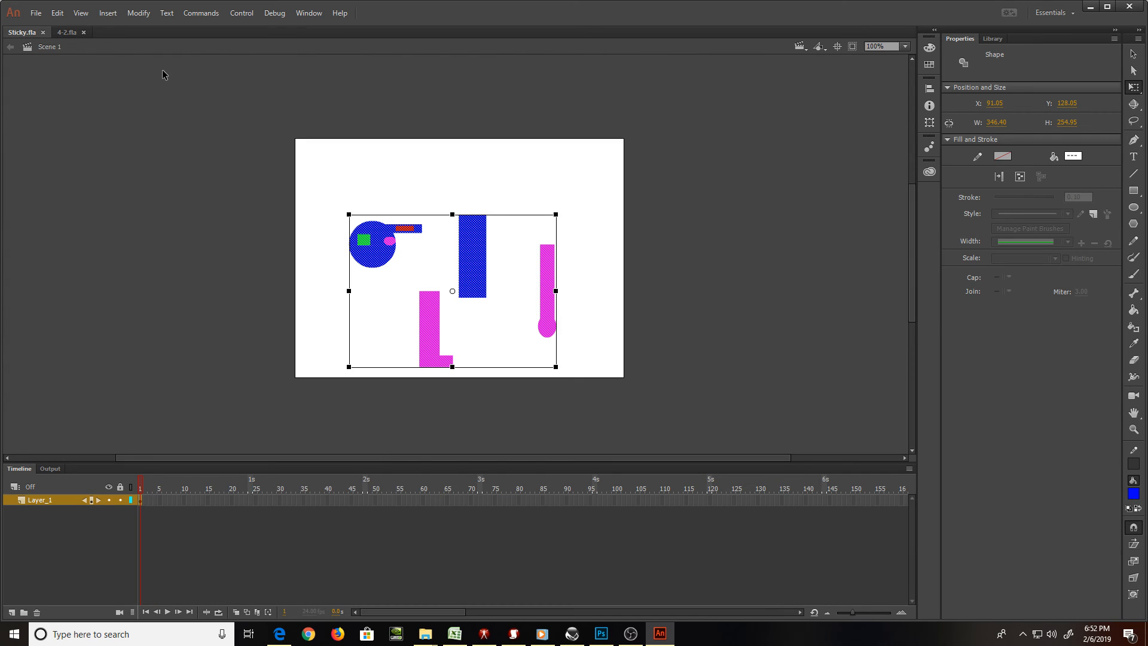
pyautogui.click(378, 252)
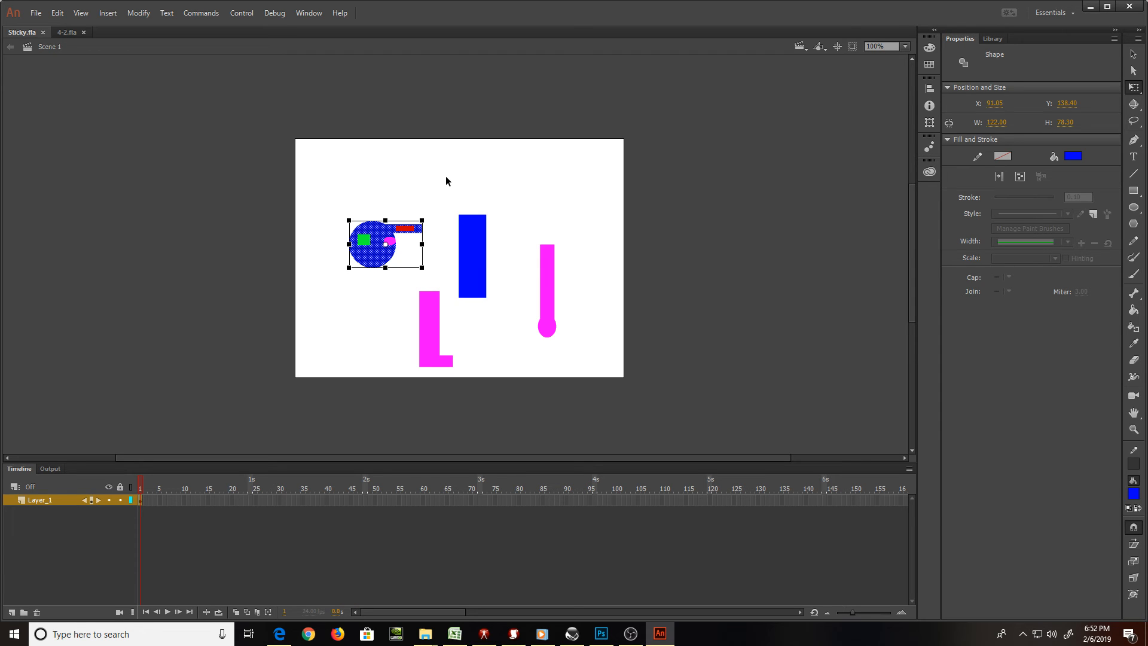
pyautogui.click(1072, 158)
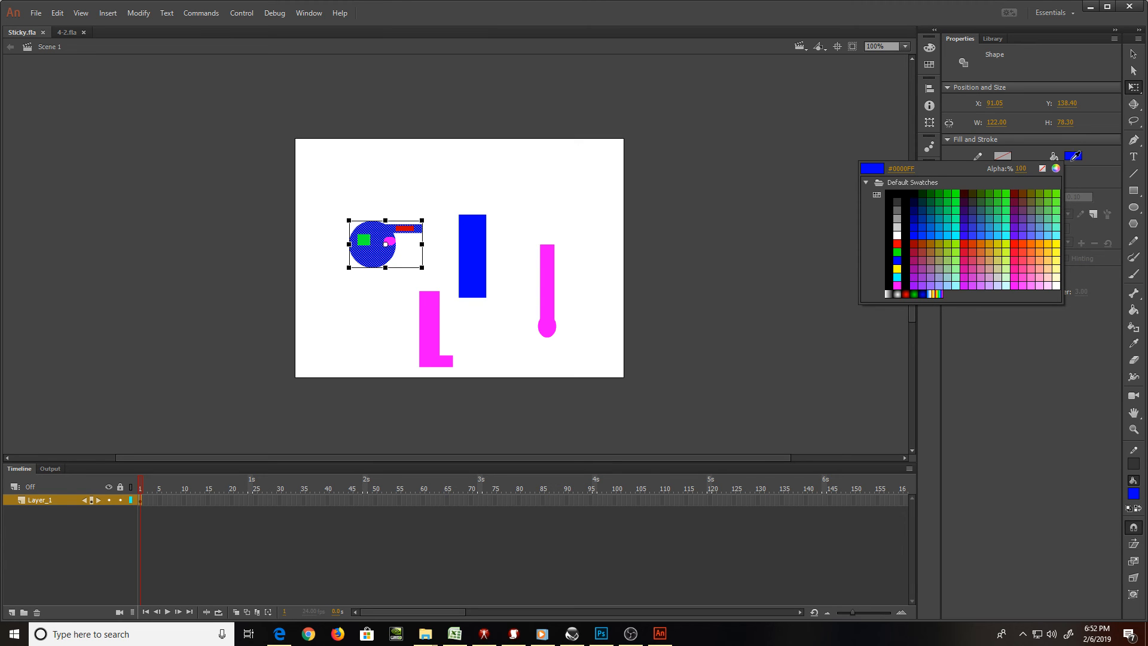
pyautogui.click(975, 252)
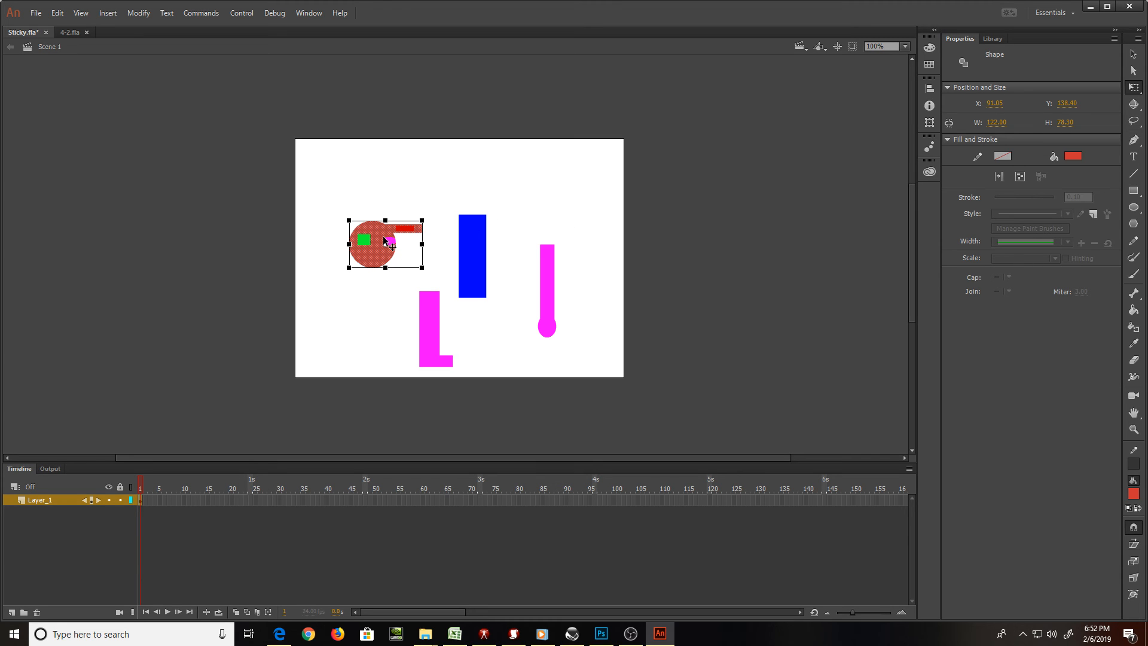
# Change the fill of the pink L-shaped leg and the pink round-ended arm to bright red
pyautogui.click(437, 324)
pyautogui.click(1074, 158)
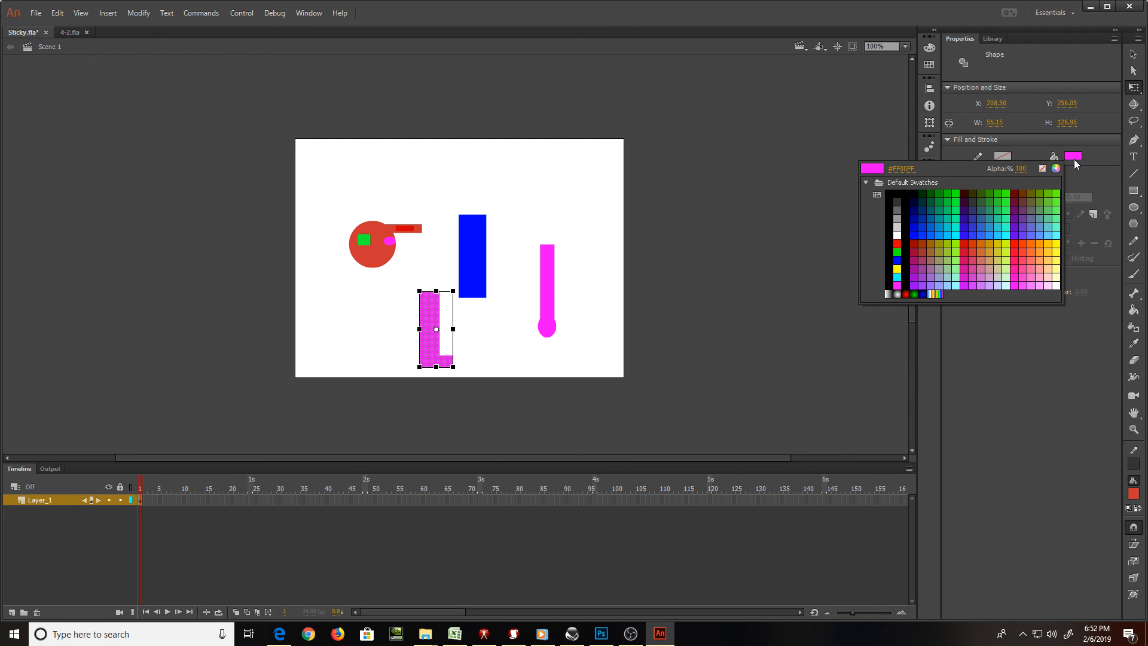
pyautogui.click(900, 241)
pyautogui.click(545, 269)
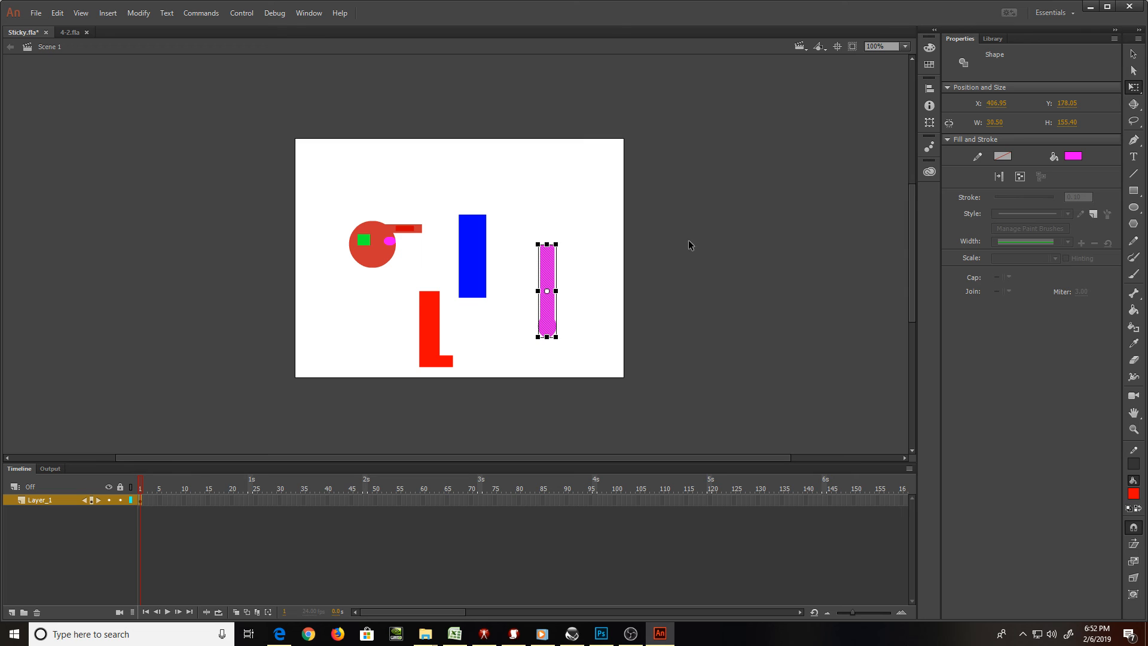
pyautogui.click(1069, 157)
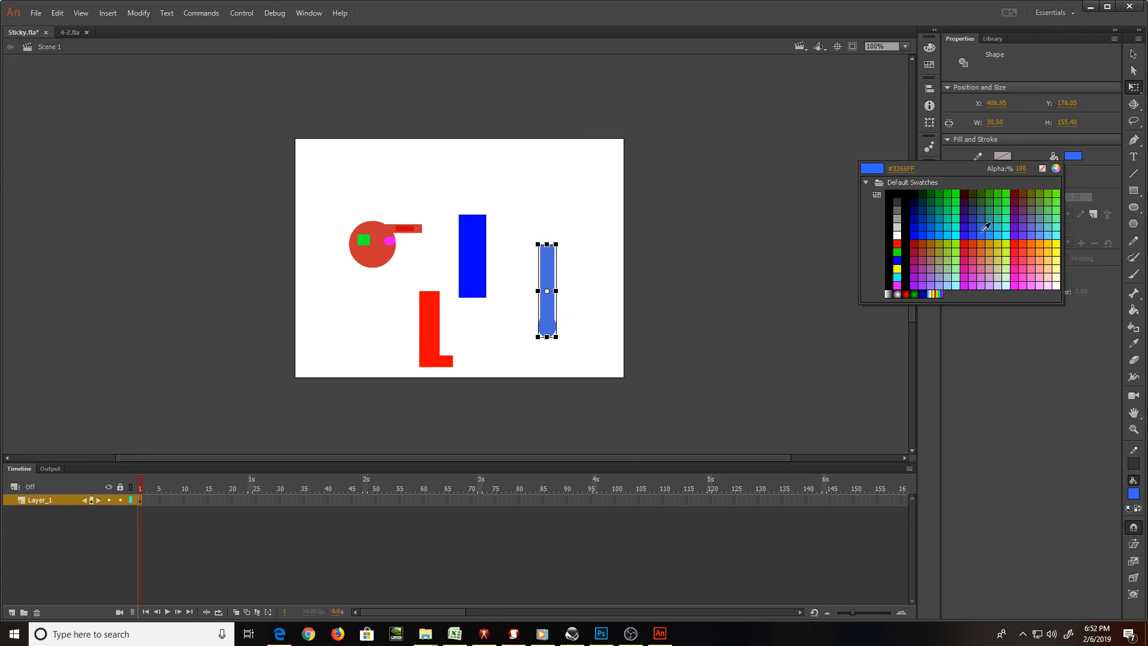
pyautogui.click(900, 242)
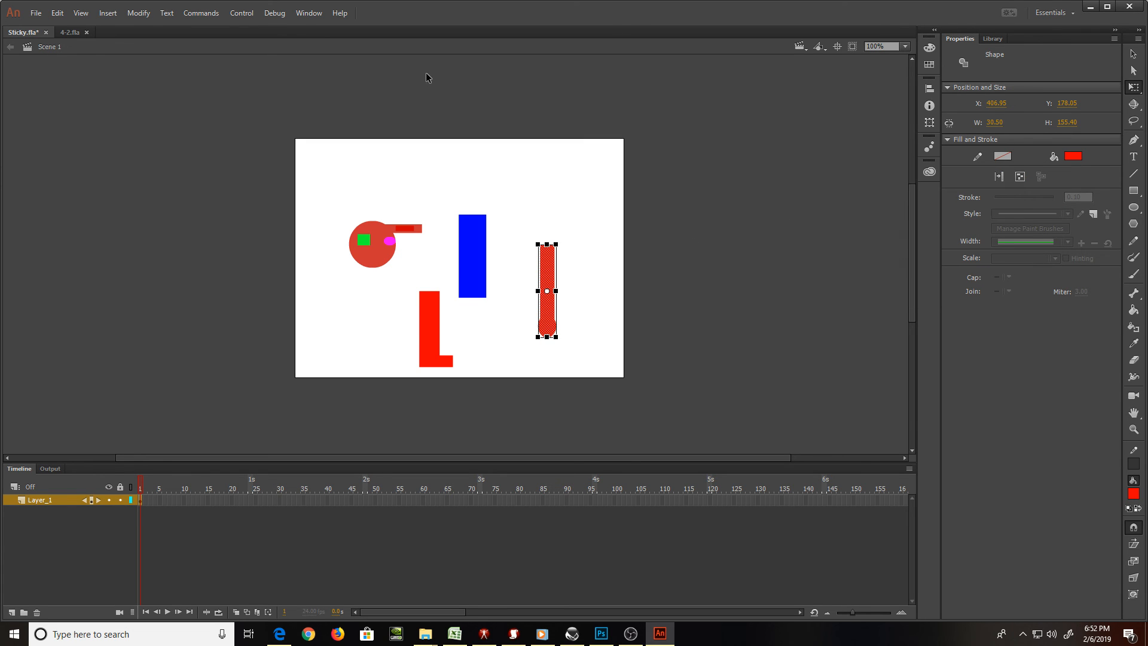
# Save the recoloured figure as a new Animate document named Mob in the 4-2 Excitebike folder
pyautogui.click(36, 13)
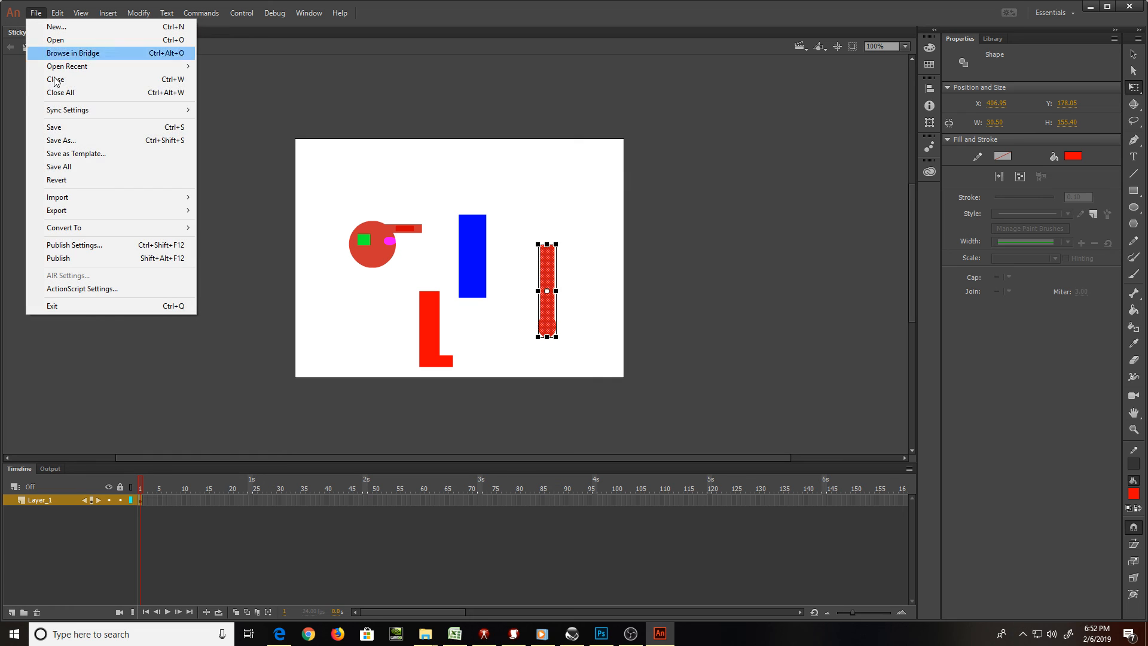
pyautogui.click(85, 141)
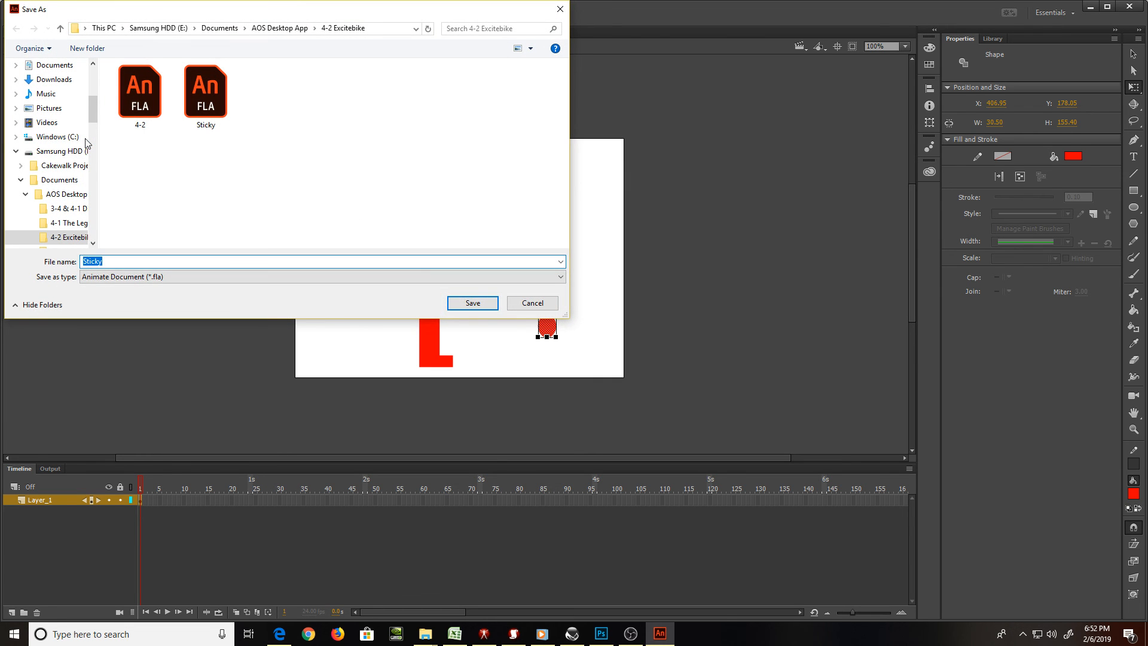
pyautogui.write('Mob')
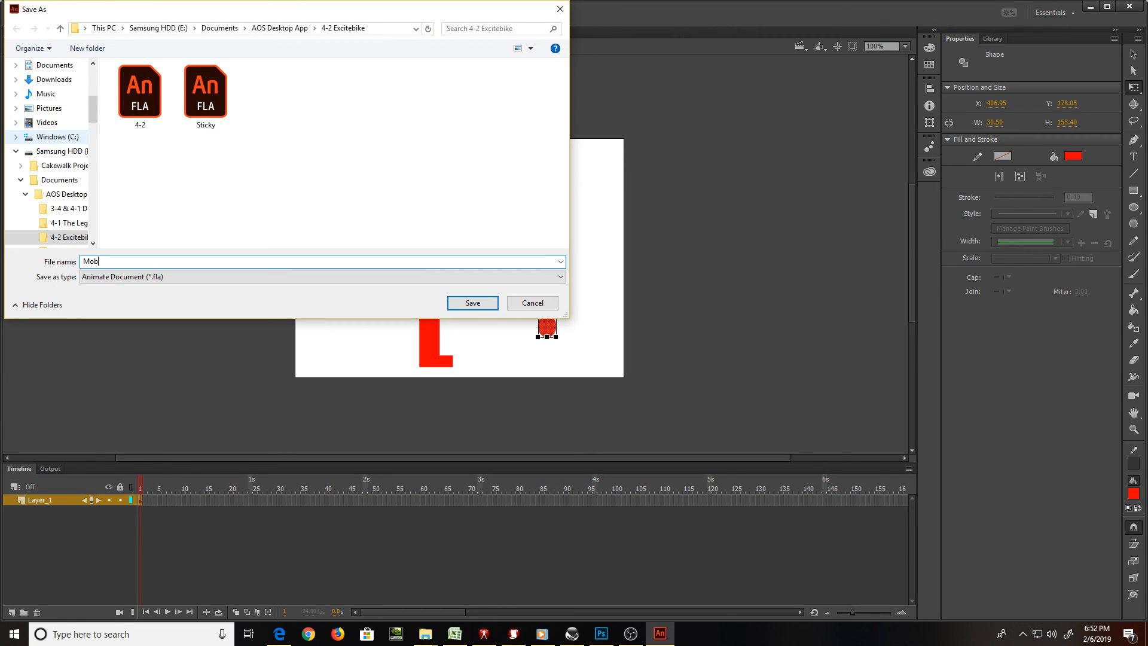
pyautogui.press('Return')
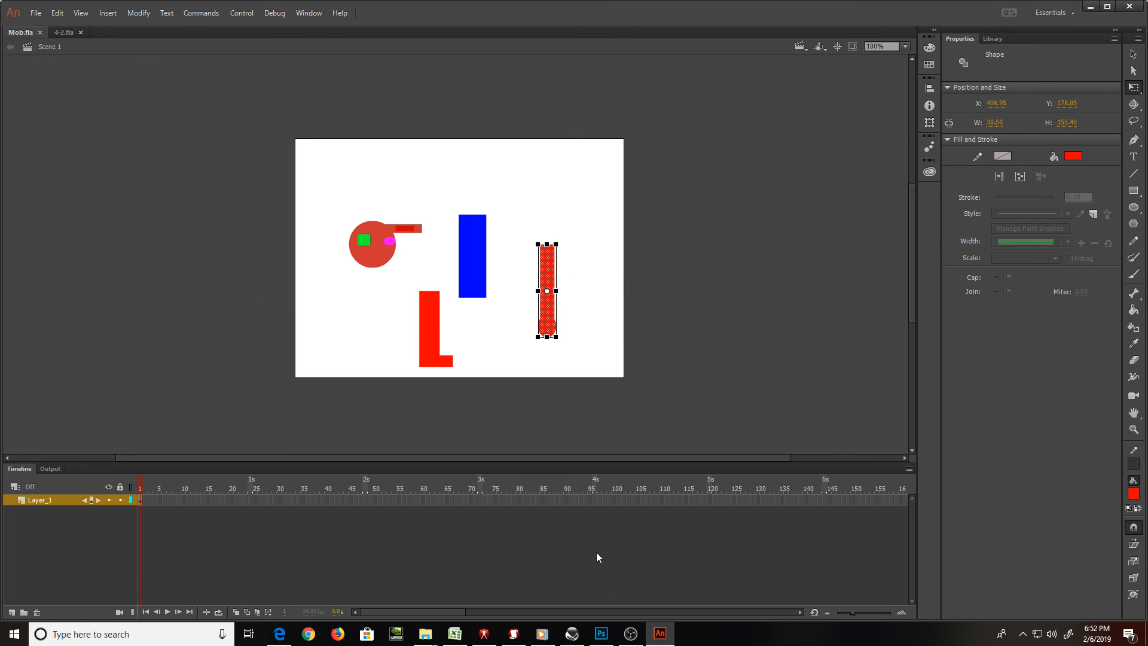
pyautogui.click(630, 633)
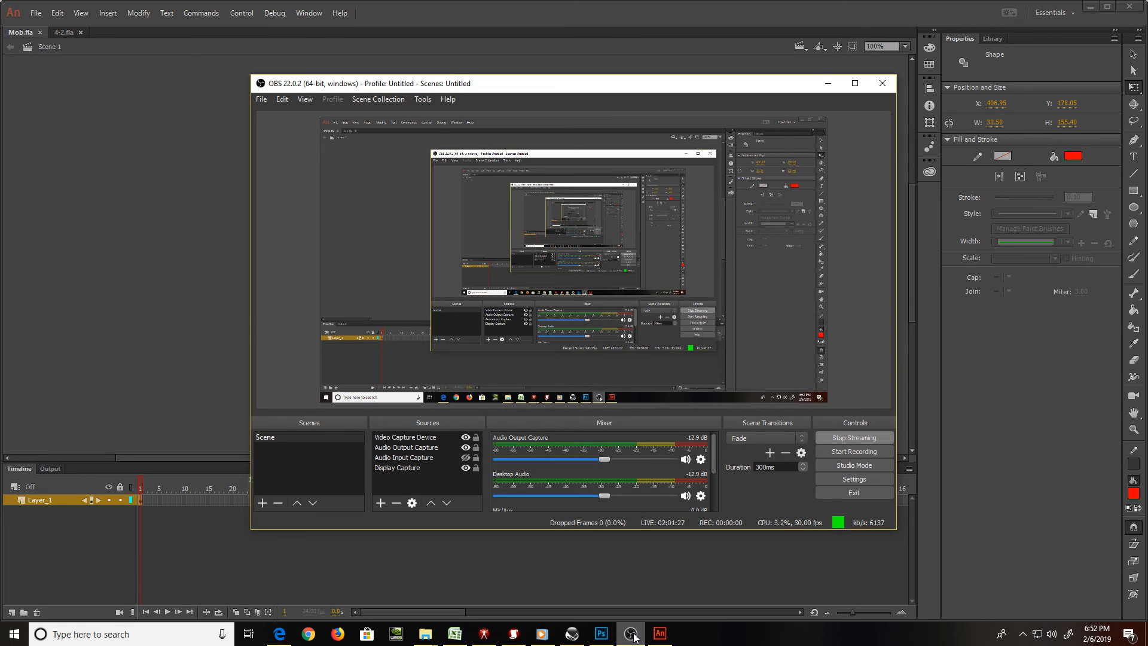
pyautogui.click(632, 635)
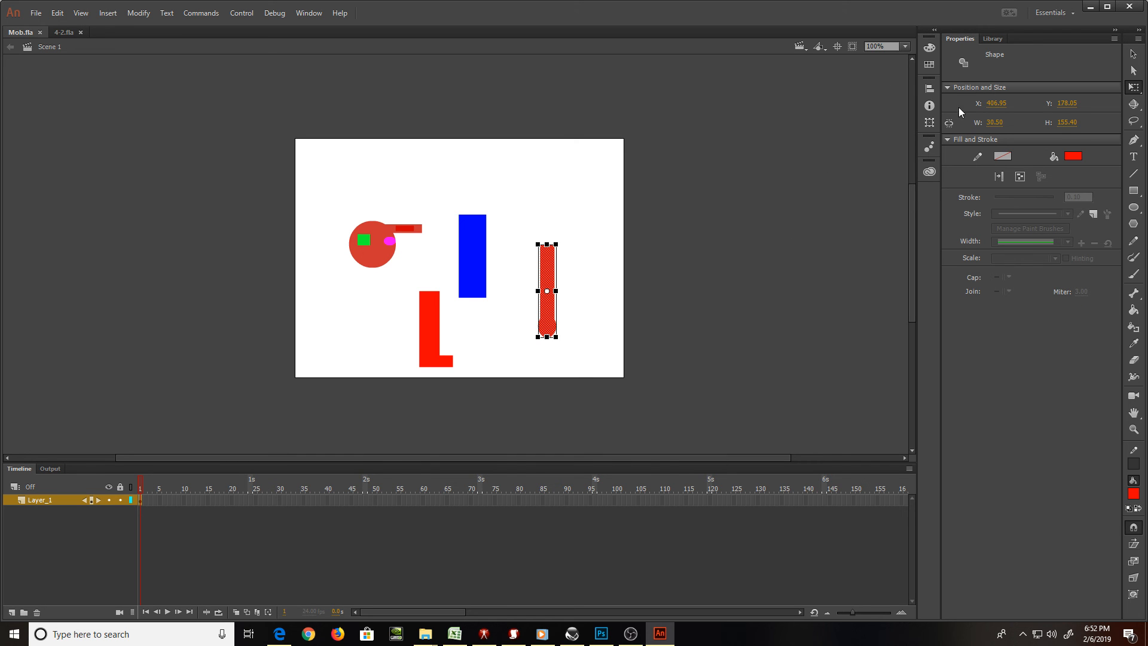
pyautogui.click(631, 633)
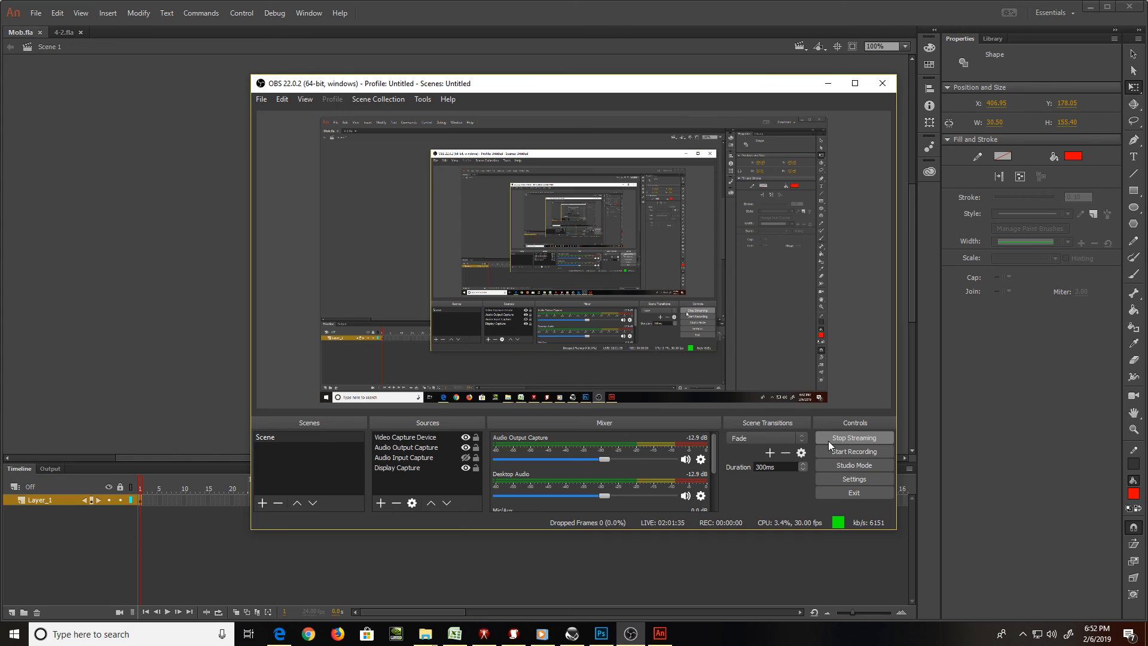